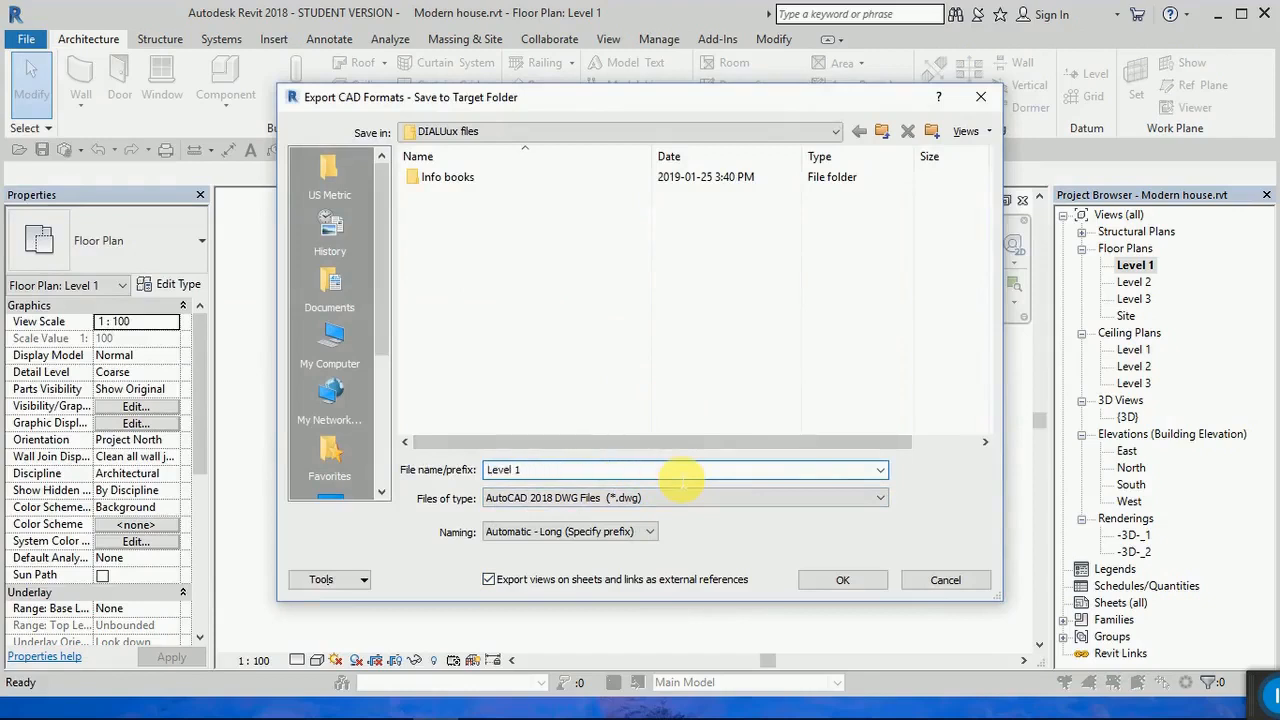
Export the Level 1 floor plan in AutoCAD 2010 DWG format to the DIALUux files folder.
{"action": "left_click", "coordinate": [880, 498]}
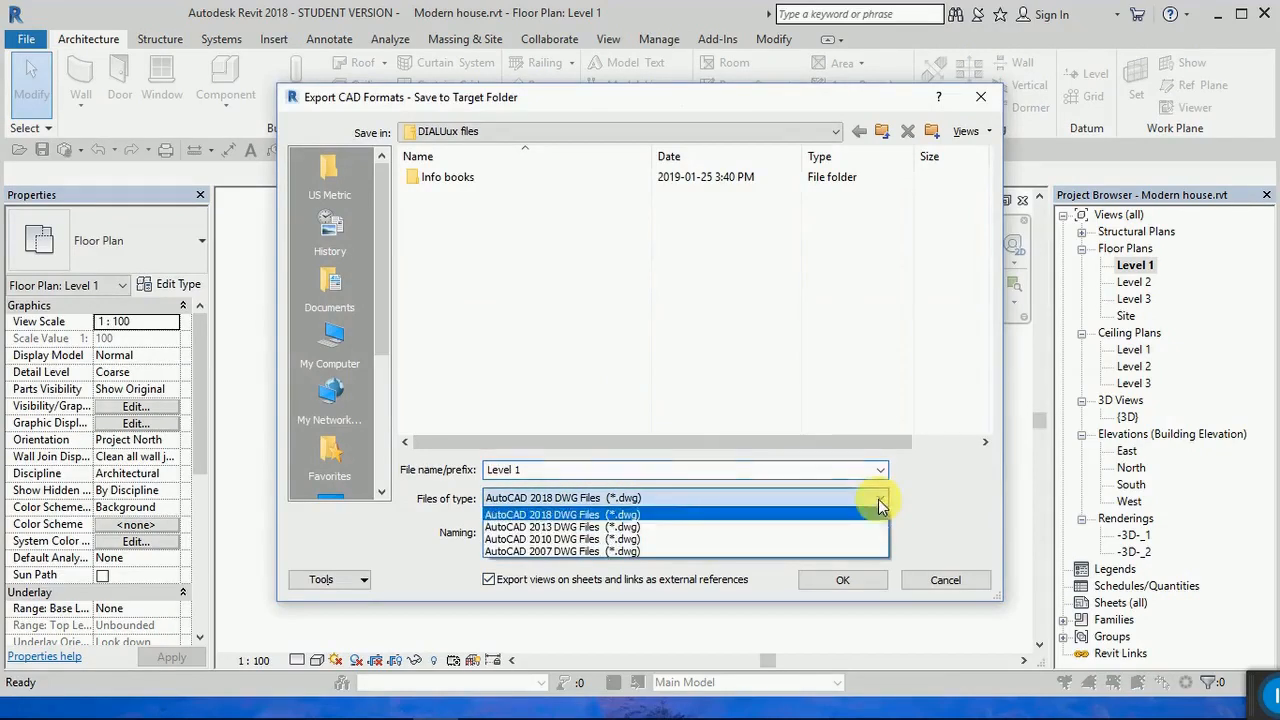
{"action": "left_click", "coordinate": [577, 541]}
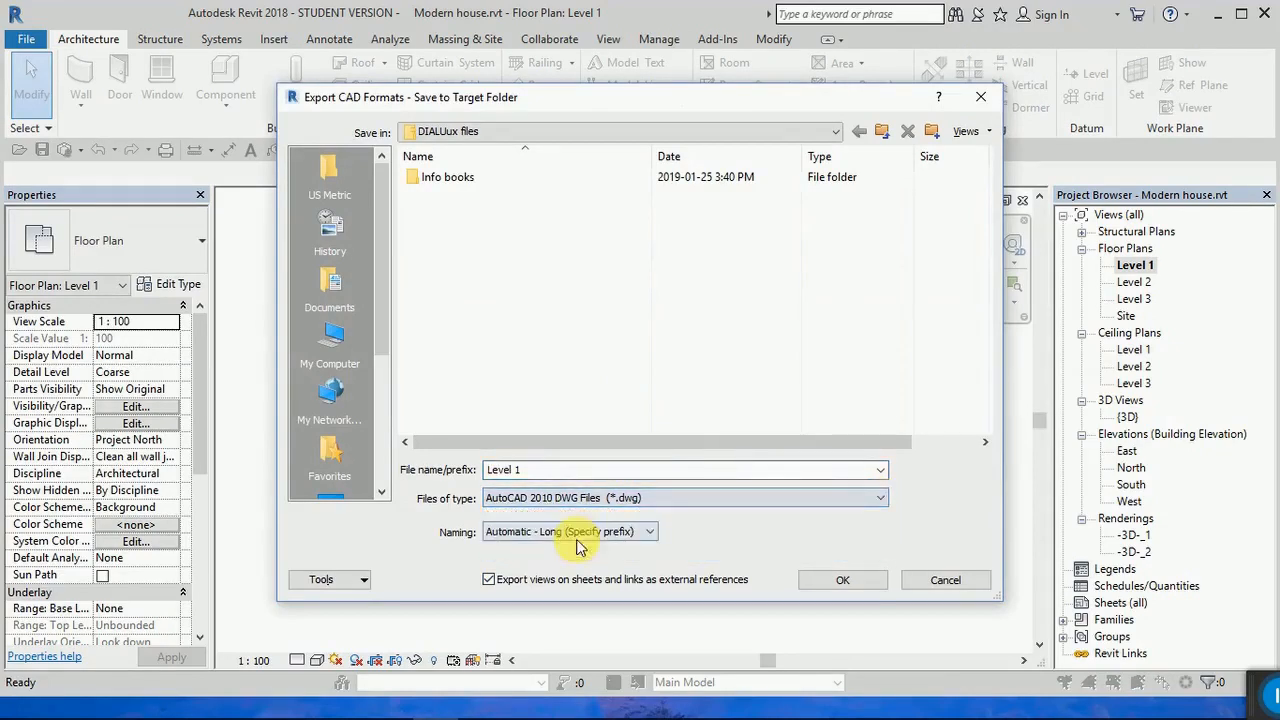
{"action": "left_click", "coordinate": [840, 580]}
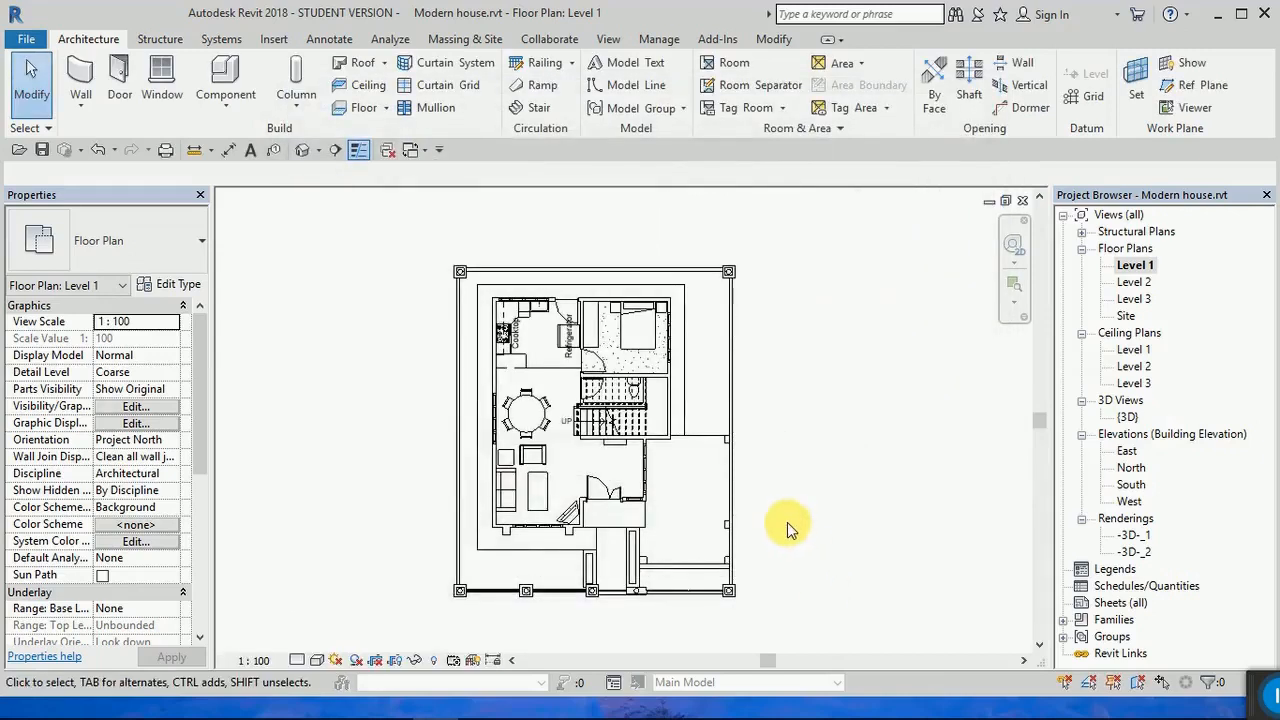
Open the Level 2 floor plan and start a DWG export of the current view only.
{"action": "scroll", "coordinate": [565, 419], "scroll_direction": "down", "scroll_amount": 2}
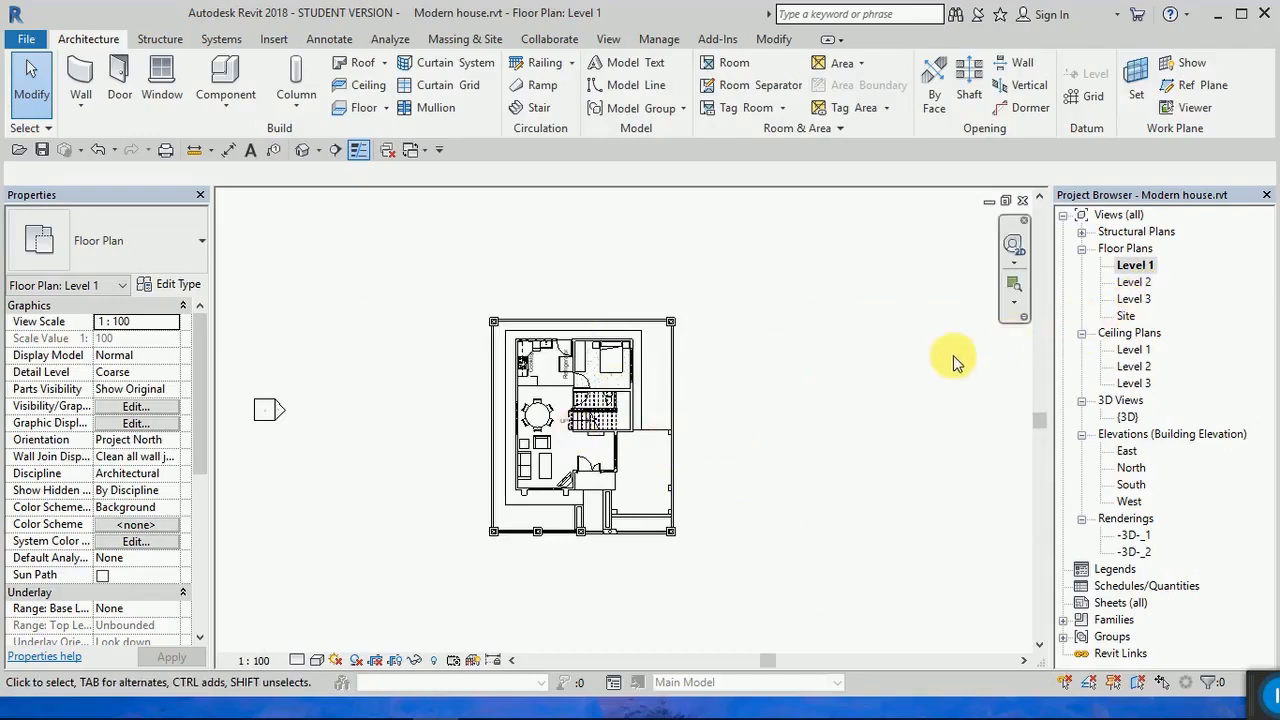
{"action": "scroll", "coordinate": [620, 388], "scroll_direction": "up", "scroll_amount": 3}
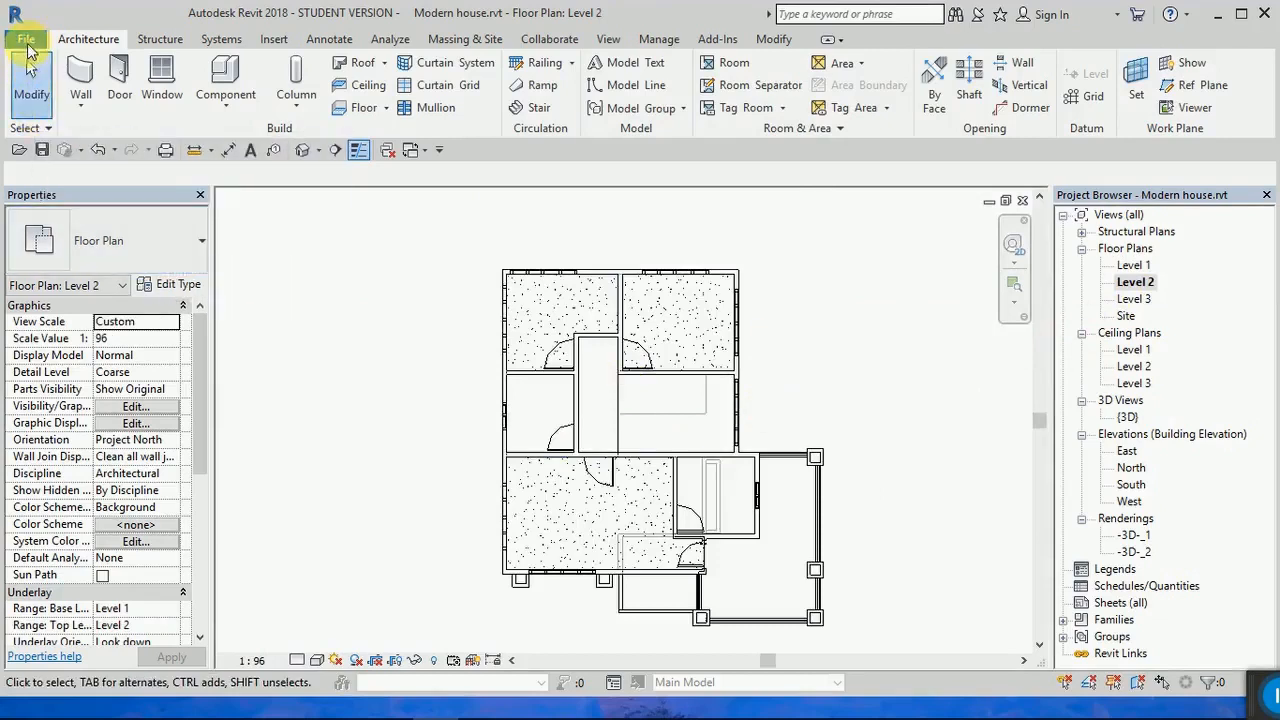
{"action": "left_click", "coordinate": [27, 39]}
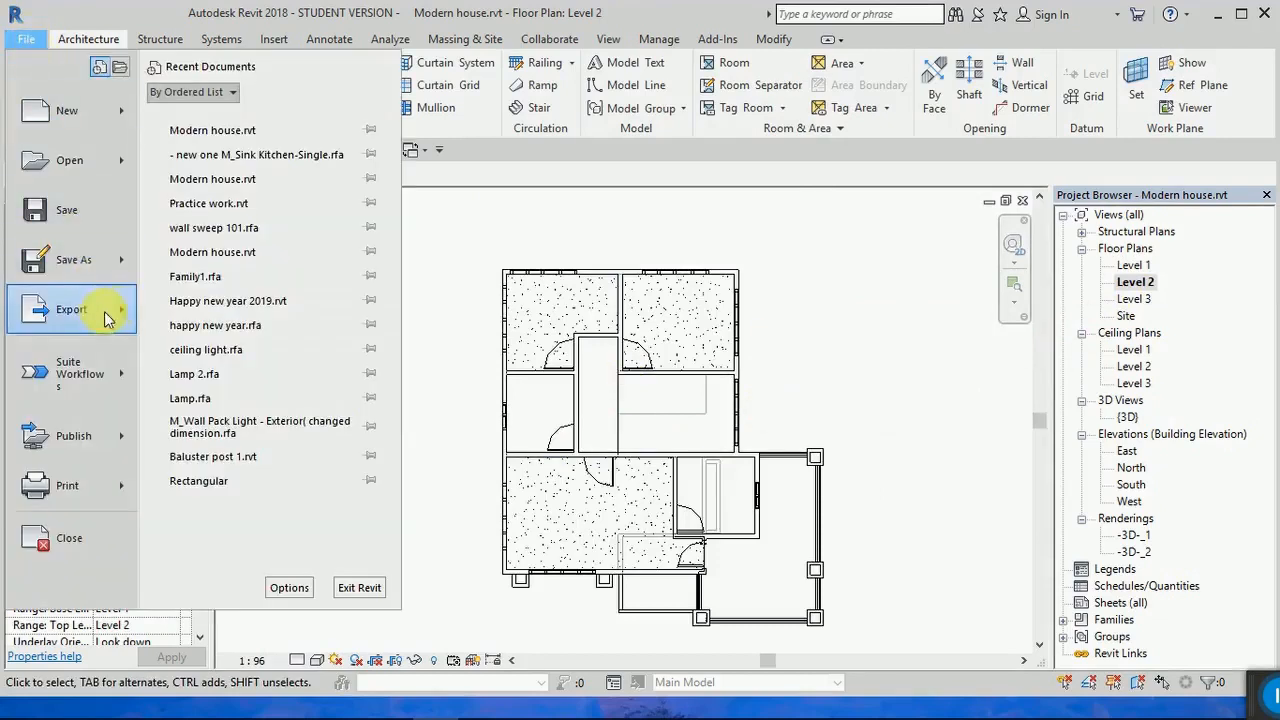
{"action": "mouse_move", "coordinate": [107, 318]}
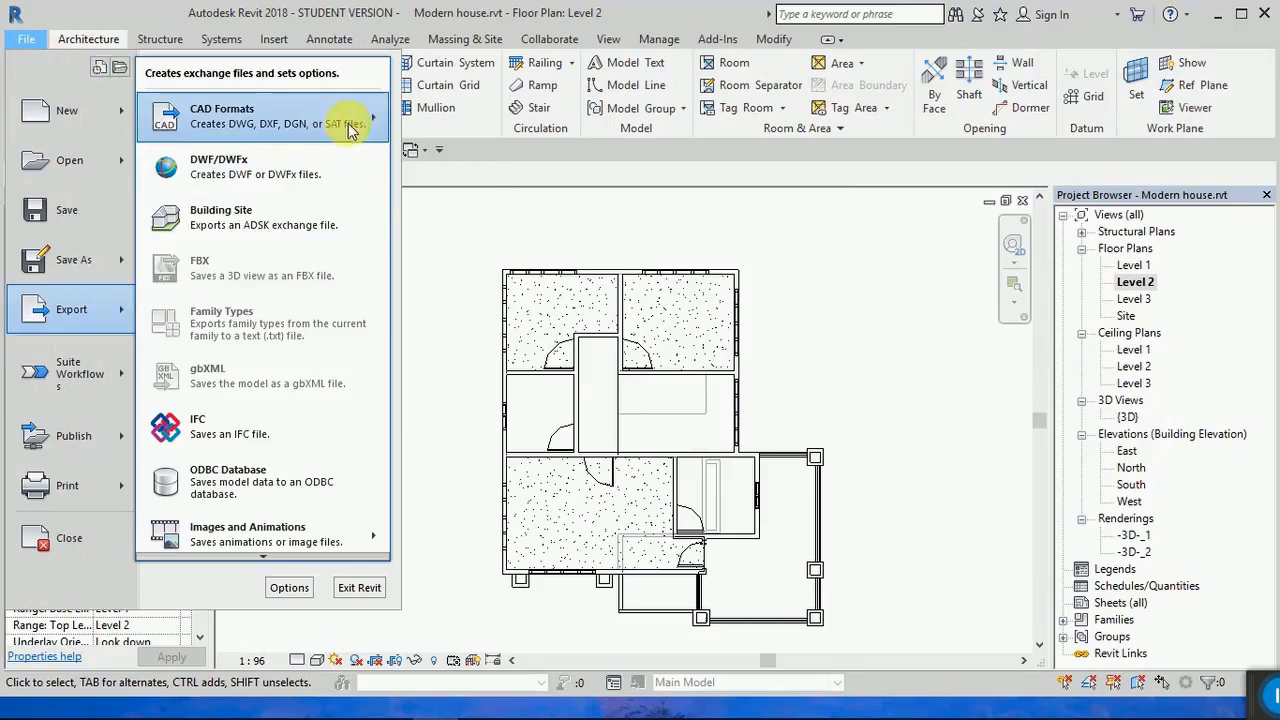
{"action": "mouse_move", "coordinate": [372, 124]}
{"action": "left_click", "coordinate": [427, 118]}
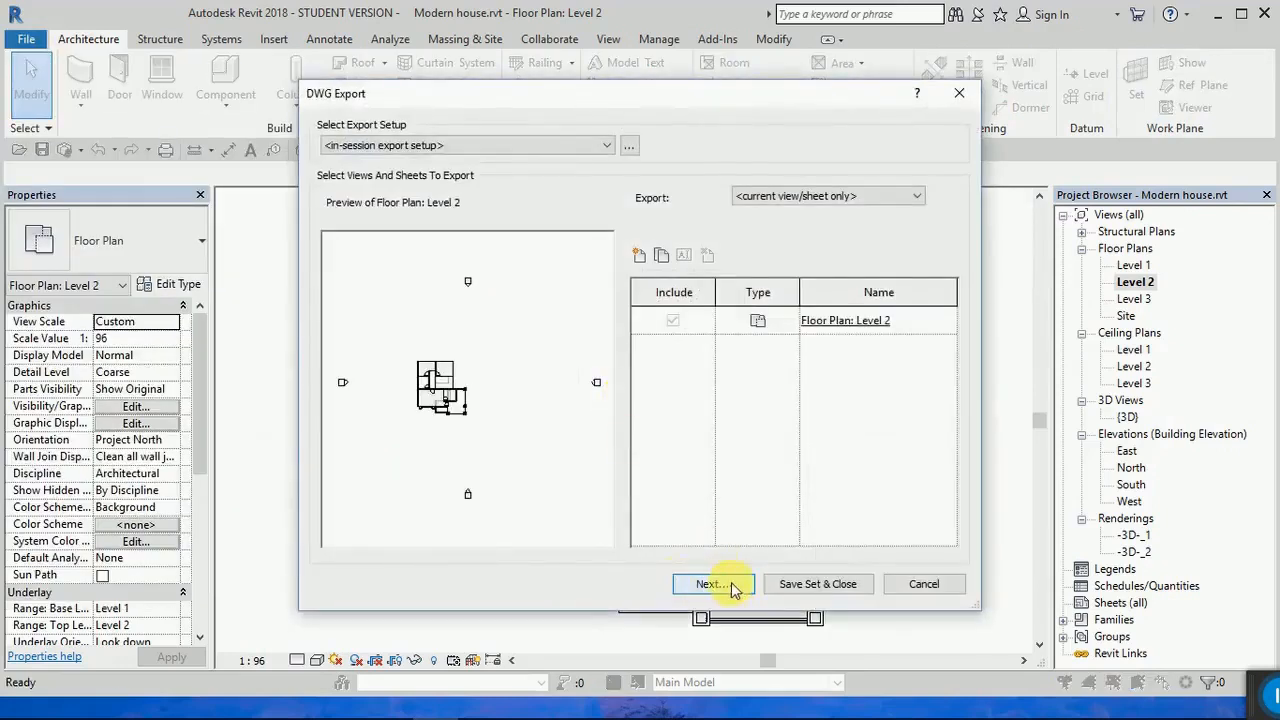
{"action": "left_click", "coordinate": [712, 584]}
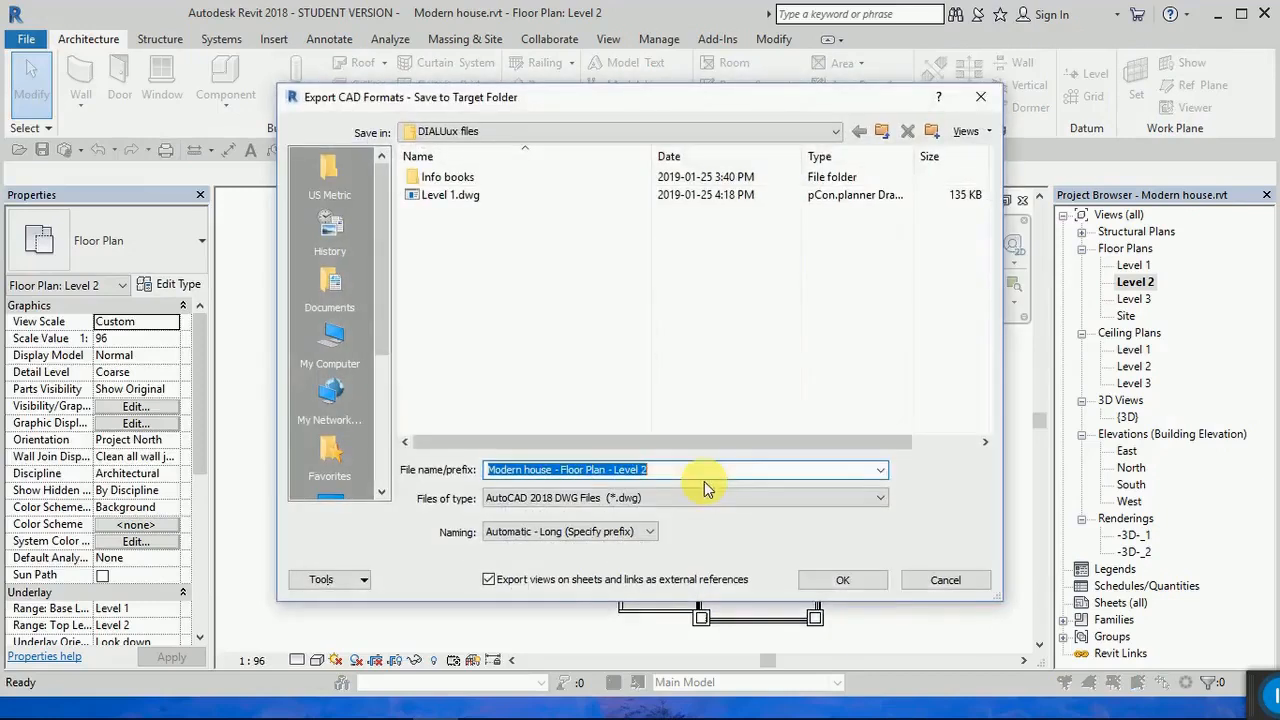
Name the export Level 2 and save it in AutoCAD 2010 DWG format in the DIALUux files folder.
{"action": "left_click", "coordinate": [632, 469]}
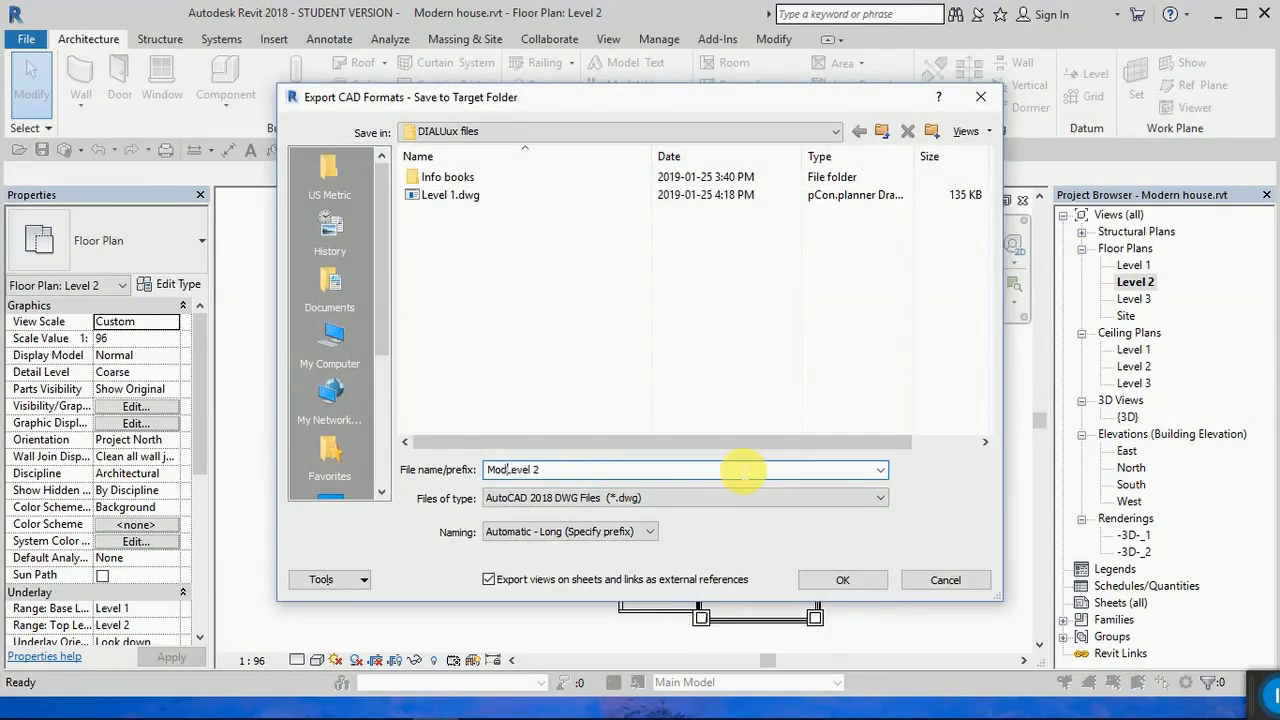
{"action": "left_click", "coordinate": [856, 498]}
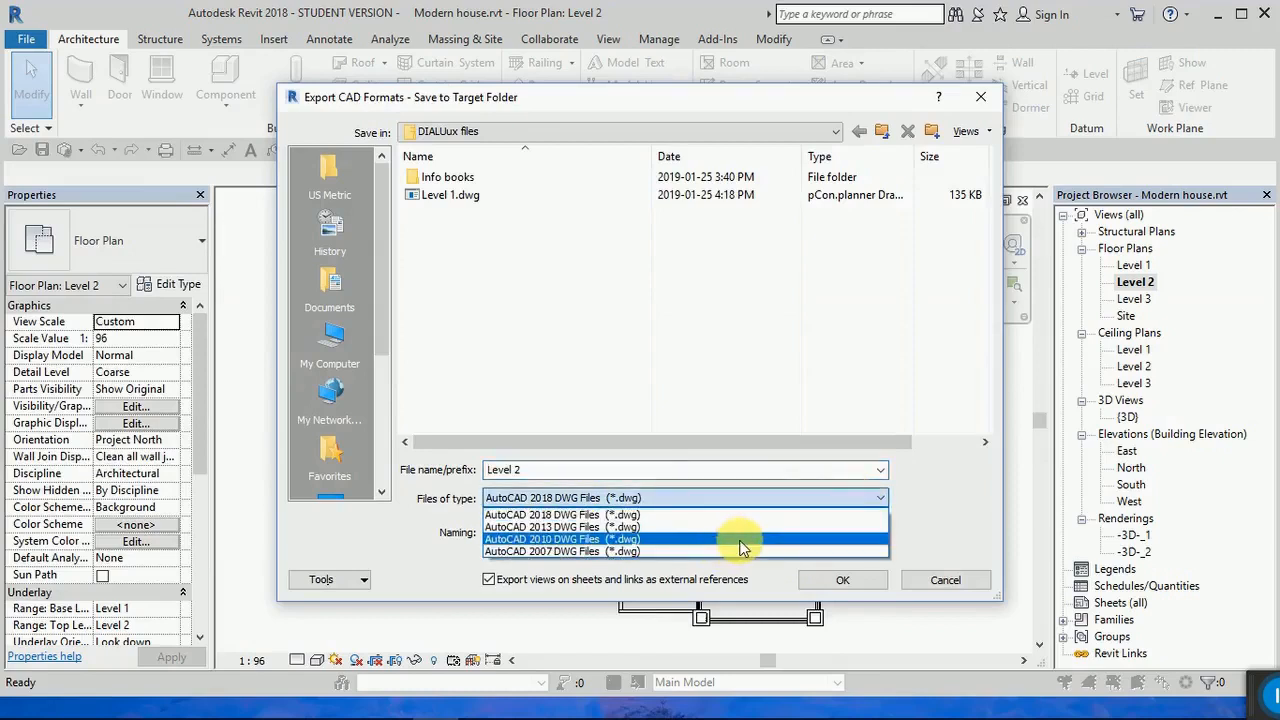
{"action": "left_click", "coordinate": [735, 541]}
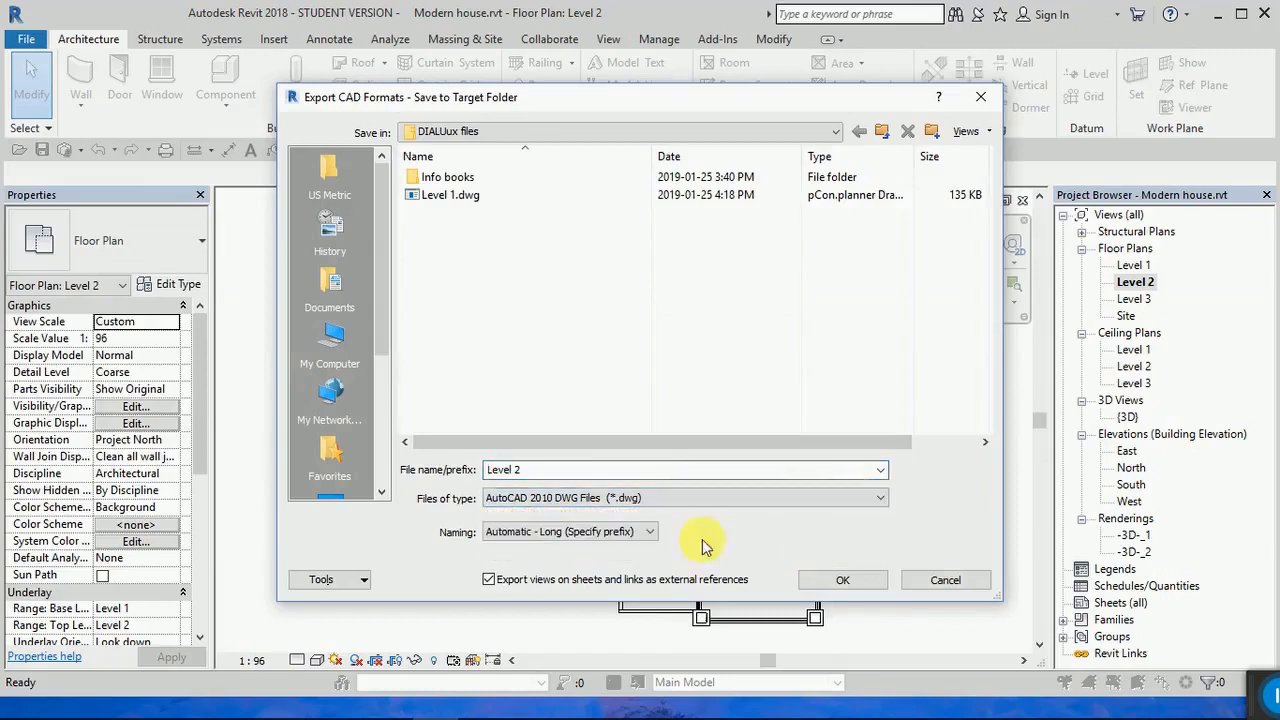
{"action": "left_click", "coordinate": [843, 581]}
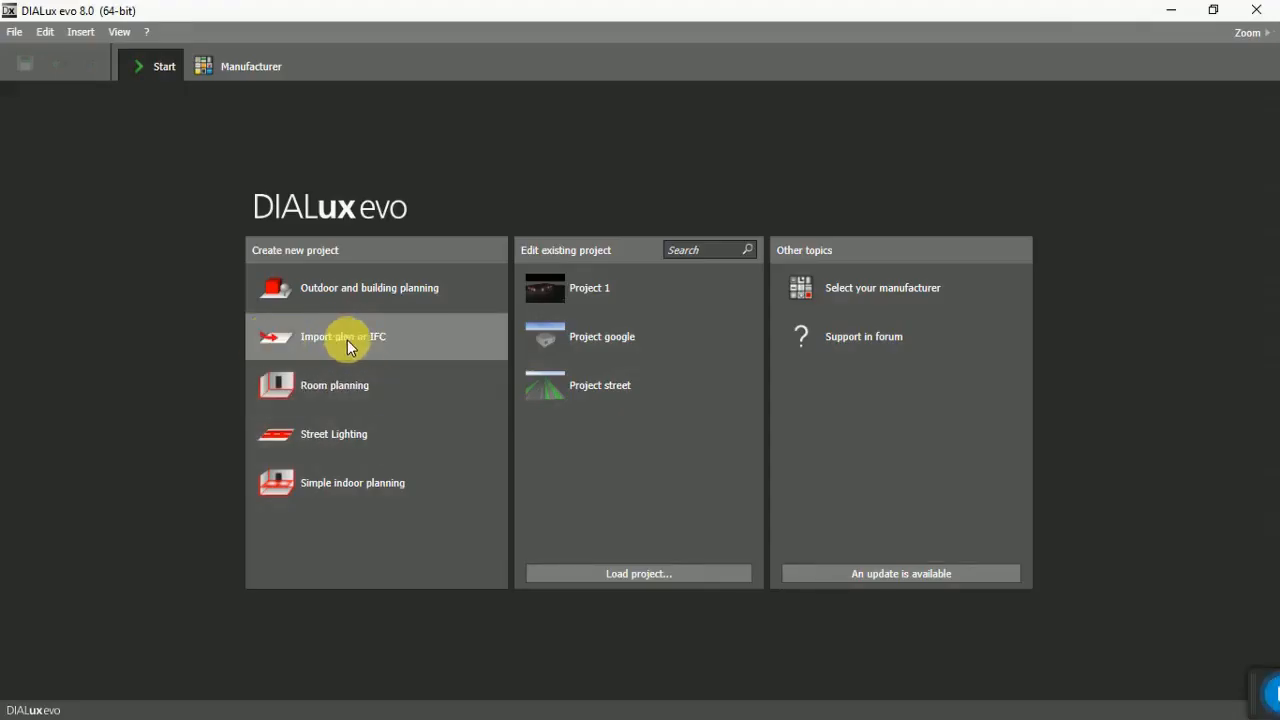
Switch to DIALux evo and create a new project by importing the plan Level 1.dwg.
{"action": "left_click", "coordinate": [324, 338]}
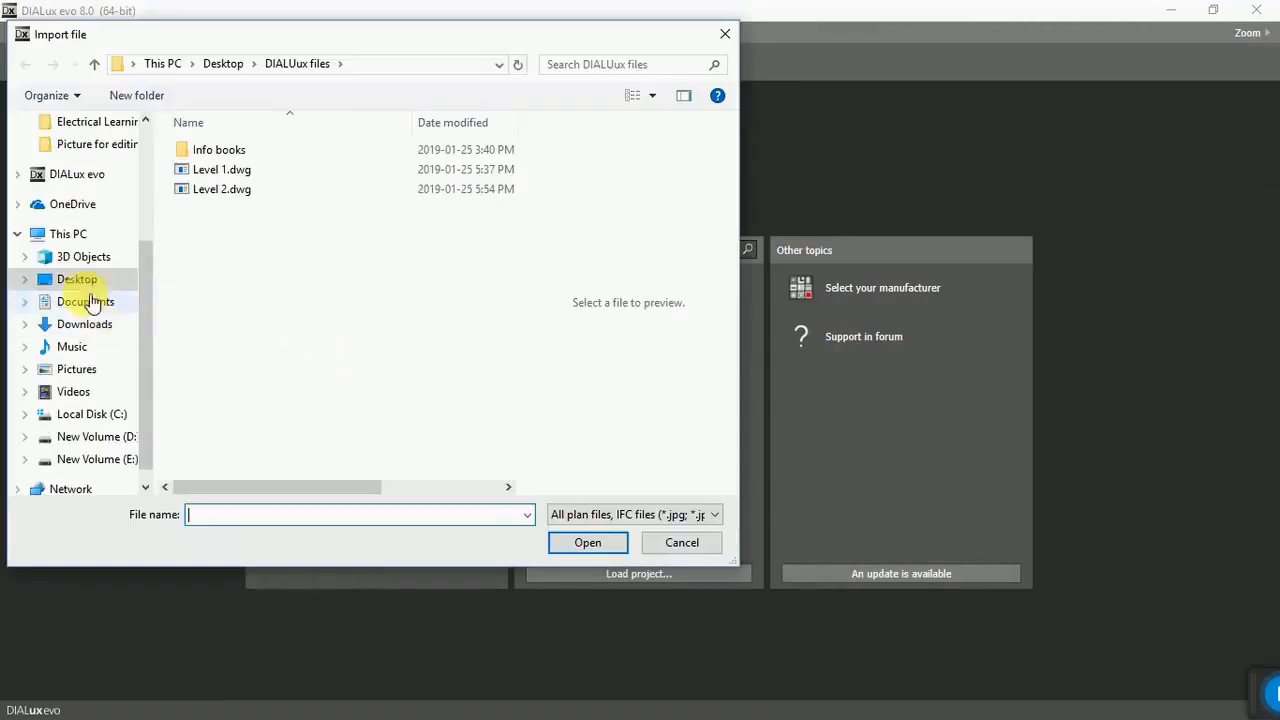
{"action": "left_click", "coordinate": [208, 172]}
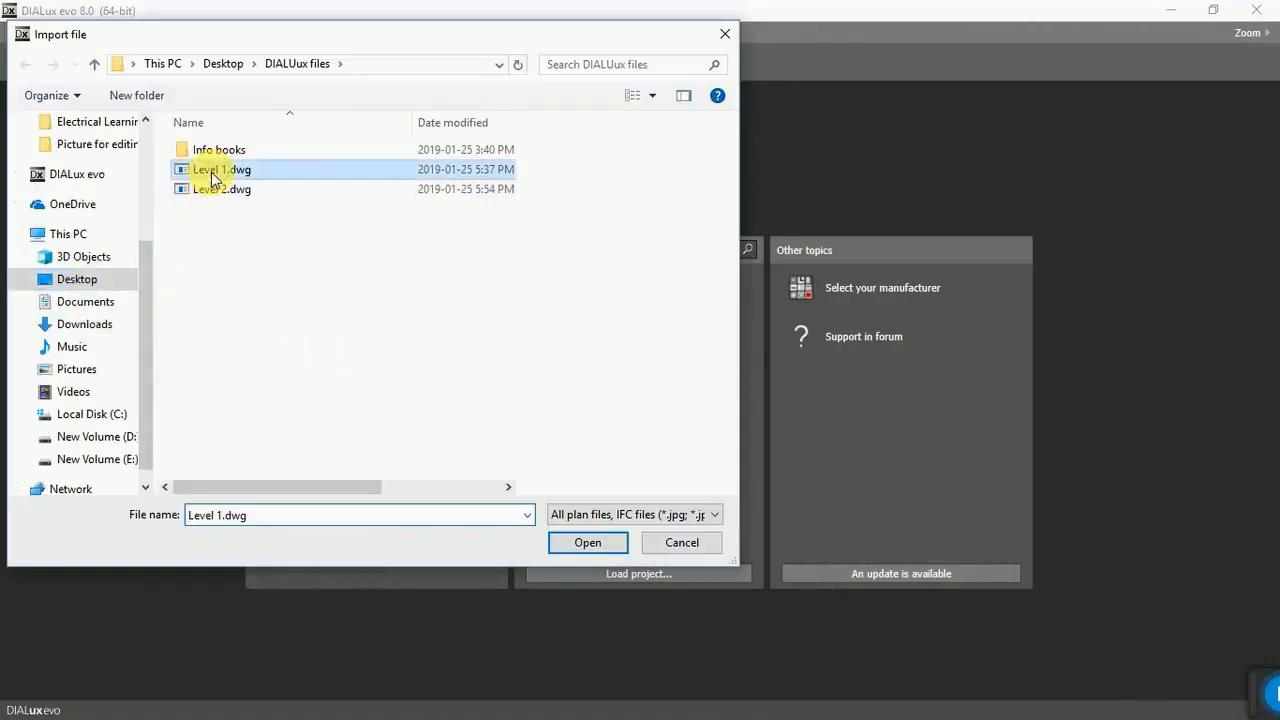
{"action": "left_click", "coordinate": [594, 541]}
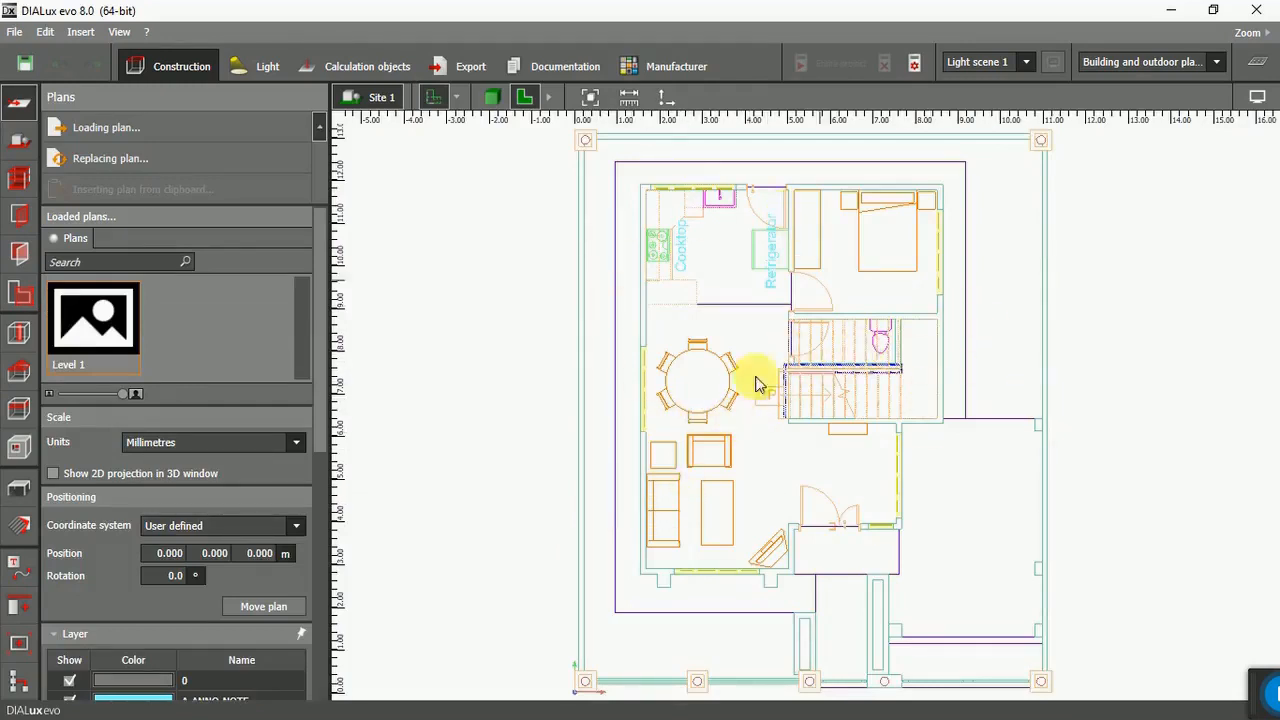
{"action": "scroll", "coordinate": [475, 432], "scroll_direction": "down", "scroll_amount": 3}
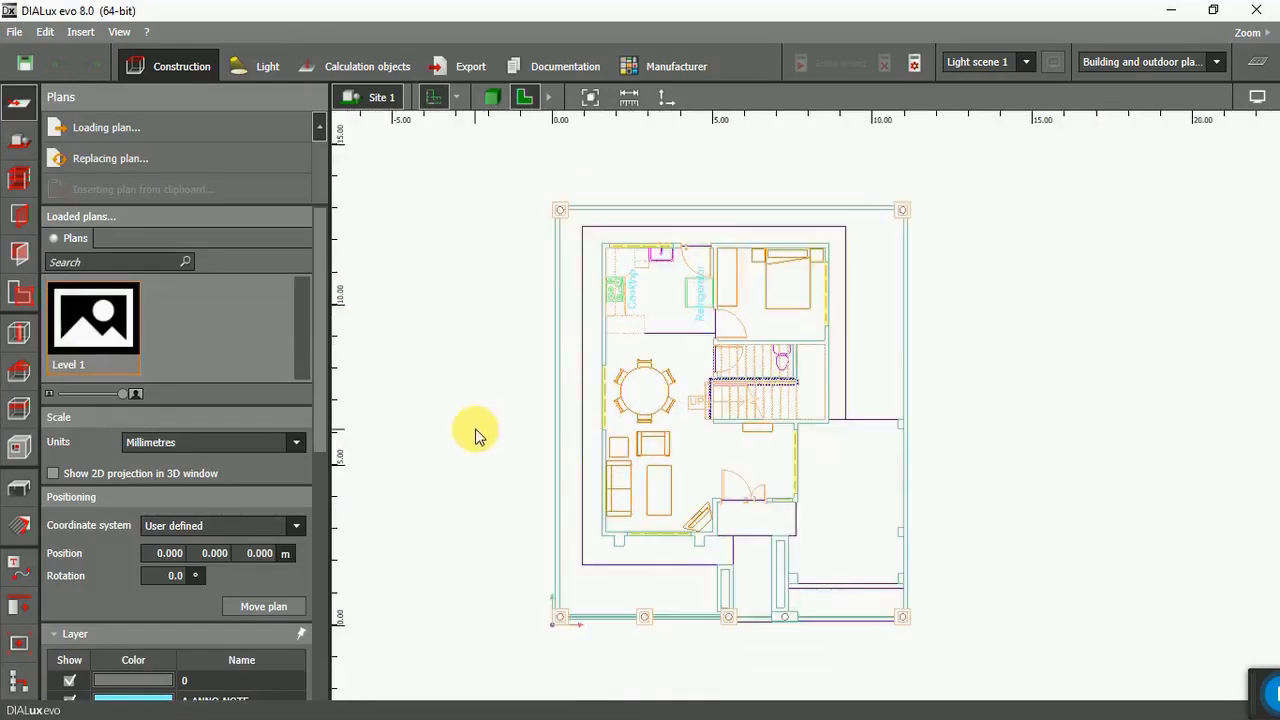
Load Level 2.dwg as an additional plan in the project.
{"action": "left_click", "coordinate": [117, 129]}
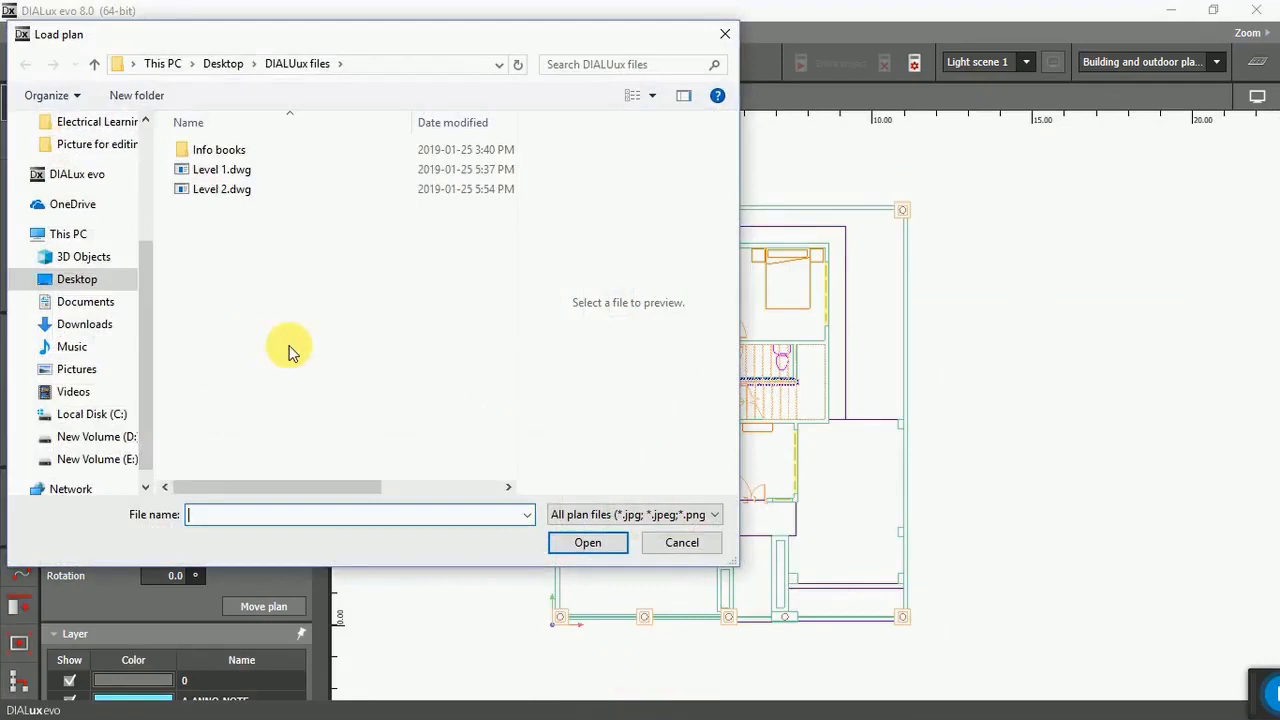
{"action": "left_click", "coordinate": [208, 190]}
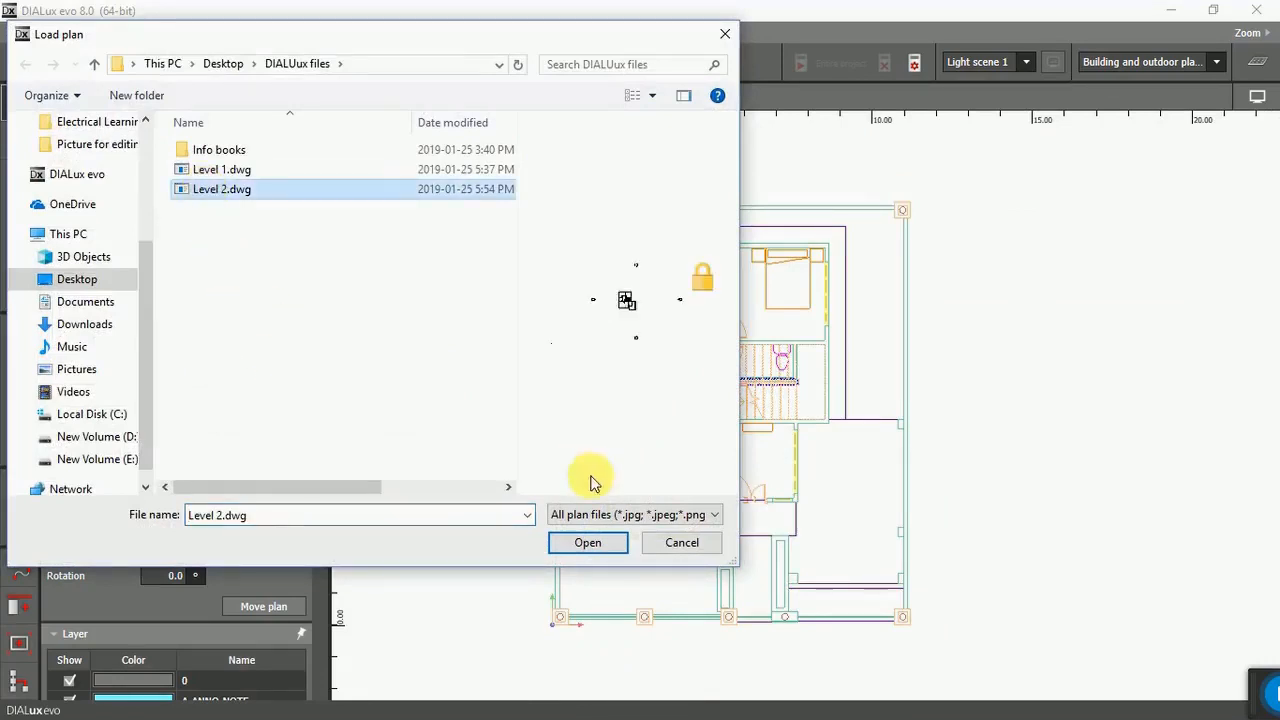
{"action": "left_click", "coordinate": [588, 545]}
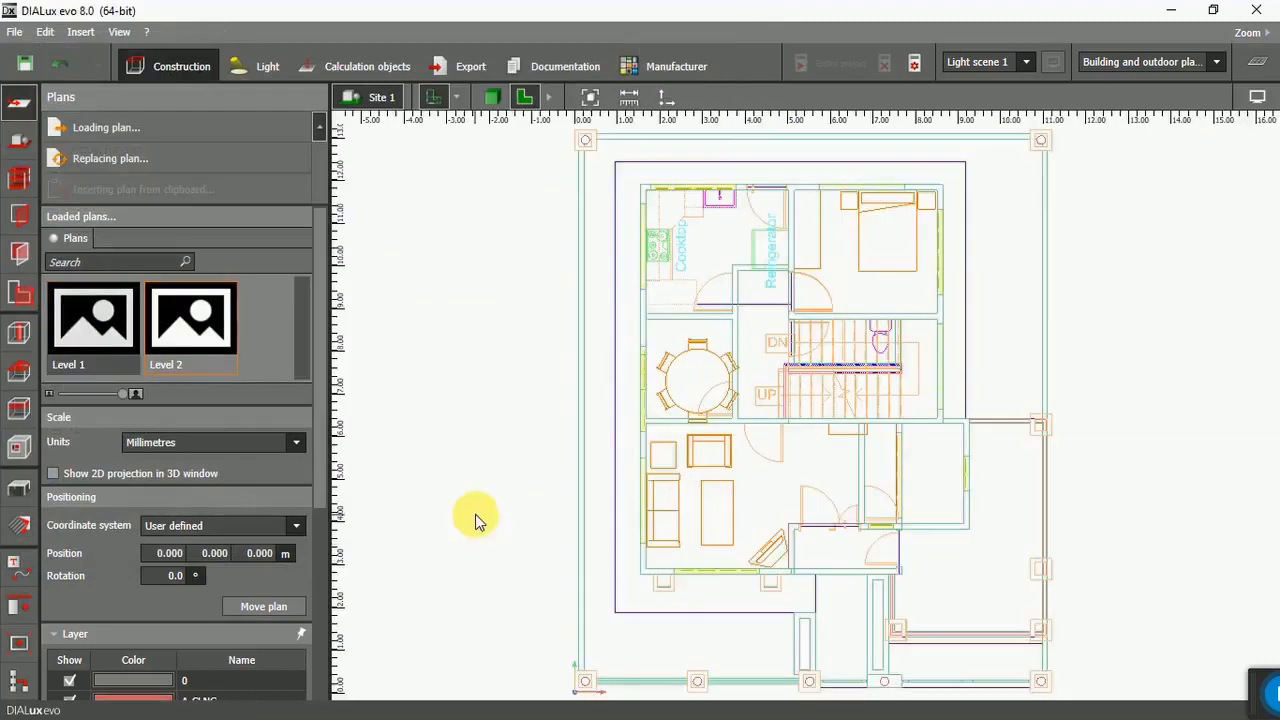
Toggle the visibility of the Level 2 plan off and on to compare it with Level 1.
{"action": "scroll", "coordinate": [477, 519], "scroll_direction": "down", "scroll_amount": 1}
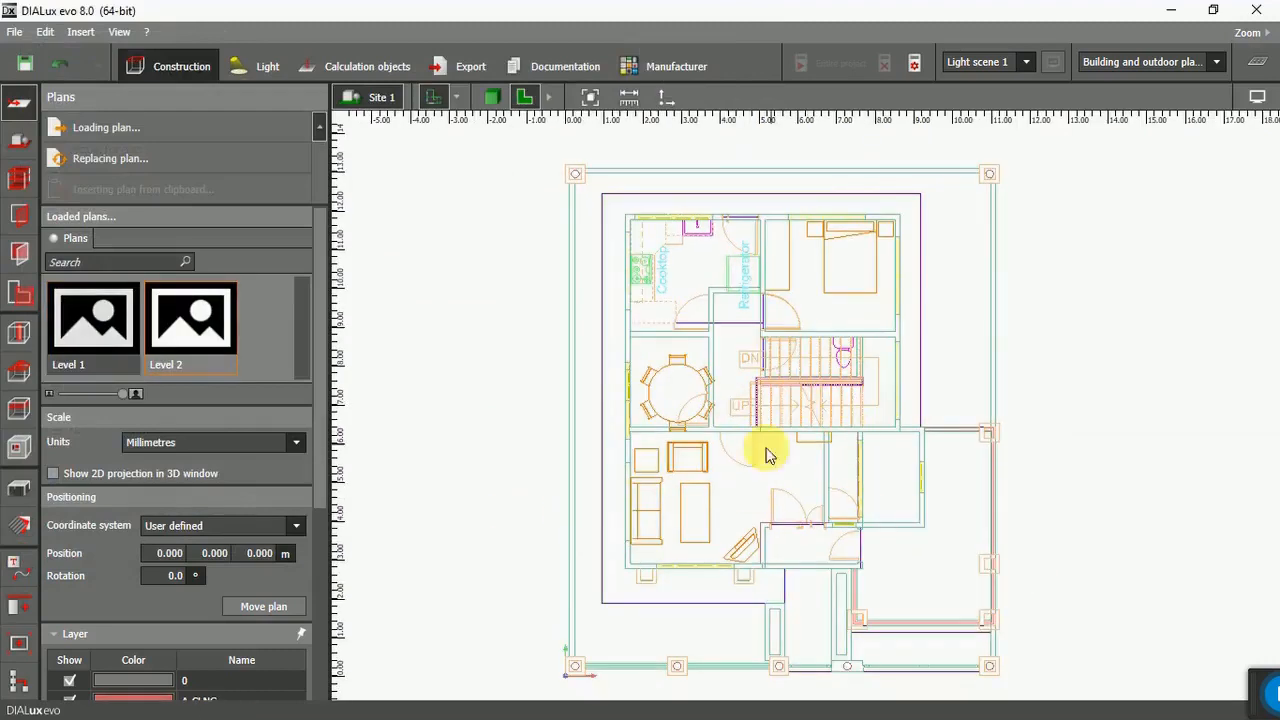
{"action": "scroll", "coordinate": [451, 306], "scroll_direction": "down", "scroll_amount": 2}
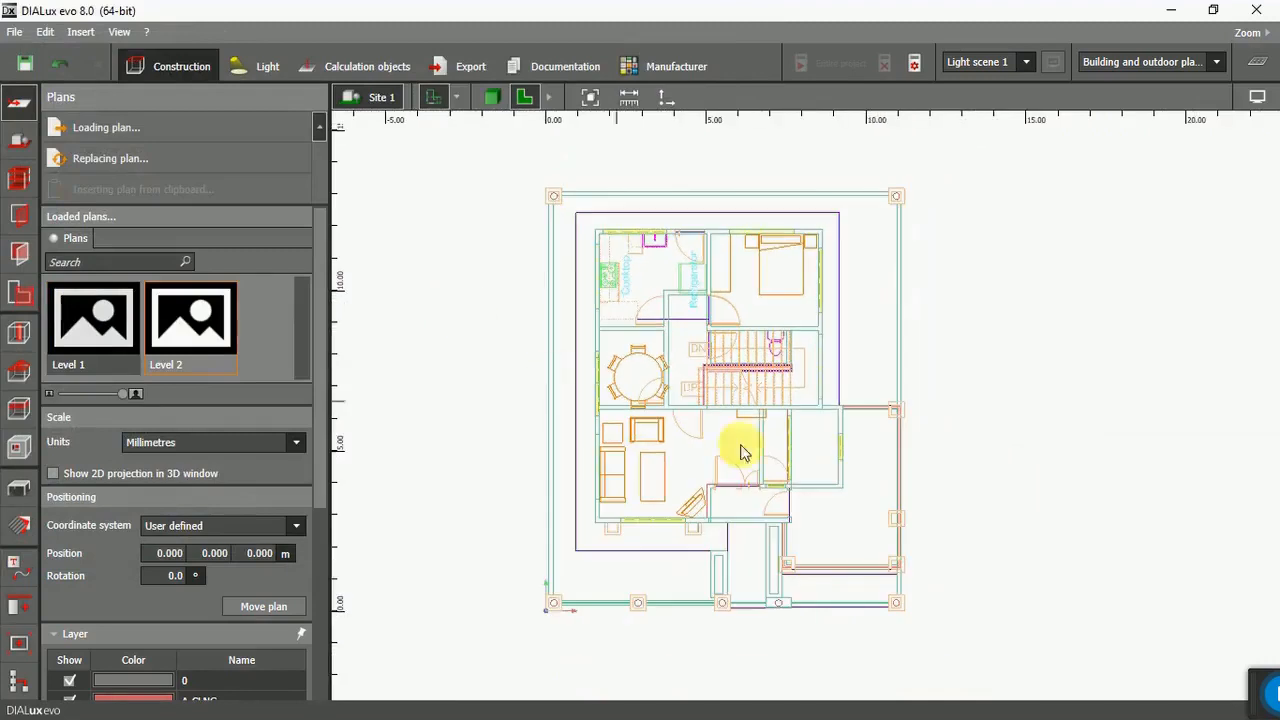
{"action": "scroll", "coordinate": [843, 412], "scroll_direction": "up", "scroll_amount": 4}
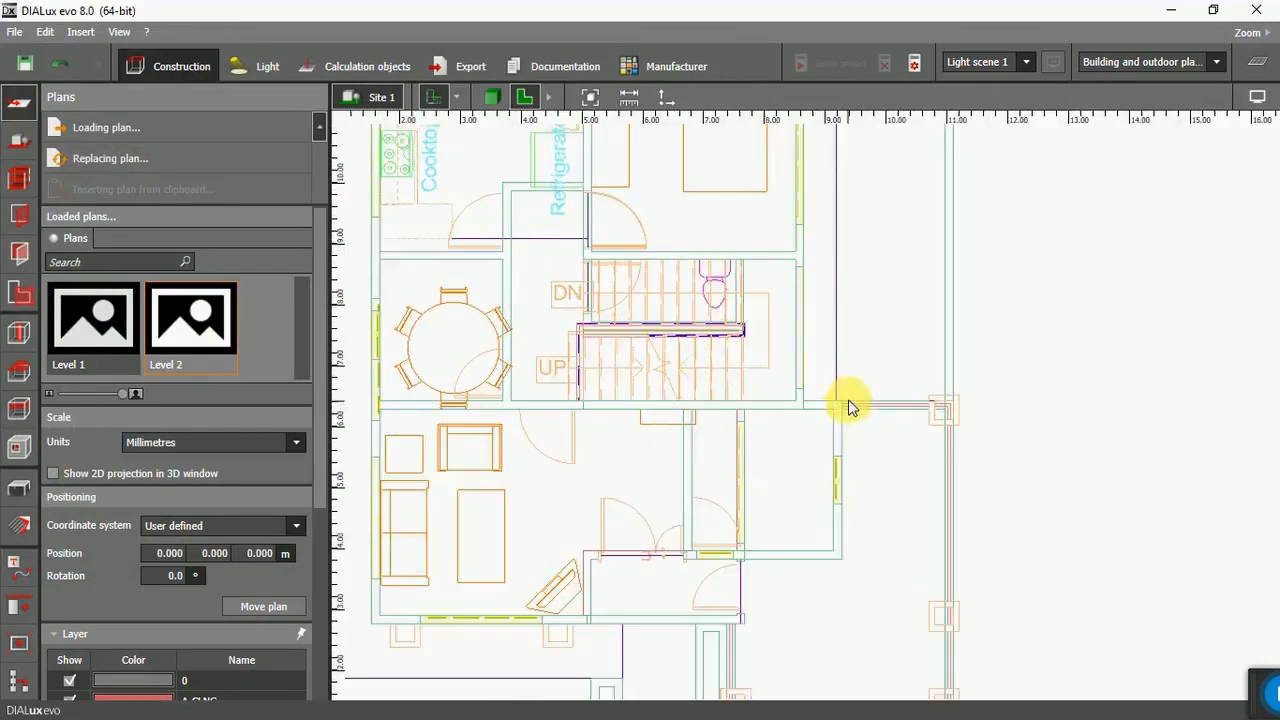
{"action": "scroll", "coordinate": [848, 401], "scroll_direction": "up", "scroll_amount": 4}
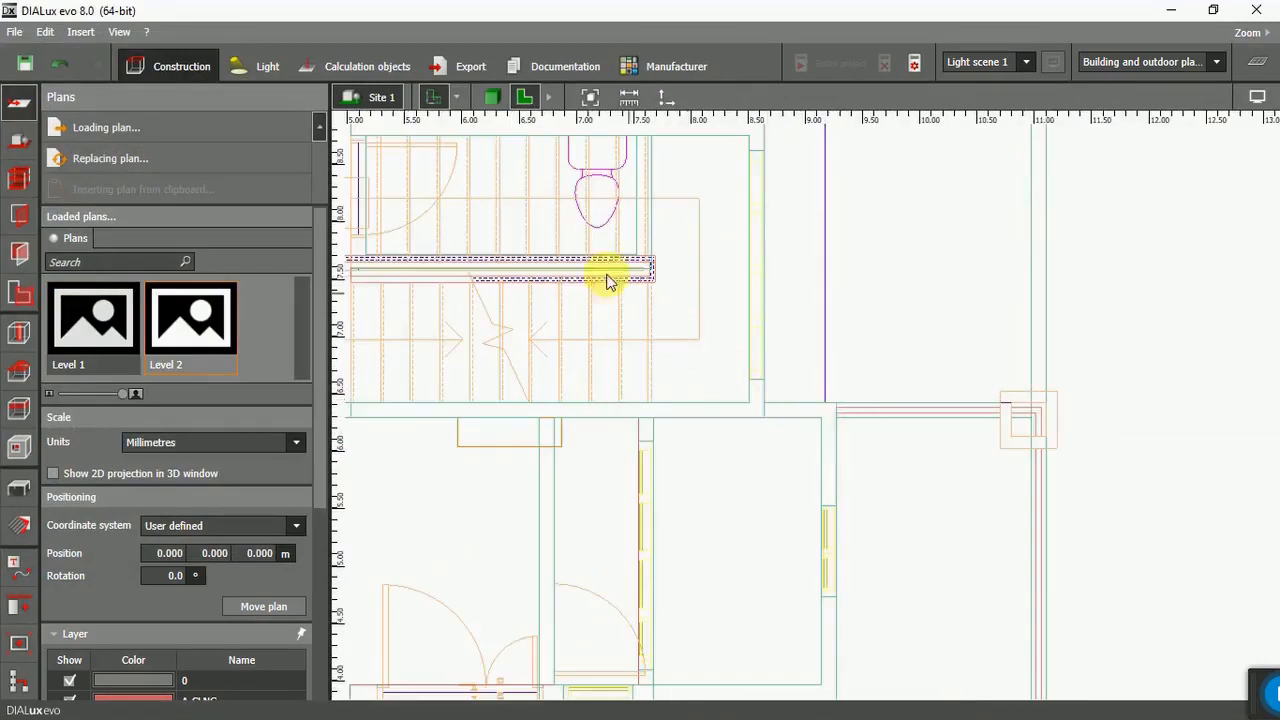
{"action": "left_click", "coordinate": [456, 97]}
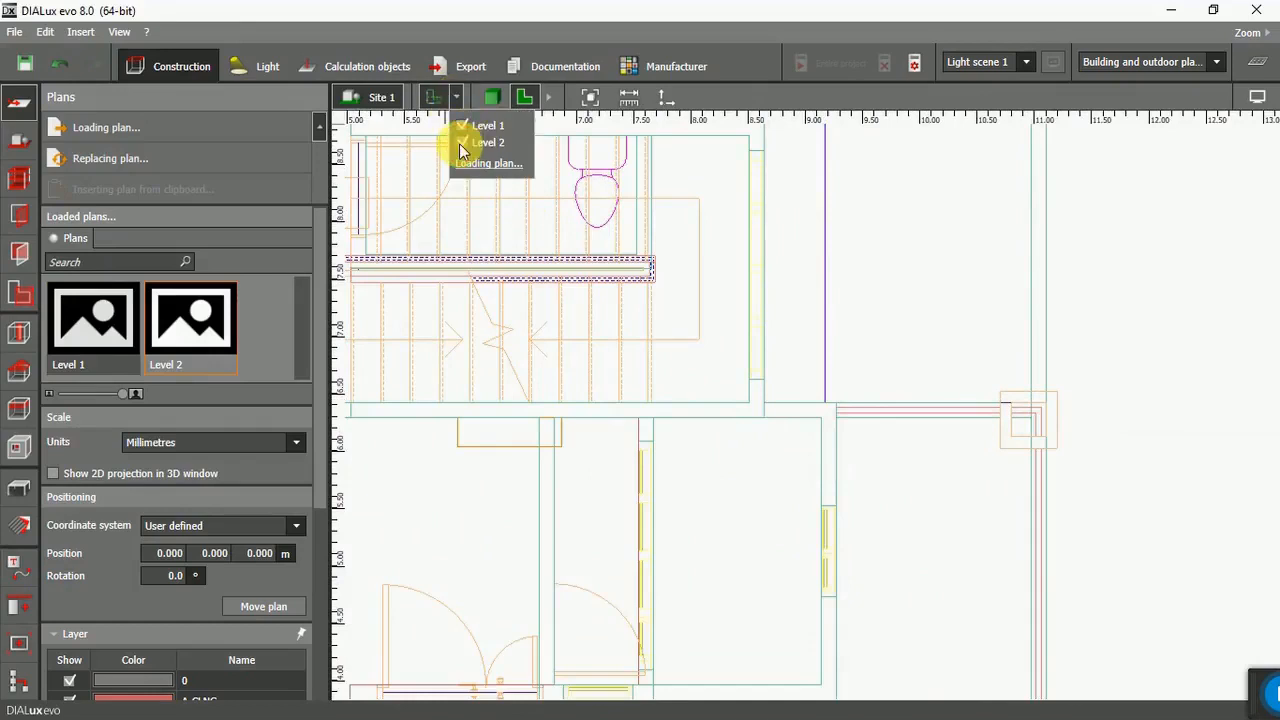
{"action": "left_click", "coordinate": [459, 143]}
{"action": "left_click", "coordinate": [459, 143]}
{"action": "left_click", "coordinate": [459, 143]}
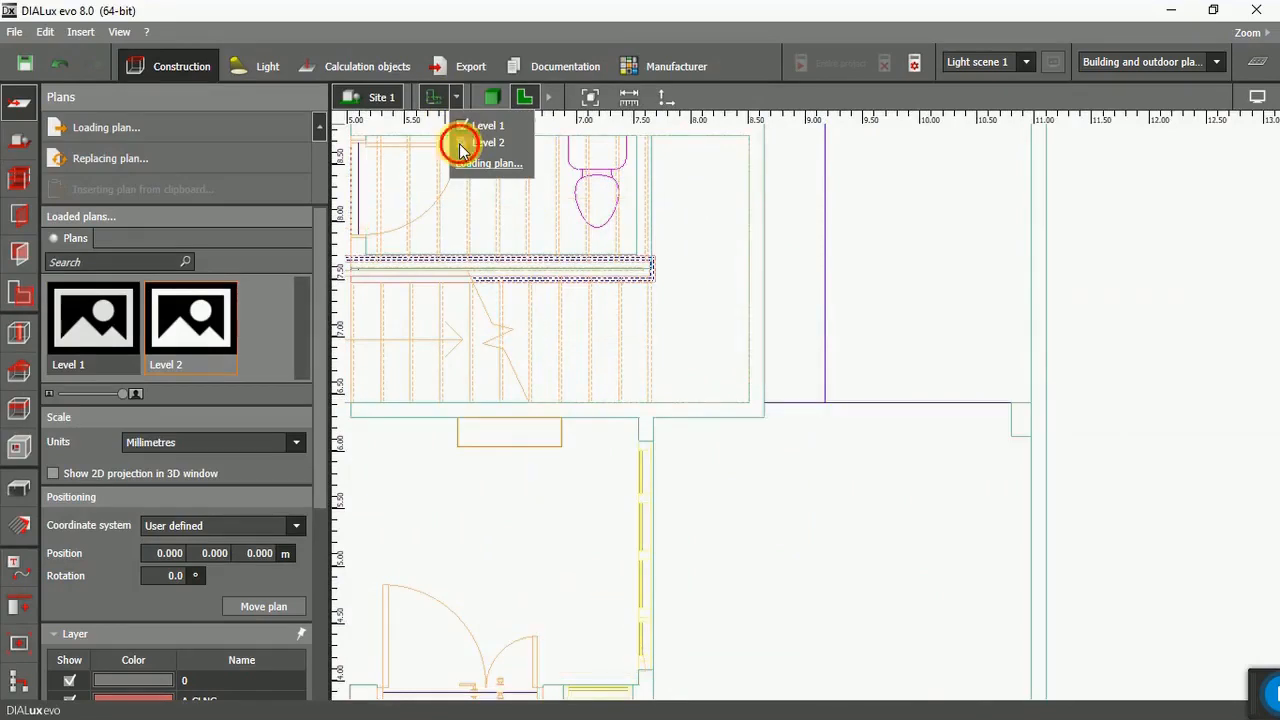
{"action": "left_click", "coordinate": [459, 143]}
{"action": "left_click", "coordinate": [459, 143]}
{"action": "left_click", "coordinate": [459, 143]}
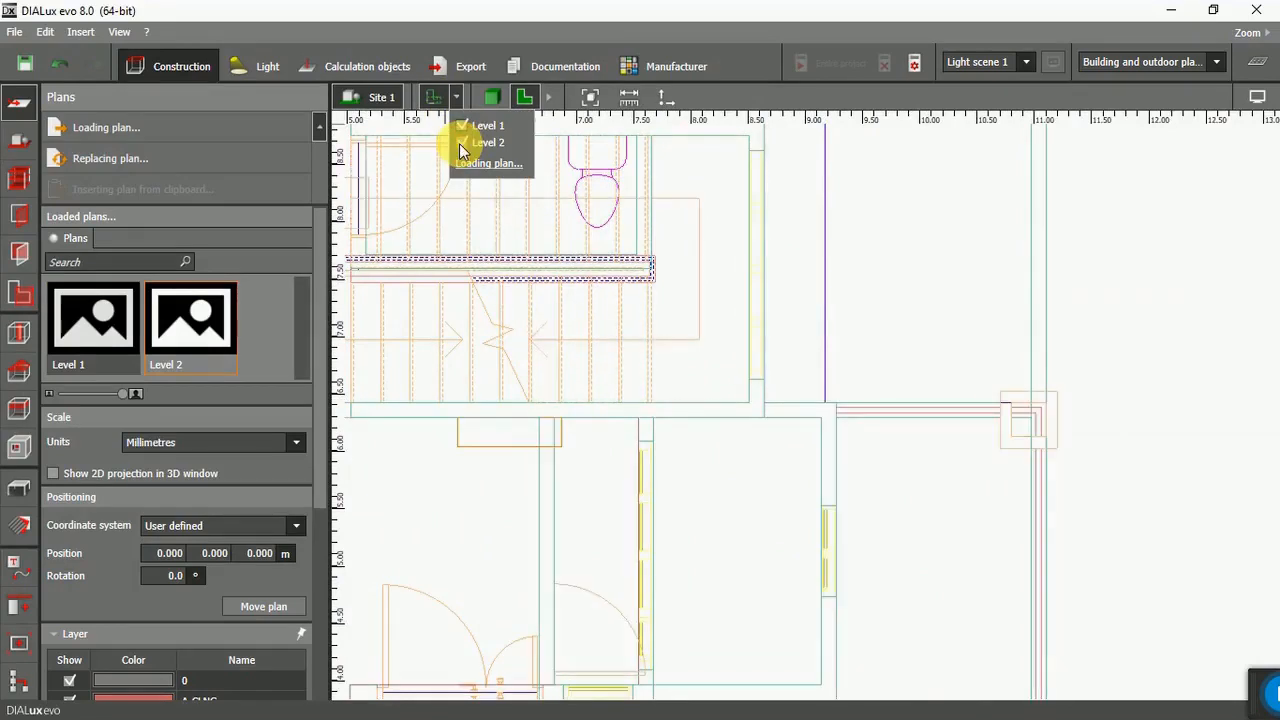
Toggle the visibility of the Level 1 plan off and on to check its overlay with Level 2.
{"action": "left_click", "coordinate": [458, 123]}
{"action": "left_click", "coordinate": [458, 123]}
{"action": "left_click", "coordinate": [458, 123]}
{"action": "left_click", "coordinate": [458, 123]}
{"action": "left_click", "coordinate": [458, 123]}
{"action": "left_click", "coordinate": [458, 123]}
{"action": "left_click", "coordinate": [459, 126]}
{"action": "left_click", "coordinate": [459, 126]}
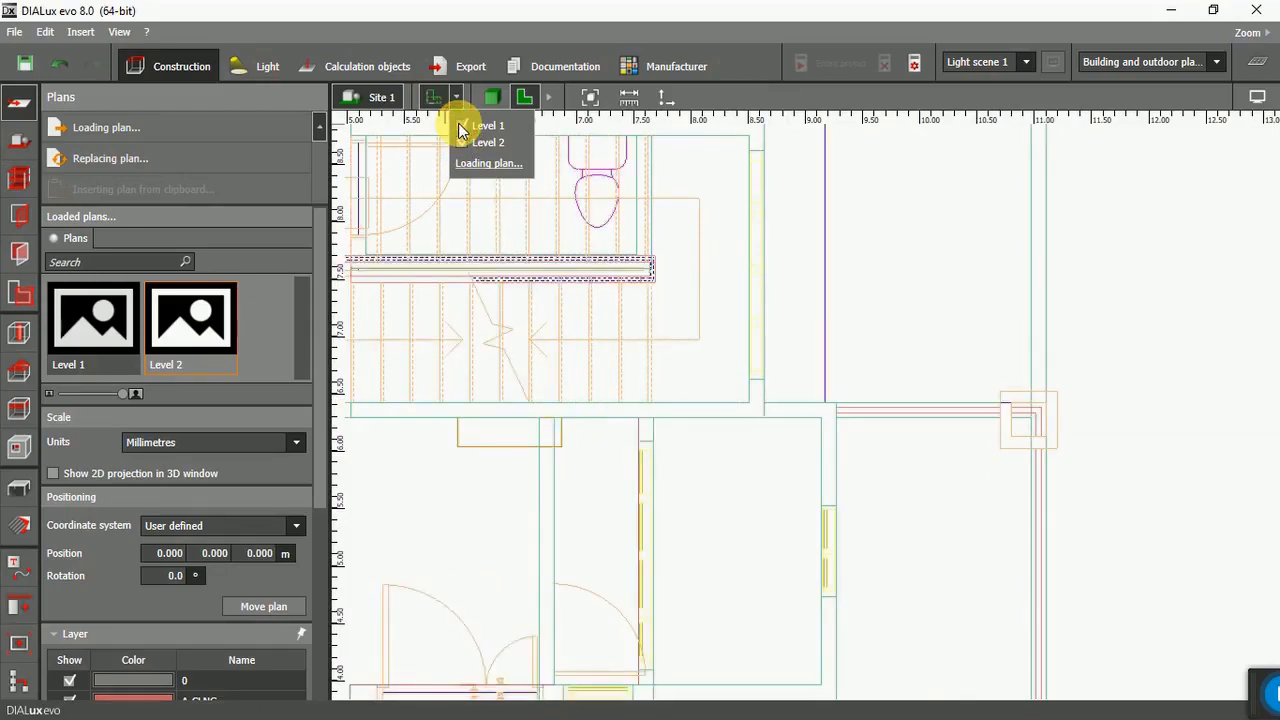
{"action": "left_click", "coordinate": [871, 286]}
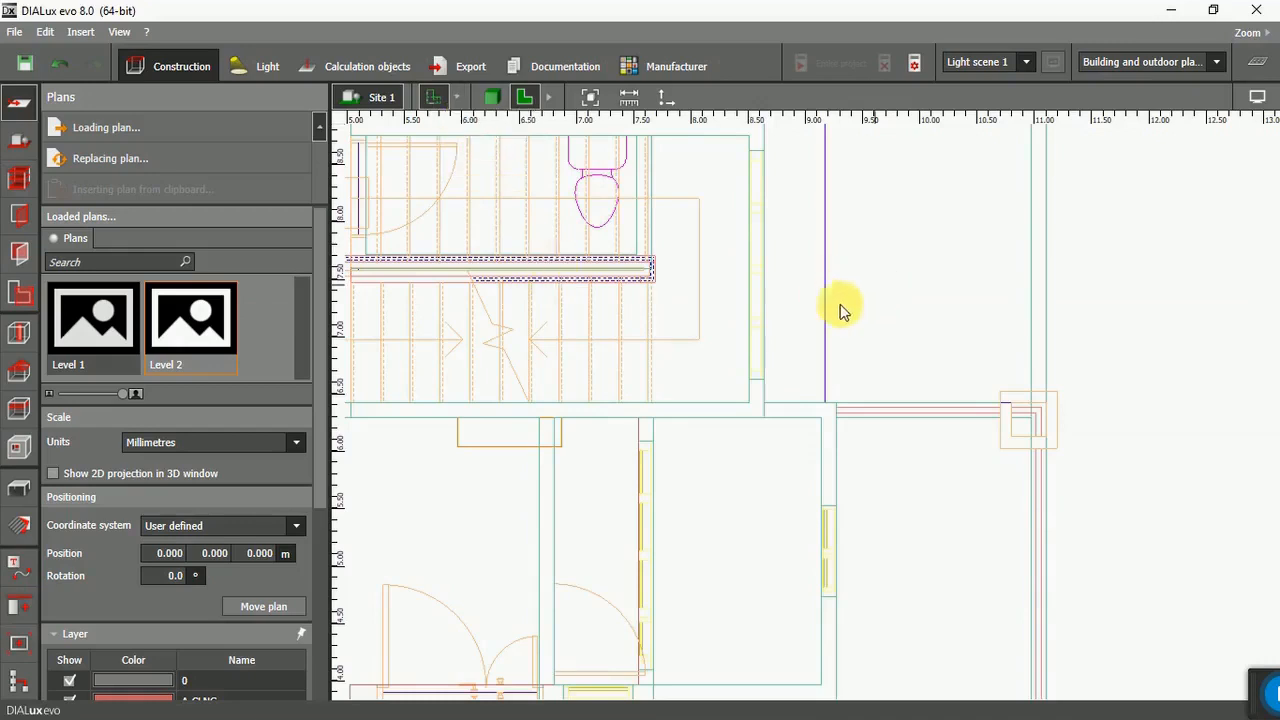
Hide the Level 2 plan and leave only the Level 1 plan displayed.
{"action": "scroll", "coordinate": [760, 375], "scroll_direction": "down", "scroll_amount": 8}
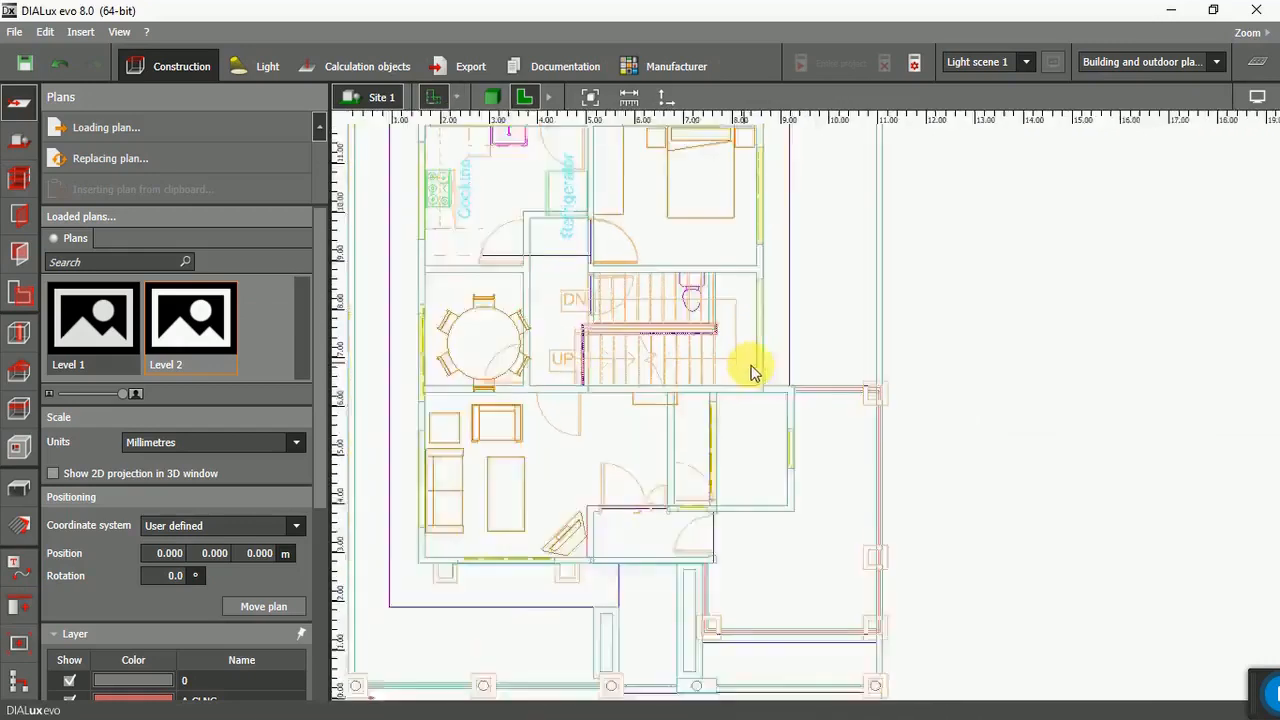
{"action": "scroll", "coordinate": [772, 375], "scroll_direction": "down", "scroll_amount": 2}
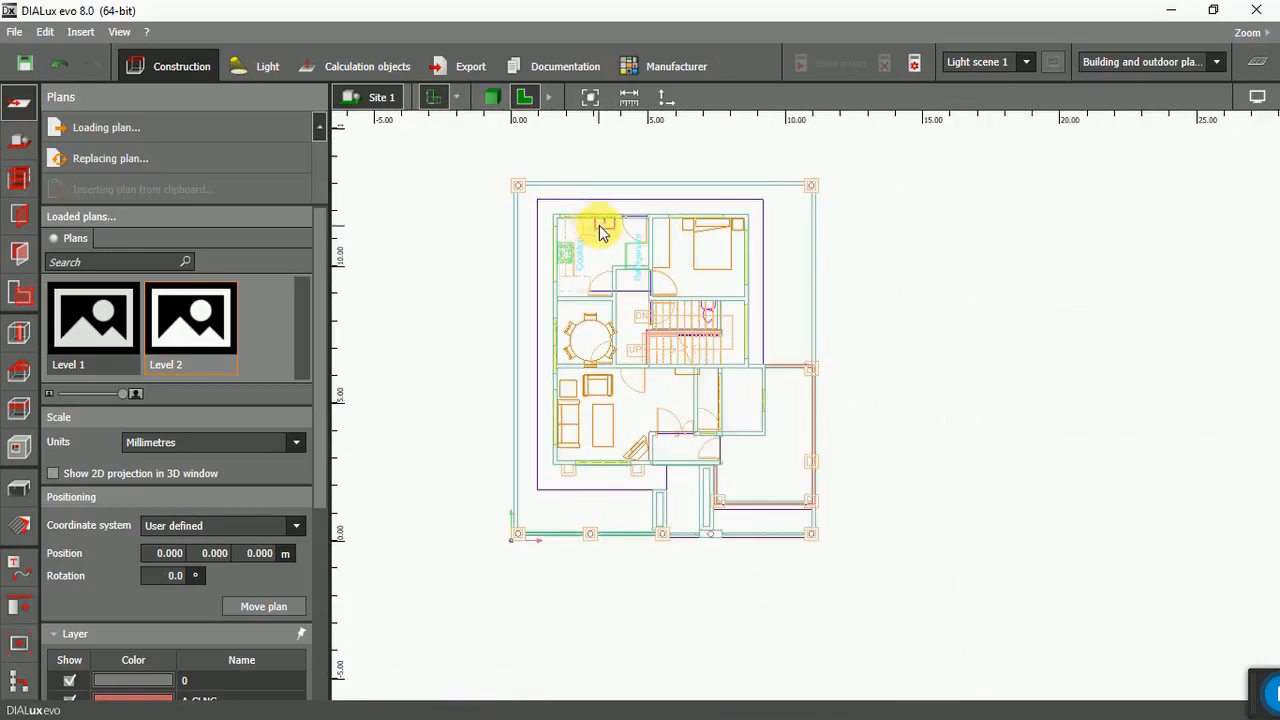
{"action": "left_click", "coordinate": [461, 96]}
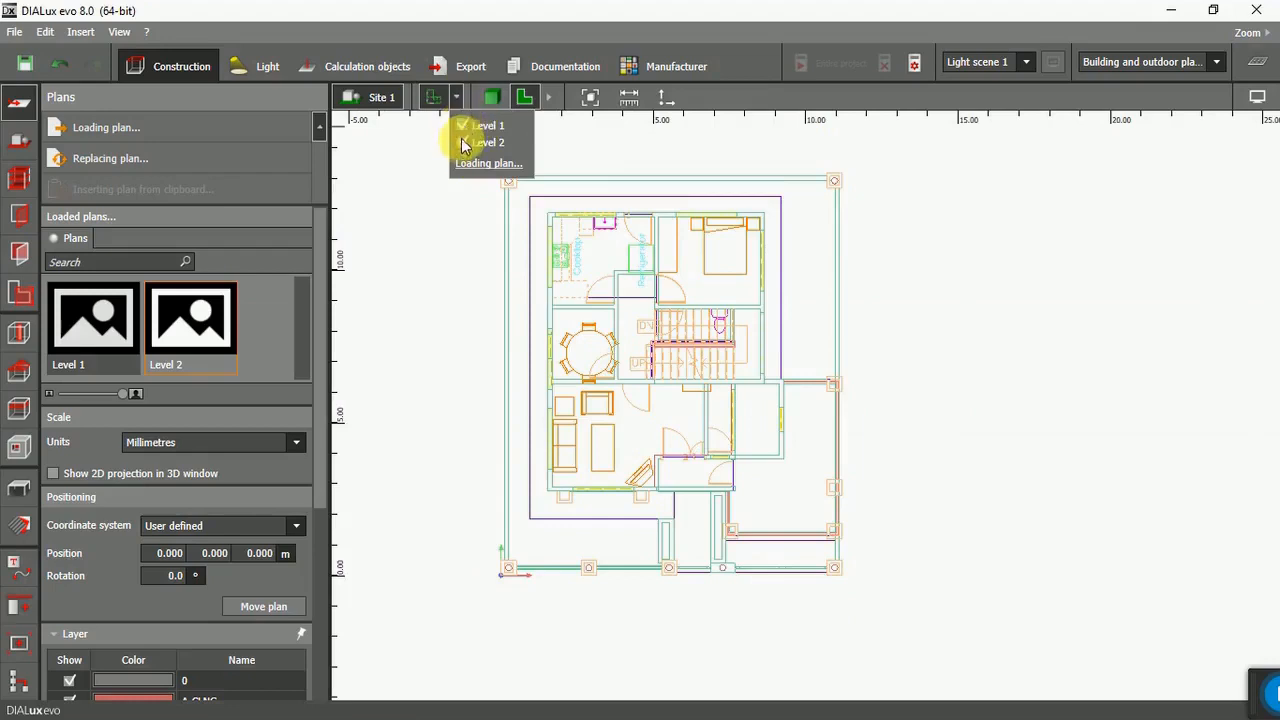
{"action": "left_click", "coordinate": [445, 285]}
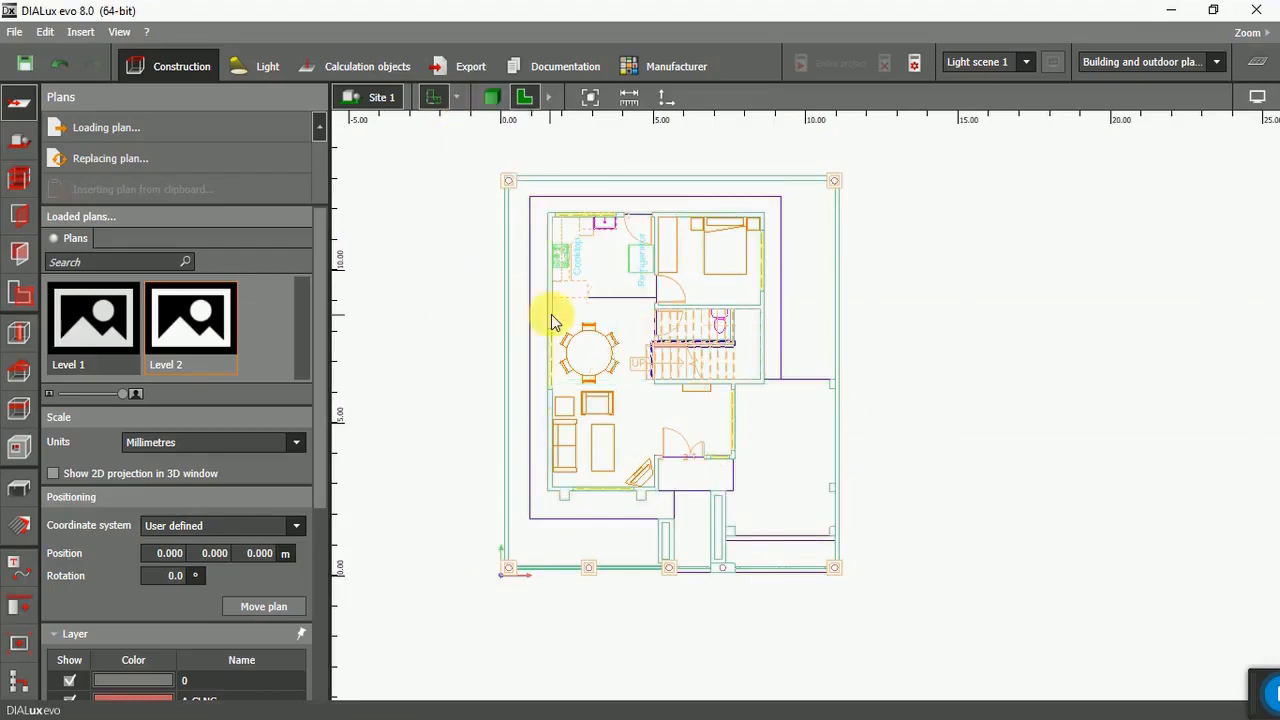
{"action": "scroll", "coordinate": [701, 370], "scroll_direction": "down", "scroll_amount": 1}
{"action": "scroll", "coordinate": [418, 261], "scroll_direction": "up", "scroll_amount": 2}
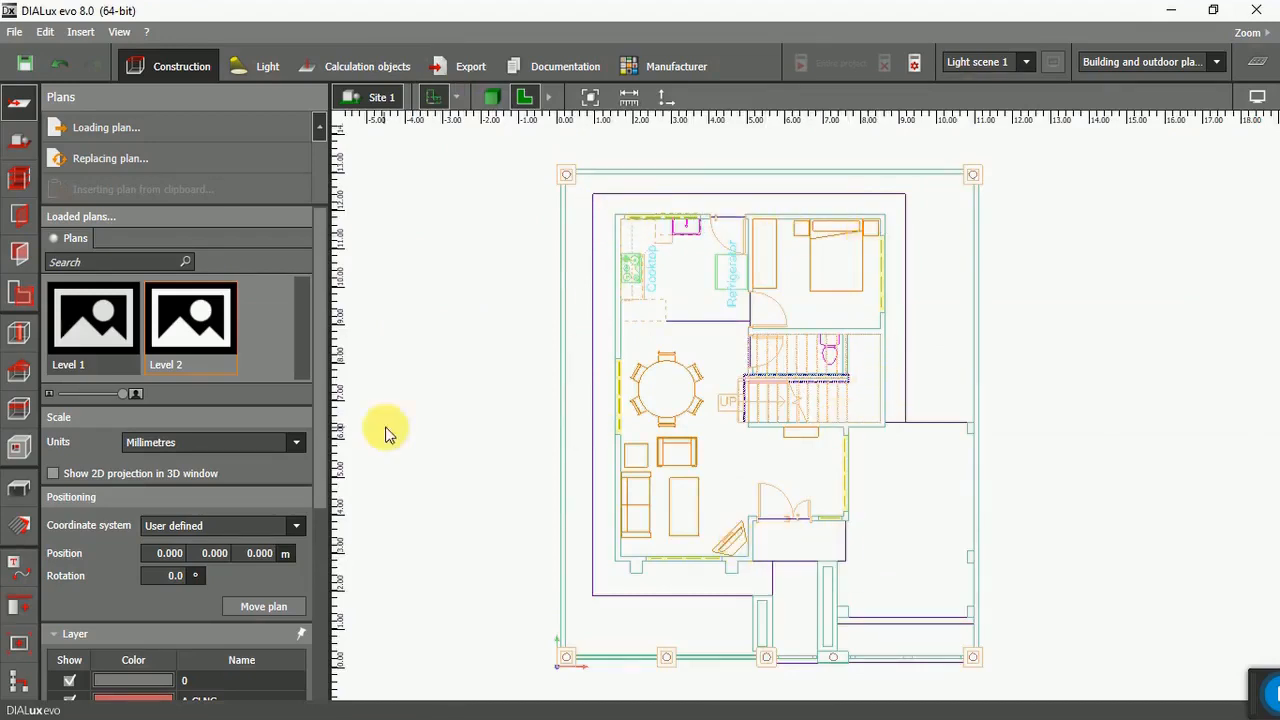
Start a new building contour at the kitchen's outer wall corner on the Level 1 plan and trace about 7.10 m to the bedroom's outer corner.
{"action": "left_click", "coordinate": [22, 152]}
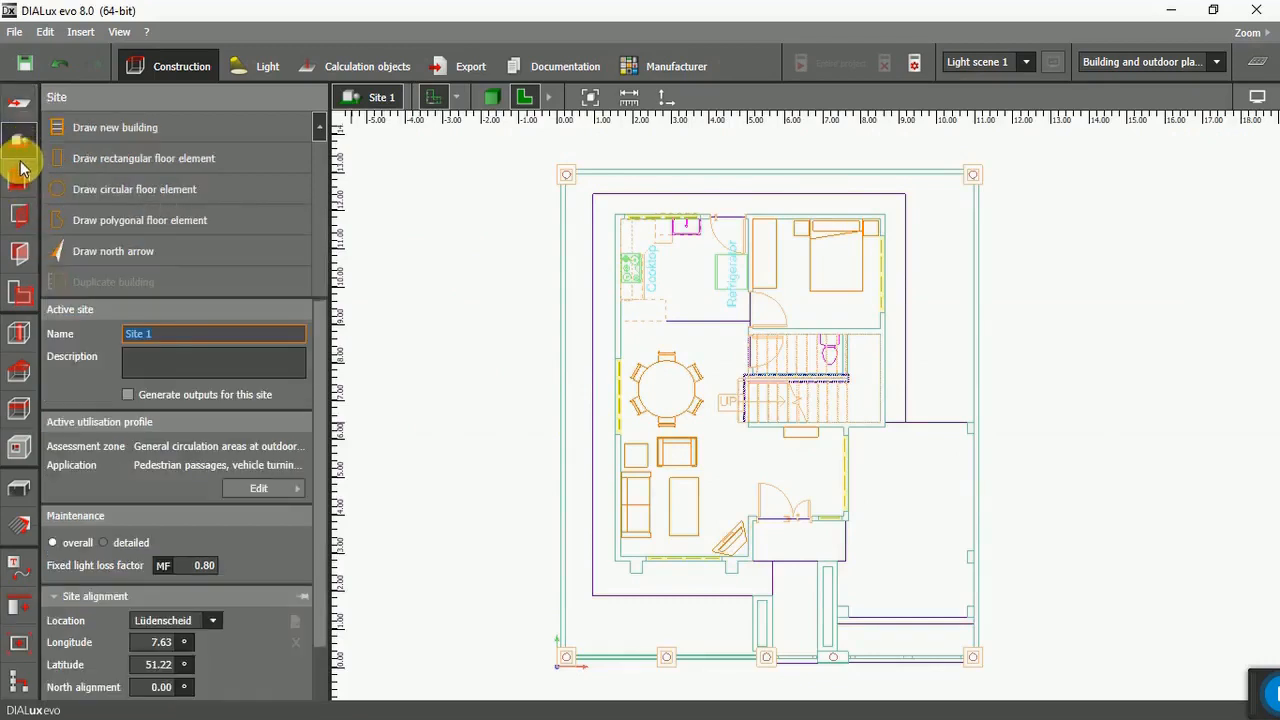
{"action": "left_click", "coordinate": [110, 128]}
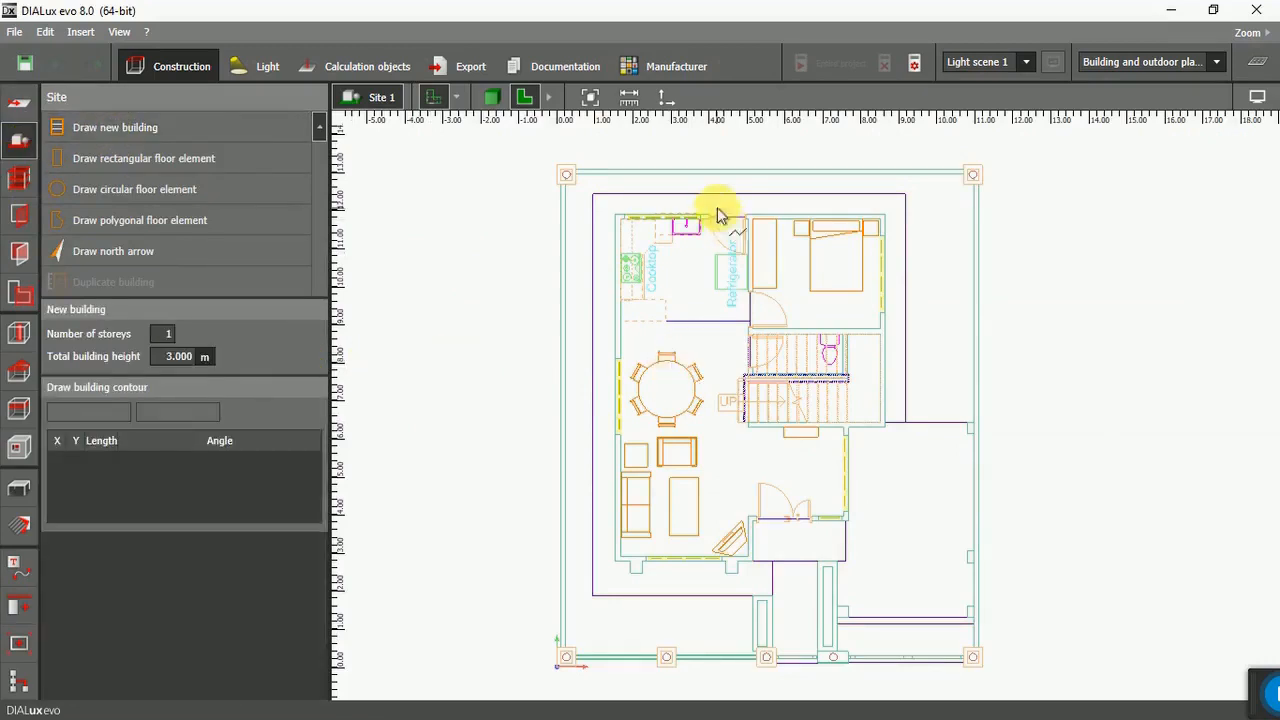
{"action": "scroll", "coordinate": [701, 193], "scroll_direction": "up", "scroll_amount": 5}
{"action": "scroll", "coordinate": [601, 214], "scroll_direction": "up", "scroll_amount": 3}
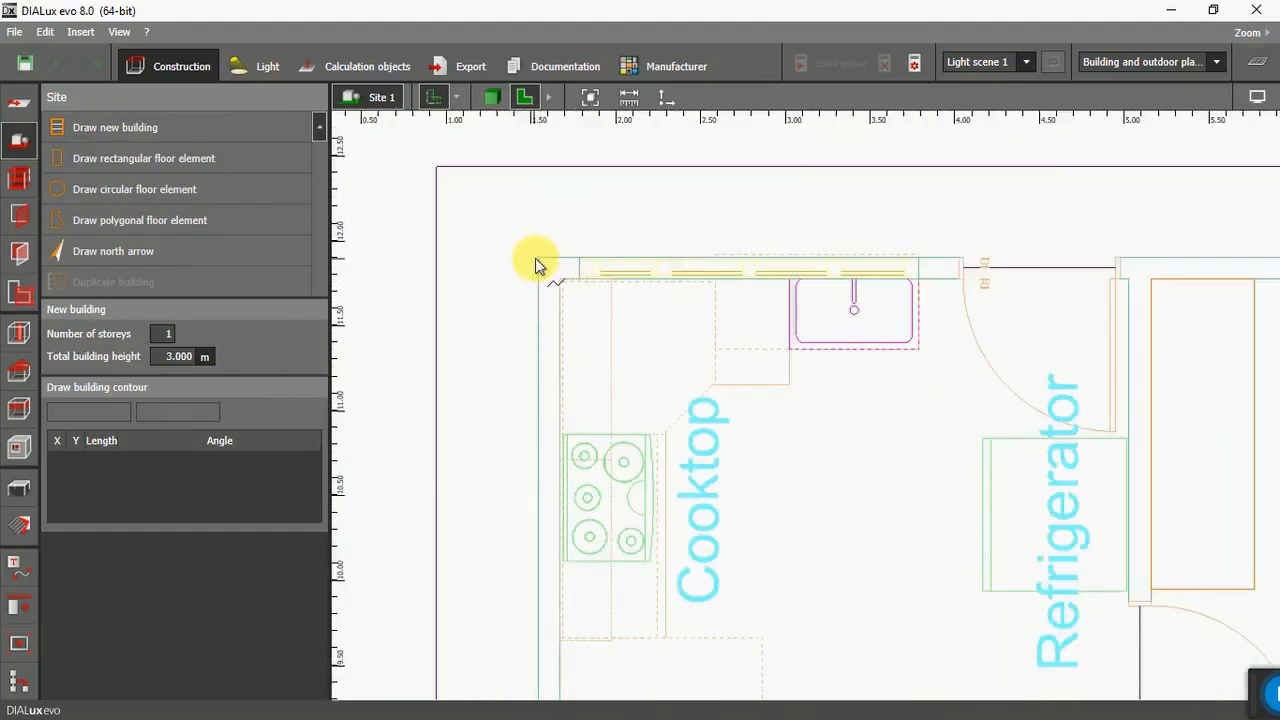
{"action": "scroll", "coordinate": [537, 259], "scroll_direction": "up", "scroll_amount": 2}
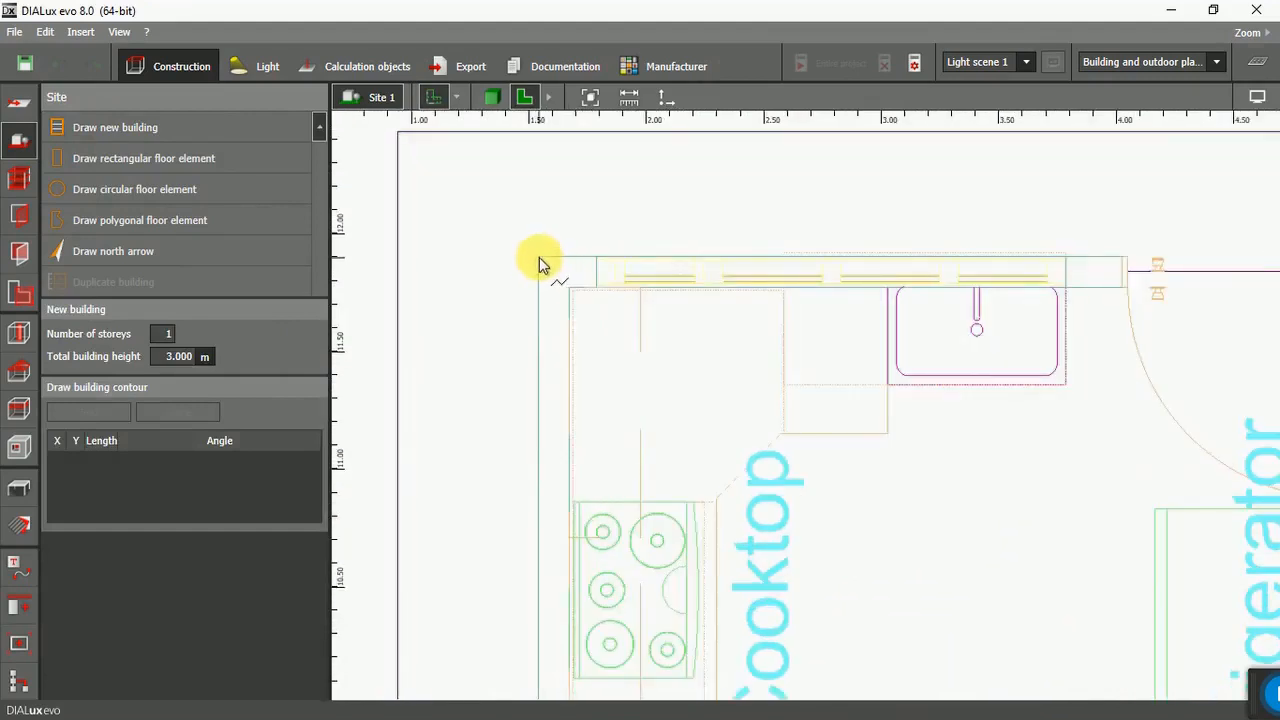
{"action": "left_click", "coordinate": [539, 257]}
{"action": "scroll", "coordinate": [530, 287], "scroll_direction": "down", "scroll_amount": 2}
{"action": "scroll", "coordinate": [527, 287], "scroll_direction": "down", "scroll_amount": 2}
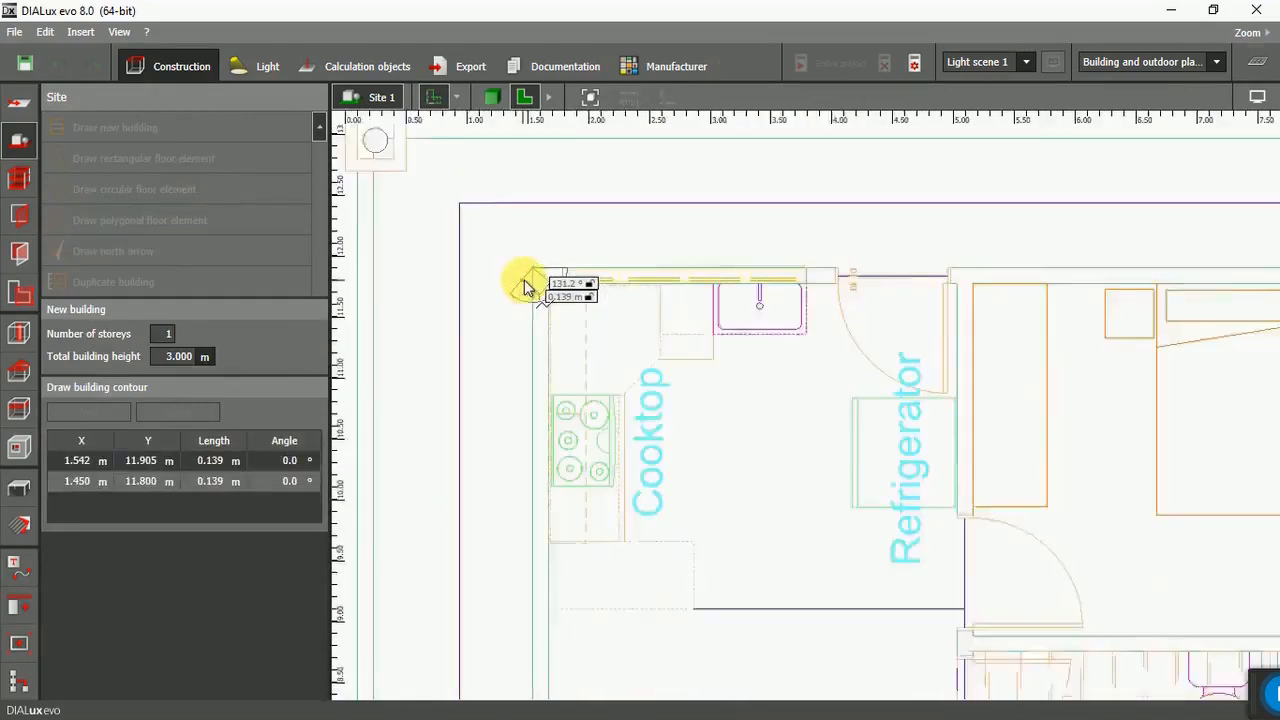
{"action": "scroll", "coordinate": [527, 287], "scroll_direction": "down", "scroll_amount": 1}
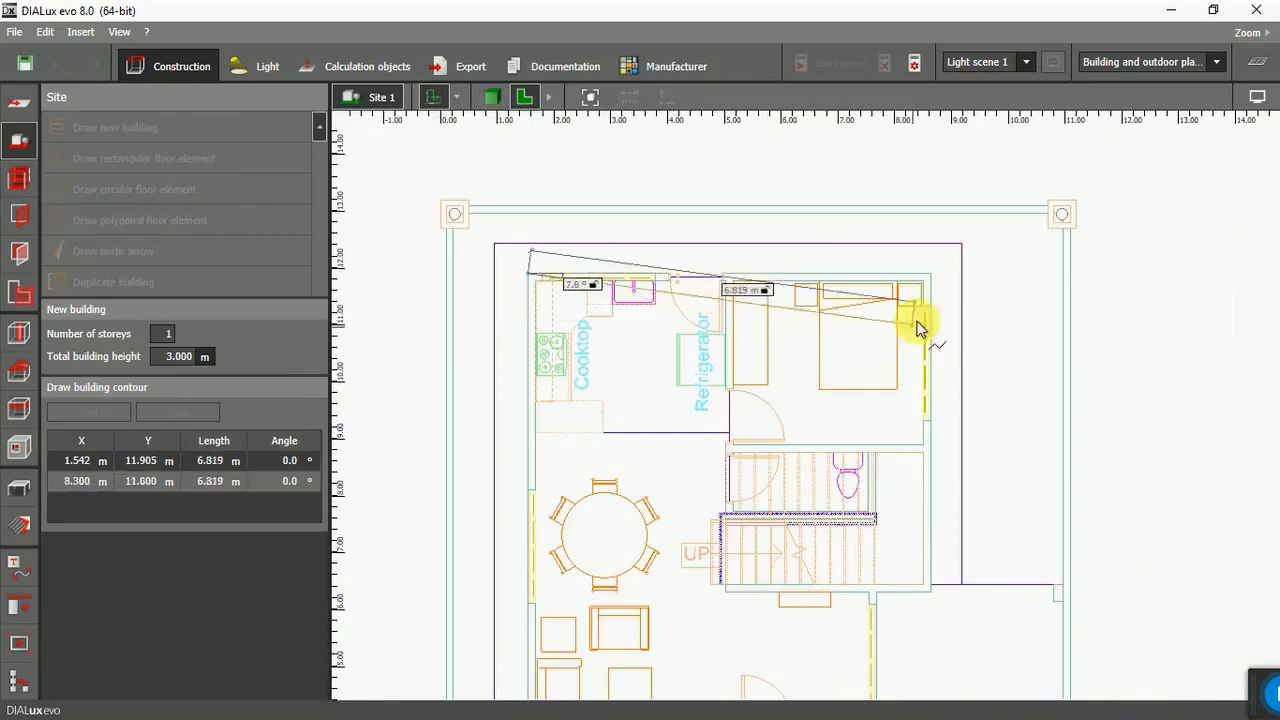
{"action": "scroll", "coordinate": [949, 278], "scroll_direction": "up", "scroll_amount": 2}
{"action": "scroll", "coordinate": [949, 278], "scroll_direction": "up", "scroll_amount": 3}
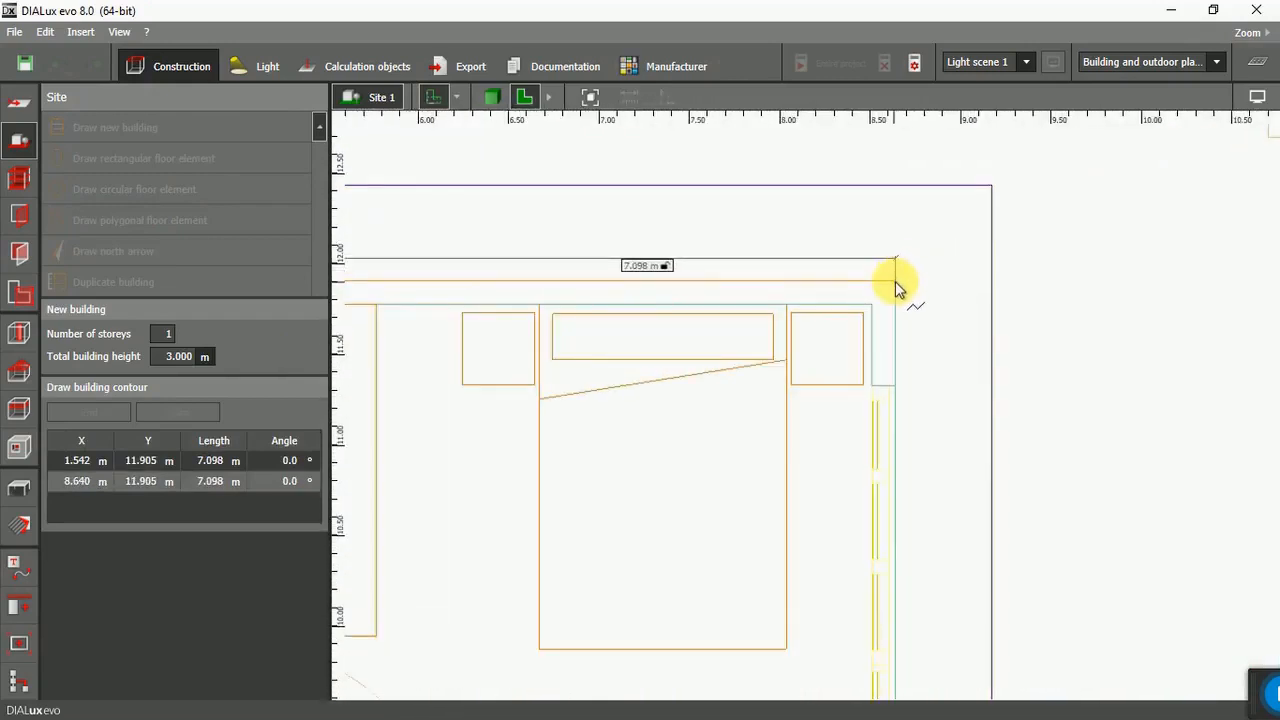
{"action": "left_click", "coordinate": [896, 287]}
Continue the contour past the bedroom, stairs and entrance door along the outer walls with segments of about 5.61, 0.96, 2.47 and 2.52 m.
{"action": "scroll", "coordinate": [896, 287], "scroll_direction": "down", "scroll_amount": 3}
{"action": "scroll", "coordinate": [895, 550], "scroll_direction": "up", "scroll_amount": 2}
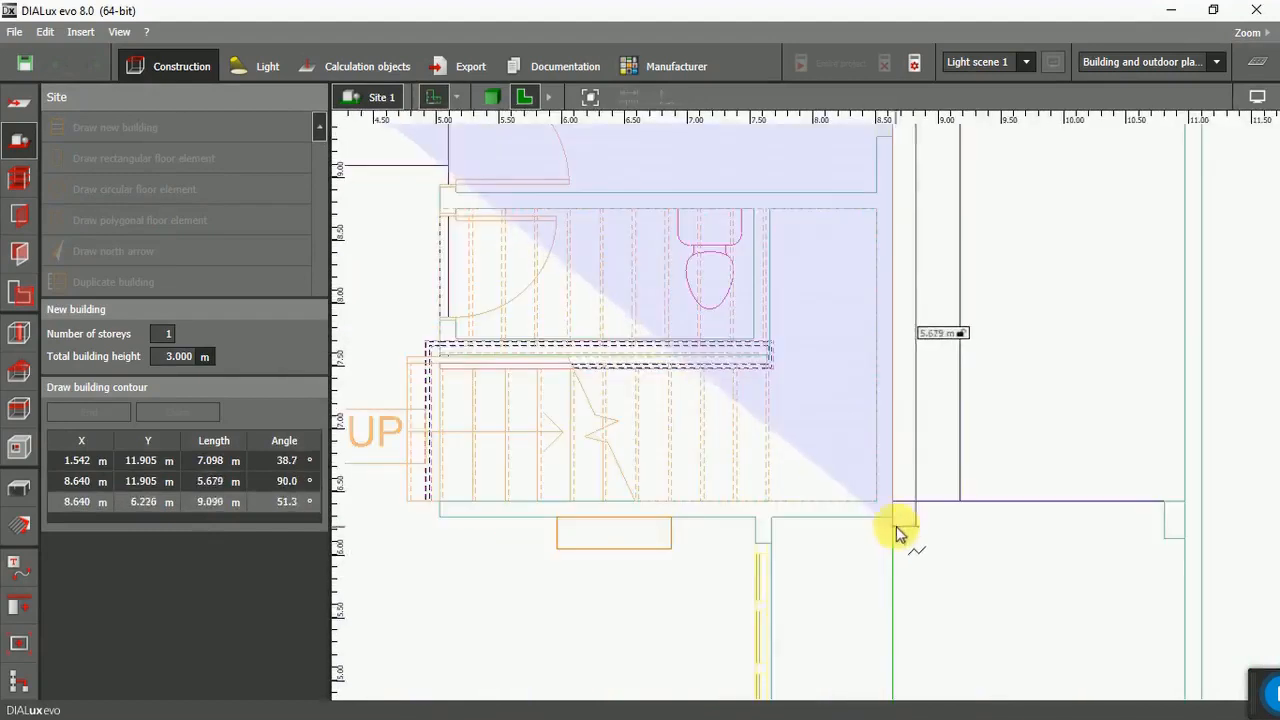
{"action": "left_click", "coordinate": [896, 527]}
{"action": "scroll", "coordinate": [893, 520], "scroll_direction": "down", "scroll_amount": 2}
{"action": "scroll", "coordinate": [857, 531], "scroll_direction": "up", "scroll_amount": 3}
{"action": "left_click", "coordinate": [820, 503]}
{"action": "scroll", "coordinate": [819, 505], "scroll_direction": "down", "scroll_amount": 3}
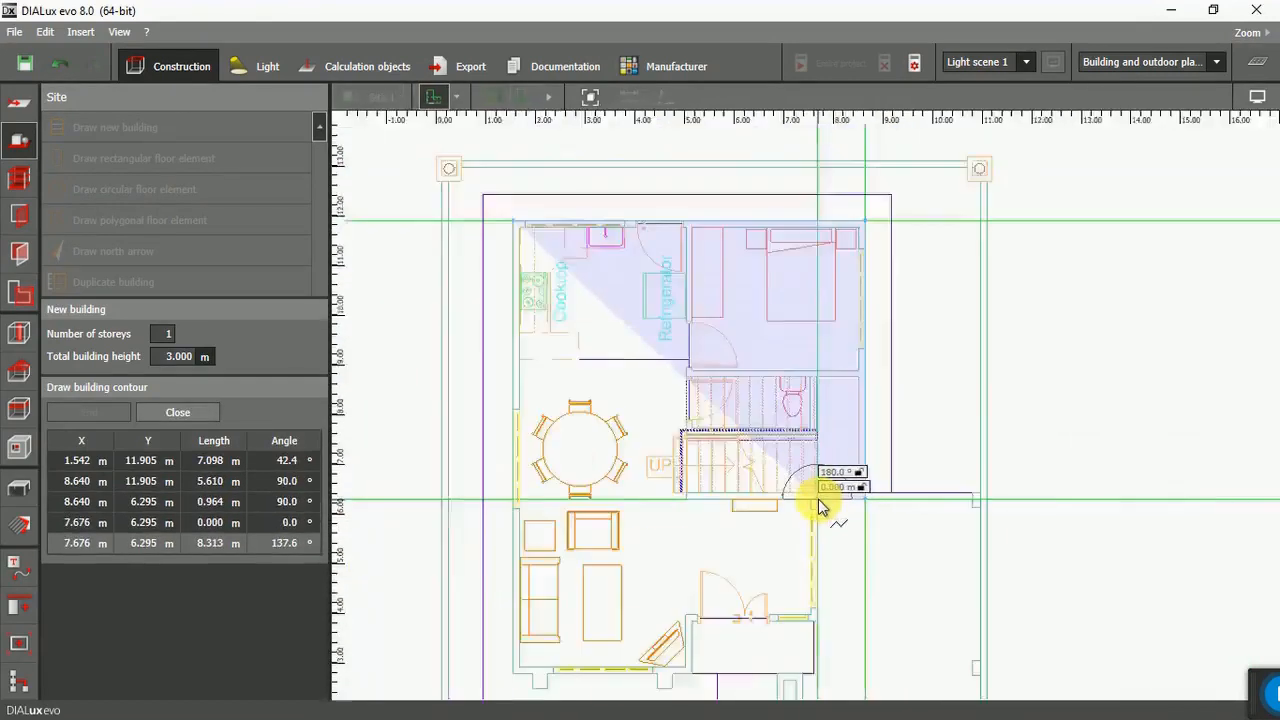
{"action": "scroll", "coordinate": [822, 560], "scroll_direction": "up", "scroll_amount": 2}
{"action": "scroll", "coordinate": [810, 520], "scroll_direction": "up", "scroll_amount": 2}
{"action": "left_click", "coordinate": [809, 530]}
{"action": "scroll", "coordinate": [650, 525], "scroll_direction": "up", "scroll_amount": 3}
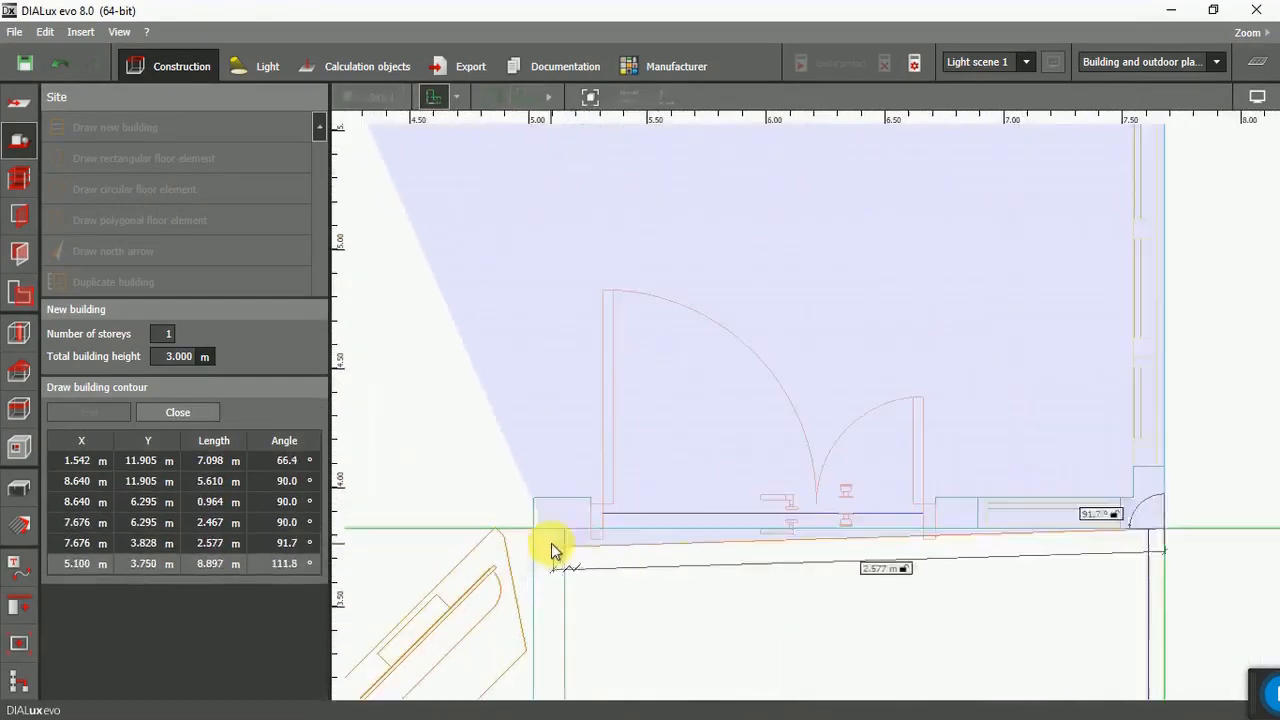
{"action": "left_click", "coordinate": [565, 533]}
Trace about 1.06 m to the living room's front wall, then outline its first pilaster, about 0.31 m wide and 0.30 m deep.
{"action": "scroll", "coordinate": [606, 491], "scroll_direction": "down", "scroll_amount": 3}
{"action": "scroll", "coordinate": [595, 540], "scroll_direction": "up", "scroll_amount": 3}
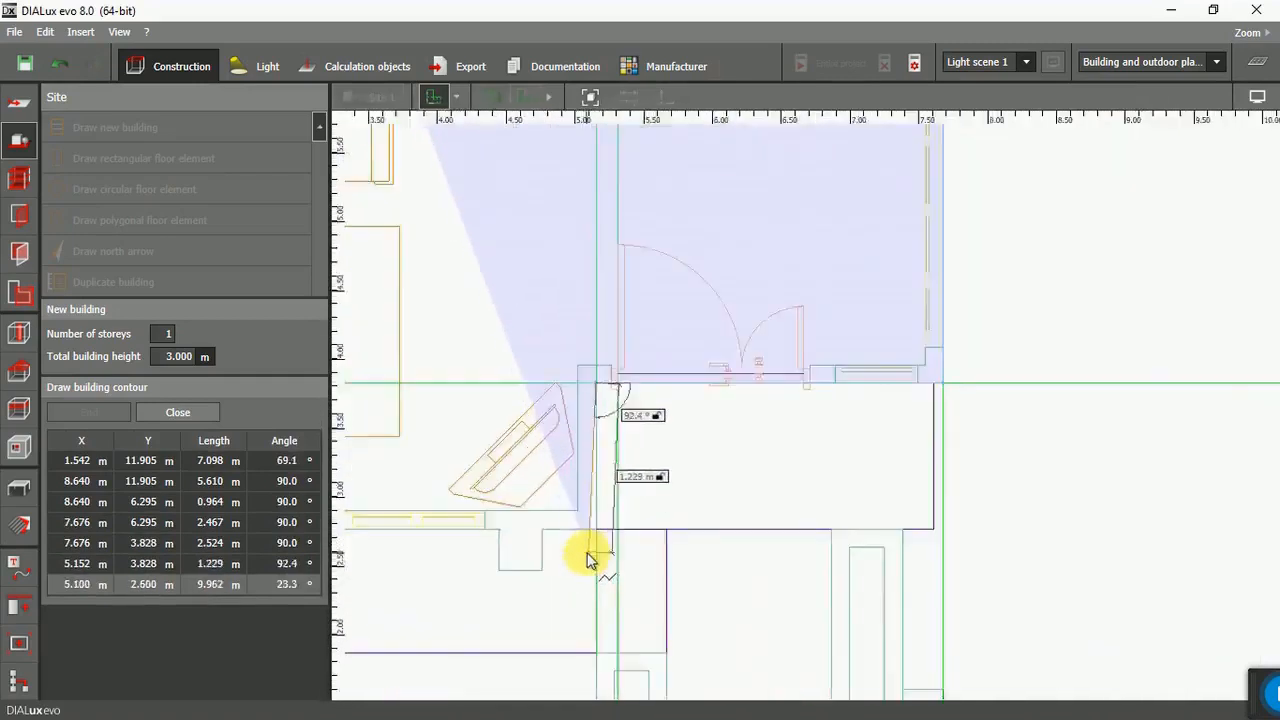
{"action": "scroll", "coordinate": [587, 567], "scroll_direction": "up", "scroll_amount": 2}
{"action": "left_click", "coordinate": [582, 522]}
{"action": "left_click", "coordinate": [490, 522]}
{"action": "left_click", "coordinate": [490, 593]}
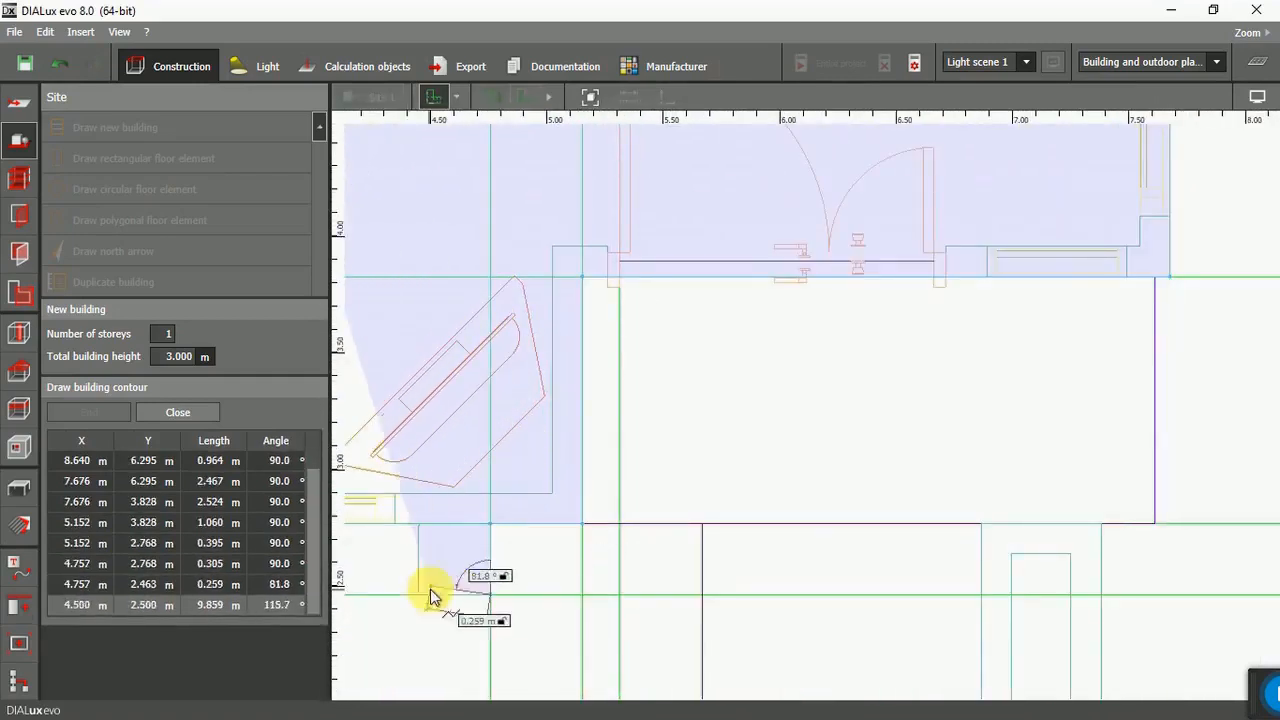
{"action": "left_click", "coordinate": [424, 593]}
{"action": "left_click", "coordinate": [422, 526]}
{"action": "scroll", "coordinate": [420, 531], "scroll_direction": "down", "scroll_amount": 3}
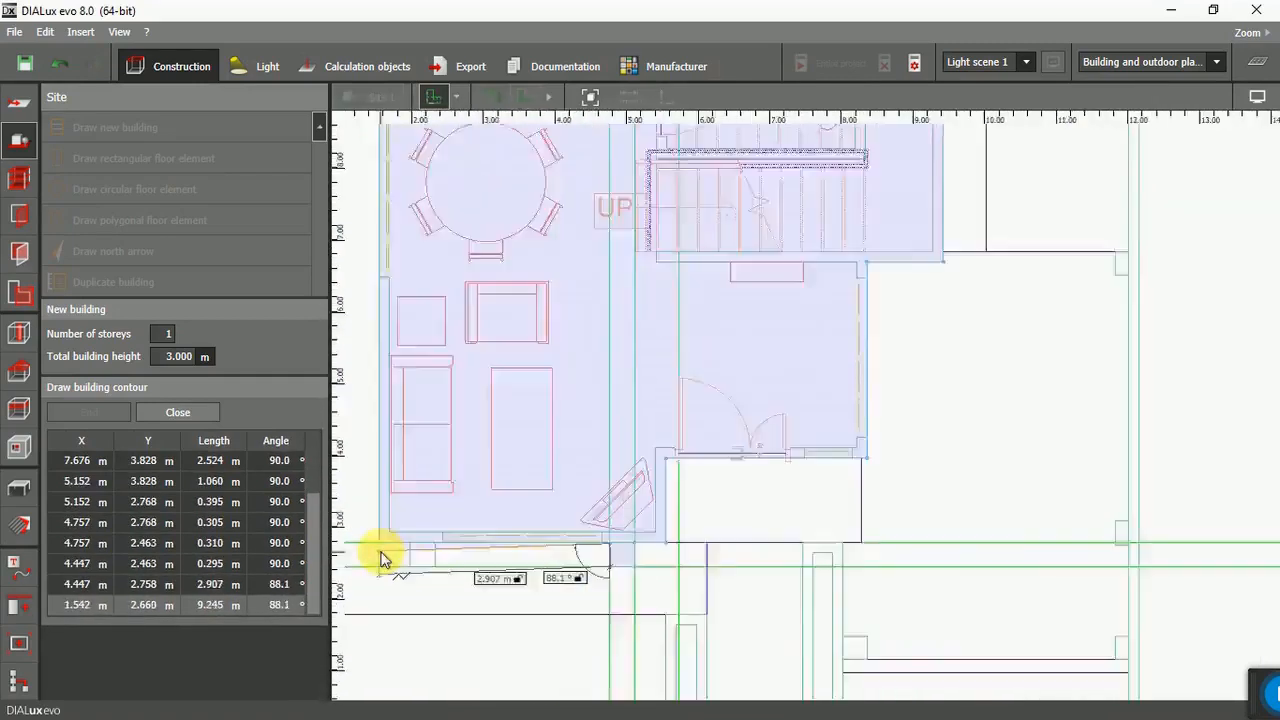
Outline the second front pilaster about 2.20 m further along, extend 0.395 m to the living room's outer corner and close the contour.
{"action": "scroll", "coordinate": [381, 558], "scroll_direction": "up", "scroll_amount": 3}
{"action": "left_click", "coordinate": [473, 537]}
{"action": "left_click", "coordinate": [473, 578]}
{"action": "left_click", "coordinate": [431, 578]}
{"action": "left_click", "coordinate": [431, 536]}
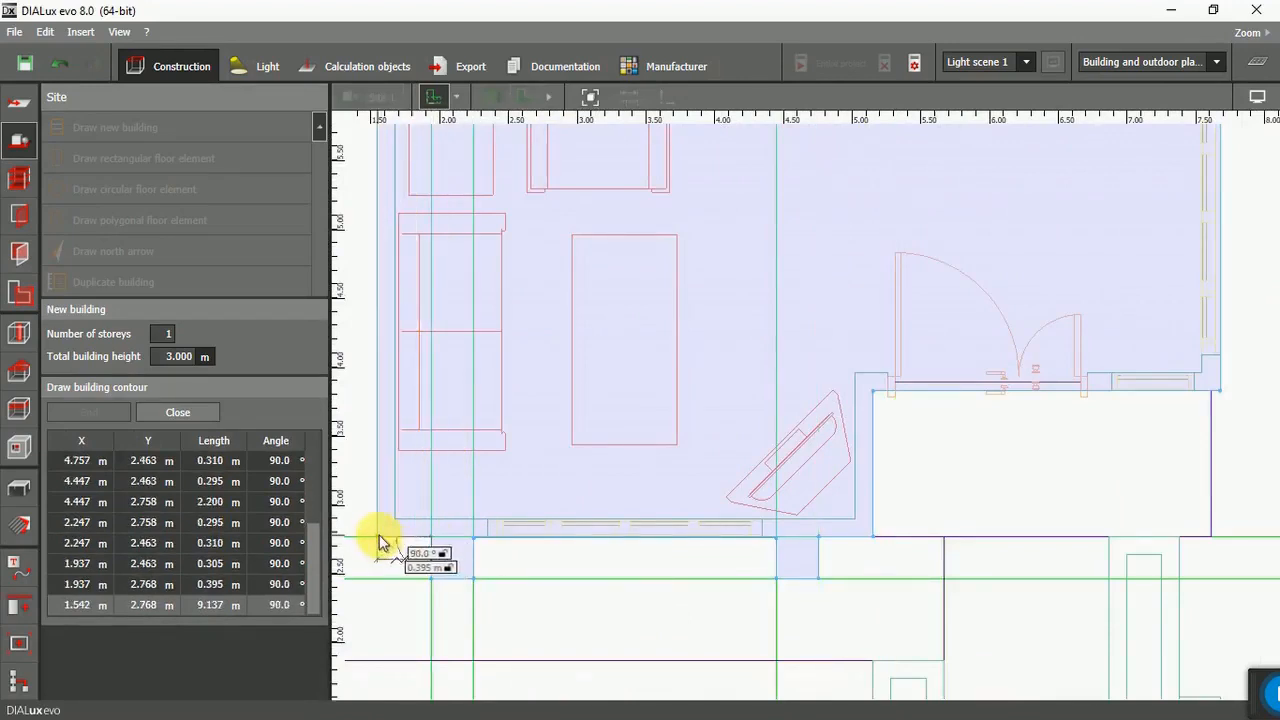
{"action": "left_click", "coordinate": [378, 537]}
{"action": "right_click", "coordinate": [515, 371]}
{"action": "left_click", "coordinate": [532, 379]}
Show the new building in 3D and set its storey height to 4 m.
{"action": "left_click", "coordinate": [20, 179]}
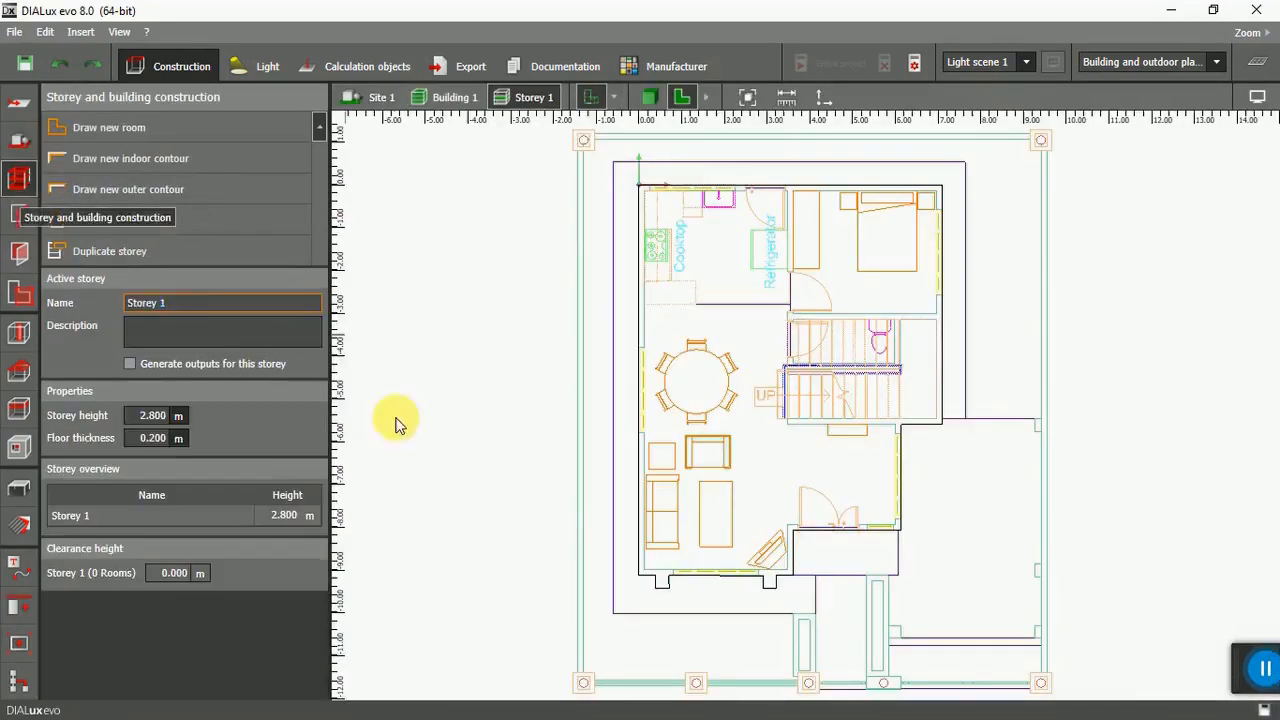
{"action": "left_click", "coordinate": [649, 98]}
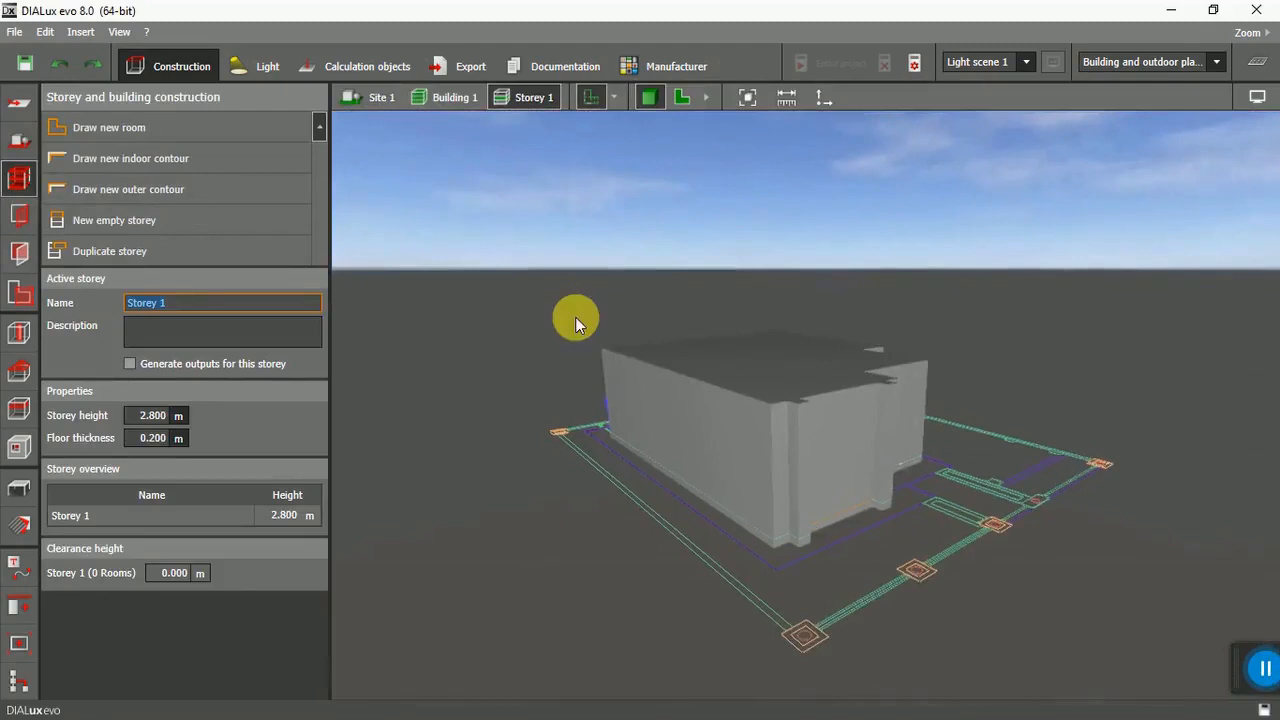
{"action": "right_click_drag", "start_coordinate": [593, 291], "coordinate": [543, 303]}
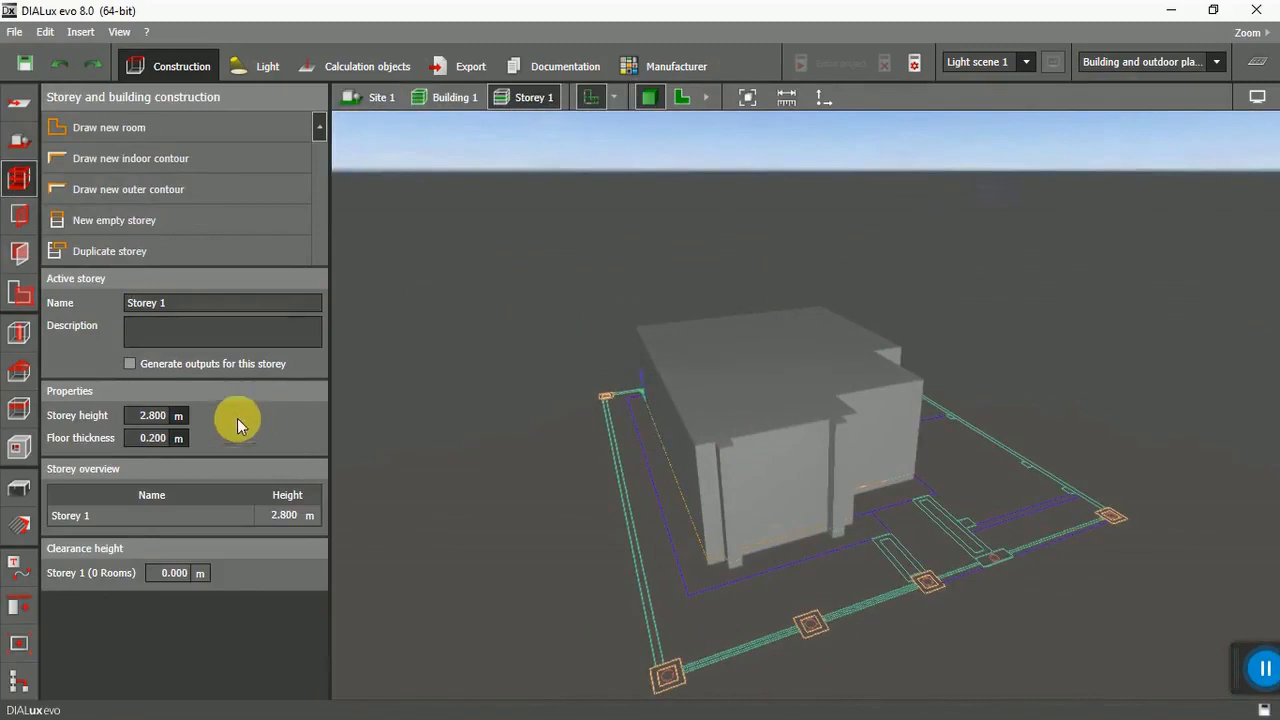
{"action": "left_click", "coordinate": [167, 424]}
{"action": "type", "text": "4"}
{"action": "key", "text": "Return"}
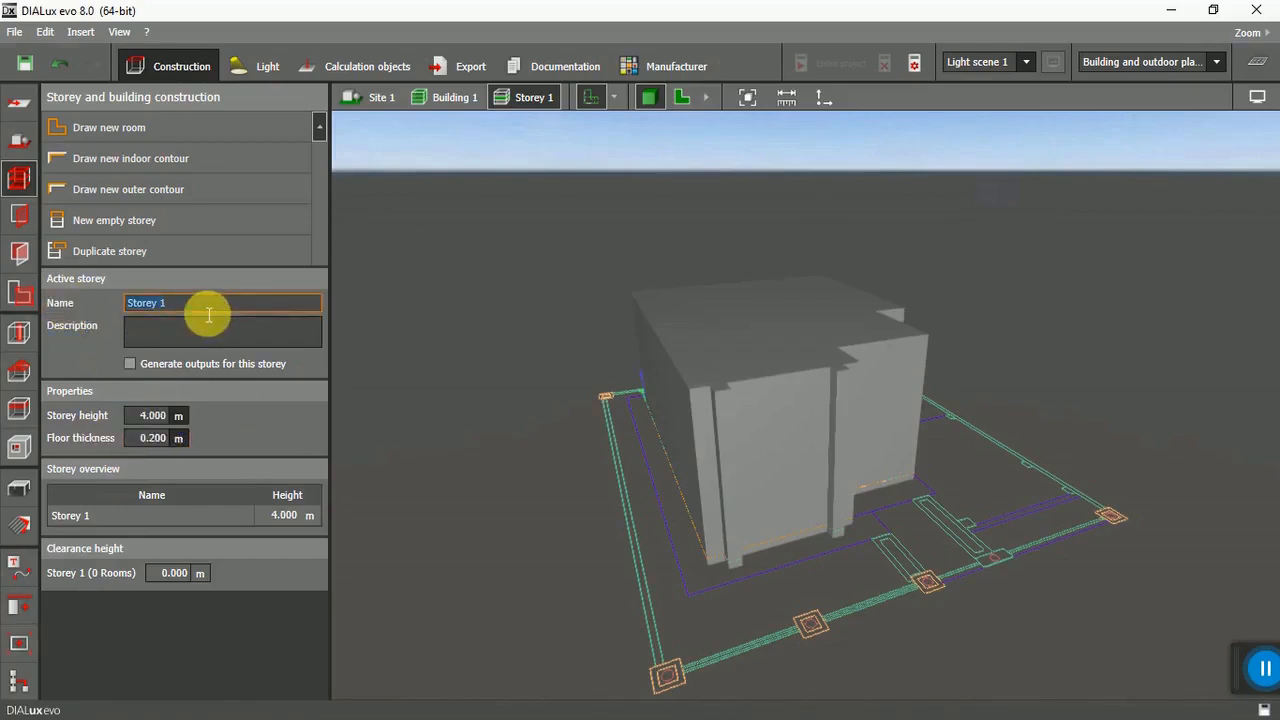
Rename the storey as Level 1.
{"action": "type", "text": "l 1"}
{"action": "key", "text": "Return"}
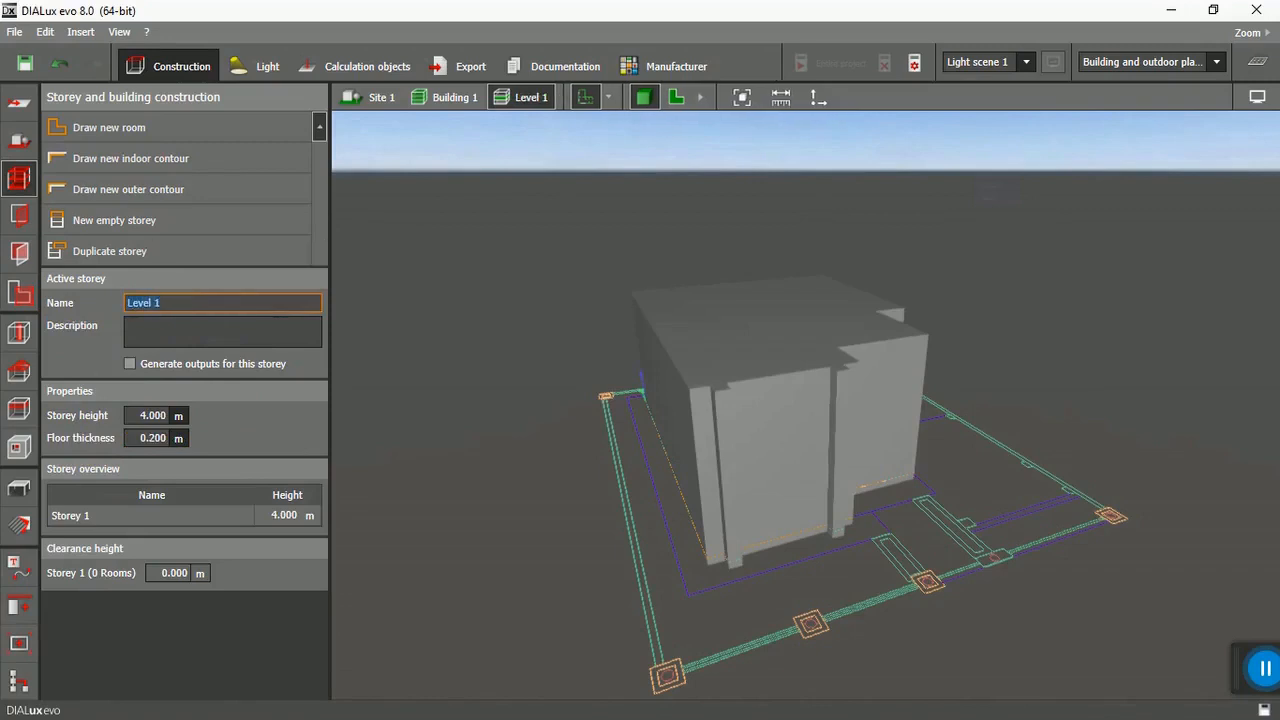
{"action": "double_click", "coordinate": [428, 417]}
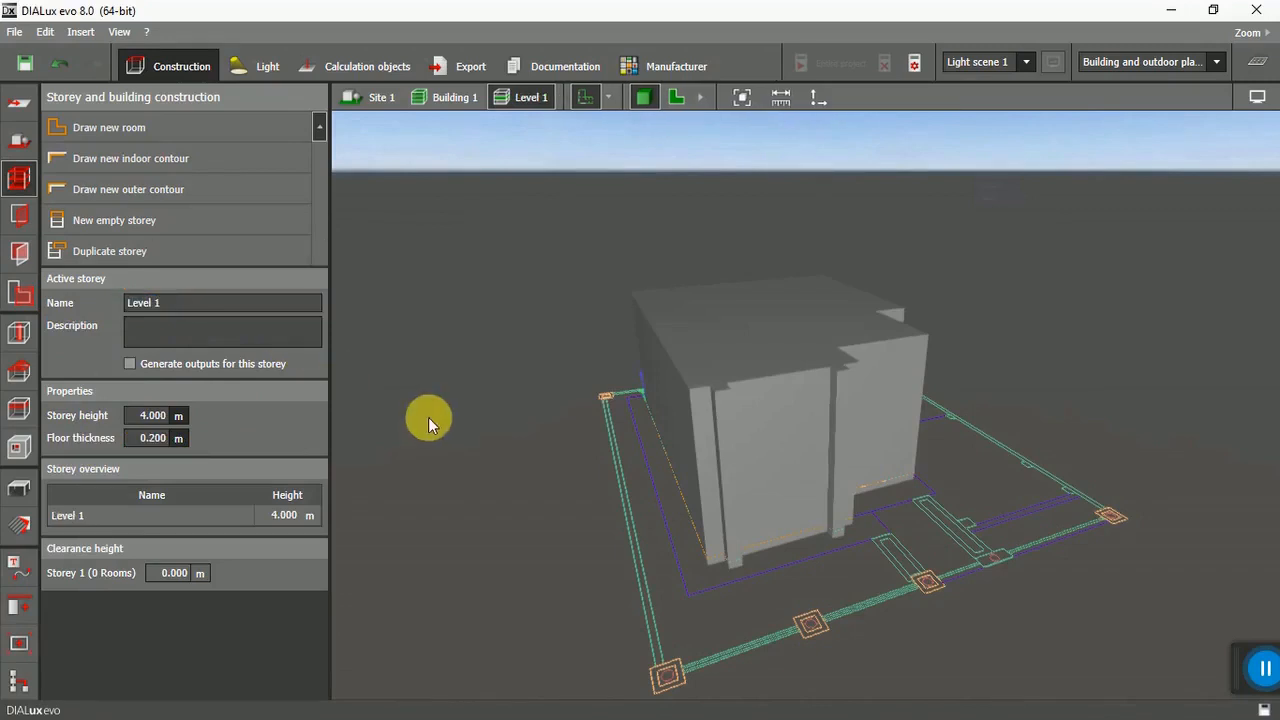
In the site's 2D floor plan view, display the Level 2 plan and hide the Level 1 plan.
{"action": "left_click", "coordinate": [720, 412]}
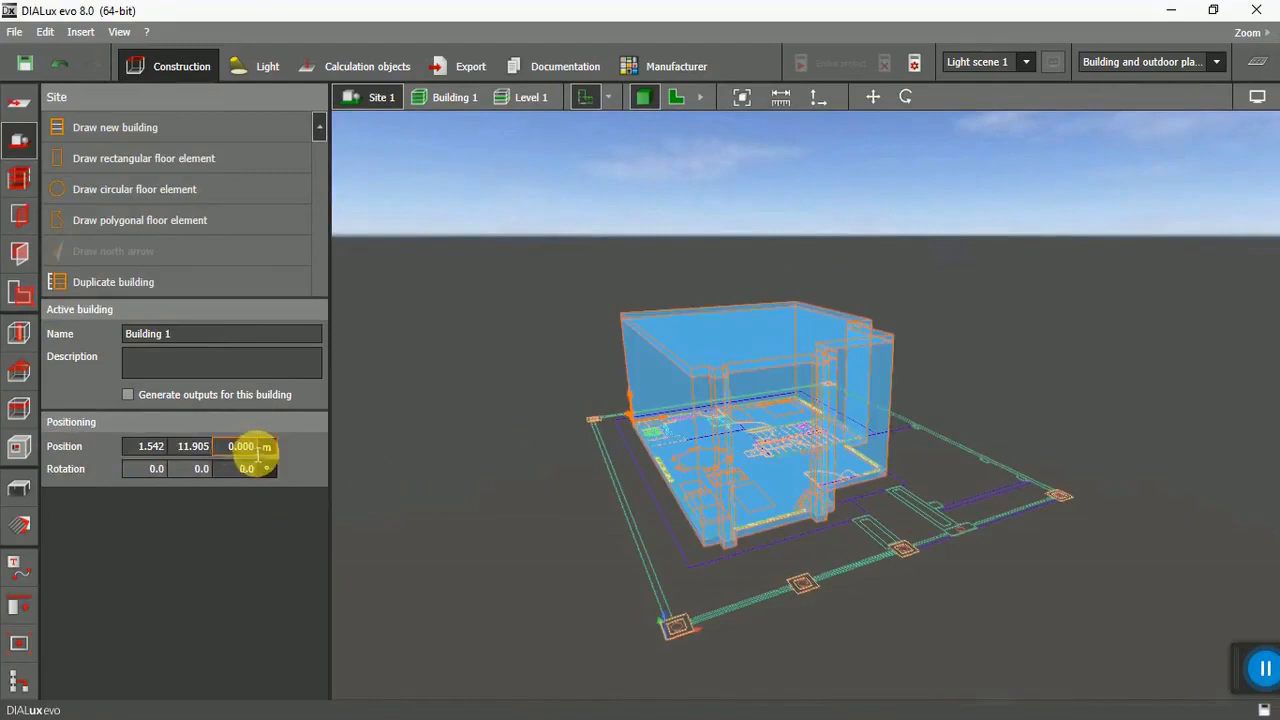
{"action": "left_click", "coordinate": [511, 393]}
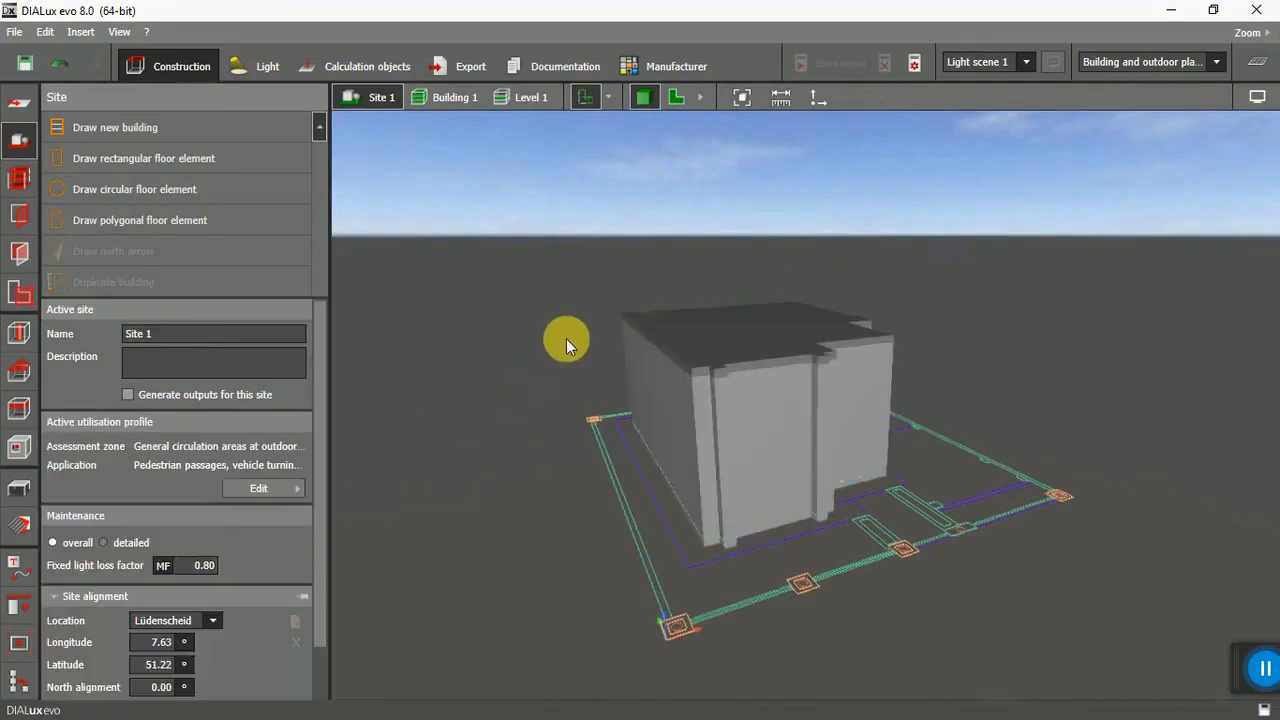
{"action": "left_click", "coordinate": [675, 100]}
{"action": "scroll", "coordinate": [607, 272], "scroll_direction": "down", "scroll_amount": 2}
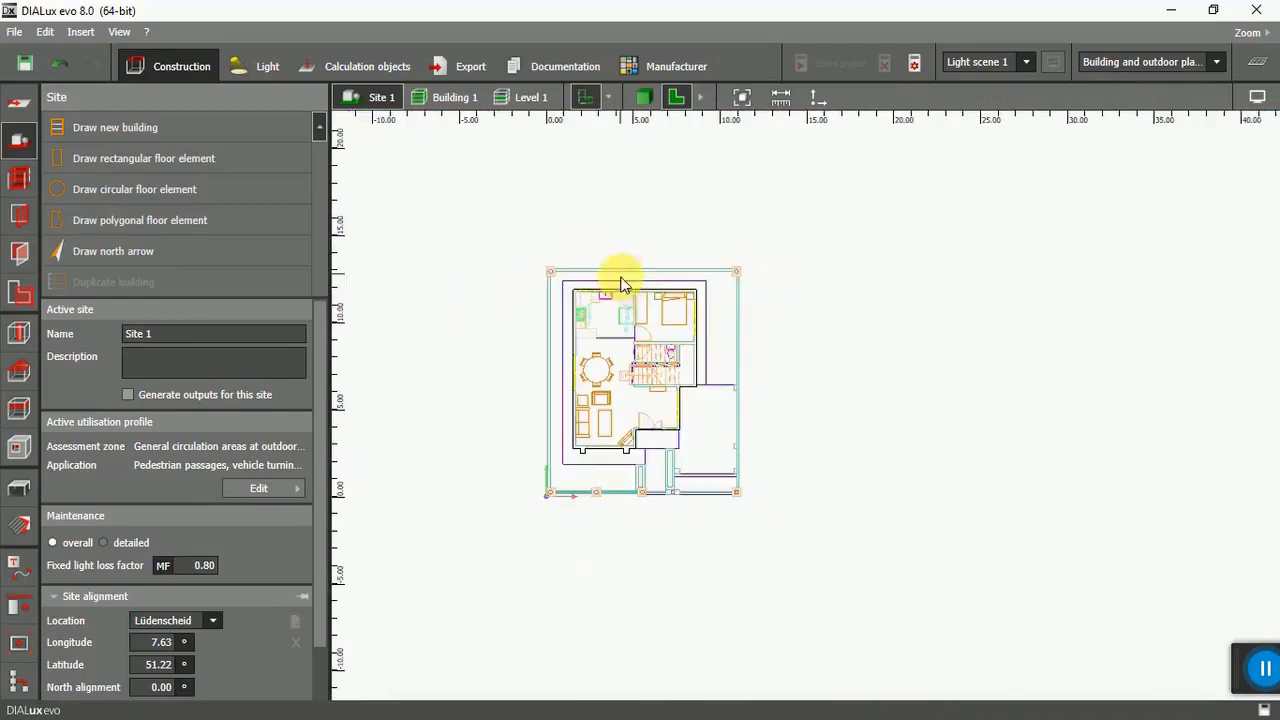
{"action": "scroll", "coordinate": [524, 370], "scroll_direction": "down", "scroll_amount": 1}
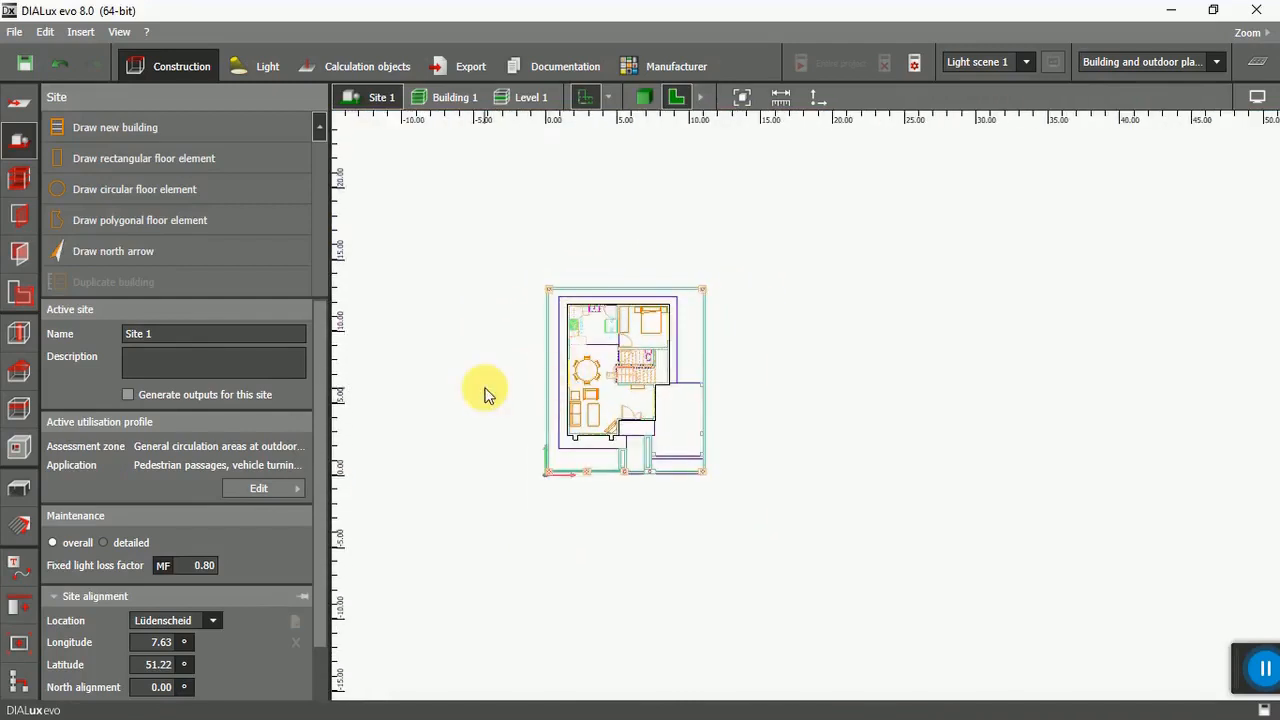
{"action": "left_click", "coordinate": [608, 98]}
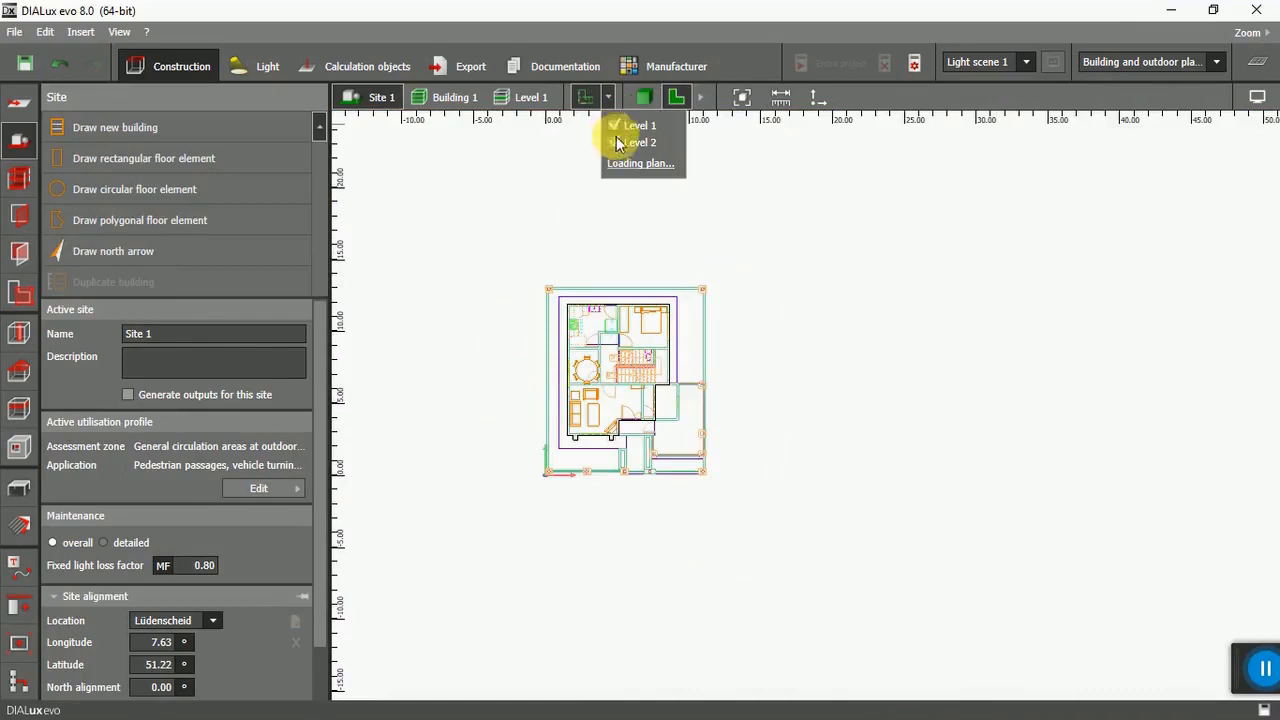
{"action": "left_click", "coordinate": [616, 125]}
{"action": "scroll", "coordinate": [501, 318], "scroll_direction": "up", "scroll_amount": 2}
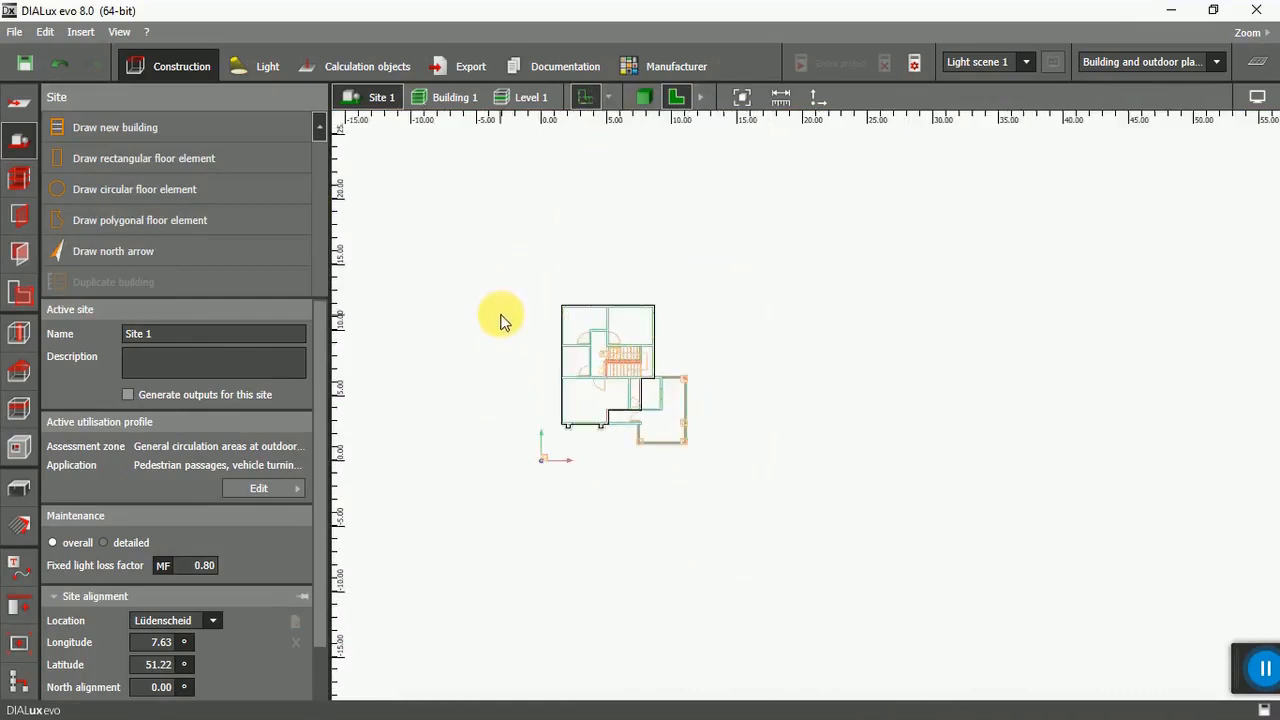
Start a new building contour on the Level 2 plan and trace outer wall segments of about 7.10, 5.48 and 0.63 m past the stairs.
{"action": "left_click", "coordinate": [100, 127]}
{"action": "scroll", "coordinate": [620, 295], "scroll_direction": "up", "scroll_amount": 3}
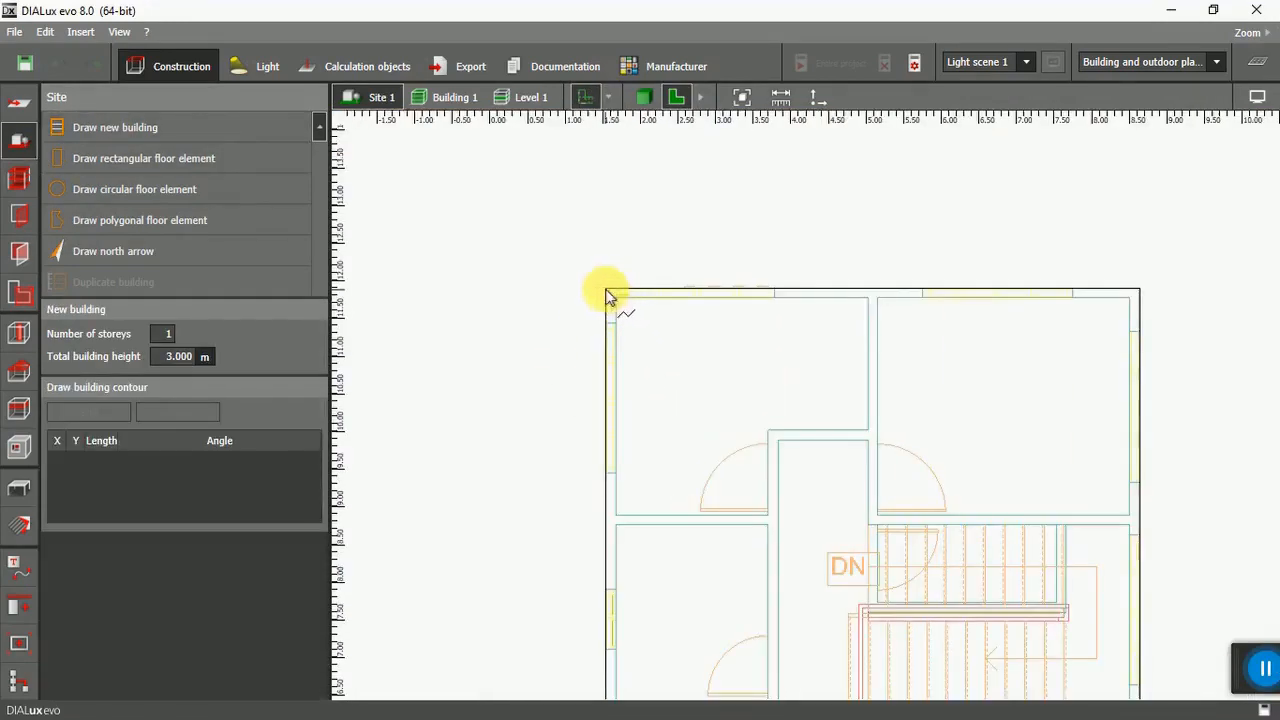
{"action": "left_click", "coordinate": [606, 268]}
{"action": "left_click", "coordinate": [1140, 290]}
{"action": "scroll", "coordinate": [960, 420], "scroll_direction": "down", "scroll_amount": 3}
{"action": "scroll", "coordinate": [972, 518], "scroll_direction": "up", "scroll_amount": 5}
{"action": "left_click", "coordinate": [948, 485]}
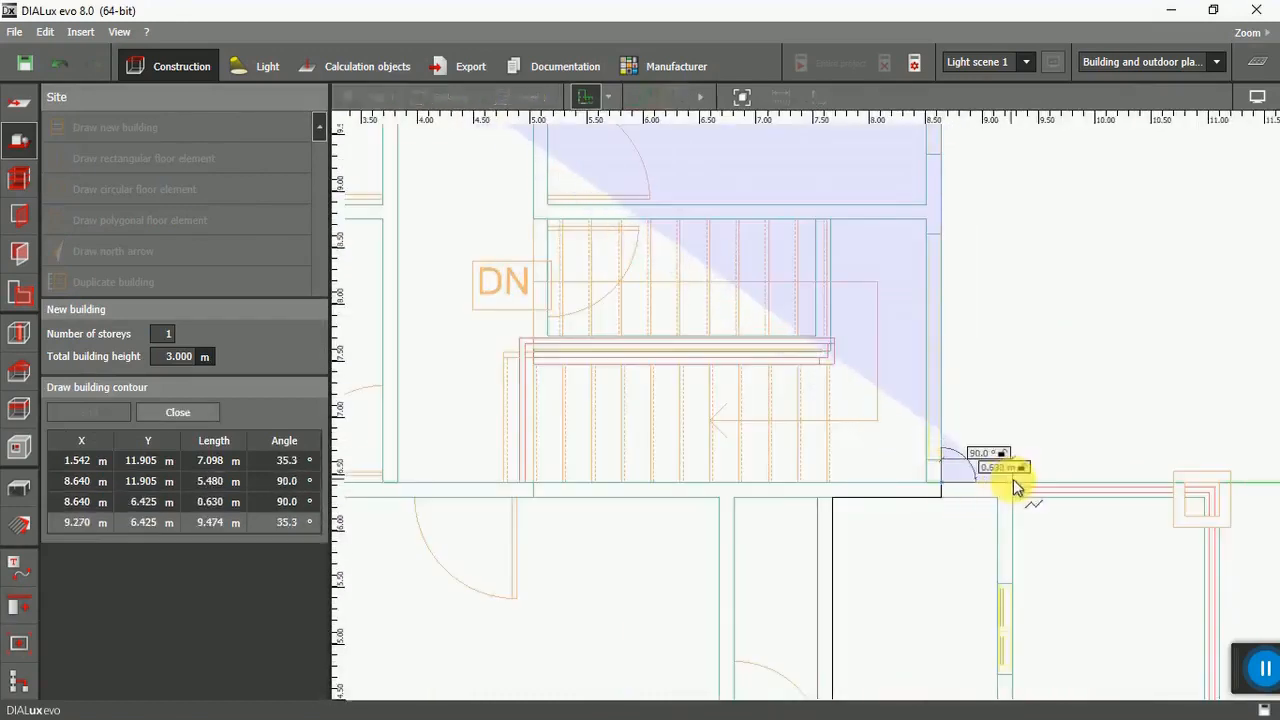
{"action": "left_click", "coordinate": [1016, 487]}
Continue the Level 2 contour around the projecting room and balcony door wall with segments of about 2.60, 1.59 and 1.06 m.
{"action": "scroll", "coordinate": [965, 445], "scroll_direction": "down", "scroll_amount": 2}
{"action": "scroll", "coordinate": [856, 367], "scroll_direction": "down", "scroll_amount": 5}
{"action": "scroll", "coordinate": [948, 564], "scroll_direction": "up", "scroll_amount": 6}
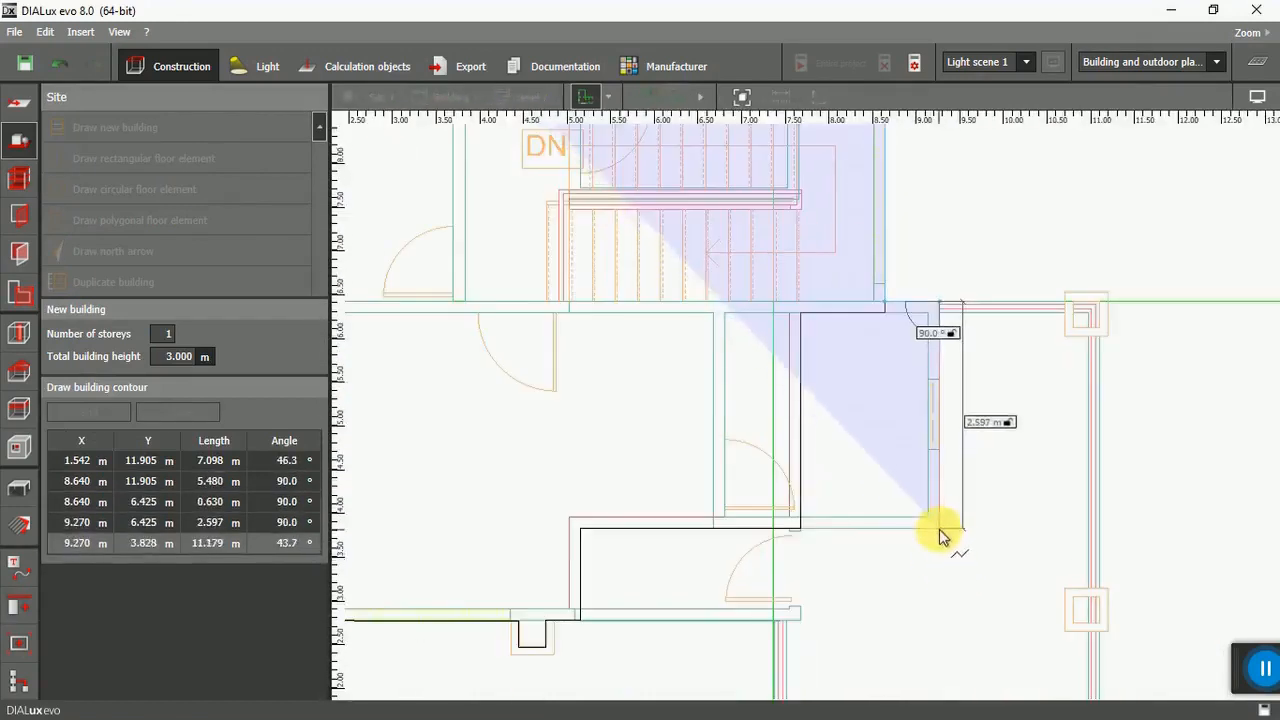
{"action": "left_click", "coordinate": [942, 532]}
{"action": "scroll", "coordinate": [838, 548], "scroll_direction": "up", "scroll_amount": 1}
{"action": "scroll", "coordinate": [818, 545], "scroll_direction": "up", "scroll_amount": 3}
{"action": "left_click", "coordinate": [766, 508]}
{"action": "scroll", "coordinate": [760, 490], "scroll_direction": "down", "scroll_amount": 4}
{"action": "scroll", "coordinate": [757, 466], "scroll_direction": "up", "scroll_amount": 2}
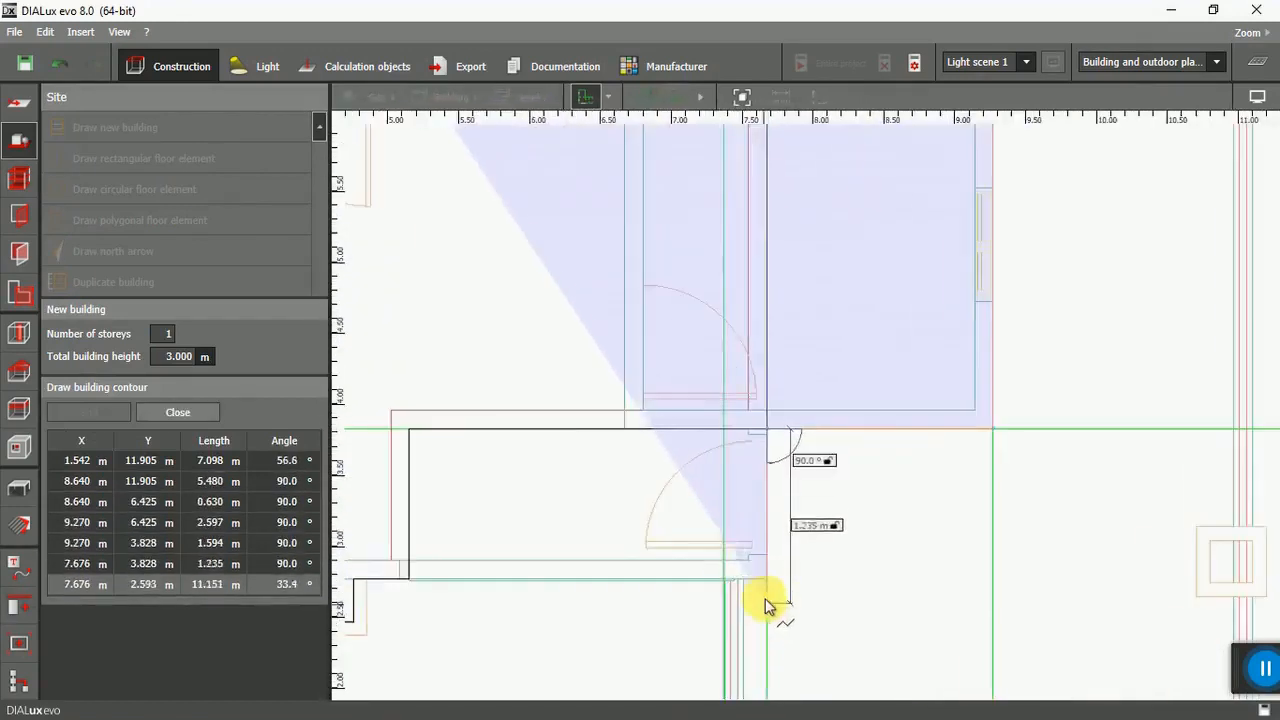
{"action": "left_click", "coordinate": [768, 582]}
Trace about 2.92 m along the Level 2 front wall and outline the first pilaster, about 0.31 m wide and deep.
{"action": "scroll", "coordinate": [690, 605], "scroll_direction": "down", "scroll_amount": 3}
{"action": "scroll", "coordinate": [543, 578], "scroll_direction": "up", "scroll_amount": 2}
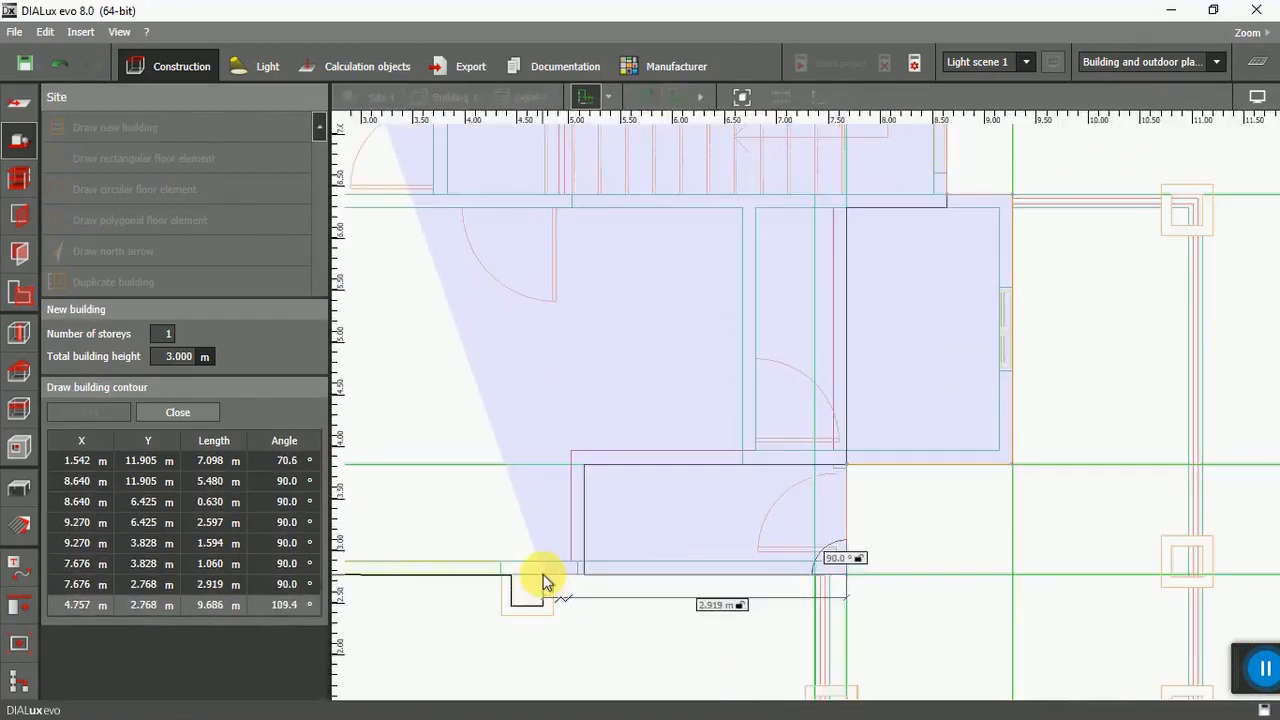
{"action": "left_click", "coordinate": [543, 575]}
{"action": "left_click", "coordinate": [543, 605]}
{"action": "left_click", "coordinate": [511, 605]}
{"action": "left_click", "coordinate": [511, 575]}
Outline the second pilaster about 2.21 m further along the Level 2 front wall and close the contour at the outer wall corner.
{"action": "scroll", "coordinate": [552, 576], "scroll_direction": "down", "scroll_amount": 2}
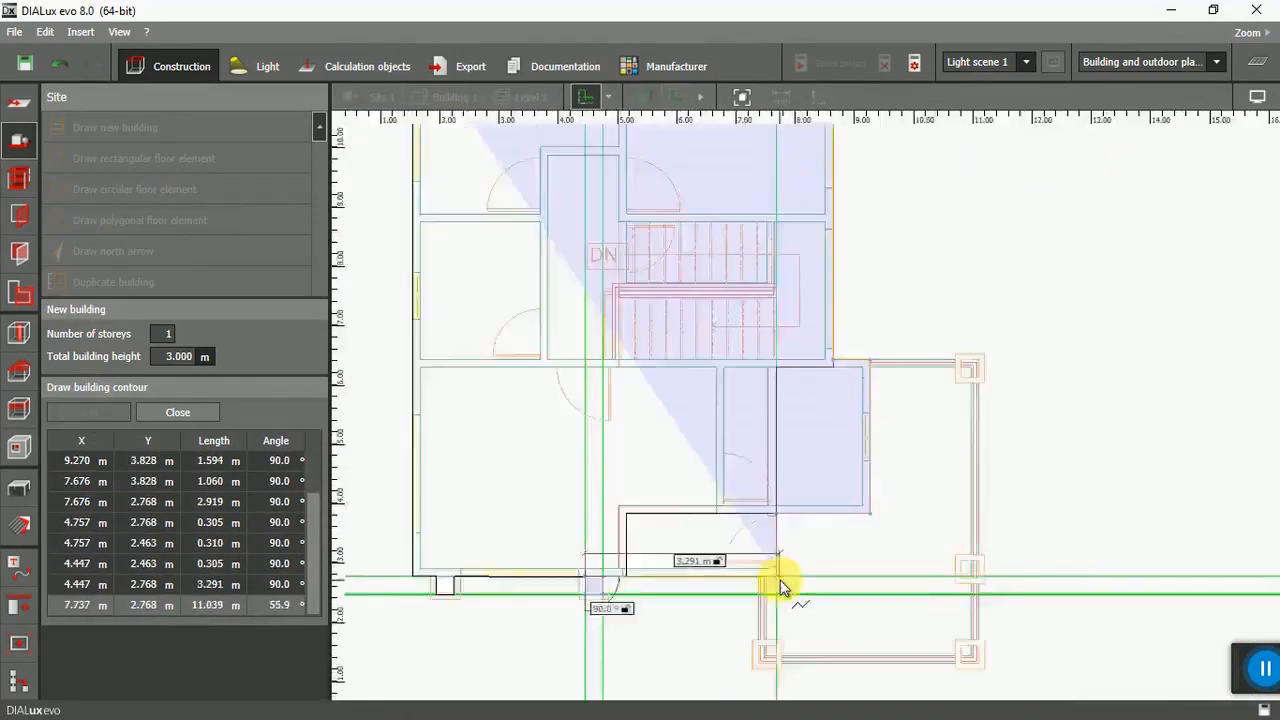
{"action": "scroll", "coordinate": [531, 600], "scroll_direction": "up", "scroll_amount": 2}
{"action": "left_click", "coordinate": [573, 540]}
{"action": "left_click", "coordinate": [573, 570]}
{"action": "left_click", "coordinate": [544, 570]}
{"action": "left_click", "coordinate": [544, 540]}
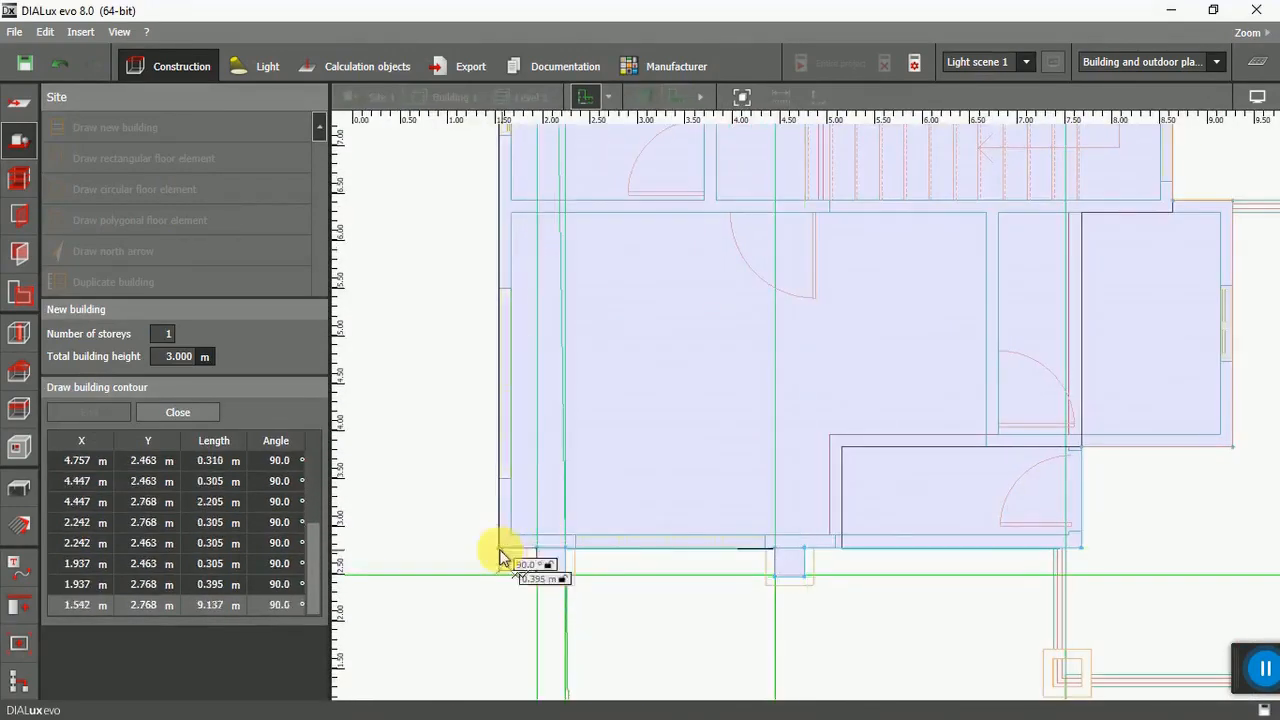
{"action": "scroll", "coordinate": [516, 556], "scroll_direction": "down", "scroll_amount": 2}
{"action": "left_click", "coordinate": [594, 429]}
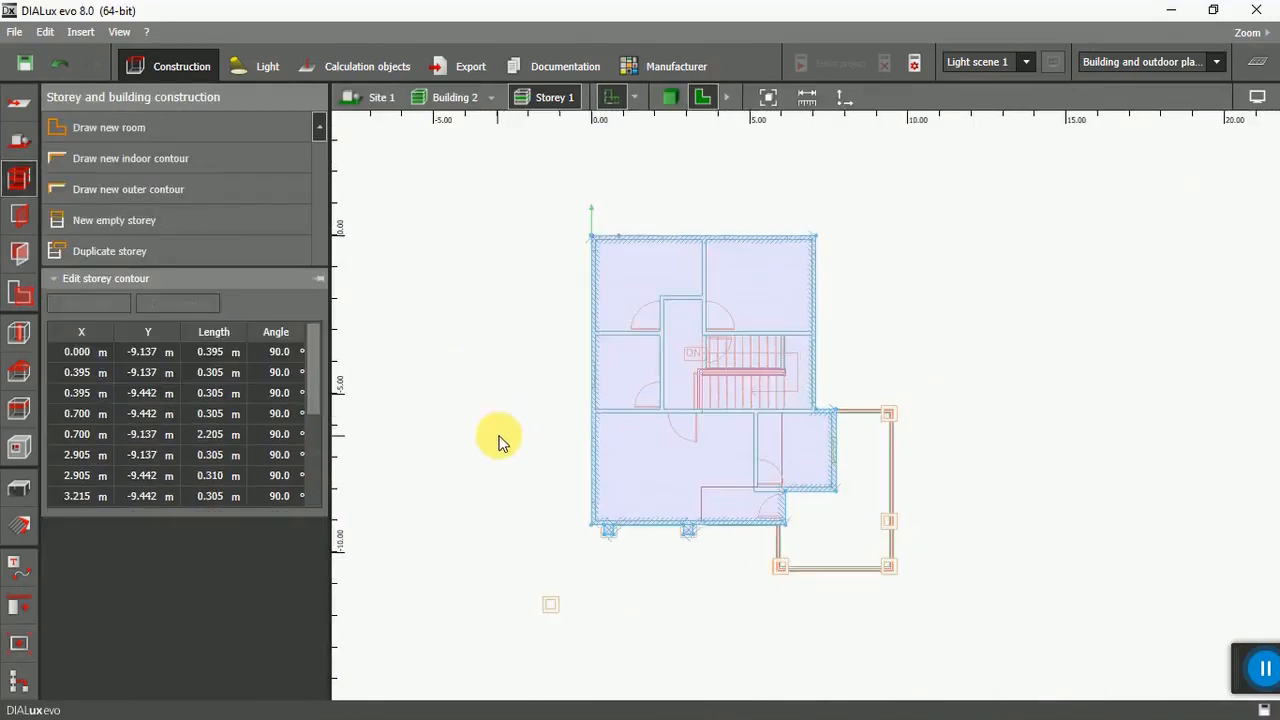
{"action": "left_click", "coordinate": [506, 409]}
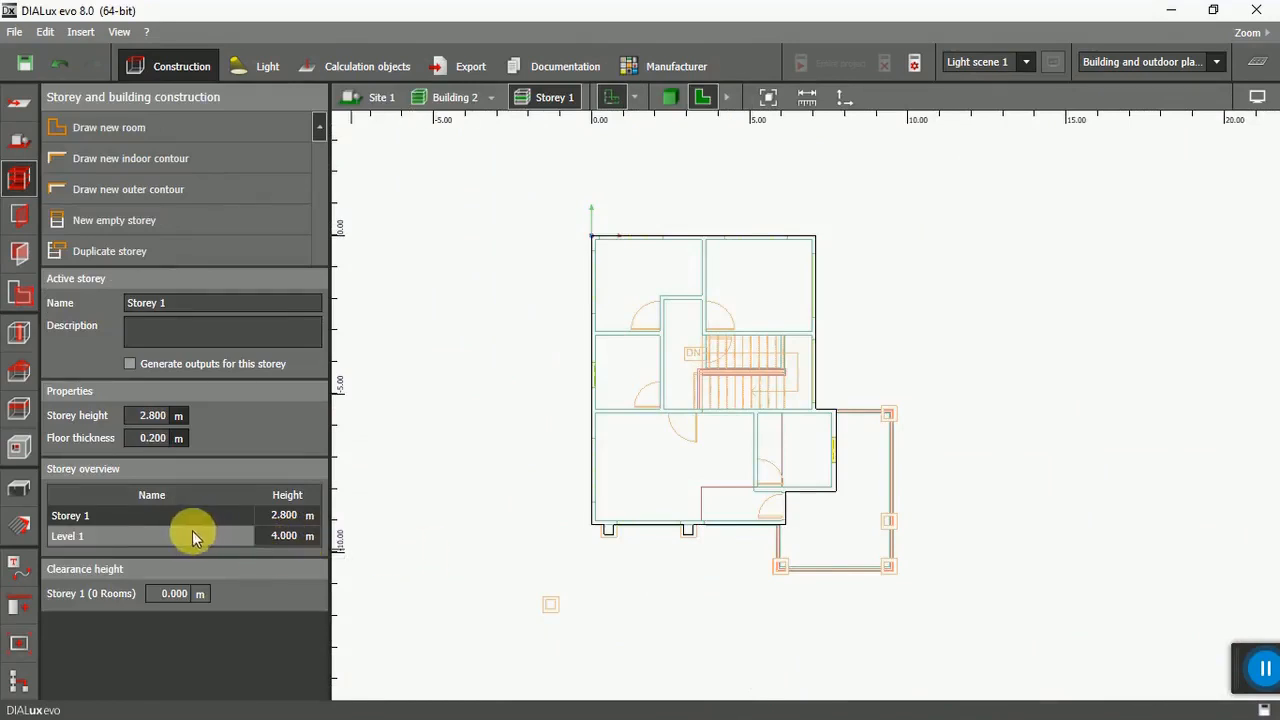
Rename the active storey of Building 2 as Level 2 and set its storey height to 4 m.
{"action": "left_click", "coordinate": [287, 518]}
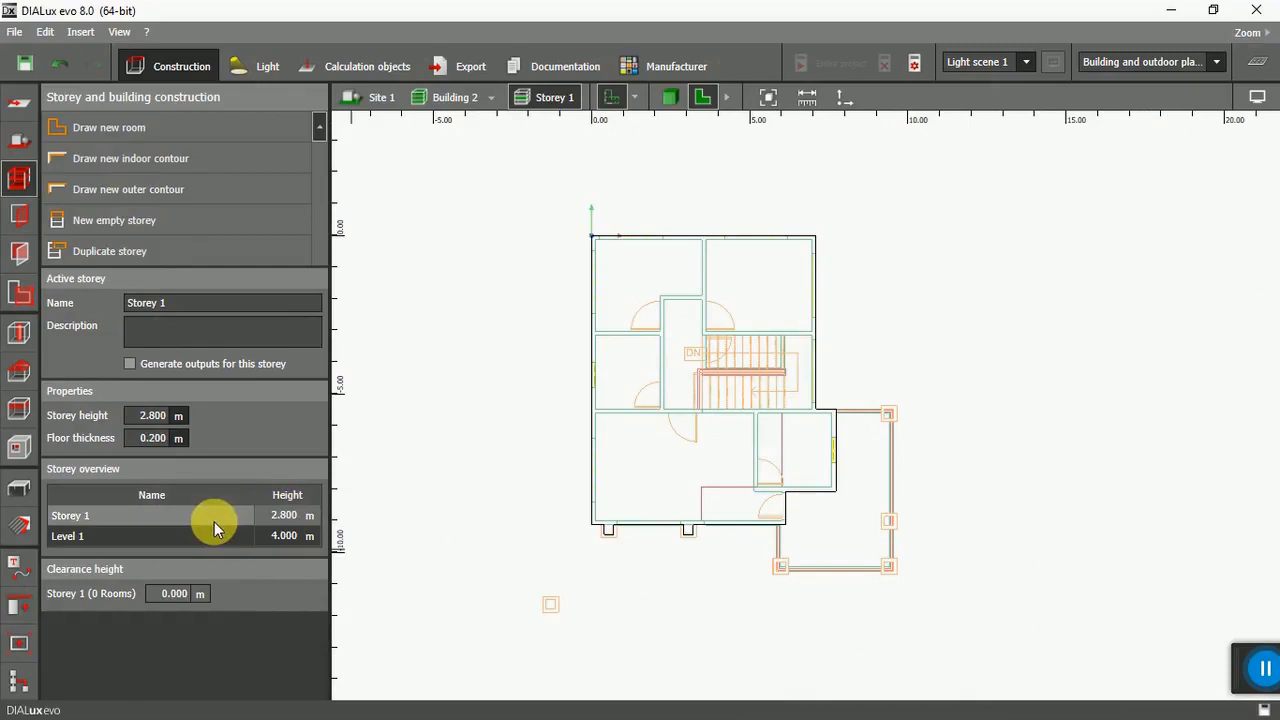
{"action": "left_click", "coordinate": [180, 302]}
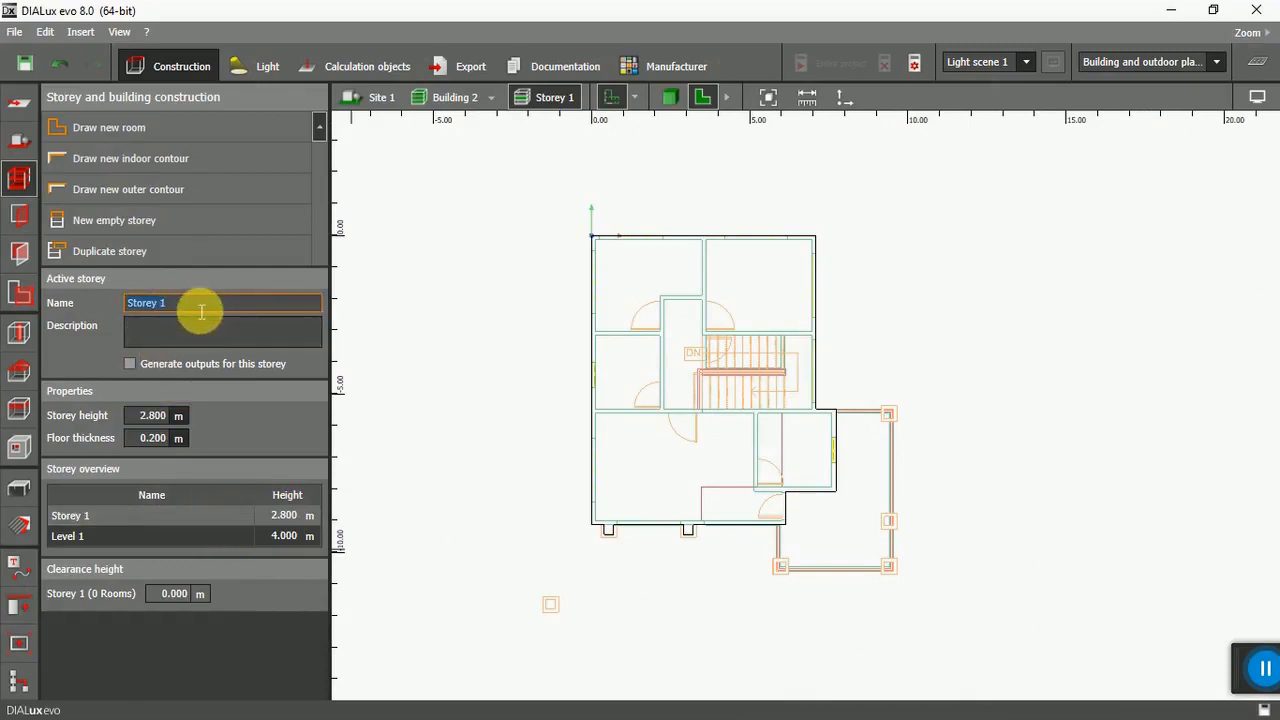
{"action": "type", "text": "Level 2"}
{"action": "key", "text": "Return"}
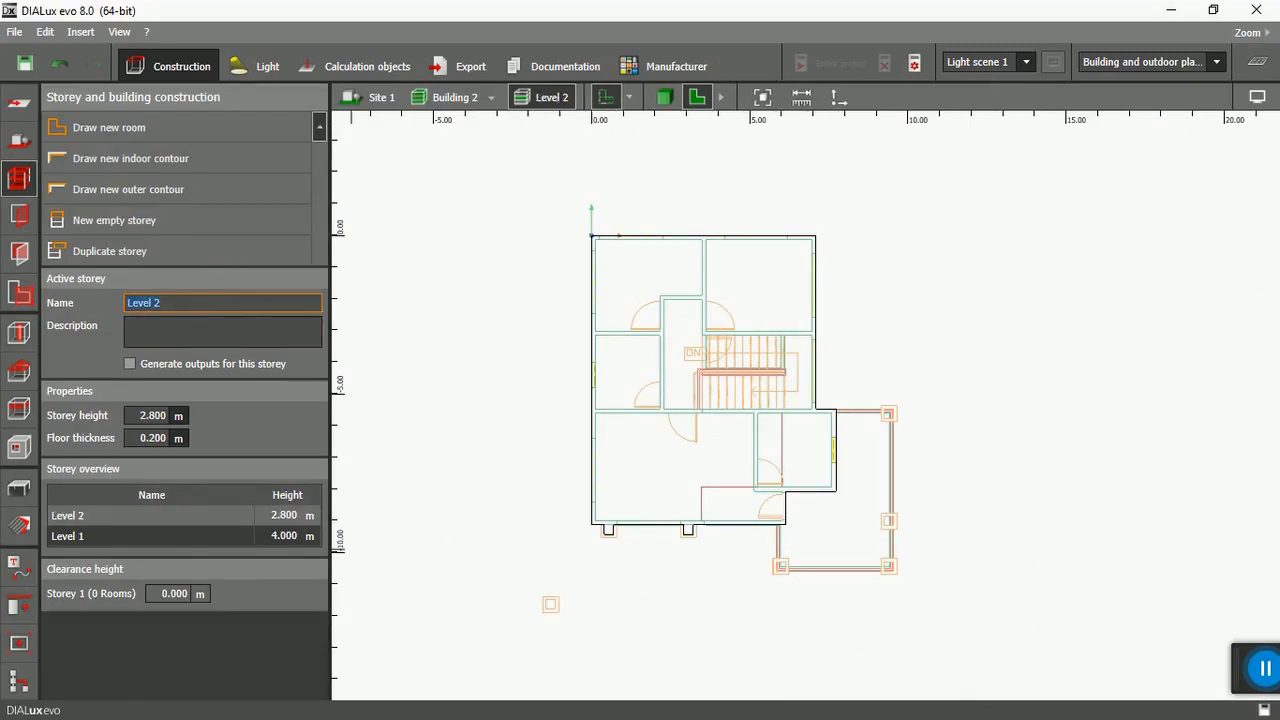
{"action": "left_click", "coordinate": [150, 418]}
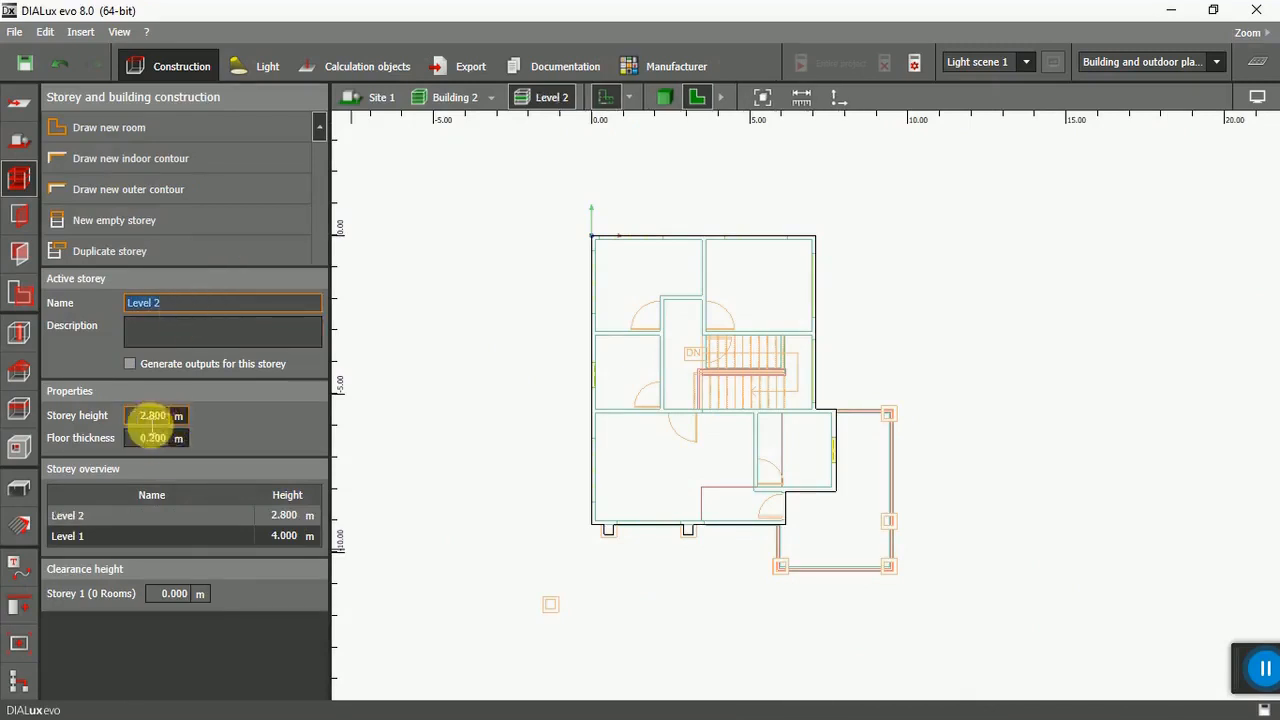
{"action": "left_click", "coordinate": [165, 422]}
{"action": "type", "text": "4"}
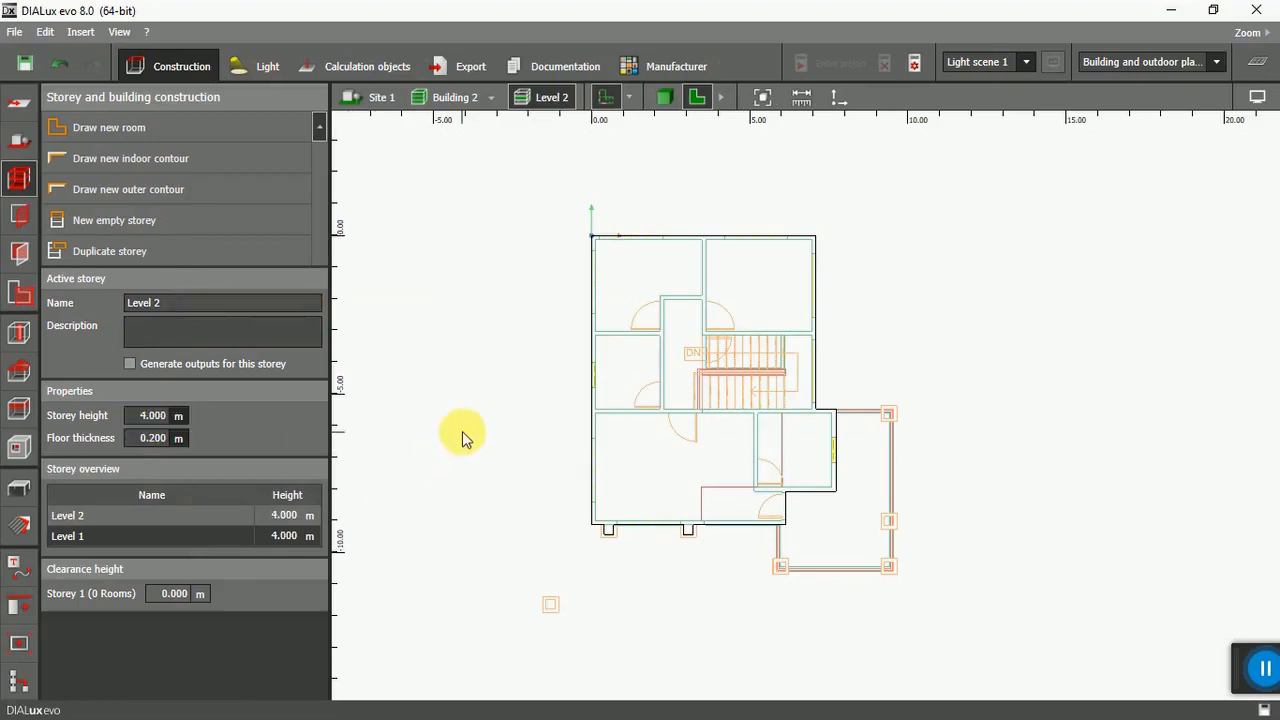
Inspect the model in 3D and compare the positions of Building 1 and Building 2 on the site.
{"action": "left_click", "coordinate": [660, 98]}
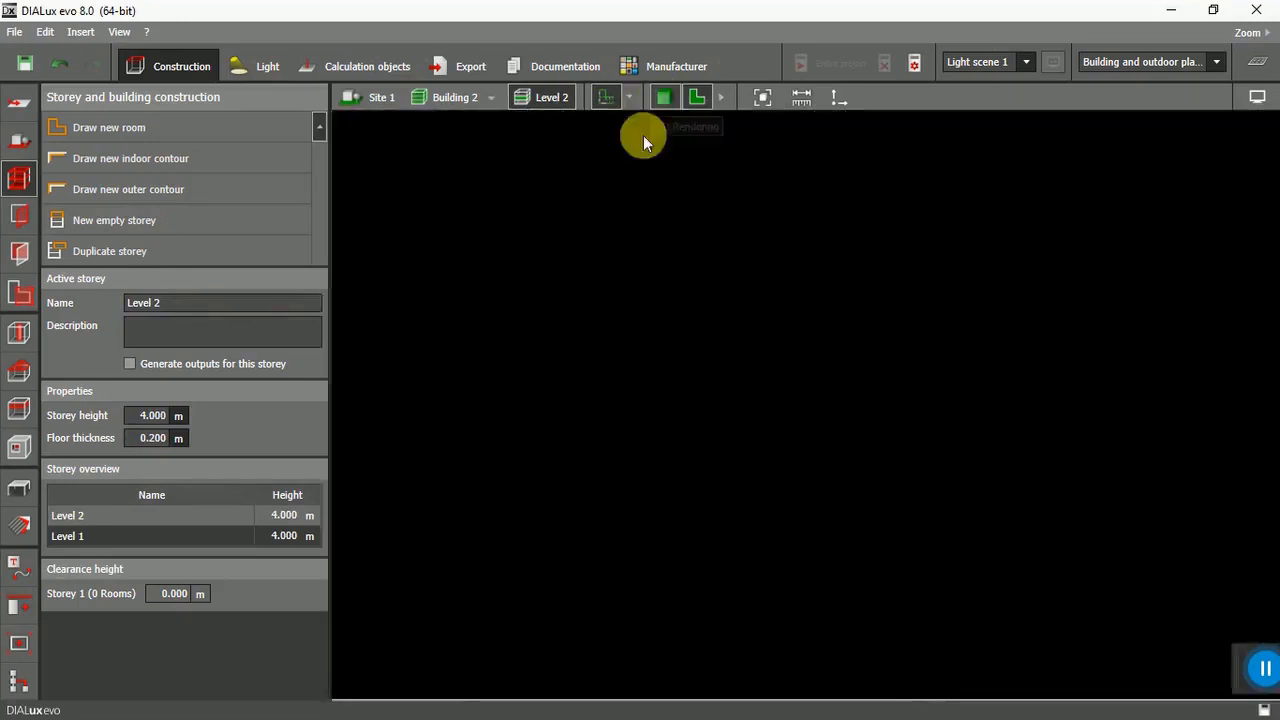
{"action": "right_click_drag", "start_coordinate": [609, 479], "coordinate": [533, 555]}
{"action": "left_click", "coordinate": [670, 471]}
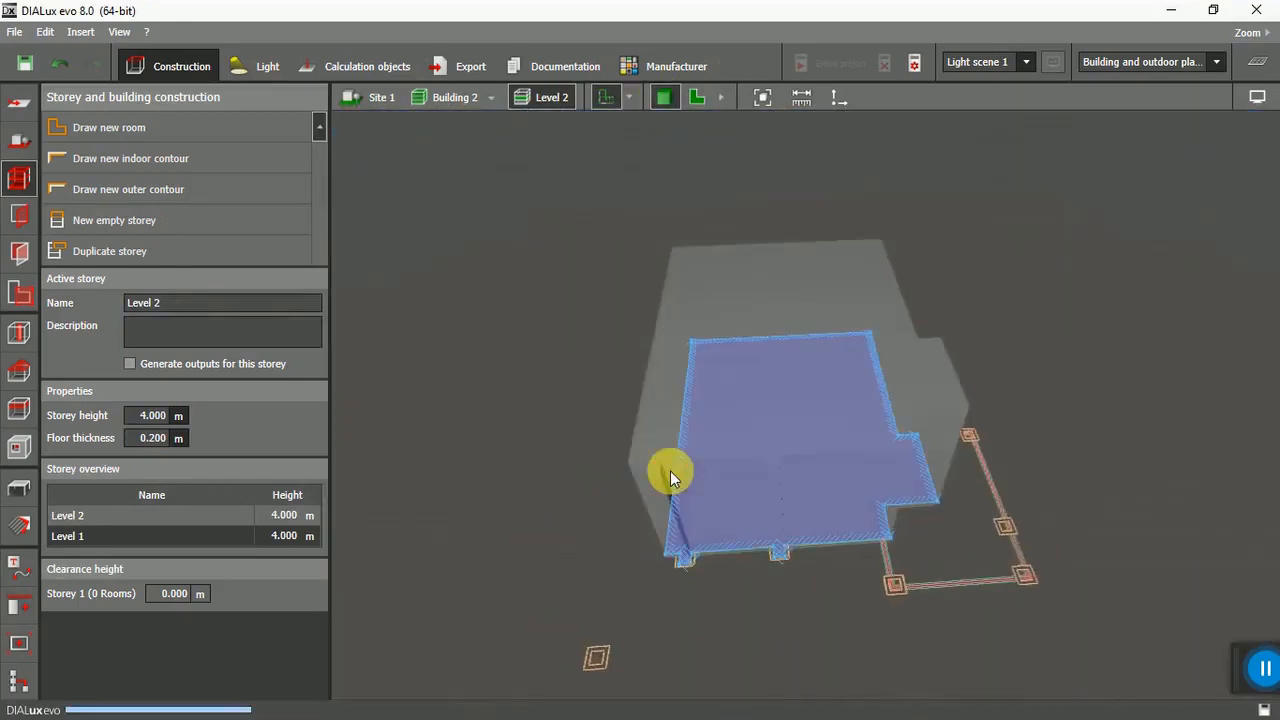
{"action": "left_click", "coordinate": [928, 412]}
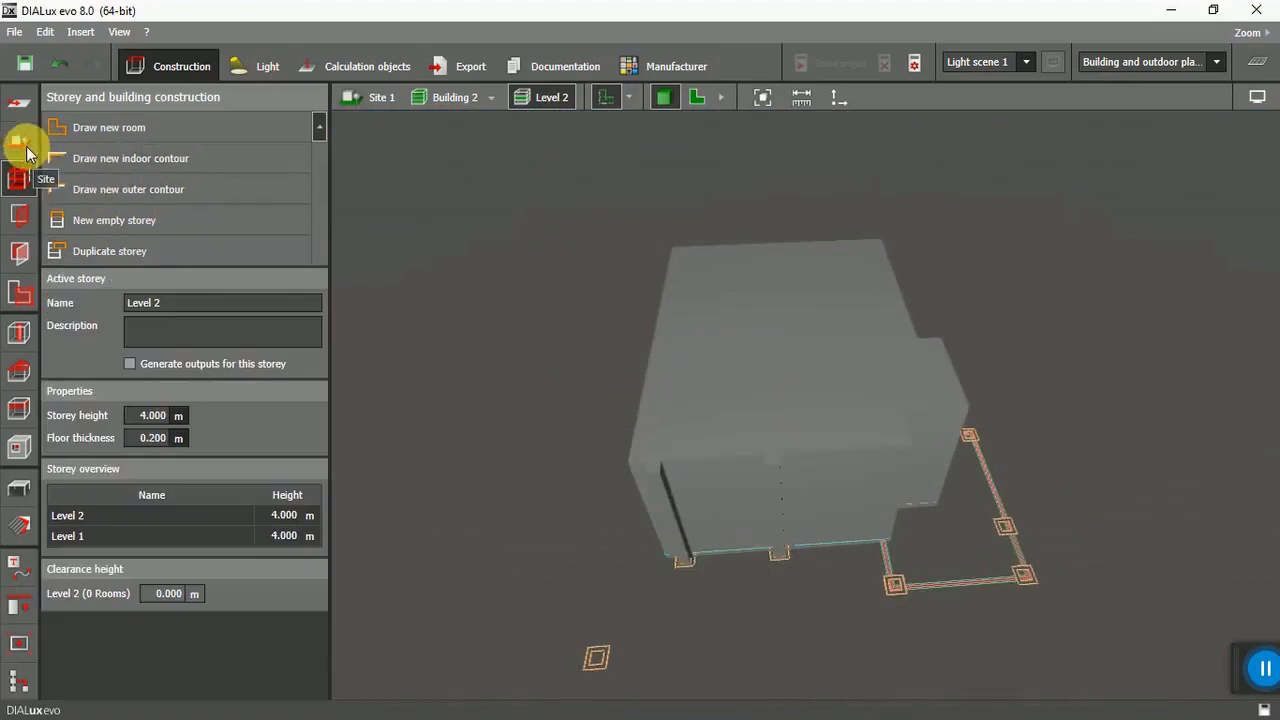
{"action": "left_click", "coordinate": [20, 140]}
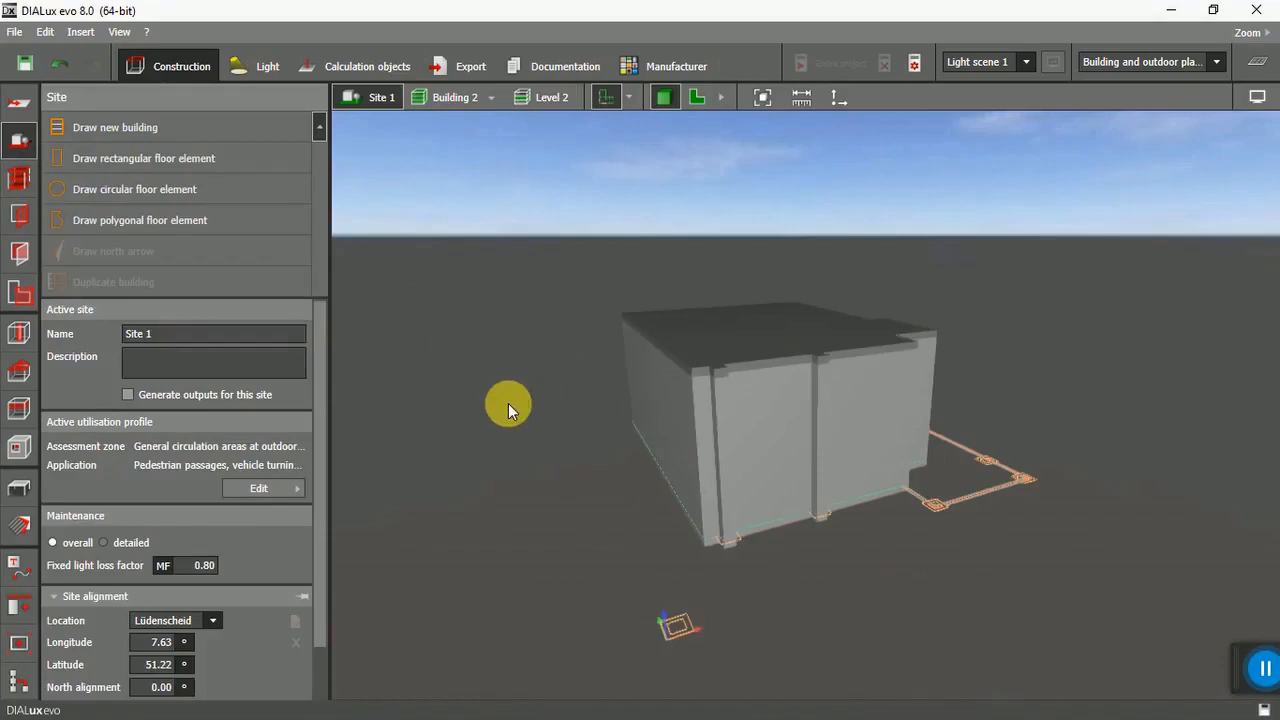
{"action": "left_click_drag", "start_coordinate": [570, 386], "coordinate": [617, 449]}
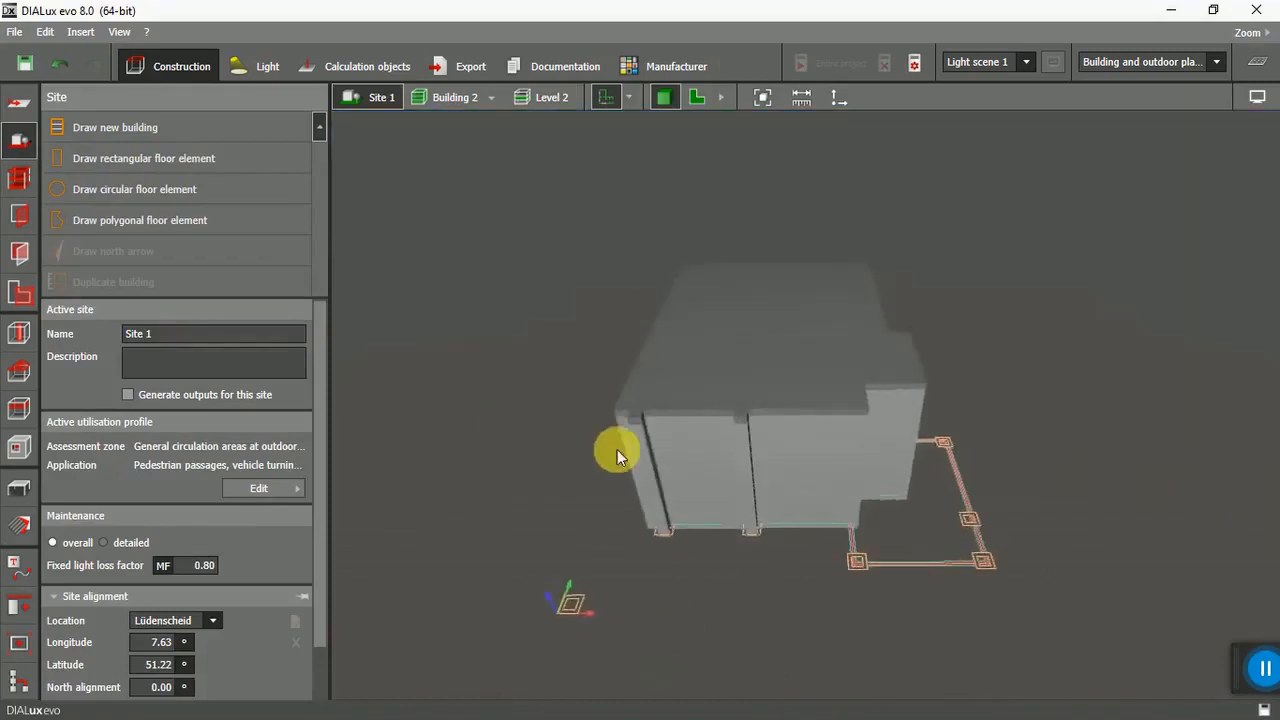
{"action": "left_click", "coordinate": [642, 409]}
{"action": "left_click_drag", "start_coordinate": [574, 406], "coordinate": [563, 424]}
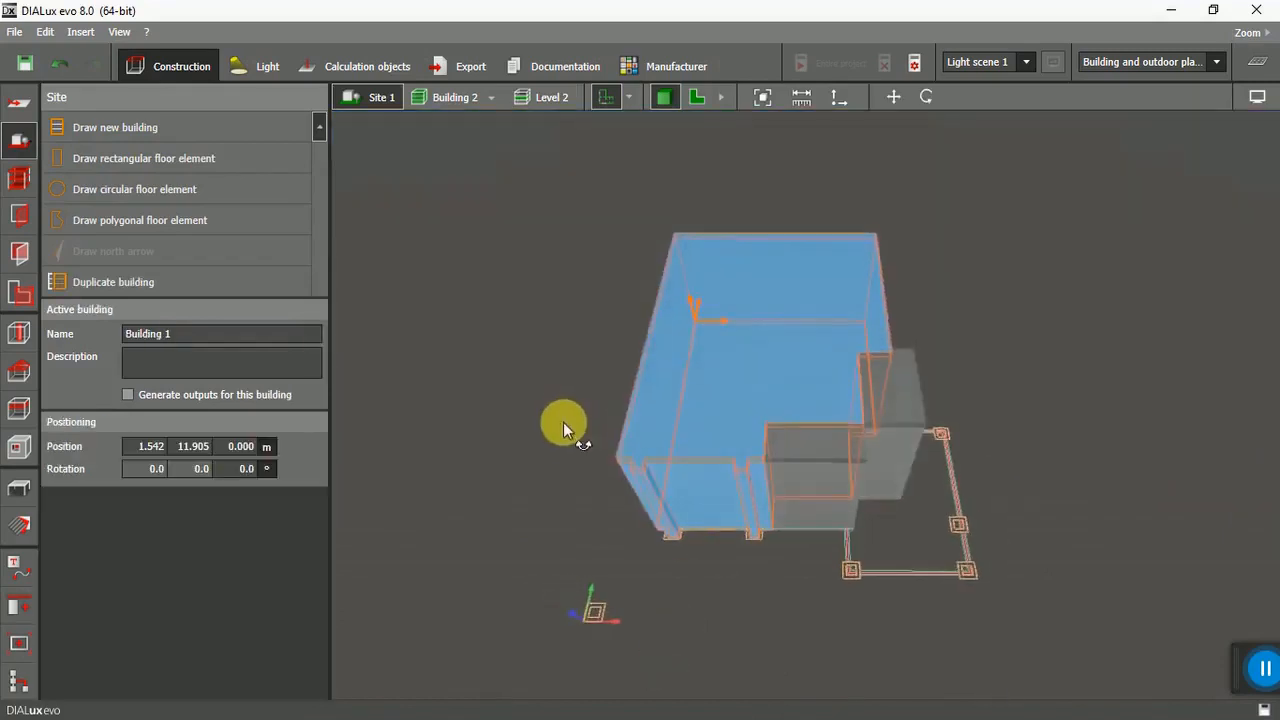
{"action": "left_click", "coordinate": [907, 426]}
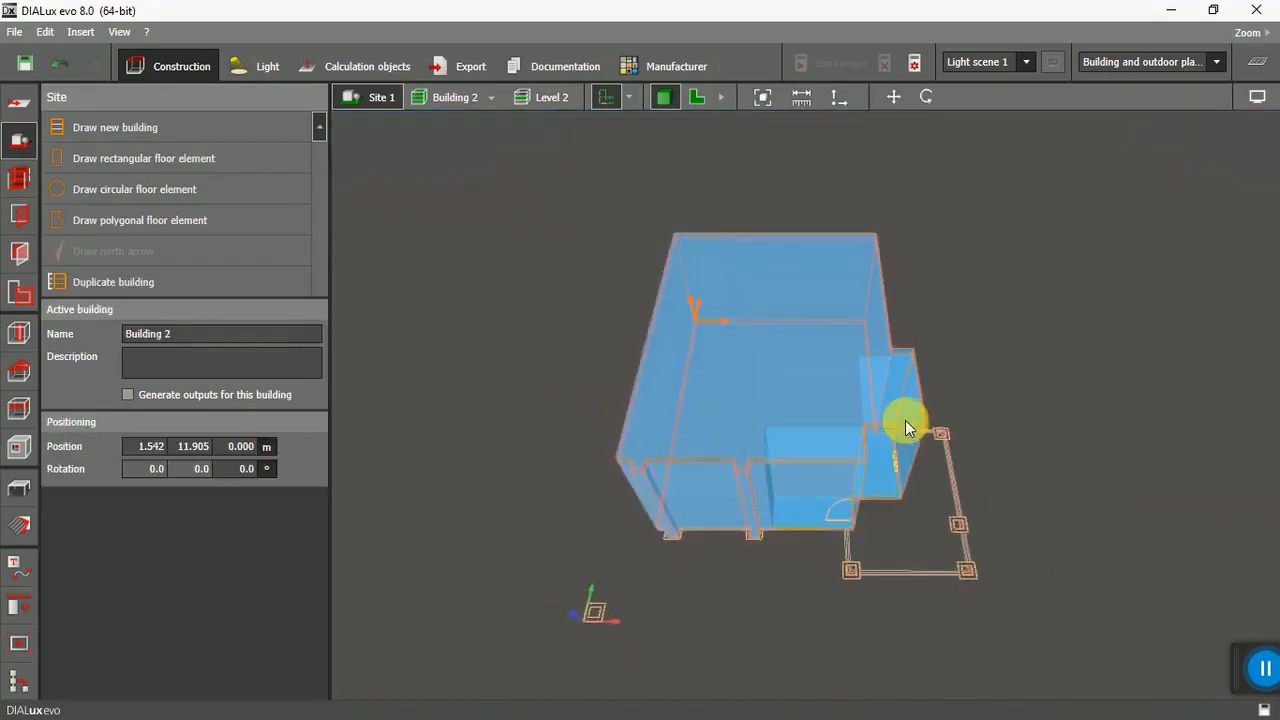
{"action": "left_click", "coordinate": [782, 556]}
{"action": "left_click", "coordinate": [679, 461]}
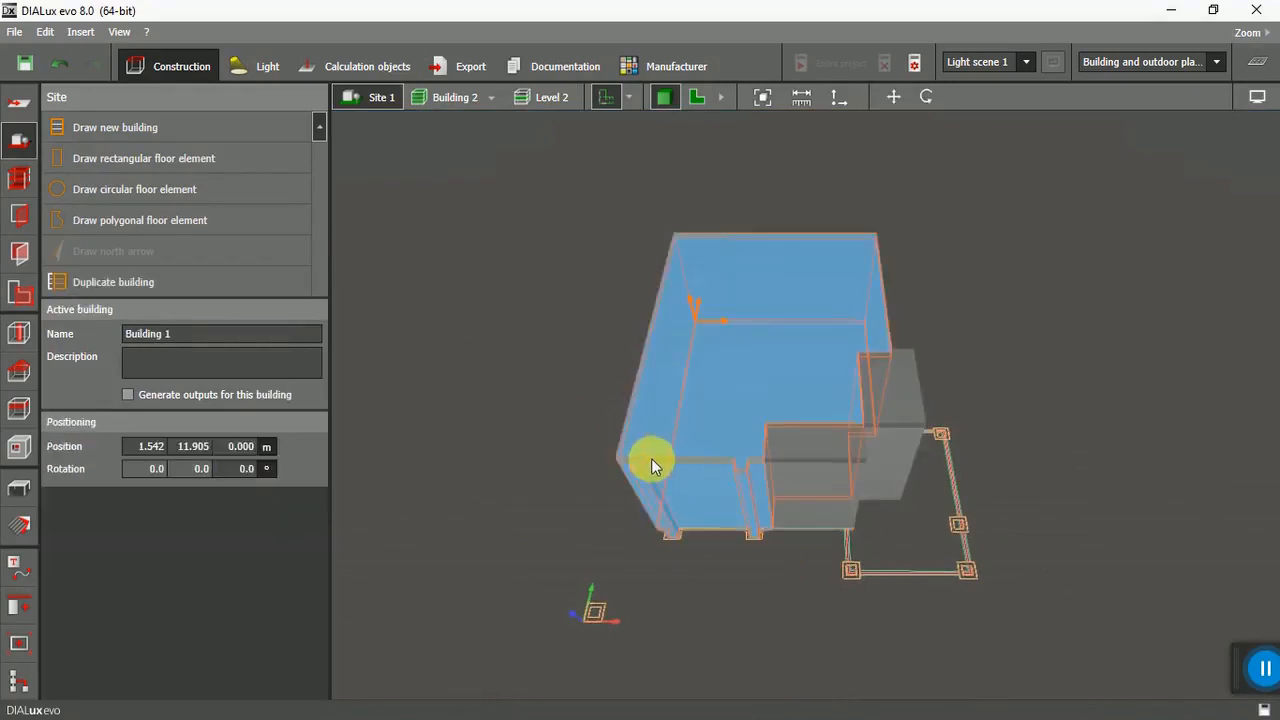
{"action": "left_click", "coordinate": [901, 426]}
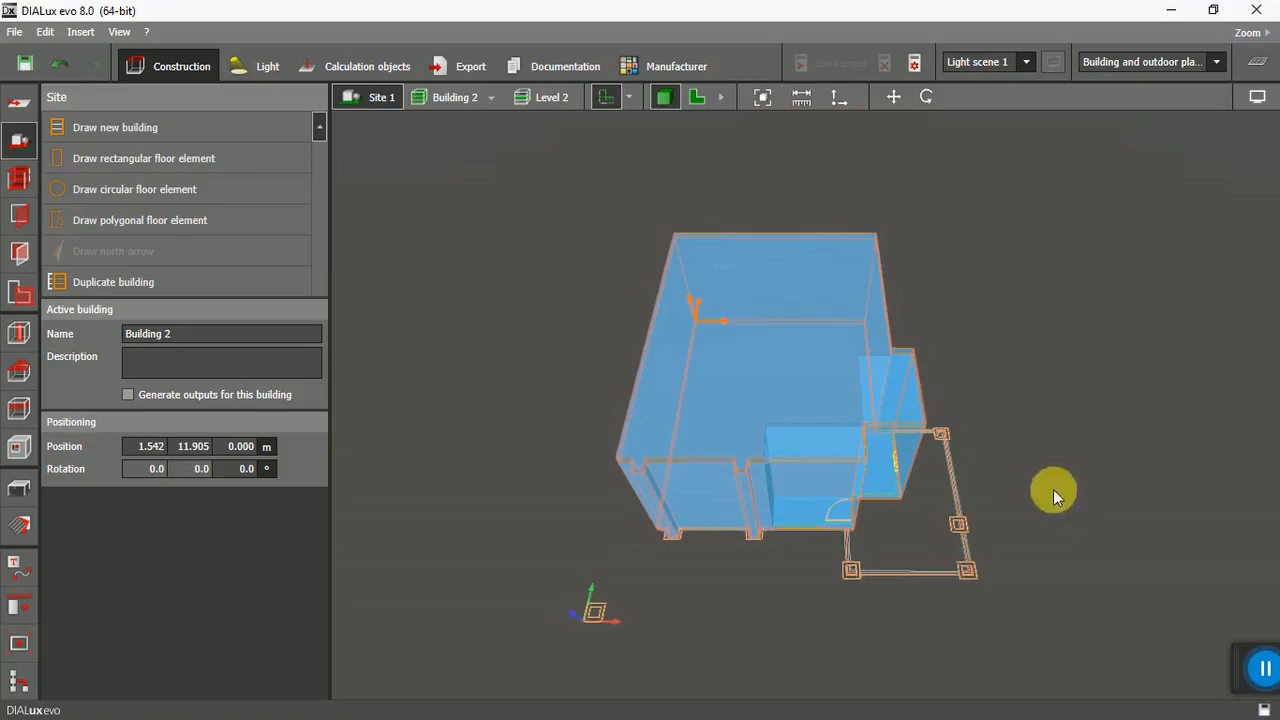
Raise Building 2 on the site by setting its vertical position to 4 m.
{"action": "left_click", "coordinate": [889, 431]}
{"action": "left_click", "coordinate": [913, 415]}
{"action": "left_click", "coordinate": [258, 447]}
{"action": "type", "text": "4"}
{"action": "key", "text": "Return"}
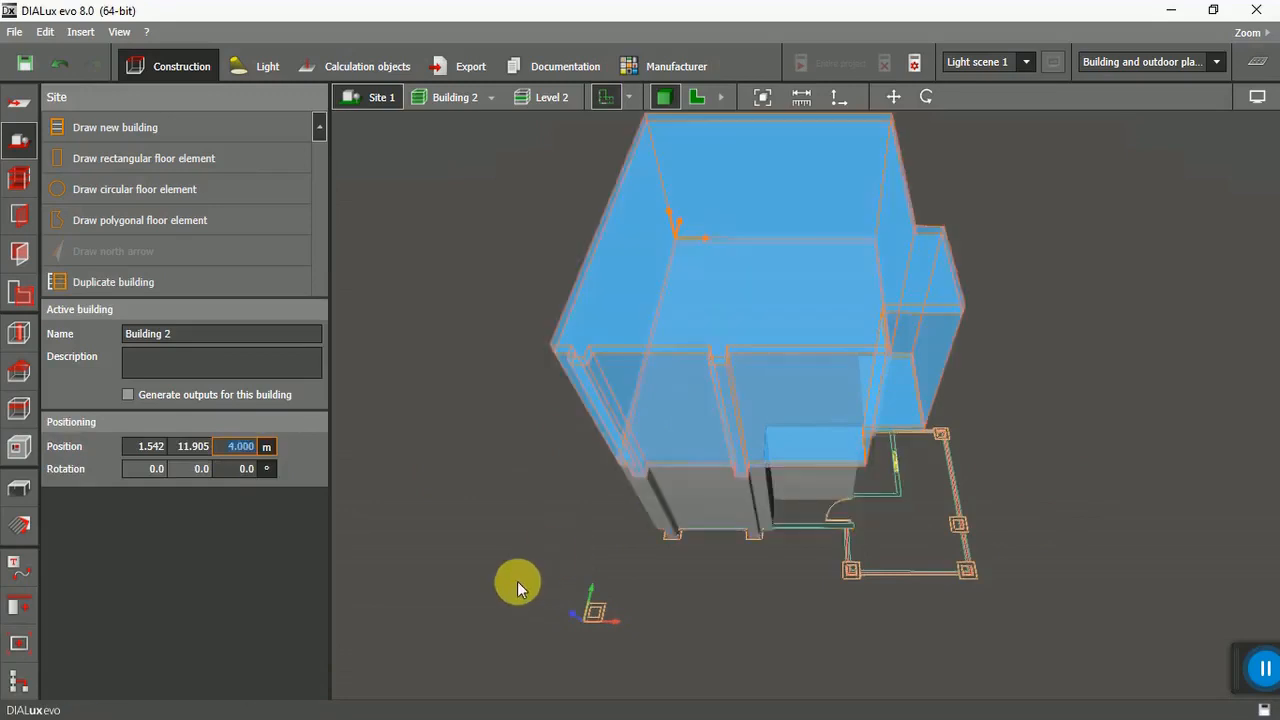
{"action": "left_click", "coordinate": [522, 556]}
{"action": "left_click_drag", "start_coordinate": [509, 550], "coordinate": [760, 475]}
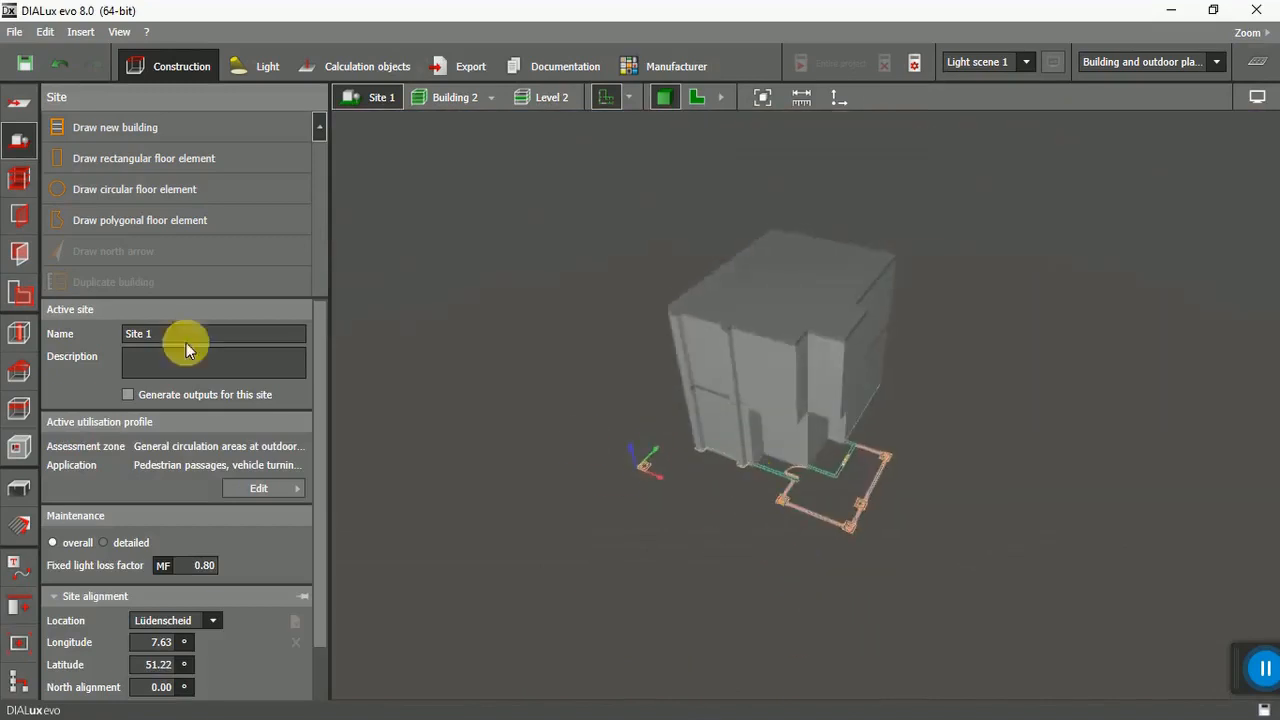
Return to storey and building construction and make Building 1 the active building.
{"action": "left_click", "coordinate": [25, 184]}
{"action": "left_click", "coordinate": [488, 96]}
{"action": "left_click", "coordinate": [500, 140]}
{"action": "left_click_drag", "start_coordinate": [563, 153], "coordinate": [491, 163]}
{"action": "left_click", "coordinate": [488, 96]}
{"action": "left_click", "coordinate": [505, 119]}
{"action": "left_click_drag", "start_coordinate": [531, 328], "coordinate": [715, 441]}
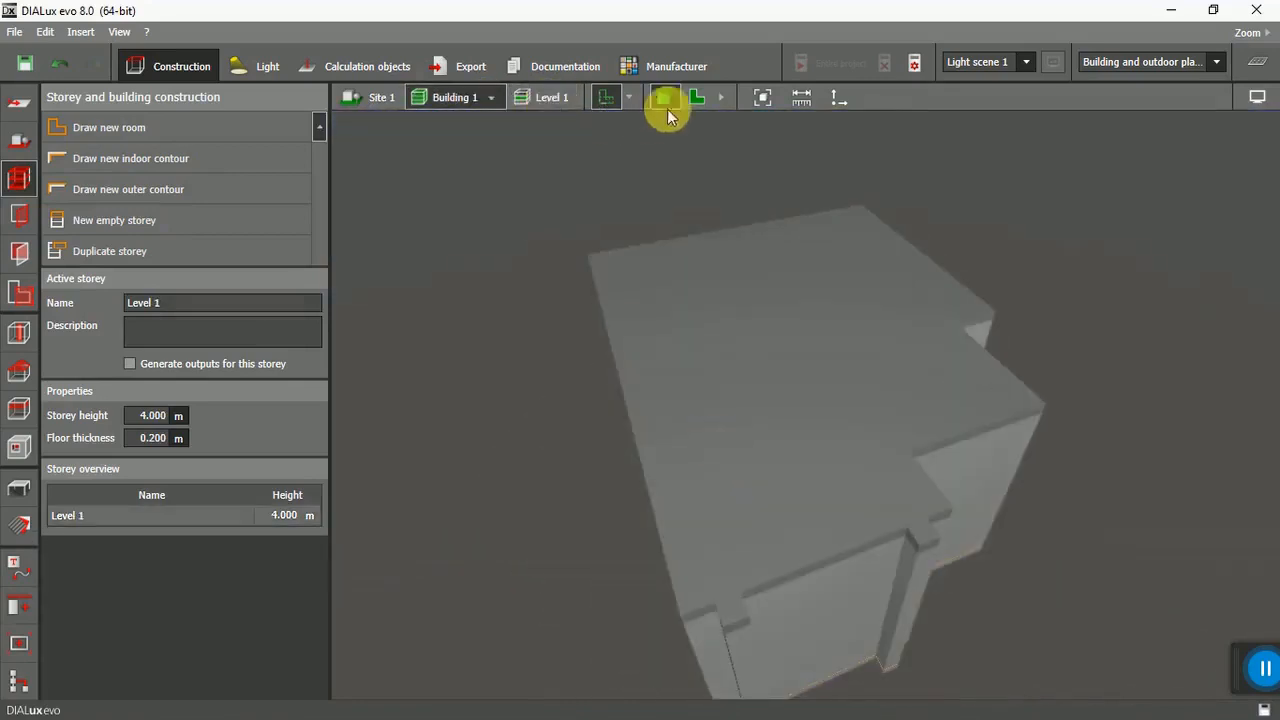
Show Building 1 in floor plan view with the imported Level 1 plan displayed.
{"action": "left_click", "coordinate": [697, 97]}
{"action": "scroll", "coordinate": [681, 260], "scroll_direction": "down", "scroll_amount": 2}
{"action": "left_click_drag", "start_coordinate": [580, 323], "coordinate": [608, 394]}
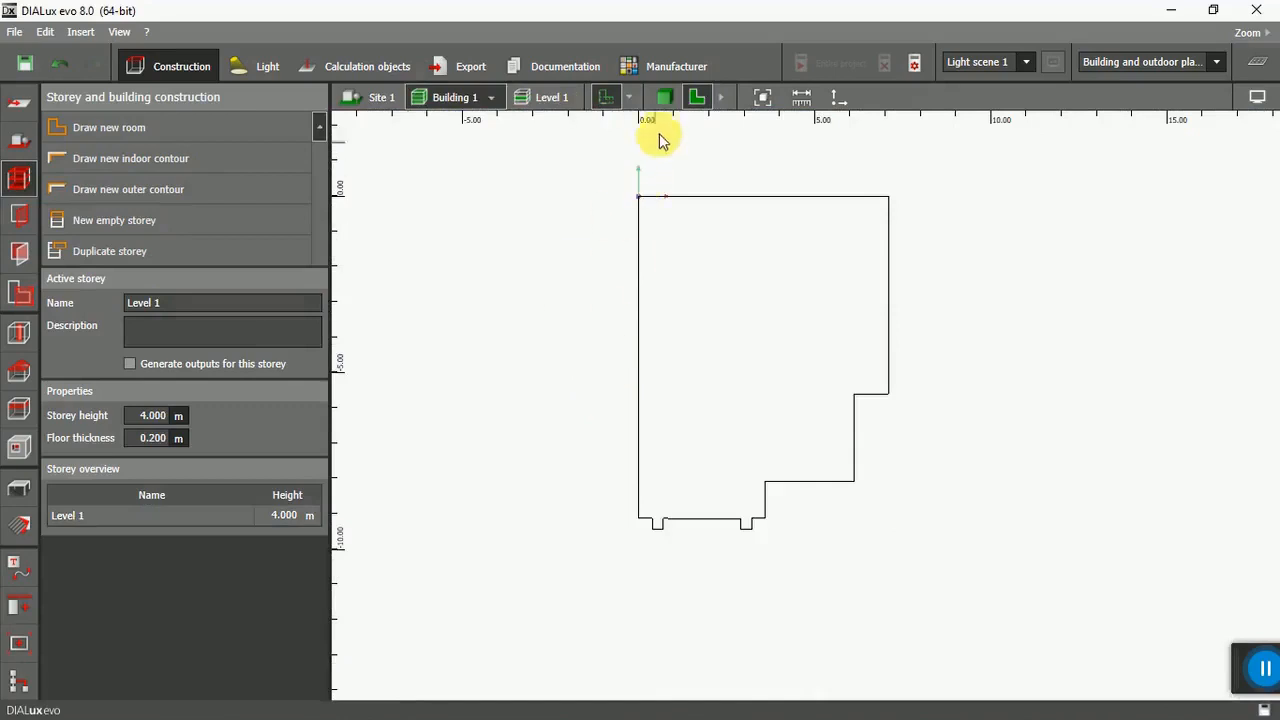
{"action": "left_click", "coordinate": [632, 97]}
{"action": "left_click", "coordinate": [632, 124]}
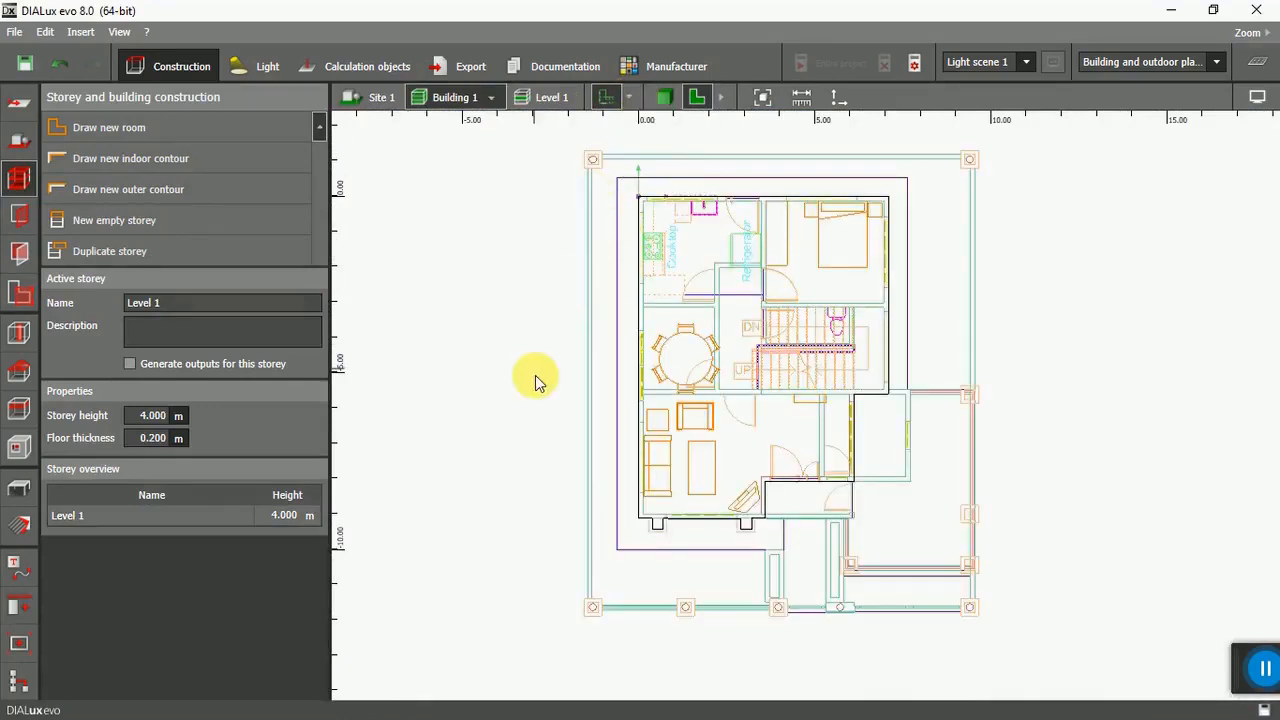
Activate Building 1's Level 1 storey for drawing an indoor contour and hide the Level 2 plan.
{"action": "left_click", "coordinate": [660, 104]}
{"action": "left_click", "coordinate": [491, 99]}
{"action": "left_click", "coordinate": [533, 140]}
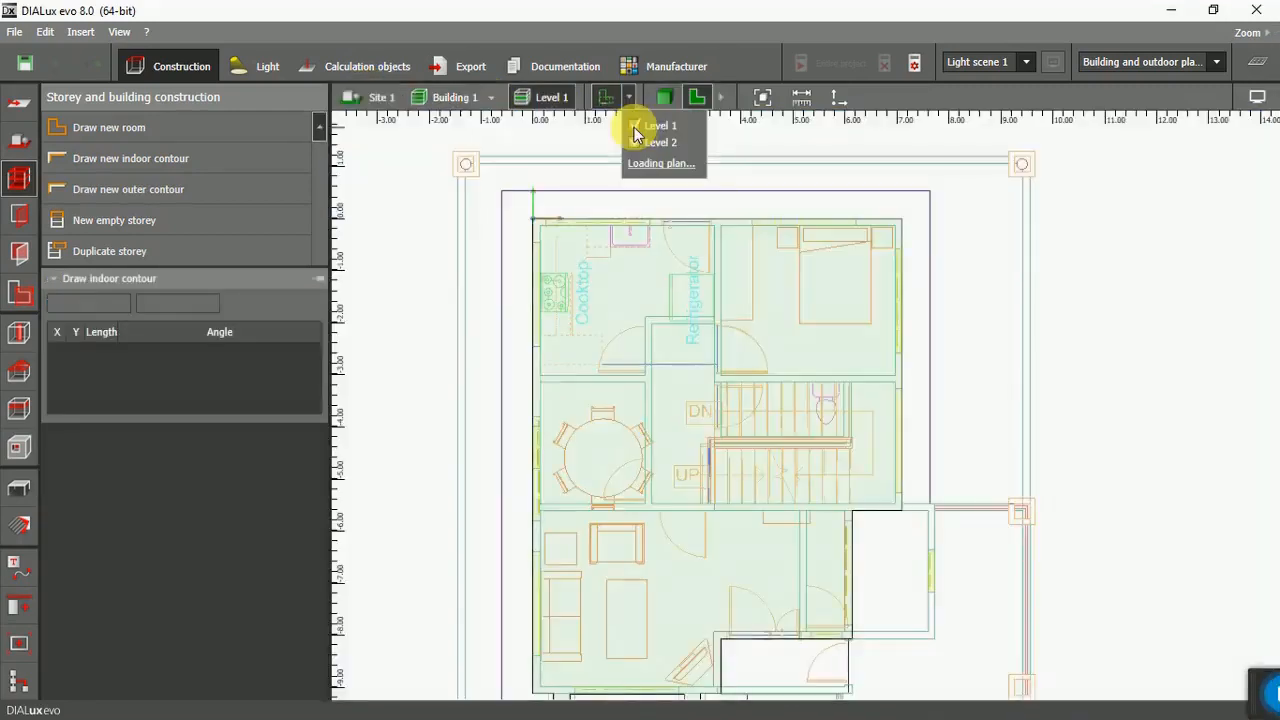
{"action": "left_click", "coordinate": [634, 143]}
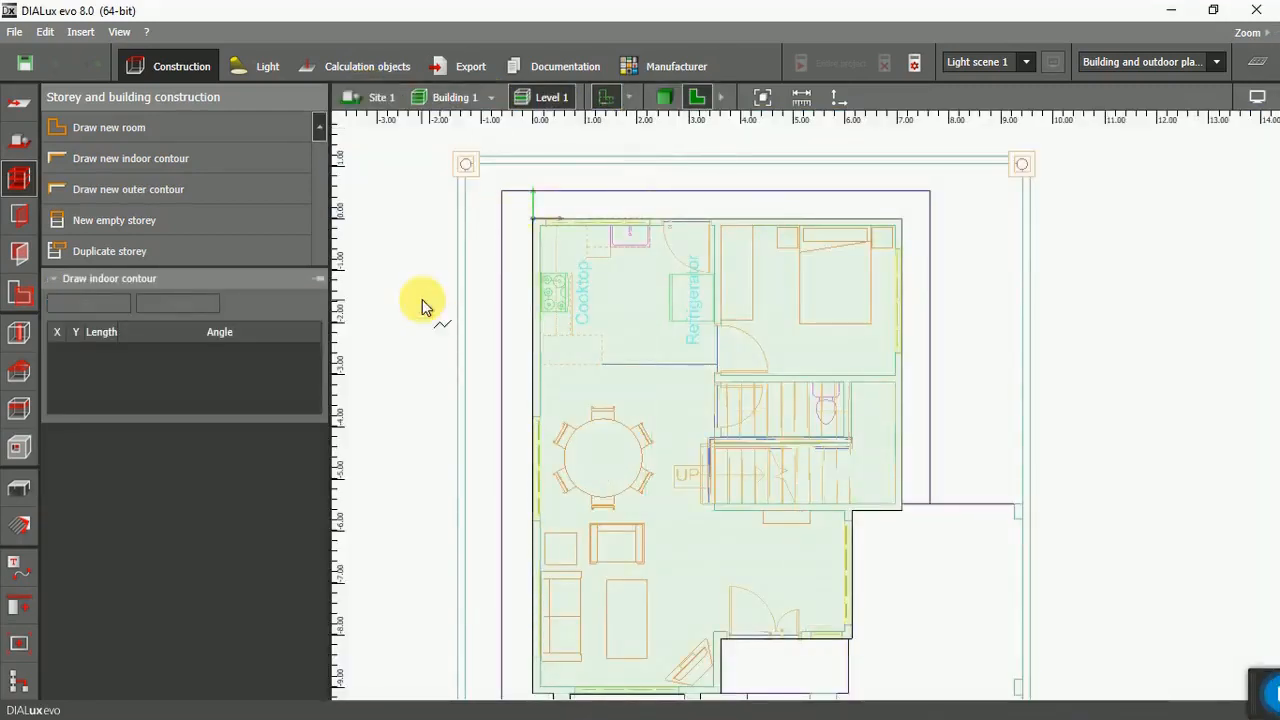
Start the bedroom's indoor contour at its inner corner near the refrigerator and trace about 3.35 m along the outer wall behind the bed.
{"action": "scroll", "coordinate": [471, 300], "scroll_direction": "down", "scroll_amount": 3}
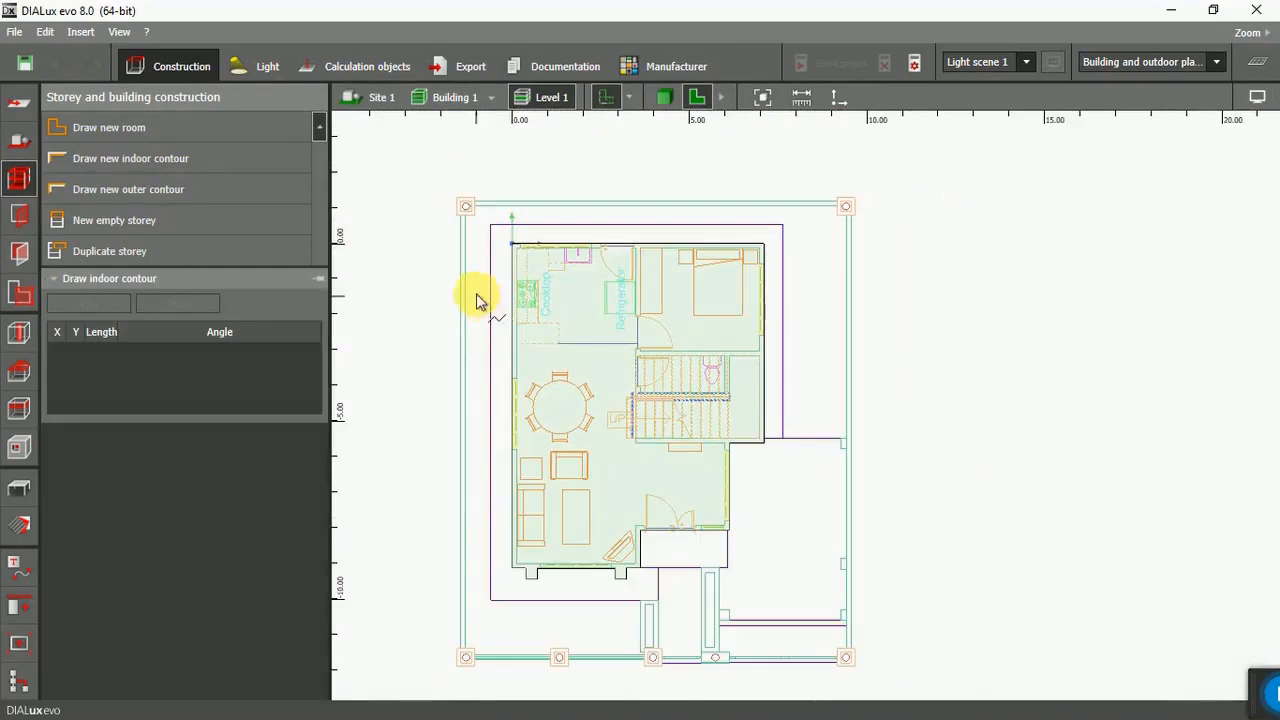
{"action": "scroll", "coordinate": [529, 329], "scroll_direction": "down", "scroll_amount": 1}
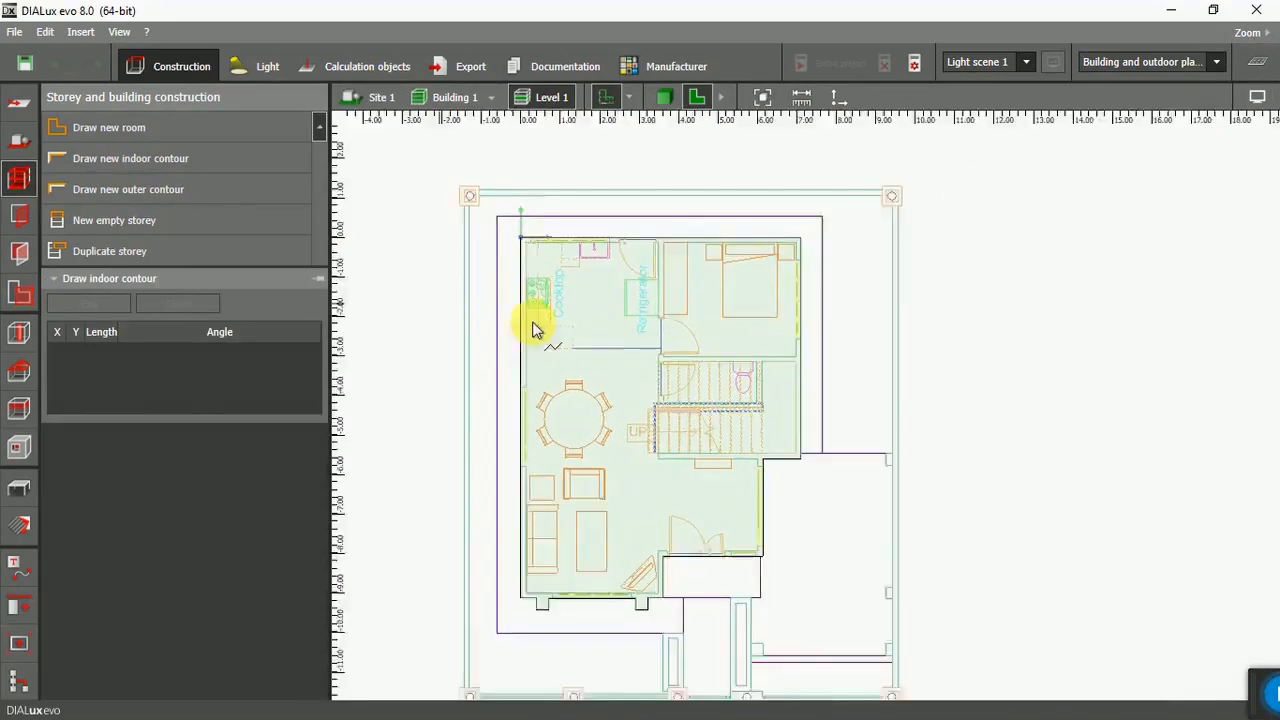
{"action": "scroll", "coordinate": [484, 390], "scroll_direction": "up", "scroll_amount": 2}
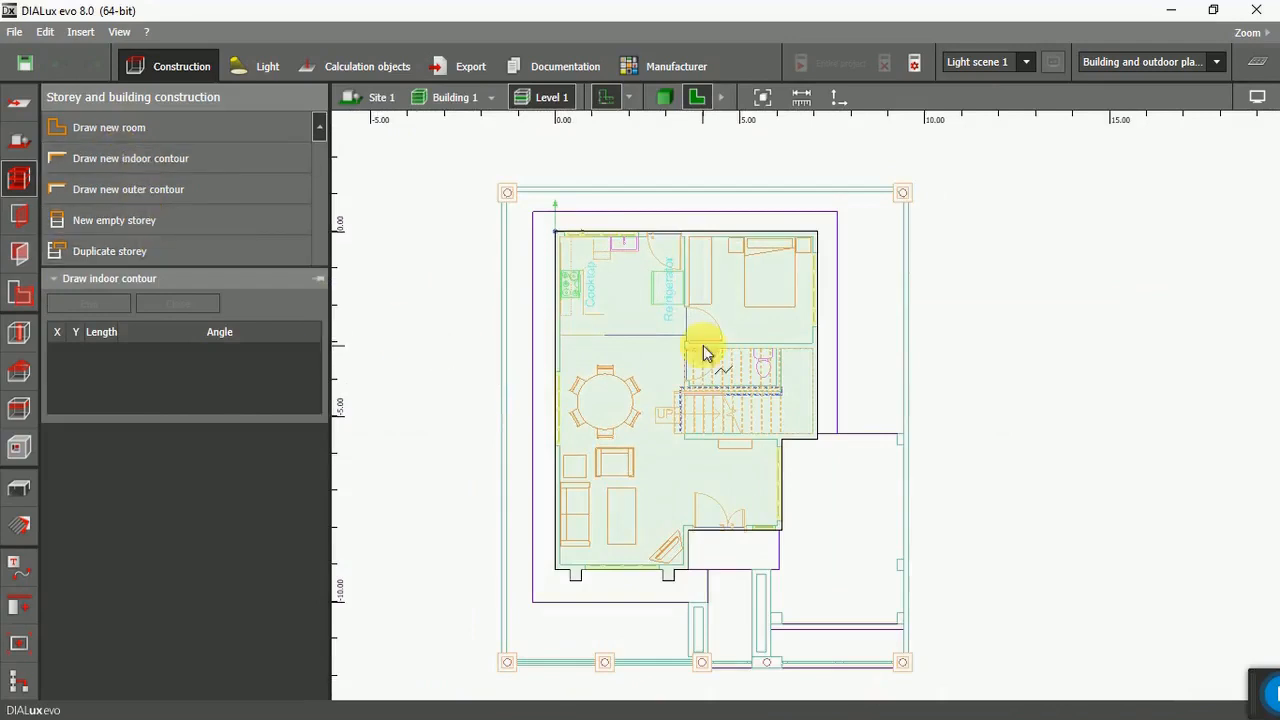
{"action": "scroll", "coordinate": [719, 261], "scroll_direction": "up", "scroll_amount": 8}
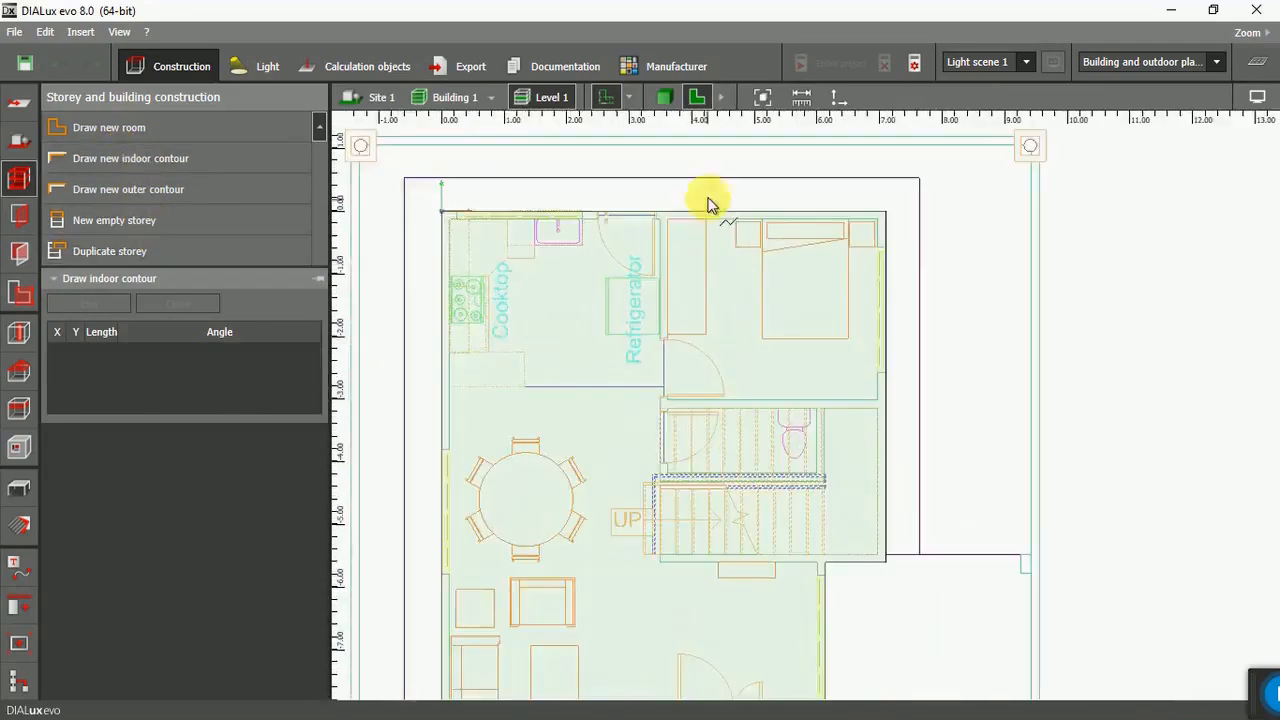
{"action": "scroll", "coordinate": [648, 252], "scroll_direction": "up", "scroll_amount": 3}
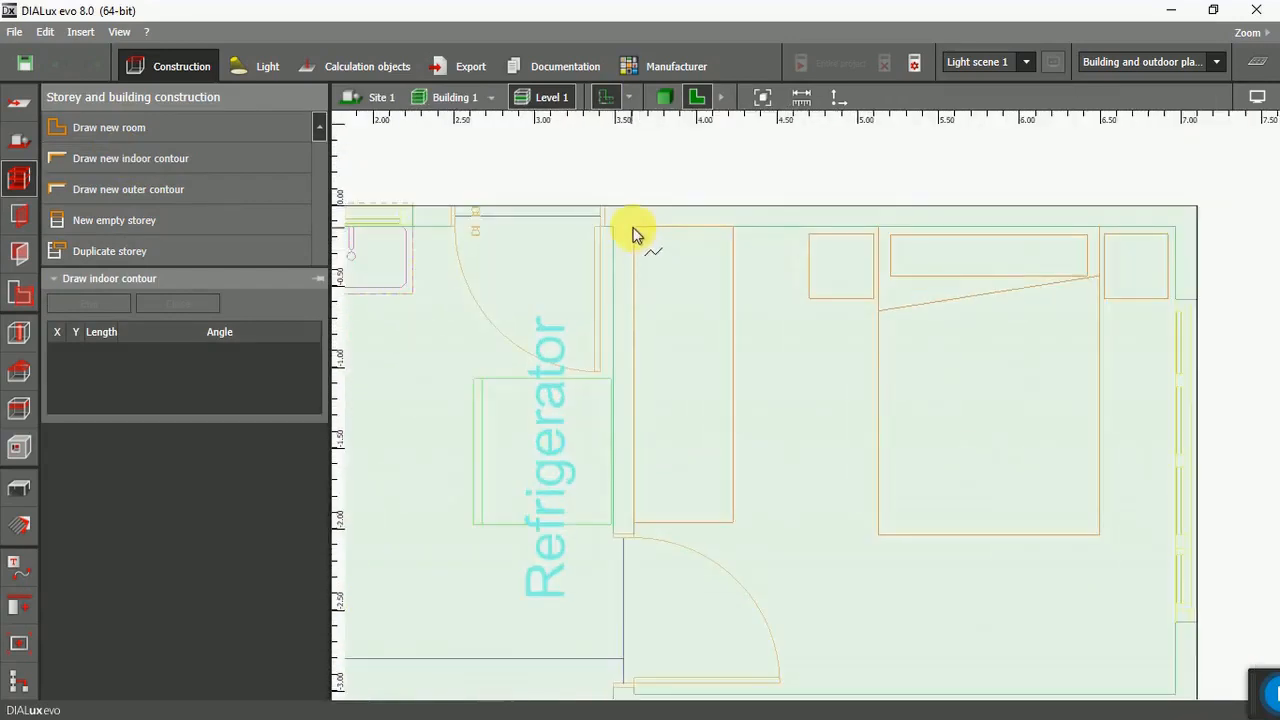
{"action": "left_click", "coordinate": [633, 232]}
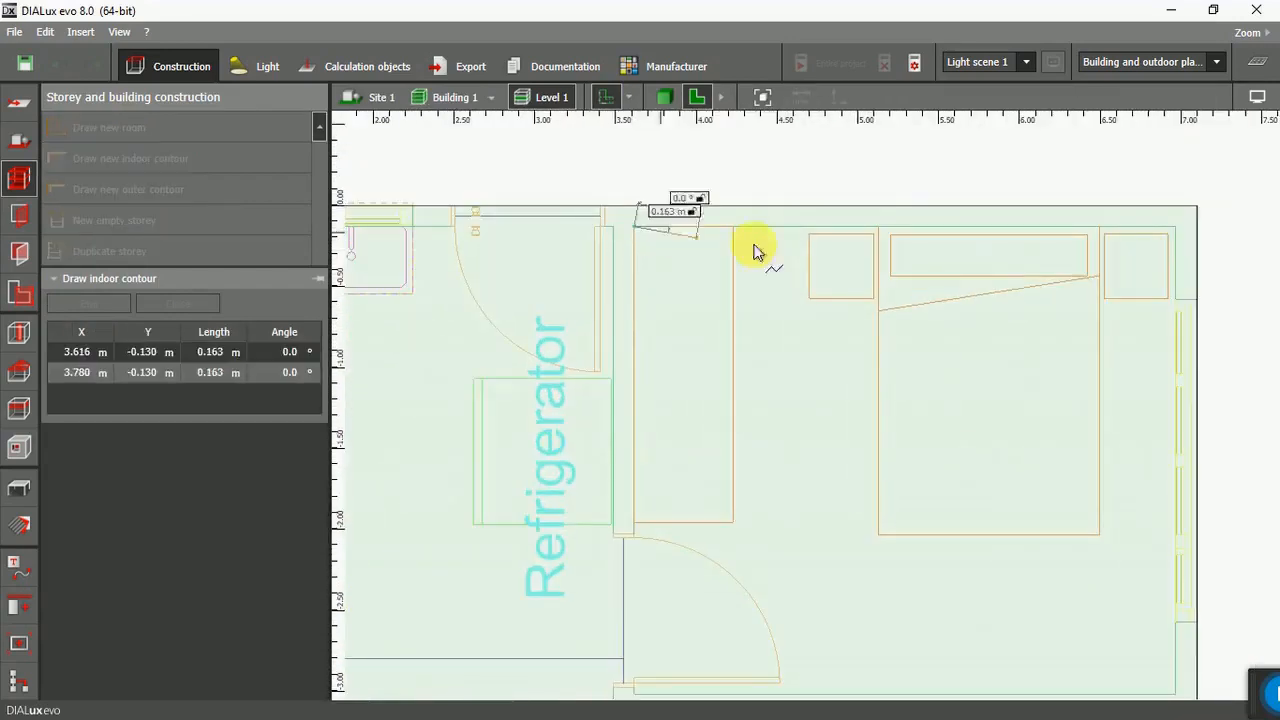
{"action": "left_click", "coordinate": [1176, 232]}
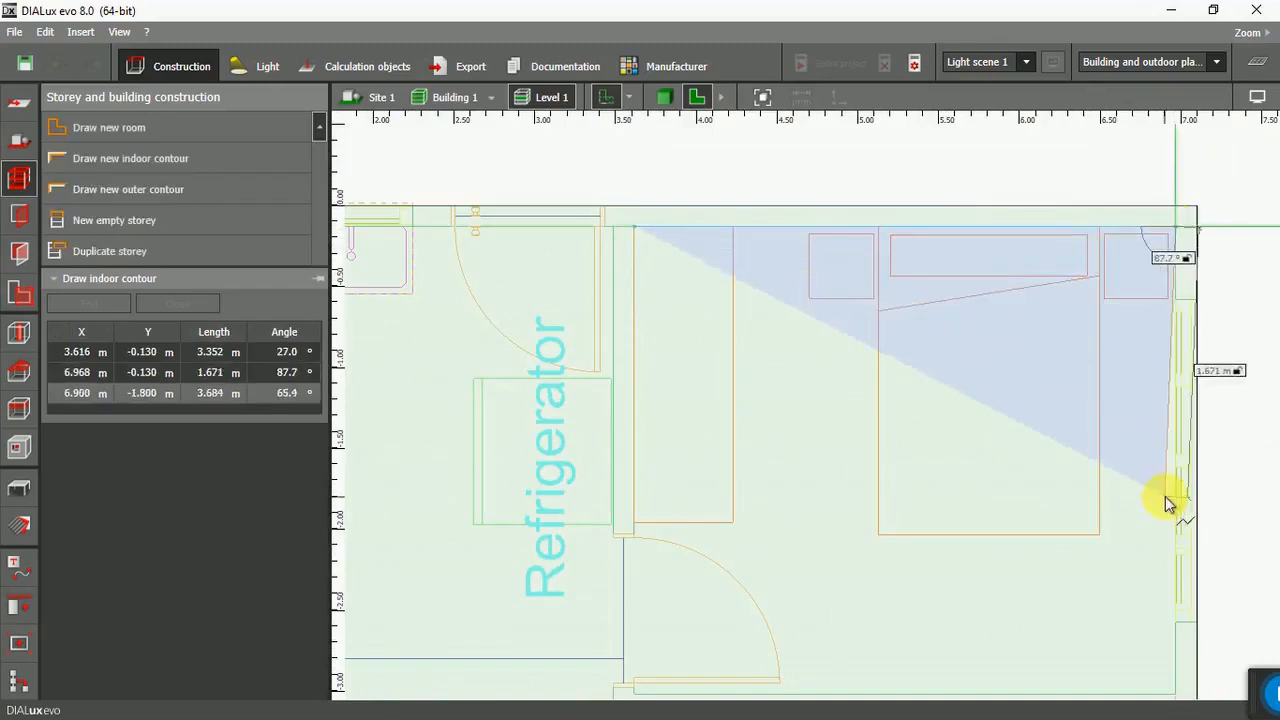
Trace about 2.89 m along the bedroom's window wall and 3.35 m along the wall by the stairs, close the polygon and finish drawing.
{"action": "scroll", "coordinate": [1100, 457], "scroll_direction": "down", "scroll_amount": 2}
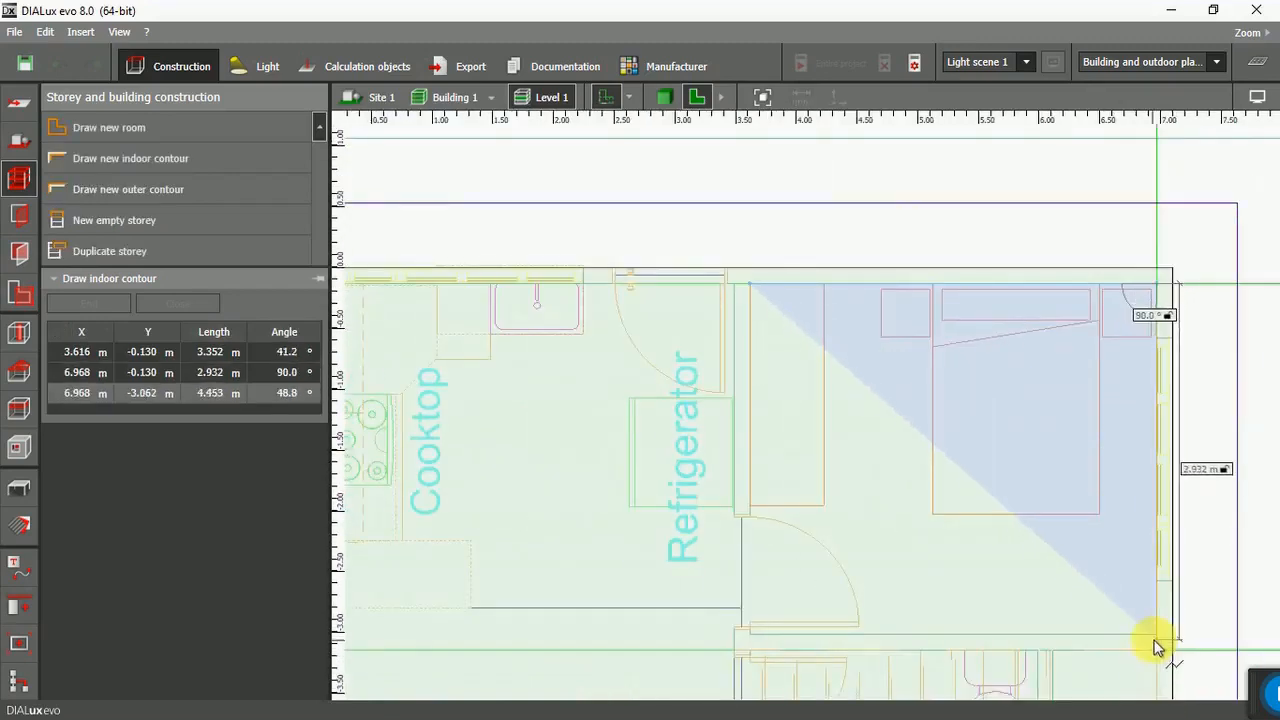
{"action": "left_click", "coordinate": [1155, 636]}
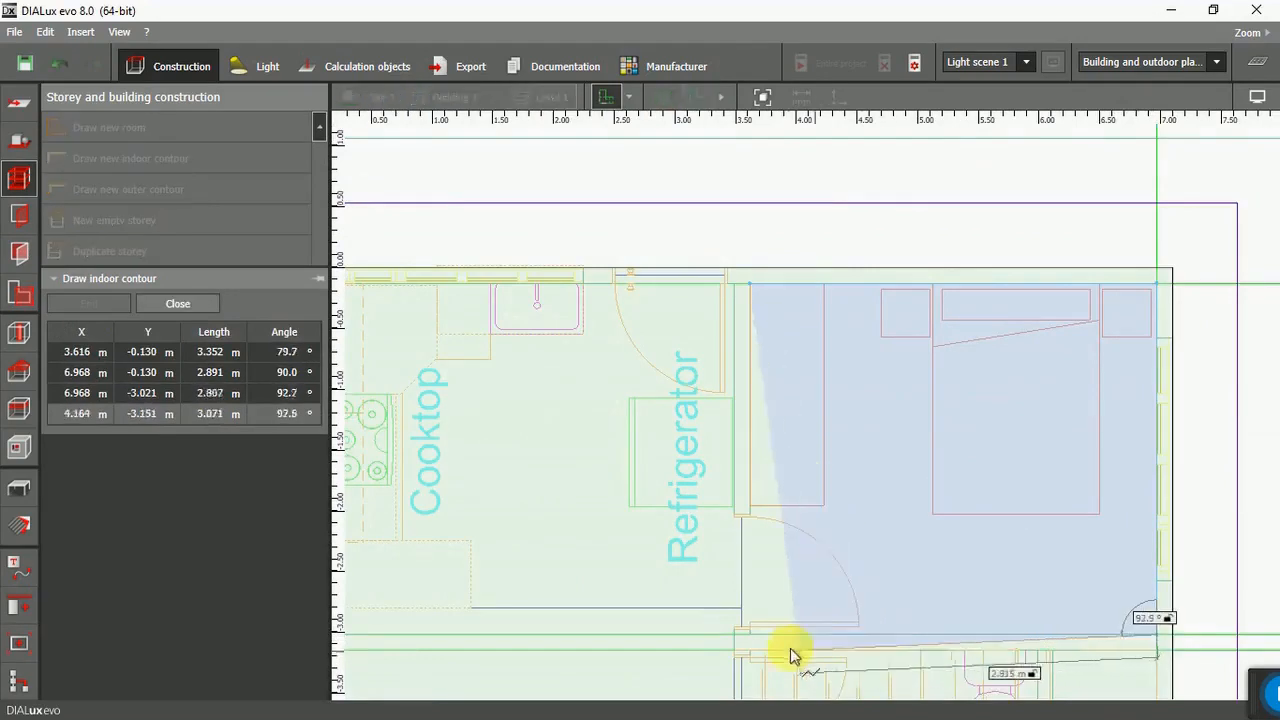
{"action": "left_click", "coordinate": [750, 636]}
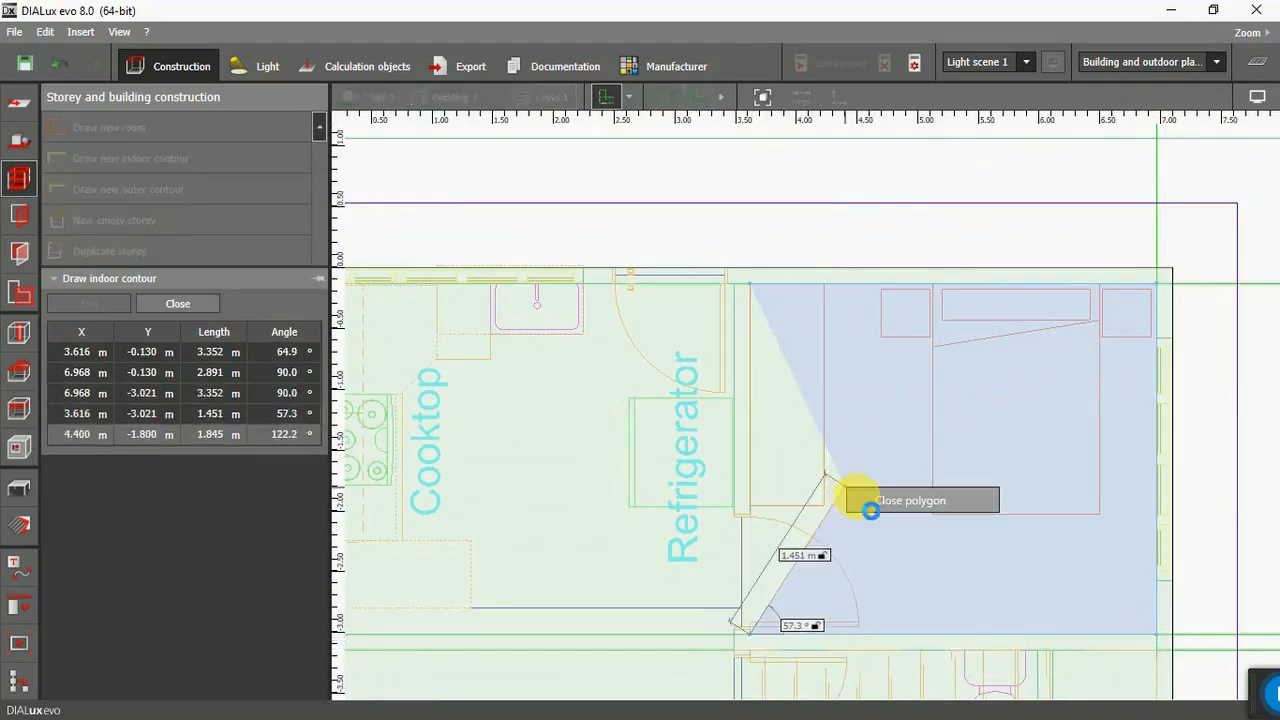
{"action": "left_click", "coordinate": [866, 505]}
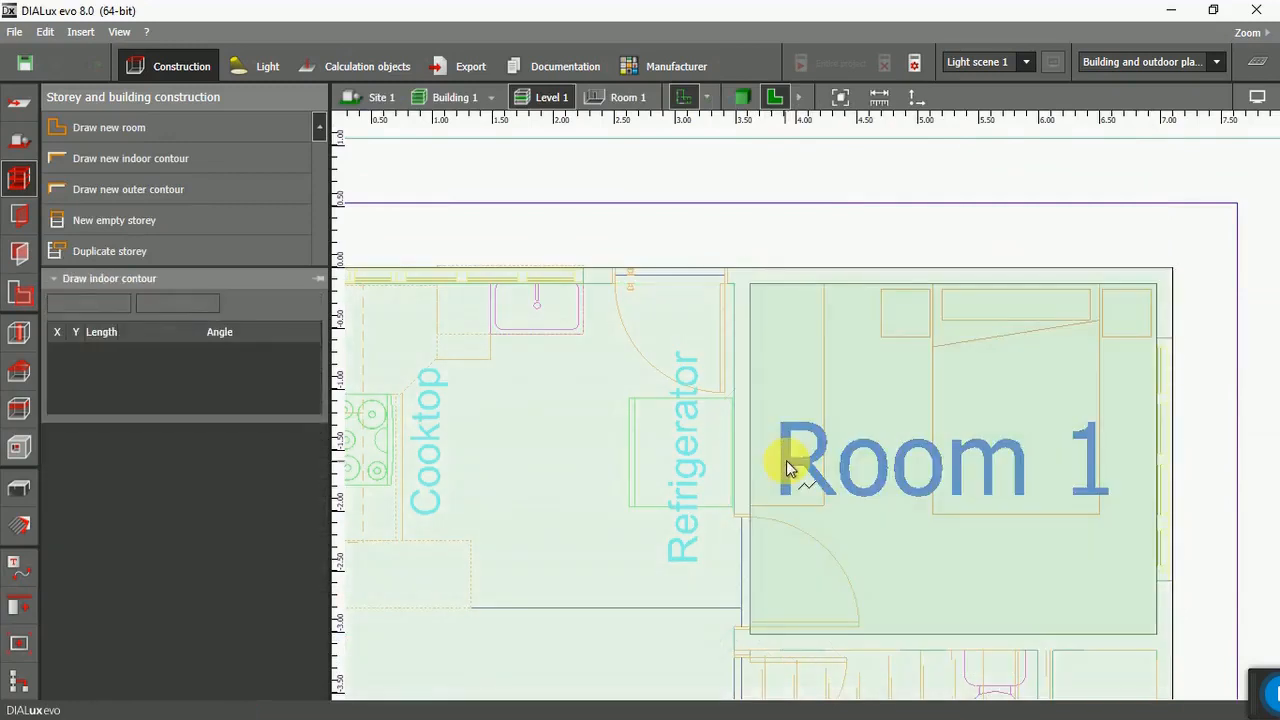
{"action": "scroll", "coordinate": [761, 355], "scroll_direction": "down", "scroll_amount": 2}
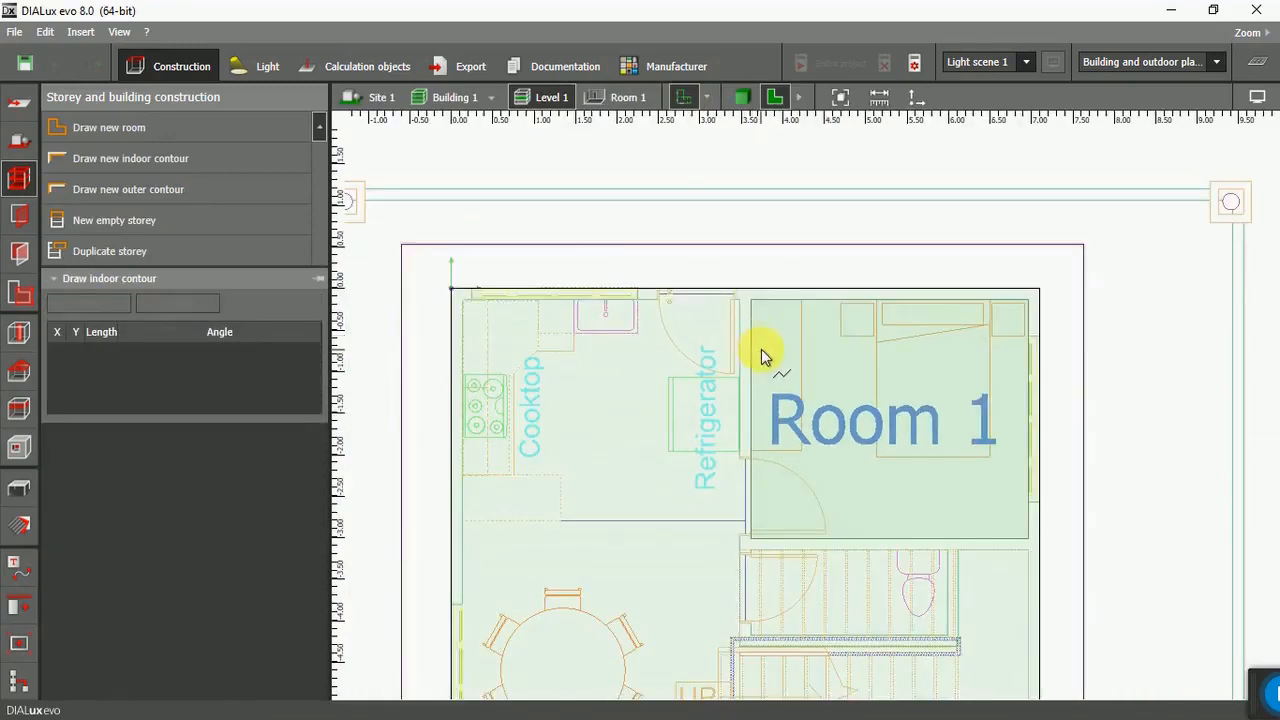
{"action": "scroll", "coordinate": [780, 336], "scroll_direction": "down", "scroll_amount": 2}
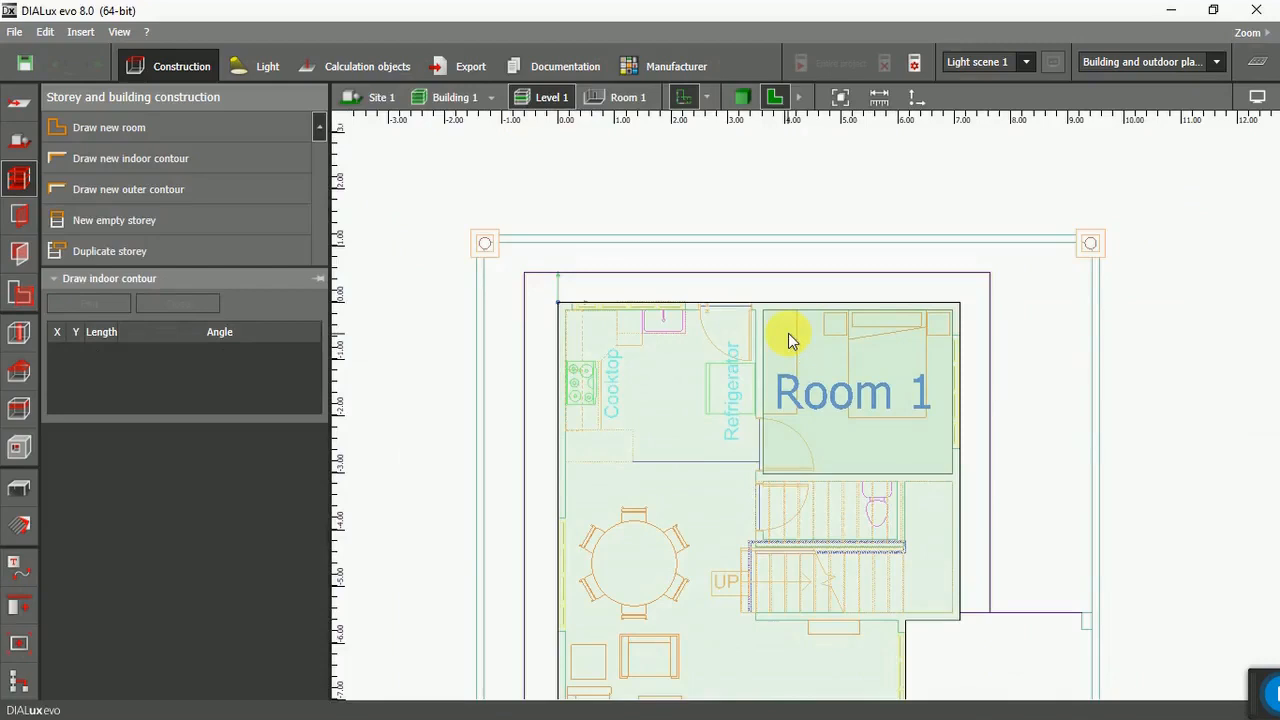
{"action": "left_click", "coordinate": [789, 340]}
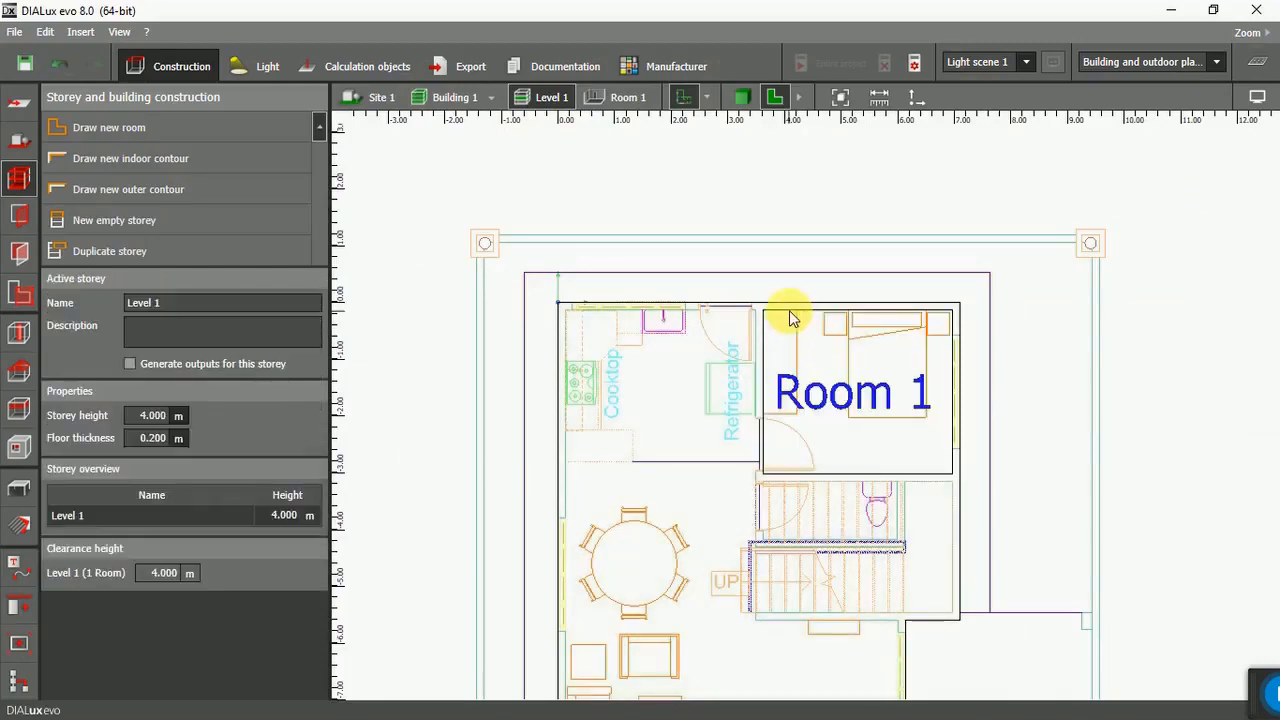
Inspect Level 1 with the new bedroom in 3D and return to the floor plan view.
{"action": "left_click", "coordinate": [740, 96]}
{"action": "left_click_drag", "start_coordinate": [762, 350], "coordinate": [725, 302]}
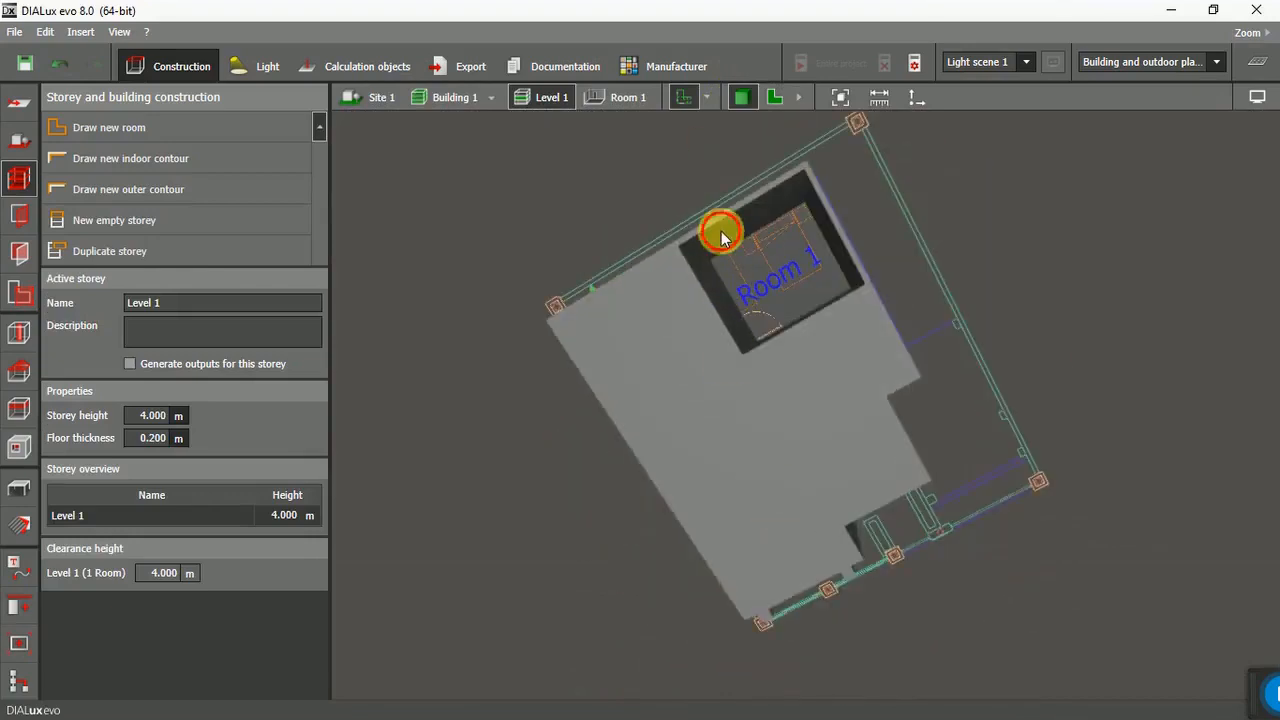
{"action": "left_click", "coordinate": [775, 97]}
Start an indoor contour at the inner corner near the cooktop and trace about 3.36 m along the kitchen's outer wall.
{"action": "left_click", "coordinate": [131, 160]}
{"action": "scroll", "coordinate": [533, 270], "scroll_direction": "up", "scroll_amount": 10}
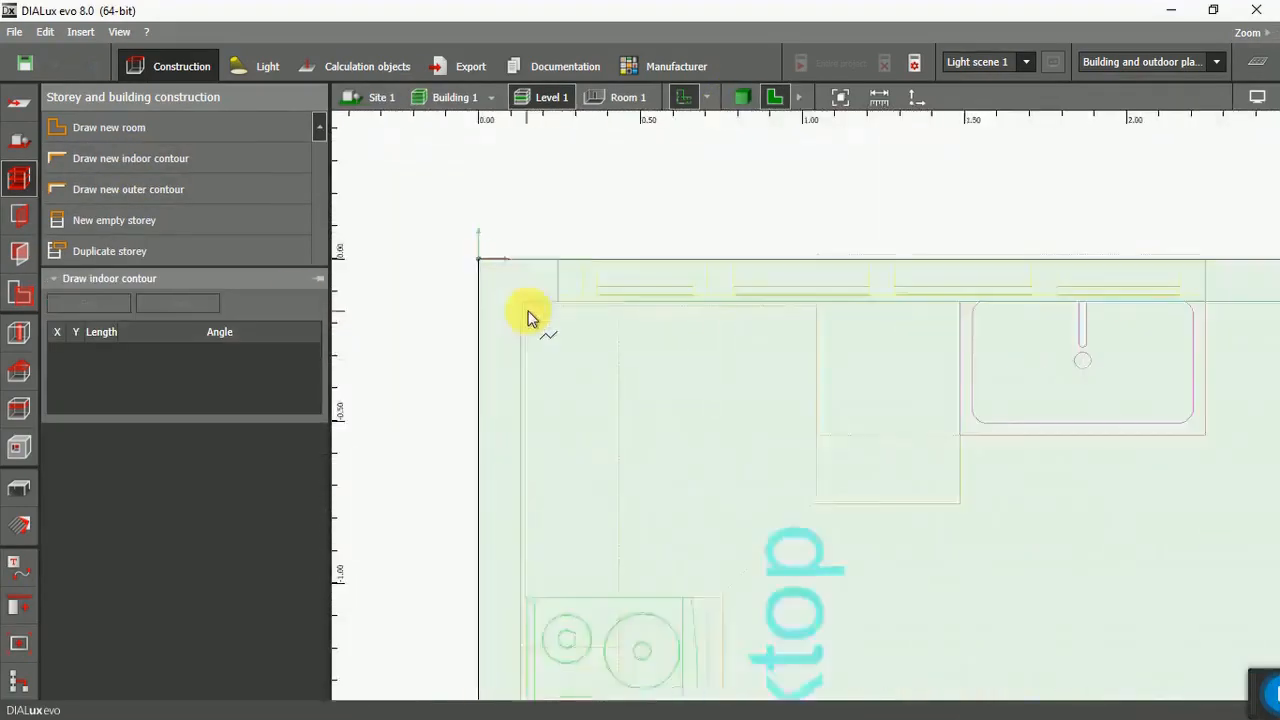
{"action": "left_click", "coordinate": [515, 293]}
{"action": "scroll", "coordinate": [515, 292], "scroll_direction": "down", "scroll_amount": 8}
{"action": "scroll", "coordinate": [1030, 282], "scroll_direction": "up", "scroll_amount": 5}
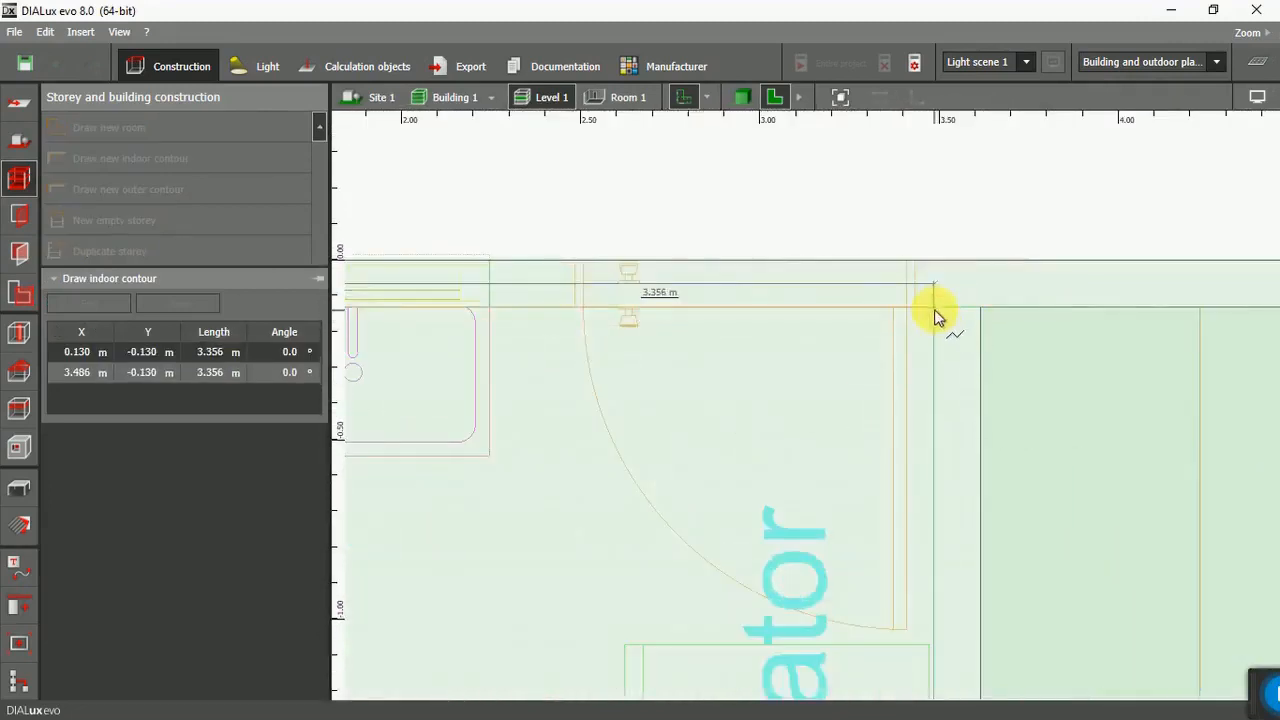
{"action": "left_click", "coordinate": [935, 307]}
Trace about 3.06 m along the wall behind the refrigerator and about 0.13 m around the wall end below Room 1.
{"action": "scroll", "coordinate": [935, 307], "scroll_direction": "down", "scroll_amount": 3}
{"action": "scroll", "coordinate": [935, 313], "scroll_direction": "down", "scroll_amount": 4}
{"action": "scroll", "coordinate": [920, 460], "scroll_direction": "up", "scroll_amount": 6}
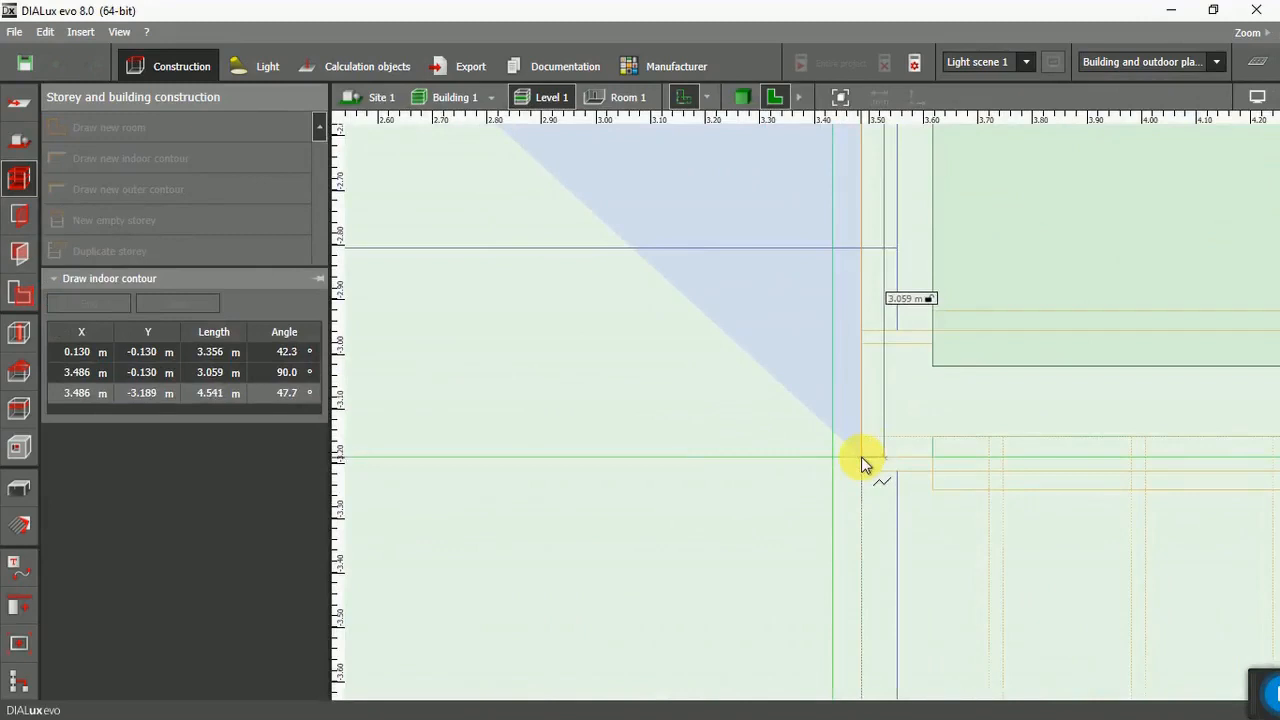
{"action": "left_click", "coordinate": [861, 456]}
{"action": "left_click", "coordinate": [932, 456]}
{"action": "left_click", "coordinate": [935, 435]}
Trace around the stair area, about 3.35 m below Room 1, 2.33 m along the outer wall and 3.47 m back, then 0.13 m around the wall end.
{"action": "scroll", "coordinate": [934, 460], "scroll_direction": "down", "scroll_amount": 4}
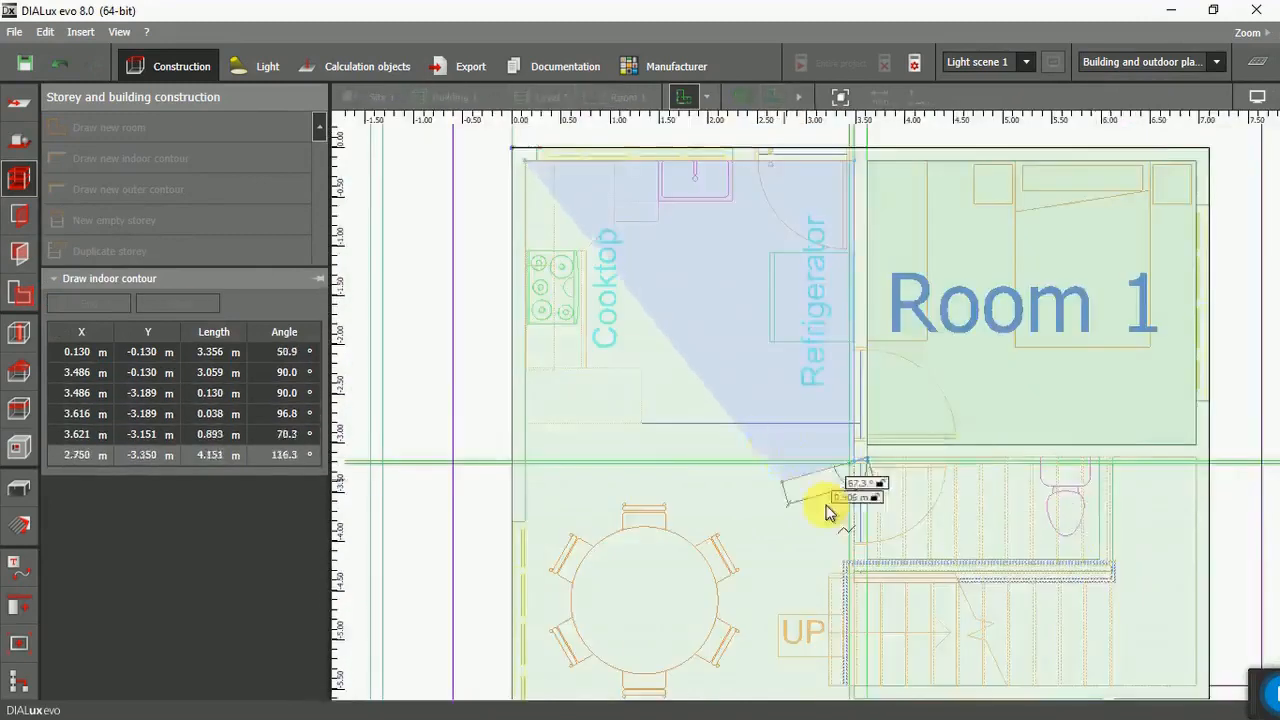
{"action": "scroll", "coordinate": [1174, 450], "scroll_direction": "up", "scroll_amount": 4}
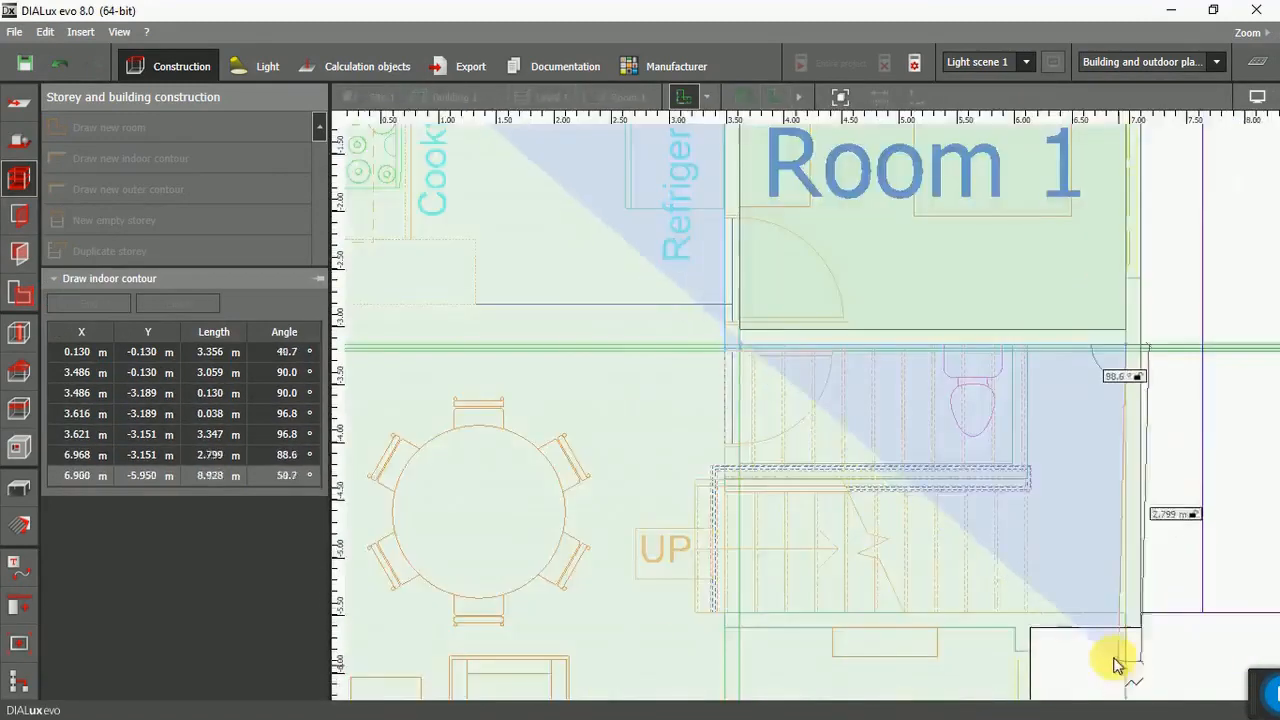
{"action": "left_click", "coordinate": [1135, 603]}
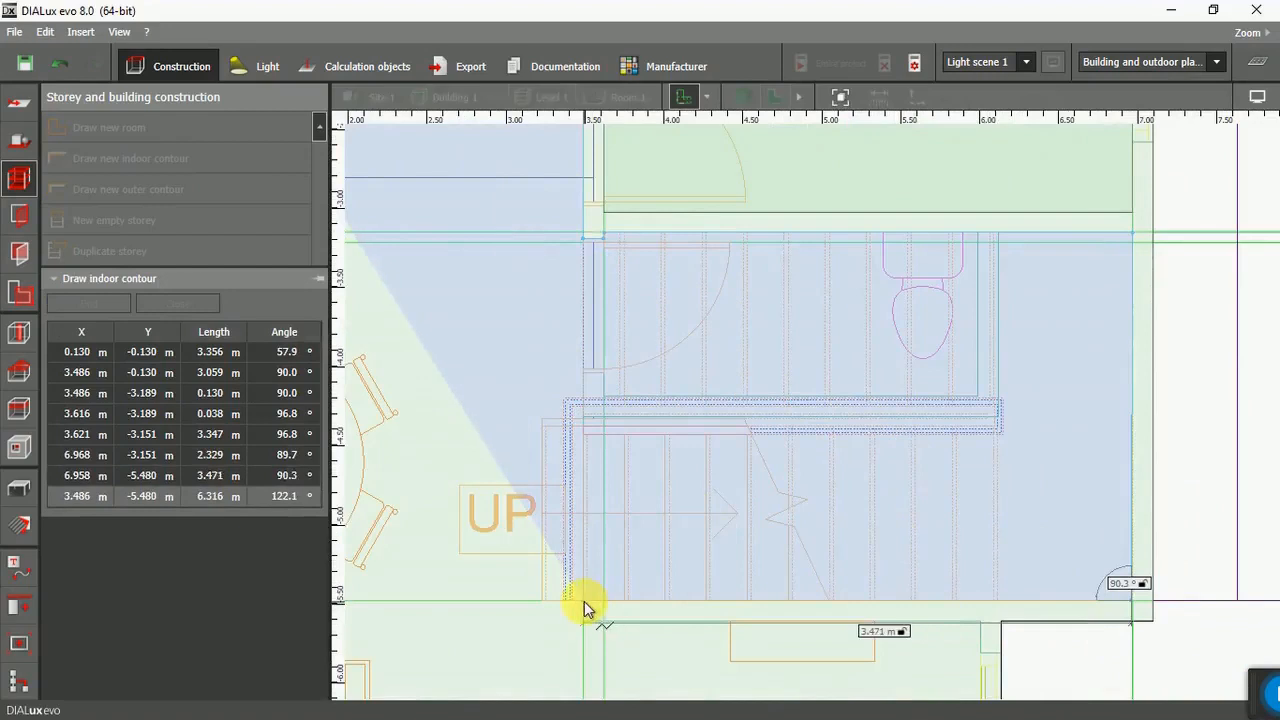
{"action": "left_click", "coordinate": [584, 601]}
{"action": "left_click", "coordinate": [582, 622]}
Trace around the entrance area, about 2.52 m along its inner wall, 2.34 m along the window wall and 2.52 m along the door wall.
{"action": "left_click", "coordinate": [984, 690]}
{"action": "scroll", "coordinate": [802, 560], "scroll_direction": "down", "scroll_amount": 5}
{"action": "scroll", "coordinate": [842, 655], "scroll_direction": "up", "scroll_amount": 5}
{"action": "left_click", "coordinate": [849, 546]}
{"action": "scroll", "coordinate": [848, 546], "scroll_direction": "down", "scroll_amount": 3}
{"action": "scroll", "coordinate": [535, 546], "scroll_direction": "up", "scroll_amount": 1}
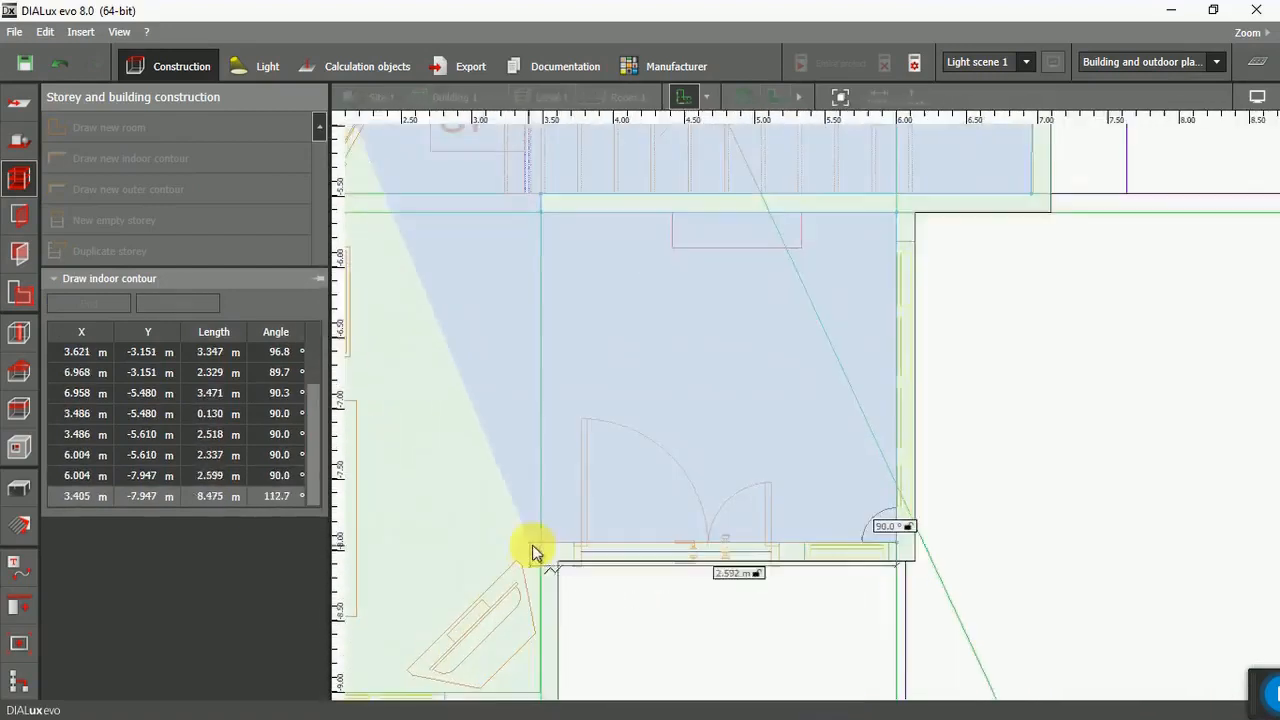
{"action": "left_click", "coordinate": [542, 545]}
Trace about 1.06 m beside the corner cabinet and 3.35 m along the living room's window wall, and close the polygon.
{"action": "scroll", "coordinate": [546, 545], "scroll_direction": "down", "scroll_amount": 3}
{"action": "scroll", "coordinate": [555, 648], "scroll_direction": "up", "scroll_amount": 7}
{"action": "left_click", "coordinate": [562, 626]}
{"action": "scroll", "coordinate": [540, 622], "scroll_direction": "down", "scroll_amount": 5}
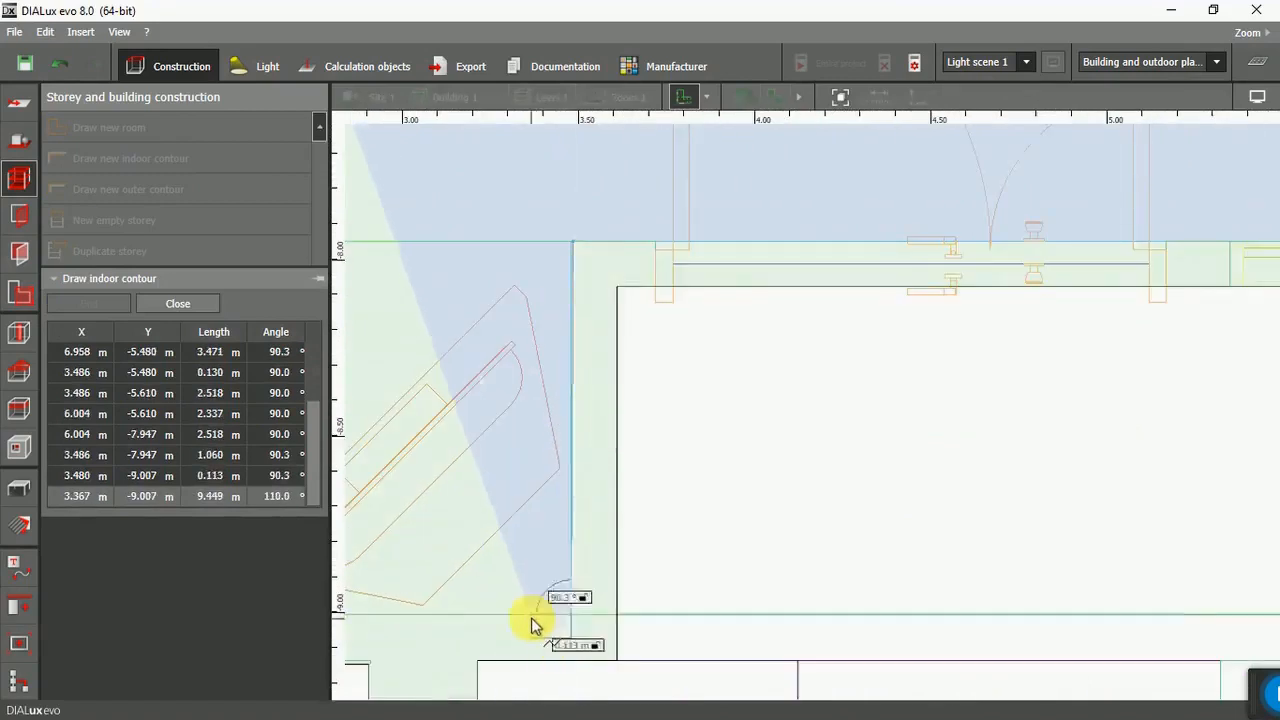
{"action": "scroll", "coordinate": [600, 594], "scroll_direction": "up", "scroll_amount": 6}
{"action": "left_click", "coordinate": [564, 577]}
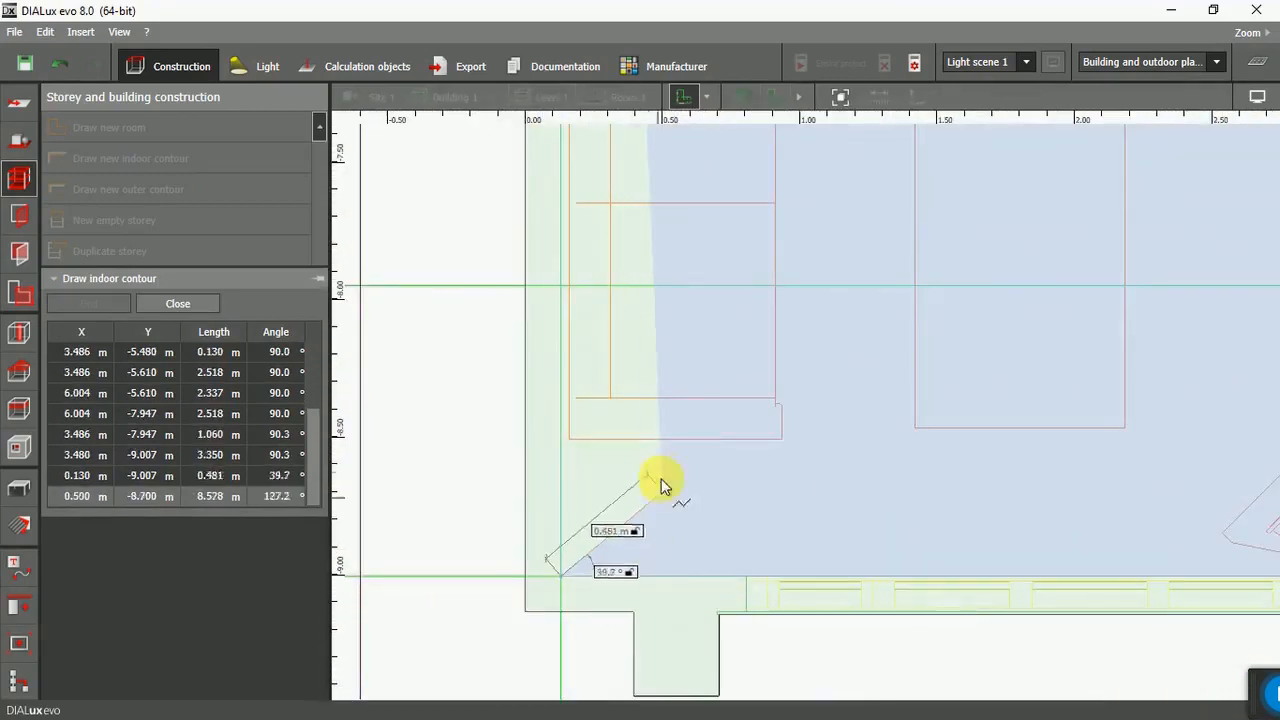
{"action": "right_click", "coordinate": [661, 474]}
{"action": "left_click", "coordinate": [676, 485]}
Inspect the drawn Level 1 rooms in the 3D view.
{"action": "scroll", "coordinate": [522, 550], "scroll_direction": "down", "scroll_amount": 7}
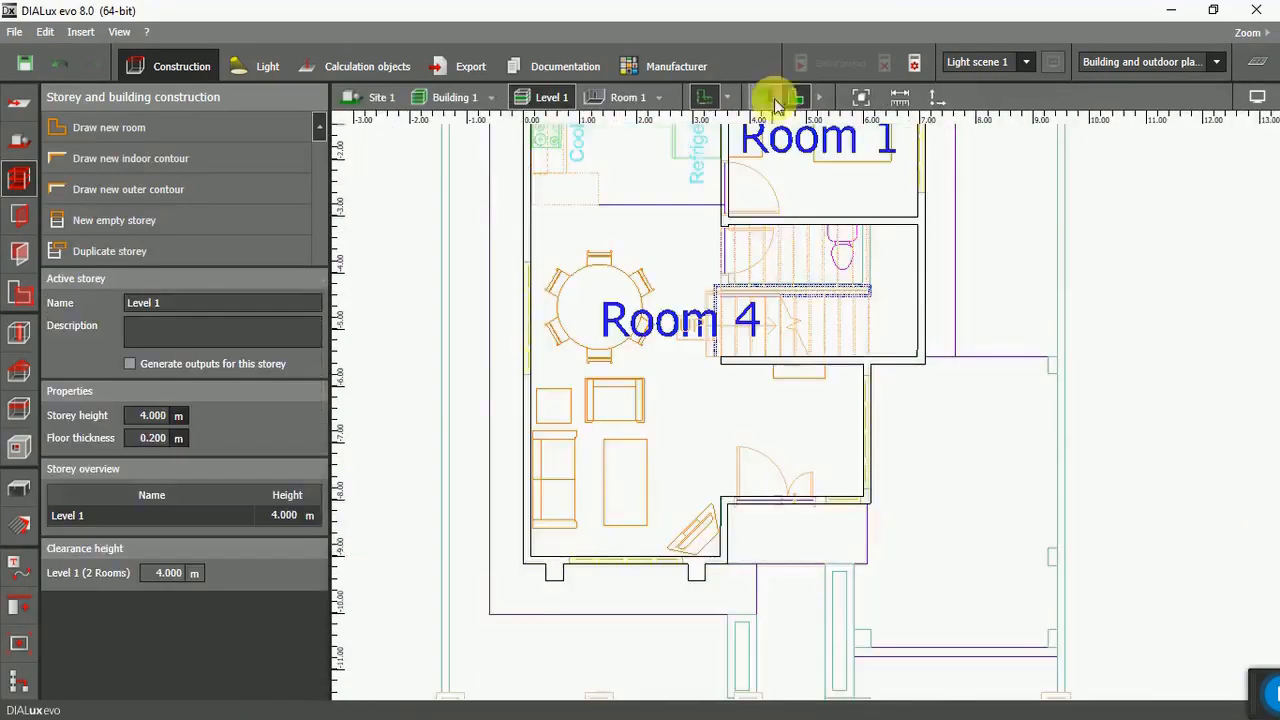
{"action": "left_click", "coordinate": [762, 97]}
{"action": "mouse_move", "coordinate": [641, 508]}
{"action": "right_mouse_down"}
{"action": "mouse_move", "coordinate": [775, 467]}
{"action": "mouse_move", "coordinate": [724, 509]}
{"action": "mouse_move", "coordinate": [651, 443]}
{"action": "mouse_move", "coordinate": [629, 509]}
{"action": "right_mouse_up"}
{"action": "scroll", "coordinate": [650, 460], "scroll_direction": "down", "scroll_amount": 6}
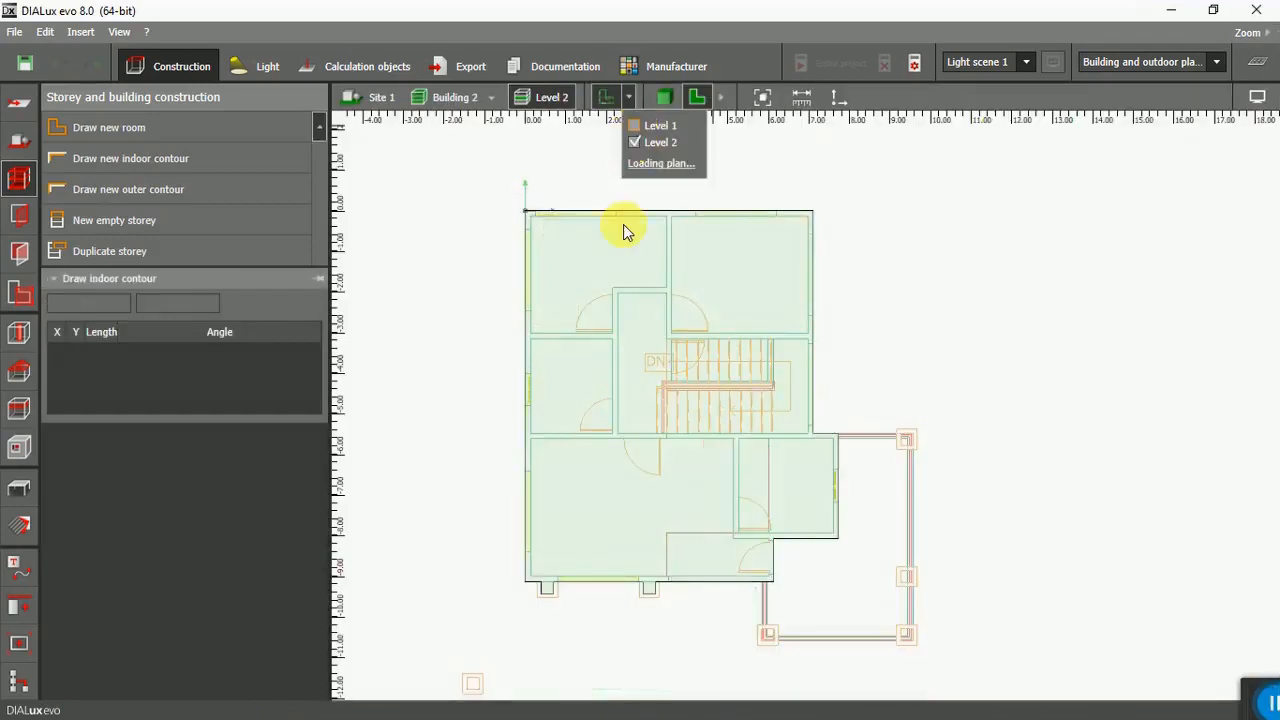
Start an indoor contour on Level 2 in the corner room above the stairs and trace about 3.35 m along its outer wall.
{"action": "left_click", "coordinate": [434, 390]}
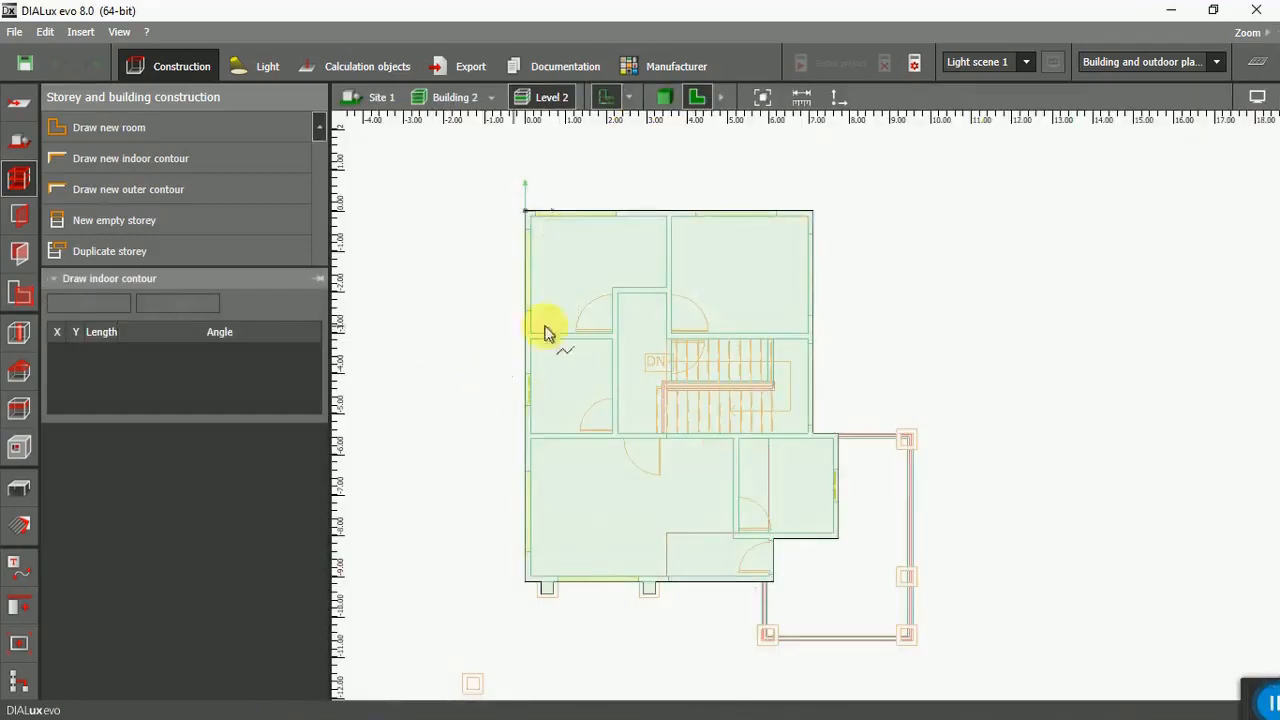
{"action": "scroll", "coordinate": [580, 327], "scroll_direction": "up", "scroll_amount": 1}
{"action": "scroll", "coordinate": [714, 226], "scroll_direction": "up", "scroll_amount": 3}
{"action": "scroll", "coordinate": [675, 212], "scroll_direction": "up", "scroll_amount": 2}
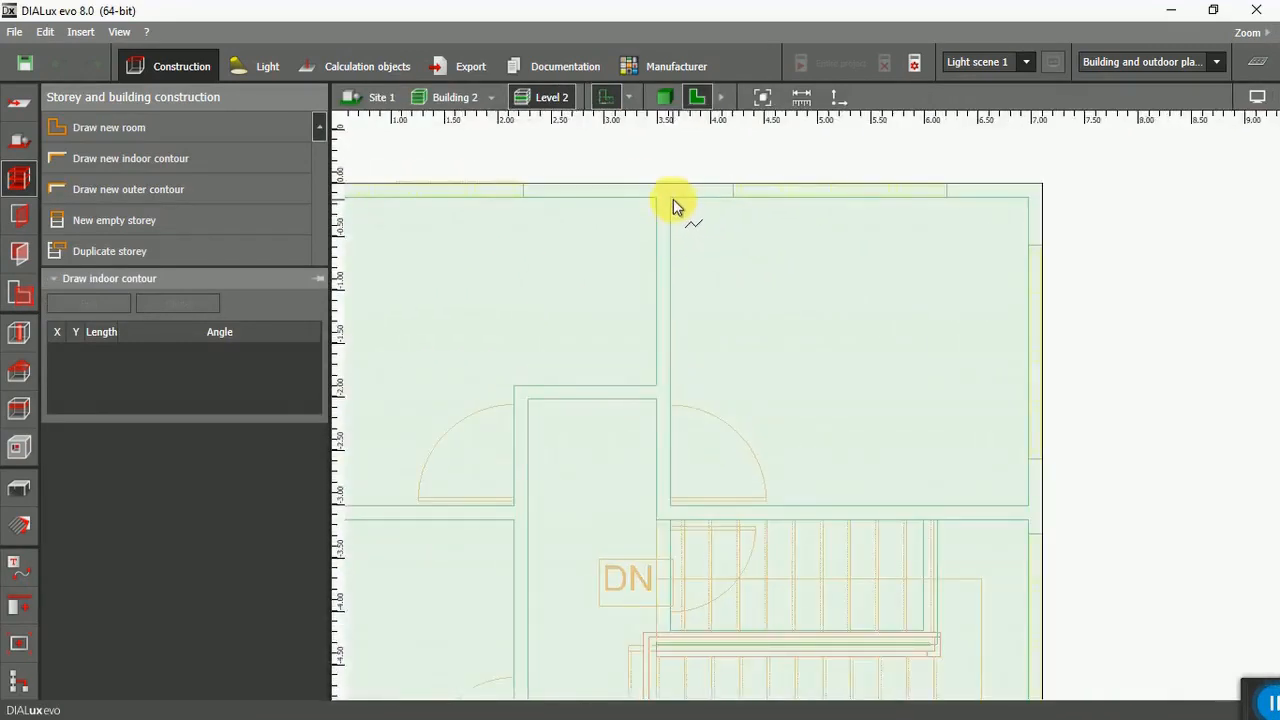
{"action": "left_click", "coordinate": [670, 204]}
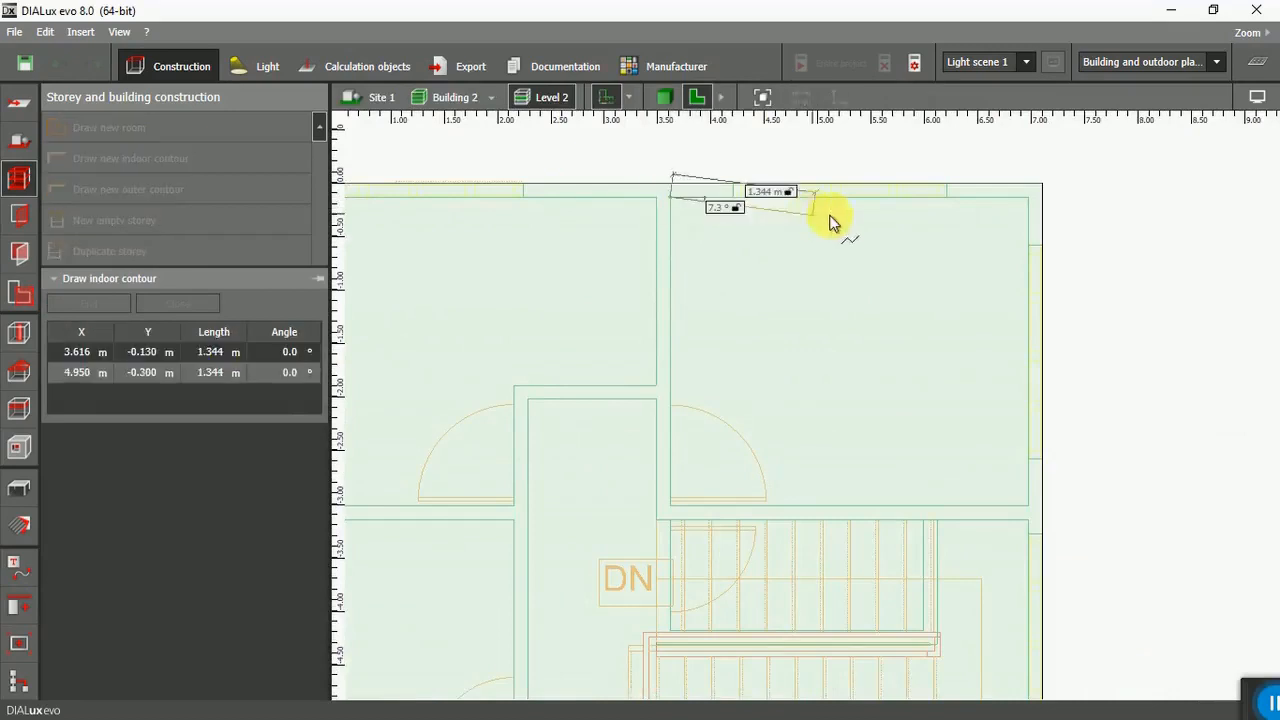
{"action": "left_click", "coordinate": [1028, 198]}
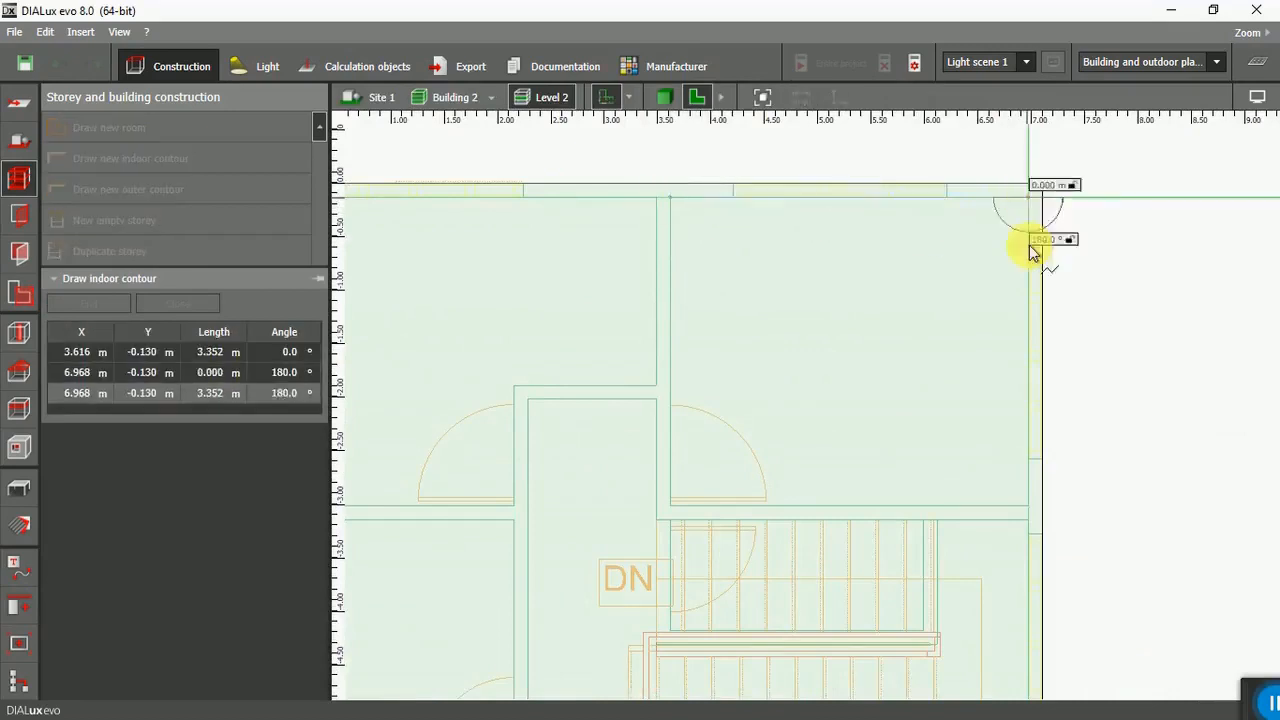
Trace about 2.89 m along the room's side window wall and 3.35 m along the stair wall, and close the polygon.
{"action": "left_click", "coordinate": [1025, 504]}
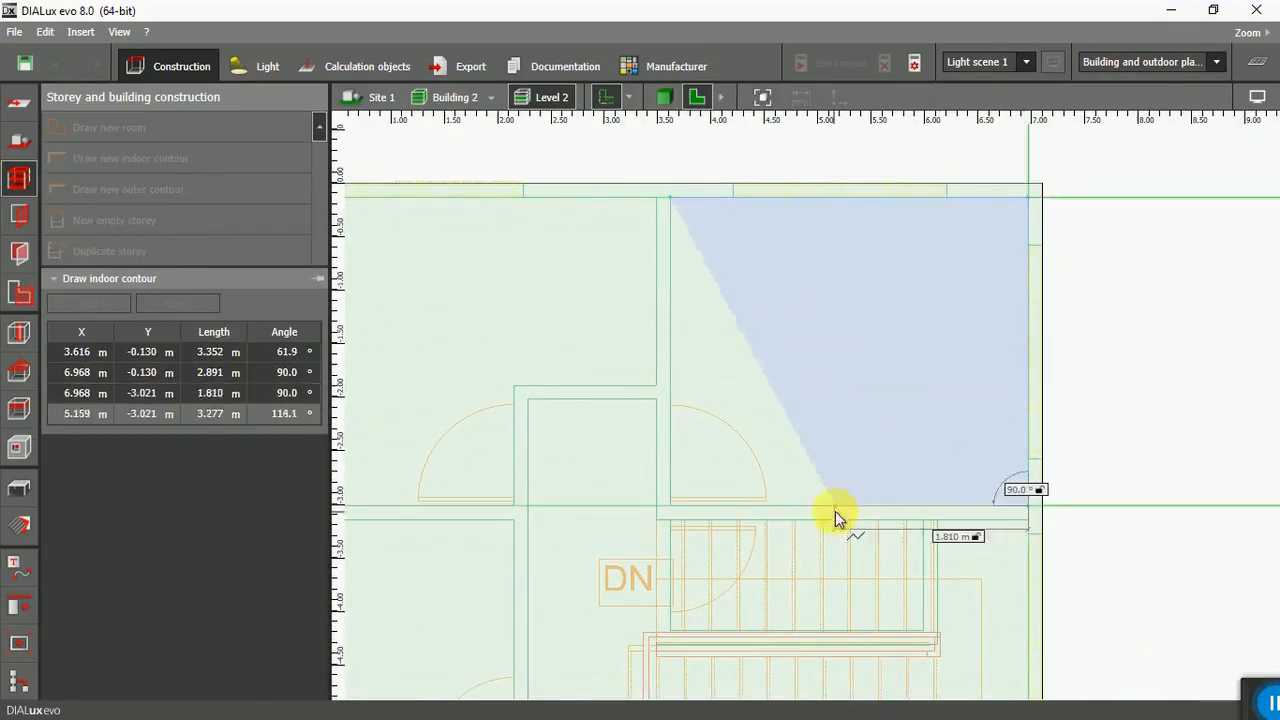
{"action": "left_click", "coordinate": [671, 505]}
{"action": "right_click", "coordinate": [830, 378]}
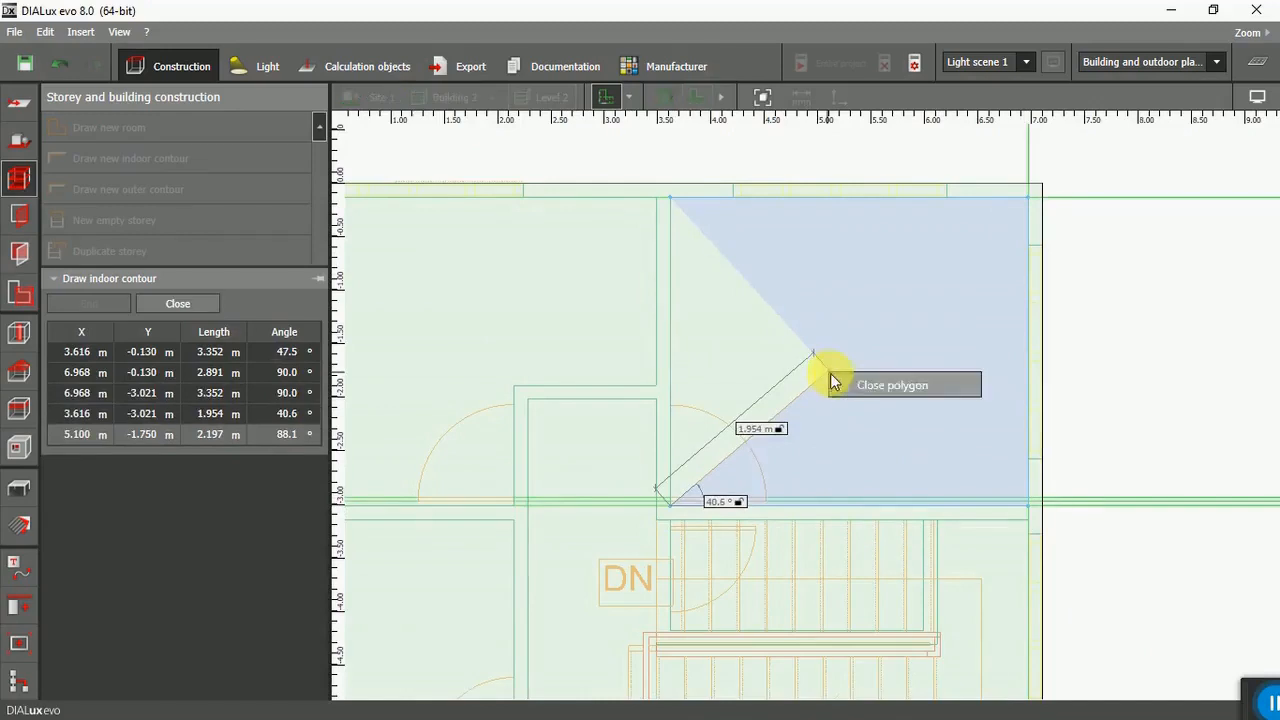
{"action": "left_click", "coordinate": [845, 386]}
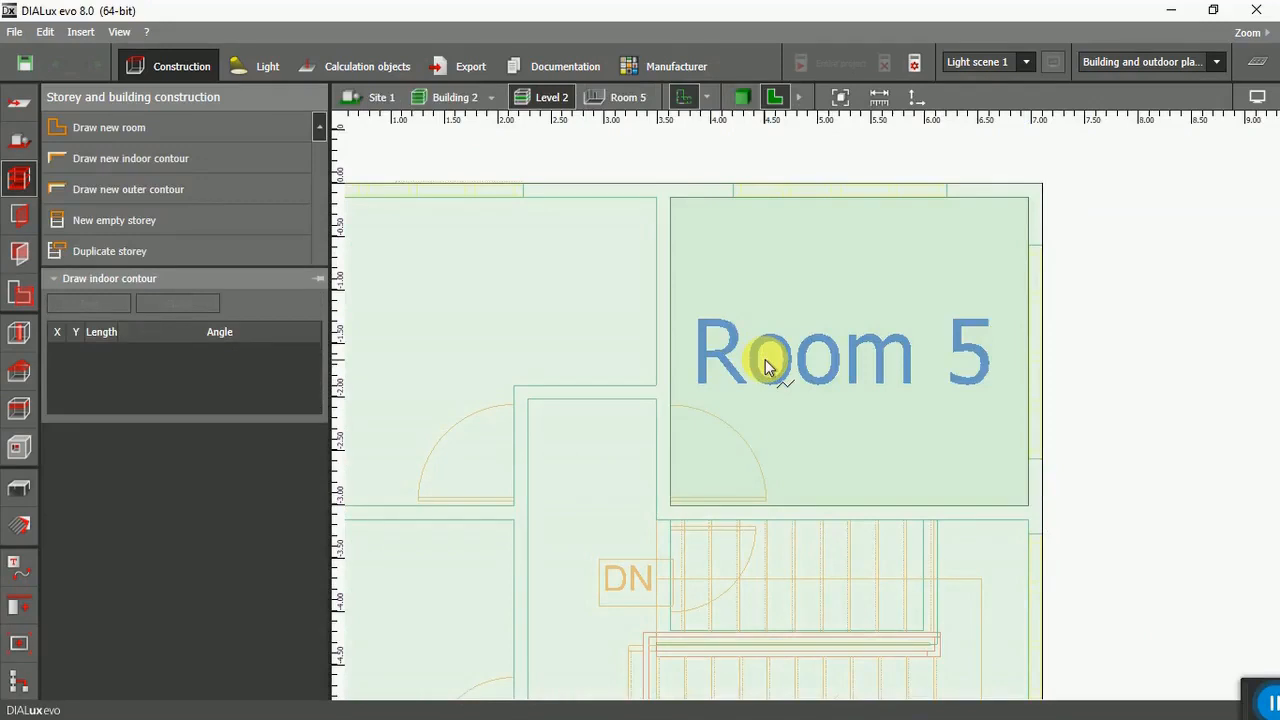
Start the contour of the corner room beside Room 5 and trace about 3.36 m, 1.76 m and 1.33 m to the inner notch corner.
{"action": "scroll", "coordinate": [765, 366], "scroll_direction": "down", "scroll_amount": 3}
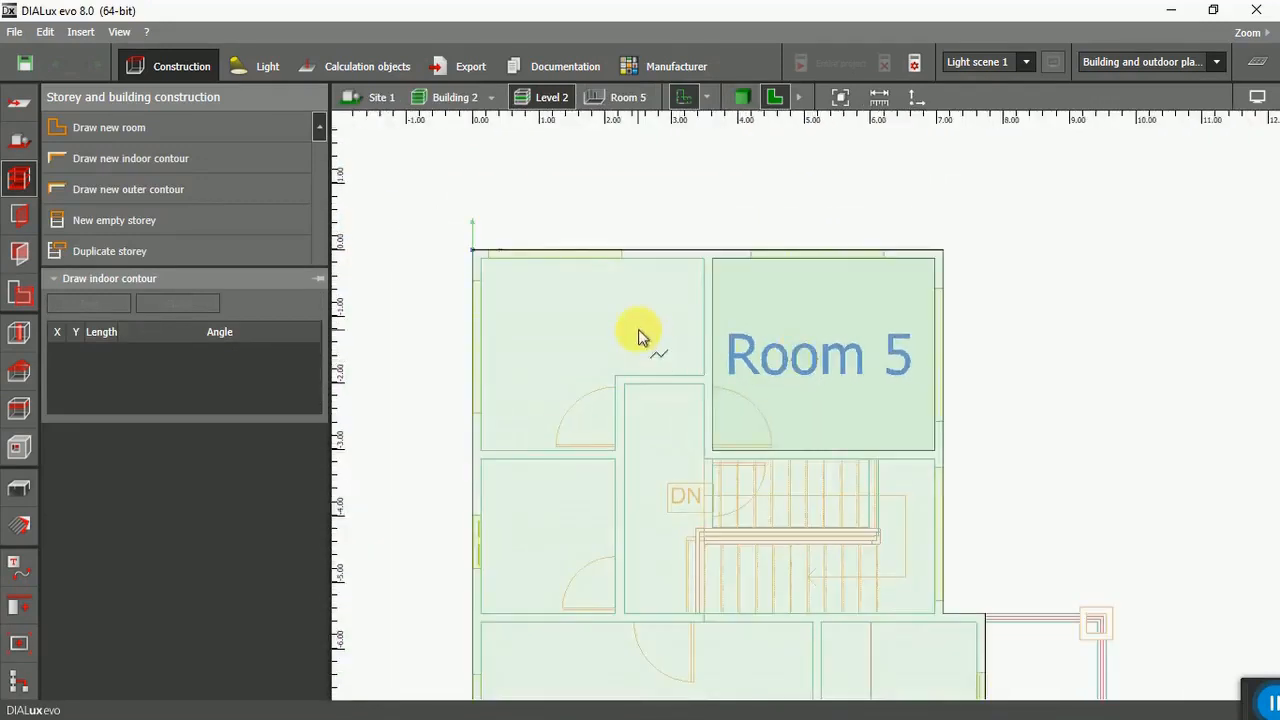
{"action": "scroll", "coordinate": [488, 277], "scroll_direction": "up", "scroll_amount": 5}
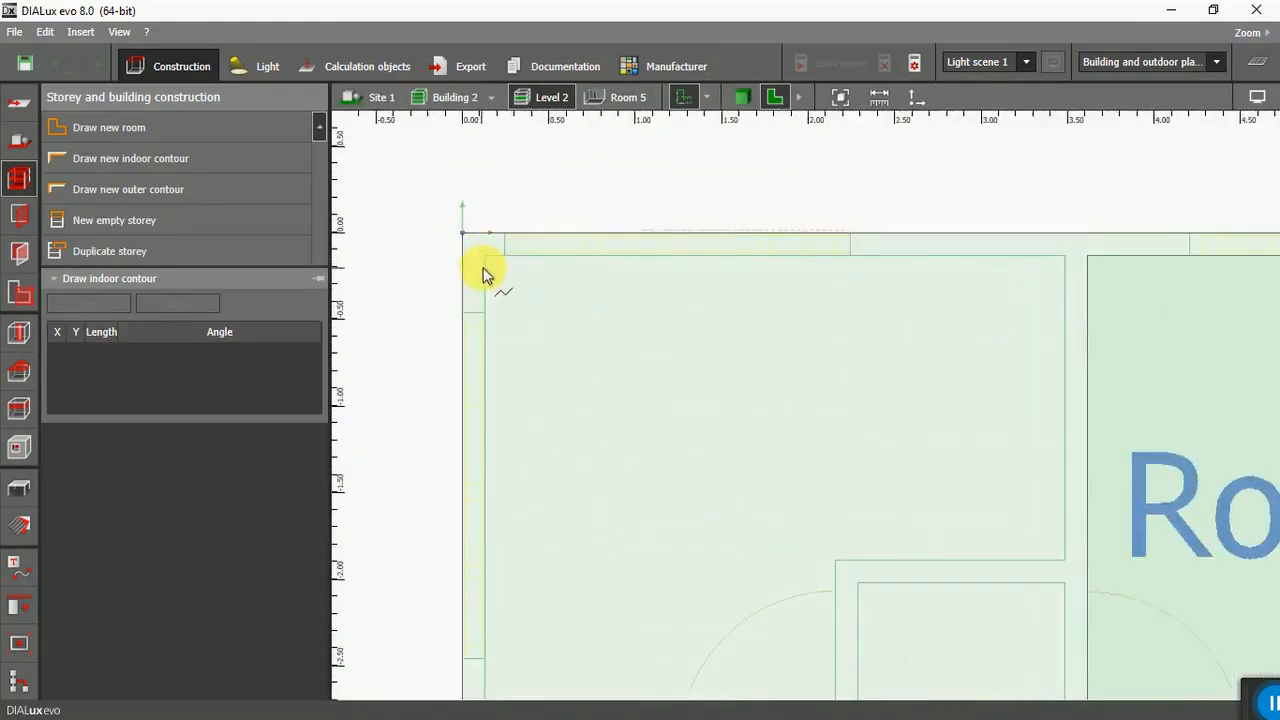
{"action": "left_click", "coordinate": [485, 256]}
{"action": "left_click", "coordinate": [1063, 257]}
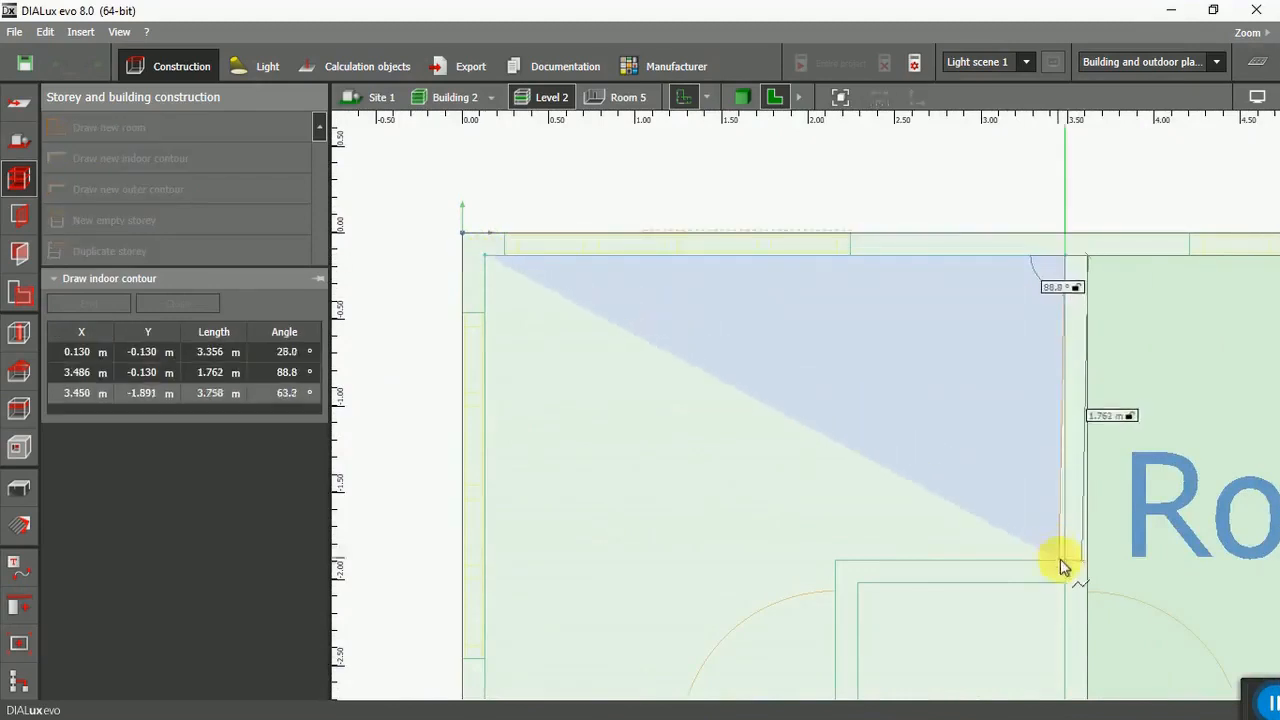
{"action": "left_click", "coordinate": [1063, 557]}
{"action": "left_click", "coordinate": [834, 558]}
Trace the corner room's door-side wall and the wall back to the outer wall, and close the polygon.
{"action": "scroll", "coordinate": [845, 600], "scroll_direction": "down", "scroll_amount": 4}
{"action": "scroll", "coordinate": [840, 610], "scroll_direction": "up", "scroll_amount": 4}
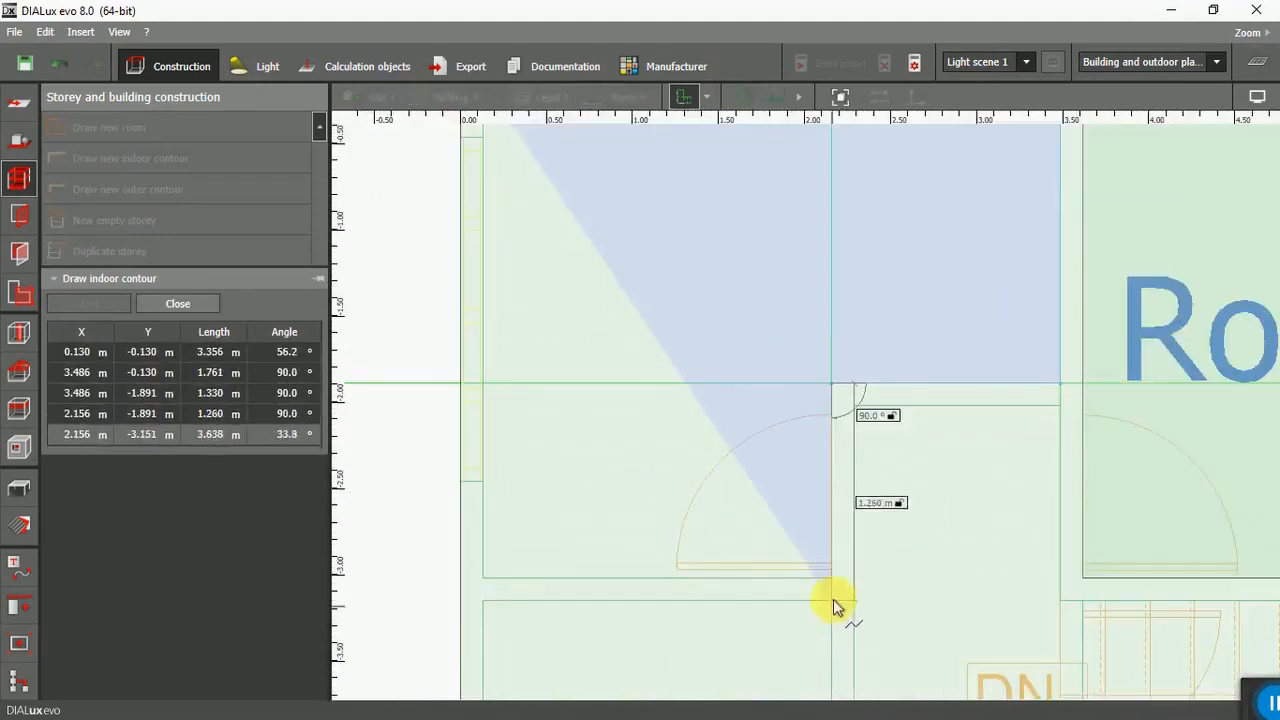
{"action": "left_click", "coordinate": [836, 606]}
{"action": "left_click", "coordinate": [485, 578]}
{"action": "right_click", "coordinate": [584, 458]}
{"action": "left_click", "coordinate": [606, 470]}
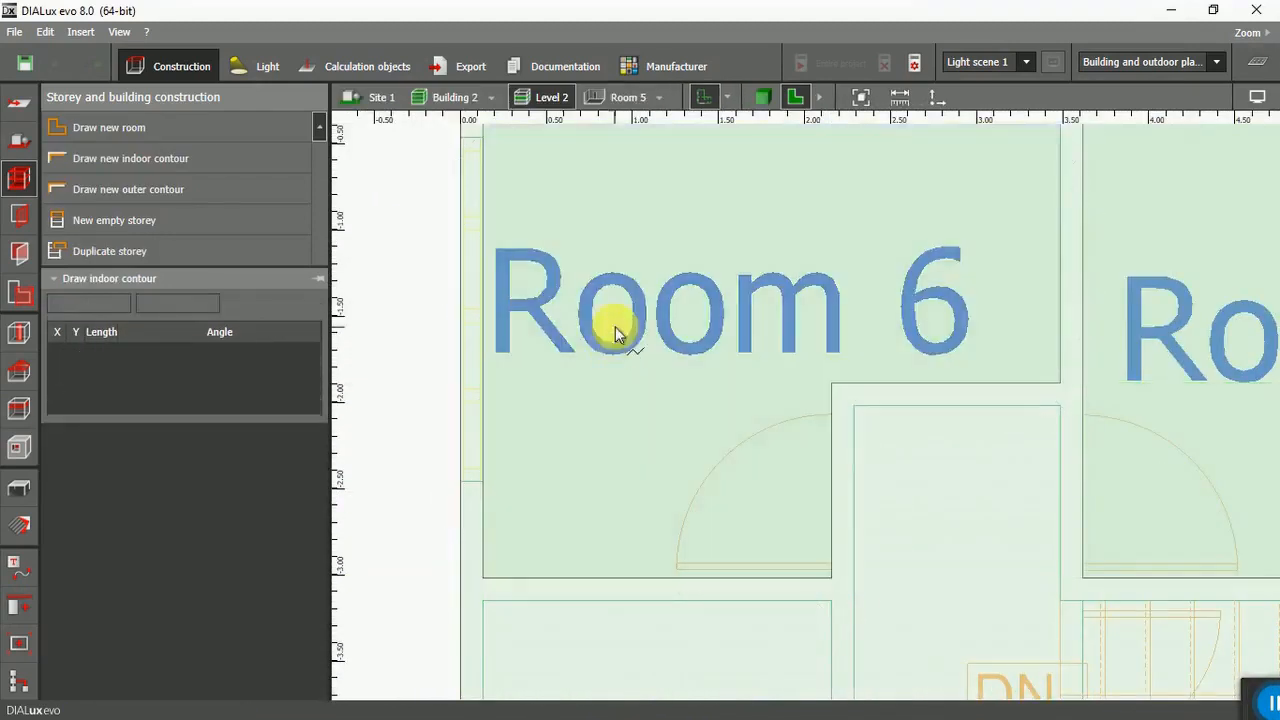
Start the contour of the small room below Room 6 and trace about 2.03 m along their shared wall.
{"action": "scroll", "coordinate": [616, 292], "scroll_direction": "down", "scroll_amount": 6}
{"action": "scroll", "coordinate": [554, 368], "scroll_direction": "up", "scroll_amount": 8}
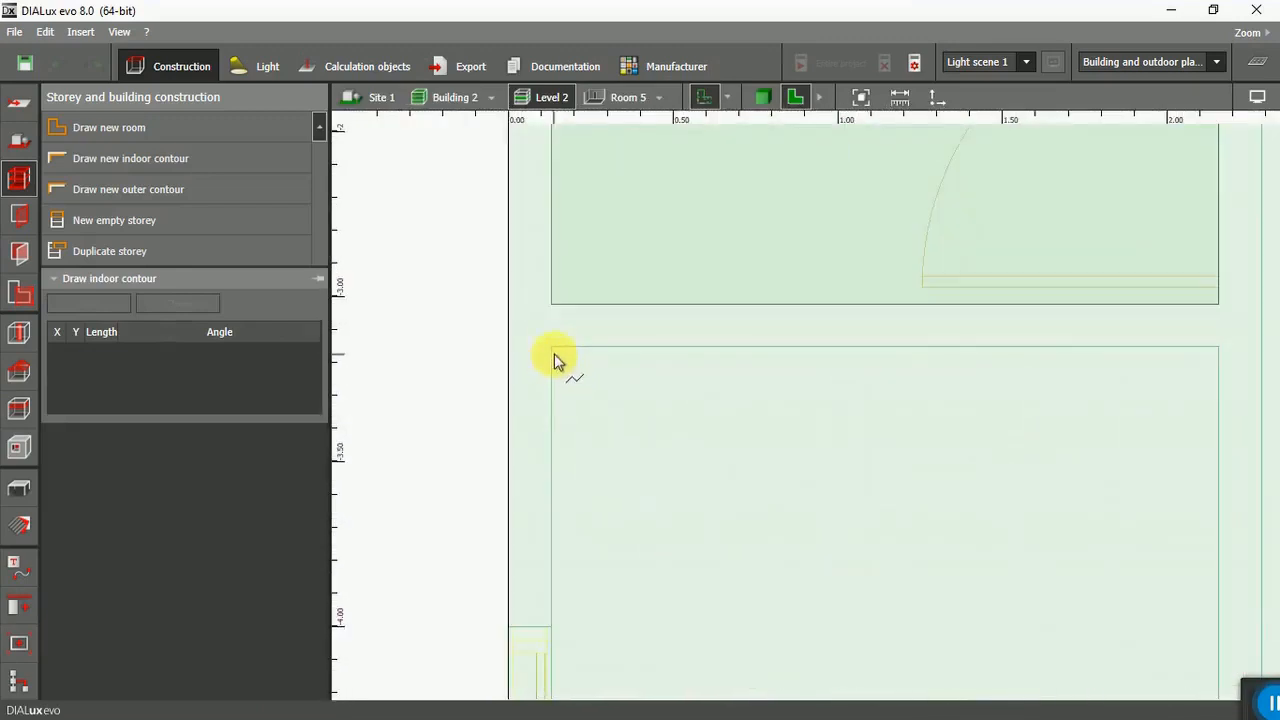
{"action": "left_click", "coordinate": [547, 344]}
{"action": "scroll", "coordinate": [590, 419], "scroll_direction": "down", "scroll_amount": 5}
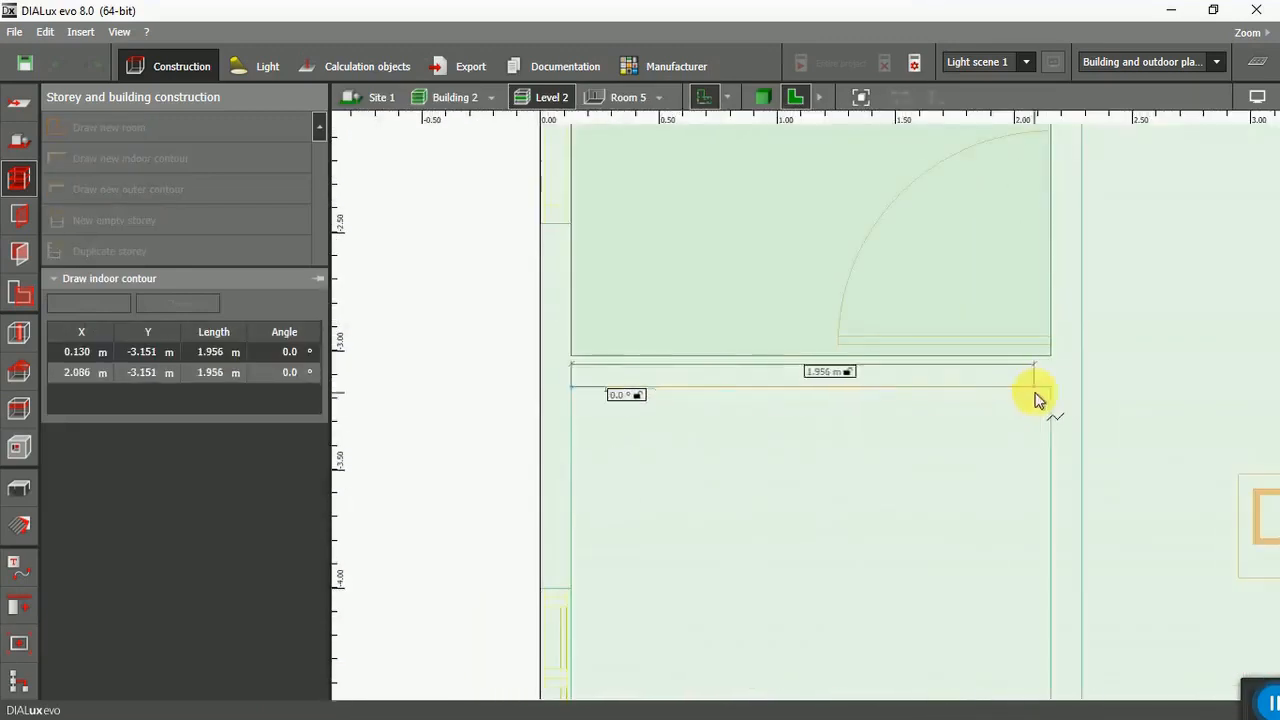
{"action": "left_click", "coordinate": [1047, 385]}
Trace about 2.33 m along the small room's corridor wall and 2.03 m back to the outer wall, and close the polygon.
{"action": "scroll", "coordinate": [1038, 378], "scroll_direction": "down", "scroll_amount": 6}
{"action": "scroll", "coordinate": [982, 570], "scroll_direction": "up", "scroll_amount": 2}
{"action": "scroll", "coordinate": [979, 569], "scroll_direction": "up", "scroll_amount": 3}
{"action": "left_click", "coordinate": [985, 525]}
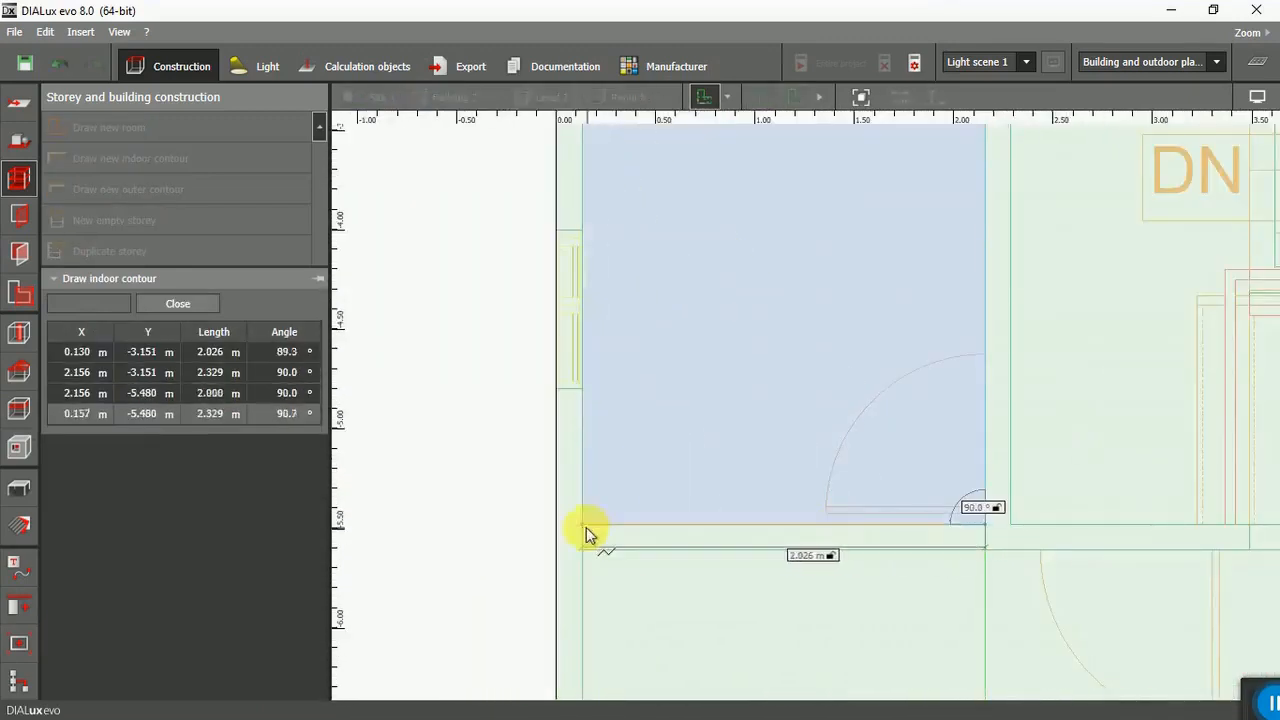
{"action": "left_click", "coordinate": [591, 531]}
{"action": "right_click", "coordinate": [714, 423]}
{"action": "left_click", "coordinate": [728, 423]}
{"action": "scroll", "coordinate": [638, 400], "scroll_direction": "down", "scroll_amount": 6}
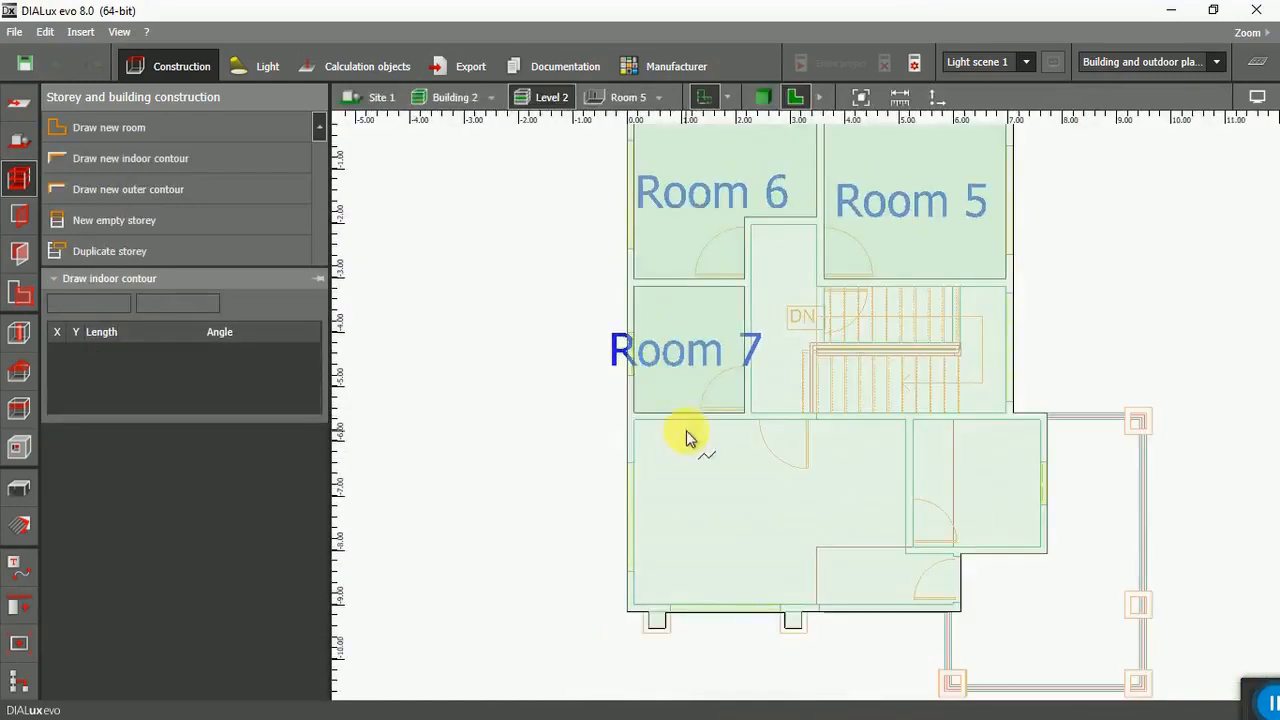
Start the contour of the large room below Room 7 at its inner corner and trace about 5.00 m along the upper wall.
{"action": "scroll", "coordinate": [668, 570], "scroll_direction": "up", "scroll_amount": 6}
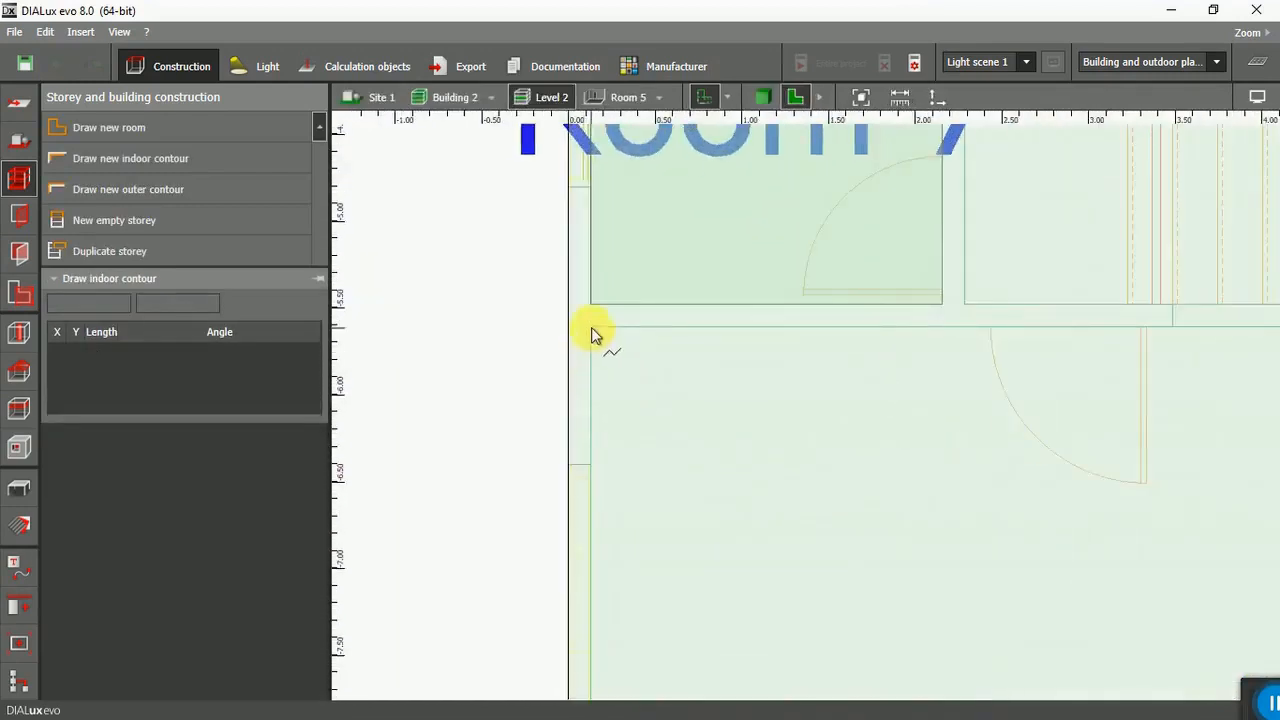
{"action": "left_click", "coordinate": [592, 326]}
{"action": "scroll", "coordinate": [592, 326], "scroll_direction": "down", "scroll_amount": 4}
{"action": "scroll", "coordinate": [928, 411], "scroll_direction": "up", "scroll_amount": 1}
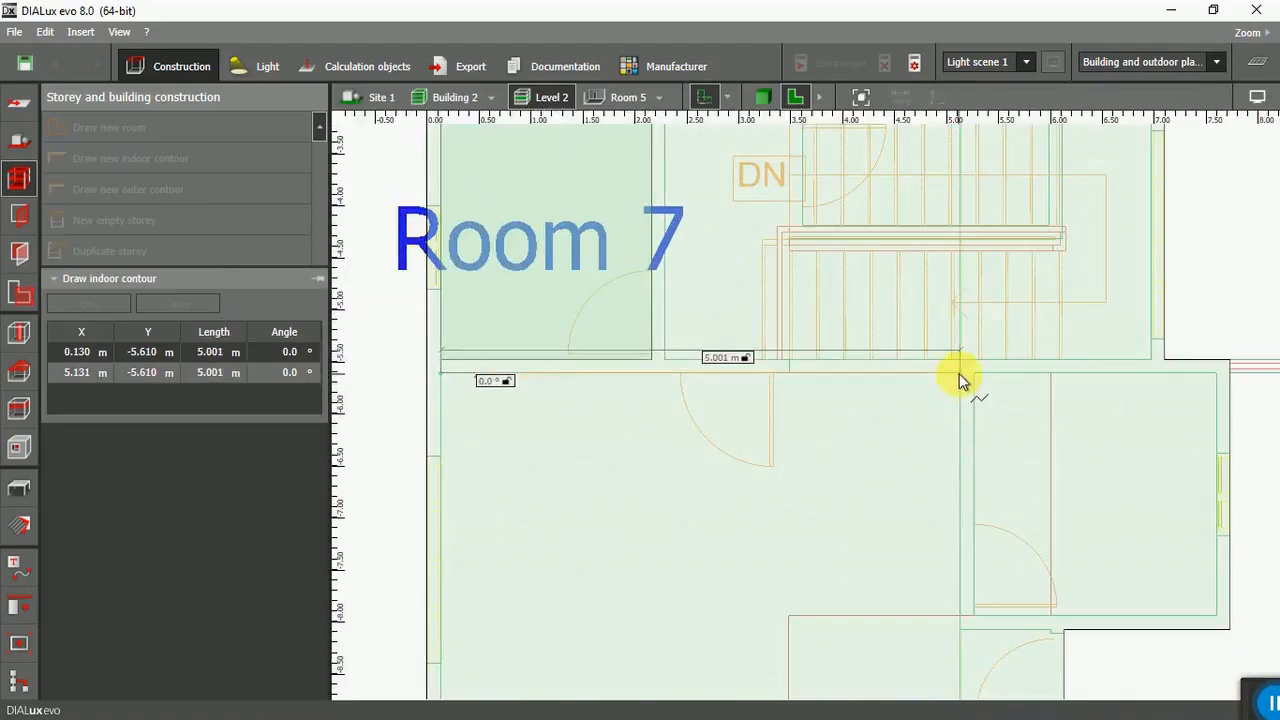
{"action": "left_click", "coordinate": [959, 374]}
Trace about 2.47 m along the large room's partition wall and 0.87 m across to the inner corner by the outer door.
{"action": "scroll", "coordinate": [959, 374], "scroll_direction": "down", "scroll_amount": 1}
{"action": "scroll", "coordinate": [905, 425], "scroll_direction": "up", "scroll_amount": 4}
{"action": "left_click", "coordinate": [966, 494]}
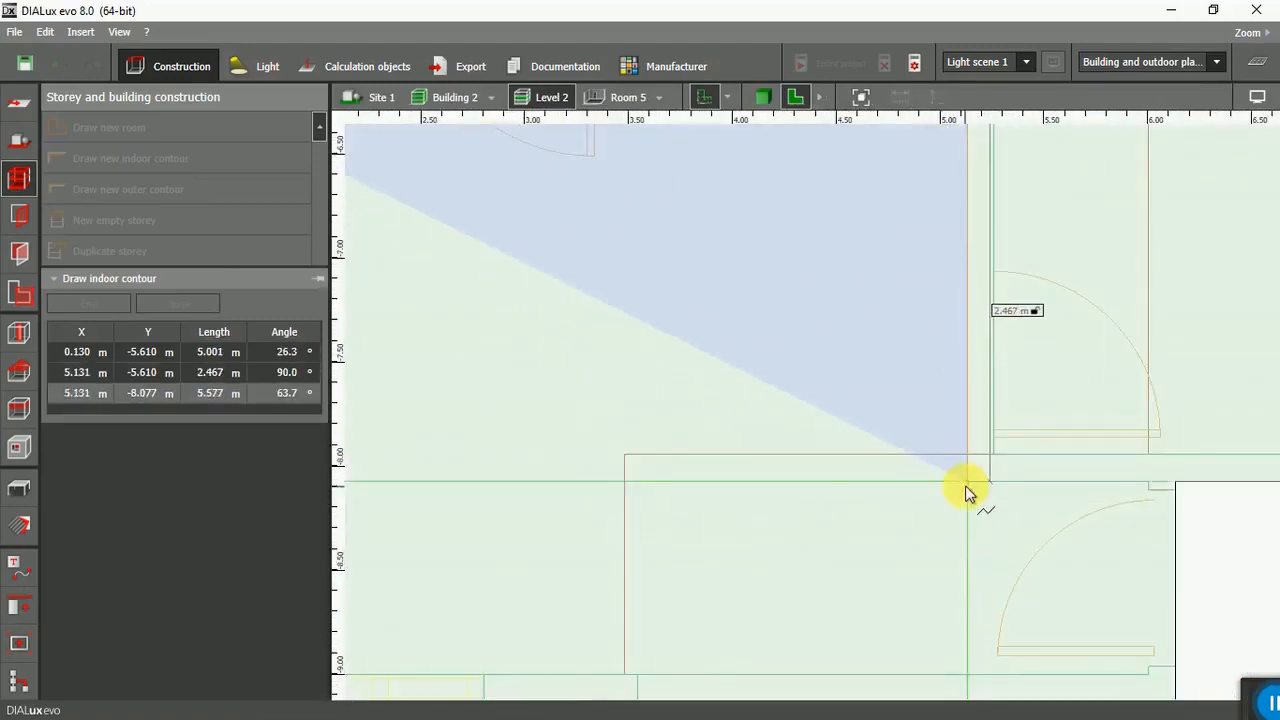
{"action": "scroll", "coordinate": [1097, 504], "scroll_direction": "up", "scroll_amount": 5}
{"action": "left_click", "coordinate": [1071, 464]}
Trace about 0.93 m along the outer door wall and 5.87 m along the large room's window wall, and close the polygon.
{"action": "scroll", "coordinate": [1070, 462], "scroll_direction": "down", "scroll_amount": 4}
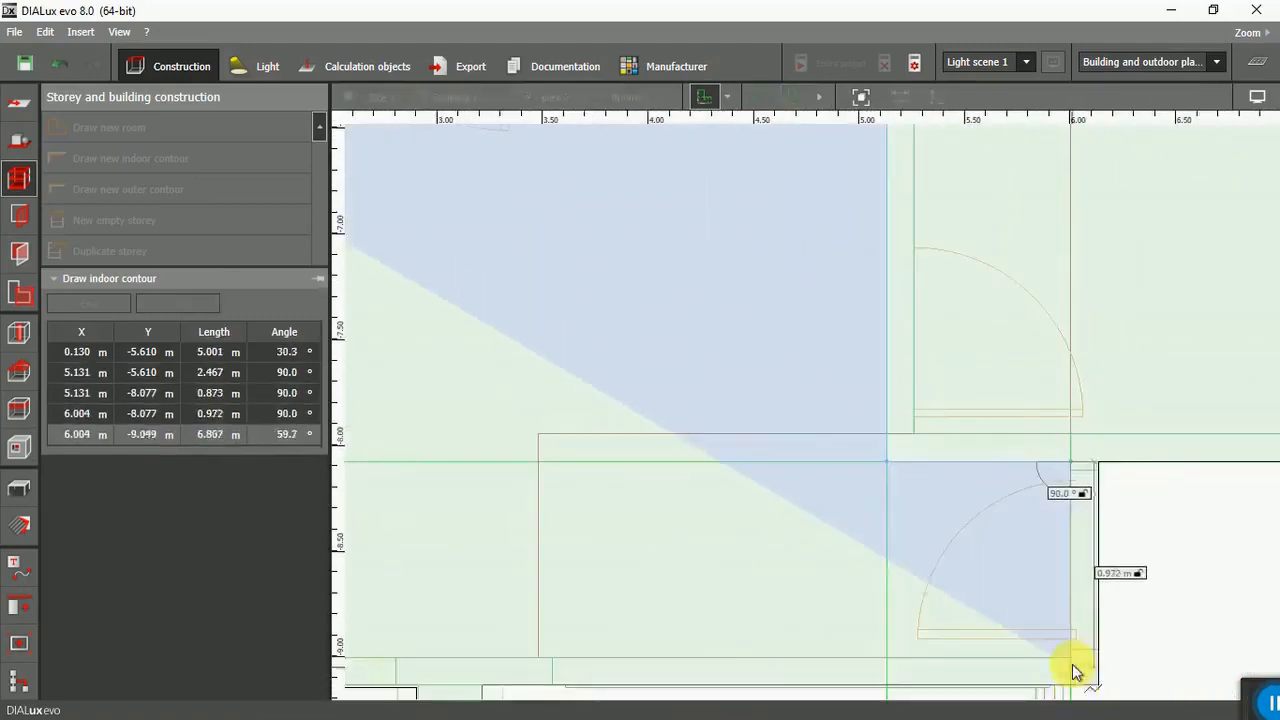
{"action": "left_click", "coordinate": [1068, 658]}
{"action": "scroll", "coordinate": [1068, 658], "scroll_direction": "down", "scroll_amount": 2}
{"action": "scroll", "coordinate": [1068, 660], "scroll_direction": "down", "scroll_amount": 3}
{"action": "left_click", "coordinate": [545, 650]}
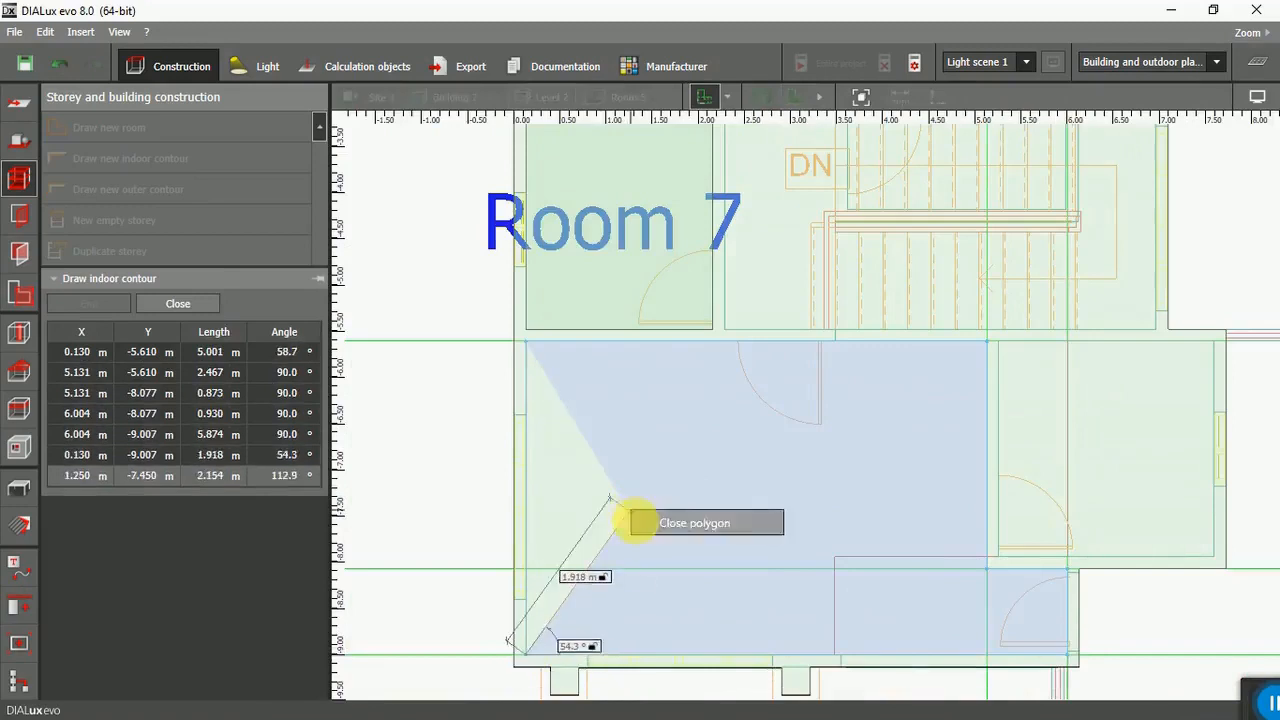
{"action": "left_click", "coordinate": [620, 518]}
Start the contour of the small room beside Room 8 at its inner corner and trace about 2.34 m along the wall below the stairs.
{"action": "scroll", "coordinate": [620, 518], "scroll_direction": "down", "scroll_amount": 3}
{"action": "scroll", "coordinate": [966, 480], "scroll_direction": "up", "scroll_amount": 5}
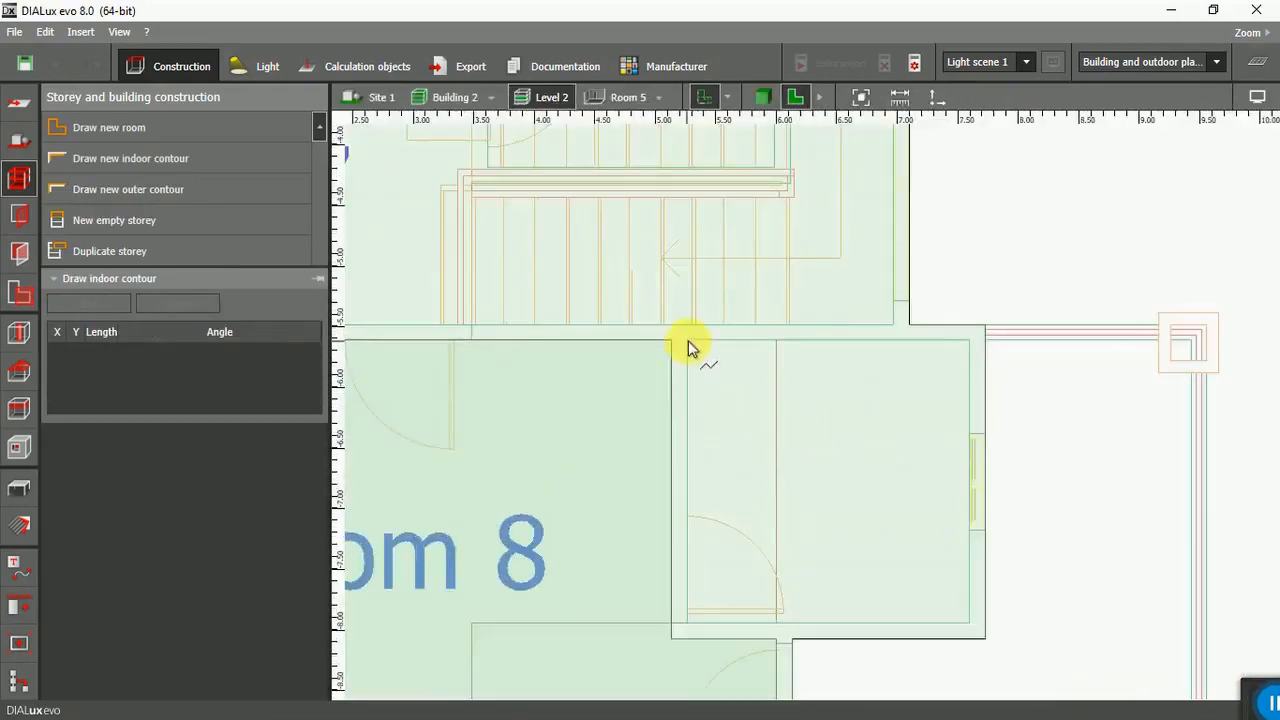
{"action": "scroll", "coordinate": [688, 347], "scroll_direction": "up", "scroll_amount": 3}
{"action": "left_click", "coordinate": [686, 345]}
{"action": "scroll", "coordinate": [686, 345], "scroll_direction": "down", "scroll_amount": 3}
{"action": "left_click", "coordinate": [1060, 372]}
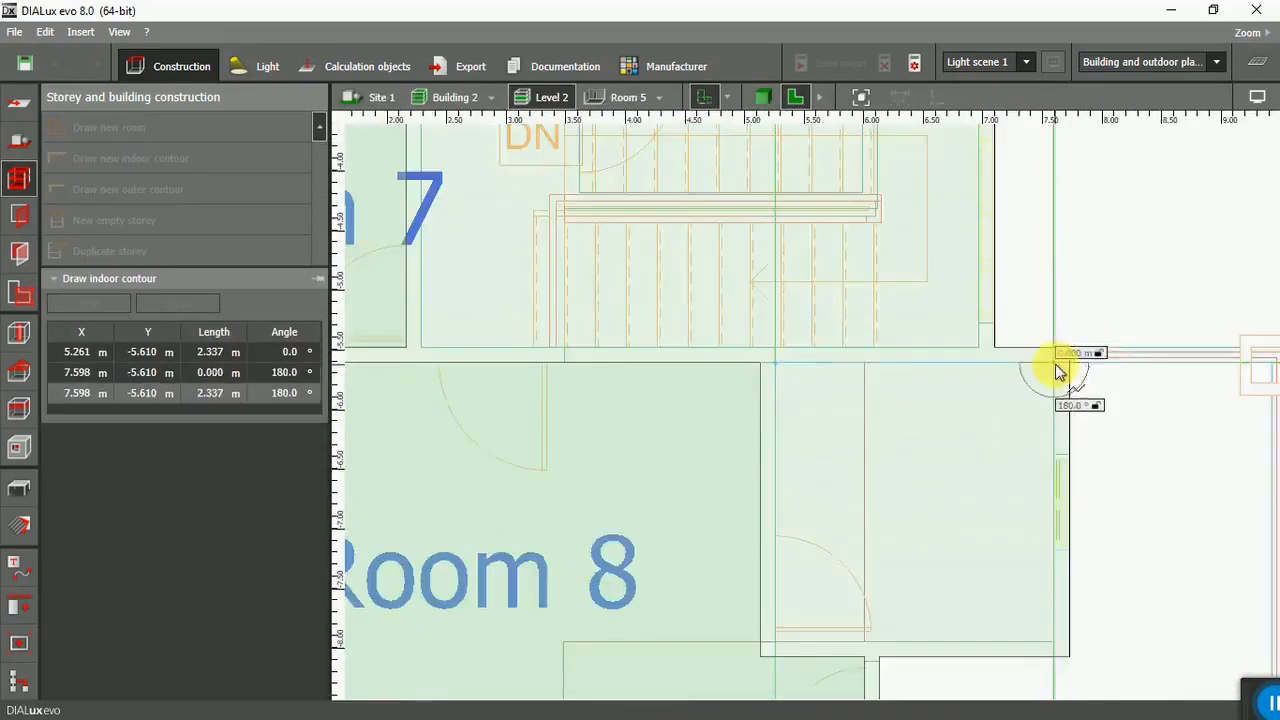
Trace about 2.34 m along the small room's window wall and 2.34 m along its lower wall, and close the polygon.
{"action": "scroll", "coordinate": [1050, 640], "scroll_direction": "up", "scroll_amount": 3}
{"action": "left_click", "coordinate": [1045, 604]}
{"action": "left_click", "coordinate": [521, 604]}
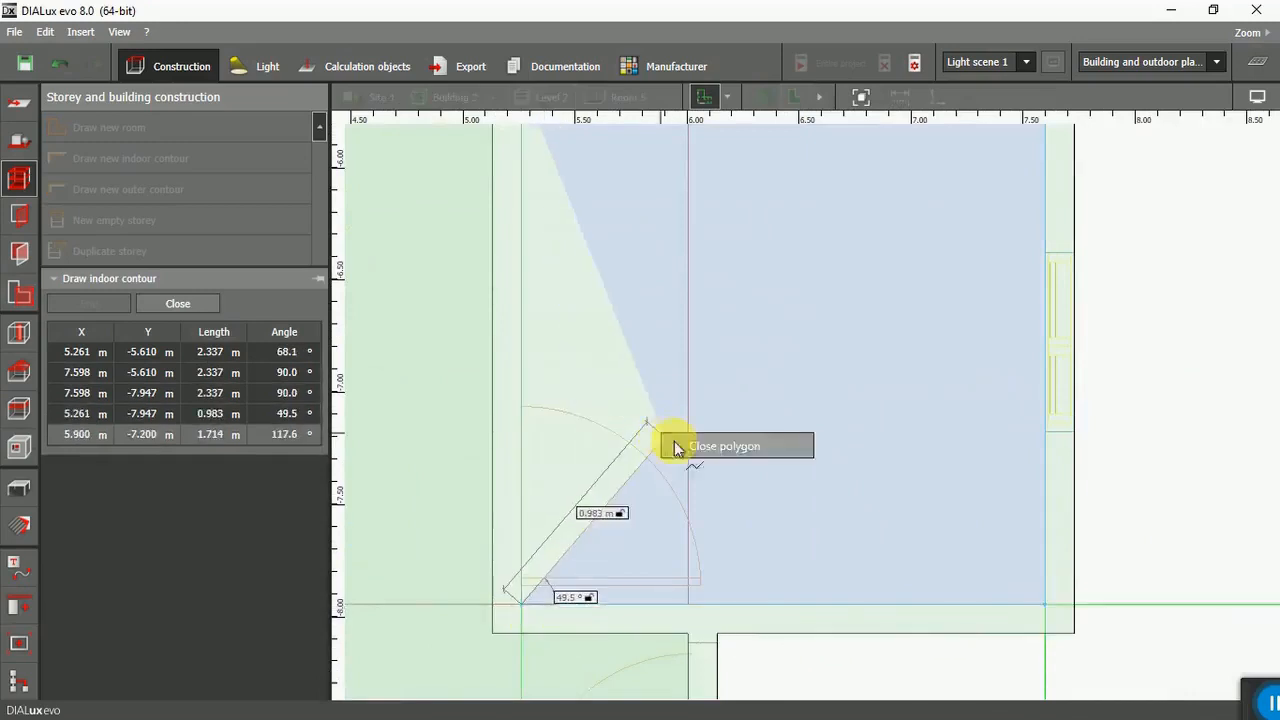
{"action": "left_click", "coordinate": [672, 442]}
Start the hallway contour at the inner corner beside Room 6 and trace about 1.20 m across and 1.13 m down to the stair wall.
{"action": "scroll", "coordinate": [930, 508], "scroll_direction": "down", "scroll_amount": 5}
{"action": "scroll", "coordinate": [707, 265], "scroll_direction": "up", "scroll_amount": 4}
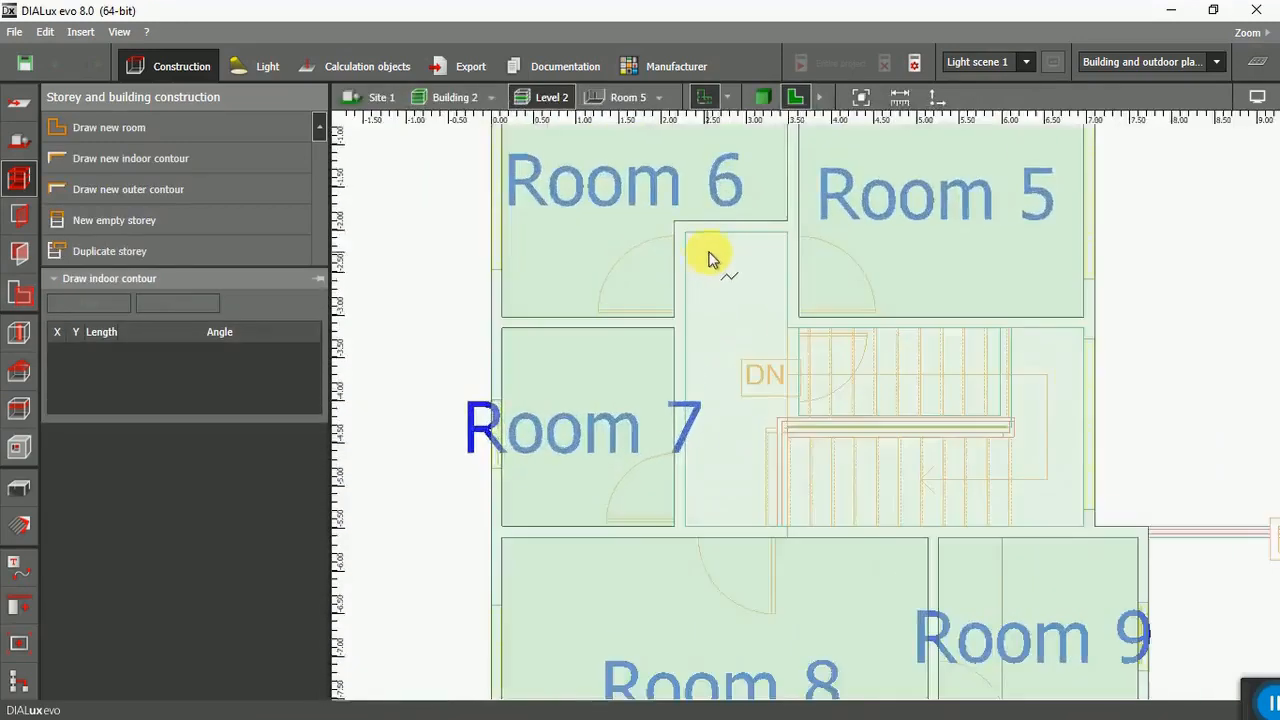
{"action": "scroll", "coordinate": [700, 266], "scroll_direction": "up", "scroll_amount": 3}
{"action": "scroll", "coordinate": [661, 215], "scroll_direction": "up", "scroll_amount": 3}
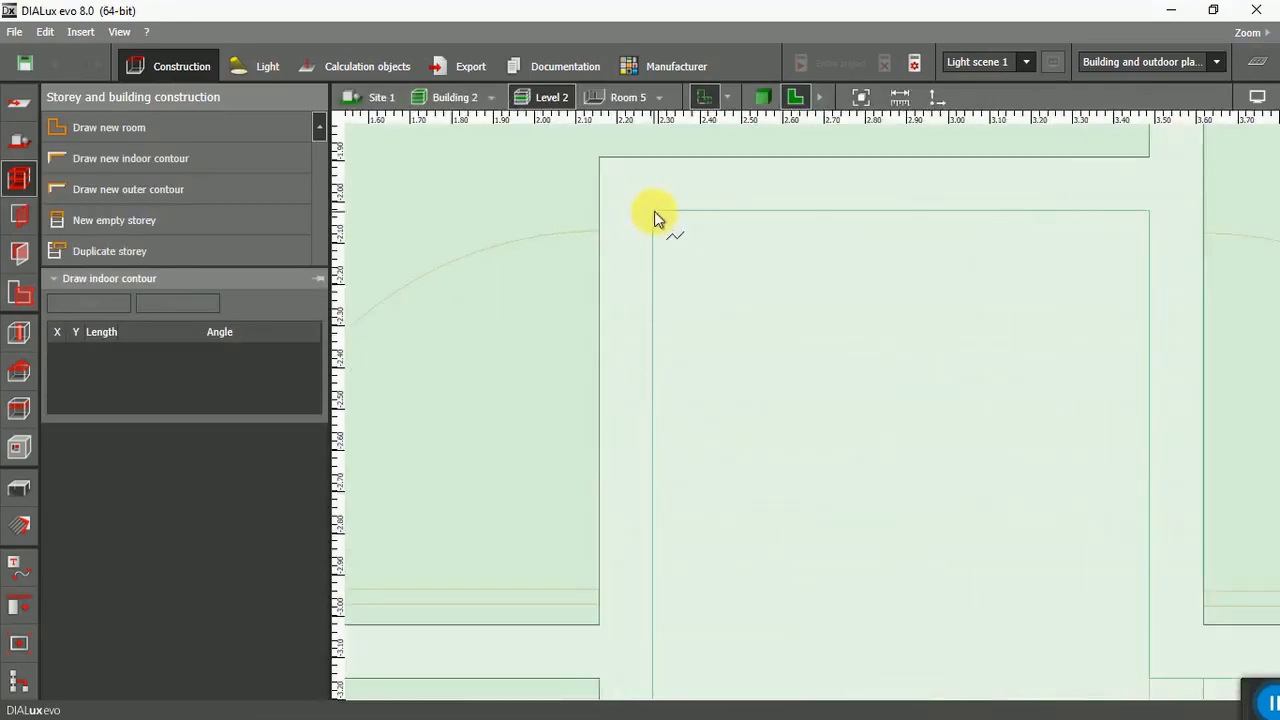
{"action": "left_click", "coordinate": [652, 212]}
{"action": "left_click", "coordinate": [1149, 214]}
{"action": "scroll", "coordinate": [940, 330], "scroll_direction": "down", "scroll_amount": 3}
{"action": "left_click", "coordinate": [1046, 480]}
{"action": "scroll", "coordinate": [1000, 460], "scroll_direction": "down", "scroll_amount": 2}
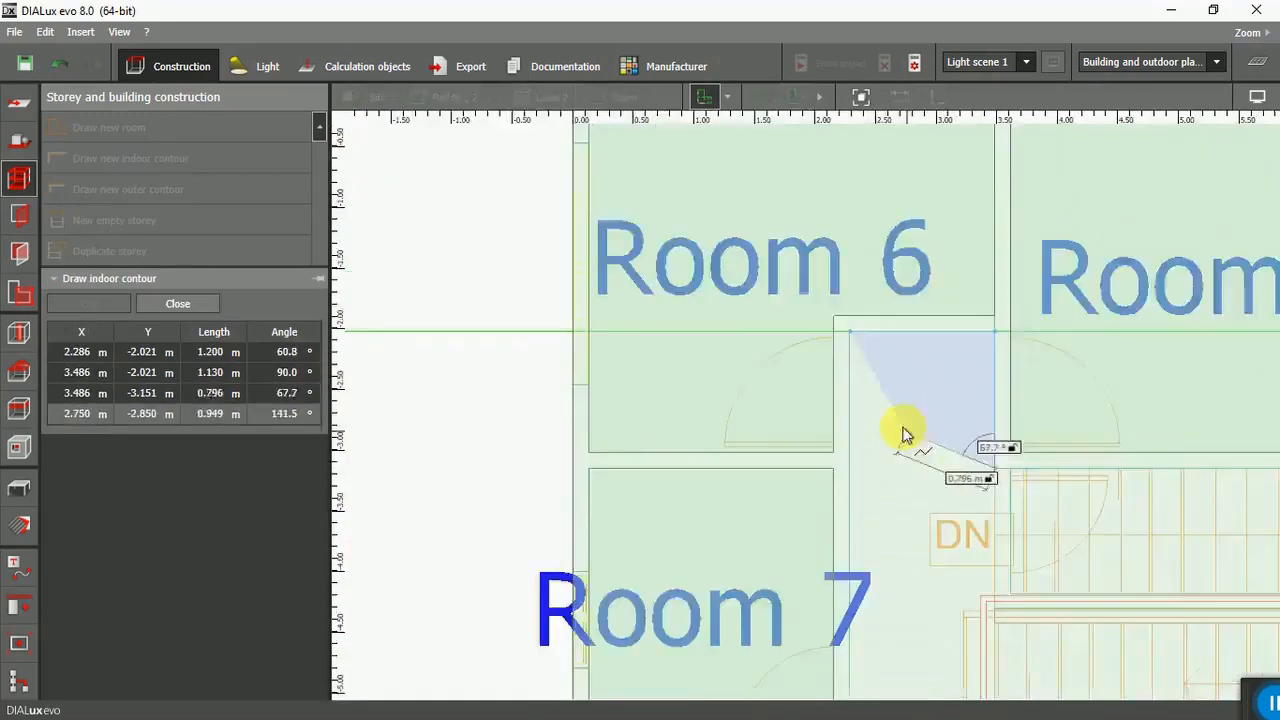
Trace about 3.48 m along the wall above the stairs and 2.33 m along the stairwell's window wall.
{"action": "scroll", "coordinate": [1100, 470], "scroll_direction": "down", "scroll_amount": 2}
{"action": "scroll", "coordinate": [1193, 450], "scroll_direction": "up", "scroll_amount": 3}
{"action": "left_click", "coordinate": [1191, 443]}
{"action": "scroll", "coordinate": [981, 623], "scroll_direction": "down", "scroll_amount": 3}
{"action": "scroll", "coordinate": [1046, 592], "scroll_direction": "up", "scroll_amount": 3}
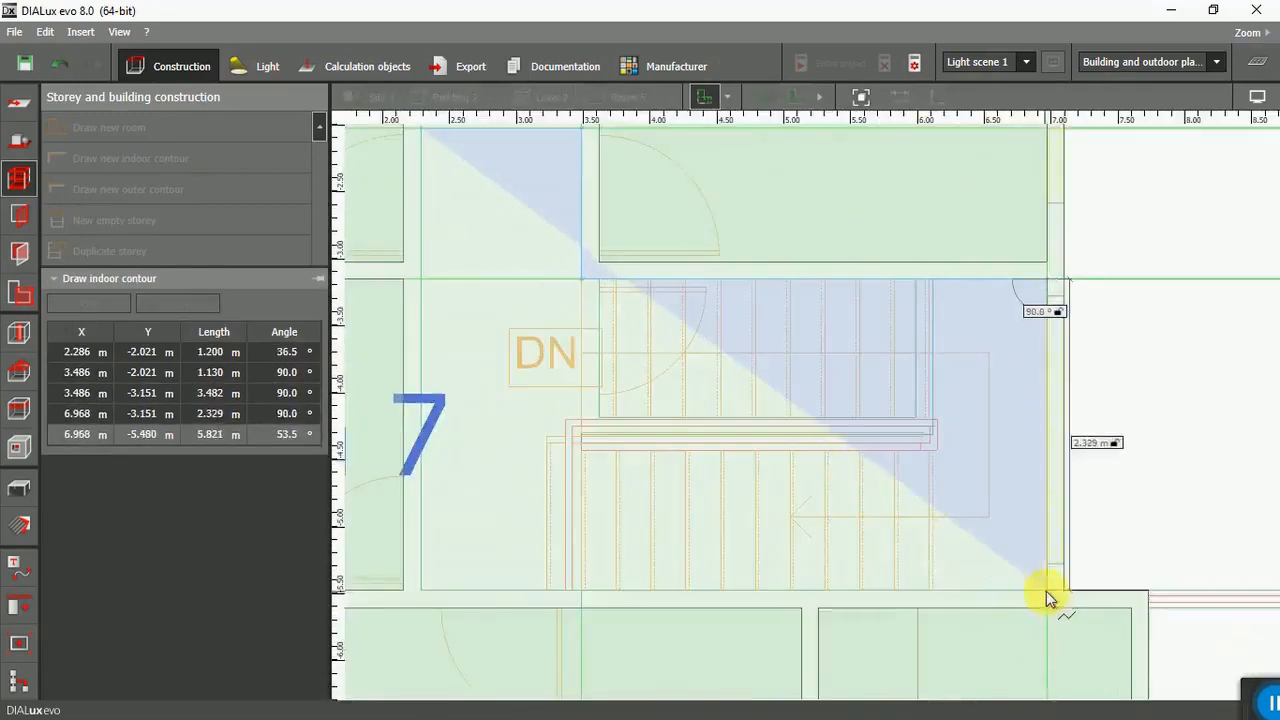
{"action": "left_click", "coordinate": [1046, 592]}
Trace about 4.68 m along the wall below the stairs to the inner corner by Room 7 and close the polygon, leaving the contour tool.
{"action": "scroll", "coordinate": [1046, 592], "scroll_direction": "down", "scroll_amount": 3}
{"action": "scroll", "coordinate": [1014, 600], "scroll_direction": "up", "scroll_amount": 3}
{"action": "scroll", "coordinate": [723, 606], "scroll_direction": "up", "scroll_amount": 2}
{"action": "left_click", "coordinate": [731, 577]}
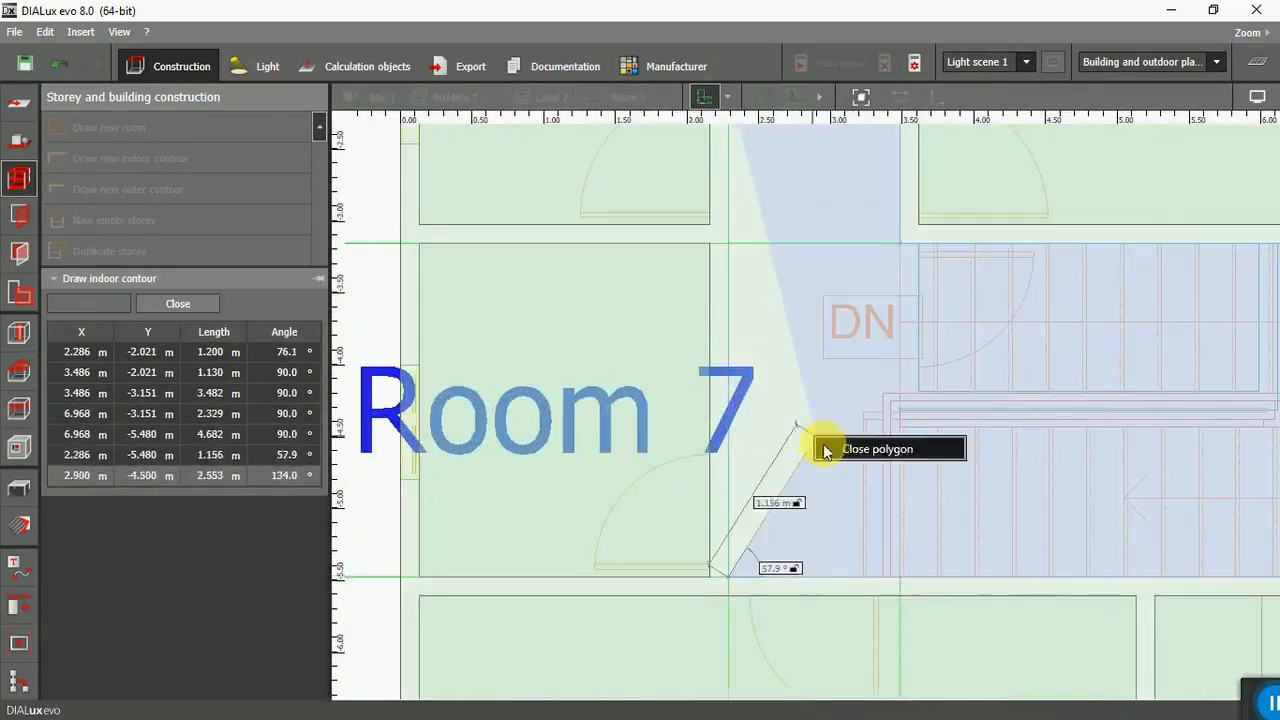
{"action": "right_click", "coordinate": [814, 443]}
{"action": "left_click", "coordinate": [846, 454]}
{"action": "scroll", "coordinate": [739, 348], "scroll_direction": "down", "scroll_amount": 5}
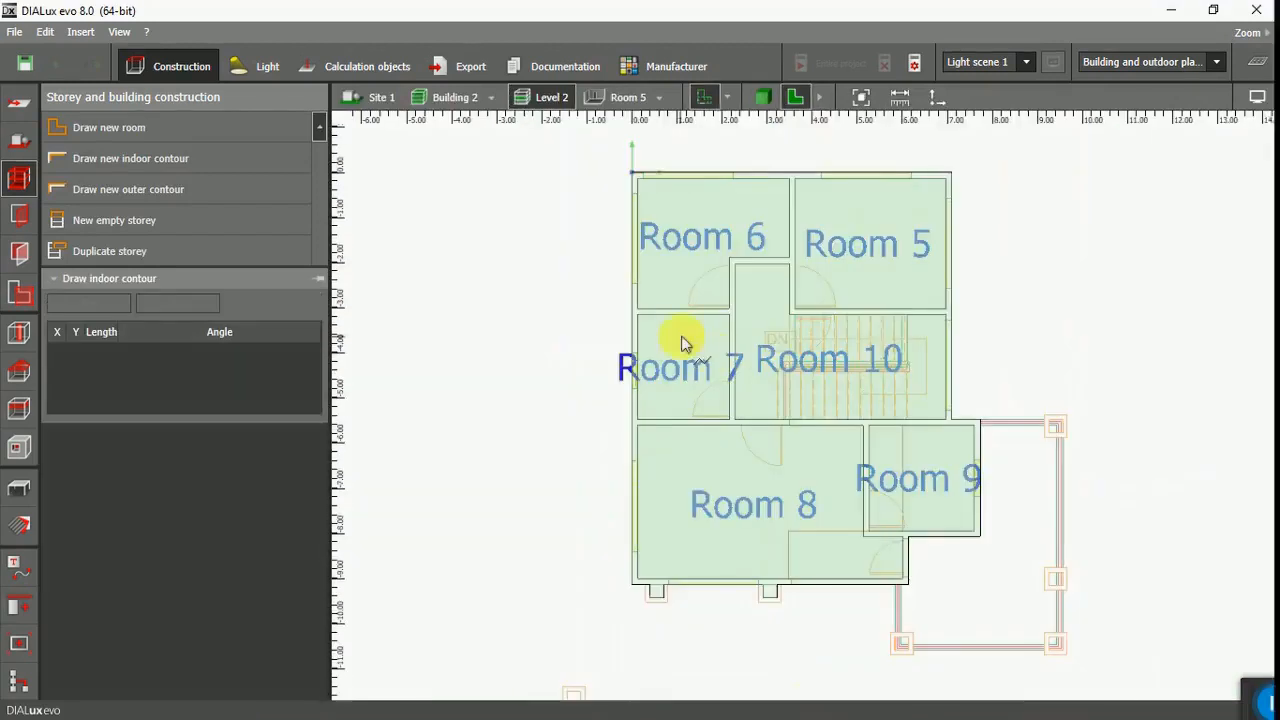
{"action": "left_click", "coordinate": [558, 377]}
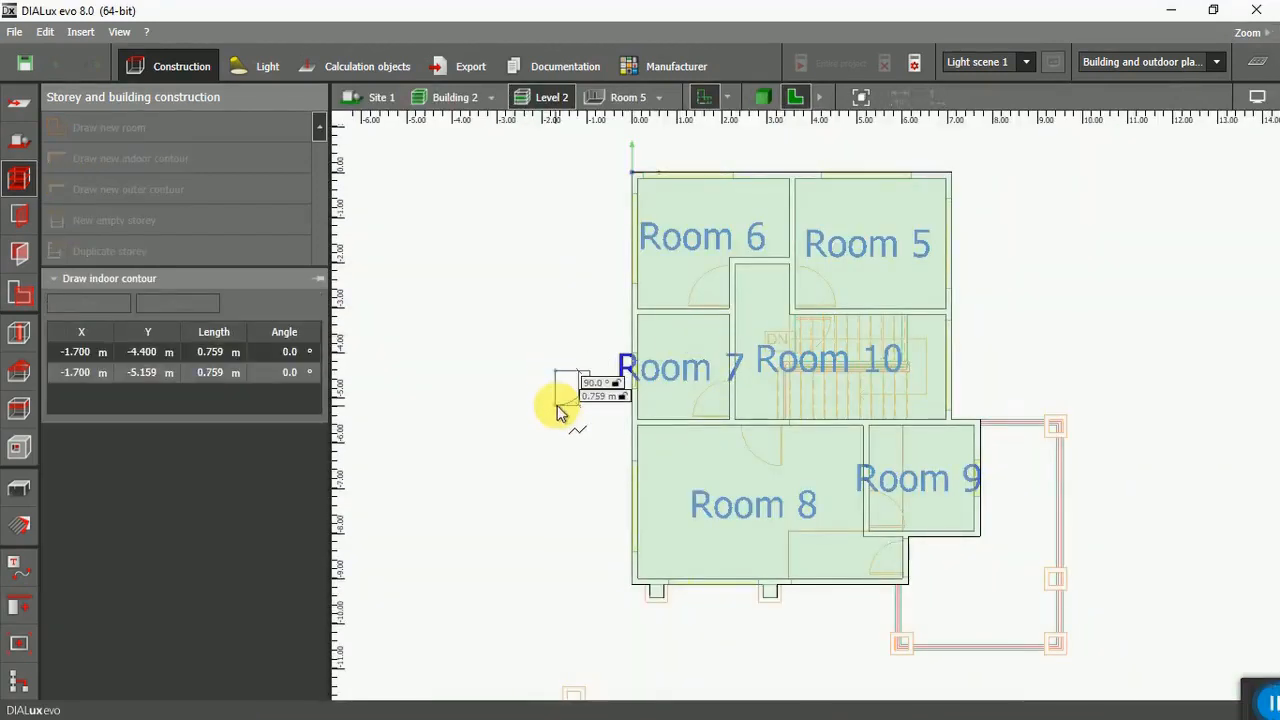
{"action": "key", "text": "Escape"}
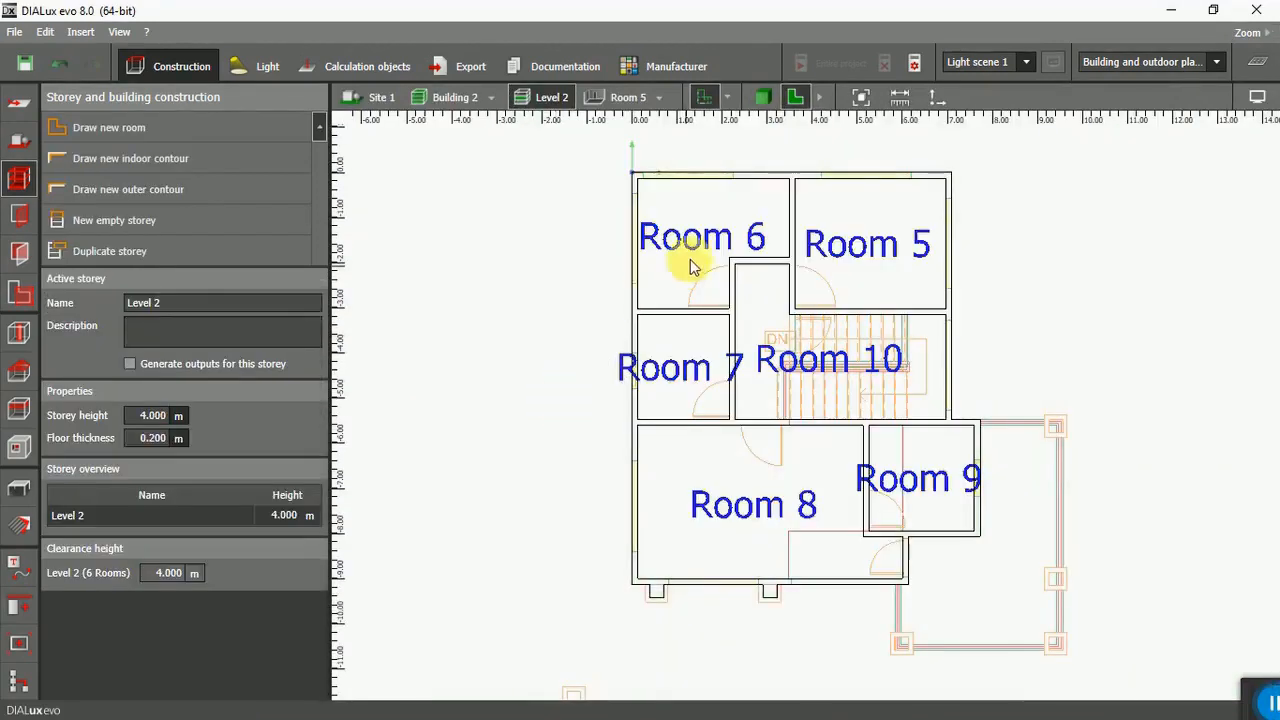
View the Level 2 rooms in 3D and the model on the site from several angles.
{"action": "left_click", "coordinate": [763, 97]}
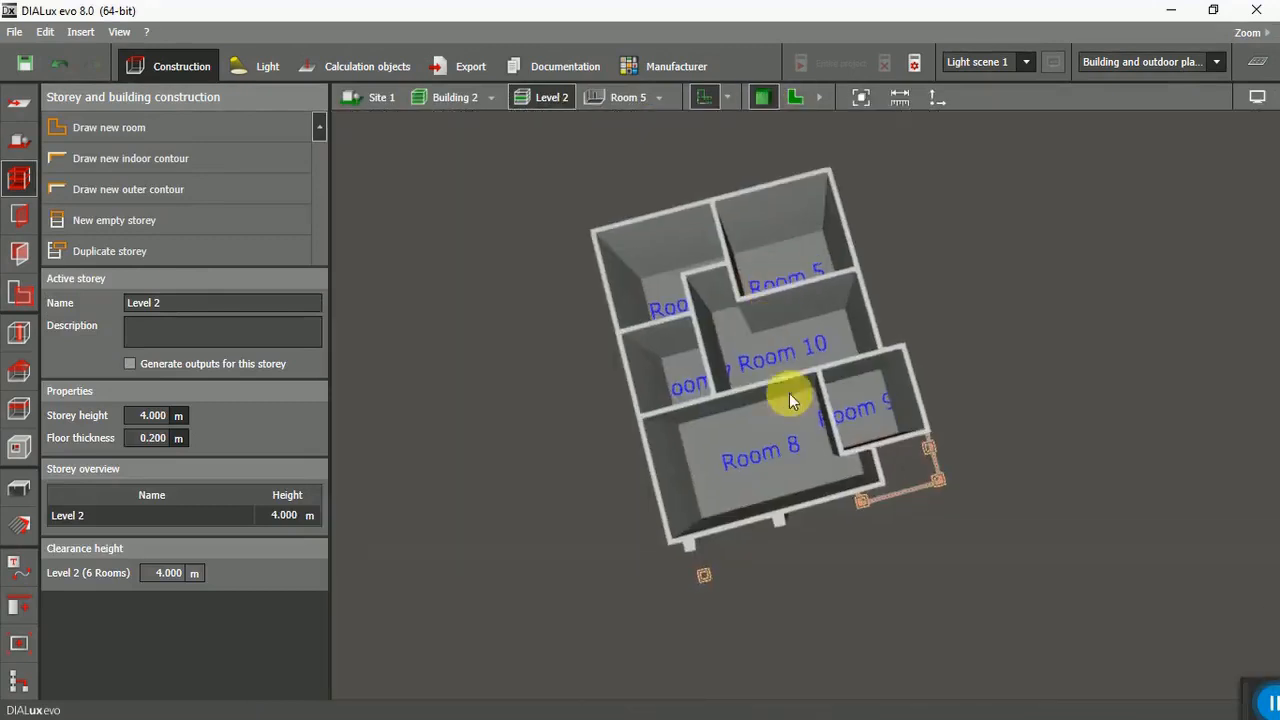
{"action": "right_click_drag", "start_coordinate": [783, 468], "coordinate": [760, 376]}
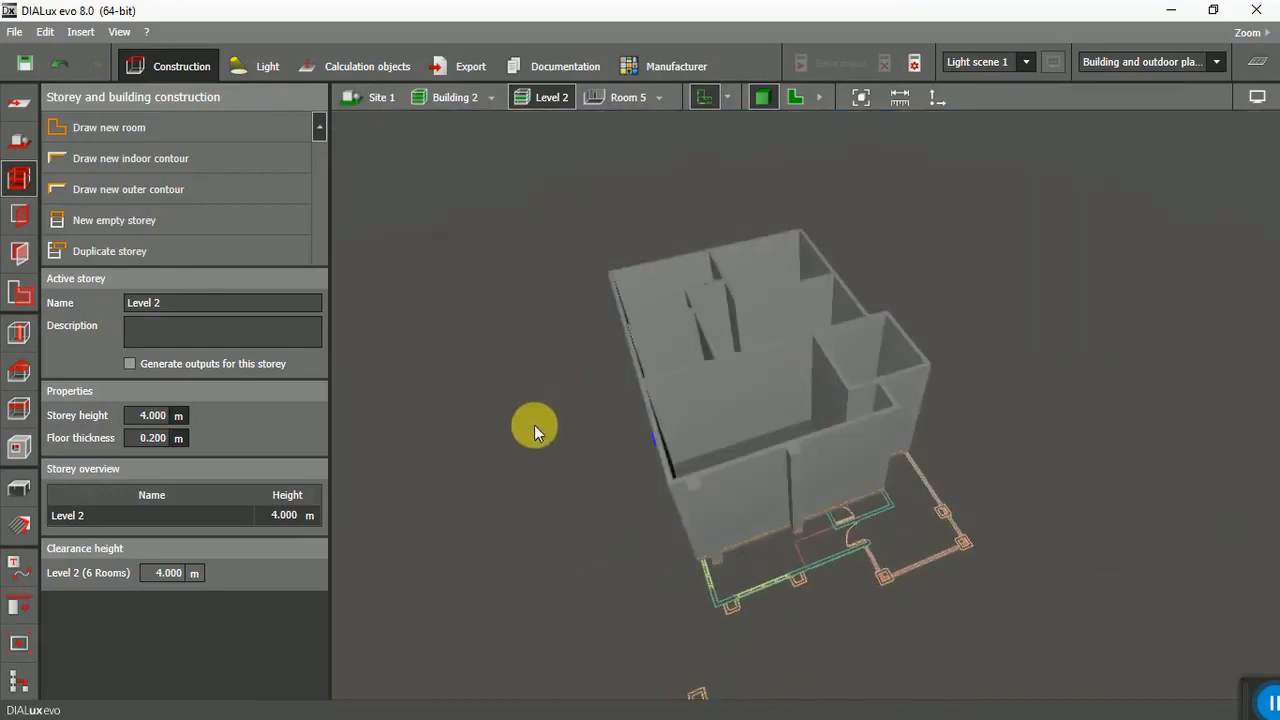
{"action": "left_click", "coordinate": [376, 96]}
{"action": "right_click_drag", "start_coordinate": [514, 420], "coordinate": [704, 346]}
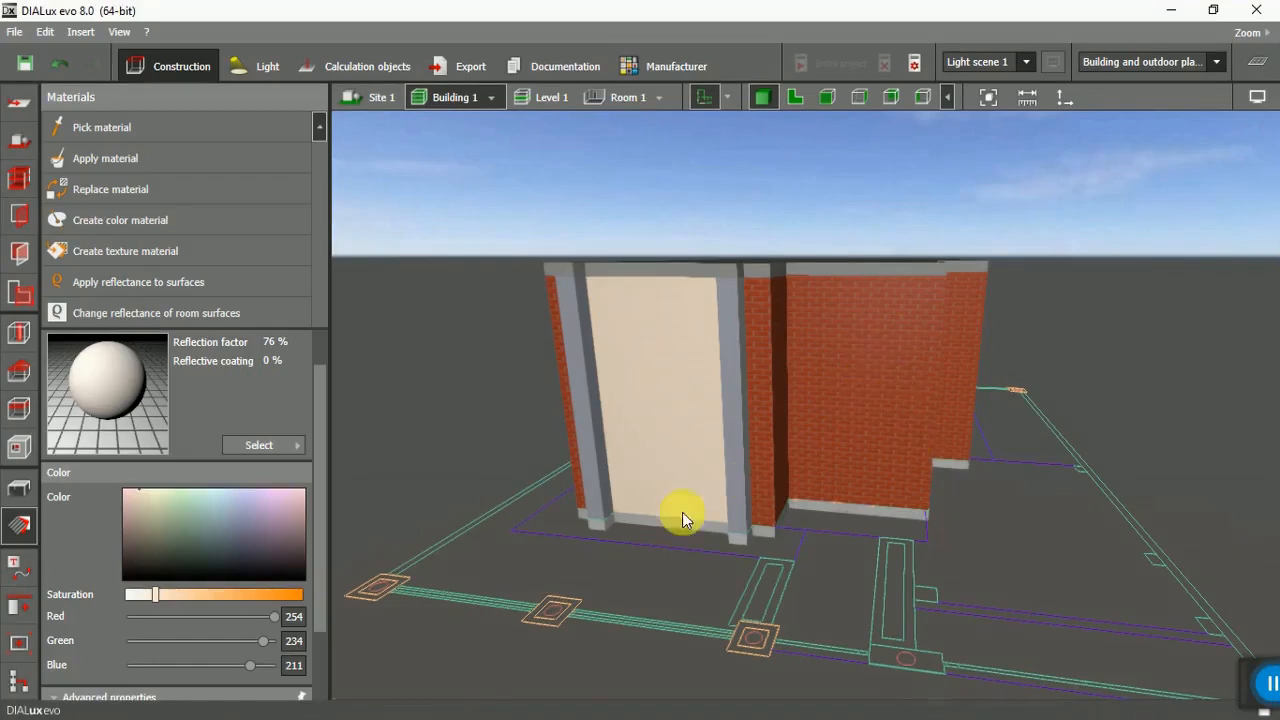
Pick the cream painted material of the front wall and apply it to the neighbouring brick wall faces of Building 1.
{"action": "left_click", "coordinate": [142, 134]}
{"action": "scroll", "coordinate": [381, 424], "scroll_direction": "down", "scroll_amount": 3}
{"action": "scroll", "coordinate": [553, 391], "scroll_direction": "down", "scroll_amount": 1}
{"action": "scroll", "coordinate": [553, 391], "scroll_direction": "up", "scroll_amount": 2}
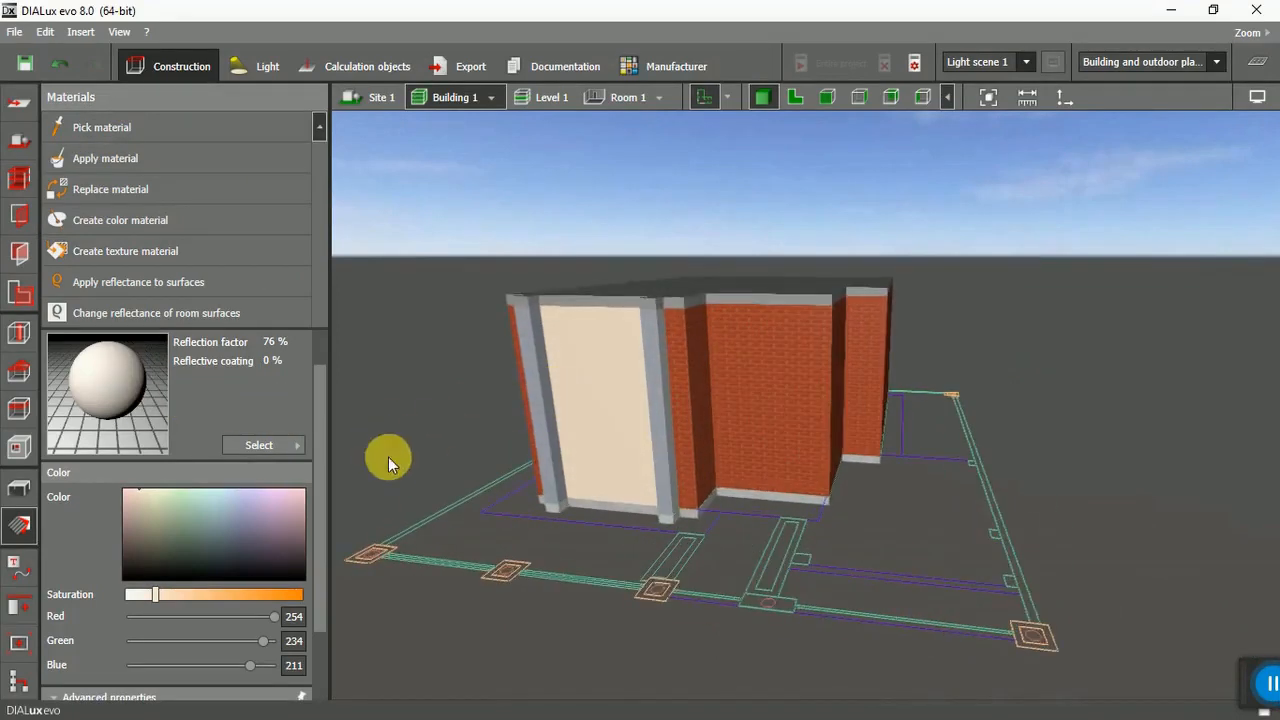
{"action": "scroll", "coordinate": [256, 591], "scroll_direction": "down", "scroll_amount": 2}
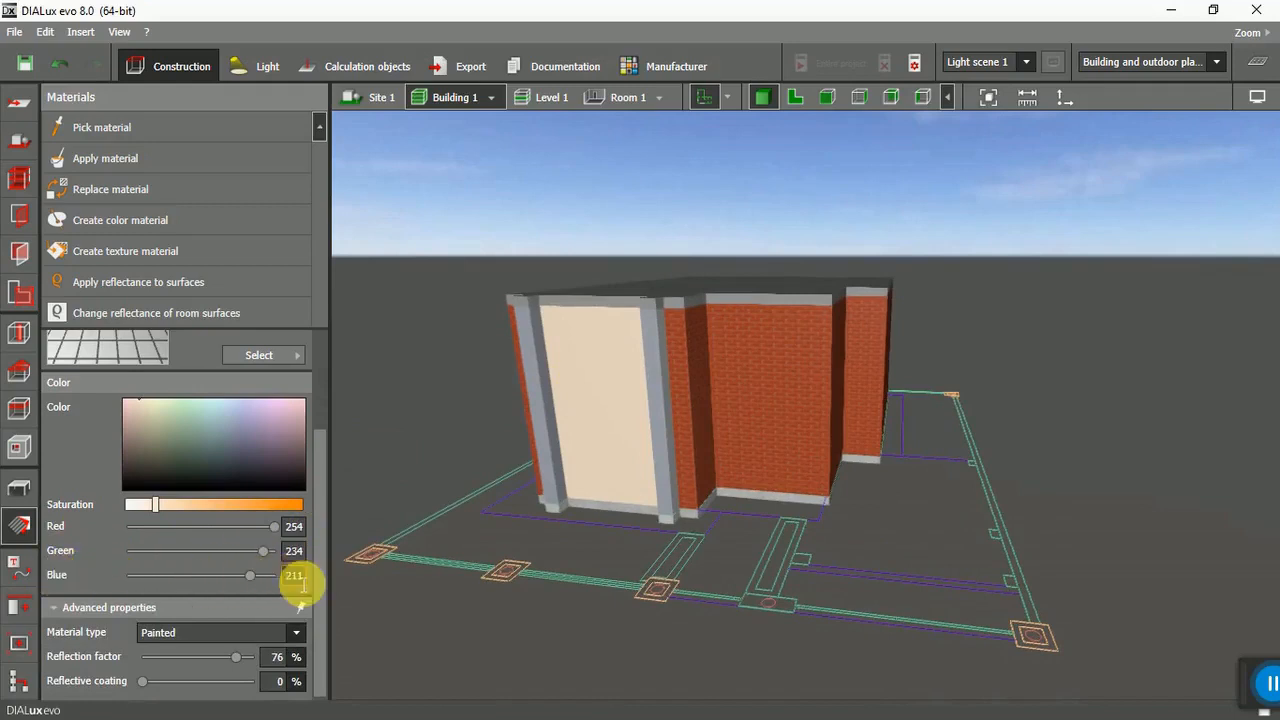
{"action": "scroll", "coordinate": [456, 333], "scroll_direction": "up", "scroll_amount": 4}
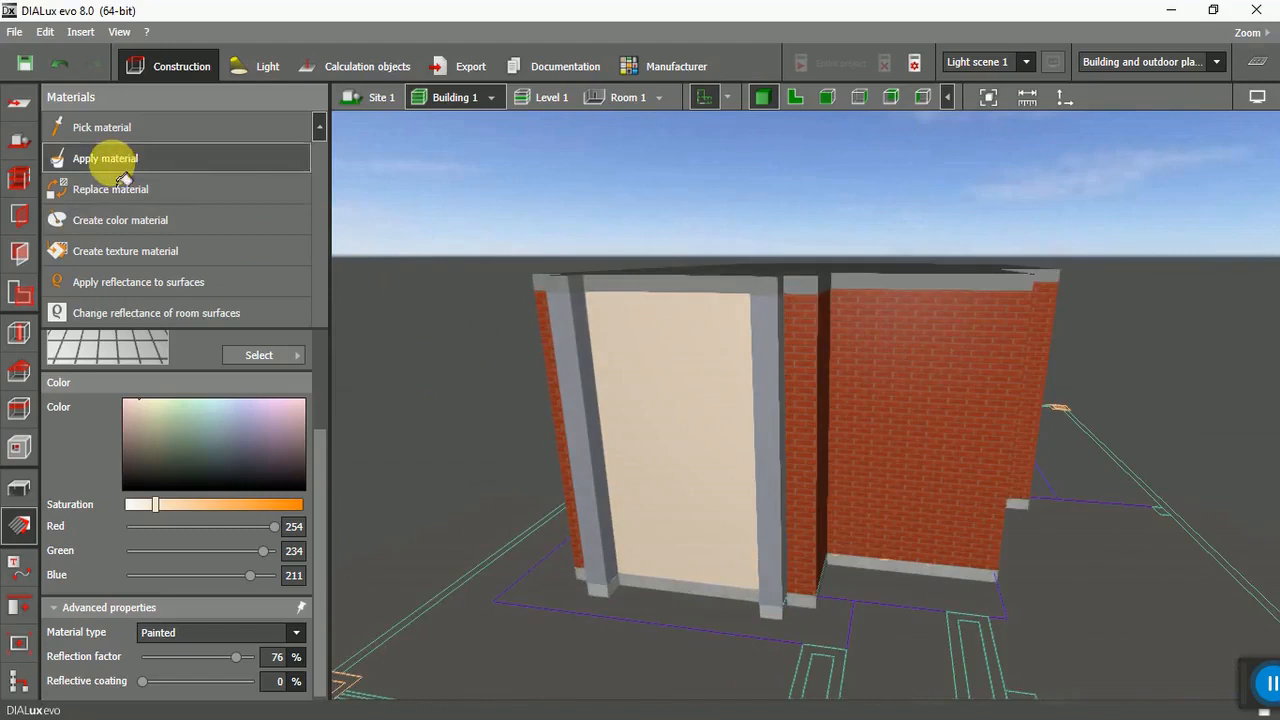
{"action": "left_click", "coordinate": [812, 460], "text": "ctrl"}
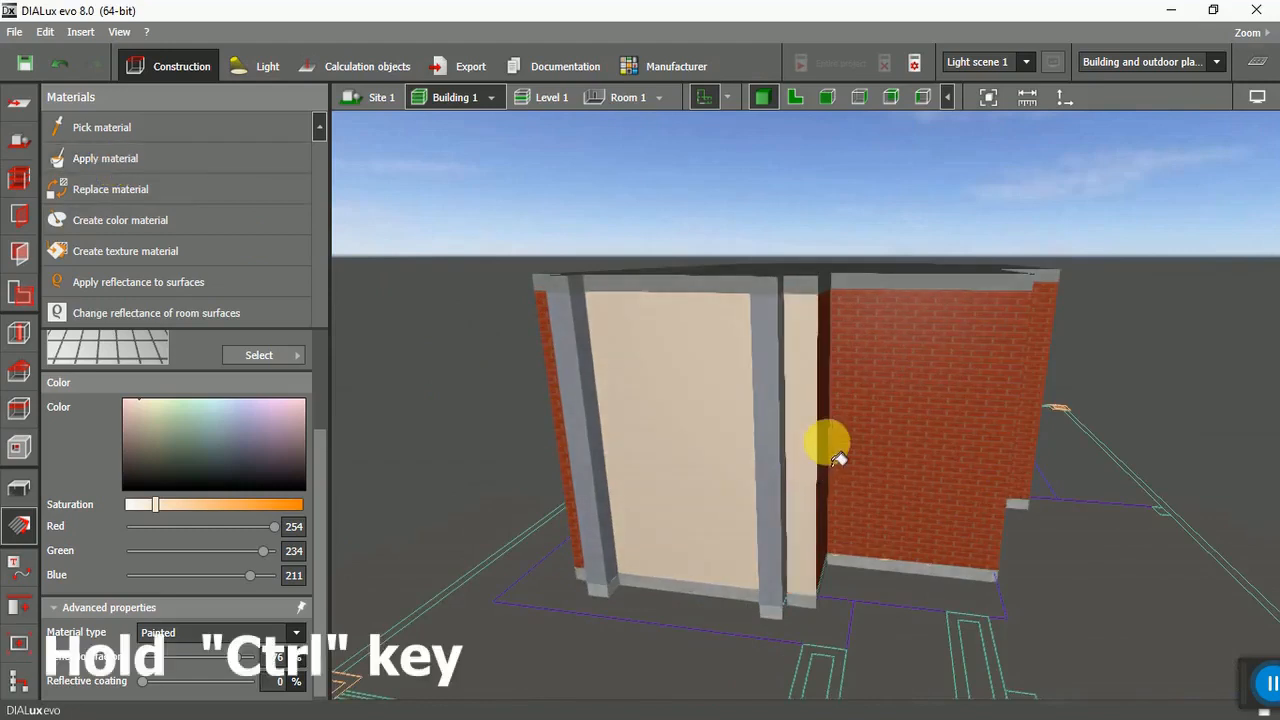
{"action": "left_click", "coordinate": [830, 445], "text": "ctrl"}
{"action": "left_click", "coordinate": [877, 437], "text": "ctrl"}
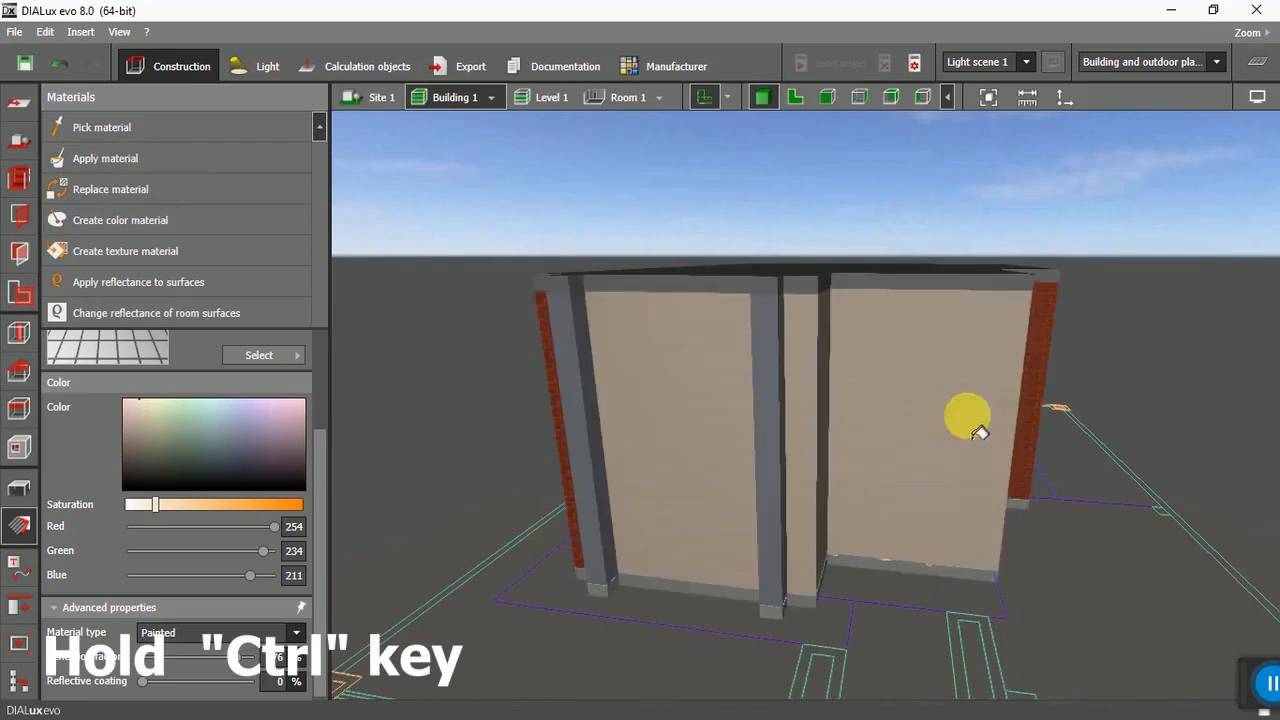
{"action": "left_click", "coordinate": [1048, 400], "text": "ctrl"}
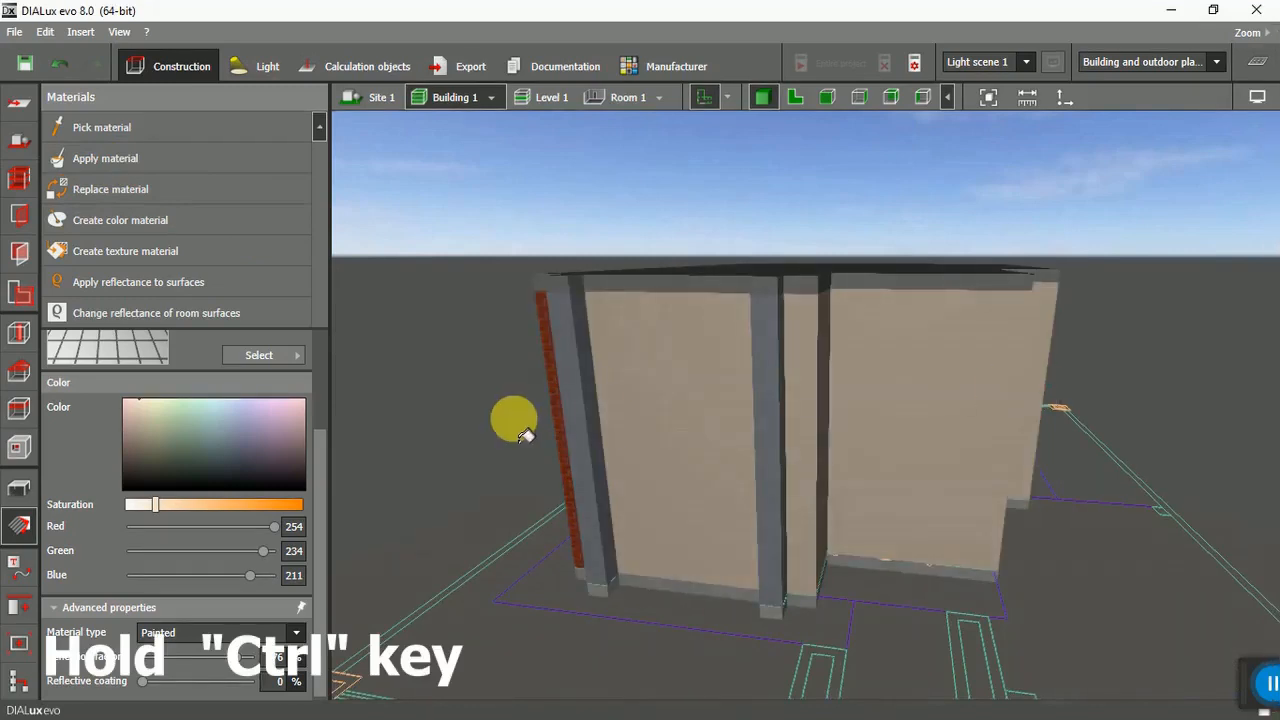
{"action": "left_click", "coordinate": [561, 399], "text": "ctrl"}
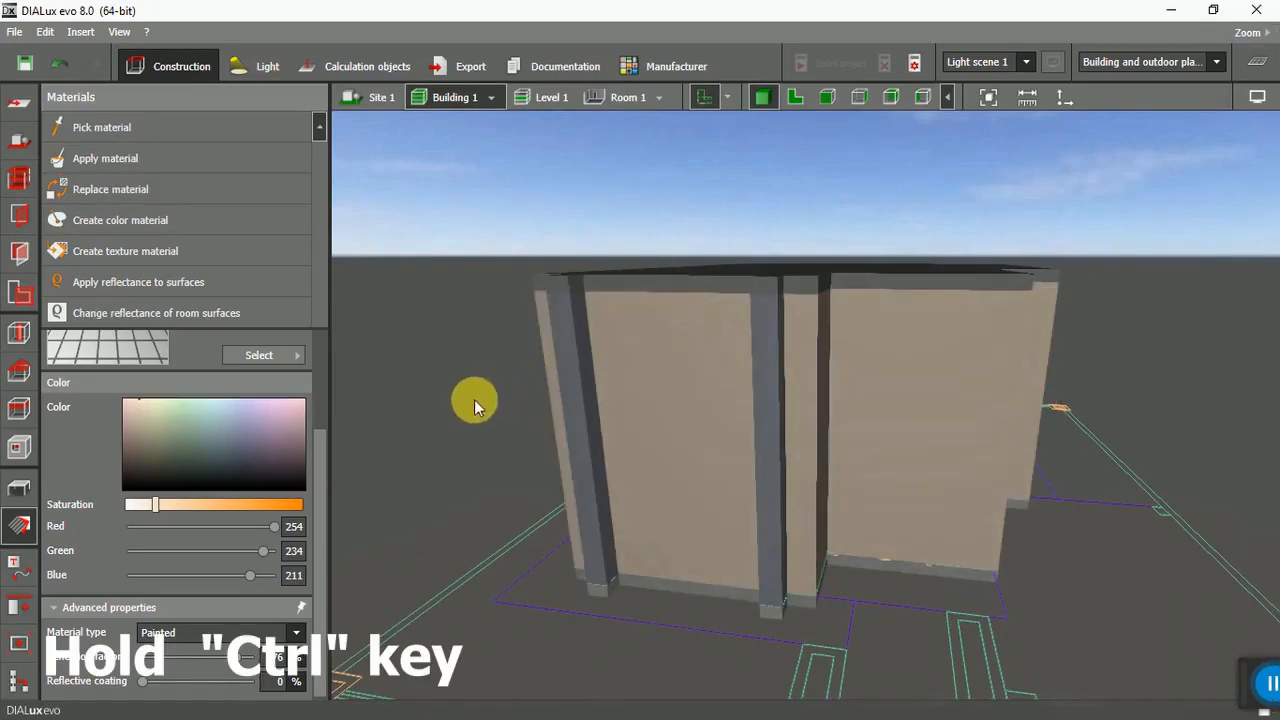
Apply the cream painted material to the brick rear wall and to the upper bands of both walls at that corner.
{"action": "right_click_drag", "start_coordinate": [457, 421], "coordinate": [722, 409]}
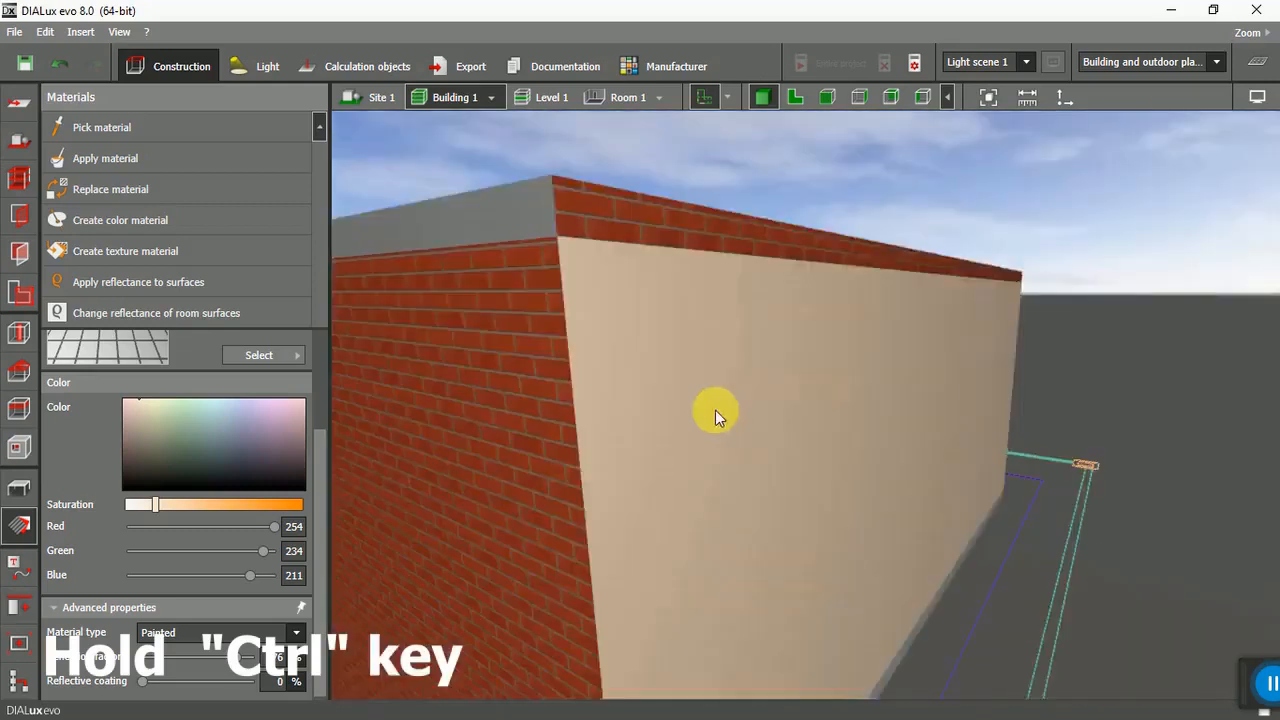
{"action": "scroll", "coordinate": [716, 411], "scroll_direction": "down", "scroll_amount": 3}
{"action": "scroll", "coordinate": [716, 416], "scroll_direction": "down", "scroll_amount": 2}
{"action": "left_click", "coordinate": [120, 160]}
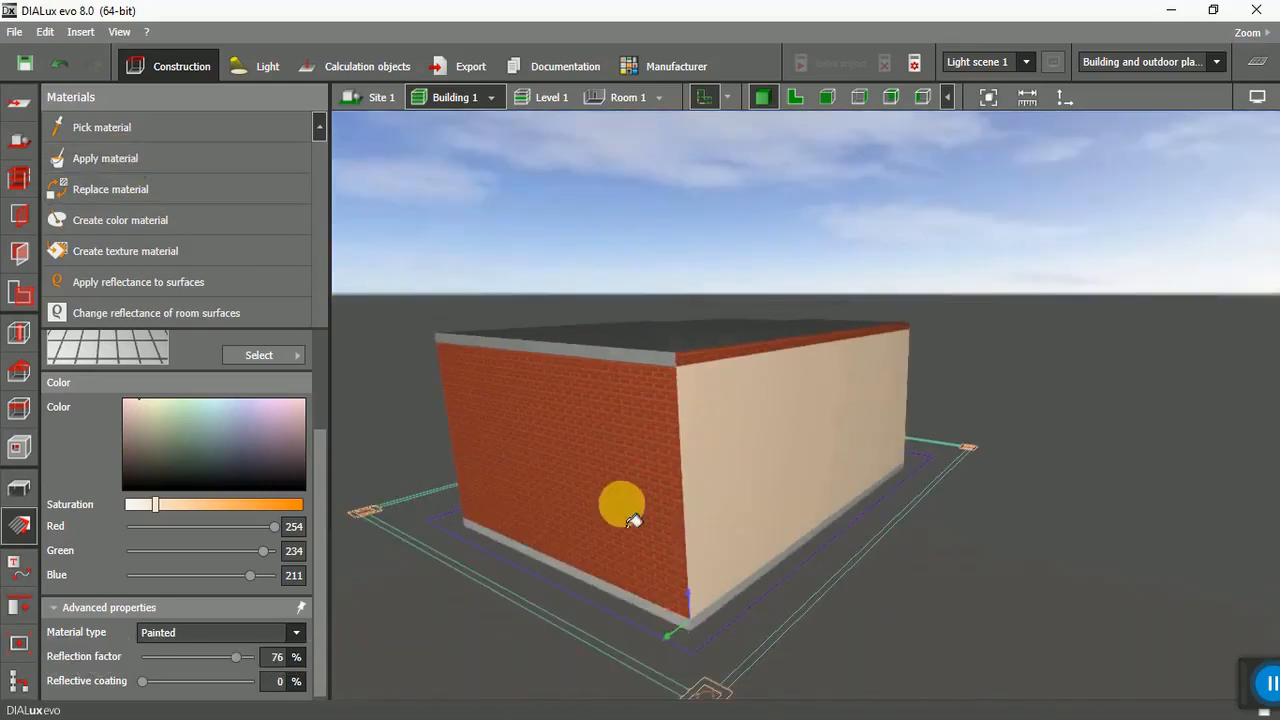
{"action": "left_click", "coordinate": [640, 490]}
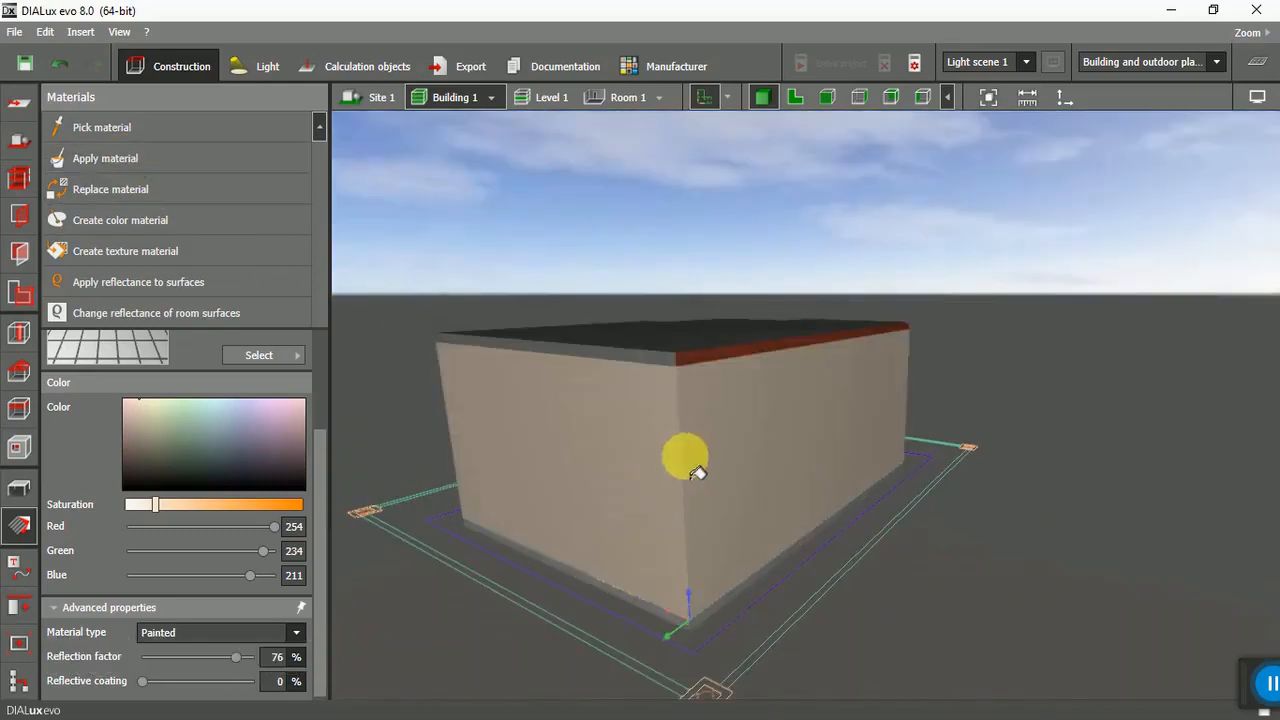
{"action": "left_click", "coordinate": [731, 356]}
{"action": "left_click", "coordinate": [648, 359]}
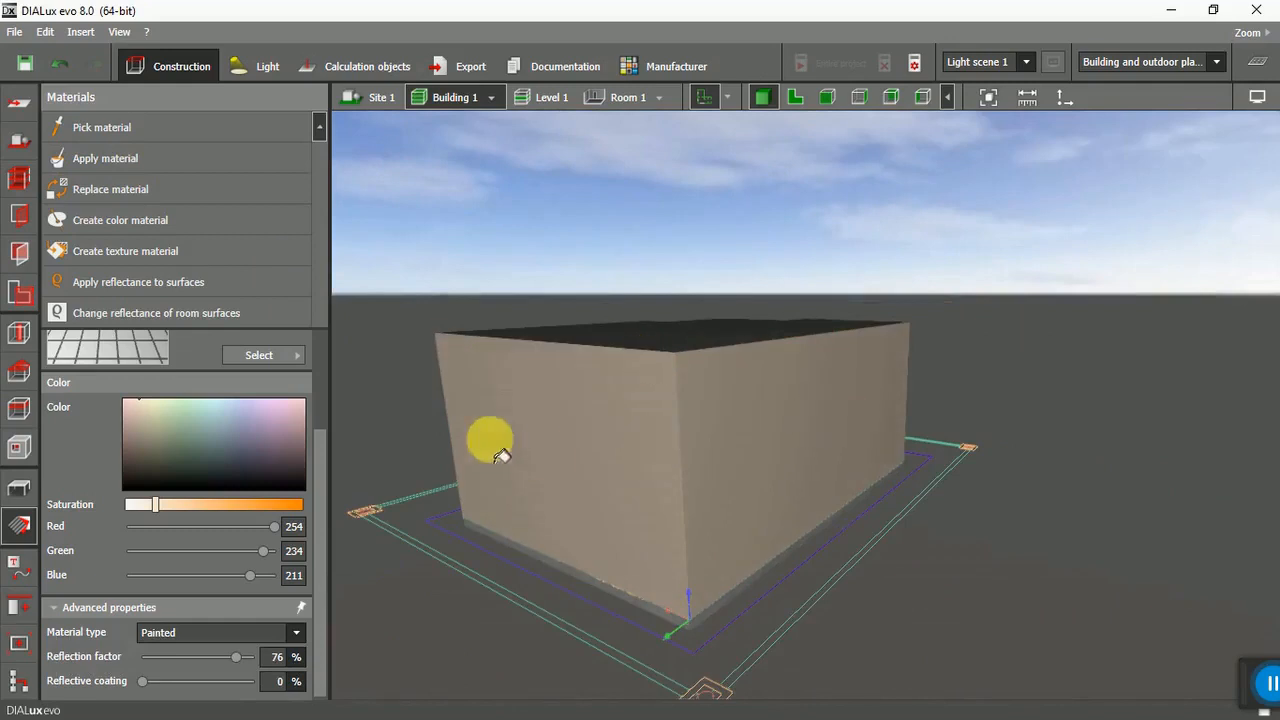
Apply the cream painted material to the two brick faces of the stepped side wall and their upper bands.
{"action": "mouse_move", "coordinate": [408, 434]}
{"action": "right_mouse_down"}
{"action": "mouse_move", "coordinate": [572, 440]}
{"action": "mouse_move", "coordinate": [629, 468]}
{"action": "mouse_move", "coordinate": [671, 450]}
{"action": "right_mouse_up"}
{"action": "left_click", "coordinate": [108, 162]}
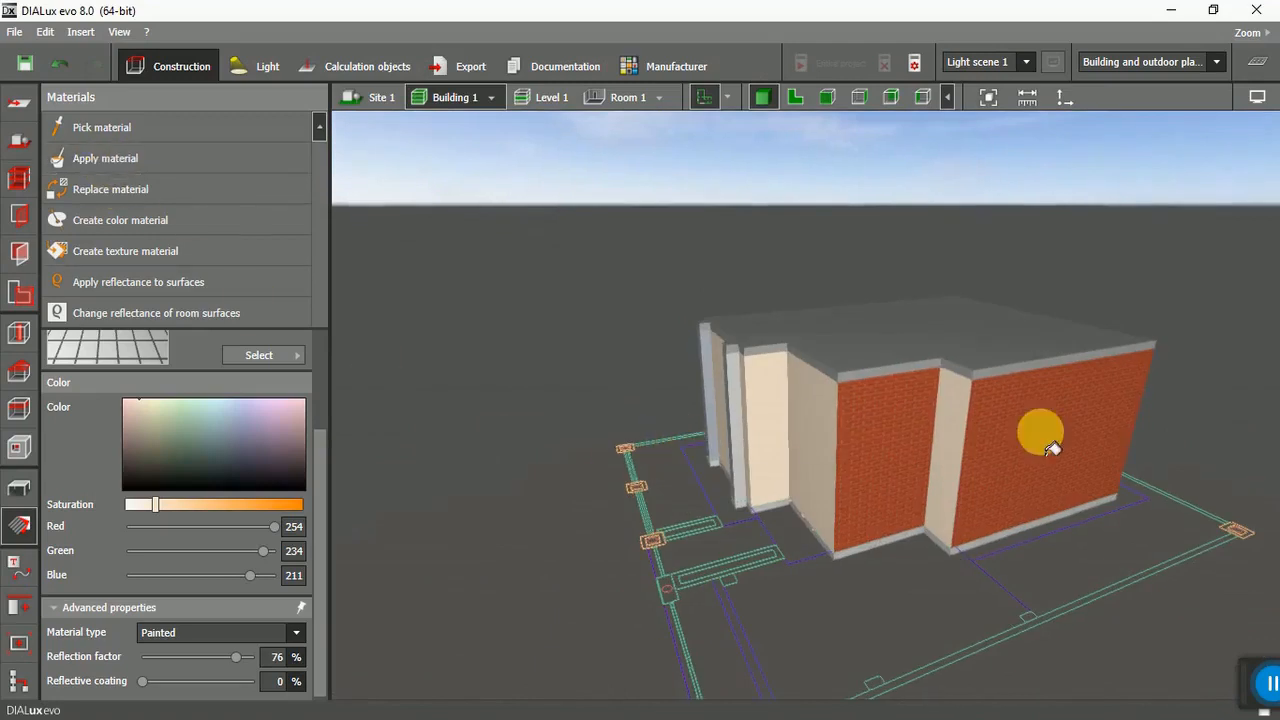
{"action": "left_click", "coordinate": [1052, 449]}
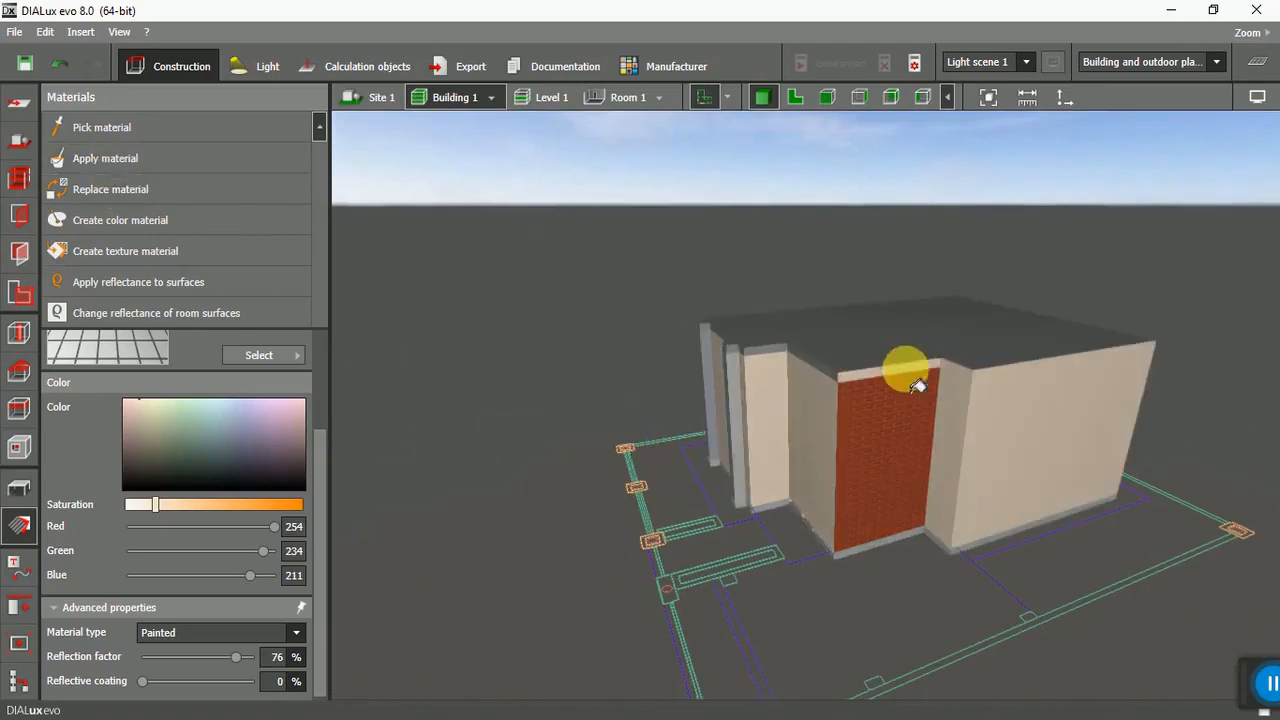
{"action": "left_click", "coordinate": [864, 425]}
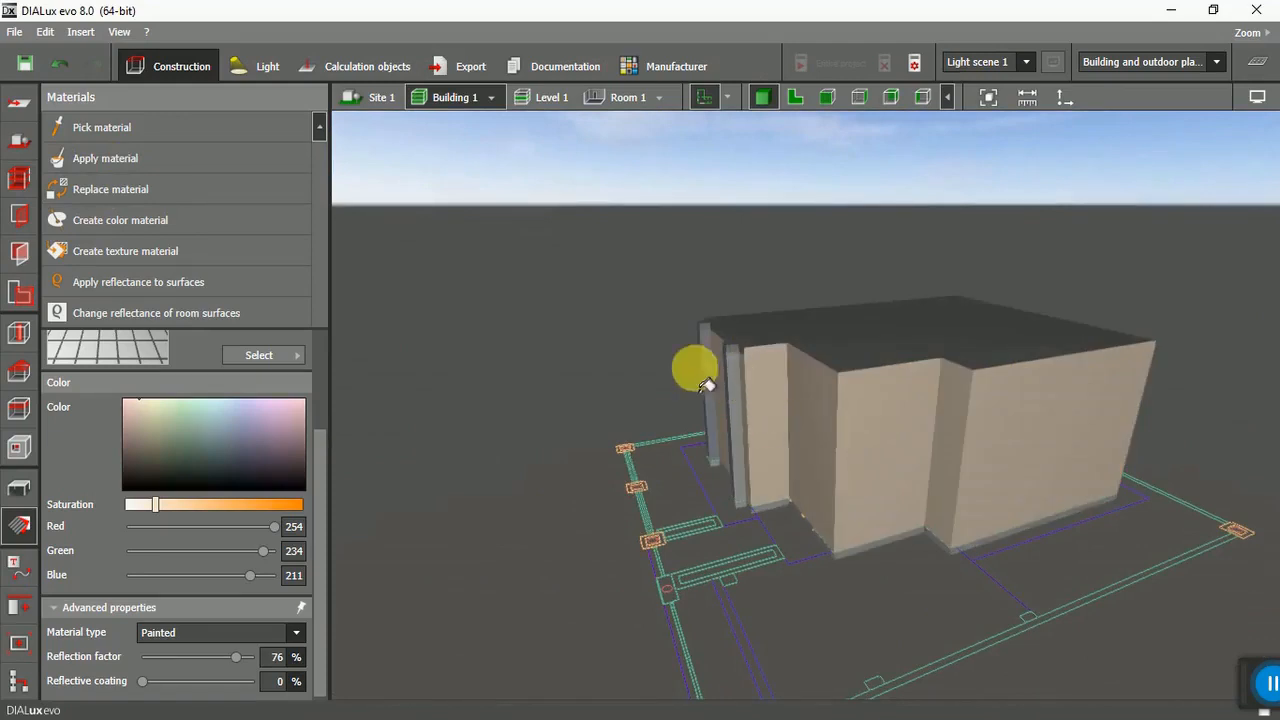
Apply the cream painted material to the remaining grey bands along the top of the front walls.
{"action": "right_click_drag", "start_coordinate": [546, 367], "coordinate": [617, 371]}
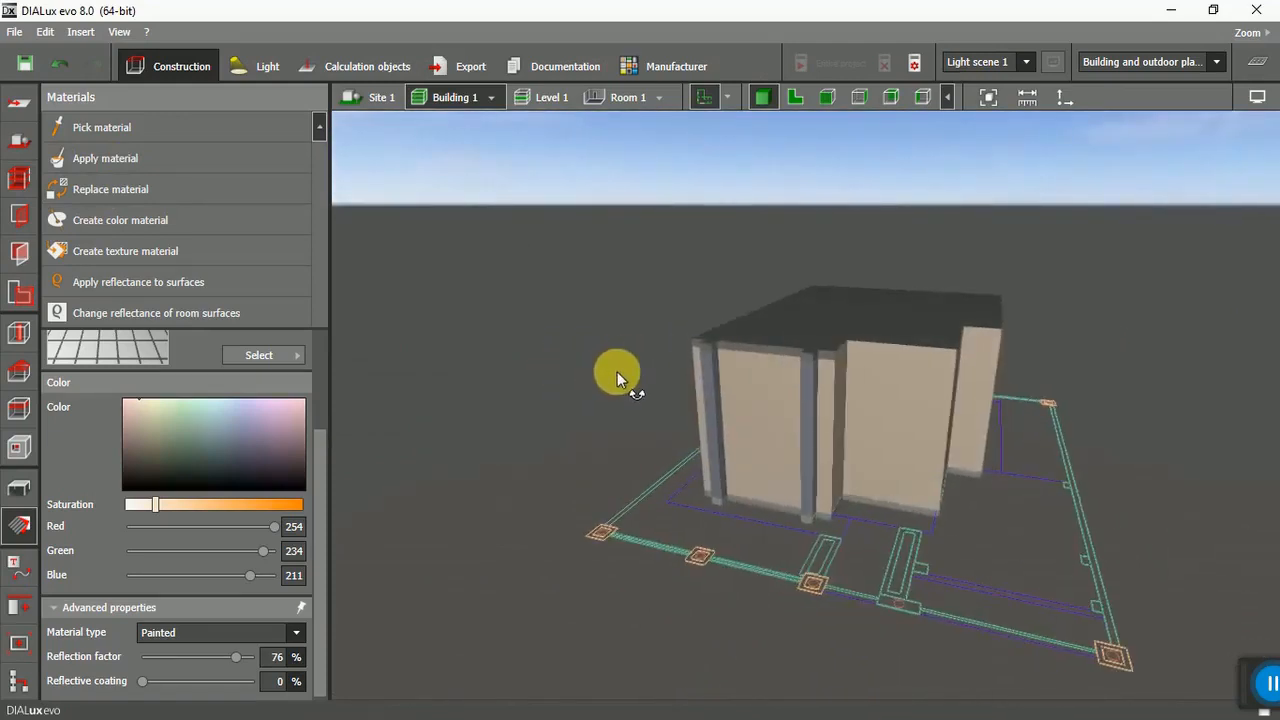
{"action": "scroll", "coordinate": [649, 338], "scroll_direction": "up", "scroll_amount": 3}
{"action": "left_click", "coordinate": [137, 160]}
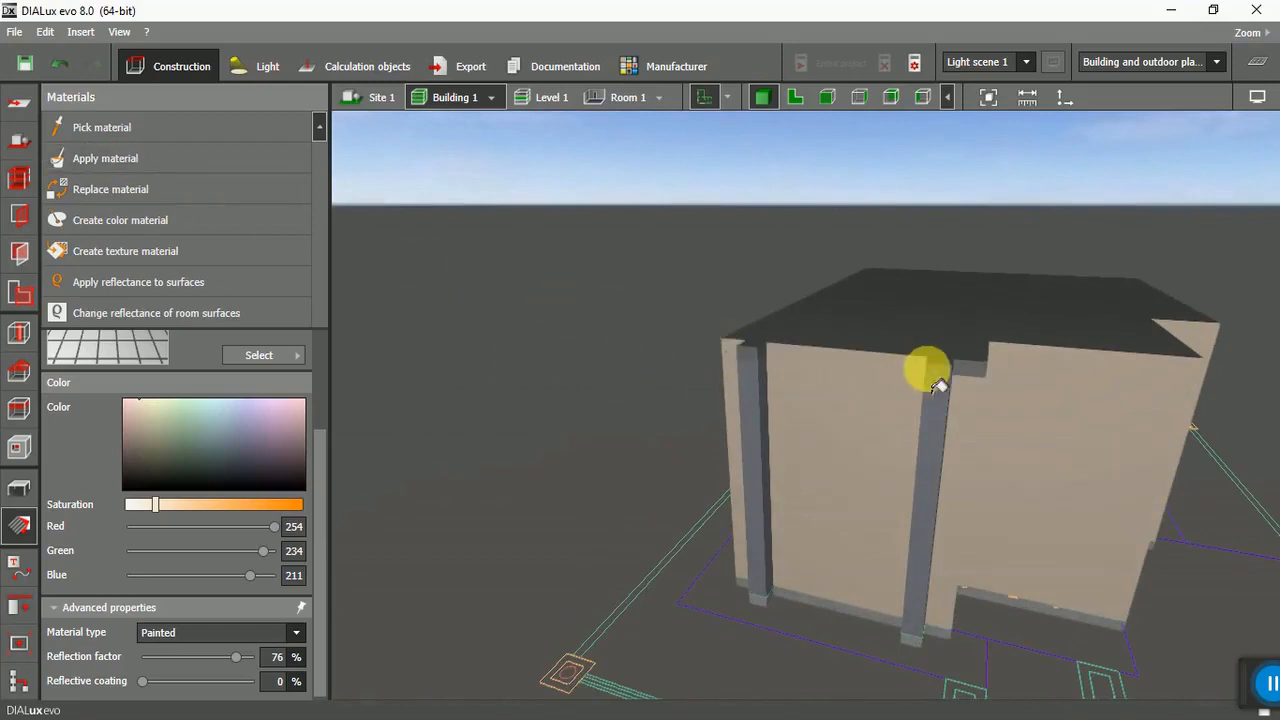
{"action": "scroll", "coordinate": [650, 325], "scroll_direction": "down", "scroll_amount": 2}
{"action": "scroll", "coordinate": [630, 330], "scroll_direction": "down", "scroll_amount": 3}
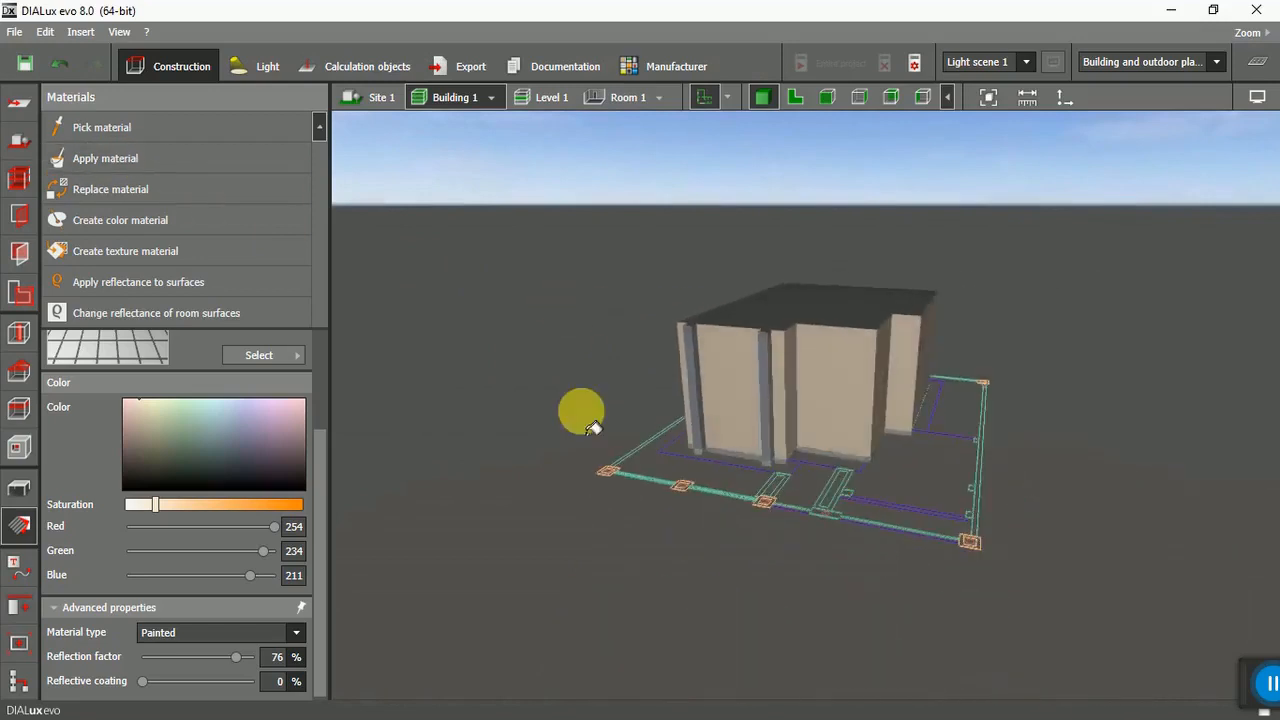
Pick the grey metallic material of one front pillar and apply it to the faces of Building 1's corner pillar near its base.
{"action": "right_click_drag", "start_coordinate": [557, 429], "coordinate": [537, 397]}
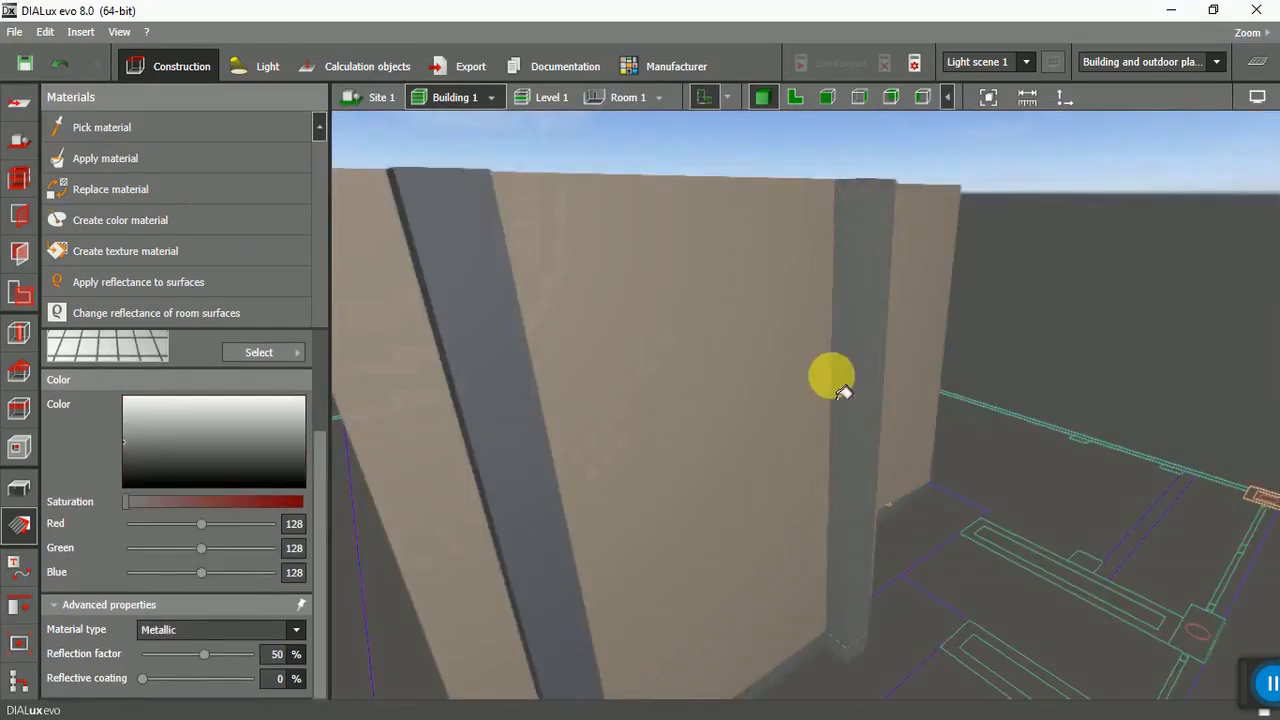
{"action": "scroll", "coordinate": [786, 354], "scroll_direction": "down", "scroll_amount": 3}
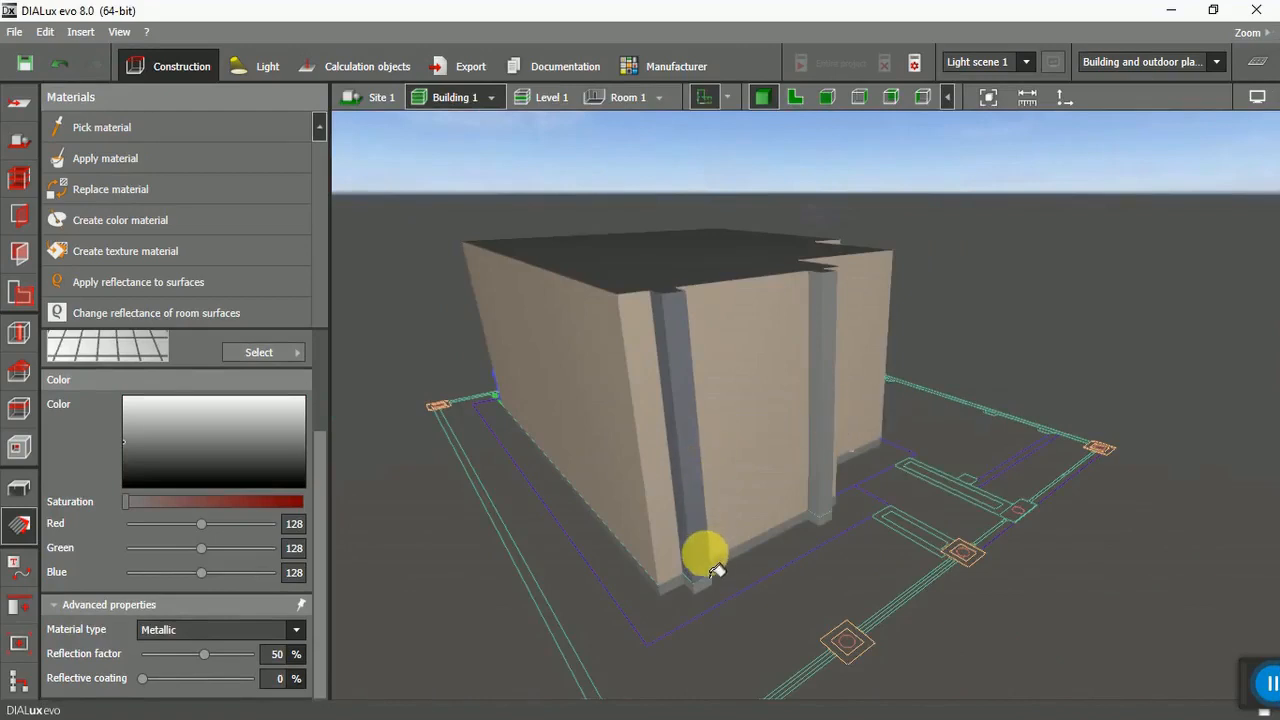
{"action": "scroll", "coordinate": [700, 552], "scroll_direction": "up", "scroll_amount": 1}
{"action": "scroll", "coordinate": [698, 547], "scroll_direction": "down", "scroll_amount": 1}
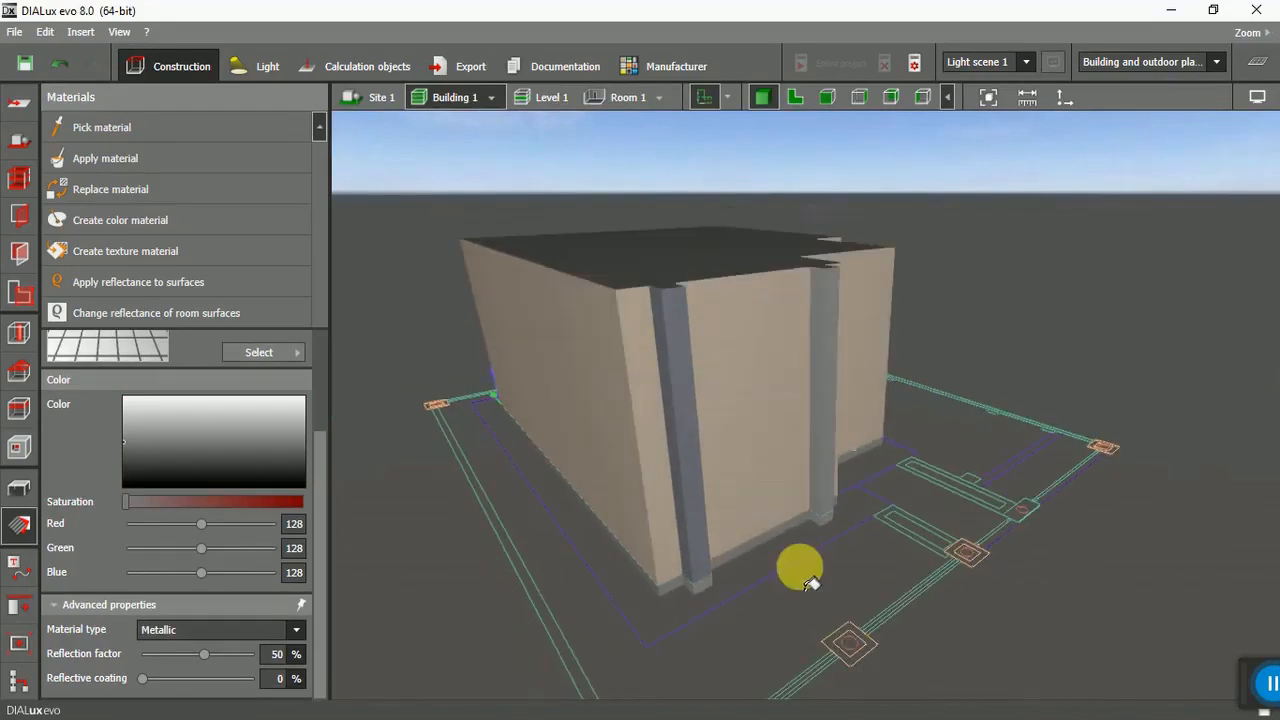
{"action": "scroll", "coordinate": [838, 558], "scroll_direction": "up", "scroll_amount": 4}
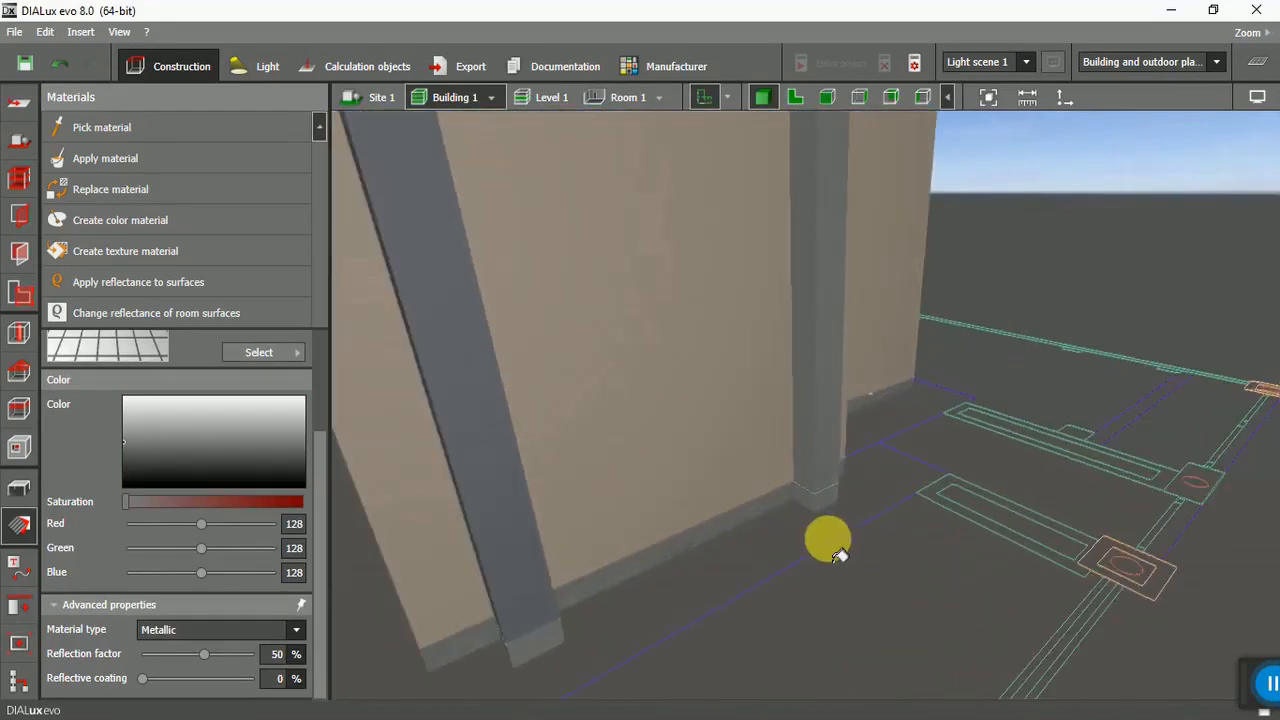
{"action": "scroll", "coordinate": [836, 553], "scroll_direction": "up", "scroll_amount": 4}
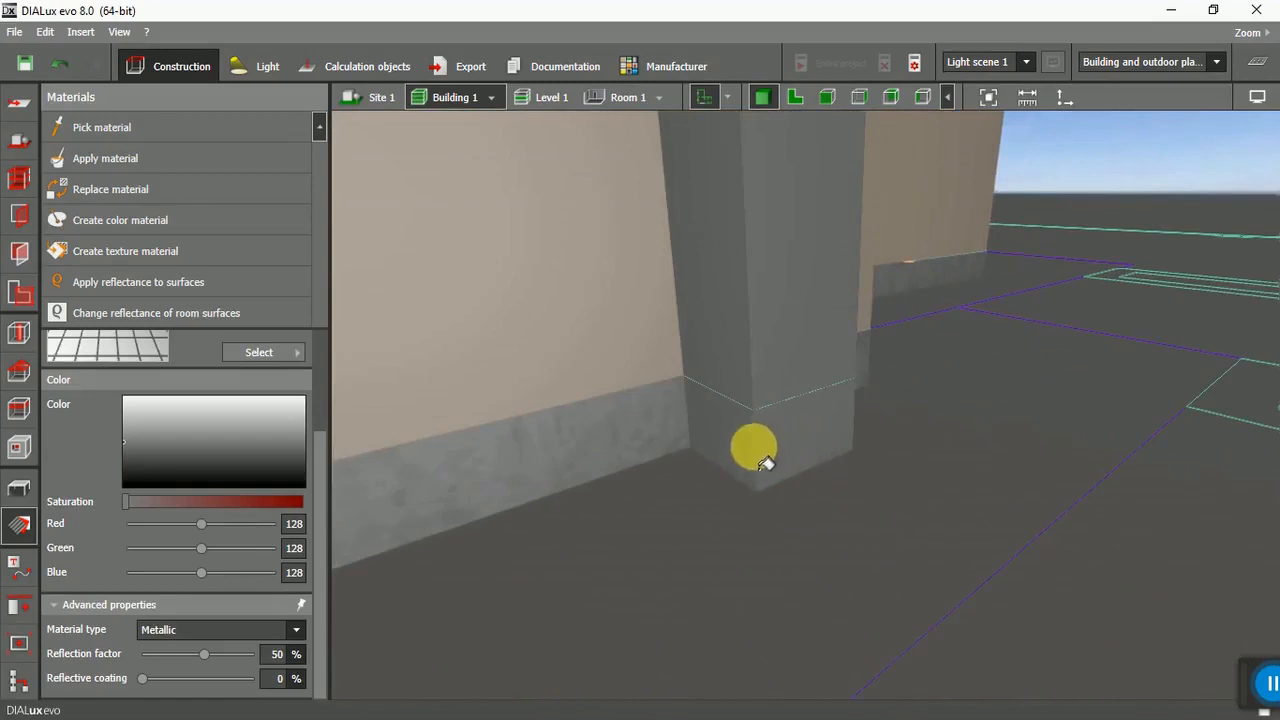
{"action": "scroll", "coordinate": [820, 423], "scroll_direction": "down", "scroll_amount": 5}
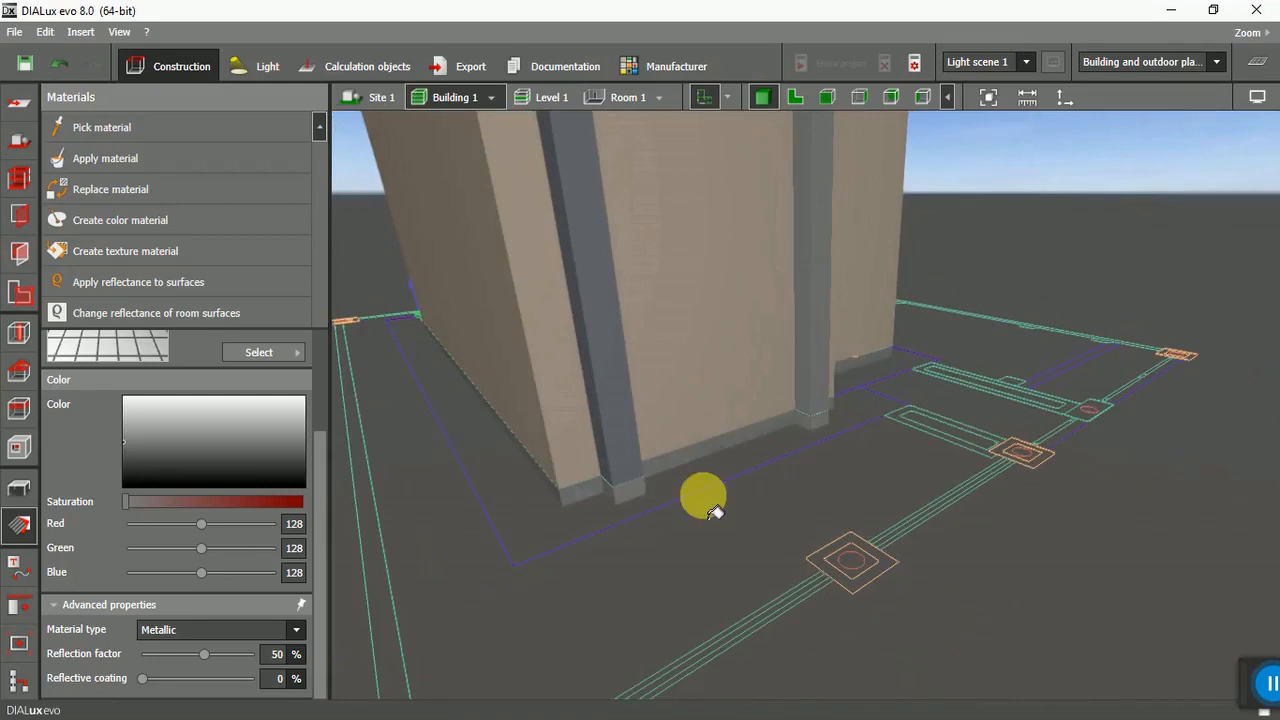
{"action": "scroll", "coordinate": [632, 515], "scroll_direction": "up", "scroll_amount": 5}
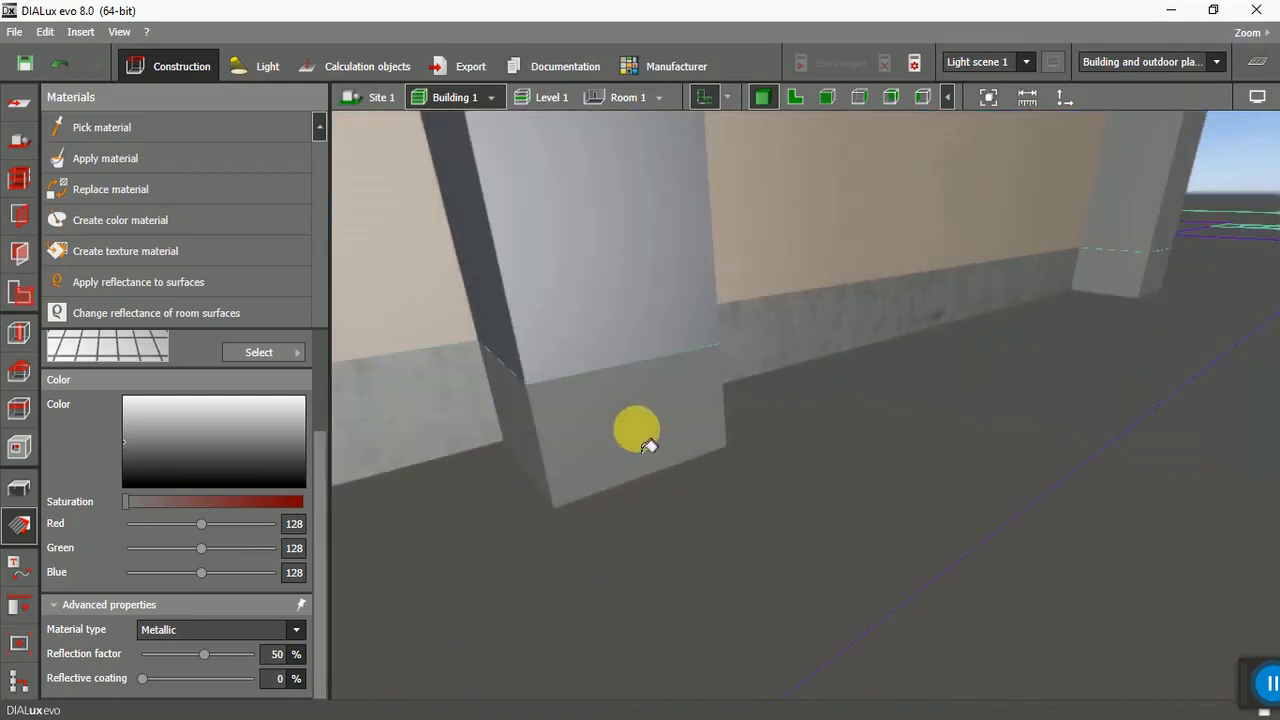
{"action": "left_click", "coordinate": [598, 311]}
{"action": "left_click", "coordinate": [507, 337]}
Apply the grey metallic material to the upper faces of the same corner pillar.
{"action": "scroll", "coordinate": [749, 541], "scroll_direction": "down", "scroll_amount": 4}
{"action": "scroll", "coordinate": [760, 556], "scroll_direction": "down", "scroll_amount": 5}
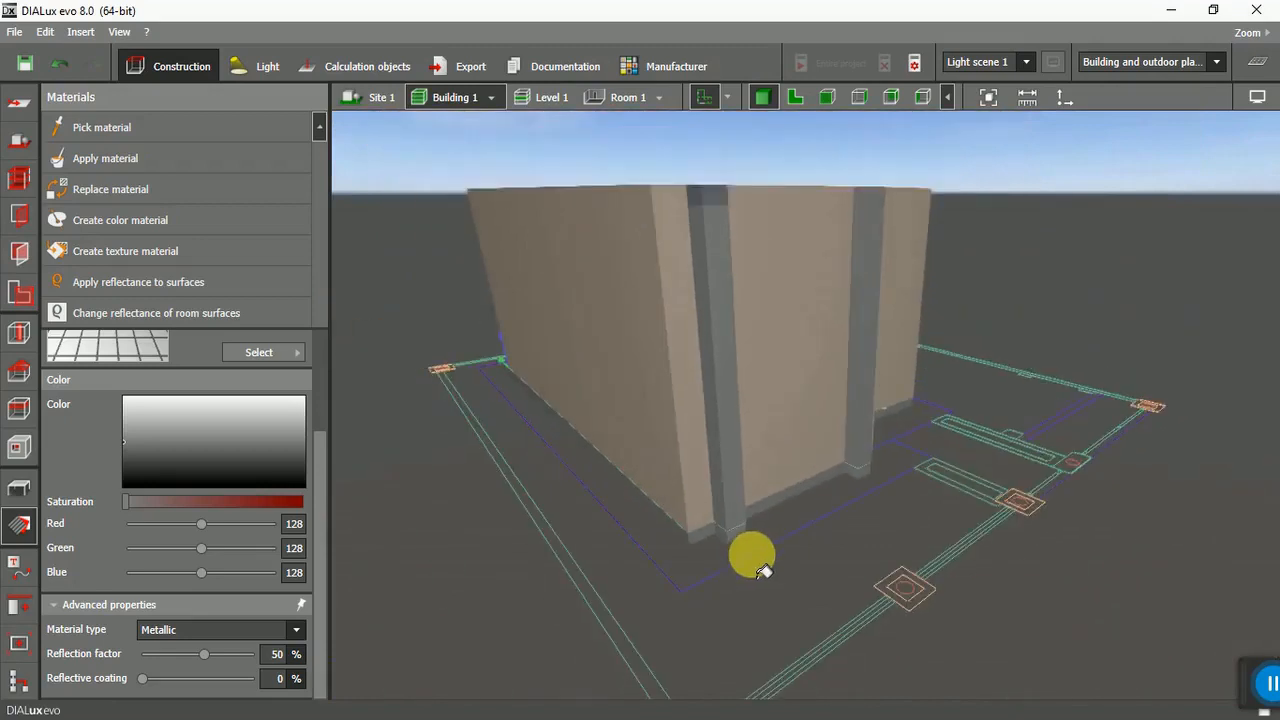
{"action": "scroll", "coordinate": [716, 184], "scroll_direction": "up", "scroll_amount": 5}
{"action": "left_click", "coordinate": [749, 328]}
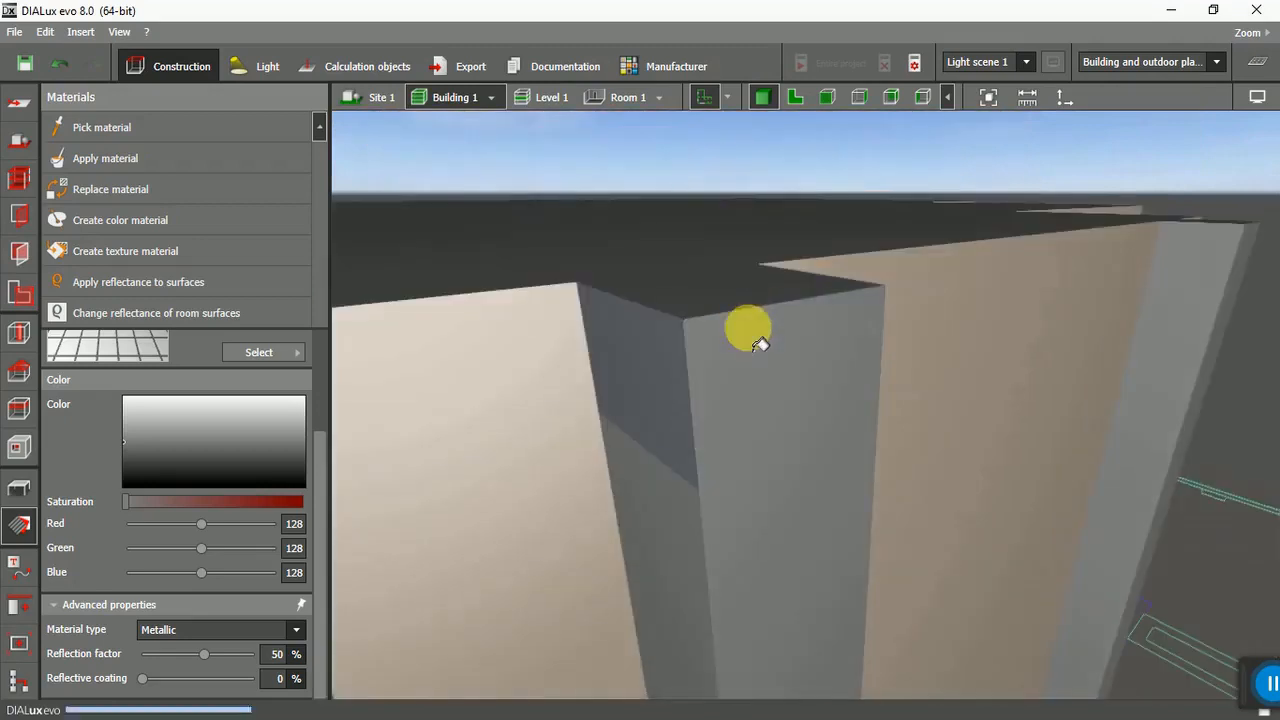
{"action": "left_click", "coordinate": [670, 364]}
{"action": "scroll", "coordinate": [677, 251], "scroll_direction": "down", "scroll_amount": 5}
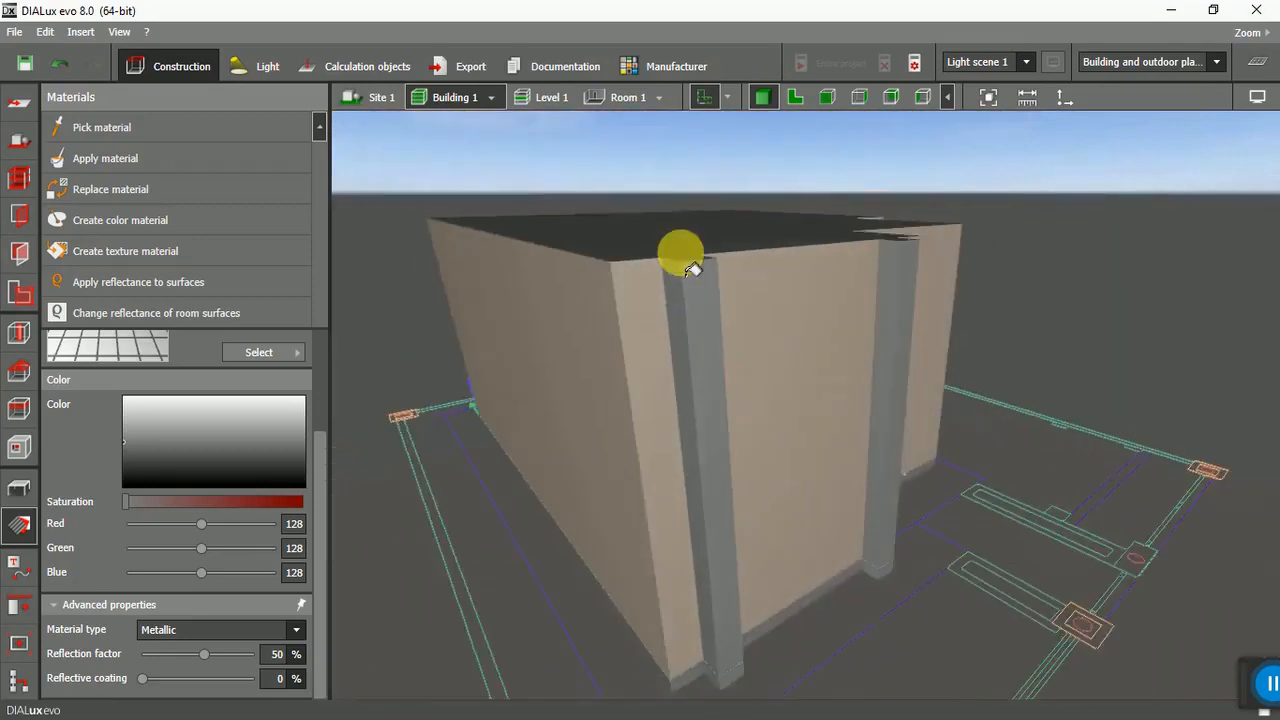
Apply the grey metallic material to the remaining unmatched side faces of Building 1's two front pillars.
{"action": "scroll", "coordinate": [692, 270], "scroll_direction": "down", "scroll_amount": 3}
{"action": "right_click_drag", "start_coordinate": [996, 288], "coordinate": [858, 294]}
{"action": "scroll", "coordinate": [726, 294], "scroll_direction": "up", "scroll_amount": 5}
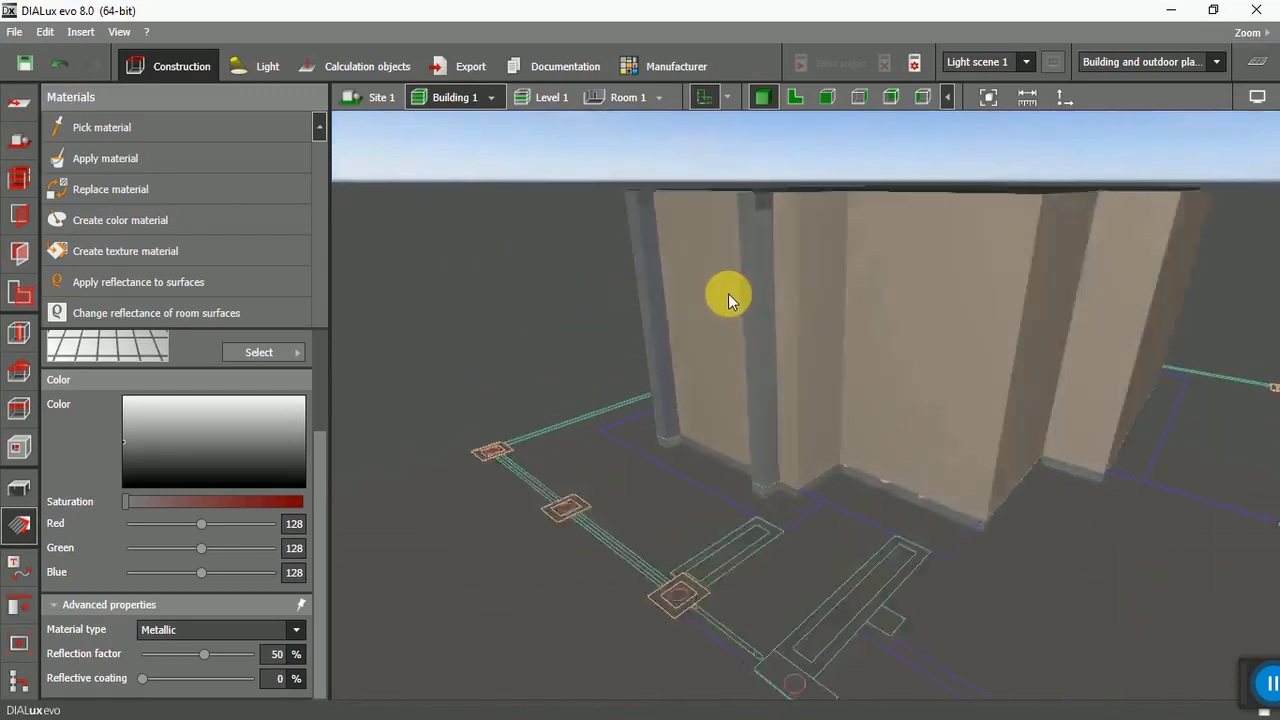
{"action": "scroll", "coordinate": [727, 294], "scroll_direction": "up", "scroll_amount": 2}
{"action": "scroll", "coordinate": [695, 145], "scroll_direction": "up", "scroll_amount": 2}
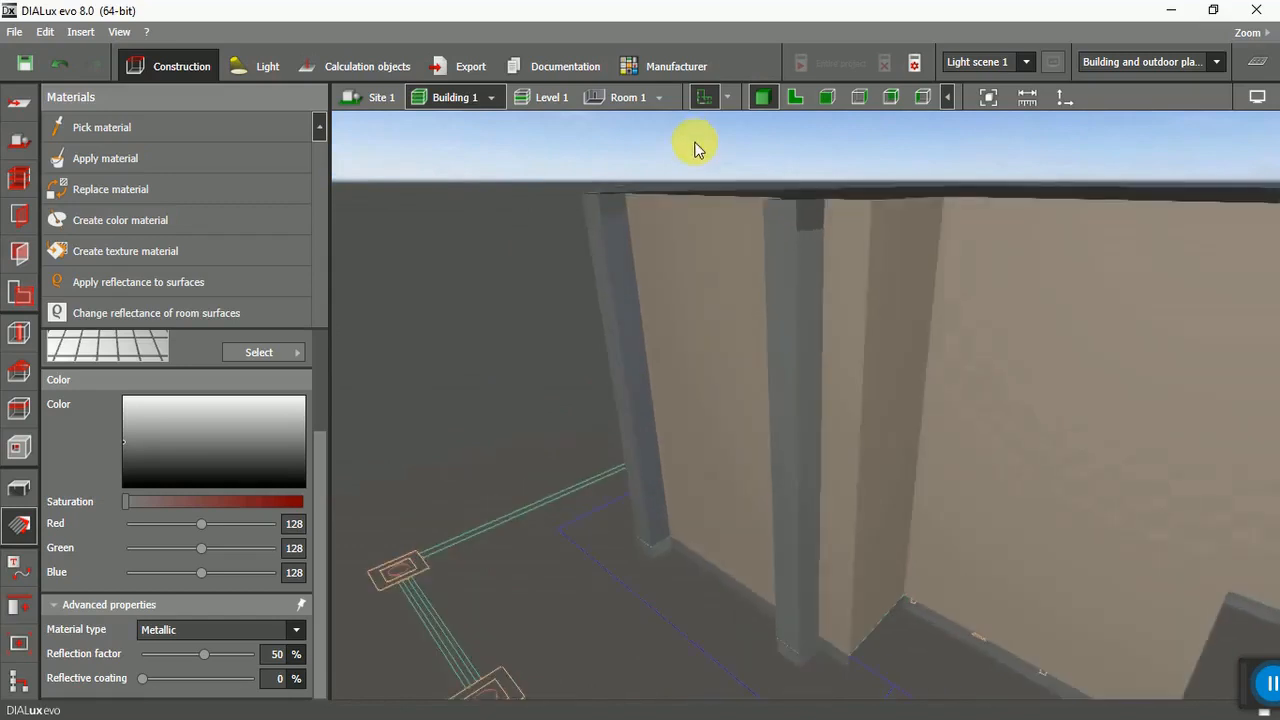
{"action": "left_click", "coordinate": [148, 158]}
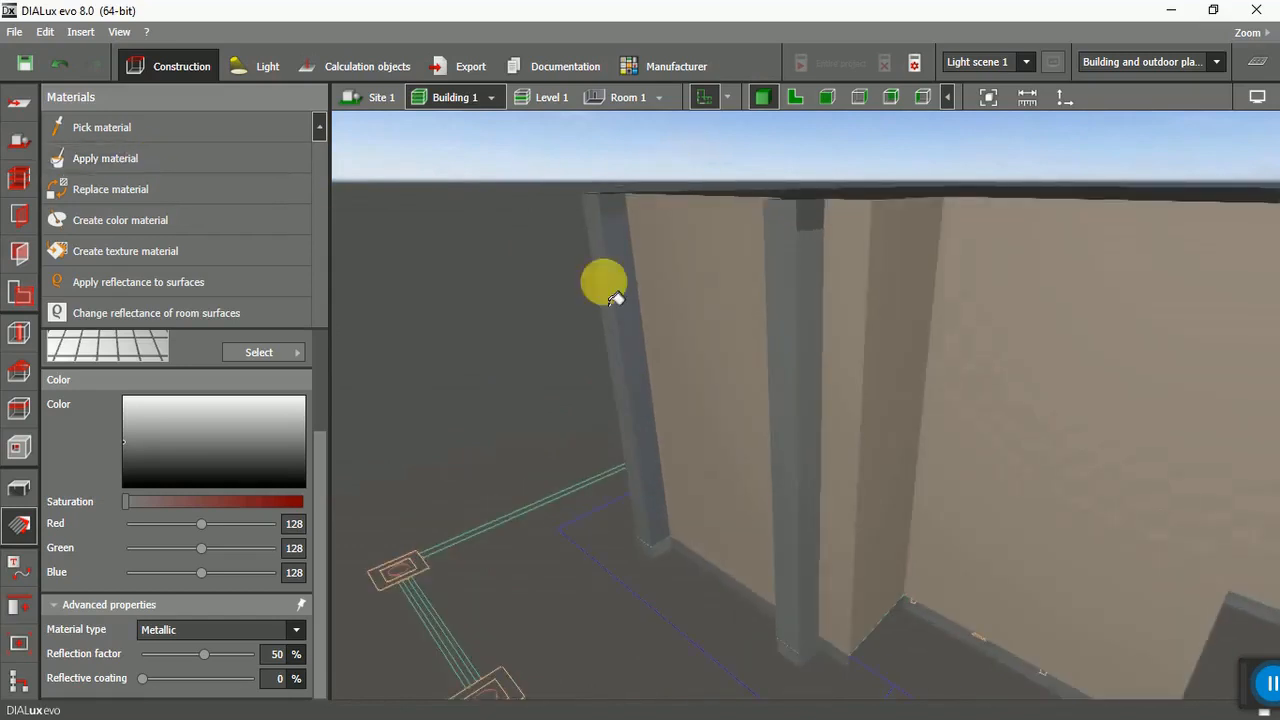
{"action": "left_click", "coordinate": [622, 258]}
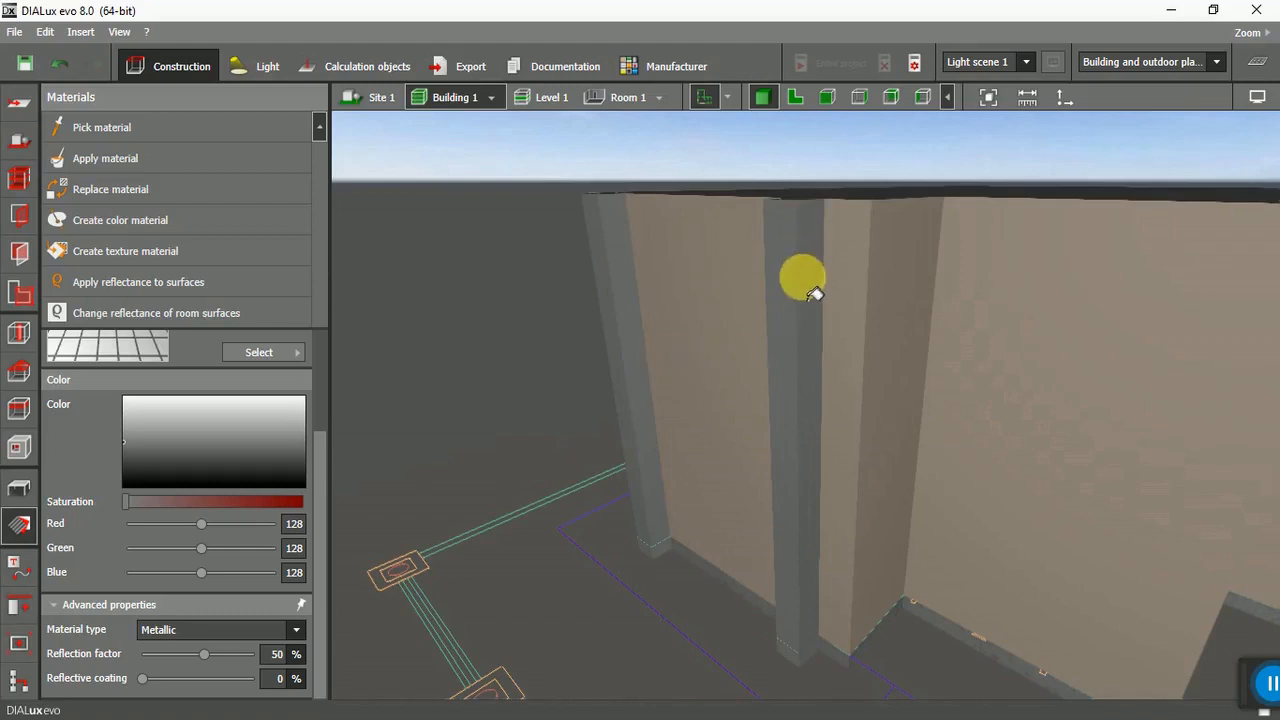
Check the tops, side faces and bases of Building 1's two front pillars for surfaces without the metallic material.
{"action": "scroll", "coordinate": [720, 499], "scroll_direction": "down", "scroll_amount": 3}
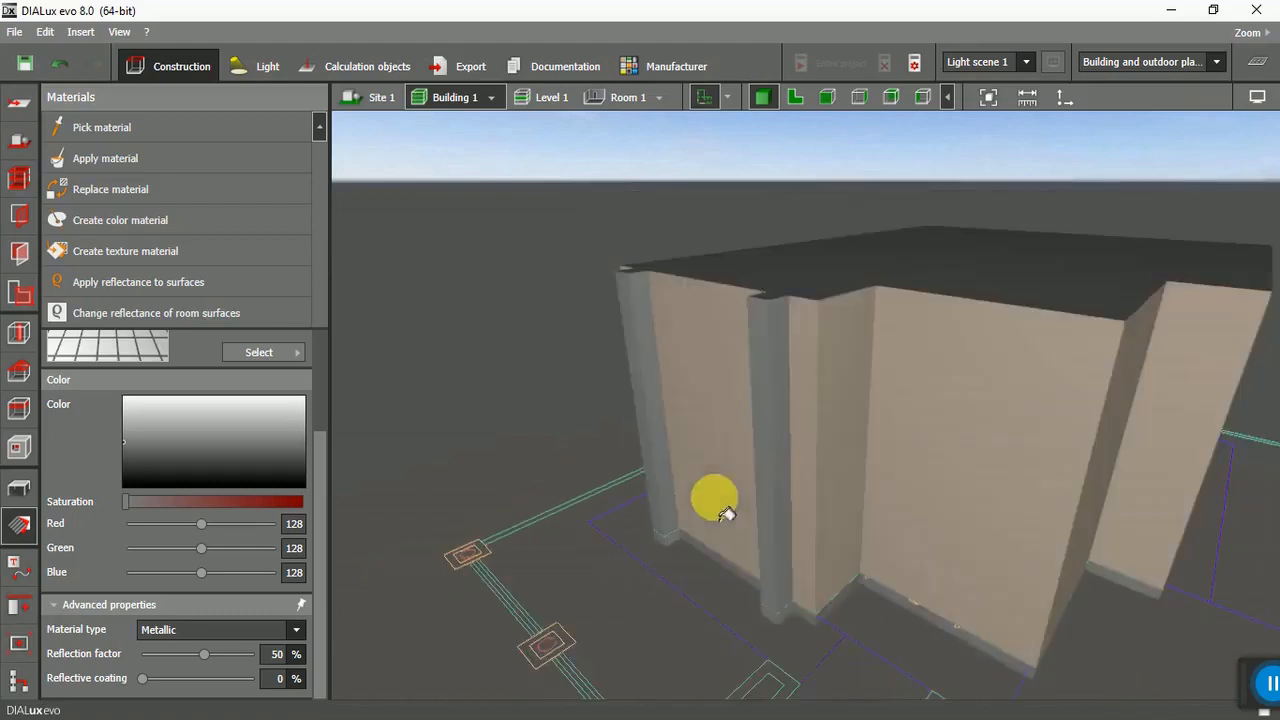
{"action": "scroll", "coordinate": [790, 630], "scroll_direction": "up", "scroll_amount": 3}
{"action": "scroll", "coordinate": [802, 646], "scroll_direction": "up", "scroll_amount": 3}
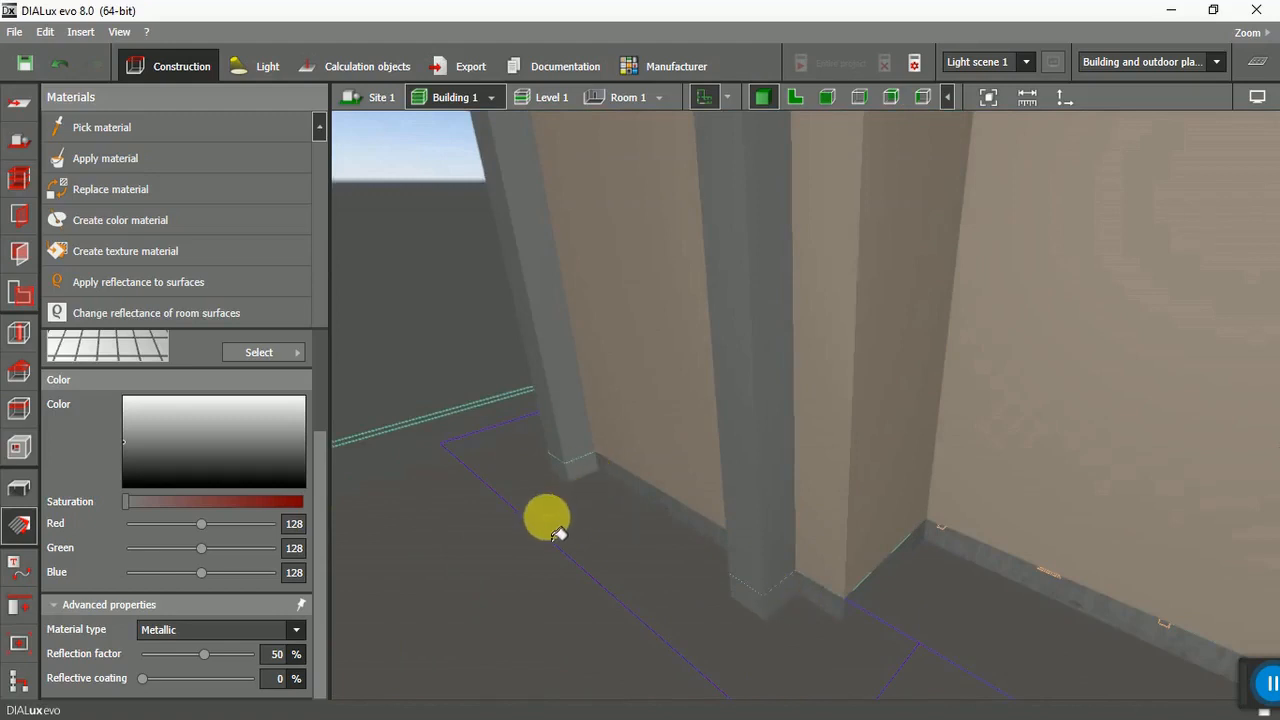
{"action": "scroll", "coordinate": [570, 544], "scroll_direction": "down", "scroll_amount": 3}
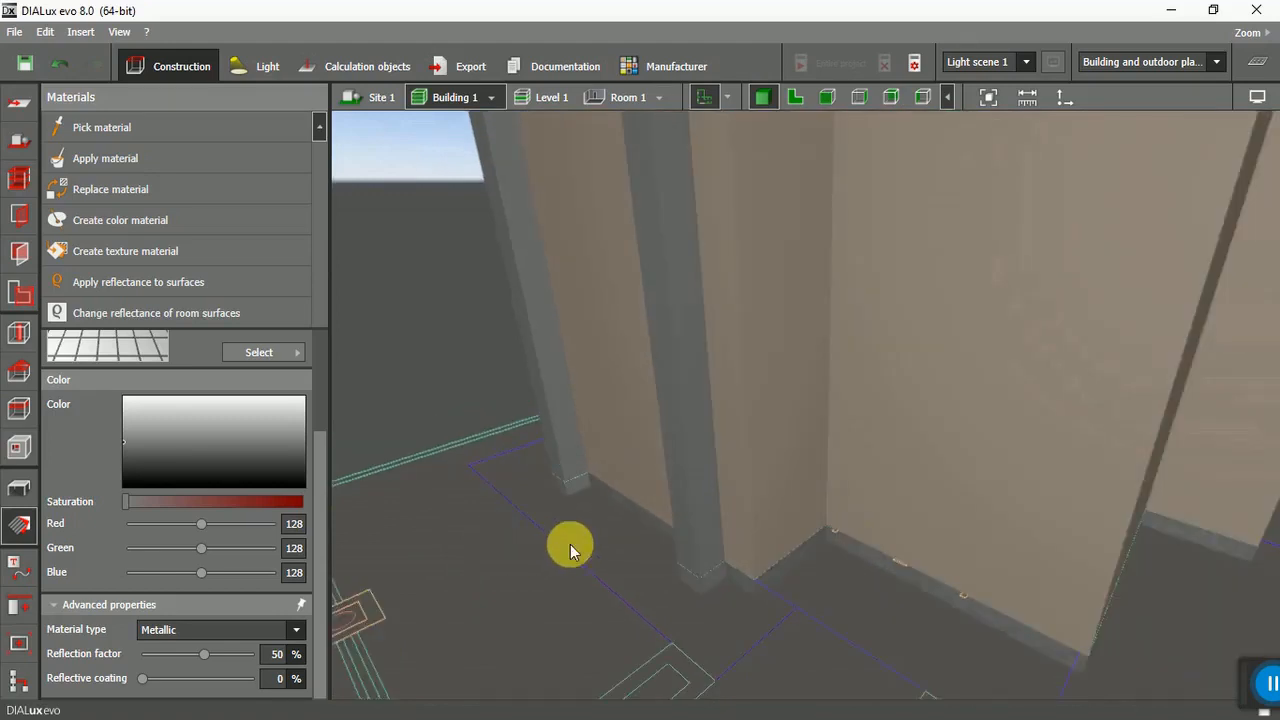
{"action": "scroll", "coordinate": [648, 545], "scroll_direction": "down", "scroll_amount": 5}
{"action": "left_click_drag", "start_coordinate": [564, 561], "coordinate": [638, 529]}
{"action": "right_click_drag", "start_coordinate": [638, 529], "coordinate": [592, 490]}
{"action": "scroll", "coordinate": [646, 529], "scroll_direction": "down", "scroll_amount": 5}
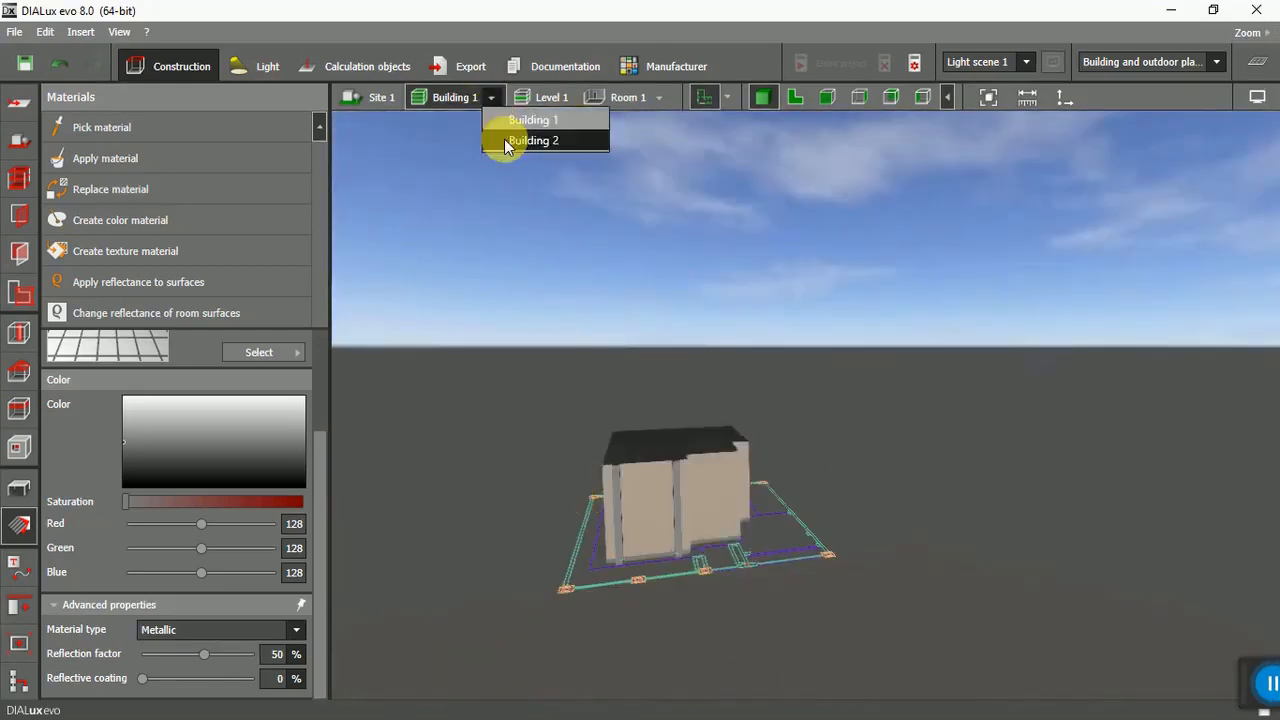
Switch to Building 2 and apply the grey metallic material to the faces of its two front pillars.
{"action": "left_click", "coordinate": [504, 140]}
{"action": "mouse_move", "coordinate": [459, 423]}
{"action": "right_mouse_down"}
{"action": "mouse_move", "coordinate": [571, 371]}
{"action": "mouse_move", "coordinate": [500, 386]}
{"action": "mouse_move", "coordinate": [513, 375]}
{"action": "mouse_move", "coordinate": [948, 489]}
{"action": "mouse_move", "coordinate": [470, 375]}
{"action": "right_mouse_up"}
{"action": "scroll", "coordinate": [469, 374], "scroll_direction": "up", "scroll_amount": 6}
{"action": "left_click", "coordinate": [150, 160]}
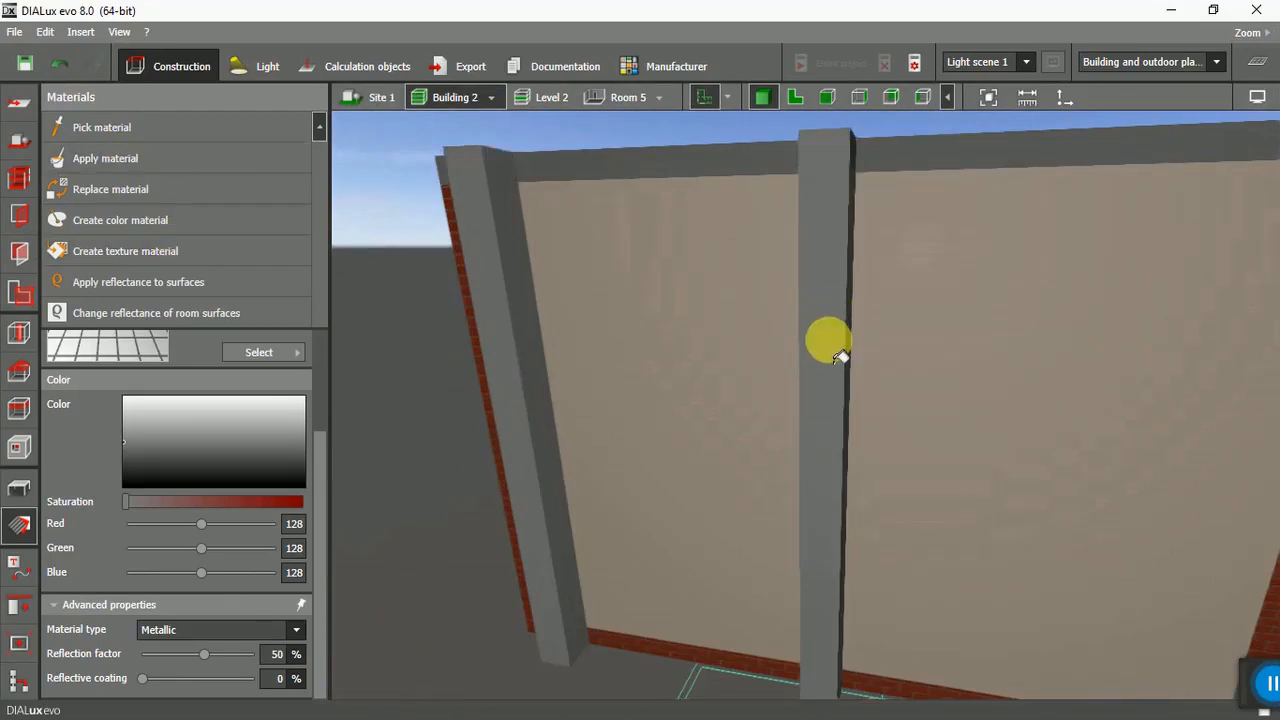
{"action": "scroll", "coordinate": [770, 325], "scroll_direction": "down", "scroll_amount": 5}
{"action": "mouse_move", "coordinate": [587, 434]}
{"action": "right_mouse_down"}
{"action": "mouse_move", "coordinate": [571, 441]}
{"action": "mouse_move", "coordinate": [617, 269]}
{"action": "right_mouse_up"}
{"action": "scroll", "coordinate": [617, 269], "scroll_direction": "up", "scroll_amount": 5}
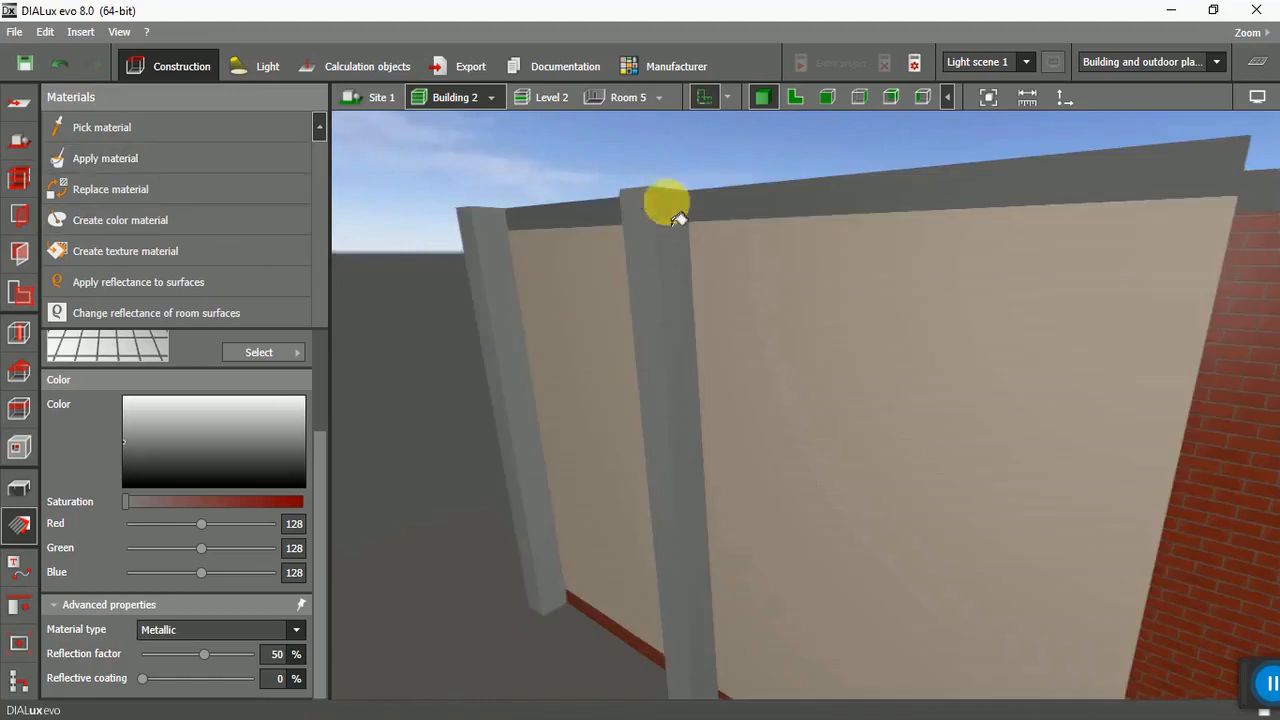
{"action": "scroll", "coordinate": [620, 420], "scroll_direction": "down", "scroll_amount": 5}
{"action": "right_click_drag", "start_coordinate": [551, 451], "coordinate": [1094, 294]}
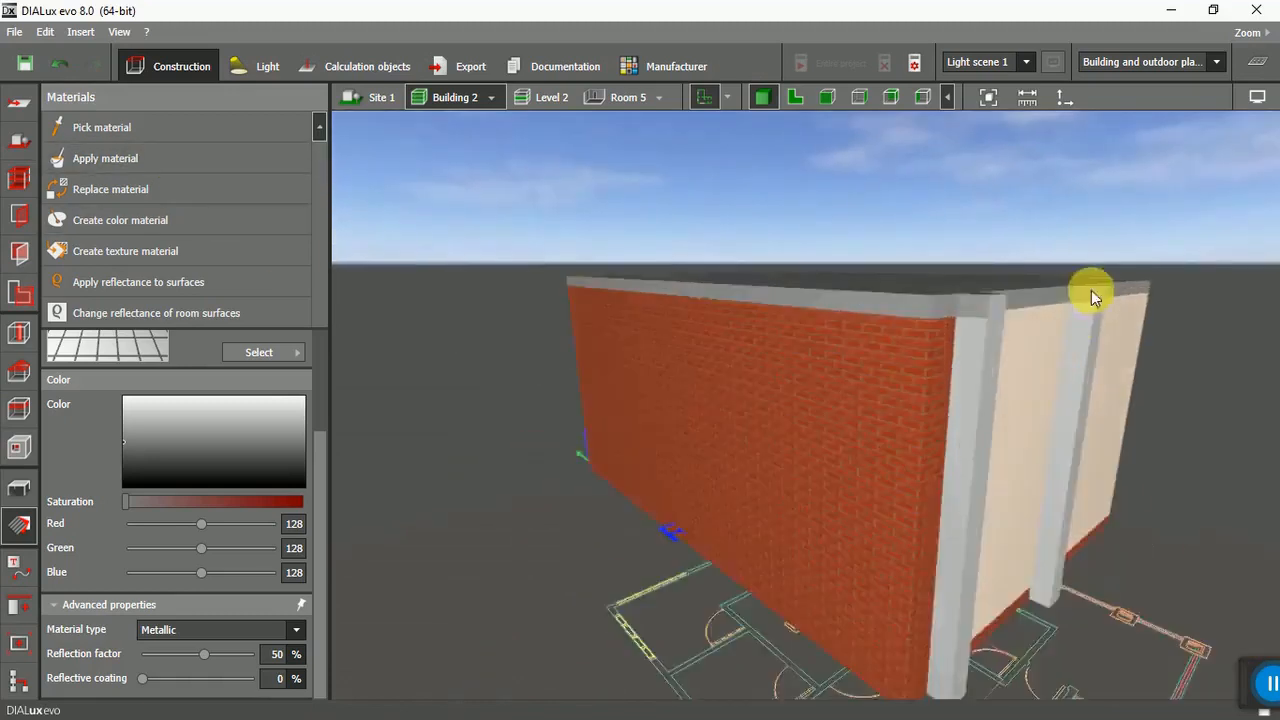
{"action": "scroll", "coordinate": [692, 356], "scroll_direction": "up", "scroll_amount": 5}
{"action": "scroll", "coordinate": [980, 260], "scroll_direction": "down", "scroll_amount": 5}
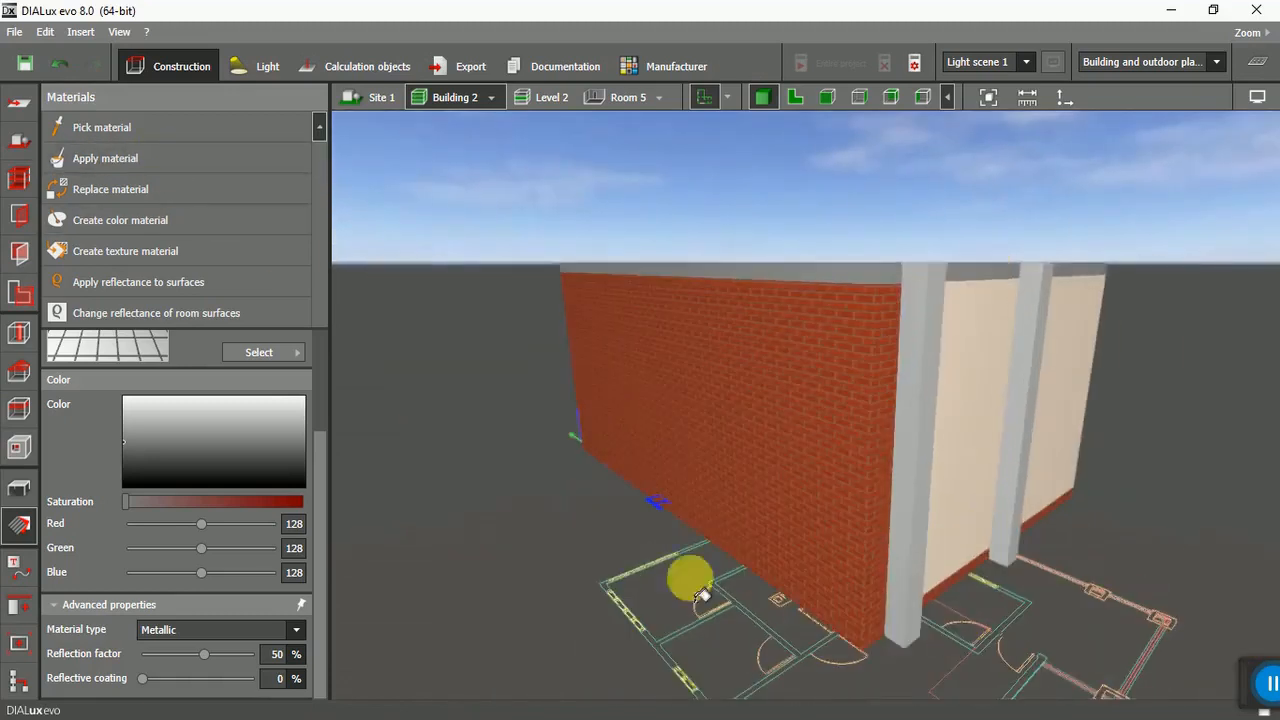
Pick the cream painted material and apply it to the brick strips and grey upper bands across Building 2's front walls.
{"action": "right_click_drag", "start_coordinate": [406, 360], "coordinate": [1099, 451]}
{"action": "left_click", "coordinate": [702, 440]}
{"action": "left_click", "coordinate": [495, 430]}
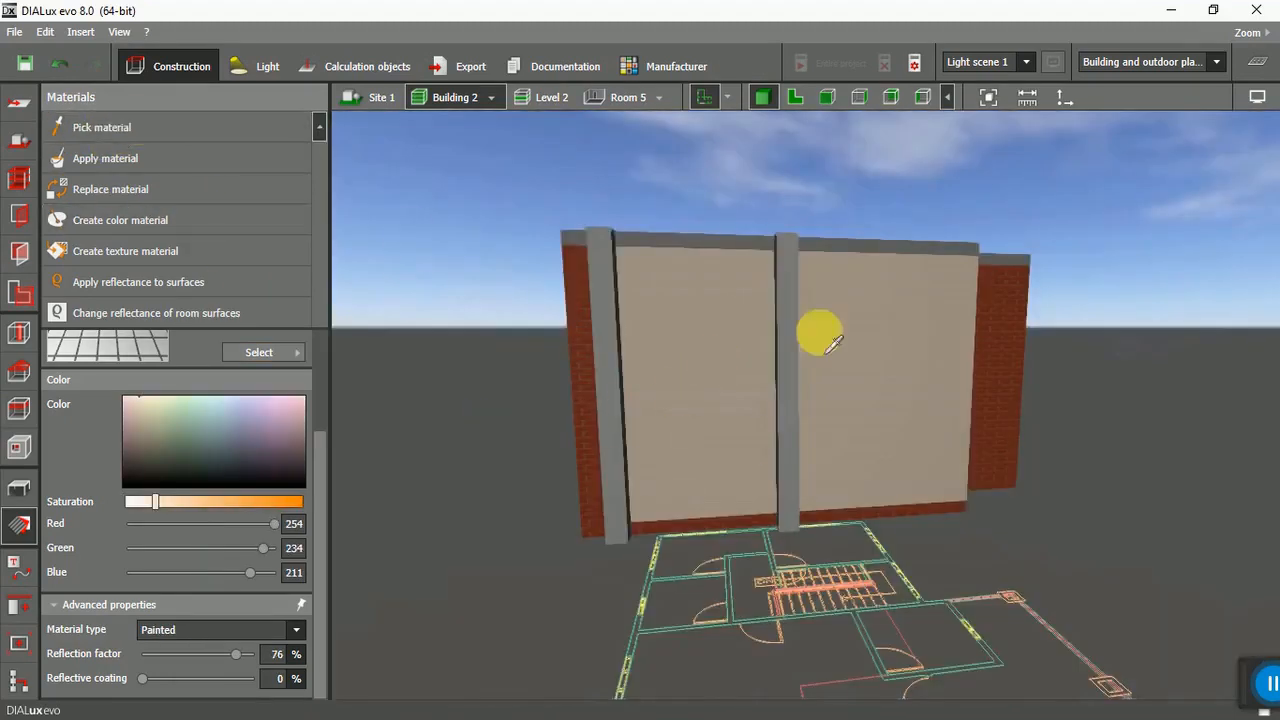
{"action": "left_click", "coordinate": [588, 398]}
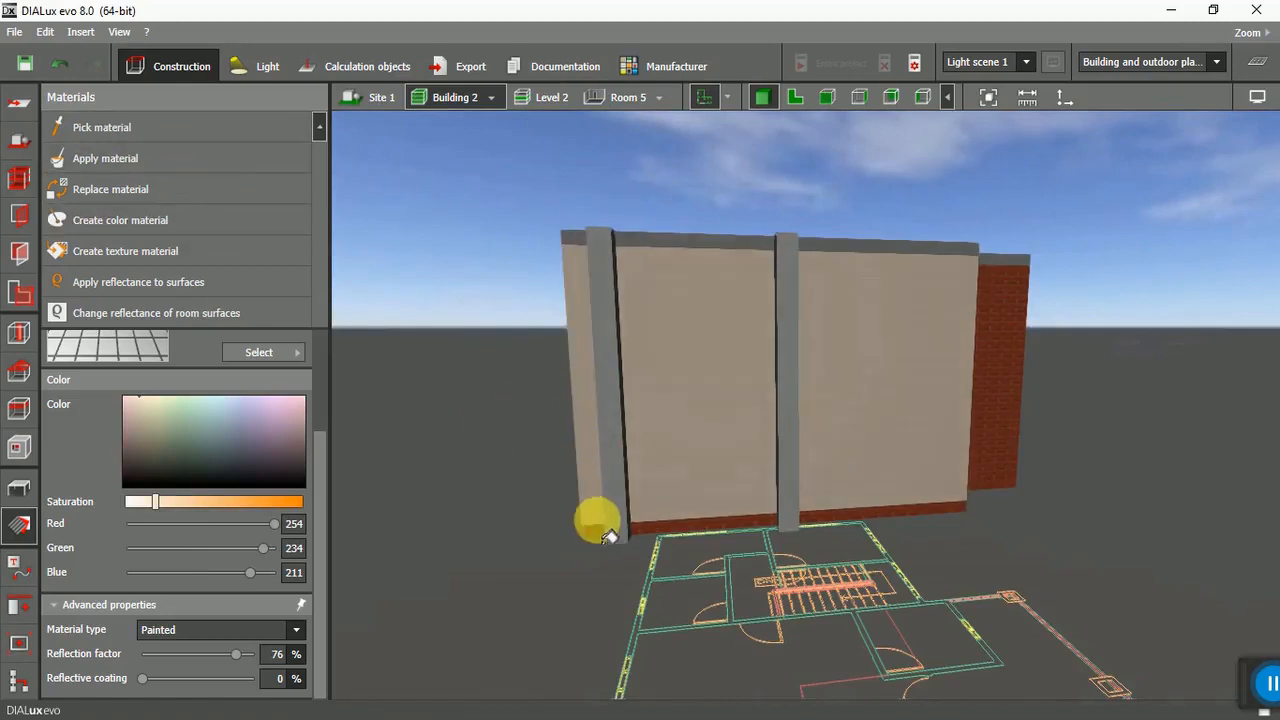
{"action": "left_click", "coordinate": [1025, 425]}
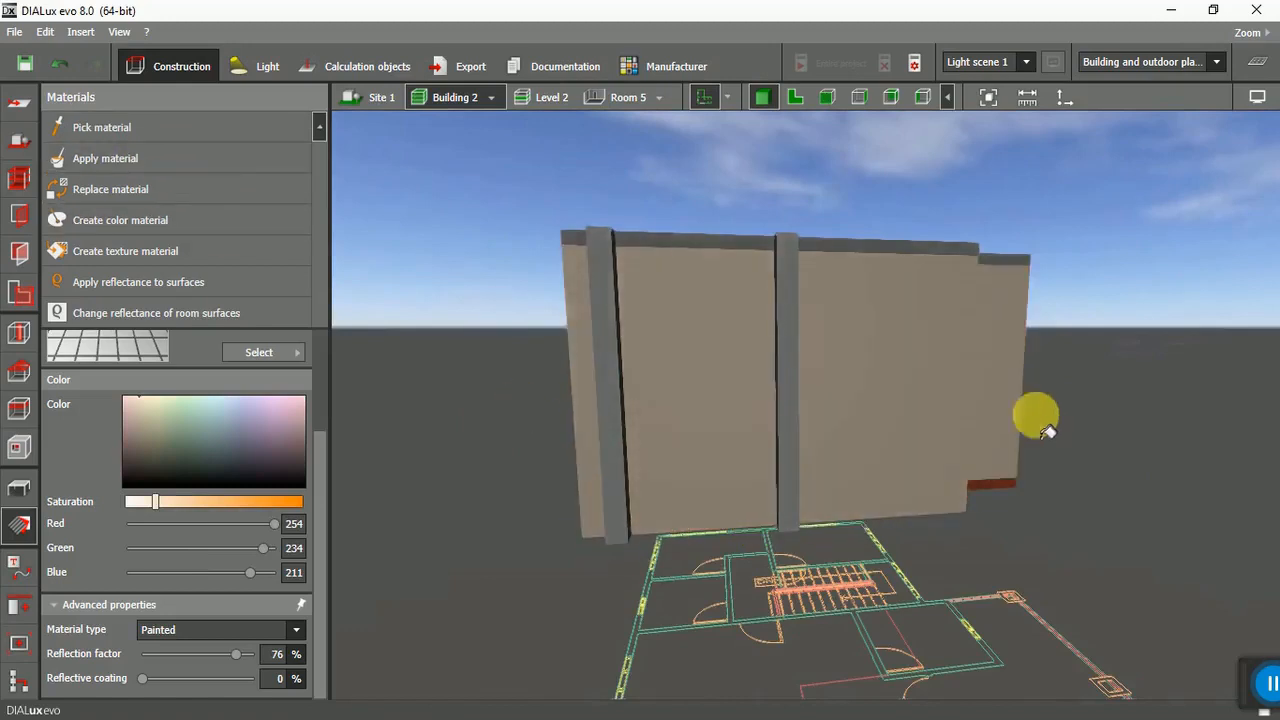
{"action": "left_click", "coordinate": [1003, 488]}
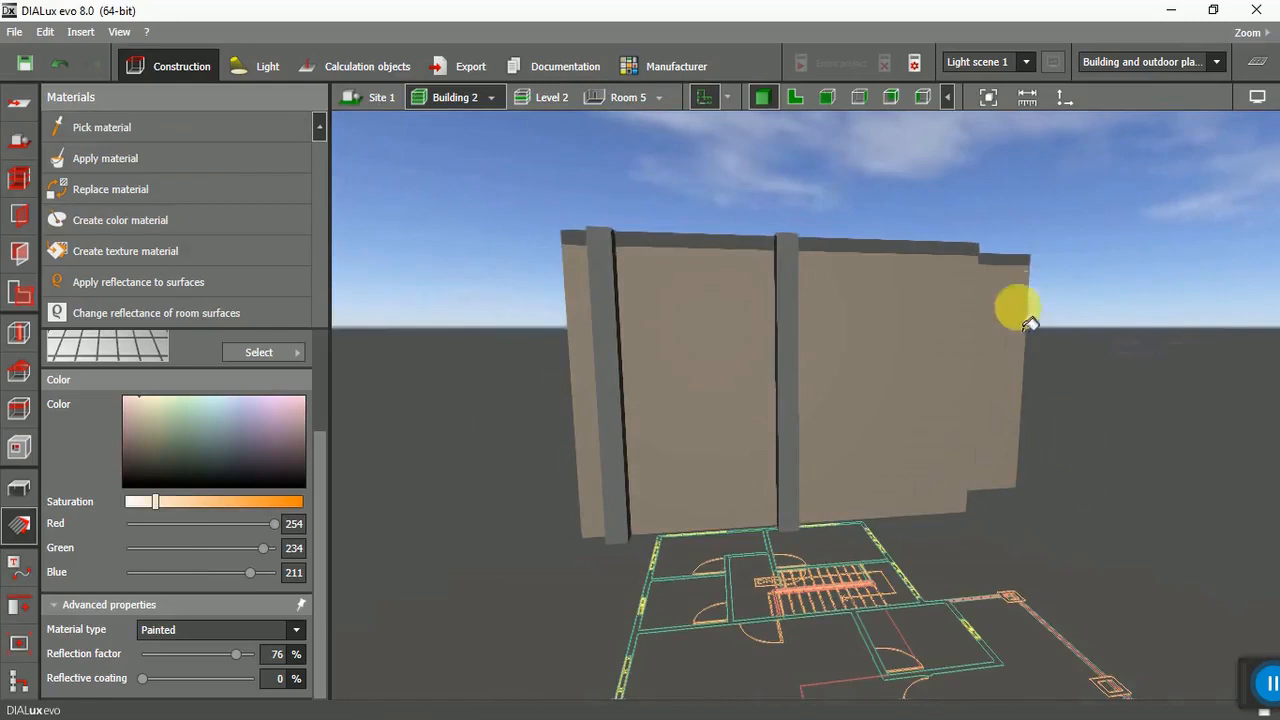
{"action": "left_click", "coordinate": [940, 249]}
{"action": "left_click", "coordinate": [718, 245]}
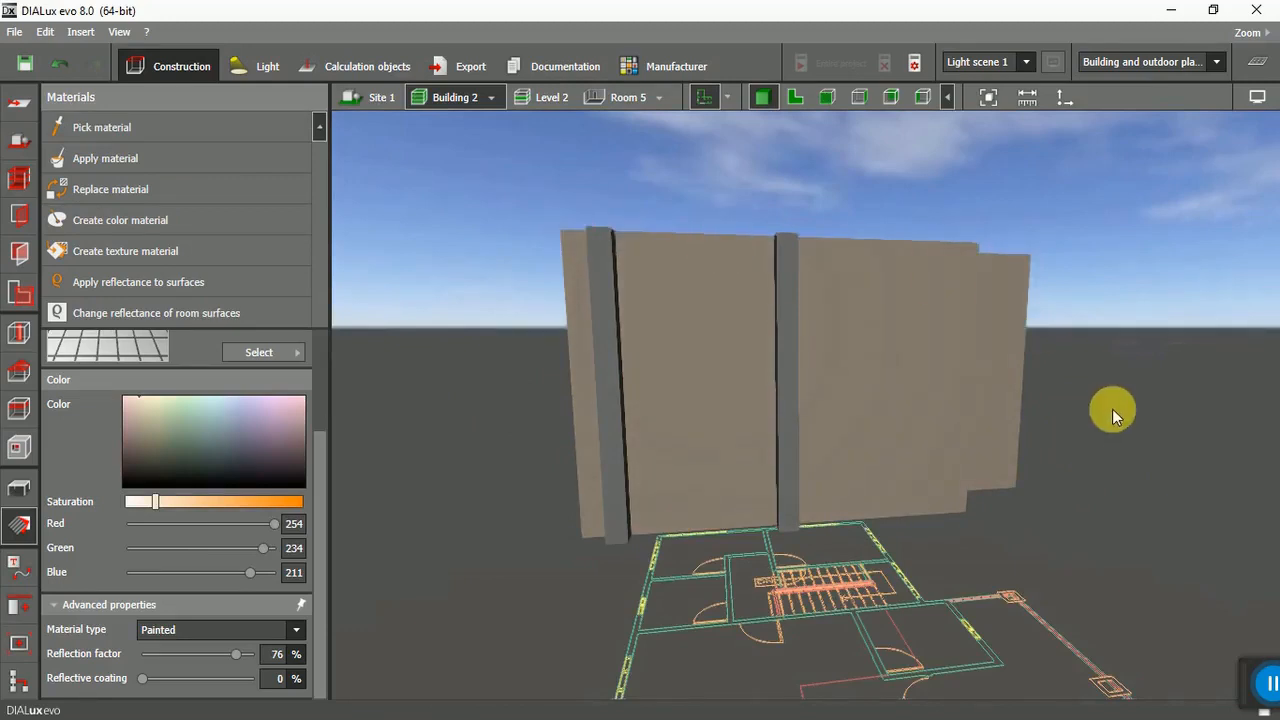
Apply the cream painted material to the brick faces of Building 2's stepped side wall and their grey upper bands.
{"action": "right_click_drag", "start_coordinate": [930, 400], "coordinate": [1093, 422]}
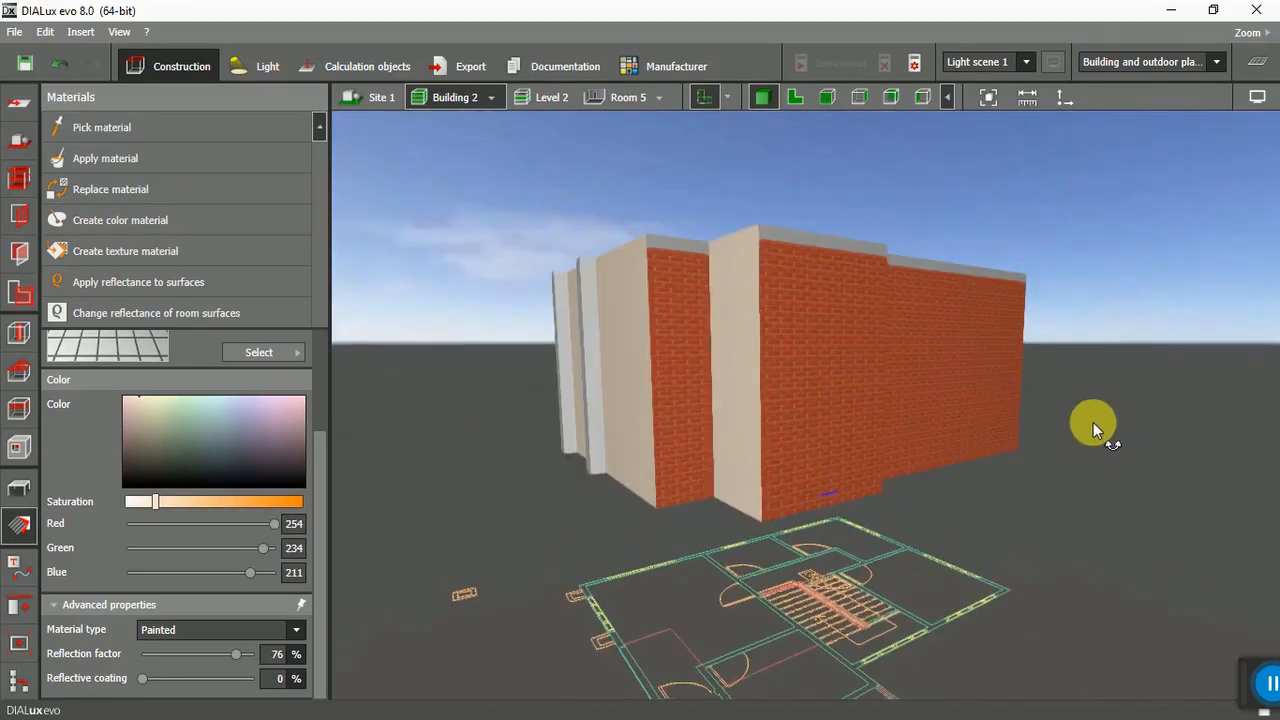
{"action": "left_click", "coordinate": [162, 172]}
{"action": "left_click", "coordinate": [678, 252]}
{"action": "left_click", "coordinate": [776, 506]}
{"action": "left_click", "coordinate": [821, 242]}
{"action": "left_click", "coordinate": [921, 263]}
{"action": "left_click", "coordinate": [923, 284]}
{"action": "left_click", "coordinate": [948, 458]}
Apply the cream painted material to Building 2's brick rear wall.
{"action": "right_click_drag", "start_coordinate": [1121, 418], "coordinate": [900, 430]}
{"action": "left_click", "coordinate": [666, 293]}
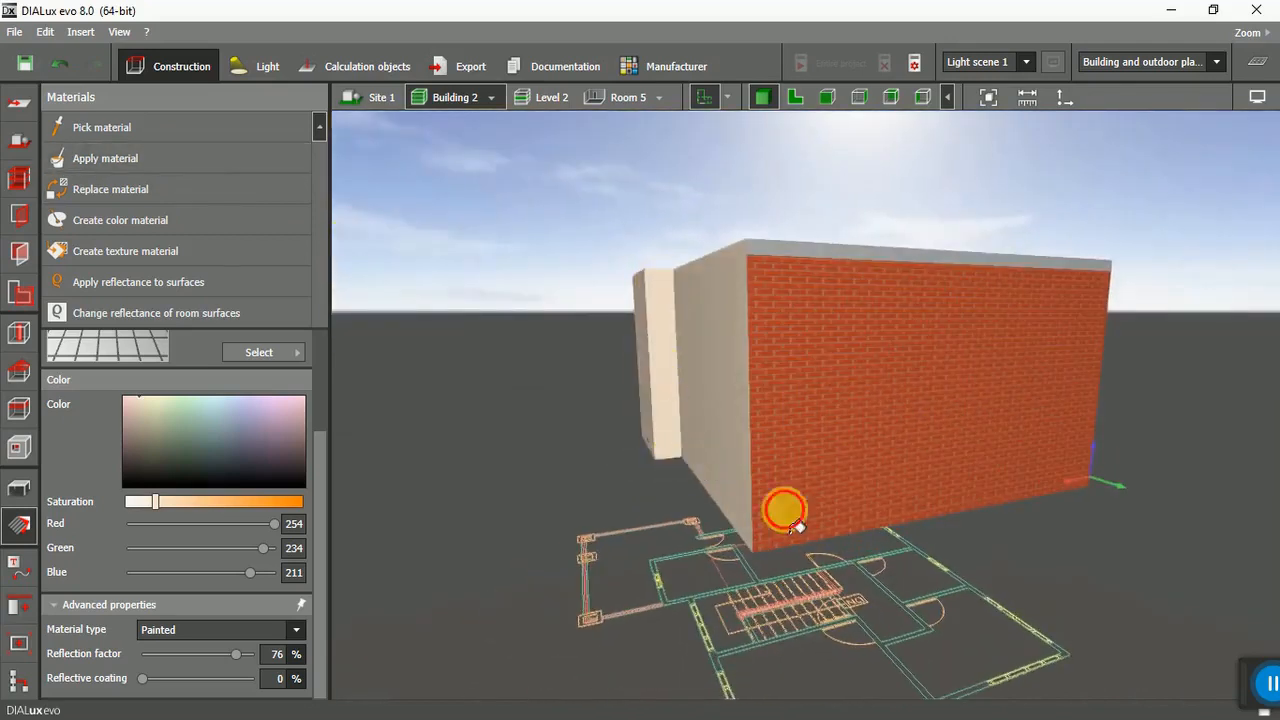
{"action": "left_click", "coordinate": [780, 510]}
Apply the cream painted material to Building 2's long brick side wall and its remaining uncoated surface.
{"action": "right_click_drag", "start_coordinate": [1170, 377], "coordinate": [915, 368]}
{"action": "left_click", "coordinate": [112, 155]}
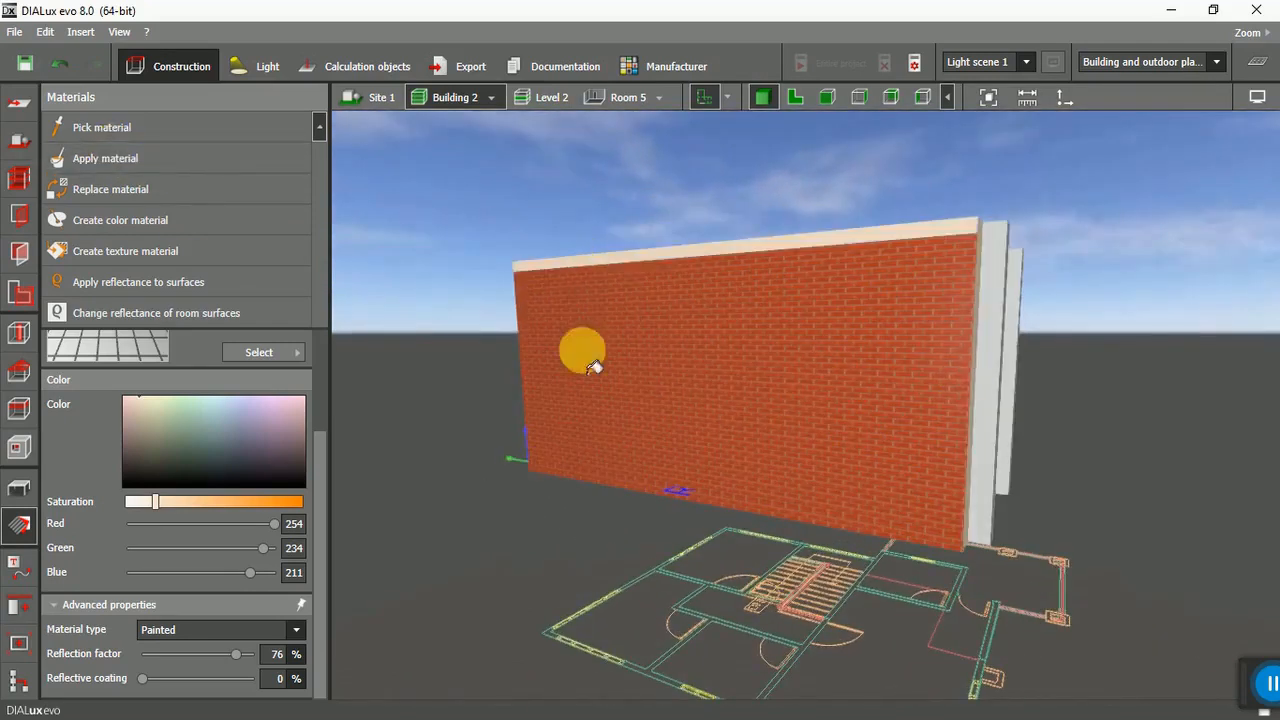
{"action": "left_click", "coordinate": [580, 350]}
{"action": "right_click_drag", "start_coordinate": [506, 515], "coordinate": [946, 437]}
{"action": "left_click", "coordinate": [135, 160]}
{"action": "left_click", "coordinate": [646, 466]}
Open Level 1 of Building 1 for storey construction and bring its open rooms into view from above.
{"action": "right_click_drag", "start_coordinate": [500, 366], "coordinate": [578, 196]}
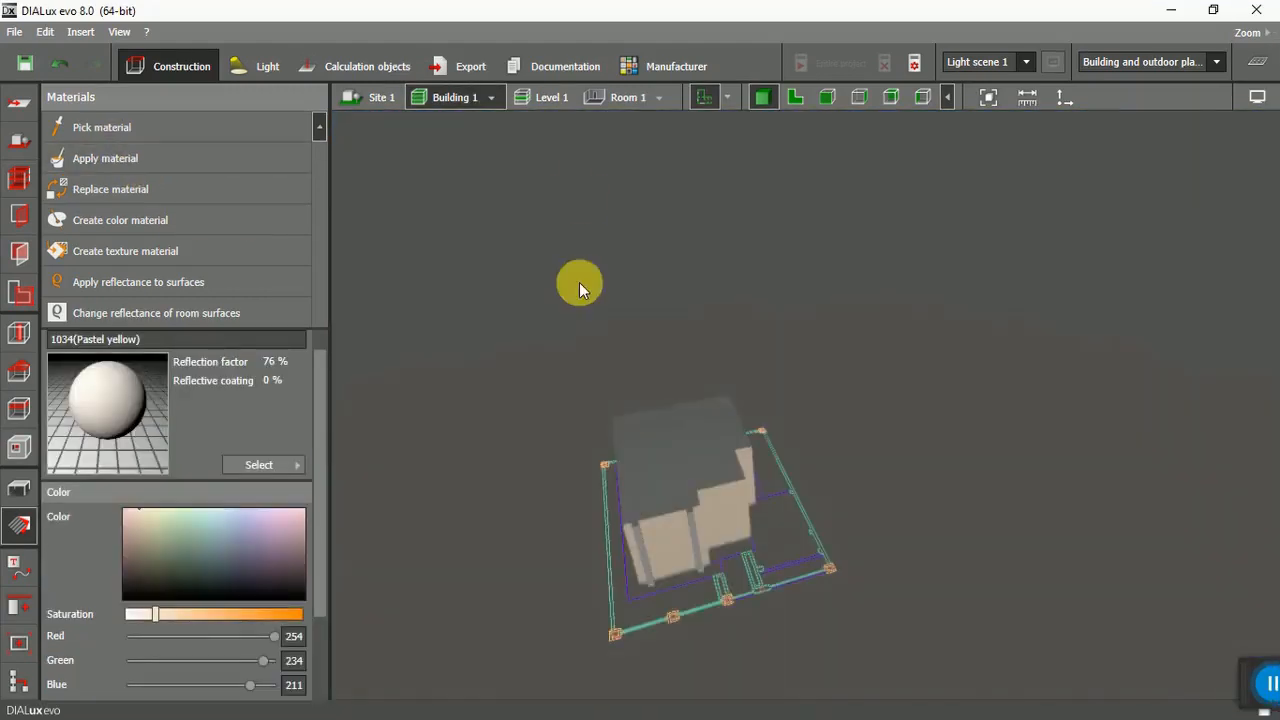
{"action": "left_click", "coordinate": [19, 178]}
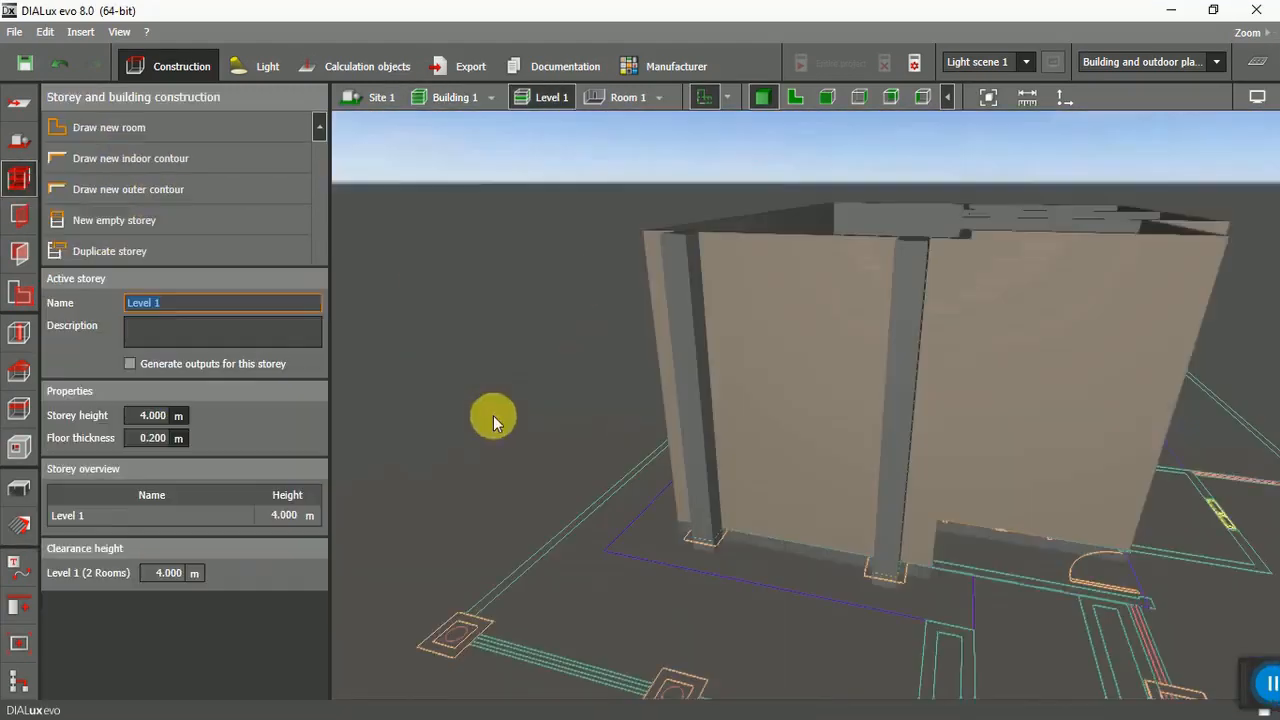
{"action": "right_click_drag", "start_coordinate": [568, 454], "coordinate": [525, 411]}
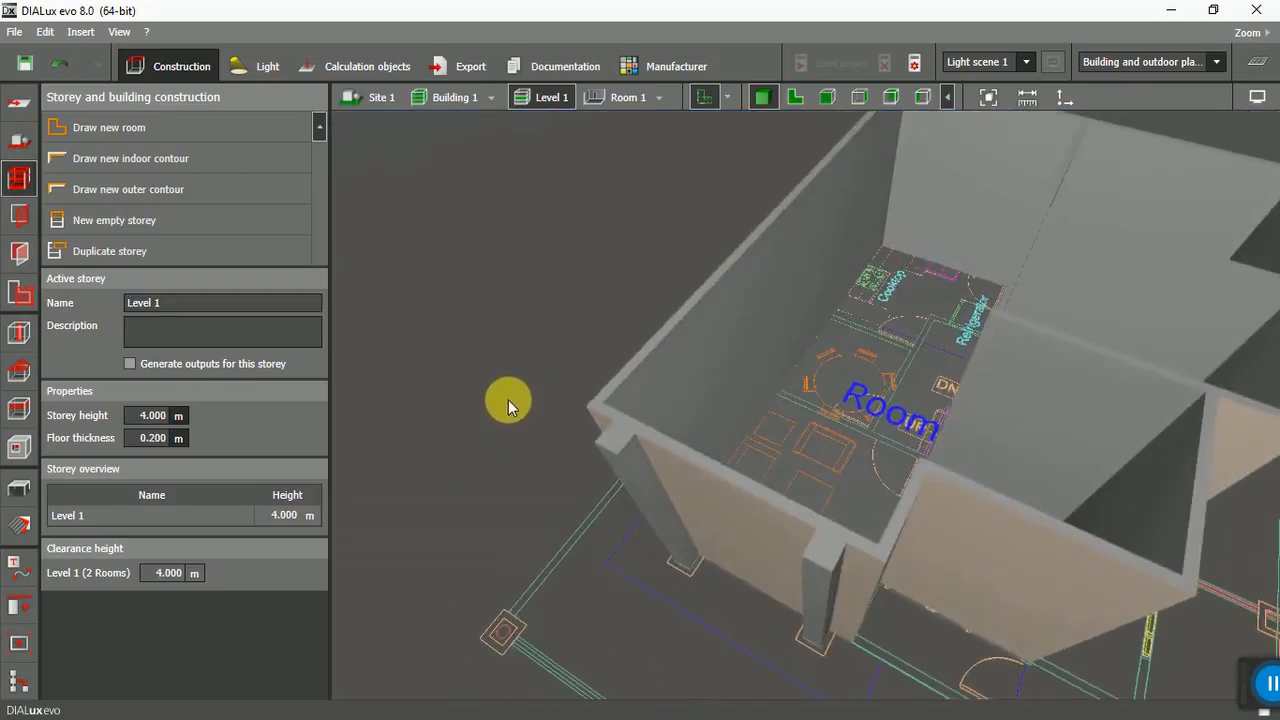
Choose 9003(Signal white) from the 9xxx Black/White group of the color catalog as the active material.
{"action": "left_click", "coordinate": [22, 524]}
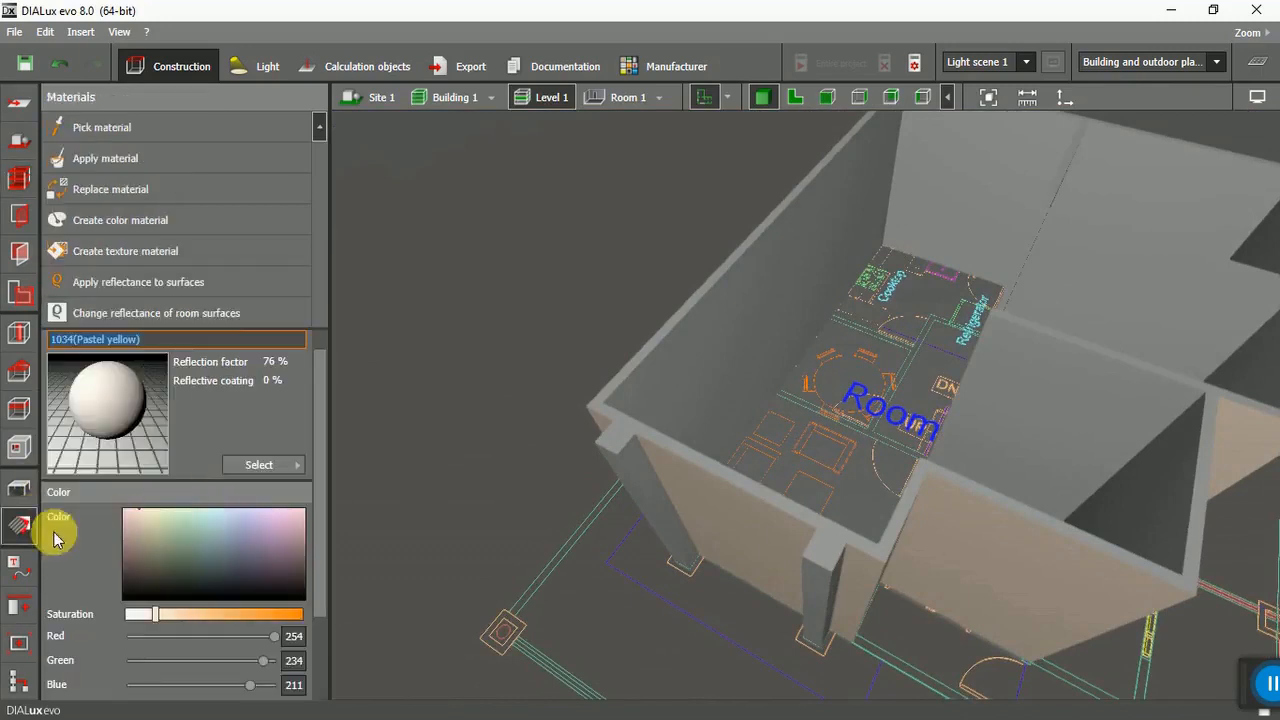
{"action": "left_click", "coordinate": [296, 467]}
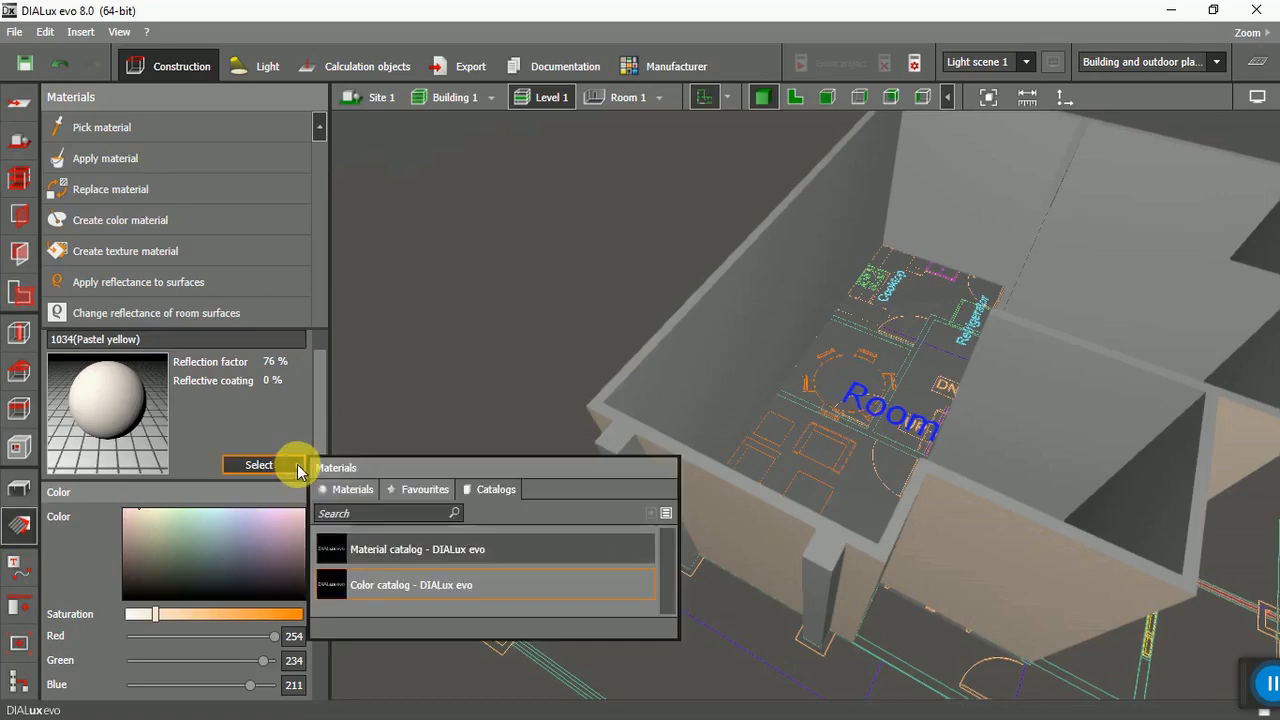
{"action": "left_click", "coordinate": [448, 589]}
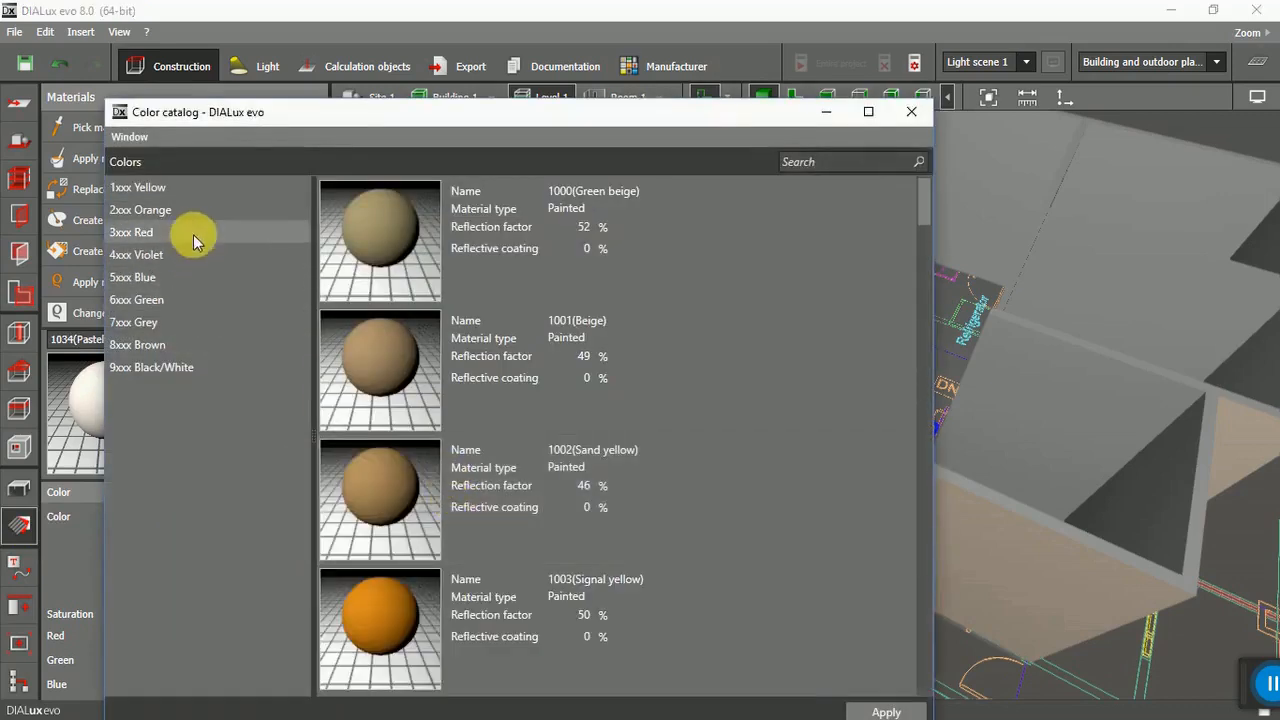
{"action": "left_click", "coordinate": [197, 366]}
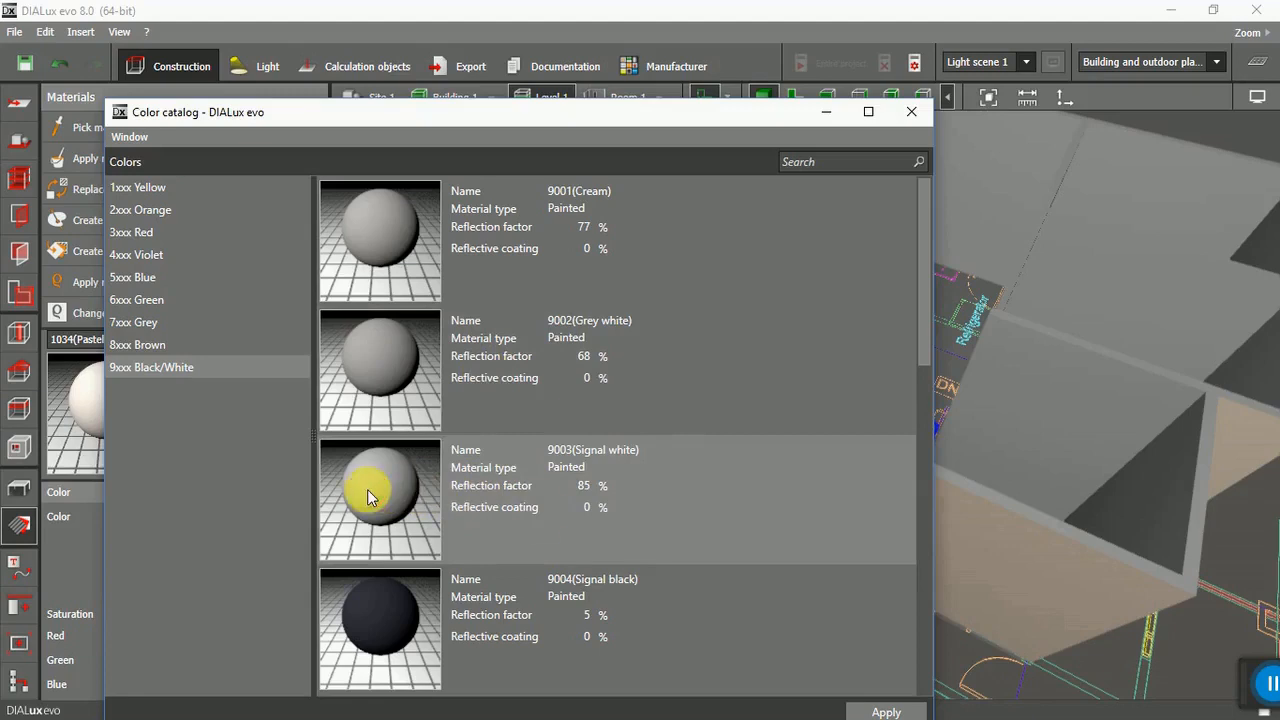
{"action": "left_click", "coordinate": [886, 706]}
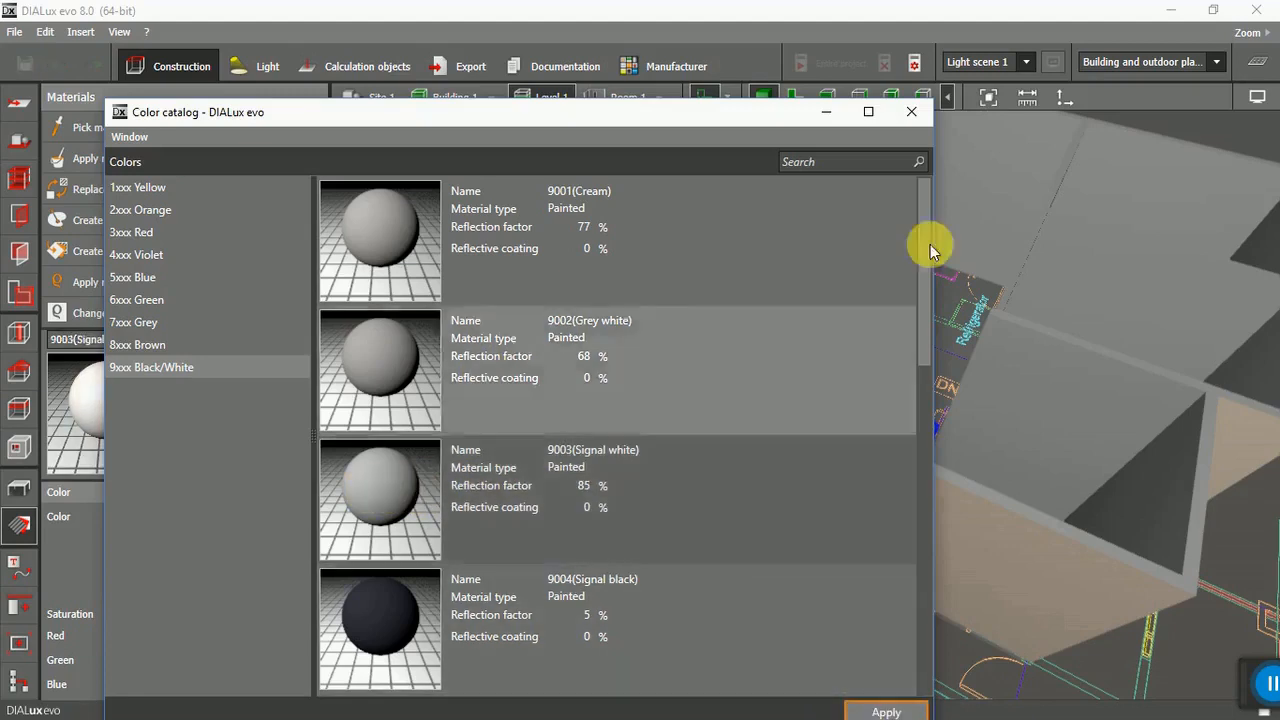
{"action": "left_click", "coordinate": [911, 111]}
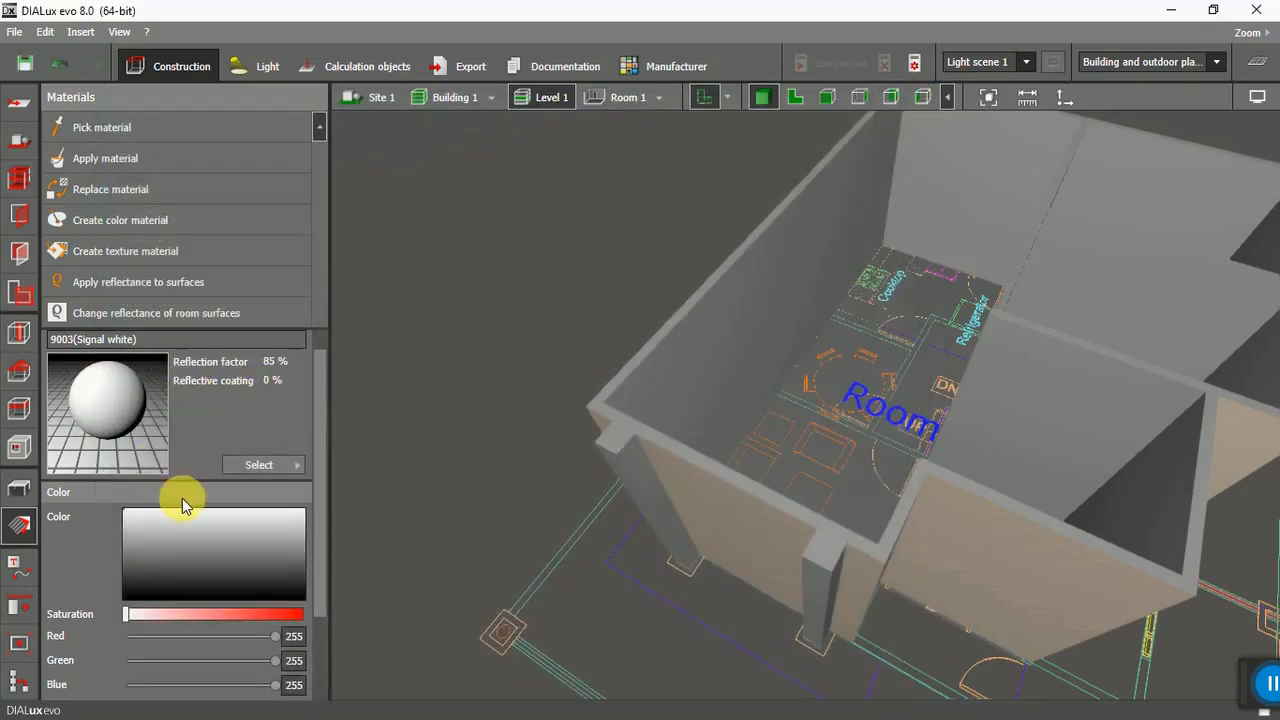
Apply the Signal white material to Level 1's long inner side wall, rear walls and the neighbouring partition faces.
{"action": "scroll", "coordinate": [260, 640], "scroll_direction": "down", "scroll_amount": 2}
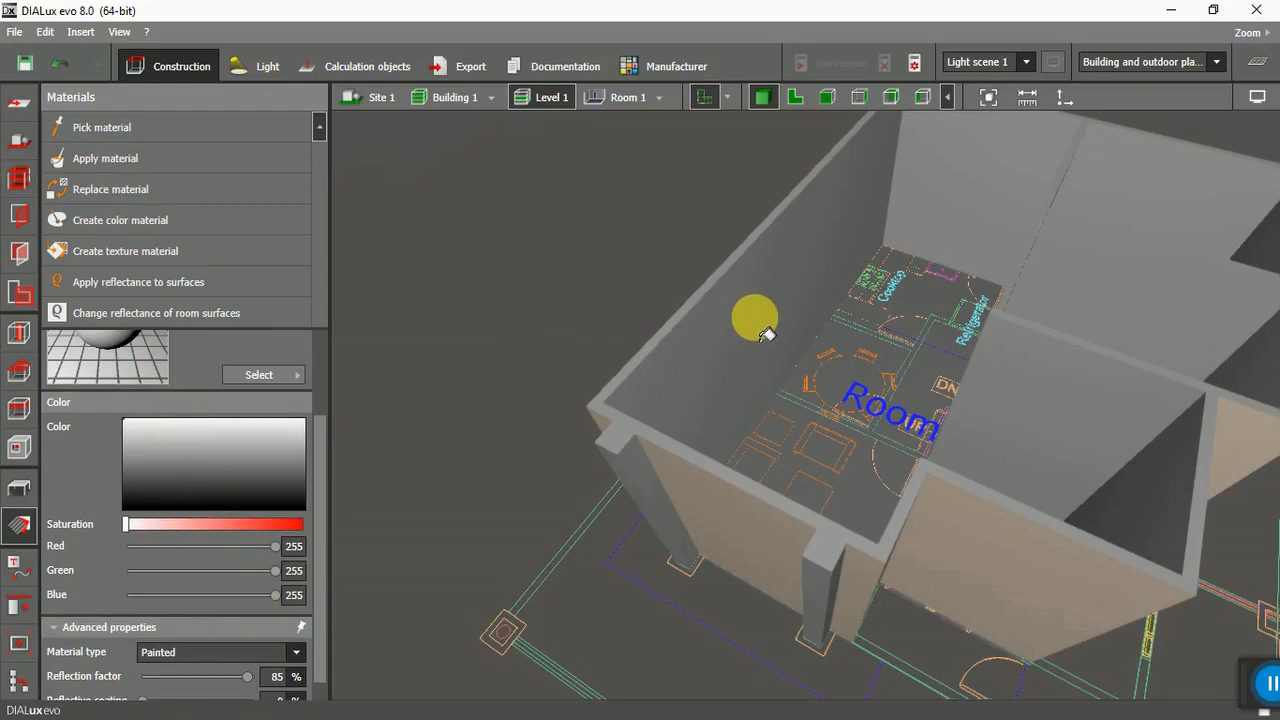
{"action": "left_click", "coordinate": [764, 331]}
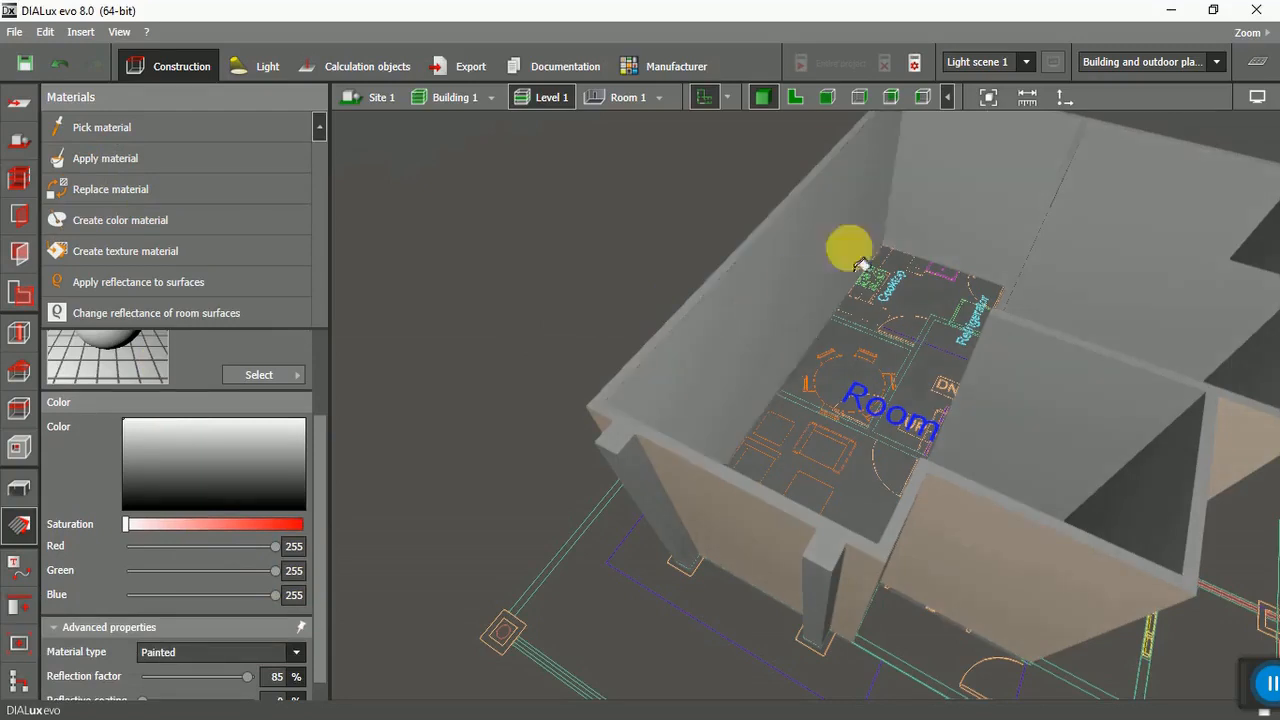
{"action": "left_click", "coordinate": [940, 190]}
{"action": "left_click", "coordinate": [1103, 247]}
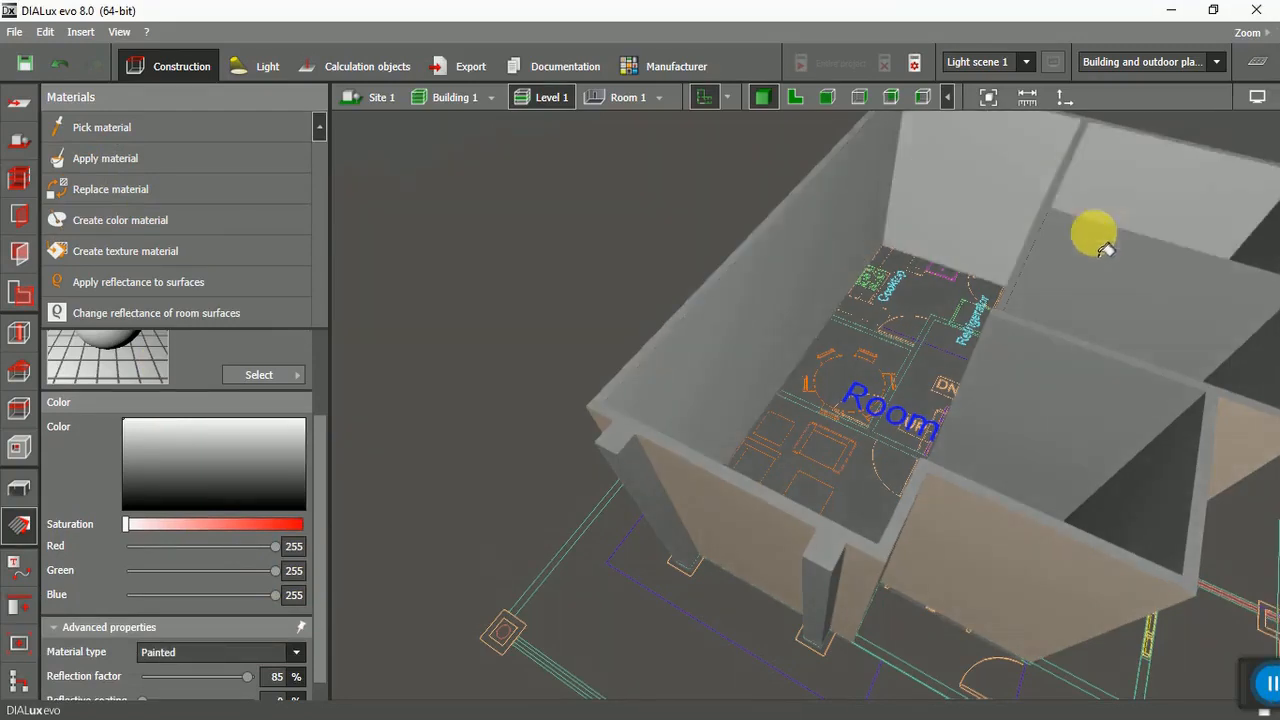
{"action": "left_click", "coordinate": [1064, 384]}
Apply Signal white to the remaining interior faces of Level 1, including the front walls and the opposite sides of the partitions.
{"action": "scroll", "coordinate": [908, 356], "scroll_direction": "down", "scroll_amount": 3}
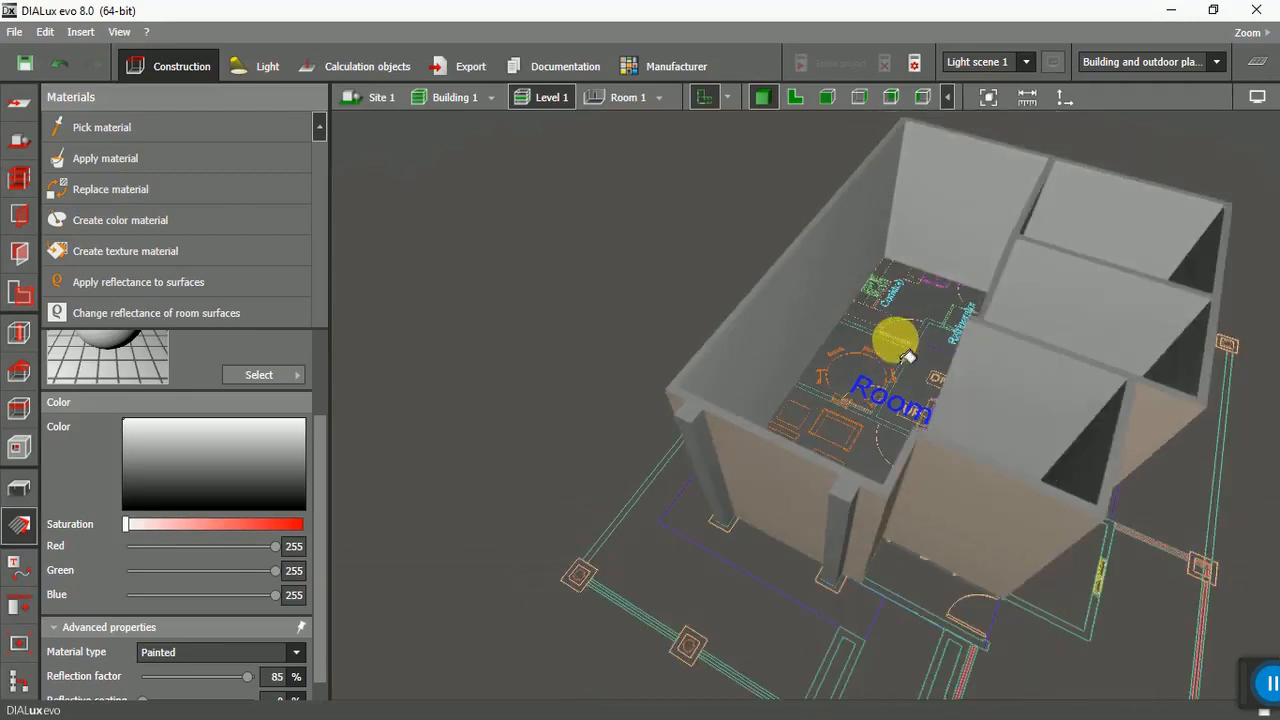
{"action": "right_click_drag", "start_coordinate": [576, 343], "coordinate": [621, 416]}
{"action": "left_click", "coordinate": [125, 159]}
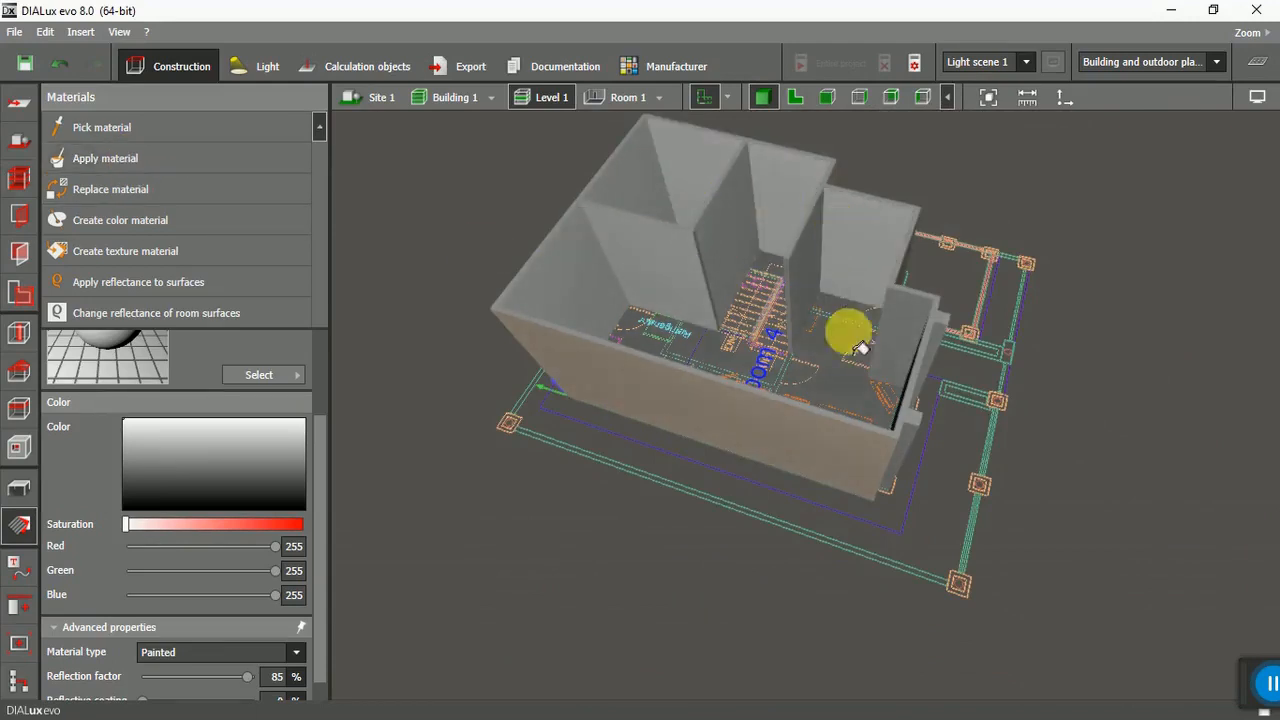
{"action": "scroll", "coordinate": [818, 277], "scroll_direction": "up", "scroll_amount": 3}
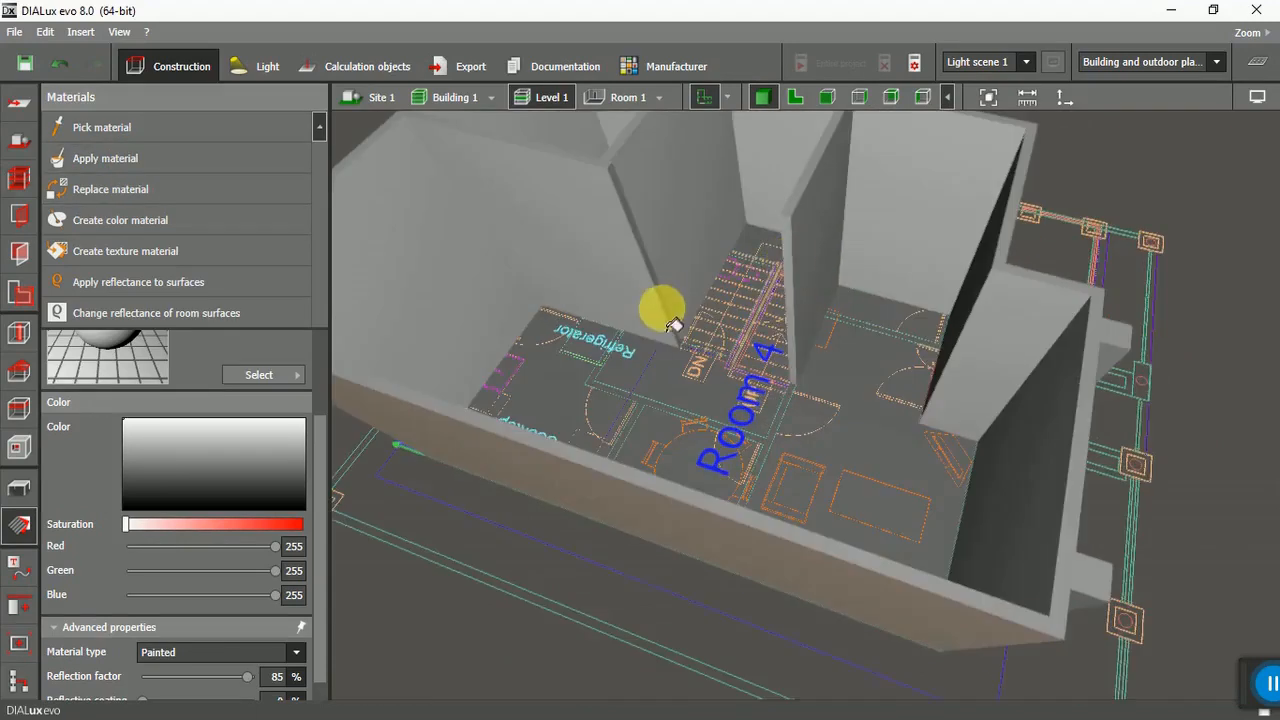
{"action": "scroll", "coordinate": [845, 362], "scroll_direction": "down", "scroll_amount": 1}
{"action": "scroll", "coordinate": [848, 362], "scroll_direction": "down", "scroll_amount": 3}
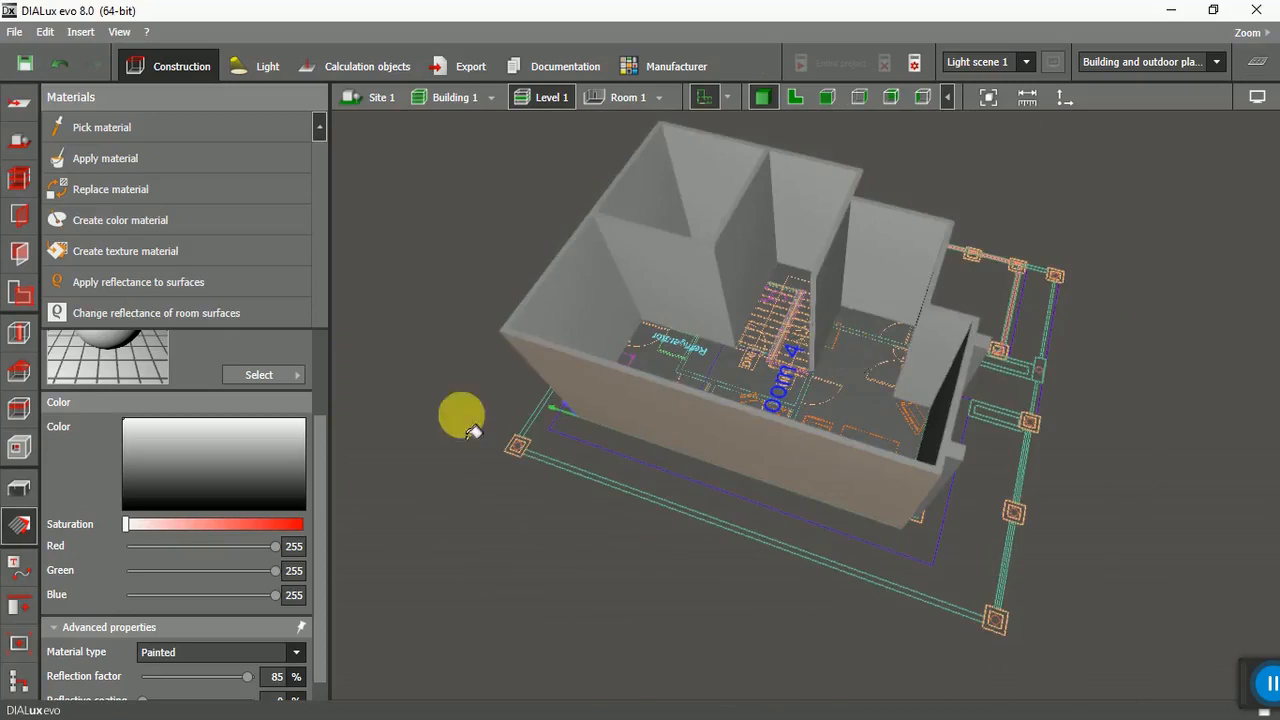
{"action": "right_click_drag", "start_coordinate": [445, 492], "coordinate": [636, 466]}
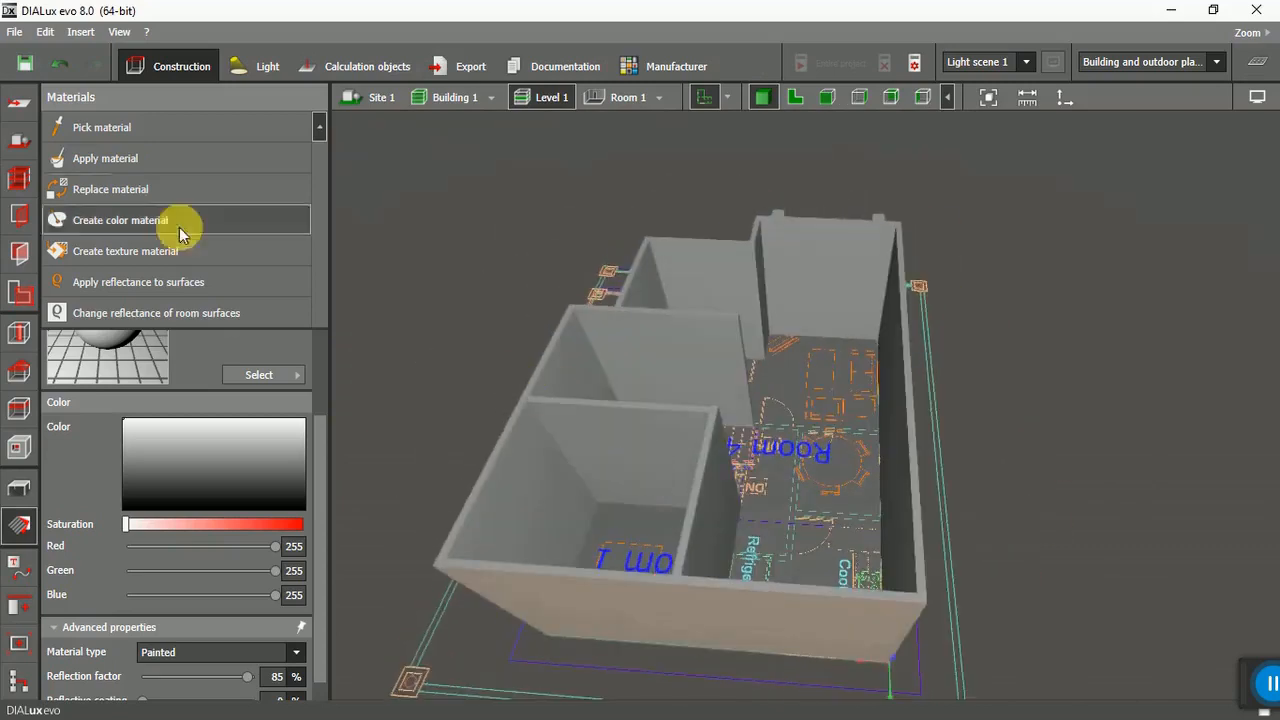
{"action": "left_click", "coordinate": [619, 348]}
{"action": "left_click", "coordinate": [692, 278]}
{"action": "left_click", "coordinate": [763, 280]}
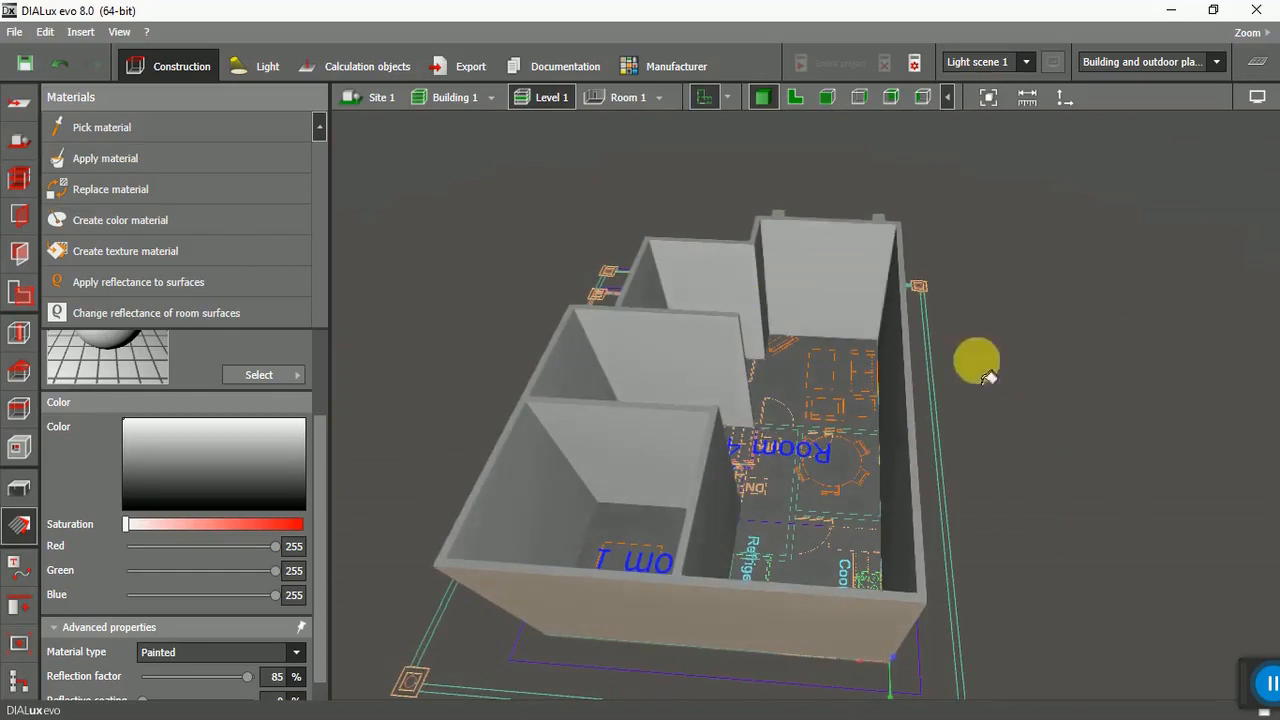
{"action": "right_click_drag", "start_coordinate": [975, 397], "coordinate": [551, 381]}
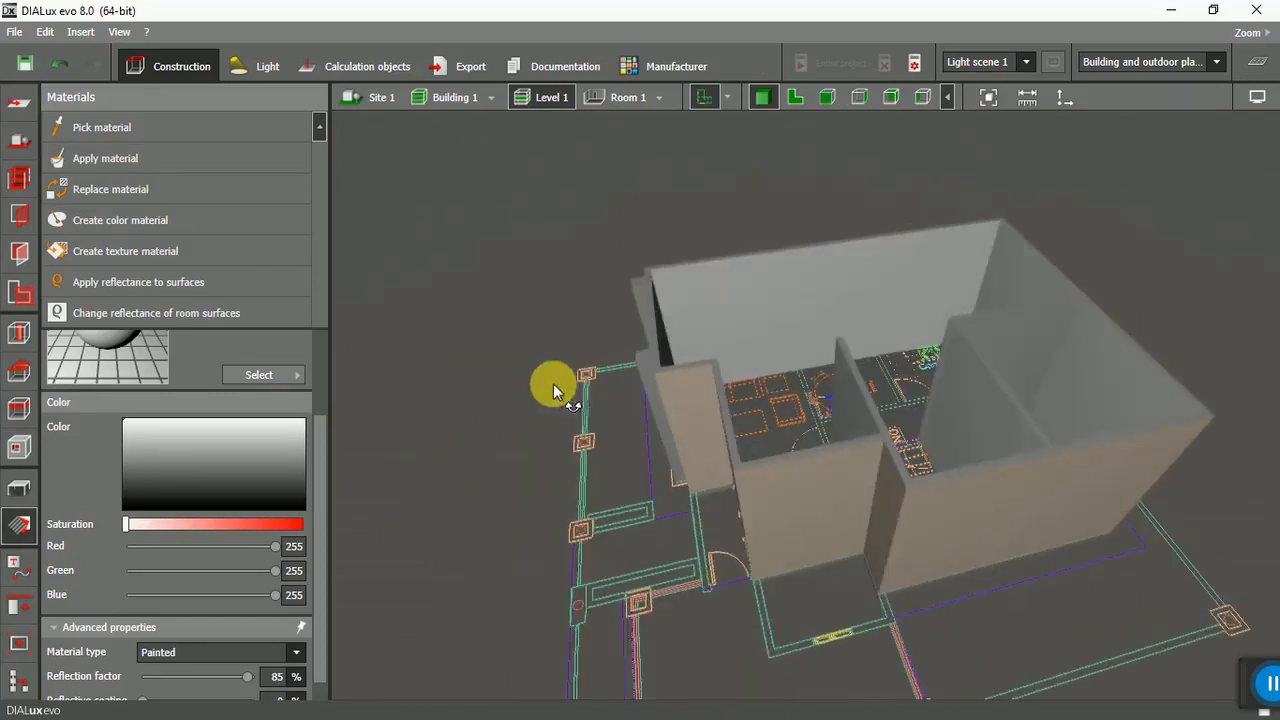
{"action": "right_click_drag", "start_coordinate": [494, 506], "coordinate": [594, 480]}
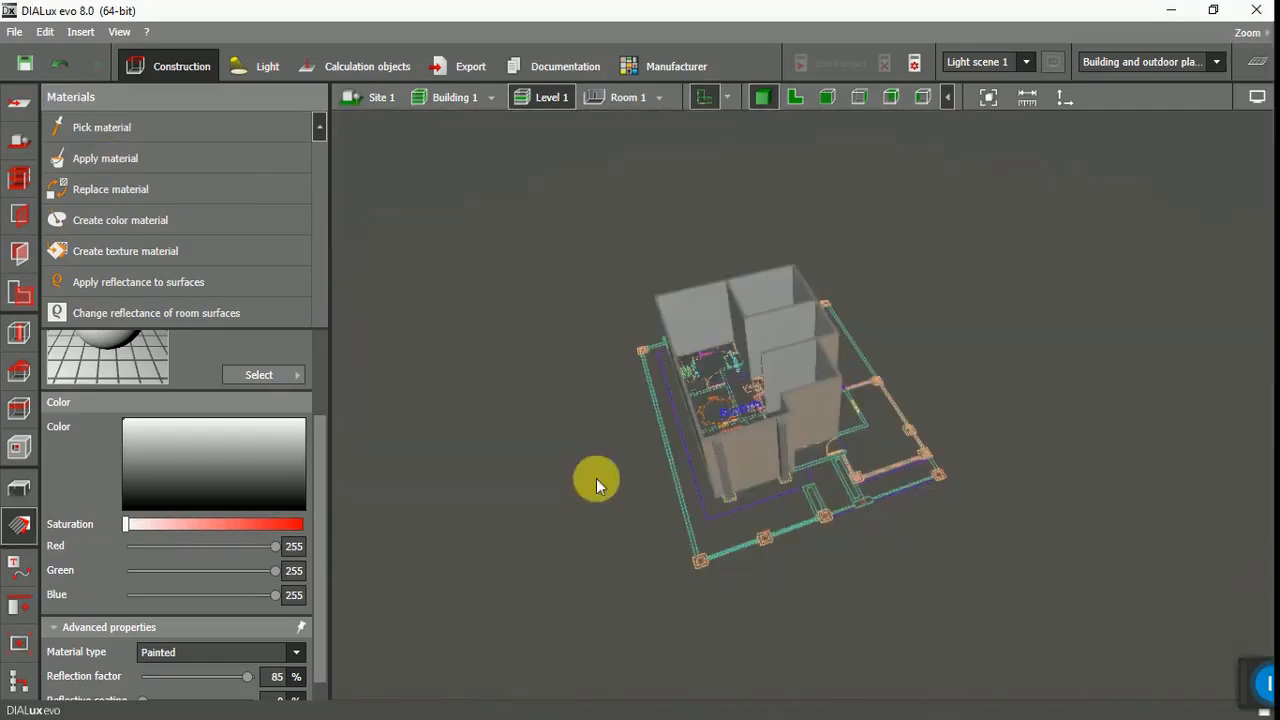
Switch to Building 2 and open its Level 2 for storey construction, bringing the interior walls into view.
{"action": "left_click", "coordinate": [491, 98]}
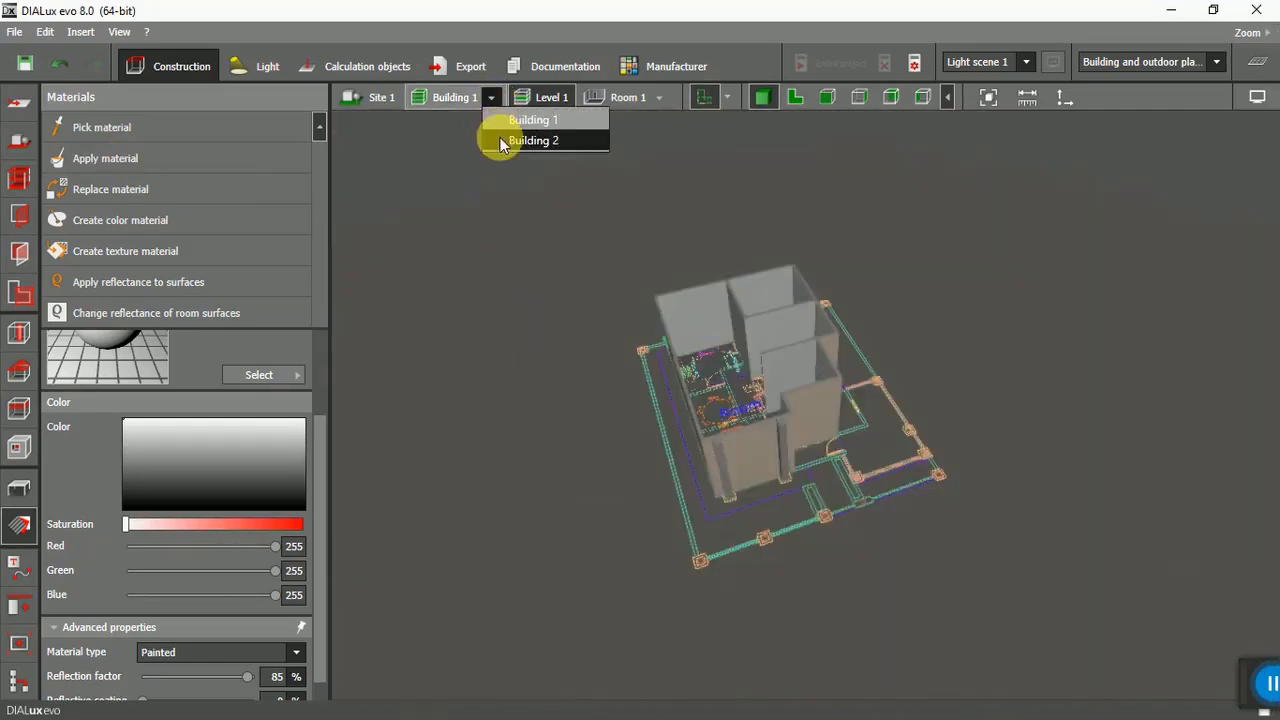
{"action": "left_click", "coordinate": [533, 140]}
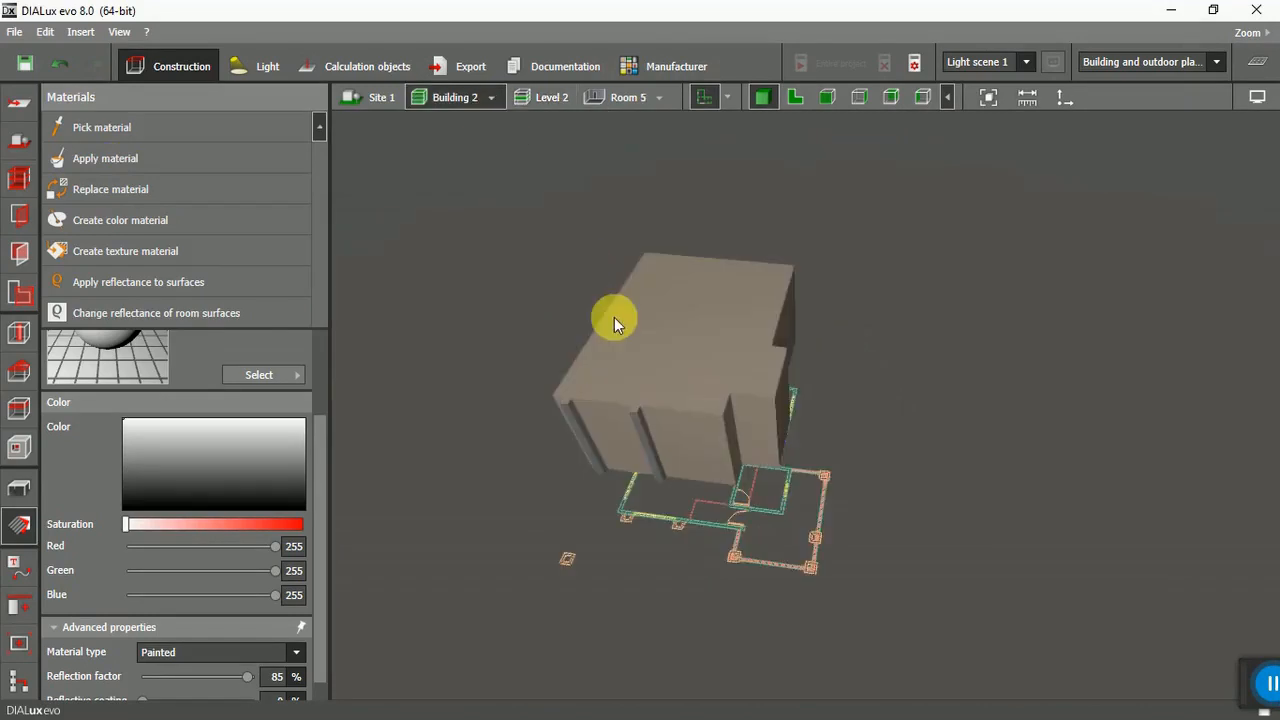
{"action": "left_click", "coordinate": [382, 100]}
{"action": "scroll", "coordinate": [464, 209], "scroll_direction": "up", "scroll_amount": 1}
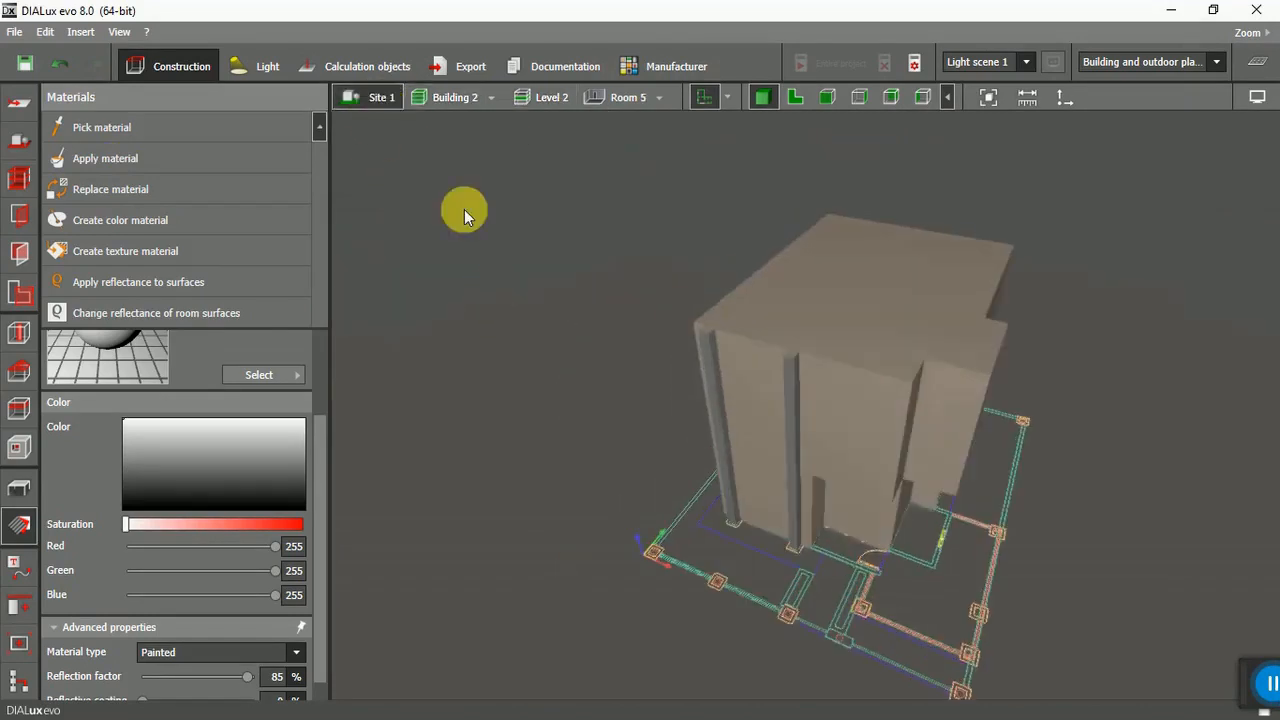
{"action": "left_click", "coordinate": [462, 99]}
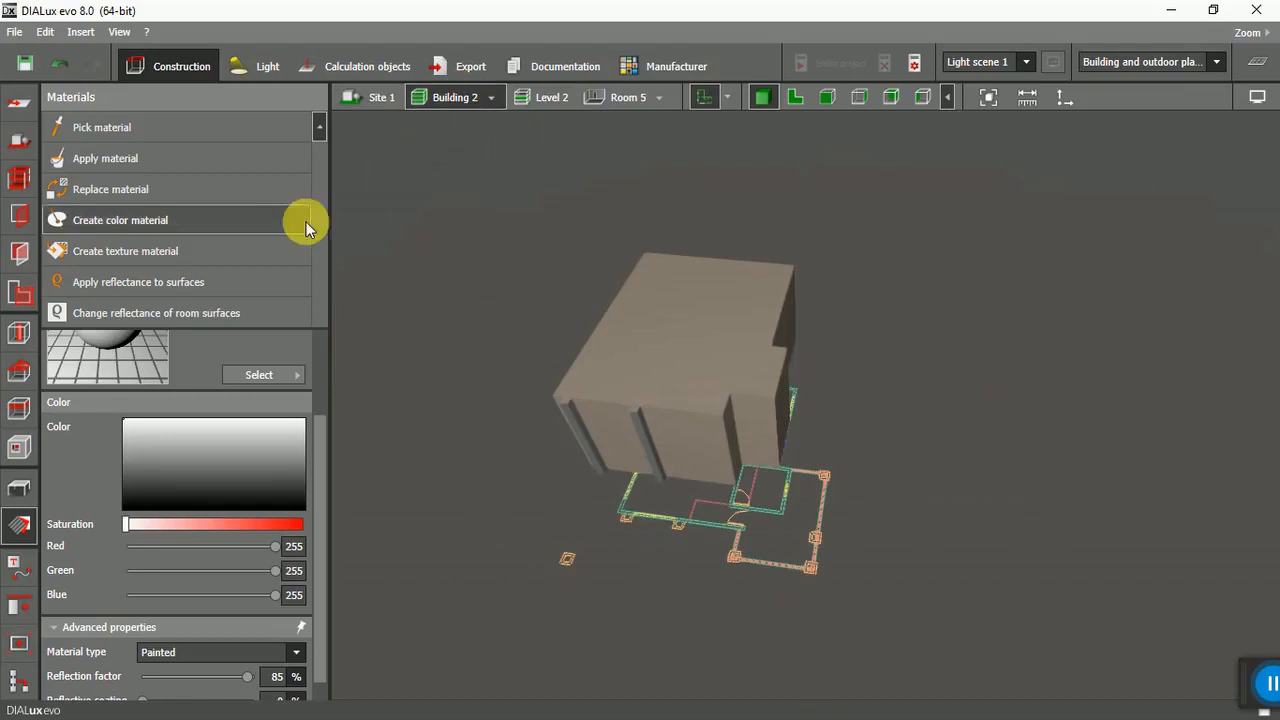
{"action": "left_click", "coordinate": [22, 178]}
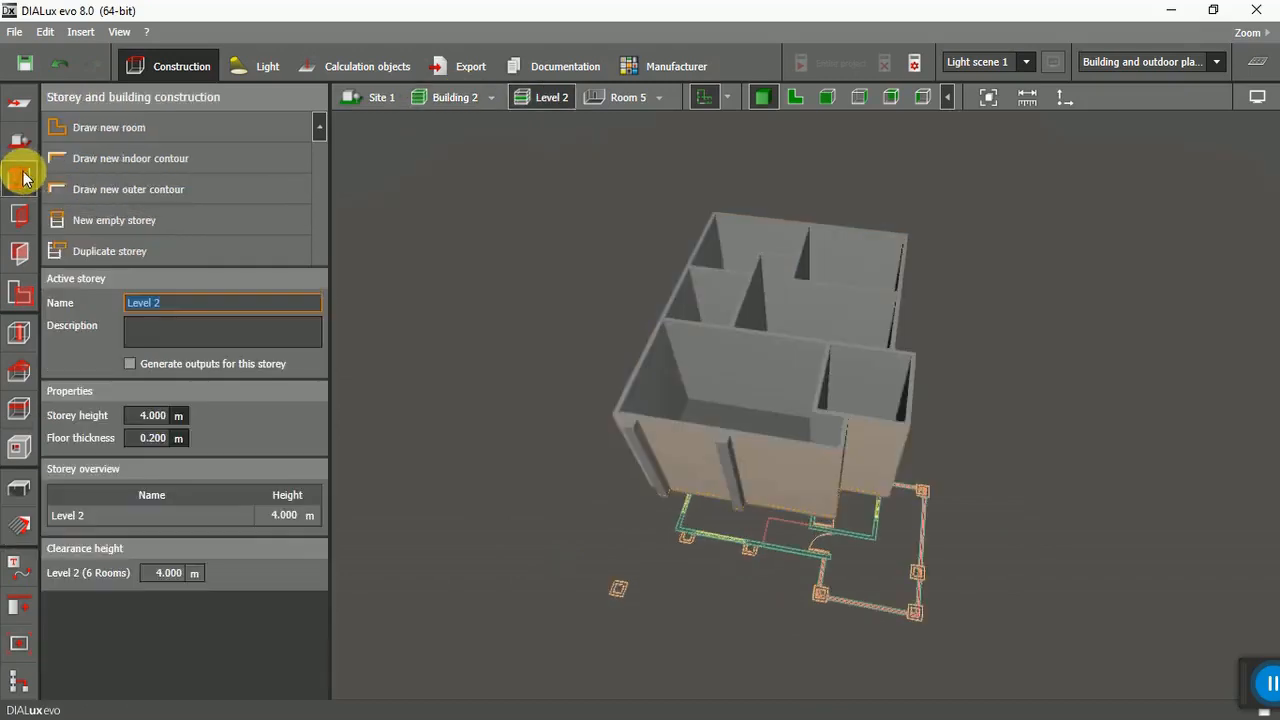
{"action": "scroll", "coordinate": [713, 269], "scroll_direction": "up", "scroll_amount": 3}
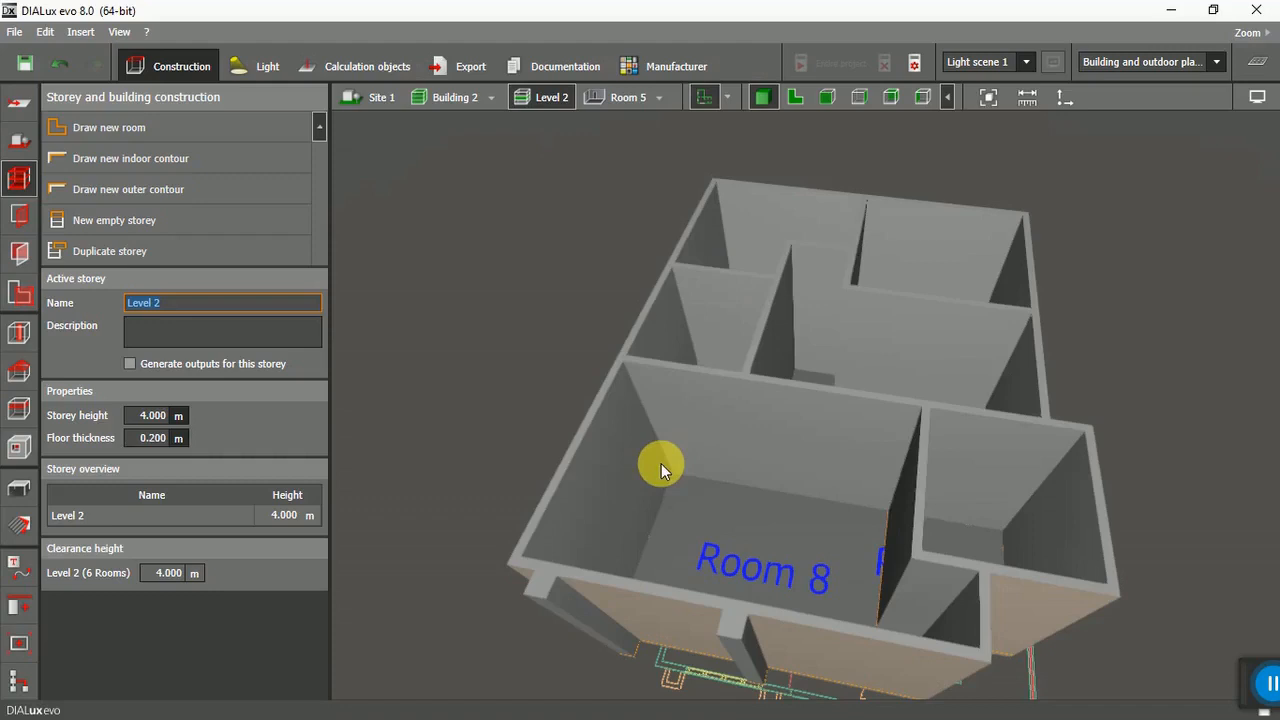
{"action": "scroll", "coordinate": [661, 463], "scroll_direction": "up", "scroll_amount": 1}
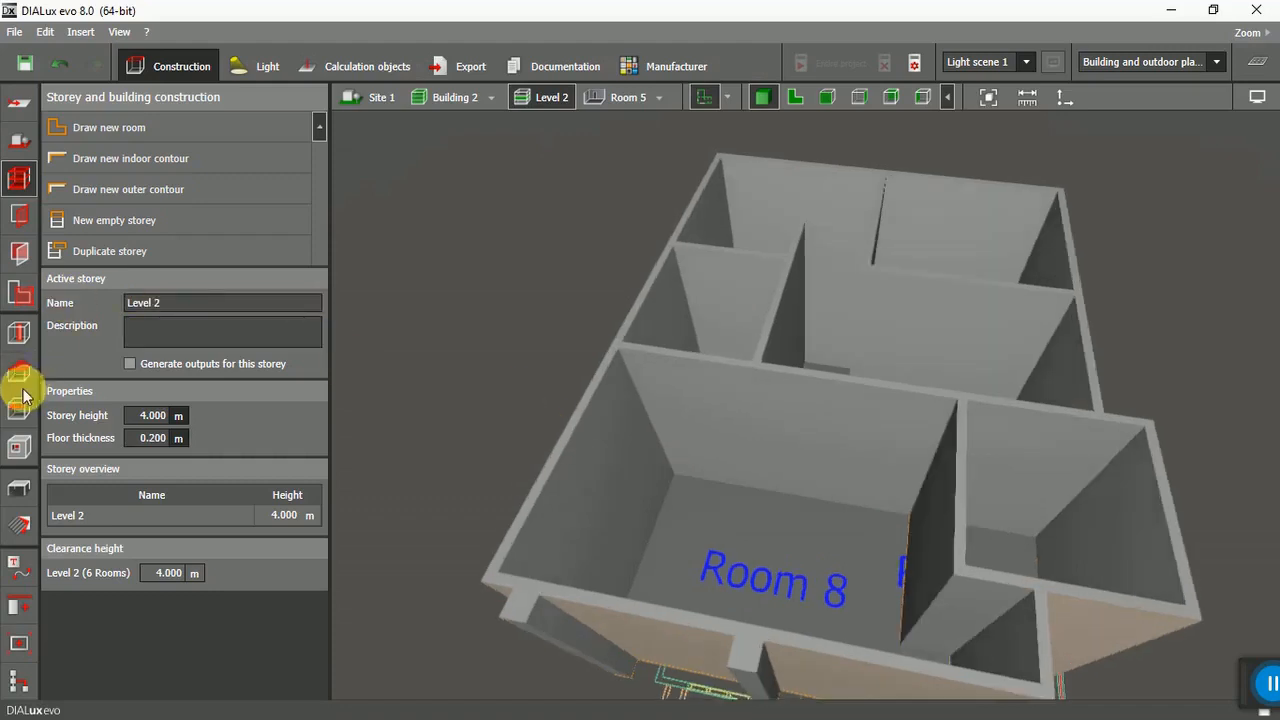
Apply the Signal white material to the front-facing inner walls of Level 2's rooms, including the small rooms beside Room 8.
{"action": "left_click", "coordinate": [16, 525]}
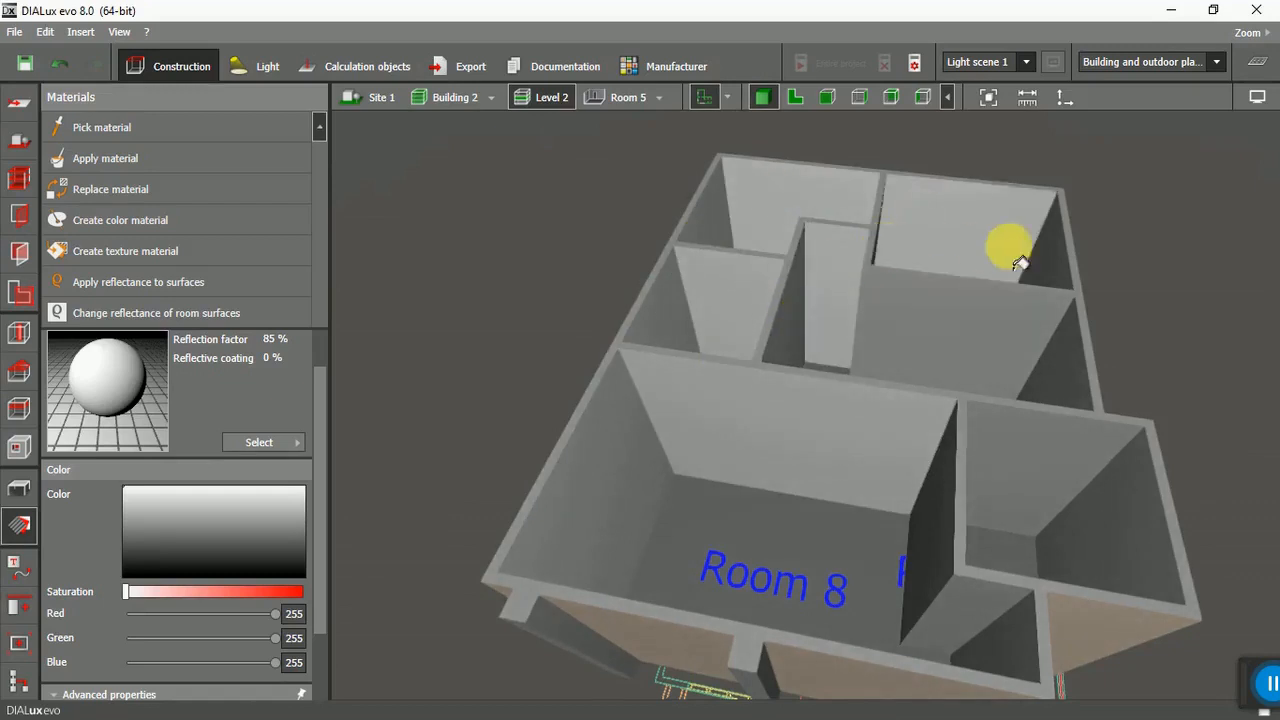
{"action": "left_click", "coordinate": [991, 321]}
{"action": "left_click", "coordinate": [1064, 368]}
{"action": "left_click", "coordinate": [1020, 455]}
{"action": "left_click", "coordinate": [941, 475]}
{"action": "left_click", "coordinate": [1122, 521]}
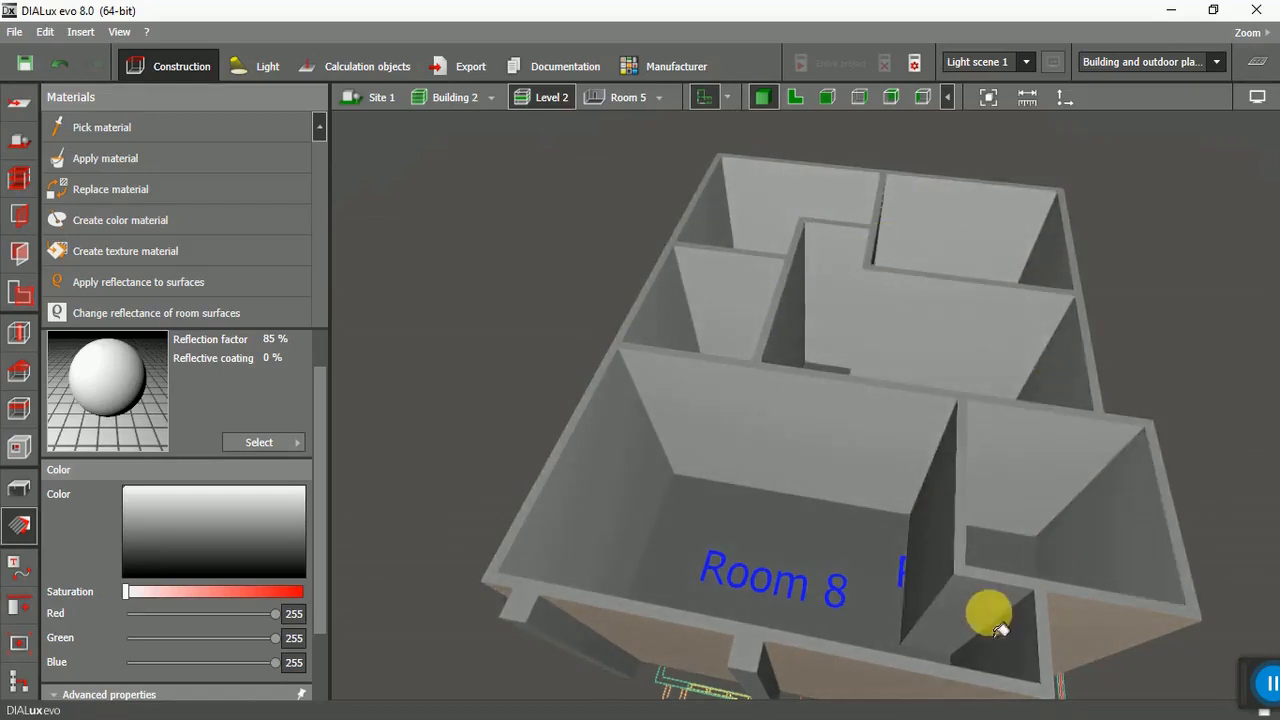
{"action": "left_click", "coordinate": [989, 612]}
{"action": "left_click", "coordinate": [1021, 651]}
Apply the Signal white material to the side-facing interior walls of Level 2, including the long outer wall's inner side and the Room 8 side.
{"action": "scroll", "coordinate": [781, 455], "scroll_direction": "down", "scroll_amount": 2}
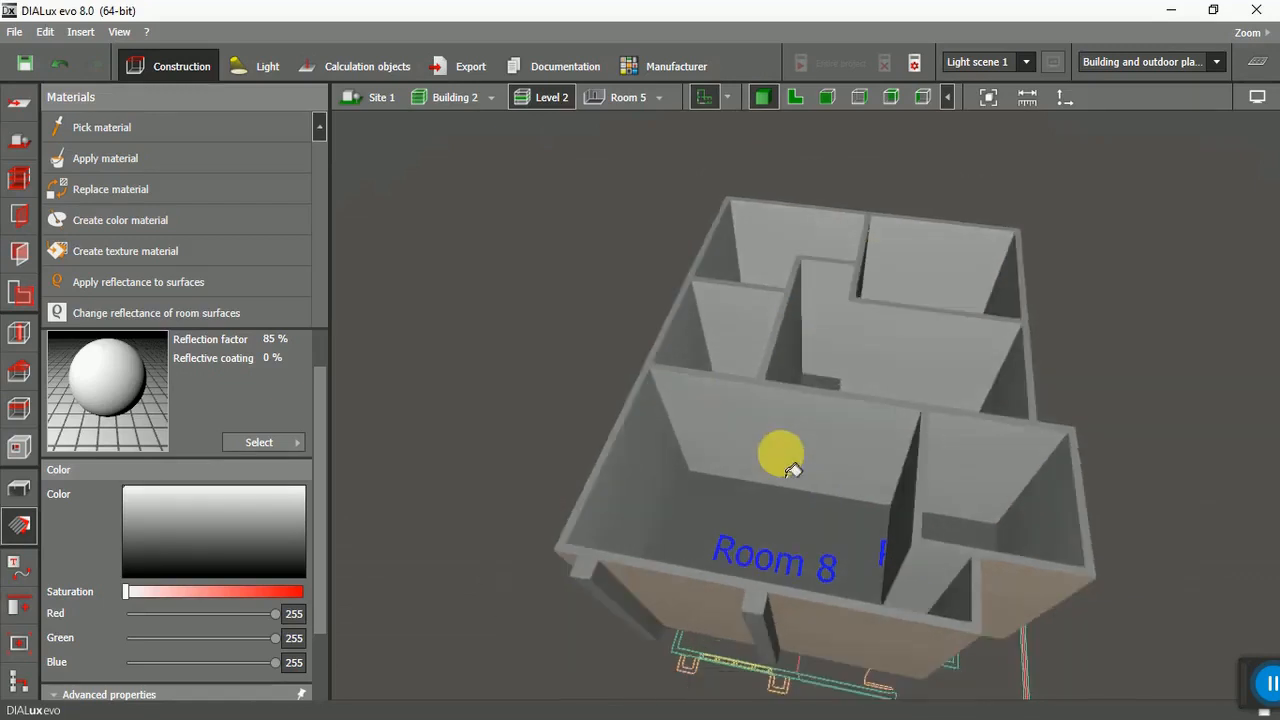
{"action": "right_click_drag", "start_coordinate": [510, 515], "coordinate": [653, 469]}
{"action": "left_click", "coordinate": [636, 332]}
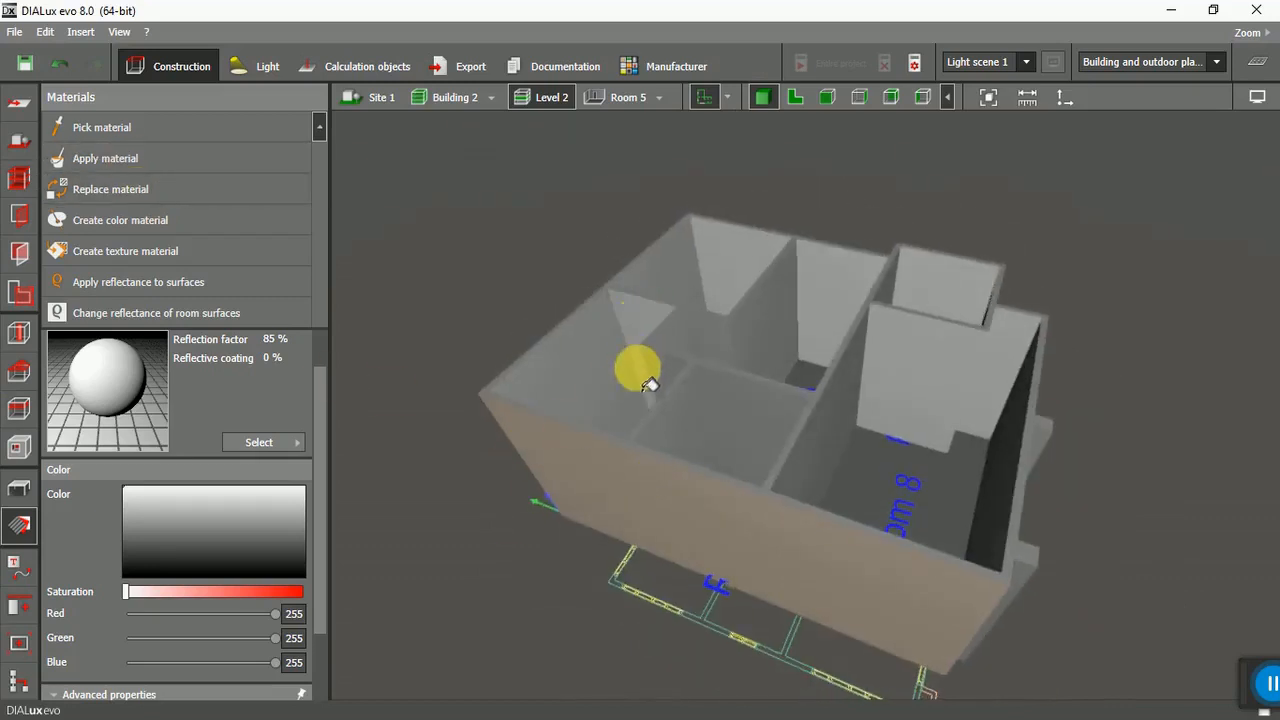
{"action": "left_click", "coordinate": [734, 409]}
{"action": "left_click", "coordinate": [712, 342]}
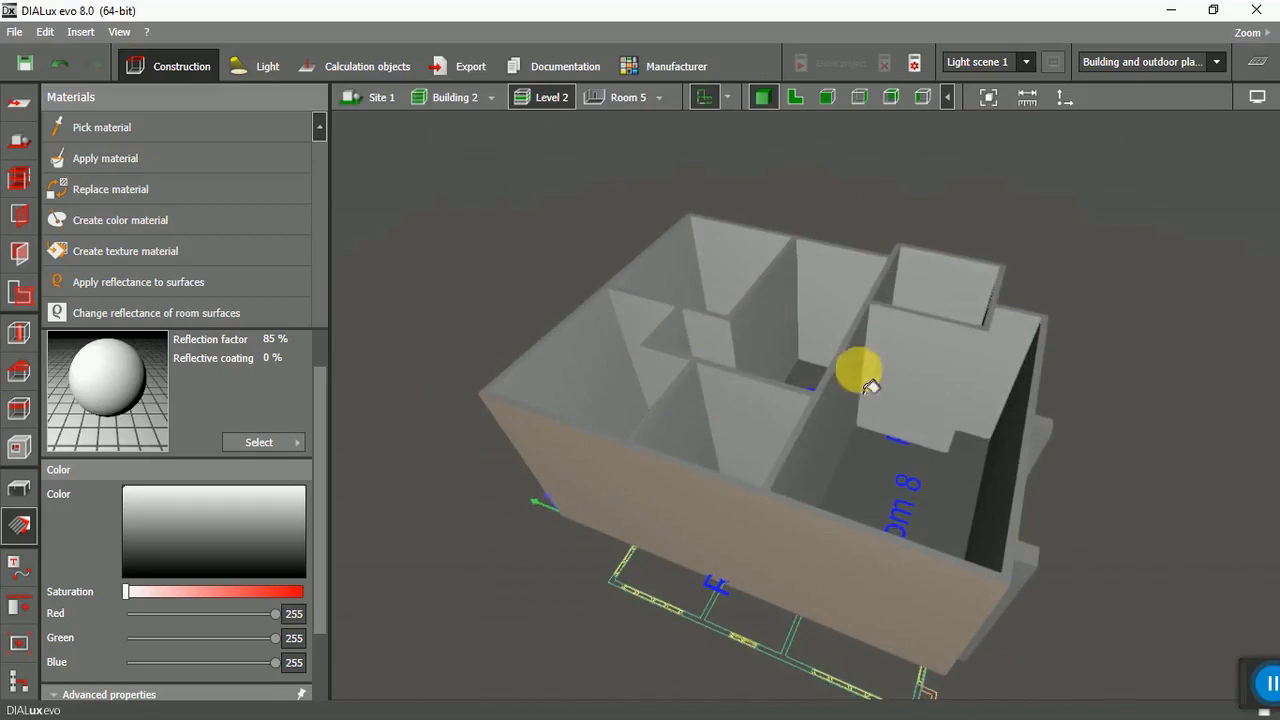
{"action": "left_click", "coordinate": [1019, 454]}
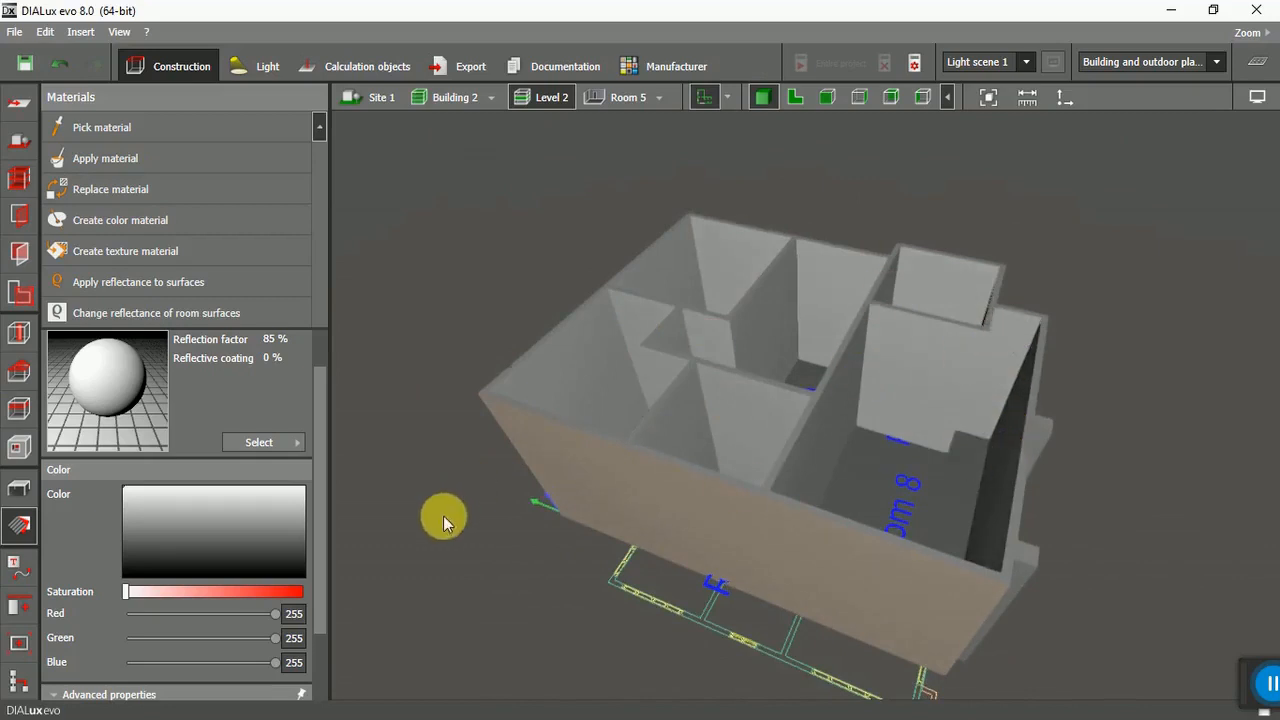
Examine the Level 2 interior walls from the remaining sides, and return to the whole site.
{"action": "right_click_drag", "start_coordinate": [446, 518], "coordinate": [586, 526]}
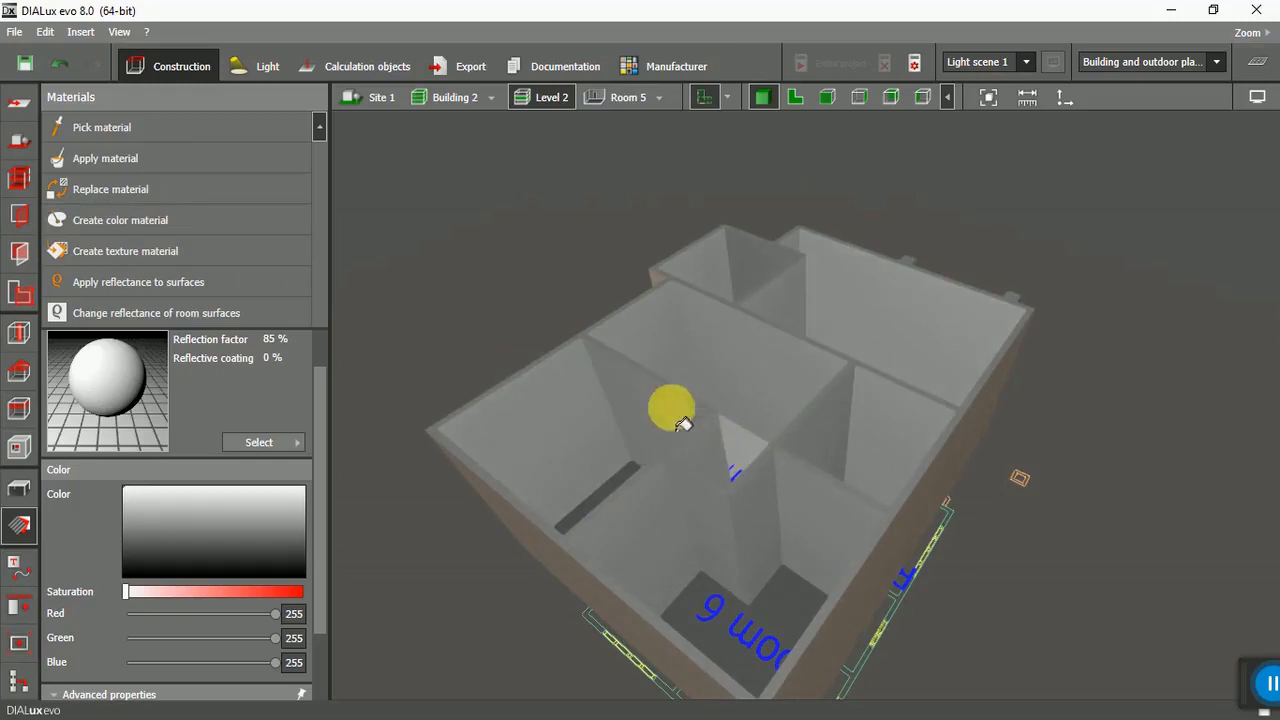
{"action": "right_click_drag", "start_coordinate": [1054, 429], "coordinate": [779, 525]}
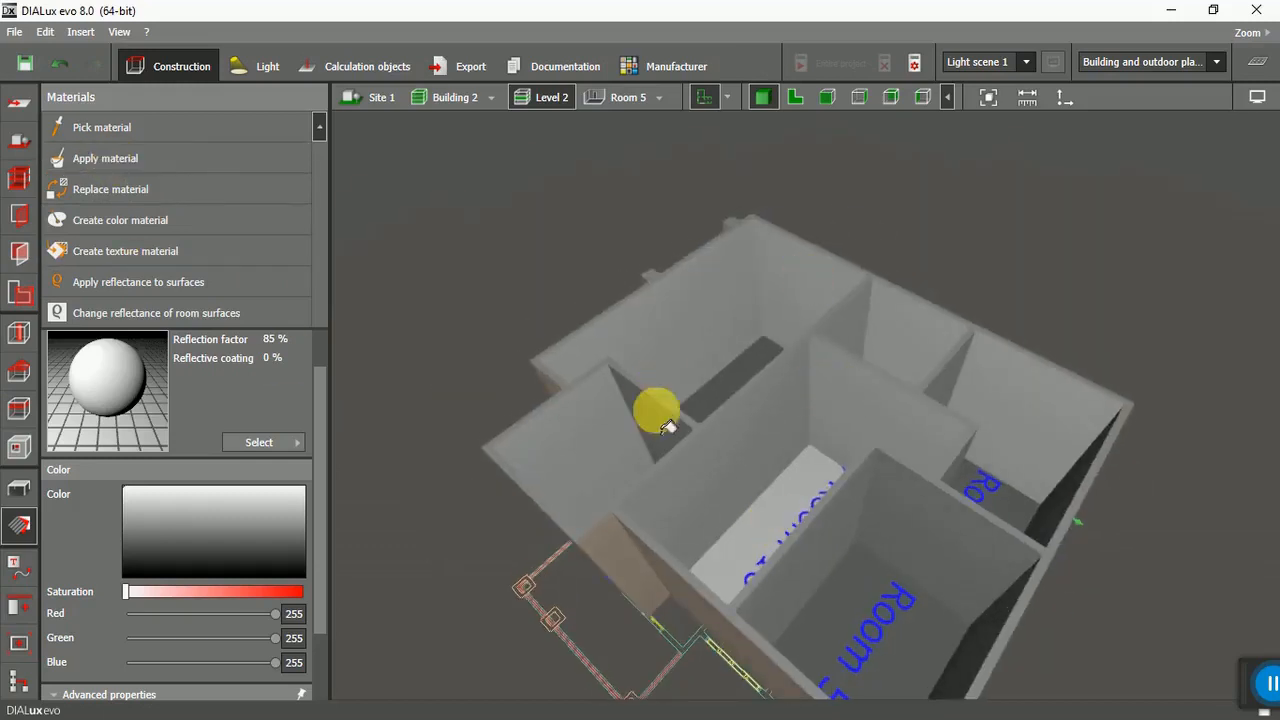
{"action": "right_click_drag", "start_coordinate": [458, 486], "coordinate": [518, 490]}
{"action": "scroll", "coordinate": [609, 555], "scroll_direction": "up", "scroll_amount": 4}
{"action": "scroll", "coordinate": [622, 490], "scroll_direction": "down", "scroll_amount": 6}
{"action": "left_click", "coordinate": [380, 100]}
{"action": "right_click_drag", "start_coordinate": [500, 330], "coordinate": [620, 516]}
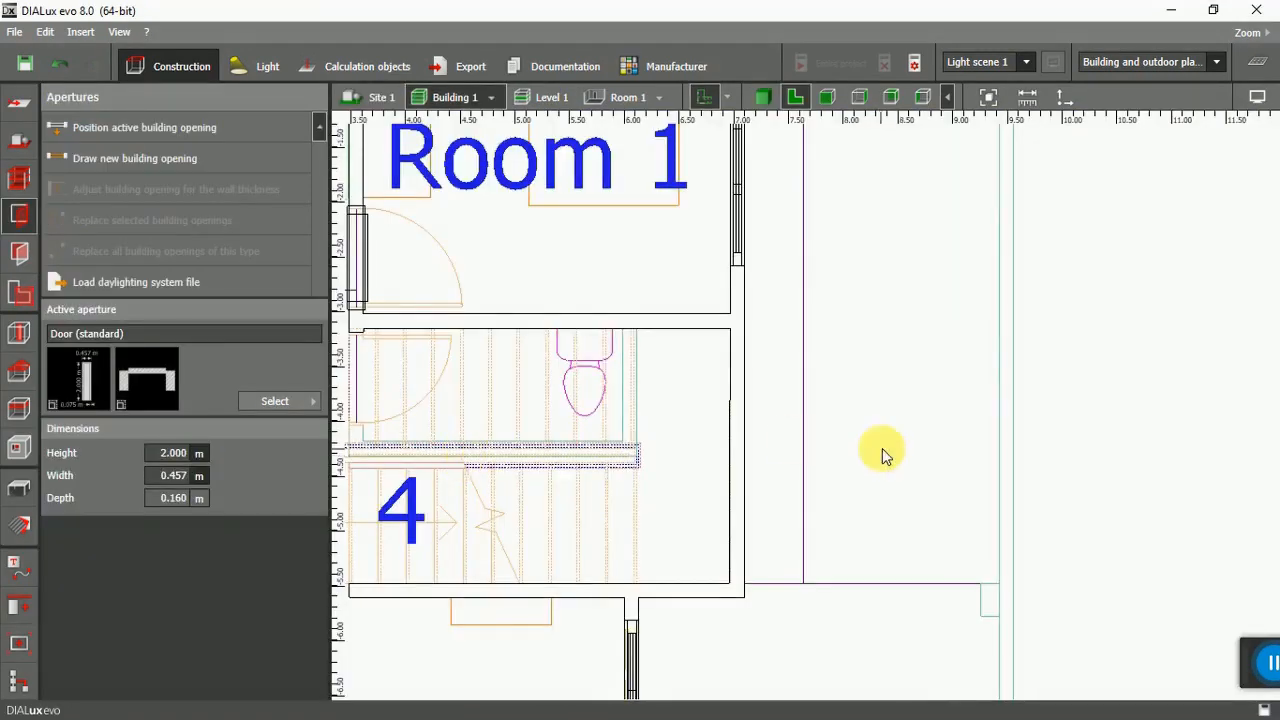
Choose the standard door 1.000 m wide and 2.000 m high from the aperture catalog as the active aperture.
{"action": "left_click", "coordinate": [313, 404]}
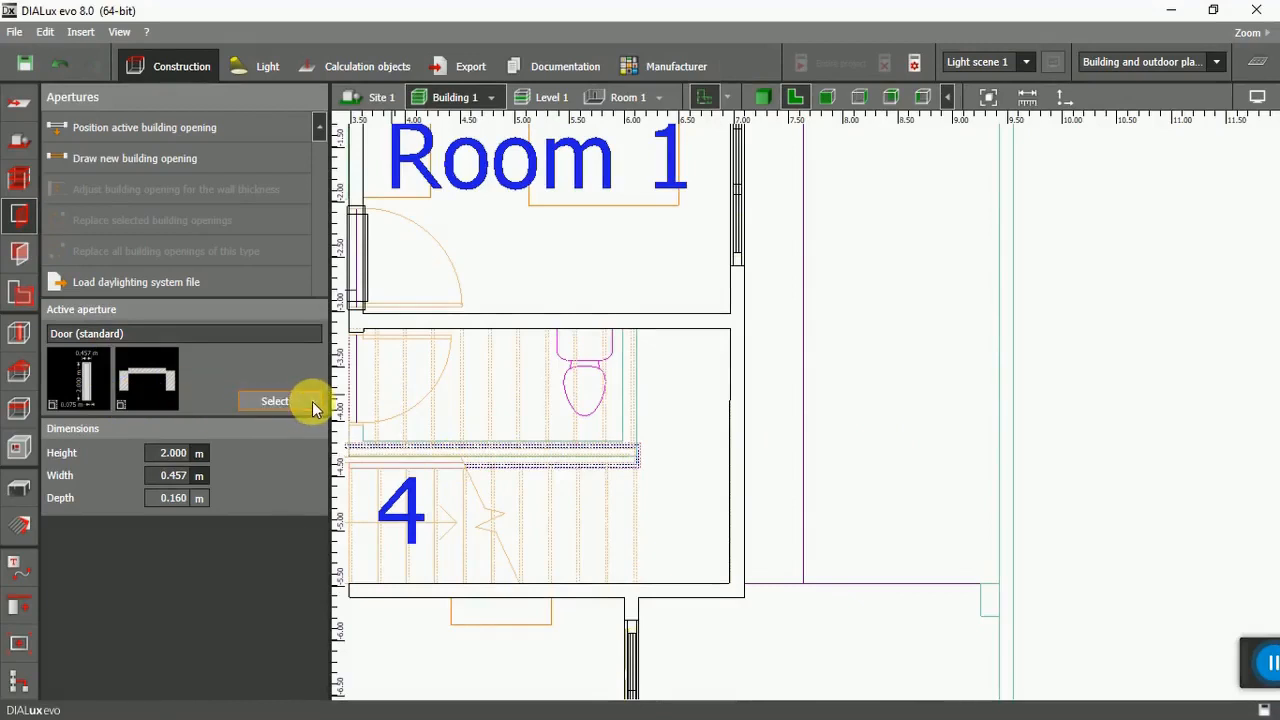
{"action": "left_click", "coordinate": [313, 404]}
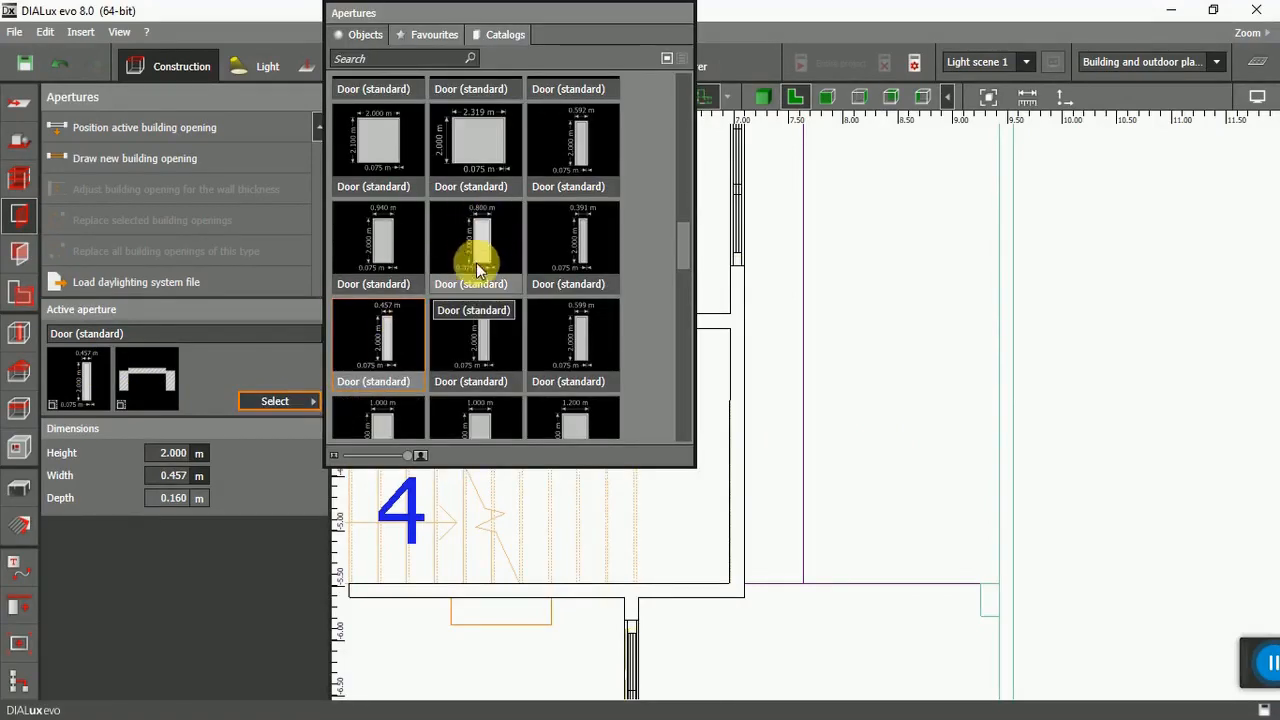
{"action": "scroll", "coordinate": [476, 255], "scroll_direction": "down", "scroll_amount": 2}
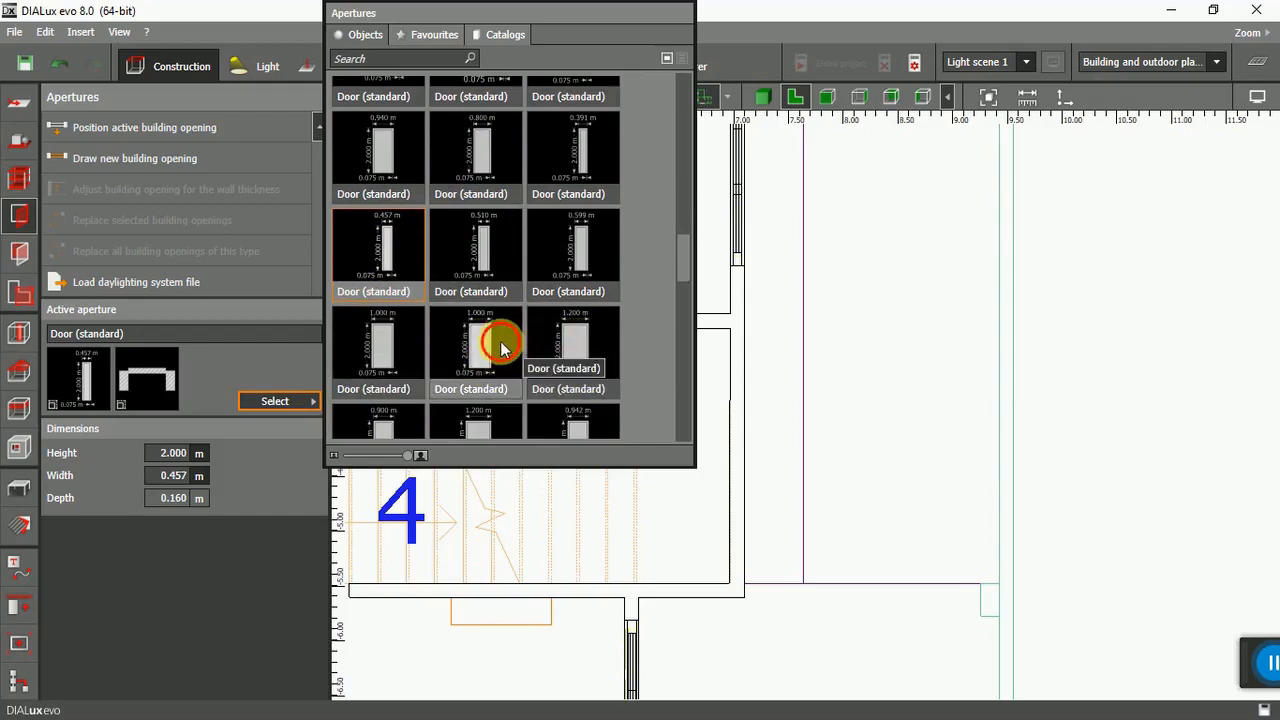
{"action": "left_click", "coordinate": [502, 346]}
{"action": "left_click", "coordinate": [289, 374]}
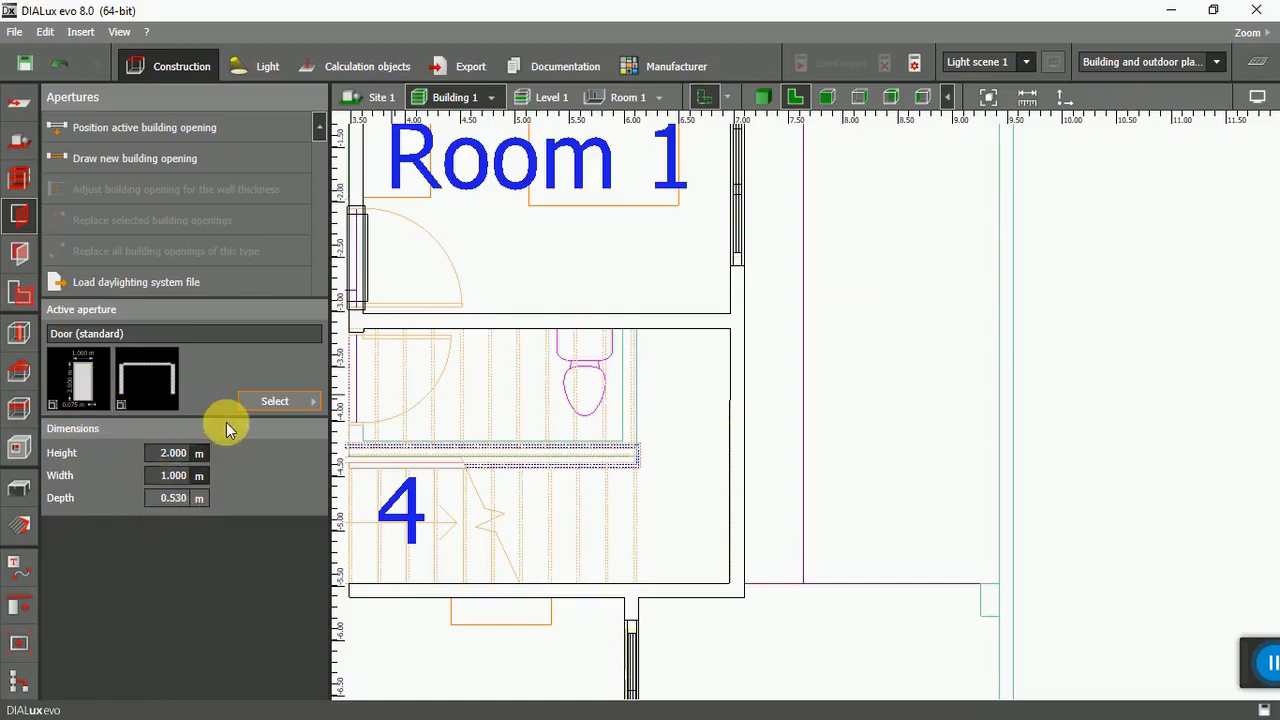
Position two 1.000 m doors in Room 4's exterior wall, the upper on the outer face and the lower on the inner face.
{"action": "left_click", "coordinate": [118, 125]}
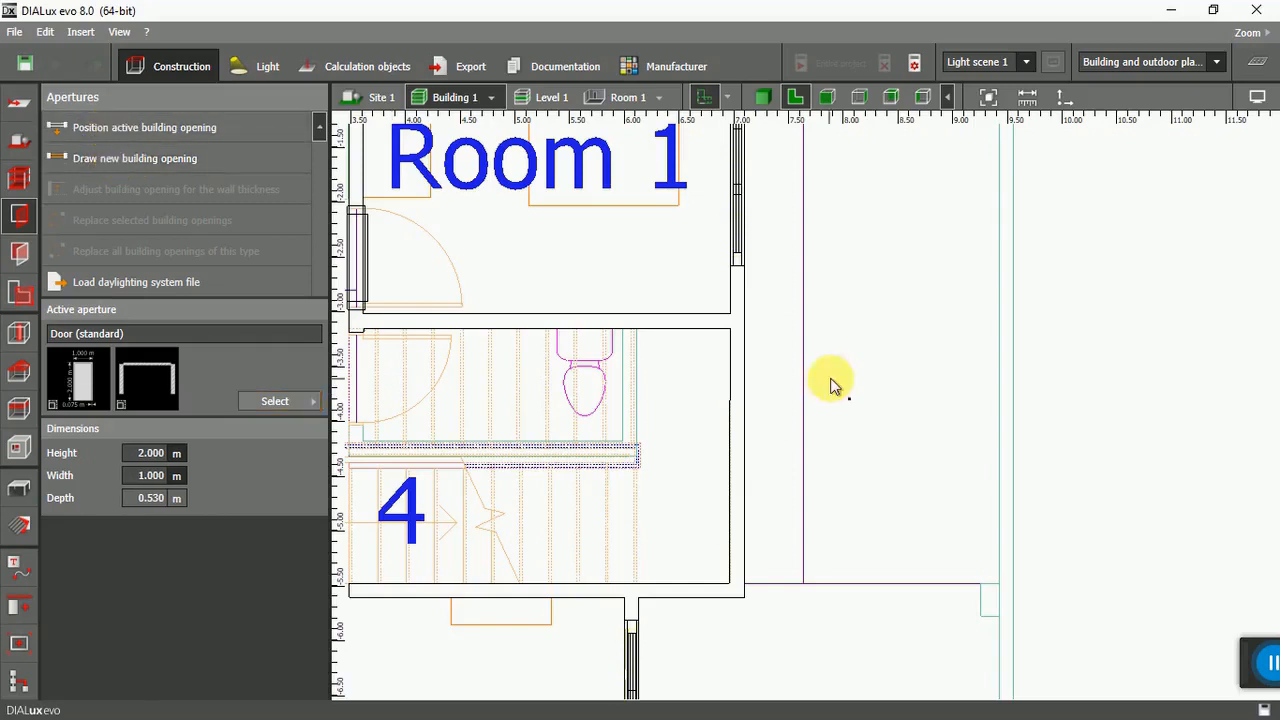
{"action": "left_click", "coordinate": [740, 385]}
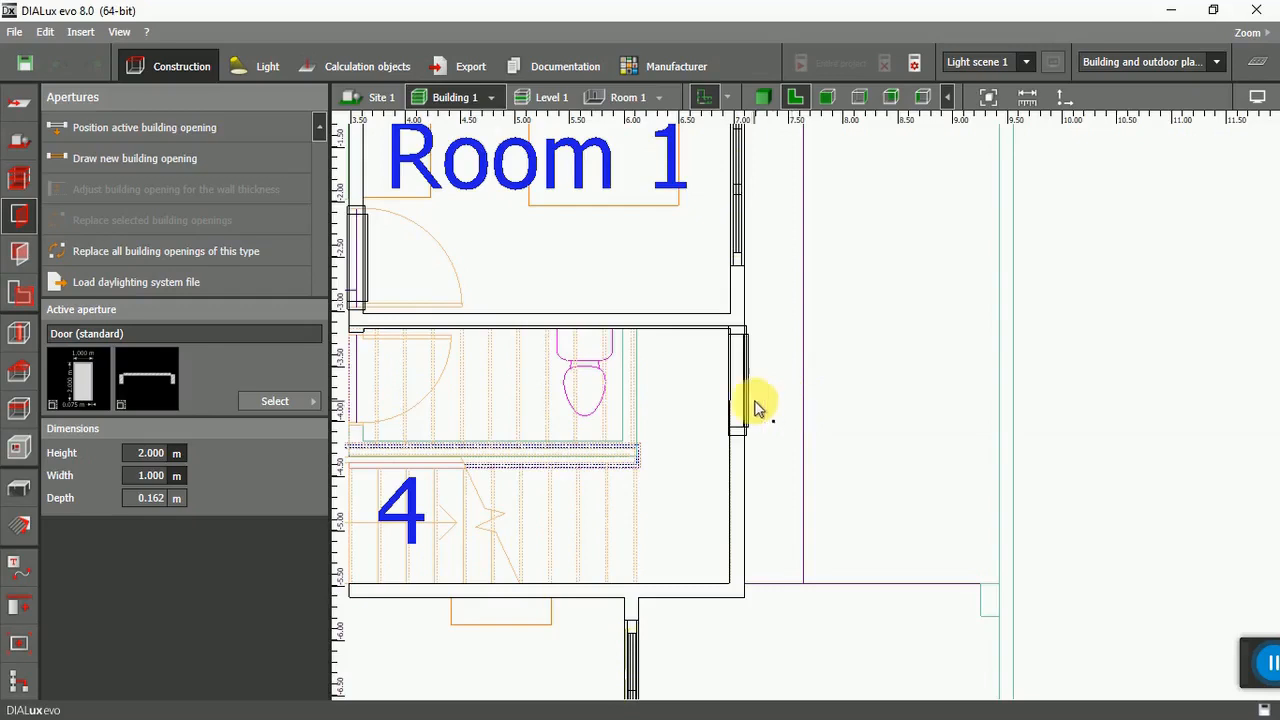
{"action": "left_click", "coordinate": [731, 517]}
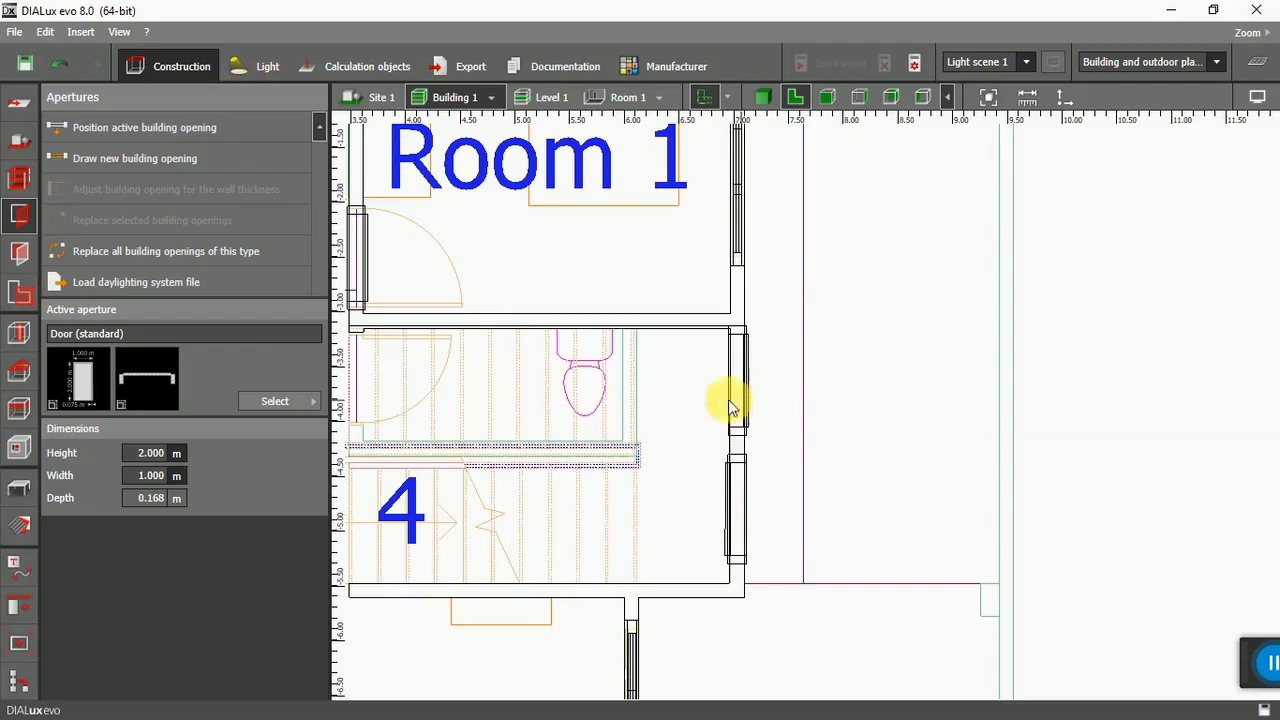
Compare the two new doors in Room 4's exterior wall up close in 3D.
{"action": "left_click", "coordinate": [762, 97]}
{"action": "scroll", "coordinate": [627, 342], "scroll_direction": "down", "scroll_amount": 3}
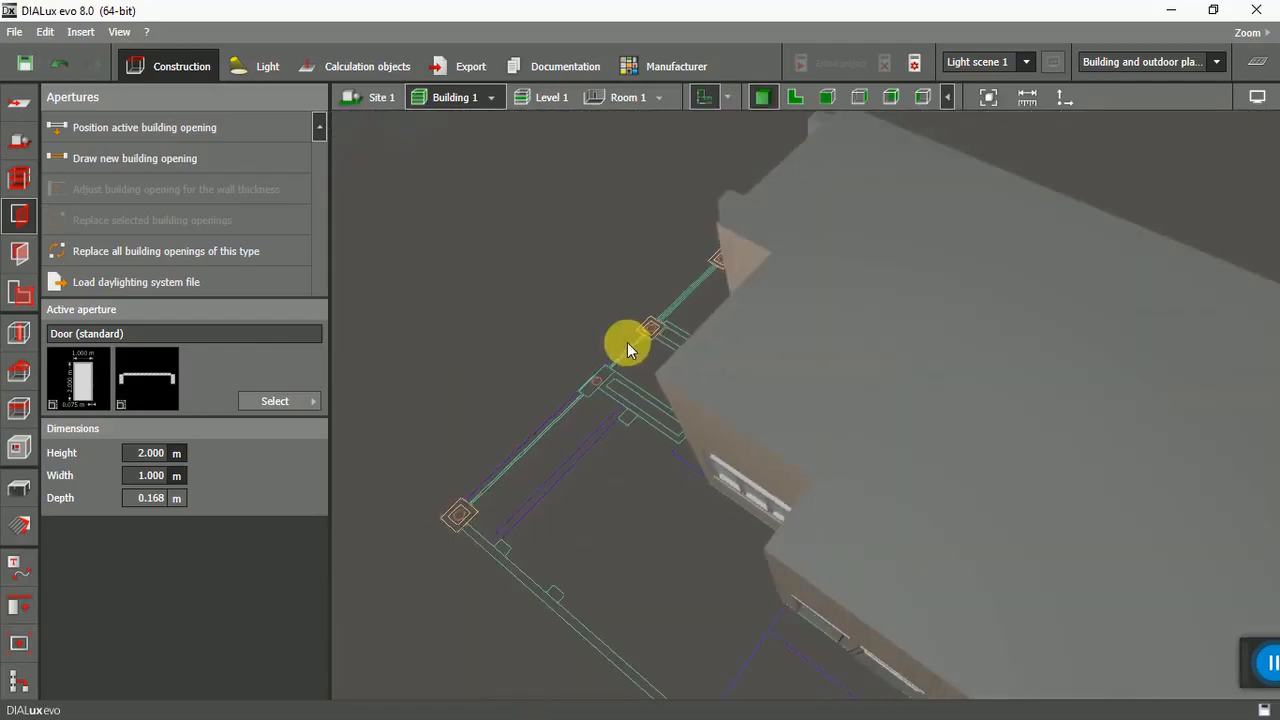
{"action": "scroll", "coordinate": [628, 423], "scroll_direction": "down", "scroll_amount": 3}
{"action": "right_click_drag", "start_coordinate": [616, 519], "coordinate": [658, 443]}
{"action": "scroll", "coordinate": [867, 505], "scroll_direction": "up", "scroll_amount": 10}
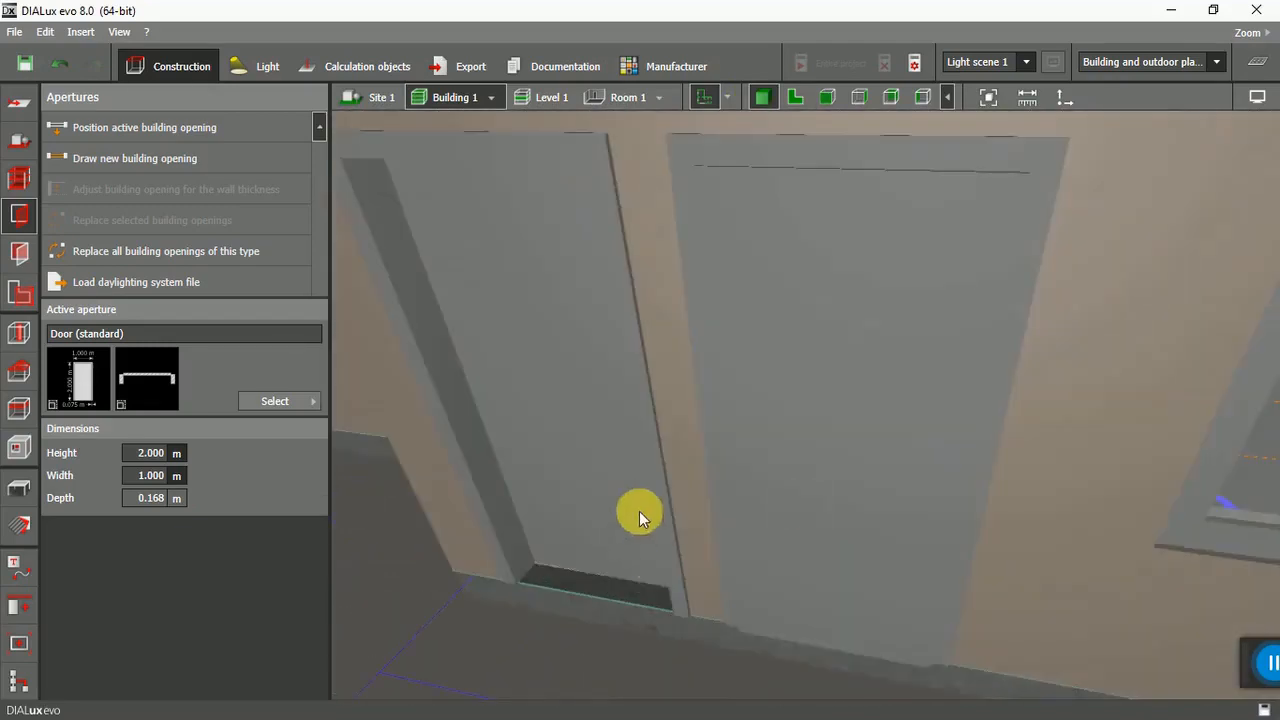
{"action": "scroll", "coordinate": [639, 511], "scroll_direction": "down", "scroll_amount": 4}
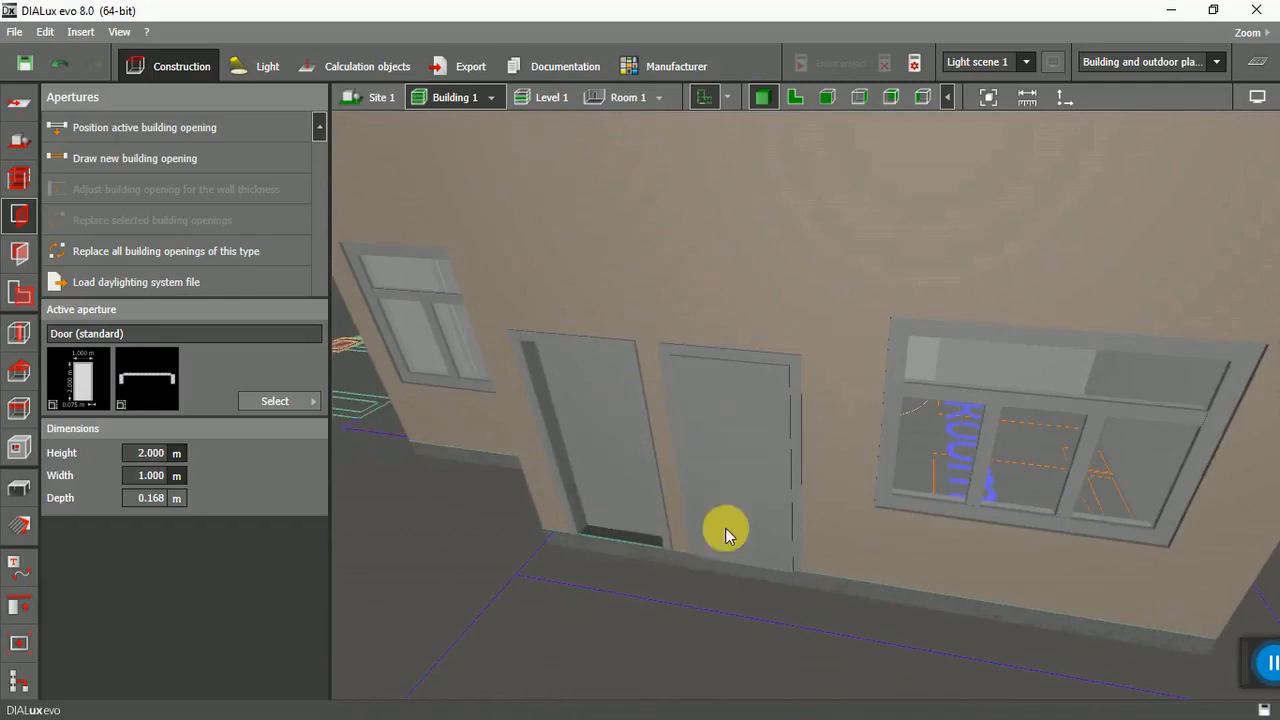
Return to the floor plan and delete both doors from Room 4's exterior wall.
{"action": "left_click", "coordinate": [795, 99]}
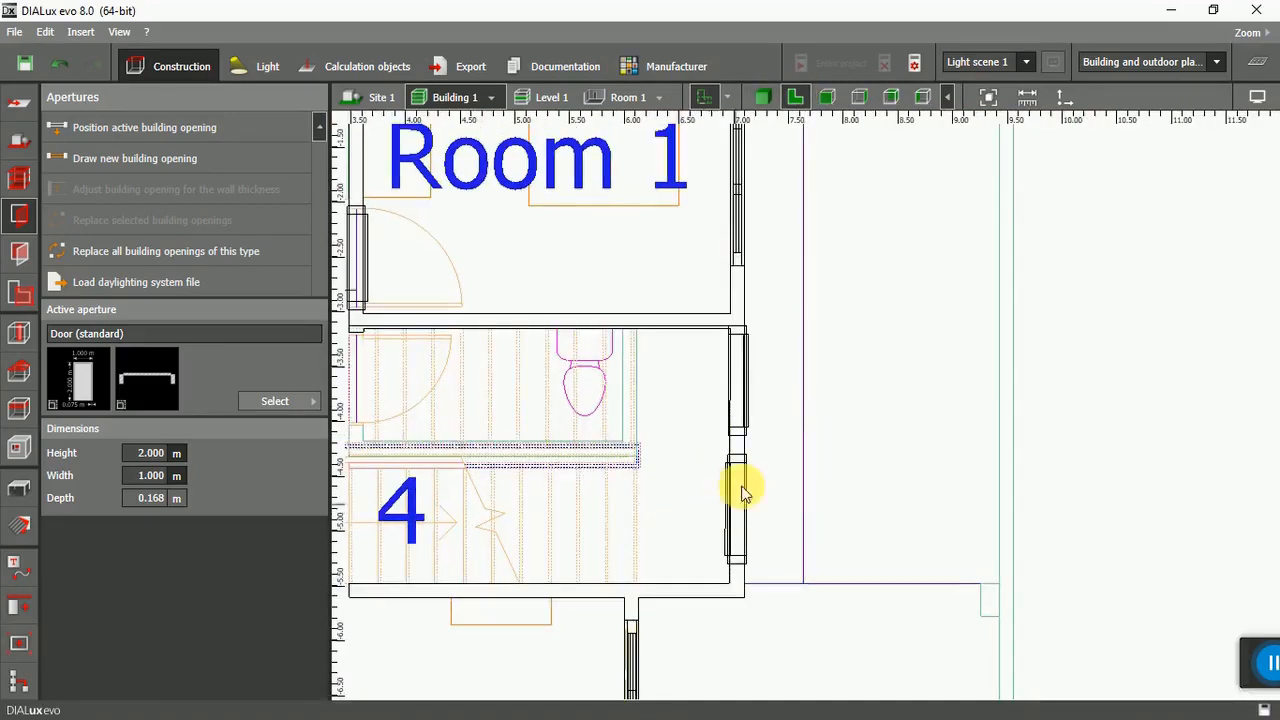
{"action": "left_click", "coordinate": [748, 405]}
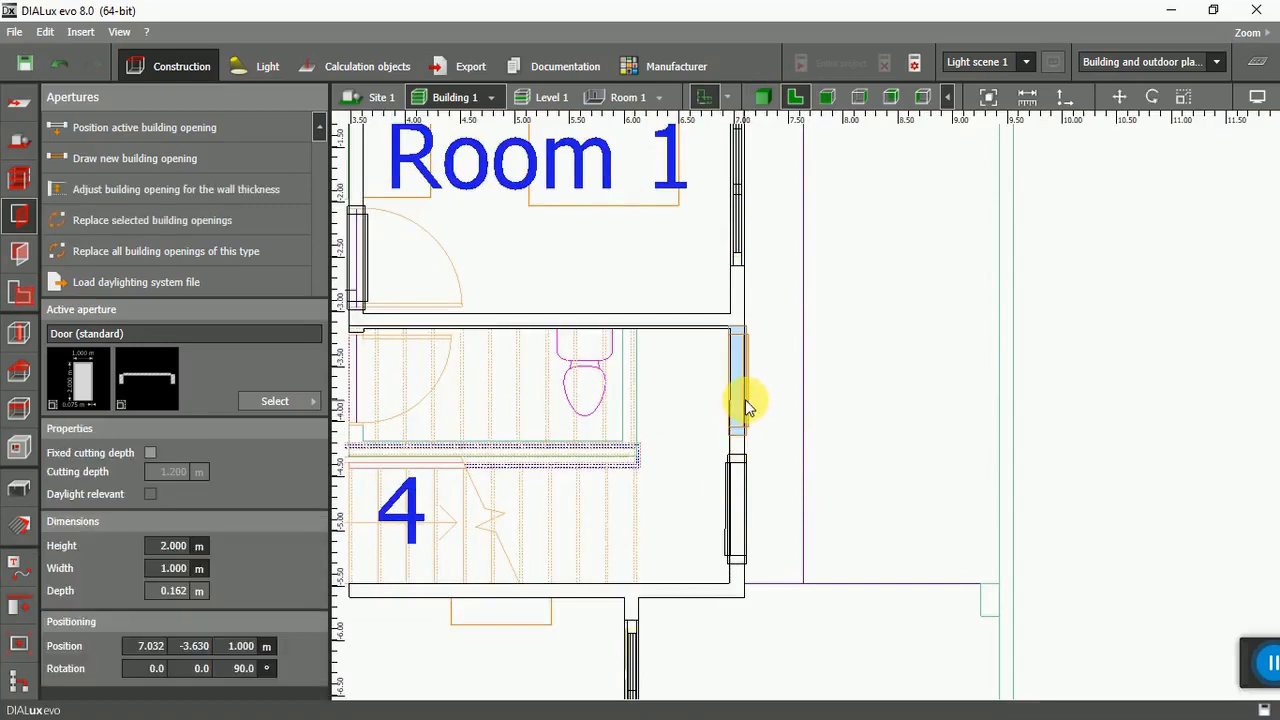
{"action": "key", "text": "Delete"}
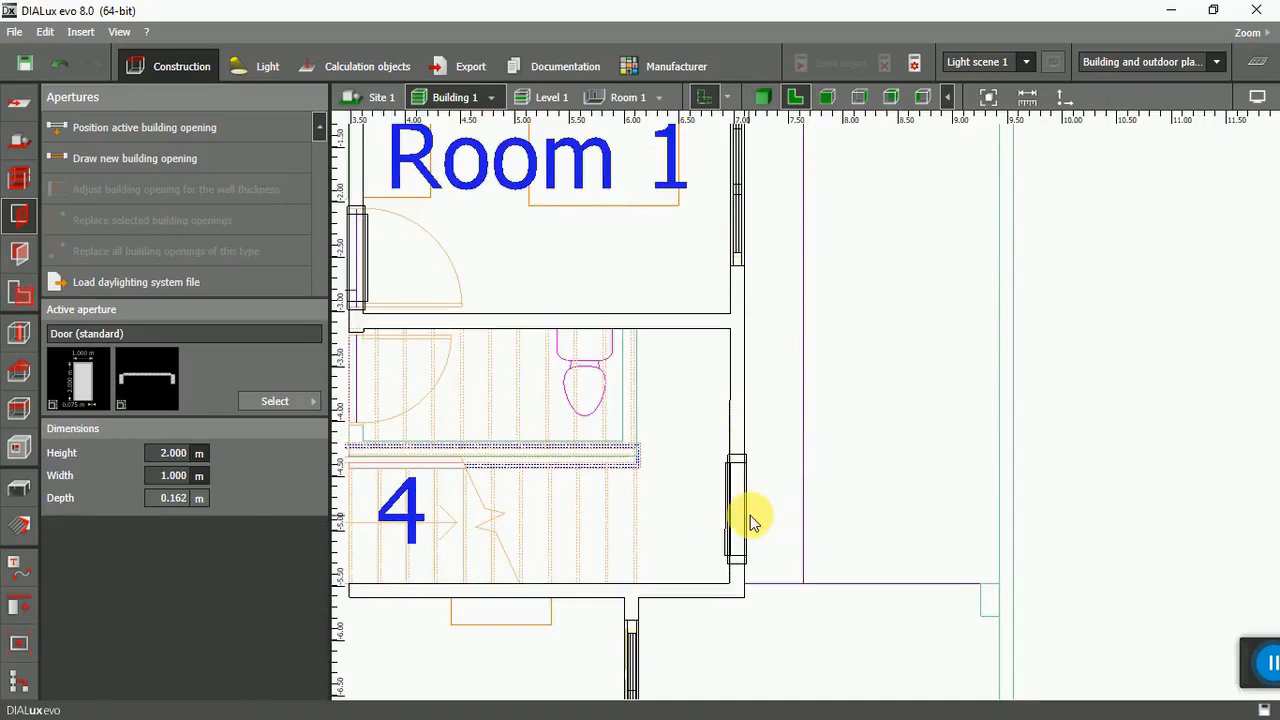
{"action": "left_click", "coordinate": [747, 516]}
{"action": "key", "text": "Delete"}
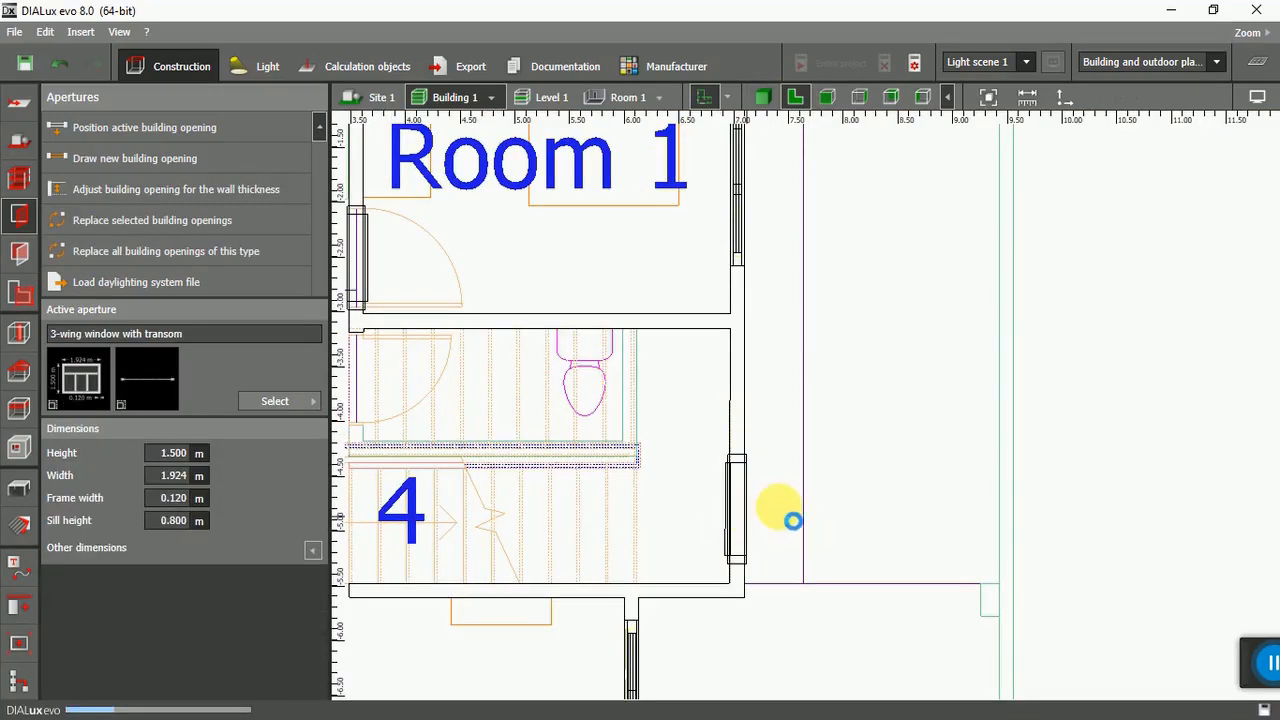
Draw a new door opening 2 m wide on the outer face of Room 4's exterior wall and check it in 3D.
{"action": "left_click", "coordinate": [116, 158]}
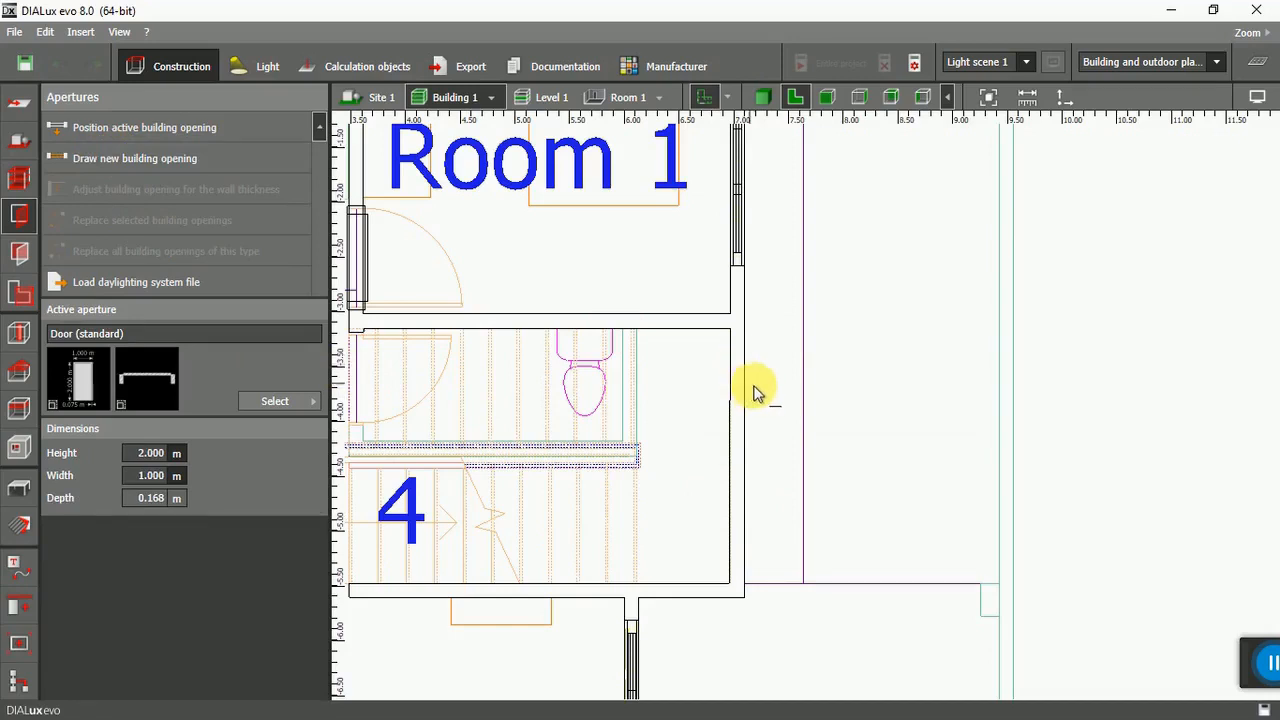
{"action": "left_click", "coordinate": [744, 366]}
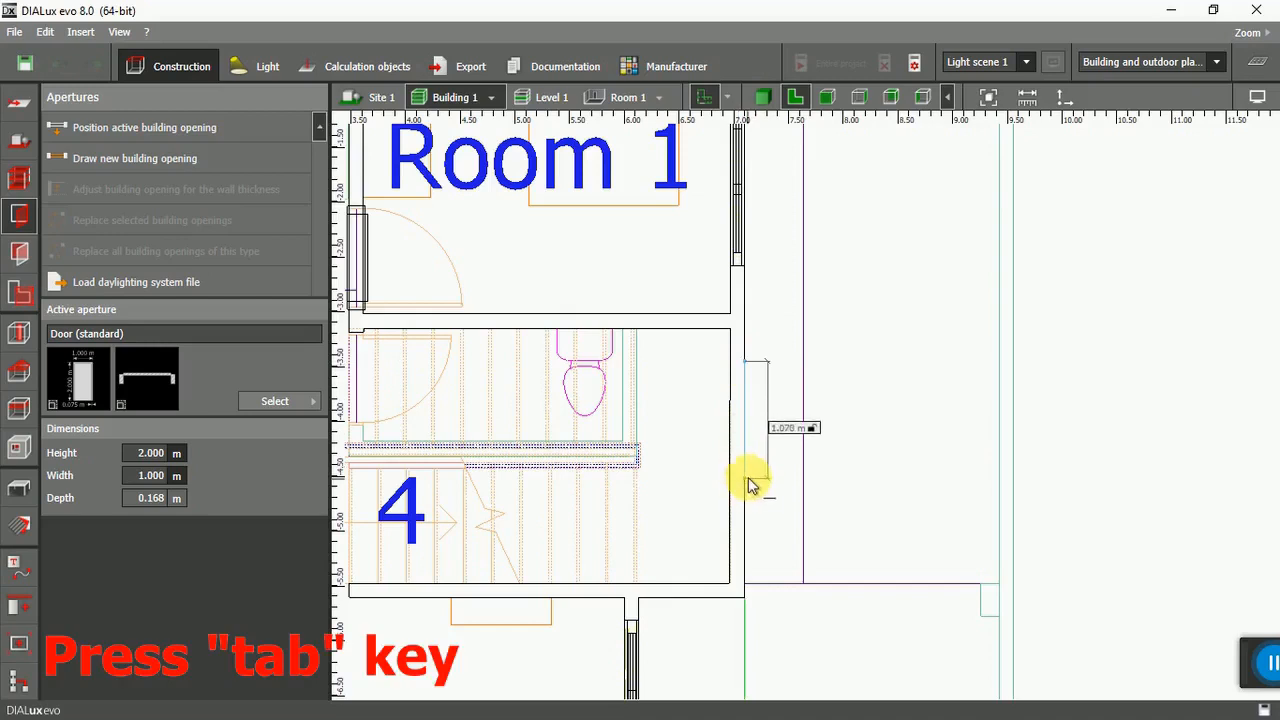
{"action": "key", "text": "Tab"}
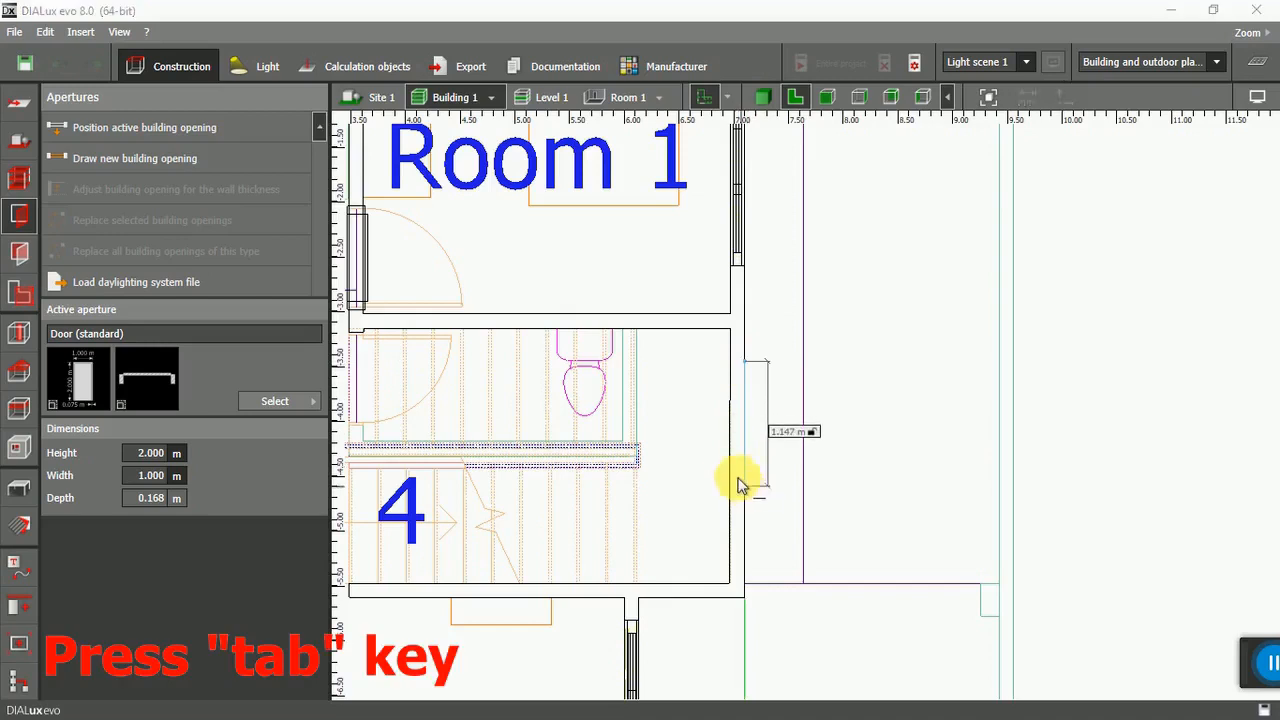
{"action": "key", "text": "Tab"}
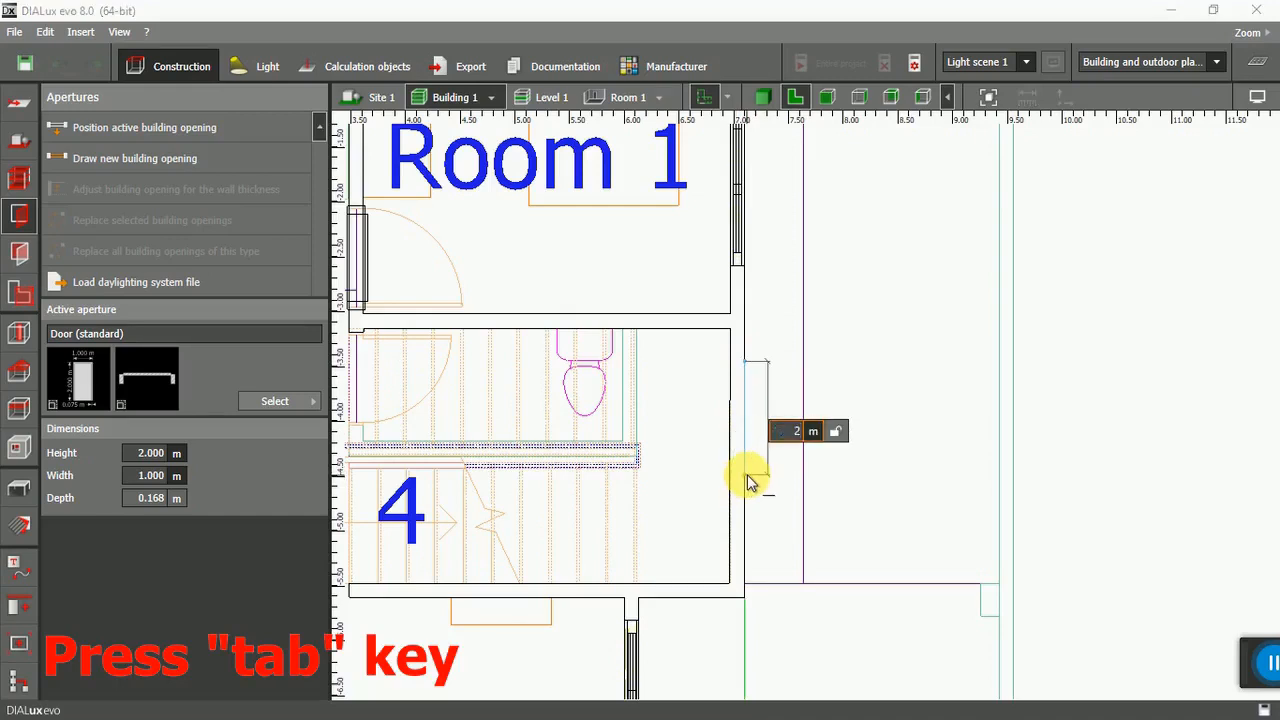
{"action": "key", "text": "Return"}
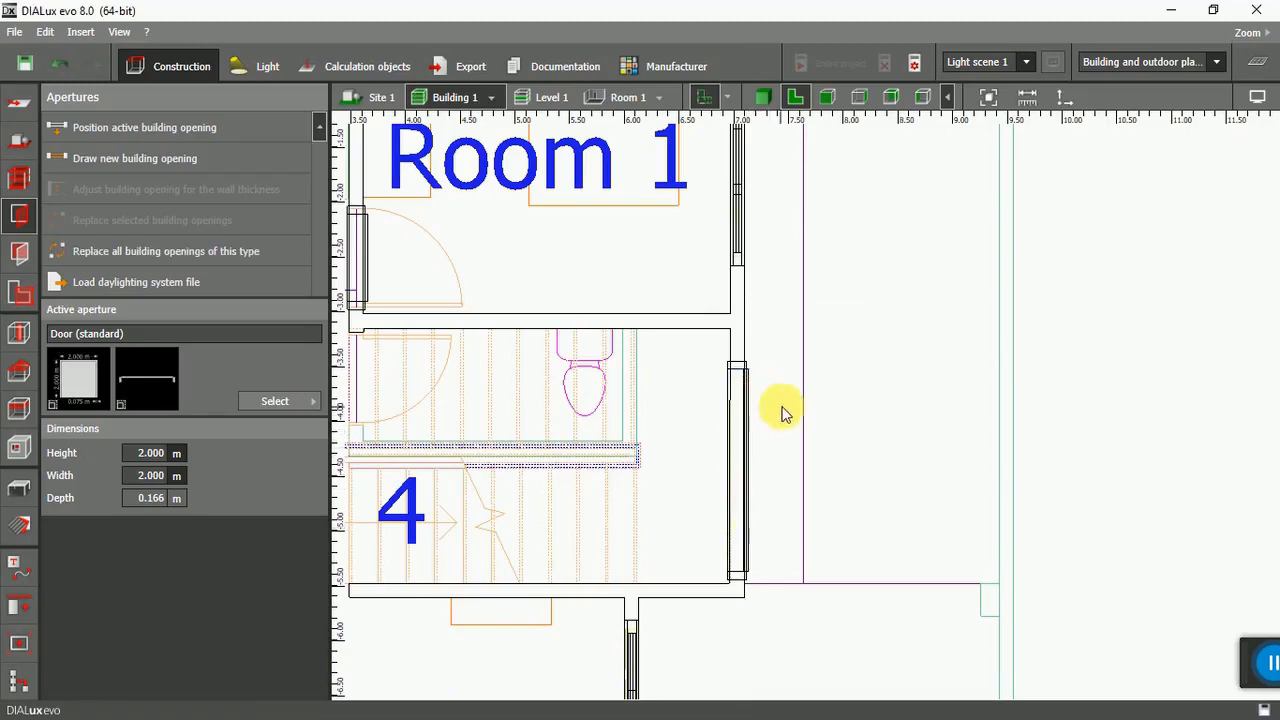
{"action": "left_click", "coordinate": [763, 97]}
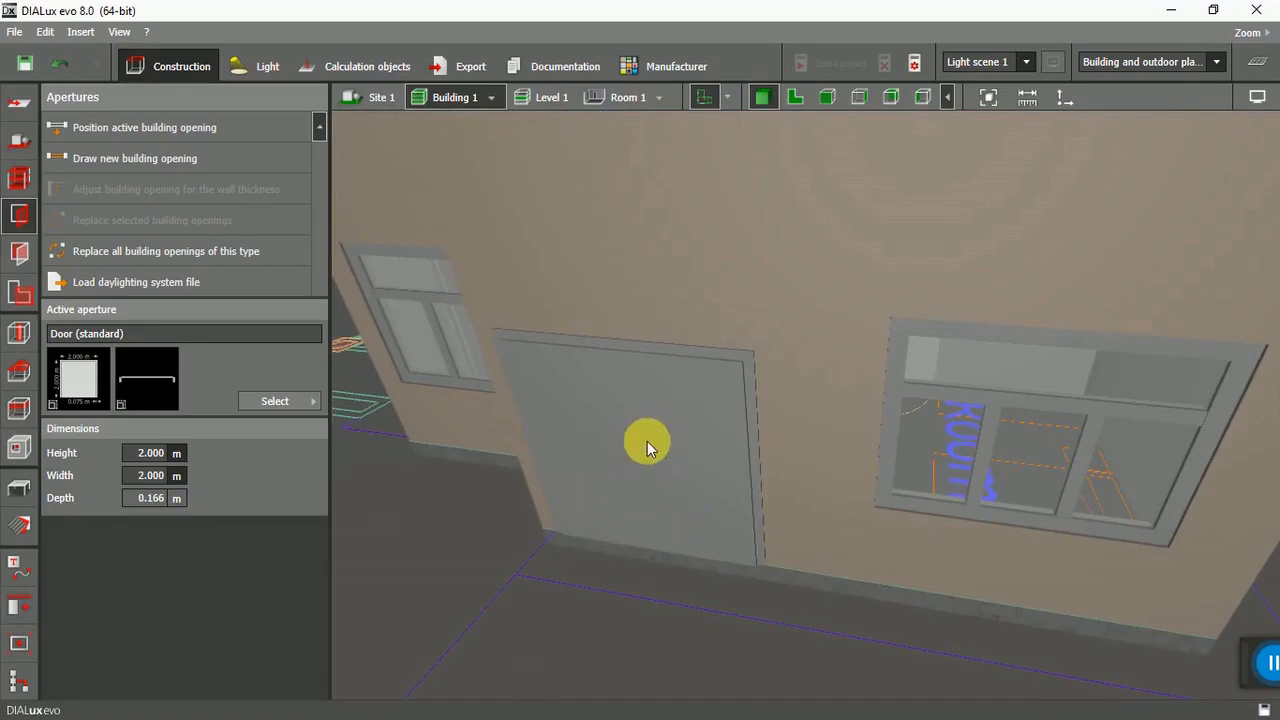
Delete the 2 m wide door from Room 4's exterior wall in the floor plan.
{"action": "left_click", "coordinate": [795, 97]}
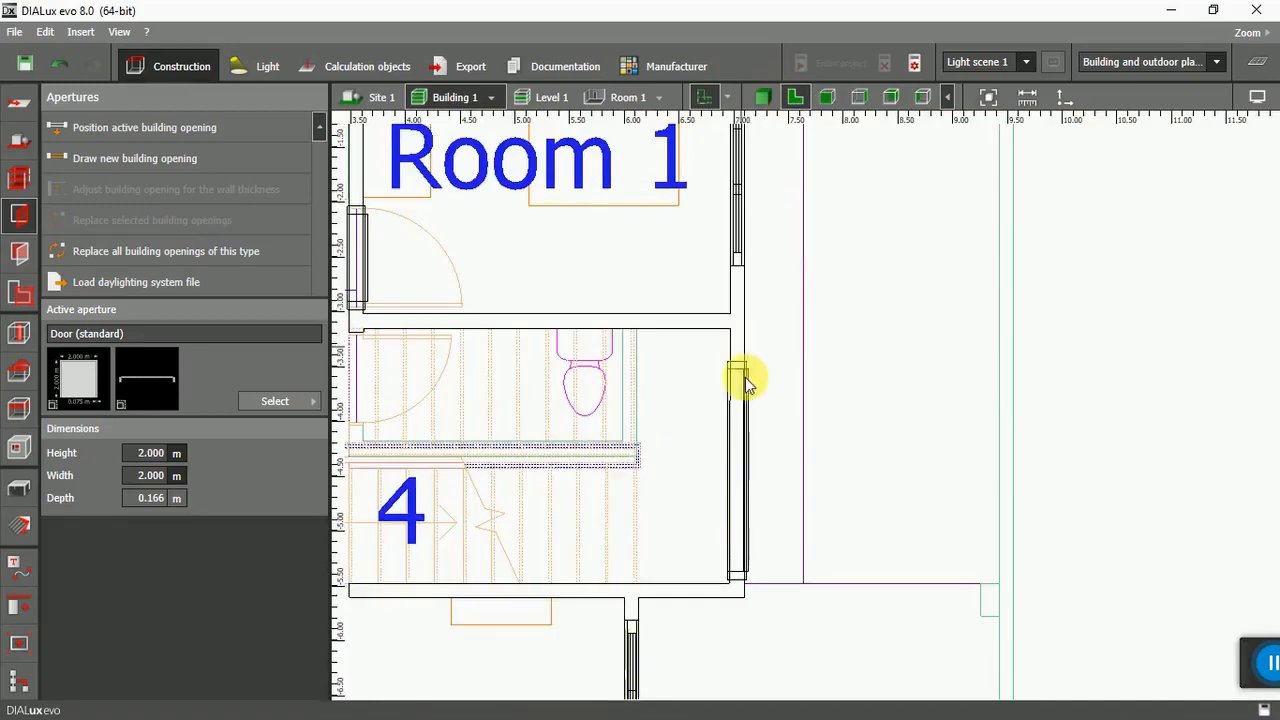
{"action": "left_click", "coordinate": [748, 472]}
{"action": "key", "text": "Delete"}
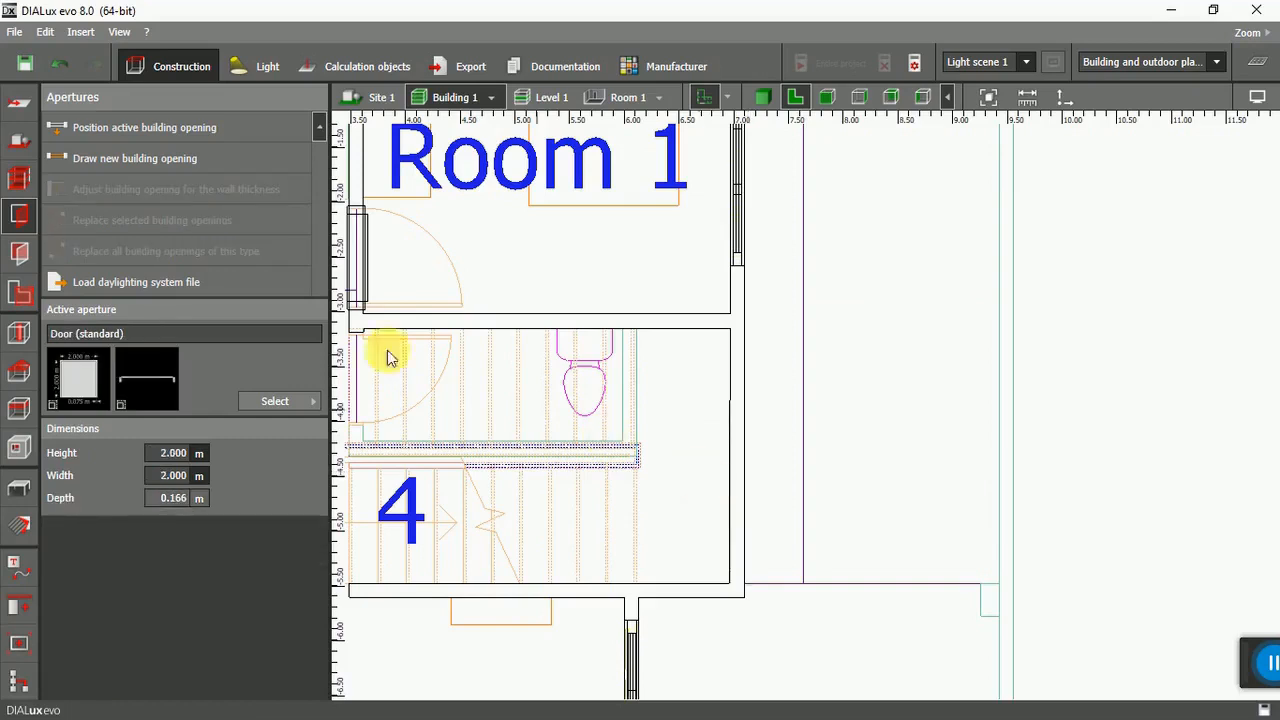
Draw a new door opening 1.4 m wide on the inner face of Room 4's exterior wall and check it in 3D.
{"action": "left_click", "coordinate": [140, 157]}
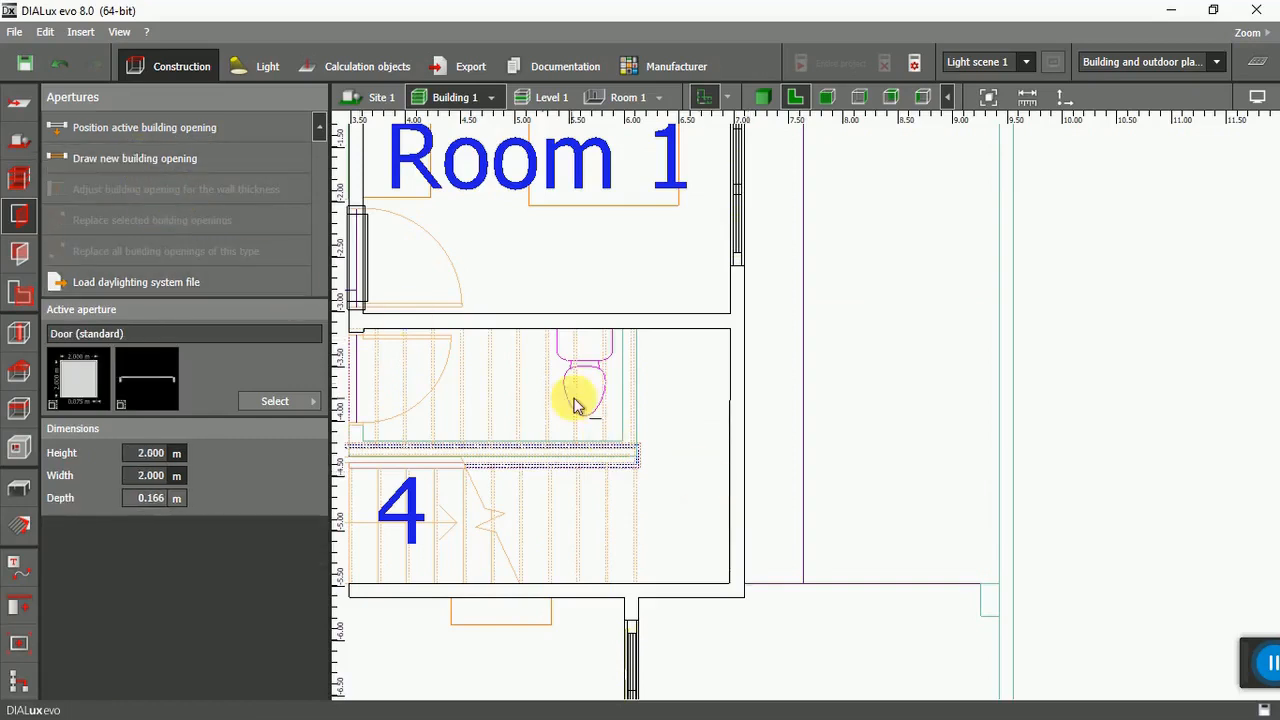
{"action": "left_click", "coordinate": [731, 404]}
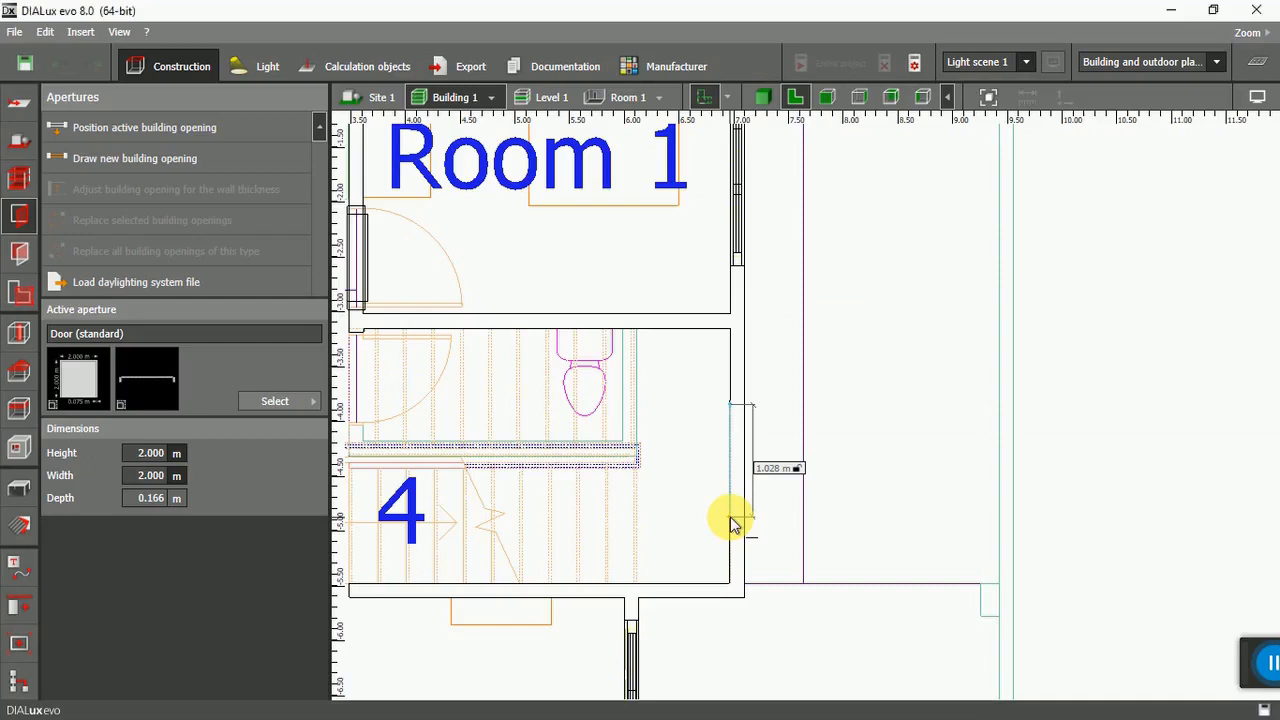
{"action": "key", "text": "Tab"}
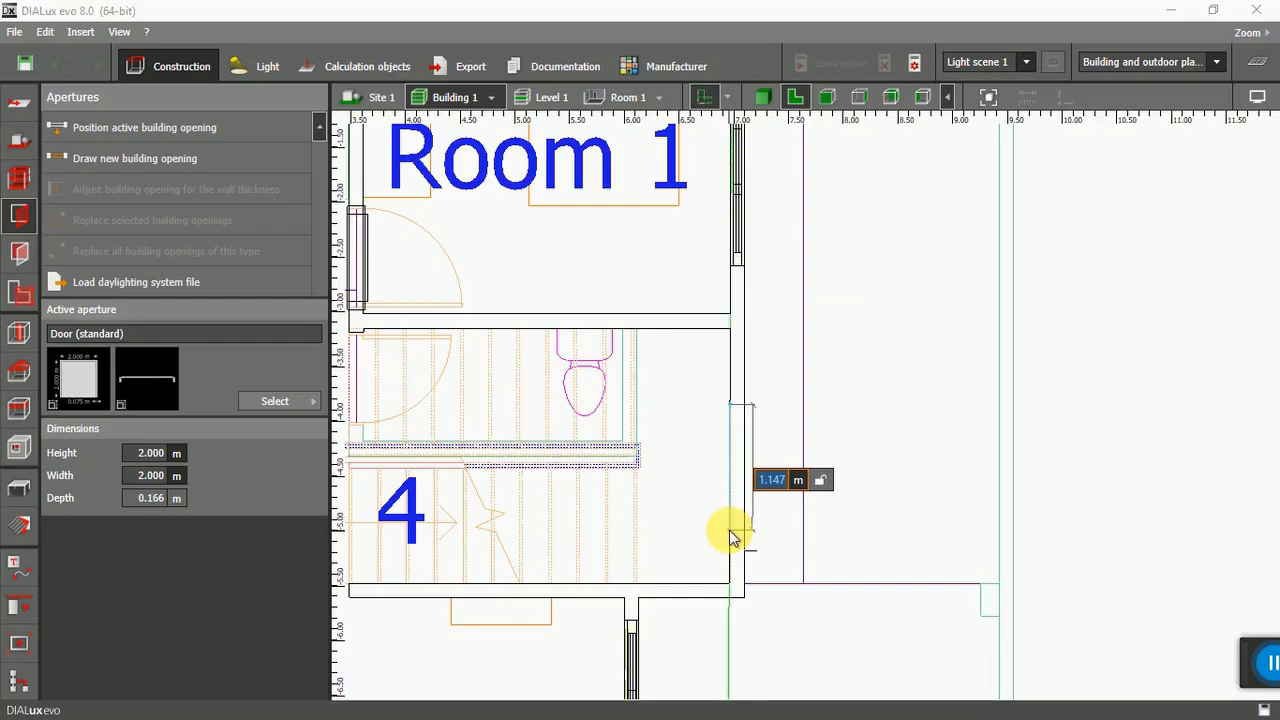
{"action": "type", "text": "1.4"}
{"action": "key", "text": "Return"}
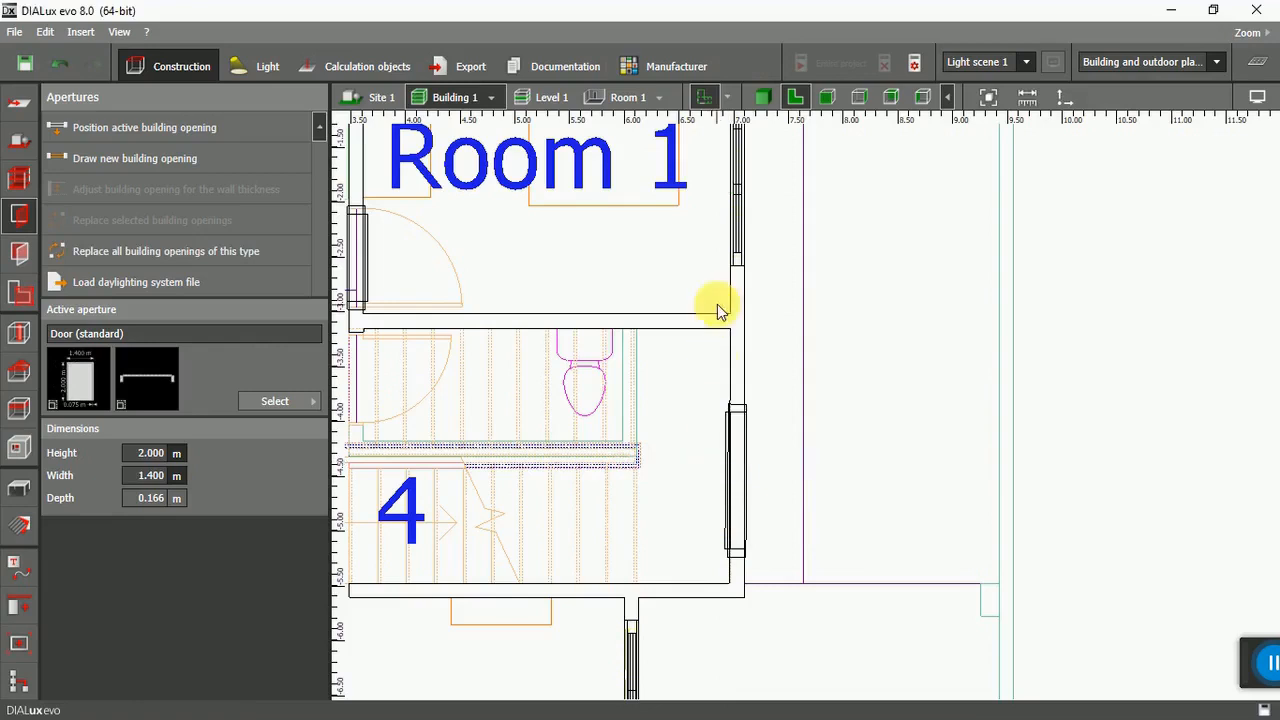
{"action": "left_click", "coordinate": [763, 97]}
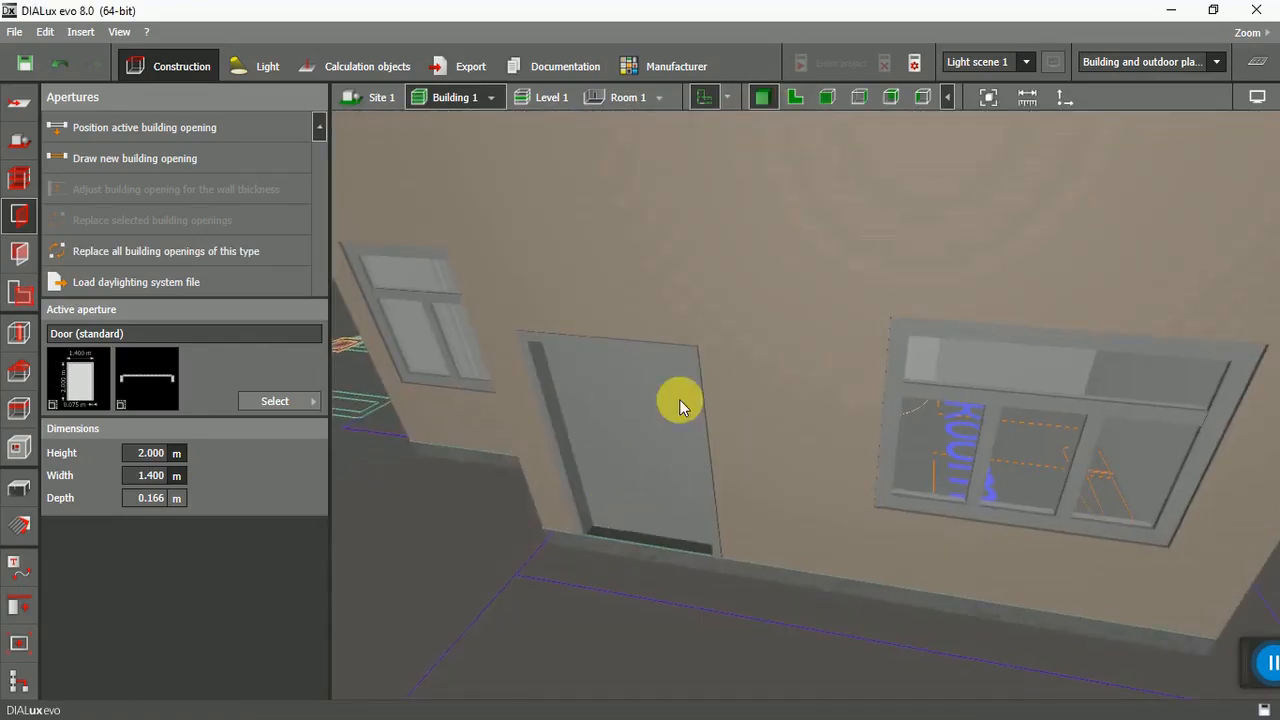
{"action": "left_click", "coordinate": [797, 98]}
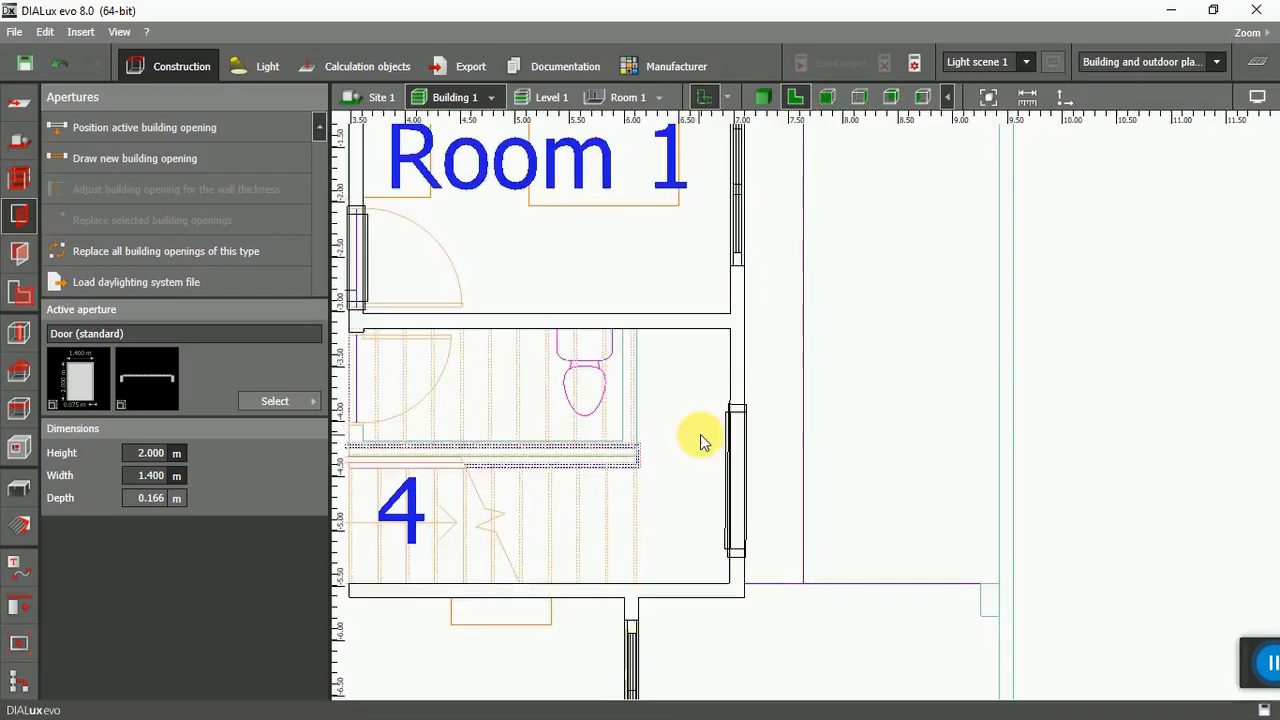
Set the width of the door in Room 4's exterior wall to 2 m in the floor plan.
{"action": "left_click", "coordinate": [731, 497]}
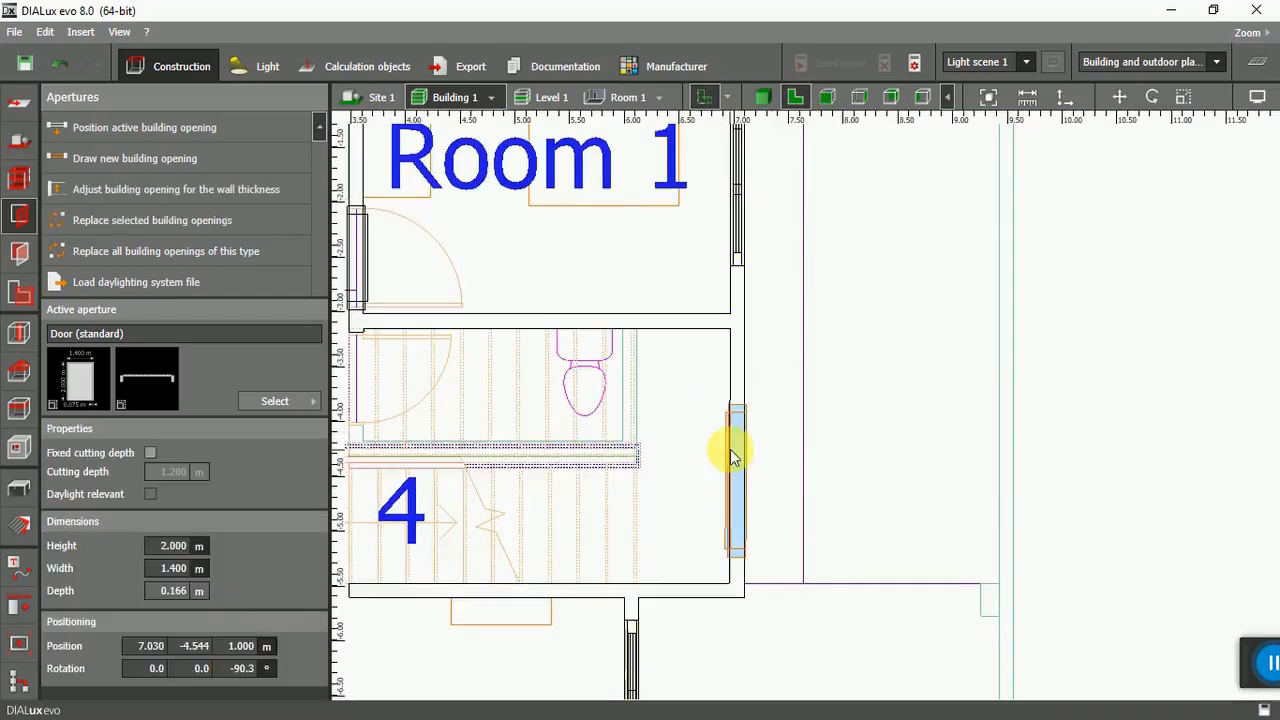
{"action": "scroll", "coordinate": [700, 462], "scroll_direction": "down", "scroll_amount": 1}
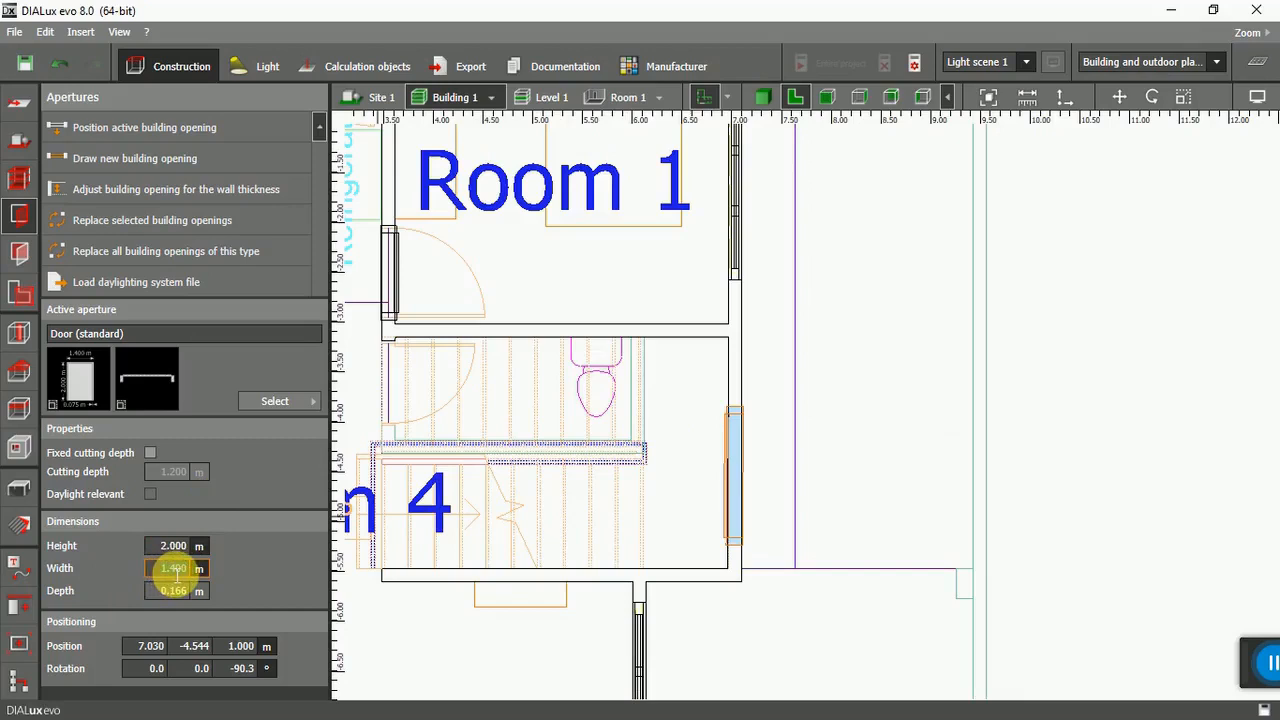
{"action": "type", "text": "2"}
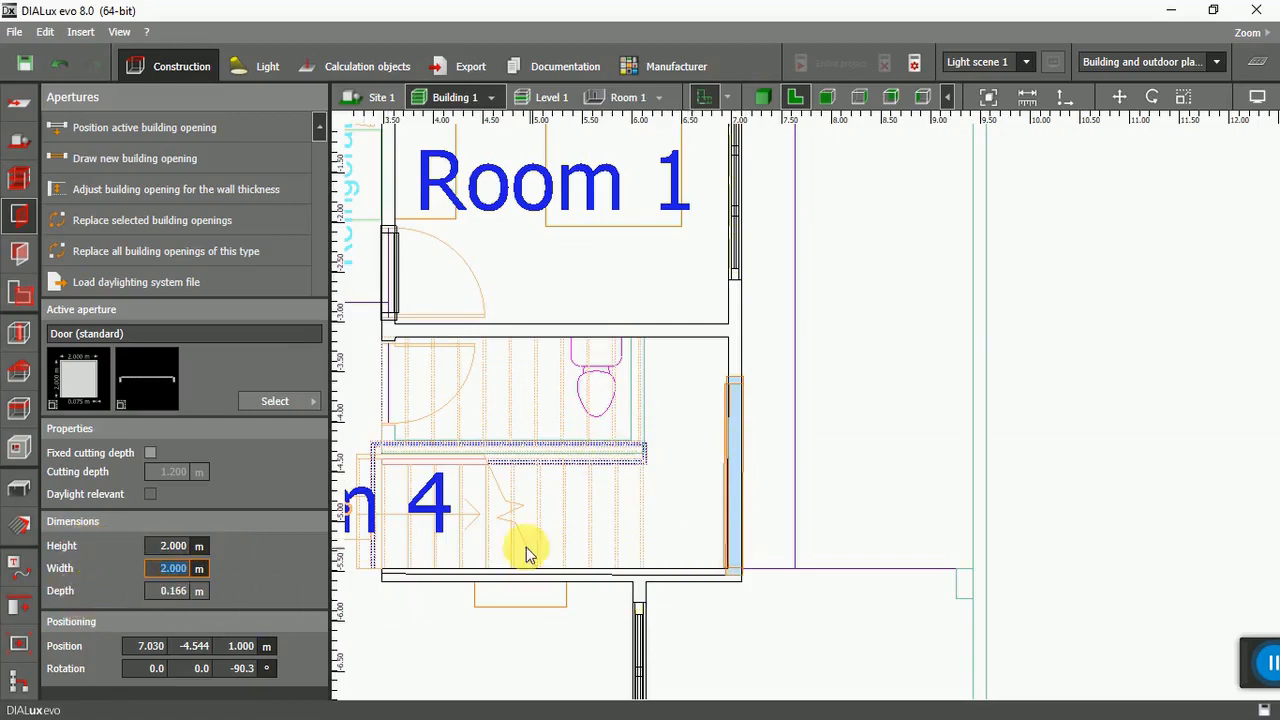
{"action": "left_click", "coordinate": [862, 466]}
Delete the widened door from Room 4's exterior wall.
{"action": "left_click", "coordinate": [740, 456]}
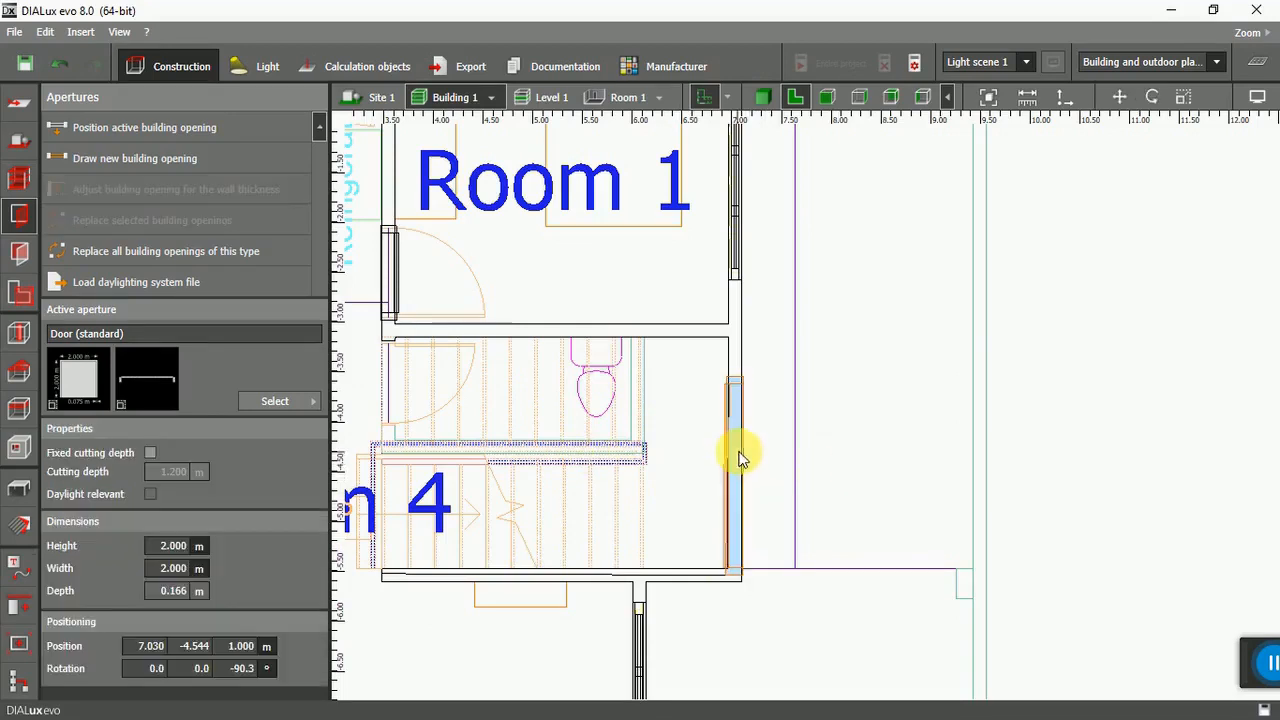
{"action": "left_click", "coordinate": [848, 447]}
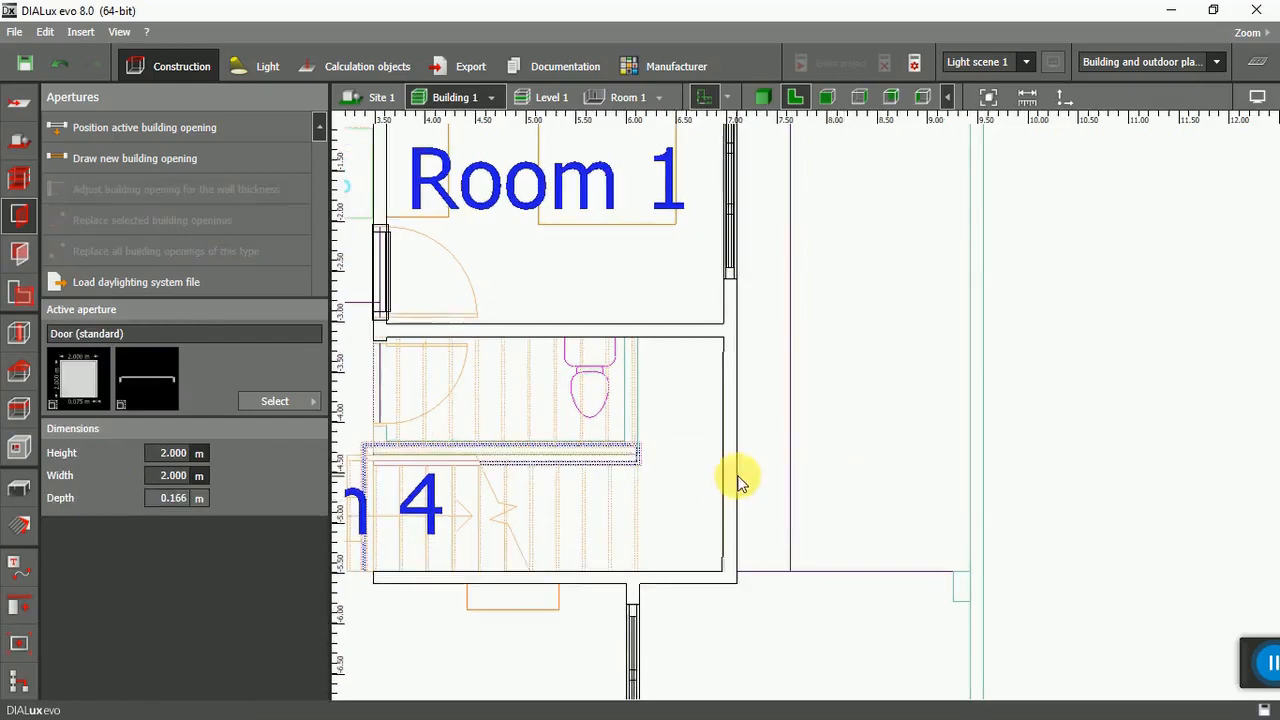
{"action": "scroll", "coordinate": [737, 483], "scroll_direction": "down", "scroll_amount": 1}
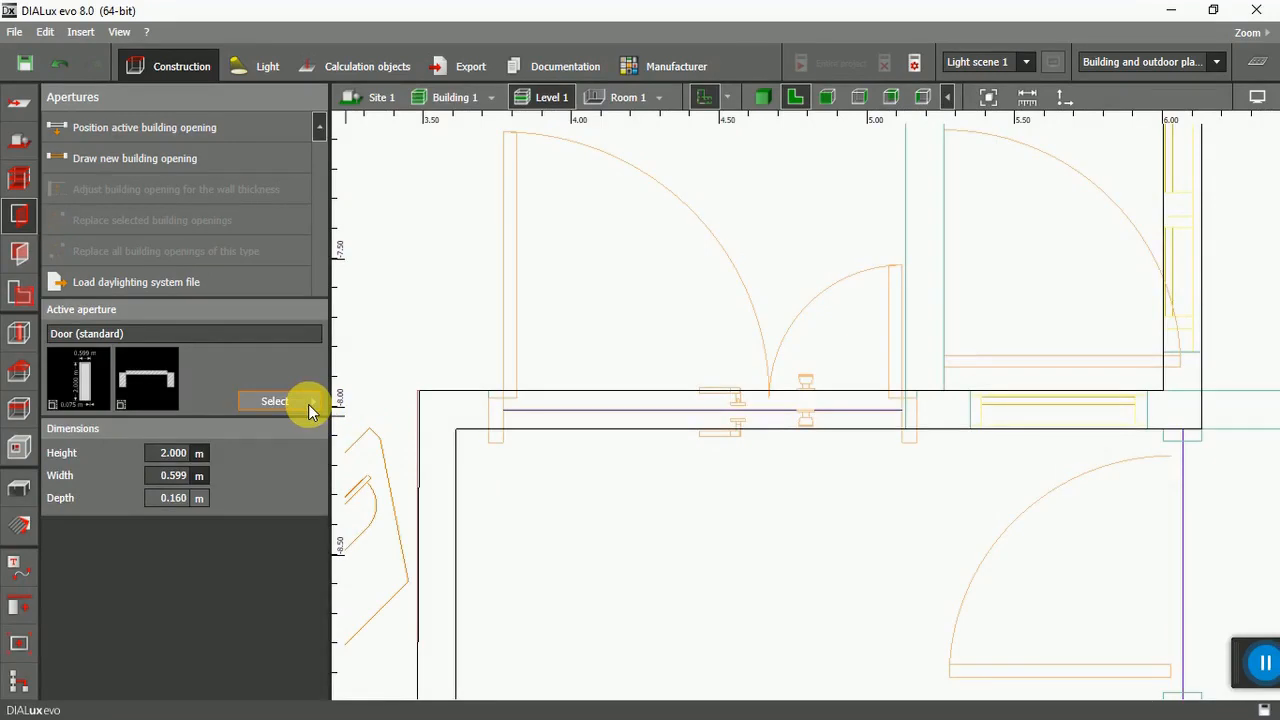
Choose the standard door 1.000 m wide and 2.100 m high from the aperture catalogue as the active aperture.
{"action": "left_click", "coordinate": [310, 405]}
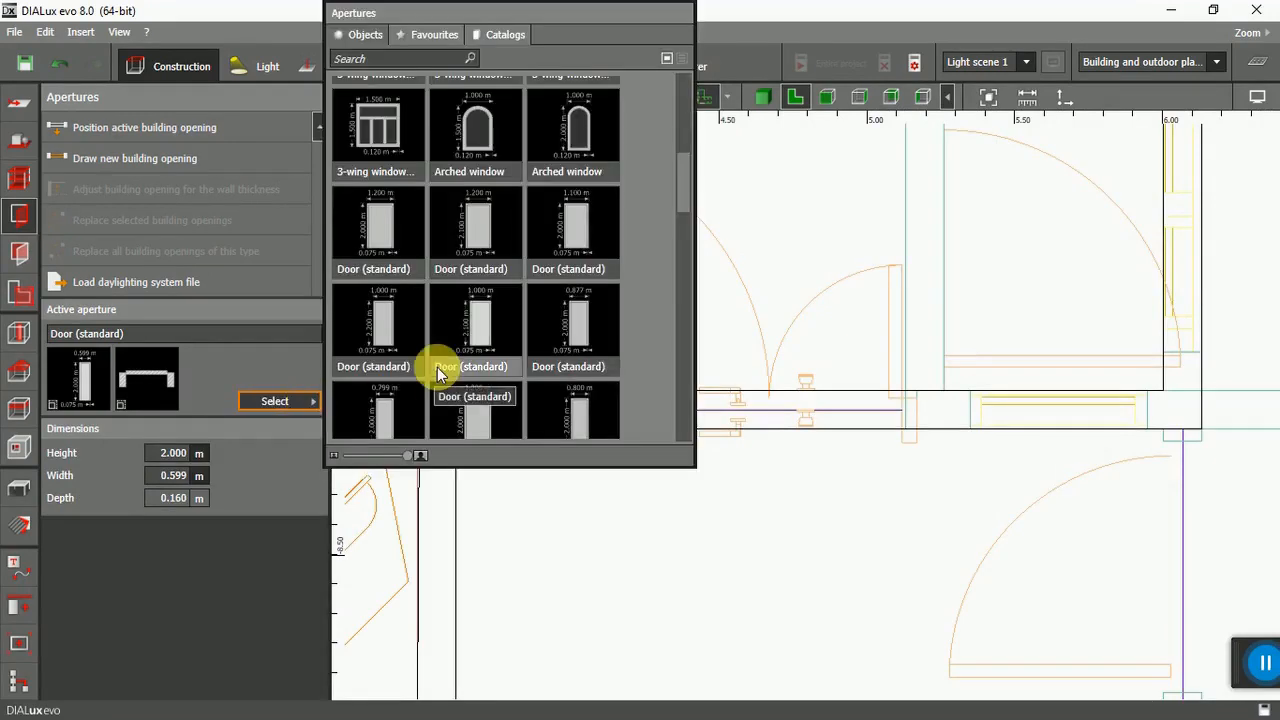
{"action": "scroll", "coordinate": [508, 330], "scroll_direction": "up", "scroll_amount": 2}
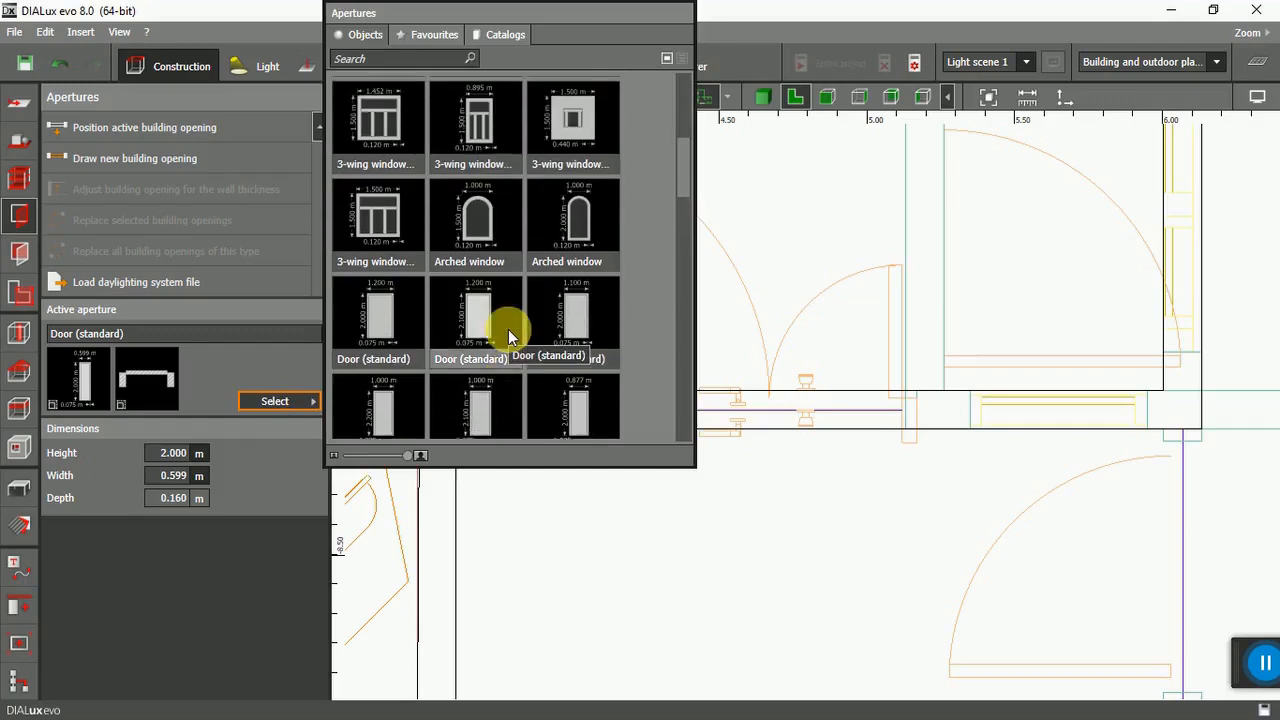
{"action": "scroll", "coordinate": [508, 330], "scroll_direction": "down", "scroll_amount": 1}
{"action": "scroll", "coordinate": [508, 330], "scroll_direction": "up", "scroll_amount": 3}
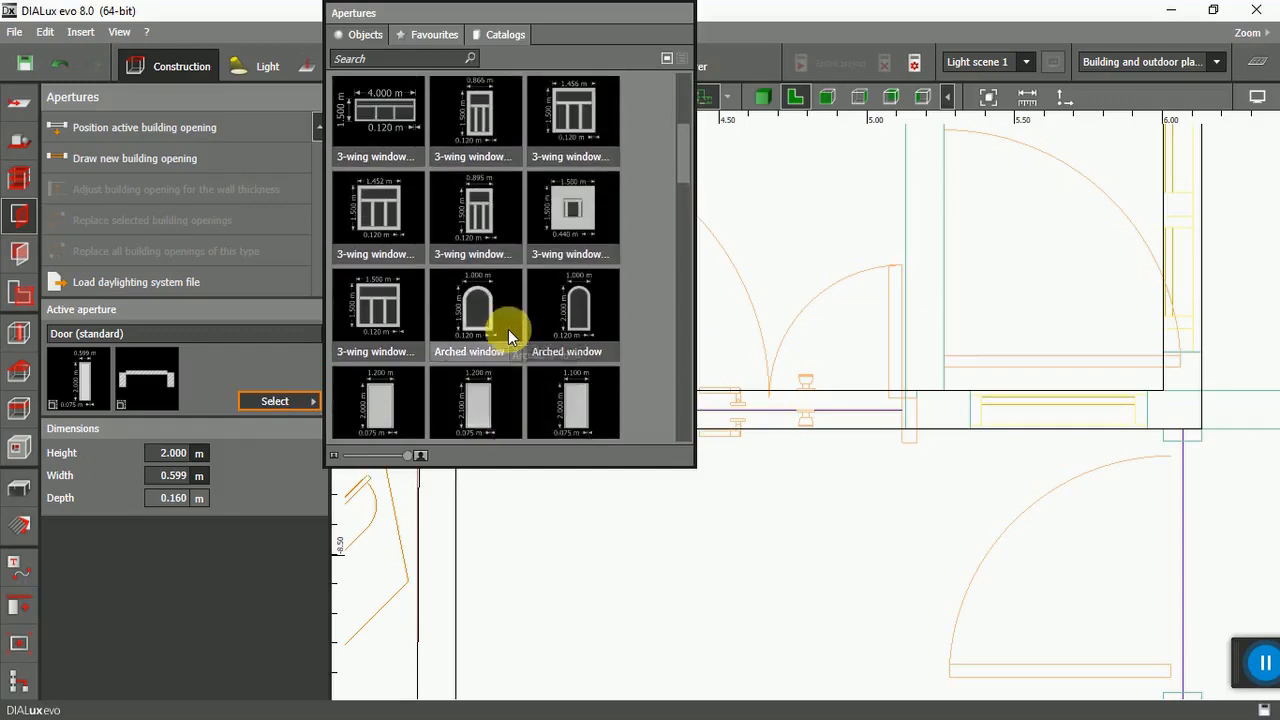
{"action": "scroll", "coordinate": [508, 329], "scroll_direction": "up", "scroll_amount": 1}
{"action": "scroll", "coordinate": [508, 329], "scroll_direction": "down", "scroll_amount": 2}
{"action": "scroll", "coordinate": [508, 329], "scroll_direction": "down", "scroll_amount": 1}
{"action": "scroll", "coordinate": [508, 329], "scroll_direction": "down", "scroll_amount": 2}
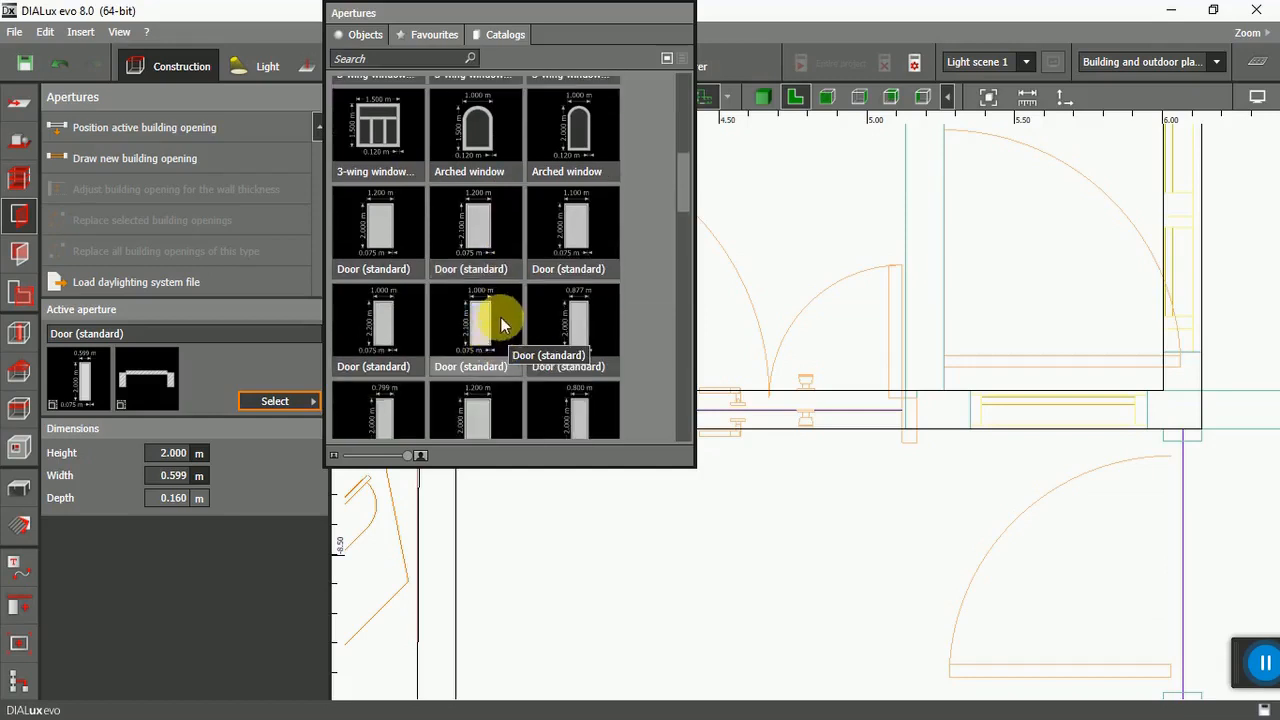
{"action": "left_click", "coordinate": [491, 321]}
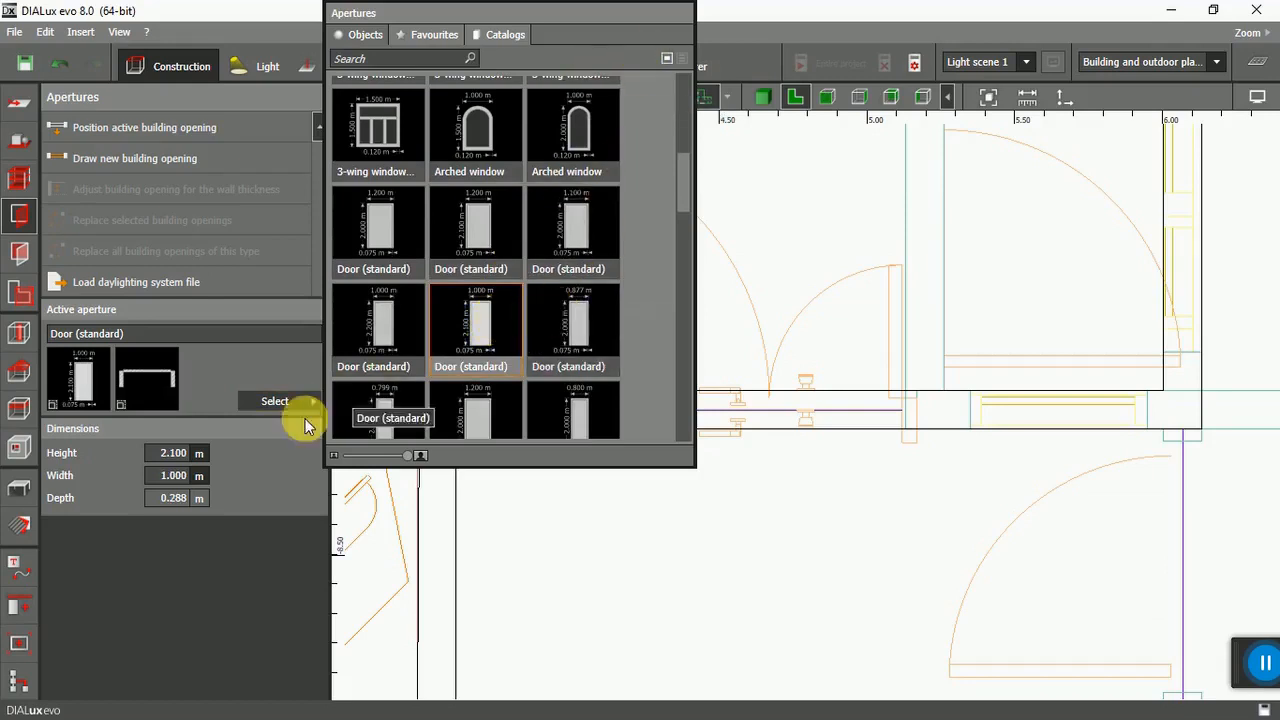
{"action": "left_click", "coordinate": [257, 362]}
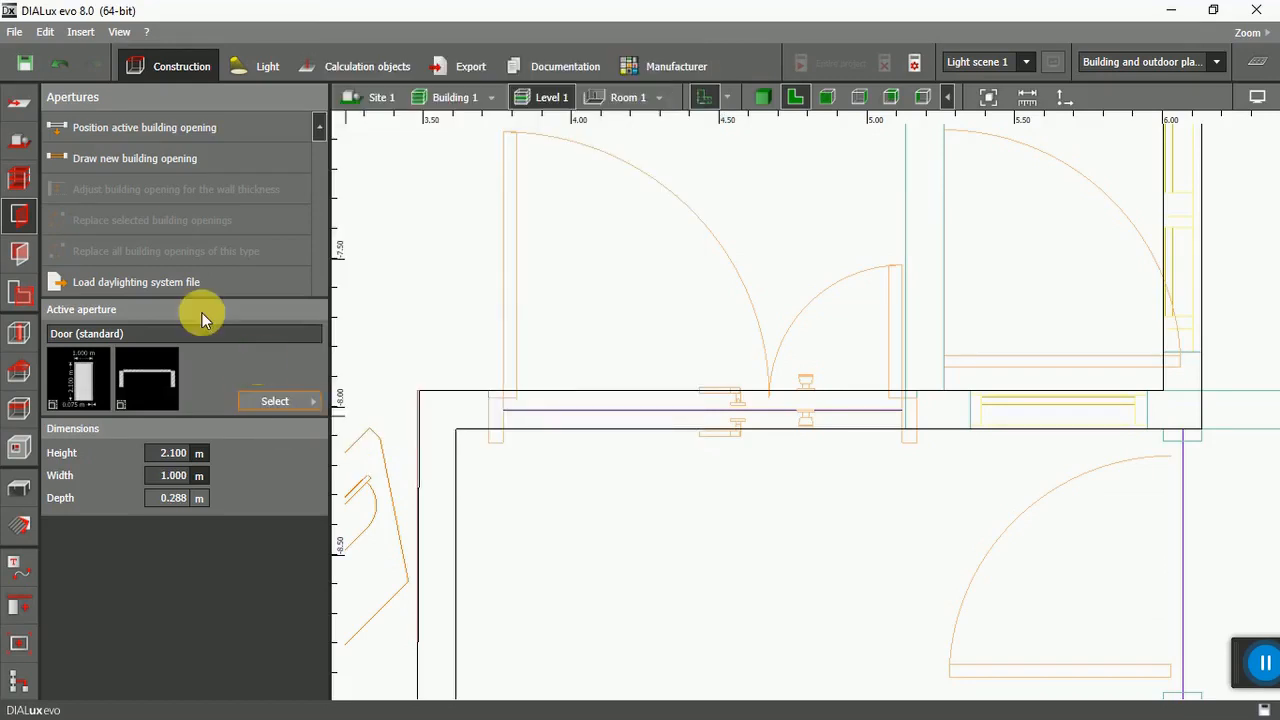
Draw a door opening about 0.95 m wide on the wall over the larger leaf of the double-door symbol on Level 1.
{"action": "left_click", "coordinate": [125, 161]}
{"action": "scroll", "coordinate": [512, 418], "scroll_direction": "up", "scroll_amount": 3}
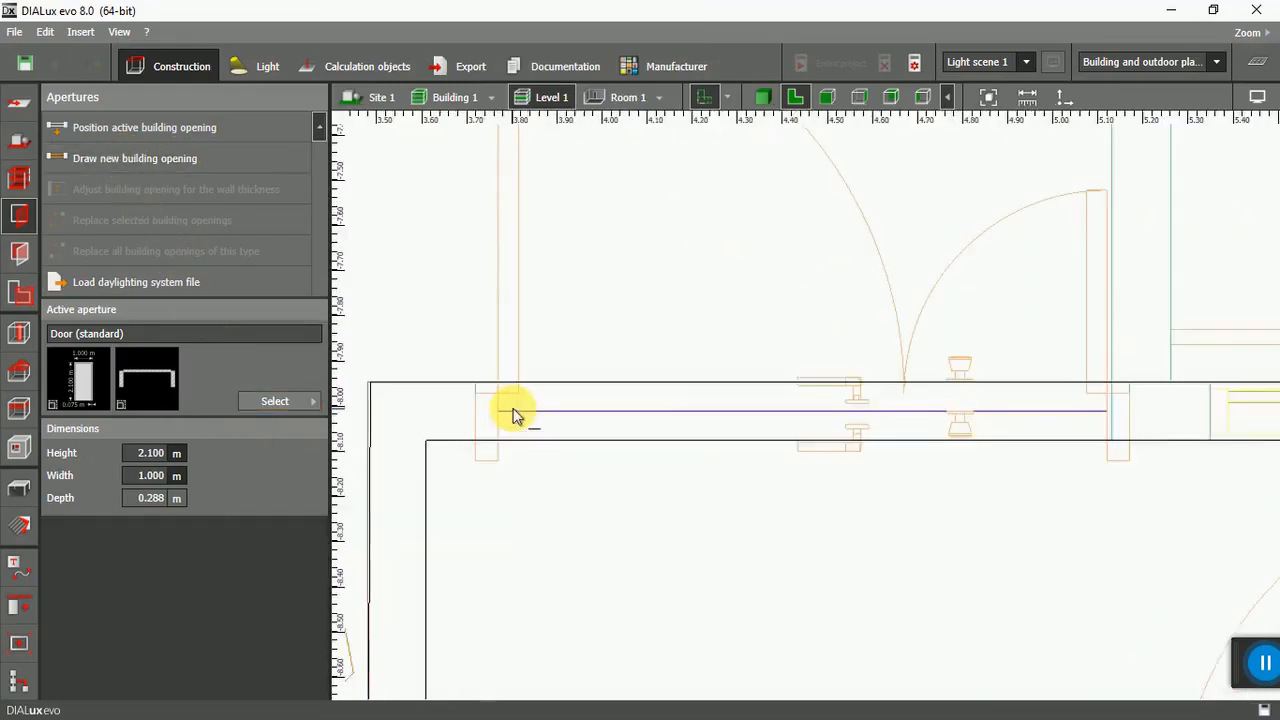
{"action": "scroll", "coordinate": [505, 415], "scroll_direction": "up", "scroll_amount": 2}
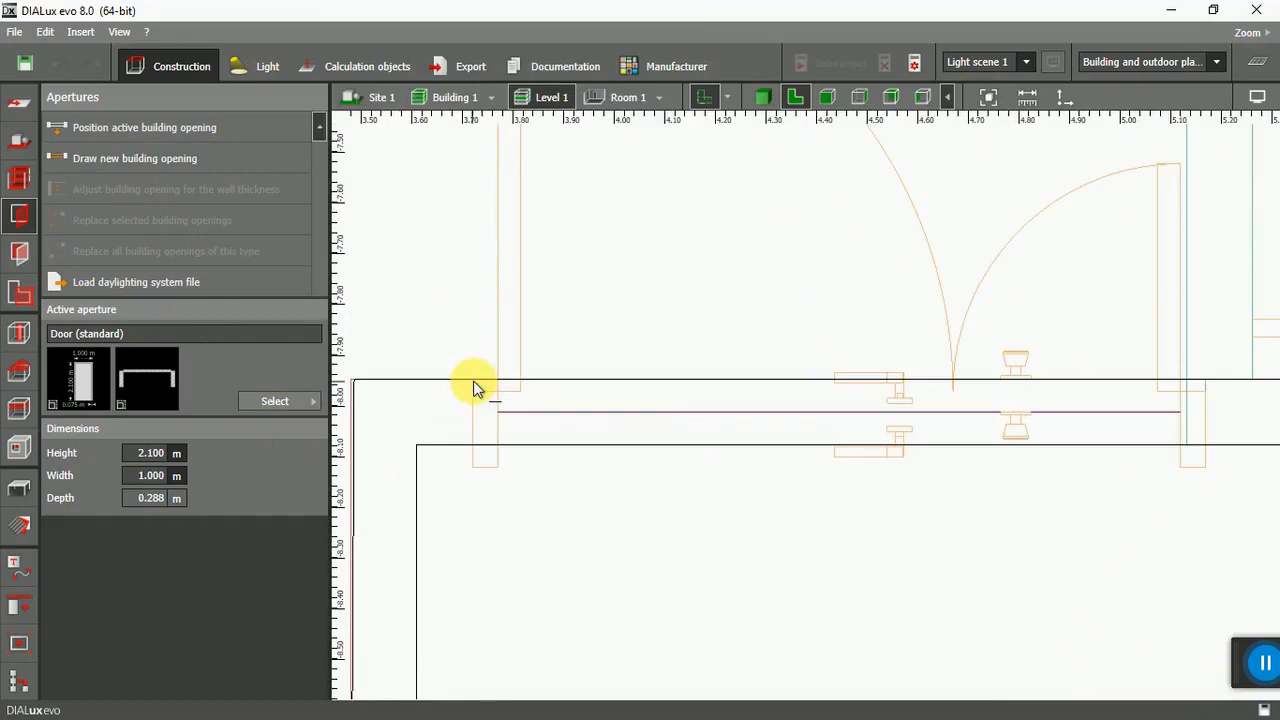
{"action": "left_click", "coordinate": [475, 385]}
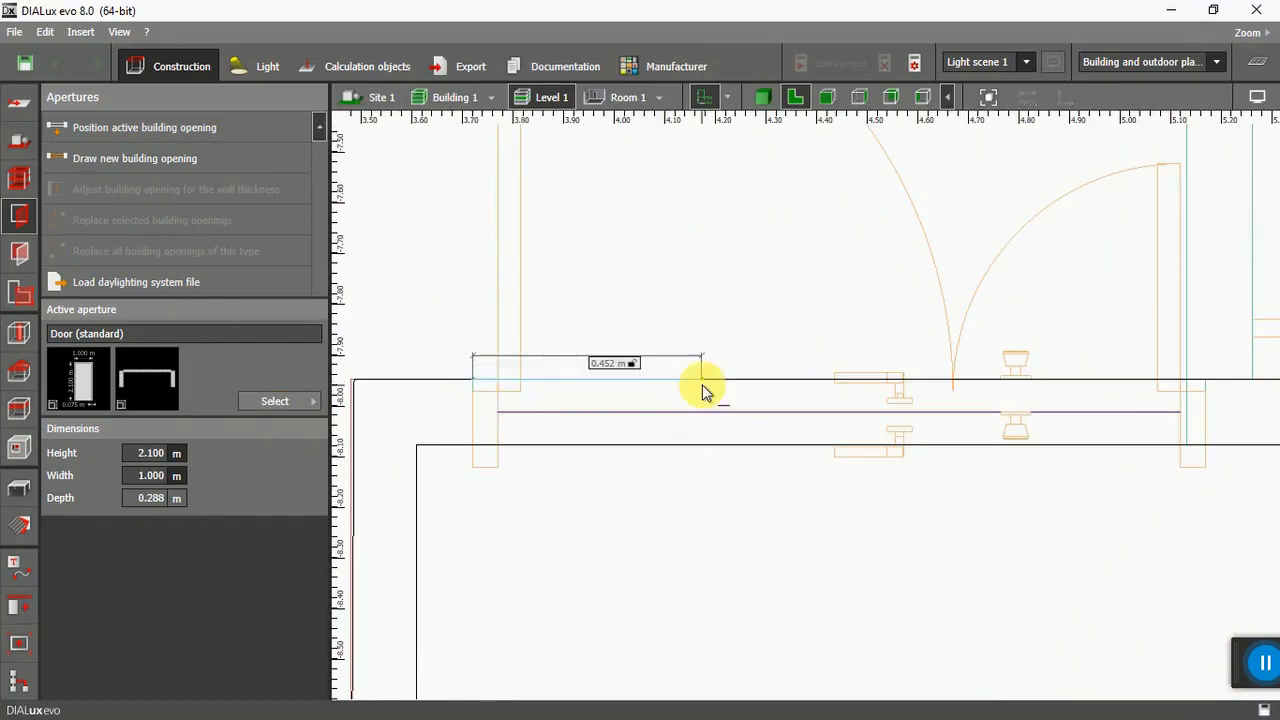
{"action": "left_click", "coordinate": [953, 385]}
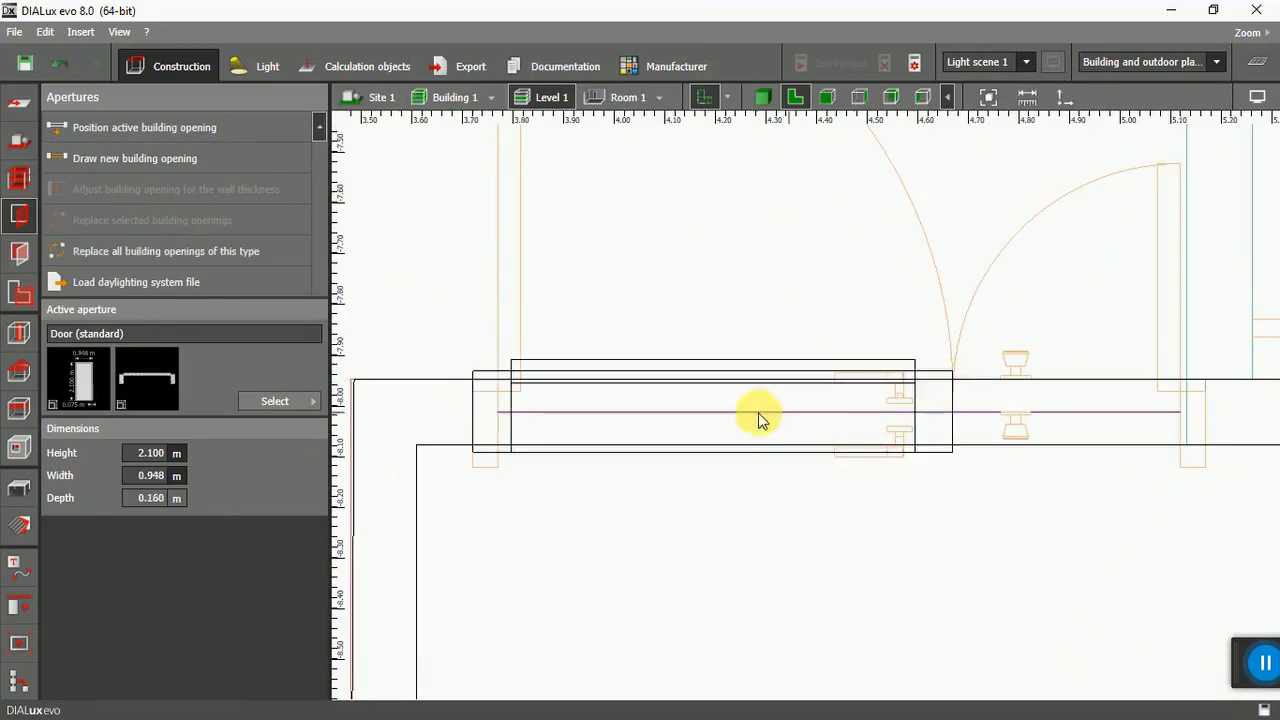
Draw an adjoining door opening about 0.50 m wide over the smaller leaf of the double-door symbol.
{"action": "scroll", "coordinate": [660, 403], "scroll_direction": "down", "scroll_amount": 3}
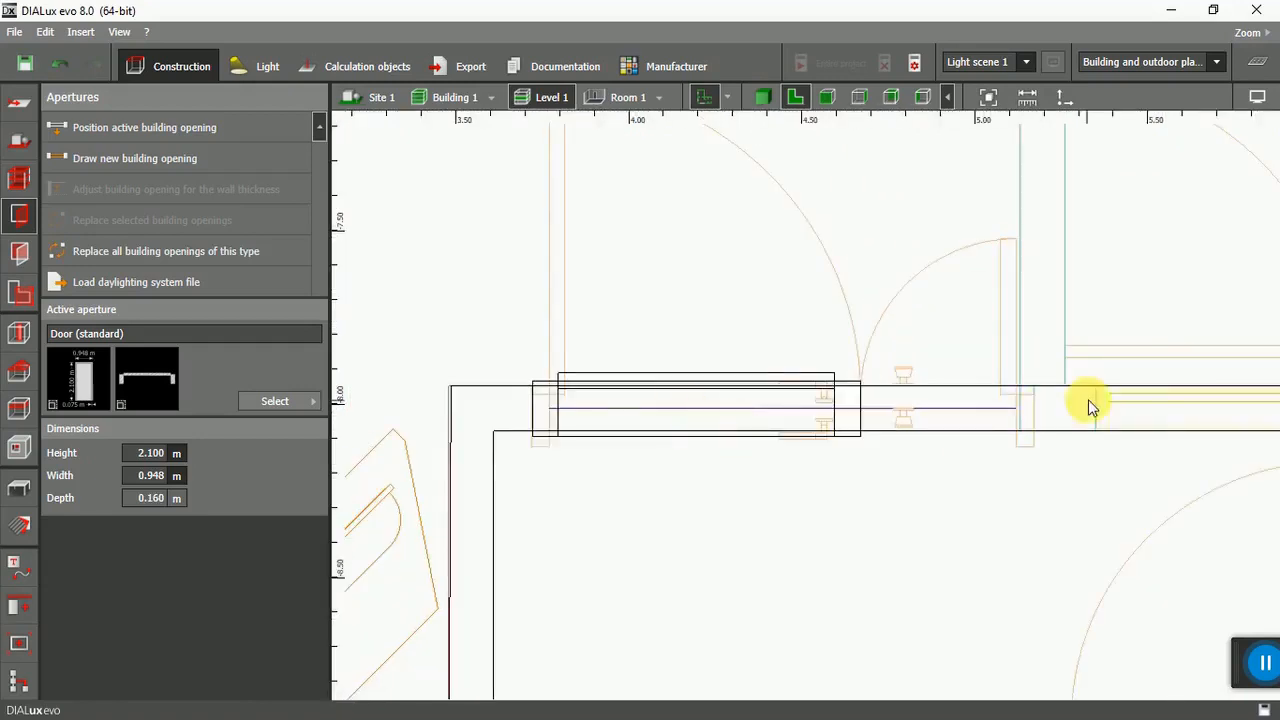
{"action": "scroll", "coordinate": [1088, 399], "scroll_direction": "up", "scroll_amount": 3}
{"action": "left_click", "coordinate": [176, 160]}
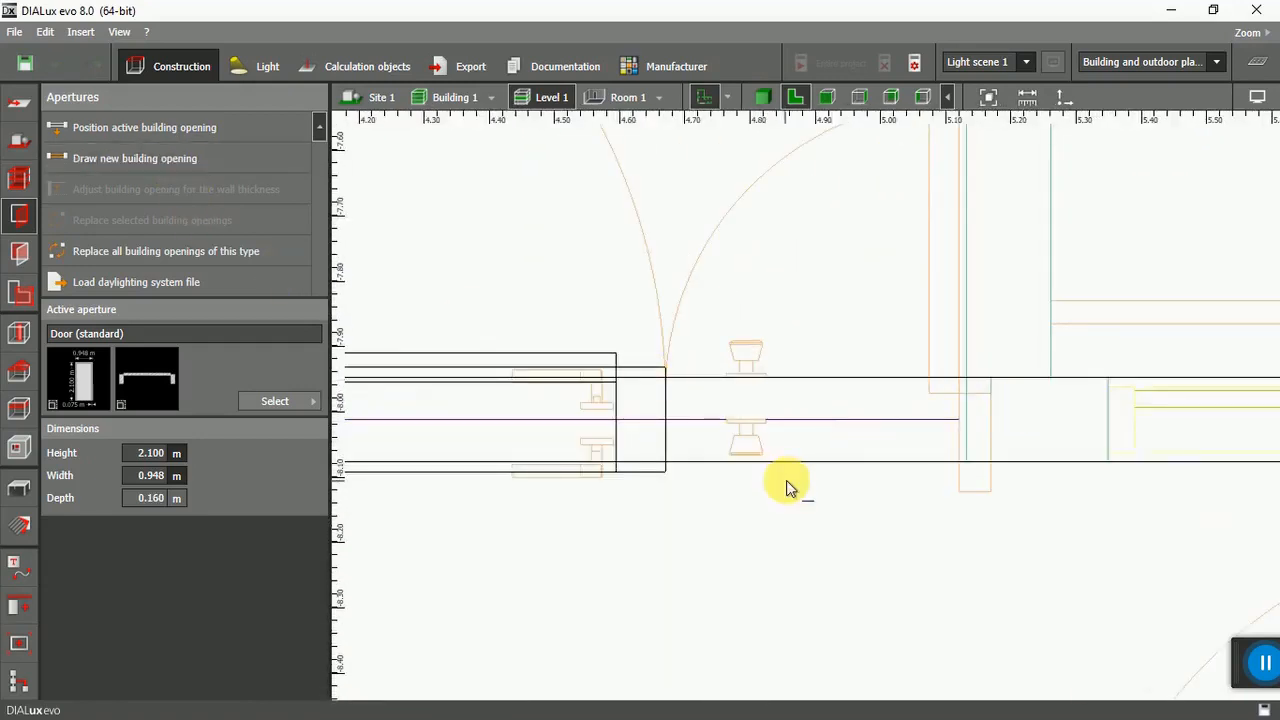
{"action": "left_click", "coordinate": [668, 385]}
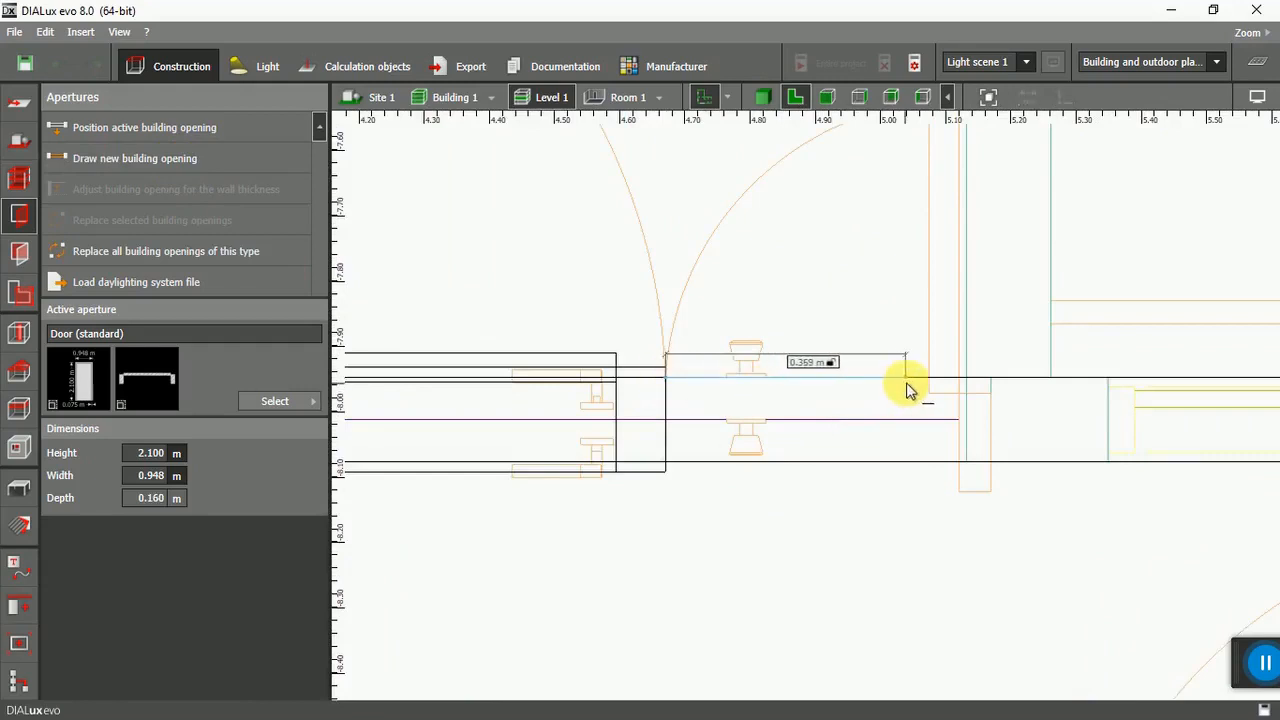
{"action": "left_click", "coordinate": [995, 383]}
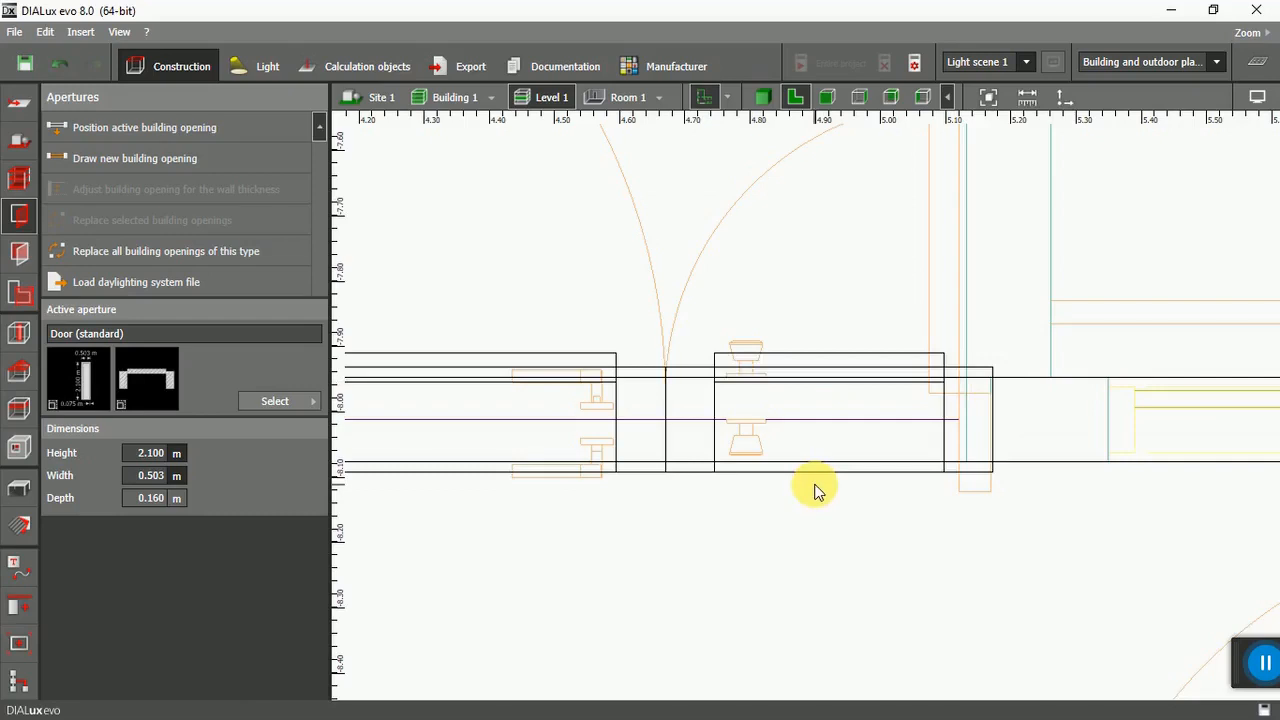
Examine the two adjoining doors in the 3D view, both close up and with the surrounding facade.
{"action": "scroll", "coordinate": [809, 485], "scroll_direction": "down", "scroll_amount": 2}
{"action": "scroll", "coordinate": [805, 486], "scroll_direction": "down", "scroll_amount": 2}
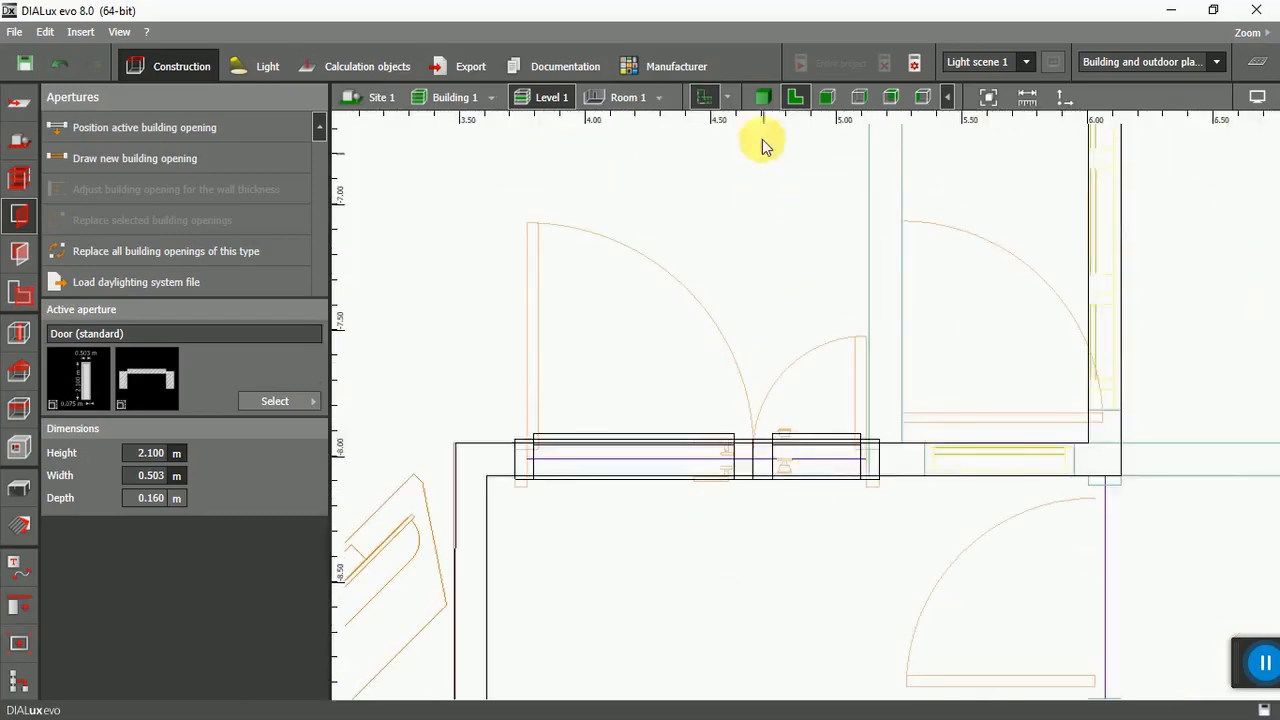
{"action": "left_click", "coordinate": [763, 100]}
{"action": "scroll", "coordinate": [760, 408], "scroll_direction": "up", "scroll_amount": 3}
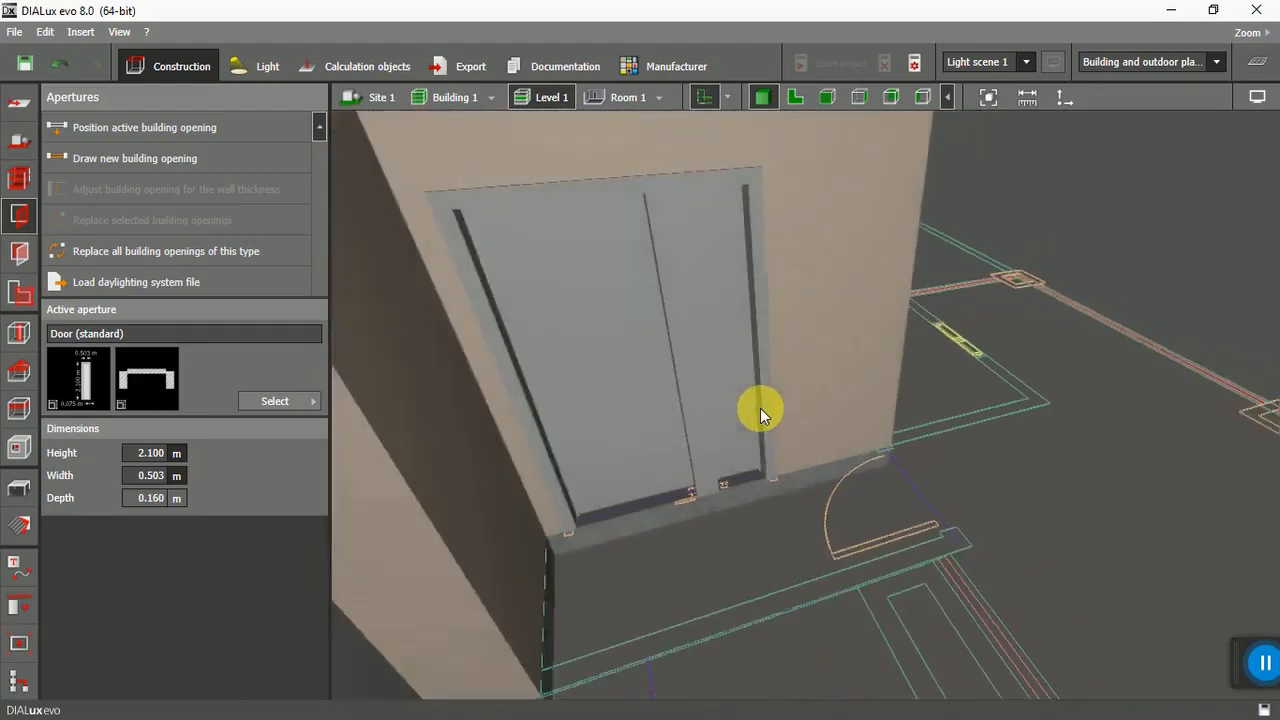
{"action": "scroll", "coordinate": [700, 435], "scroll_direction": "up", "scroll_amount": 3}
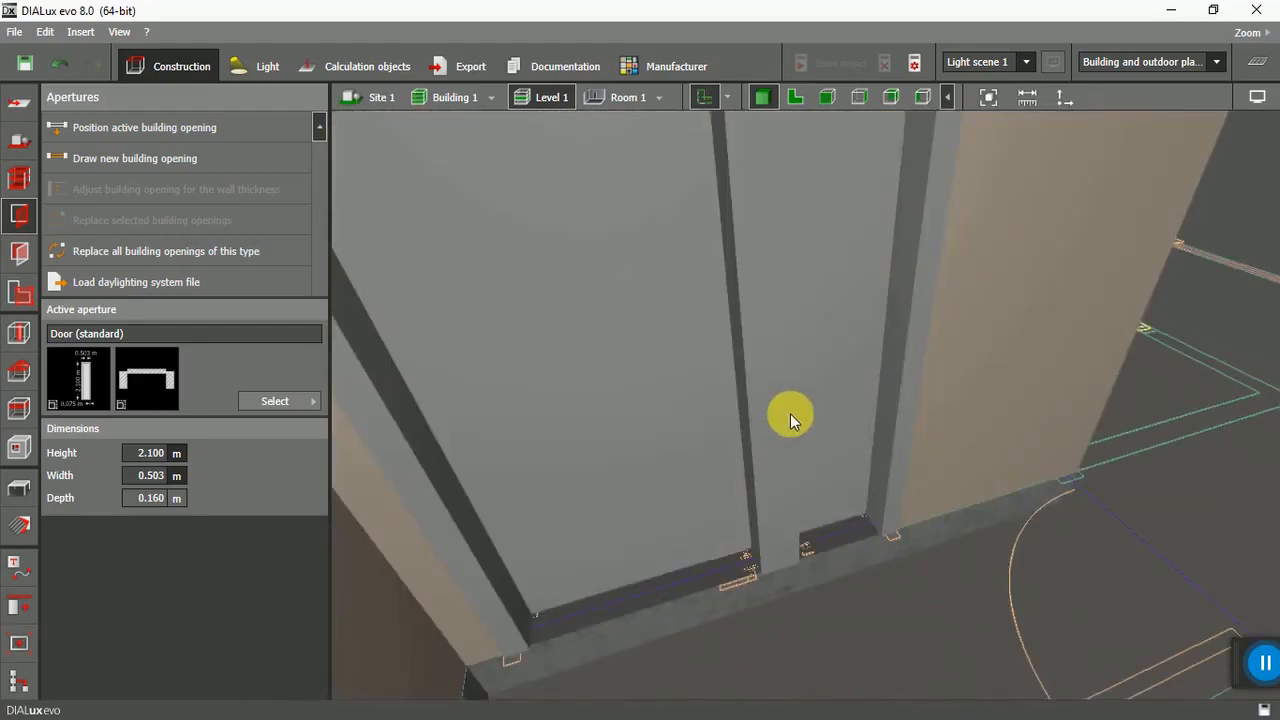
{"action": "scroll", "coordinate": [790, 420], "scroll_direction": "down", "scroll_amount": 2}
{"action": "scroll", "coordinate": [790, 413], "scroll_direction": "down", "scroll_amount": 5}
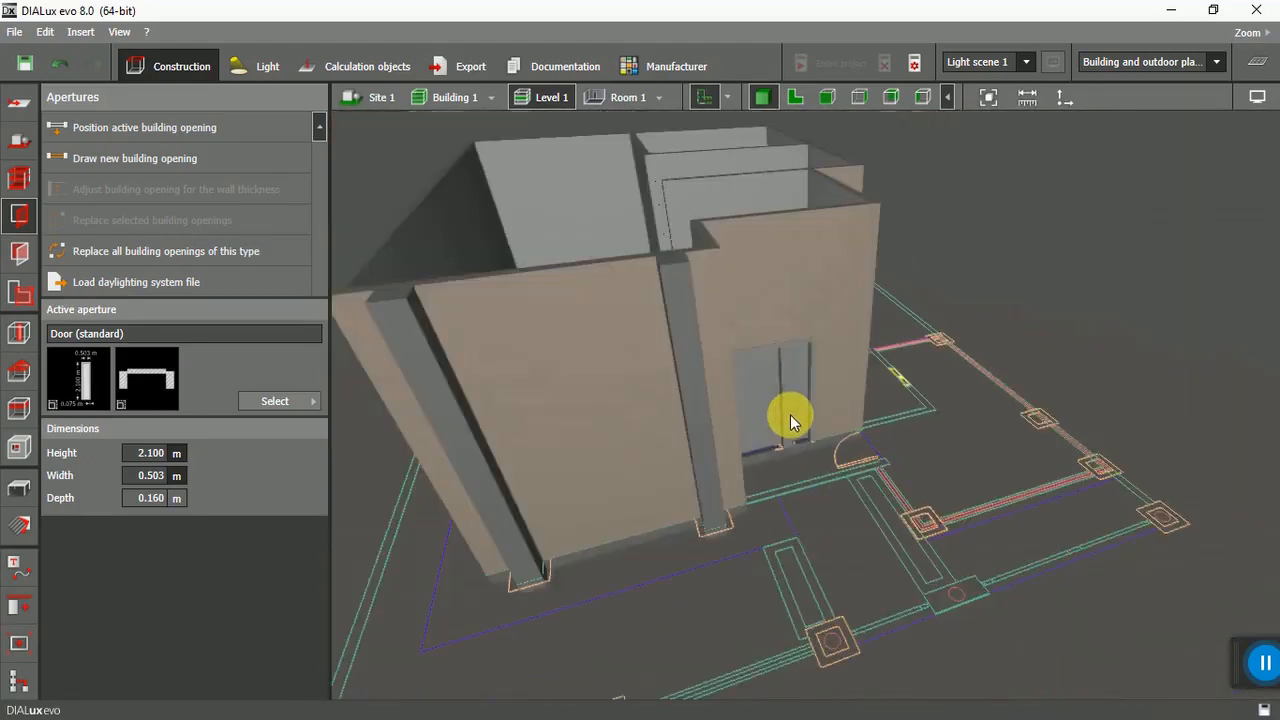
{"action": "middle_click_drag", "start_coordinate": [790, 414], "coordinate": [890, 410]}
{"action": "scroll", "coordinate": [857, 461], "scroll_direction": "up", "scroll_amount": 4}
{"action": "right_click_drag", "start_coordinate": [821, 504], "coordinate": [711, 529]}
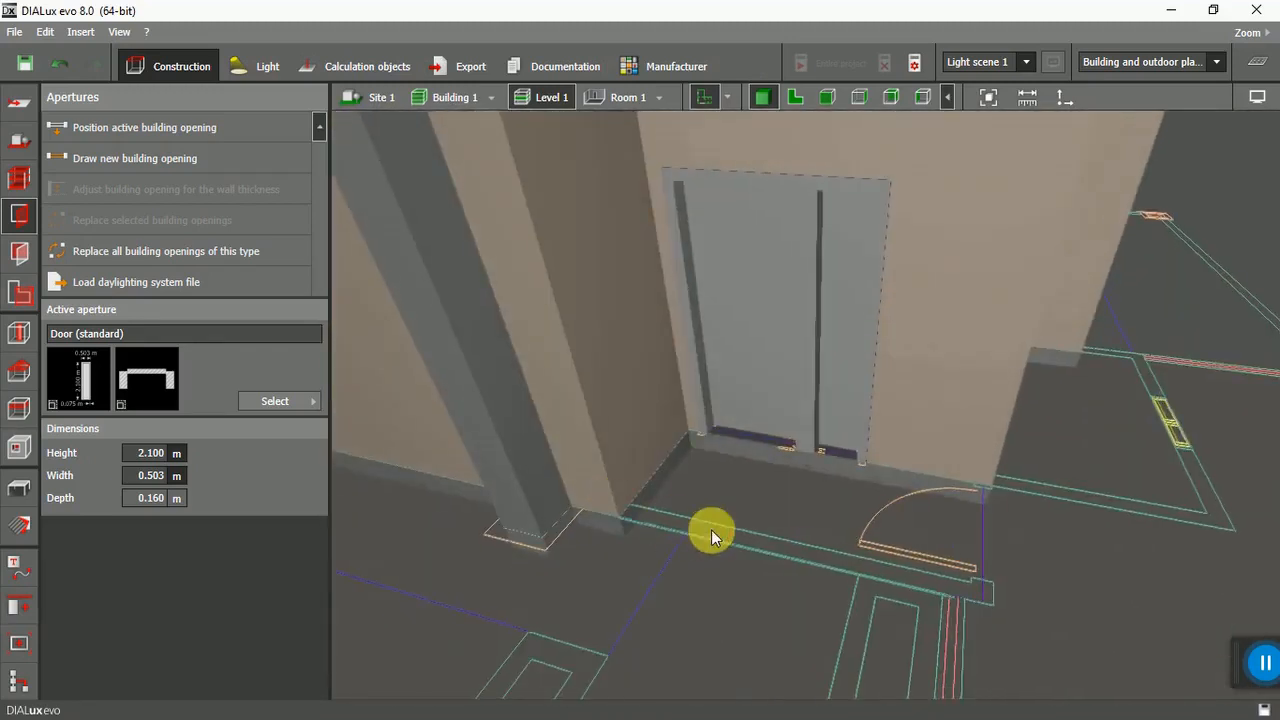
Inspect the dimensions of the wide and the narrow door leaf in 3D and return to the floor plan.
{"action": "left_click", "coordinate": [797, 352]}
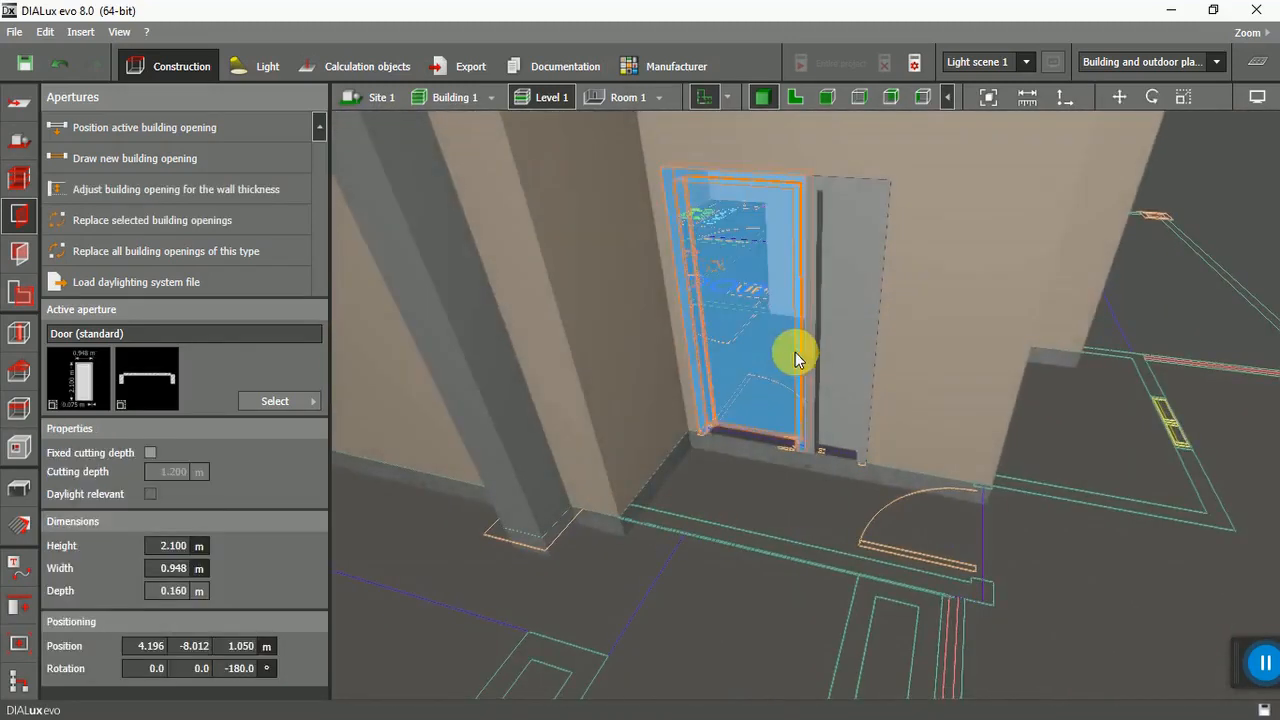
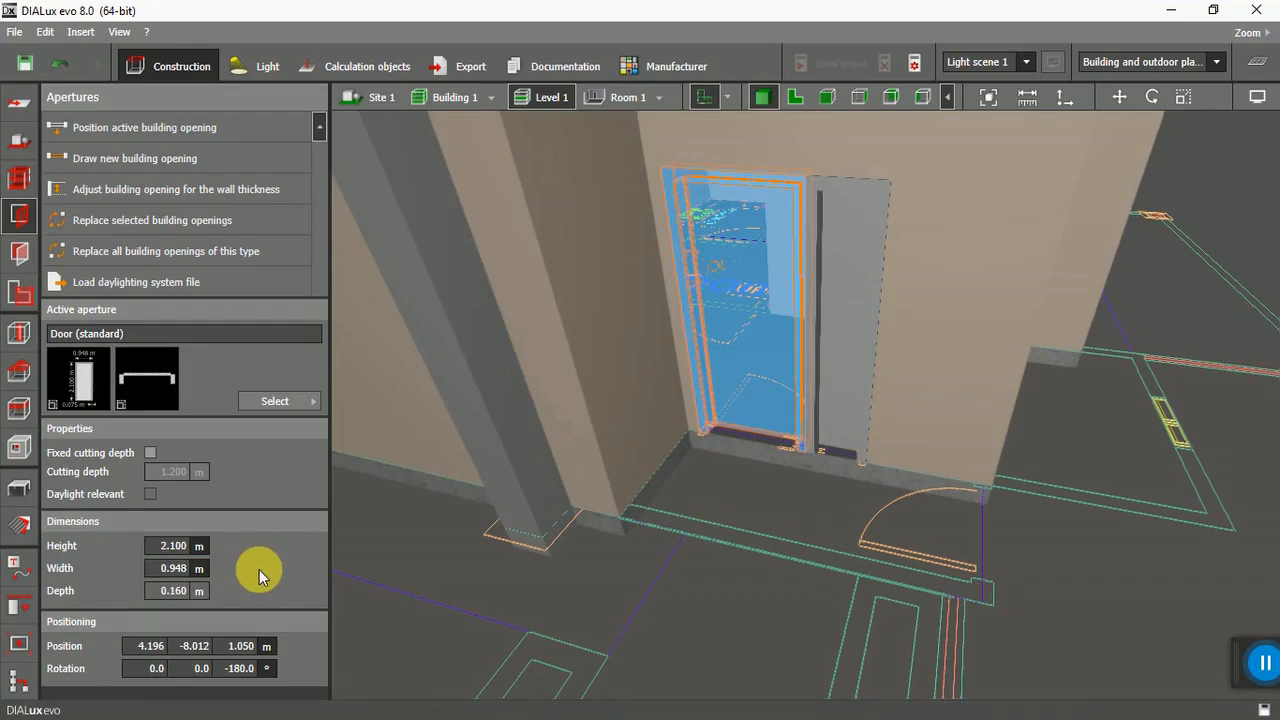
{"action": "left_click", "coordinate": [615, 580]}
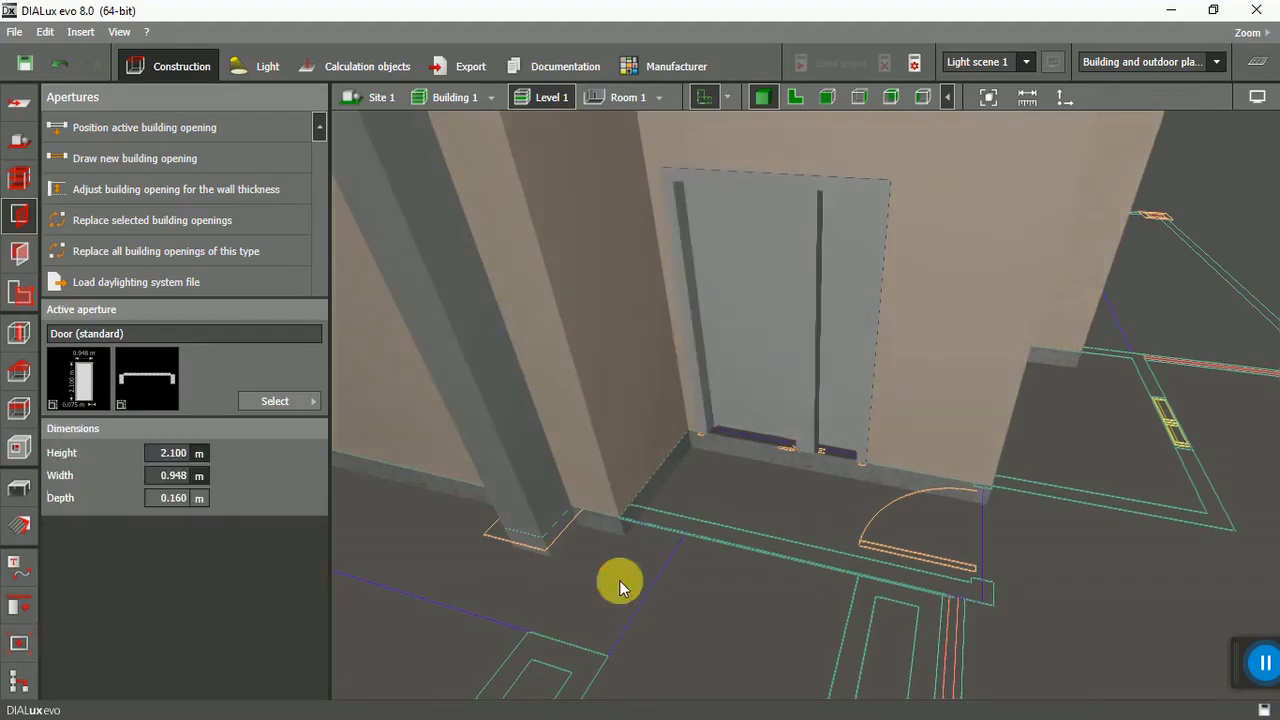
{"action": "left_click", "coordinate": [858, 365]}
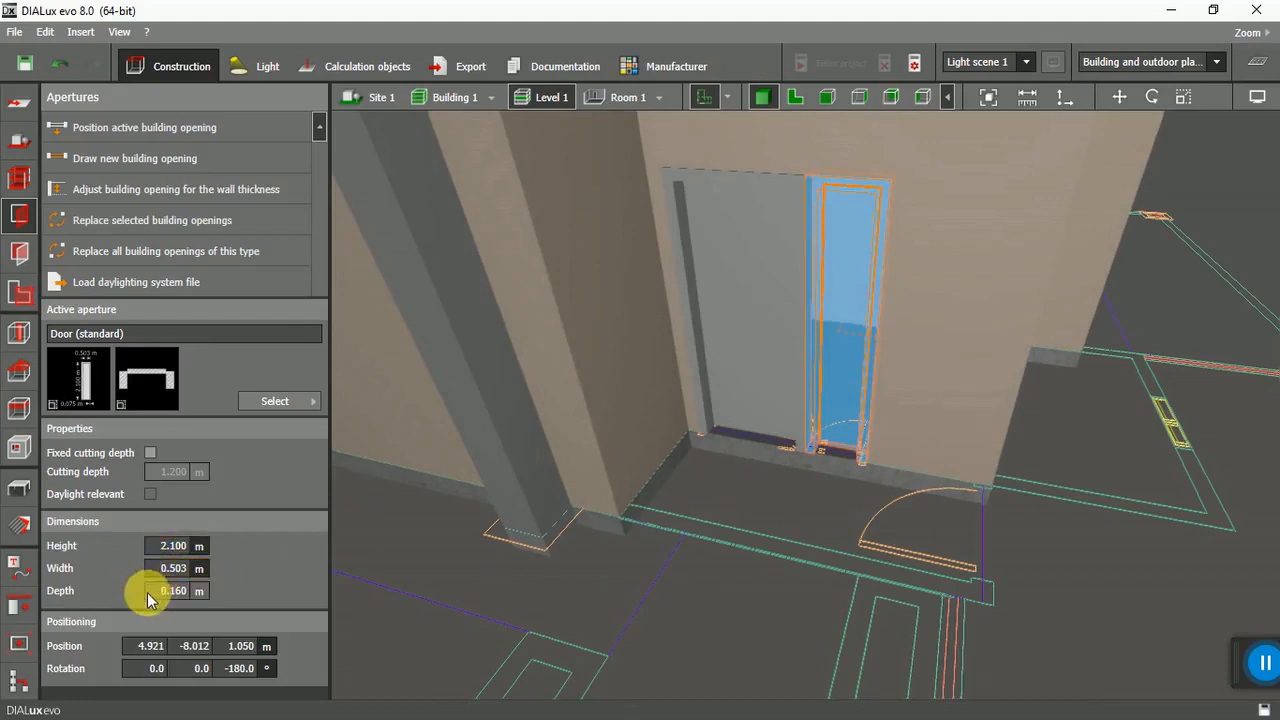
{"action": "left_click", "coordinate": [663, 500]}
{"action": "left_click_drag", "start_coordinate": [713, 537], "coordinate": [824, 350]}
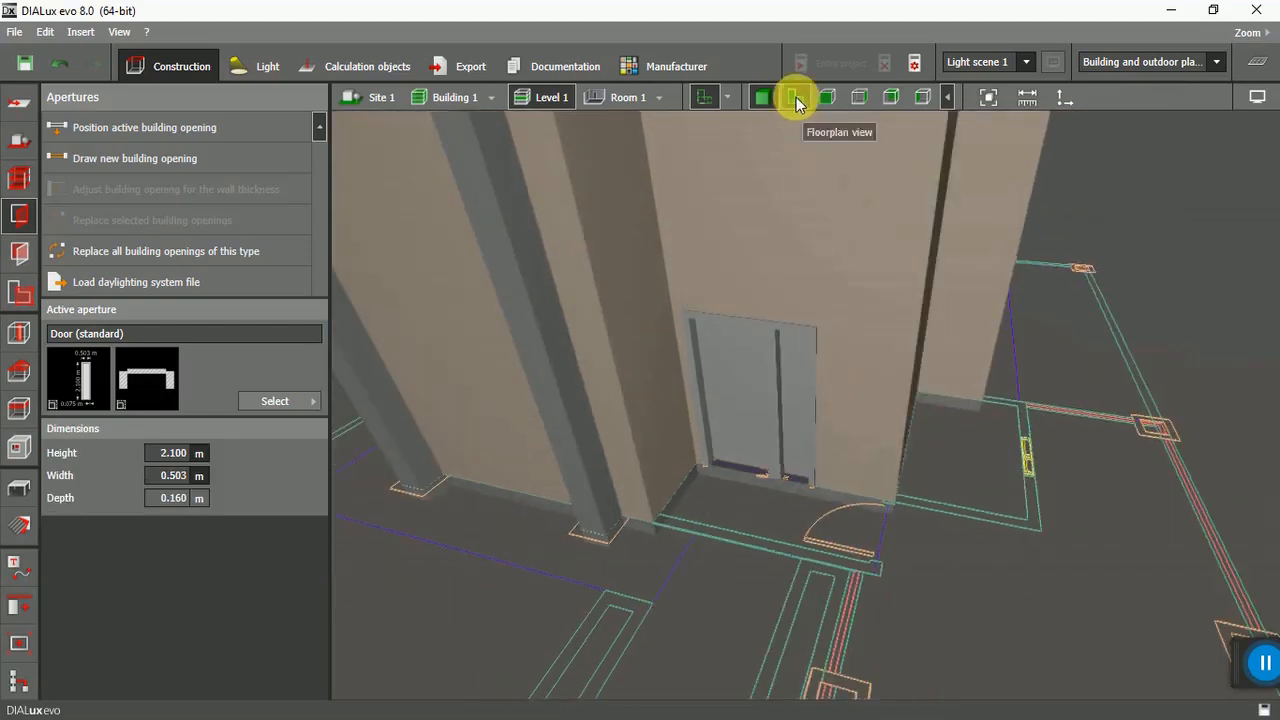
{"action": "left_click", "coordinate": [795, 97]}
{"action": "scroll", "coordinate": [660, 470], "scroll_direction": "down", "scroll_amount": 2}
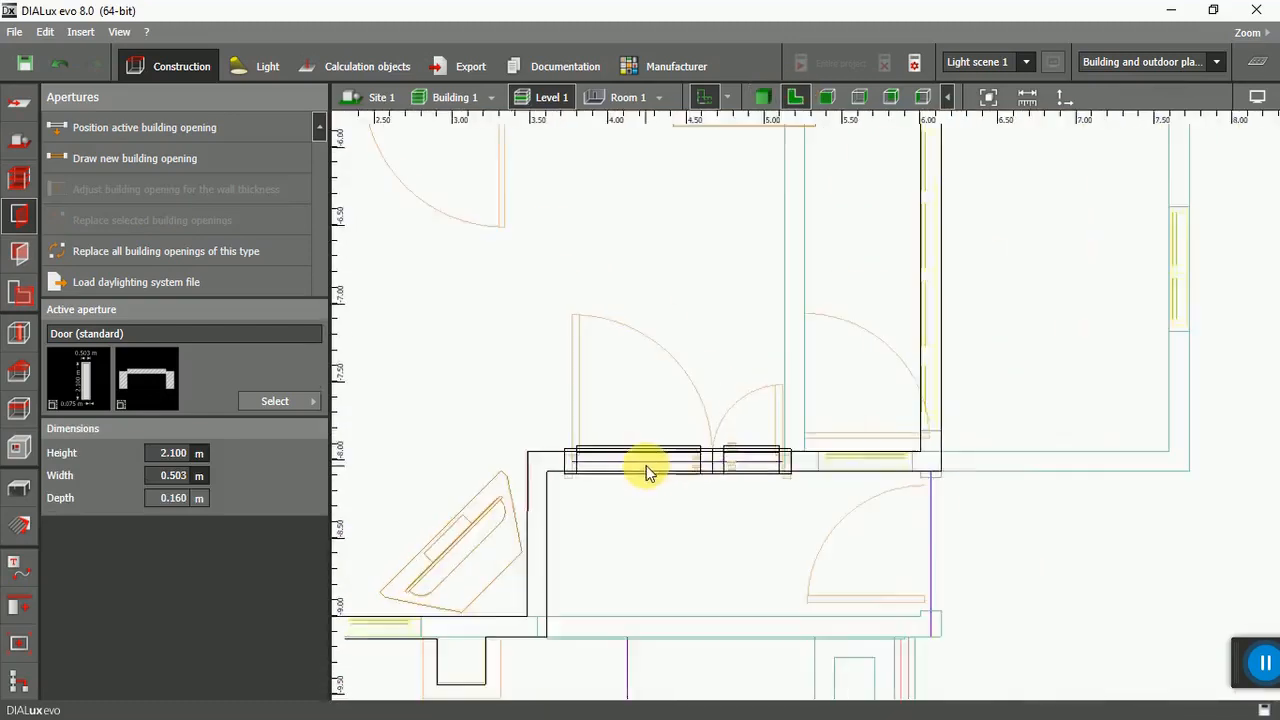
Choose the standard door 0.942 m wide and 2.000 m high from the aperture catalogue for the doorway beside Room 1.
{"action": "left_click", "coordinate": [562, 306]}
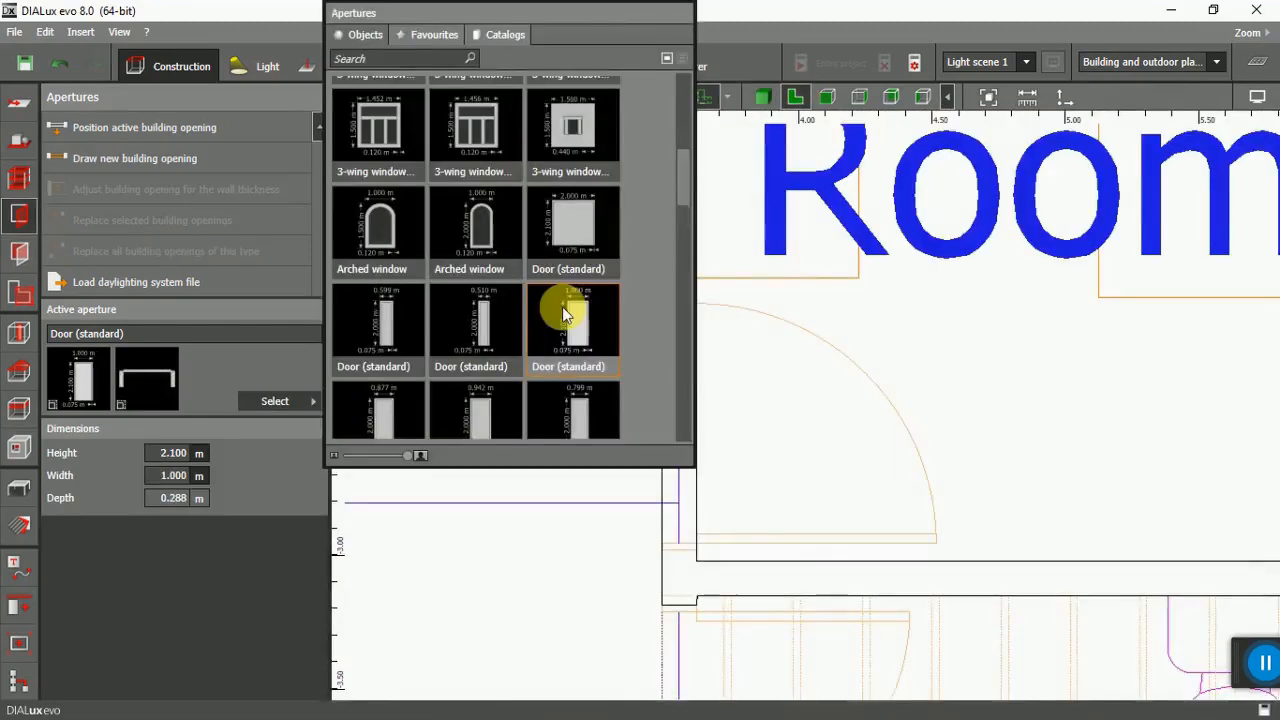
{"action": "scroll", "coordinate": [562, 306], "scroll_direction": "down", "scroll_amount": 2}
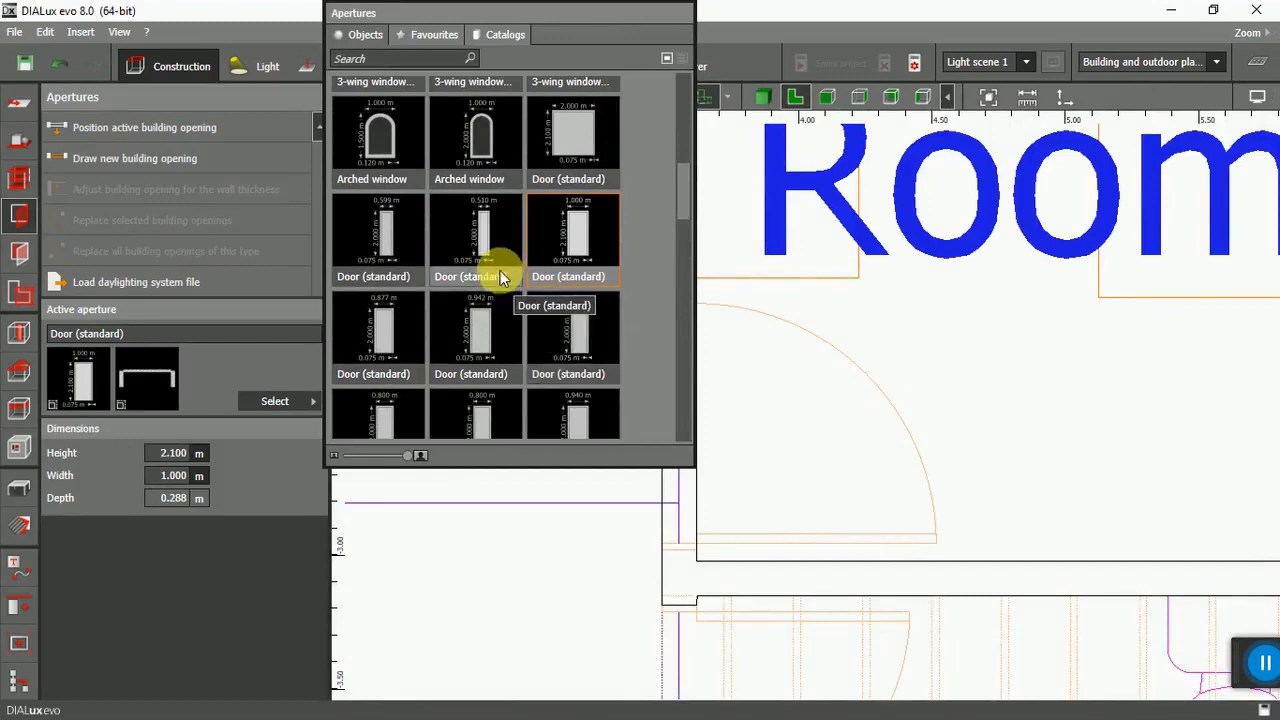
{"action": "scroll", "coordinate": [523, 320], "scroll_direction": "down", "scroll_amount": 1}
{"action": "left_click", "coordinate": [477, 287]}
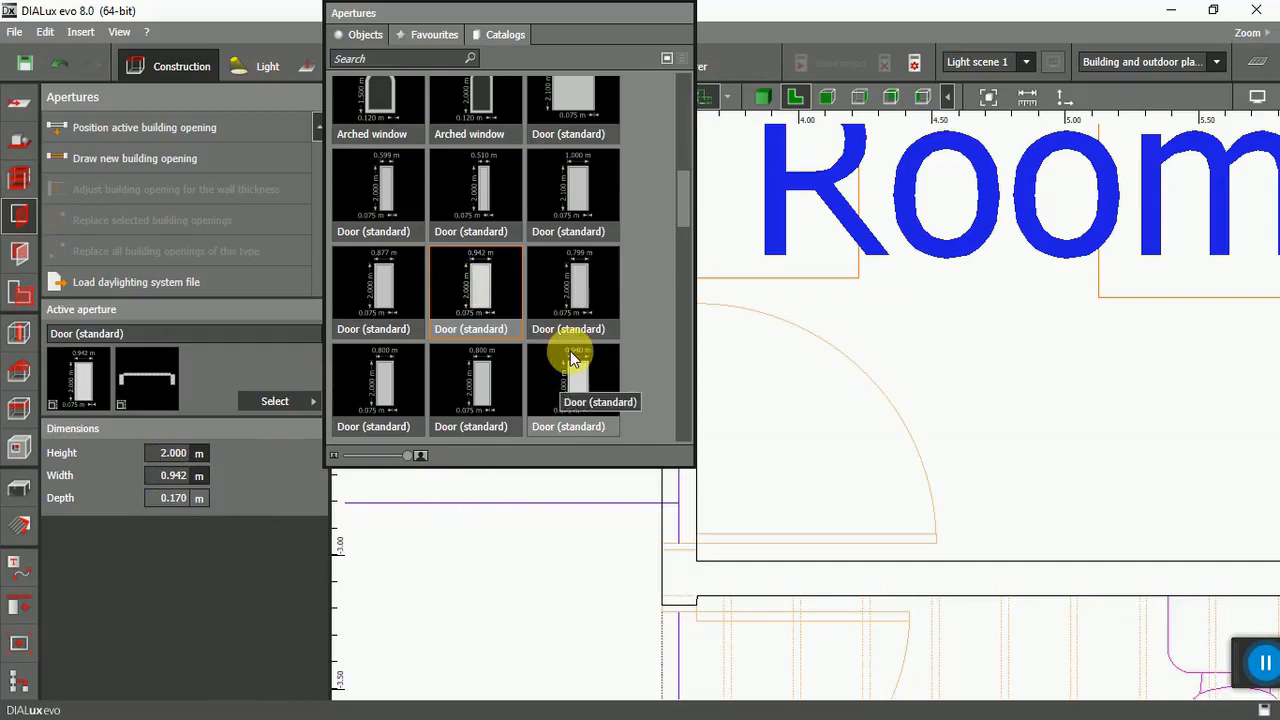
{"action": "left_click", "coordinate": [299, 364]}
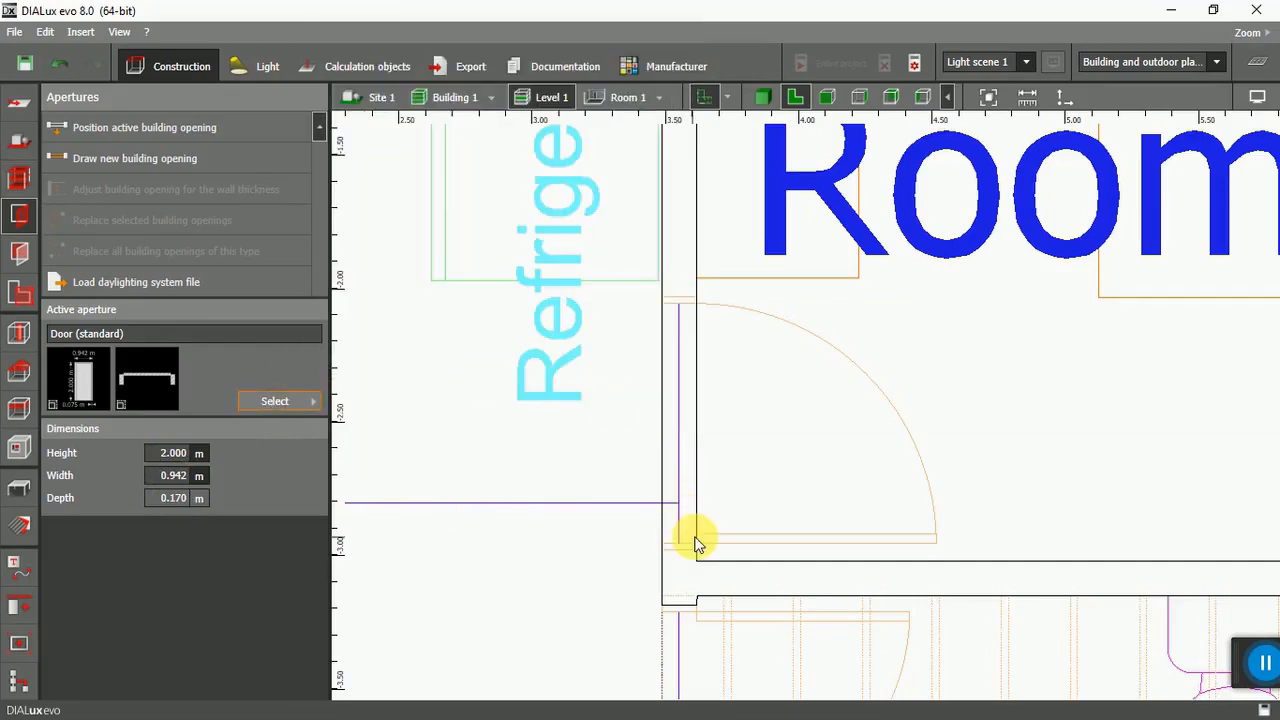
Draw a door opening about 0.95 m wide in the wall along the door symbol beside Room 1.
{"action": "left_click", "coordinate": [81, 159]}
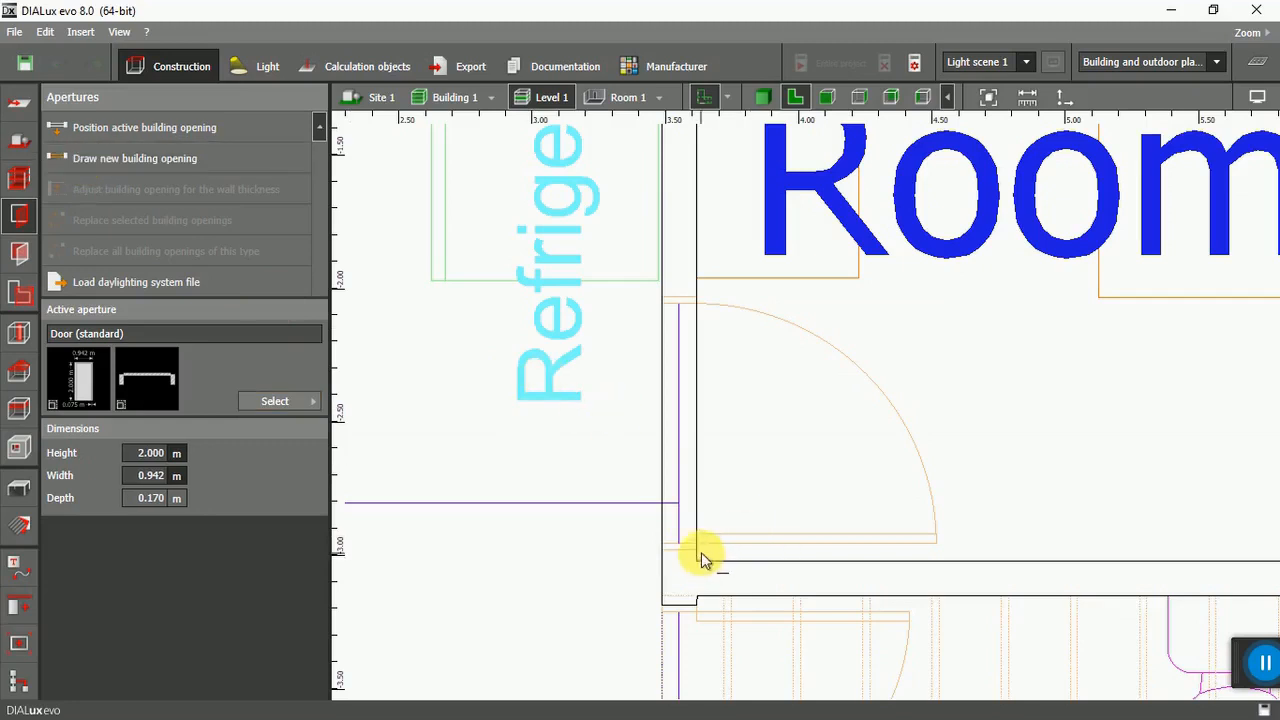
{"action": "scroll", "coordinate": [701, 559], "scroll_direction": "up", "scroll_amount": 2}
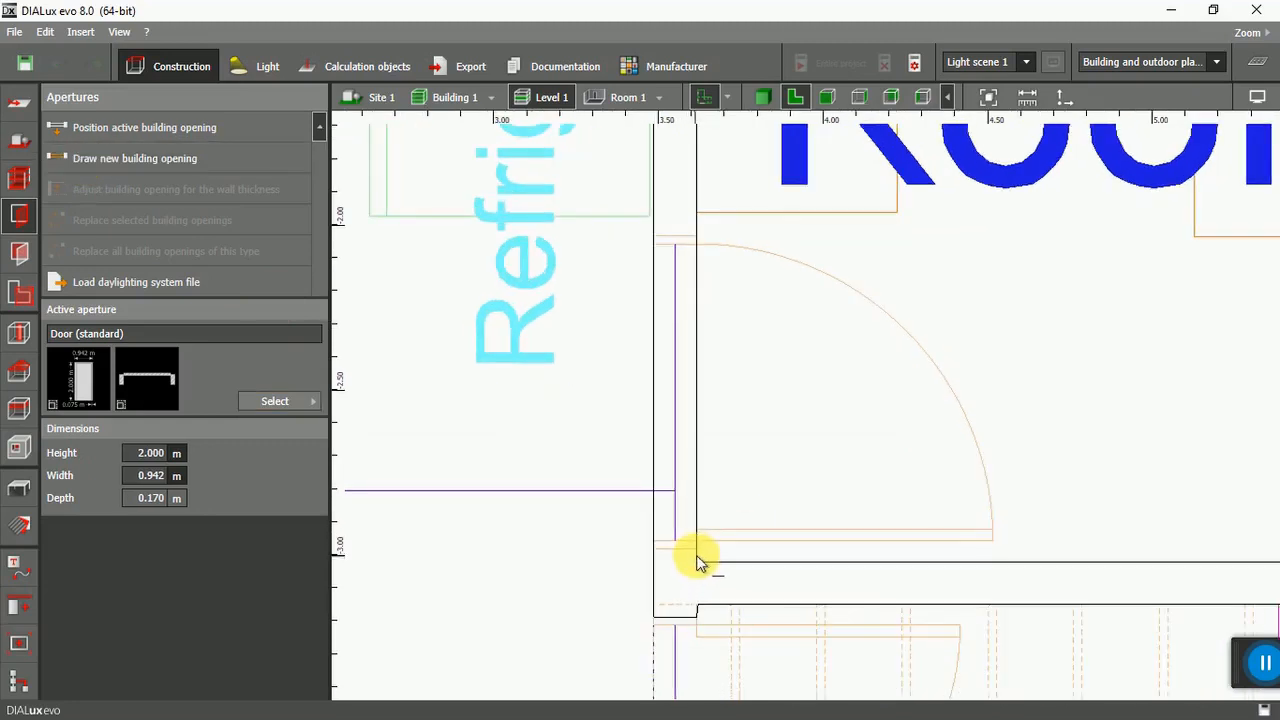
{"action": "left_click", "coordinate": [699, 557]}
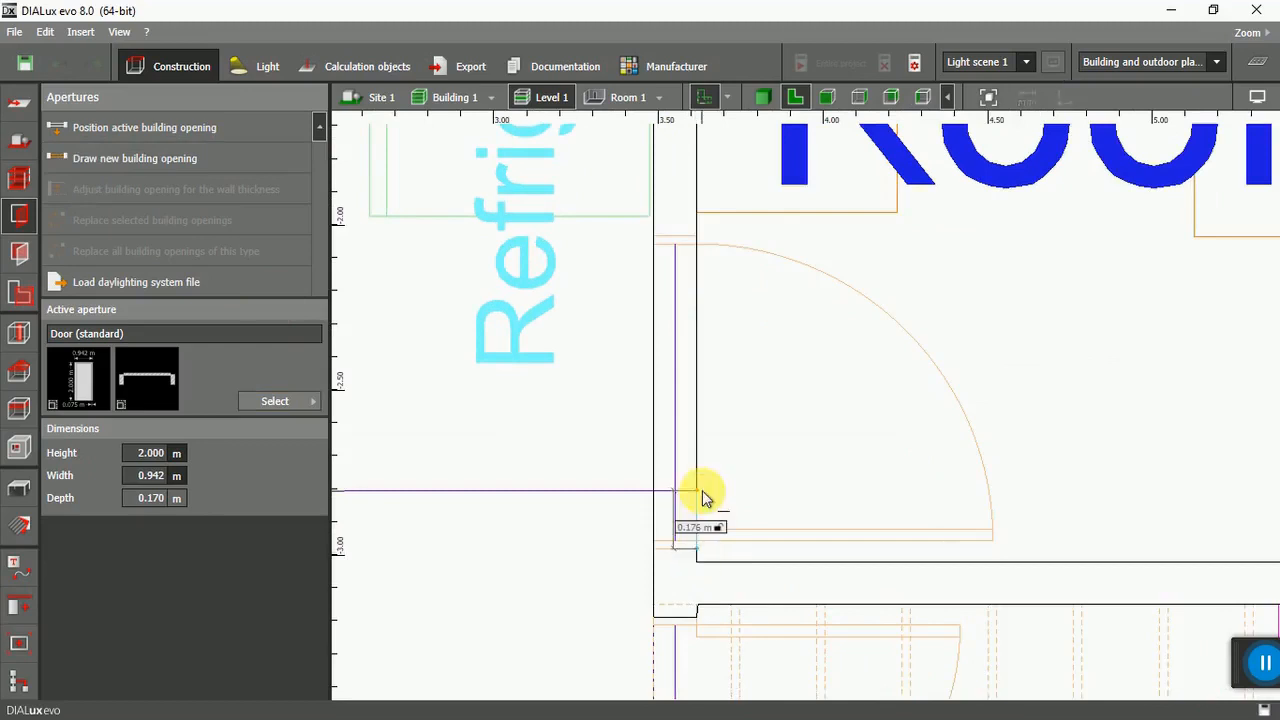
{"action": "left_click", "coordinate": [698, 238]}
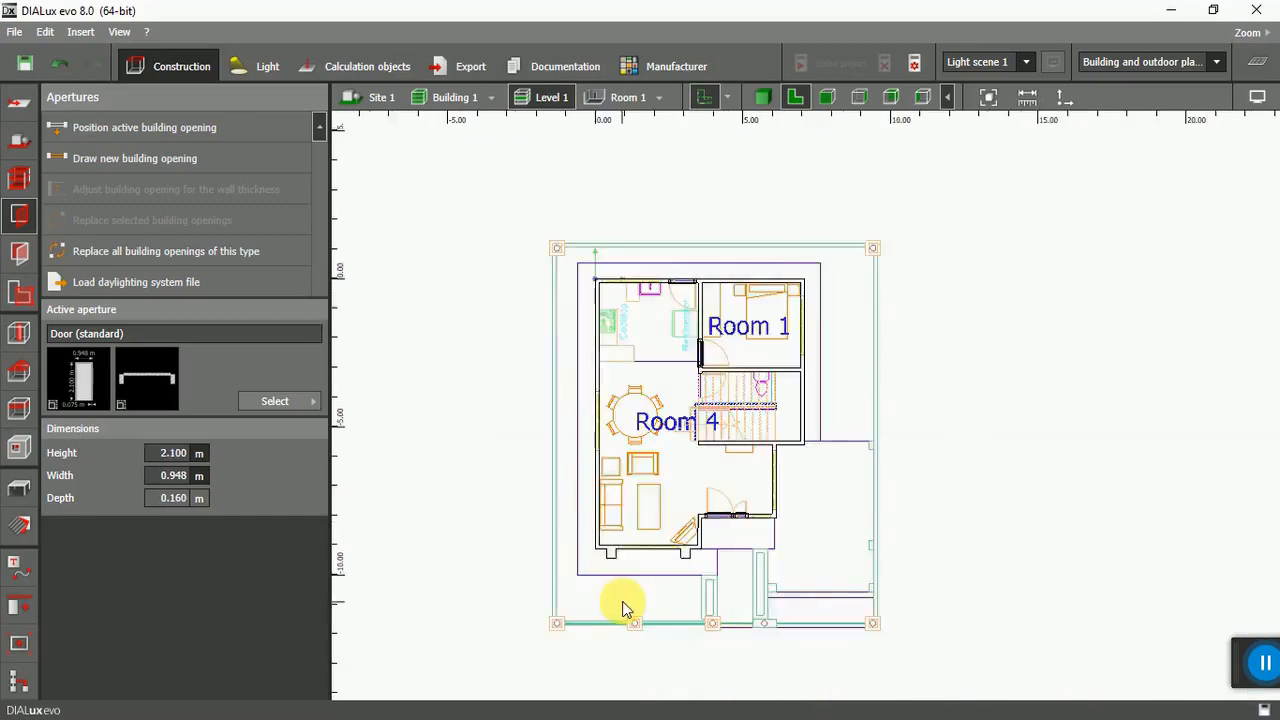
Choose the 3-wing window with transom, 1.500 m wide and 1.500 m high, from the aperture catalogue for Room 4's front wall.
{"action": "scroll", "coordinate": [626, 602], "scroll_direction": "up", "scroll_amount": 4}
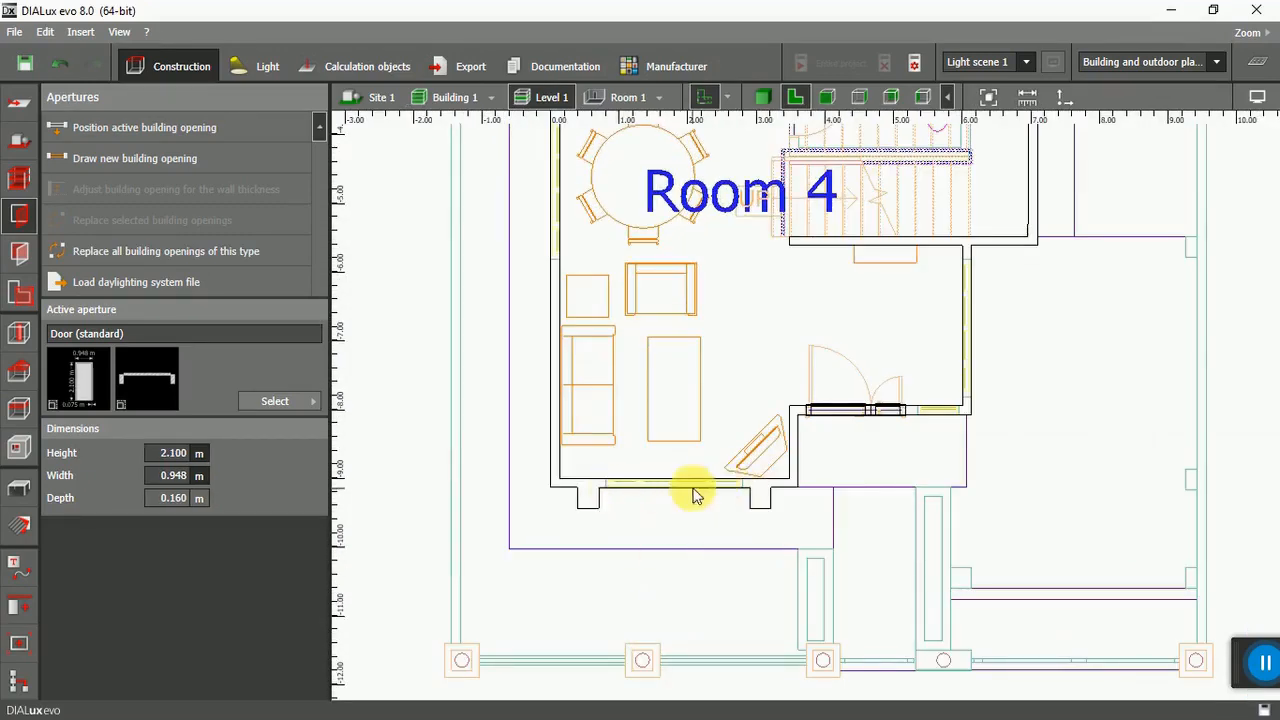
{"action": "left_click", "coordinate": [308, 402]}
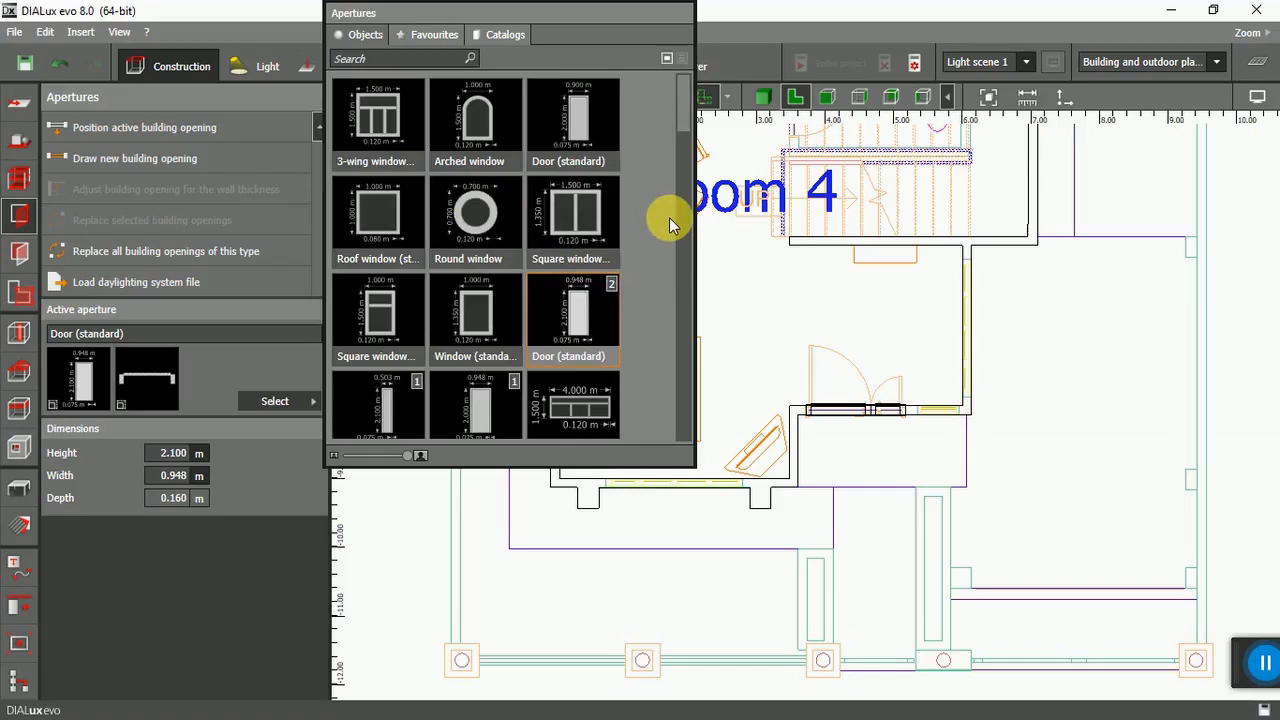
{"action": "scroll", "coordinate": [616, 257], "scroll_direction": "down", "scroll_amount": 1}
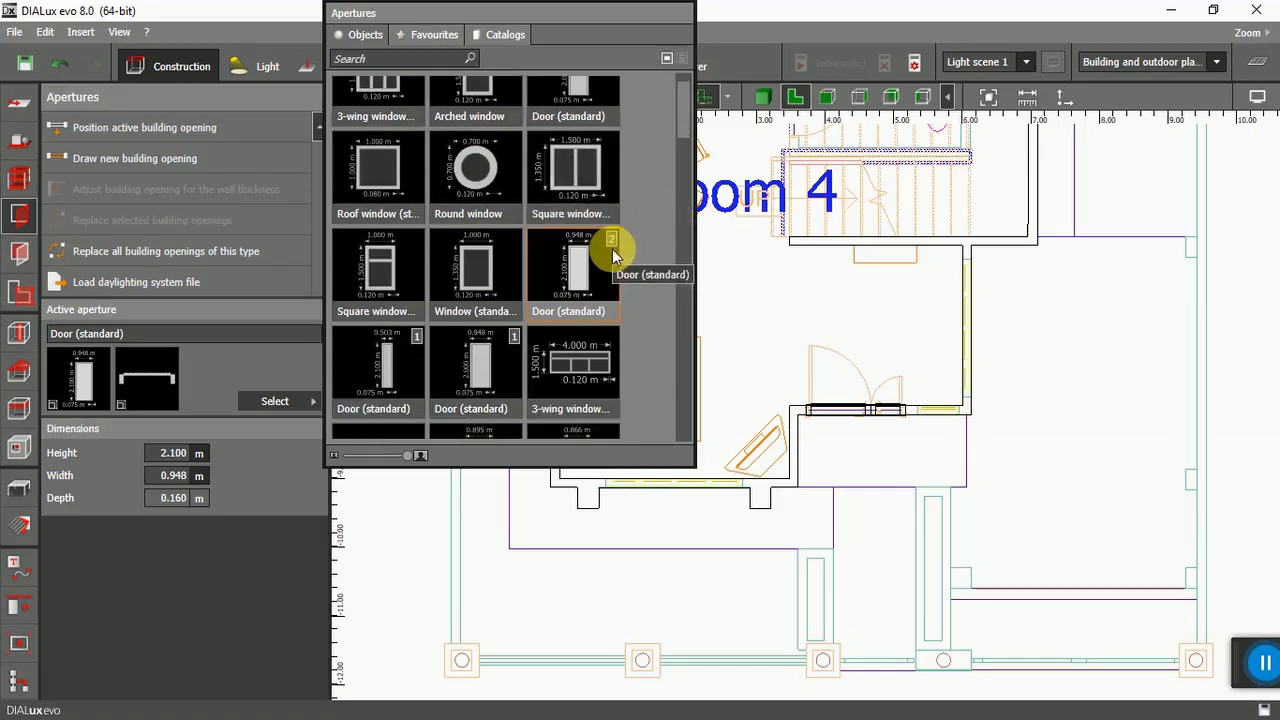
{"action": "scroll", "coordinate": [616, 257], "scroll_direction": "down", "scroll_amount": 1}
{"action": "scroll", "coordinate": [612, 250], "scroll_direction": "down", "scroll_amount": 4}
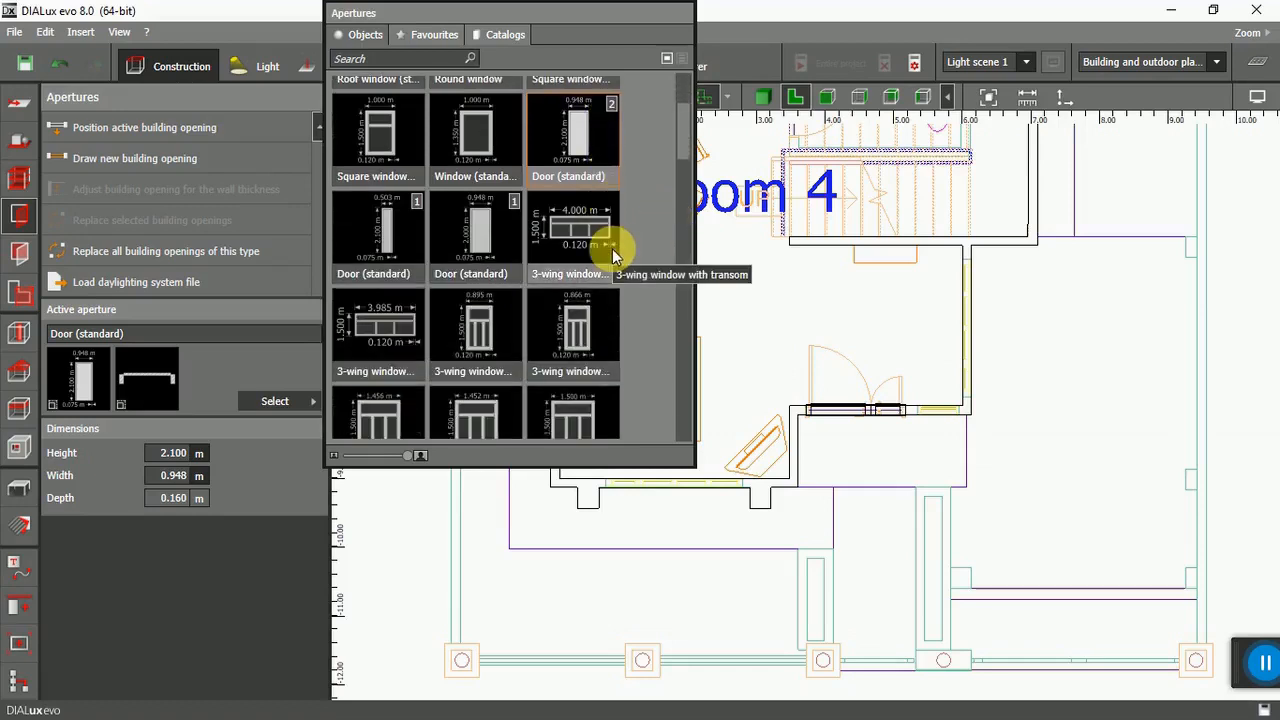
{"action": "scroll", "coordinate": [614, 254], "scroll_direction": "down", "scroll_amount": 2}
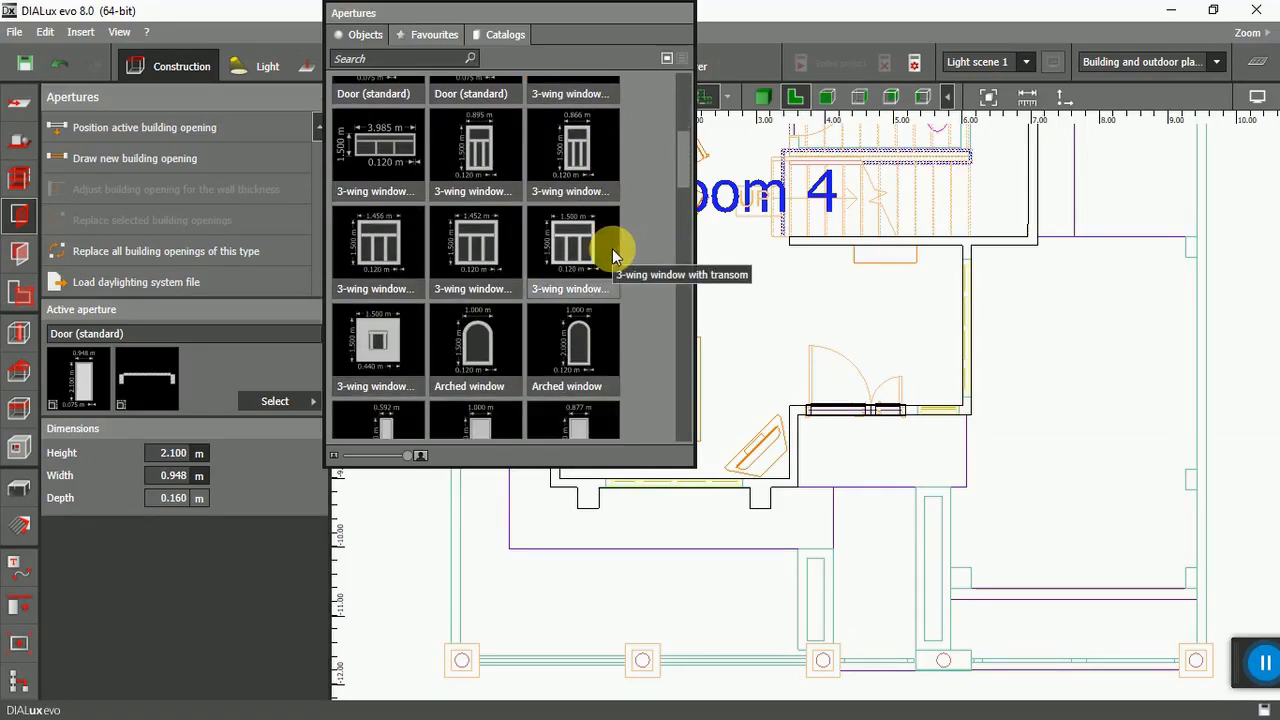
{"action": "scroll", "coordinate": [612, 248], "scroll_direction": "down", "scroll_amount": 7}
{"action": "scroll", "coordinate": [612, 248], "scroll_direction": "down", "scroll_amount": 6}
{"action": "scroll", "coordinate": [612, 250], "scroll_direction": "down", "scroll_amount": 6}
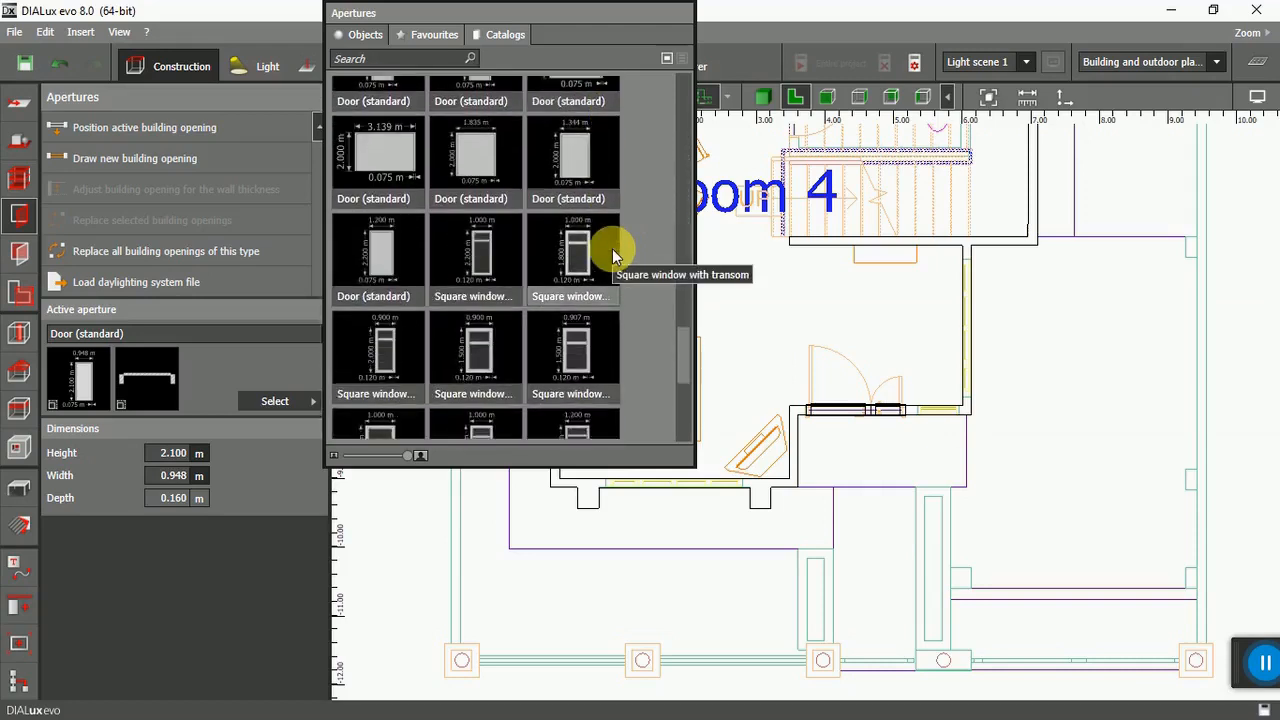
{"action": "scroll", "coordinate": [612, 249], "scroll_direction": "down", "scroll_amount": 6}
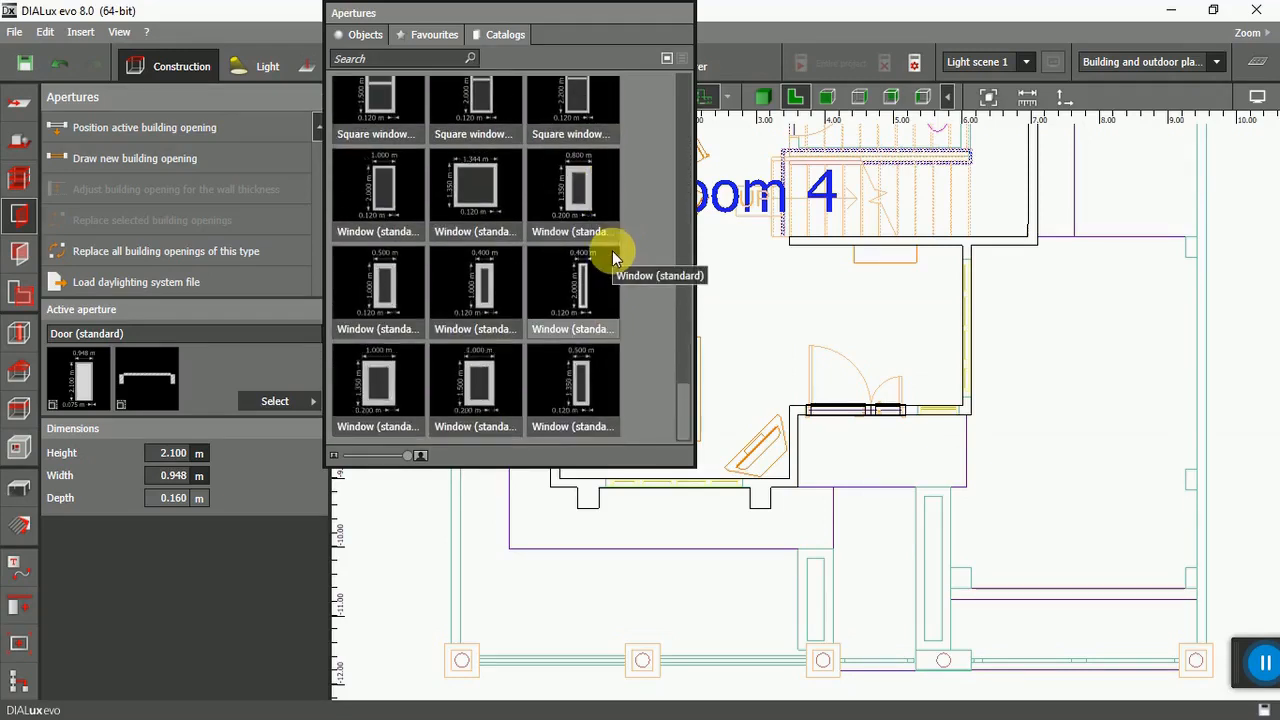
{"action": "scroll", "coordinate": [612, 250], "scroll_direction": "up", "scroll_amount": 6}
{"action": "scroll", "coordinate": [612, 250], "scroll_direction": "up", "scroll_amount": 6}
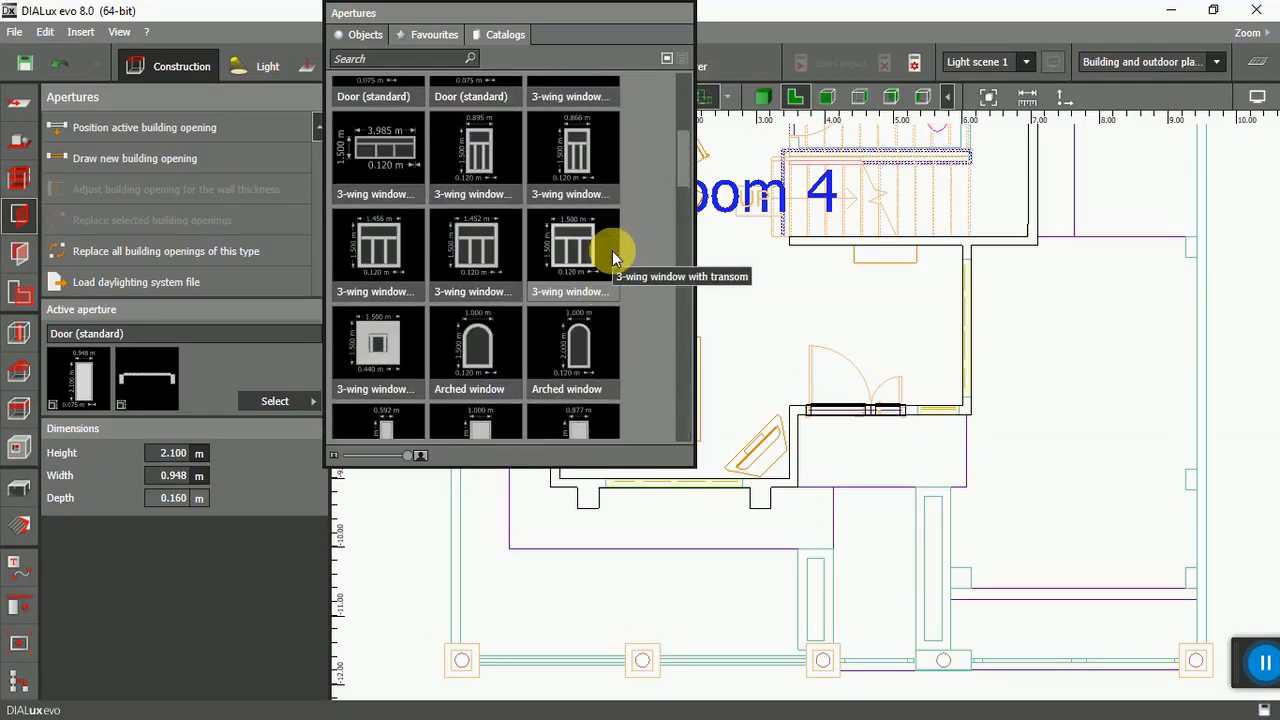
{"action": "scroll", "coordinate": [560, 245], "scroll_direction": "up", "scroll_amount": 1}
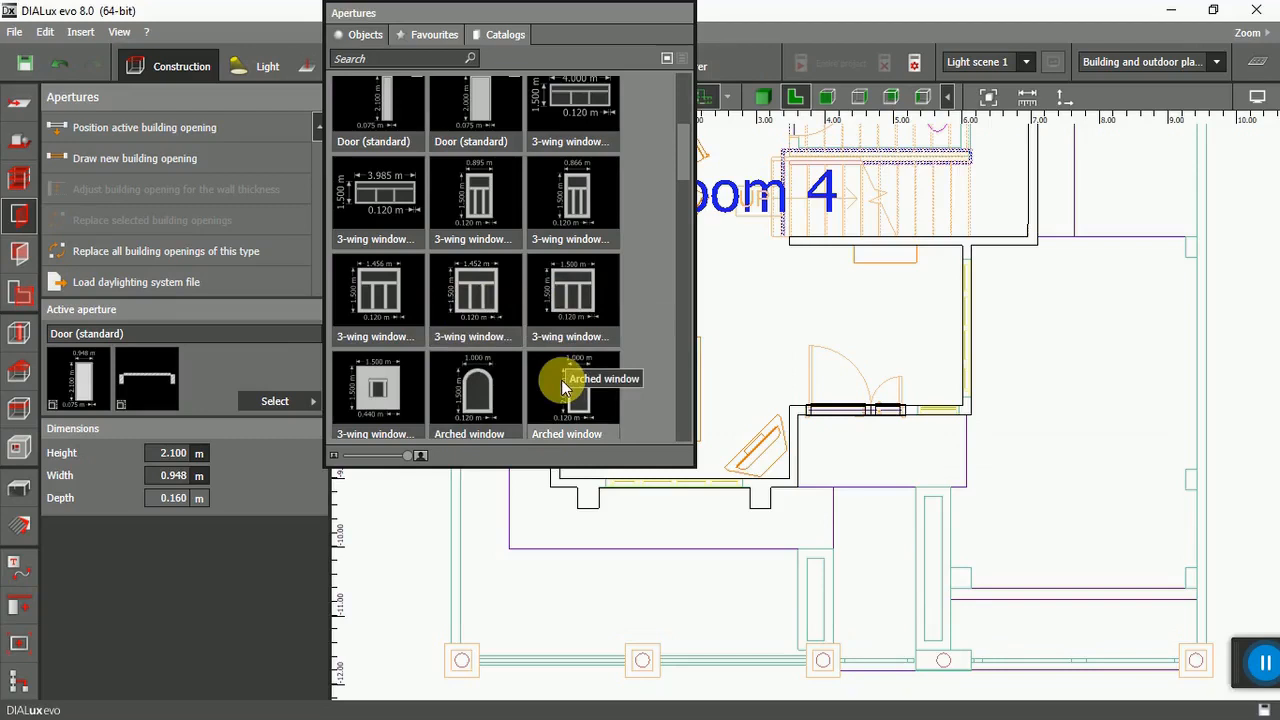
{"action": "left_click", "coordinate": [577, 298]}
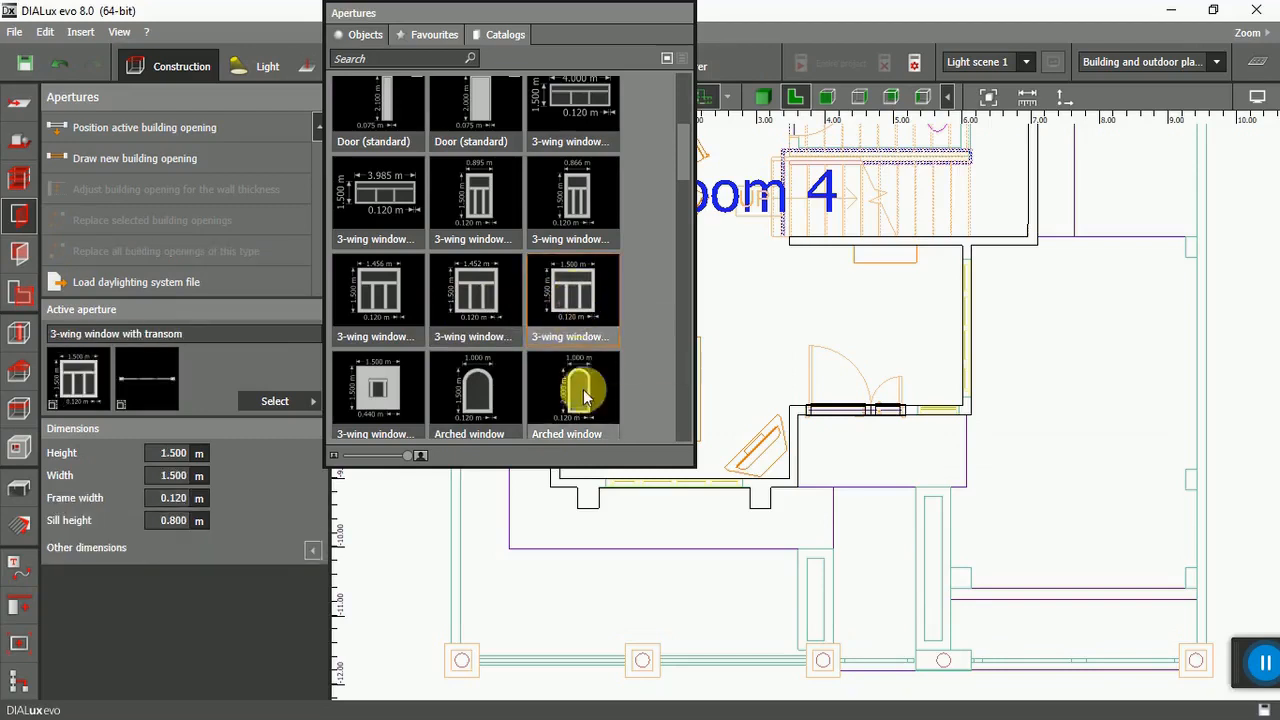
{"action": "left_click", "coordinate": [756, 19]}
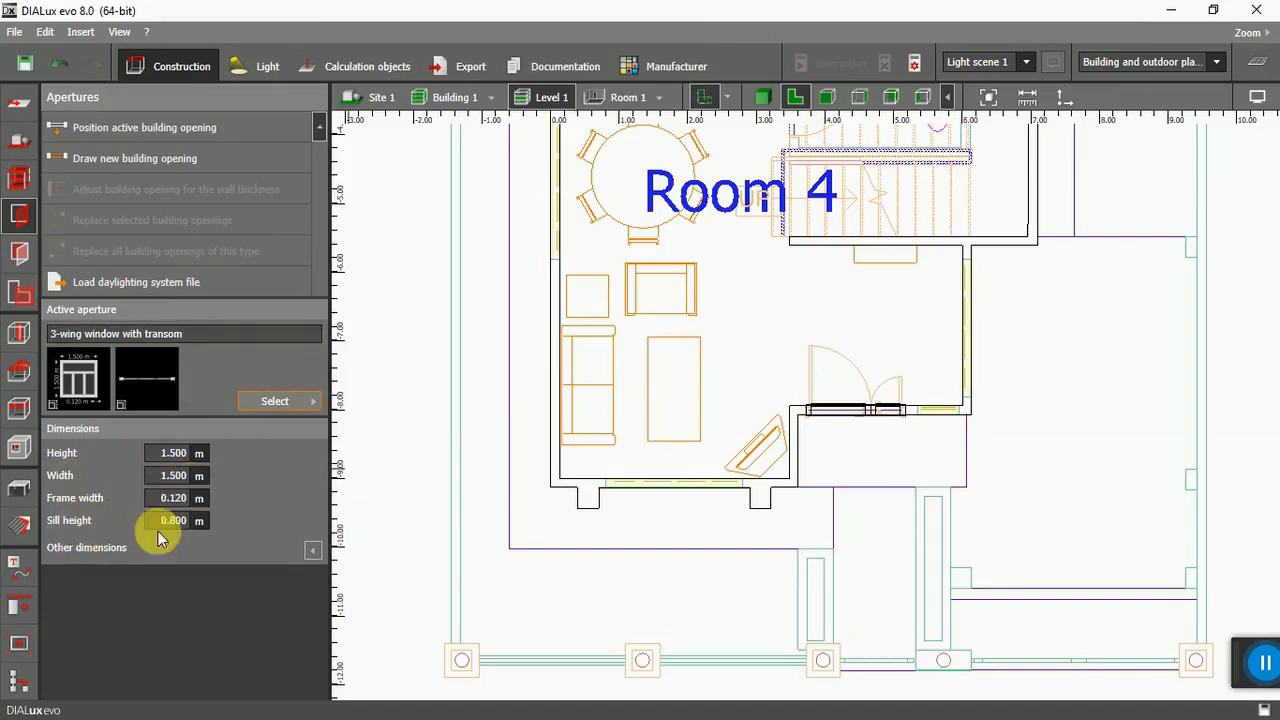
Draw a window opening about 1.92 m wide over the window symbol in Room 4's front wall between the two columns.
{"action": "left_click", "coordinate": [118, 162]}
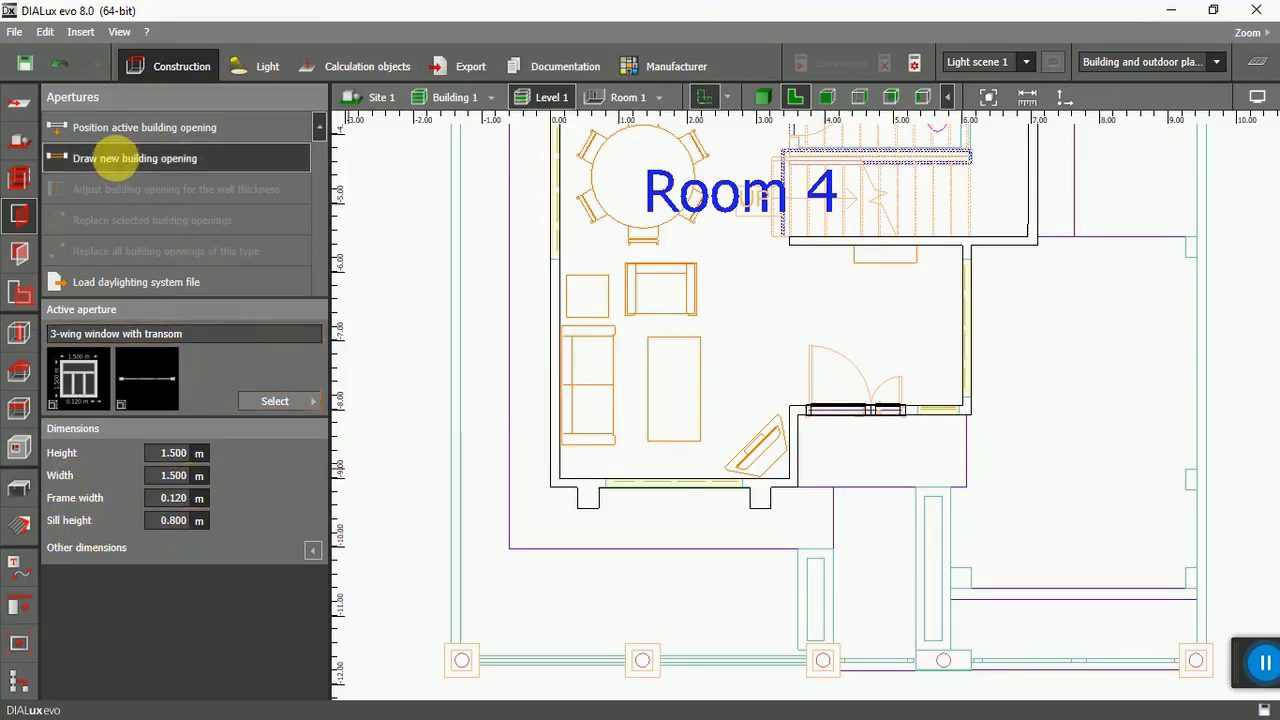
{"action": "scroll", "coordinate": [752, 503], "scroll_direction": "up", "scroll_amount": 5}
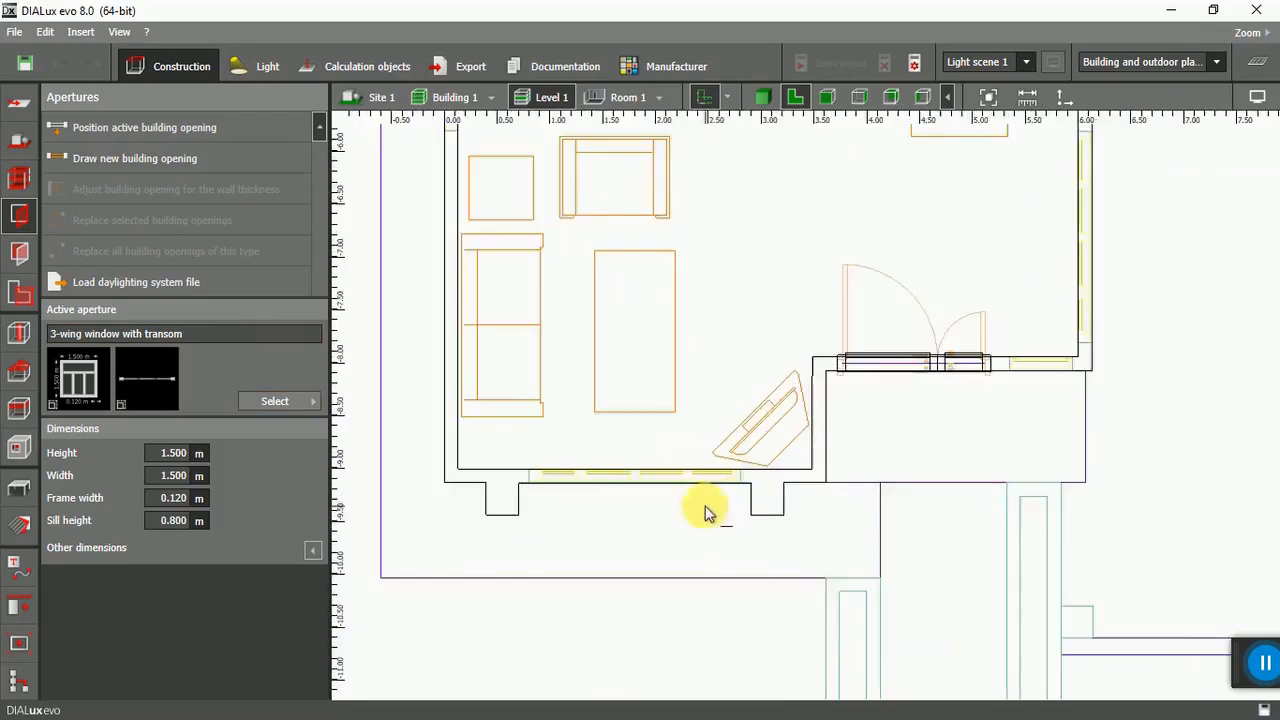
{"action": "scroll", "coordinate": [462, 489], "scroll_direction": "up", "scroll_amount": 2}
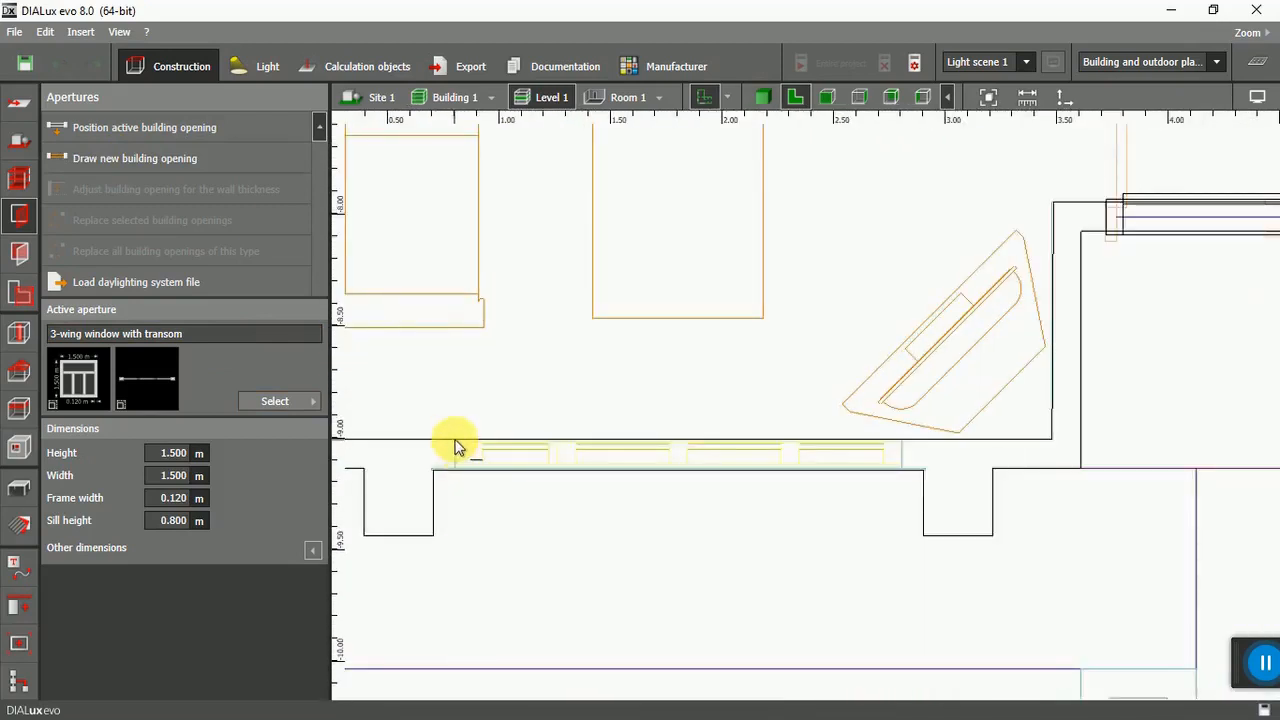
{"action": "left_click", "coordinate": [455, 447]}
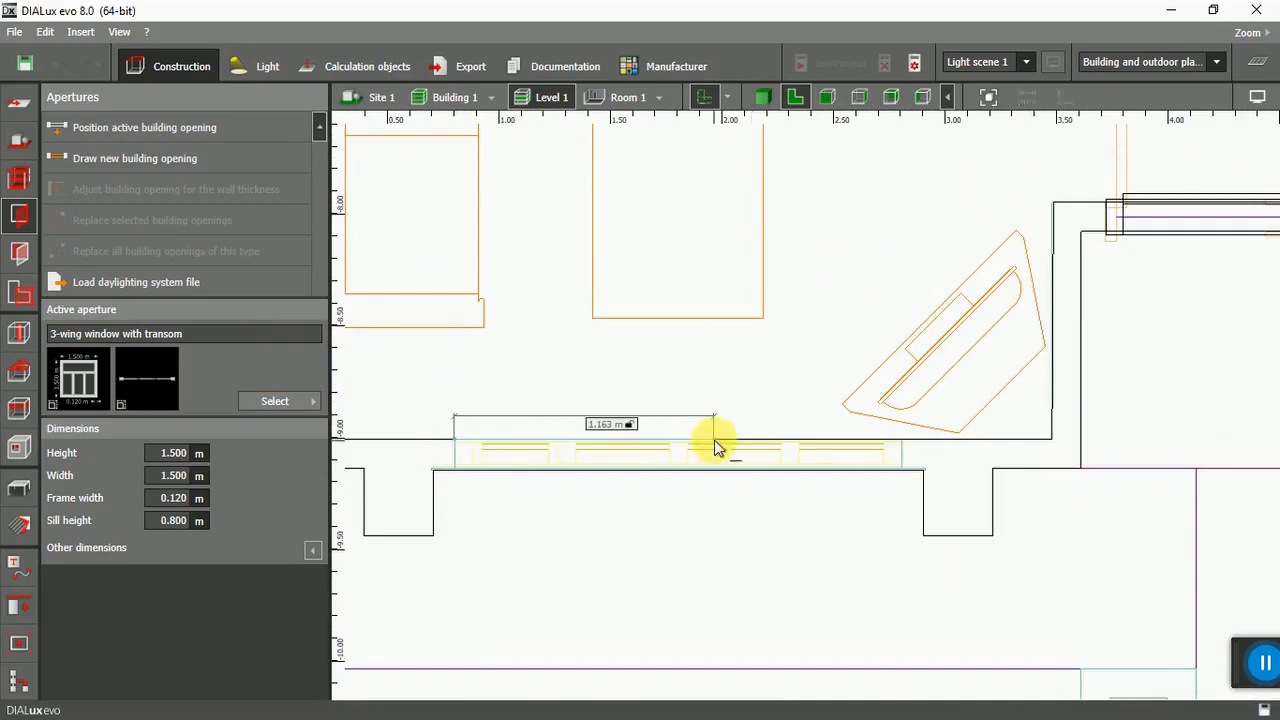
{"action": "left_click", "coordinate": [885, 443]}
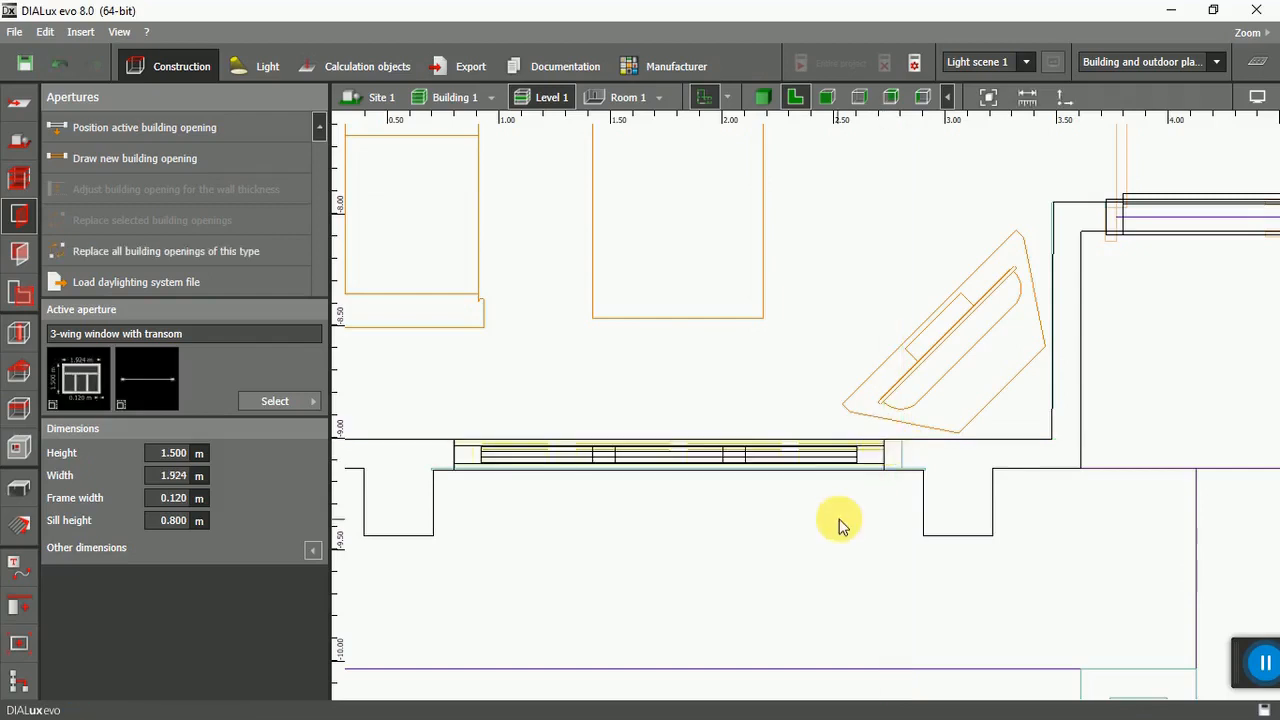
Set the width of the front window between the two columns to 2 m.
{"action": "left_click", "coordinate": [740, 458]}
{"action": "scroll", "coordinate": [622, 539], "scroll_direction": "down", "scroll_amount": 1}
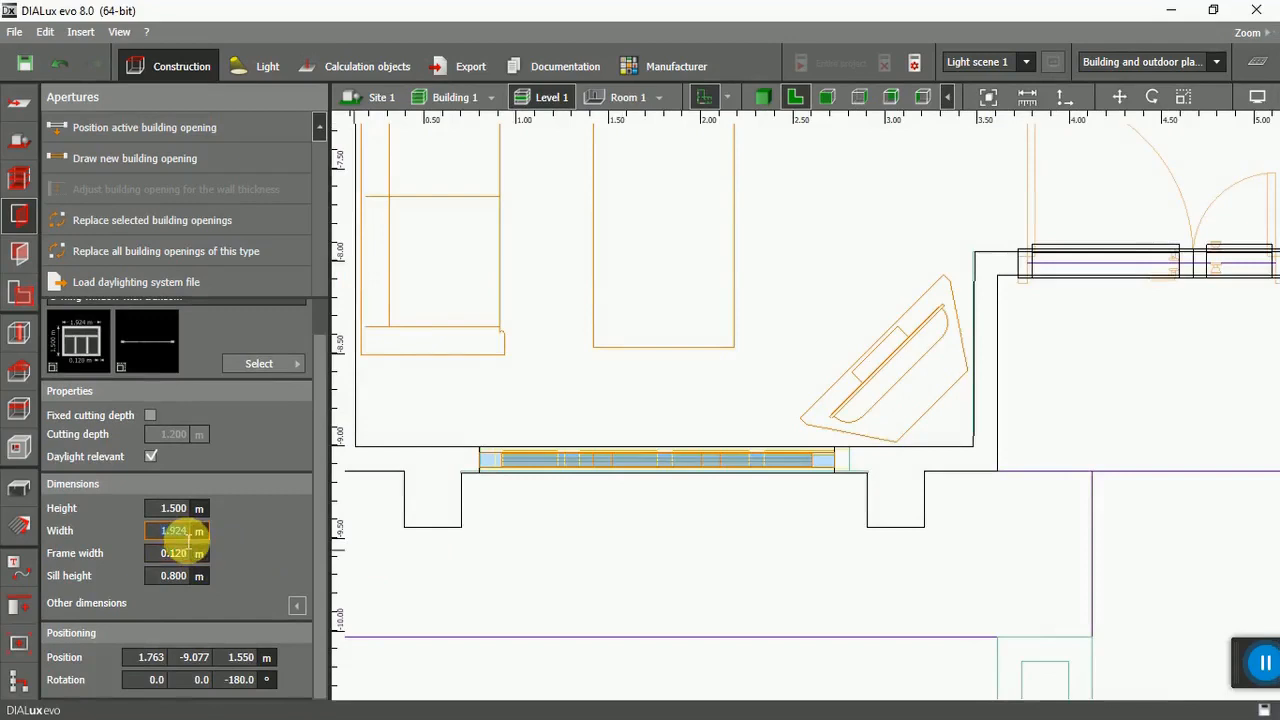
{"action": "type", "text": "2"}
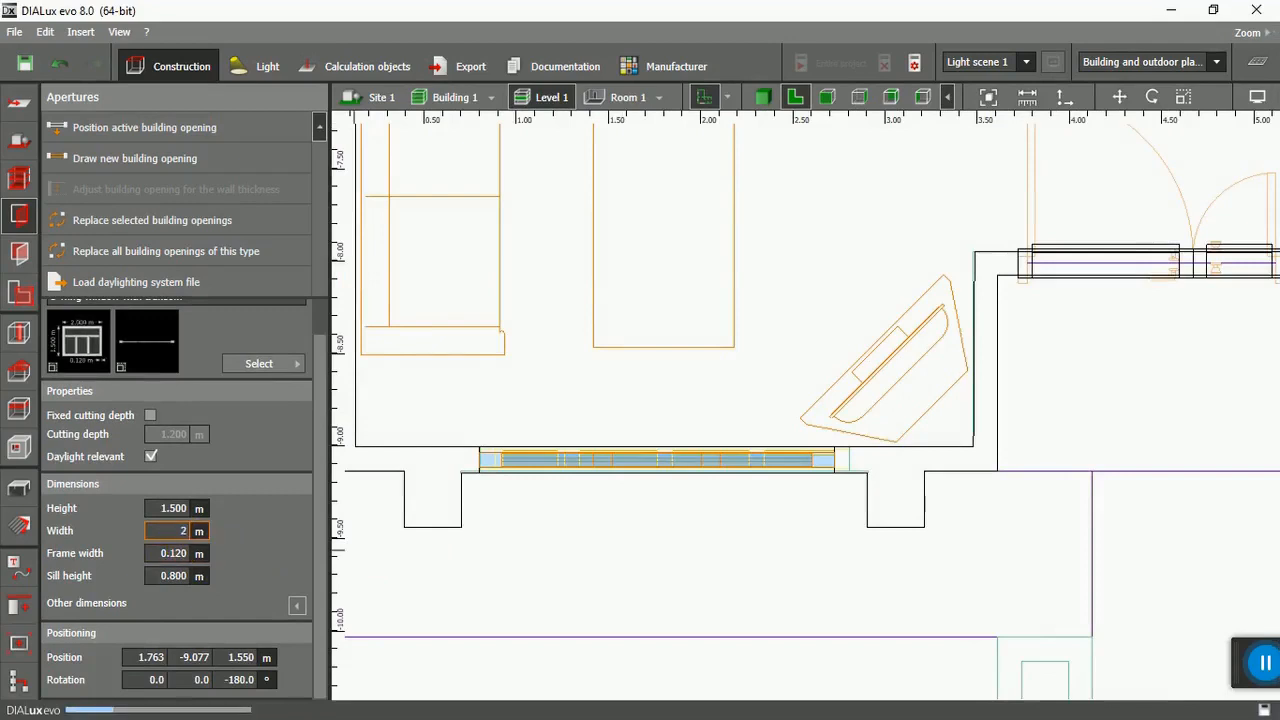
{"action": "left_click", "coordinate": [585, 558]}
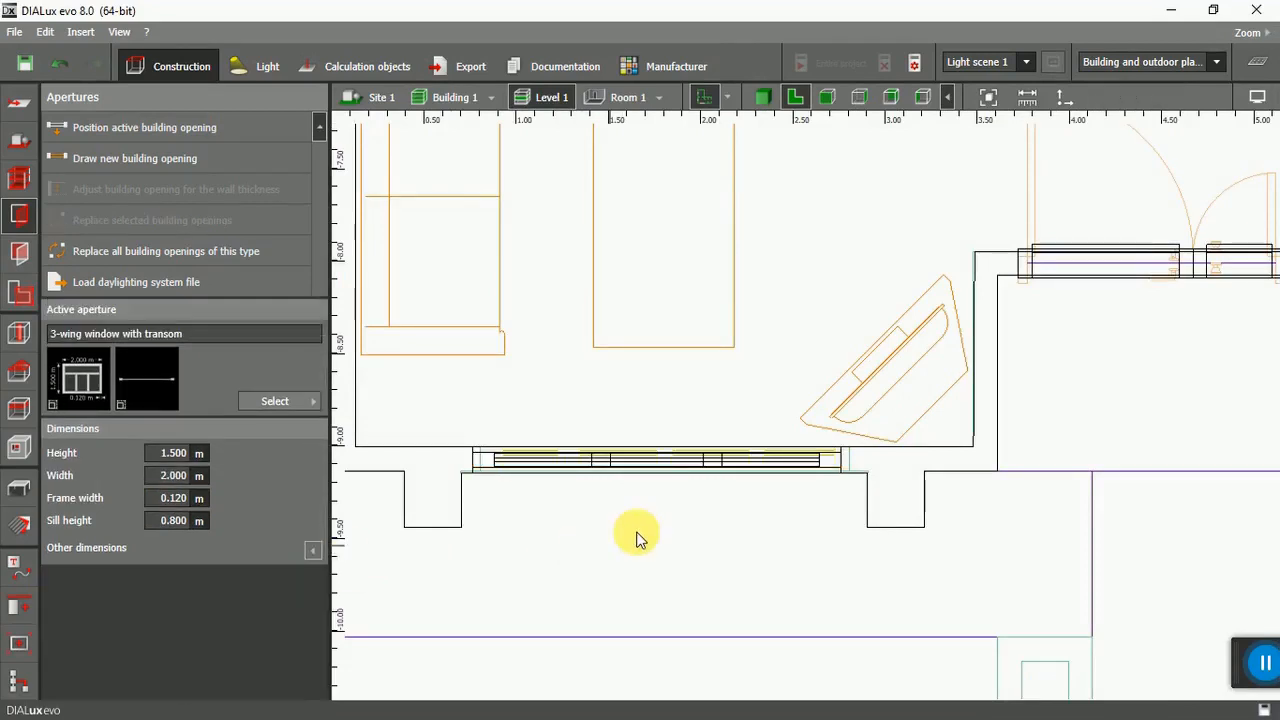
{"action": "left_click", "coordinate": [660, 466]}
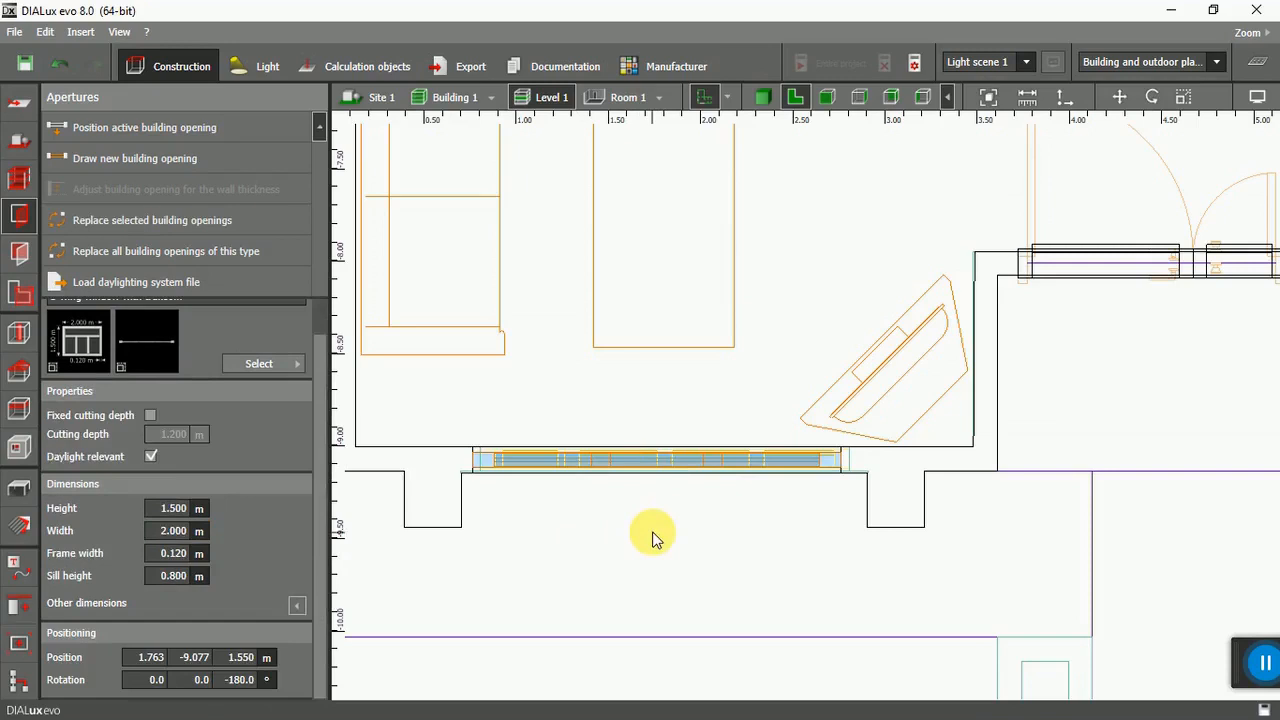
{"action": "left_click", "coordinate": [652, 538]}
{"action": "left_click", "coordinate": [646, 466]}
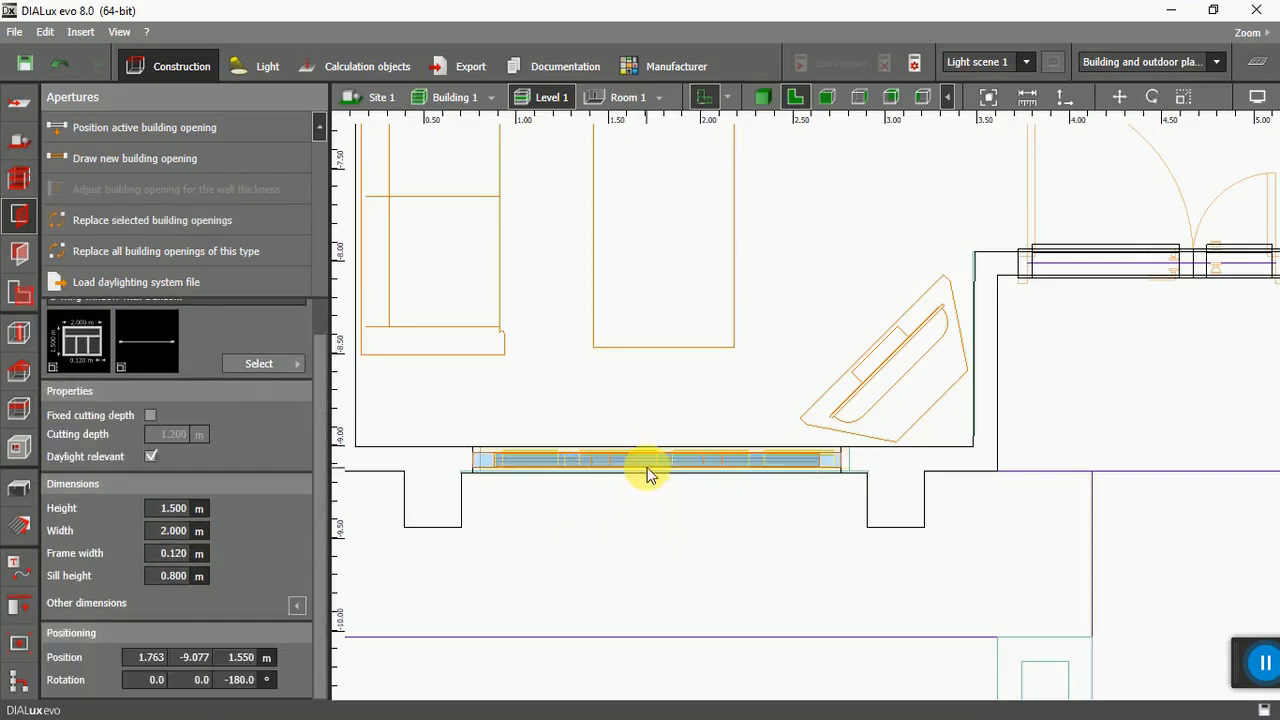
{"action": "left_click", "coordinate": [172, 535]}
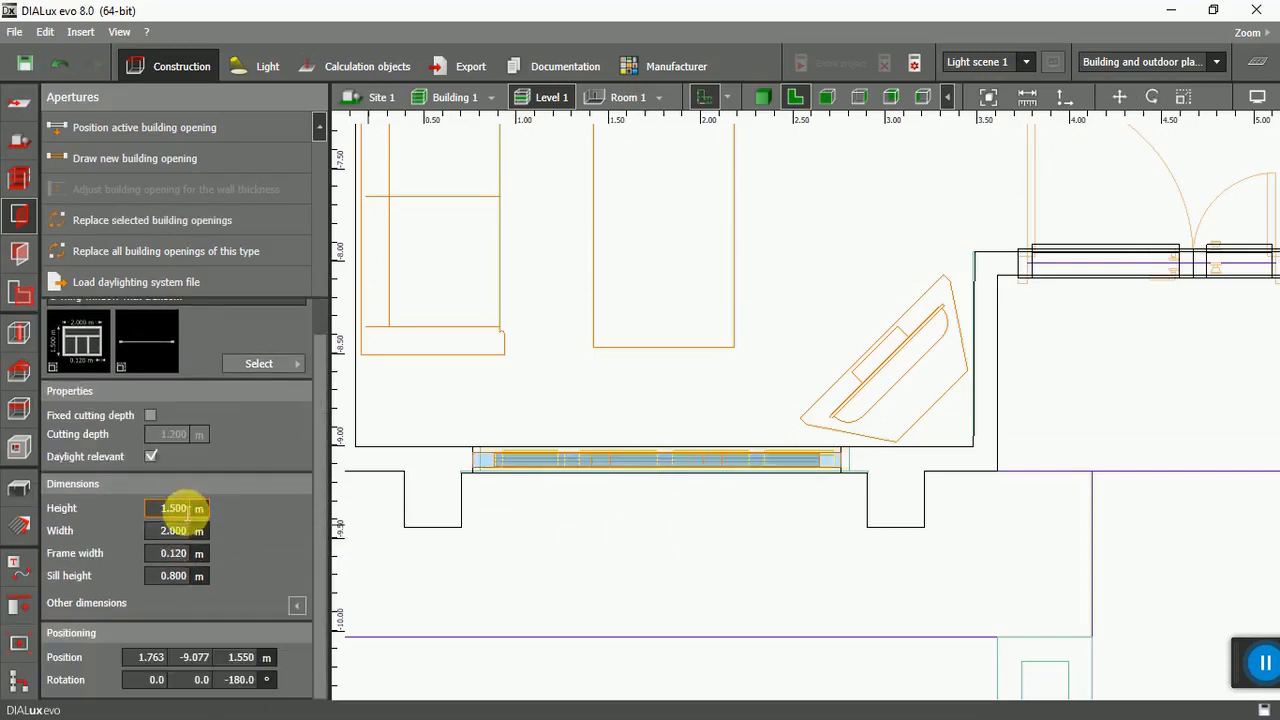
{"action": "left_click", "coordinate": [590, 560]}
Examine the new front window in the 3D view, both close up and together with the entrance doors and the whole house.
{"action": "left_click", "coordinate": [762, 97]}
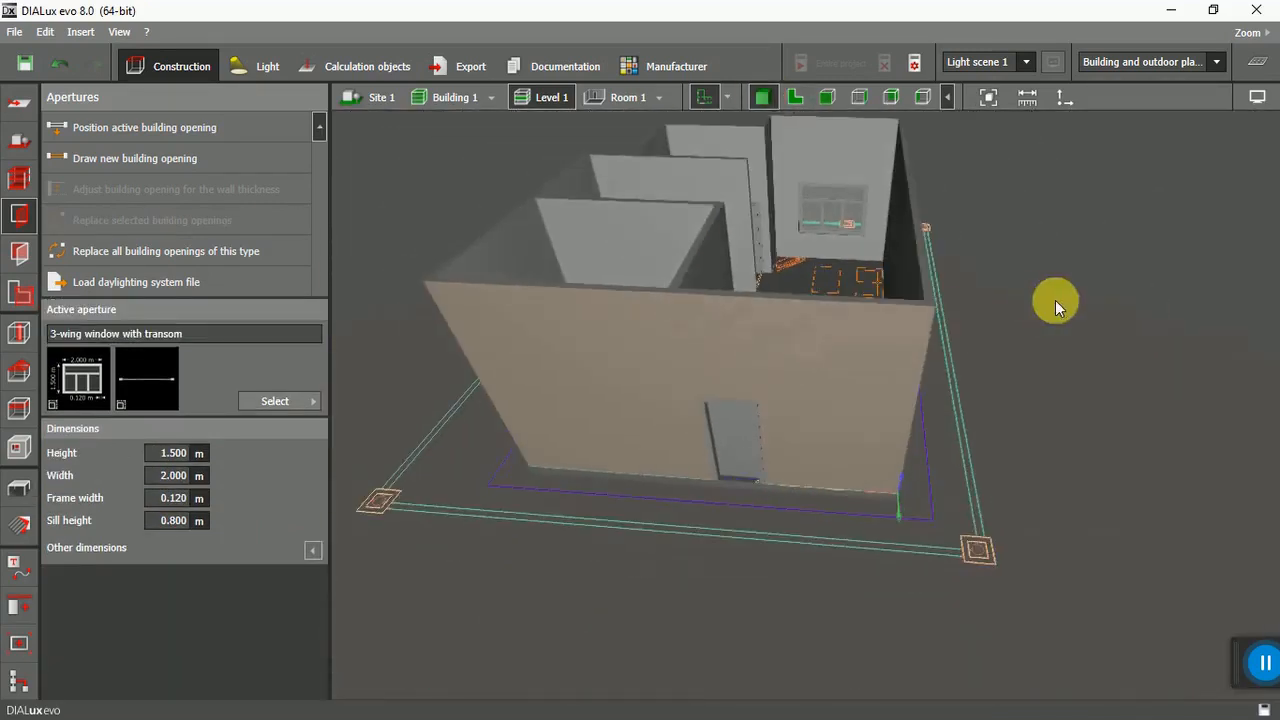
{"action": "right_click_drag", "start_coordinate": [1052, 303], "coordinate": [737, 291]}
{"action": "scroll", "coordinate": [774, 265], "scroll_direction": "down", "scroll_amount": 4}
{"action": "scroll", "coordinate": [774, 265], "scroll_direction": "up", "scroll_amount": 3}
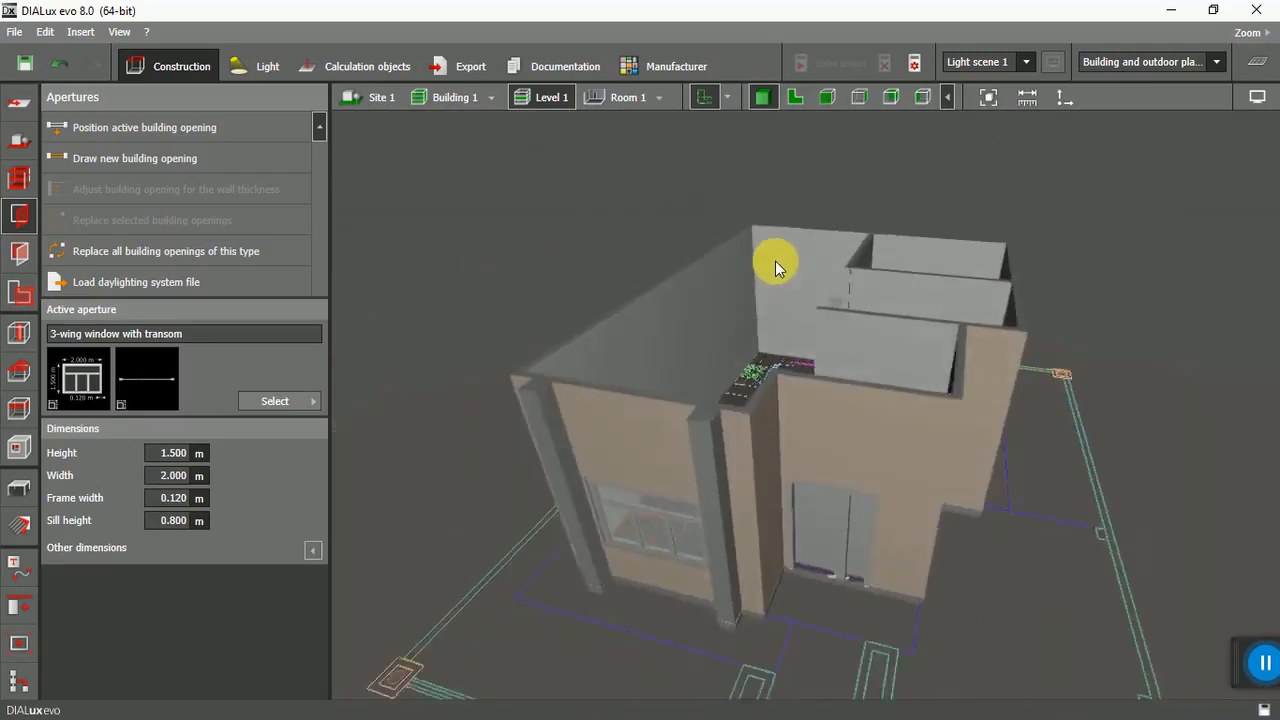
{"action": "scroll", "coordinate": [758, 451], "scroll_direction": "down", "scroll_amount": 4}
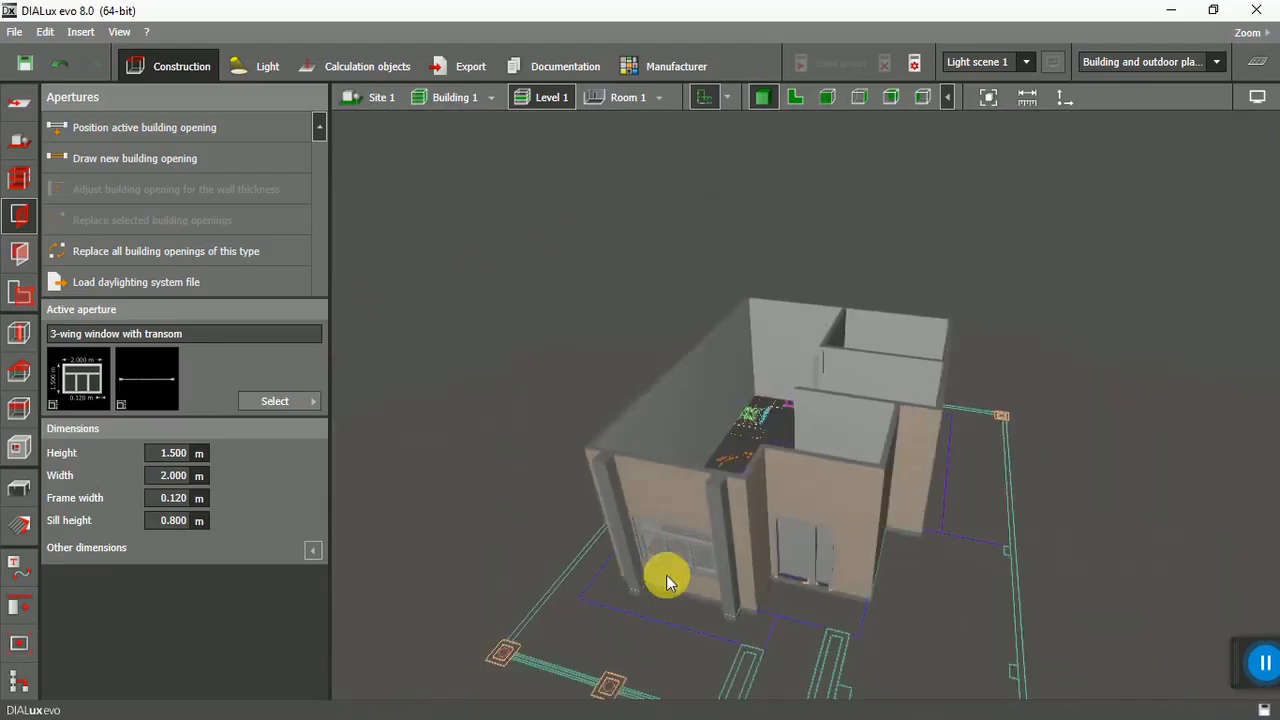
{"action": "right_click_drag", "start_coordinate": [673, 582], "coordinate": [741, 510]}
{"action": "scroll", "coordinate": [741, 506], "scroll_direction": "up", "scroll_amount": 4}
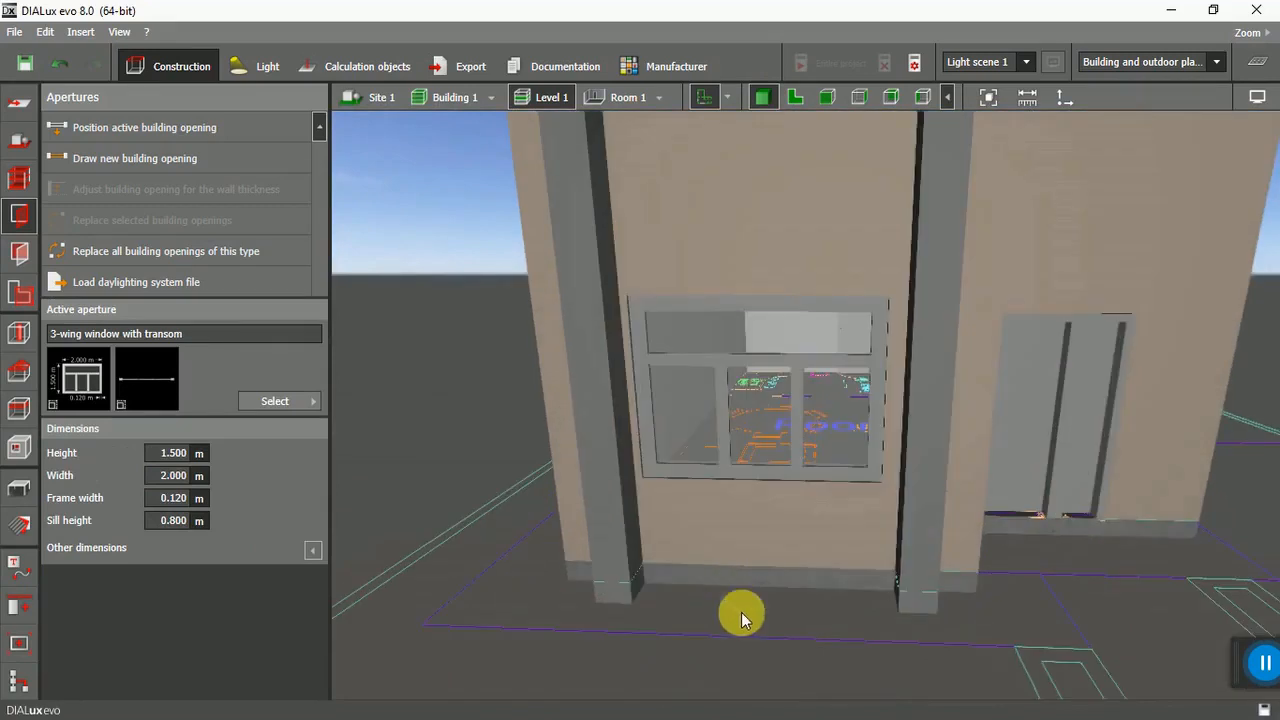
{"action": "mouse_move", "coordinate": [747, 614]}
{"action": "right_mouse_down"}
{"action": "mouse_move", "coordinate": [793, 608]}
{"action": "mouse_move", "coordinate": [758, 618]}
{"action": "right_mouse_up"}
{"action": "scroll", "coordinate": [606, 349], "scroll_direction": "up", "scroll_amount": 5}
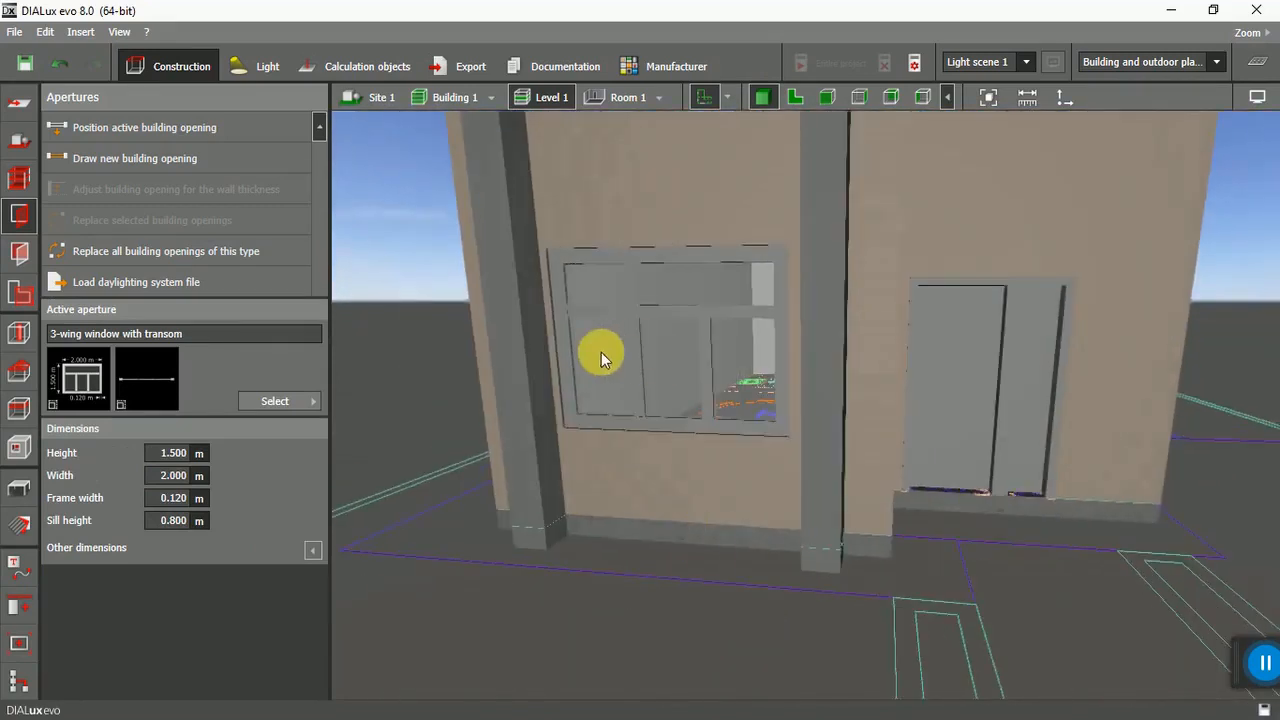
{"action": "scroll", "coordinate": [681, 408], "scroll_direction": "down", "scroll_amount": 5}
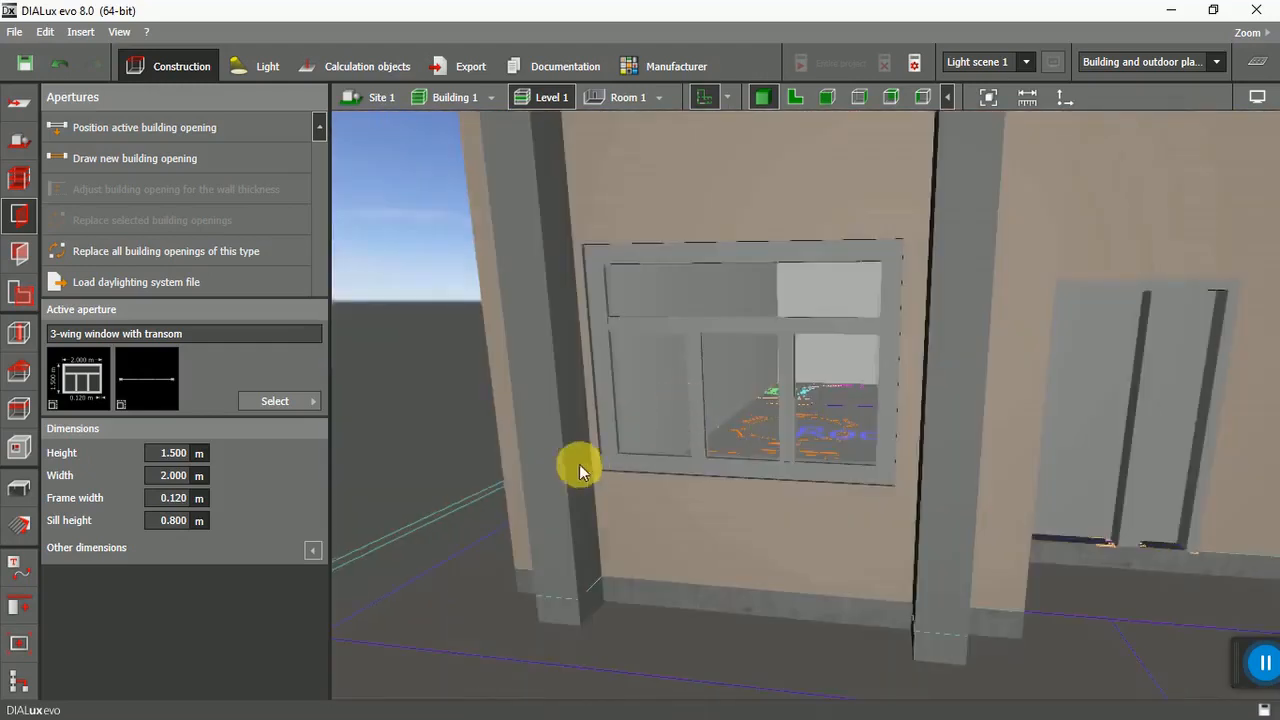
{"action": "scroll", "coordinate": [729, 423], "scroll_direction": "down", "scroll_amount": 5}
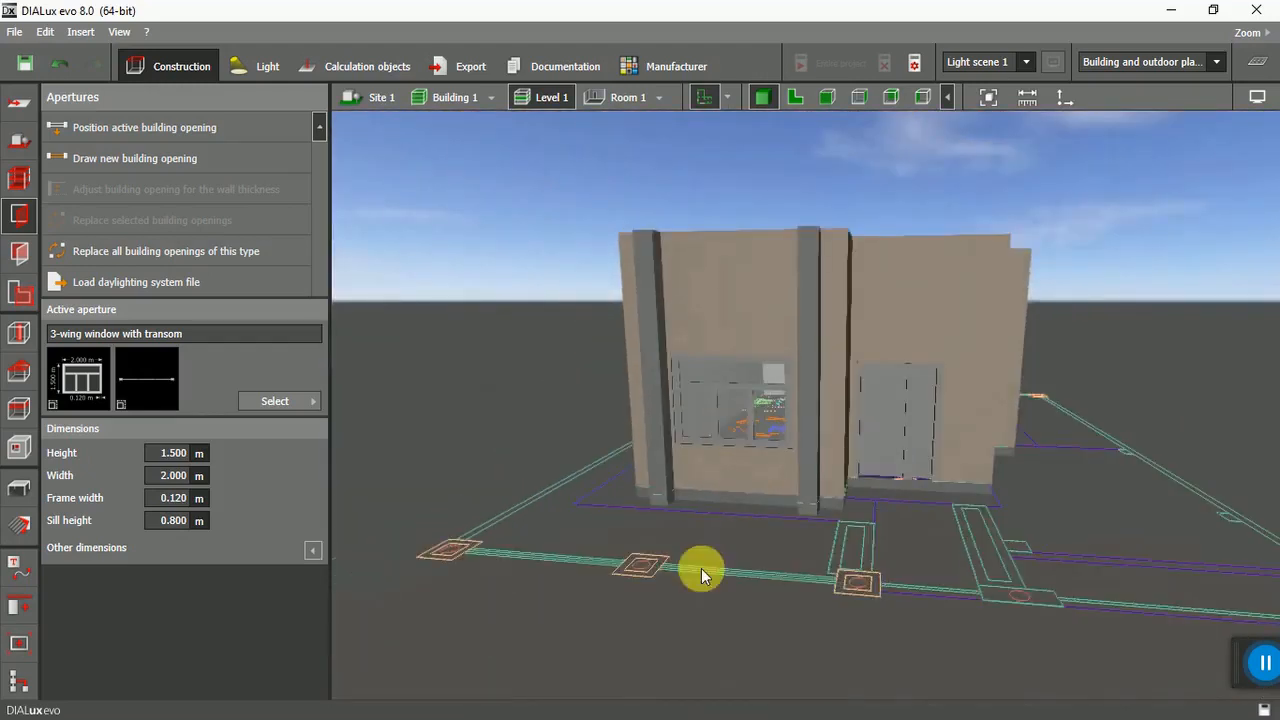
{"action": "left_click_drag", "start_coordinate": [689, 548], "coordinate": [674, 580]}
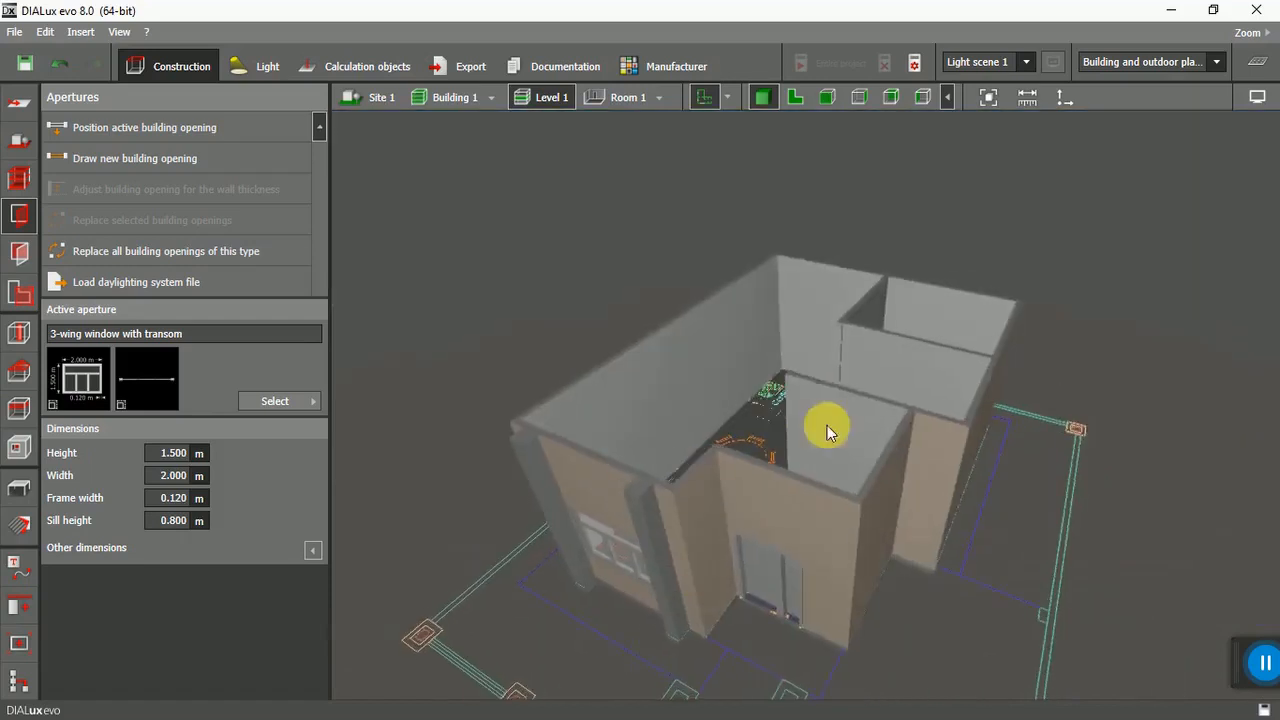
In plan view, draw a 3-wing window with transom about 2 m wide in Room 4's side wall beside the entrance doors.
{"action": "left_click", "coordinate": [795, 97]}
{"action": "scroll", "coordinate": [720, 460], "scroll_direction": "down", "scroll_amount": 6}
{"action": "scroll", "coordinate": [990, 284], "scroll_direction": "up", "scroll_amount": 5}
{"action": "scroll", "coordinate": [968, 285], "scroll_direction": "up", "scroll_amount": 1}
{"action": "scroll", "coordinate": [829, 251], "scroll_direction": "up", "scroll_amount": 5}
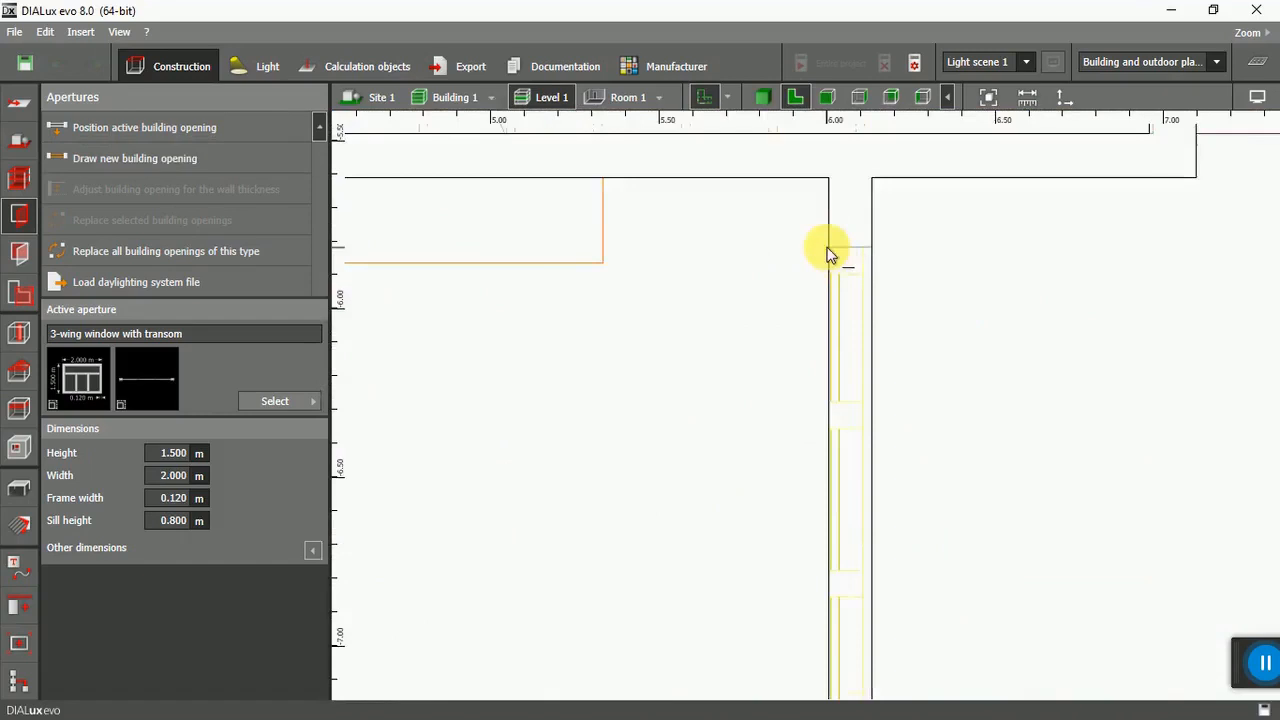
{"action": "scroll", "coordinate": [823, 258], "scroll_direction": "down", "scroll_amount": 5}
{"action": "scroll", "coordinate": [809, 614], "scroll_direction": "up", "scroll_amount": 3}
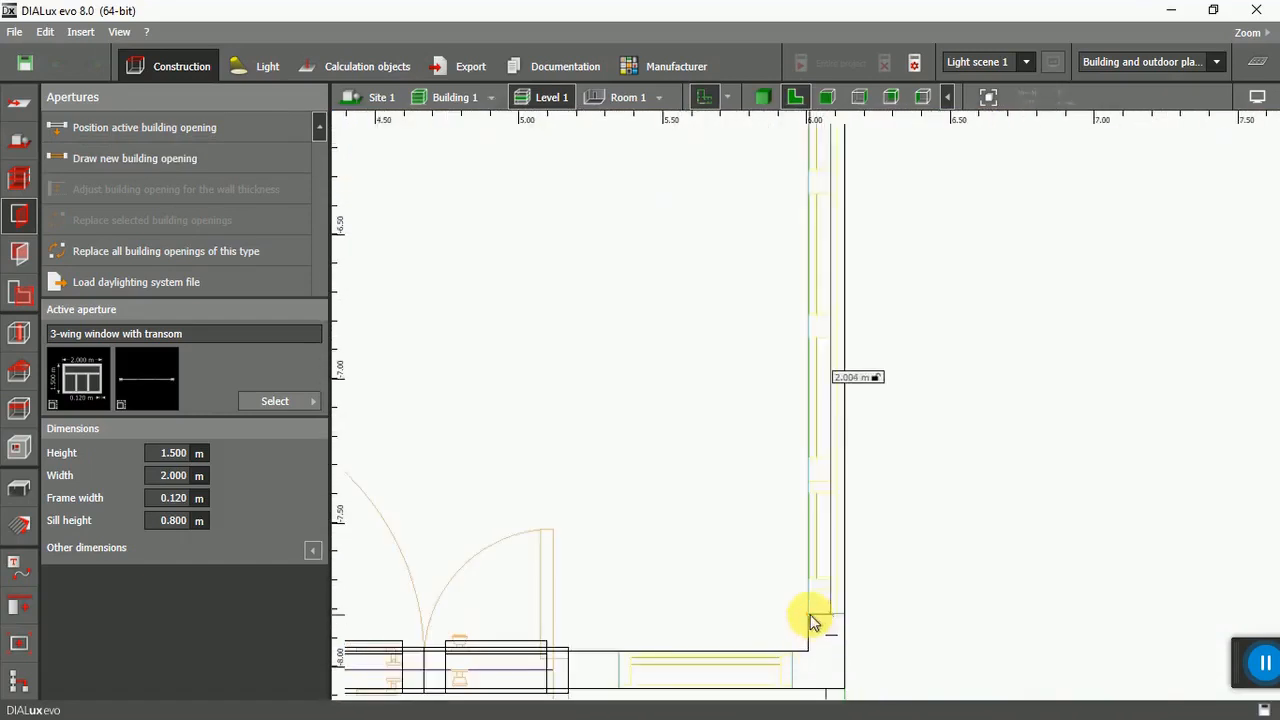
{"action": "left_click", "coordinate": [810, 614]}
Draw a window opening about 2 m wide over the window symbol in Room 1's outer side wall.
{"action": "scroll", "coordinate": [790, 575], "scroll_direction": "down", "scroll_amount": 5}
{"action": "scroll", "coordinate": [860, 225], "scroll_direction": "up", "scroll_amount": 6}
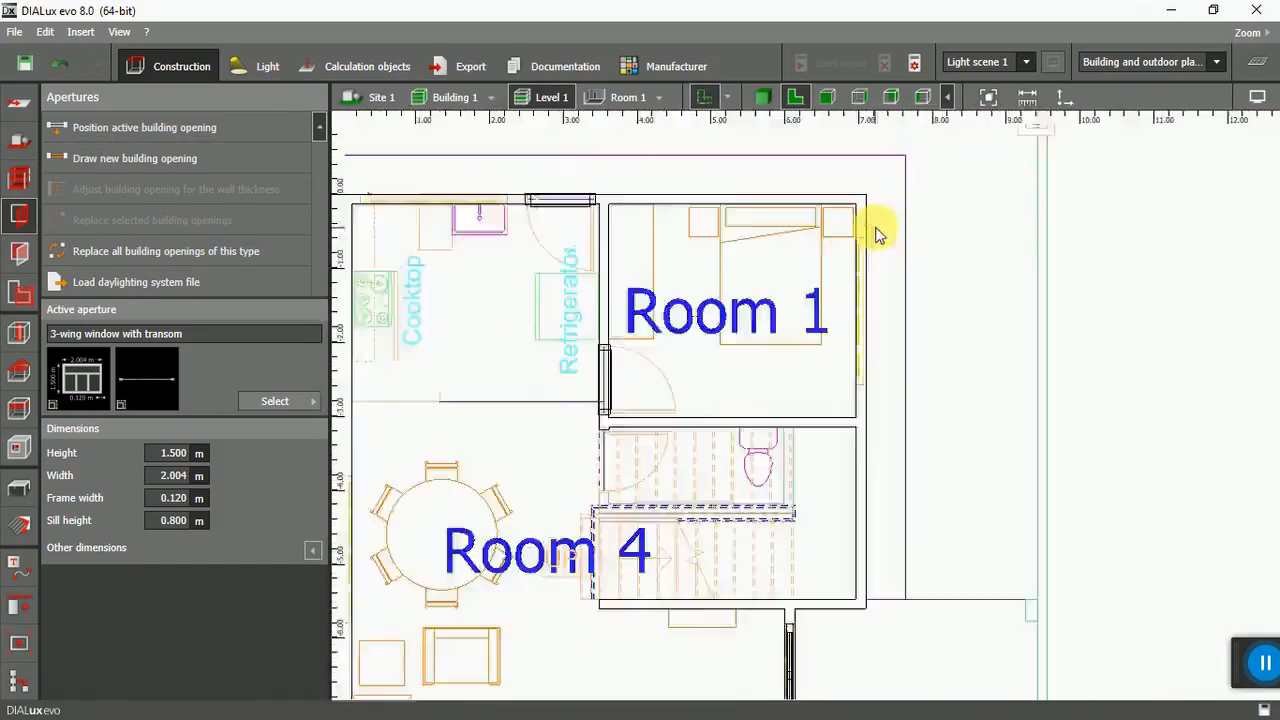
{"action": "scroll", "coordinate": [808, 242], "scroll_direction": "up", "scroll_amount": 2}
{"action": "scroll", "coordinate": [800, 262], "scroll_direction": "down", "scroll_amount": 3}
{"action": "scroll", "coordinate": [788, 515], "scroll_direction": "up", "scroll_amount": 3}
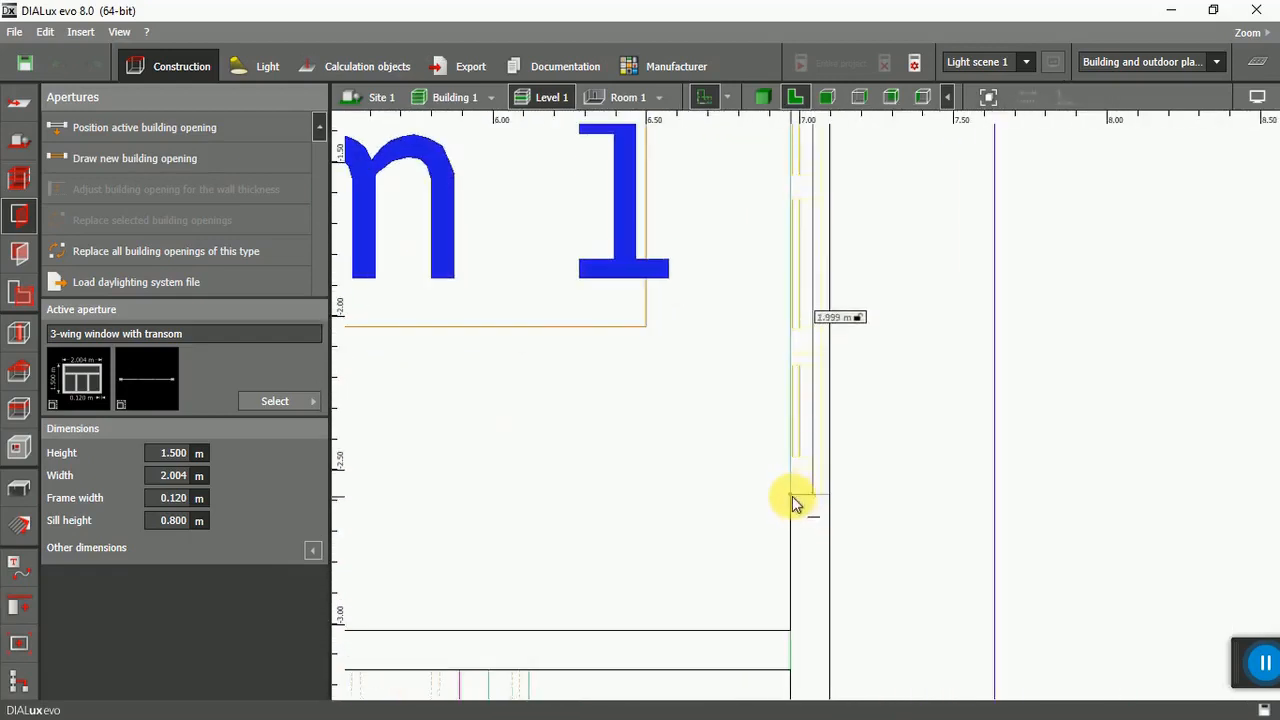
{"action": "scroll", "coordinate": [853, 537], "scroll_direction": "down", "scroll_amount": 4}
Draw a window opening about 1.99 m wide over the window symbol in the kitchen's back wall beside the sink.
{"action": "scroll", "coordinate": [514, 403], "scroll_direction": "up", "scroll_amount": 3}
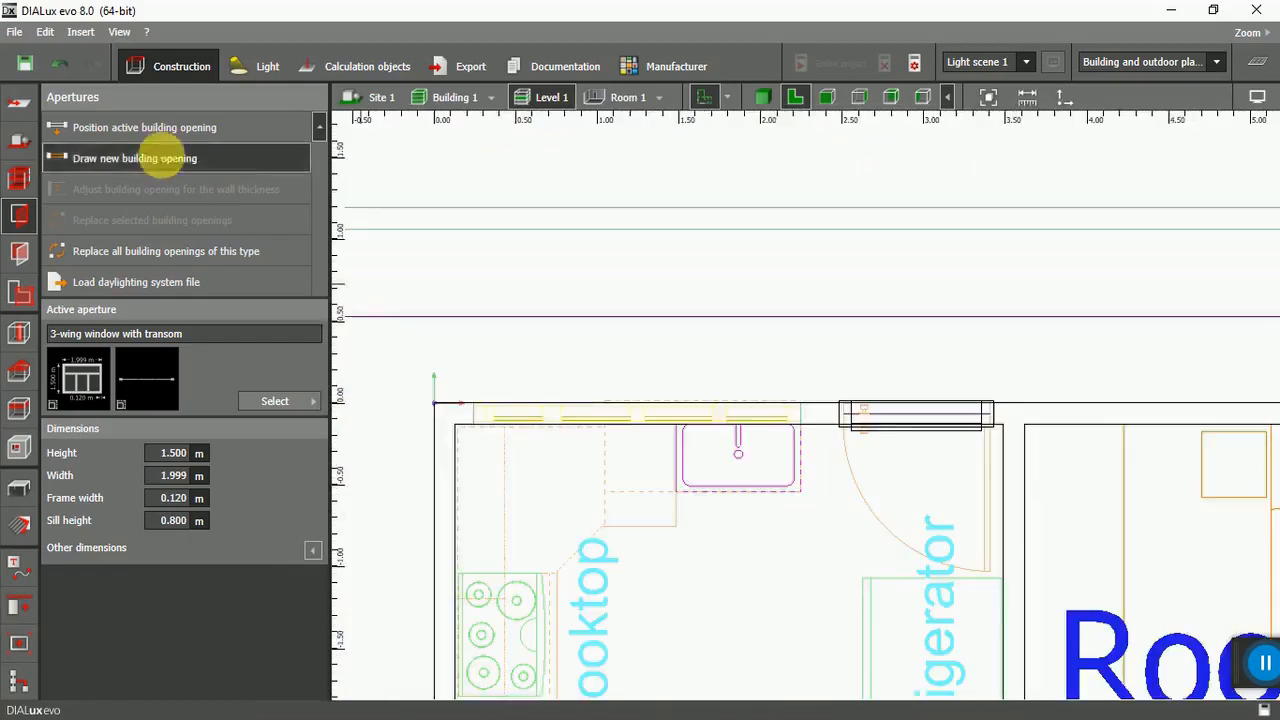
{"action": "scroll", "coordinate": [507, 463], "scroll_direction": "up", "scroll_amount": 2}
{"action": "left_click", "coordinate": [451, 396]}
{"action": "scroll", "coordinate": [898, 396], "scroll_direction": "up", "scroll_amount": 2}
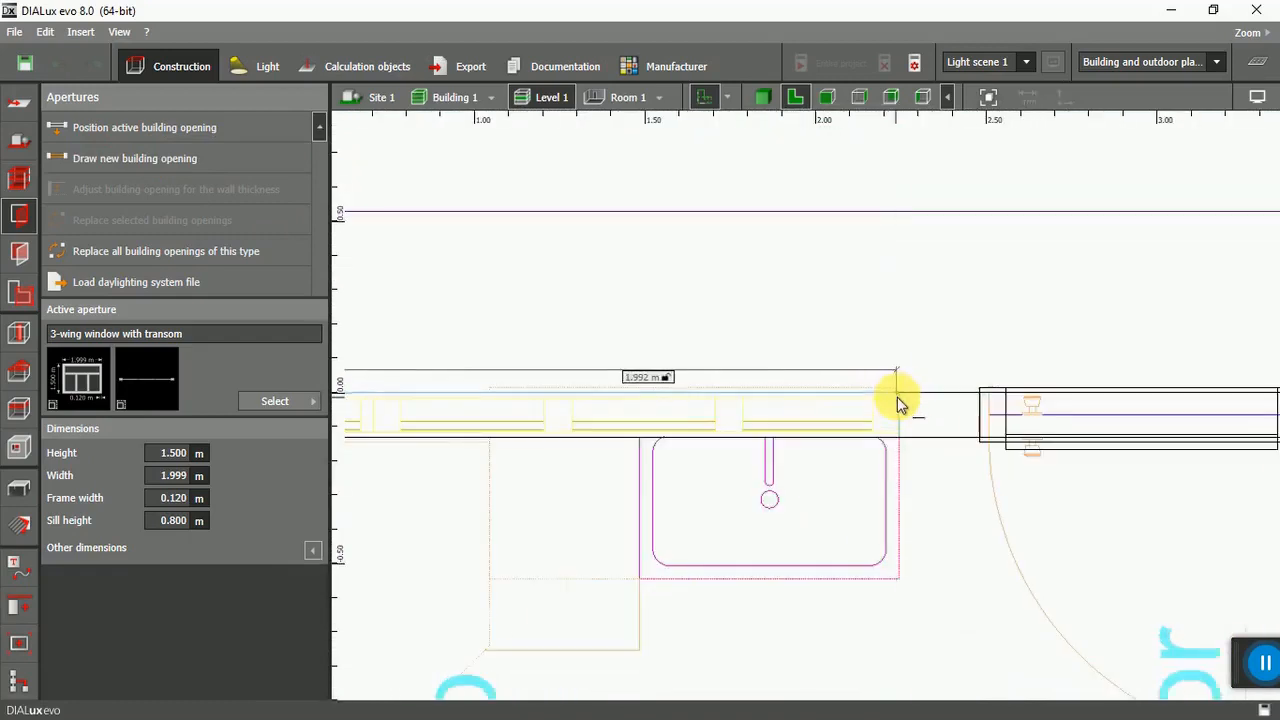
{"action": "left_click", "coordinate": [903, 398]}
{"action": "scroll", "coordinate": [834, 371], "scroll_direction": "down", "scroll_amount": 5}
Draw a window opening about 2 m wide in Room 4's outer side wall next to the round dining table.
{"action": "scroll", "coordinate": [650, 555], "scroll_direction": "up", "scroll_amount": 5}
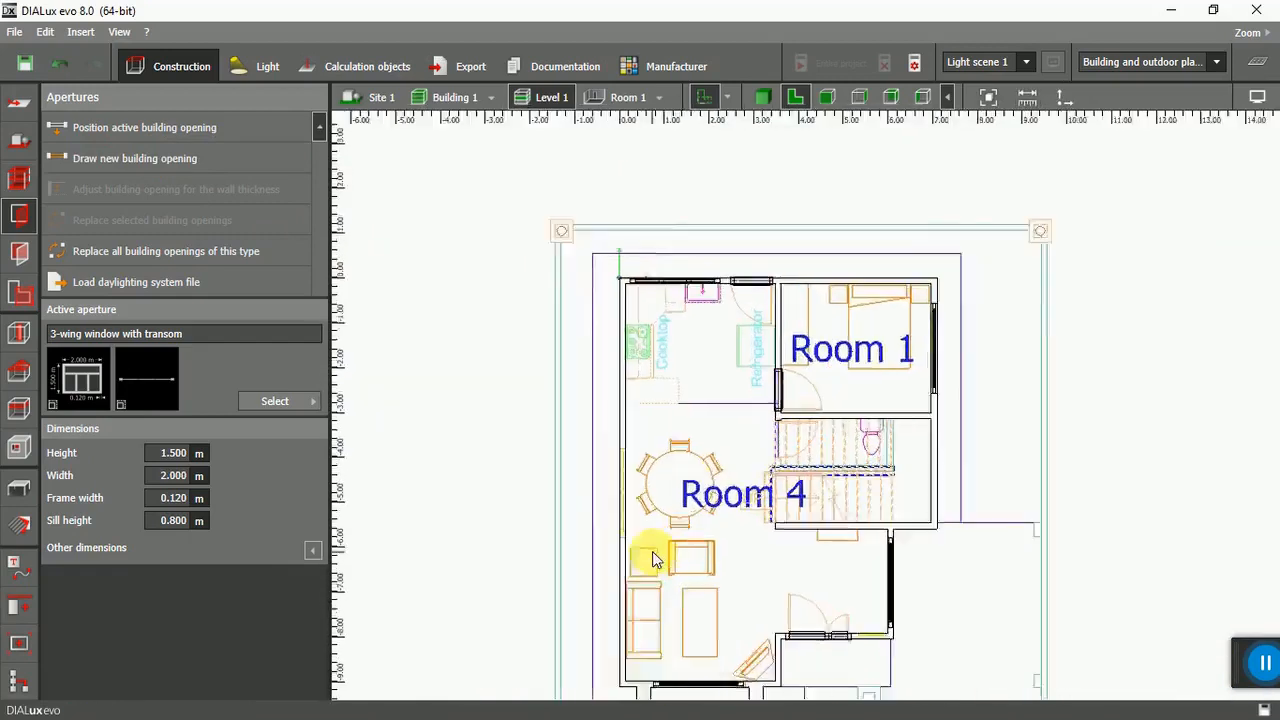
{"action": "left_click", "coordinate": [134, 160]}
{"action": "scroll", "coordinate": [575, 255], "scroll_direction": "up", "scroll_amount": 3}
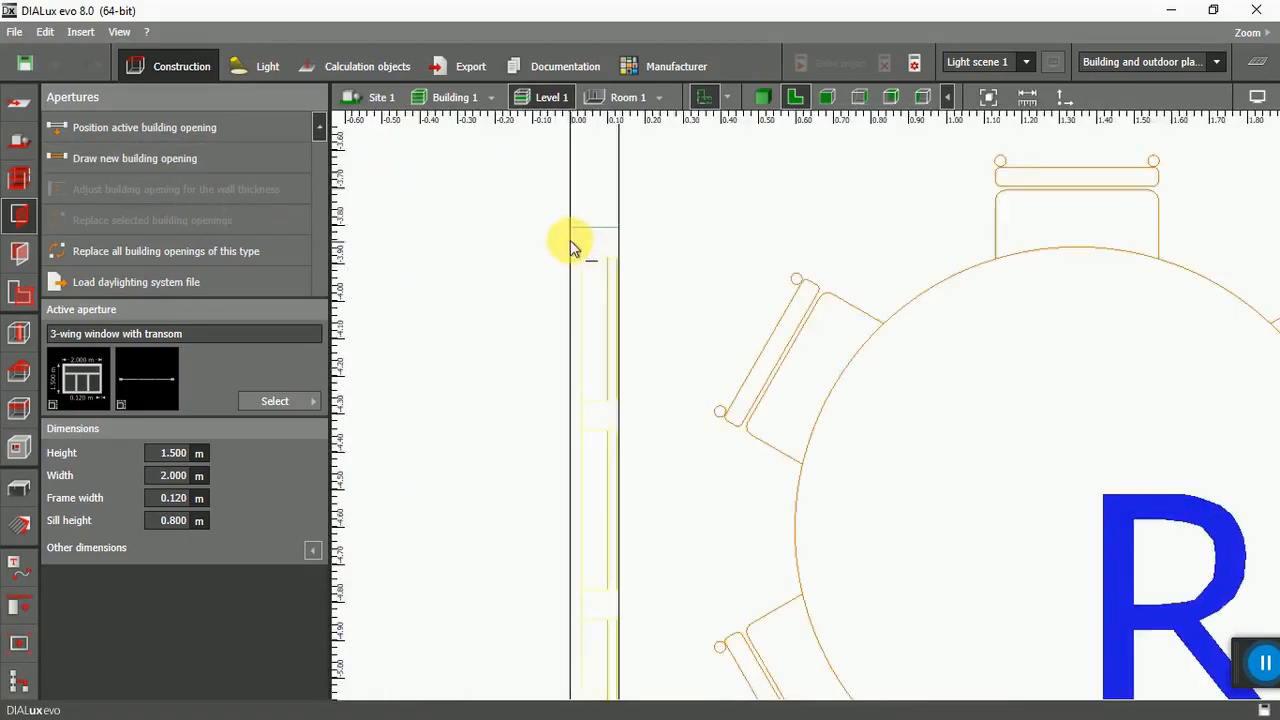
{"action": "scroll", "coordinate": [565, 300], "scroll_direction": "down", "scroll_amount": 2}
{"action": "left_click", "coordinate": [572, 246]}
{"action": "scroll", "coordinate": [593, 560], "scroll_direction": "down", "scroll_amount": 3}
{"action": "scroll", "coordinate": [598, 535], "scroll_direction": "up", "scroll_amount": 3}
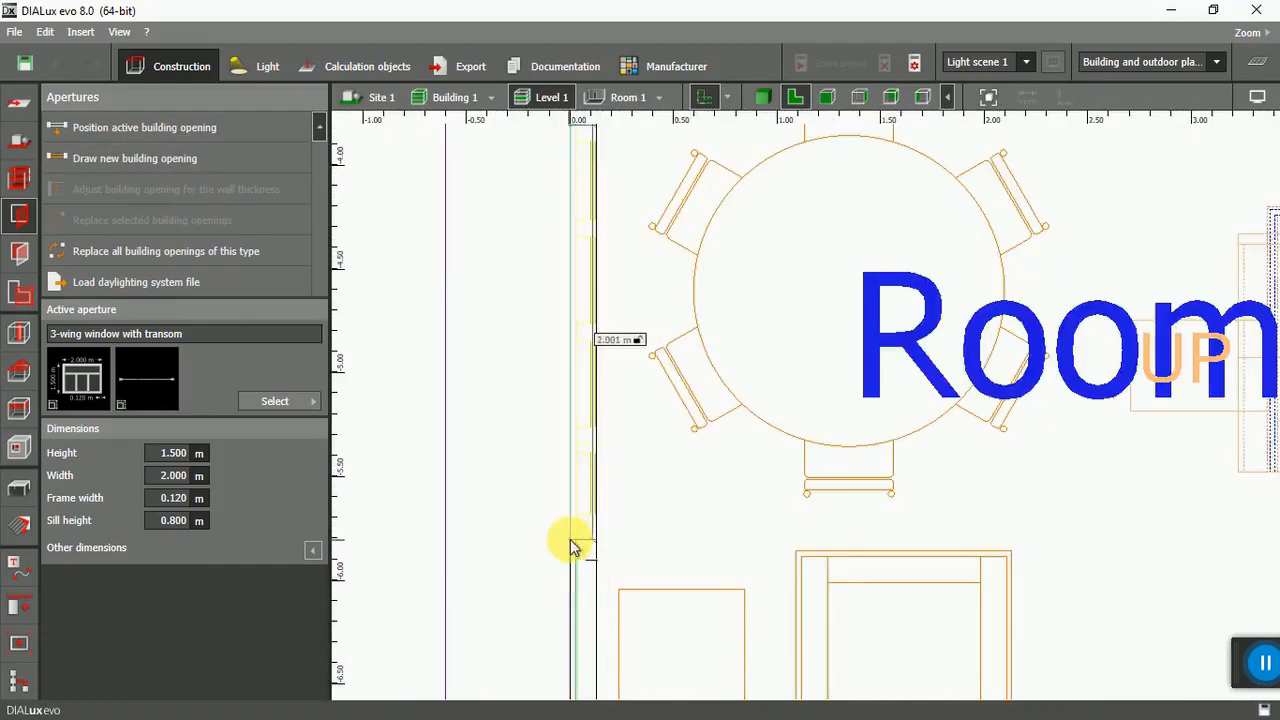
{"action": "left_click", "coordinate": [574, 546]}
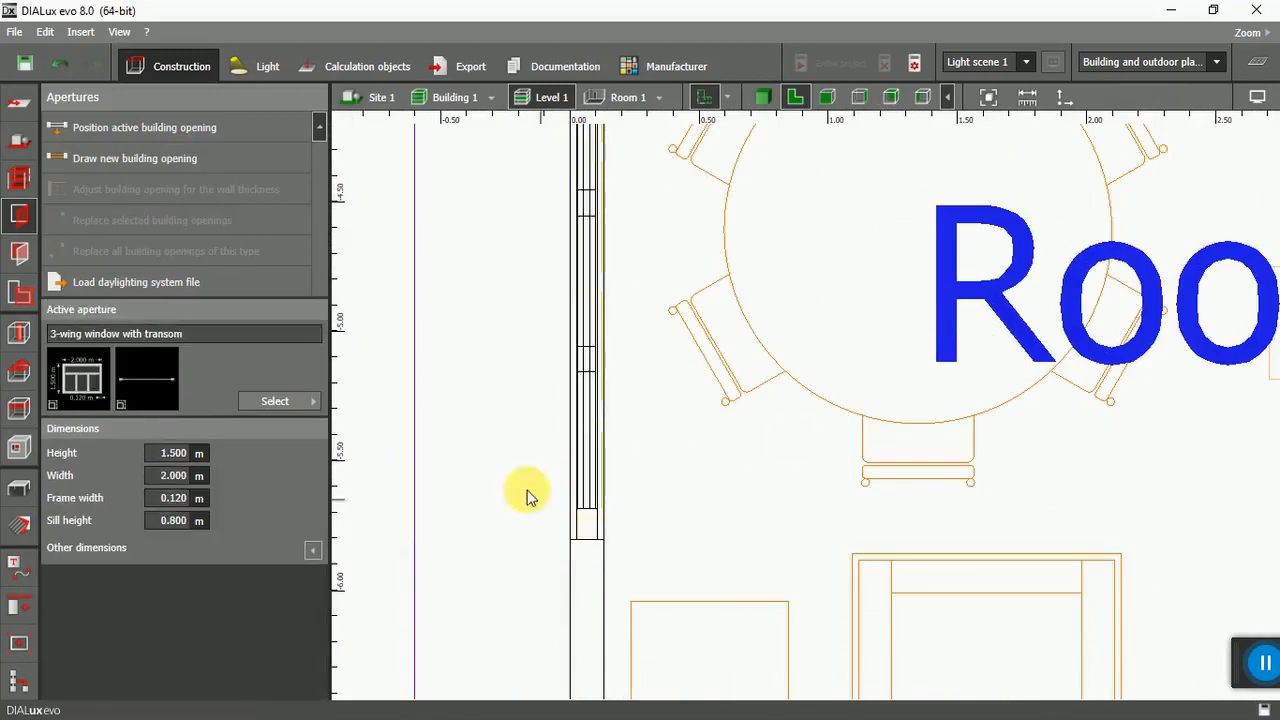
{"action": "scroll", "coordinate": [688, 523], "scroll_direction": "down", "scroll_amount": 2}
{"action": "scroll", "coordinate": [688, 523], "scroll_direction": "down", "scroll_amount": 3}
Set the width of the window in Room 4's side wall beside the entrance doors to 2 m.
{"action": "left_click", "coordinate": [700, 190]}
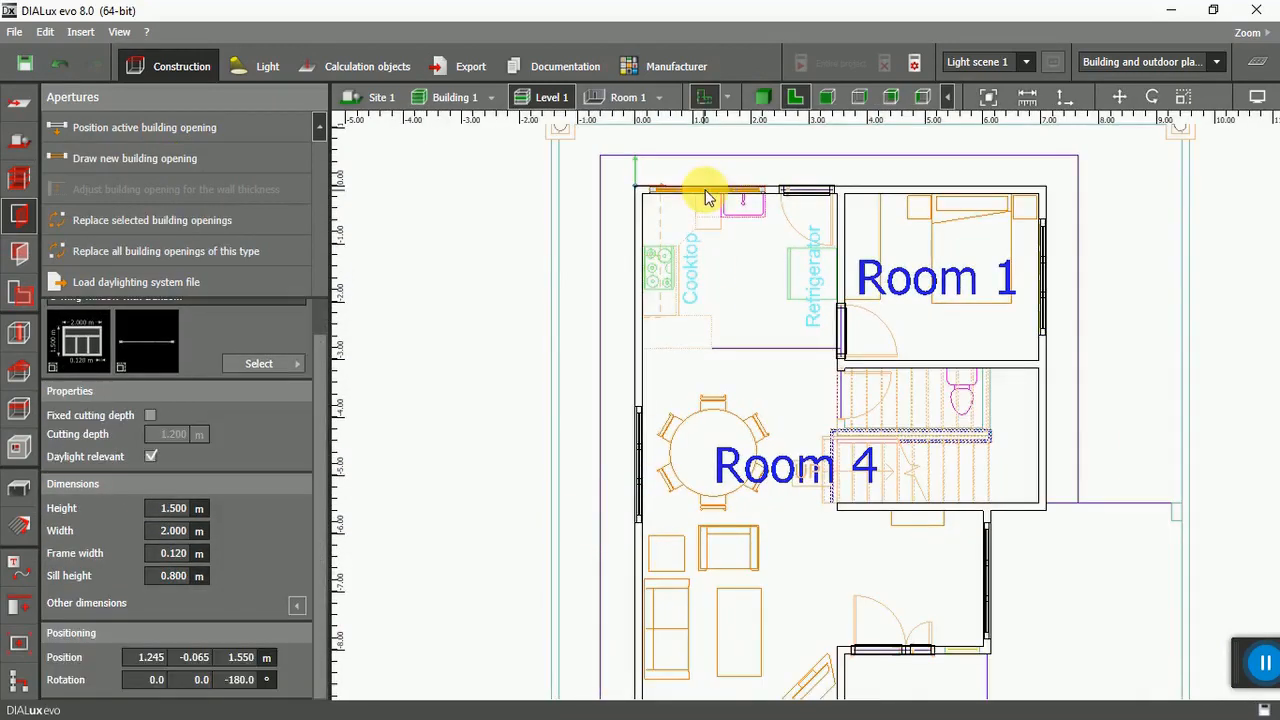
{"action": "left_click", "coordinate": [173, 530]}
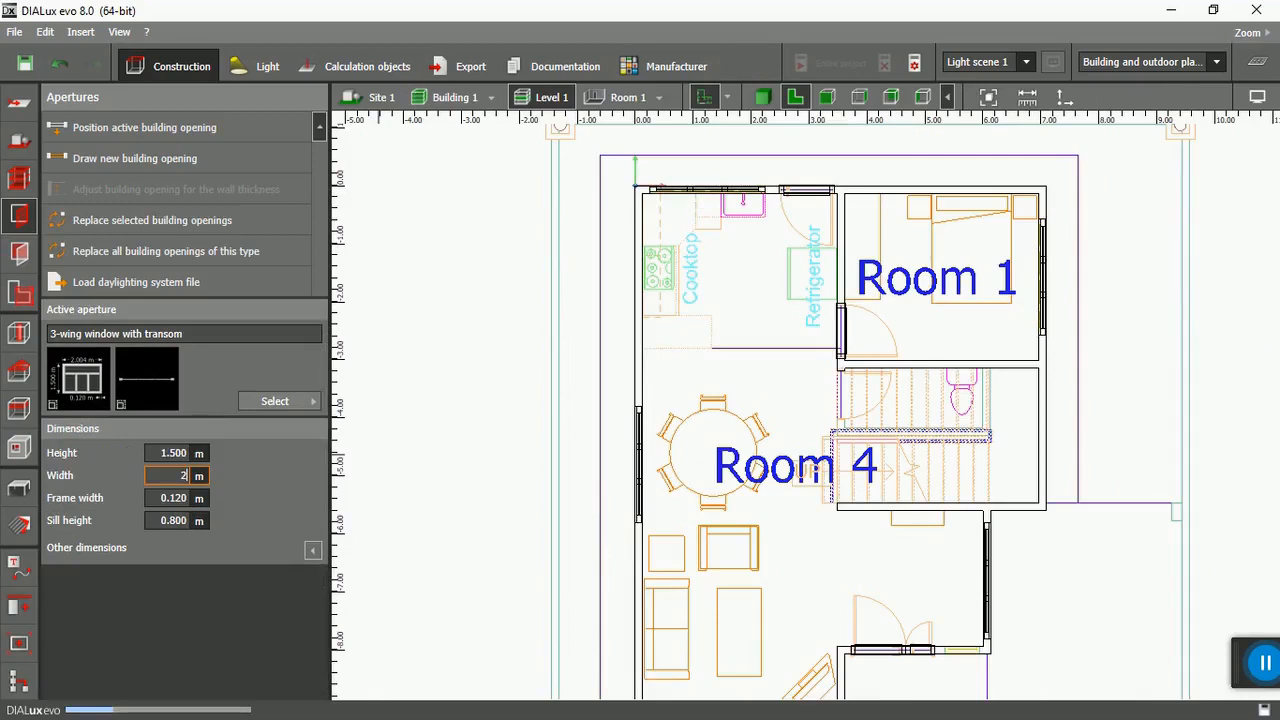
{"action": "left_click", "coordinate": [1043, 307]}
{"action": "left_click", "coordinate": [1130, 342]}
{"action": "left_click", "coordinate": [987, 589]}
{"action": "left_click", "coordinate": [177, 529]}
{"action": "type", "text": "2"}
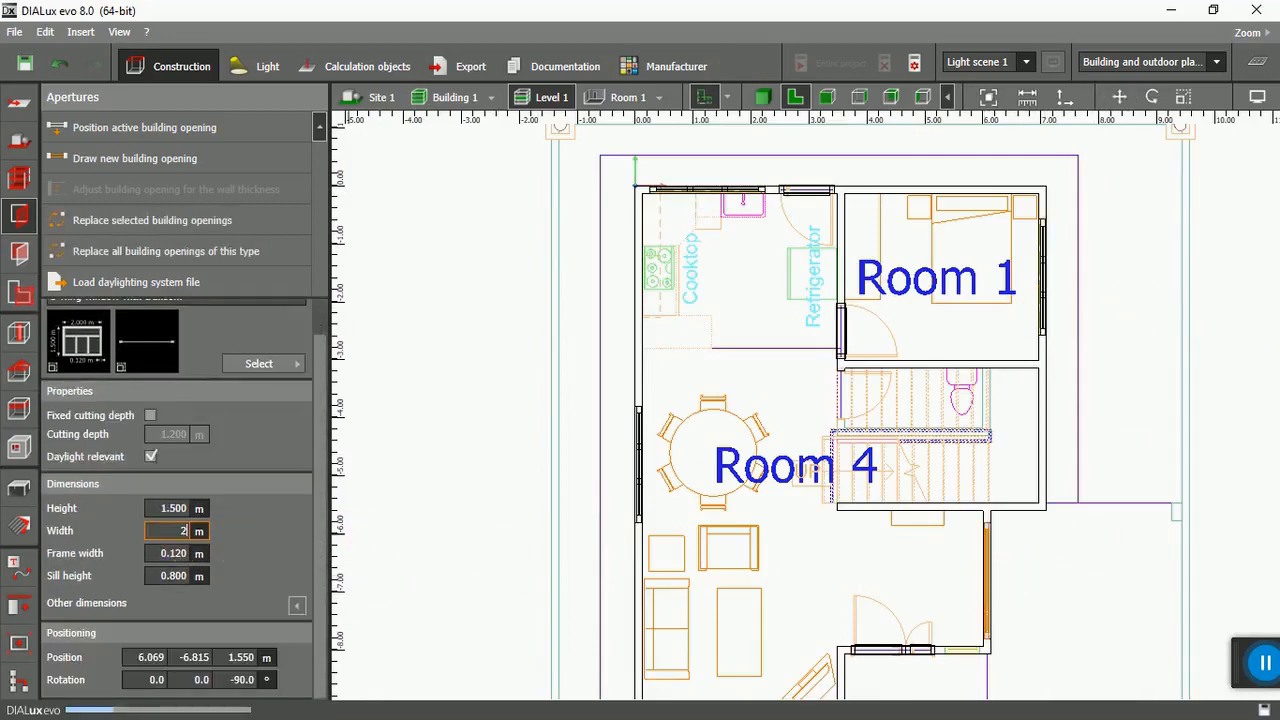
{"action": "left_click", "coordinate": [523, 451]}
{"action": "left_click", "coordinate": [968, 578]}
{"action": "left_click", "coordinate": [1086, 583]}
Switch from Building 1 to Building 2 and show Level 2 in plan view.
{"action": "left_click", "coordinate": [763, 97]}
{"action": "left_click_drag", "start_coordinate": [851, 506], "coordinate": [937, 506]}
{"action": "left_click", "coordinate": [491, 98]}
{"action": "left_click", "coordinate": [531, 140]}
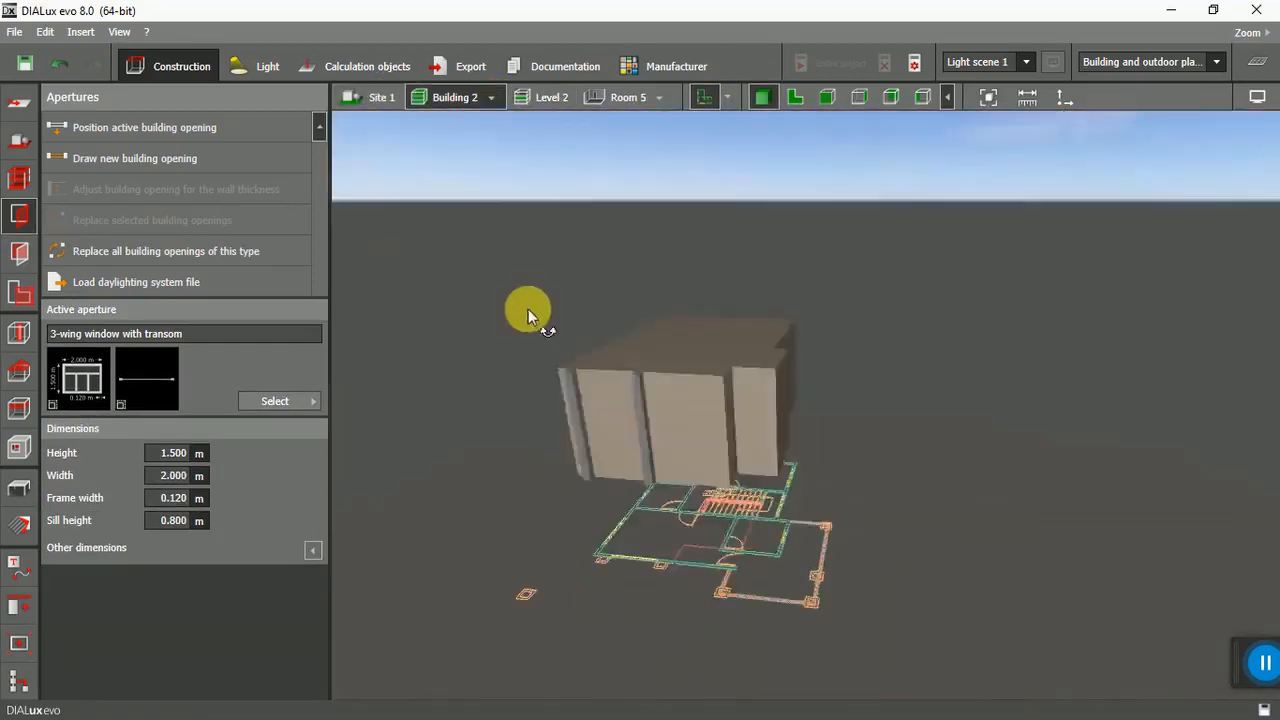
{"action": "left_click", "coordinate": [19, 180]}
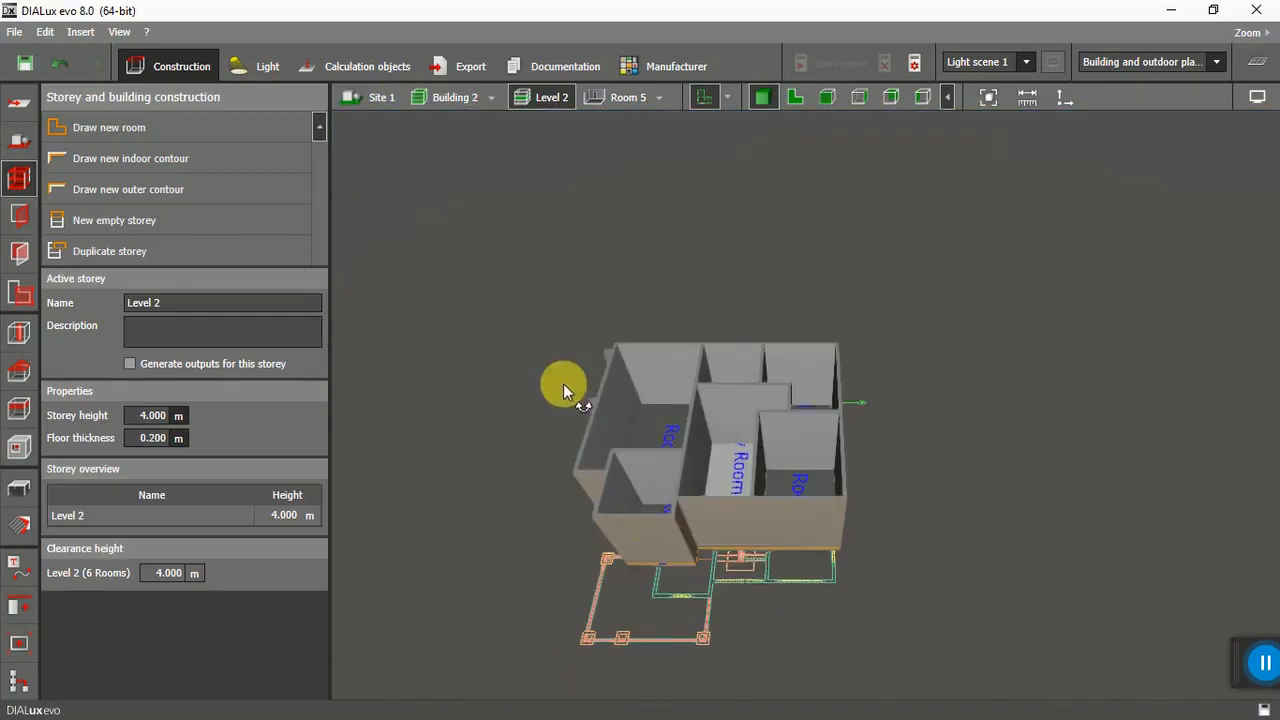
{"action": "left_click", "coordinate": [728, 104]}
{"action": "left_click", "coordinate": [795, 98]}
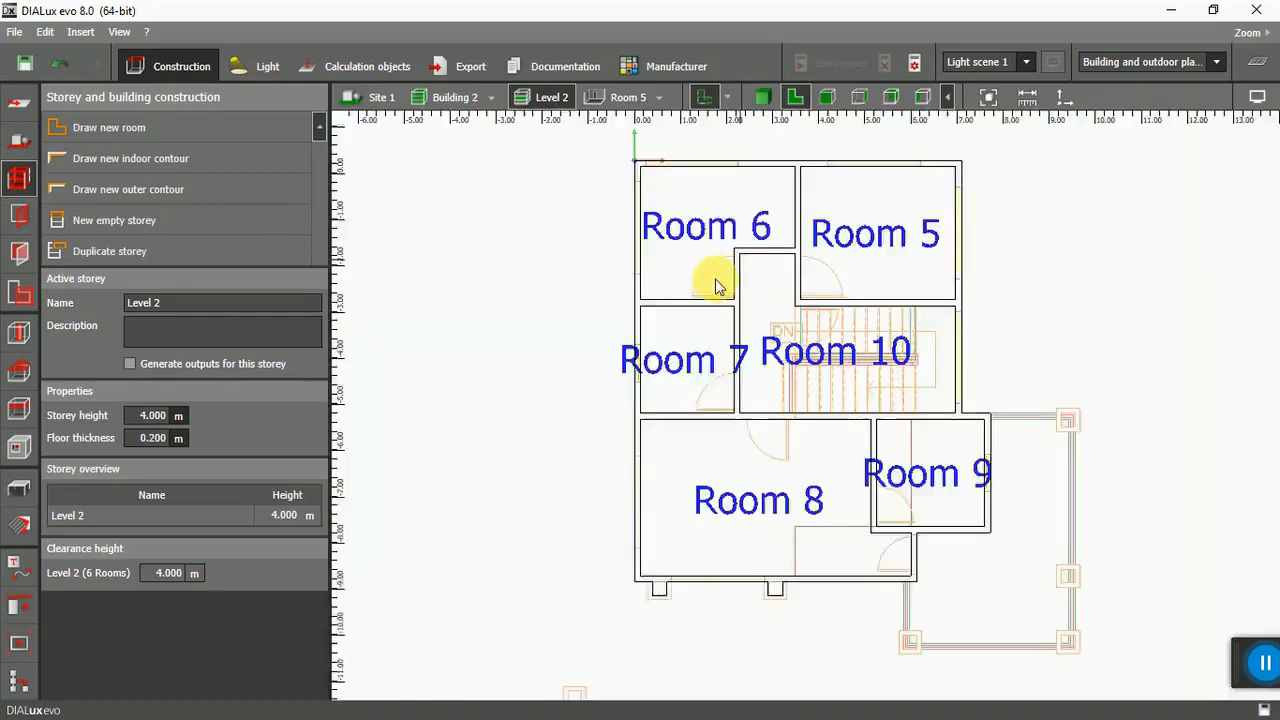
Draw a window opening about 2 m wide over the window symbol in Room 6's back wall.
{"action": "left_click", "coordinate": [19, 214]}
{"action": "scroll", "coordinate": [665, 225], "scroll_direction": "up", "scroll_amount": 1}
{"action": "scroll", "coordinate": [665, 225], "scroll_direction": "up", "scroll_amount": 4}
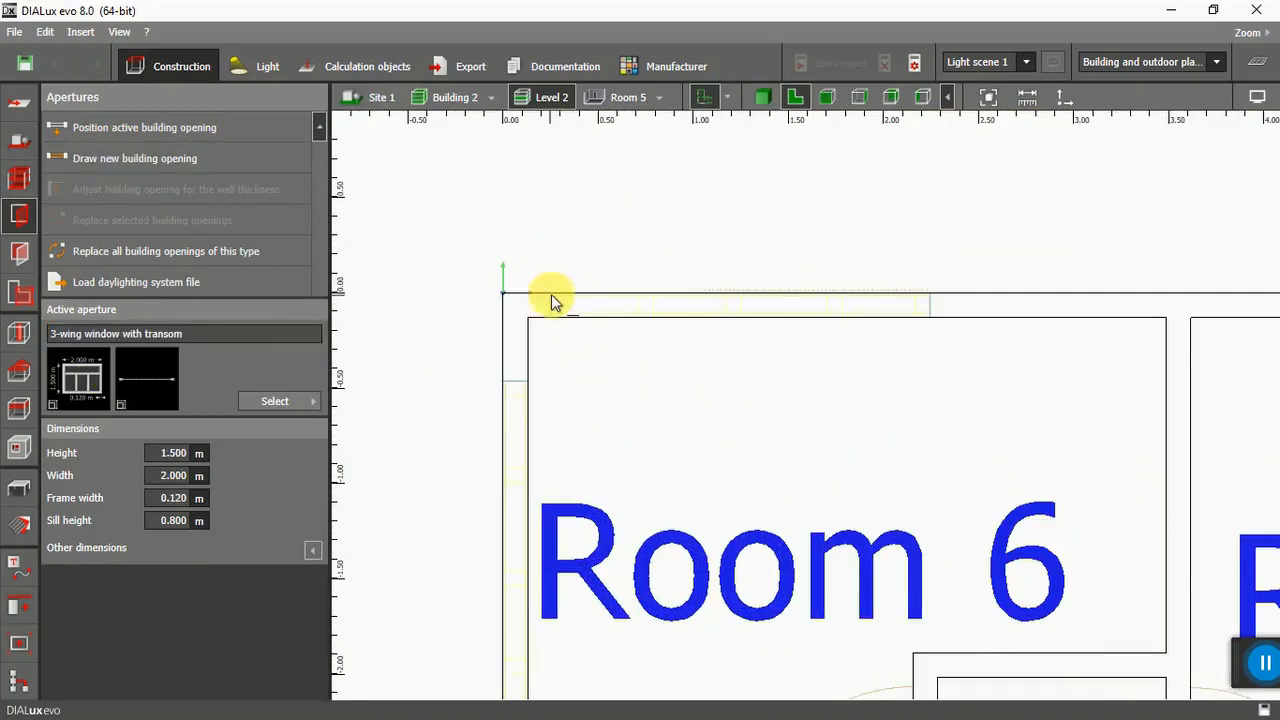
{"action": "left_click", "coordinate": [551, 294]}
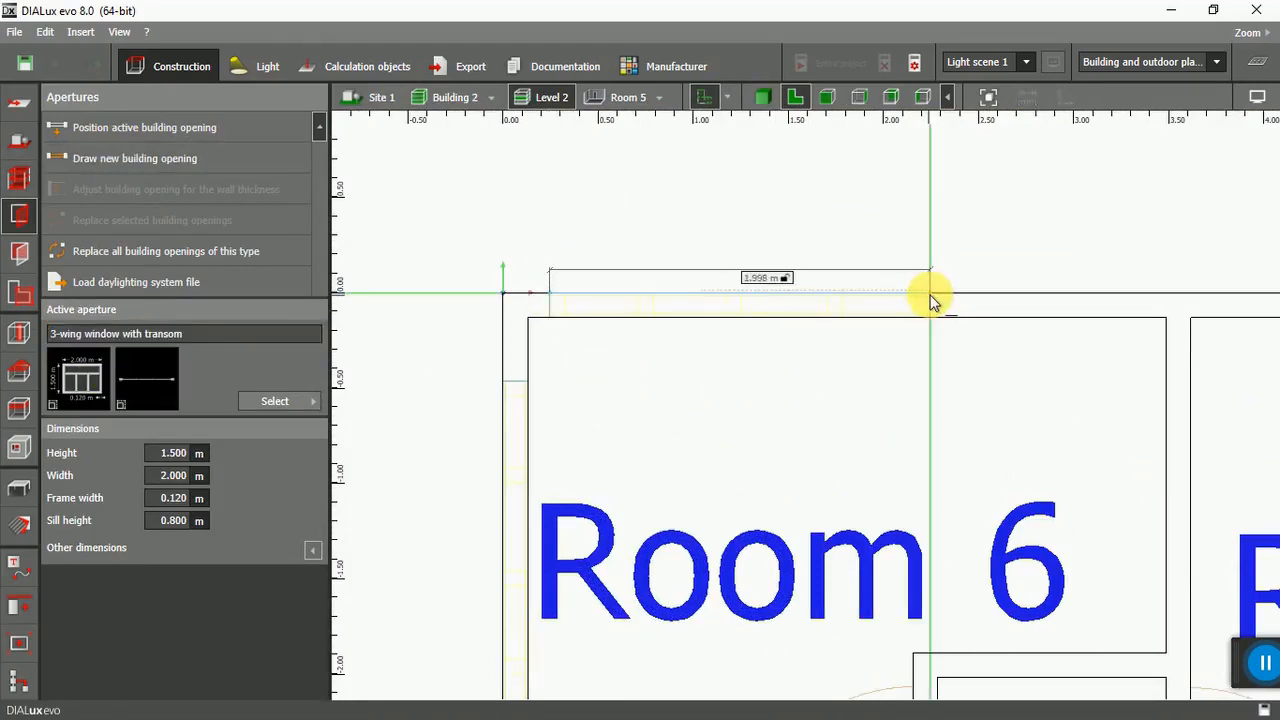
{"action": "left_click", "coordinate": [931, 301]}
{"action": "scroll", "coordinate": [483, 391], "scroll_direction": "down", "scroll_amount": 3}
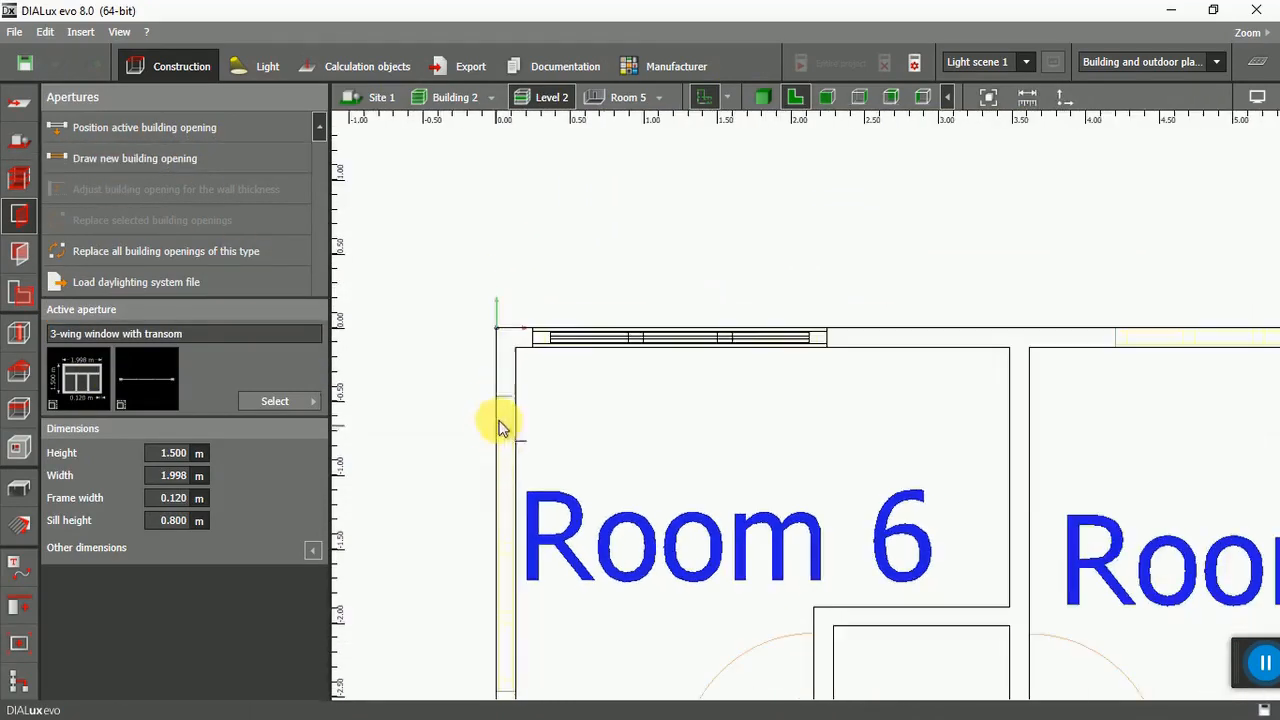
Draw a window opening about 2 m wide over the window symbol in Room 6's outer side wall.
{"action": "scroll", "coordinate": [502, 402], "scroll_direction": "up", "scroll_amount": 1}
{"action": "scroll", "coordinate": [499, 403], "scroll_direction": "down", "scroll_amount": 2}
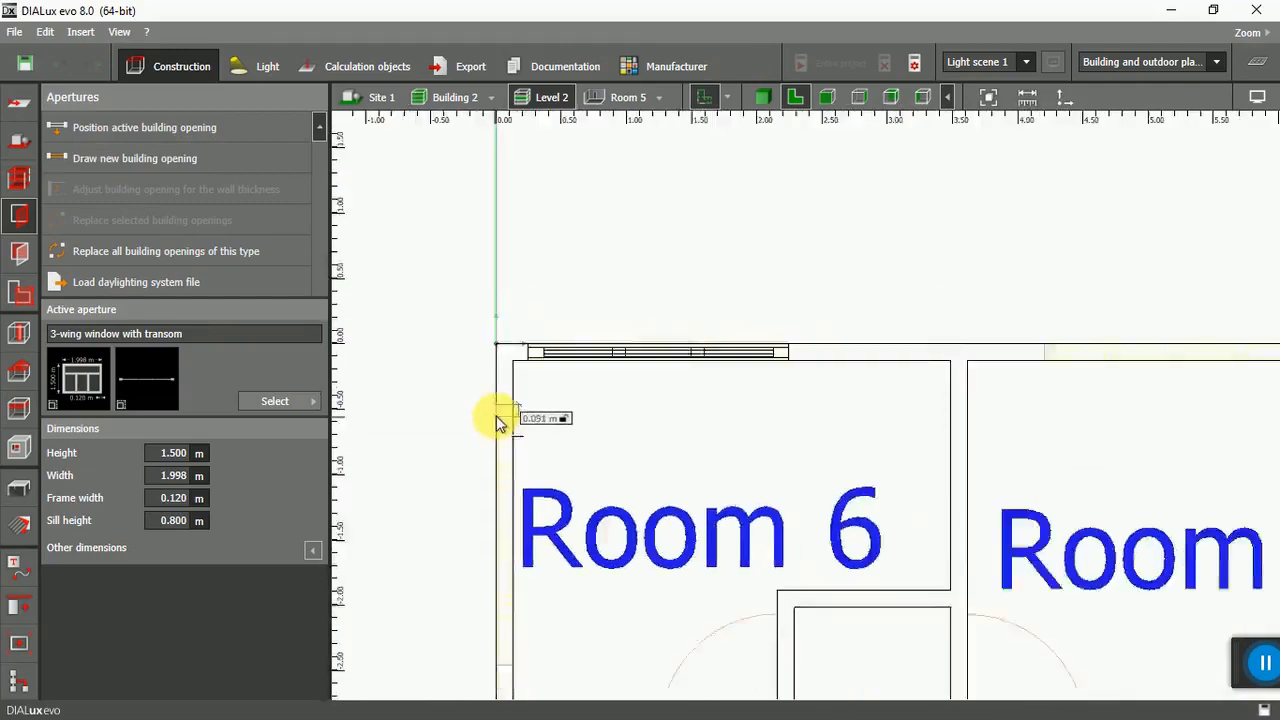
{"action": "scroll", "coordinate": [491, 534], "scroll_direction": "up", "scroll_amount": 2}
{"action": "scroll", "coordinate": [599, 470], "scroll_direction": "down", "scroll_amount": 1}
{"action": "scroll", "coordinate": [599, 466], "scroll_direction": "down", "scroll_amount": 2}
Draw a window opening exactly 2 m wide over the window symbol in Room 5's back wall.
{"action": "middle_click_drag", "start_coordinate": [1187, 284], "coordinate": [954, 357]}
{"action": "scroll", "coordinate": [954, 357], "scroll_direction": "up", "scroll_amount": 1}
{"action": "left_click", "coordinate": [150, 159]}
{"action": "scroll", "coordinate": [682, 330], "scroll_direction": "up", "scroll_amount": 2}
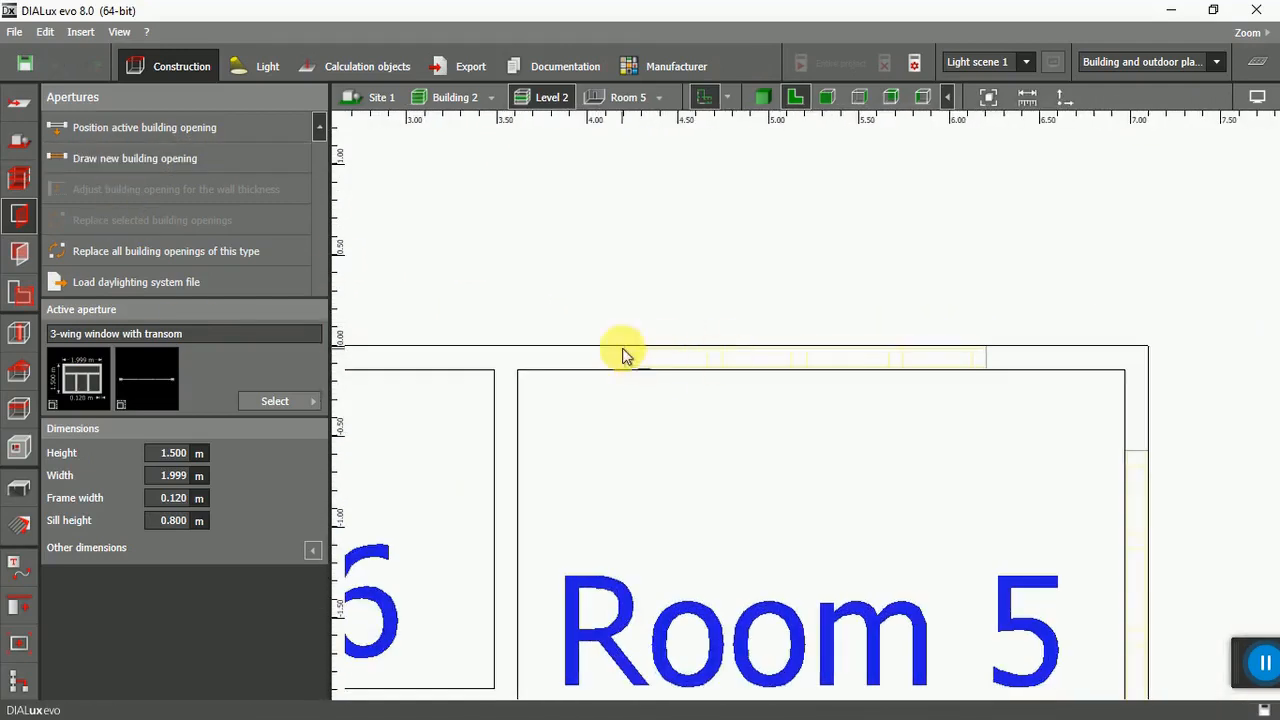
{"action": "left_click", "coordinate": [624, 353]}
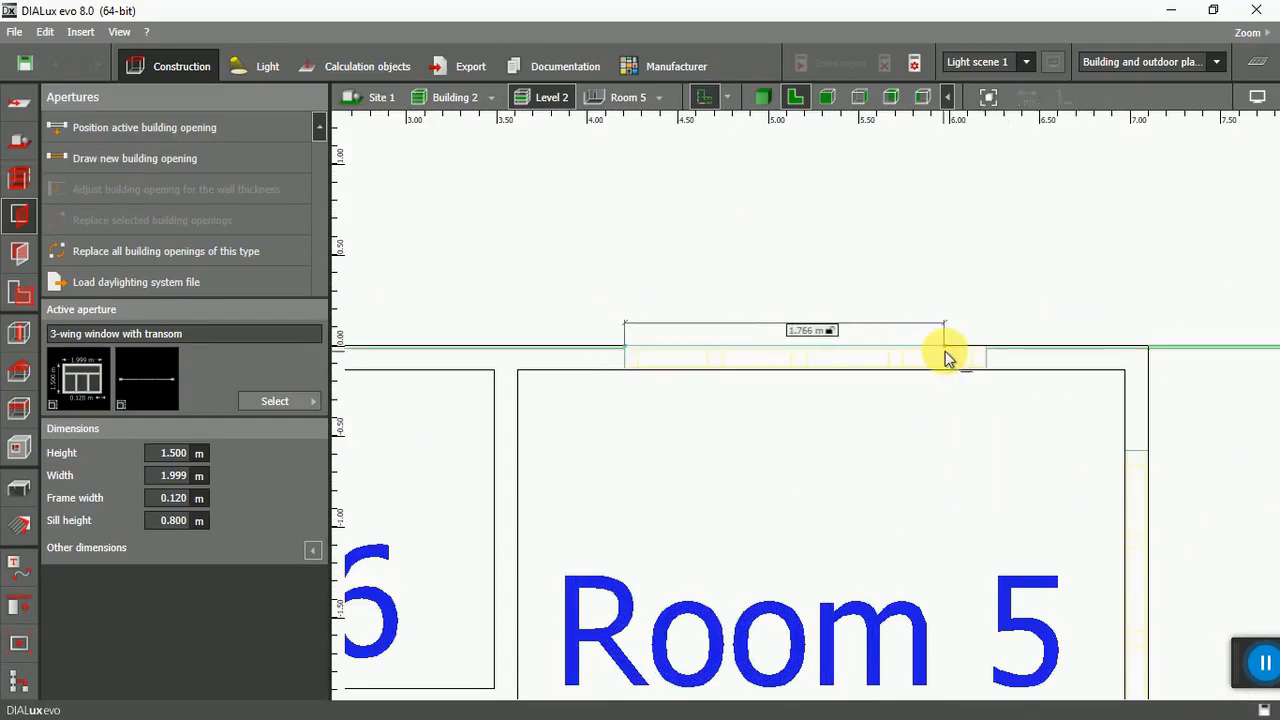
{"action": "key", "text": "Tab"}
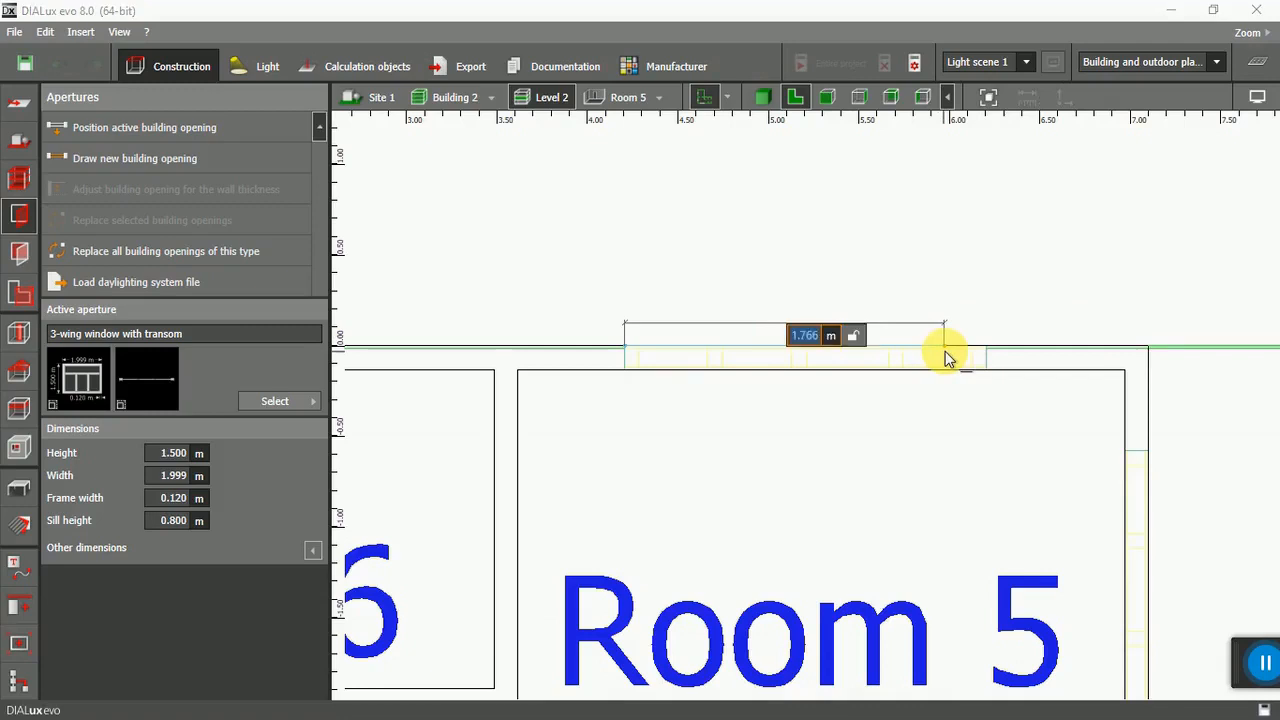
{"action": "type", "text": "2"}
{"action": "key", "text": "Return"}
Draw a window opening exactly 2 m wide over the window symbol in Room 5's outer side wall.
{"action": "scroll", "coordinate": [943, 357], "scroll_direction": "down", "scroll_amount": 3}
{"action": "scroll", "coordinate": [737, 391], "scroll_direction": "up", "scroll_amount": 2}
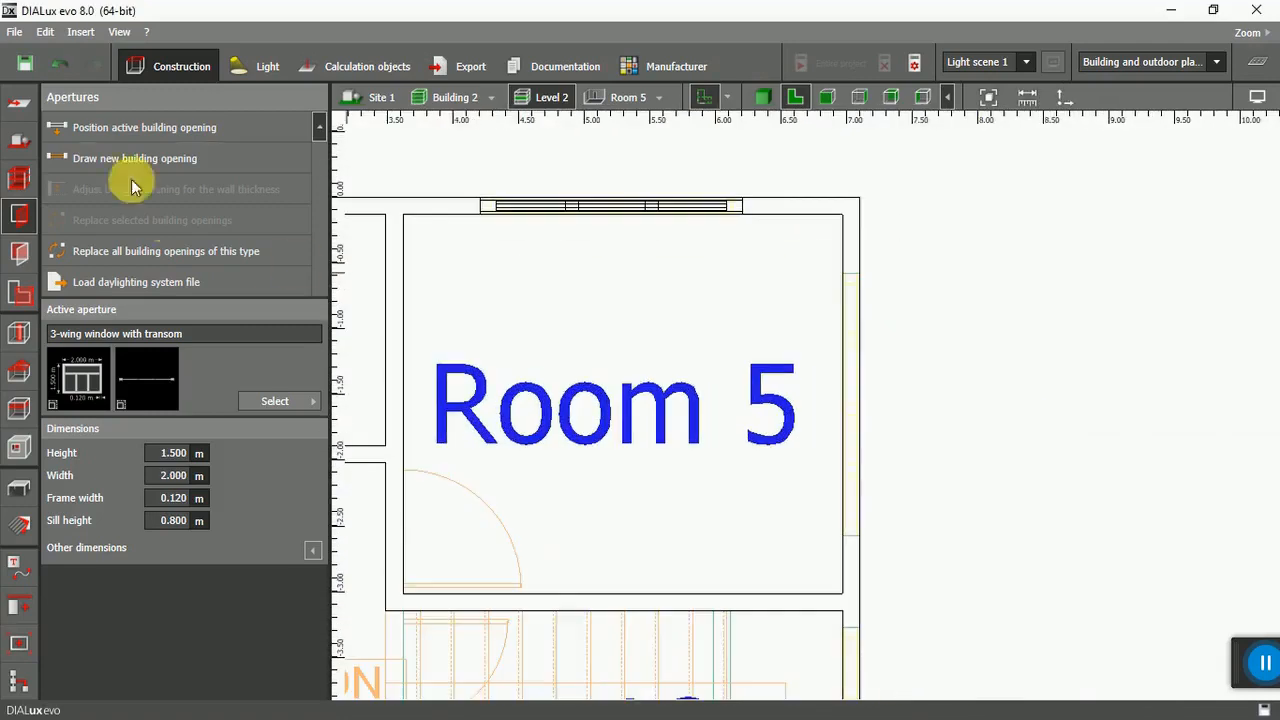
{"action": "left_click", "coordinate": [860, 276]}
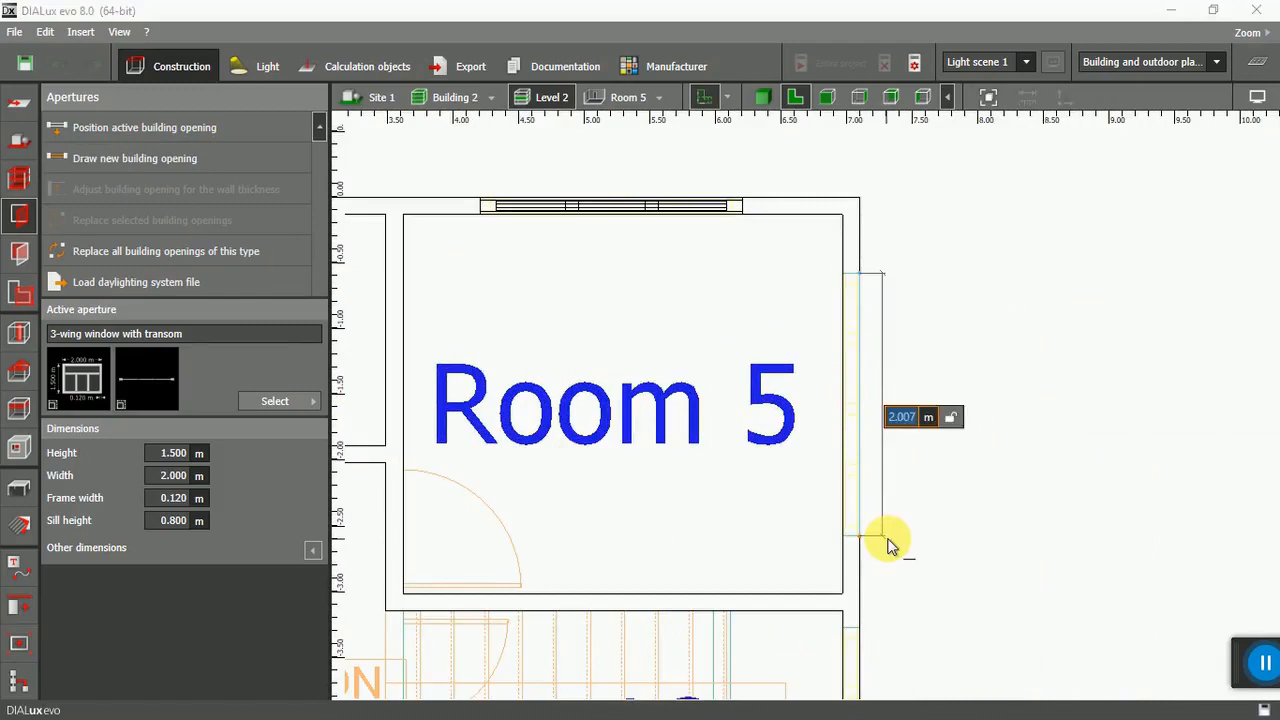
{"action": "type", "text": "2"}
{"action": "key", "text": "Return"}
Draw a 2 m wide window opening in Room 10's outer side wall at the staircase.
{"action": "scroll", "coordinate": [850, 470], "scroll_direction": "down", "scroll_amount": 3}
{"action": "scroll", "coordinate": [834, 609], "scroll_direction": "up", "scroll_amount": 2}
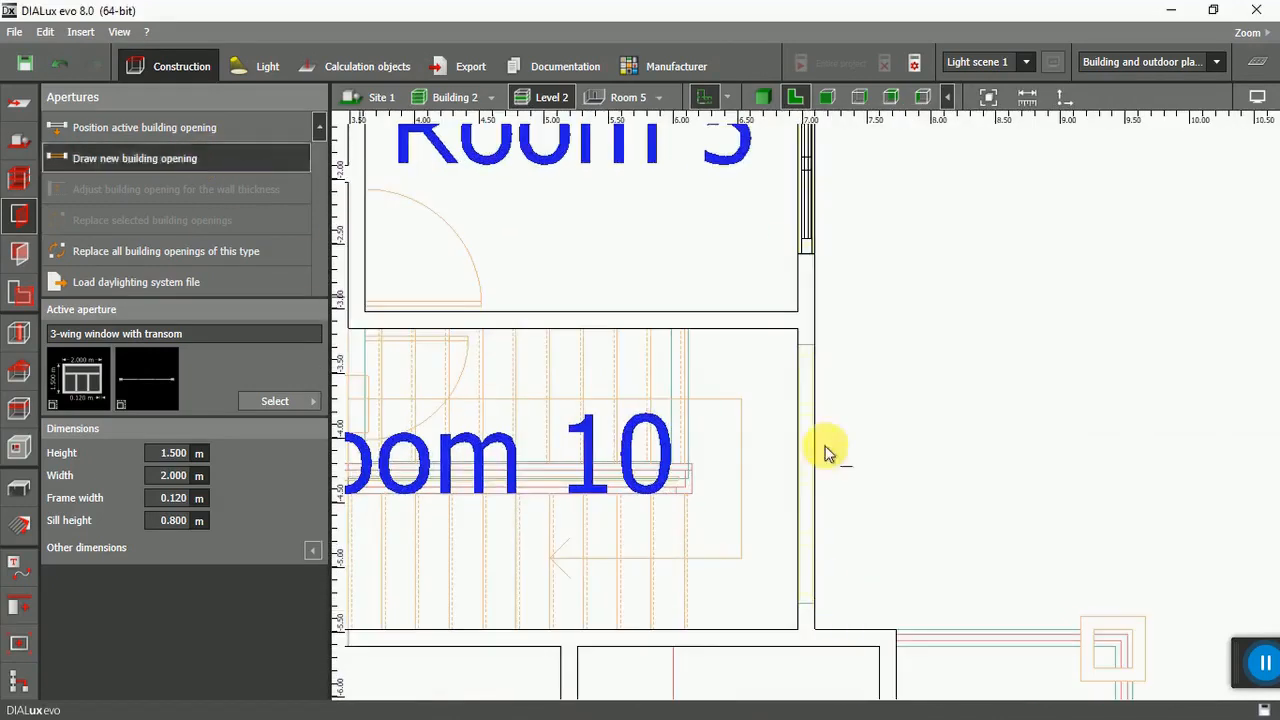
{"action": "scroll", "coordinate": [824, 362], "scroll_direction": "up", "scroll_amount": 2}
{"action": "scroll", "coordinate": [824, 362], "scroll_direction": "down", "scroll_amount": 3}
{"action": "type", "text": "2"}
{"action": "key", "text": "Return"}
Draw a 2 m wide window opening over the window symbol in Room 8's outer side wall.
{"action": "scroll", "coordinate": [846, 437], "scroll_direction": "down", "scroll_amount": 3}
{"action": "scroll", "coordinate": [697, 551], "scroll_direction": "up", "scroll_amount": 1}
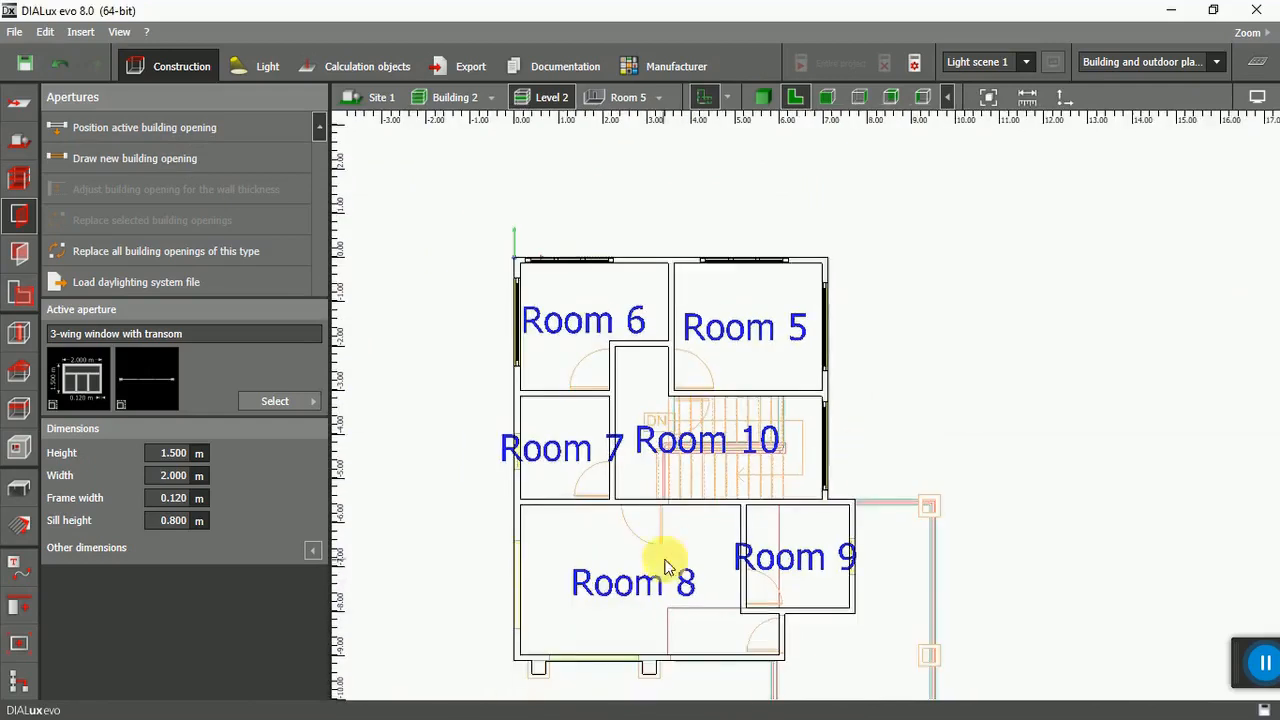
{"action": "scroll", "coordinate": [508, 665], "scroll_direction": "up", "scroll_amount": 1}
{"action": "scroll", "coordinate": [508, 660], "scroll_direction": "up", "scroll_amount": 1}
{"action": "scroll", "coordinate": [503, 394], "scroll_direction": "up", "scroll_amount": 1}
{"action": "scroll", "coordinate": [529, 331], "scroll_direction": "up", "scroll_amount": 1}
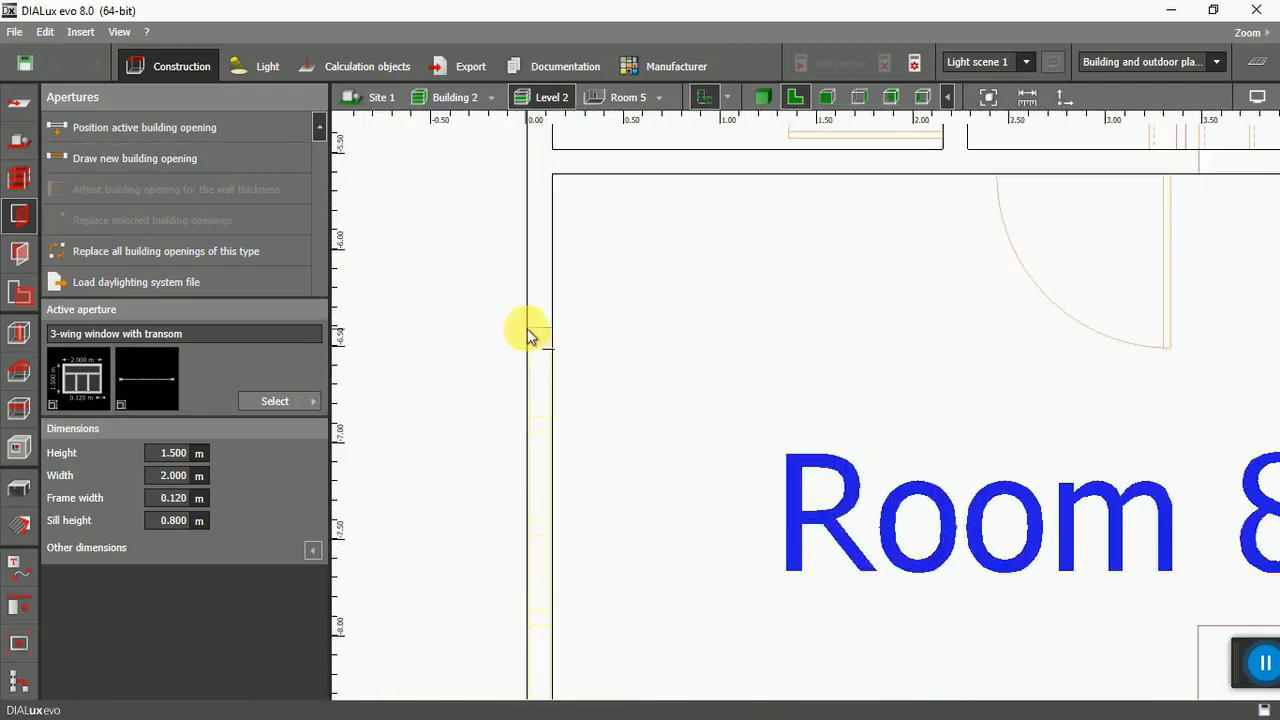
{"action": "left_click", "coordinate": [528, 329]}
{"action": "scroll", "coordinate": [526, 377], "scroll_direction": "down", "scroll_amount": 4}
{"action": "type", "text": "2"}
{"action": "key", "text": "Return"}
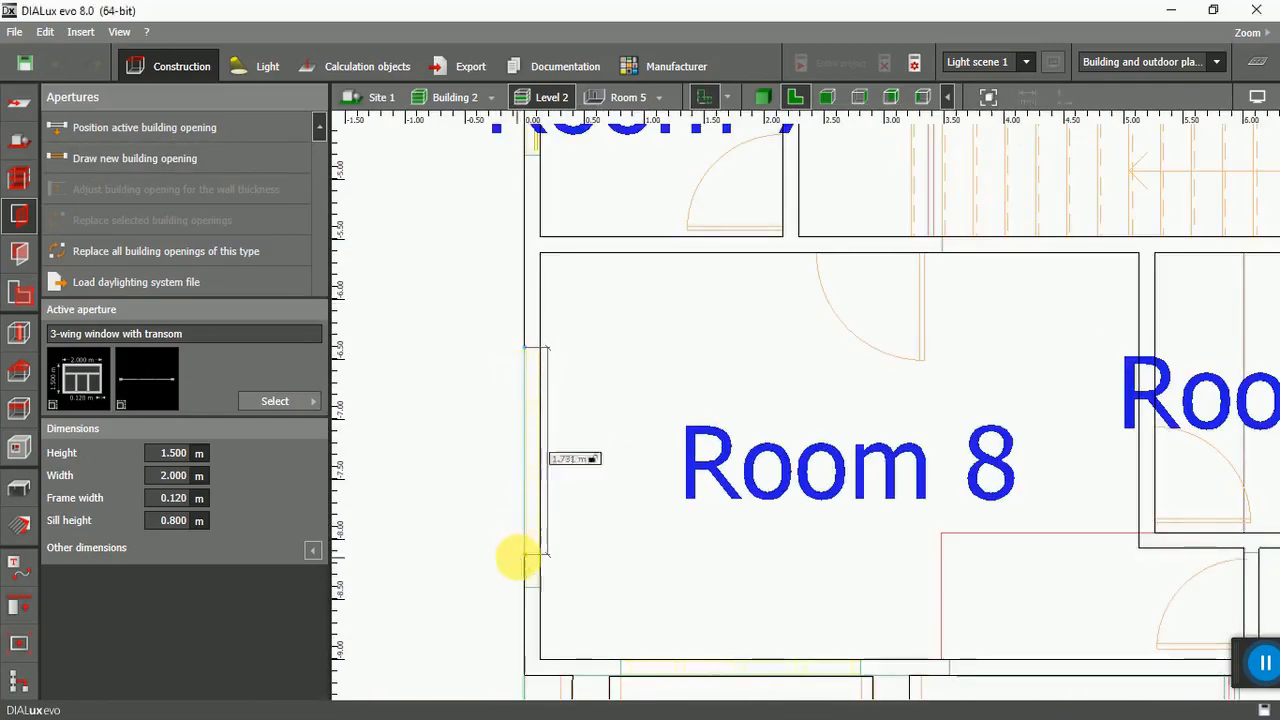
Draw a 2 m wide window opening in Room 8's front wall between the two columns.
{"action": "scroll", "coordinate": [484, 514], "scroll_direction": "down", "scroll_amount": 1}
{"action": "scroll", "coordinate": [634, 663], "scroll_direction": "up", "scroll_amount": 3}
{"action": "scroll", "coordinate": [557, 529], "scroll_direction": "up", "scroll_amount": 1}
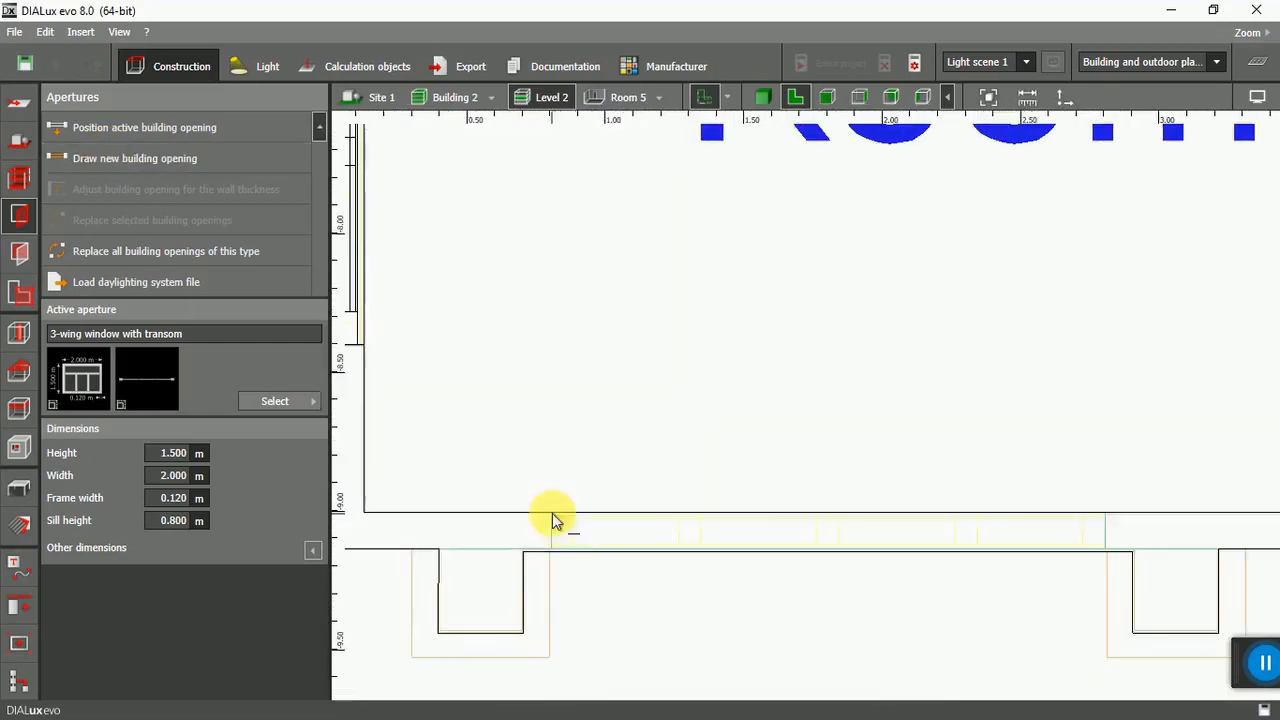
{"action": "left_click", "coordinate": [784, 519]}
{"action": "scroll", "coordinate": [620, 548], "scroll_direction": "down", "scroll_amount": 4}
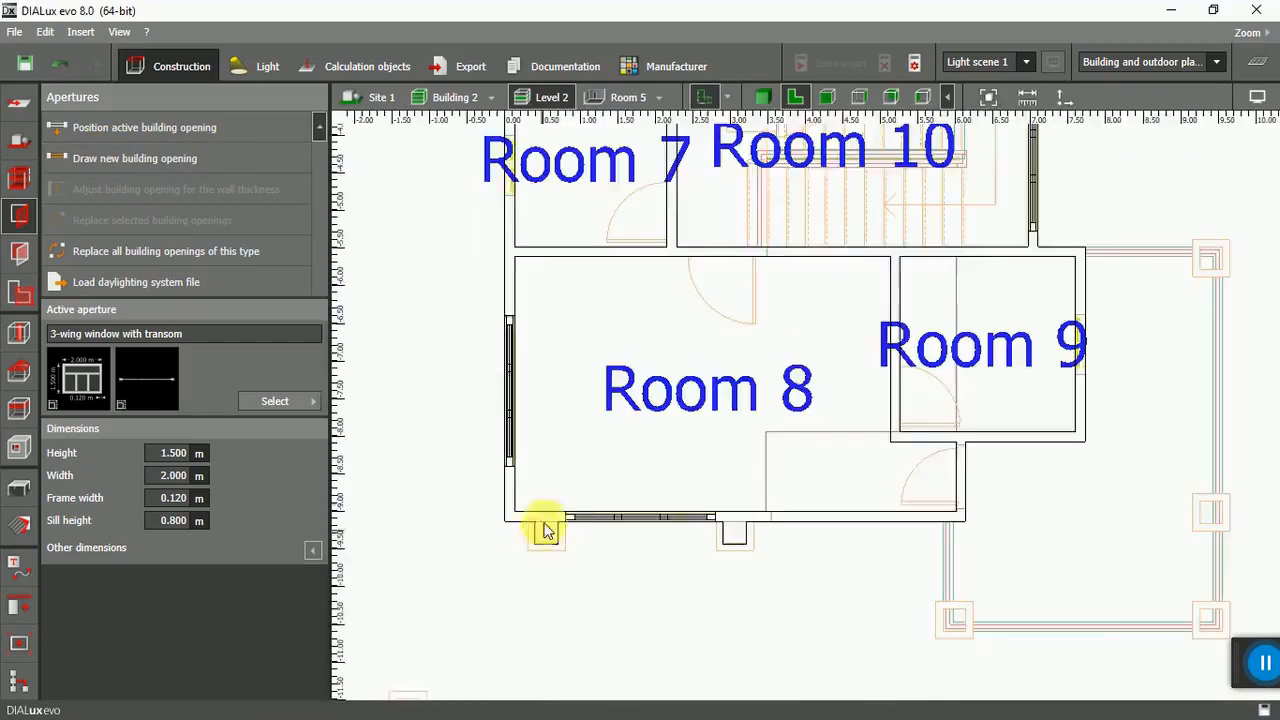
{"action": "left_click", "coordinate": [762, 99]}
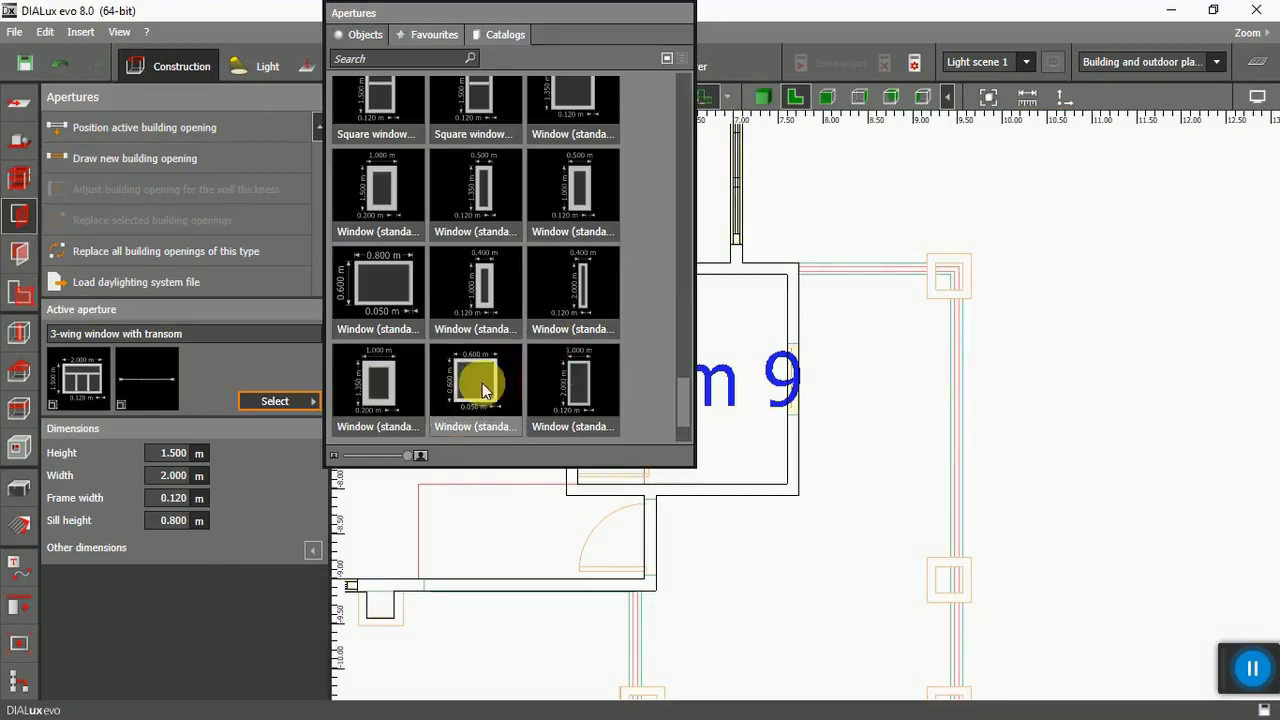
Choose the 0.600 by 0.600 m standard window as the active aperture and set its sill height to 2 m.
{"action": "left_click", "coordinate": [482, 385]}
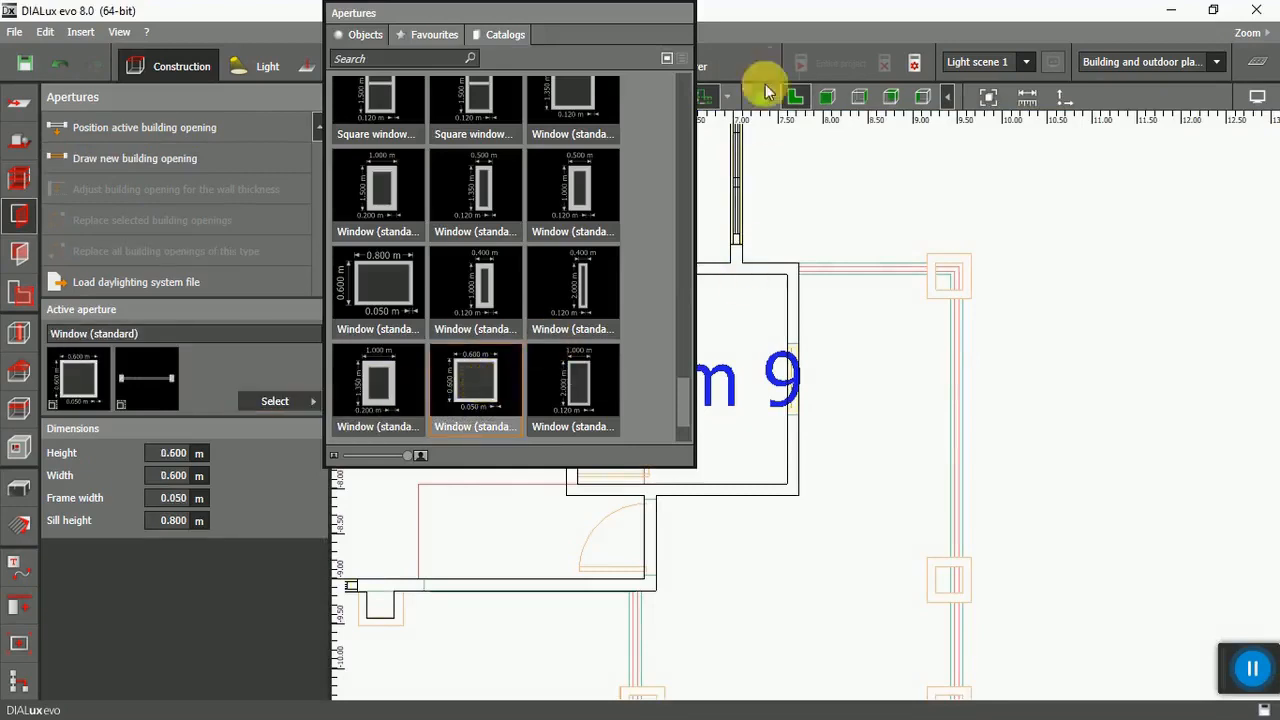
{"action": "left_click", "coordinate": [766, 90]}
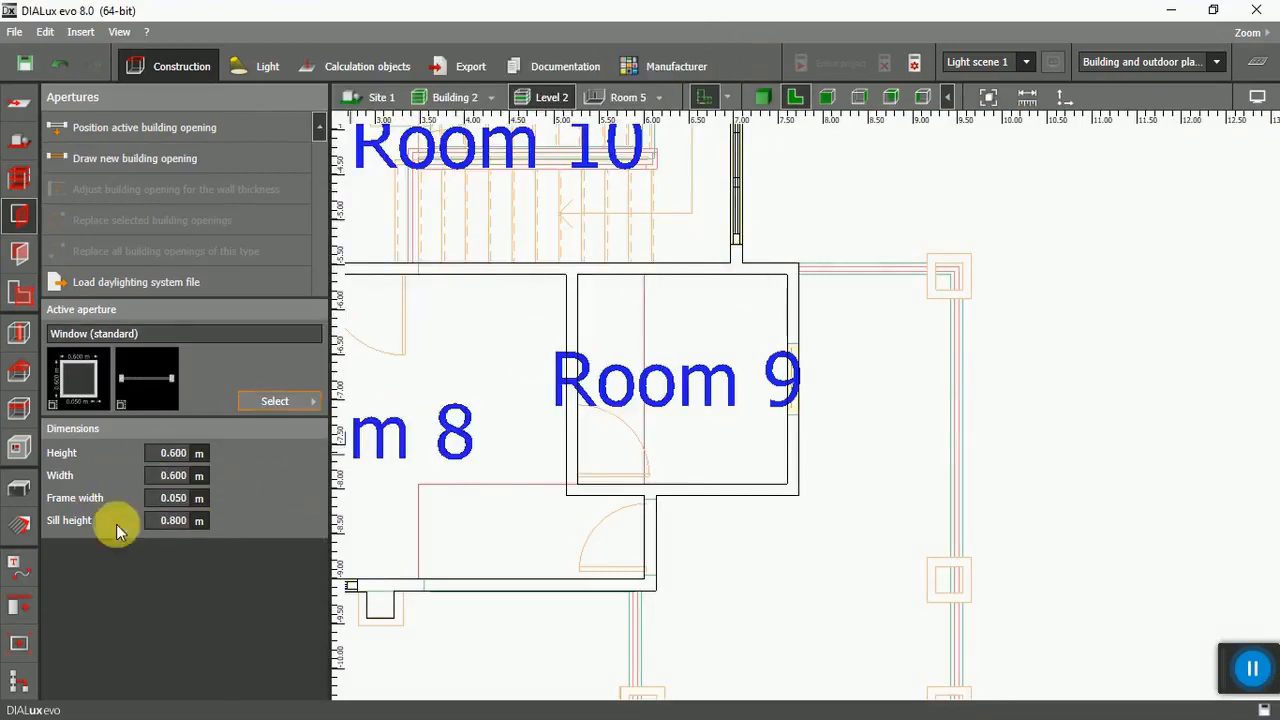
{"action": "type", "text": "2"}
{"action": "key", "text": "Return"}
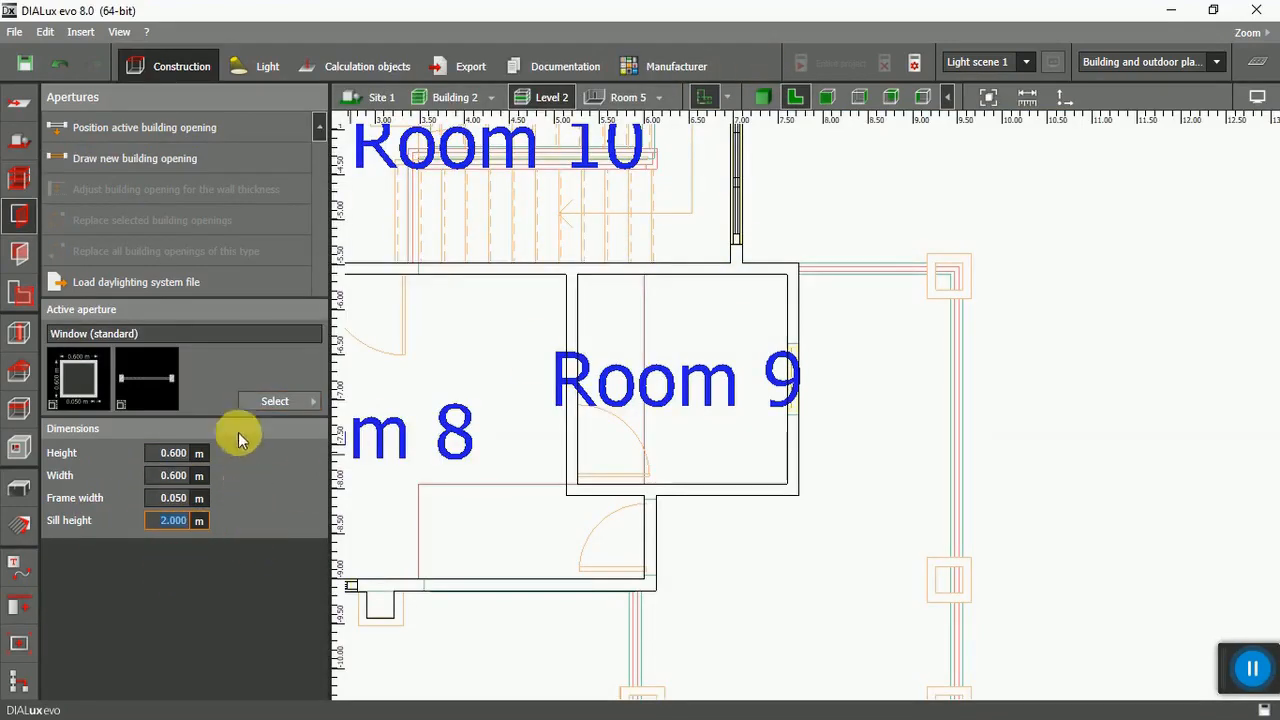
Draw a 0.8 m wide standard window in Room 9's outer wall over the plan's window marking and check it in 3D.
{"action": "scroll", "coordinate": [796, 342], "scroll_direction": "up", "scroll_amount": 2}
{"action": "left_click", "coordinate": [794, 338]}
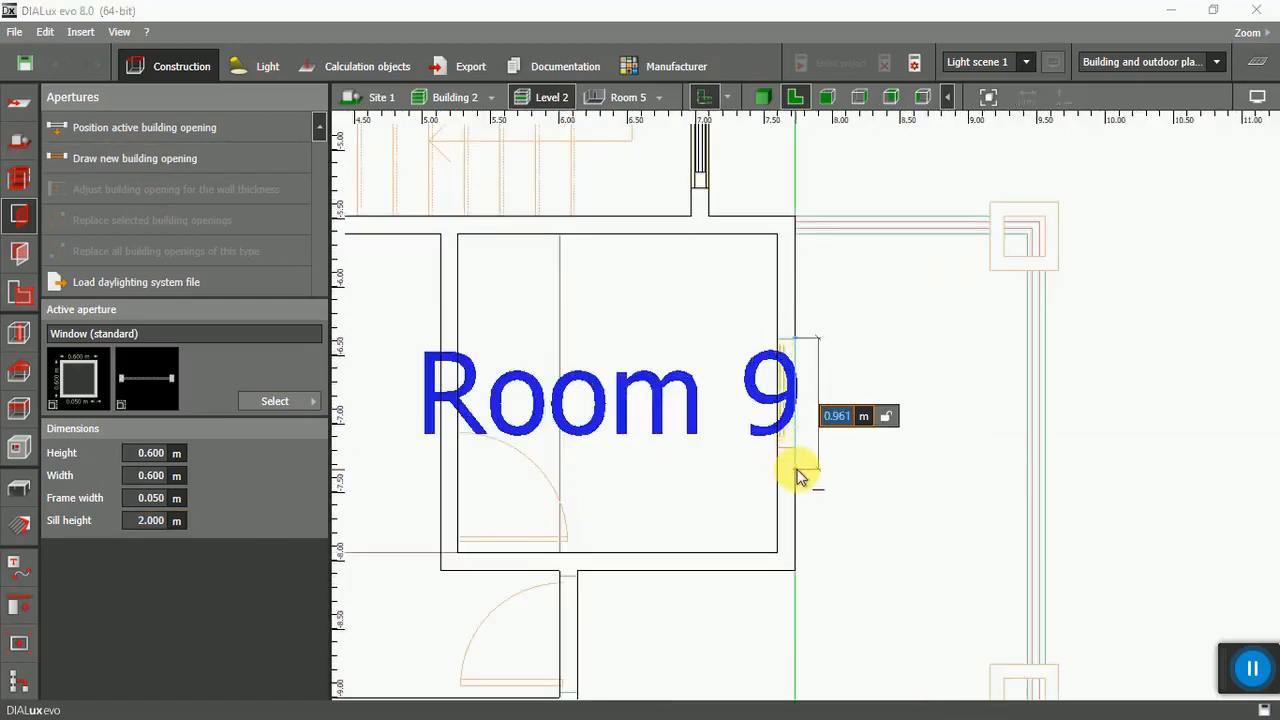
{"action": "type", "text": "0.8"}
{"action": "key", "text": "Return"}
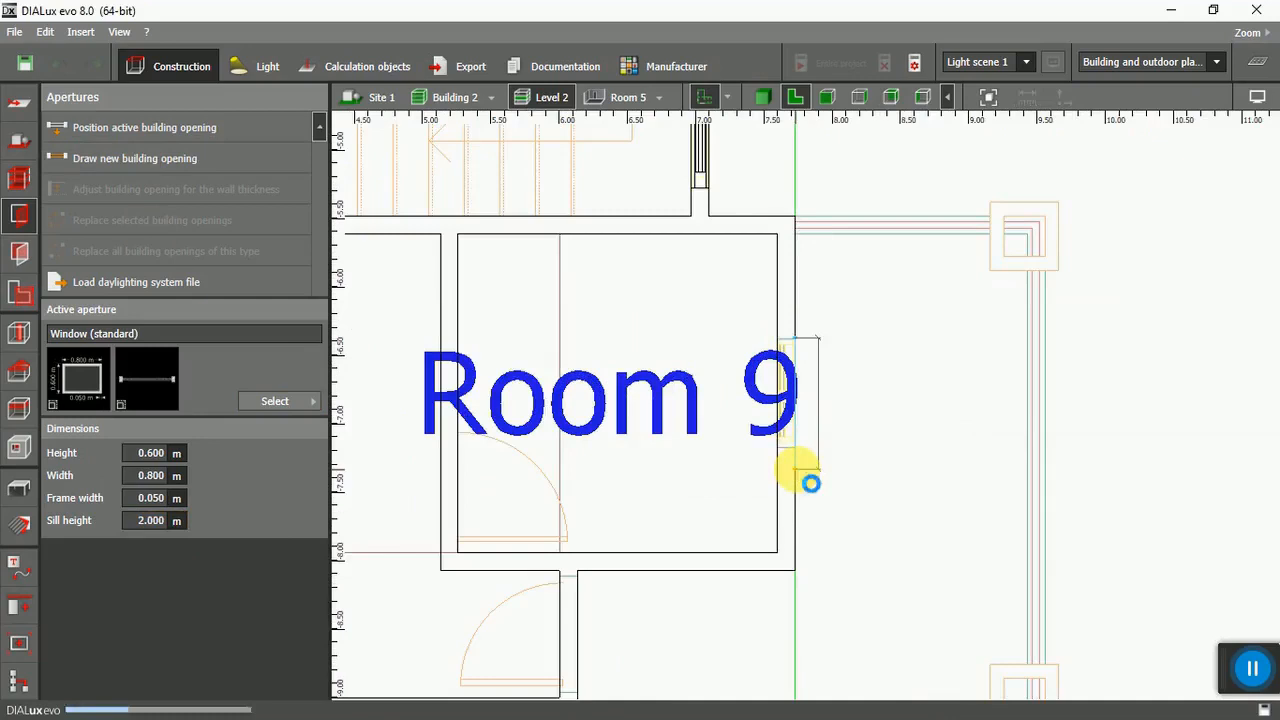
{"action": "right_click_drag", "start_coordinate": [587, 364], "coordinate": [702, 475]}
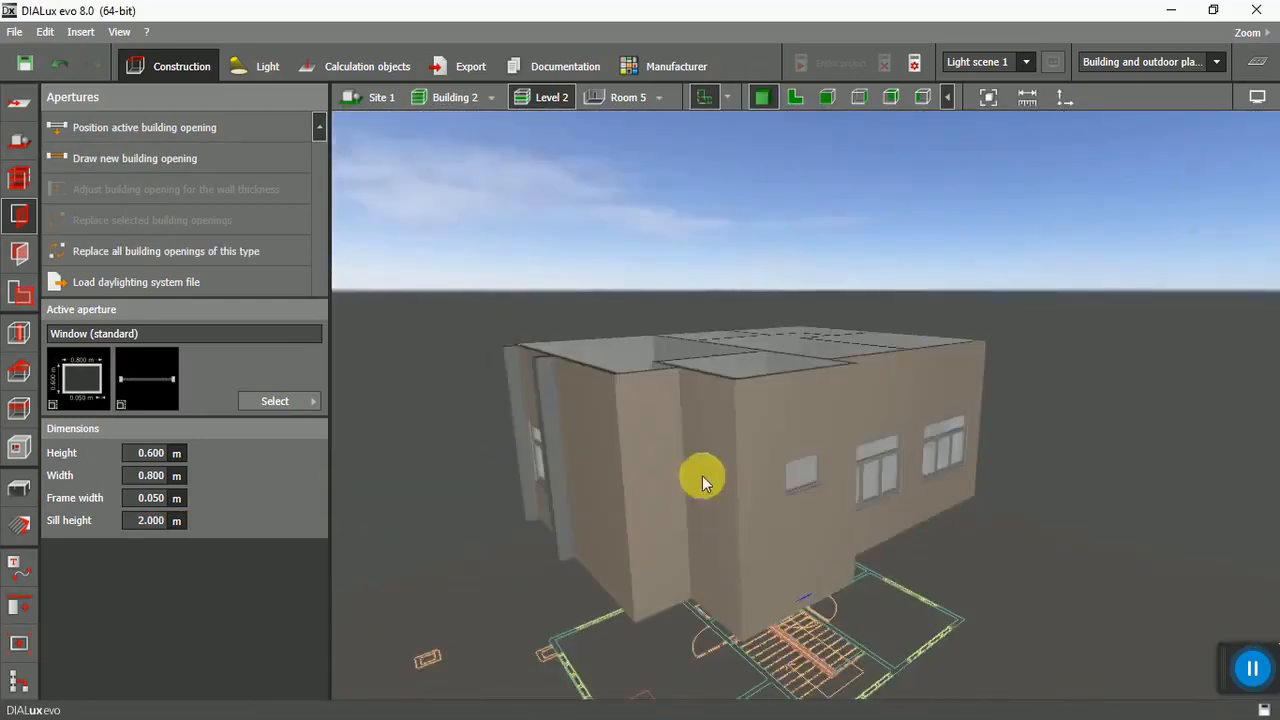
Draw a 0.8 m wide standard window in Room 7's outer wall and check it in the 3D view.
{"action": "left_click", "coordinate": [797, 98]}
{"action": "scroll", "coordinate": [545, 312], "scroll_direction": "up", "scroll_amount": 5}
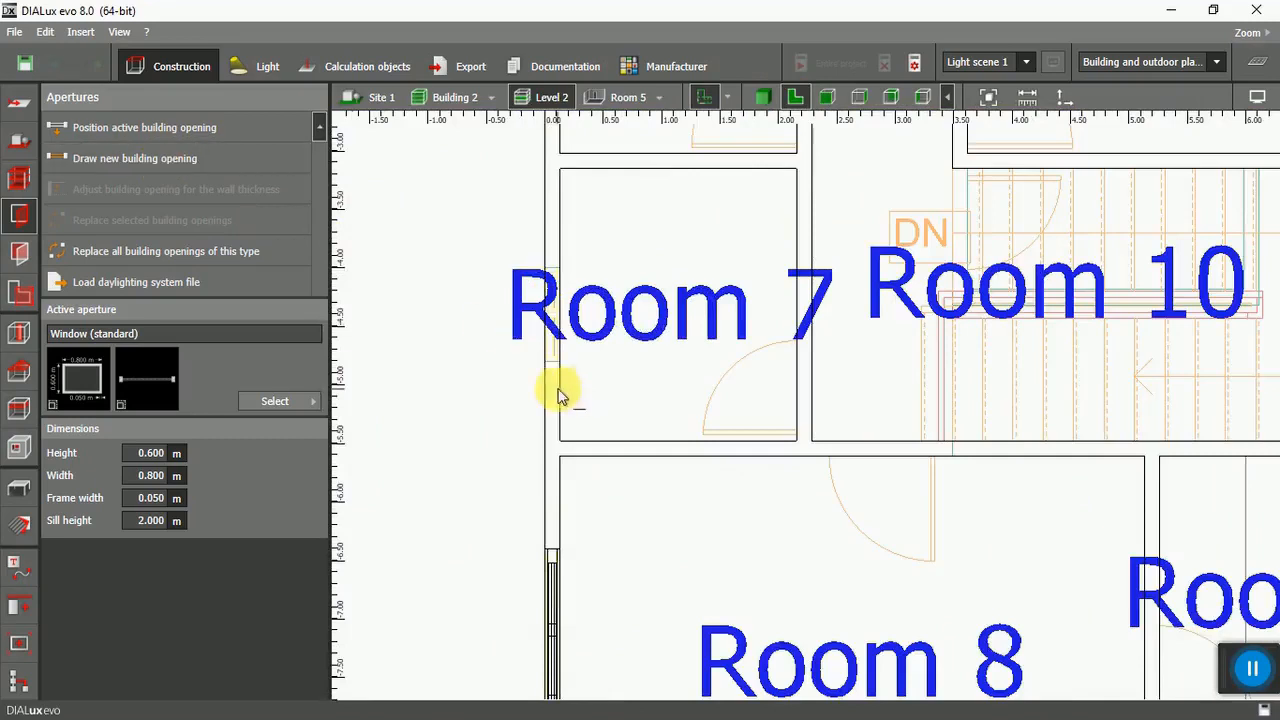
{"action": "scroll", "coordinate": [548, 282], "scroll_direction": "up", "scroll_amount": 3}
{"action": "left_click", "coordinate": [562, 256]}
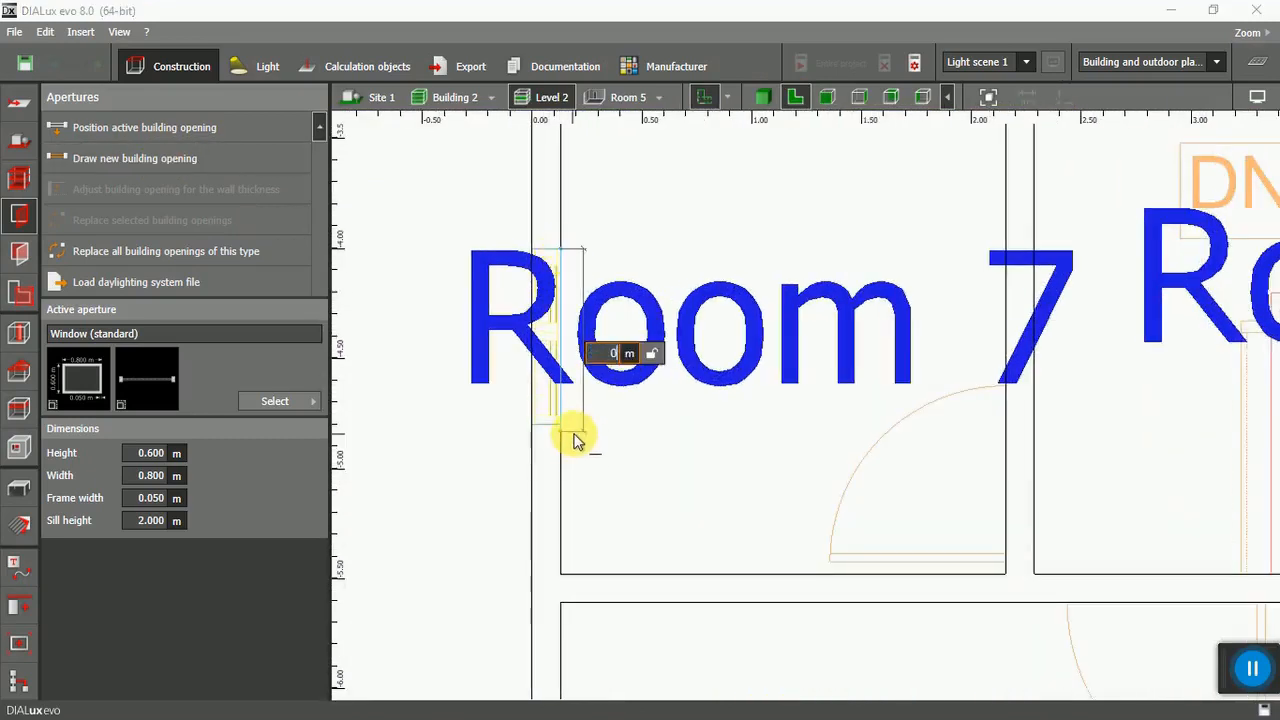
{"action": "left_click", "coordinate": [577, 438]}
{"action": "left_click", "coordinate": [762, 97]}
{"action": "left_click_drag", "start_coordinate": [977, 537], "coordinate": [1004, 575]}
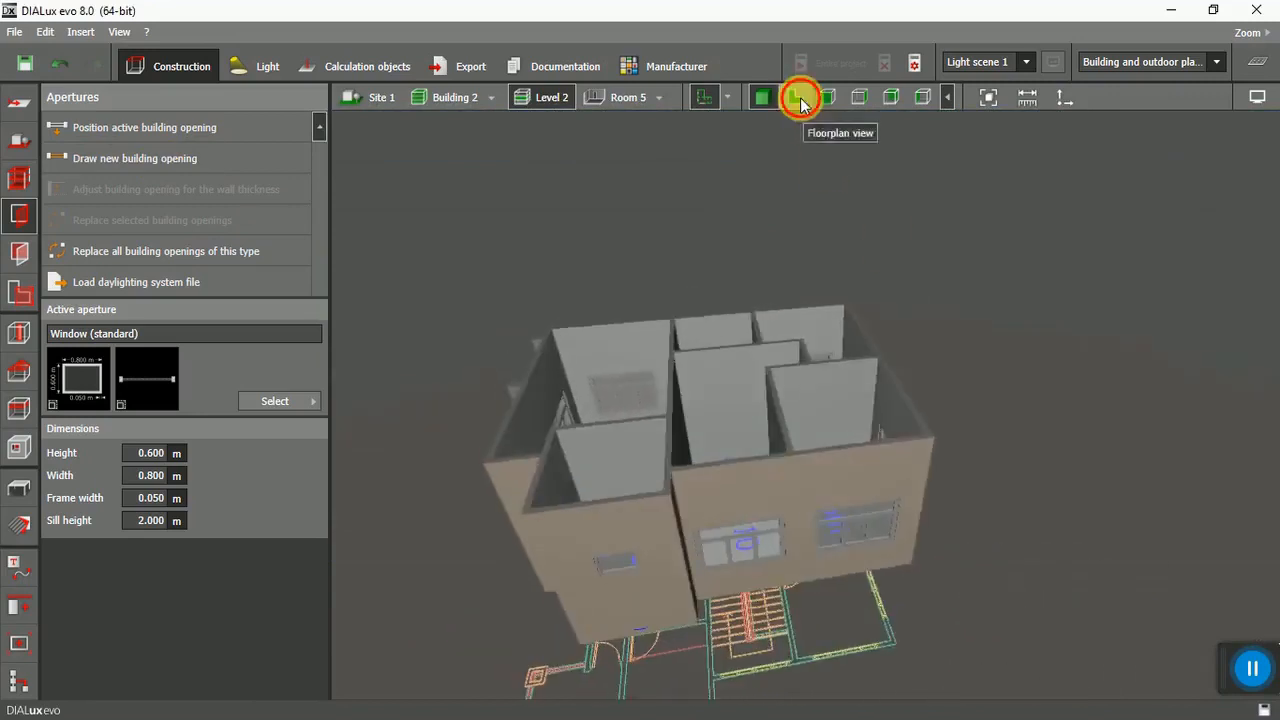
Choose the standard door 0.942 m wide and 2.000 m high from the catalog as the active aperture.
{"action": "left_click", "coordinate": [797, 97]}
{"action": "scroll", "coordinate": [629, 443], "scroll_direction": "down", "scroll_amount": 2}
{"action": "scroll", "coordinate": [846, 480], "scroll_direction": "up", "scroll_amount": 3}
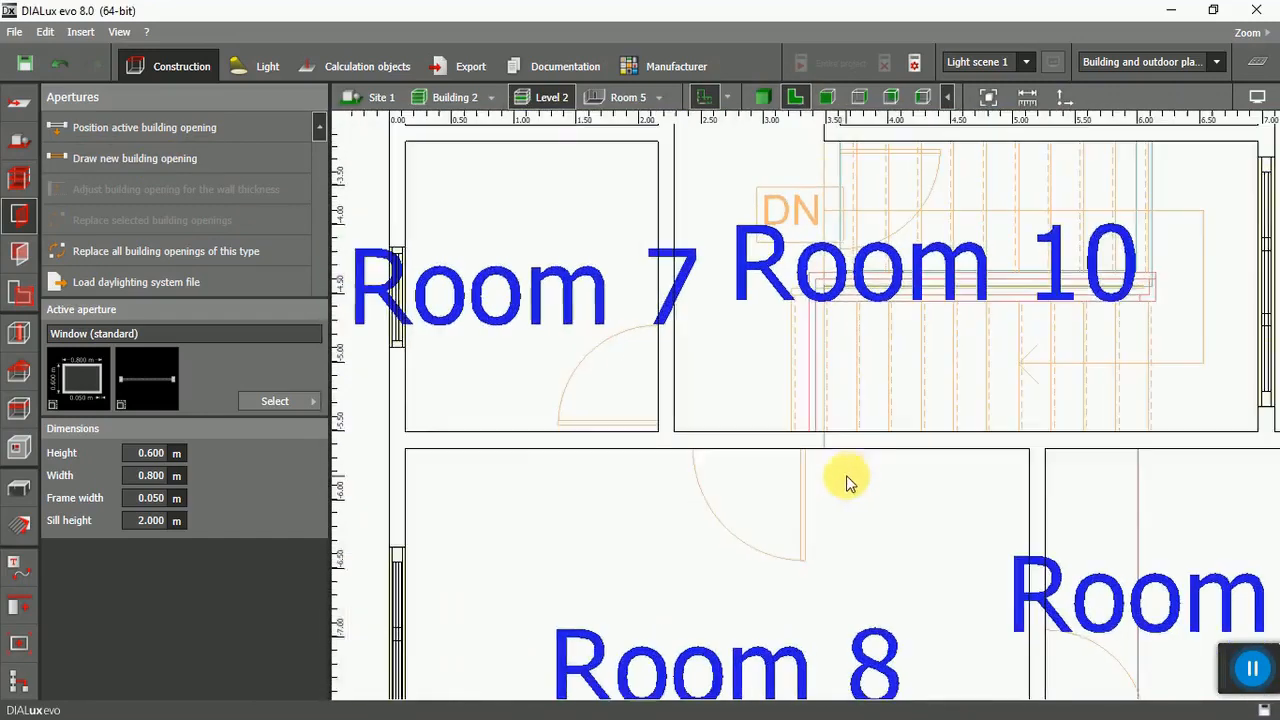
{"action": "left_click", "coordinate": [314, 403]}
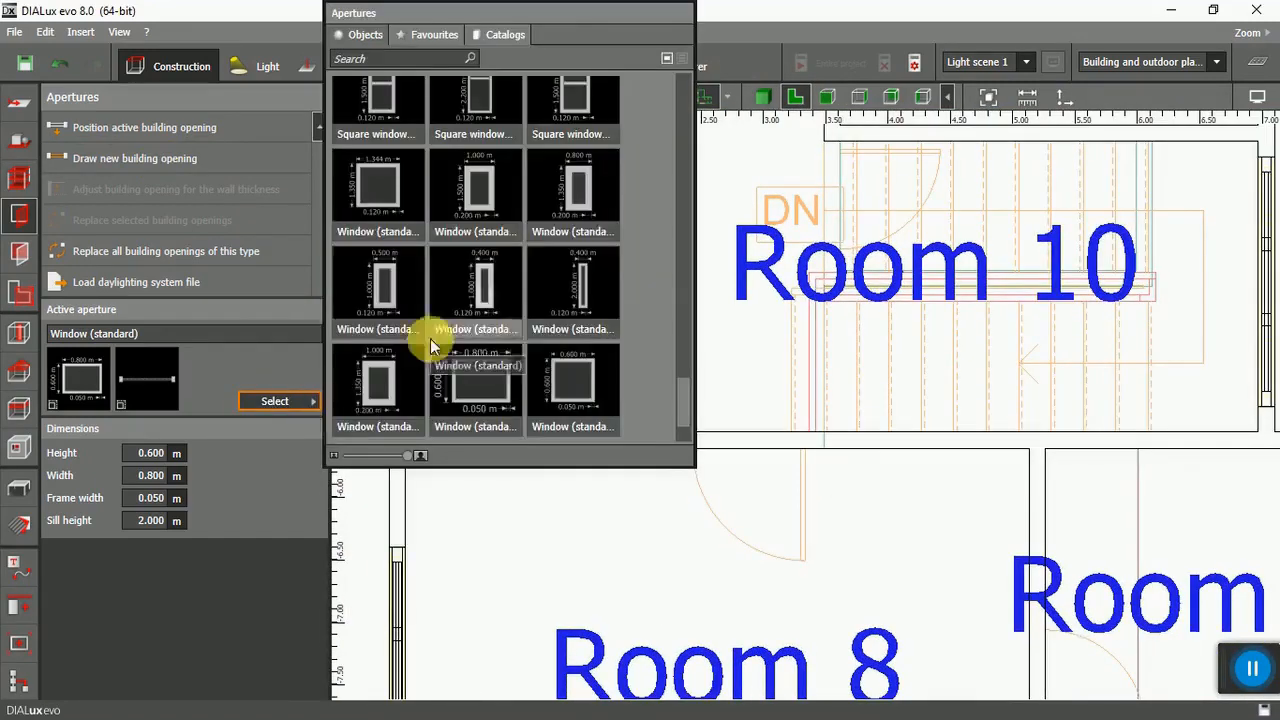
{"action": "scroll", "coordinate": [523, 306], "scroll_direction": "up", "scroll_amount": 5}
{"action": "scroll", "coordinate": [471, 345], "scroll_direction": "up", "scroll_amount": 4}
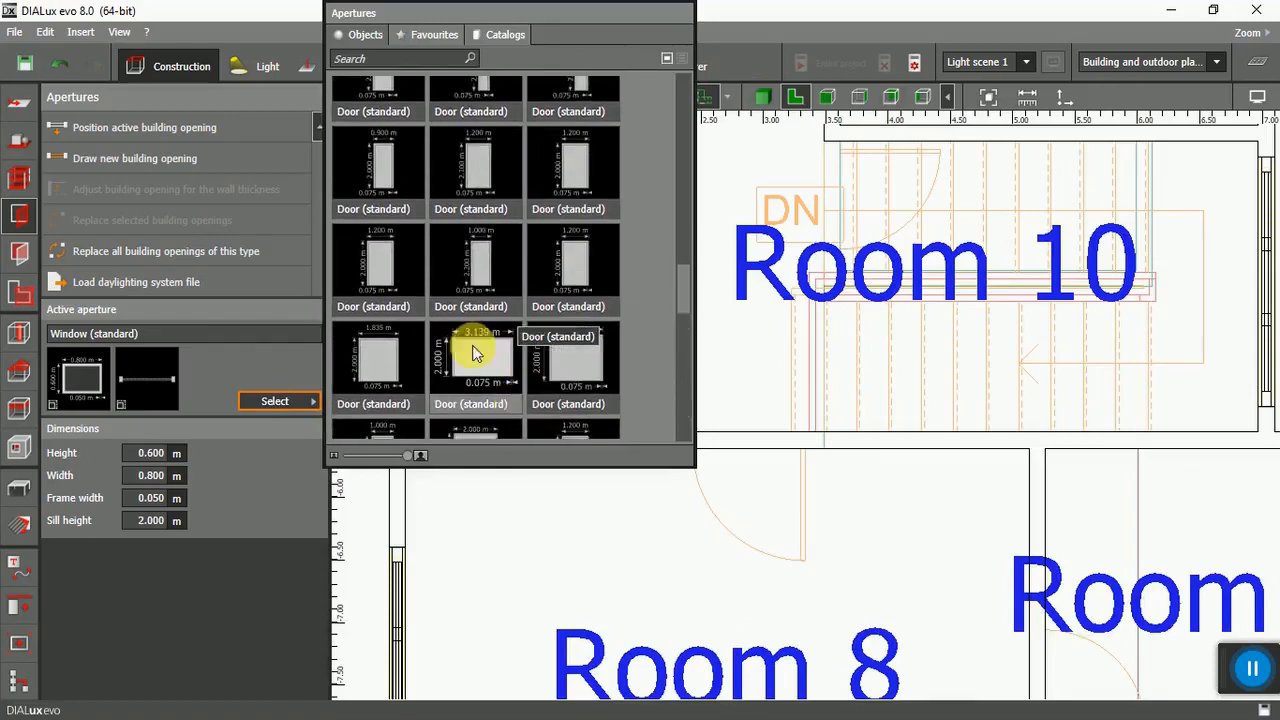
{"action": "left_click", "coordinate": [472, 245]}
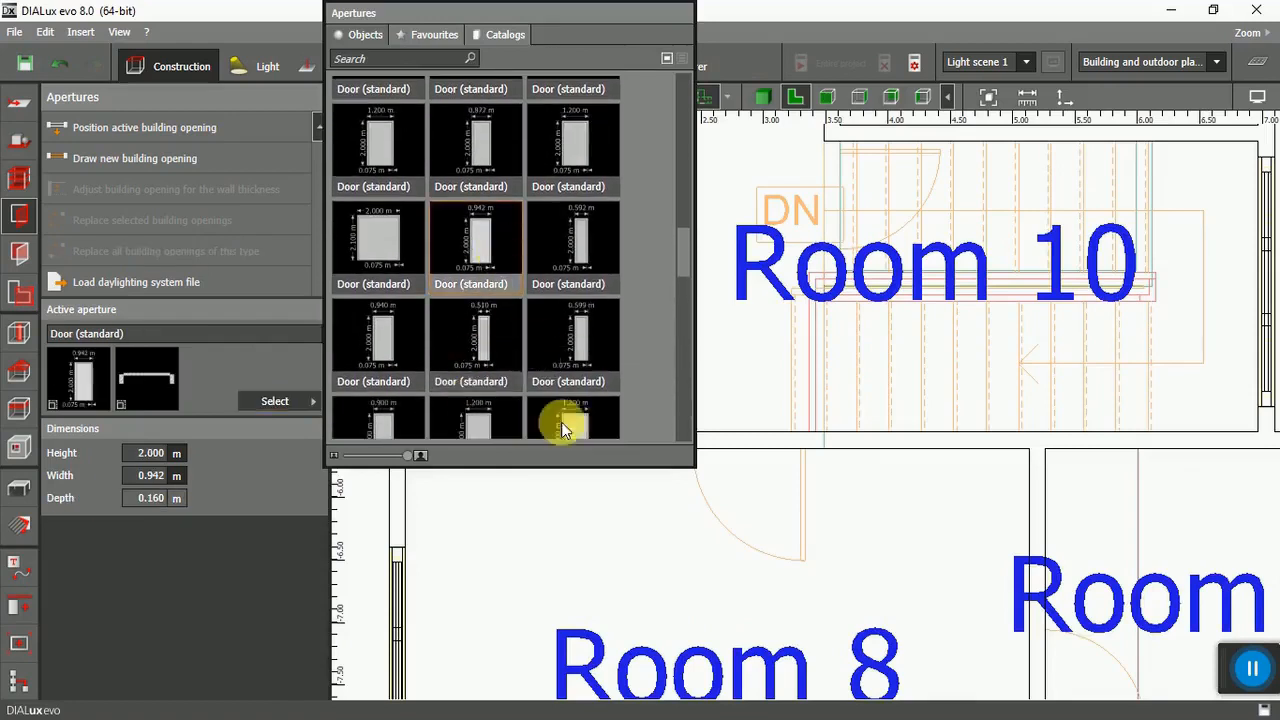
{"action": "double_click", "coordinate": [490, 243]}
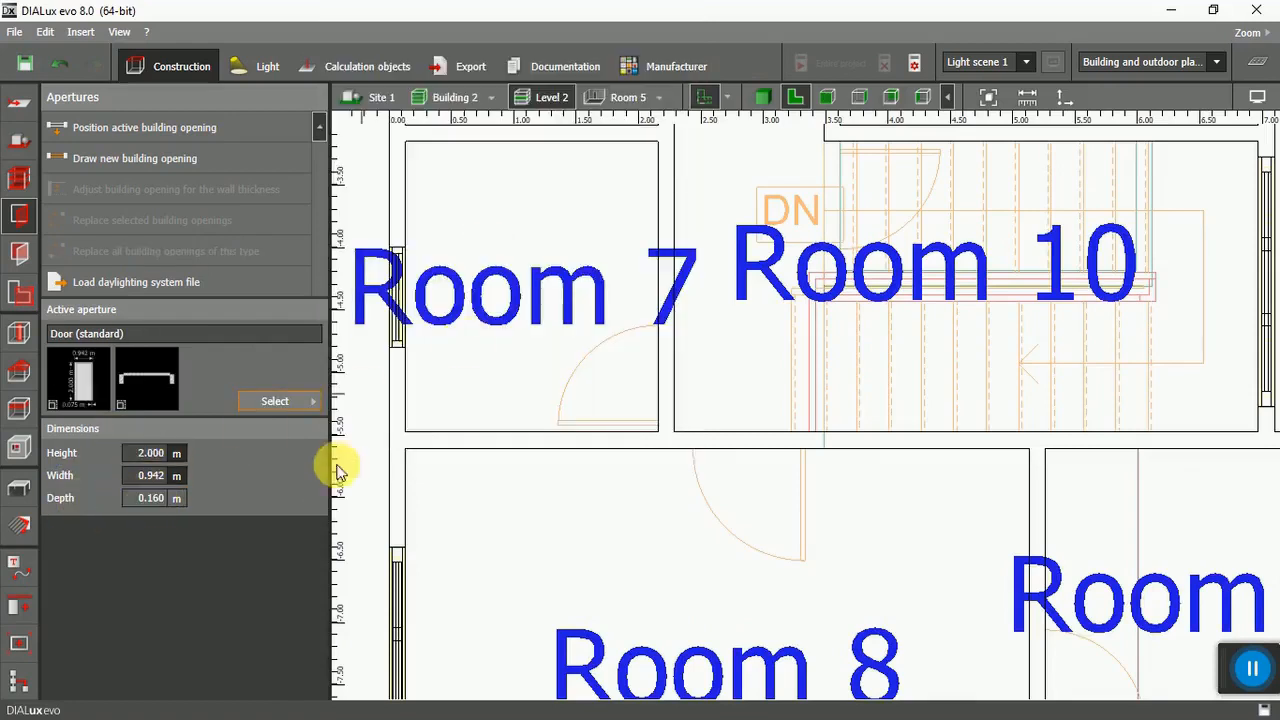
Draw a 0.8 m wide door in the wall between Room 7 and Room 10 at the plan's door swing.
{"action": "left_click", "coordinate": [109, 157]}
{"action": "middle_click_drag", "start_coordinate": [684, 410], "coordinate": [673, 466]}
{"action": "scroll", "coordinate": [673, 468], "scroll_direction": "up", "scroll_amount": 1}
{"action": "left_click", "coordinate": [644, 480]}
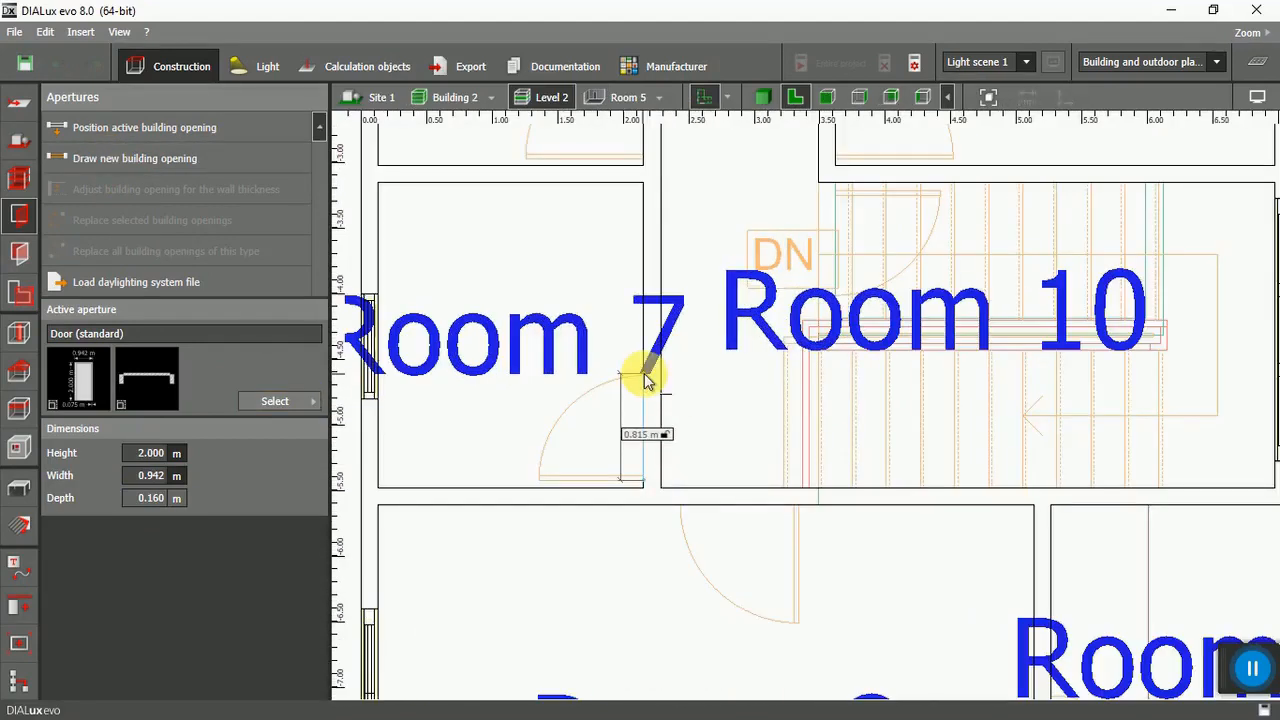
{"action": "key", "text": "Tab"}
{"action": "type", "text": "0.8"}
{"action": "key", "text": "Return"}
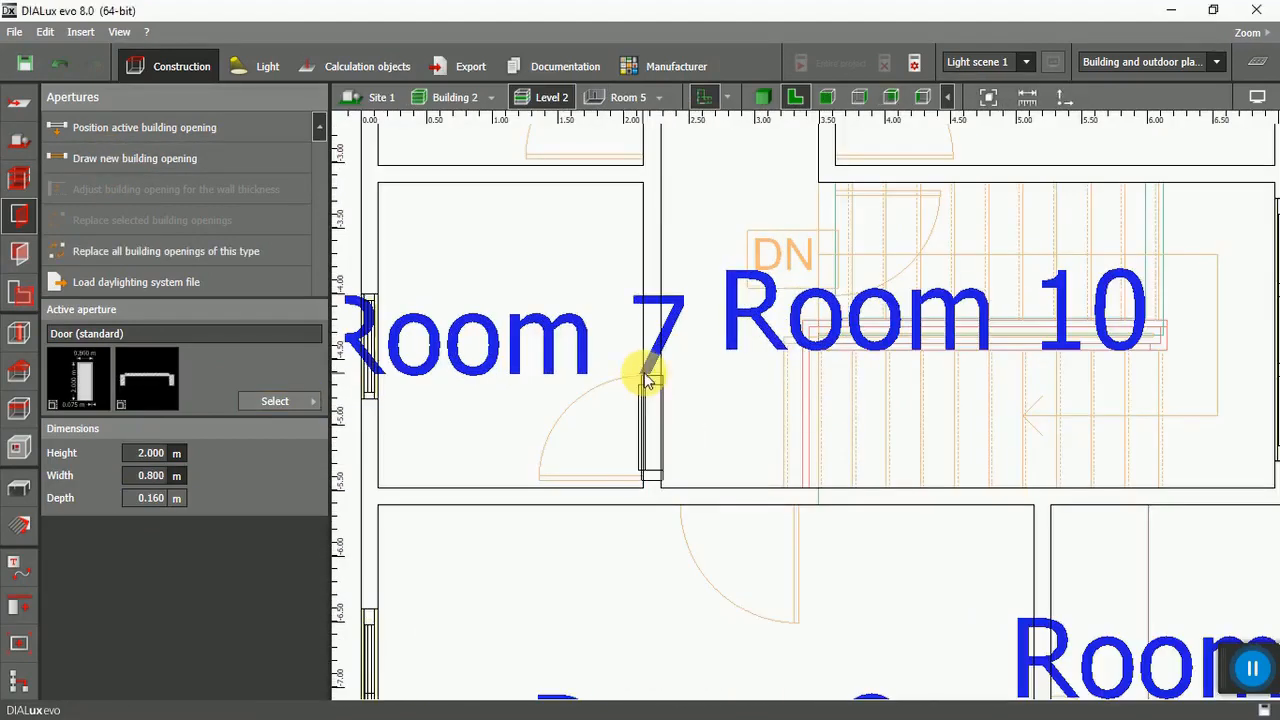
Draw a 0.9 m wide door in the wall between Room 8 and Room 10.
{"action": "left_click", "coordinate": [798, 512]}
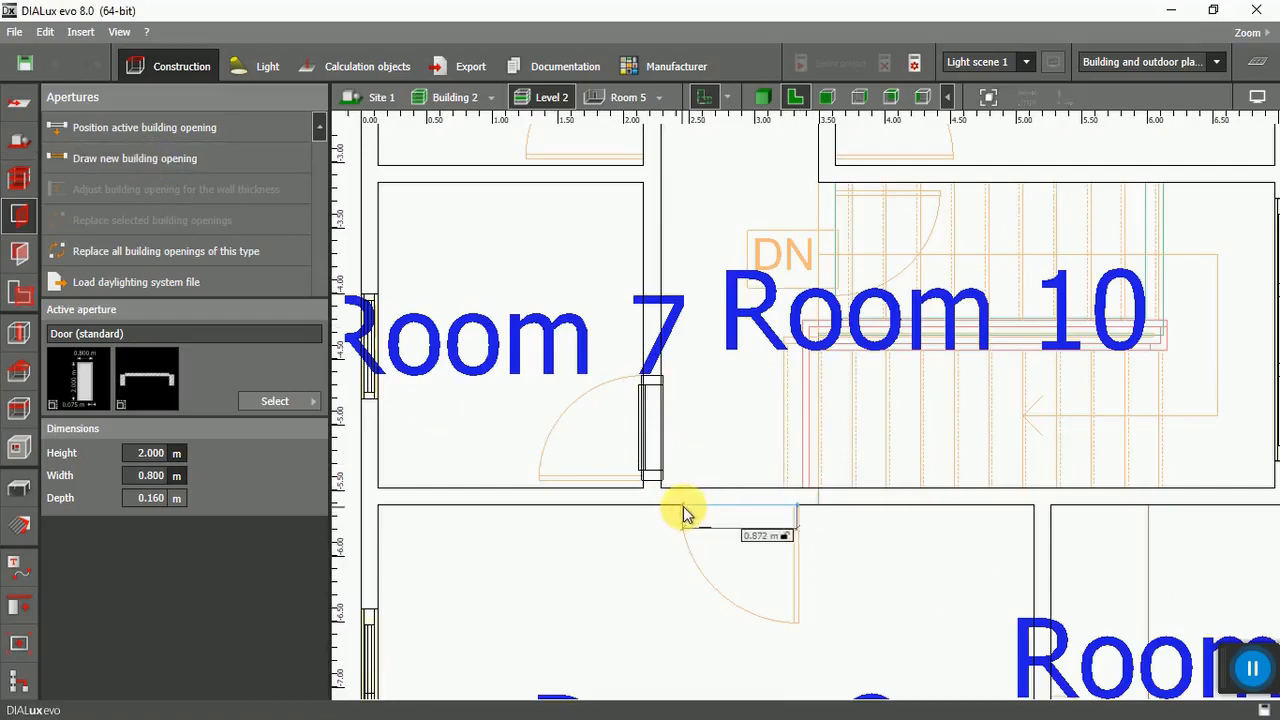
{"action": "key", "text": "Tab"}
{"action": "type", "text": "0.9"}
{"action": "key", "text": "Return"}
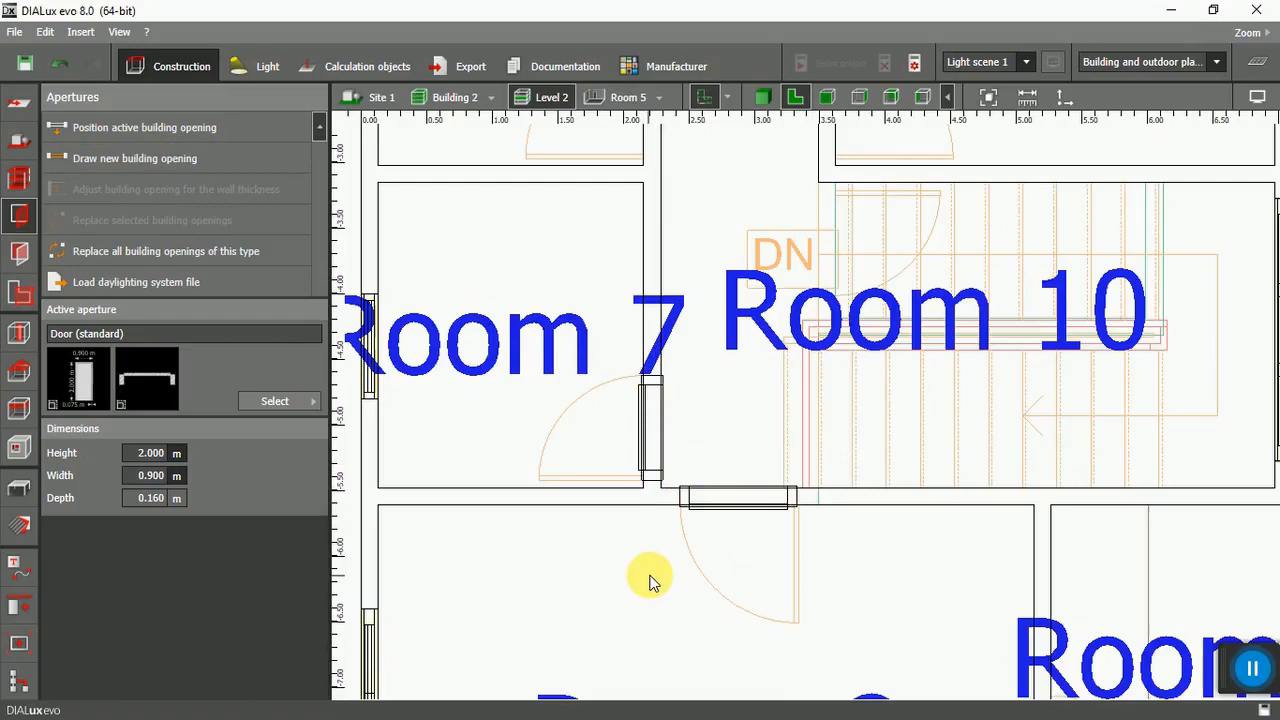
{"action": "scroll", "coordinate": [650, 580], "scroll_direction": "down", "scroll_amount": 3}
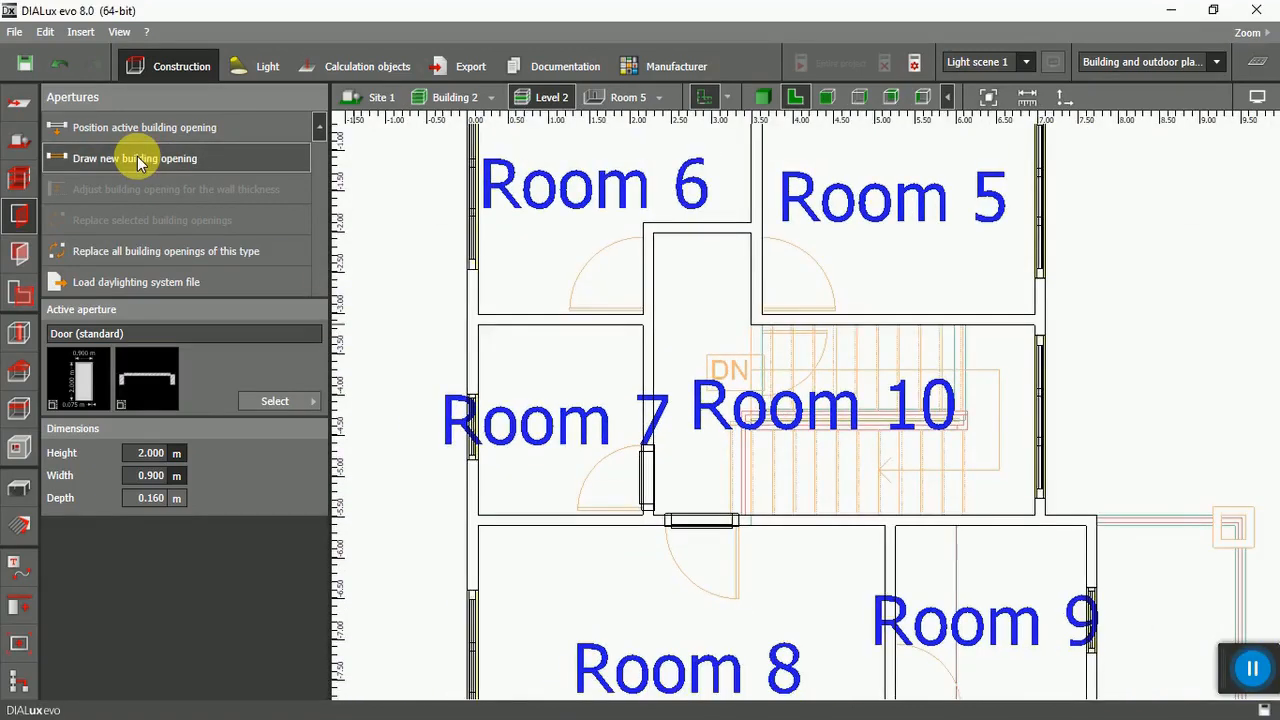
Examine the door openings on Building 1's floor plan and return to Building 2's plan.
{"action": "scroll", "coordinate": [667, 365], "scroll_direction": "down", "scroll_amount": 4}
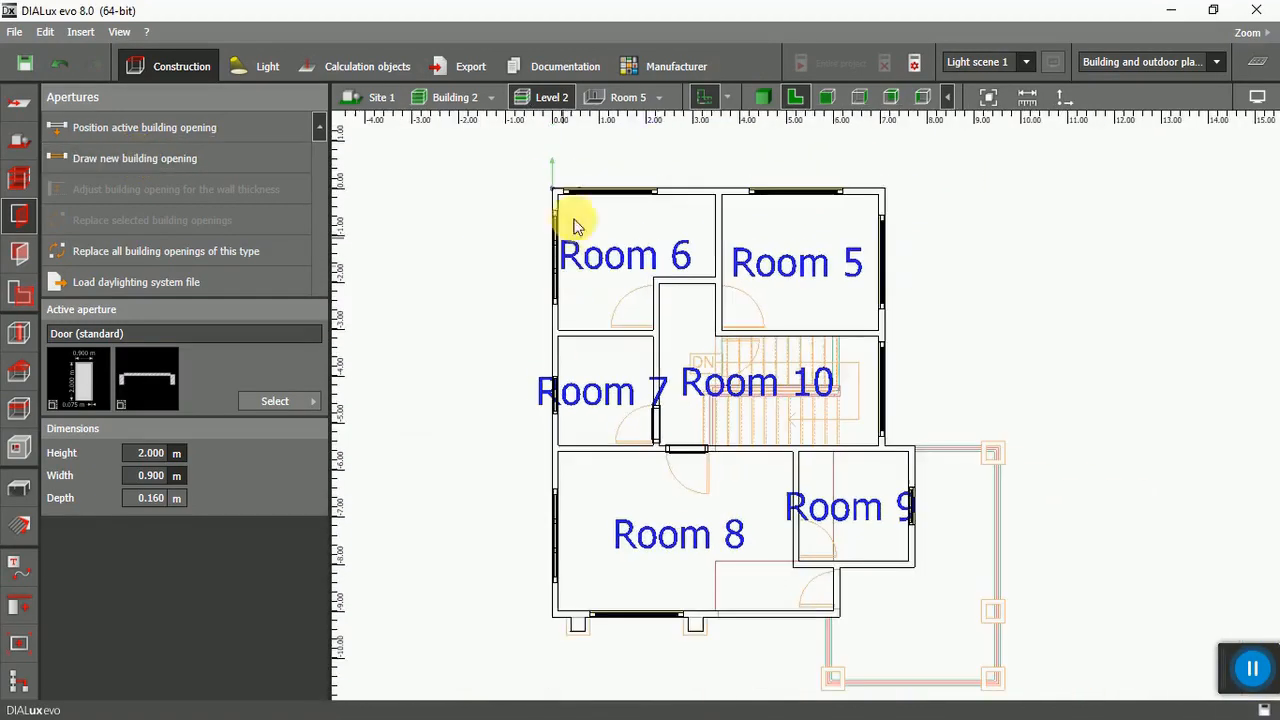
{"action": "left_click", "coordinate": [491, 97]}
{"action": "left_click", "coordinate": [522, 117]}
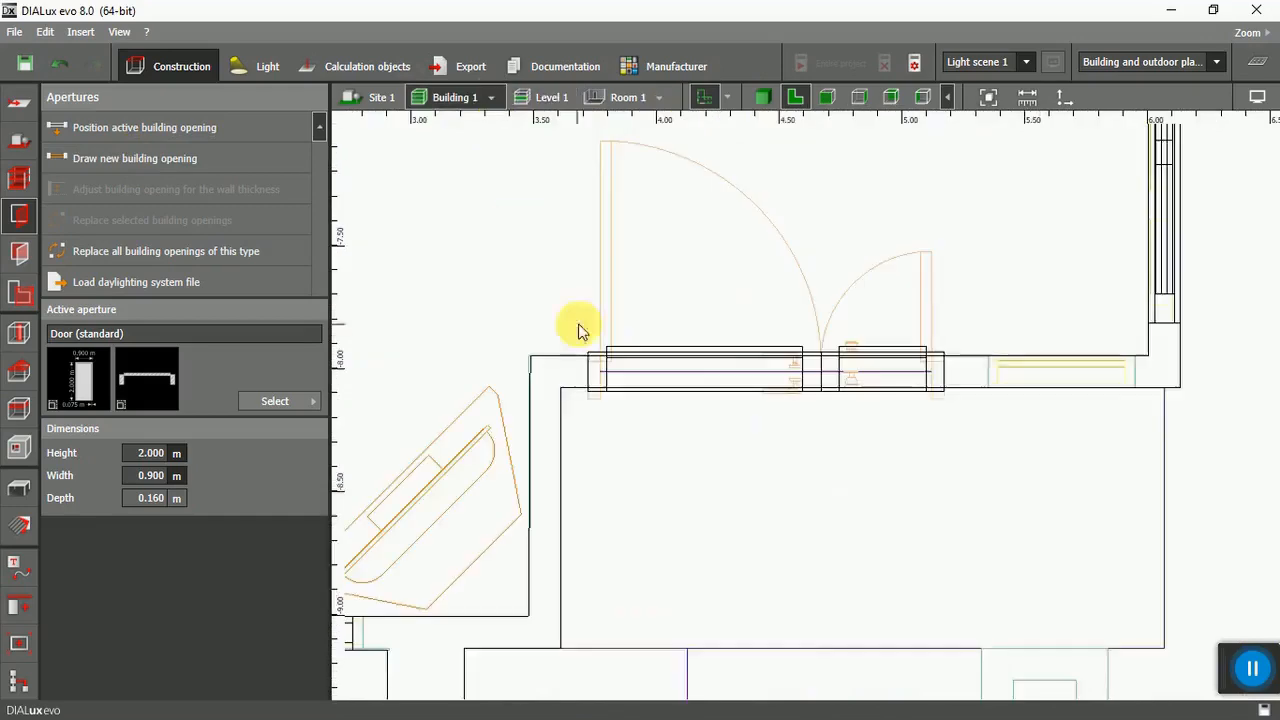
{"action": "scroll", "coordinate": [754, 277], "scroll_direction": "down", "scroll_amount": 3}
{"action": "scroll", "coordinate": [751, 286], "scroll_direction": "up", "scroll_amount": 8}
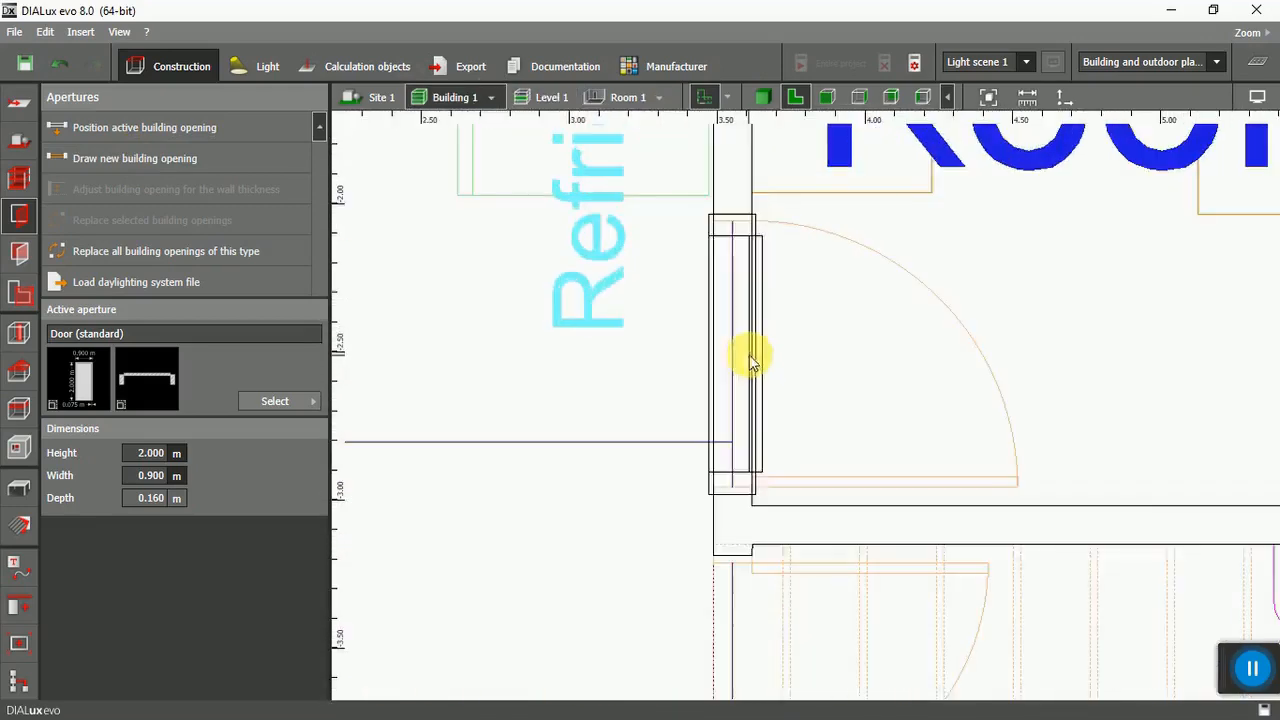
{"action": "left_click", "coordinate": [491, 97]}
{"action": "left_click", "coordinate": [522, 137]}
{"action": "scroll", "coordinate": [651, 443], "scroll_direction": "up", "scroll_amount": 6}
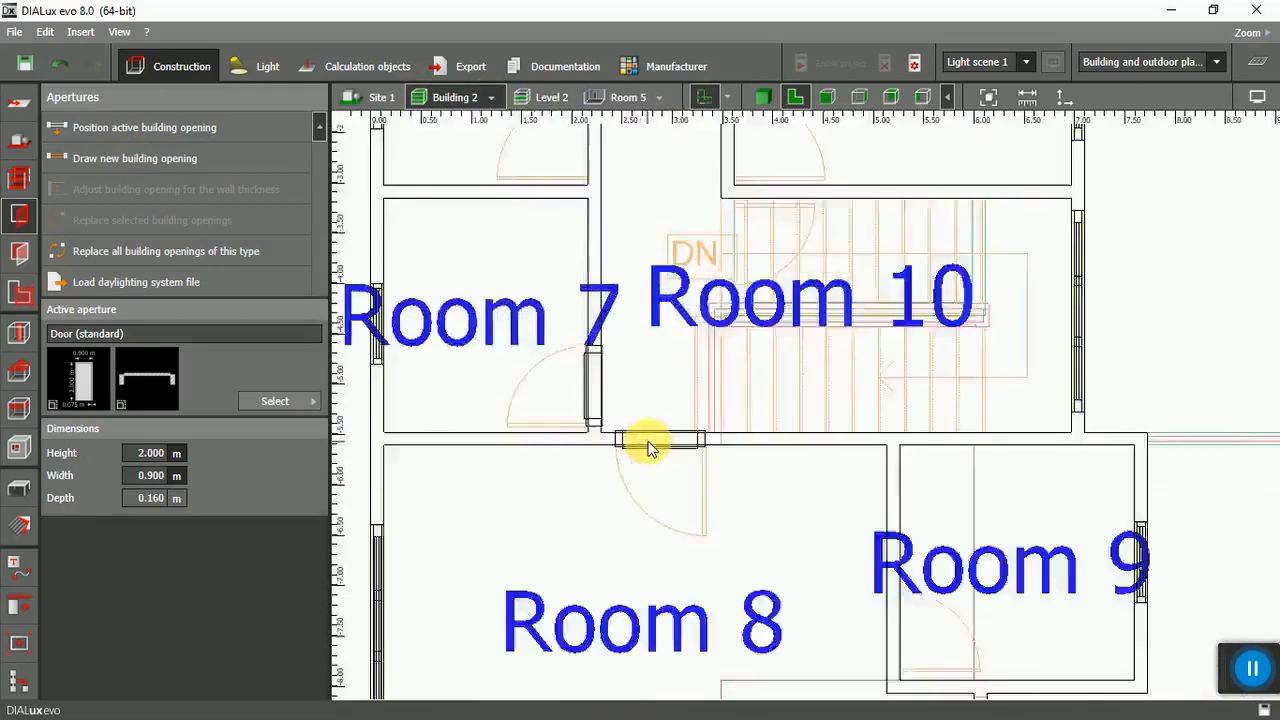
Draw 0.9 m wide doors from Room 10's corridor into Room 6 and Room 5.
{"action": "scroll", "coordinate": [666, 500], "scroll_direction": "down", "scroll_amount": 4}
{"action": "scroll", "coordinate": [609, 223], "scroll_direction": "up", "scroll_amount": 4}
{"action": "left_click", "coordinate": [143, 158]}
{"action": "left_click", "coordinate": [624, 388]}
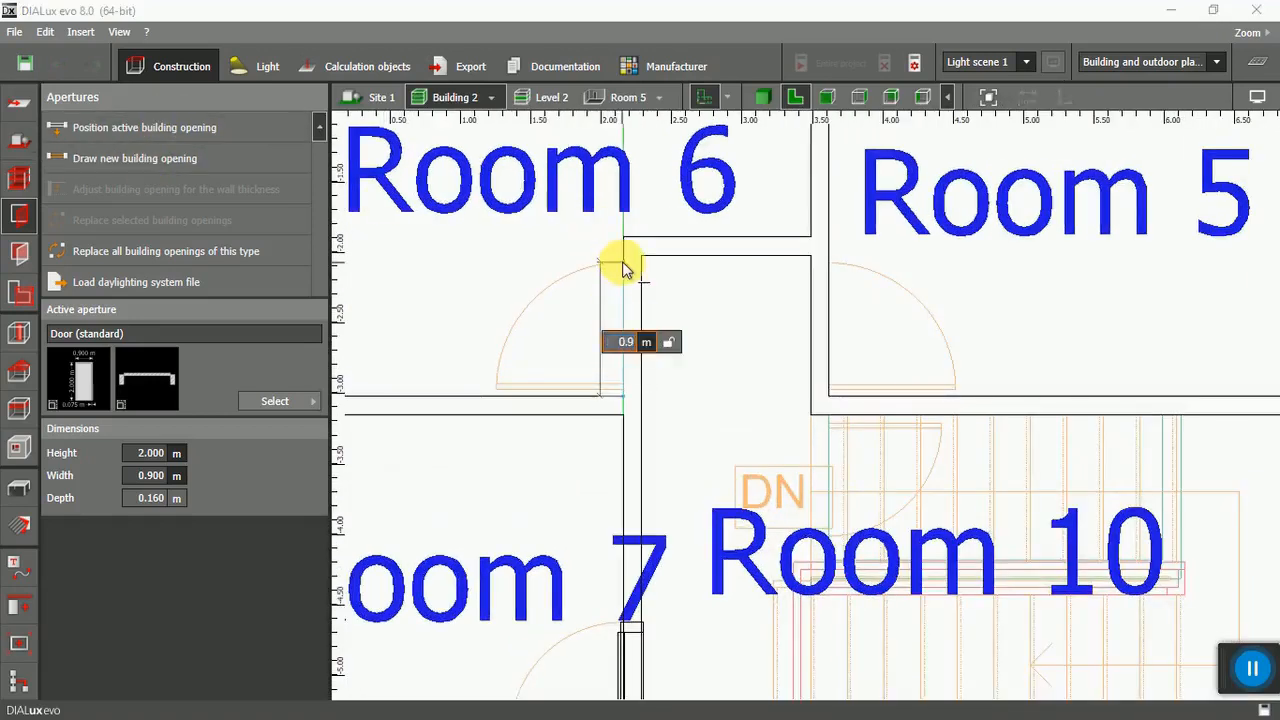
{"action": "left_click", "coordinate": [622, 268]}
{"action": "left_click", "coordinate": [829, 270]}
{"action": "left_click", "coordinate": [829, 389]}
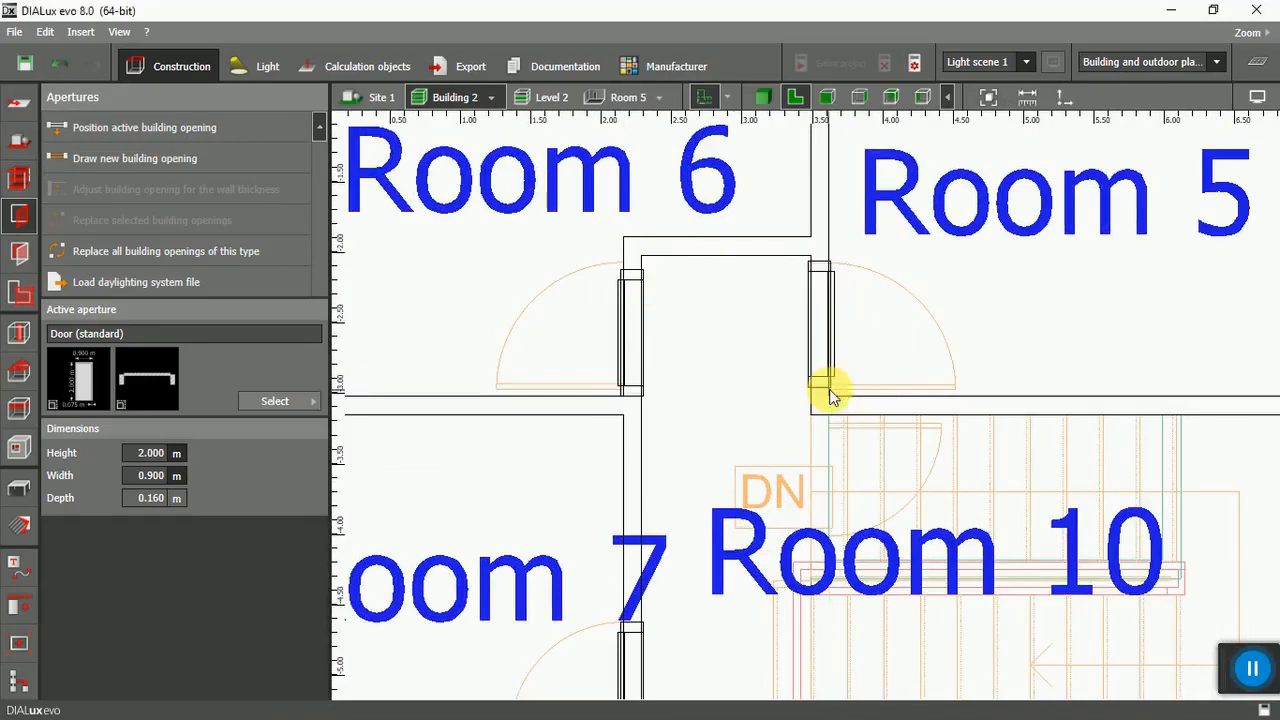
Draw a 0.8 m wide door in the wall between Room 8 and Room 9.
{"action": "scroll", "coordinate": [829, 389], "scroll_direction": "down", "scroll_amount": 5}
{"action": "scroll", "coordinate": [789, 531], "scroll_direction": "up", "scroll_amount": 5}
{"action": "left_click", "coordinate": [115, 158]}
{"action": "left_click", "coordinate": [748, 520]}
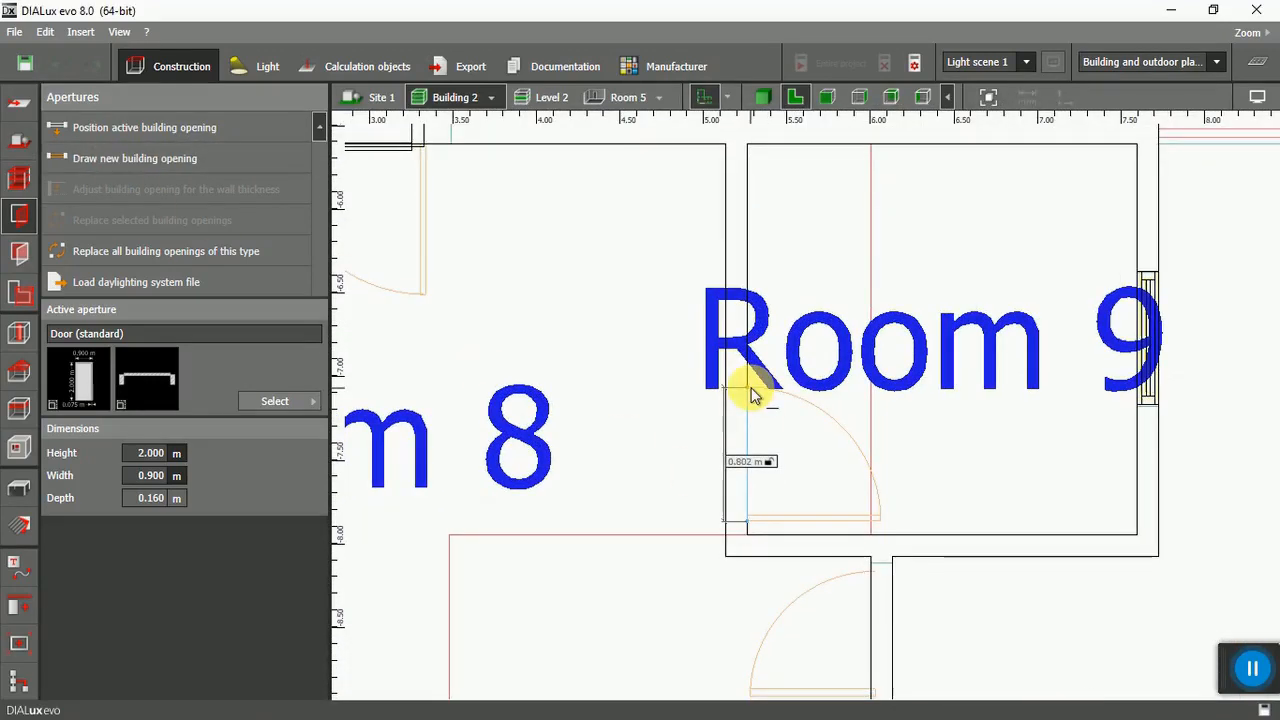
{"action": "key", "text": "Tab"}
{"action": "key", "text": "Return"}
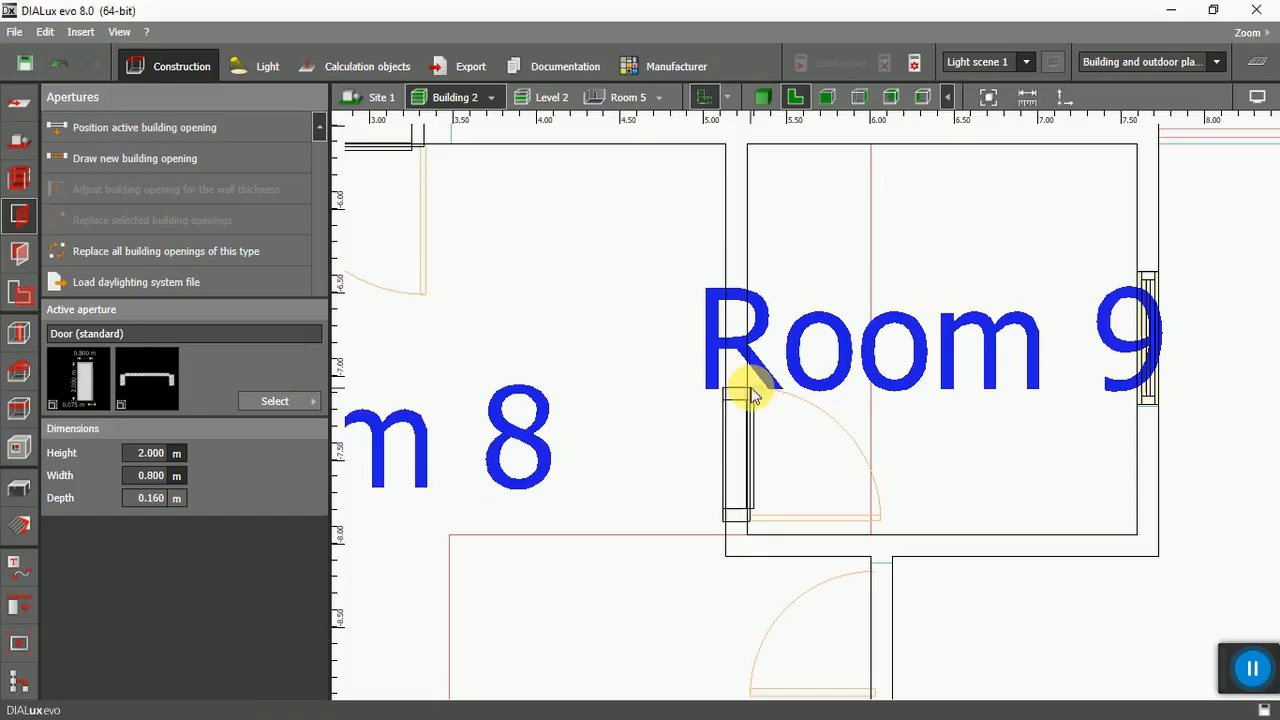
Draw a 0.9 m wide door in Room 8's short outer wall directly below Room 9.
{"action": "scroll", "coordinate": [674, 386], "scroll_direction": "up", "scroll_amount": 1}
{"action": "scroll", "coordinate": [674, 386], "scroll_direction": "down", "scroll_amount": 4}
{"action": "scroll", "coordinate": [832, 626], "scroll_direction": "up", "scroll_amount": 2}
{"action": "left_click", "coordinate": [135, 158]}
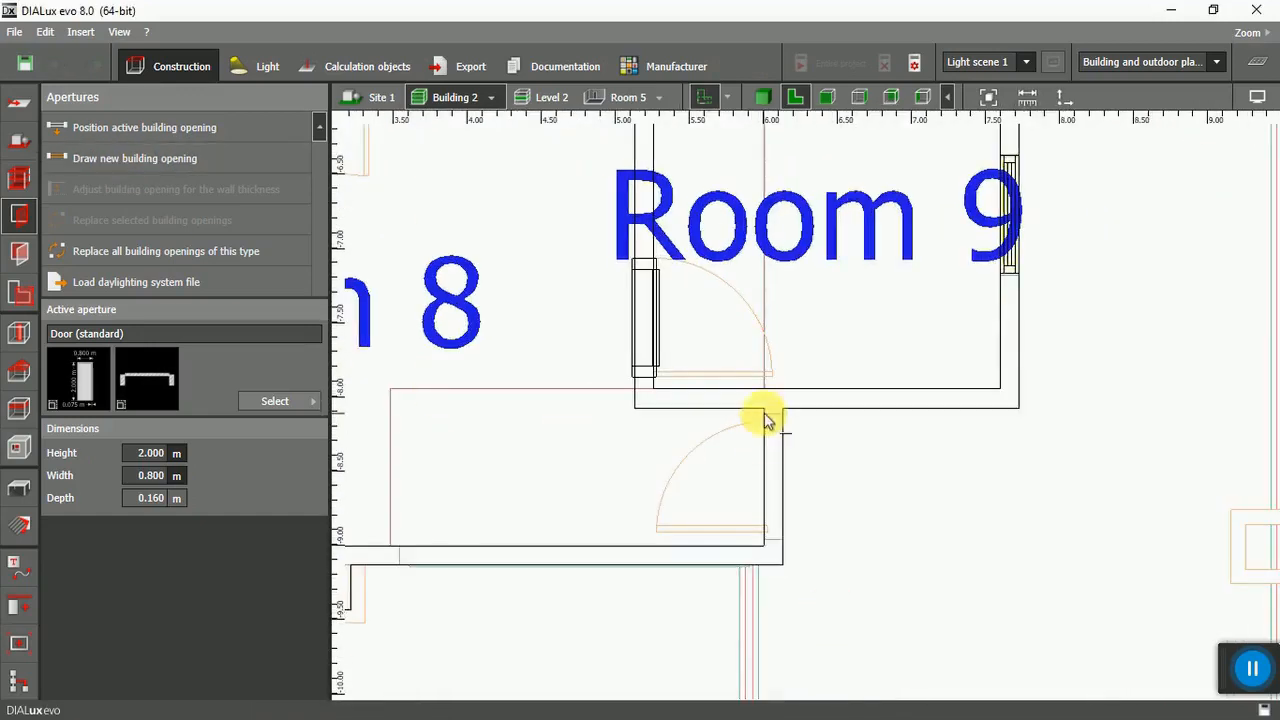
{"action": "left_click", "coordinate": [766, 415]}
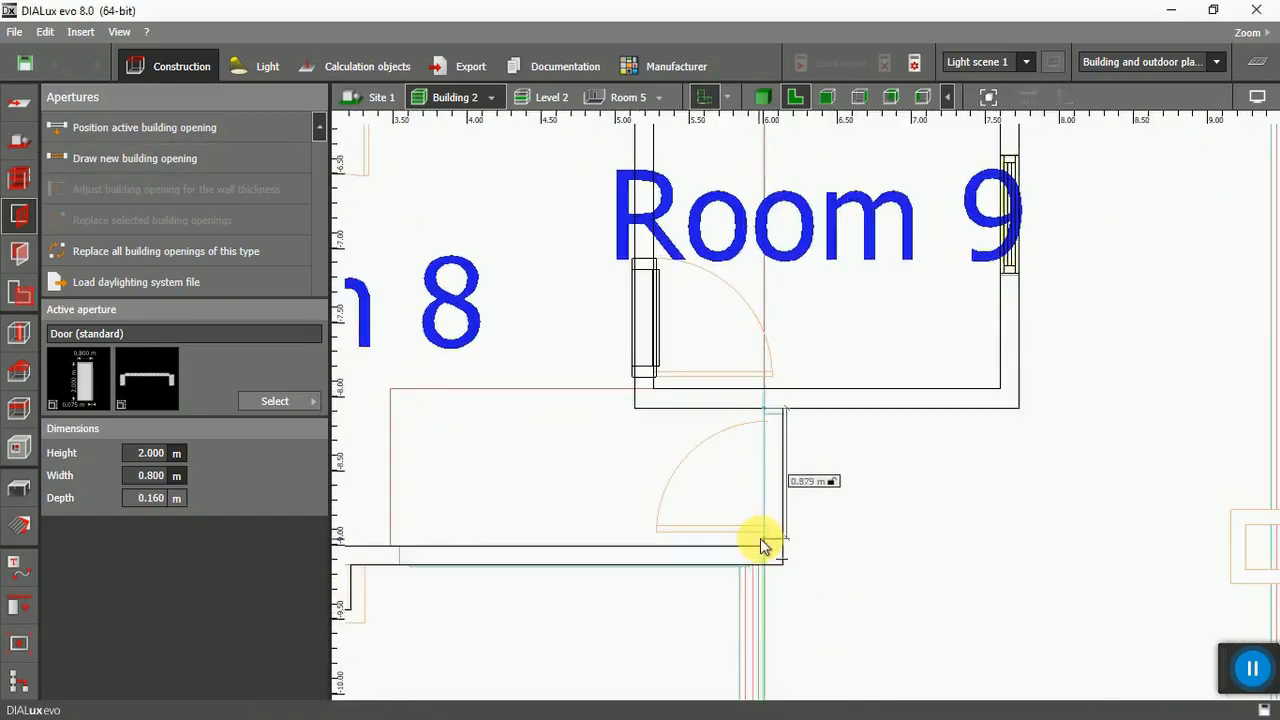
{"action": "key", "text": "Tab"}
{"action": "type", "text": "0.9"}
{"action": "key", "text": "Return"}
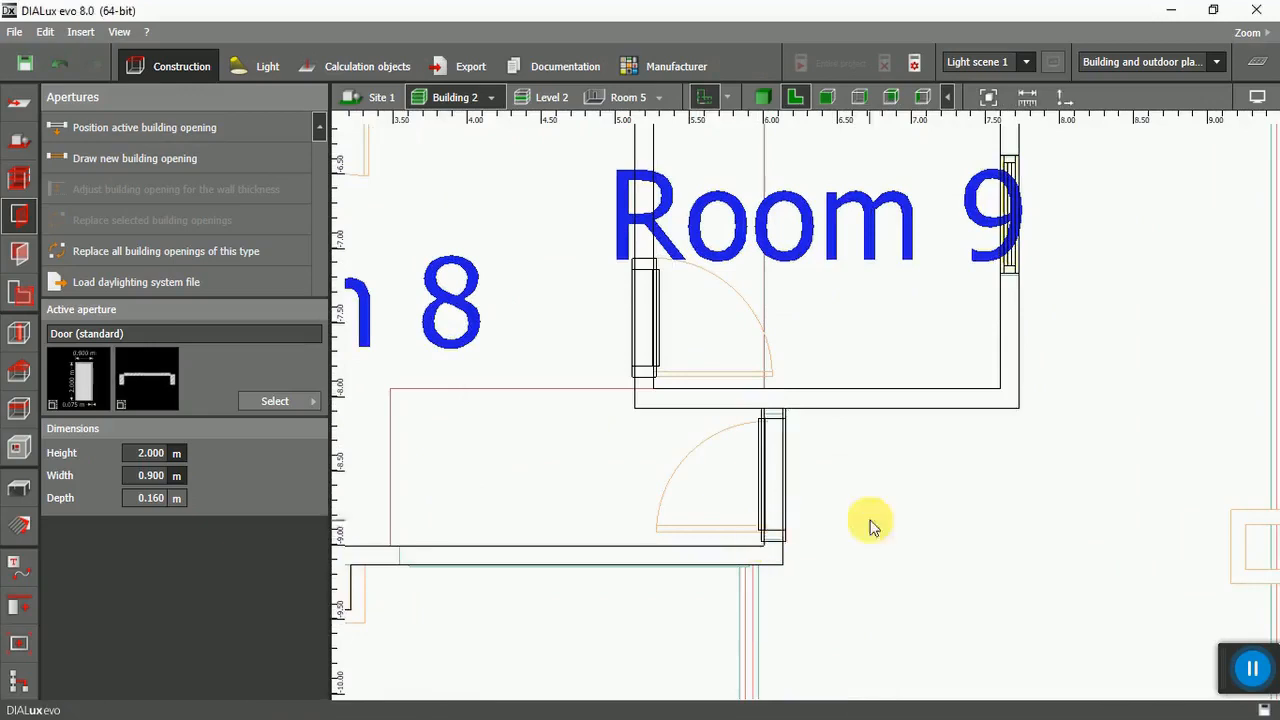
Switch to storey and building construction and inspect Level 2's doors and windows from several sides in 3D.
{"action": "scroll", "coordinate": [757, 491], "scroll_direction": "down", "scroll_amount": 4}
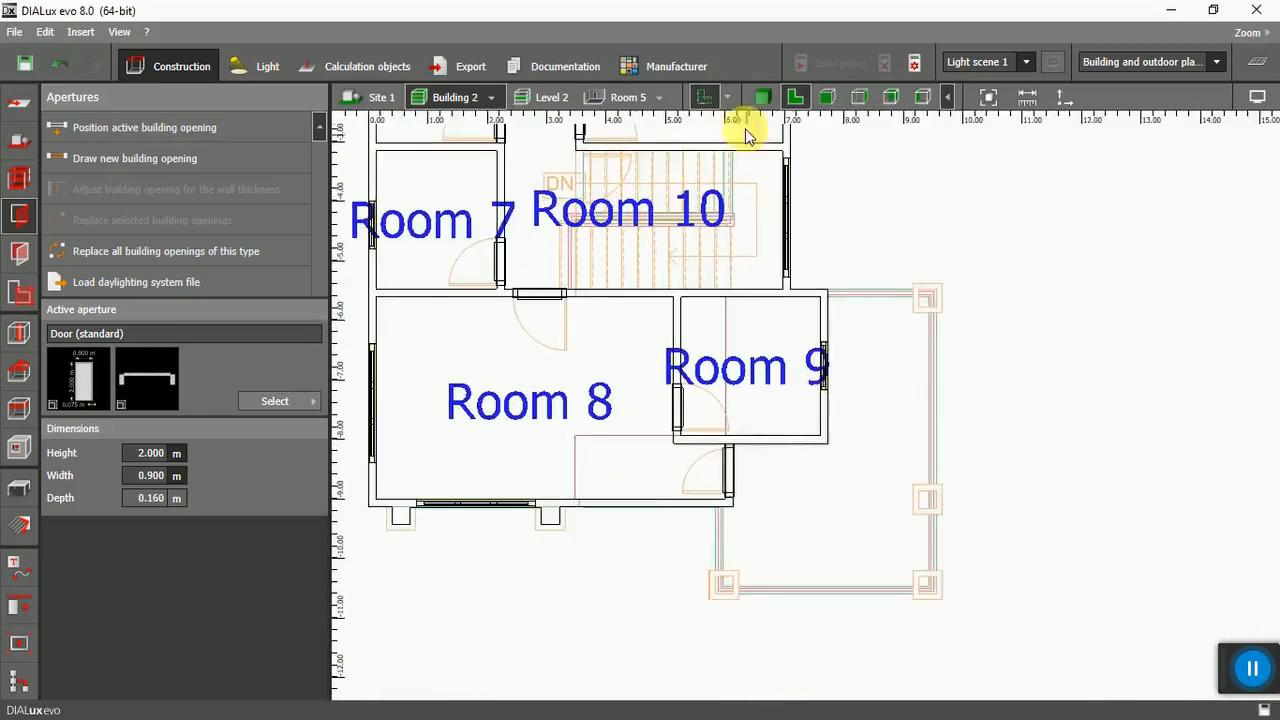
{"action": "left_click", "coordinate": [763, 97]}
{"action": "left_click", "coordinate": [19, 179]}
{"action": "right_click_drag", "start_coordinate": [1000, 386], "coordinate": [870, 448]}
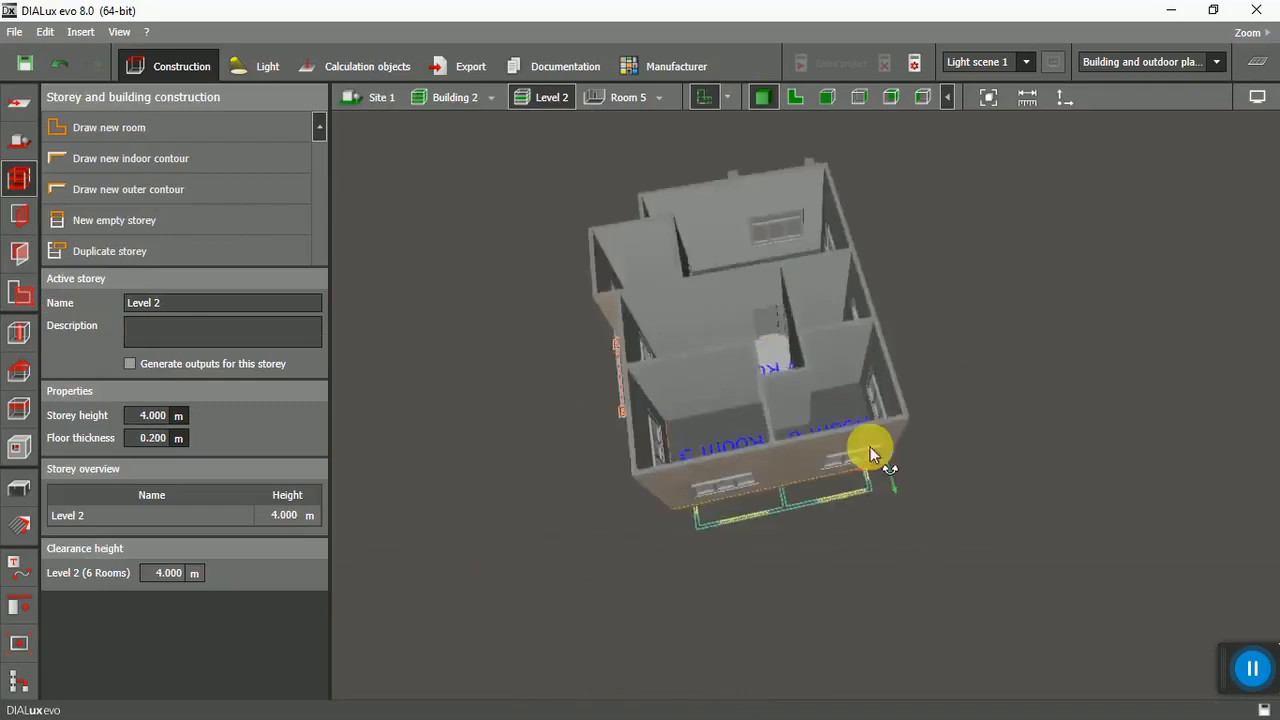
{"action": "scroll", "coordinate": [784, 398], "scroll_direction": "up", "scroll_amount": 5}
{"action": "mouse_move", "coordinate": [784, 398]}
{"action": "right_mouse_down"}
{"action": "mouse_move", "coordinate": [991, 364]}
{"action": "mouse_move", "coordinate": [764, 418]}
{"action": "mouse_move", "coordinate": [868, 436]}
{"action": "mouse_move", "coordinate": [869, 354]}
{"action": "mouse_move", "coordinate": [798, 380]}
{"action": "right_mouse_up"}
{"action": "scroll", "coordinate": [868, 353], "scroll_direction": "down", "scroll_amount": 4}
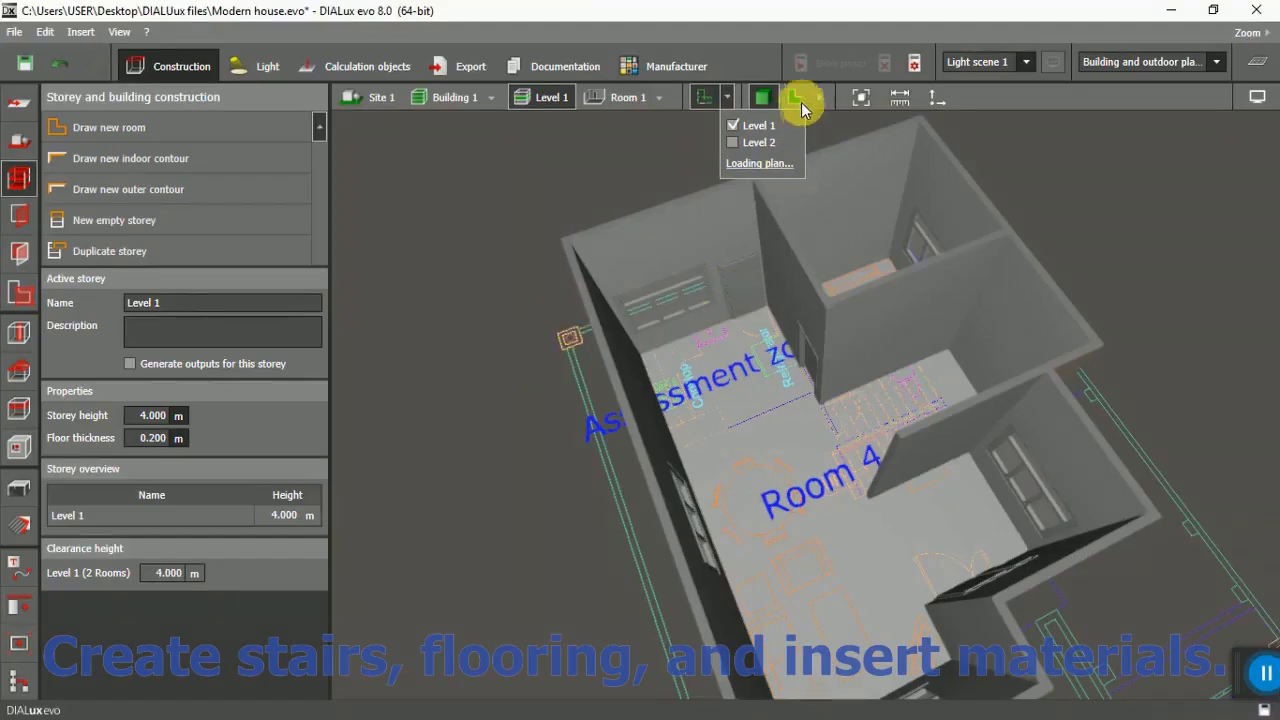
Show Level 1 in floor plan view and choose the Platform room element.
{"action": "left_click", "coordinate": [799, 100]}
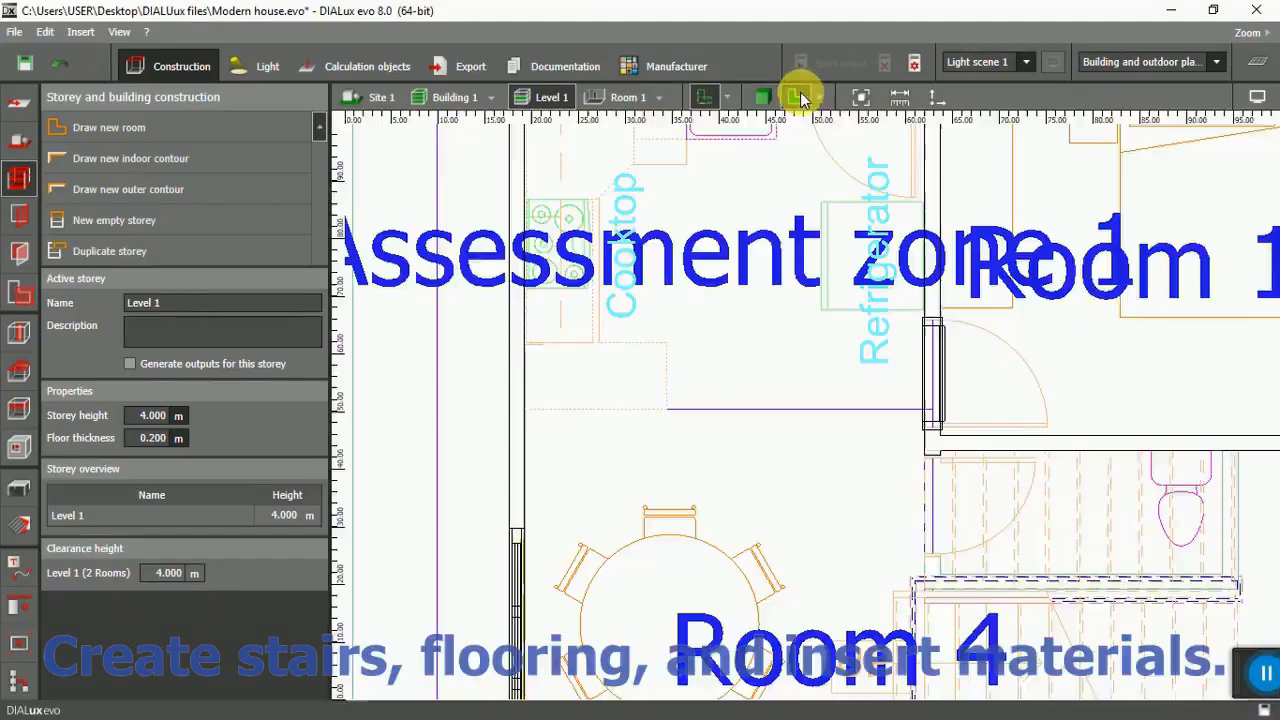
{"action": "scroll", "coordinate": [749, 308], "scroll_direction": "up", "scroll_amount": 1}
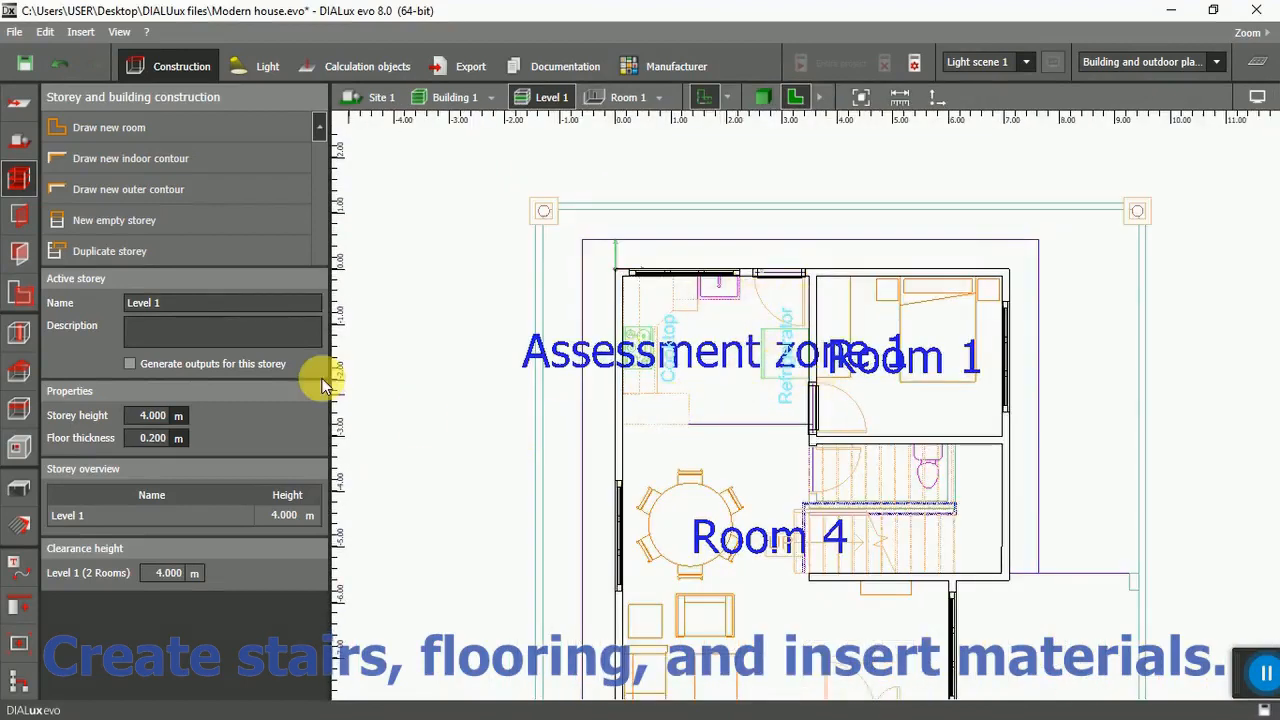
{"action": "left_click", "coordinate": [19, 290]}
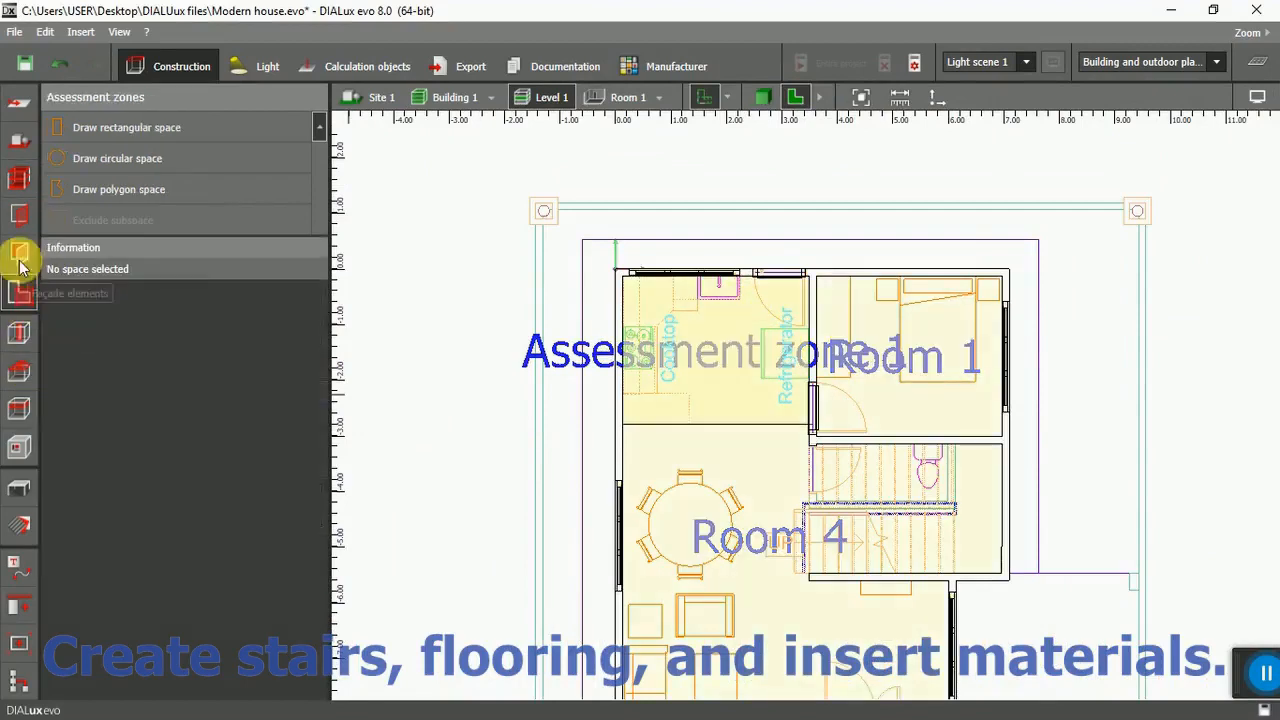
{"action": "left_click", "coordinate": [15, 334]}
{"action": "left_click", "coordinate": [178, 466]}
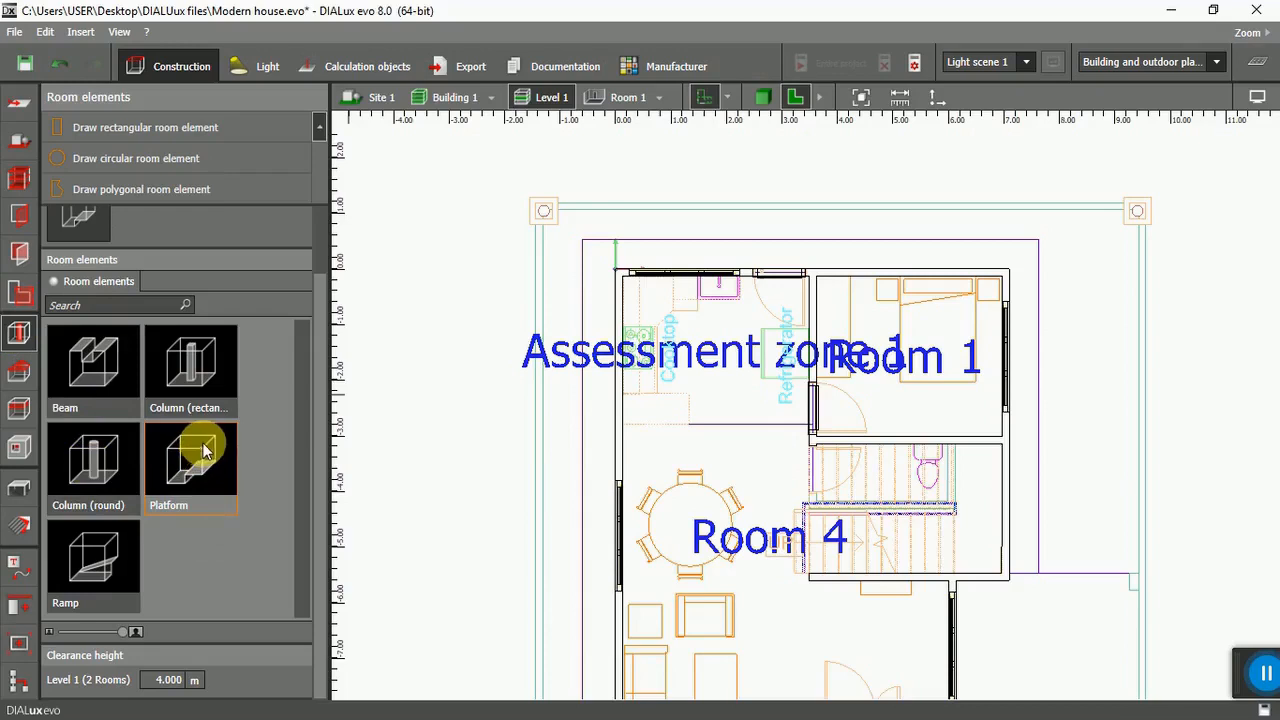
Draw a rectangular platform about 3.36 m by 2.68 m over the kitchen, from its inner outer-wall corner to the zone boundary near Room 1's door.
{"action": "left_click", "coordinate": [180, 130]}
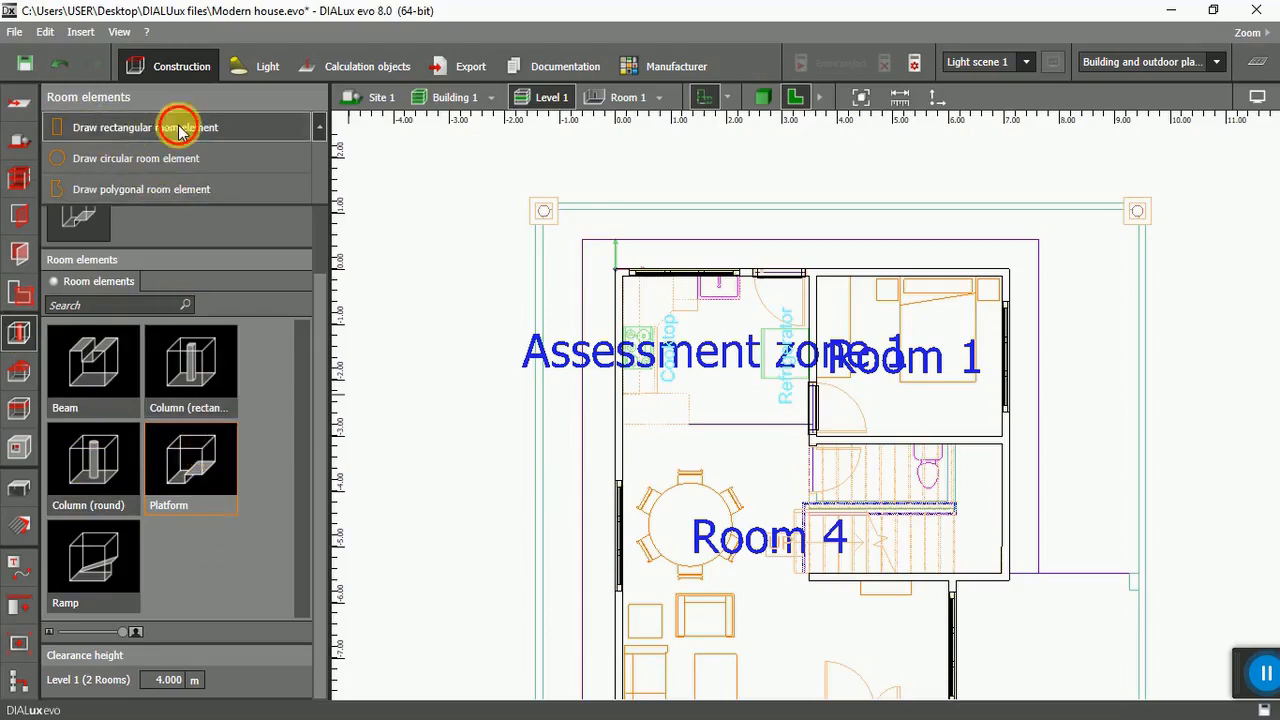
{"action": "scroll", "coordinate": [735, 310], "scroll_direction": "up", "scroll_amount": 2}
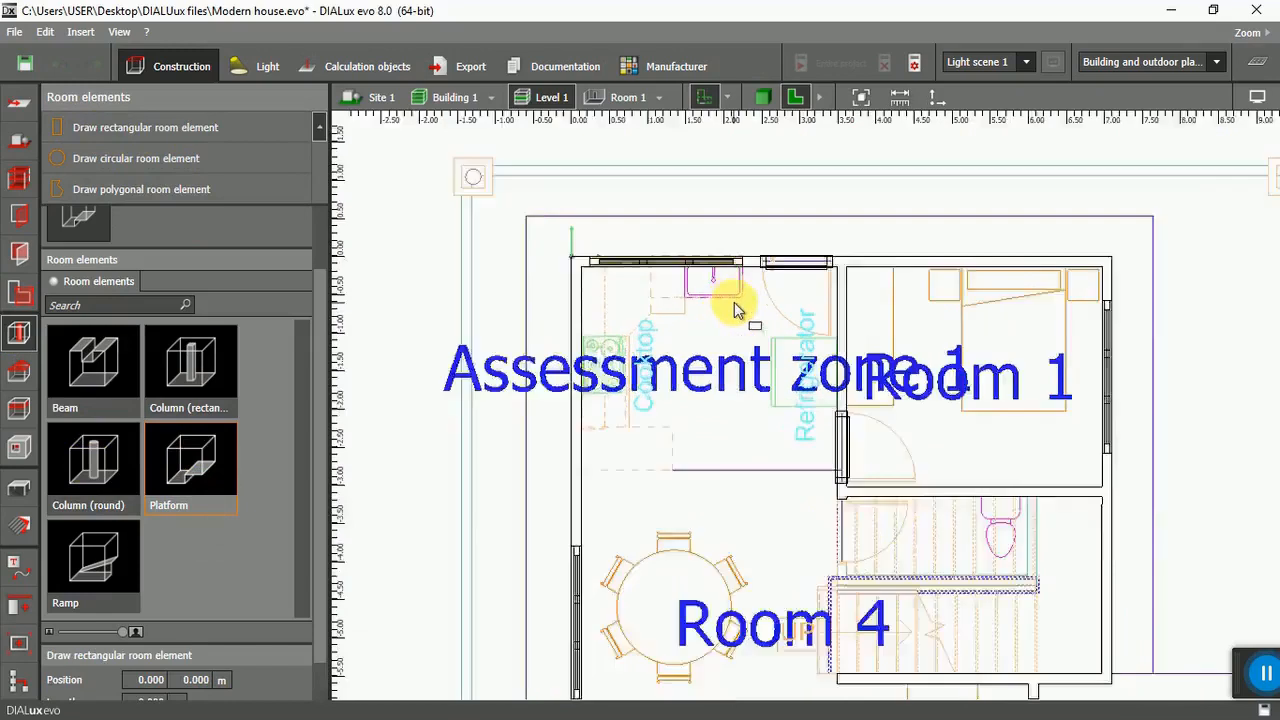
{"action": "scroll", "coordinate": [545, 265], "scroll_direction": "up", "scroll_amount": 3}
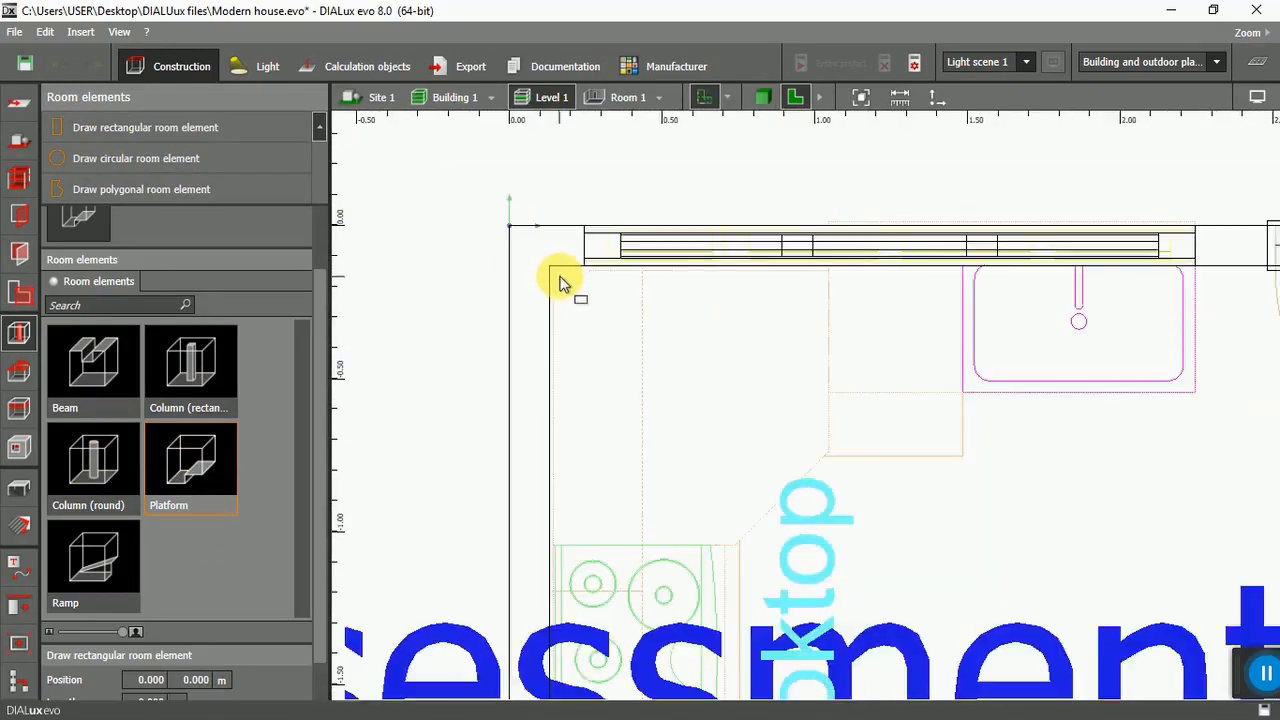
{"action": "scroll", "coordinate": [555, 275], "scroll_direction": "up", "scroll_amount": 2}
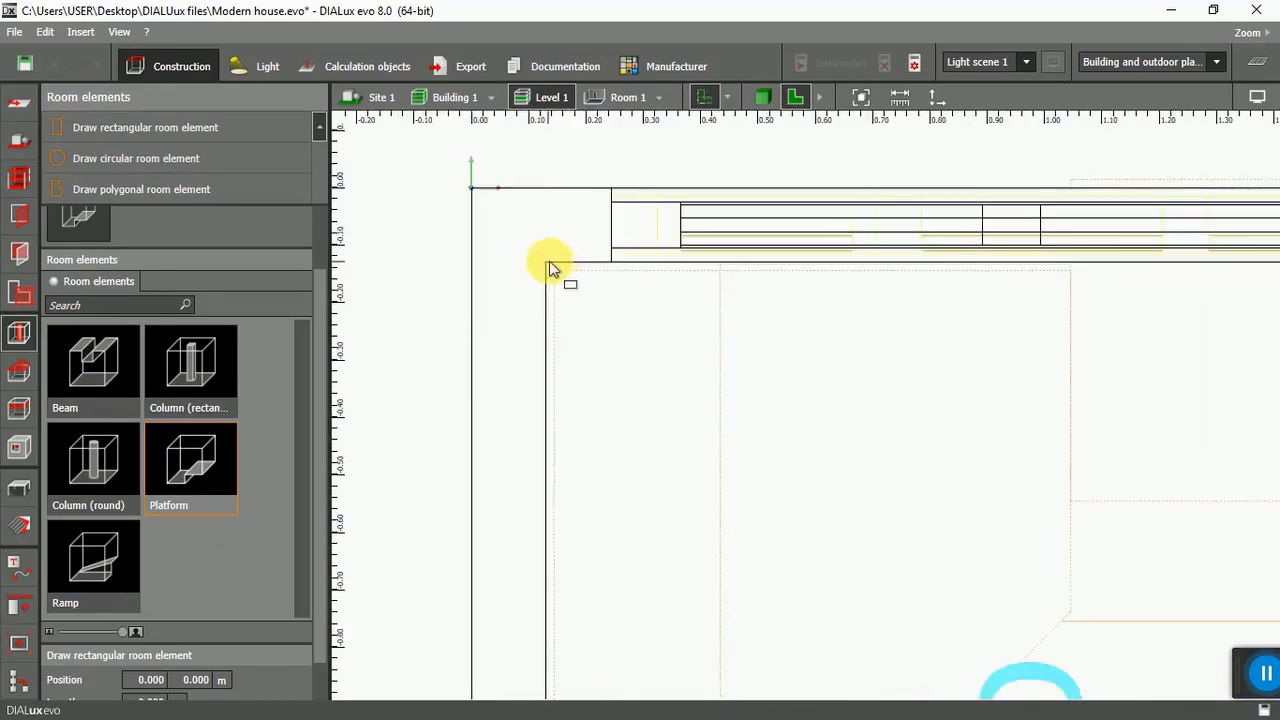
{"action": "scroll", "coordinate": [546, 262], "scroll_direction": "down", "scroll_amount": 3}
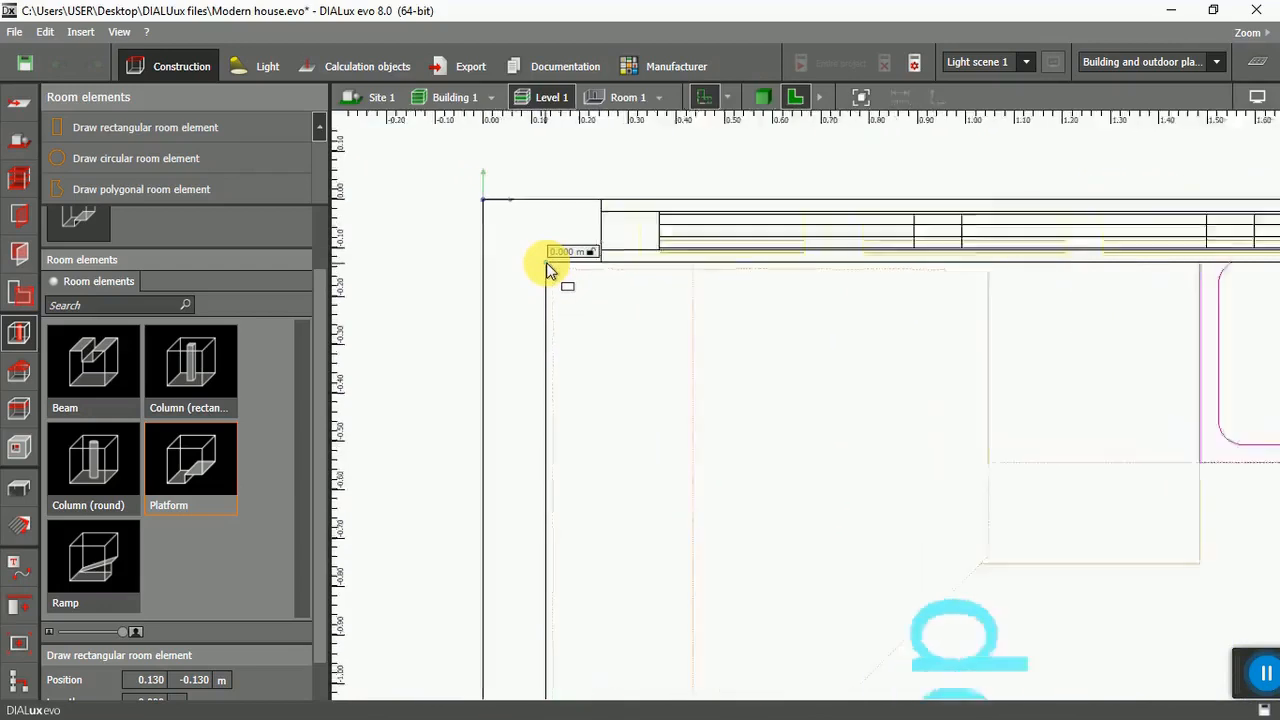
{"action": "scroll", "coordinate": [547, 262], "scroll_direction": "down", "scroll_amount": 1}
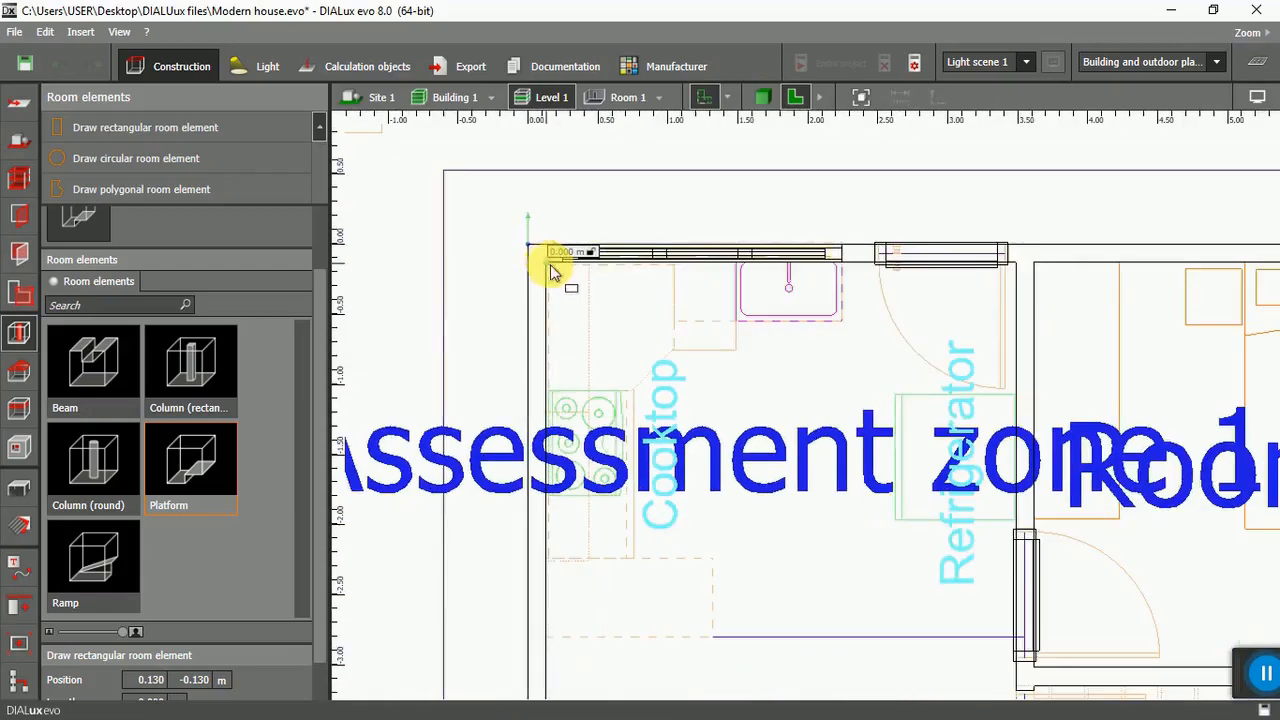
{"action": "scroll", "coordinate": [1021, 262], "scroll_direction": "up", "scroll_amount": 1}
{"action": "scroll", "coordinate": [1018, 270], "scroll_direction": "up", "scroll_amount": 2}
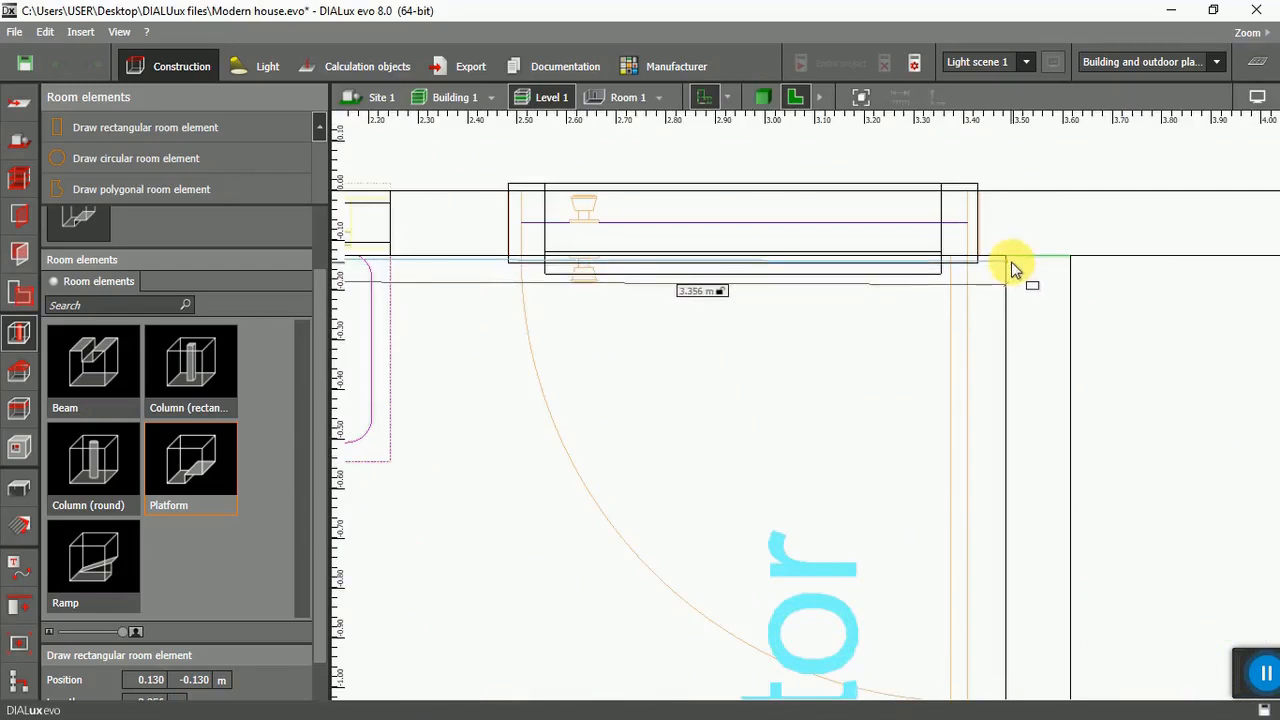
{"action": "left_click", "coordinate": [1006, 259]}
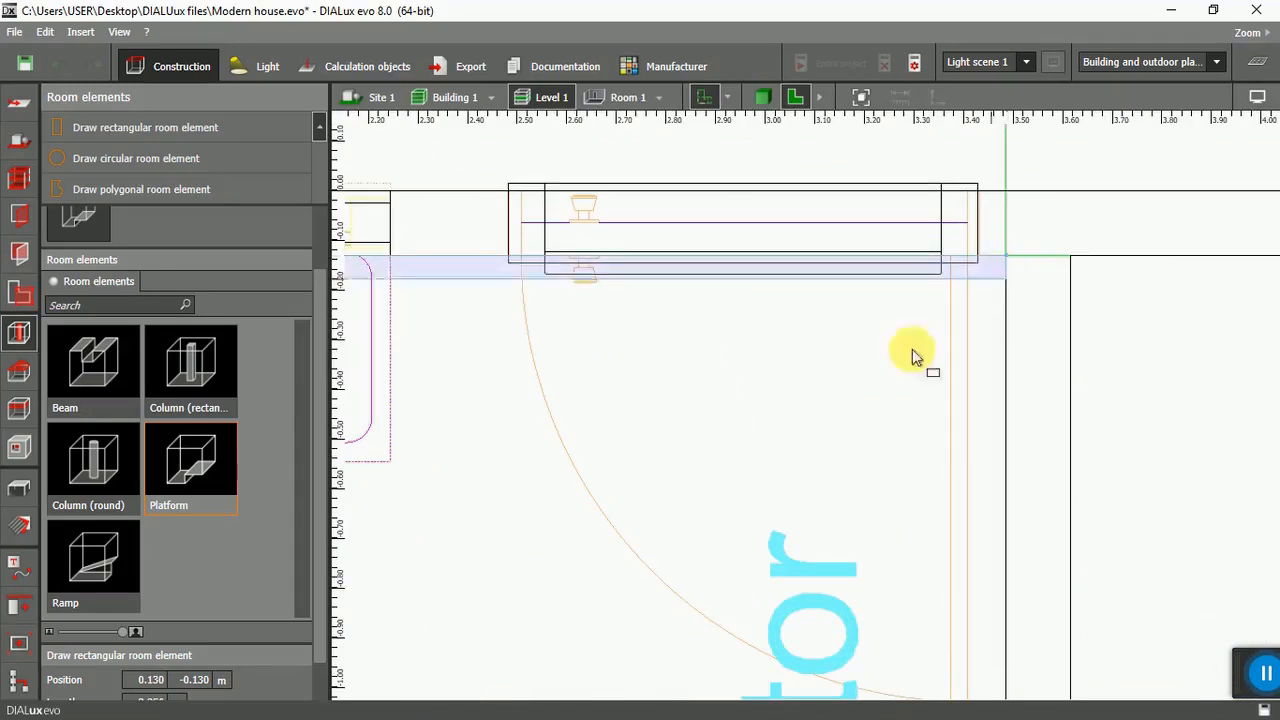
{"action": "scroll", "coordinate": [905, 330], "scroll_direction": "down", "scroll_amount": 3}
{"action": "scroll", "coordinate": [897, 300], "scroll_direction": "down", "scroll_amount": 2}
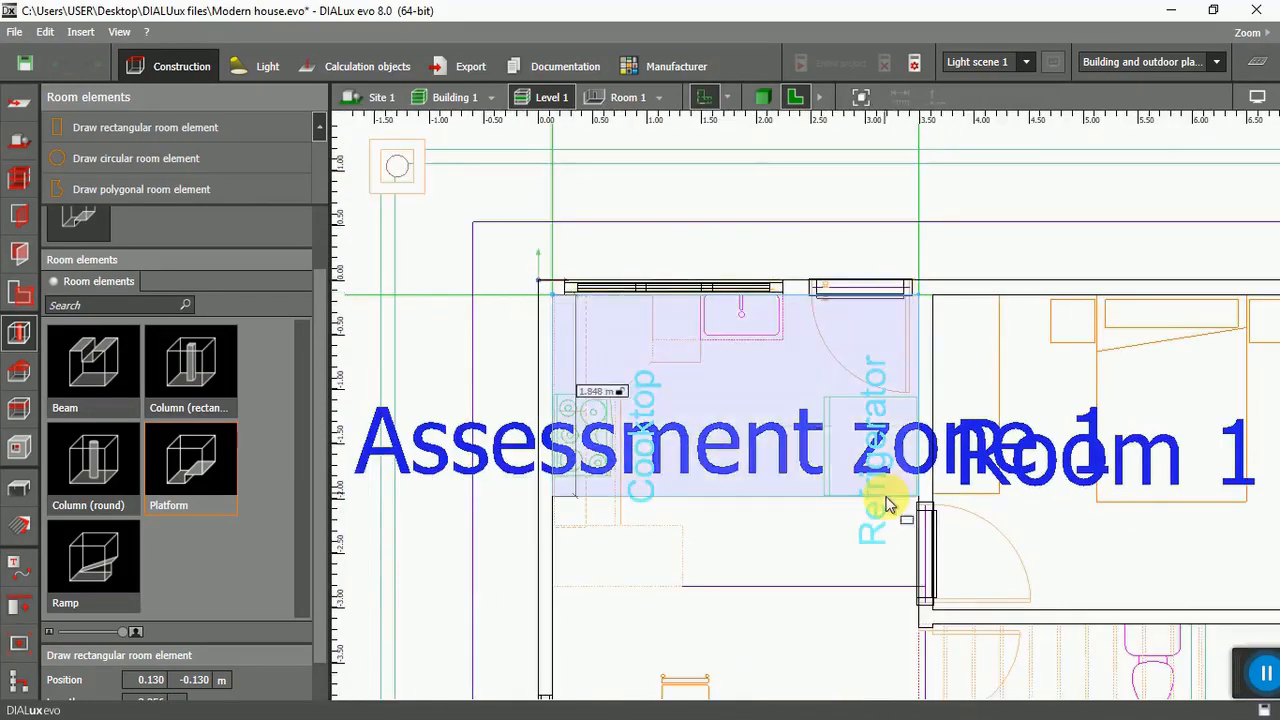
{"action": "scroll", "coordinate": [917, 610], "scroll_direction": "up", "scroll_amount": 4}
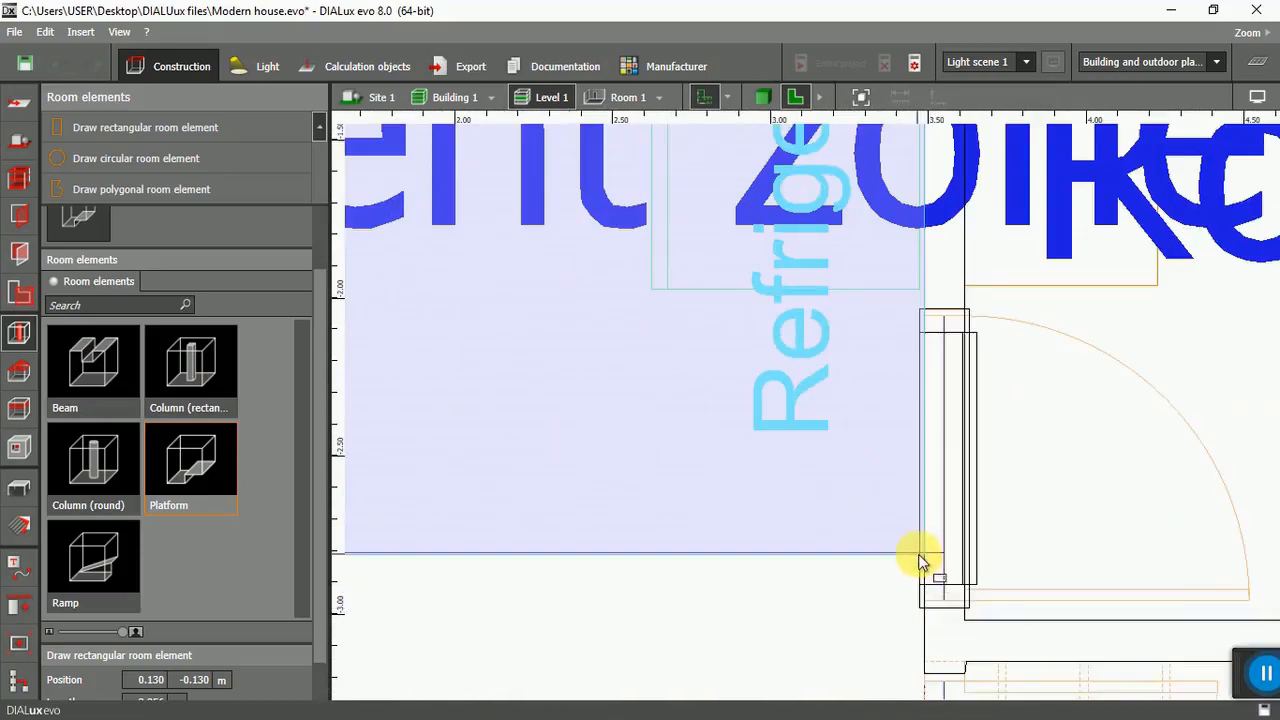
{"action": "left_click", "coordinate": [919, 553]}
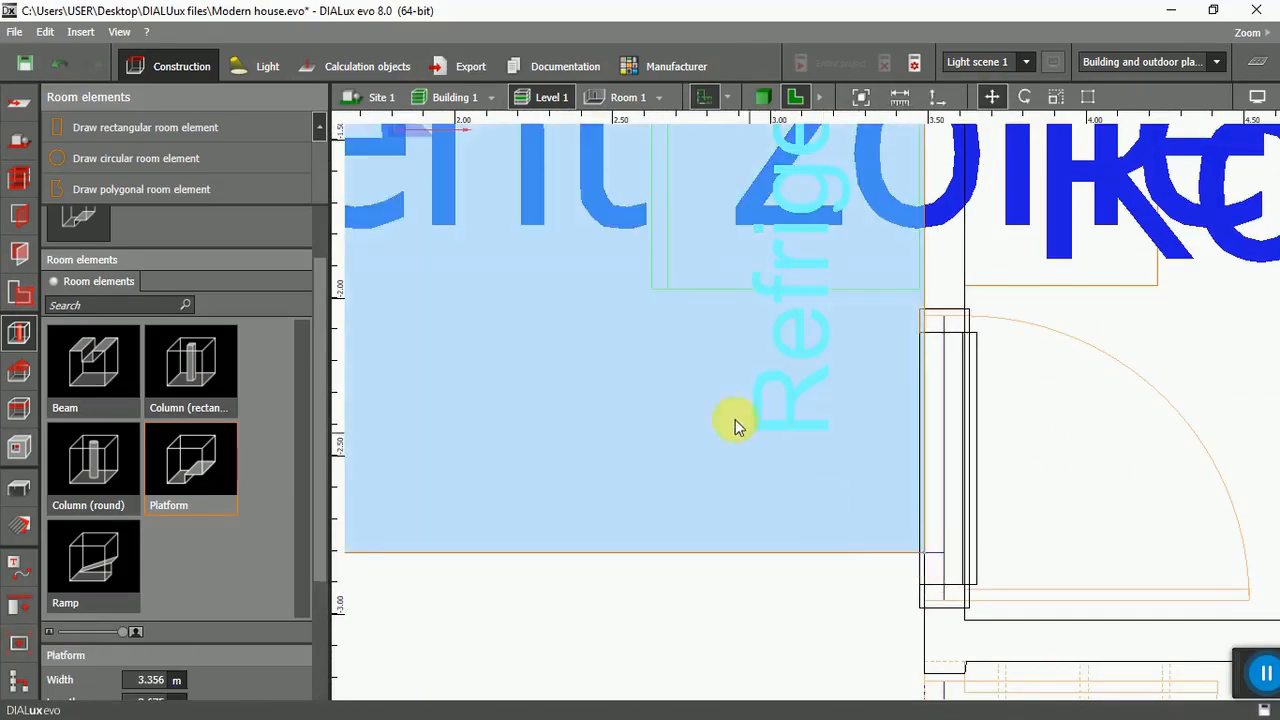
{"action": "scroll", "coordinate": [740, 425], "scroll_direction": "down", "scroll_amount": 5}
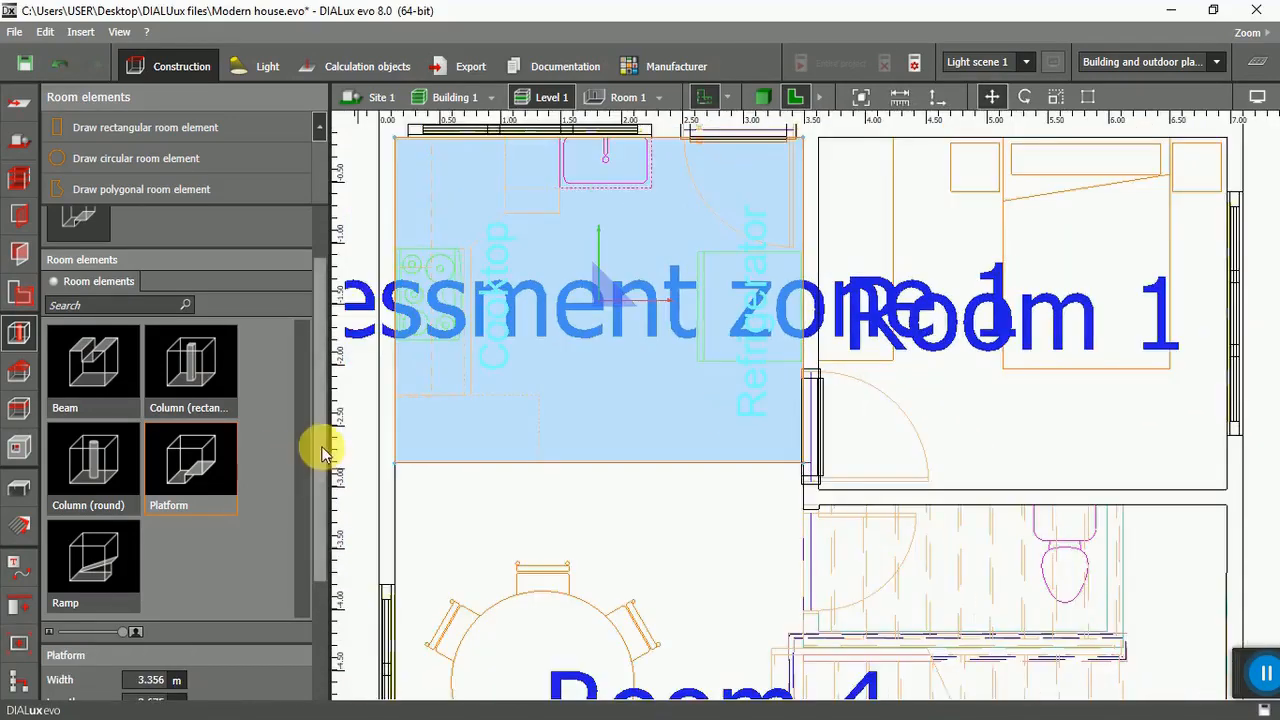
Set the kitchen platform's height to 0.010 m in 3D and check the resulting thin floor slab.
{"action": "left_click_drag", "start_coordinate": [321, 448], "coordinate": [324, 611]}
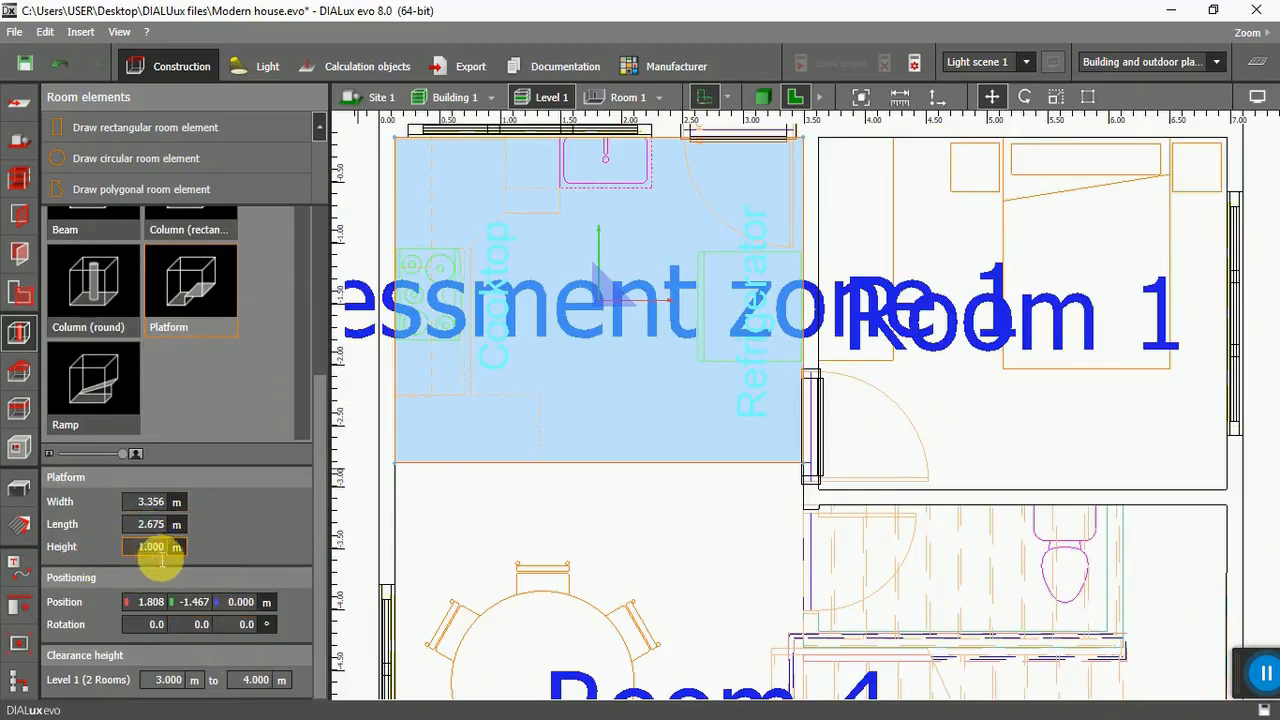
{"action": "left_click", "coordinate": [762, 97]}
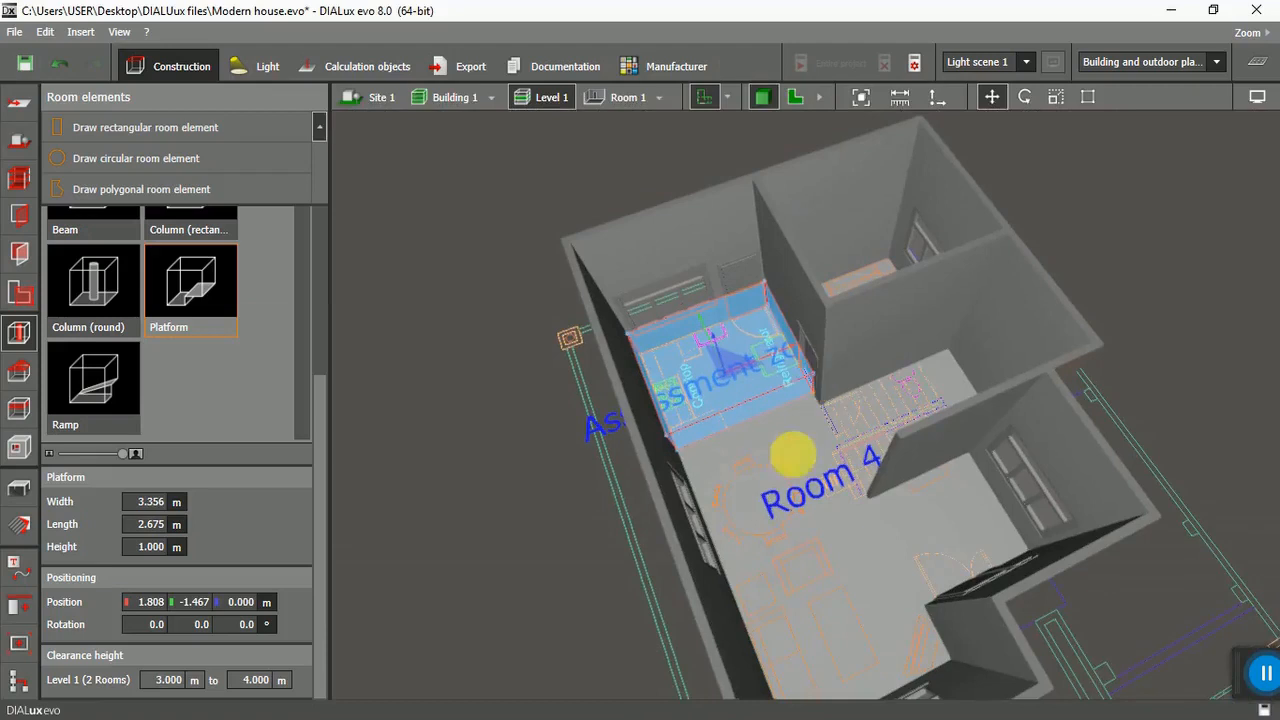
{"action": "left_click", "coordinate": [786, 476]}
{"action": "right_click_drag", "start_coordinate": [787, 506], "coordinate": [750, 445]}
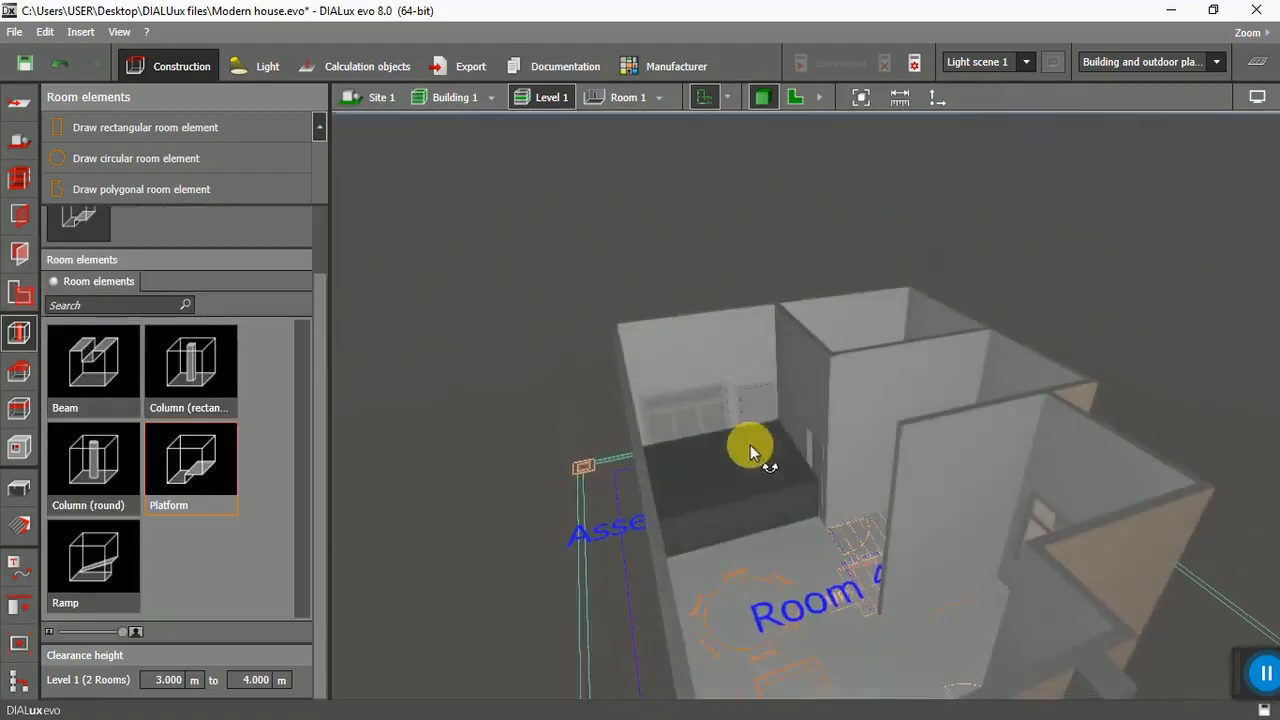
{"action": "left_click", "coordinate": [757, 508]}
{"action": "left_click", "coordinate": [775, 535]}
{"action": "left_click", "coordinate": [756, 506]}
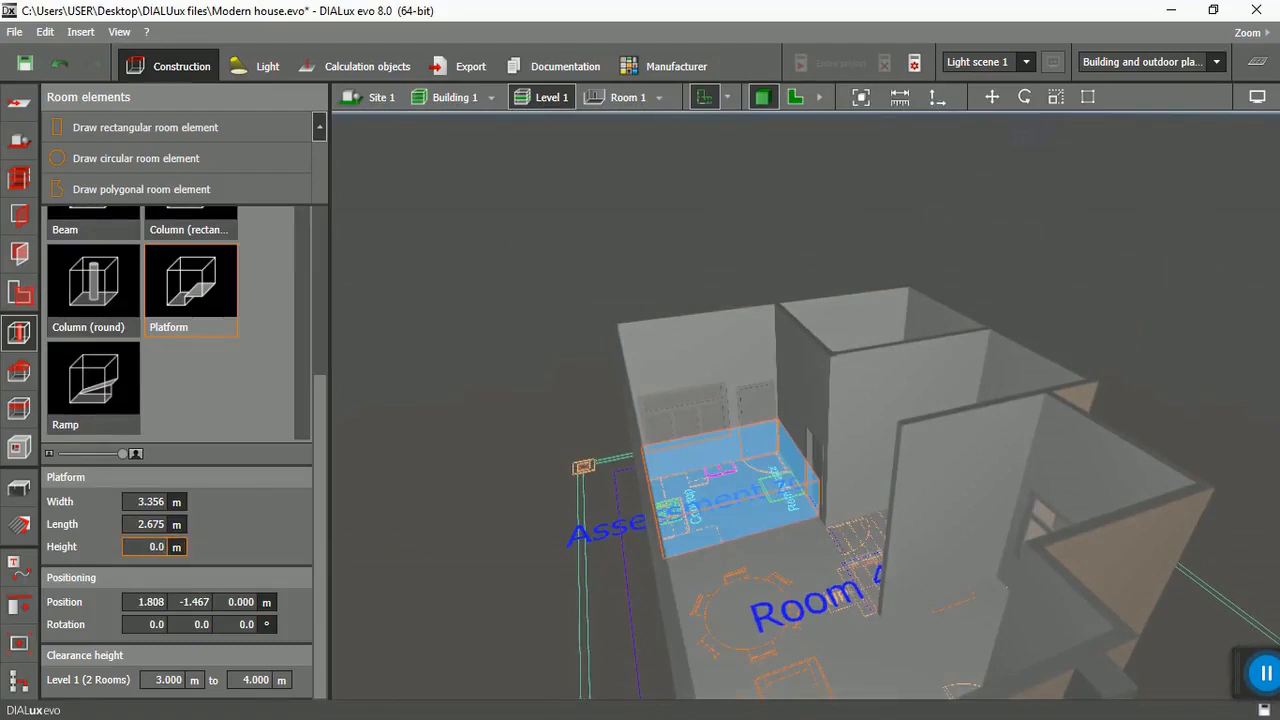
{"action": "key", "text": "Return"}
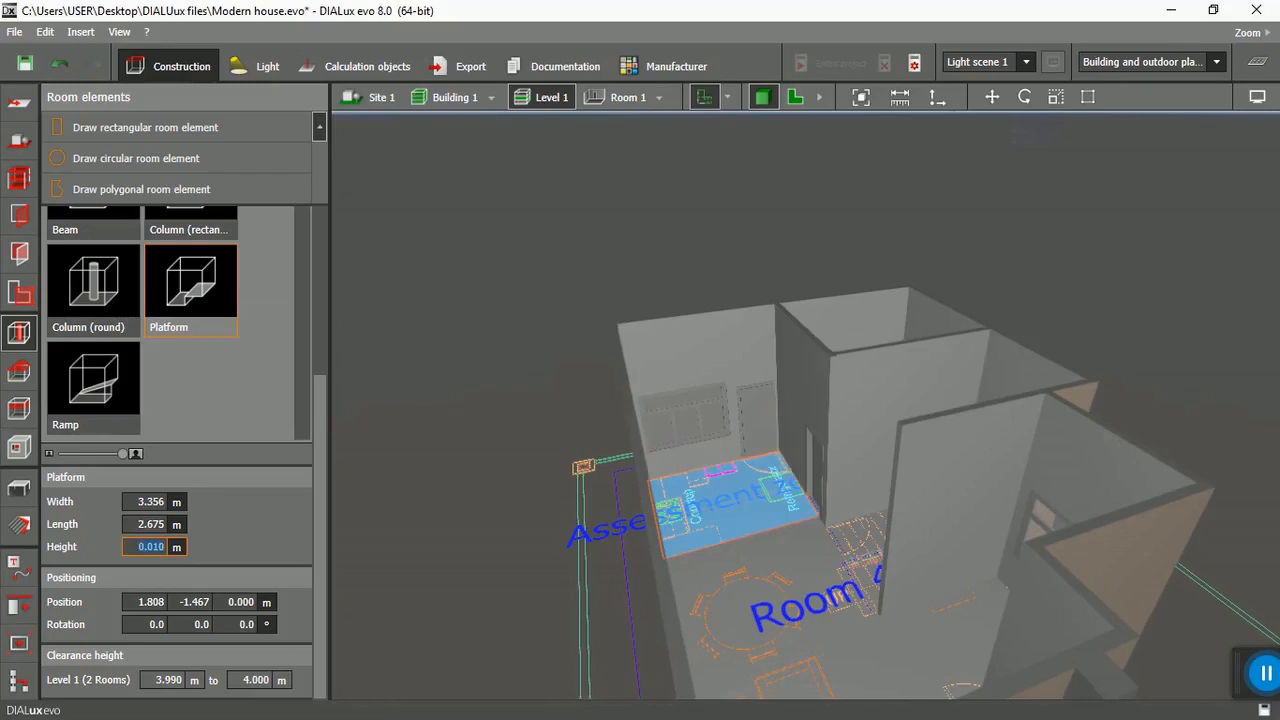
{"action": "left_click", "coordinate": [459, 482]}
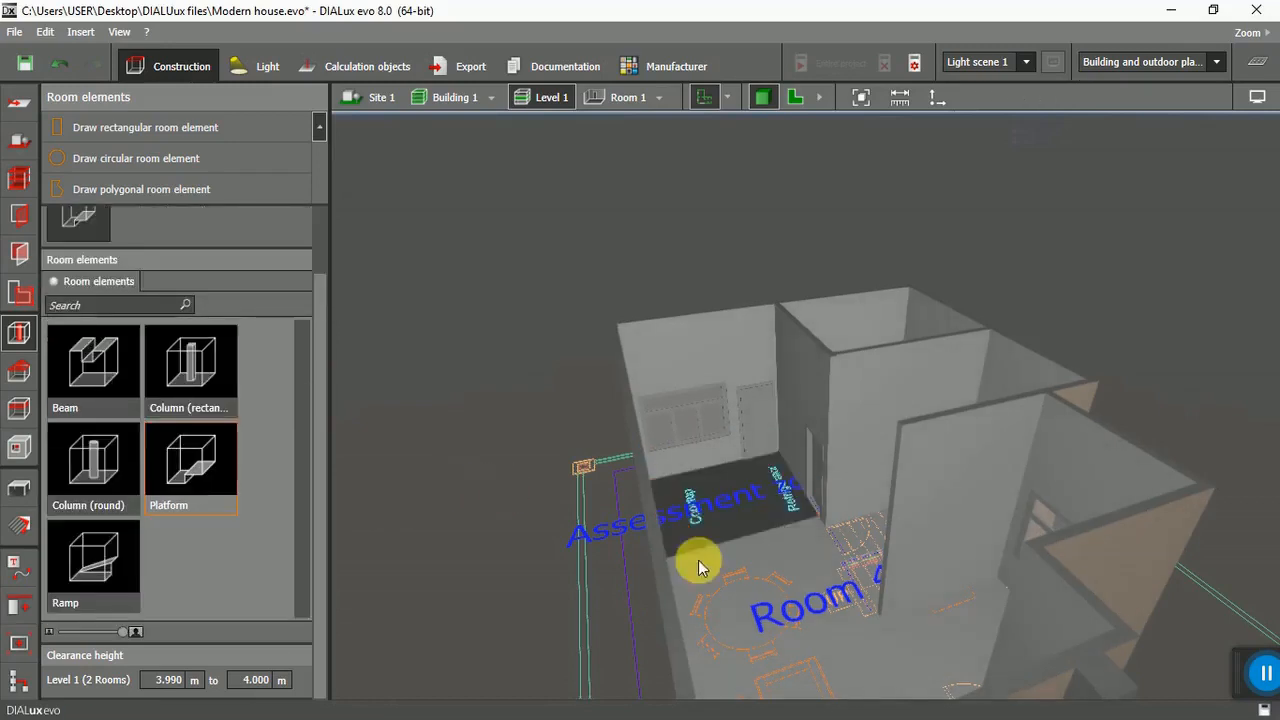
{"action": "scroll", "coordinate": [797, 553], "scroll_direction": "up", "scroll_amount": 5}
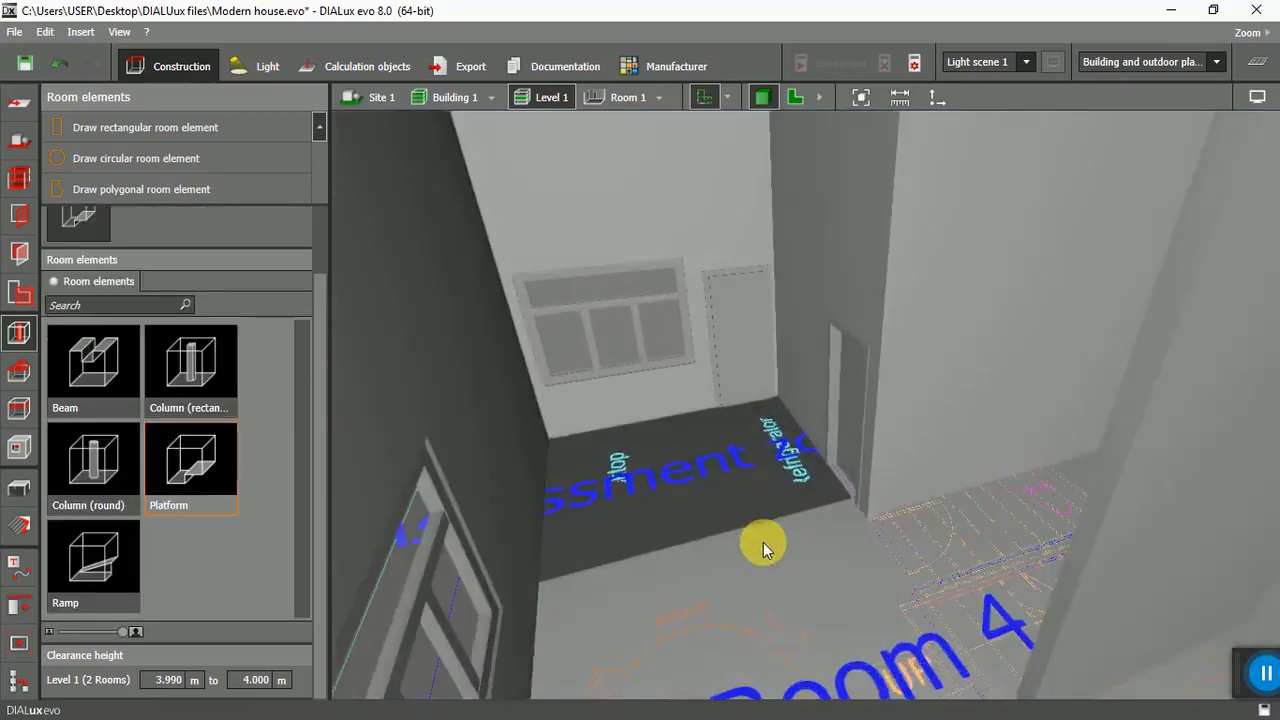
{"action": "scroll", "coordinate": [757, 493], "scroll_direction": "down", "scroll_amount": 6}
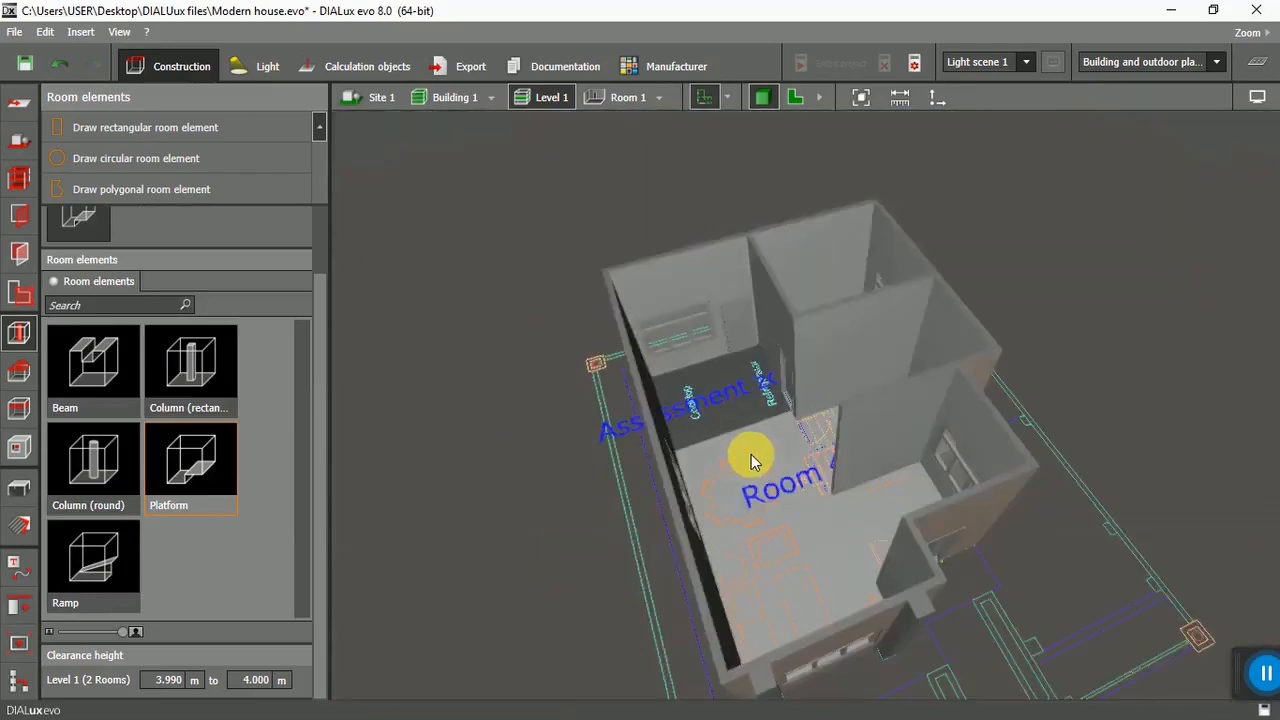
{"action": "left_click_drag", "start_coordinate": [547, 450], "coordinate": [550, 467]}
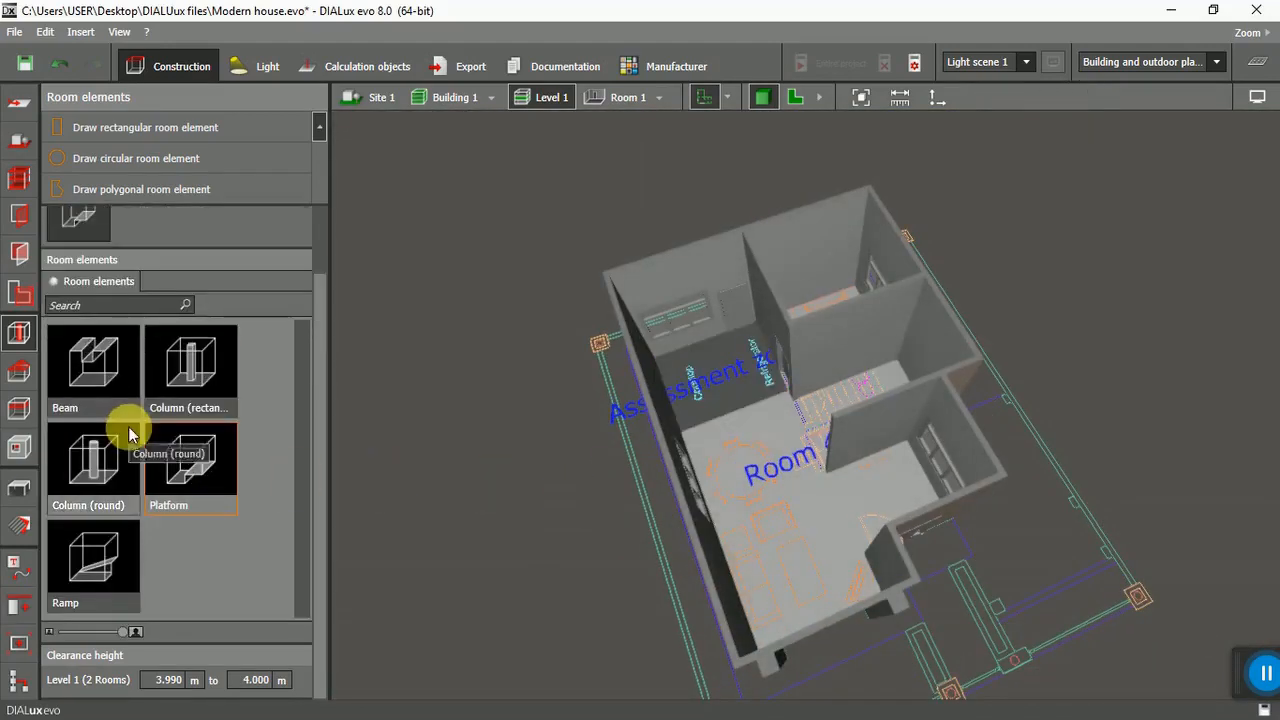
Load the Tiles, square, white texture from the material catalog's indoor floor tiles and close the catalog.
{"action": "left_click", "coordinate": [19, 522]}
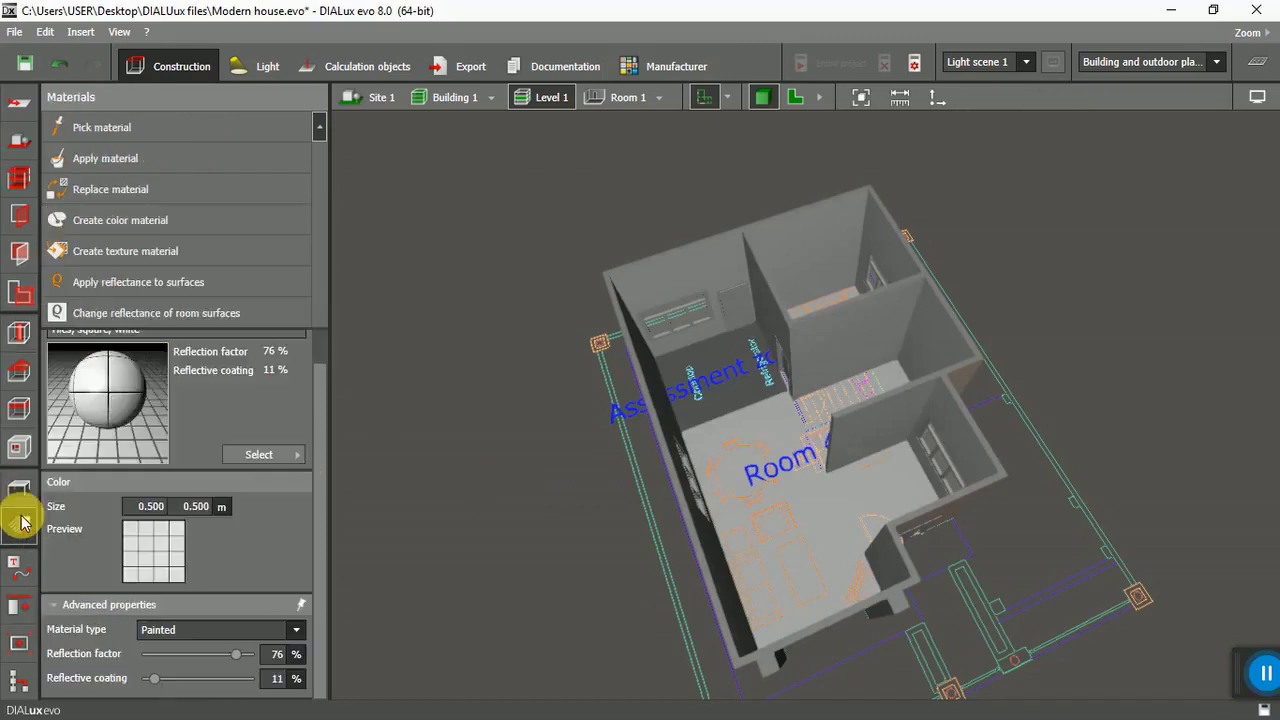
{"action": "left_click", "coordinate": [296, 454]}
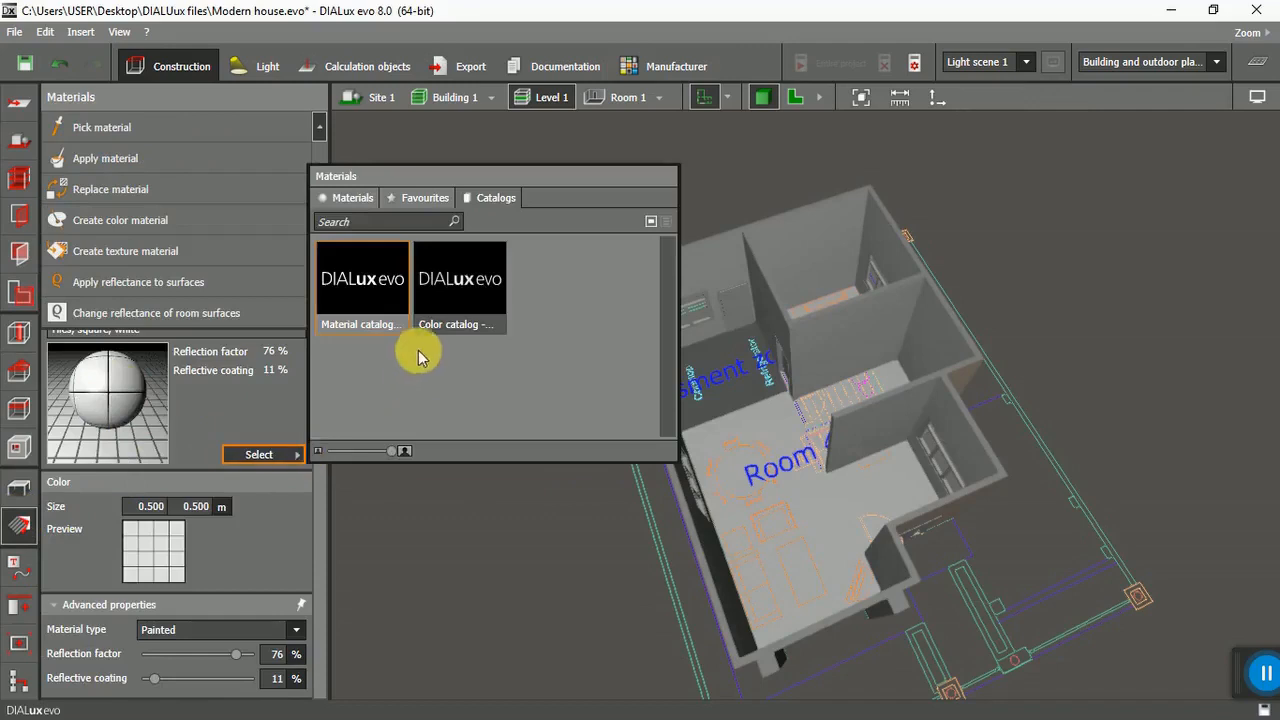
{"action": "double_click", "coordinate": [372, 290]}
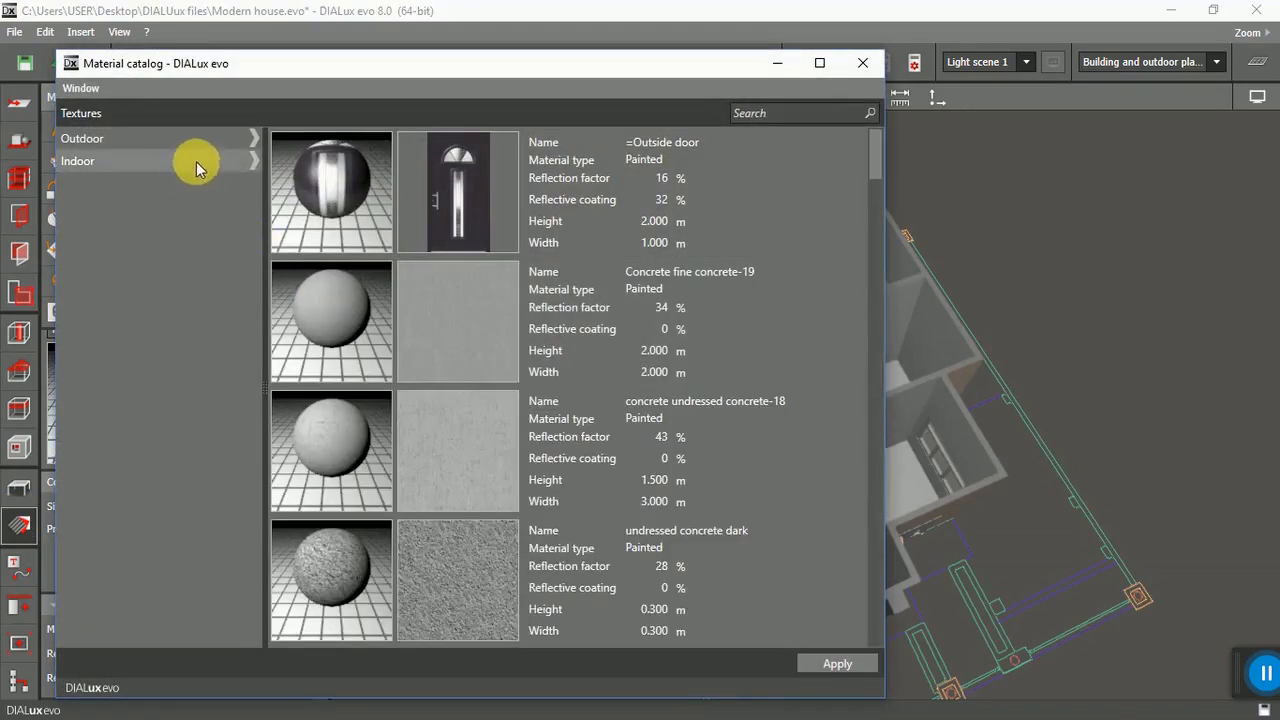
{"action": "left_click", "coordinate": [246, 160]}
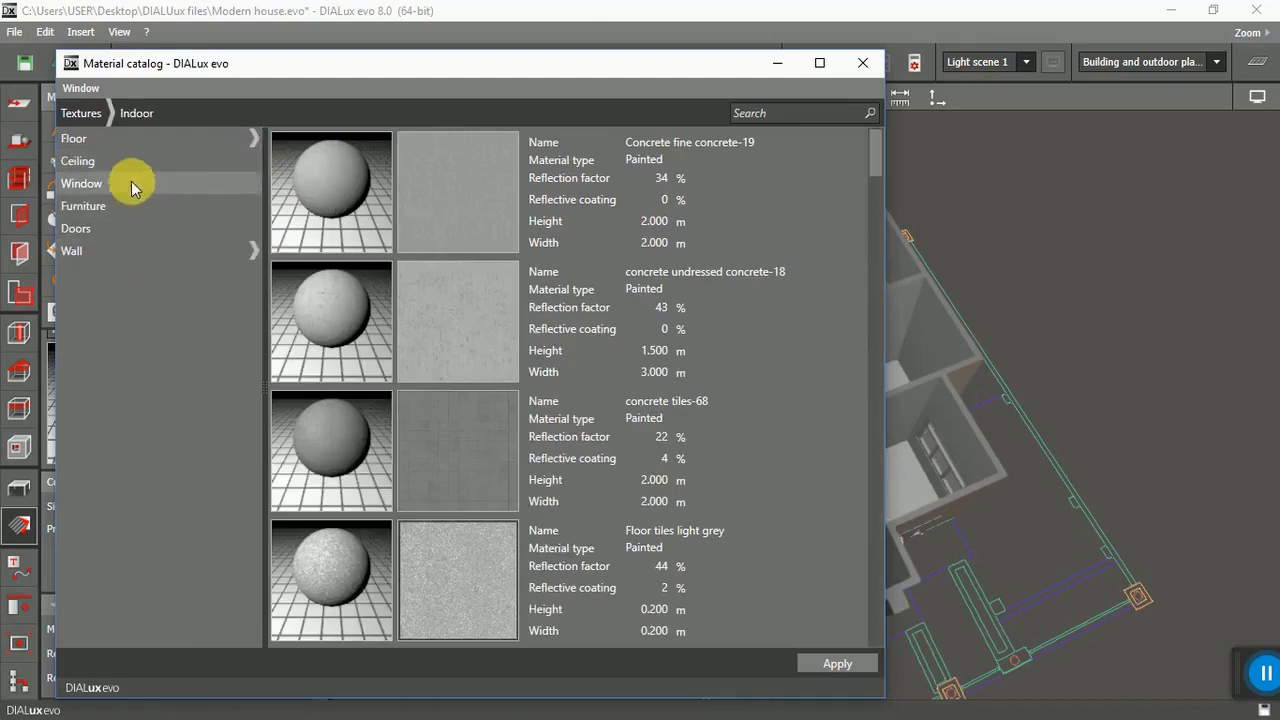
{"action": "left_click", "coordinate": [246, 139]}
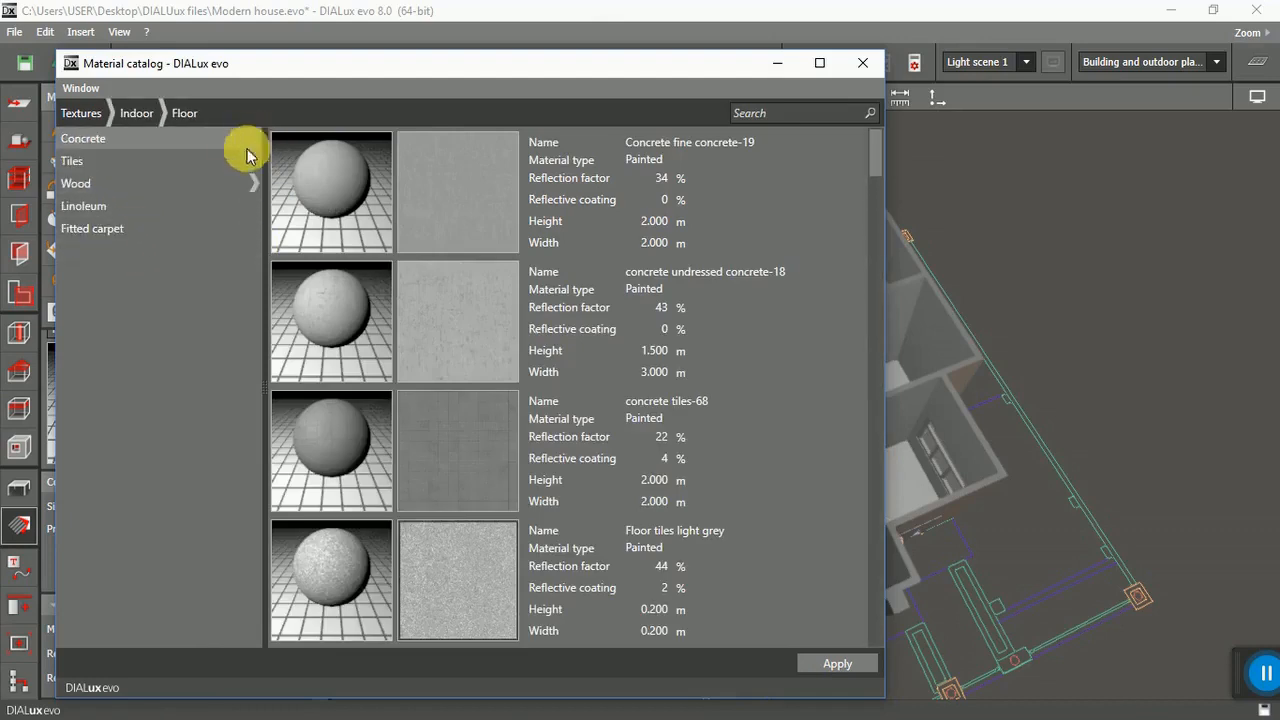
{"action": "left_click", "coordinate": [111, 162]}
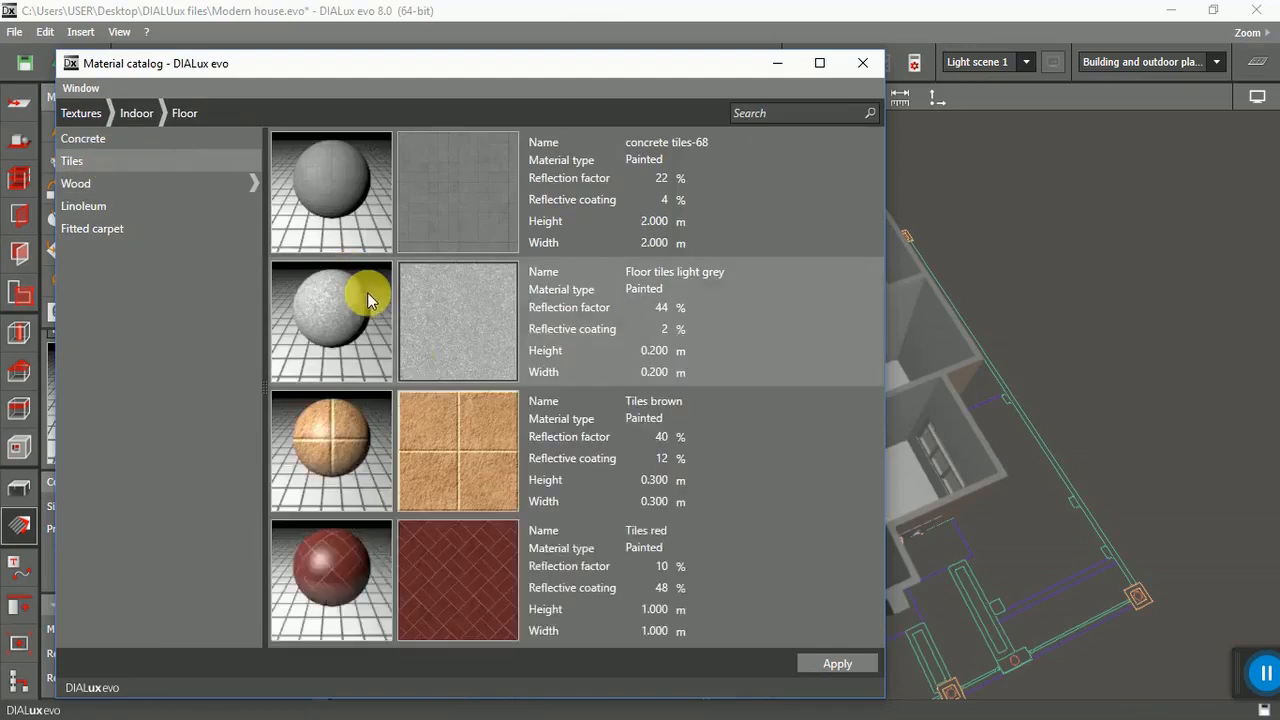
{"action": "scroll", "coordinate": [421, 398], "scroll_direction": "down", "scroll_amount": 3}
{"action": "scroll", "coordinate": [421, 391], "scroll_direction": "down", "scroll_amount": 3}
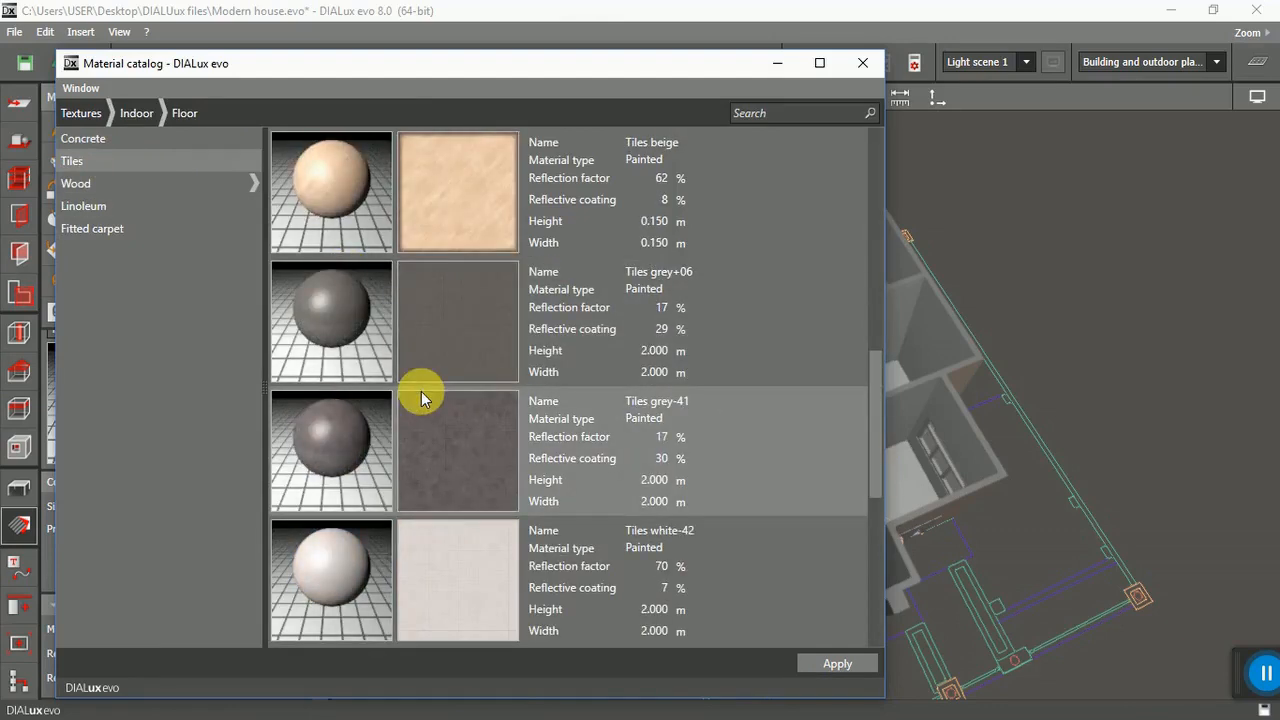
{"action": "scroll", "coordinate": [421, 391], "scroll_direction": "up", "scroll_amount": 3}
{"action": "left_click", "coordinate": [443, 449]}
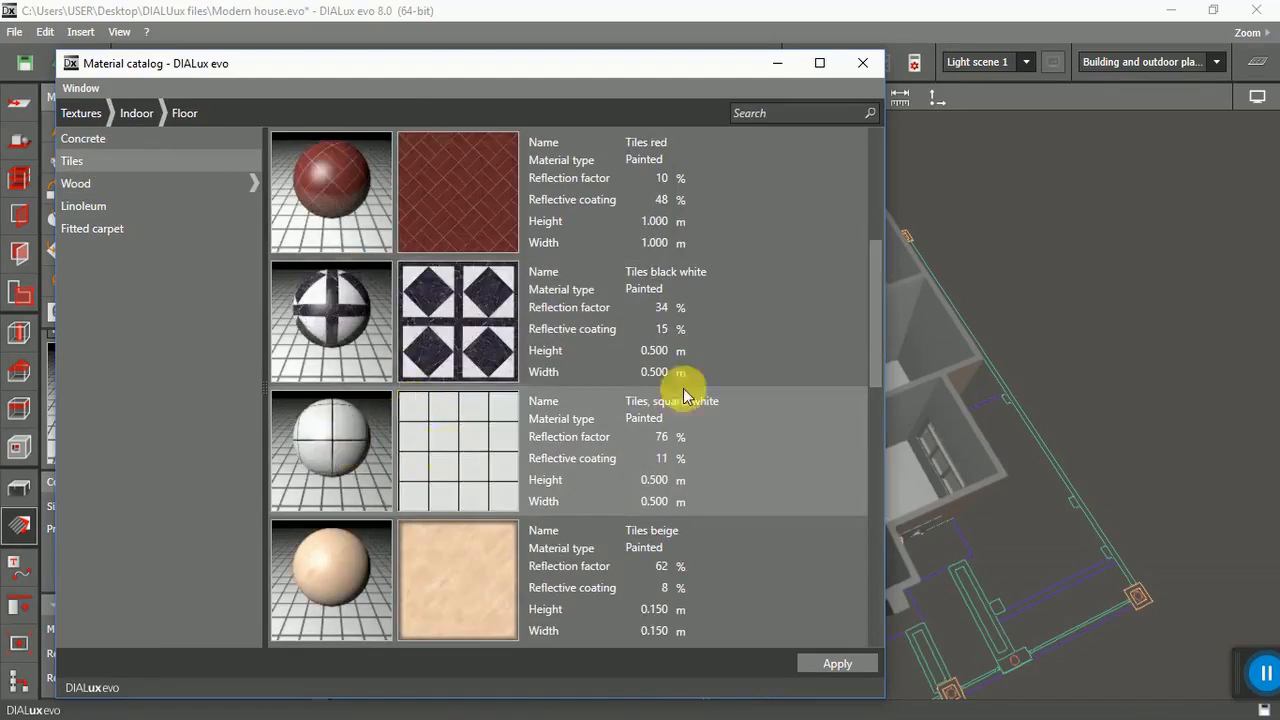
{"action": "left_click", "coordinate": [840, 662]}
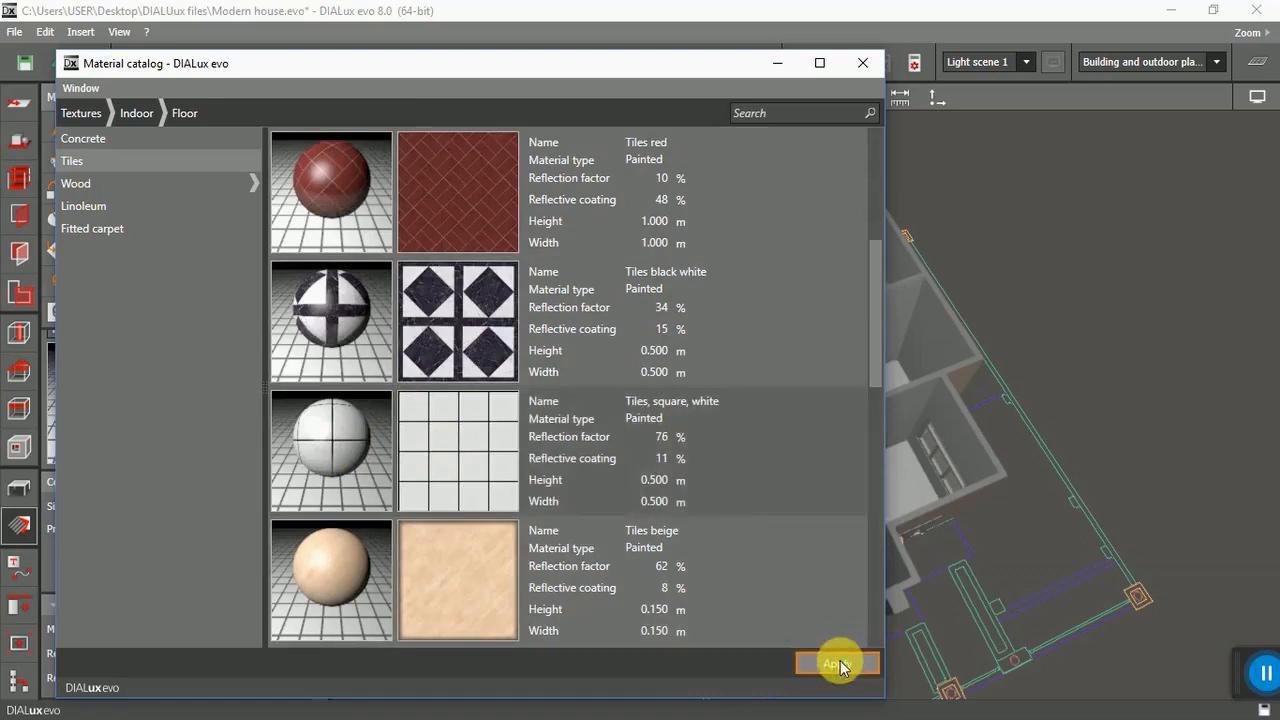
{"action": "left_click", "coordinate": [862, 63]}
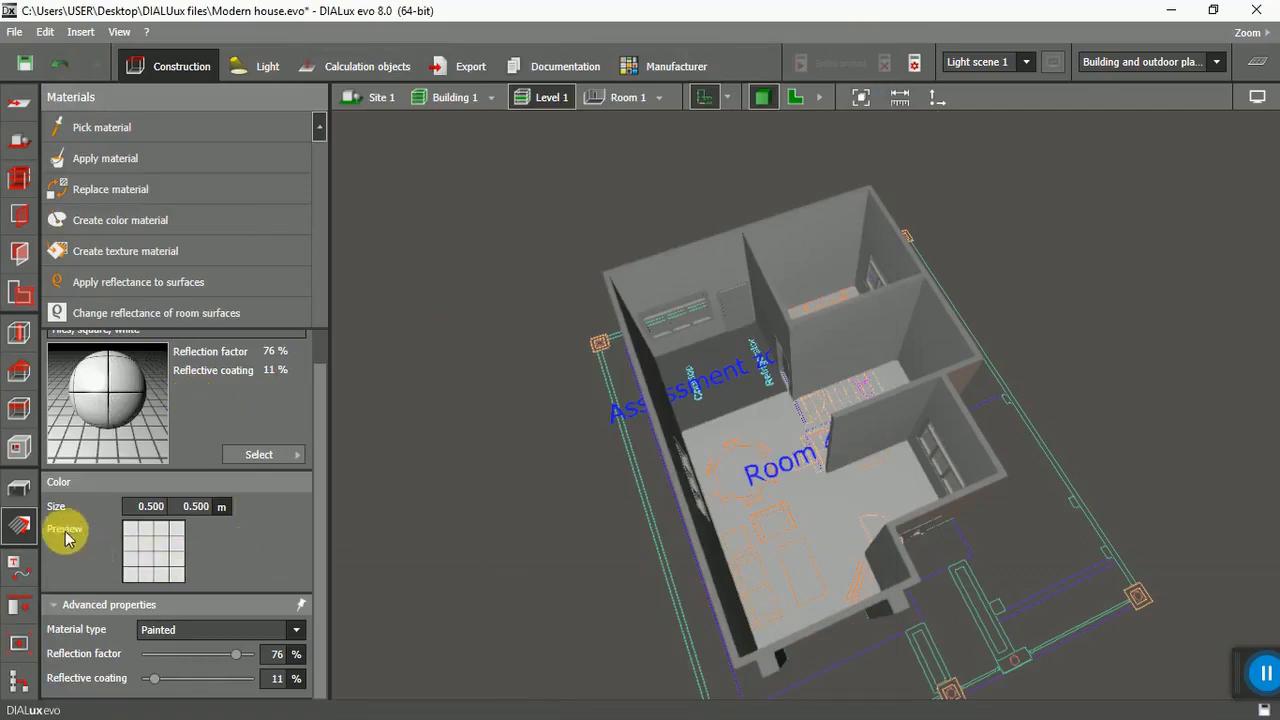
Apply the Tiles, square, white texture to the kitchen platform's floor surface in the 3D view.
{"action": "left_click", "coordinate": [163, 510]}
{"action": "left_click", "coordinate": [200, 508]}
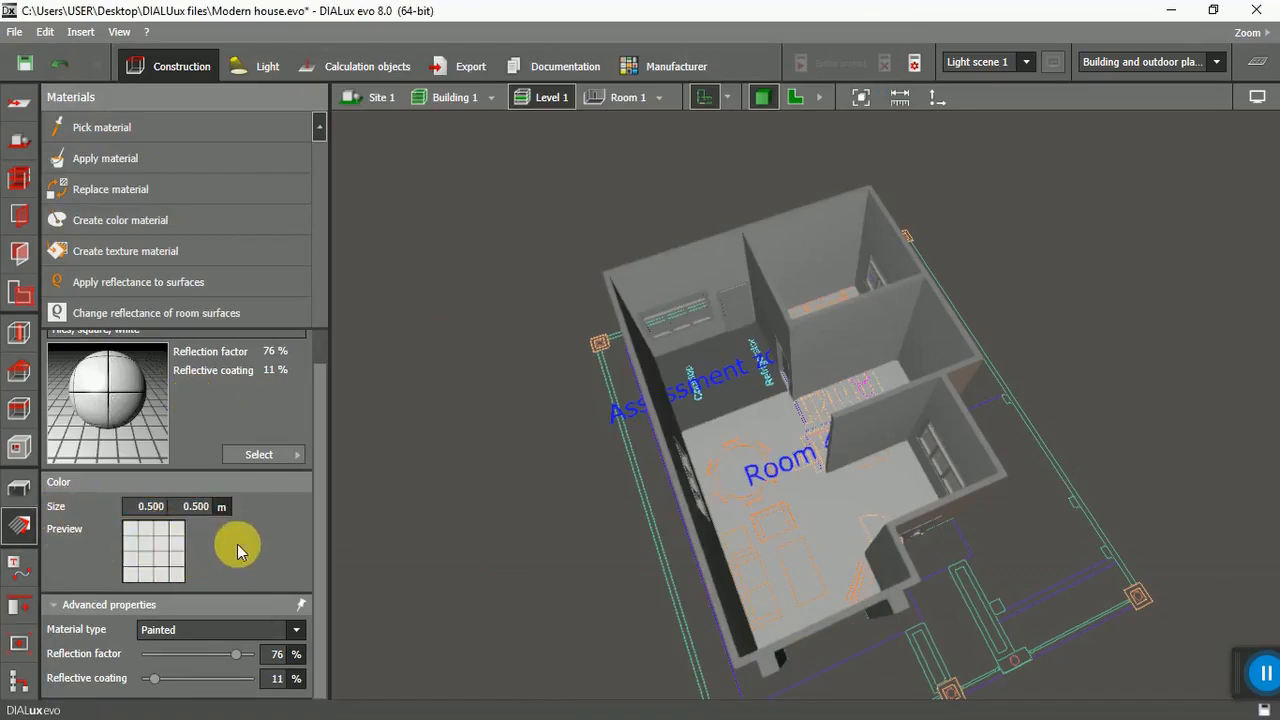
{"action": "left_click_drag", "start_coordinate": [107, 399], "coordinate": [628, 442]}
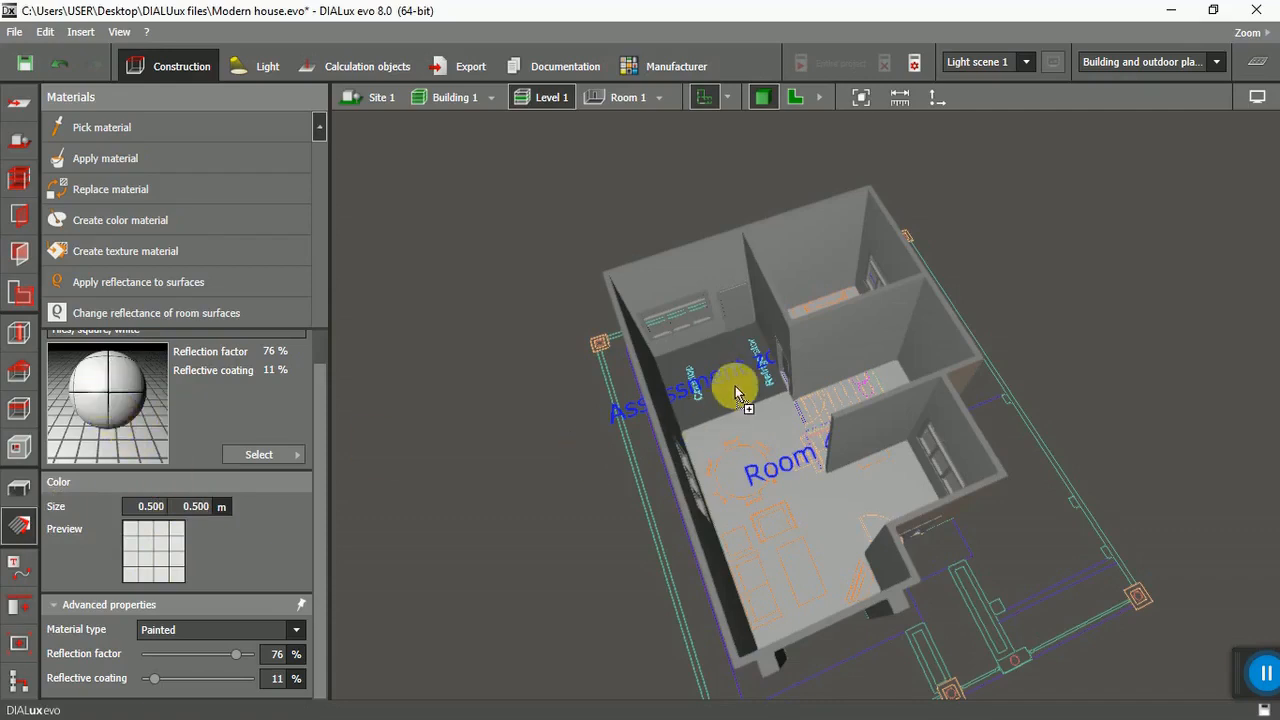
{"action": "left_click_drag", "start_coordinate": [737, 393], "coordinate": [737, 382]}
Examine the tiled kitchen floor in plan and 3D, comparing its surface material with the adjoining Room 4 floor.
{"action": "scroll", "coordinate": [749, 360], "scroll_direction": "up", "scroll_amount": 1}
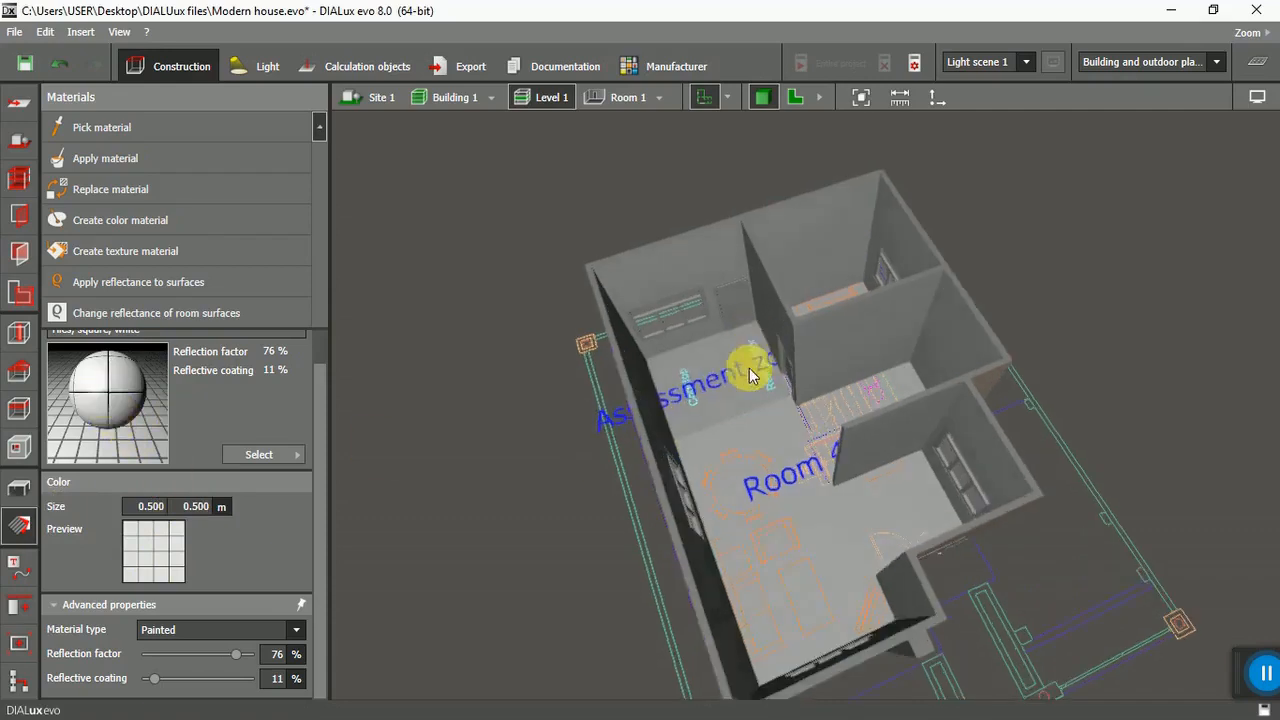
{"action": "scroll", "coordinate": [749, 368], "scroll_direction": "up", "scroll_amount": 1}
{"action": "left_click", "coordinate": [795, 97]}
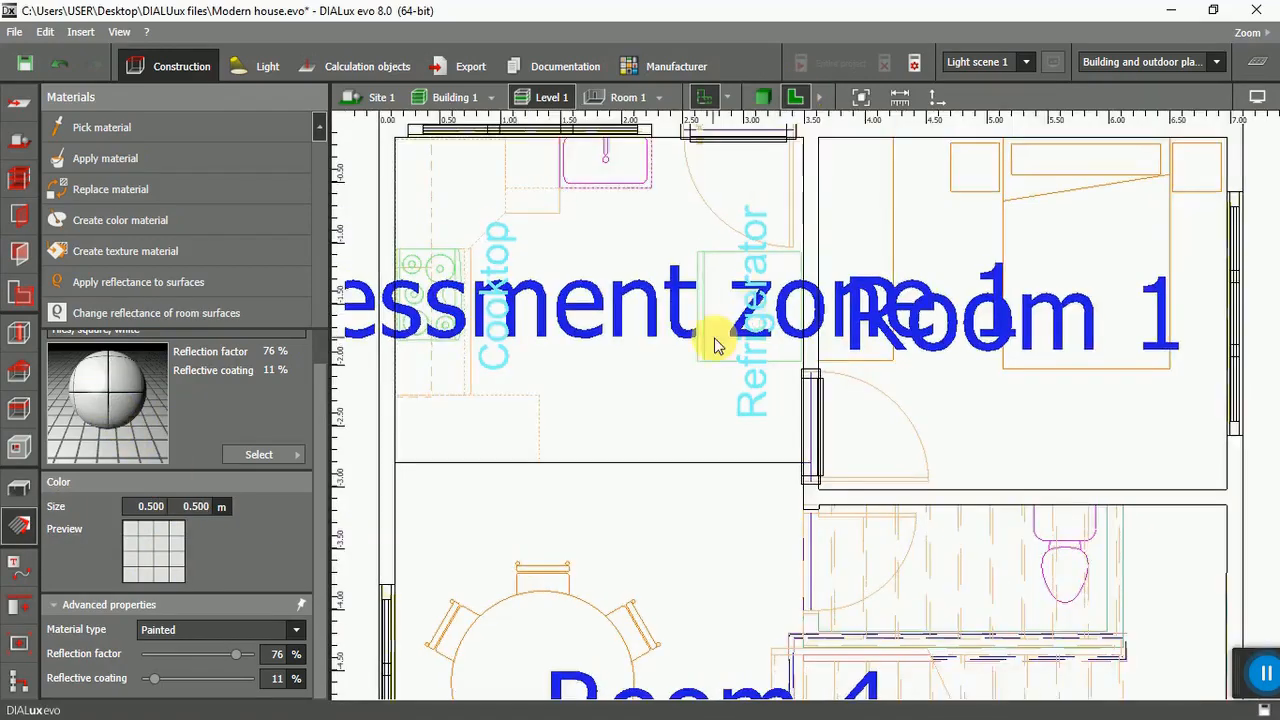
{"action": "scroll", "coordinate": [714, 345], "scroll_direction": "down", "scroll_amount": 2}
{"action": "left_click", "coordinate": [764, 100]}
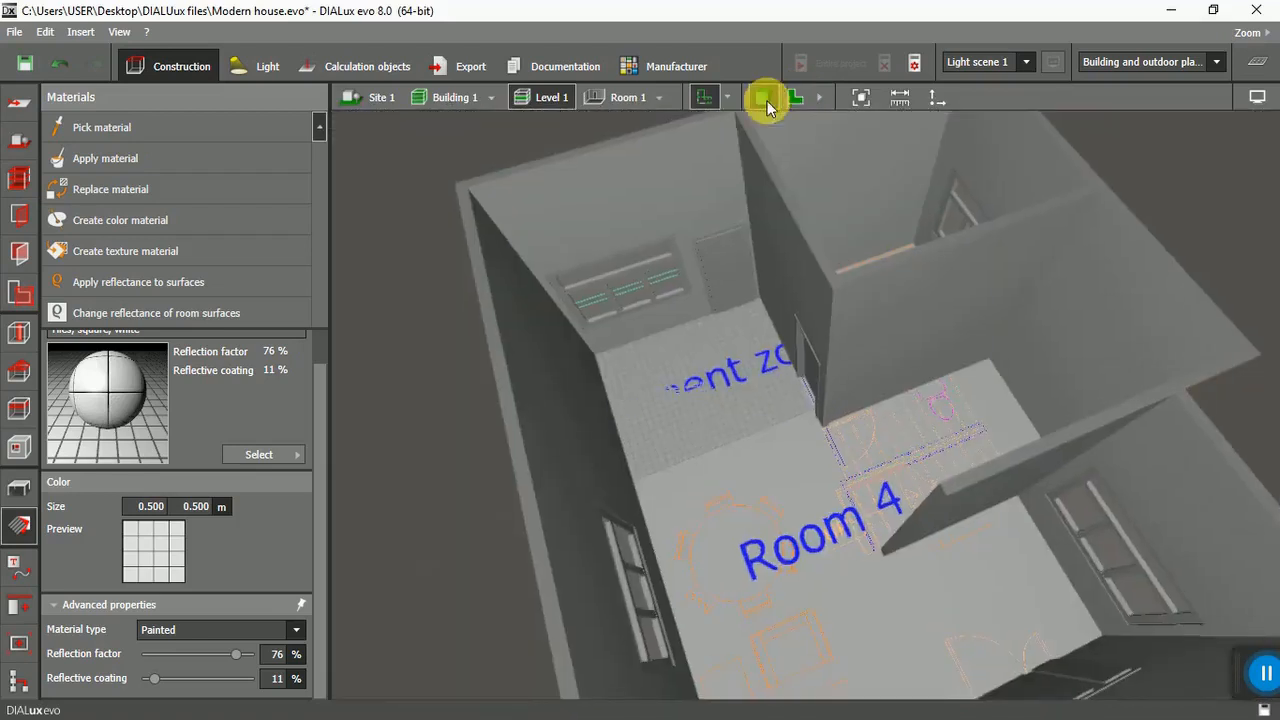
{"action": "scroll", "coordinate": [700, 420], "scroll_direction": "up", "scroll_amount": 2}
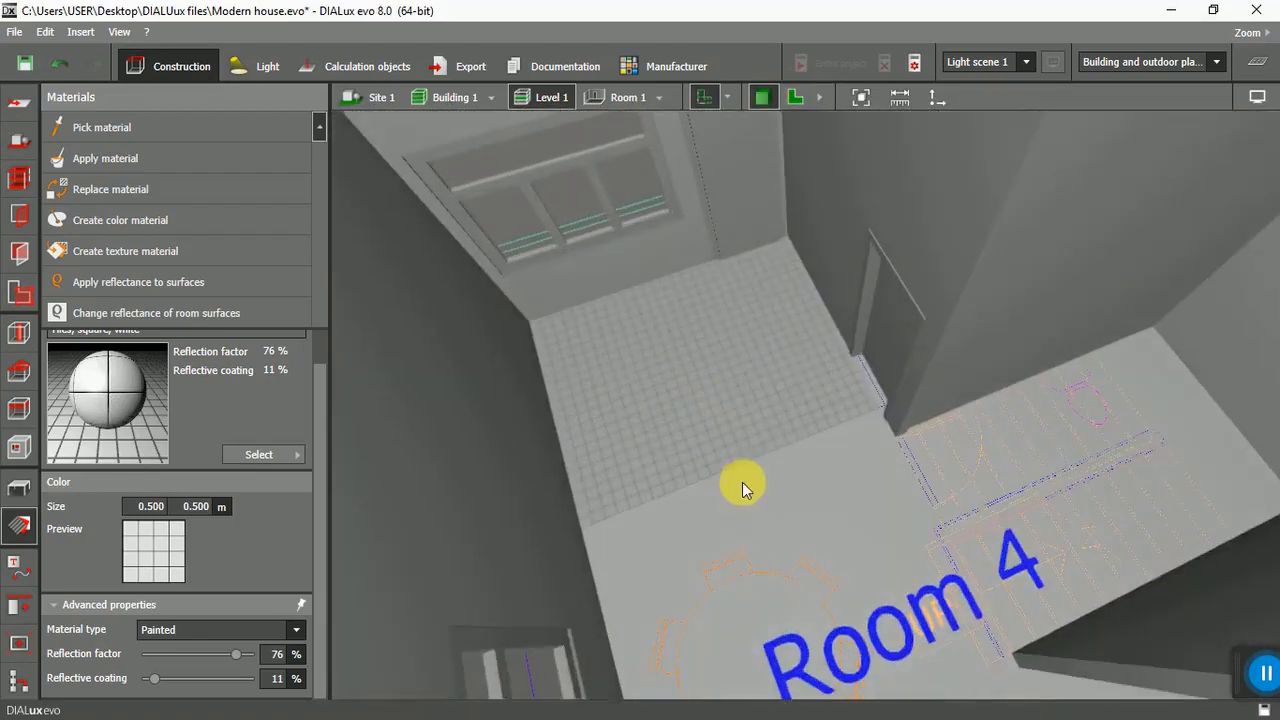
{"action": "left_click", "coordinate": [742, 482]}
{"action": "scroll", "coordinate": [720, 414], "scroll_direction": "up", "scroll_amount": 1}
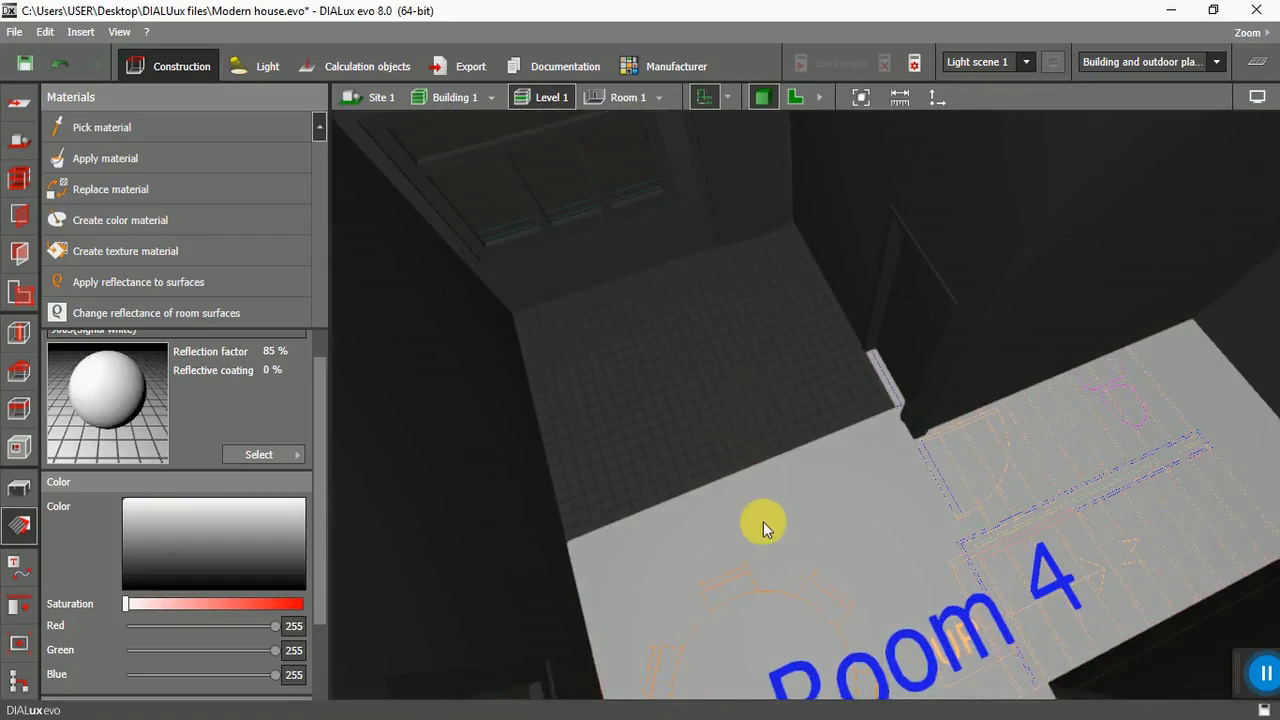
{"action": "scroll", "coordinate": [756, 516], "scroll_direction": "down", "scroll_amount": 1}
{"action": "left_click", "coordinate": [739, 414]}
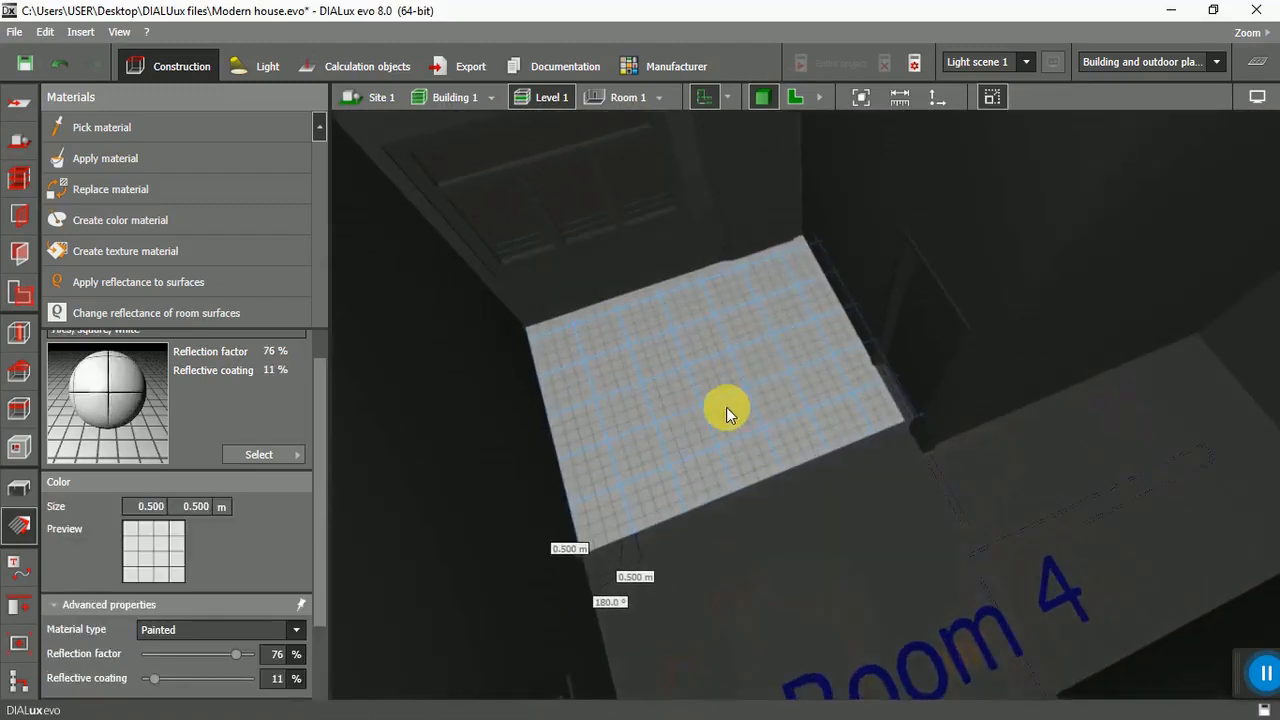
{"action": "scroll", "coordinate": [737, 406], "scroll_direction": "down", "scroll_amount": 1}
{"action": "scroll", "coordinate": [724, 413], "scroll_direction": "down", "scroll_amount": 3}
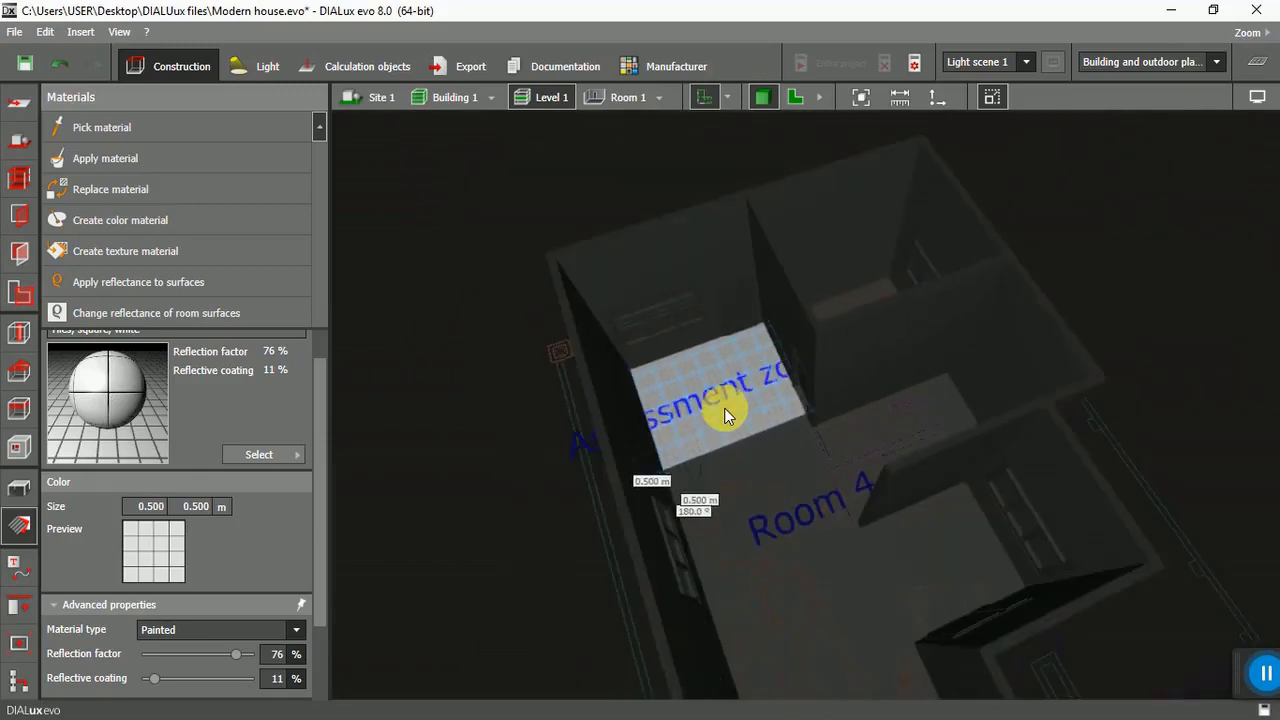
{"action": "left_click", "coordinate": [494, 497]}
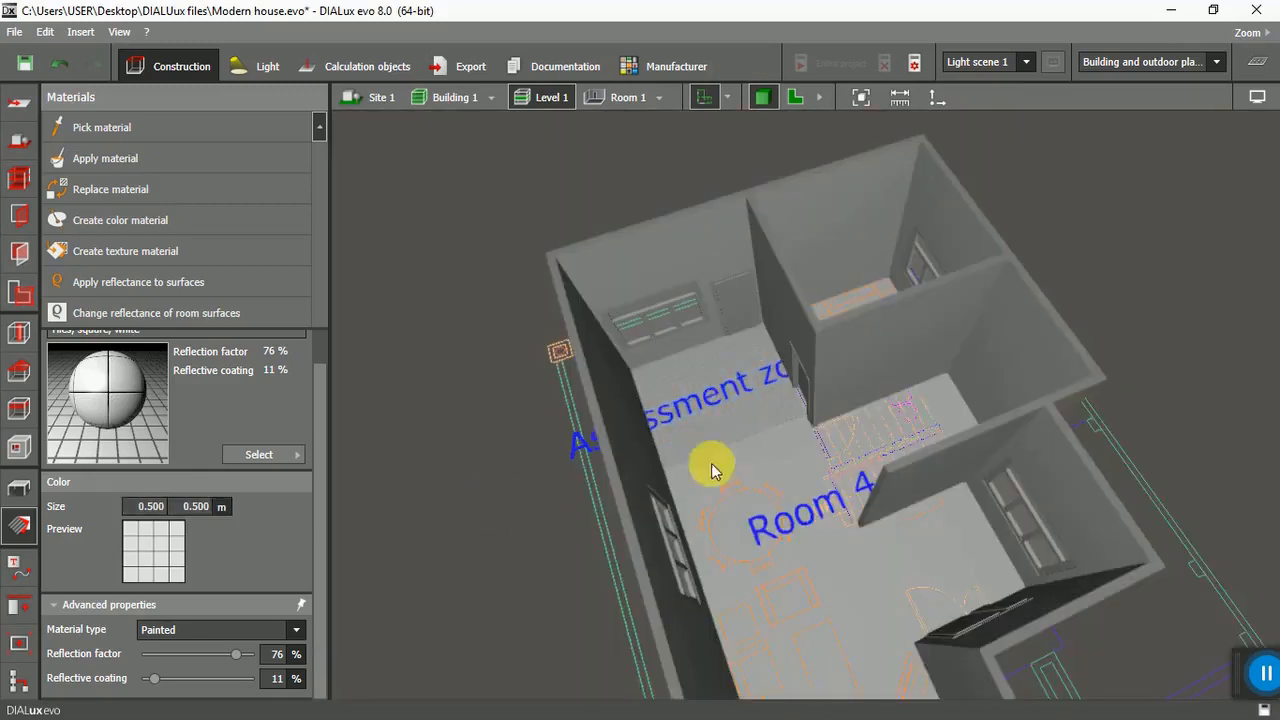
Try to set the white square tile texture's size to 0.600 m by 0.600 m.
{"action": "left_click", "coordinate": [737, 423]}
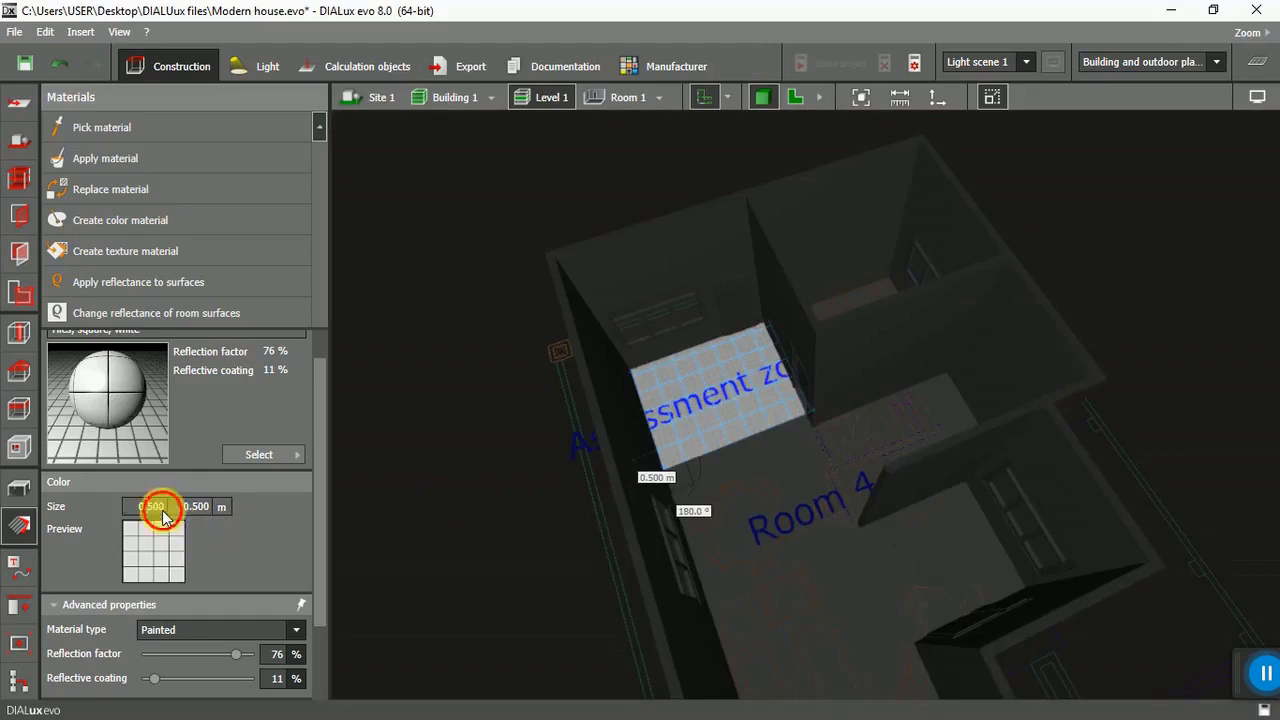
{"action": "left_click", "coordinate": [396, 551]}
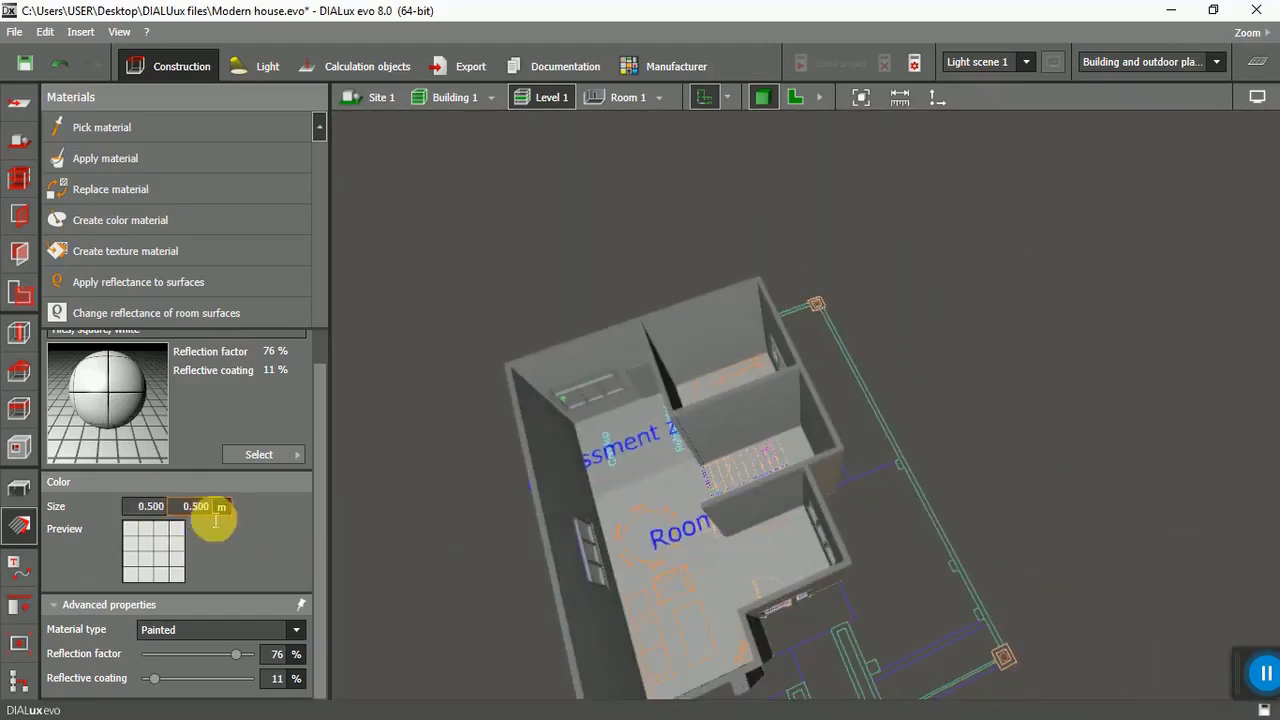
{"action": "left_click", "coordinate": [150, 506]}
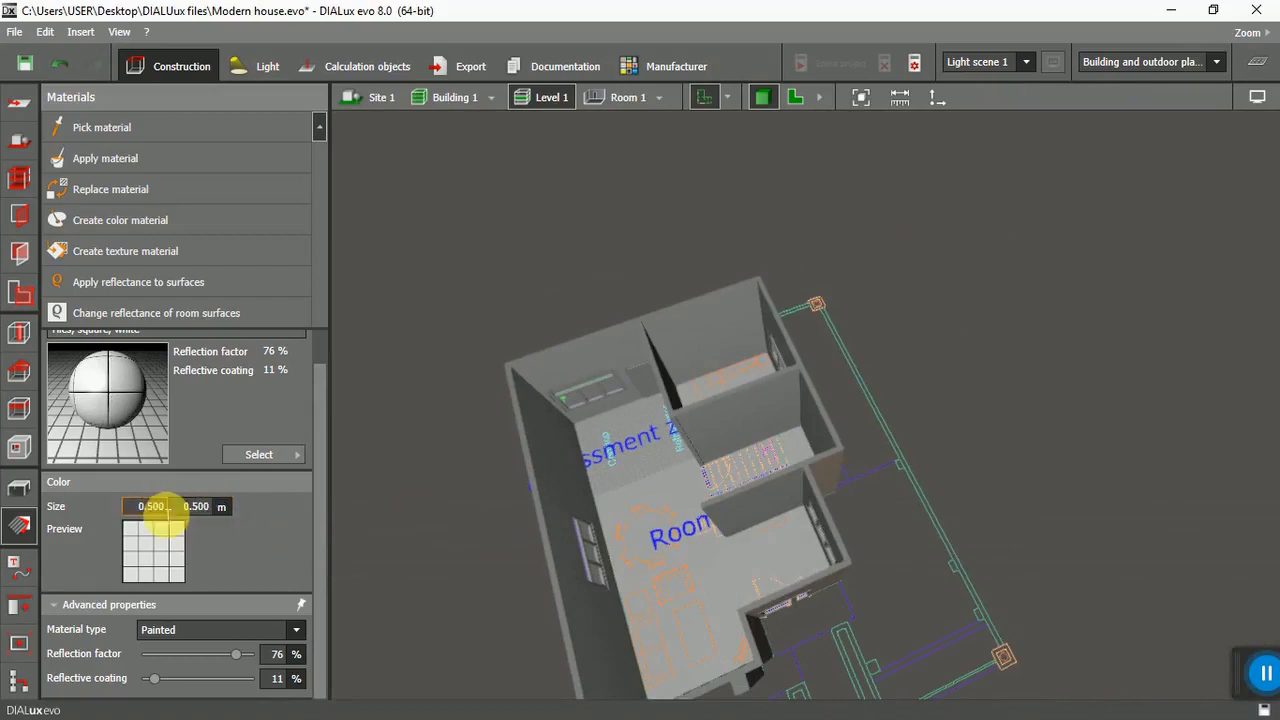
{"action": "left_click", "coordinate": [150, 506]}
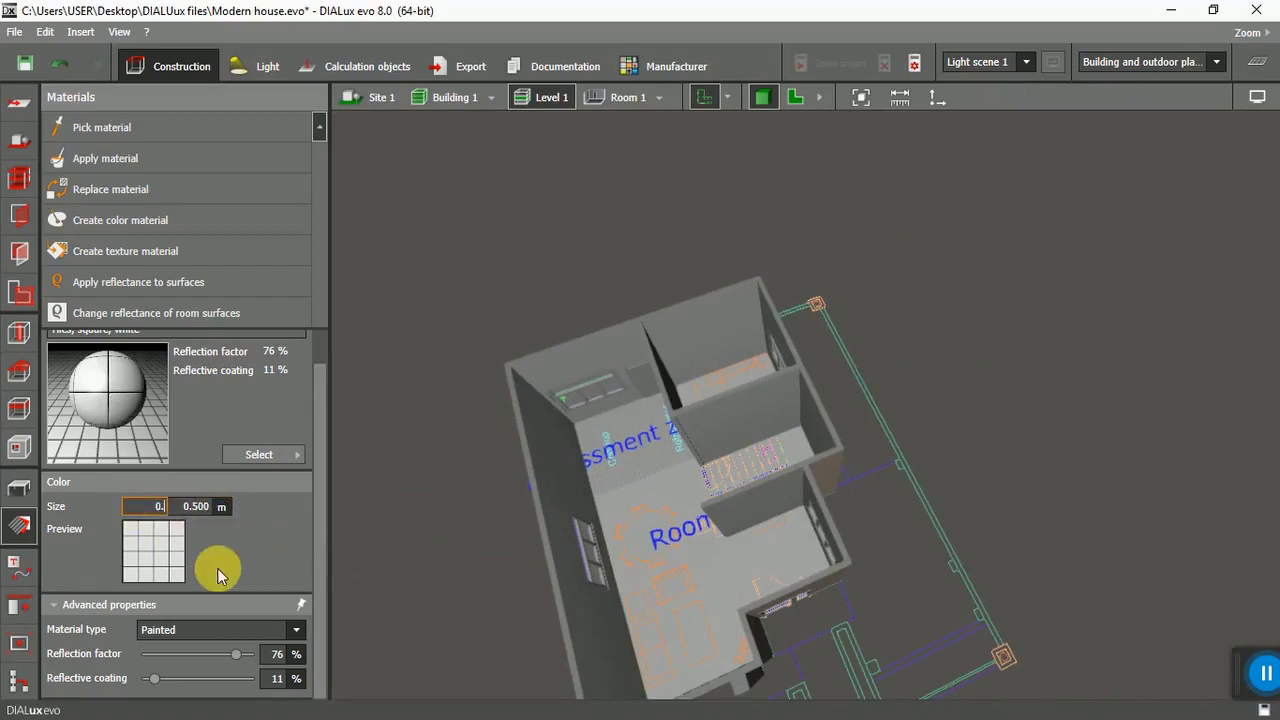
{"action": "type", "text": "0.6"}
{"action": "key", "text": "Return"}
{"action": "left_click", "coordinate": [205, 506]}
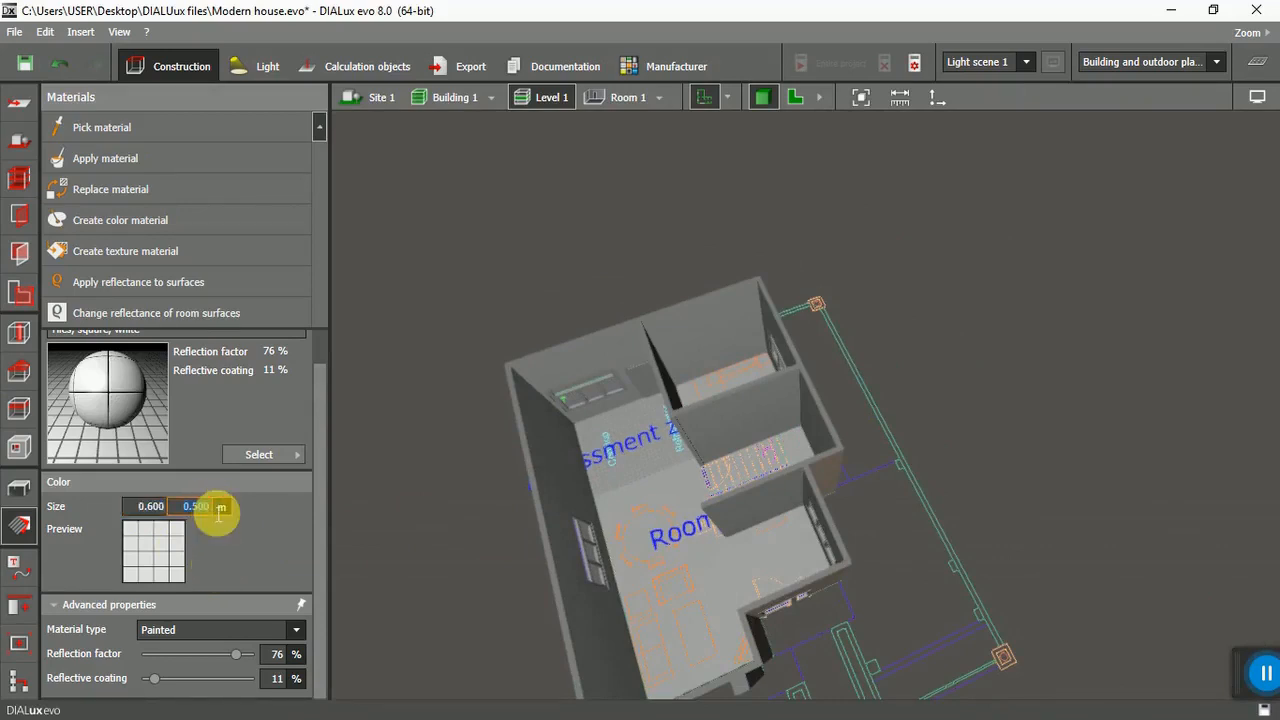
{"action": "type", "text": "0"}
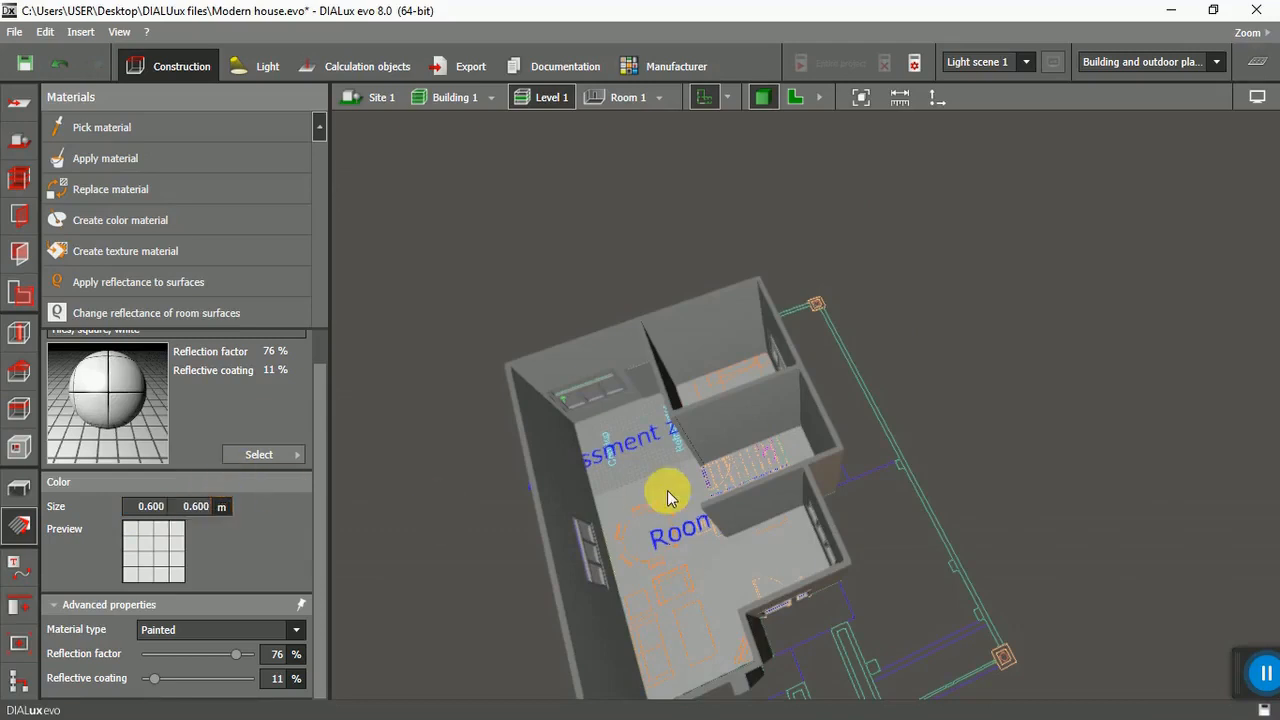
Check the tile size on the kitchen floor surface up close and clear the surface selection.
{"action": "scroll", "coordinate": [636, 477], "scroll_direction": "up", "scroll_amount": 2}
{"action": "scroll", "coordinate": [634, 466], "scroll_direction": "up", "scroll_amount": 4}
{"action": "left_click", "coordinate": [680, 568]}
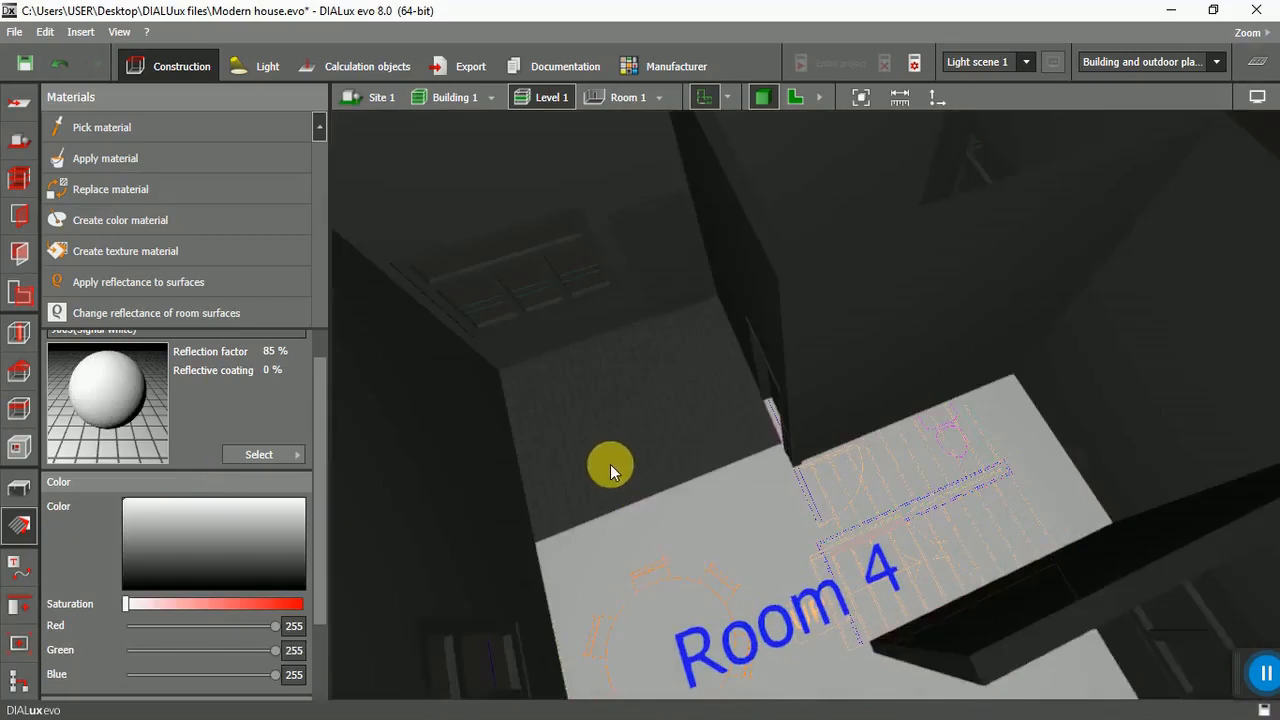
{"action": "left_click", "coordinate": [628, 455]}
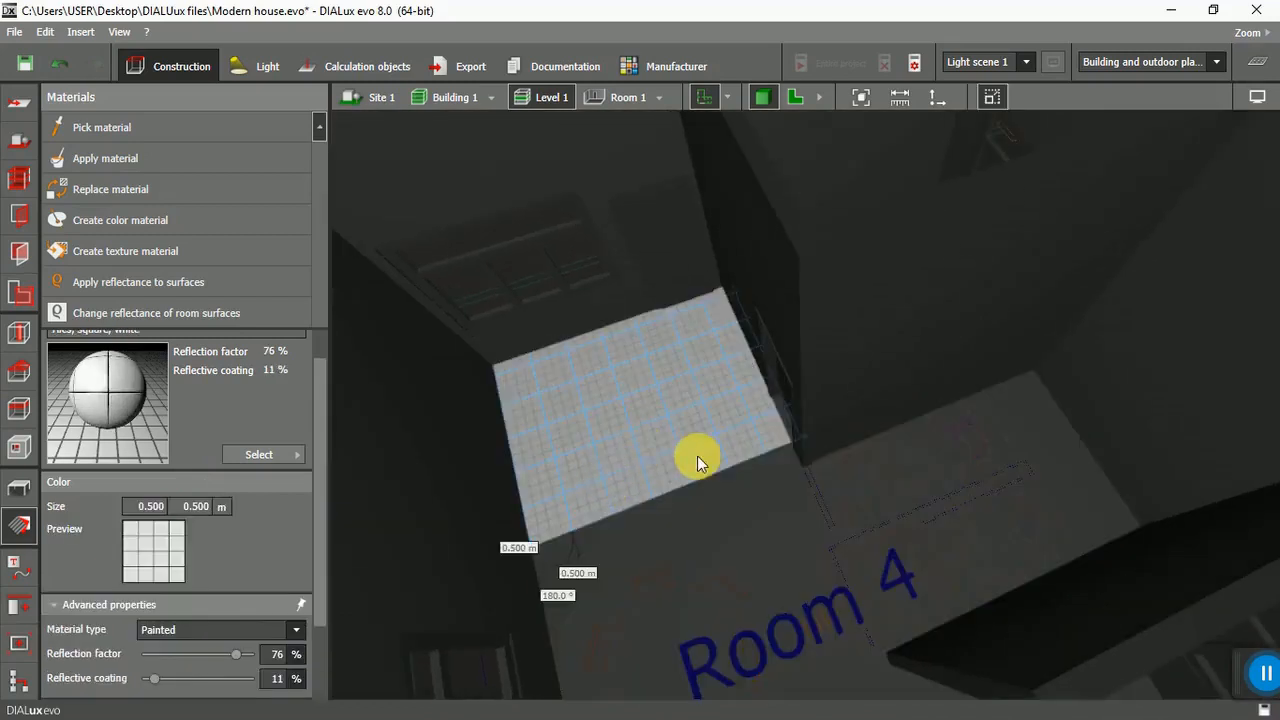
{"action": "scroll", "coordinate": [725, 485], "scroll_direction": "down", "scroll_amount": 5}
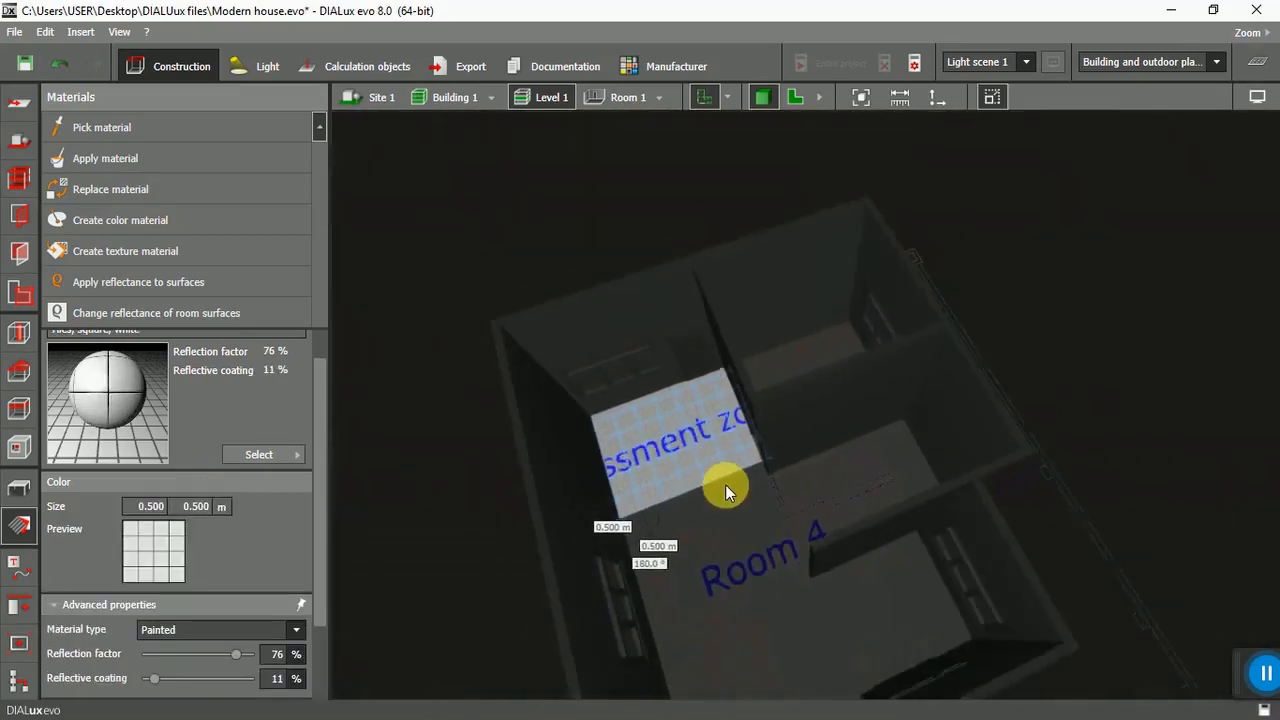
{"action": "left_click_drag", "start_coordinate": [439, 494], "coordinate": [626, 320]}
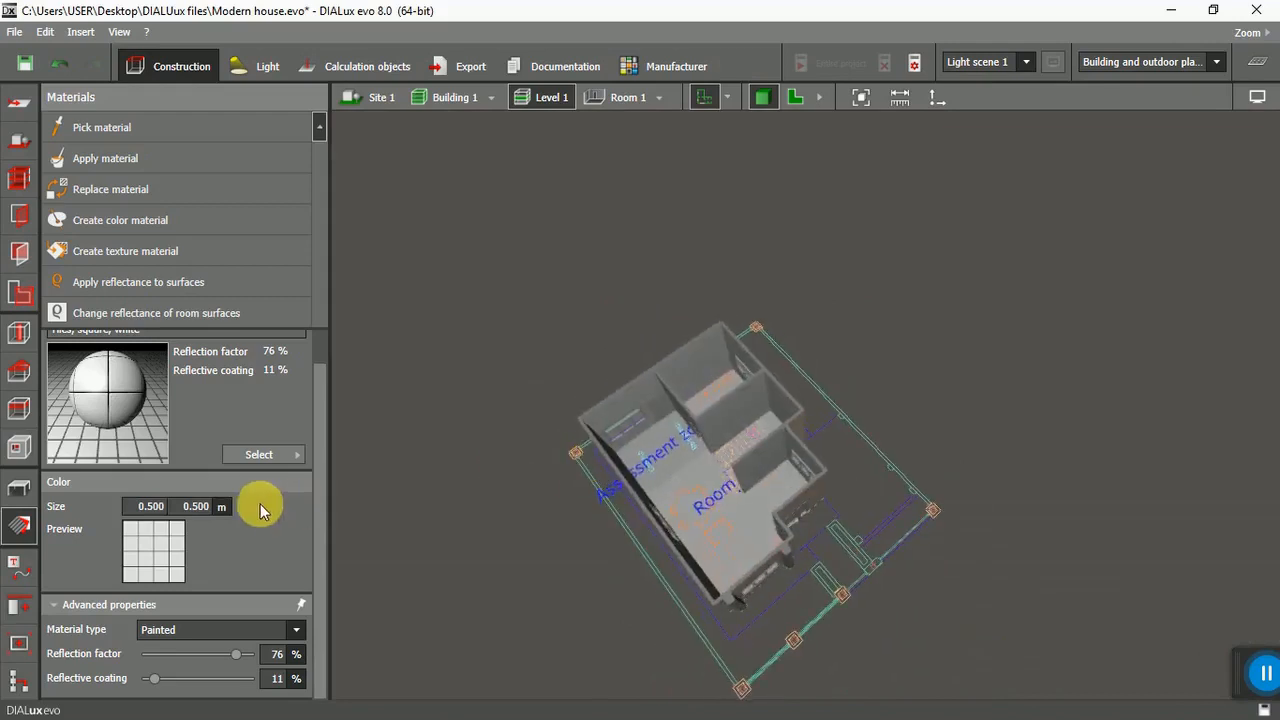
Open the material catalog and examine the wood textures for indoor floors.
{"action": "left_click", "coordinate": [291, 456]}
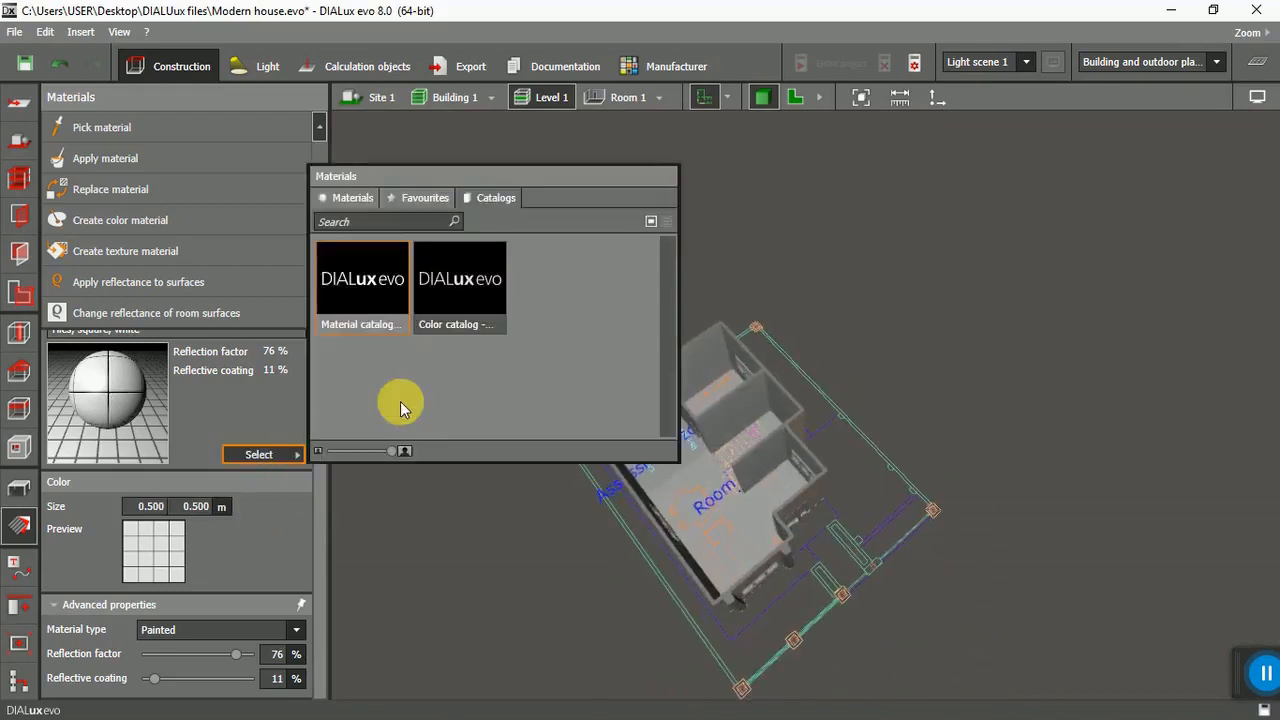
{"action": "double_click", "coordinate": [370, 279]}
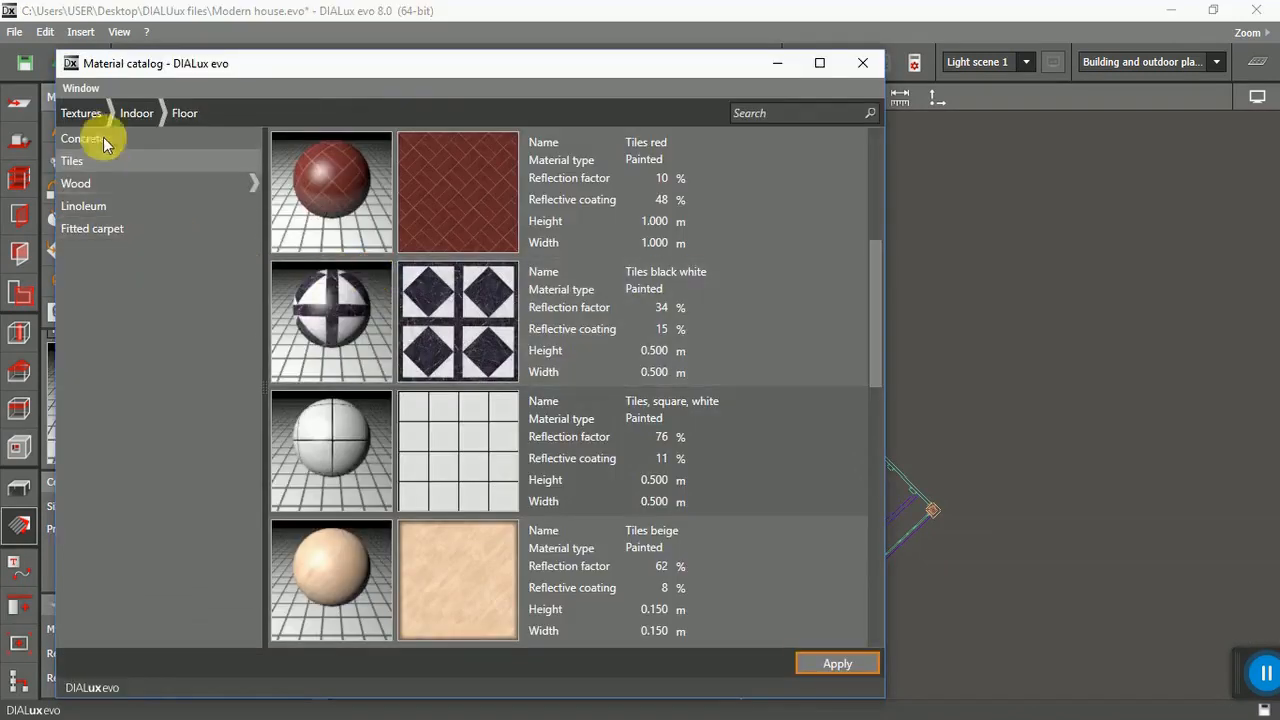
{"action": "left_click", "coordinate": [179, 111]}
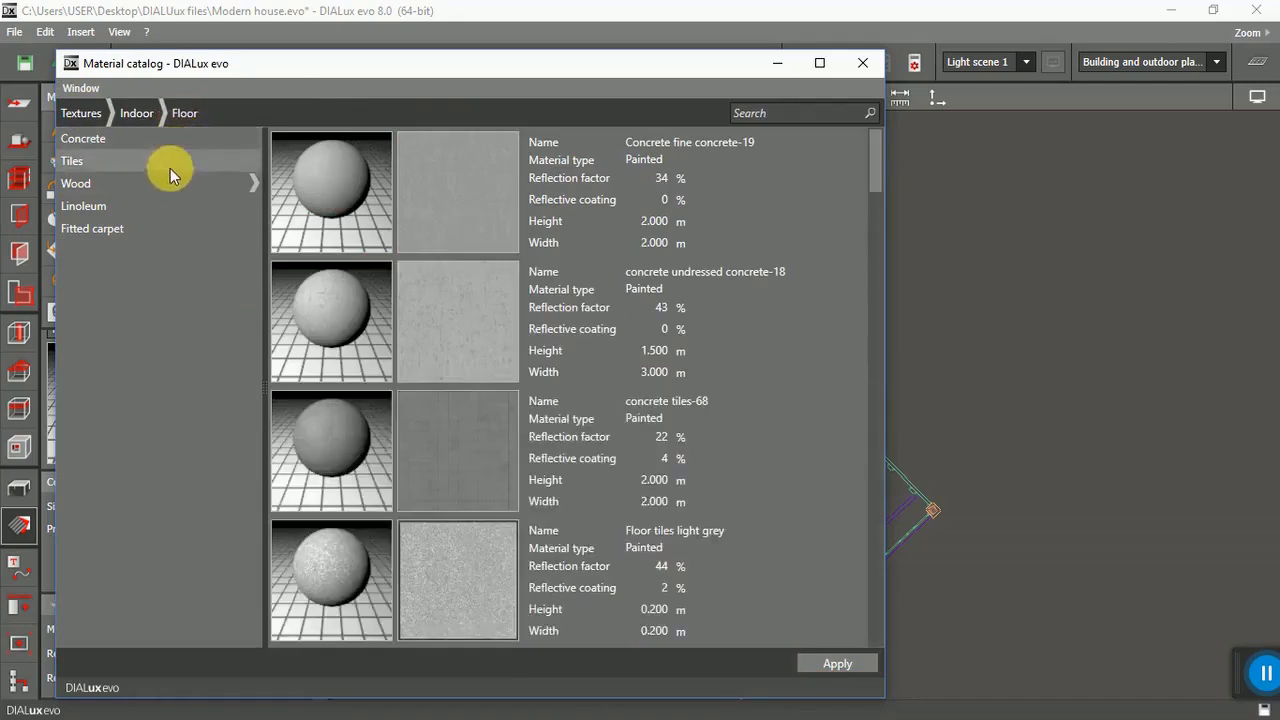
{"action": "left_click", "coordinate": [166, 184]}
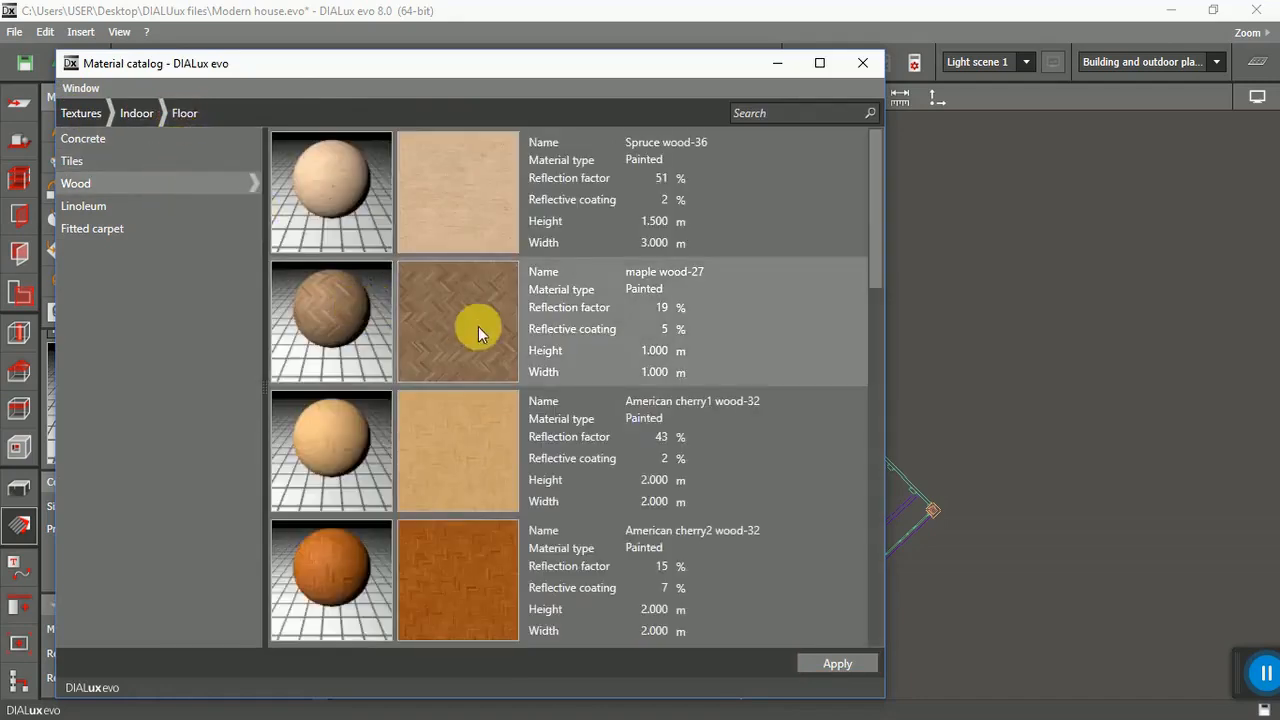
{"action": "scroll", "coordinate": [472, 328], "scroll_direction": "down", "scroll_amount": 6}
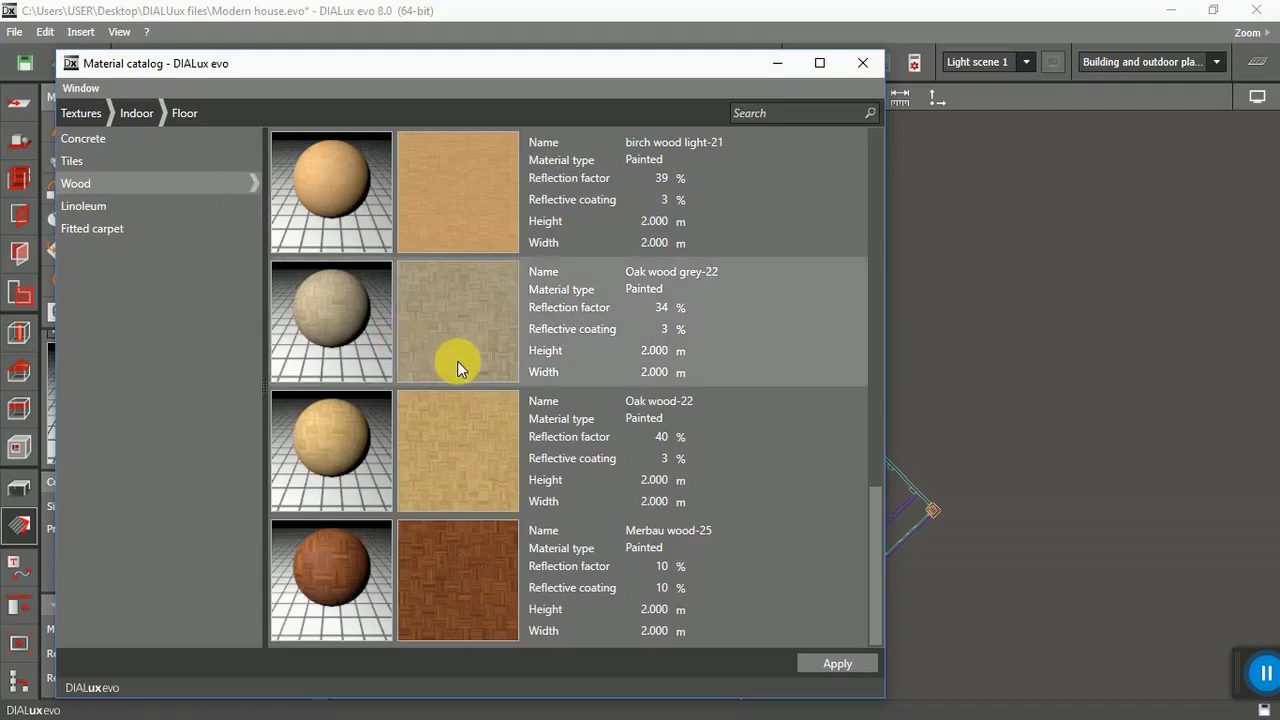
{"action": "scroll", "coordinate": [457, 365], "scroll_direction": "up", "scroll_amount": 6}
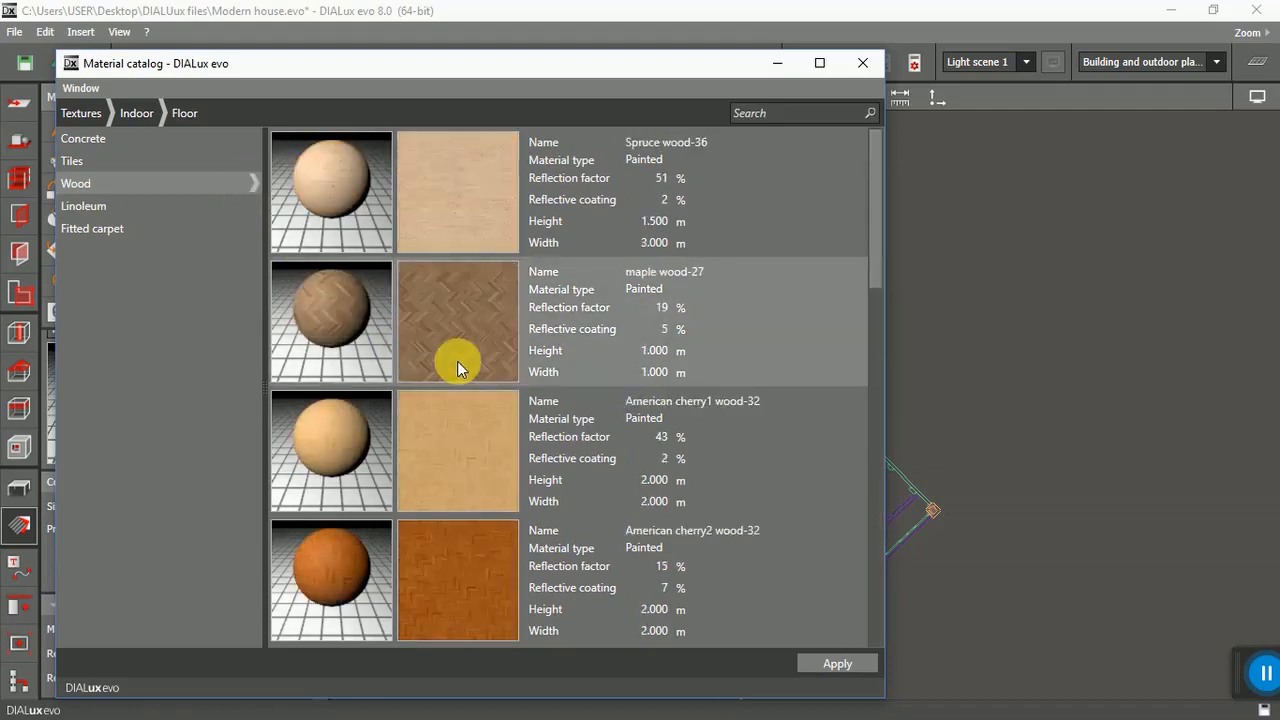
{"action": "scroll", "coordinate": [457, 368], "scroll_direction": "down", "scroll_amount": 6}
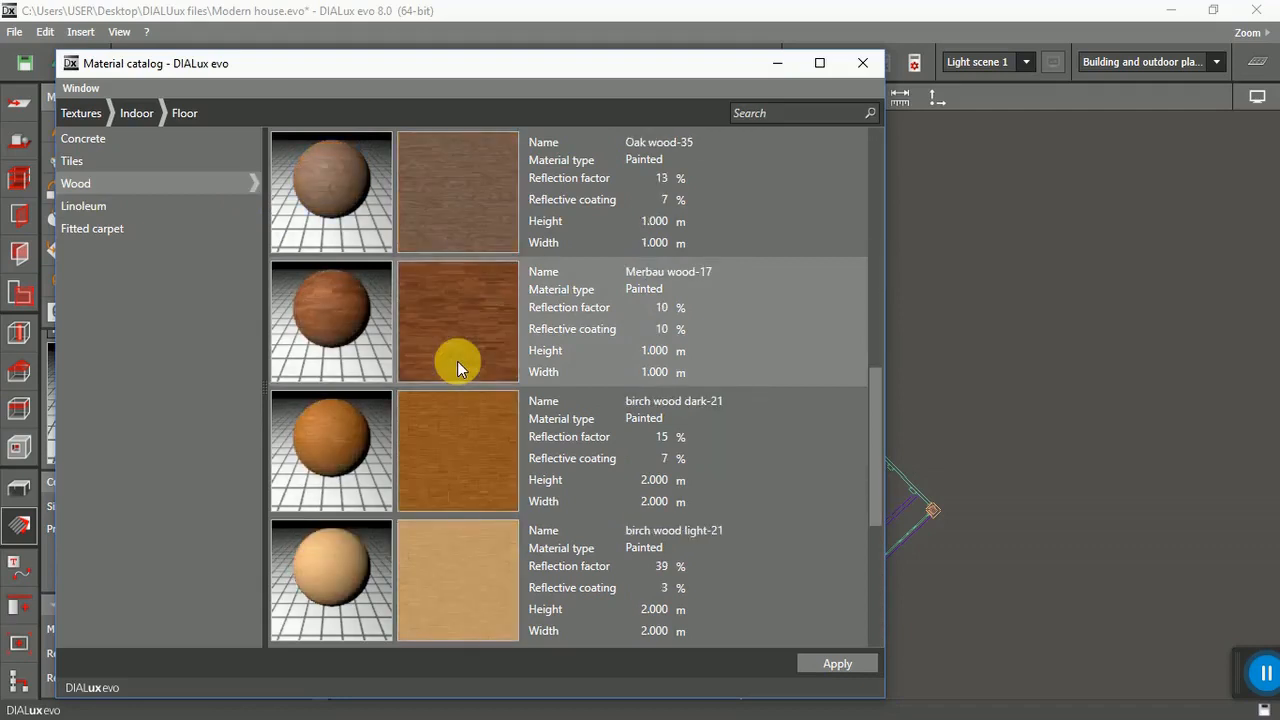
{"action": "scroll", "coordinate": [457, 361], "scroll_direction": "down", "scroll_amount": 3}
{"action": "scroll", "coordinate": [457, 361], "scroll_direction": "up", "scroll_amount": 6}
{"action": "scroll", "coordinate": [457, 361], "scroll_direction": "up", "scroll_amount": 3}
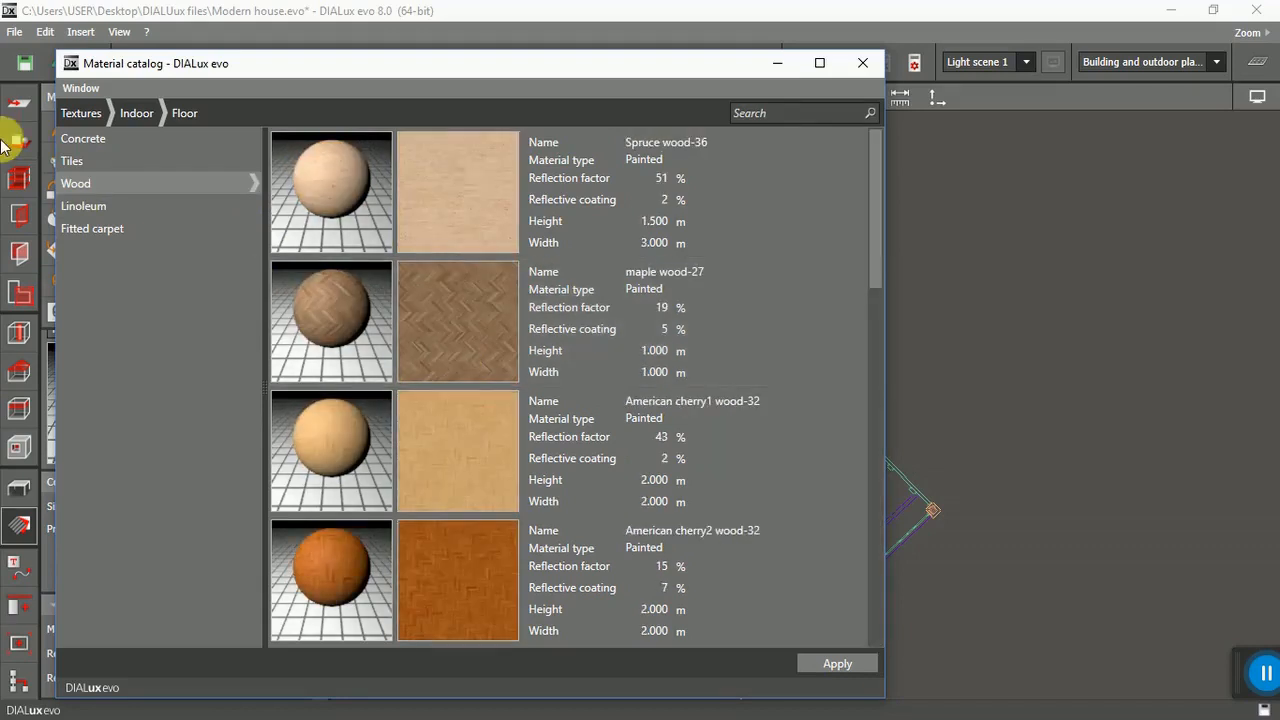
Load the walnut reddish texture from the catalog's indoor furniture materials.
{"action": "left_click", "coordinate": [134, 113]}
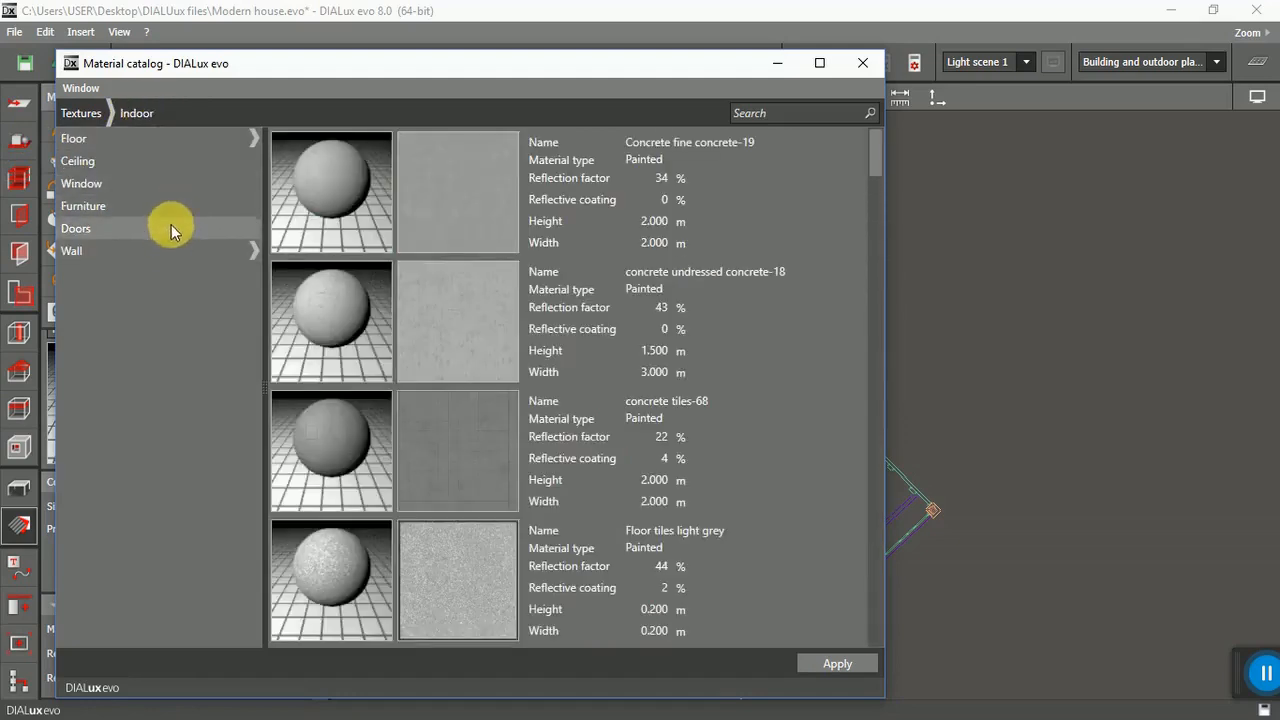
{"action": "left_click", "coordinate": [168, 182]}
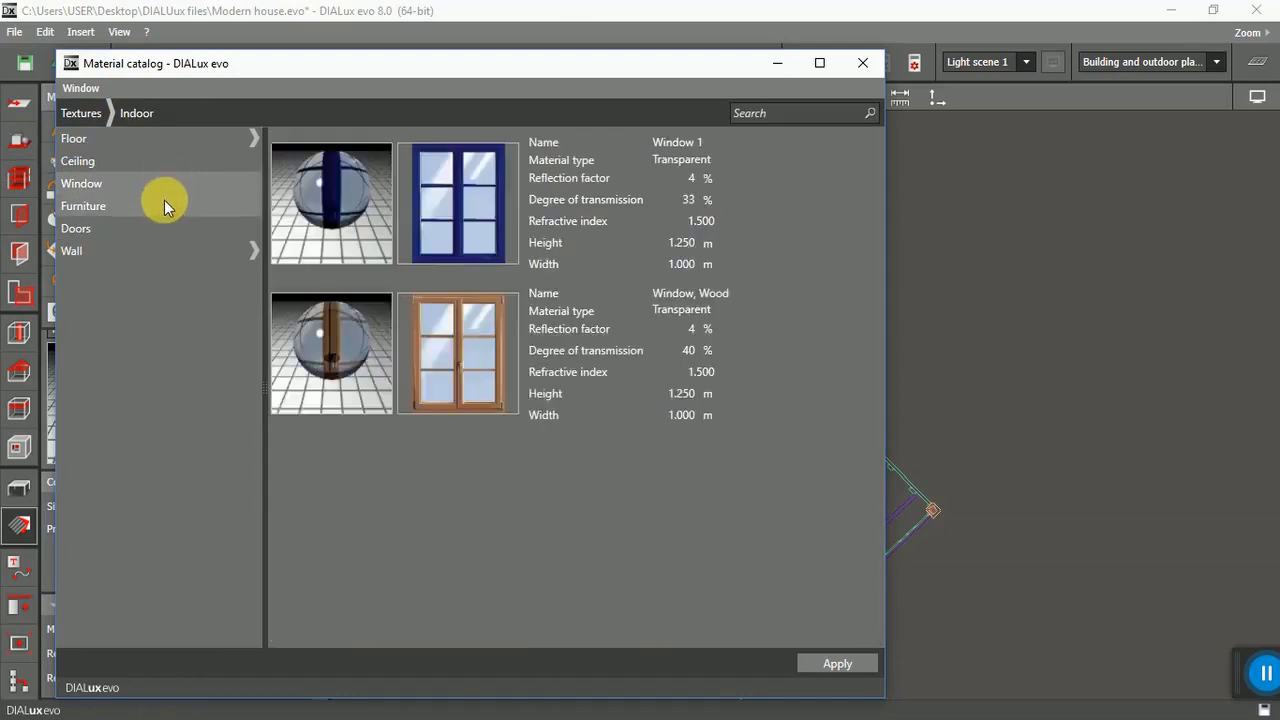
{"action": "left_click", "coordinate": [164, 204]}
{"action": "scroll", "coordinate": [451, 398], "scroll_direction": "down", "scroll_amount": 3}
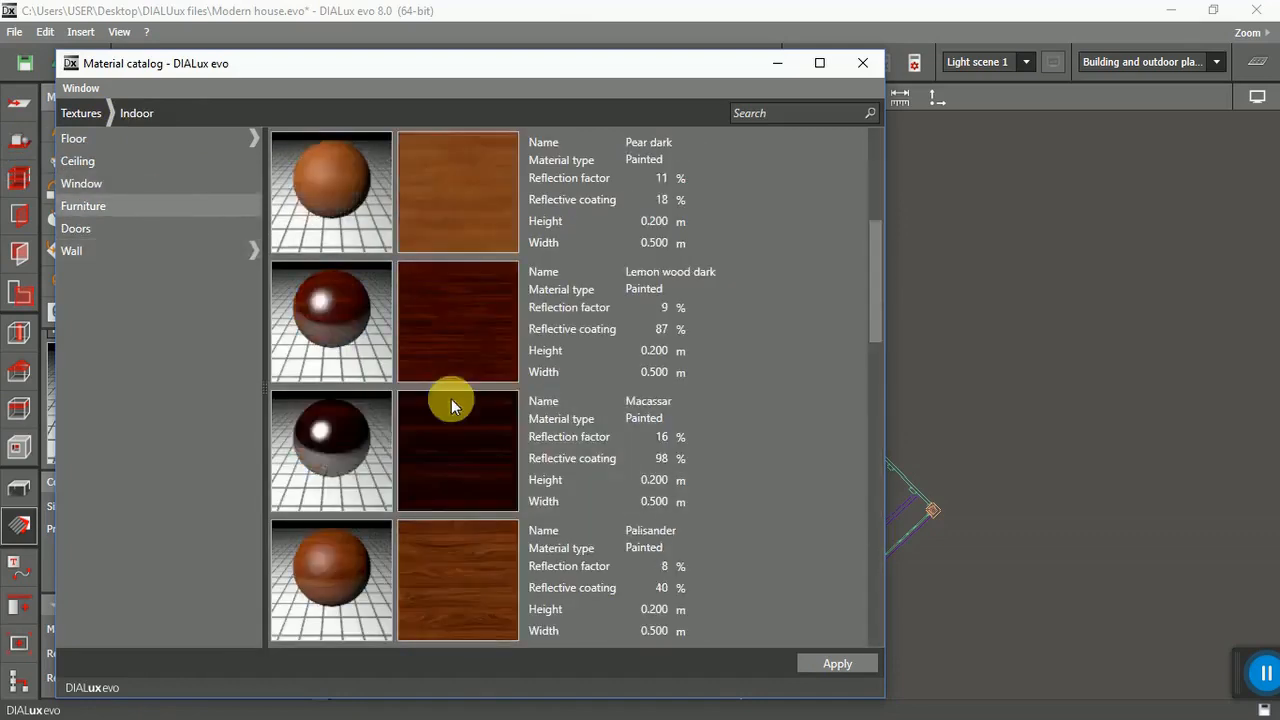
{"action": "scroll", "coordinate": [451, 398], "scroll_direction": "down", "scroll_amount": 6}
{"action": "scroll", "coordinate": [458, 412], "scroll_direction": "down", "scroll_amount": 3}
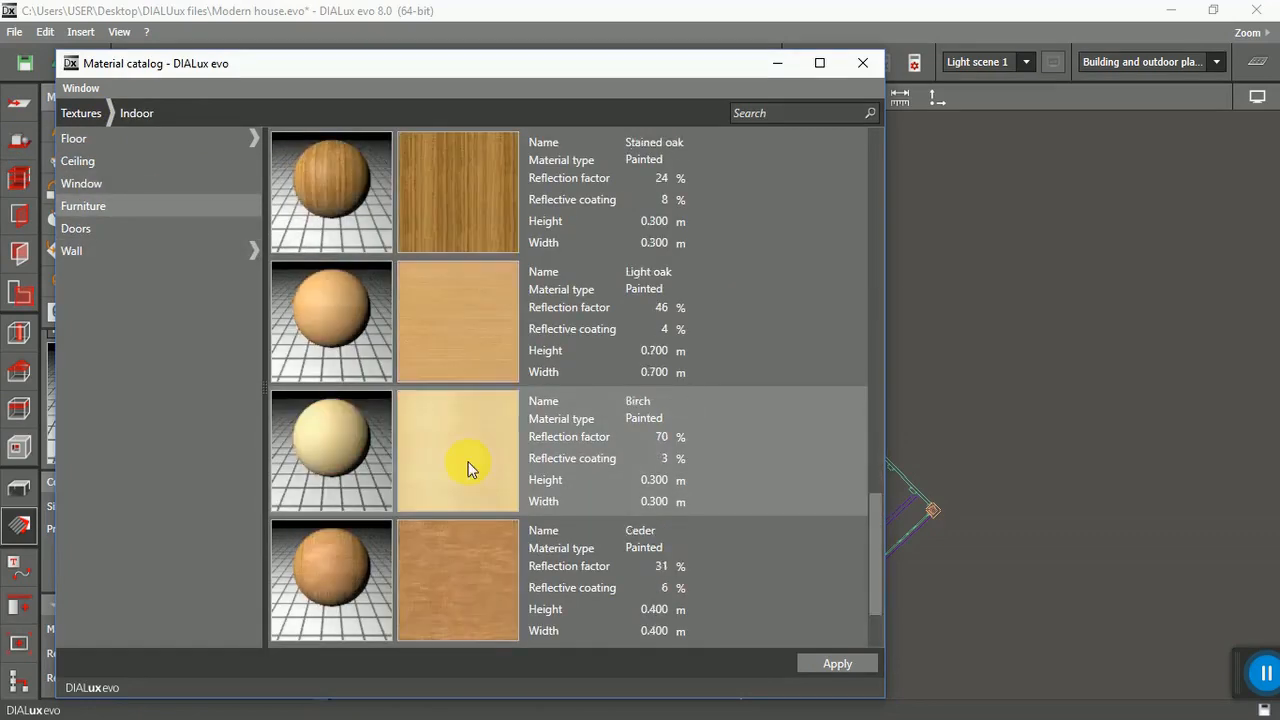
{"action": "scroll", "coordinate": [465, 423], "scroll_direction": "up", "scroll_amount": 3}
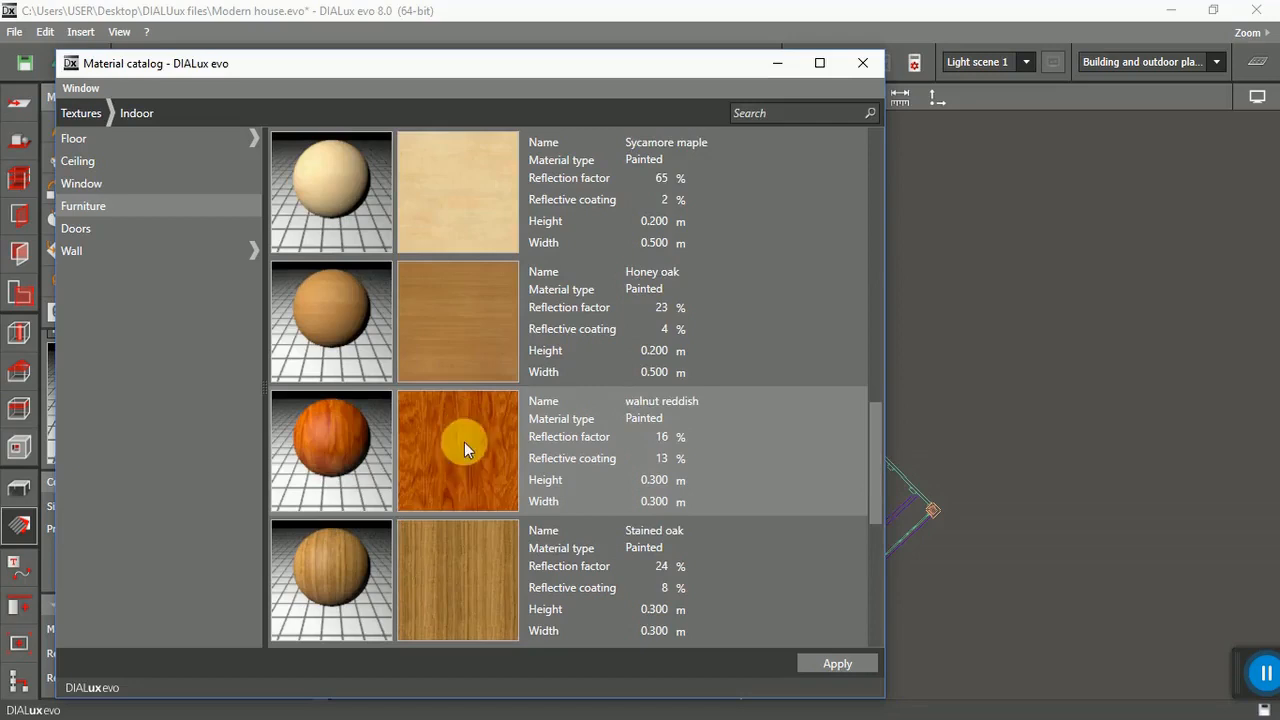
{"action": "left_click", "coordinate": [466, 451]}
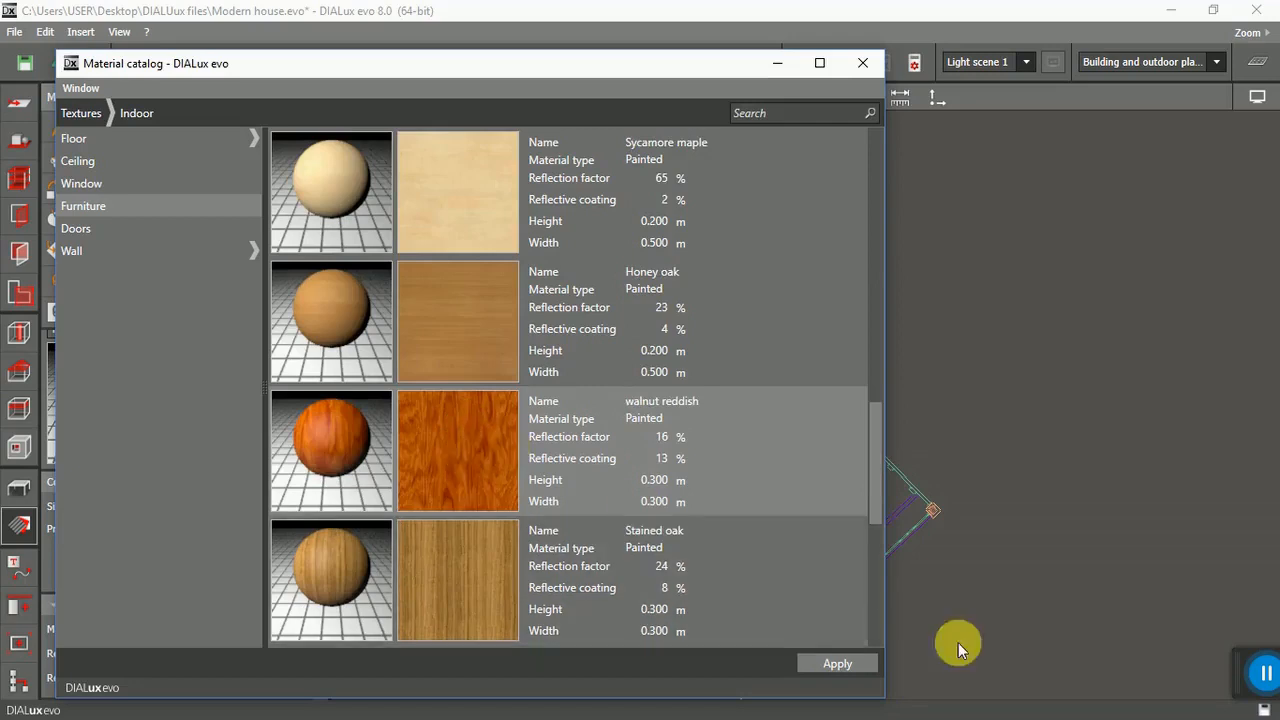
{"action": "left_click", "coordinate": [837, 663]}
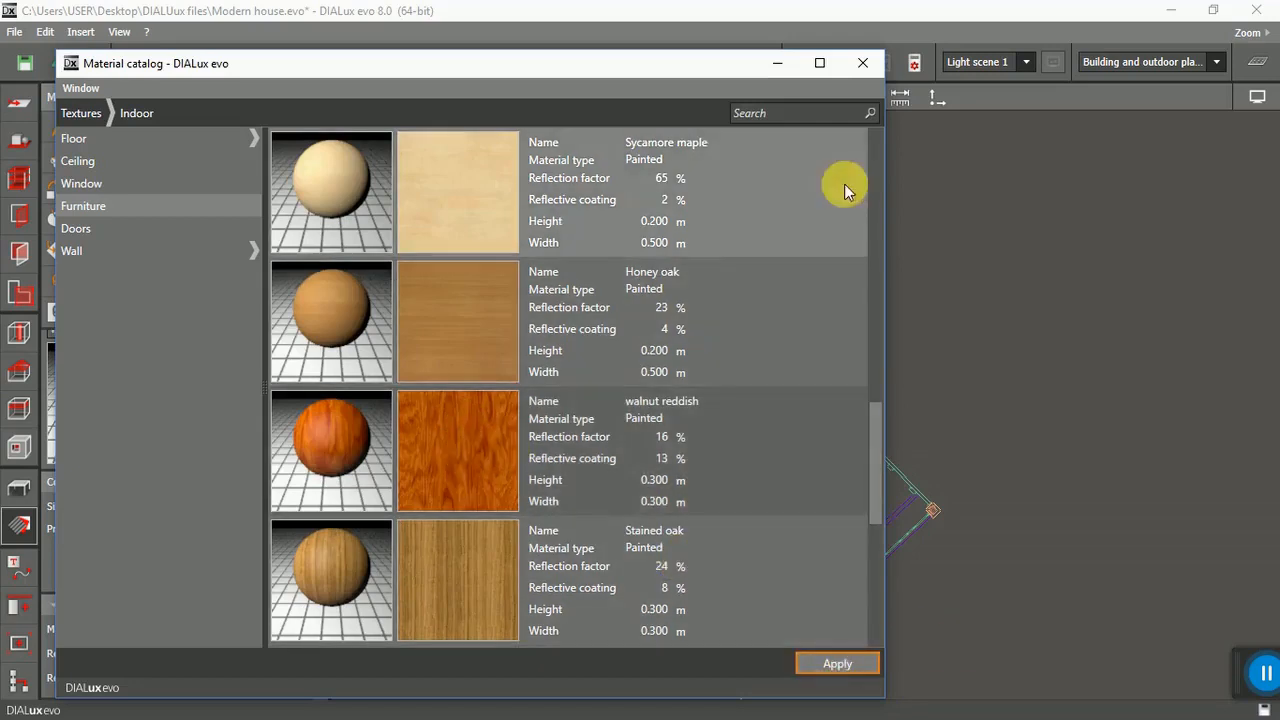
Undo the walnut reddish application to all floors and apply the material to the Room 4 floor only.
{"action": "left_click", "coordinate": [863, 63]}
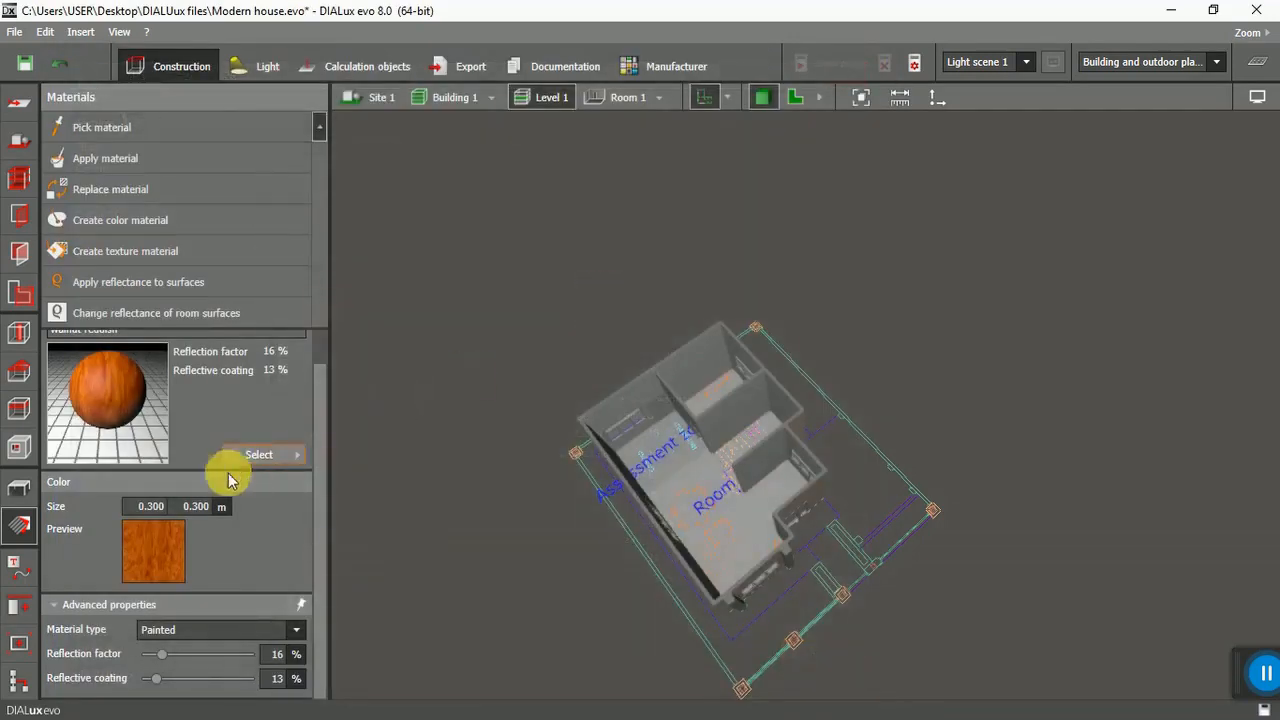
{"action": "left_click_drag", "start_coordinate": [150, 557], "coordinate": [737, 533]}
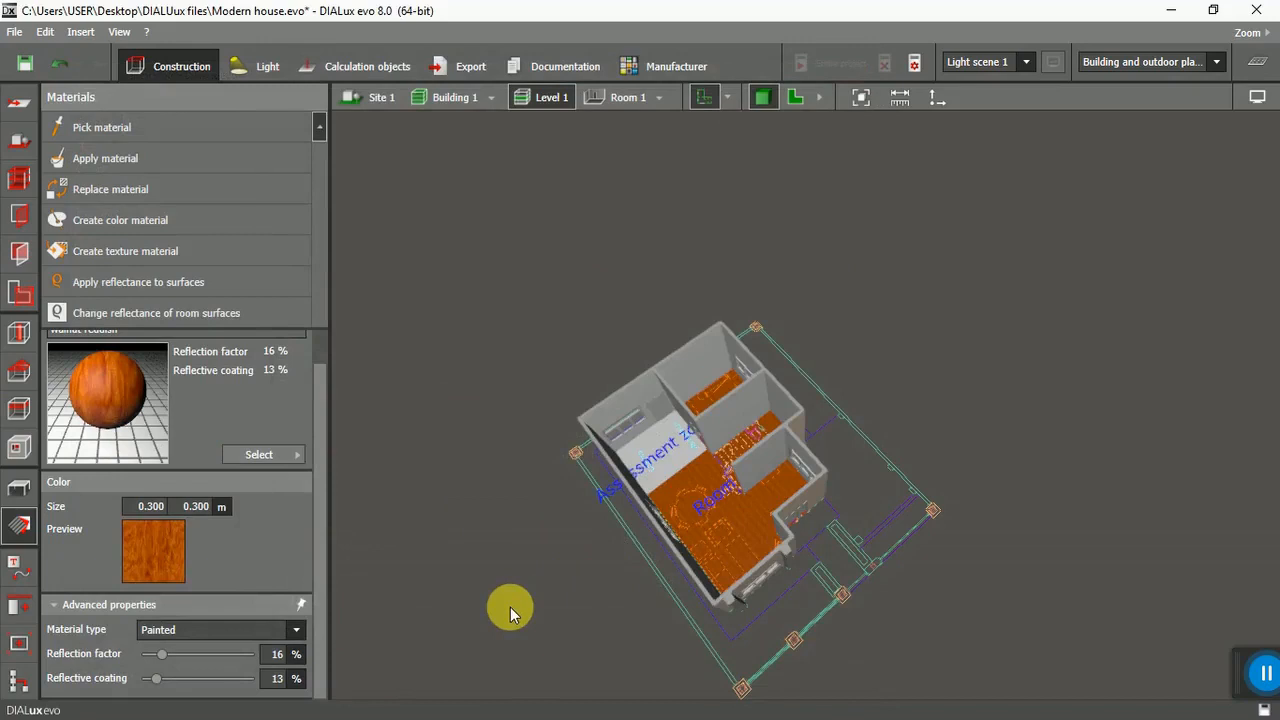
{"action": "key", "text": "ctrl+z"}
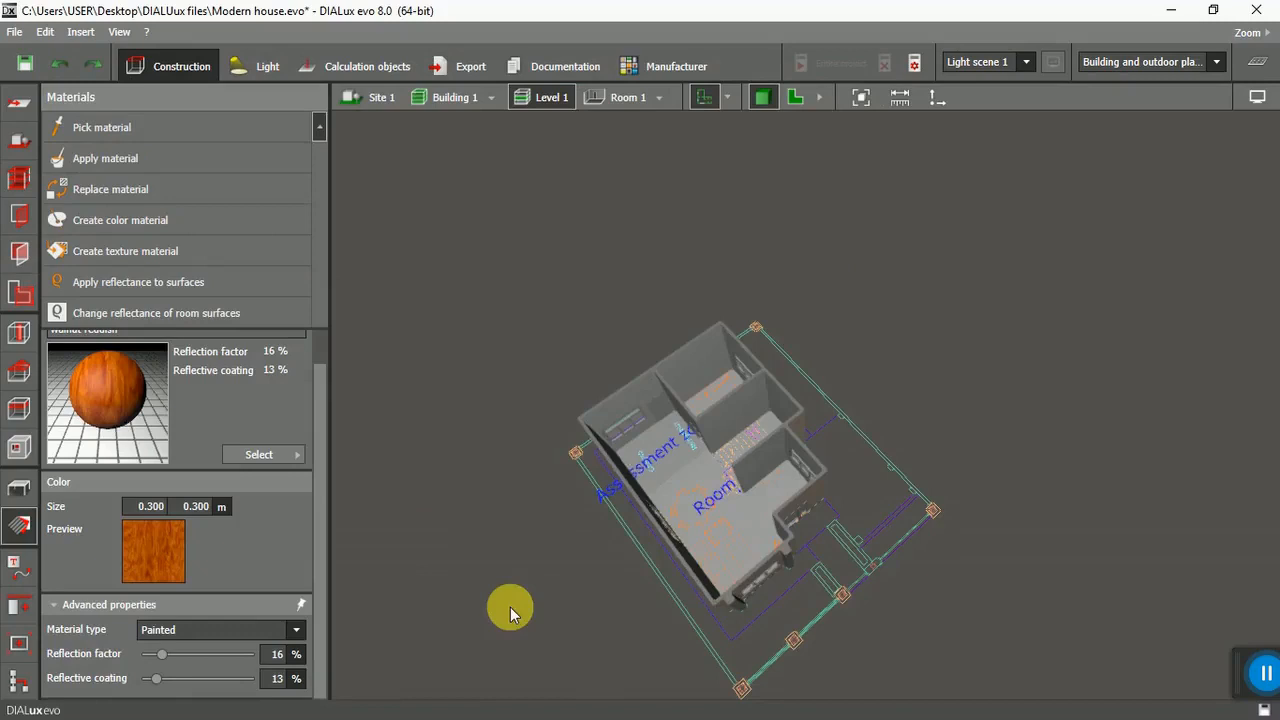
{"action": "left_click", "coordinate": [86, 158]}
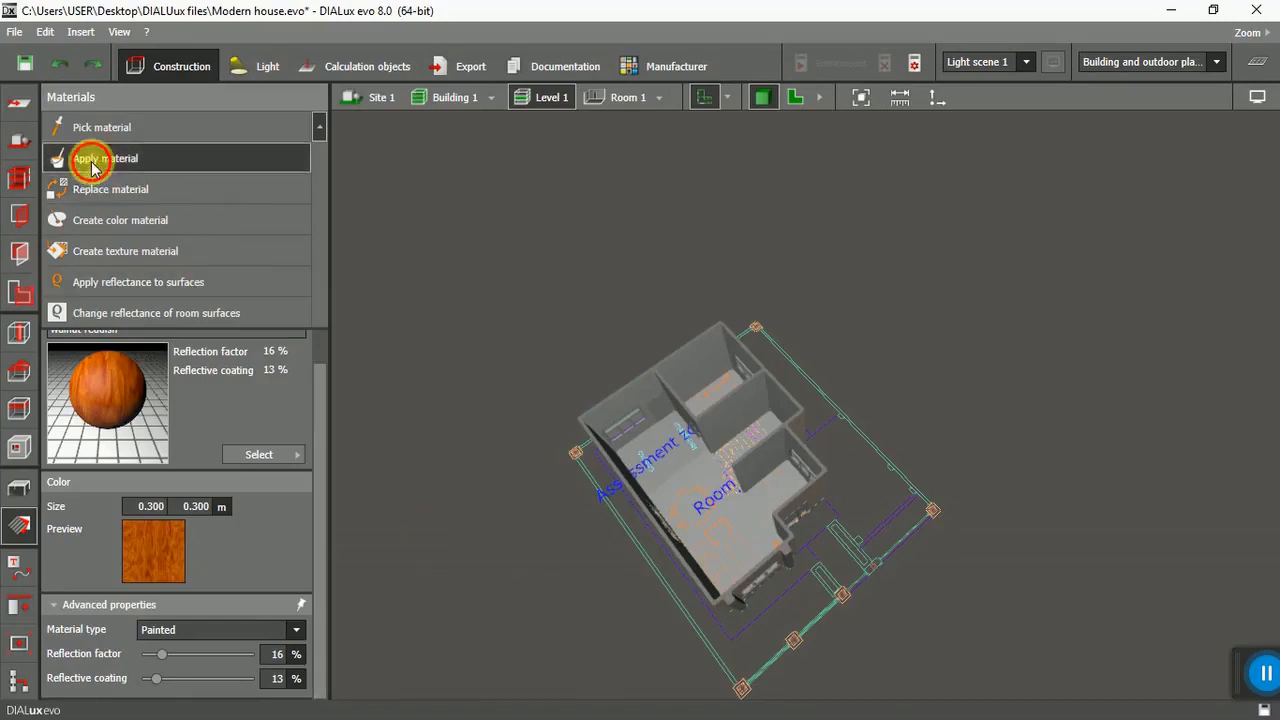
{"action": "left_click", "coordinate": [738, 548]}
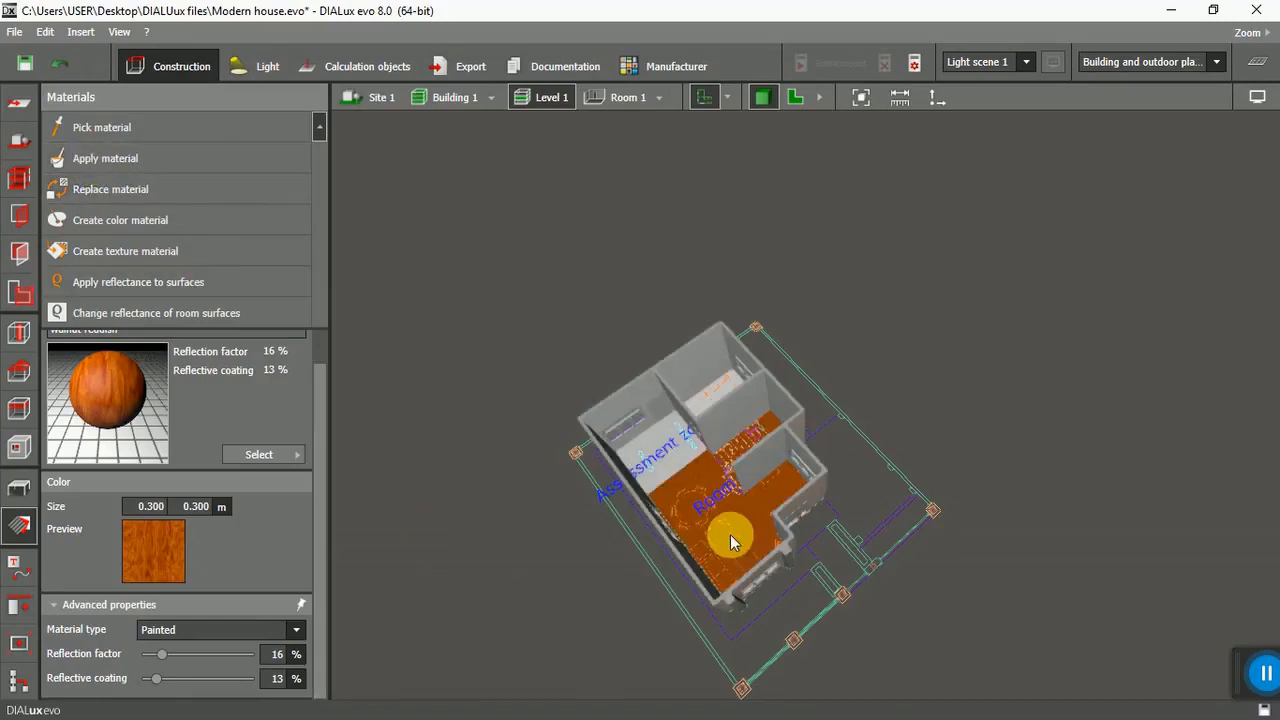
{"action": "middle_click_drag", "start_coordinate": [545, 543], "coordinate": [621, 574]}
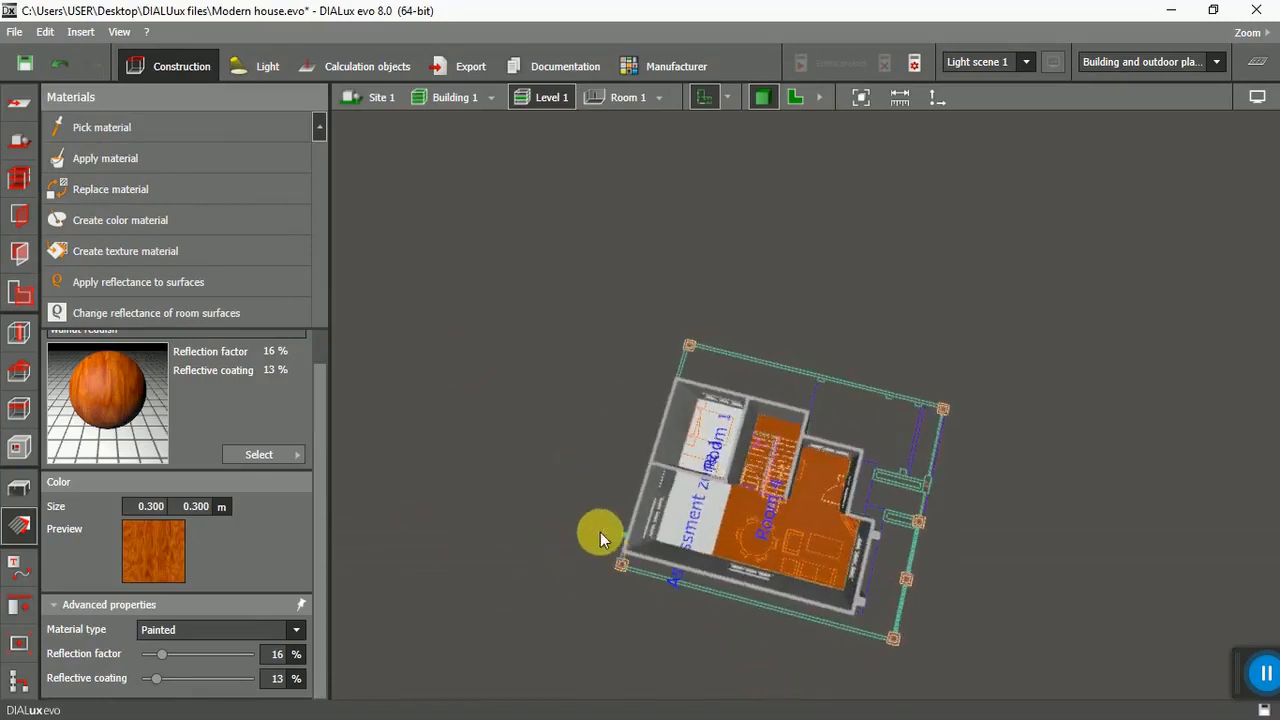
Load the "Carpet, single-colored, grey" texture from the material catalog's indoor fitted carpet floors.
{"action": "scroll", "coordinate": [703, 435], "scroll_direction": "up", "scroll_amount": 6}
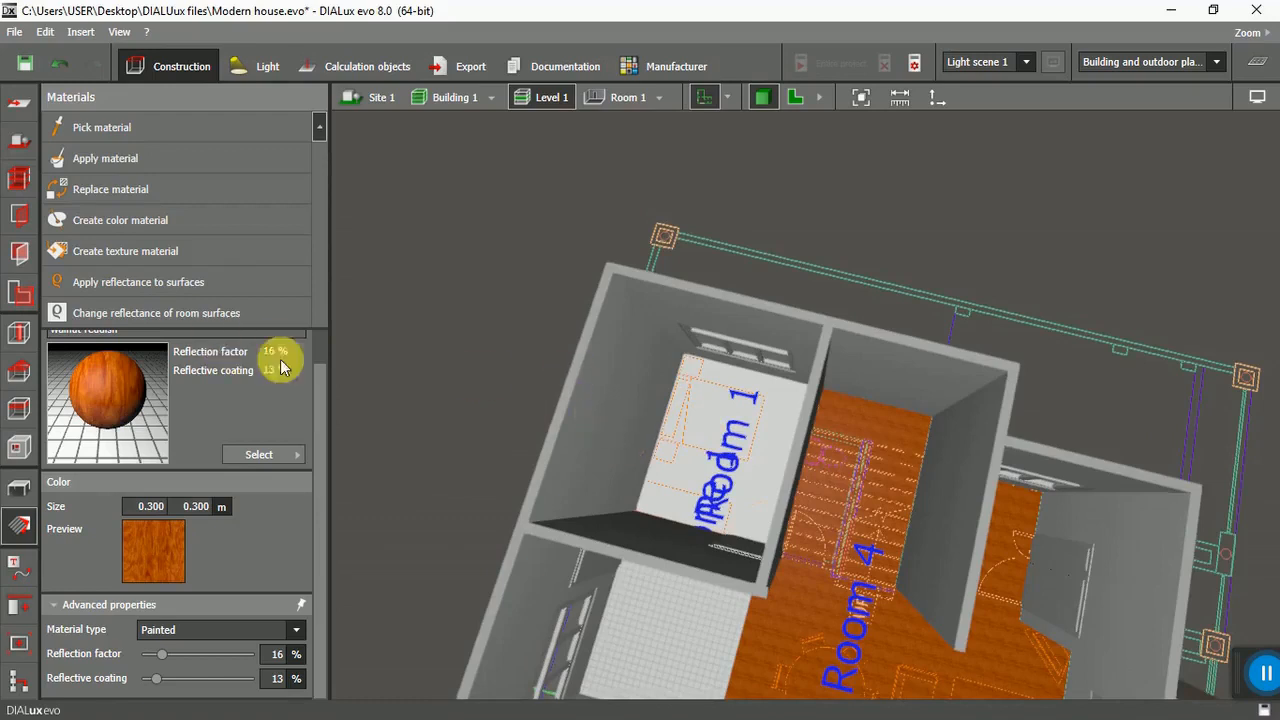
{"action": "left_click", "coordinate": [292, 454]}
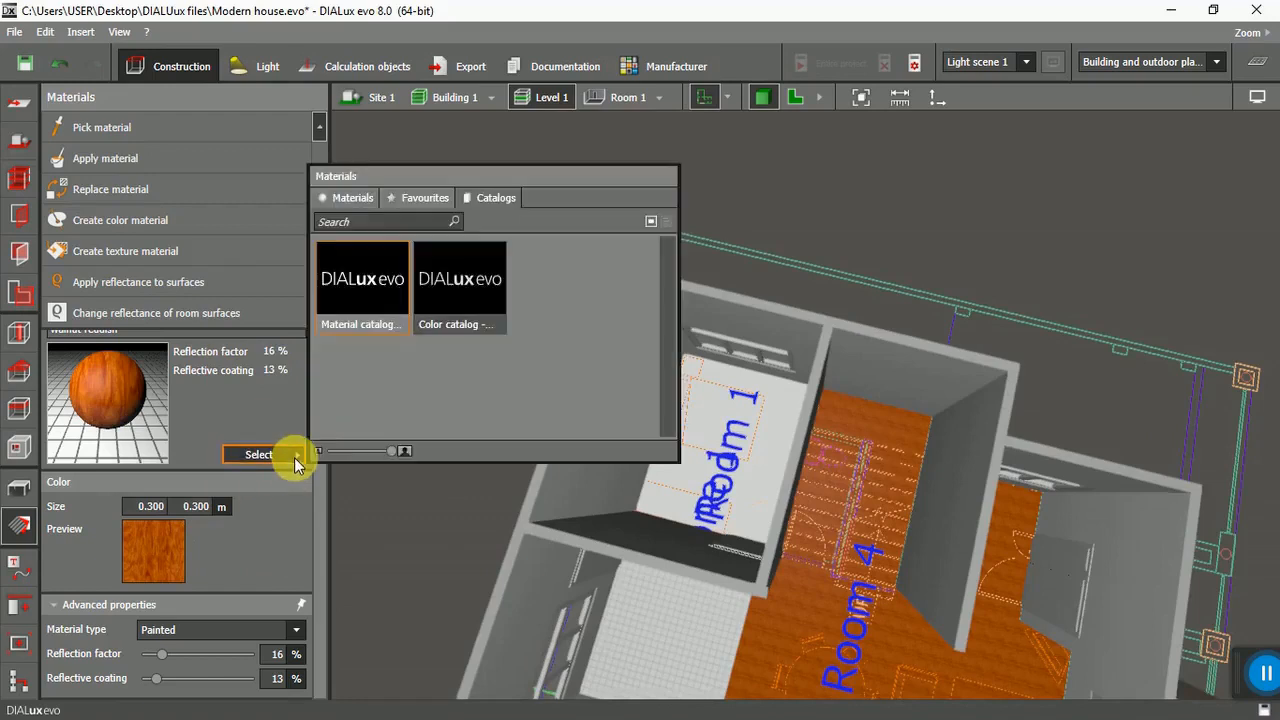
{"action": "double_click", "coordinate": [355, 285]}
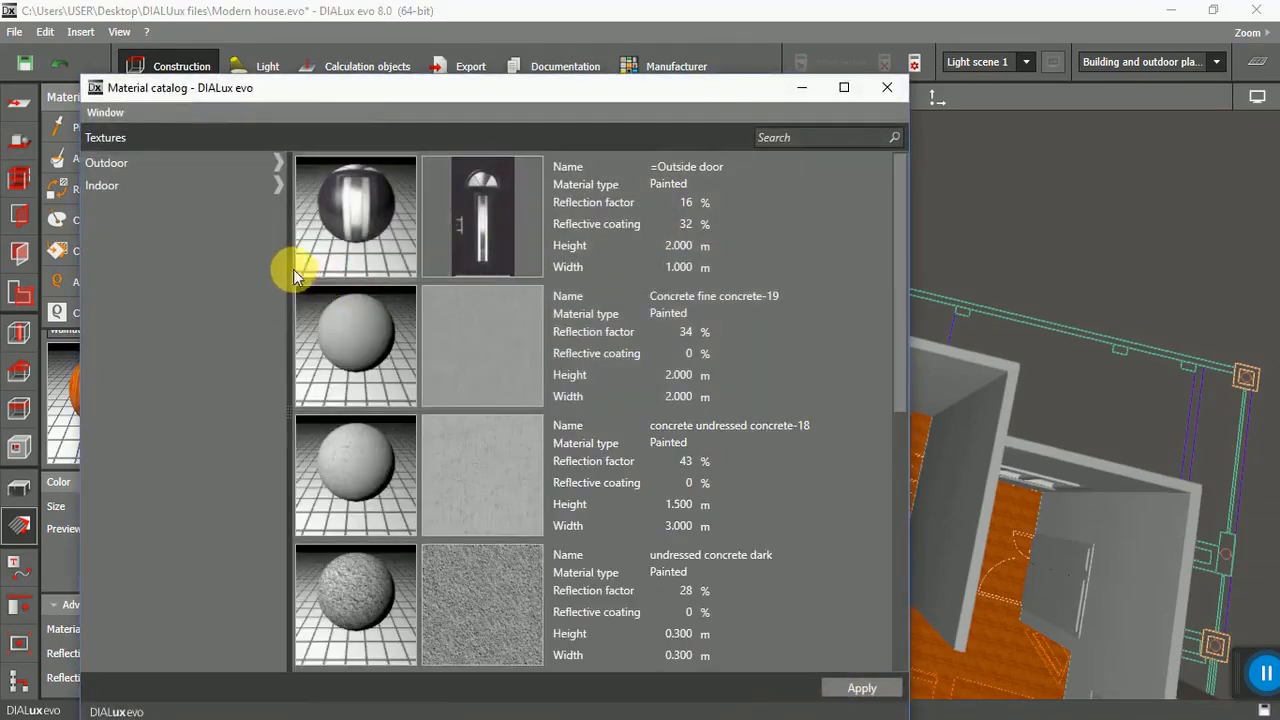
{"action": "left_click", "coordinate": [276, 187]}
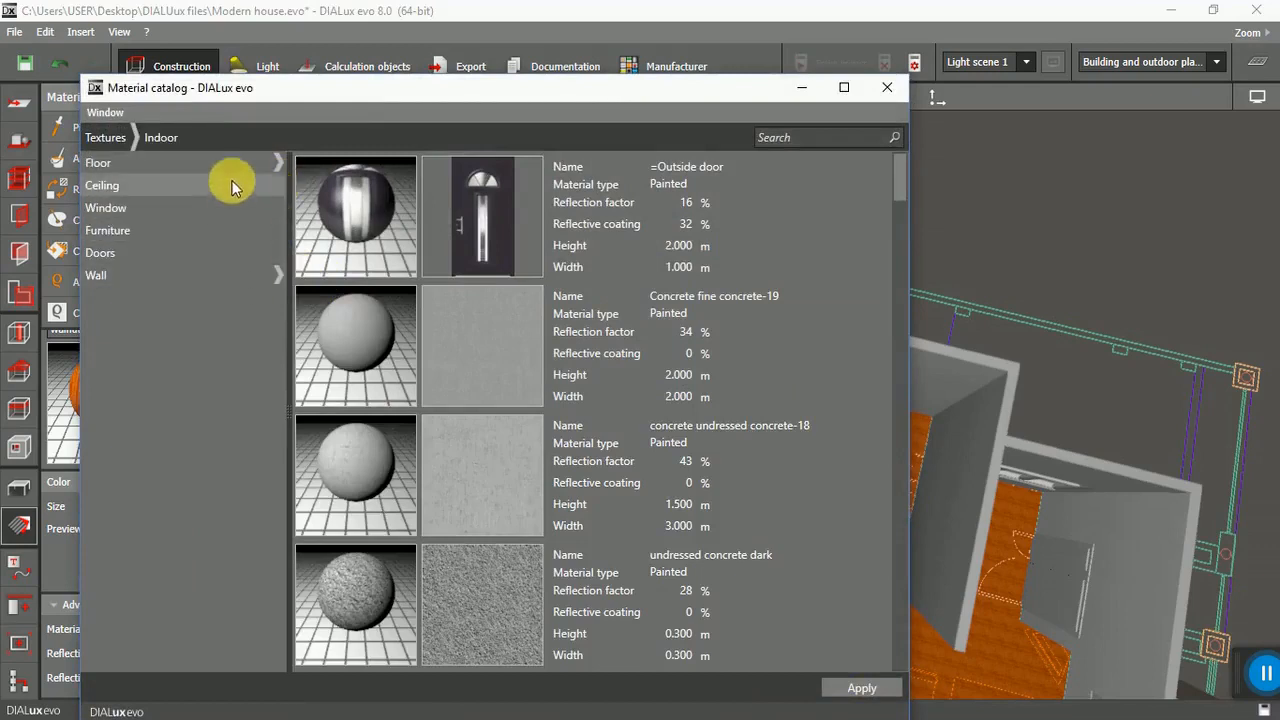
{"action": "left_click", "coordinate": [276, 162]}
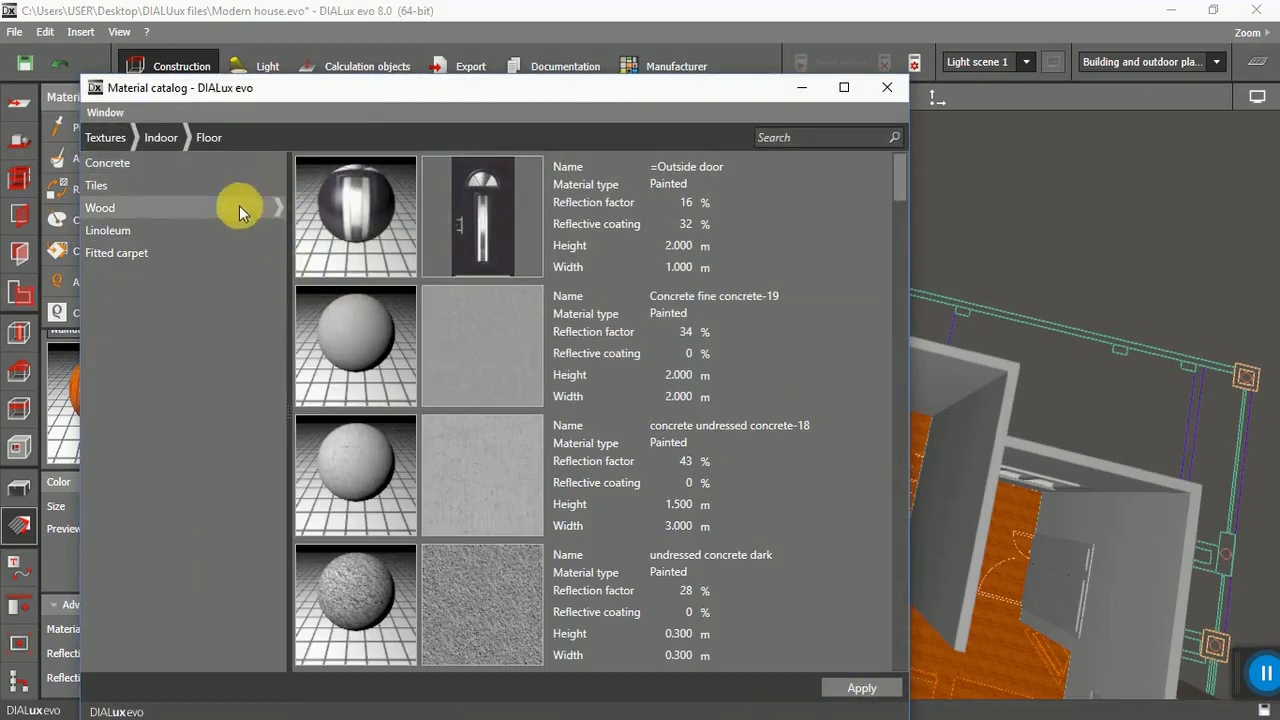
{"action": "left_click", "coordinate": [155, 258]}
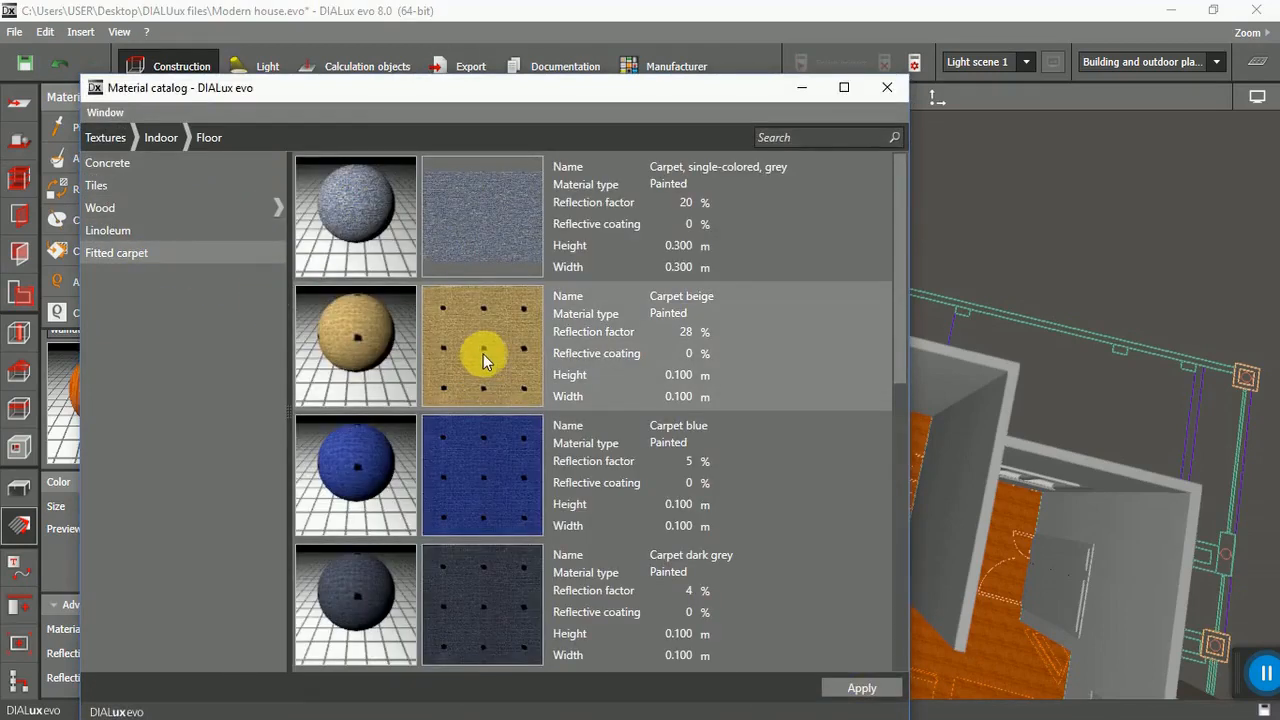
{"action": "scroll", "coordinate": [484, 426], "scroll_direction": "down", "scroll_amount": 5}
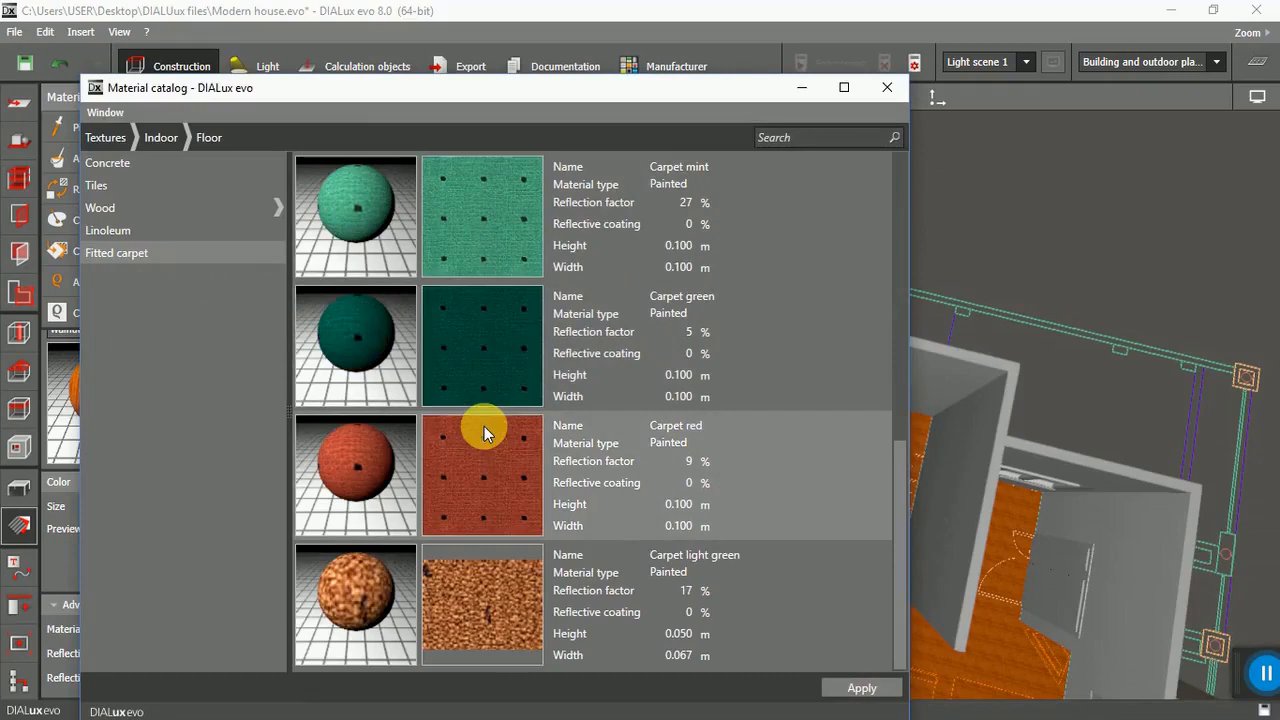
{"action": "scroll", "coordinate": [484, 428], "scroll_direction": "up", "scroll_amount": 5}
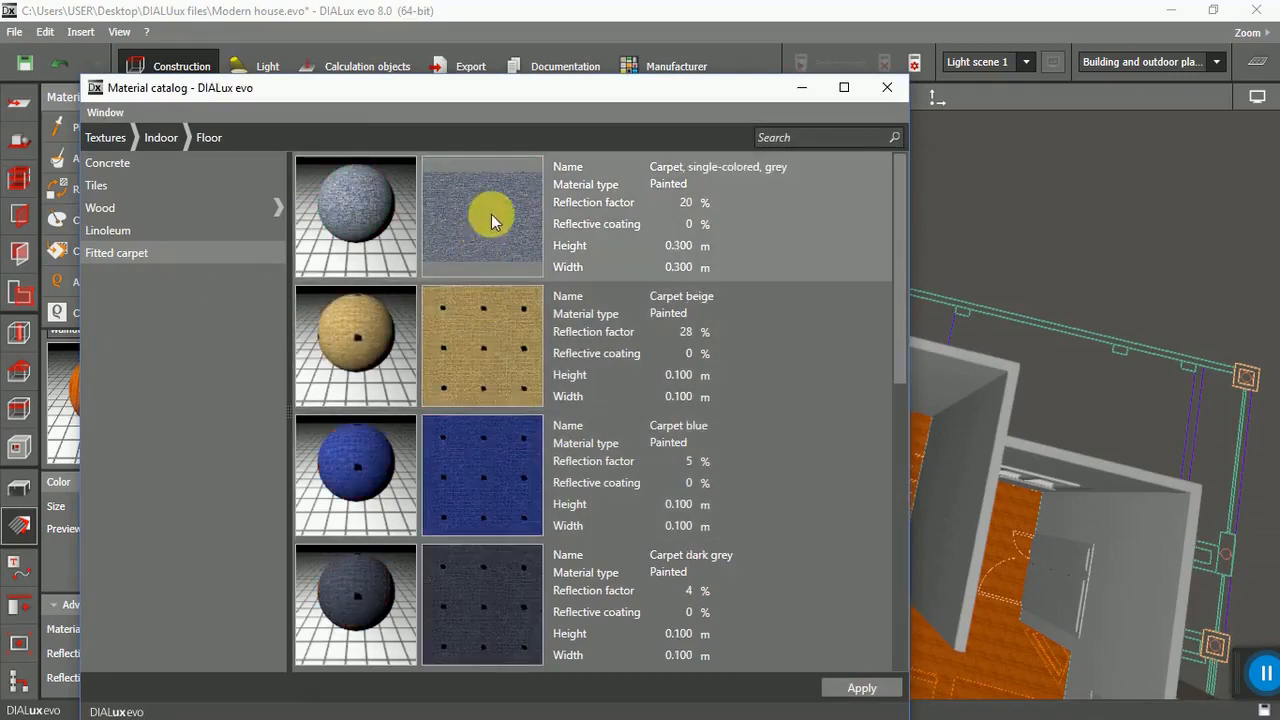
{"action": "left_click", "coordinate": [491, 214]}
{"action": "left_click", "coordinate": [840, 687]}
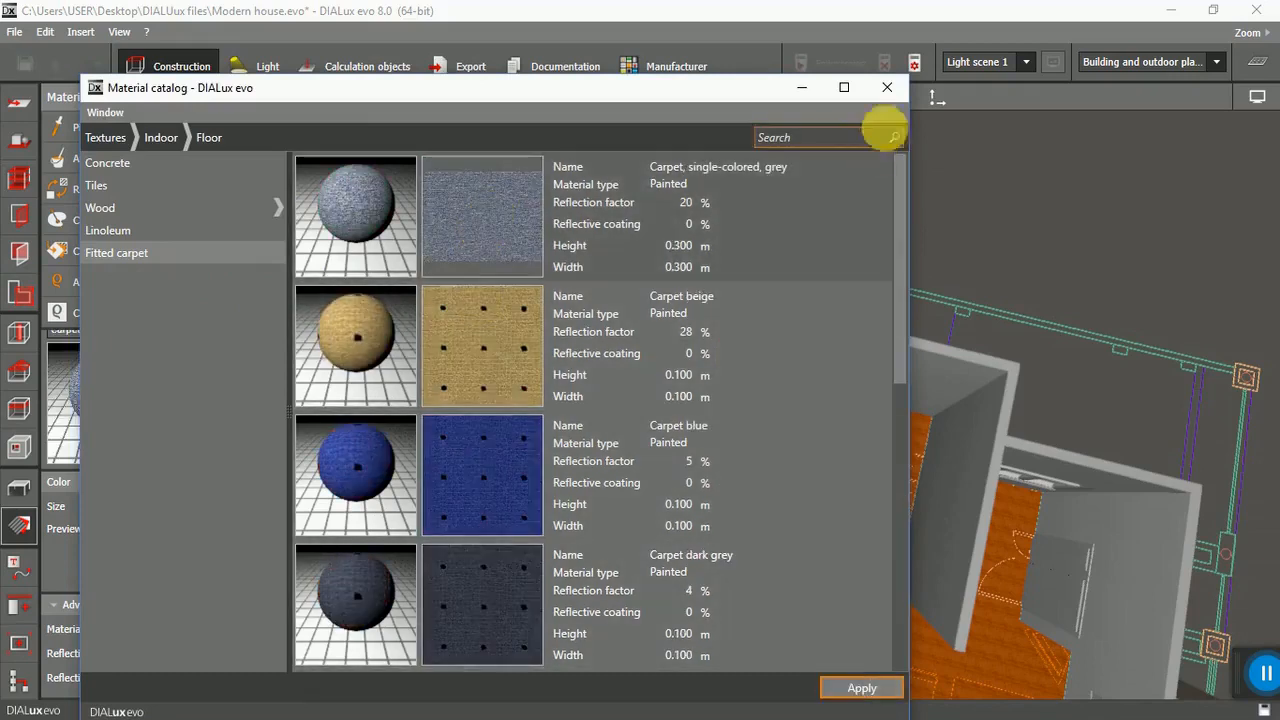
{"action": "left_click", "coordinate": [891, 92]}
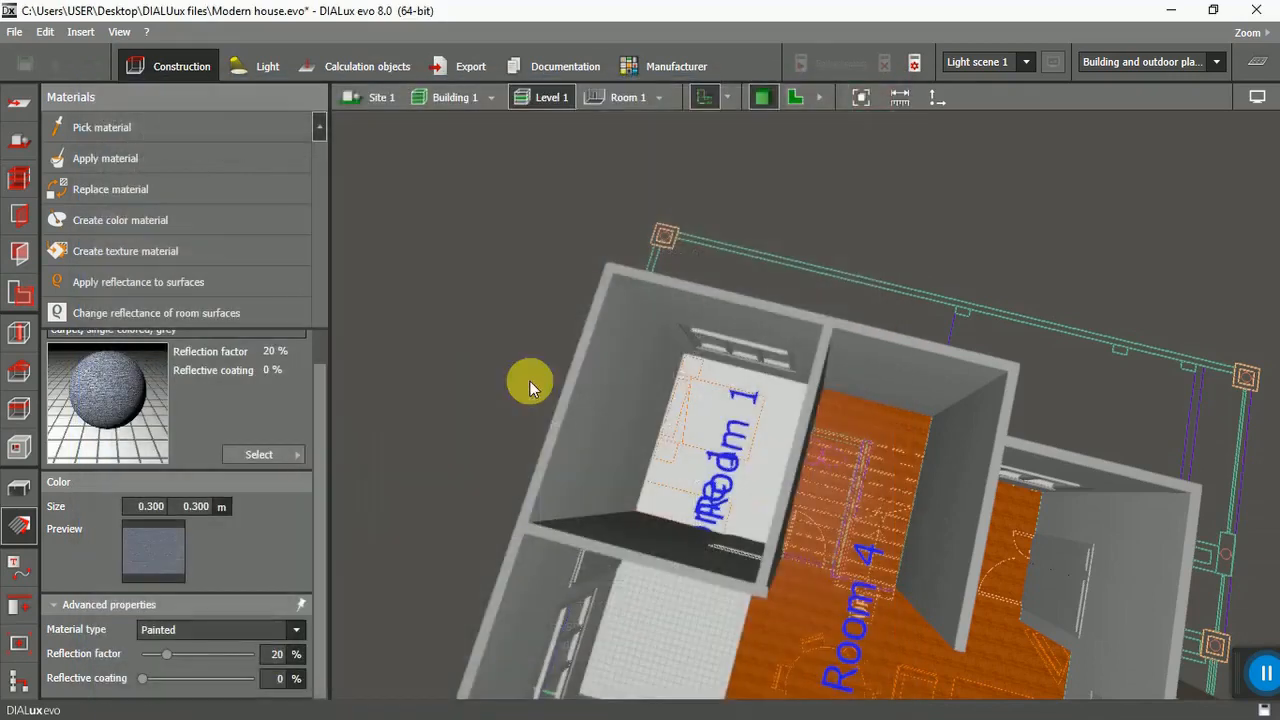
Apply the grey single-colored carpet to the Room 1 floor on Level 1.
{"action": "left_click", "coordinate": [156, 160]}
{"action": "left_click", "coordinate": [714, 426]}
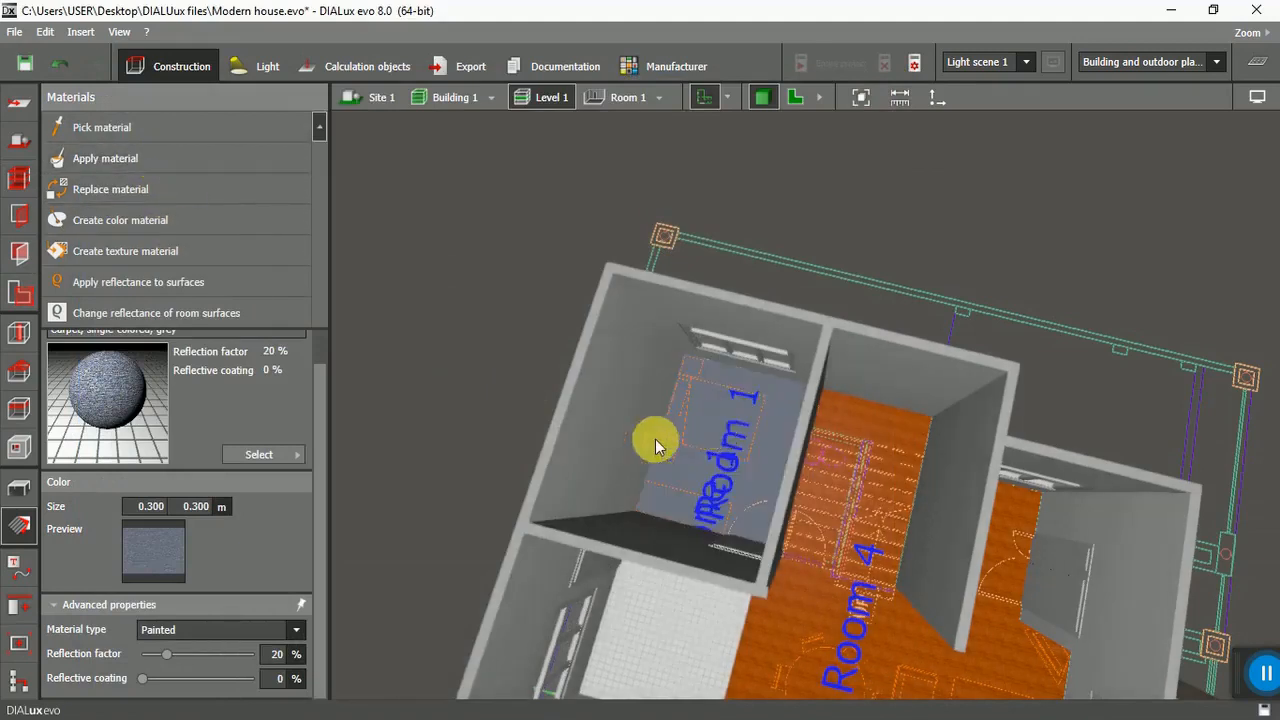
{"action": "scroll", "coordinate": [607, 390], "scroll_direction": "down", "scroll_amount": 2}
{"action": "scroll", "coordinate": [606, 389], "scroll_direction": "down", "scroll_amount": 2}
{"action": "scroll", "coordinate": [649, 514], "scroll_direction": "up", "scroll_amount": 1}
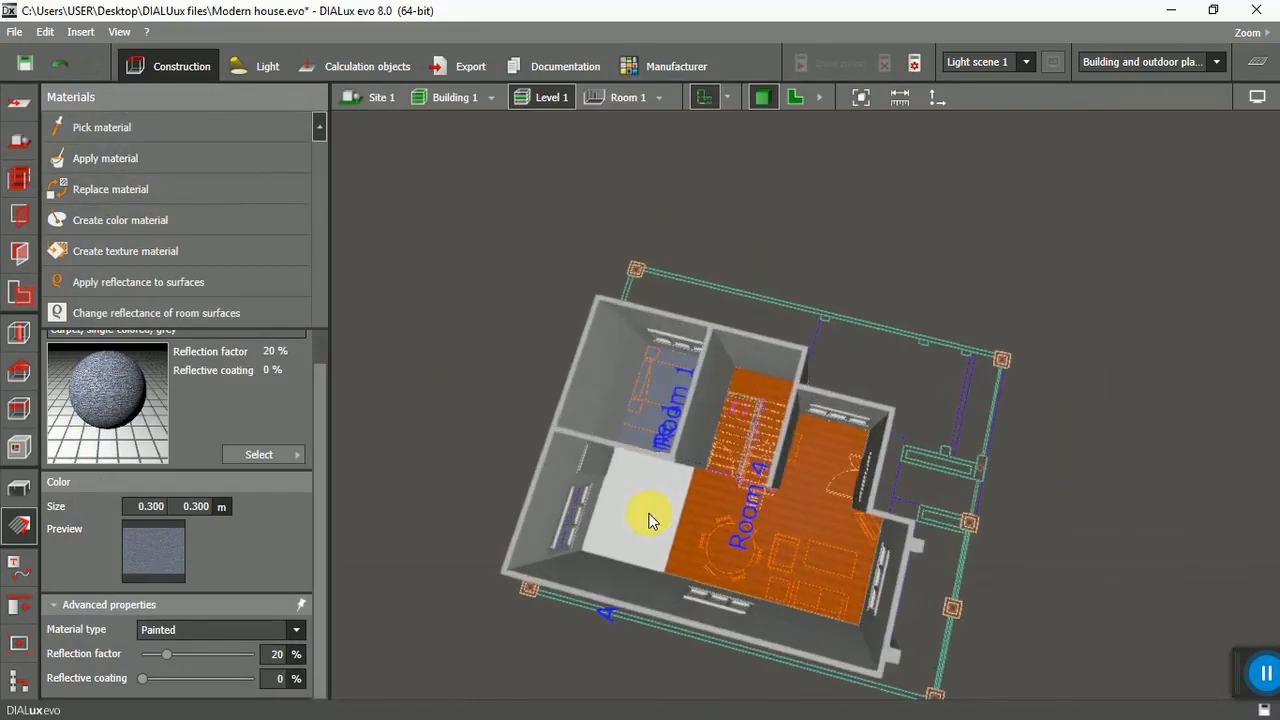
Apply the grey carpet to the floors of Room 5, Room 8 and the corner room beside Room 5 on Building 2's Level 2.
{"action": "left_click", "coordinate": [490, 100]}
{"action": "left_click", "coordinate": [502, 139]}
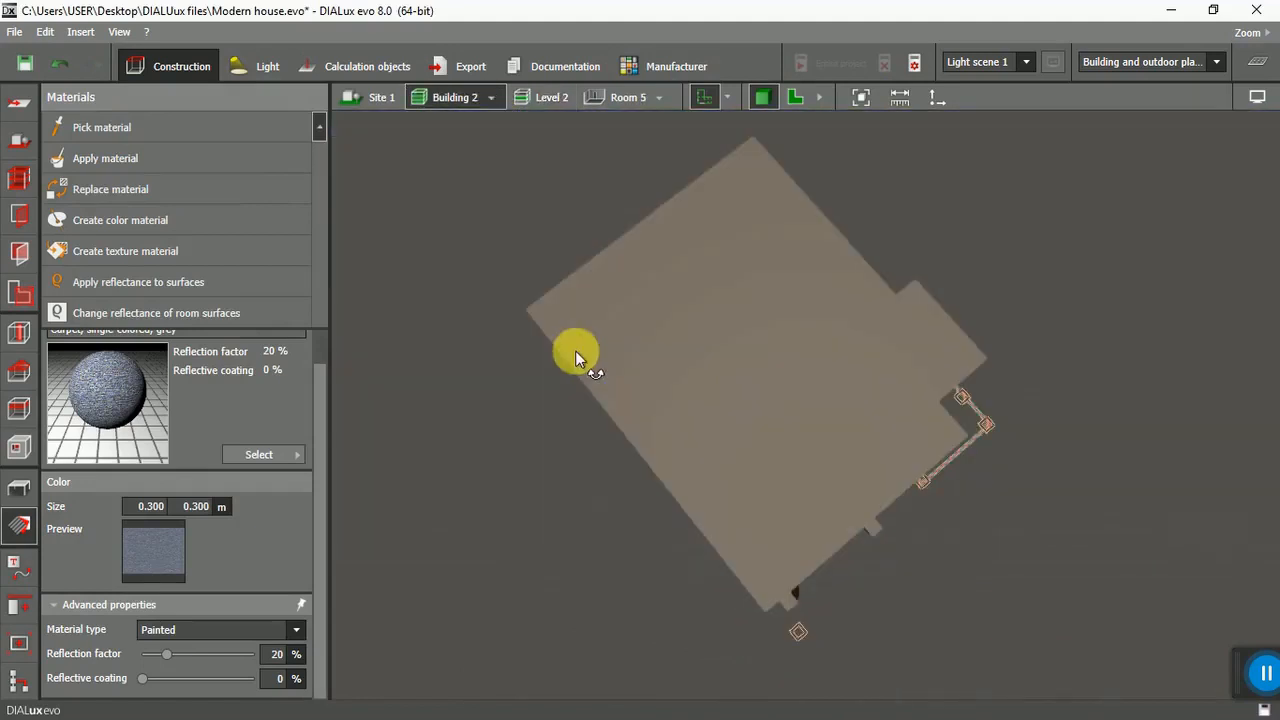
{"action": "left_click", "coordinate": [18, 180]}
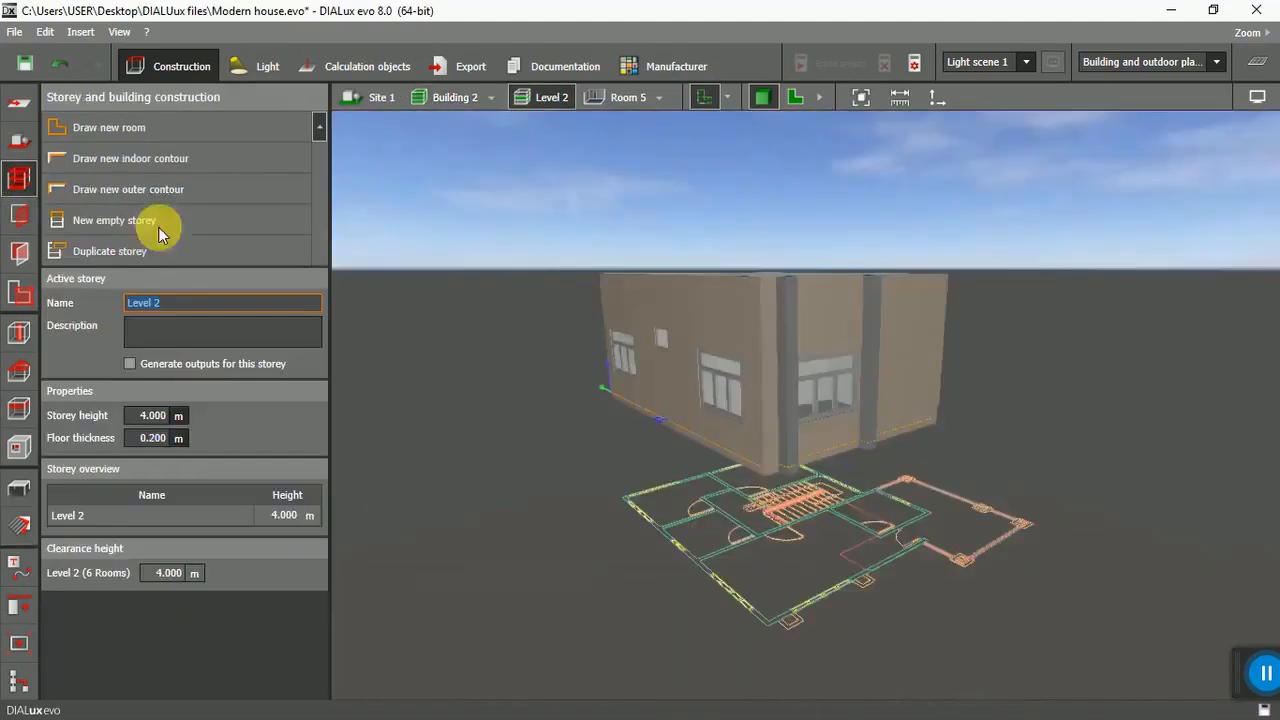
{"action": "left_click", "coordinate": [18, 524]}
{"action": "left_click", "coordinate": [109, 158]}
{"action": "scroll", "coordinate": [709, 397], "scroll_direction": "down", "scroll_amount": 3}
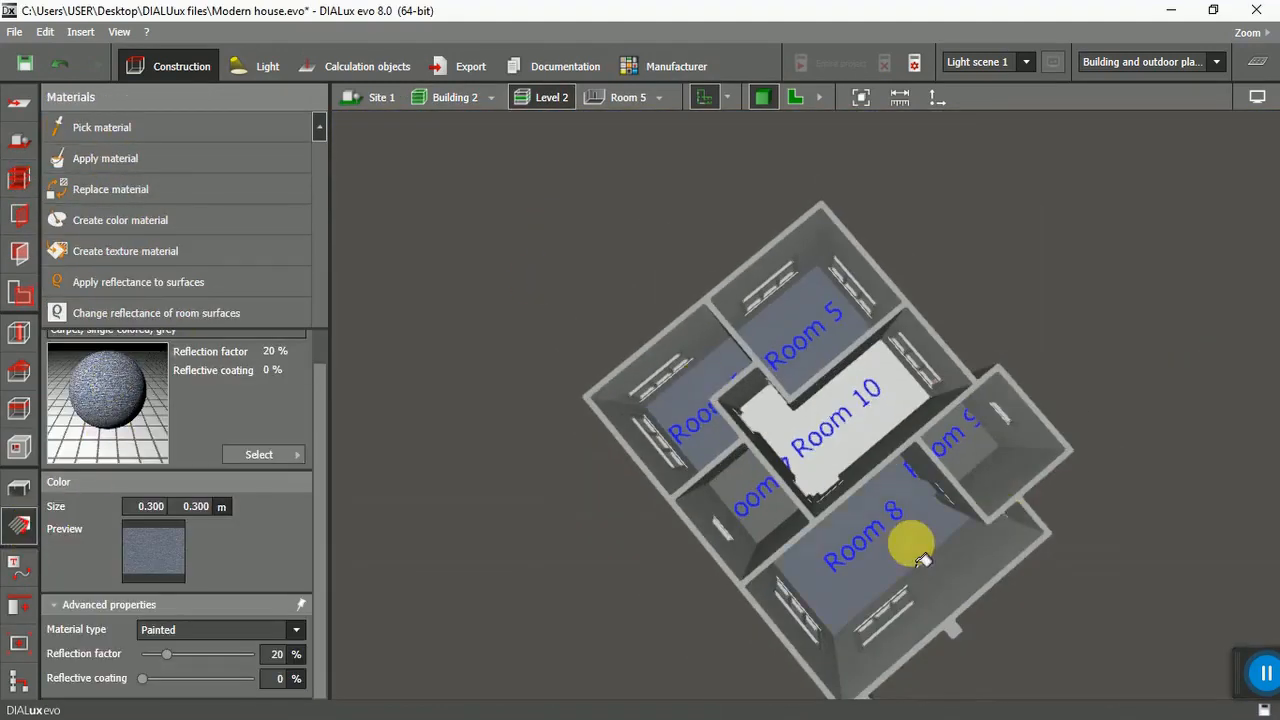
Pick the white square tile material from the kitchen platform on Building 1's Level 1.
{"action": "left_click", "coordinate": [491, 97]}
{"action": "left_click", "coordinate": [520, 120]}
{"action": "left_click", "coordinate": [18, 236]}
{"action": "left_click", "coordinate": [651, 517]}
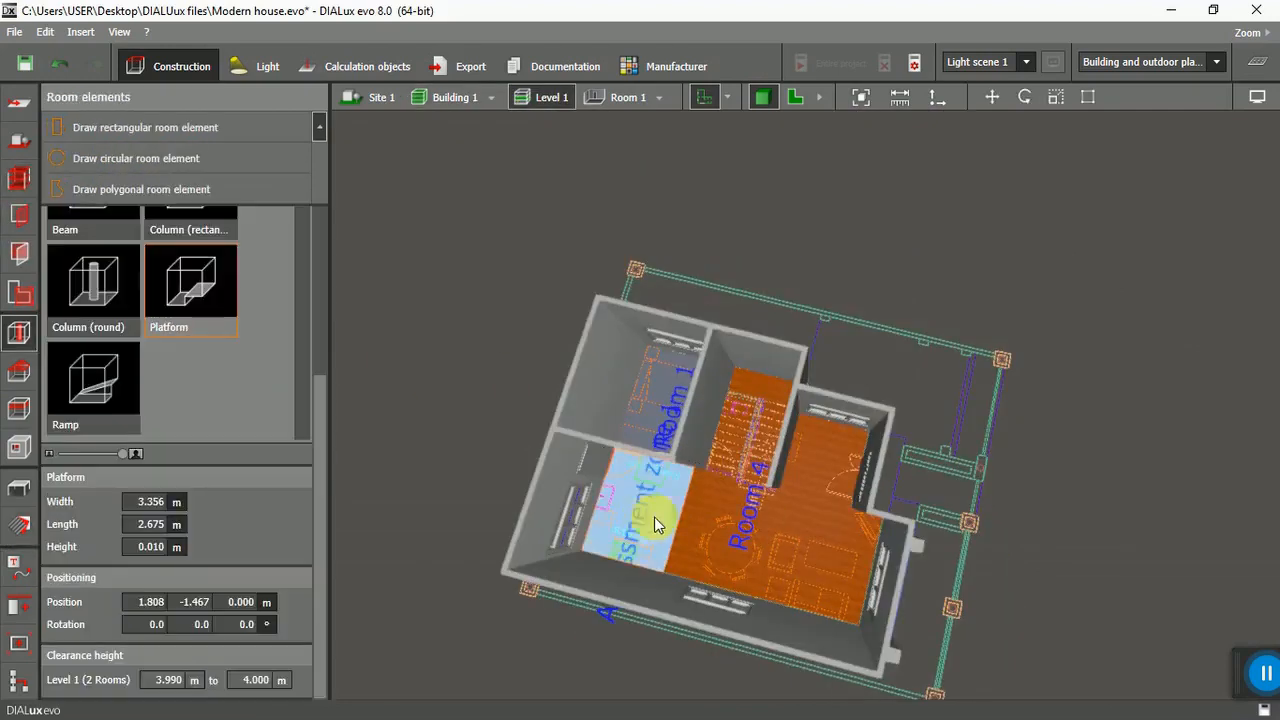
{"action": "left_click", "coordinate": [18, 524]}
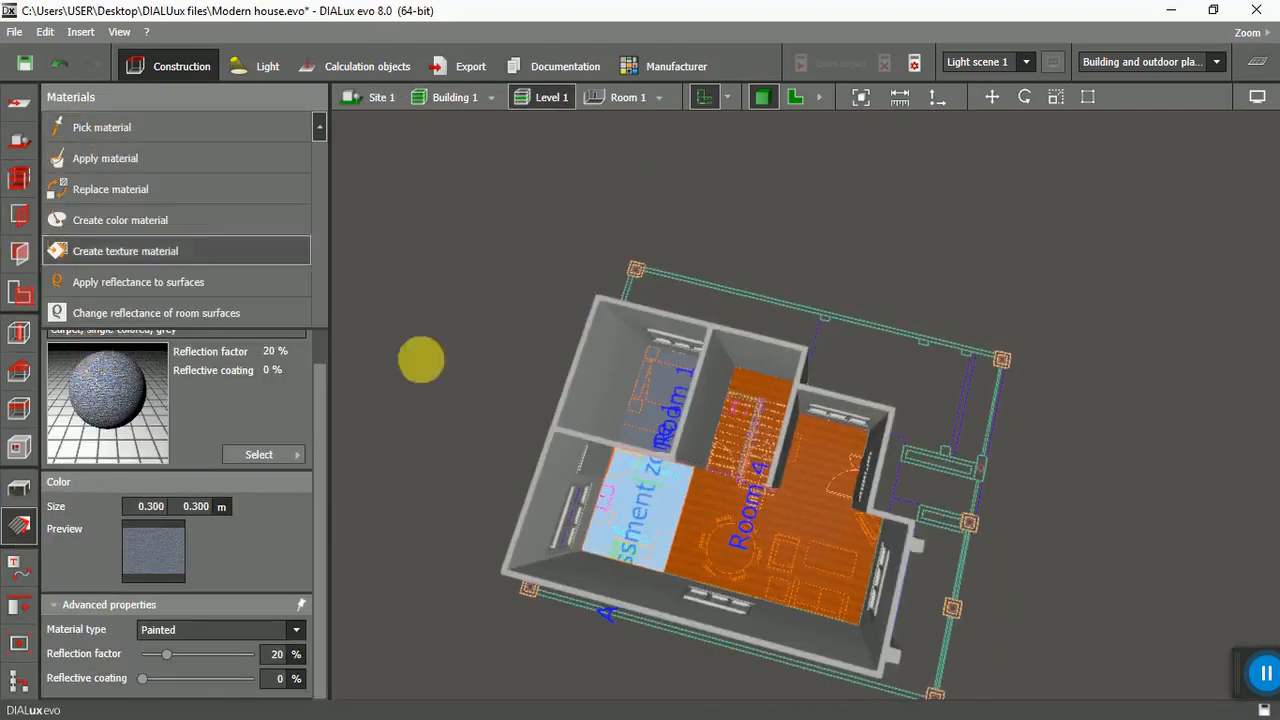
Apply the white square tiles to the floors of Room 7 and Room 9 on Building 2's Level 2.
{"action": "left_click", "coordinate": [491, 98]}
{"action": "left_click", "coordinate": [512, 141]}
{"action": "left_click", "coordinate": [18, 179]}
{"action": "left_click", "coordinate": [18, 524]}
{"action": "left_click", "coordinate": [749, 484]}
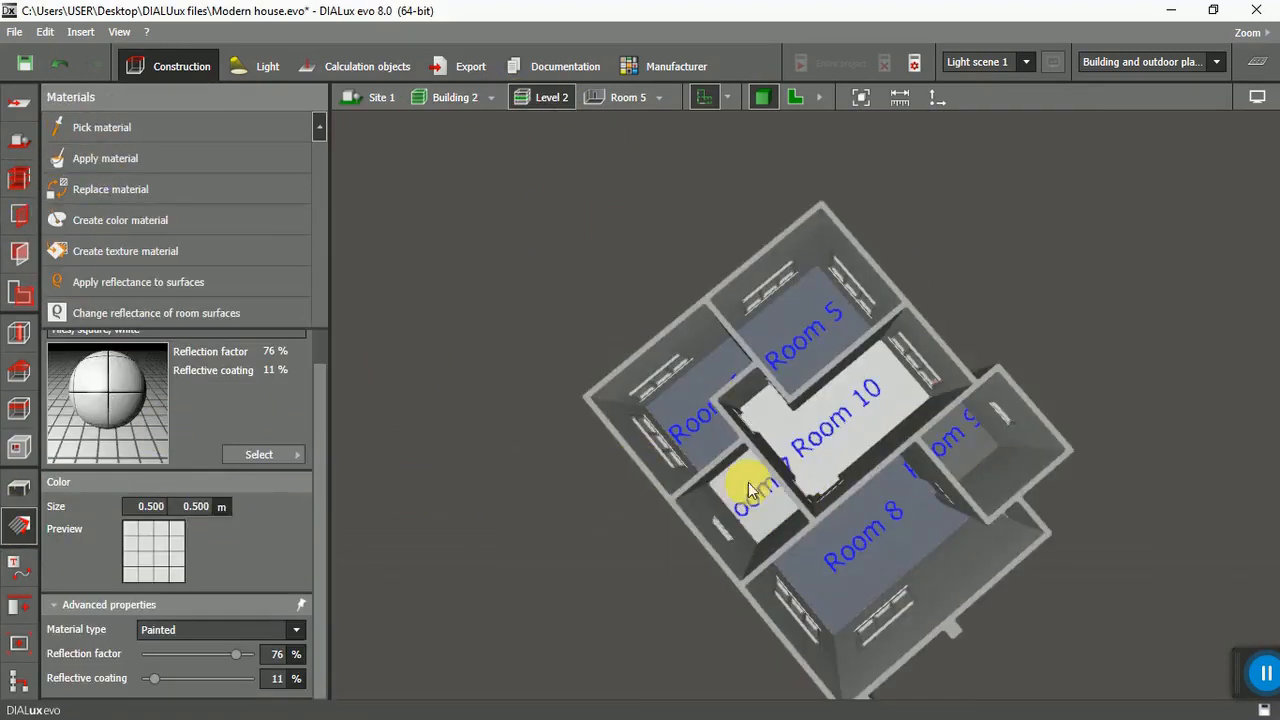
{"action": "scroll", "coordinate": [749, 460], "scroll_direction": "up", "scroll_amount": 3}
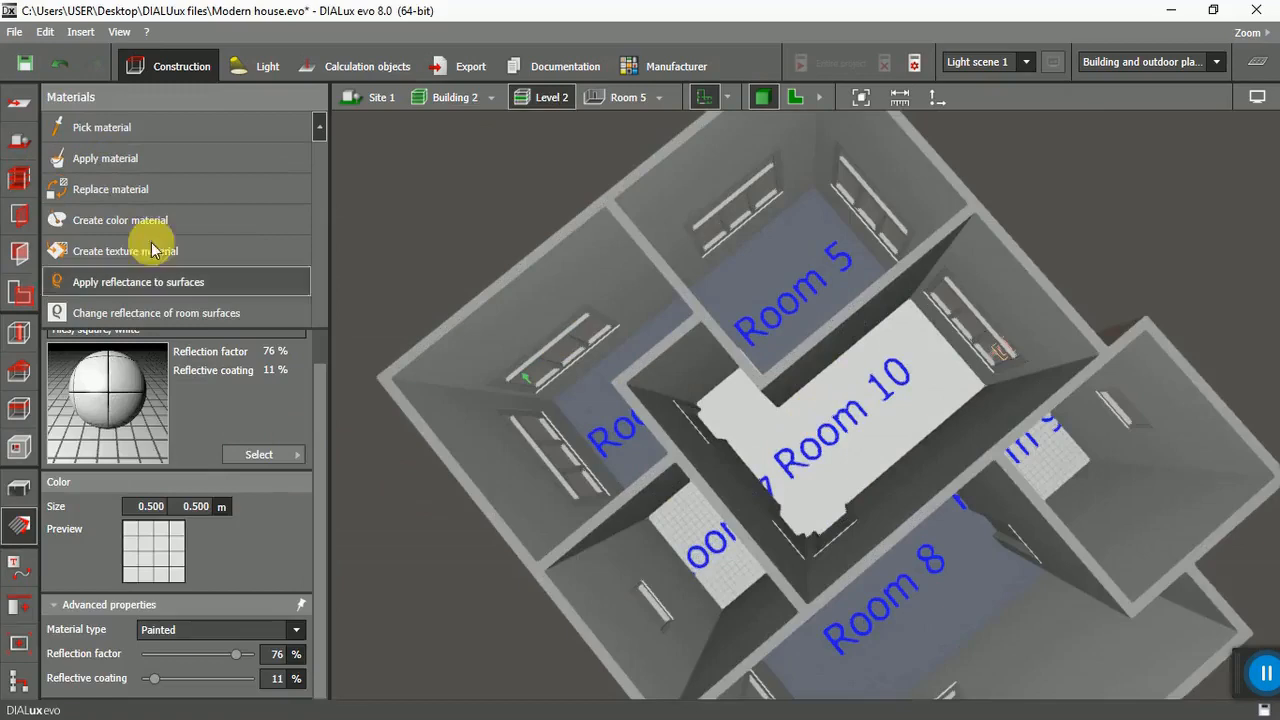
Pick the walnut reddish material from the Room 4 floor in Building 1.
{"action": "left_click", "coordinate": [491, 99]}
{"action": "left_click", "coordinate": [512, 121]}
{"action": "scroll", "coordinate": [731, 515], "scroll_direction": "up", "scroll_amount": 10}
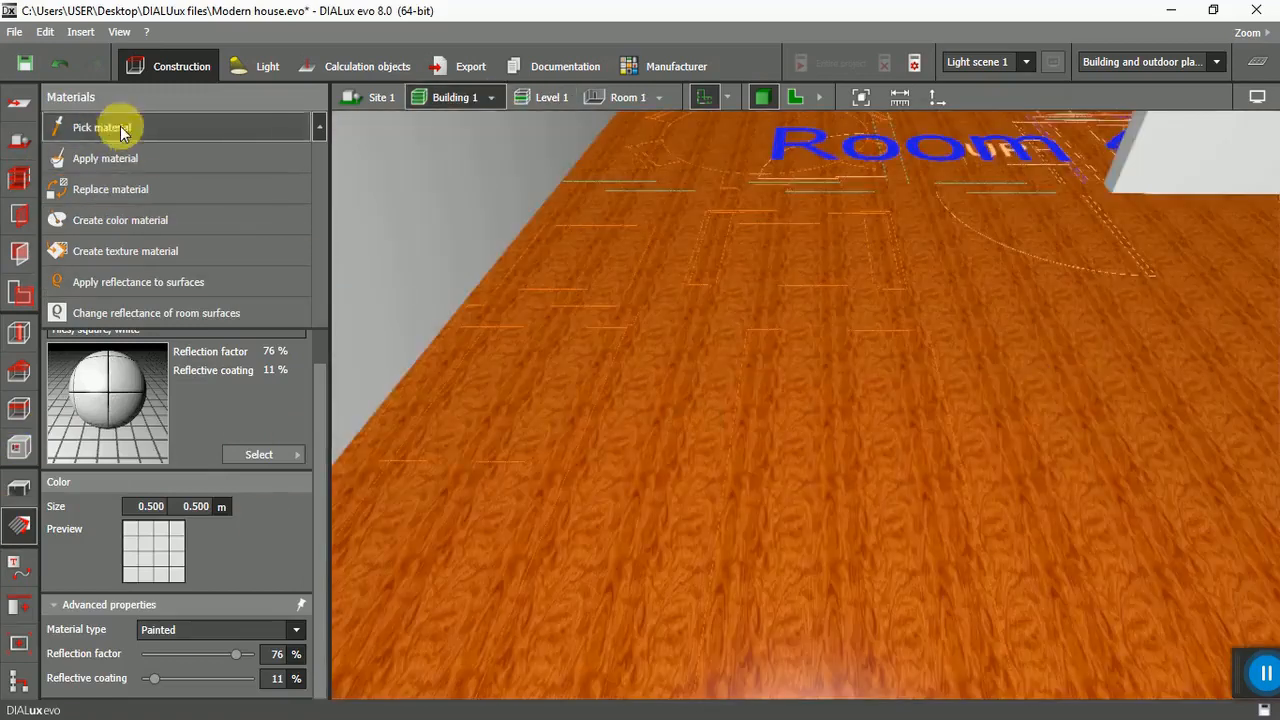
{"action": "left_click", "coordinate": [120, 128]}
{"action": "left_click", "coordinate": [737, 366]}
Apply the walnut reddish material to the Room 10 floor on Building 2's Level 2.
{"action": "left_click", "coordinate": [490, 99]}
{"action": "left_click", "coordinate": [512, 143]}
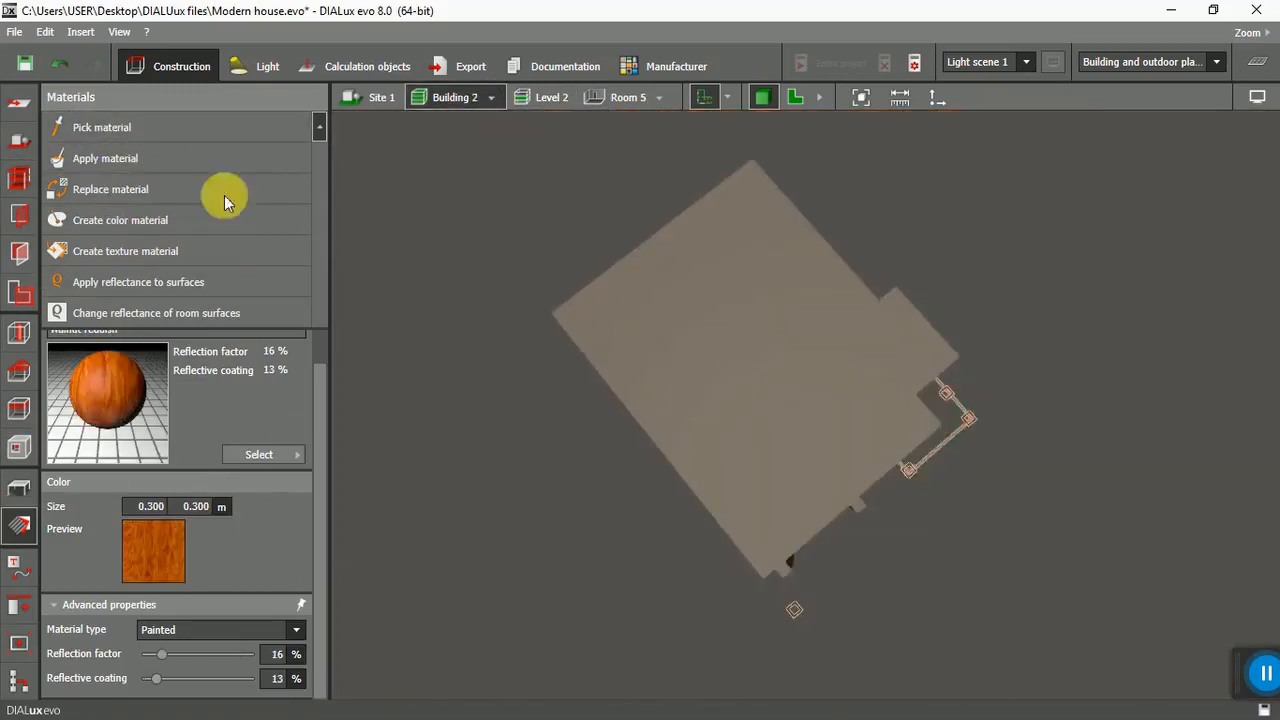
{"action": "left_click", "coordinate": [20, 180]}
{"action": "left_click", "coordinate": [20, 525]}
{"action": "scroll", "coordinate": [787, 449], "scroll_direction": "down", "scroll_amount": 2}
{"action": "left_click", "coordinate": [149, 158]}
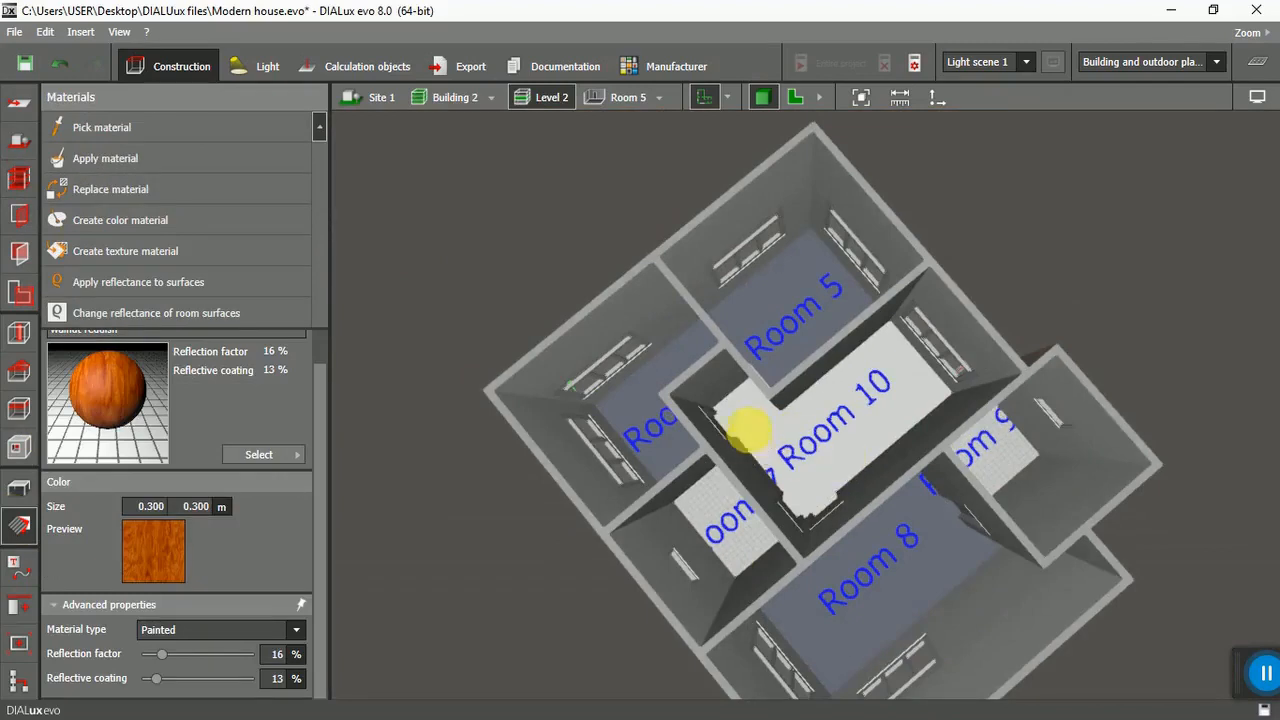
{"action": "left_click", "coordinate": [749, 430]}
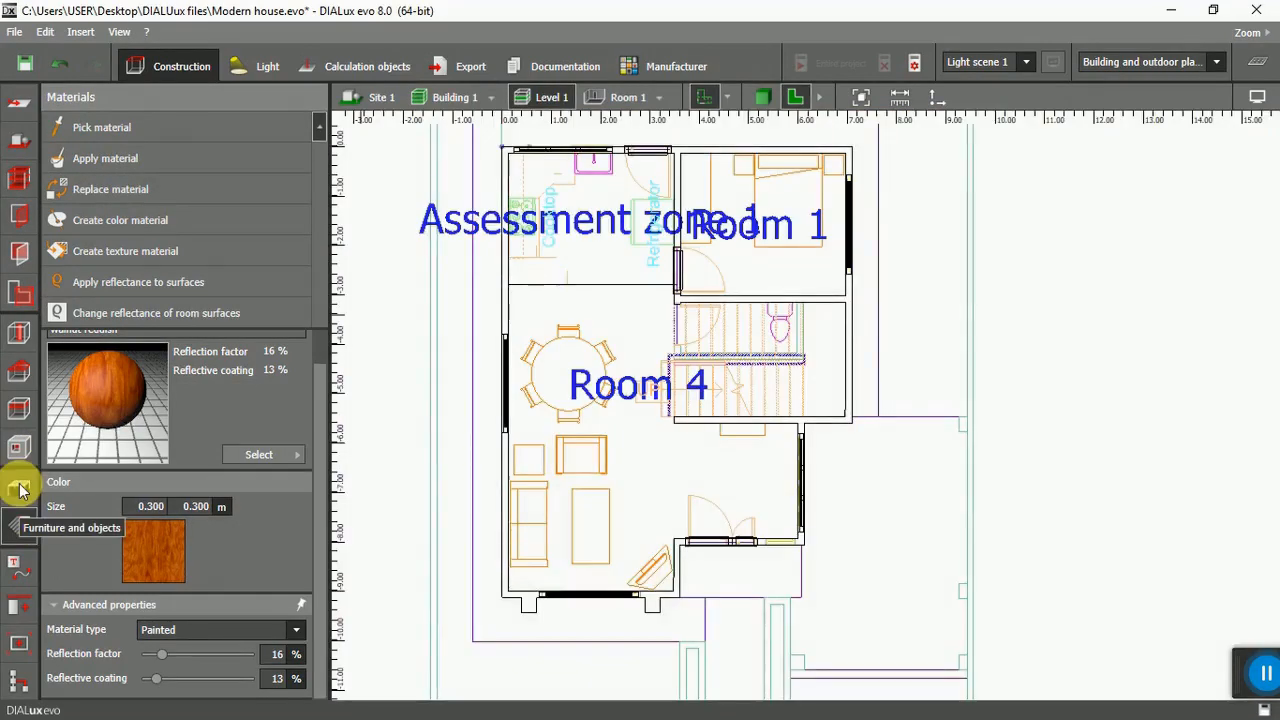
Browse the available furniture and objects and choose the "double running, opposed" object.
{"action": "left_click", "coordinate": [20, 488]}
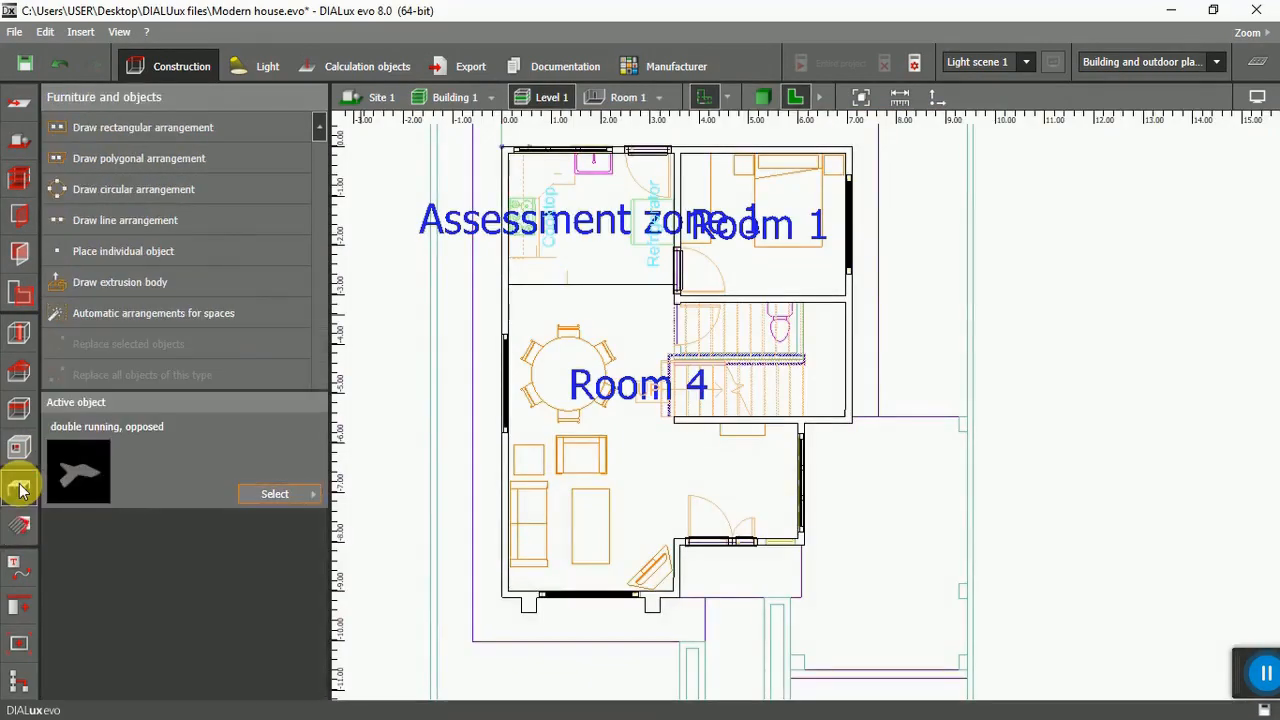
{"action": "left_click", "coordinate": [314, 494]}
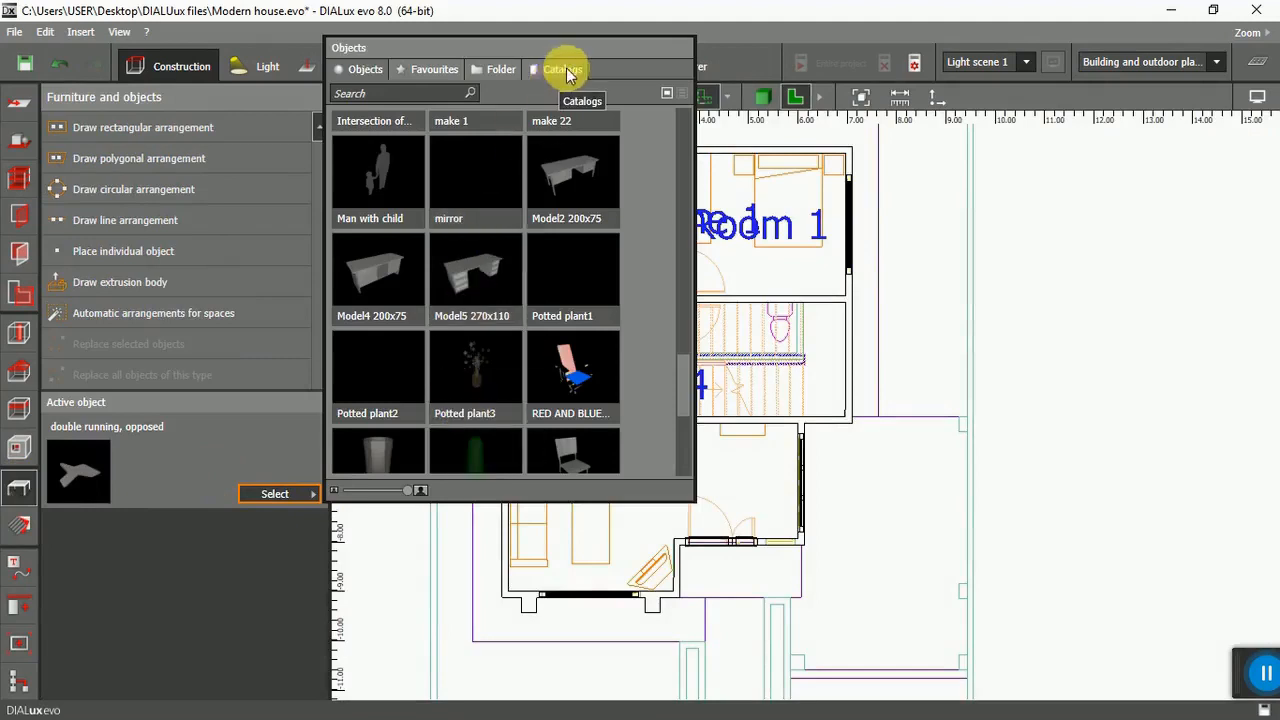
{"action": "scroll", "coordinate": [501, 265], "scroll_direction": "down", "scroll_amount": 4}
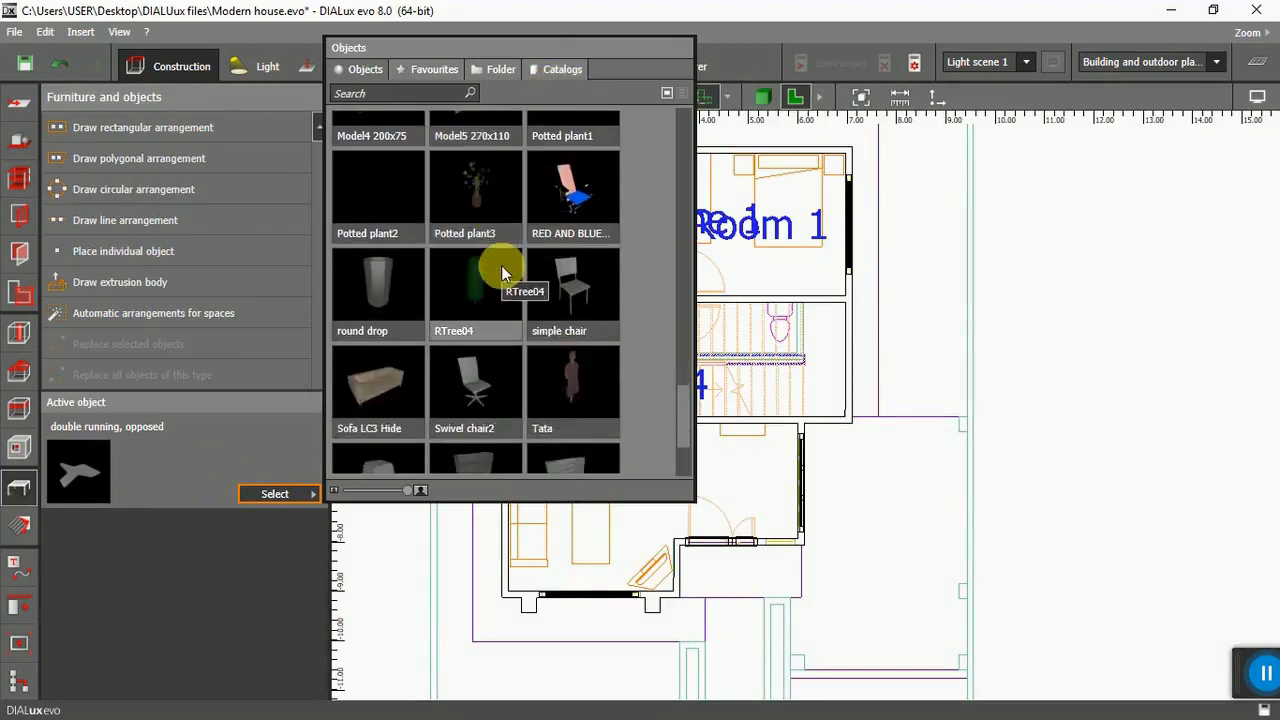
{"action": "scroll", "coordinate": [501, 265], "scroll_direction": "up", "scroll_amount": 8}
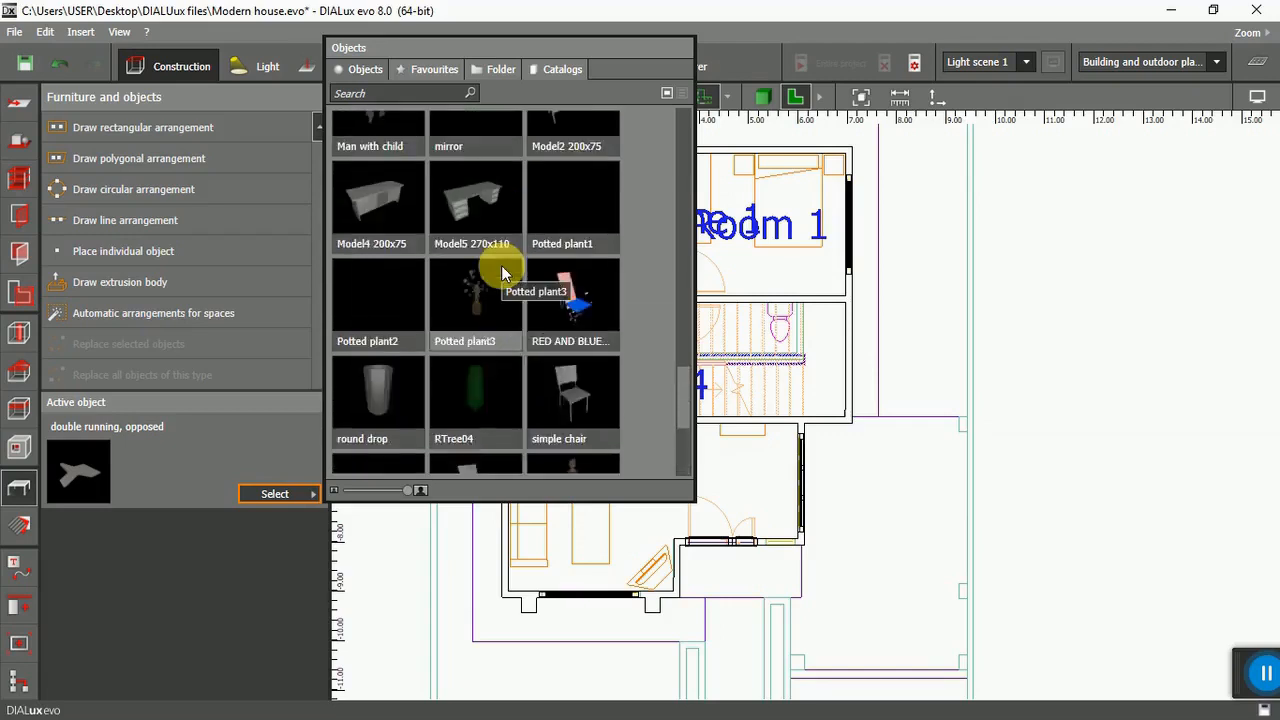
{"action": "scroll", "coordinate": [501, 265], "scroll_direction": "up", "scroll_amount": 1}
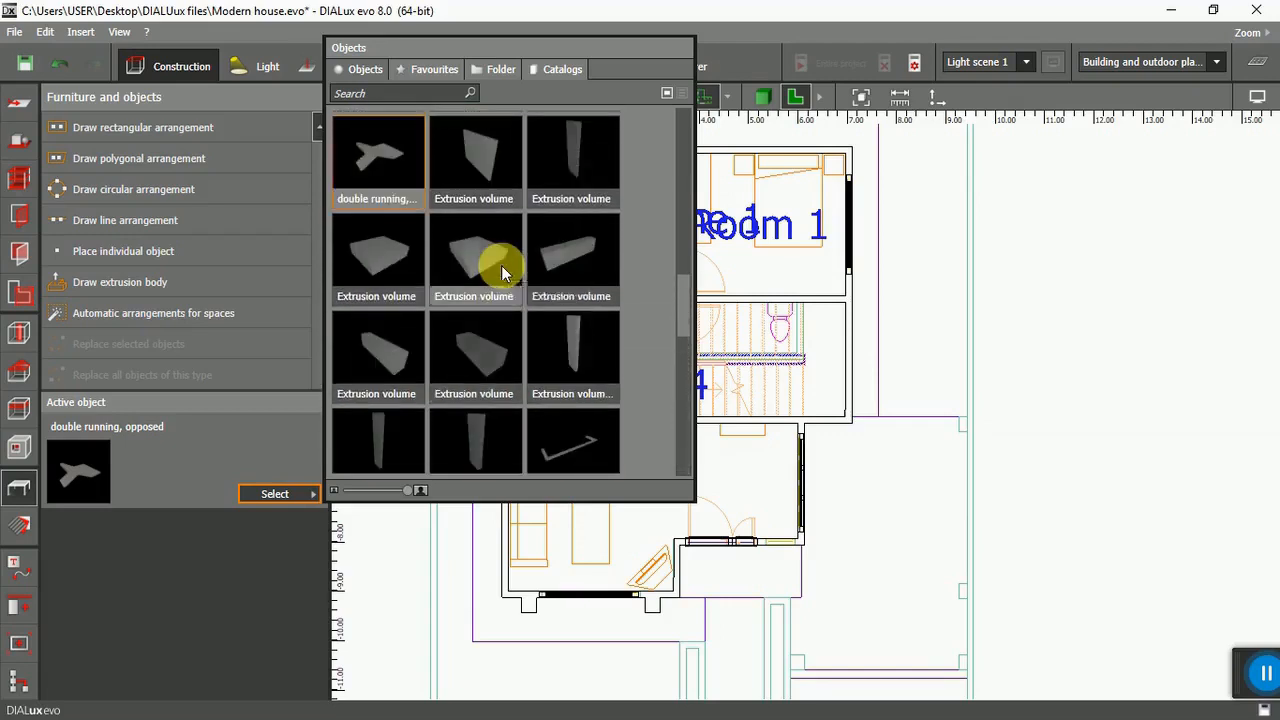
{"action": "double_click", "coordinate": [398, 154]}
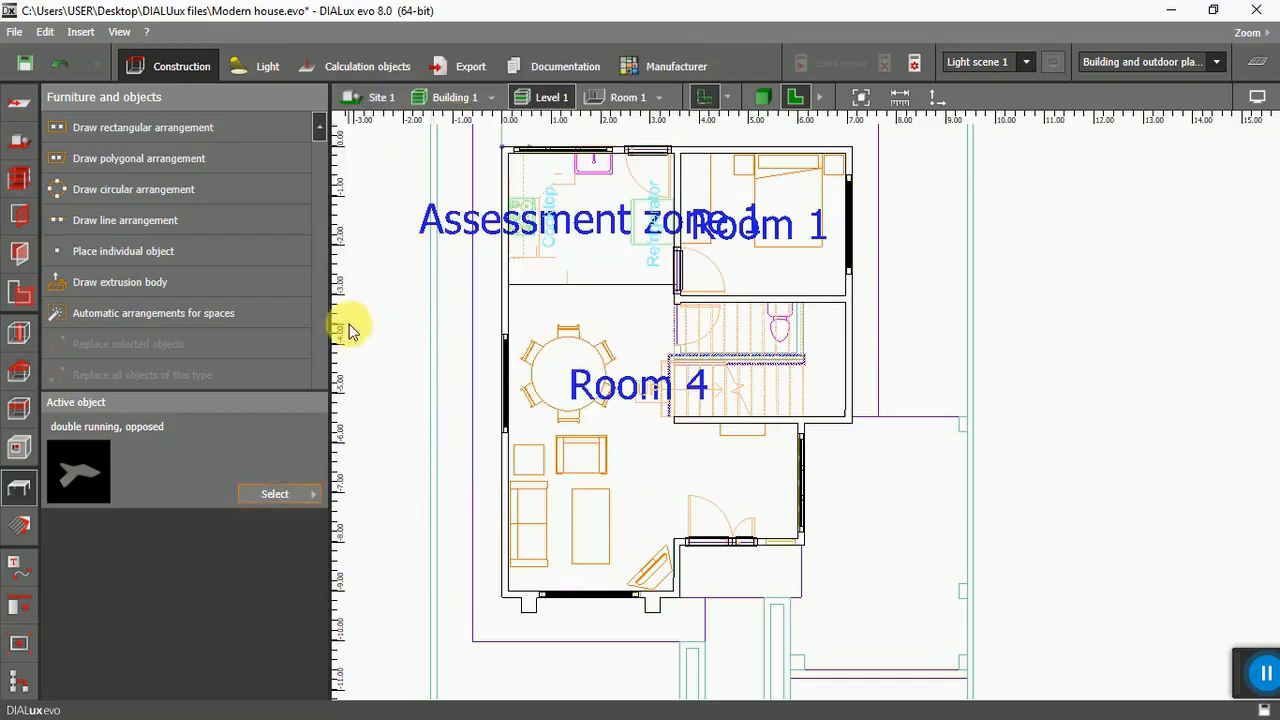
Place the double running, opposed staircase on Level 1 and move it into the corner of the stairwell next to Room 1.
{"action": "left_click", "coordinate": [124, 258]}
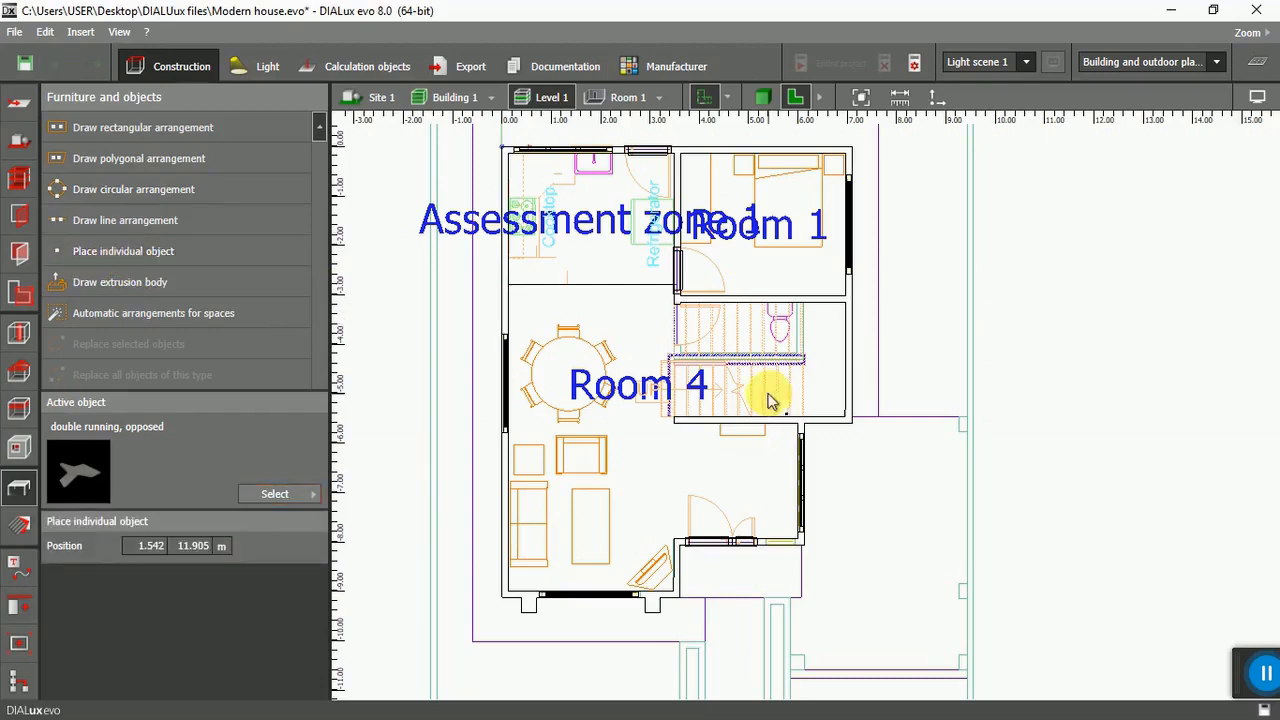
{"action": "scroll", "coordinate": [785, 343], "scroll_direction": "up", "scroll_amount": 1}
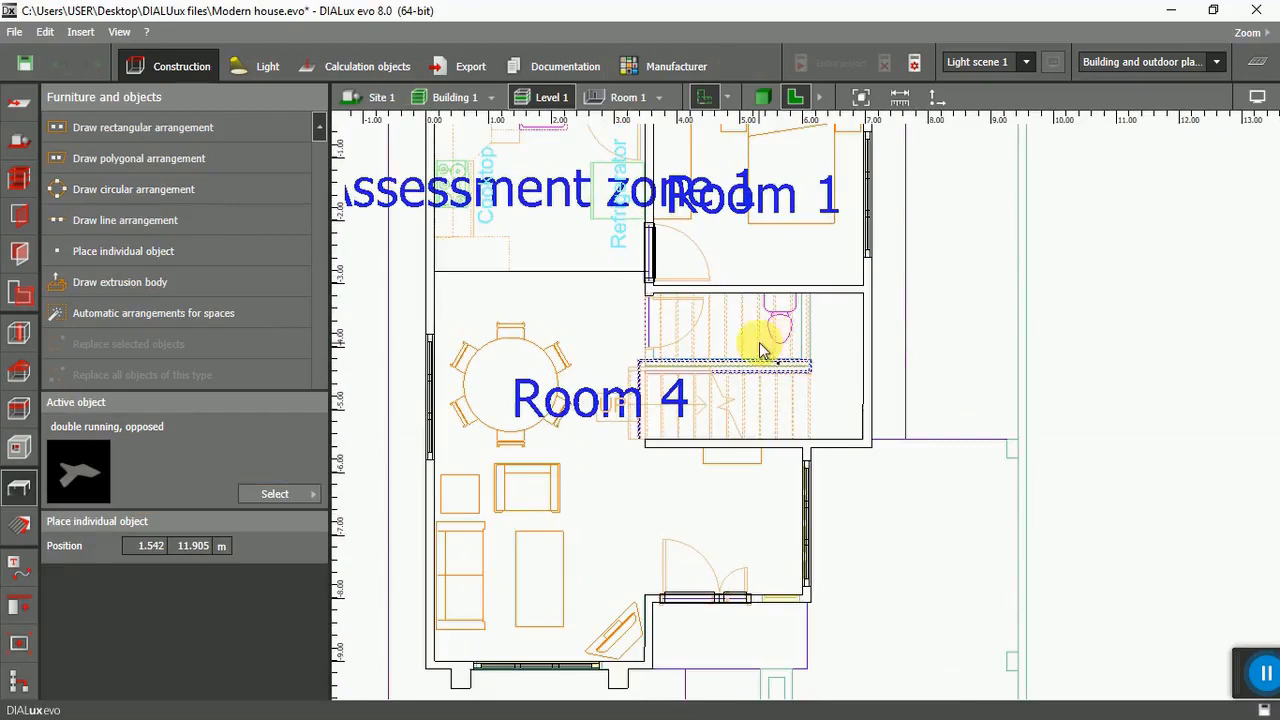
{"action": "left_click", "coordinate": [760, 350]}
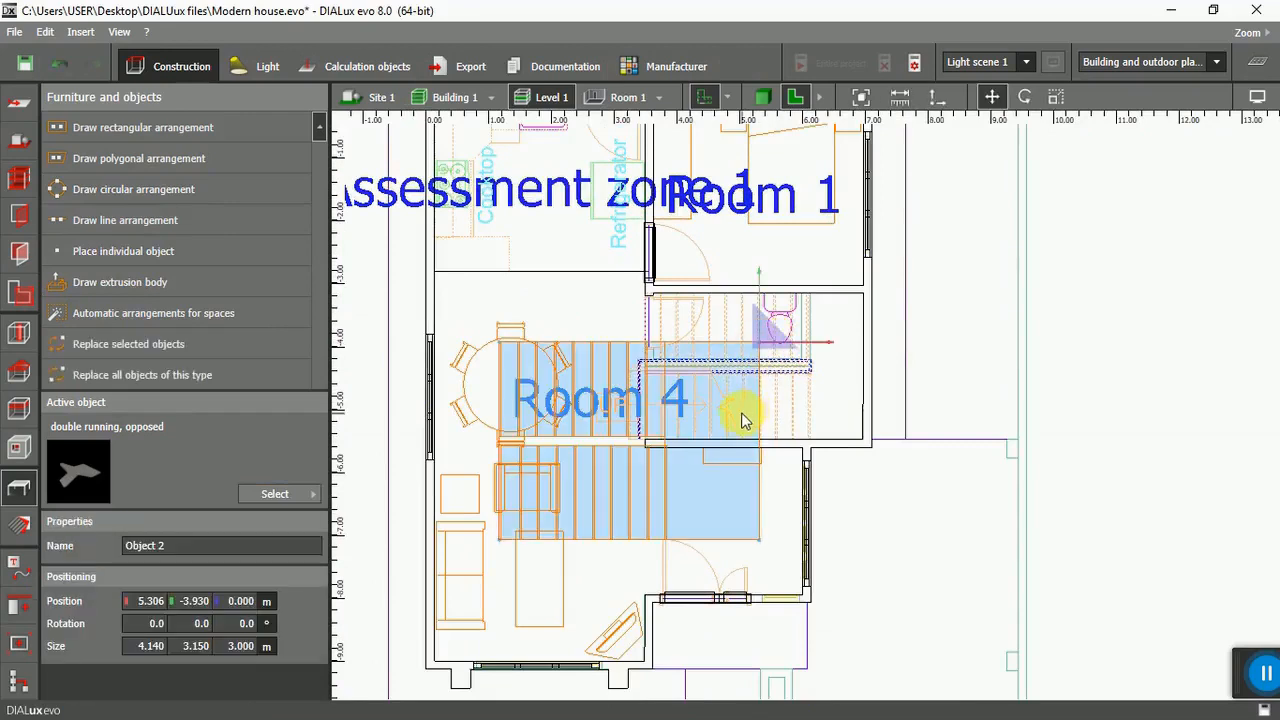
{"action": "left_click_drag", "start_coordinate": [773, 350], "coordinate": [864, 296]}
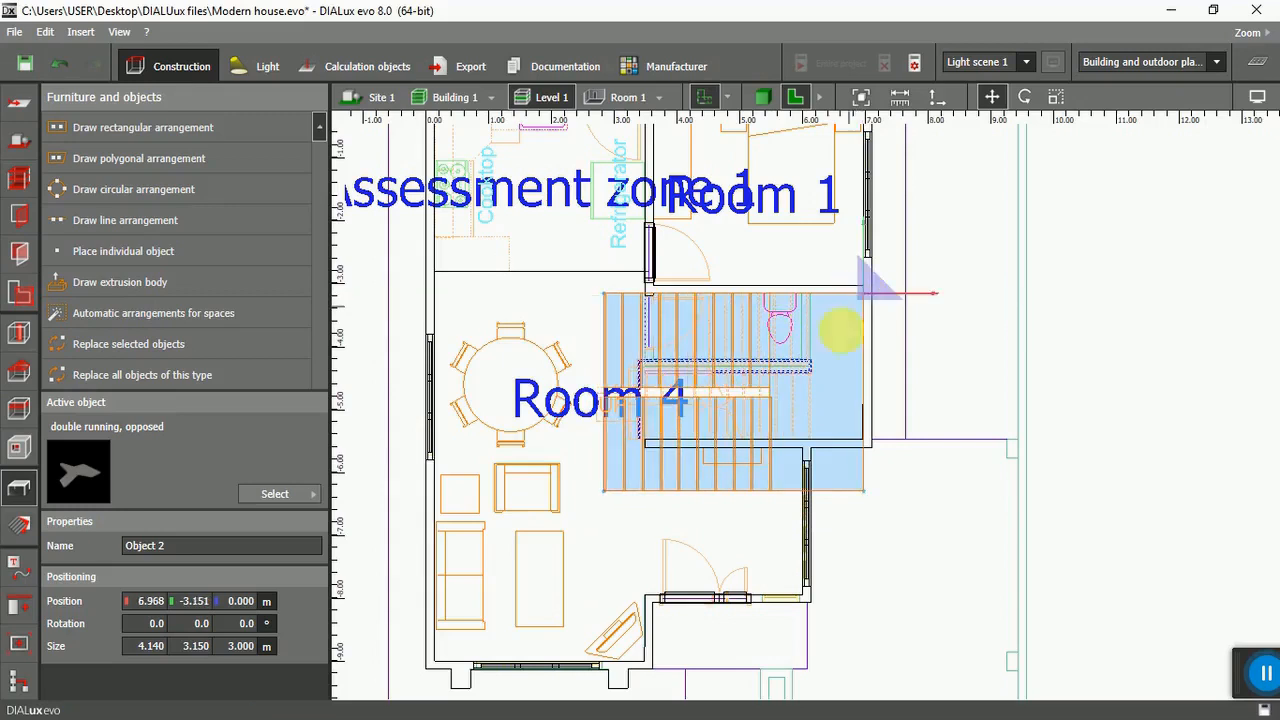
Scale the staircase to fit the stairwell, about 3.73 m long and 2.33 m wide.
{"action": "right_click", "coordinate": [838, 393]}
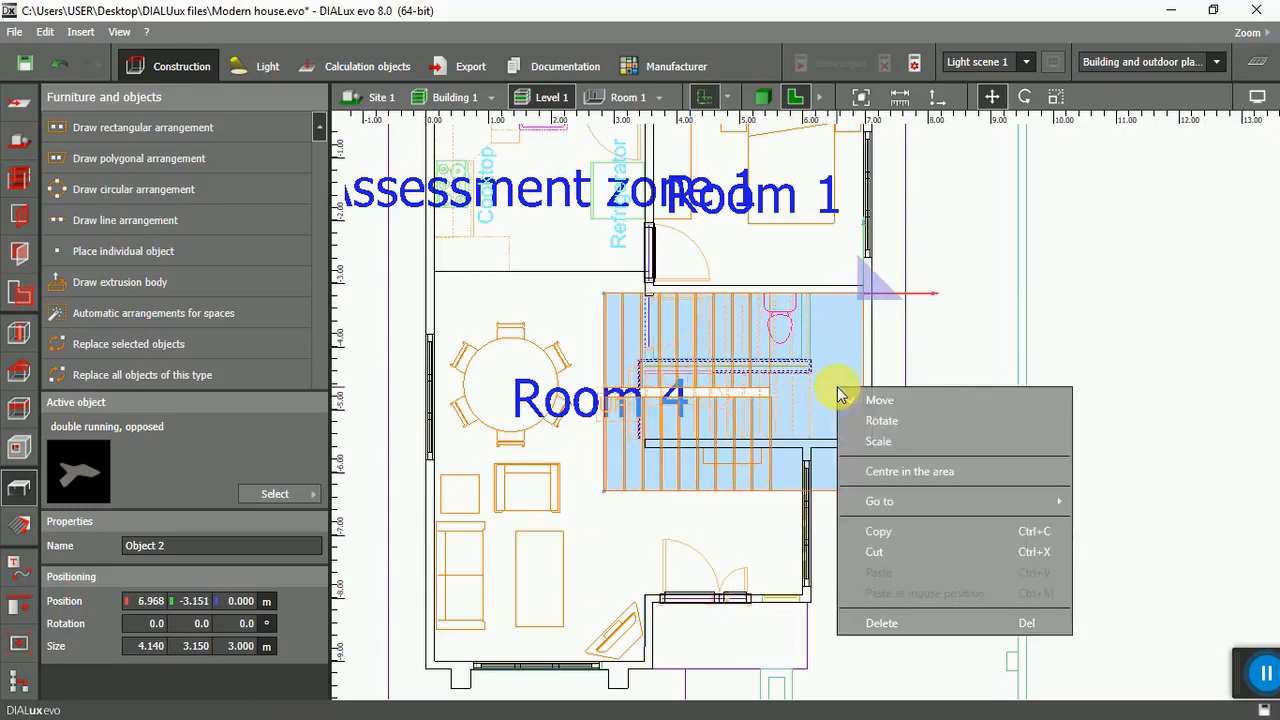
{"action": "left_click", "coordinate": [868, 441]}
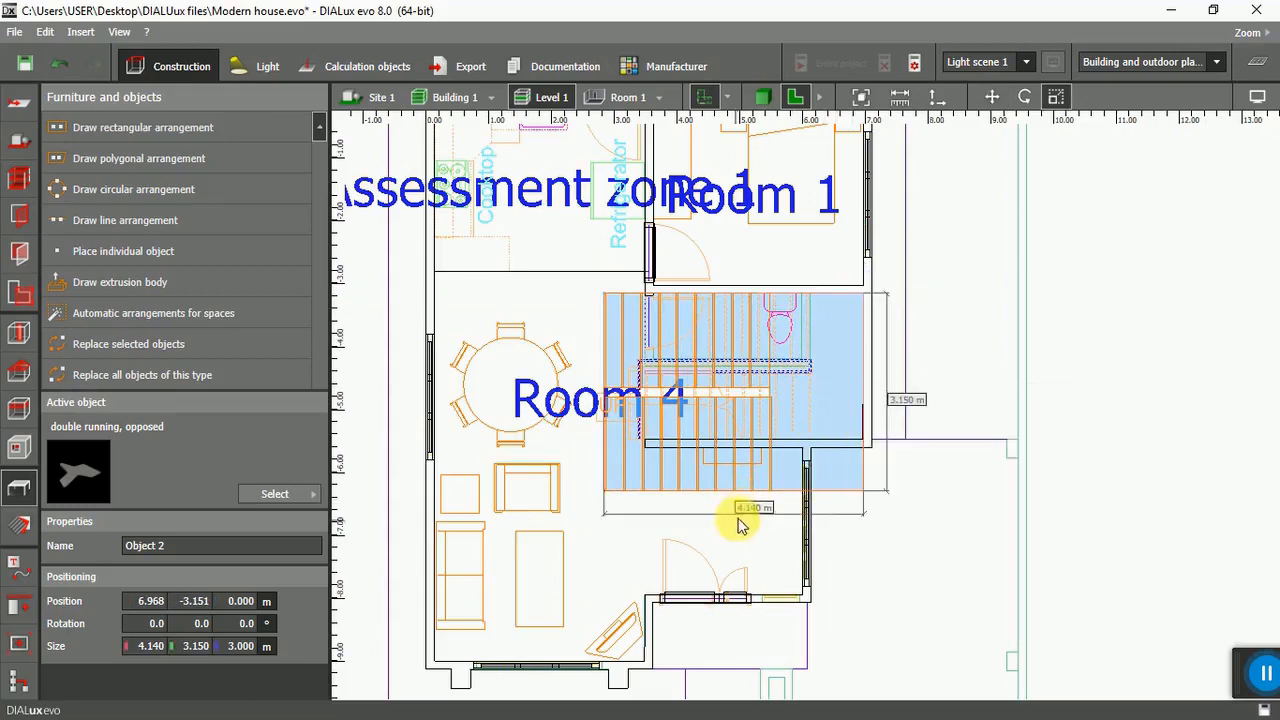
{"action": "left_click_drag", "start_coordinate": [735, 500], "coordinate": [742, 445]}
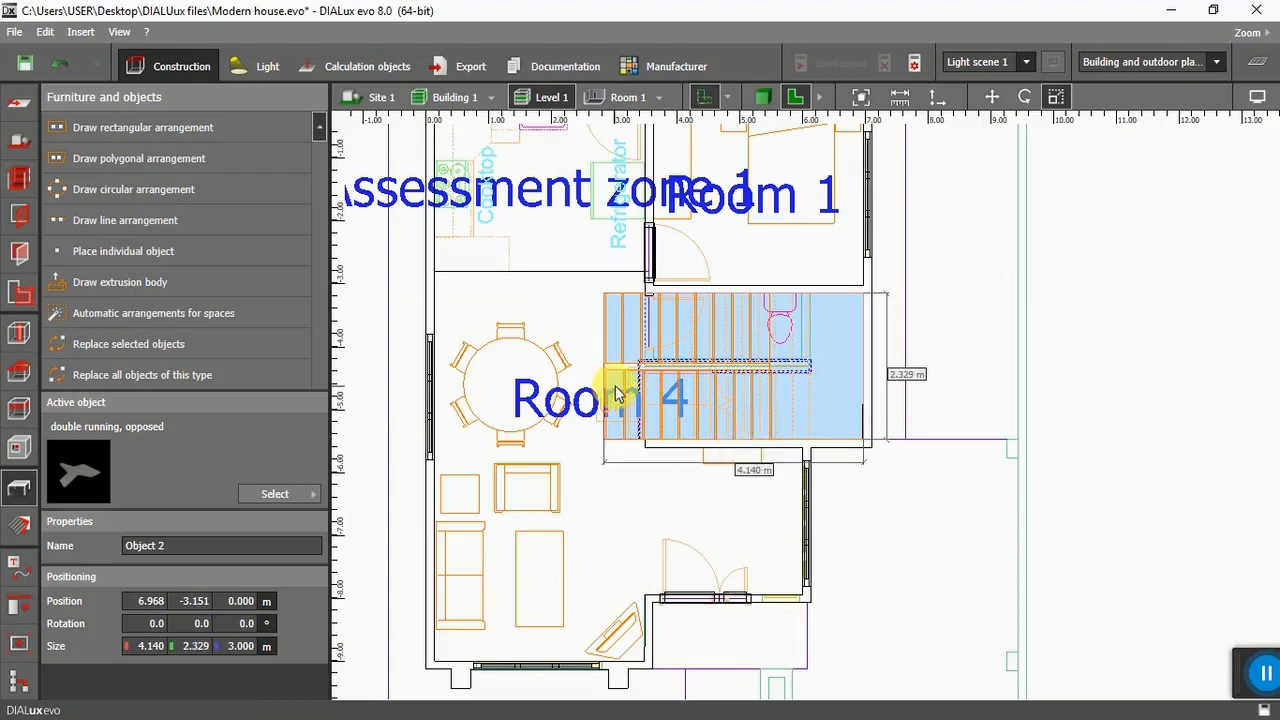
{"action": "scroll", "coordinate": [651, 343], "scroll_direction": "up", "scroll_amount": 1}
{"action": "scroll", "coordinate": [648, 347], "scroll_direction": "up", "scroll_amount": 1}
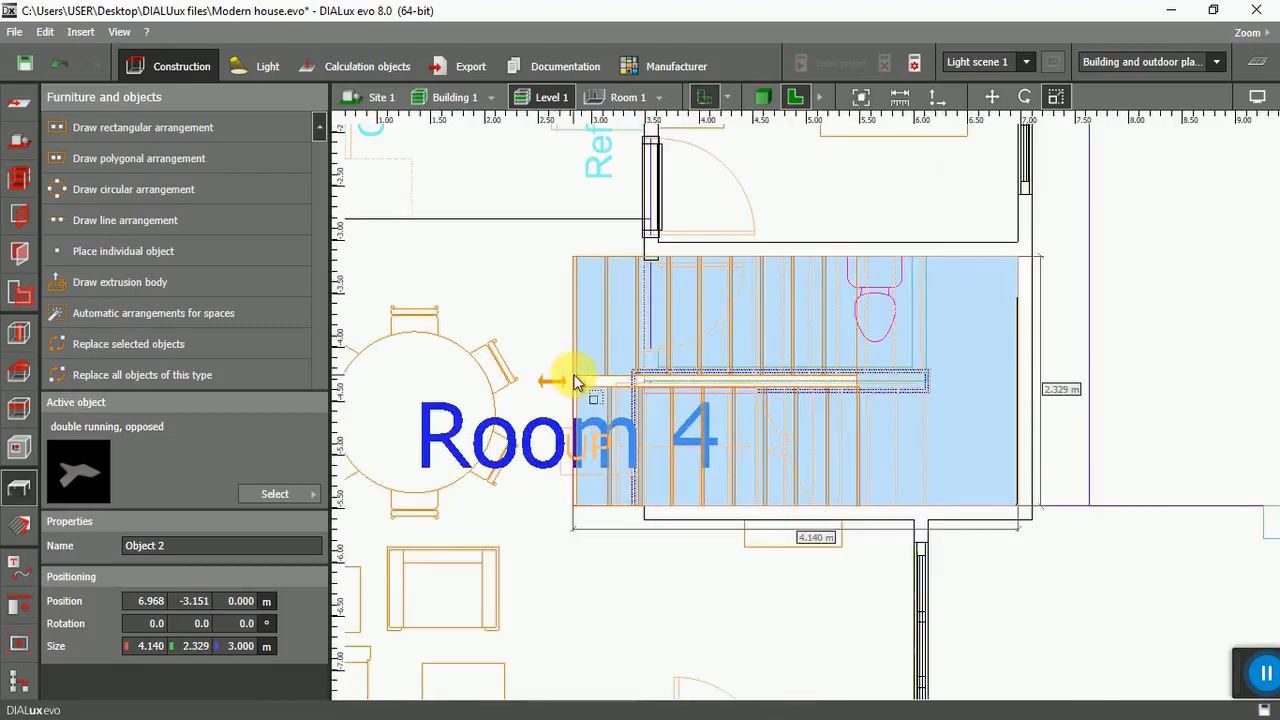
{"action": "left_click_drag", "start_coordinate": [575, 383], "coordinate": [620, 382]}
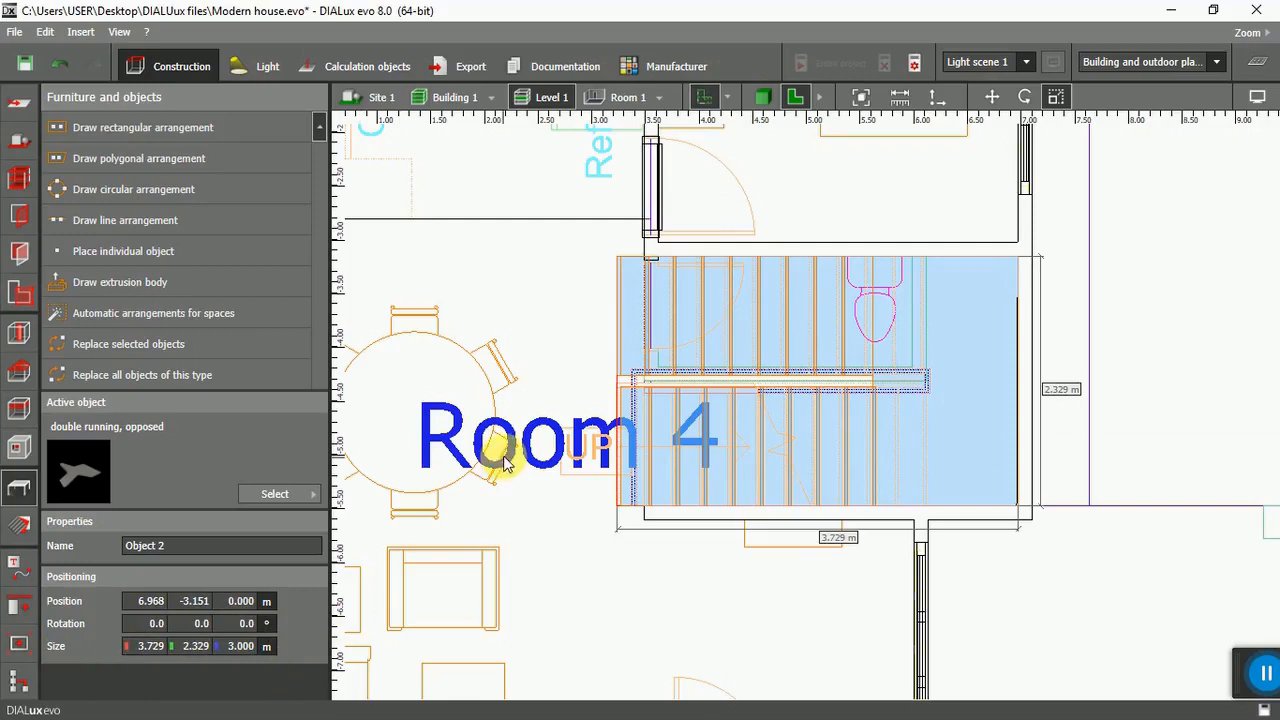
Show the level in 3D and set the staircase's height to 4 m.
{"action": "left_click", "coordinate": [762, 97]}
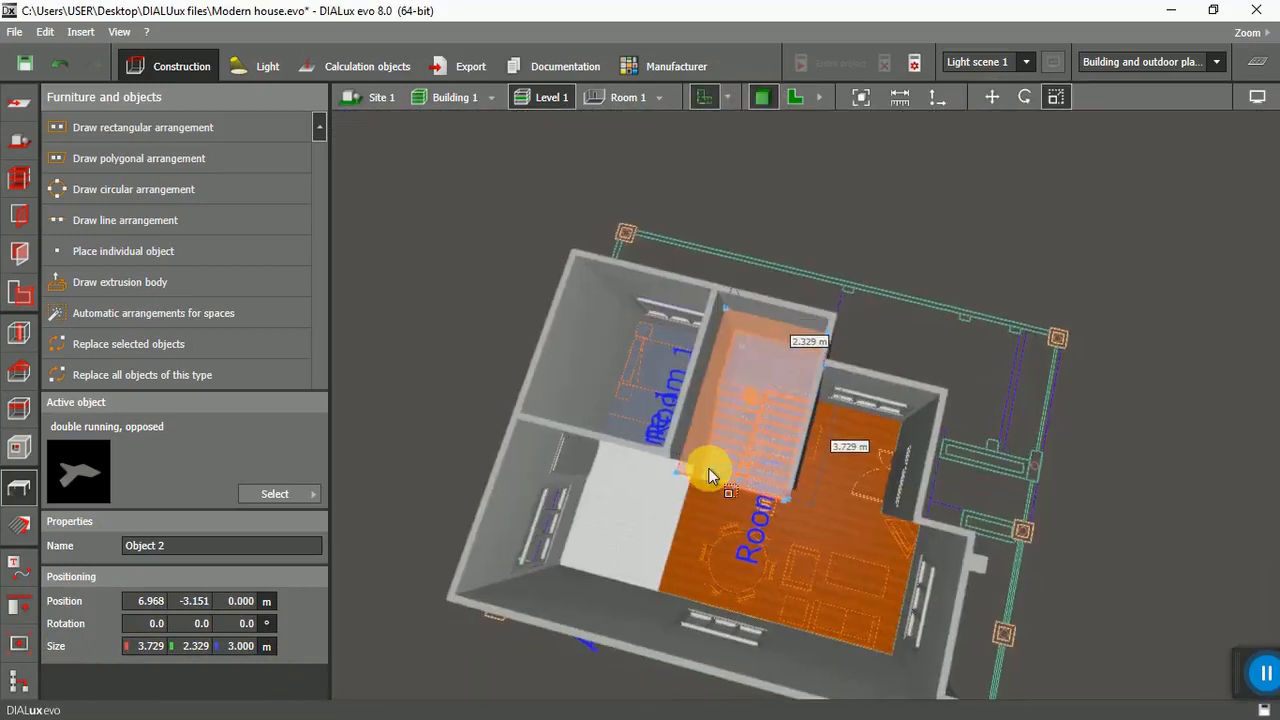
{"action": "left_click", "coordinate": [466, 369]}
{"action": "right_click_drag", "start_coordinate": [680, 518], "coordinate": [713, 540]}
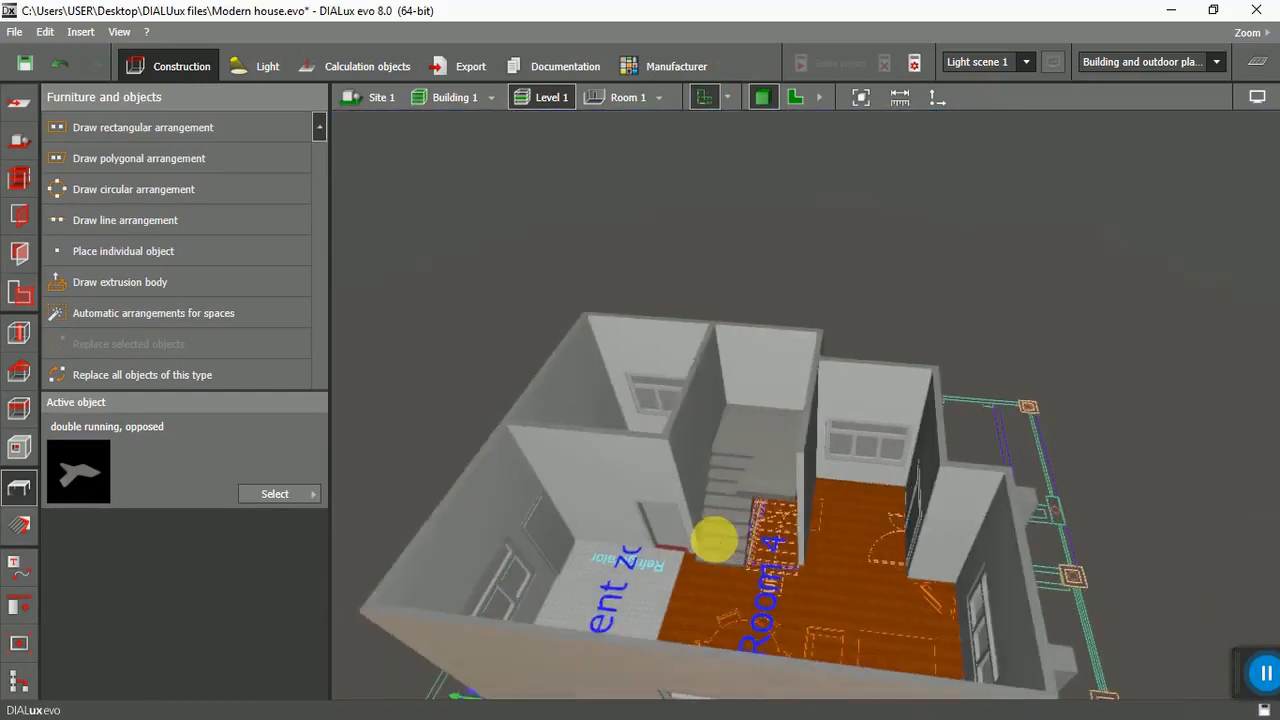
{"action": "left_click", "coordinate": [752, 490]}
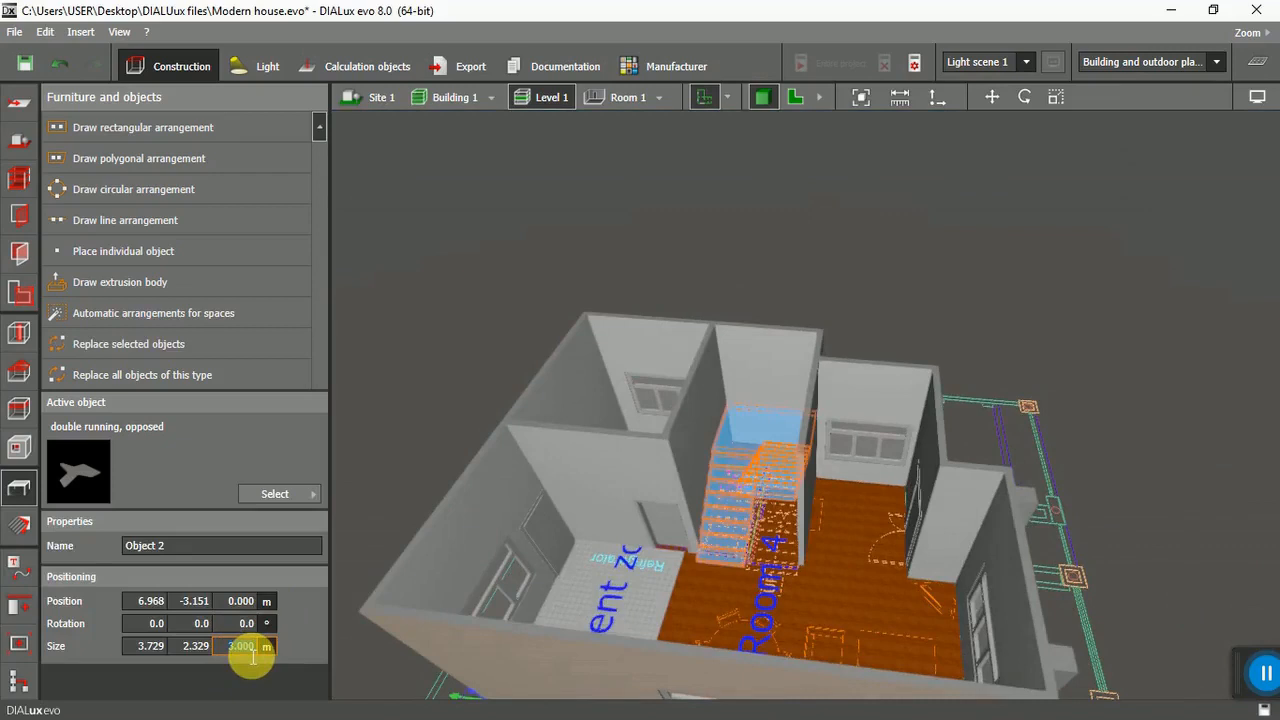
{"action": "type", "text": "4"}
{"action": "key", "text": "Return"}
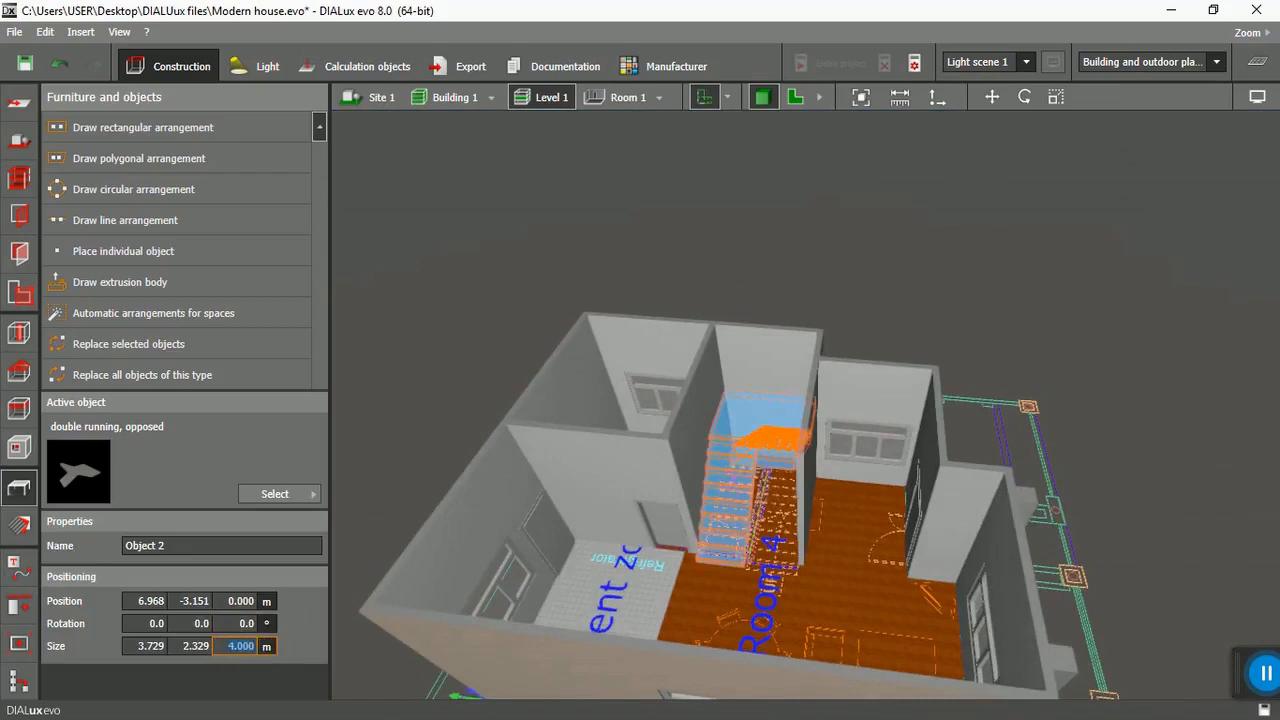
Examine the staircase in 3D from several angles to check how its flights and landing fit the stairwell.
{"action": "left_click", "coordinate": [400, 491]}
{"action": "right_click_drag", "start_coordinate": [591, 563], "coordinate": [811, 461]}
{"action": "mouse_move", "coordinate": [742, 532]}
{"action": "right_mouse_down"}
{"action": "mouse_move", "coordinate": [723, 551]}
{"action": "mouse_move", "coordinate": [600, 560]}
{"action": "mouse_move", "coordinate": [643, 537]}
{"action": "mouse_move", "coordinate": [828, 562]}
{"action": "mouse_move", "coordinate": [834, 543]}
{"action": "mouse_move", "coordinate": [783, 549]}
{"action": "mouse_move", "coordinate": [753, 530]}
{"action": "right_mouse_up"}
{"action": "left_click", "coordinate": [727, 500]}
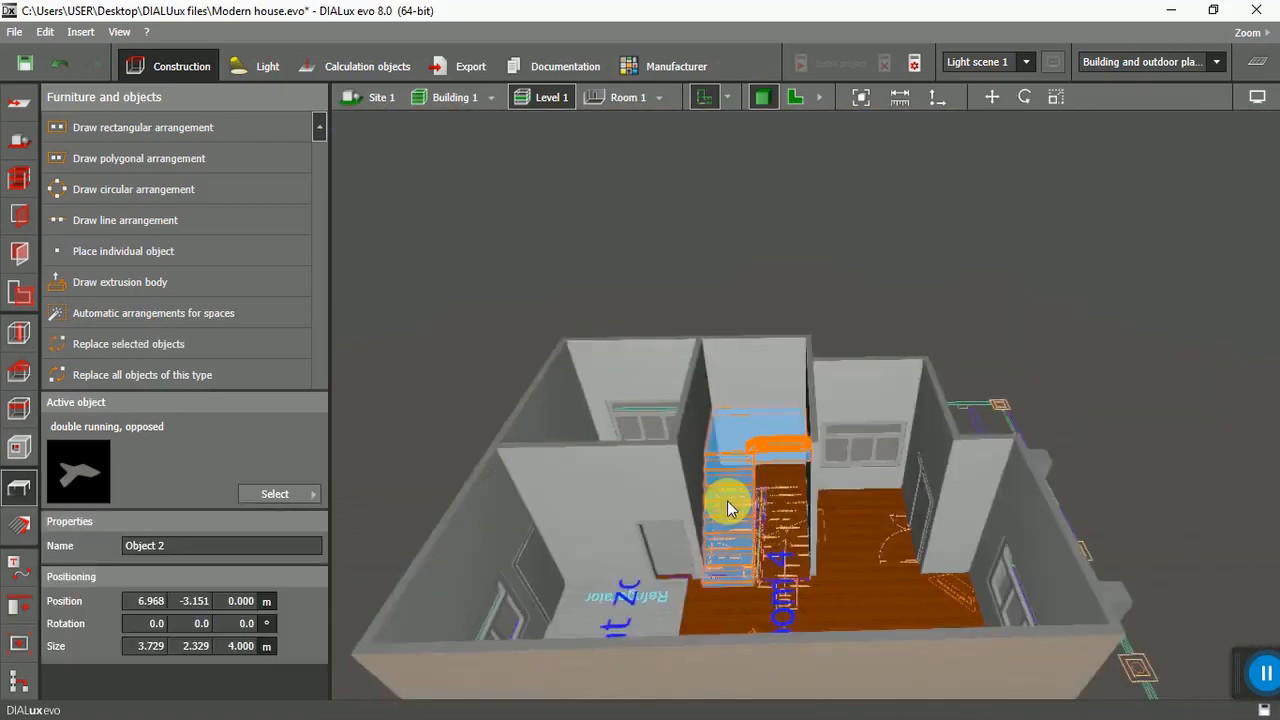
{"action": "left_click", "coordinate": [838, 588]}
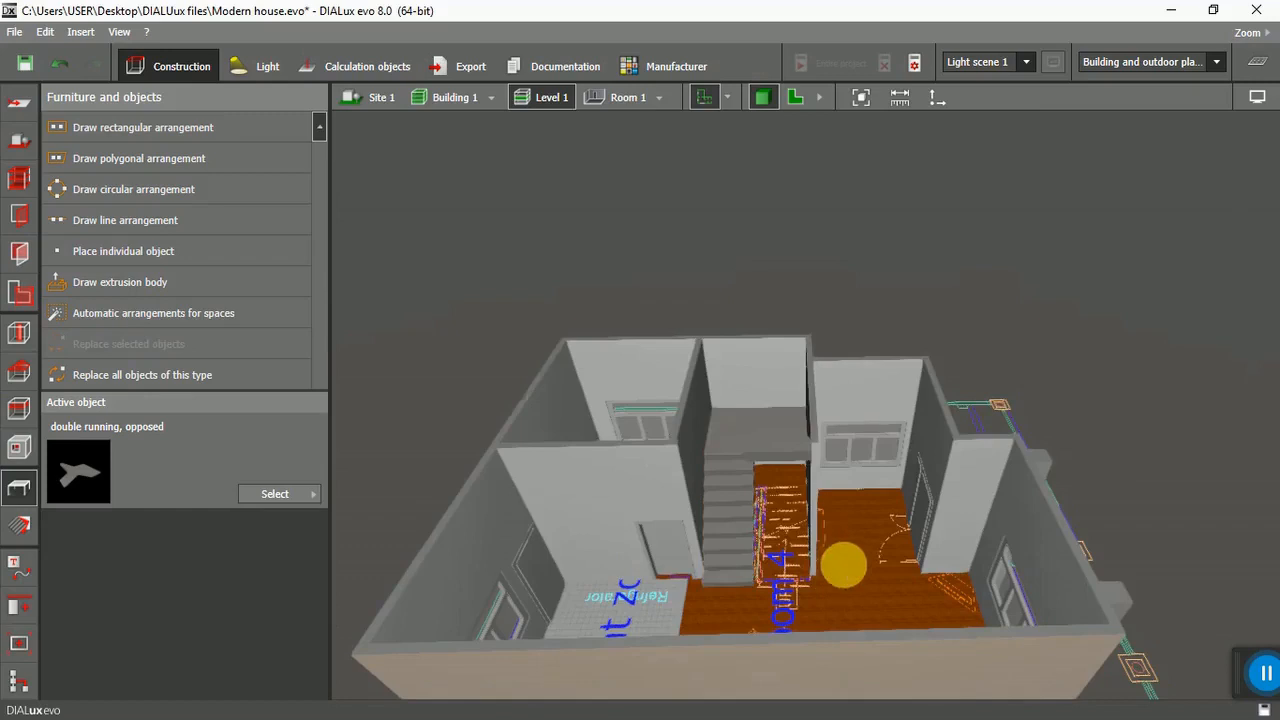
{"action": "right_click_drag", "start_coordinate": [843, 565], "coordinate": [841, 610]}
{"action": "scroll", "coordinate": [690, 410], "scroll_direction": "up", "scroll_amount": 3}
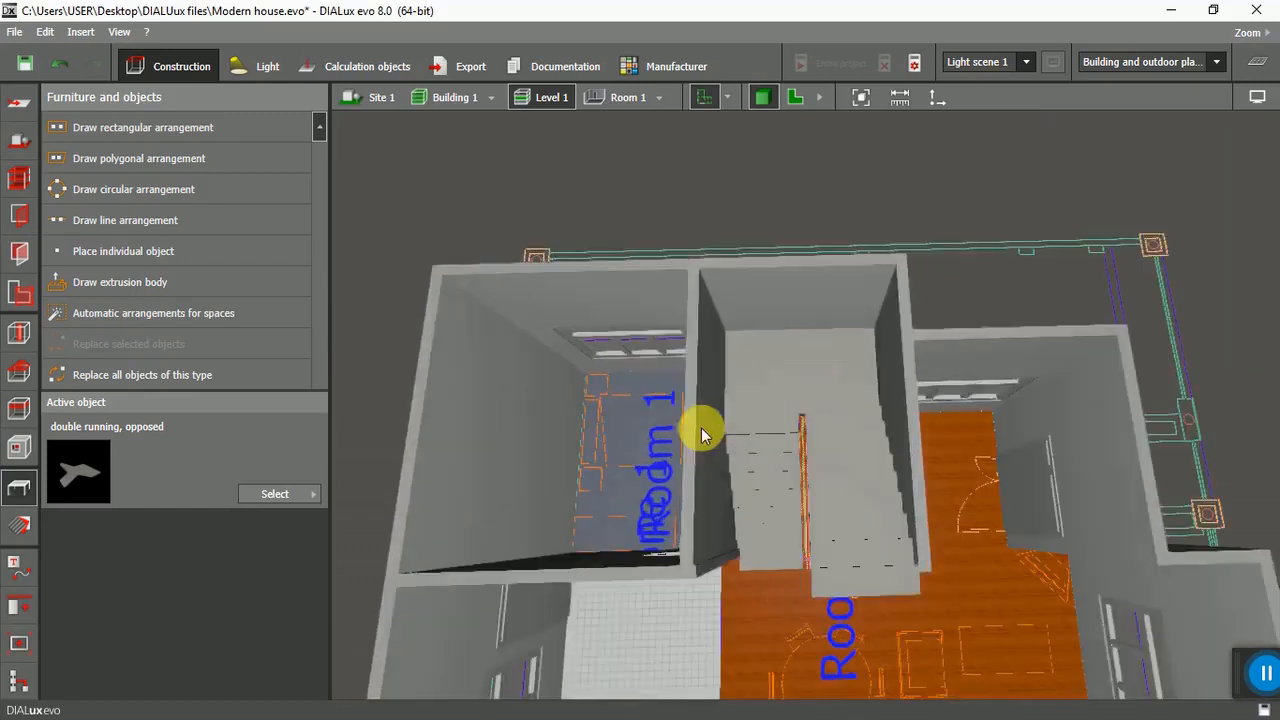
{"action": "scroll", "coordinate": [740, 460], "scroll_direction": "up", "scroll_amount": 2}
{"action": "left_click", "coordinate": [818, 360]}
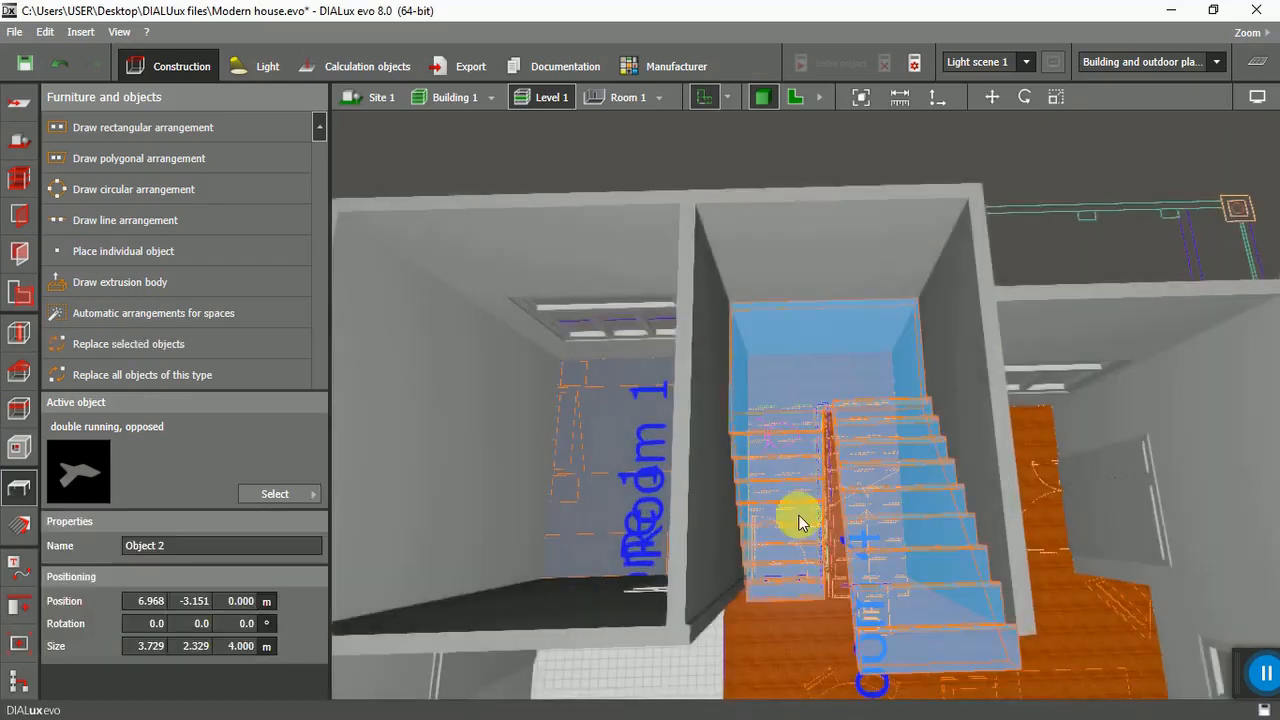
{"action": "left_click", "coordinate": [804, 627]}
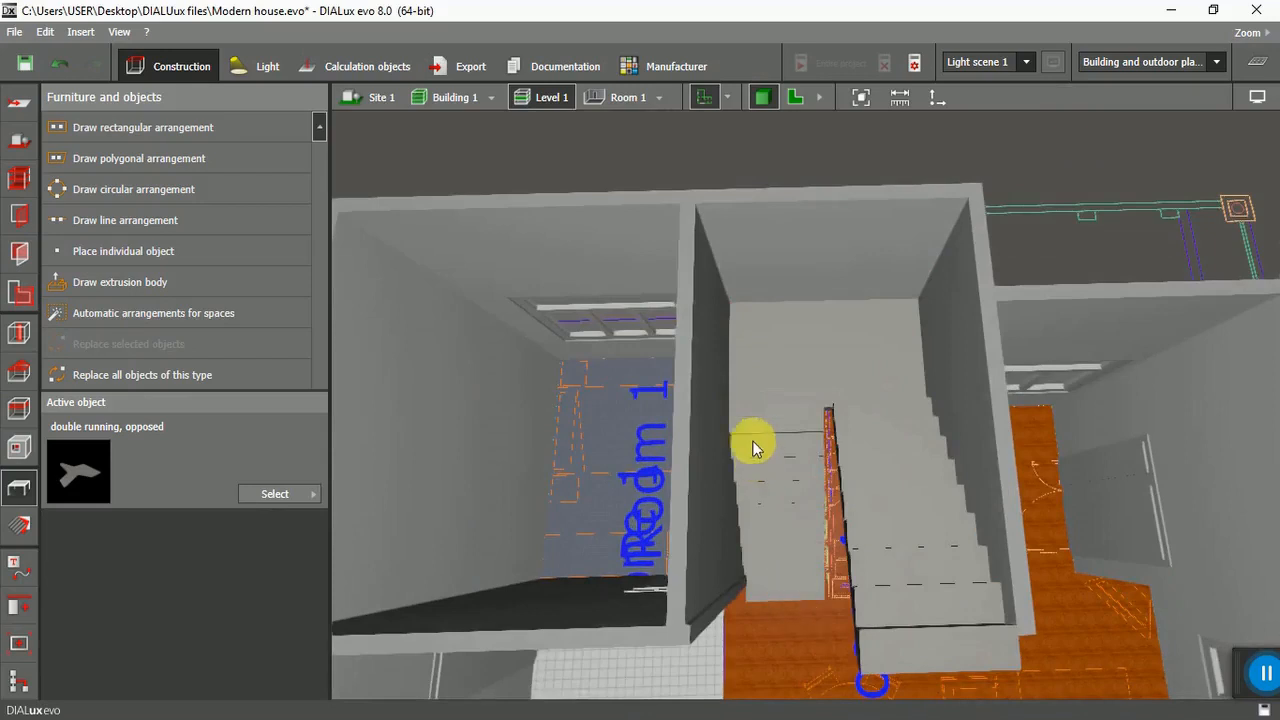
Pick the Signal white material from the stairwell wall and apply it to the staircase.
{"action": "left_click", "coordinate": [22, 525]}
{"action": "left_click", "coordinate": [97, 130]}
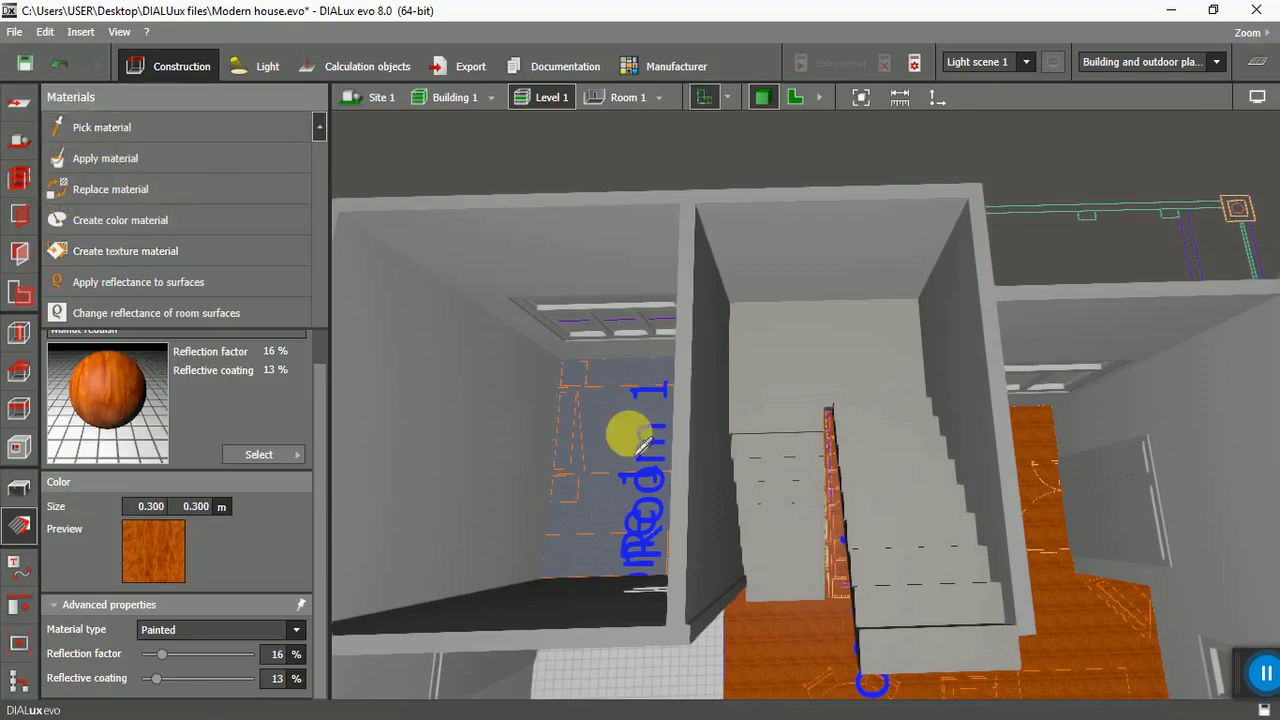
{"action": "left_click", "coordinate": [800, 247]}
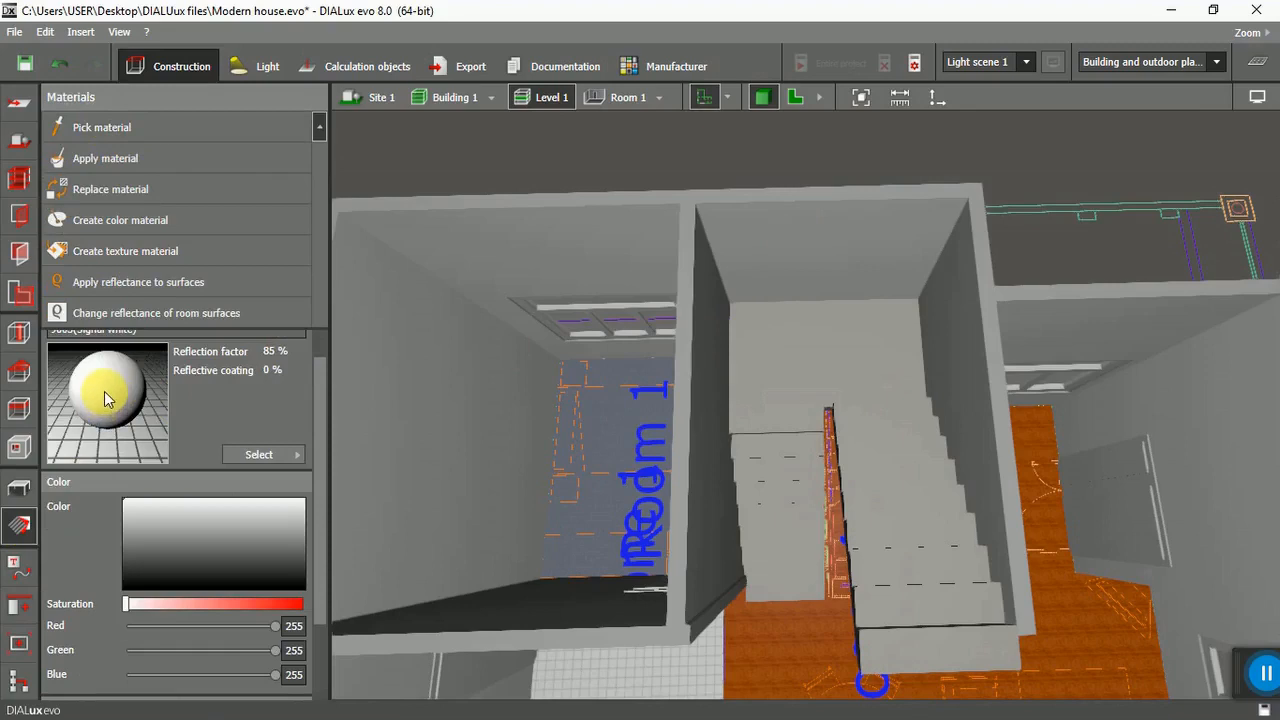
{"action": "left_click", "coordinate": [881, 506]}
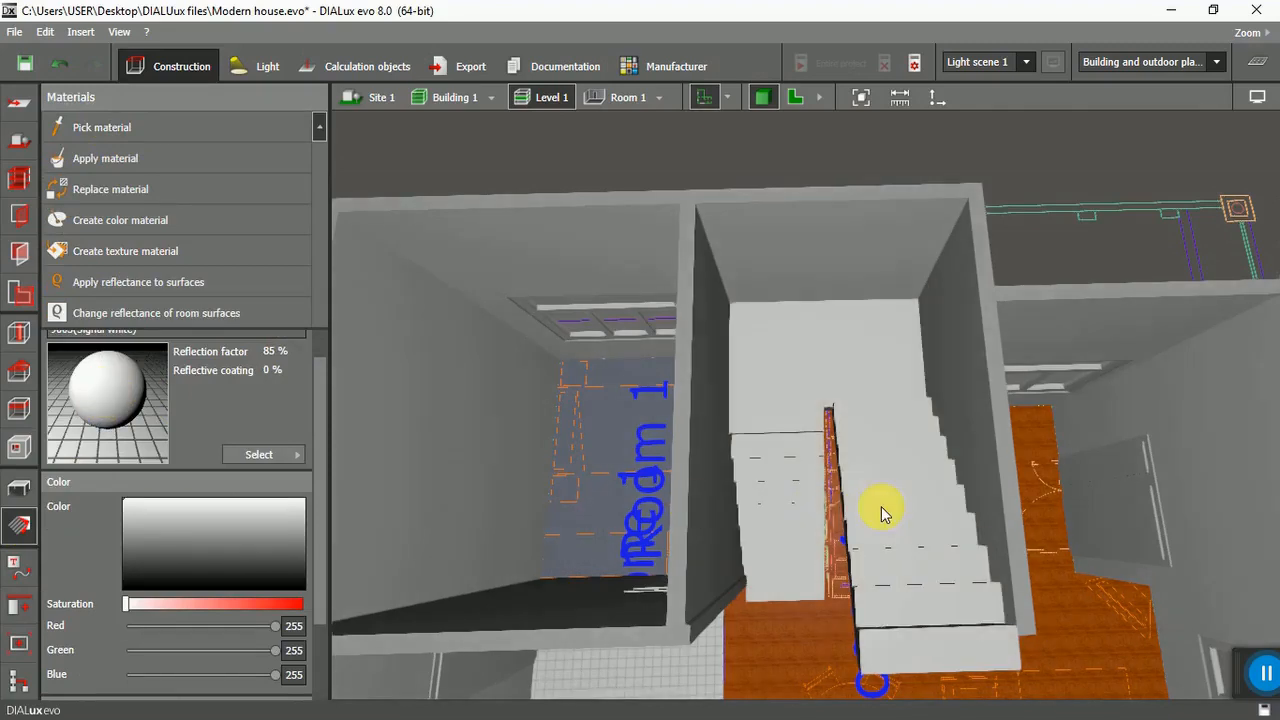
Choose the "concrete undressed concrete-18" texture from the indoor floor concrete materials in the catalog.
{"action": "left_click", "coordinate": [787, 639]}
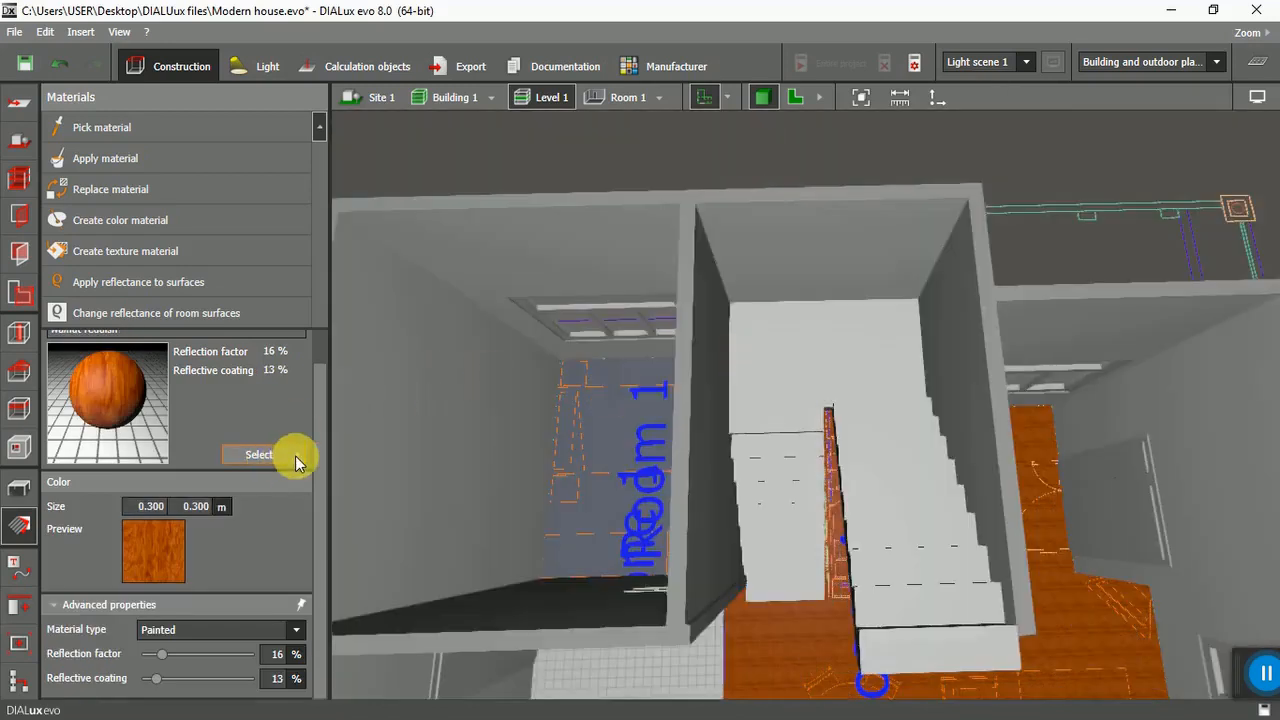
{"action": "left_click", "coordinate": [258, 454]}
{"action": "left_click", "coordinate": [330, 280]}
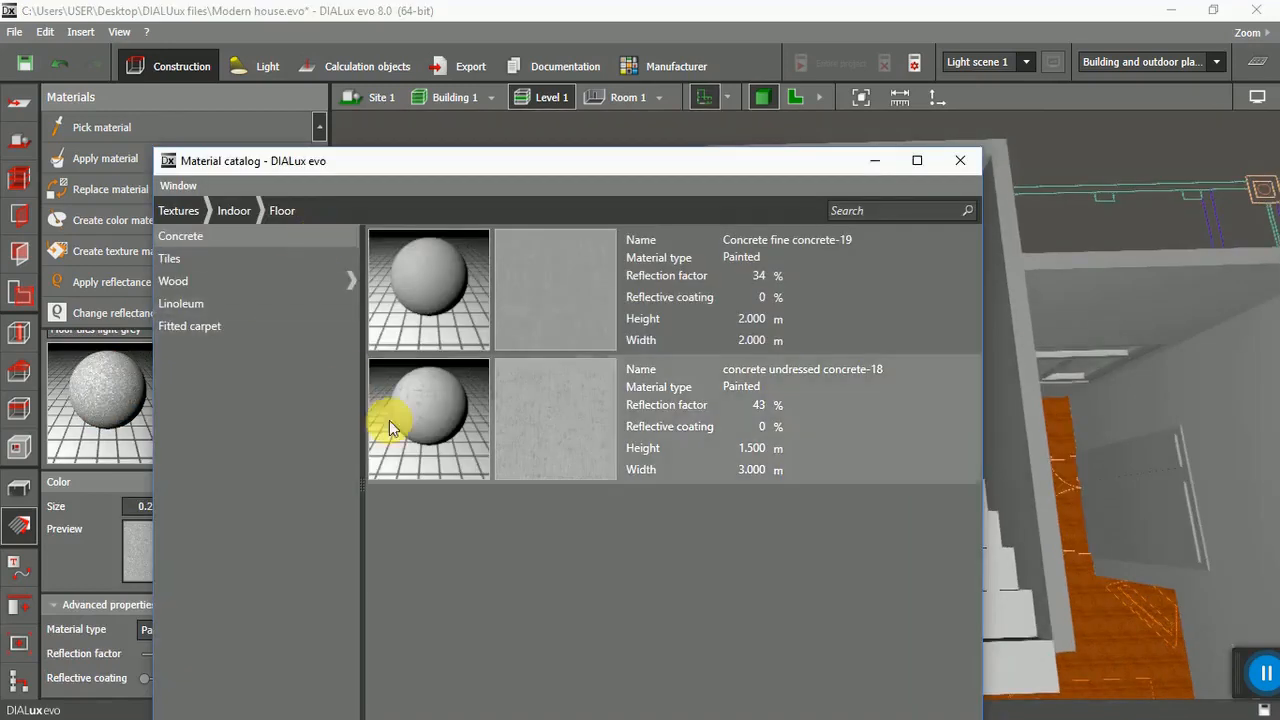
{"action": "left_click", "coordinate": [562, 416]}
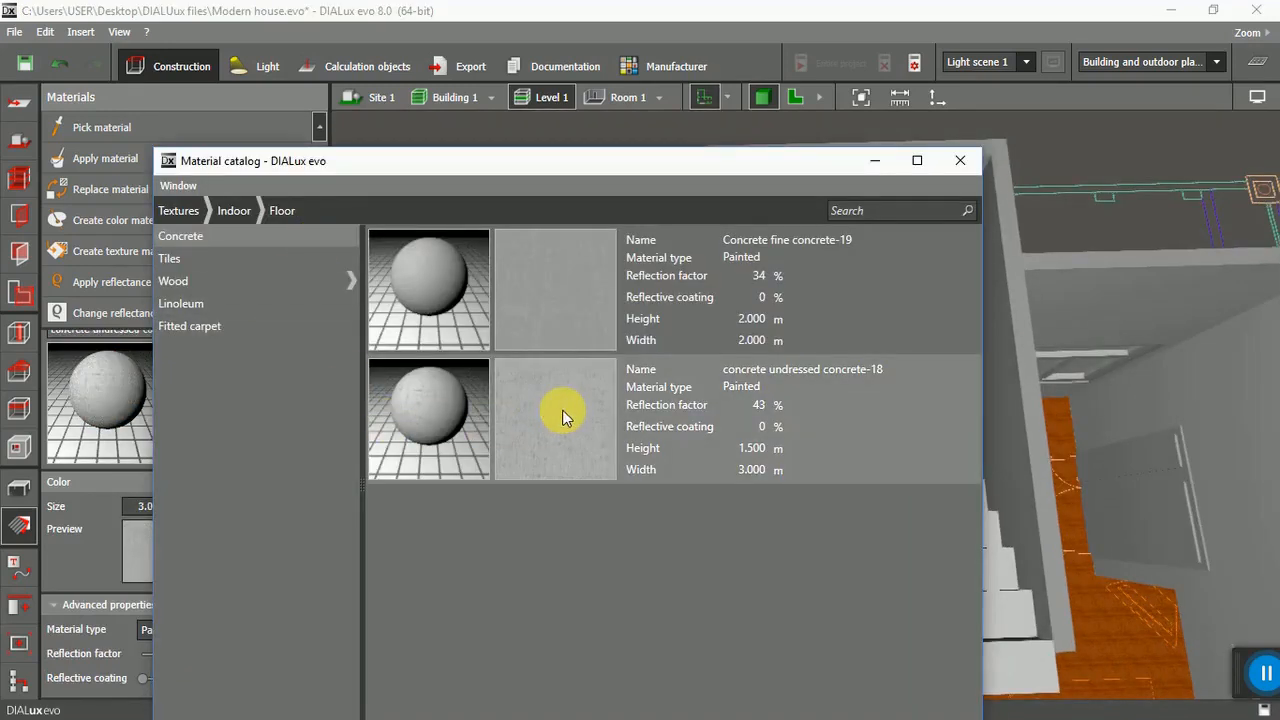
{"action": "left_click_drag", "start_coordinate": [677, 170], "coordinate": [600, 49]}
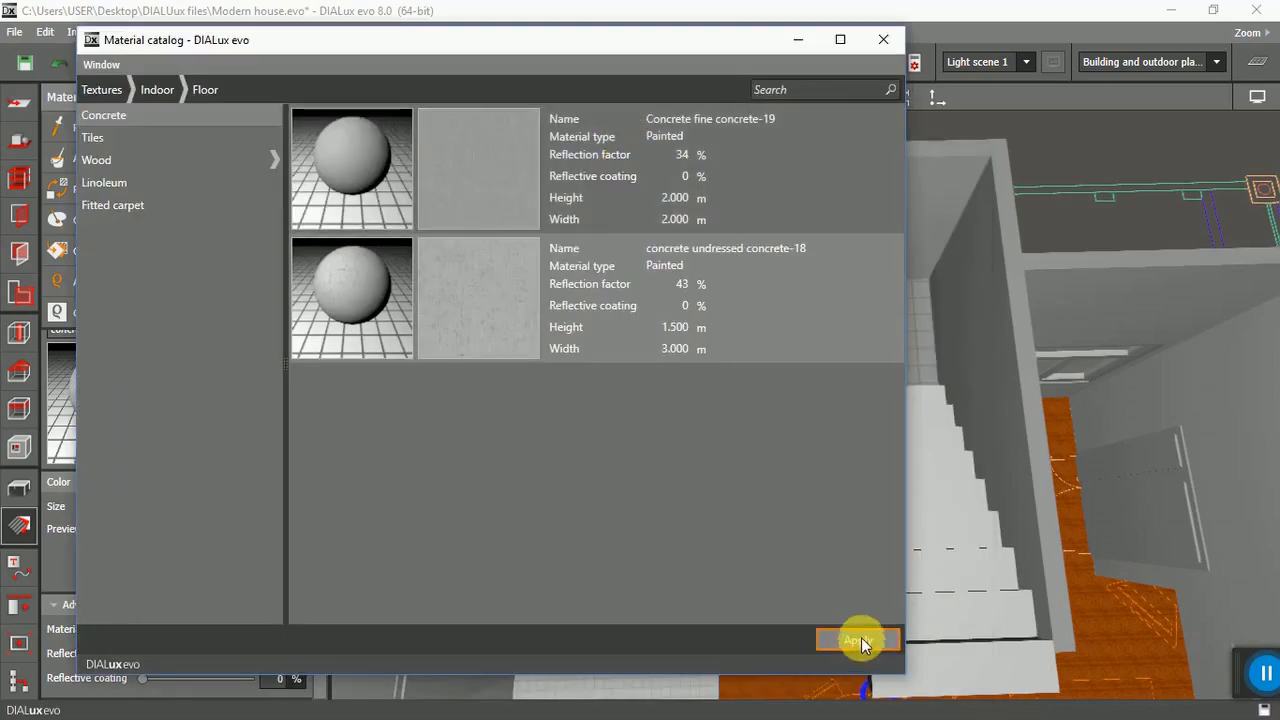
{"action": "left_click", "coordinate": [859, 640]}
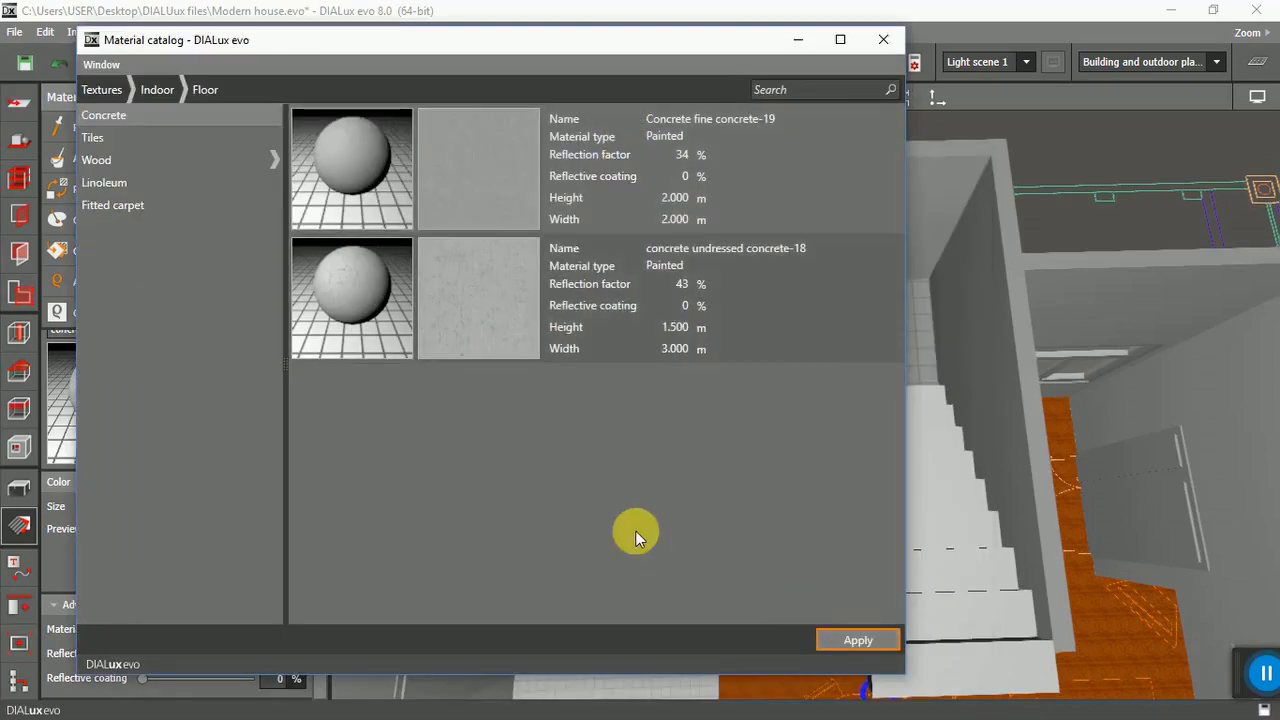
{"action": "left_click", "coordinate": [883, 39]}
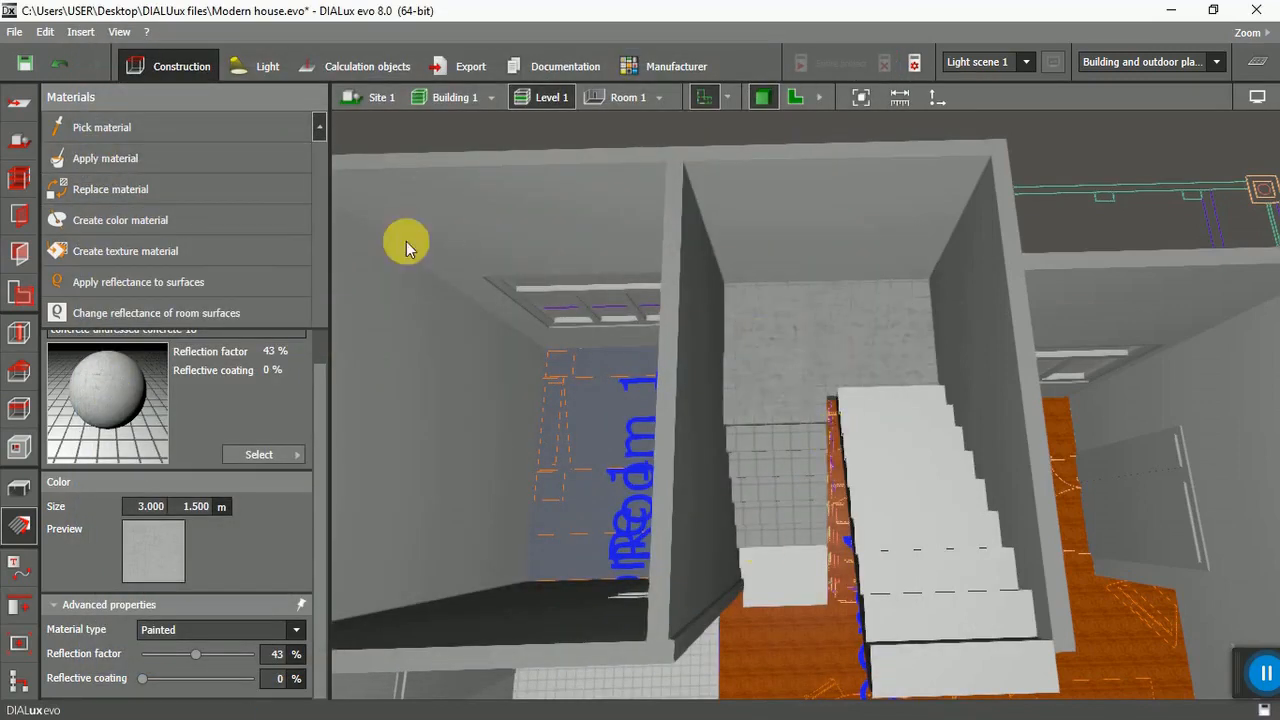
Apply the undressed concrete-18 material to the treads of both staircase flights.
{"action": "left_click", "coordinate": [96, 128]}
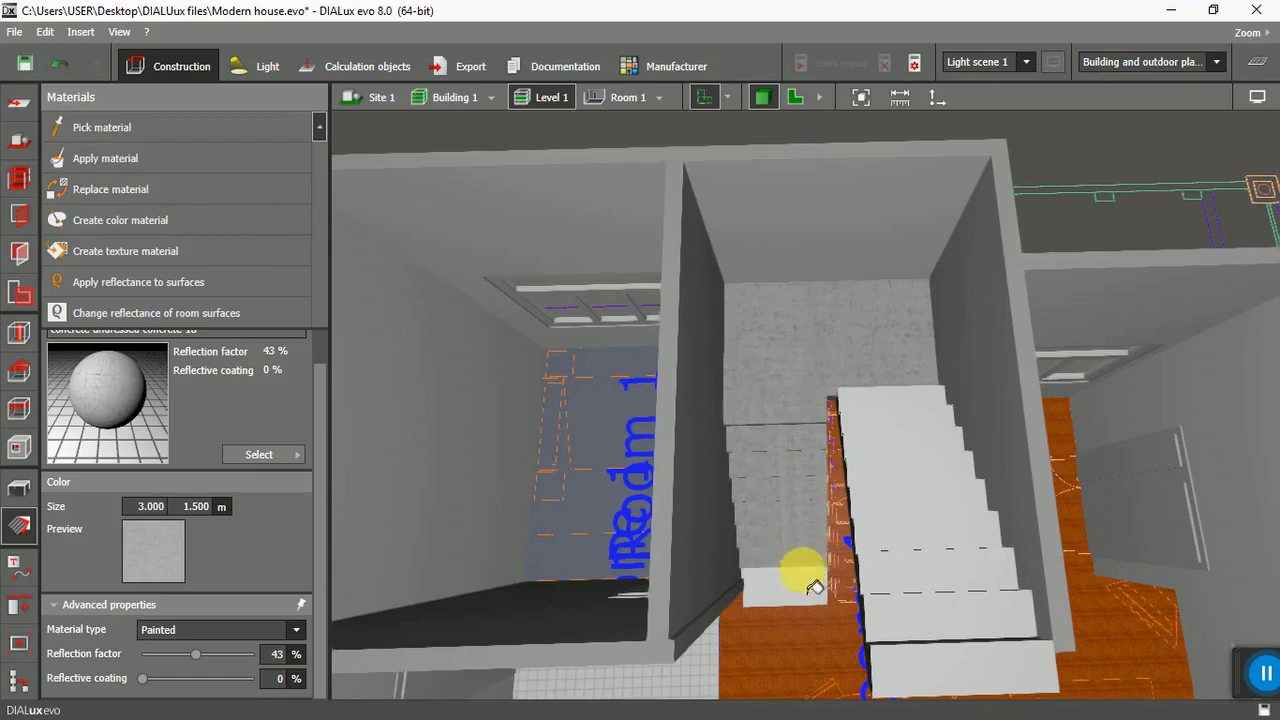
{"action": "left_click", "coordinate": [914, 609]}
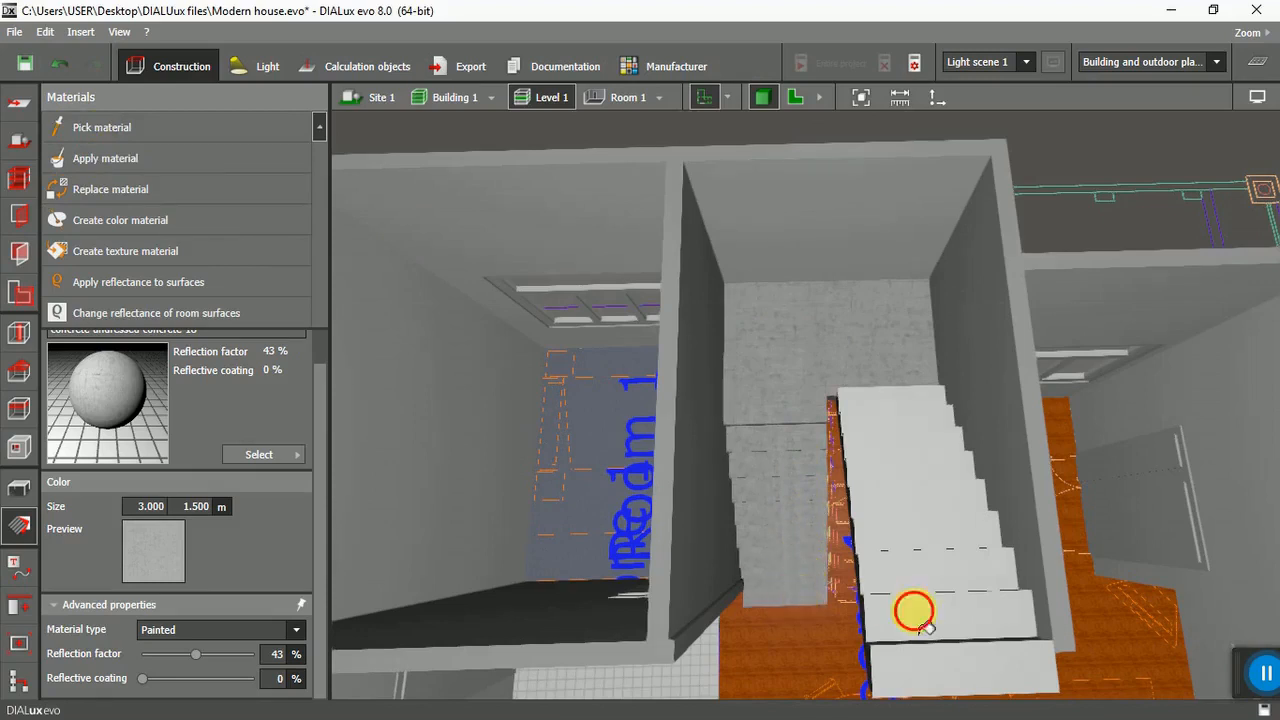
{"action": "left_click", "coordinate": [915, 541]}
{"action": "left_click", "coordinate": [915, 524]}
{"action": "left_click", "coordinate": [912, 494]}
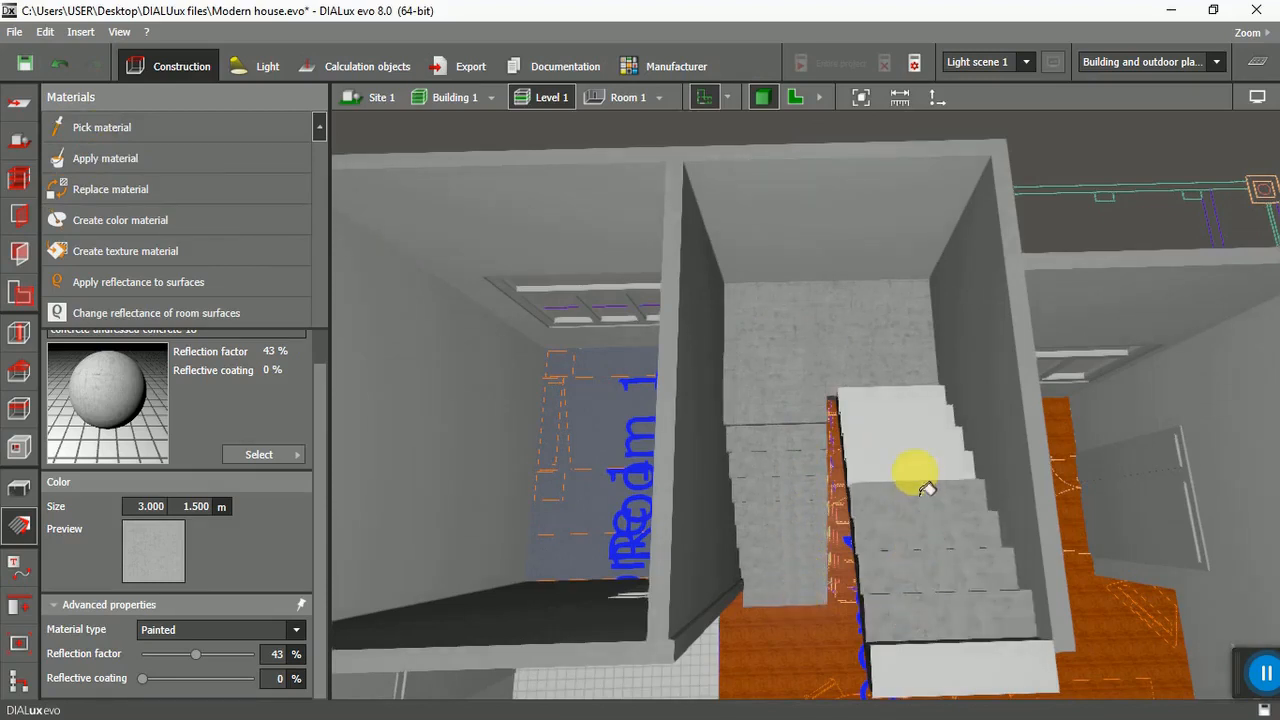
{"action": "left_click", "coordinate": [909, 464]}
{"action": "left_click", "coordinate": [912, 440]}
{"action": "left_click", "coordinate": [924, 418]}
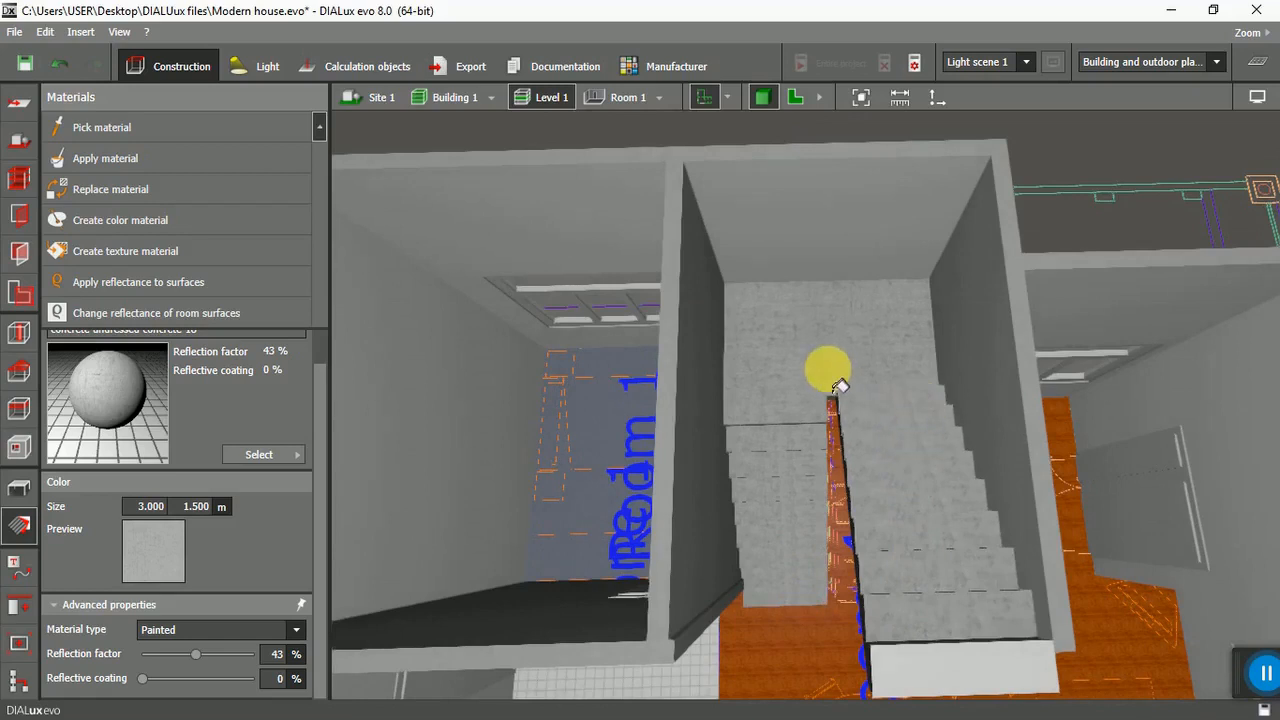
{"action": "scroll", "coordinate": [933, 545], "scroll_direction": "down", "scroll_amount": 3}
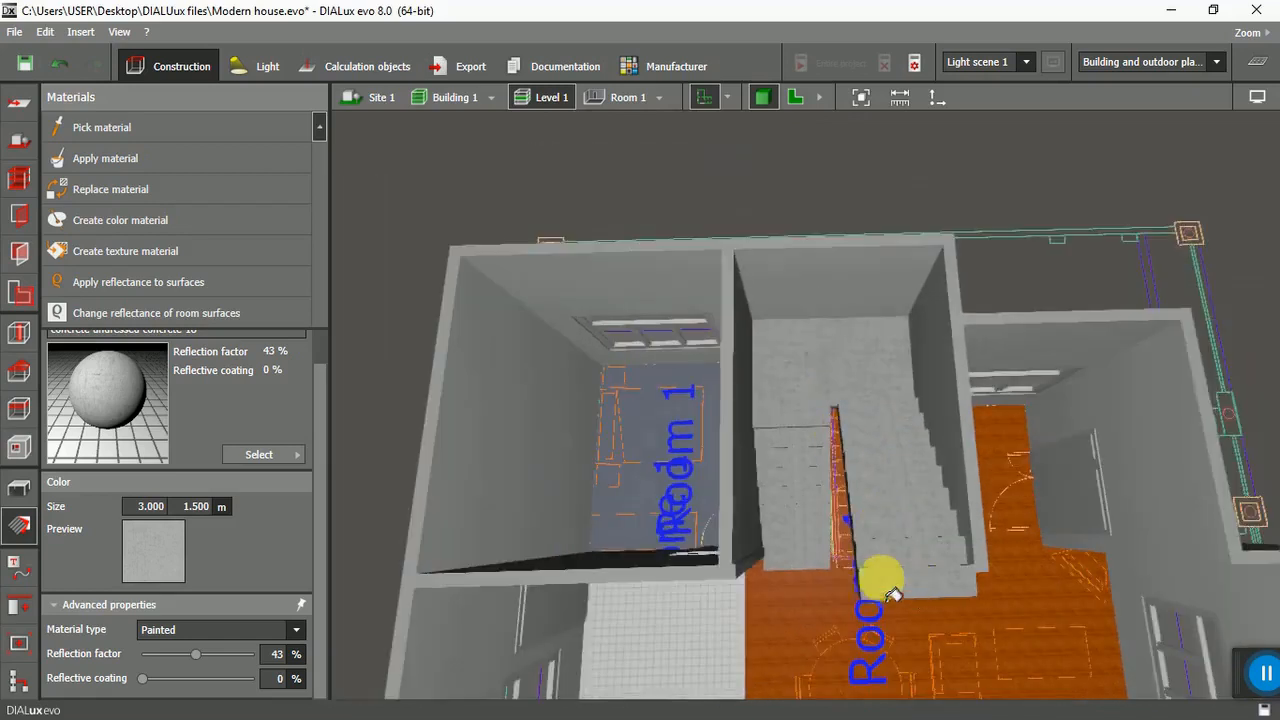
{"action": "scroll", "coordinate": [925, 600], "scroll_direction": "down", "scroll_amount": 3}
{"action": "left_click_drag", "start_coordinate": [849, 608], "coordinate": [731, 457]}
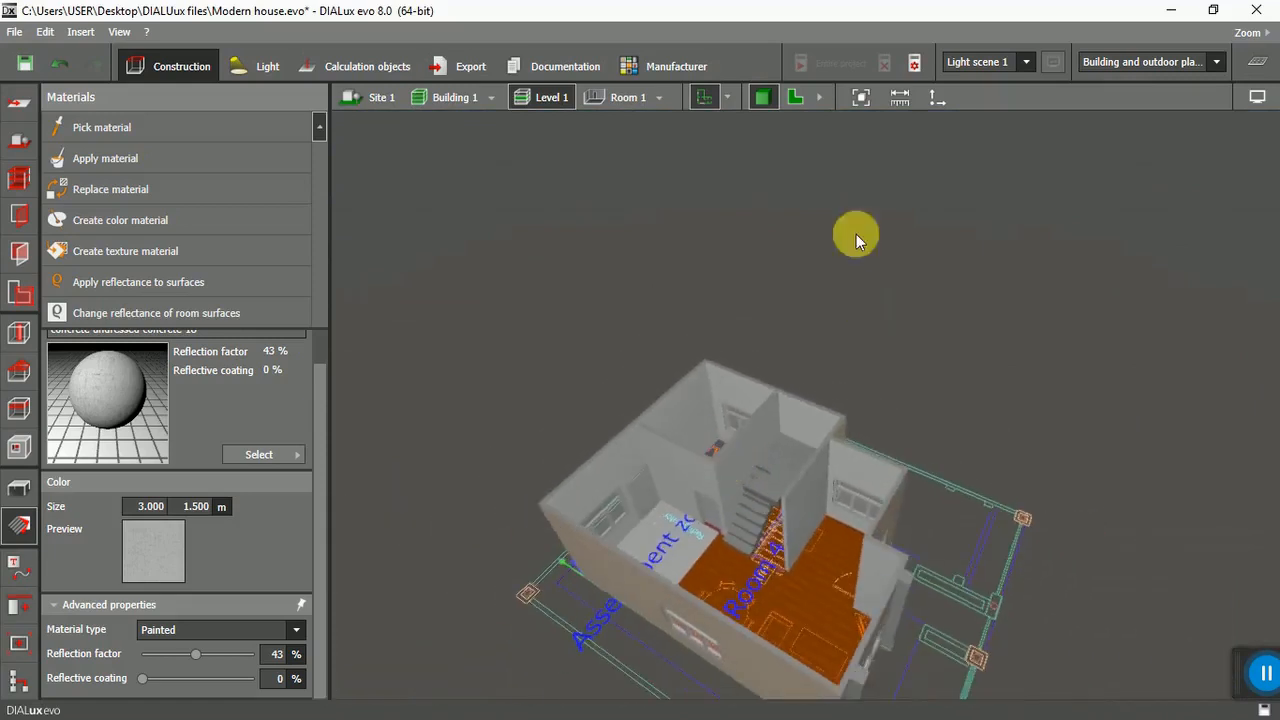
Show the Level 1 floor plan and open the DIALux object catalog for furniture.
{"action": "left_click", "coordinate": [795, 100]}
{"action": "scroll", "coordinate": [843, 423], "scroll_direction": "down", "scroll_amount": 5}
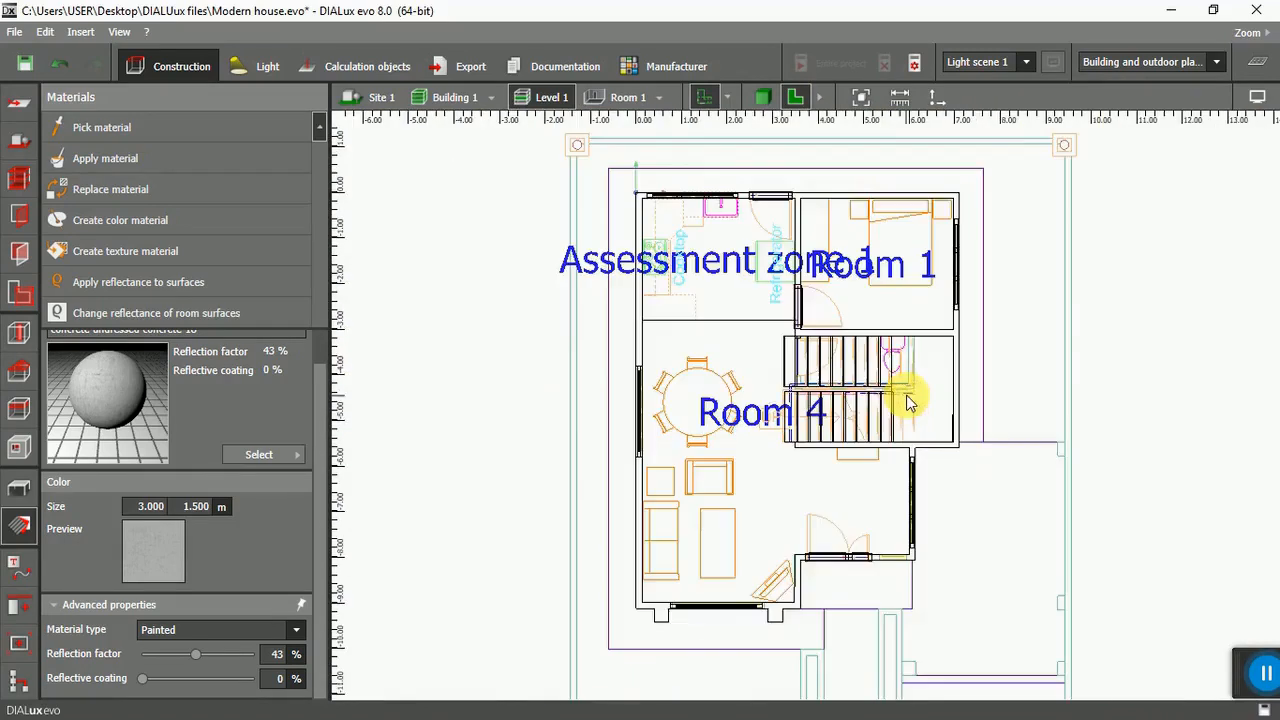
{"action": "scroll", "coordinate": [800, 556], "scroll_direction": "up", "scroll_amount": 3}
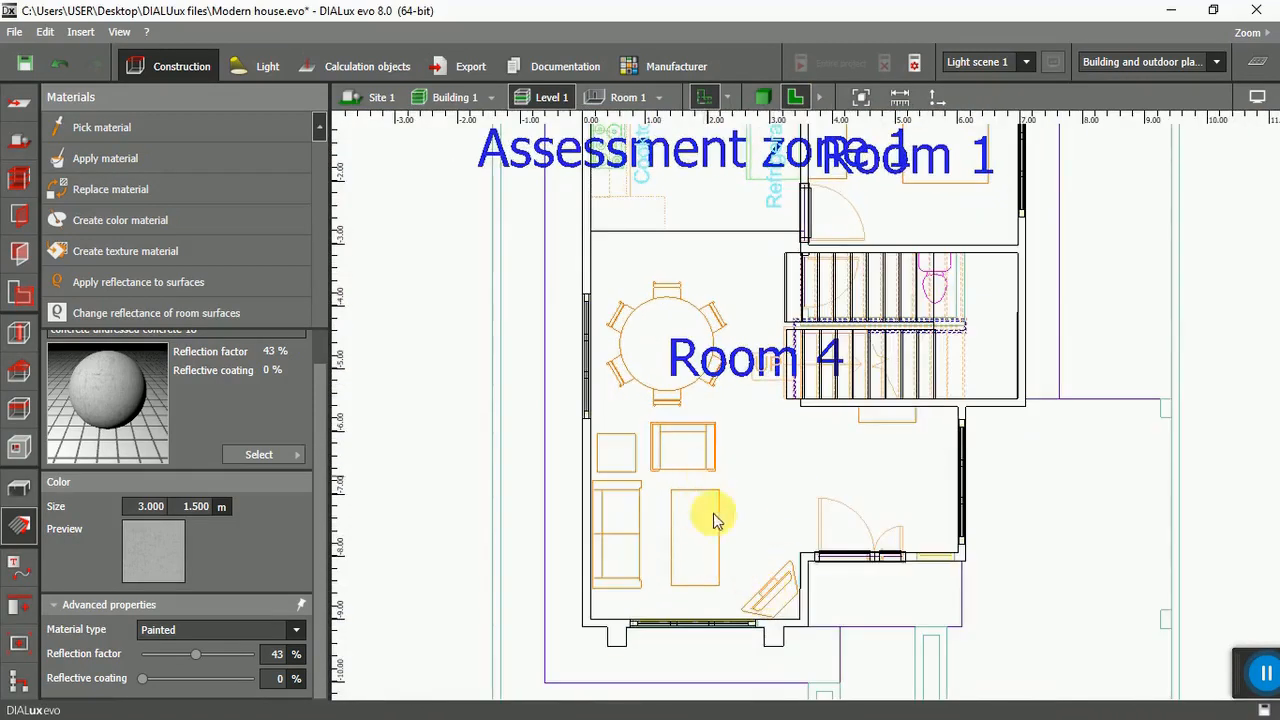
{"action": "scroll", "coordinate": [686, 468], "scroll_direction": "down", "scroll_amount": 2}
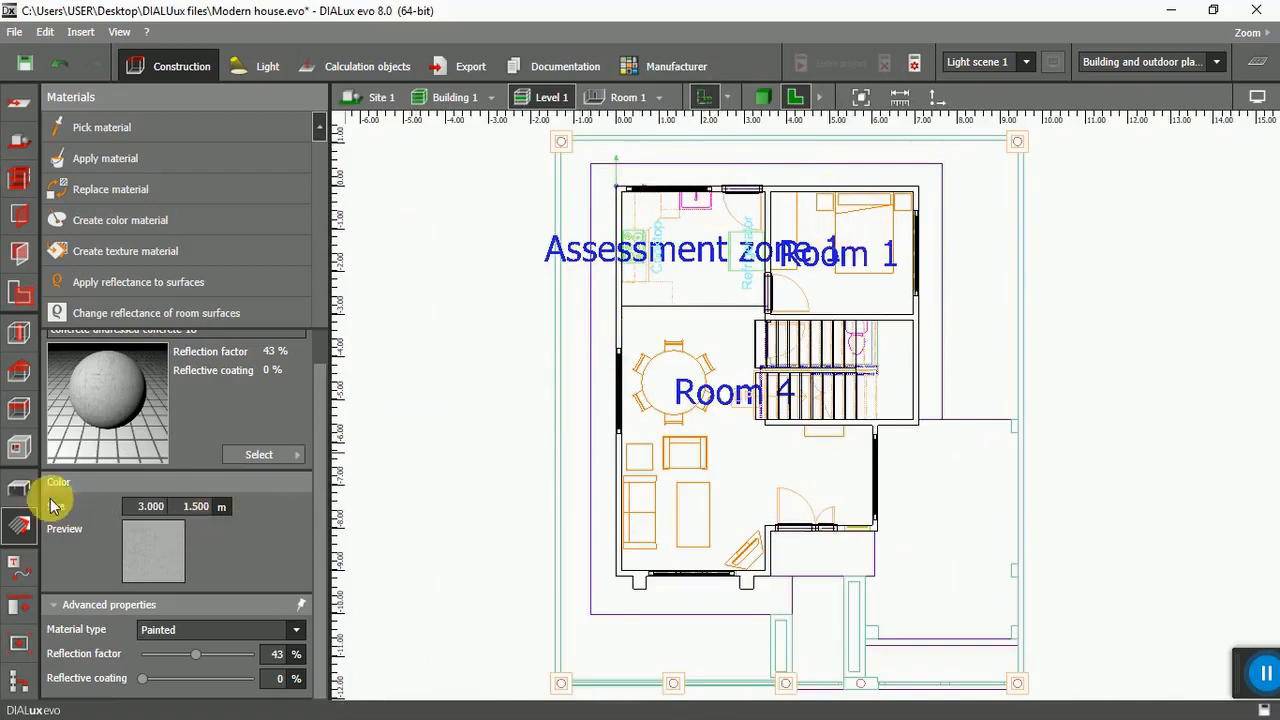
{"action": "left_click", "coordinate": [19, 490]}
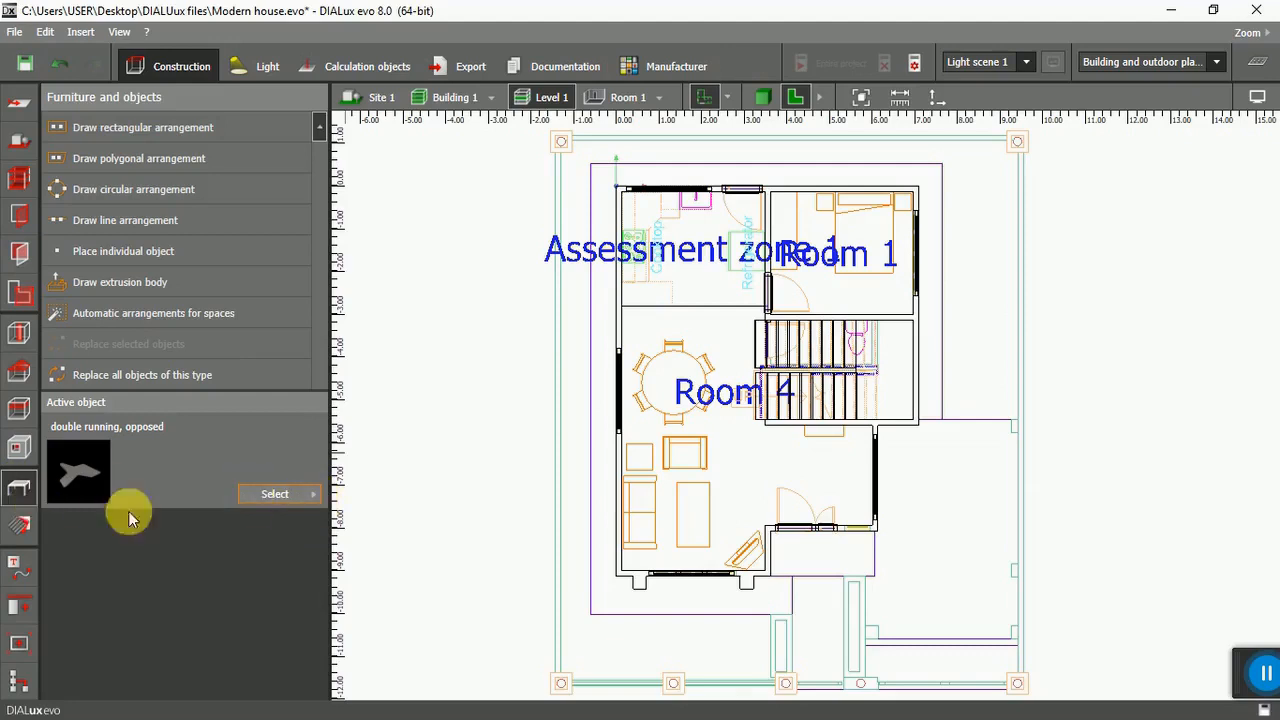
{"action": "left_click", "coordinate": [19, 524]}
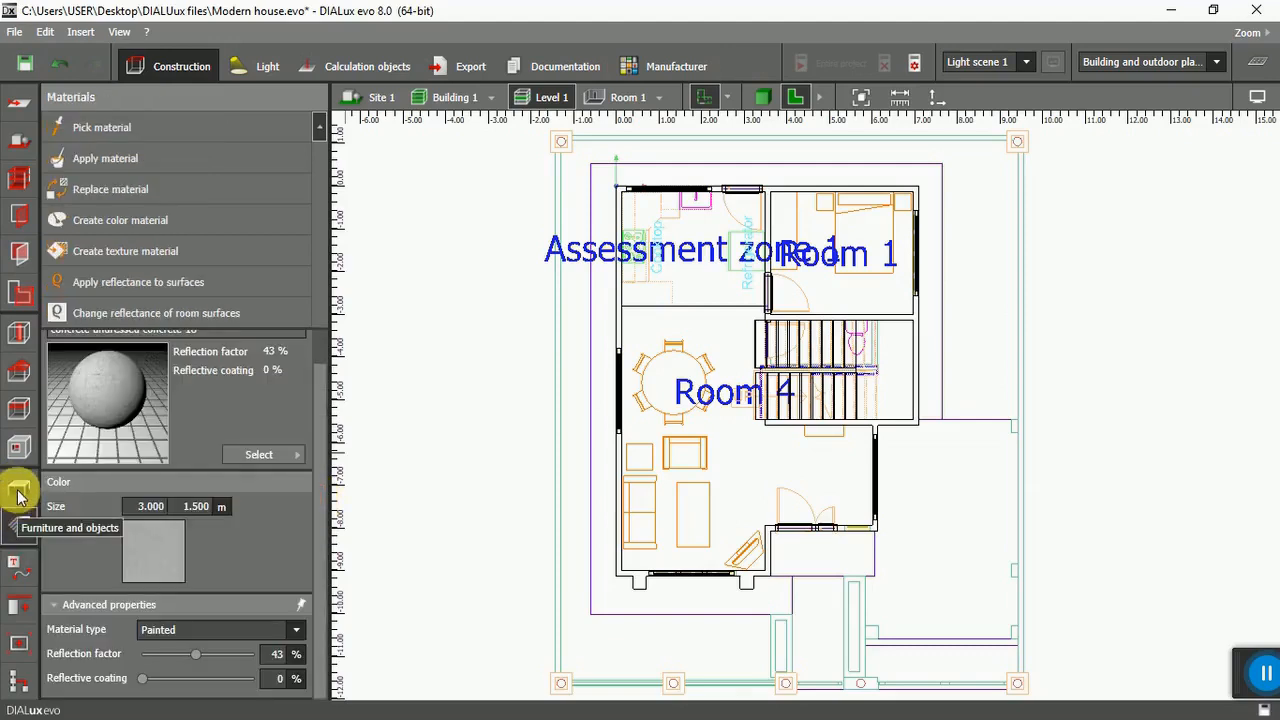
{"action": "left_click", "coordinate": [19, 494]}
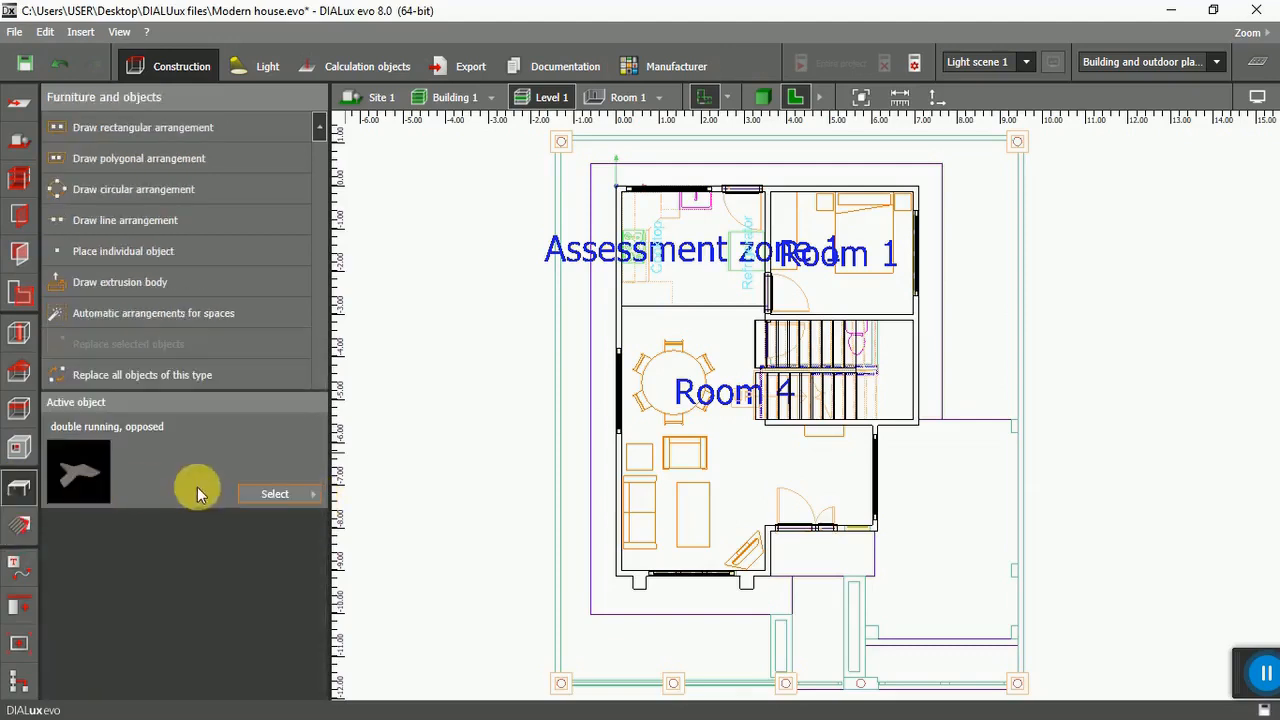
{"action": "left_click", "coordinate": [314, 495]}
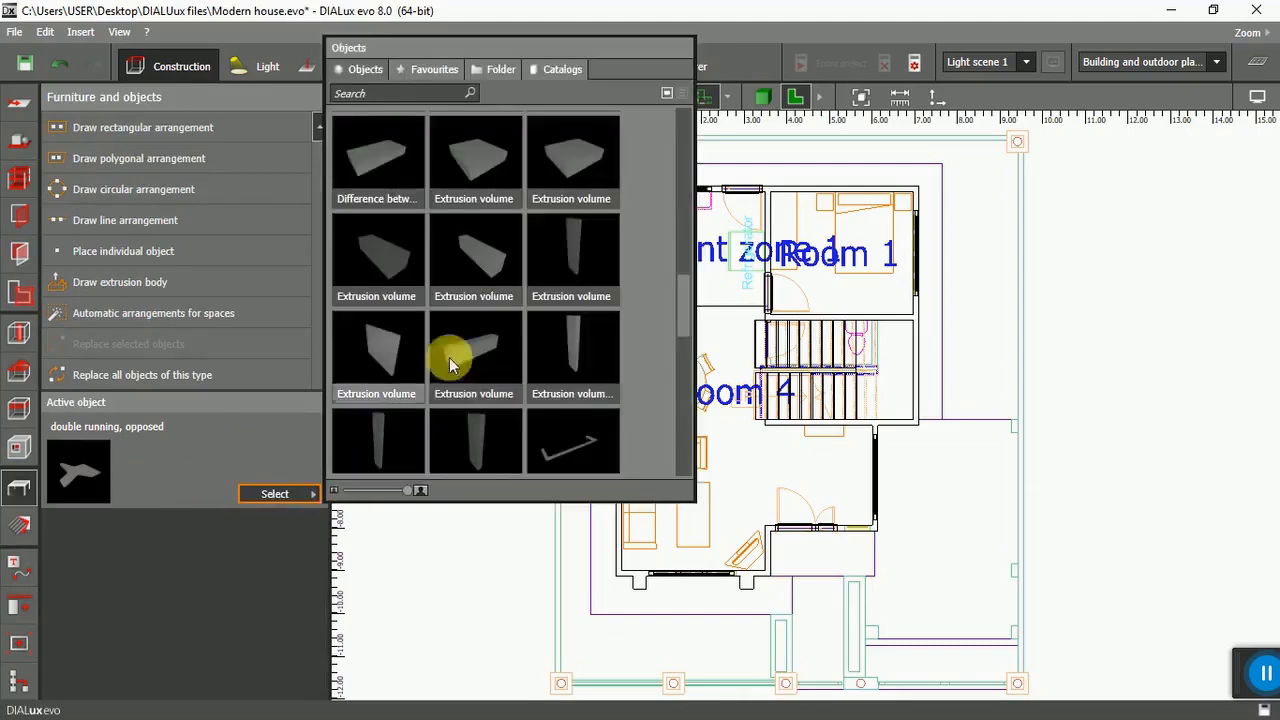
{"action": "left_click", "coordinate": [556, 69]}
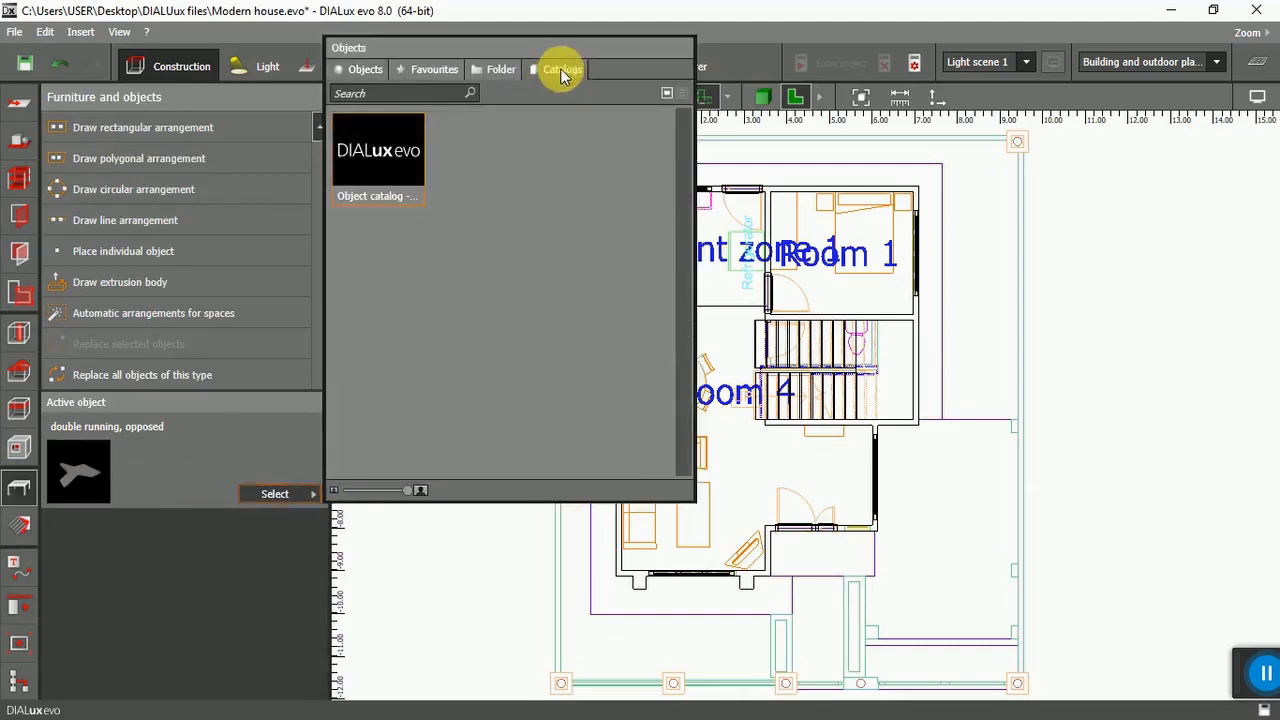
{"action": "double_click", "coordinate": [366, 160]}
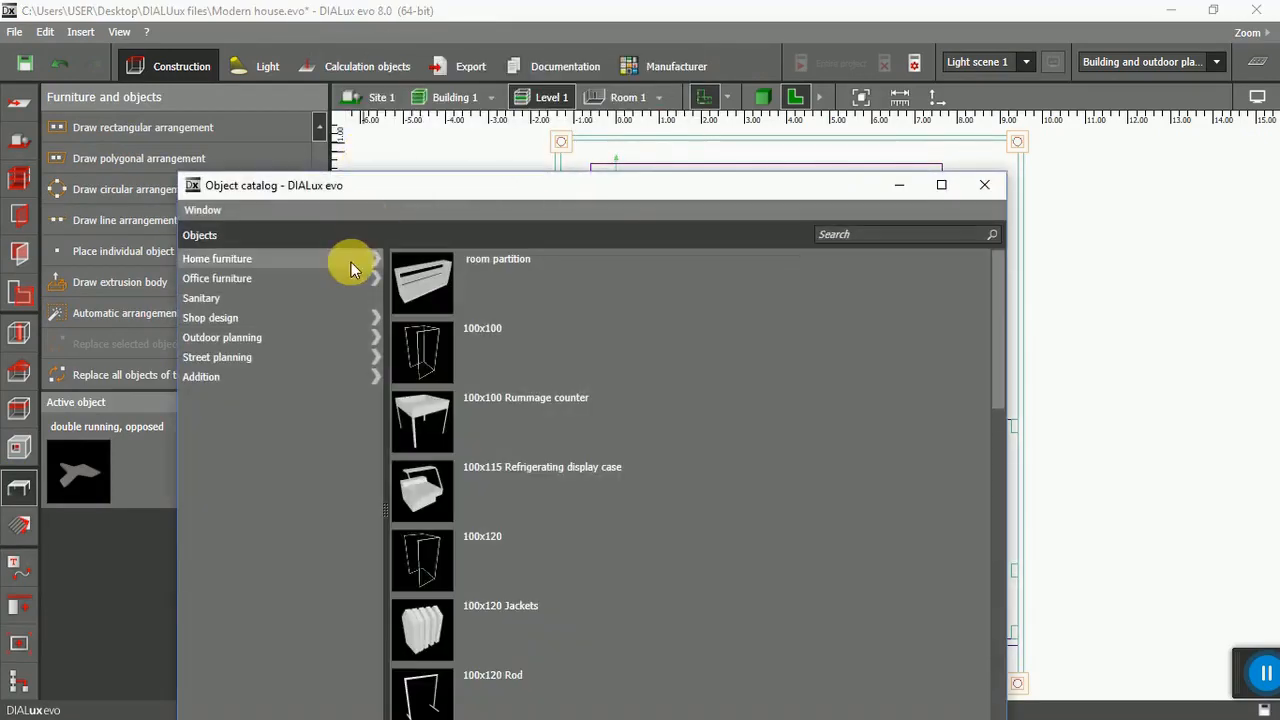
Choose the "75 bistro round" table from the home furniture tables as the active object.
{"action": "left_click_drag", "start_coordinate": [435, 194], "coordinate": [317, 42]}
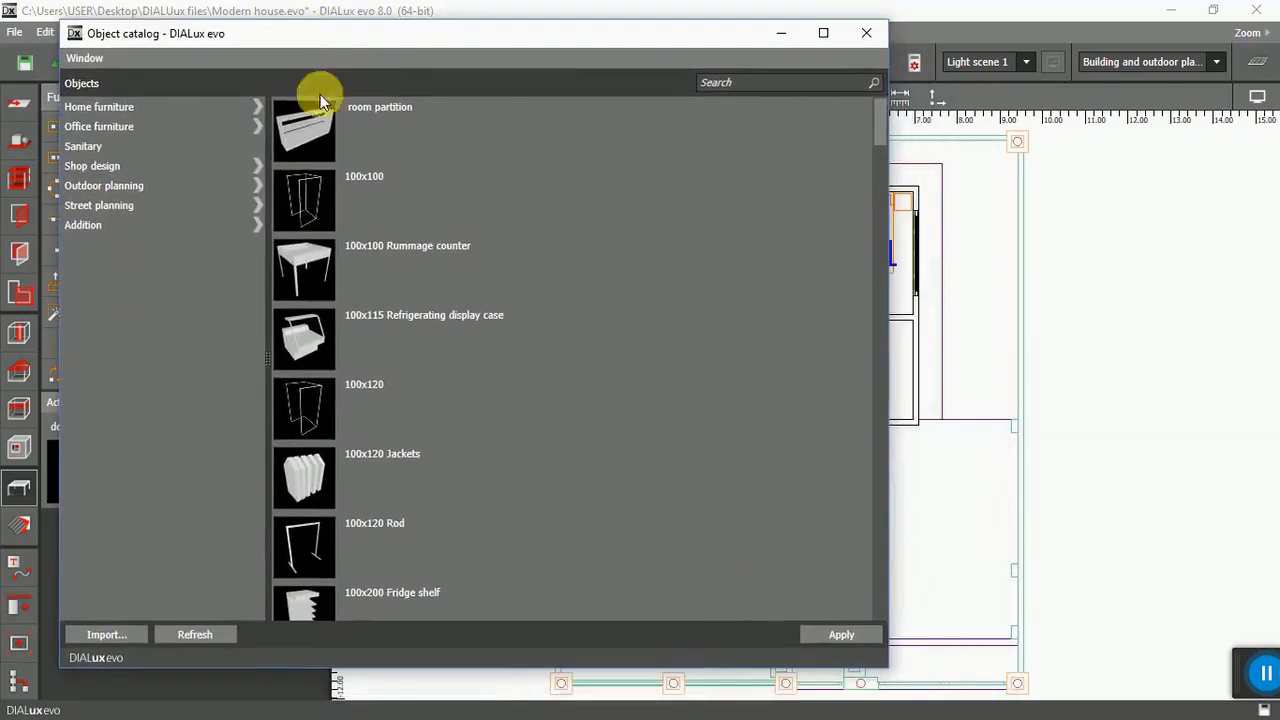
{"action": "scroll", "coordinate": [434, 322], "scroll_direction": "down", "scroll_amount": 2}
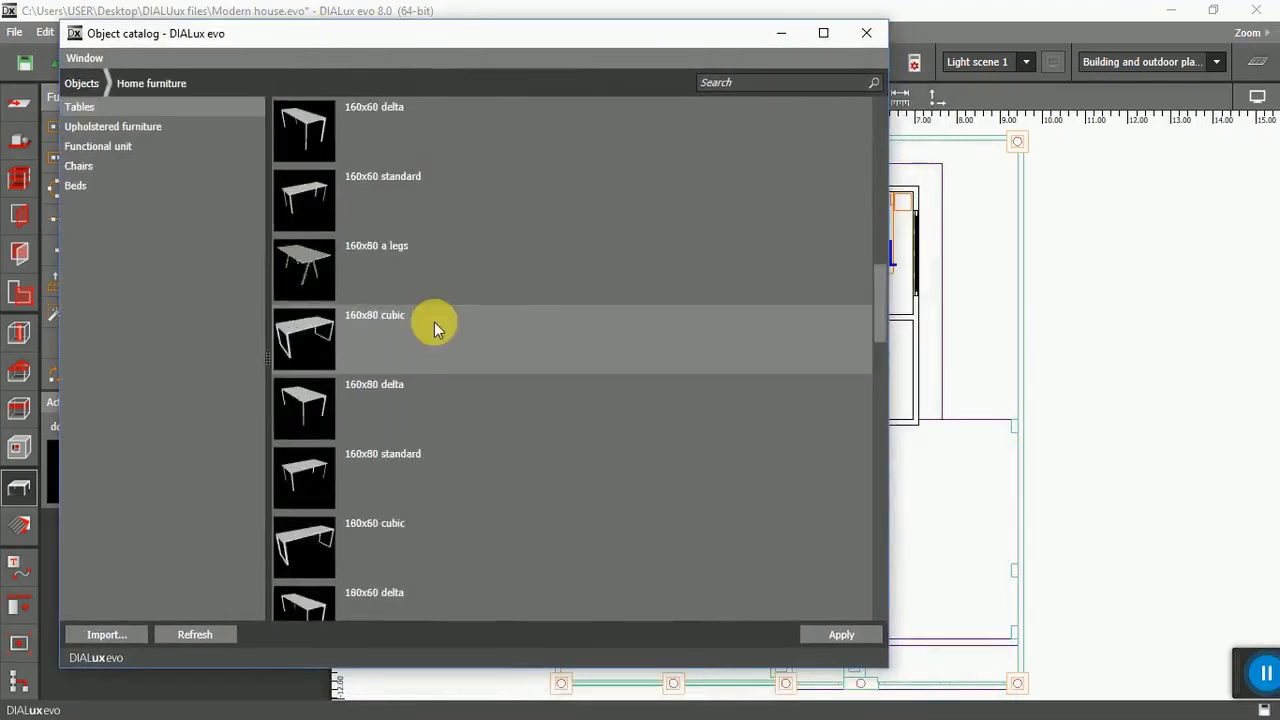
{"action": "scroll", "coordinate": [434, 322], "scroll_direction": "down", "scroll_amount": 6}
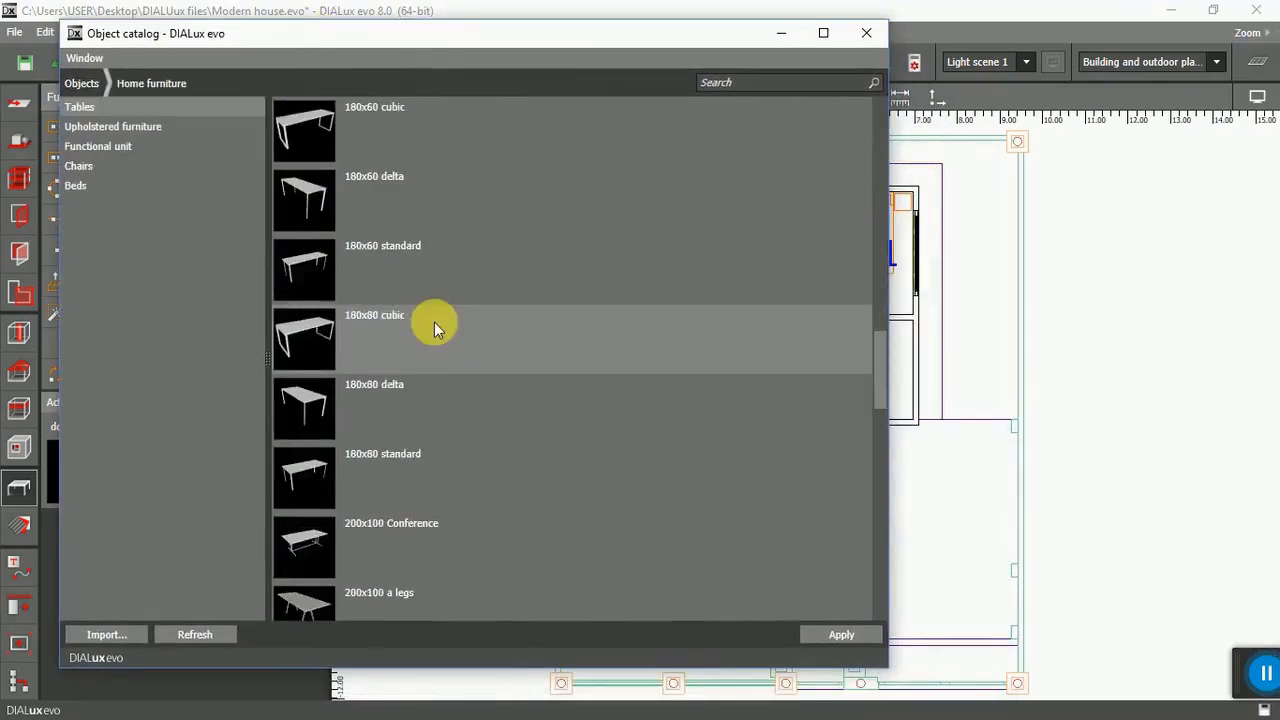
{"action": "scroll", "coordinate": [434, 322], "scroll_direction": "down", "scroll_amount": 3}
{"action": "scroll", "coordinate": [434, 322], "scroll_direction": "down", "scroll_amount": 3}
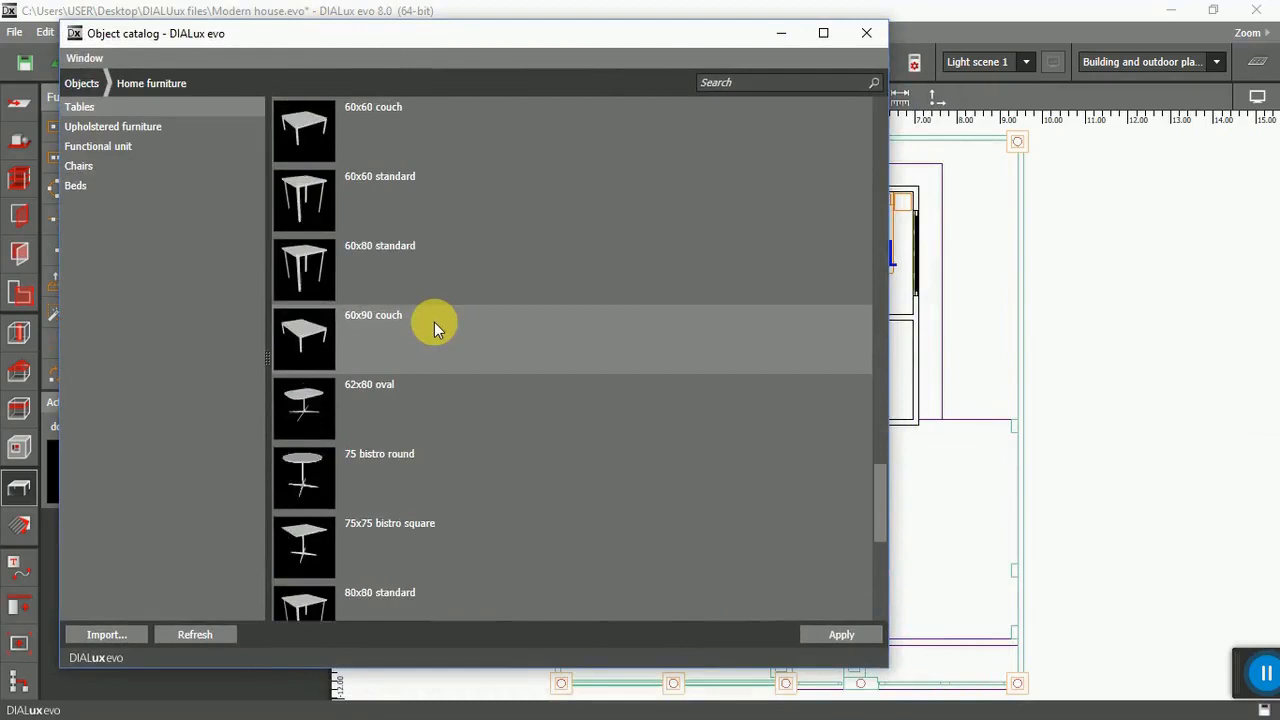
{"action": "scroll", "coordinate": [441, 360], "scroll_direction": "down", "scroll_amount": 3}
{"action": "scroll", "coordinate": [449, 343], "scroll_direction": "down", "scroll_amount": 4}
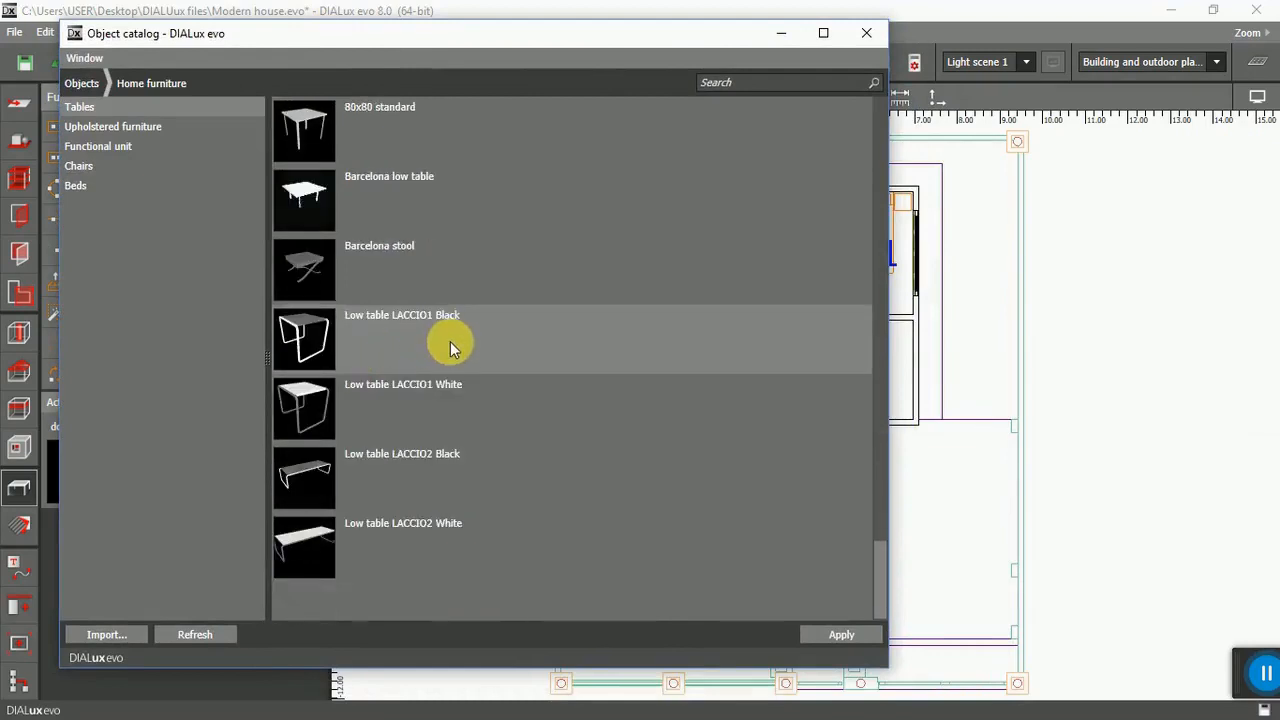
{"action": "scroll", "coordinate": [450, 345], "scroll_direction": "up", "scroll_amount": 6}
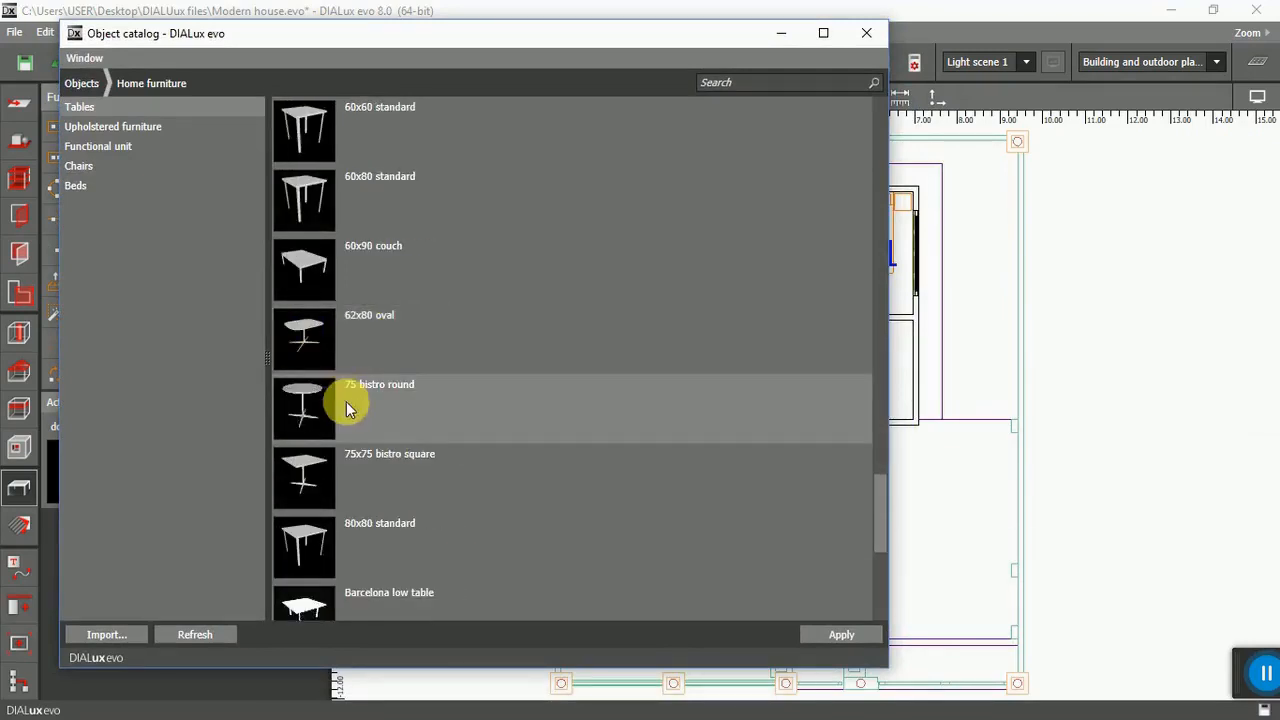
{"action": "left_click", "coordinate": [841, 634]}
{"action": "left_click", "coordinate": [866, 33]}
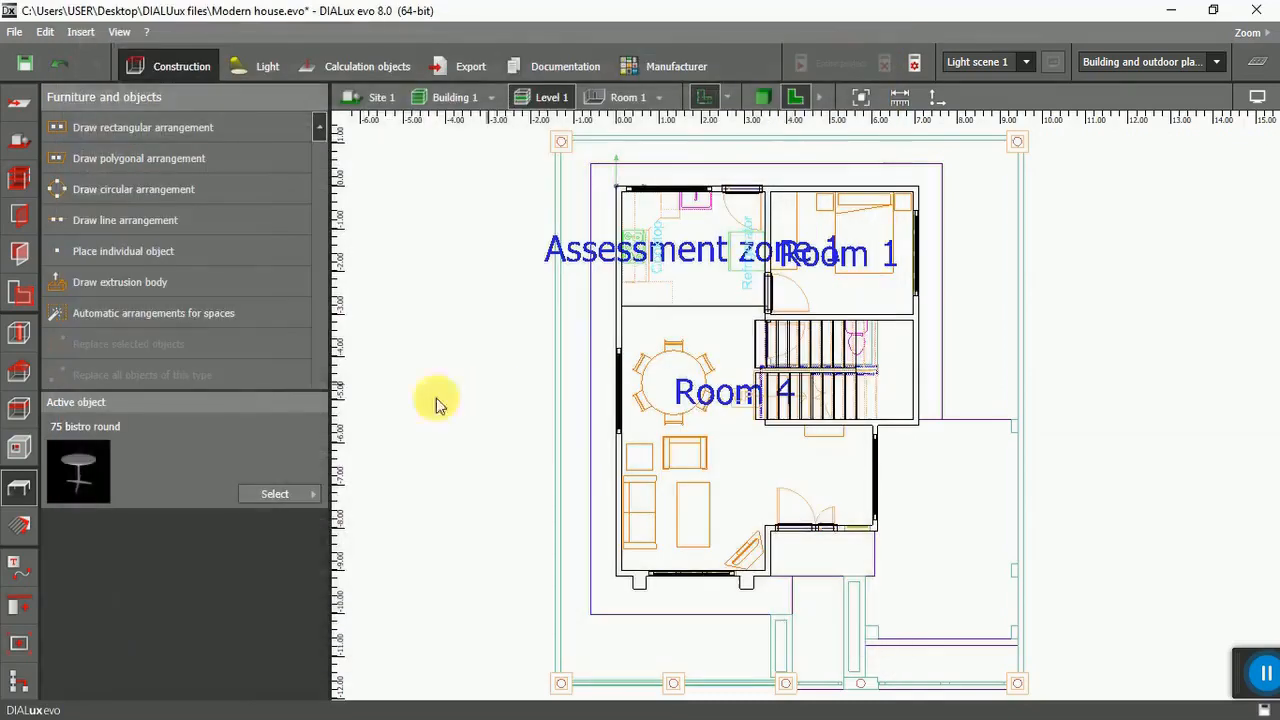
Place the bistro table at the centre of the round dining table outline in Room 4, at about 1.32, -4.61 m.
{"action": "left_click", "coordinate": [107, 251]}
{"action": "scroll", "coordinate": [676, 380], "scroll_direction": "up", "scroll_amount": 5}
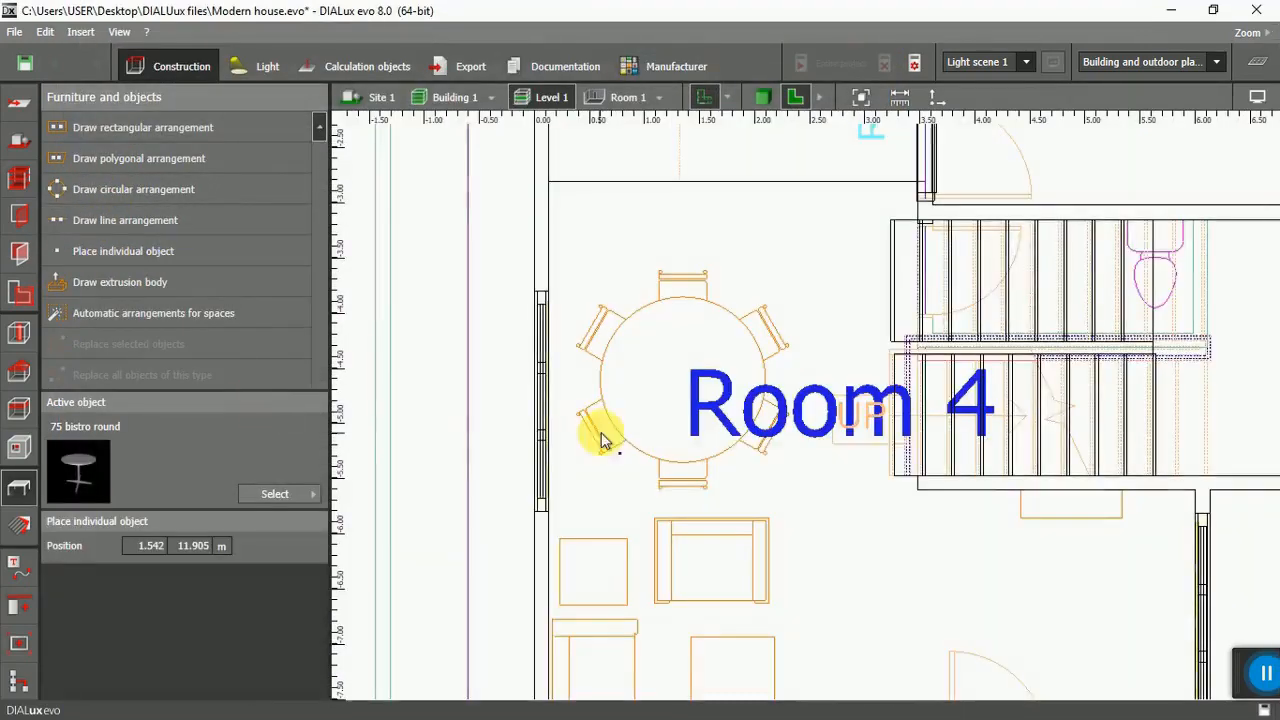
{"action": "left_click", "coordinate": [680, 385]}
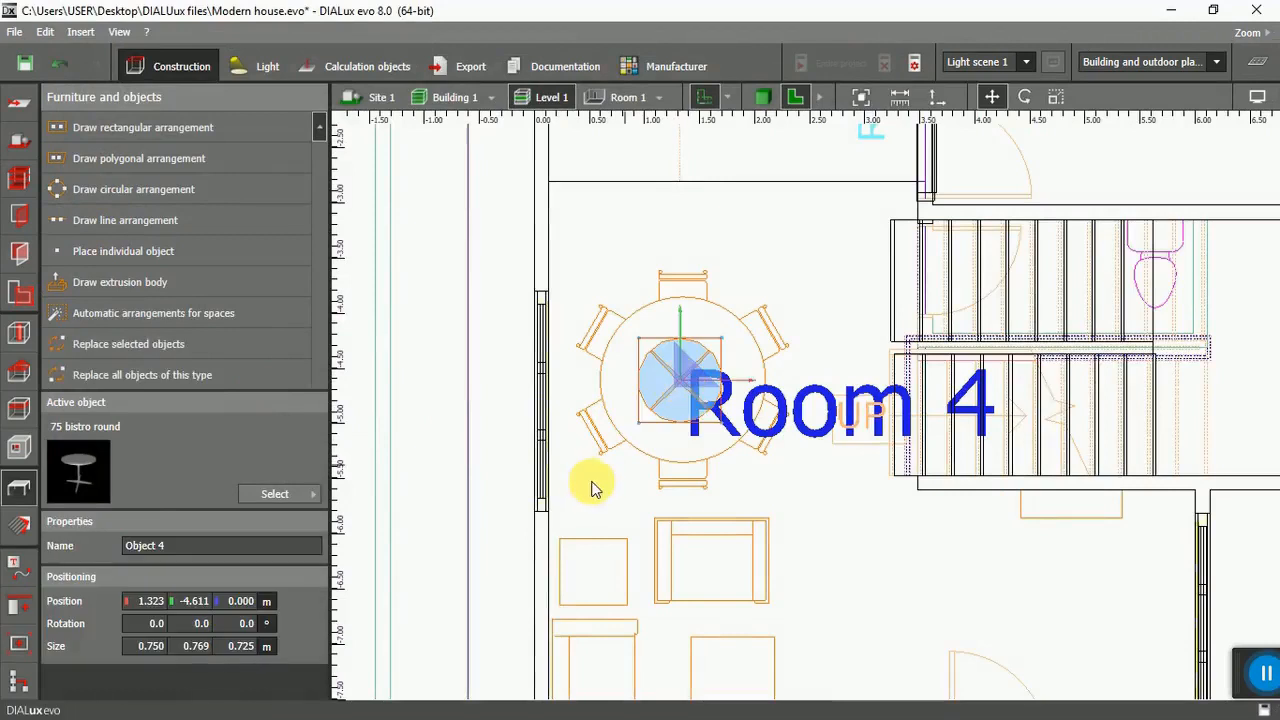
Resize the round dining table to 1.5 m by 1.5 m with a height of 1 m.
{"action": "left_click", "coordinate": [295, 547]}
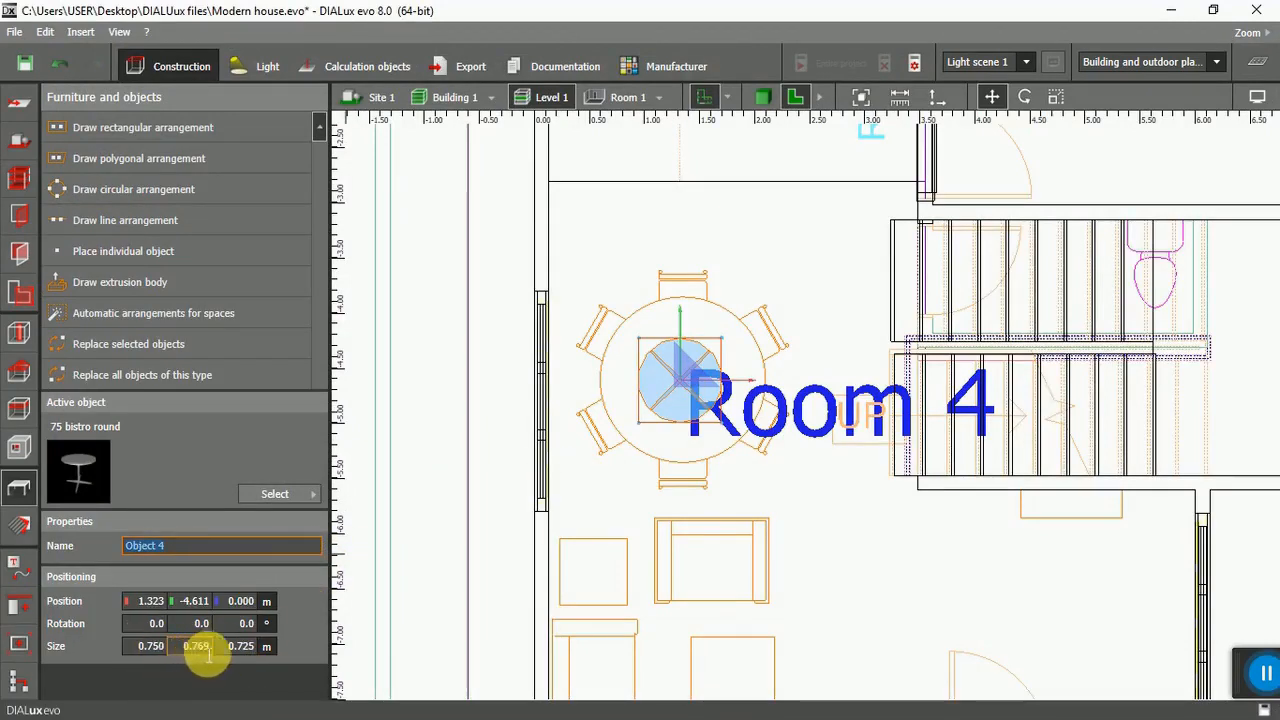
{"action": "left_click", "coordinate": [170, 650]}
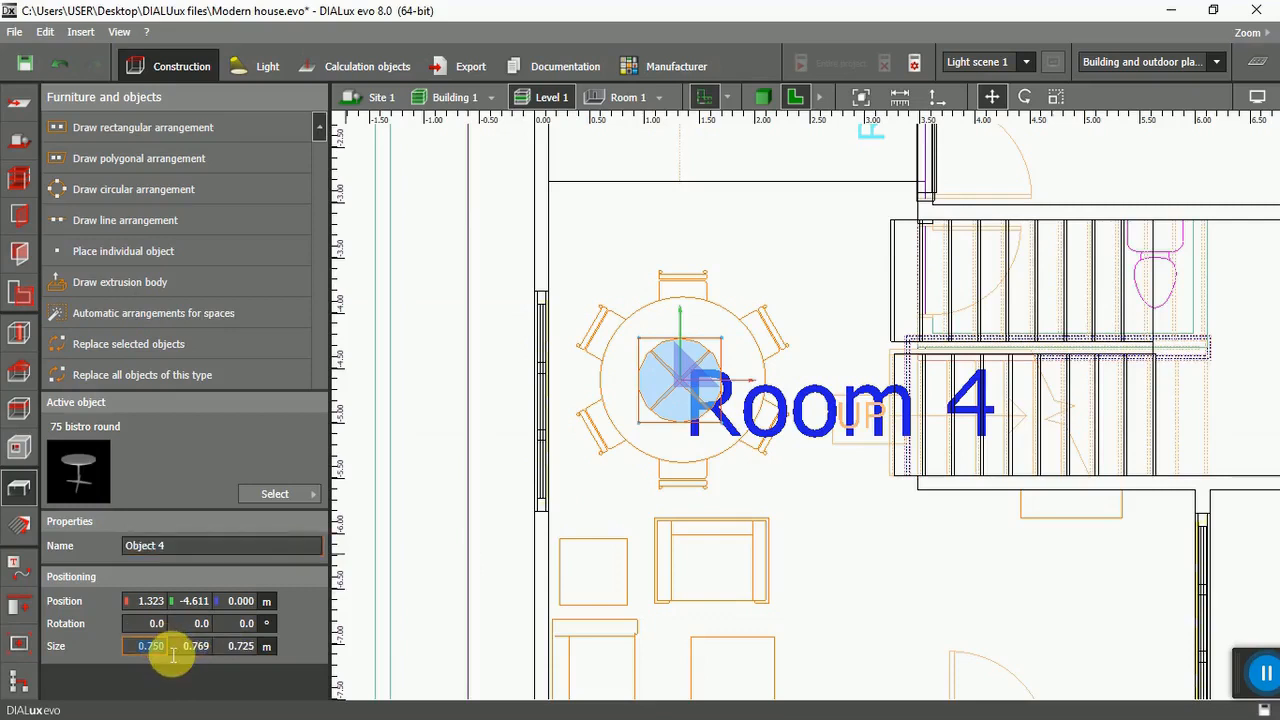
{"action": "type", "text": "1"}
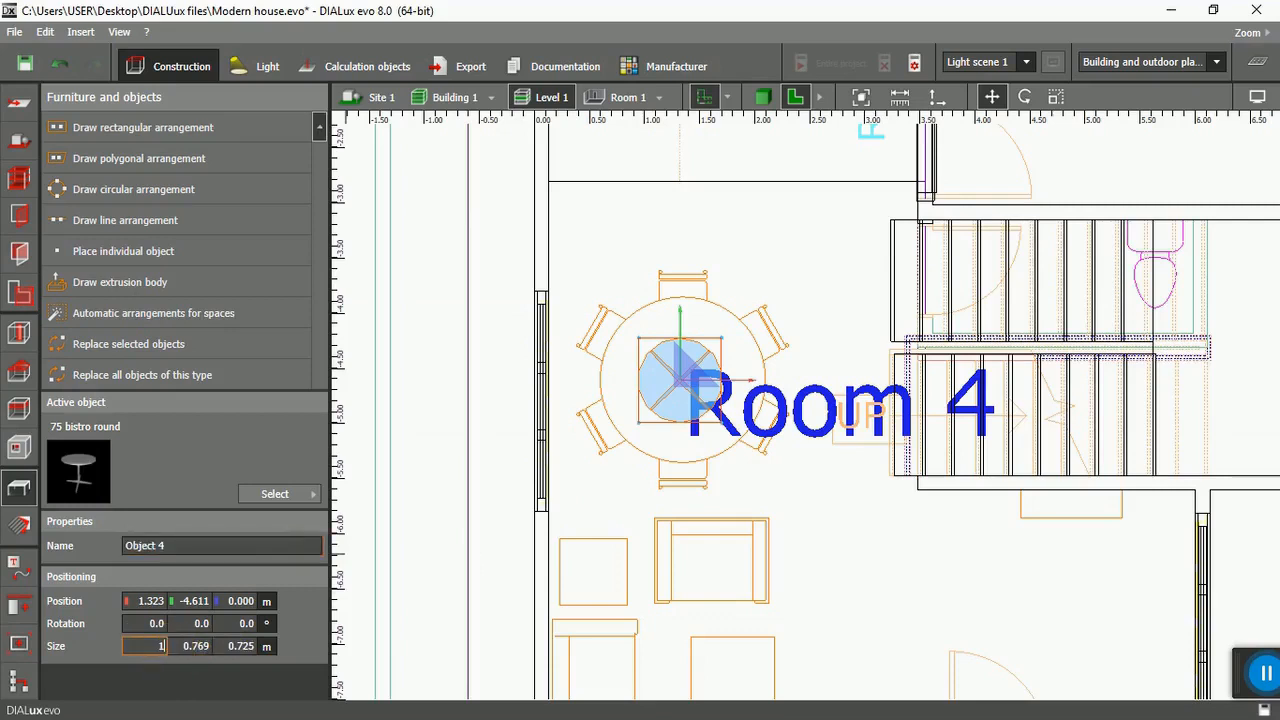
{"action": "type", "text": ".5"}
{"action": "key", "text": "Return"}
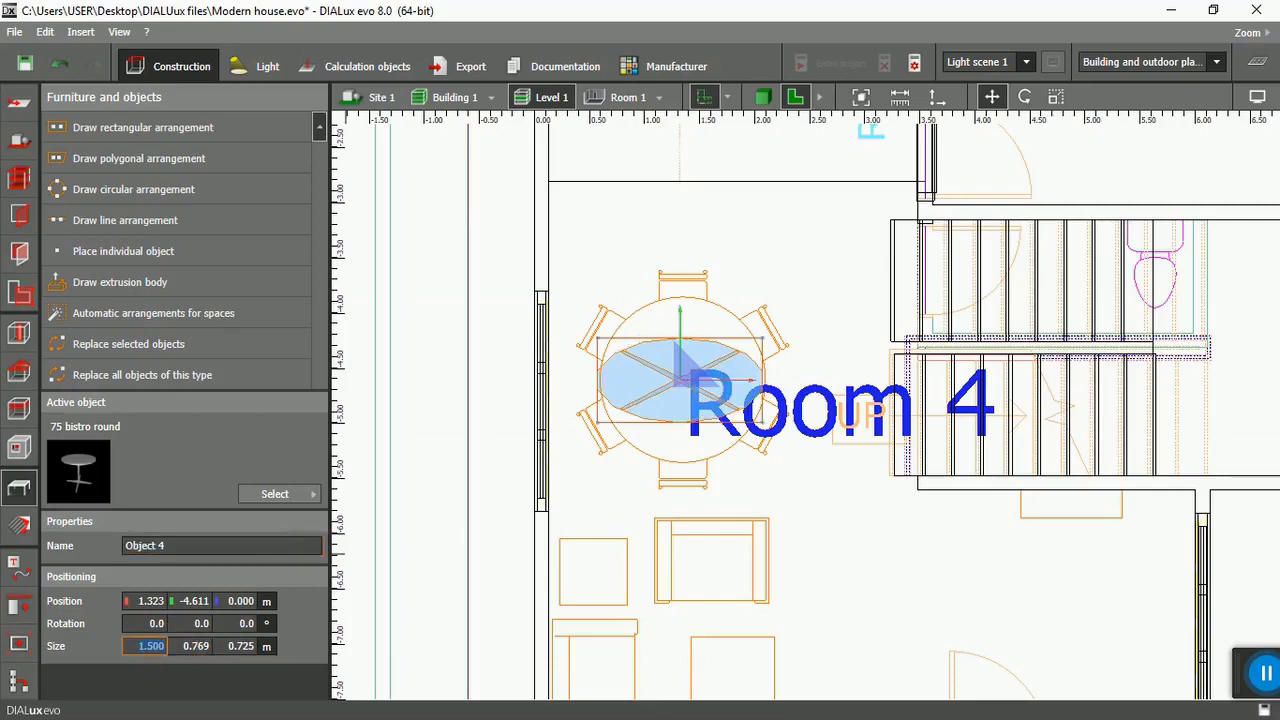
{"action": "left_click", "coordinate": [195, 648]}
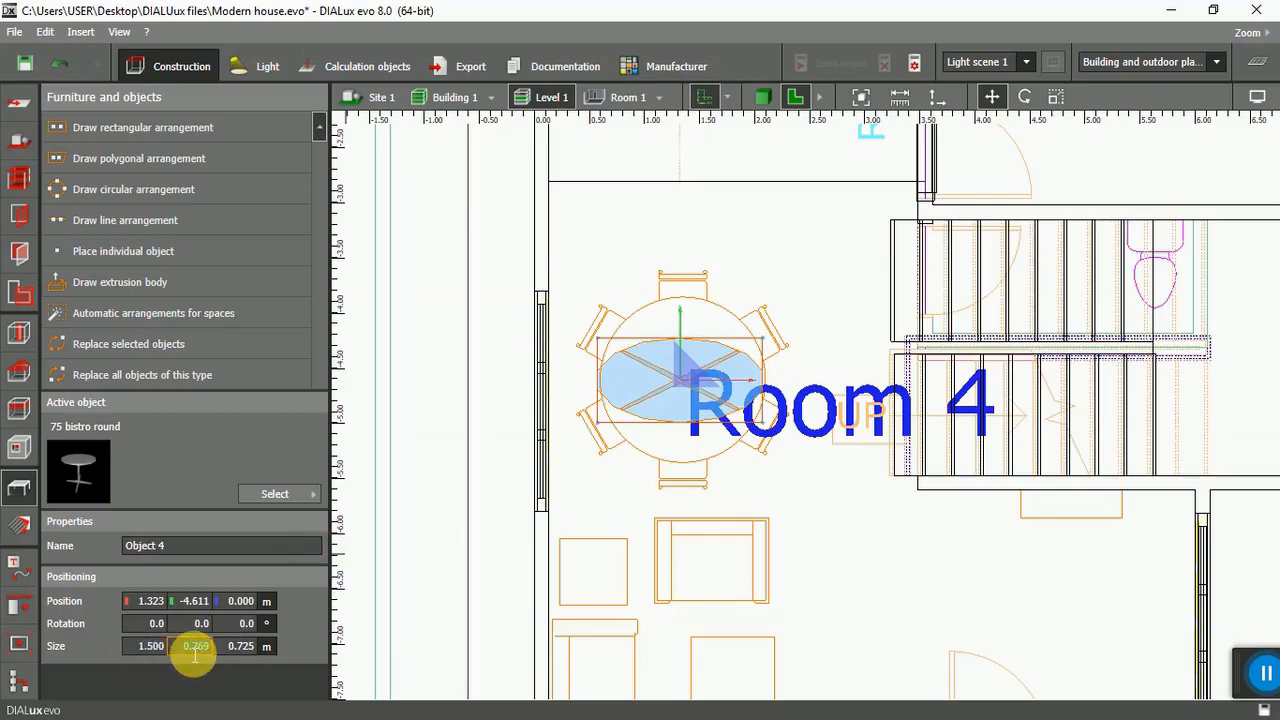
{"action": "type", "text": "1."}
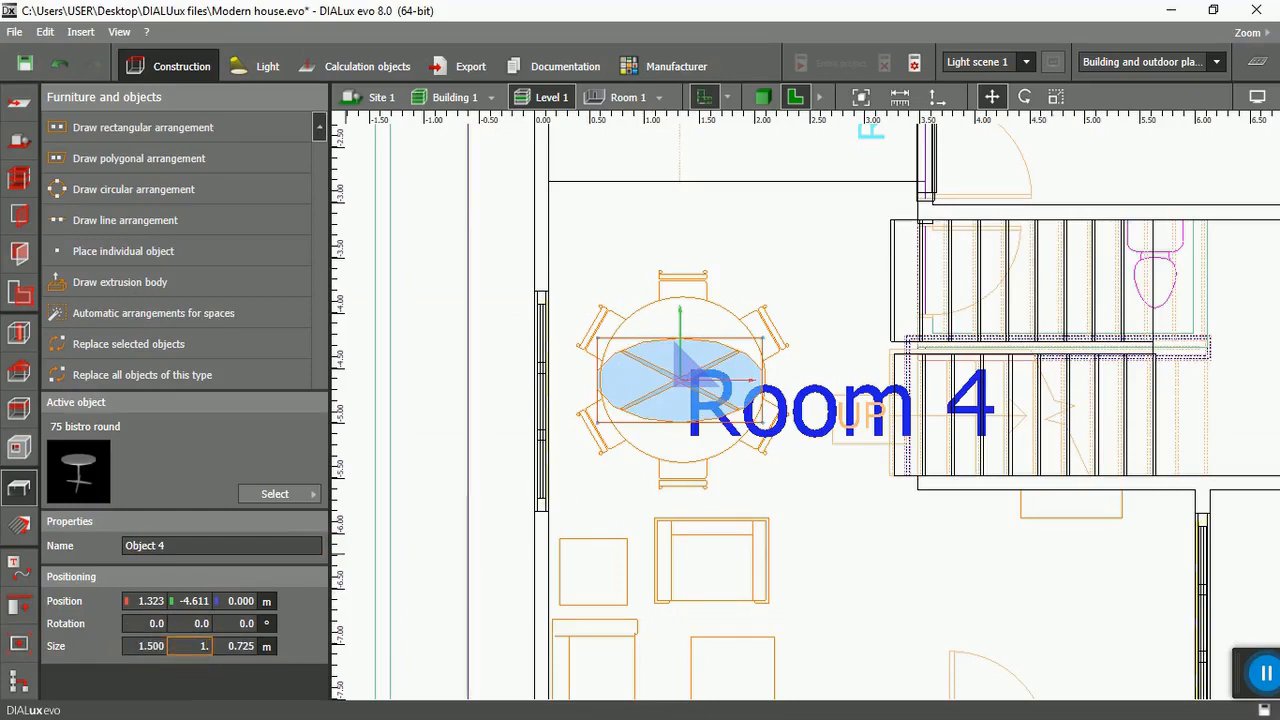
{"action": "type", "text": "5"}
{"action": "key", "text": "Return"}
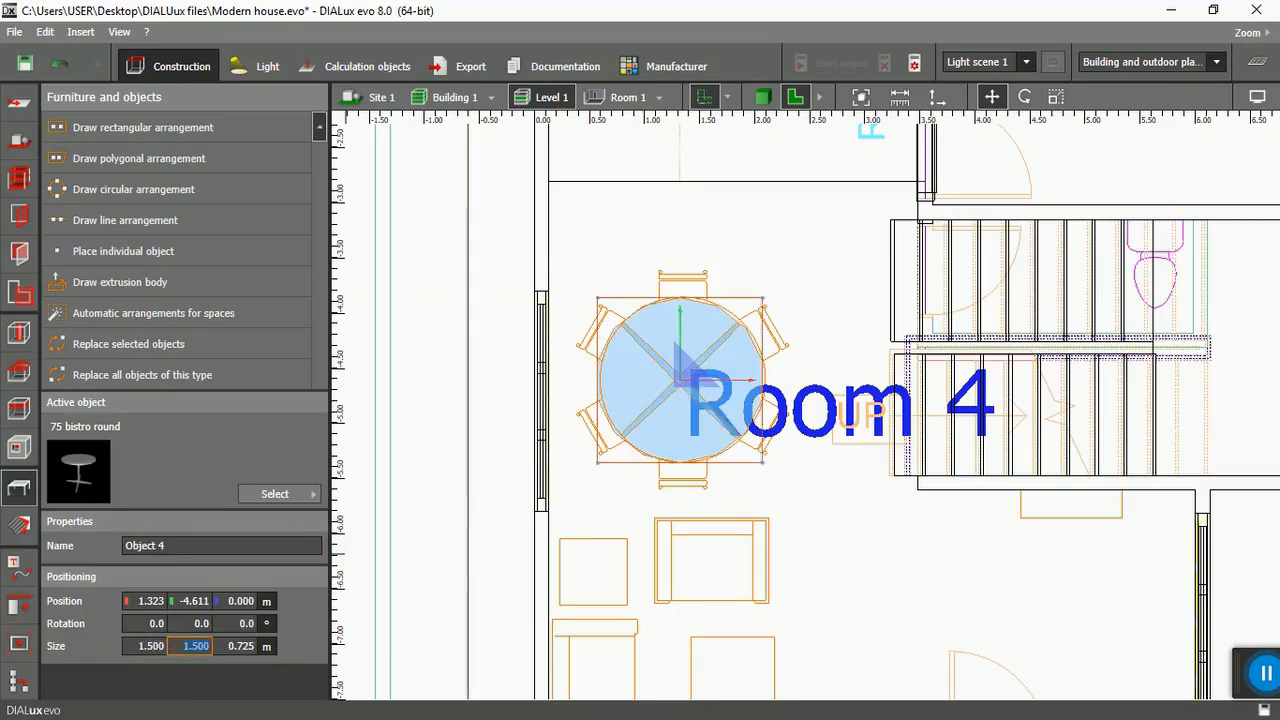
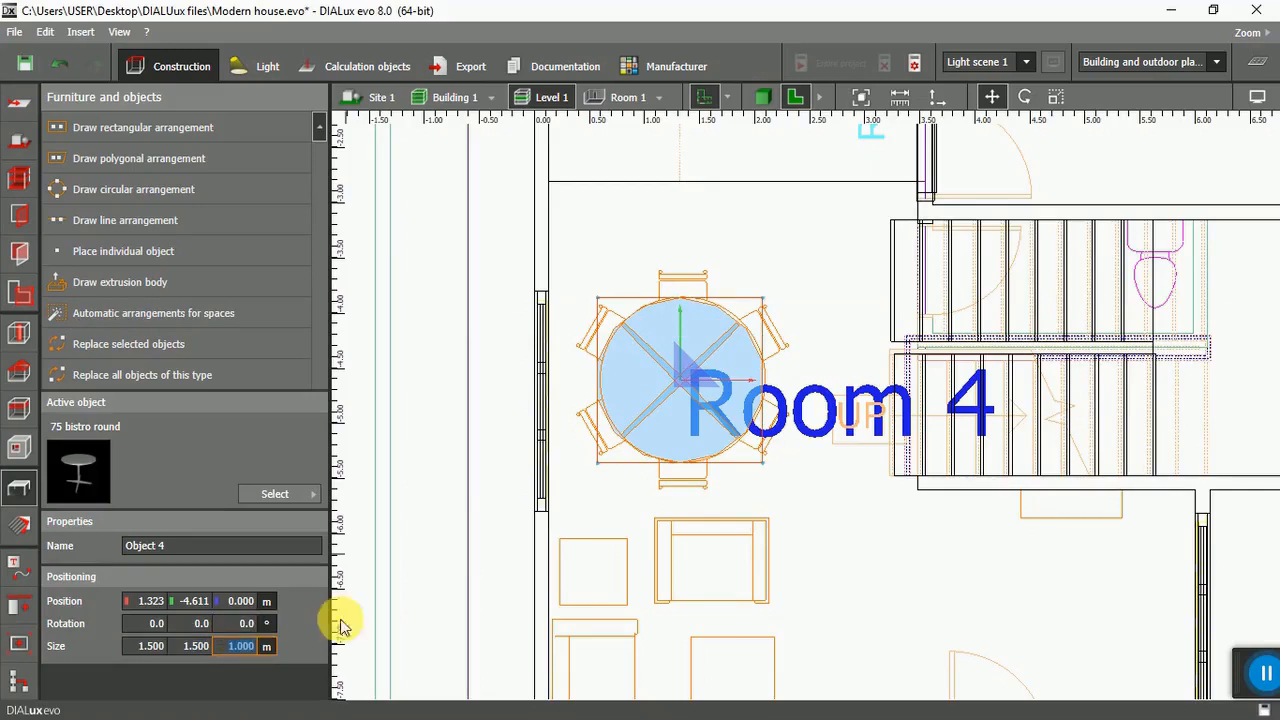
{"action": "left_click", "coordinate": [835, 512]}
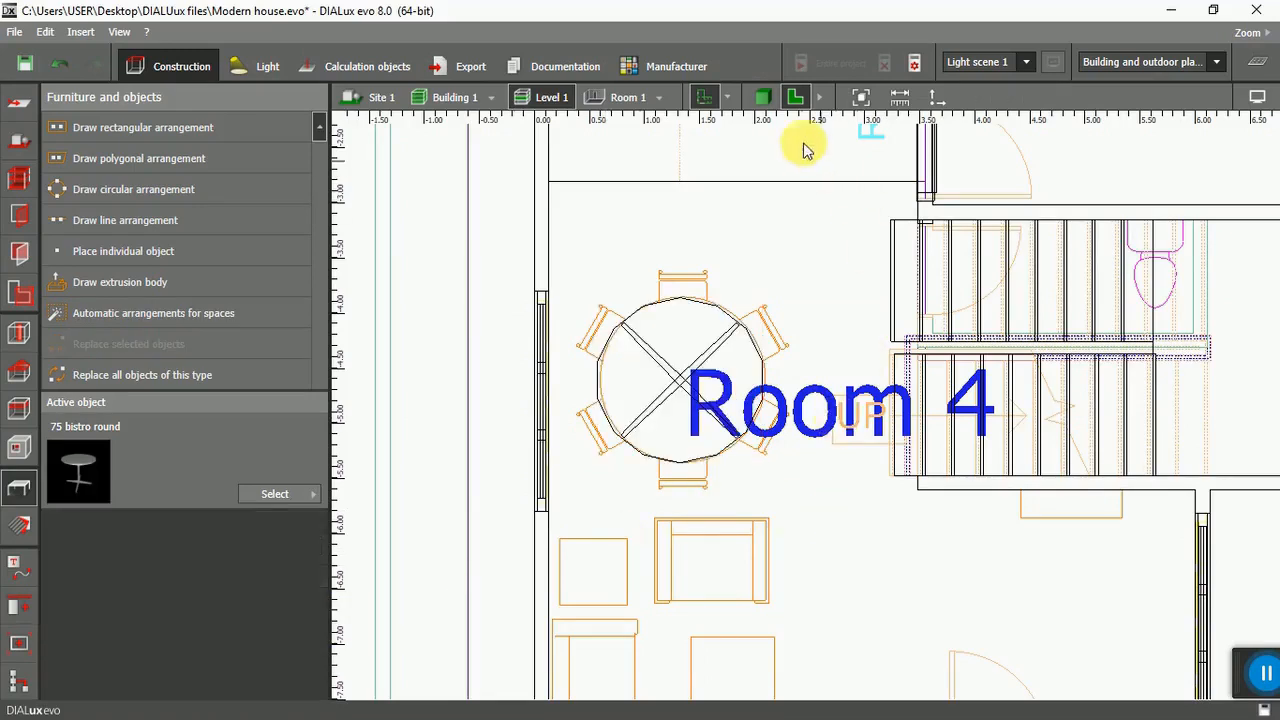
Examine the round dining table in 3D to check its shape and size within Room 4.
{"action": "left_click", "coordinate": [764, 98]}
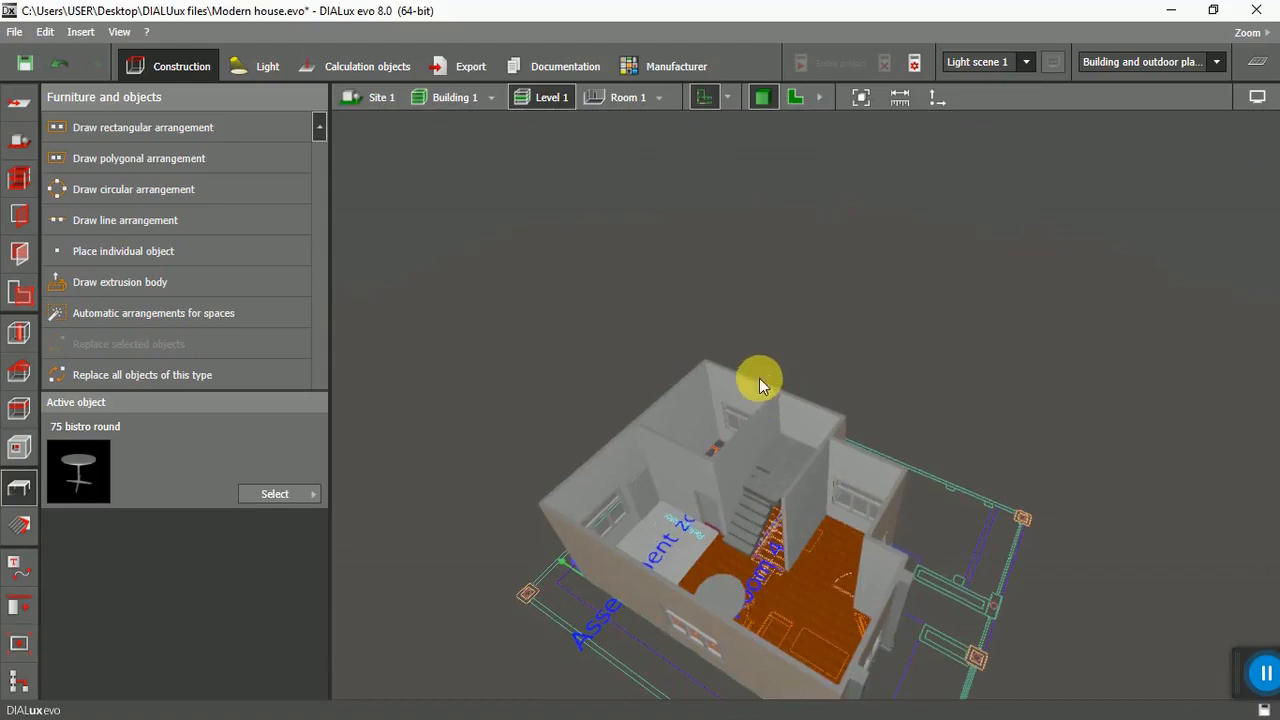
{"action": "right_click_drag", "start_coordinate": [835, 663], "coordinate": [730, 590]}
{"action": "scroll", "coordinate": [642, 534], "scroll_direction": "up", "scroll_amount": 8}
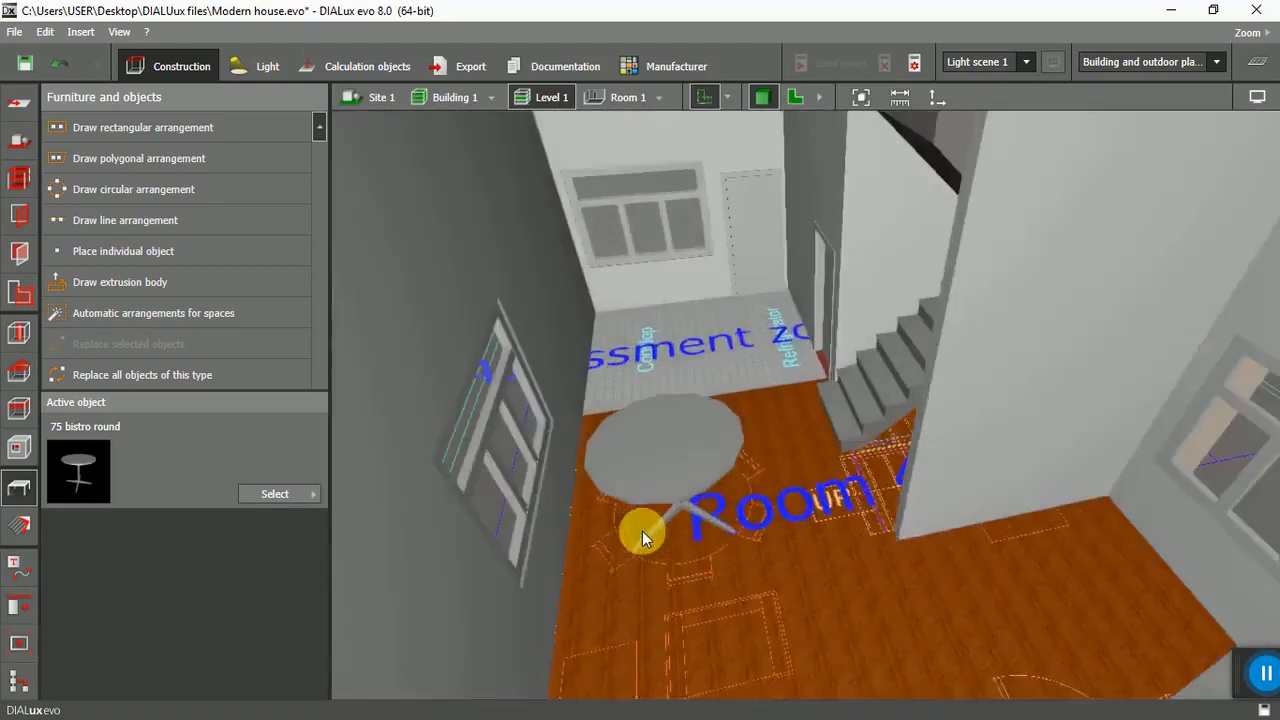
{"action": "right_click_drag", "start_coordinate": [642, 531], "coordinate": [680, 473]}
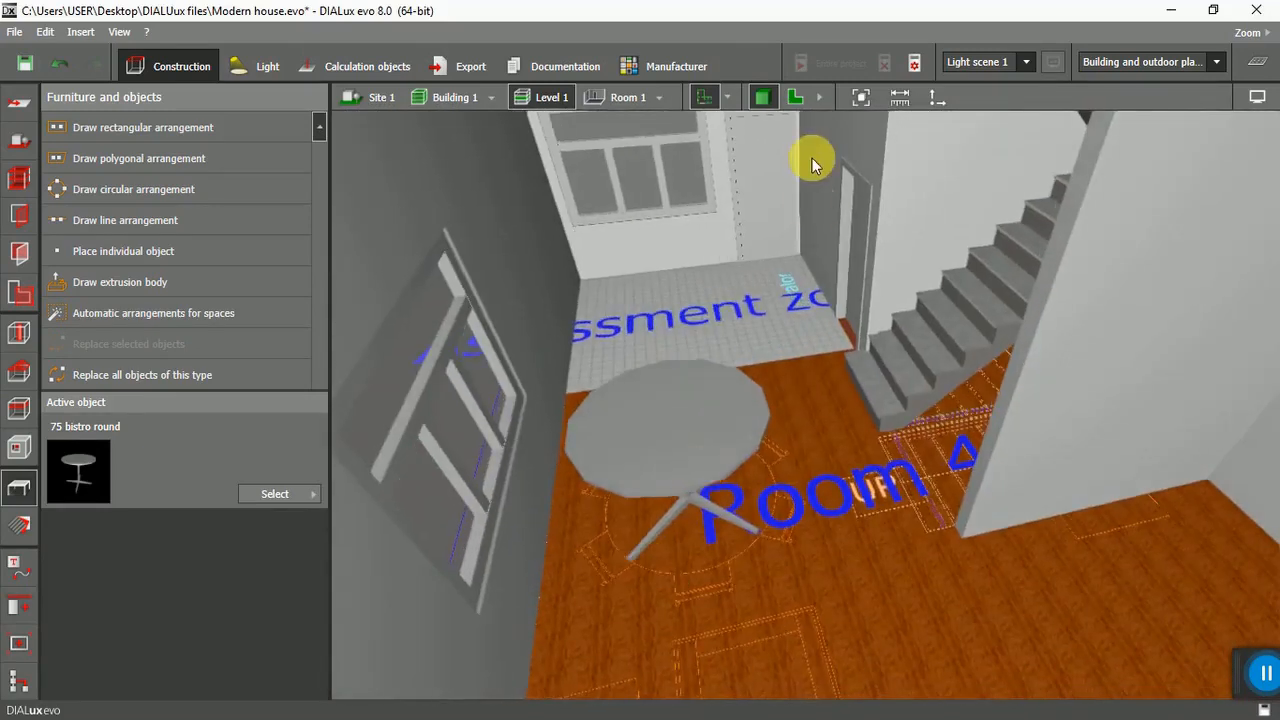
Return to the floor plan and choose the "simple chair" from the home furniture chairs in the object catalog.
{"action": "left_click", "coordinate": [795, 97]}
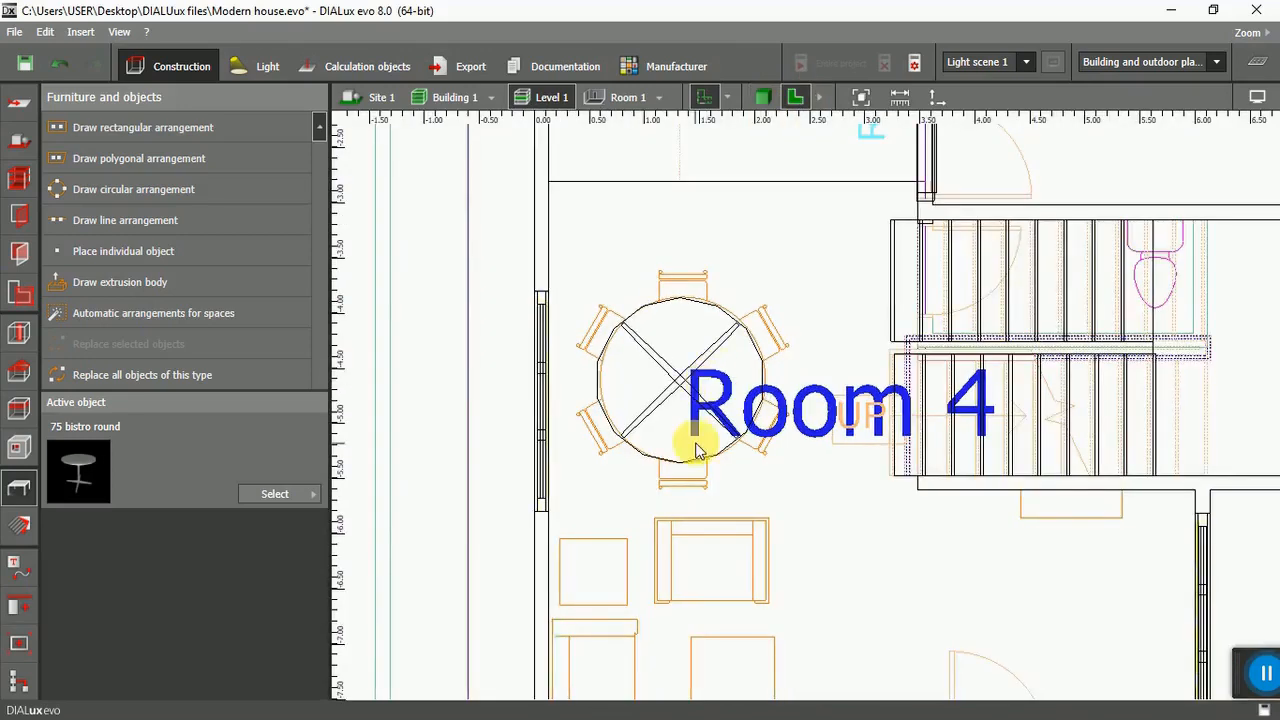
{"action": "left_click", "coordinate": [305, 495]}
{"action": "double_click", "coordinate": [399, 153]}
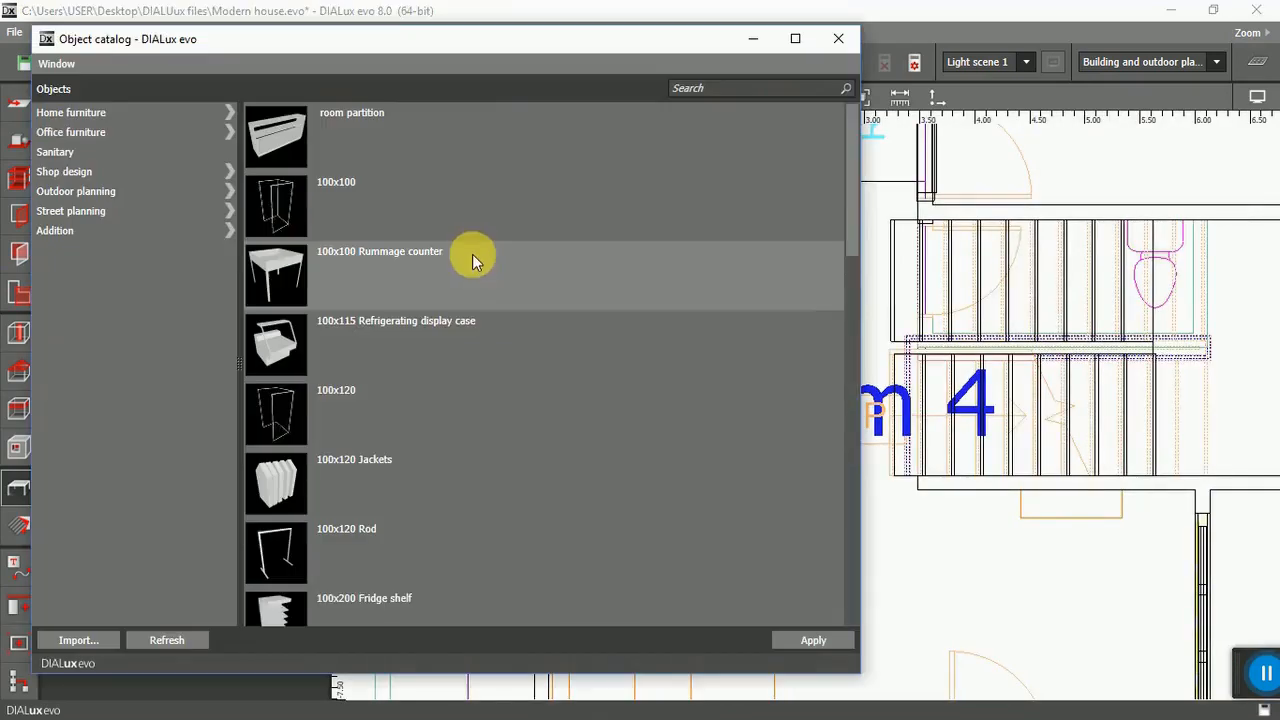
{"action": "scroll", "coordinate": [440, 320], "scroll_direction": "down", "scroll_amount": 3}
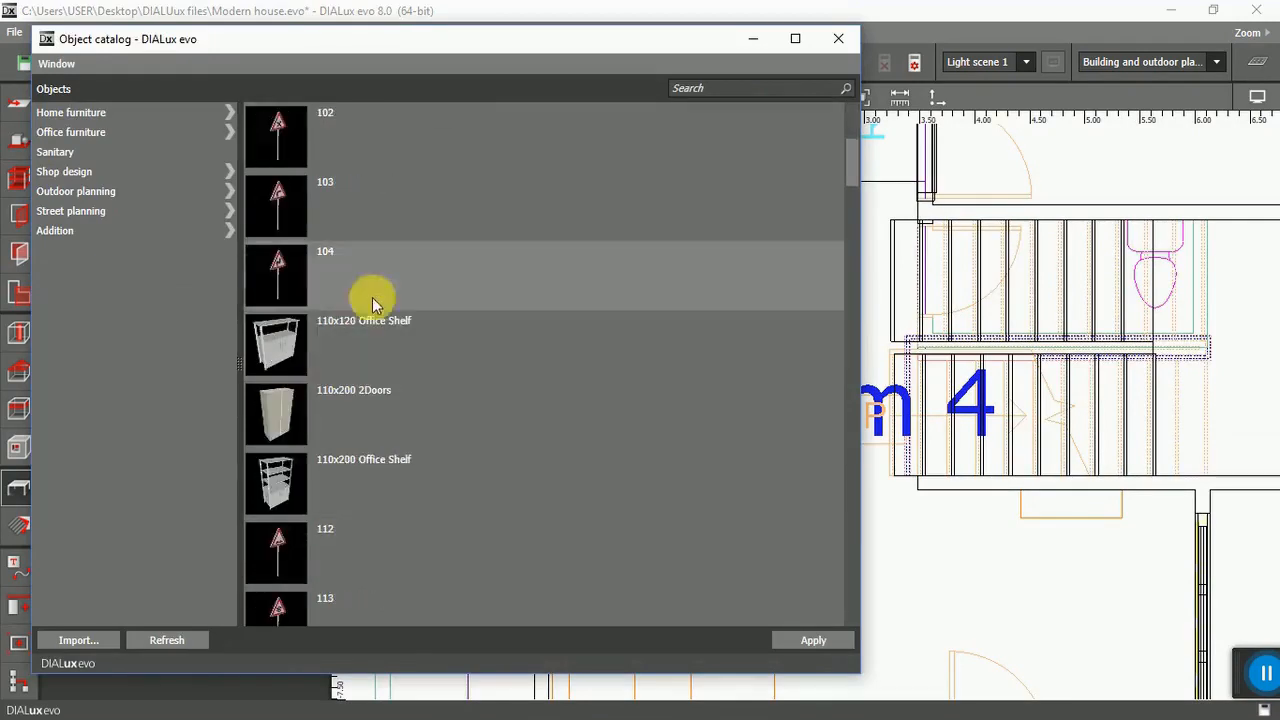
{"action": "left_click", "coordinate": [206, 110]}
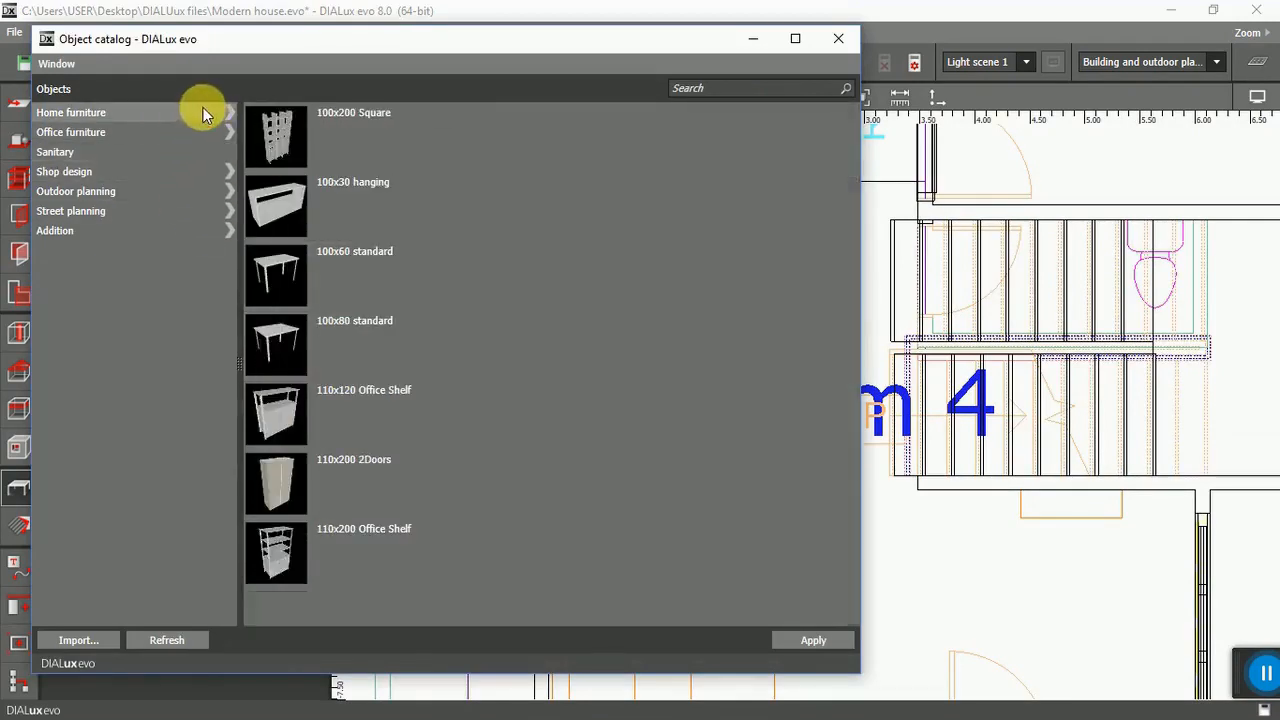
{"action": "left_click", "coordinate": [212, 120]}
{"action": "left_click", "coordinate": [191, 165]}
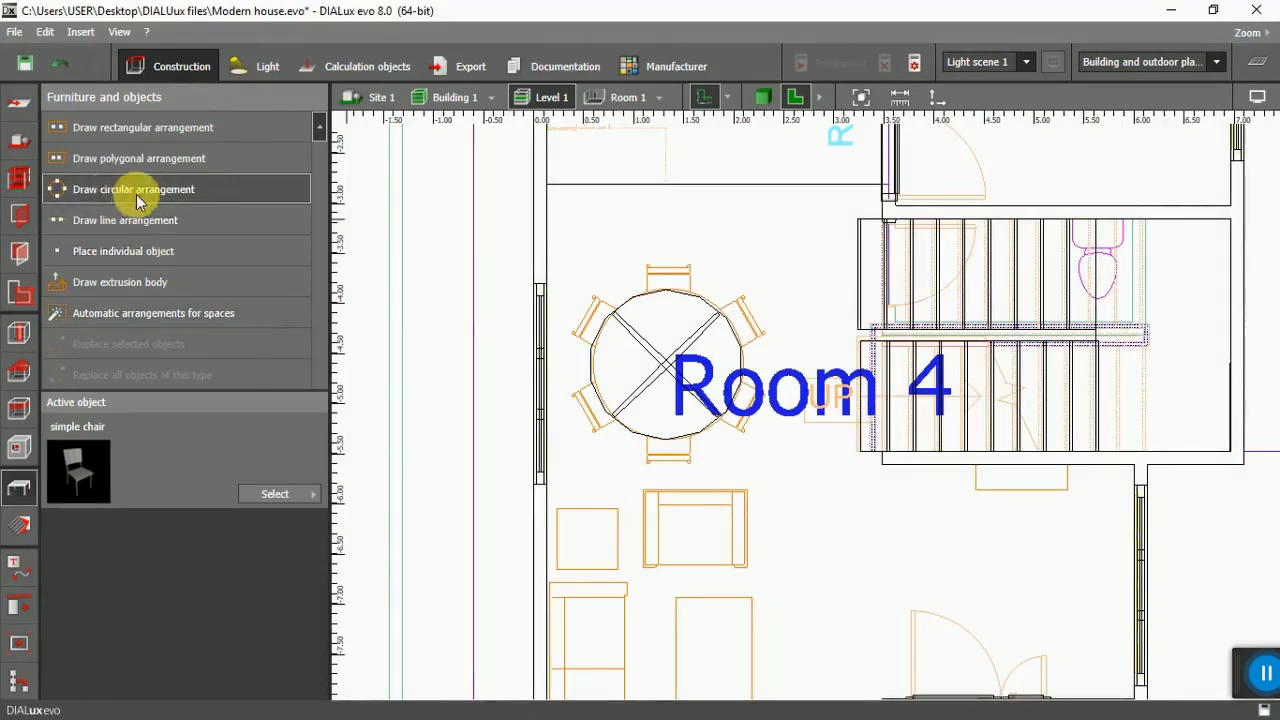
Draw a circular arrangement of 6 simple chairs centred on the round dining table, with a radius of about 0.75 m.
{"action": "left_click", "coordinate": [137, 192]}
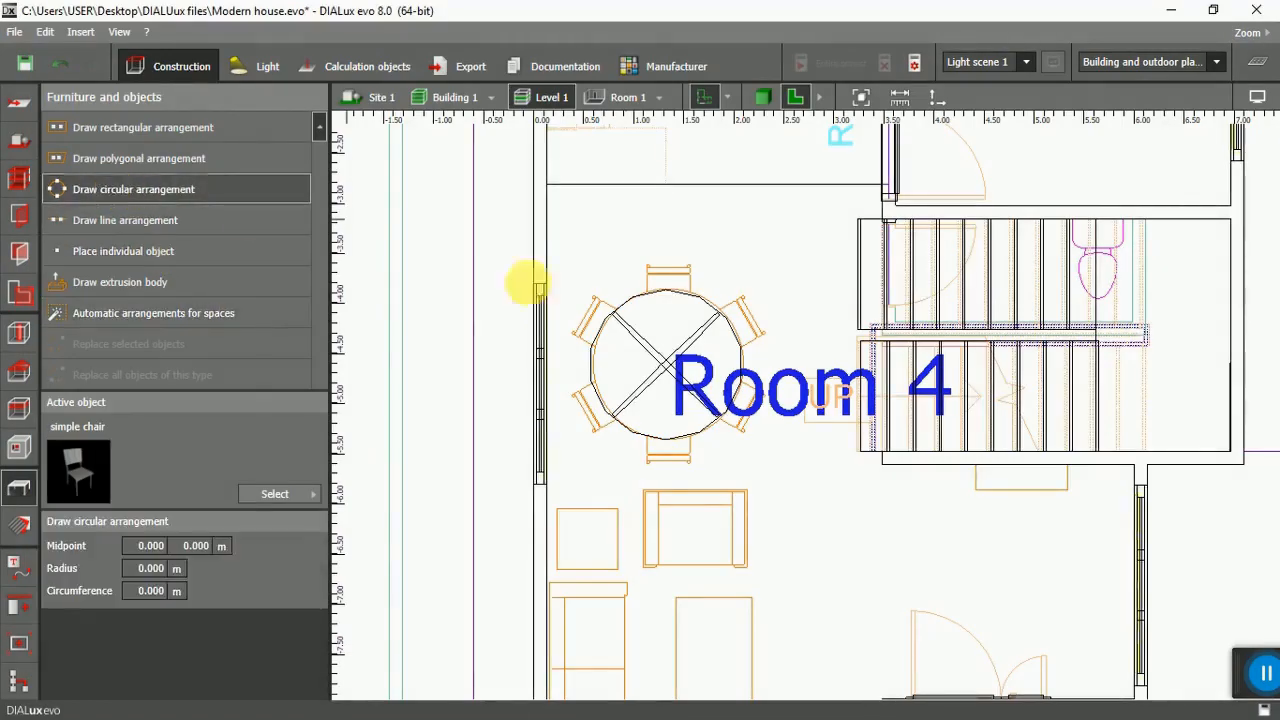
{"action": "left_click", "coordinate": [667, 364]}
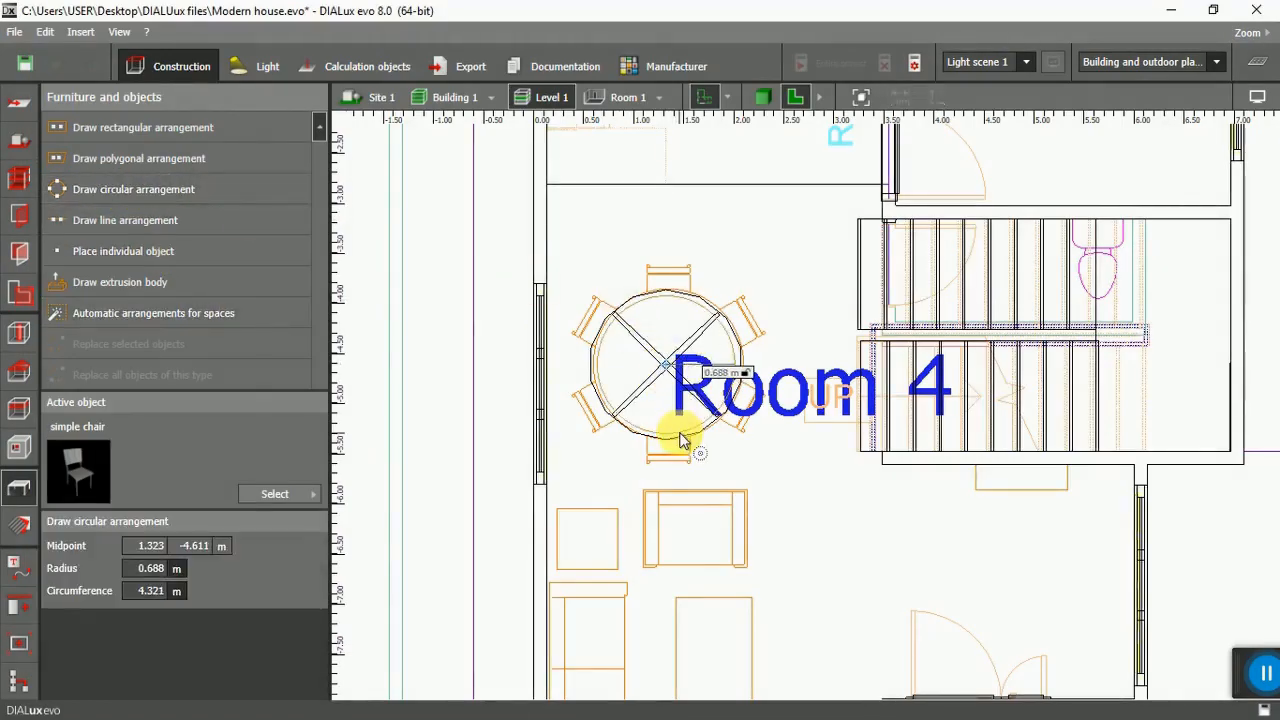
{"action": "left_click", "coordinate": [683, 442]}
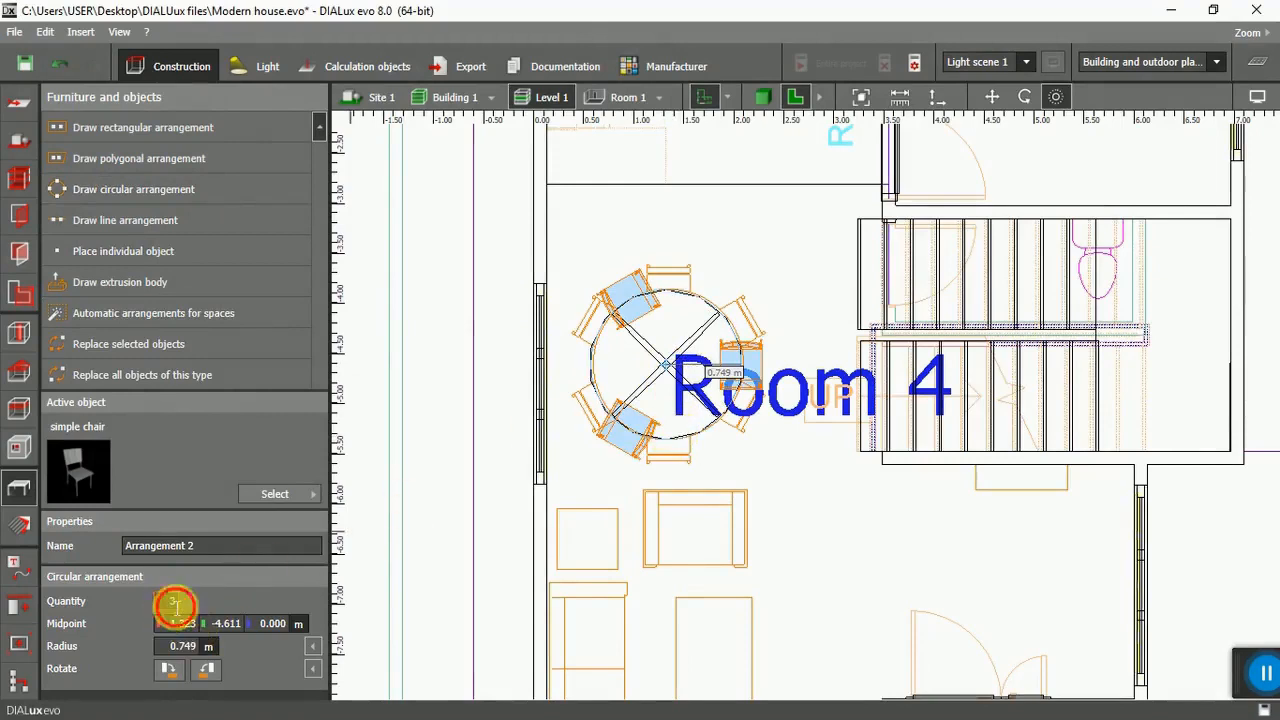
{"action": "type", "text": "6"}
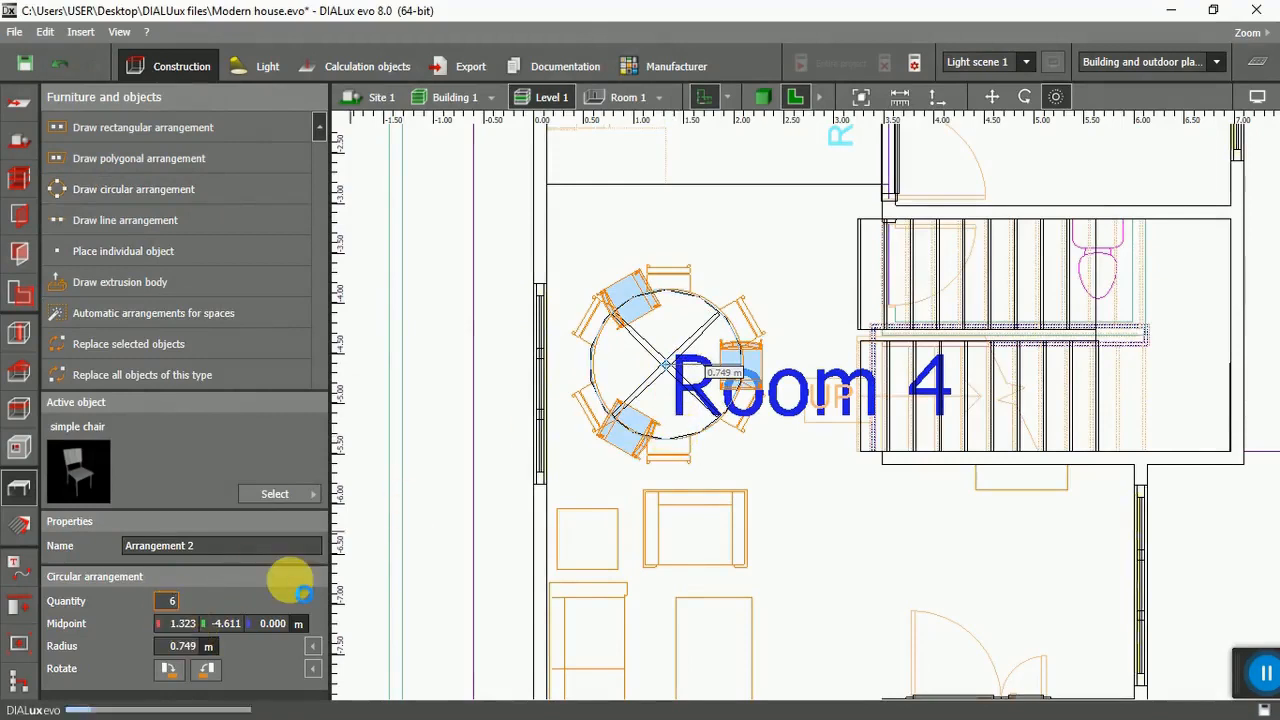
{"action": "key", "text": "Return"}
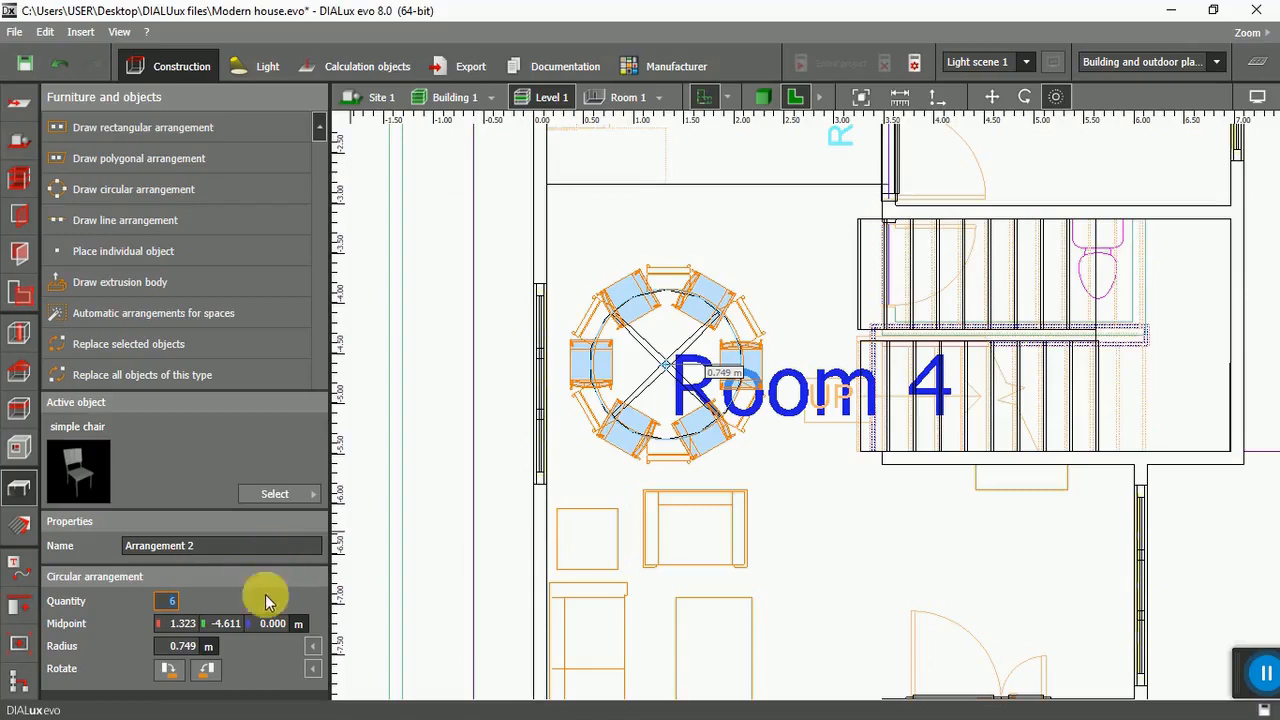
Turn the chairs to face the dining table and rotate the whole arrangement to line up with the chair outlines.
{"action": "left_click", "coordinate": [168, 675]}
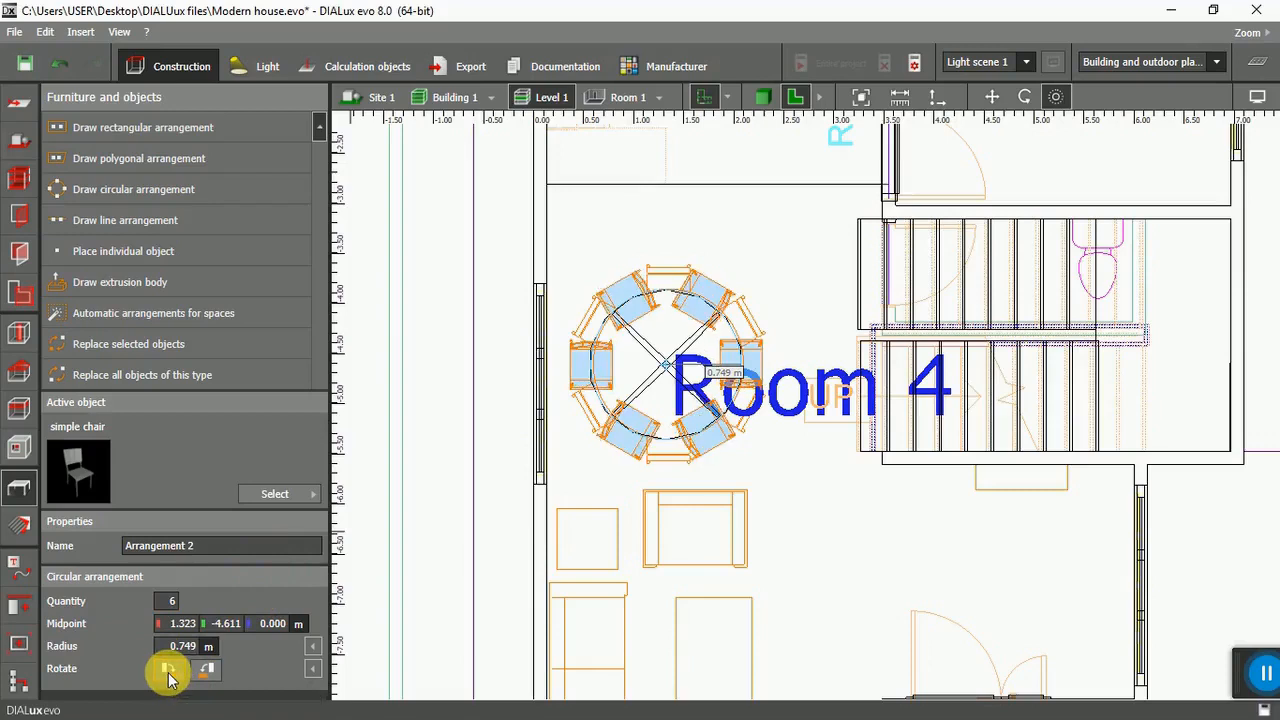
{"action": "left_click", "coordinate": [168, 675]}
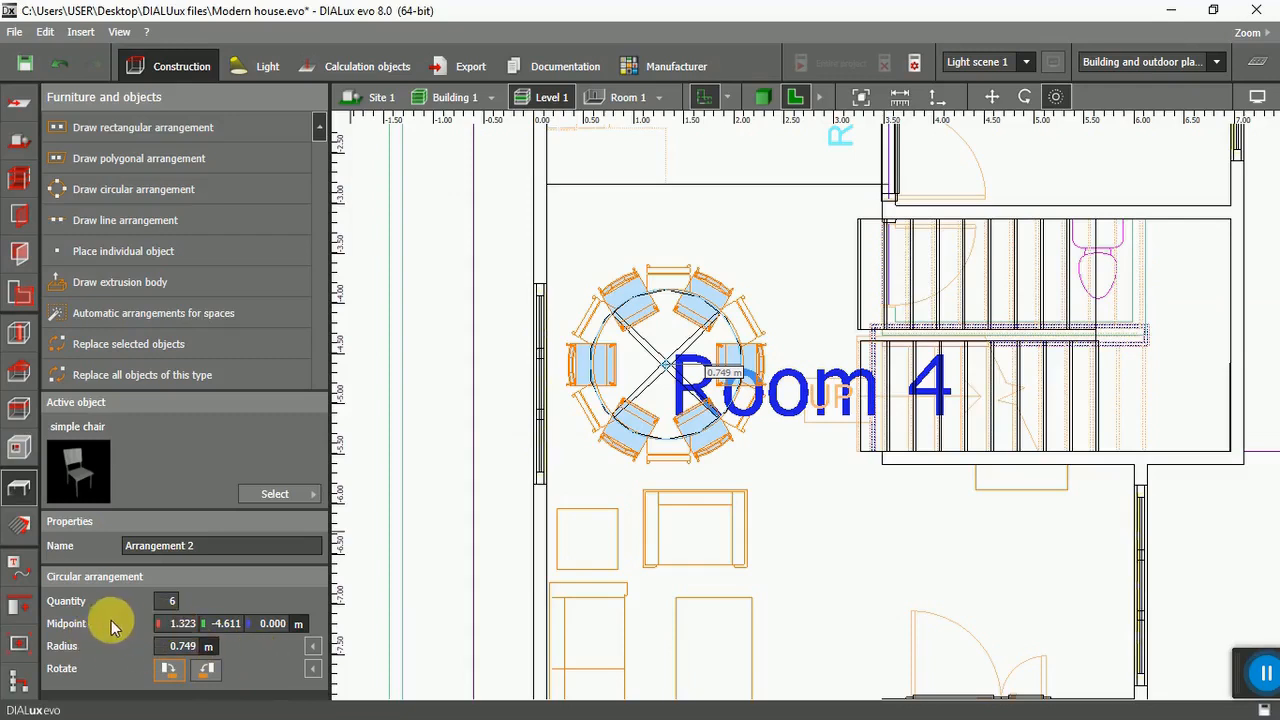
{"action": "right_click", "coordinate": [686, 418]}
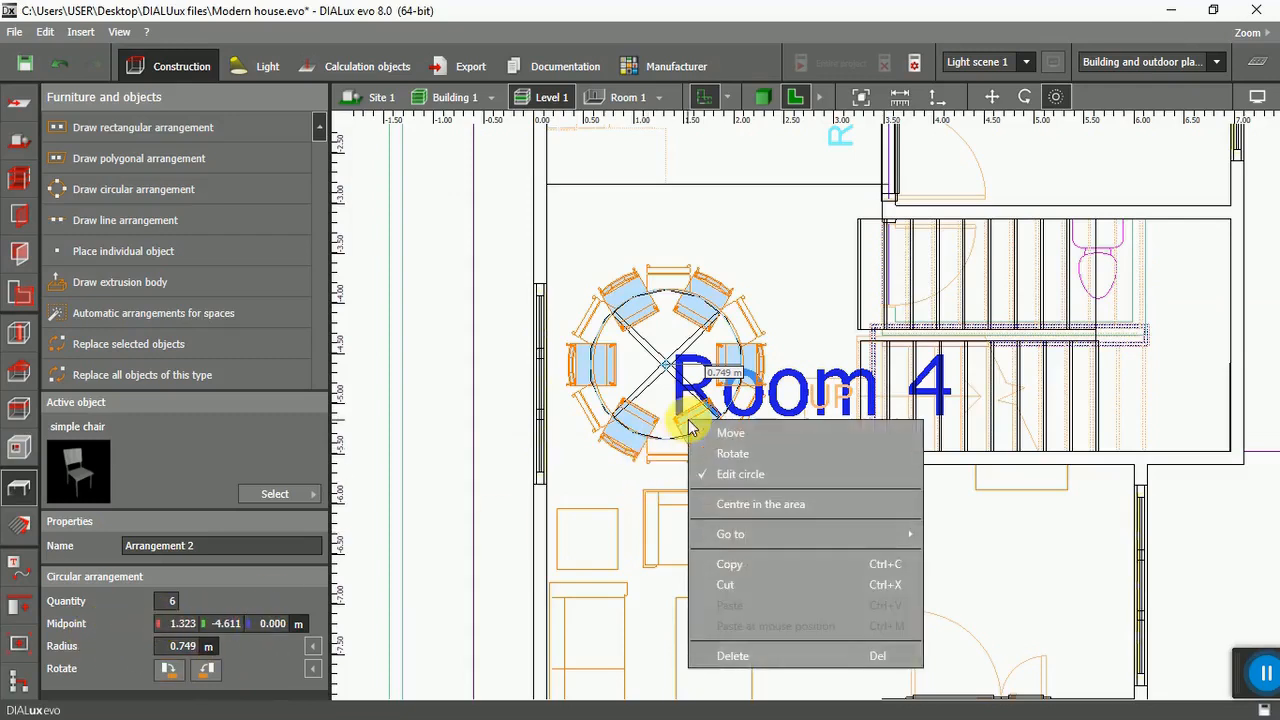
{"action": "left_click", "coordinate": [712, 451]}
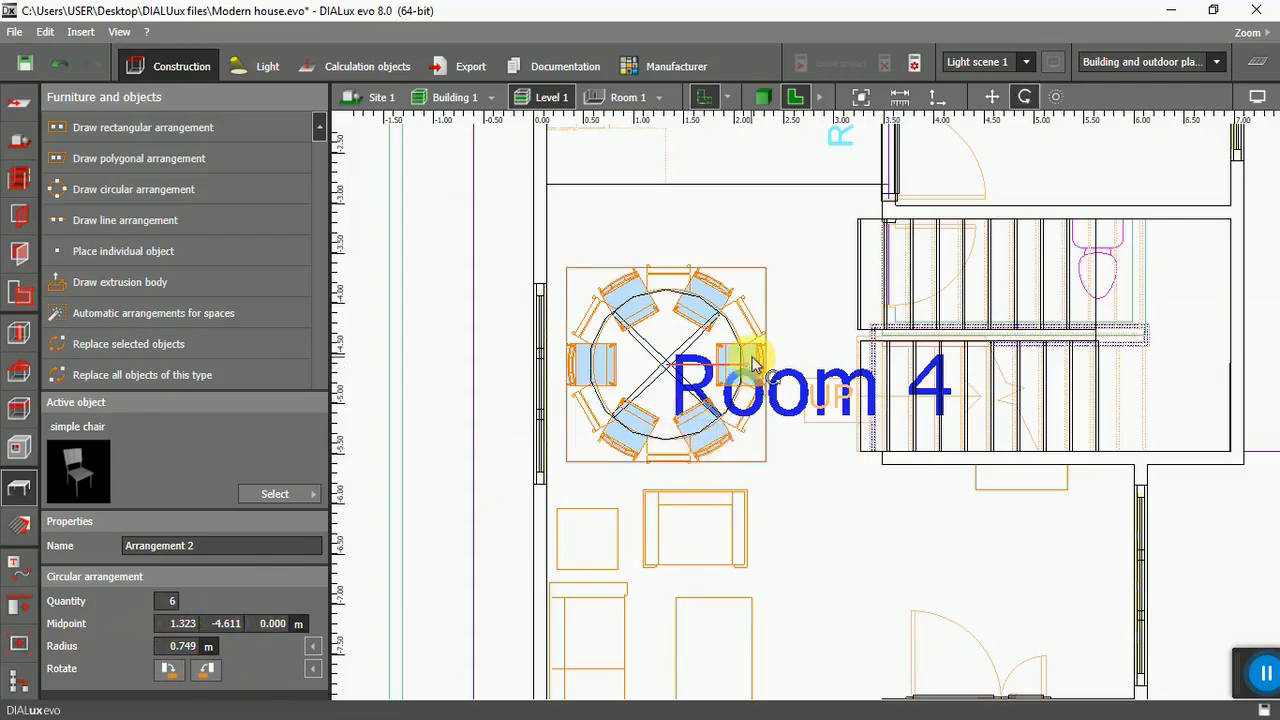
{"action": "left_click_drag", "start_coordinate": [728, 372], "coordinate": [718, 387]}
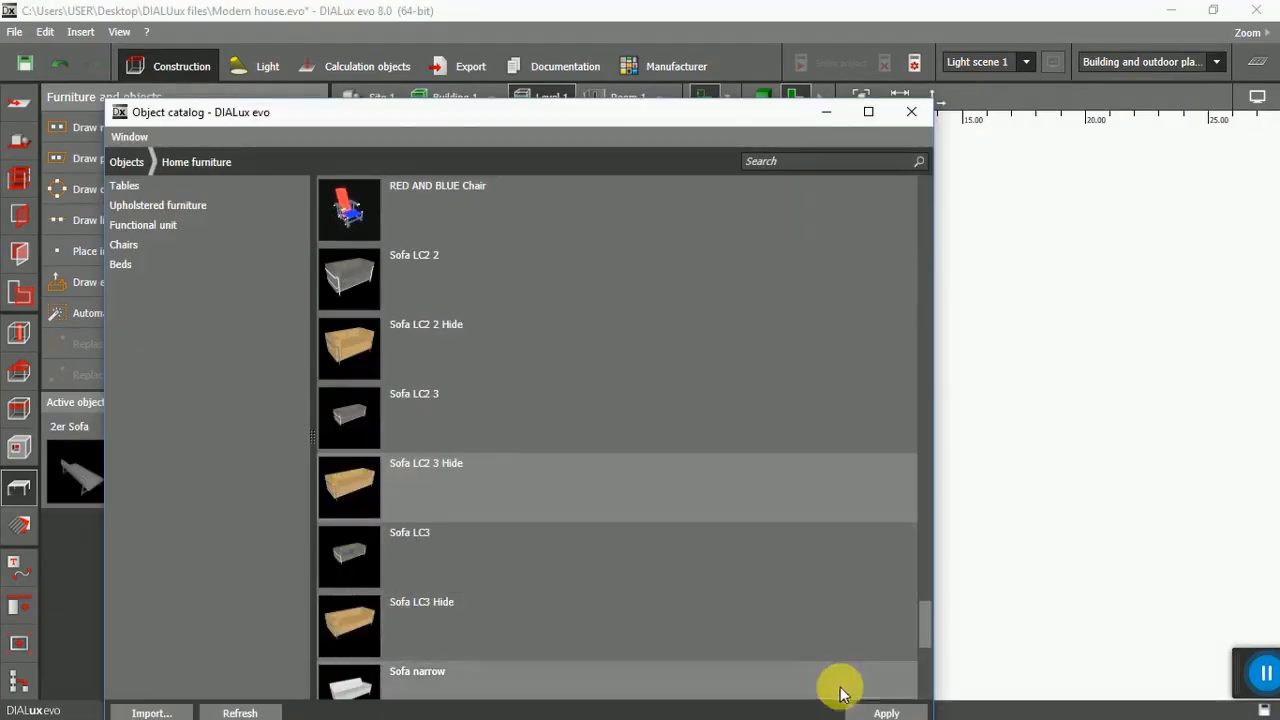
Choose "Sofa LC2 3 Hide" from the home furniture catalog and place it near the sofa outline in Room 4.
{"action": "left_click", "coordinate": [884, 712]}
{"action": "left_click", "coordinate": [911, 111]}
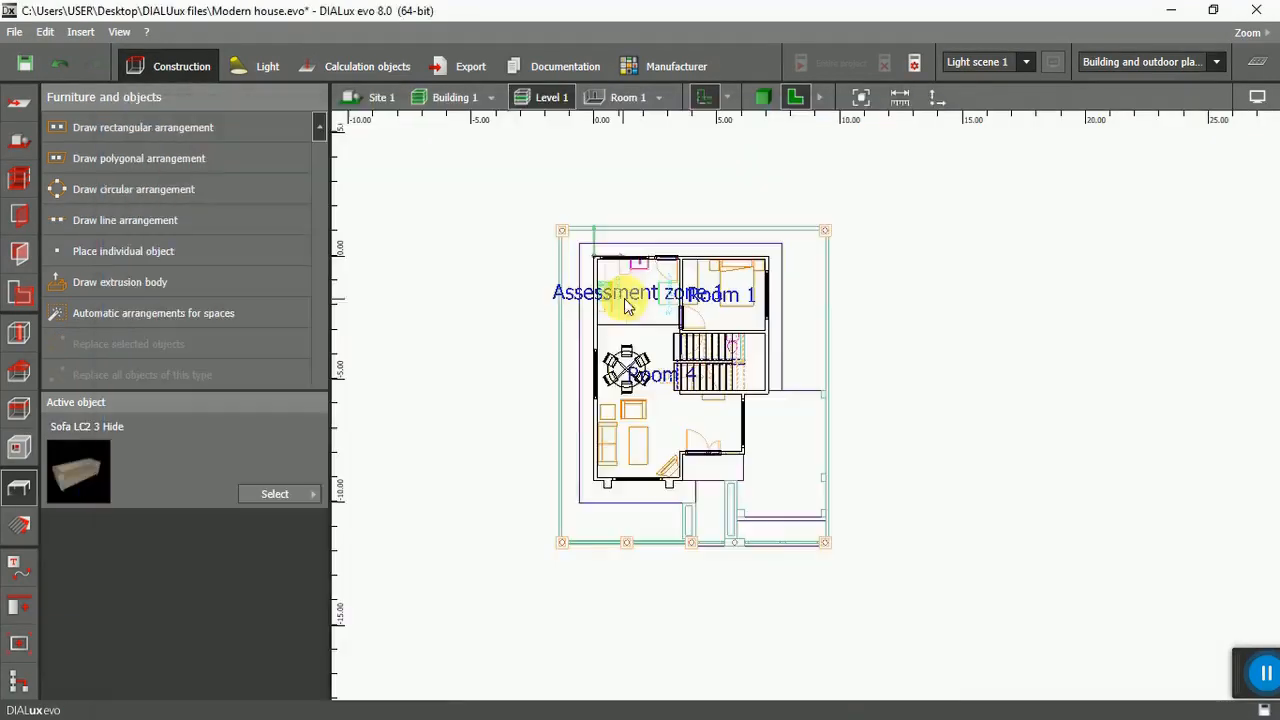
{"action": "left_click", "coordinate": [115, 256]}
{"action": "scroll", "coordinate": [614, 457], "scroll_direction": "up", "scroll_amount": 8}
{"action": "left_click", "coordinate": [595, 405]}
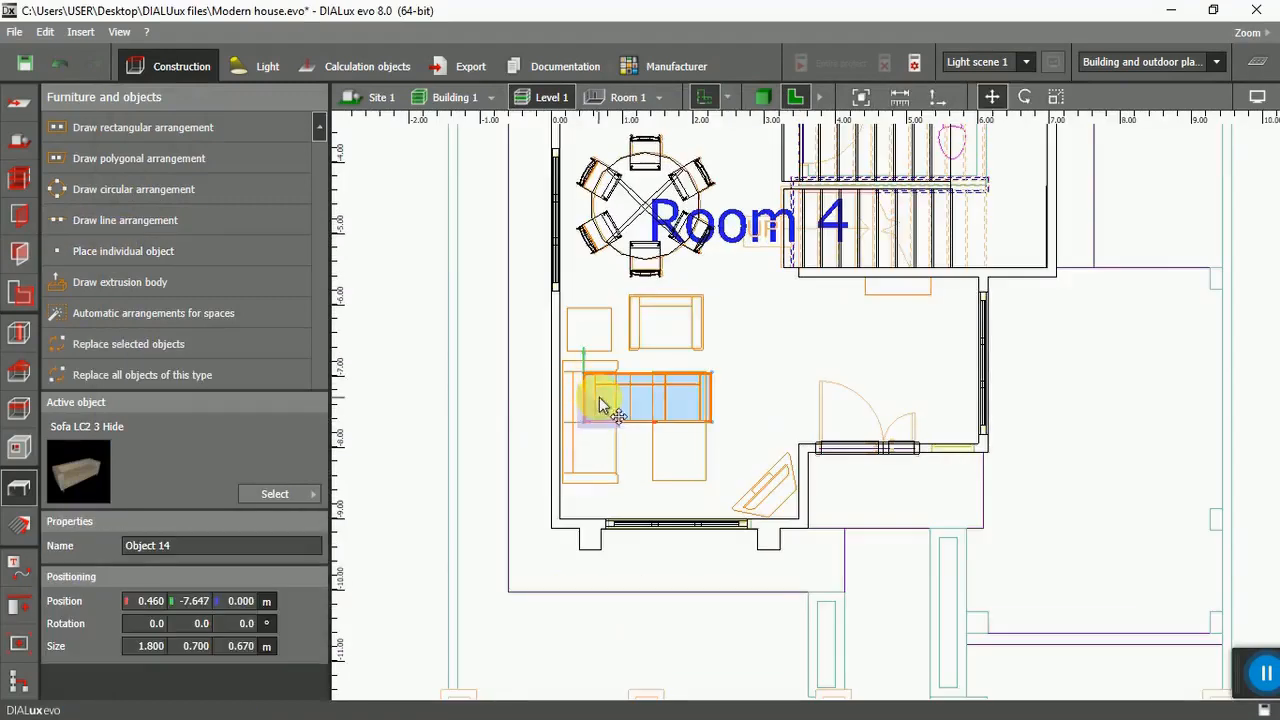
Rotate the sofa 90° and move it onto the sofa outline along the wall, at about 0.94, -8.51 m.
{"action": "left_click", "coordinate": [1025, 100]}
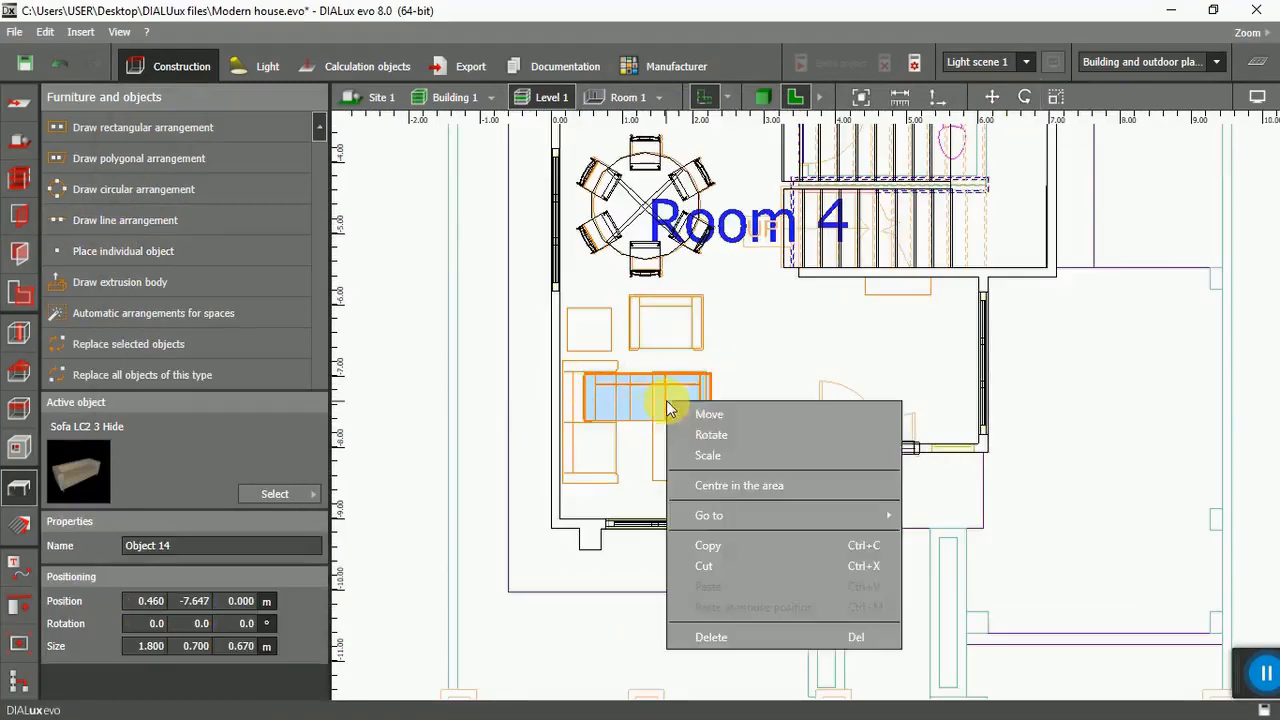
{"action": "left_click_drag", "start_coordinate": [674, 434], "coordinate": [558, 340]}
{"action": "right_click", "coordinate": [558, 338]}
{"action": "left_click", "coordinate": [565, 396]}
{"action": "left_click_drag", "start_coordinate": [577, 408], "coordinate": [611, 470]}
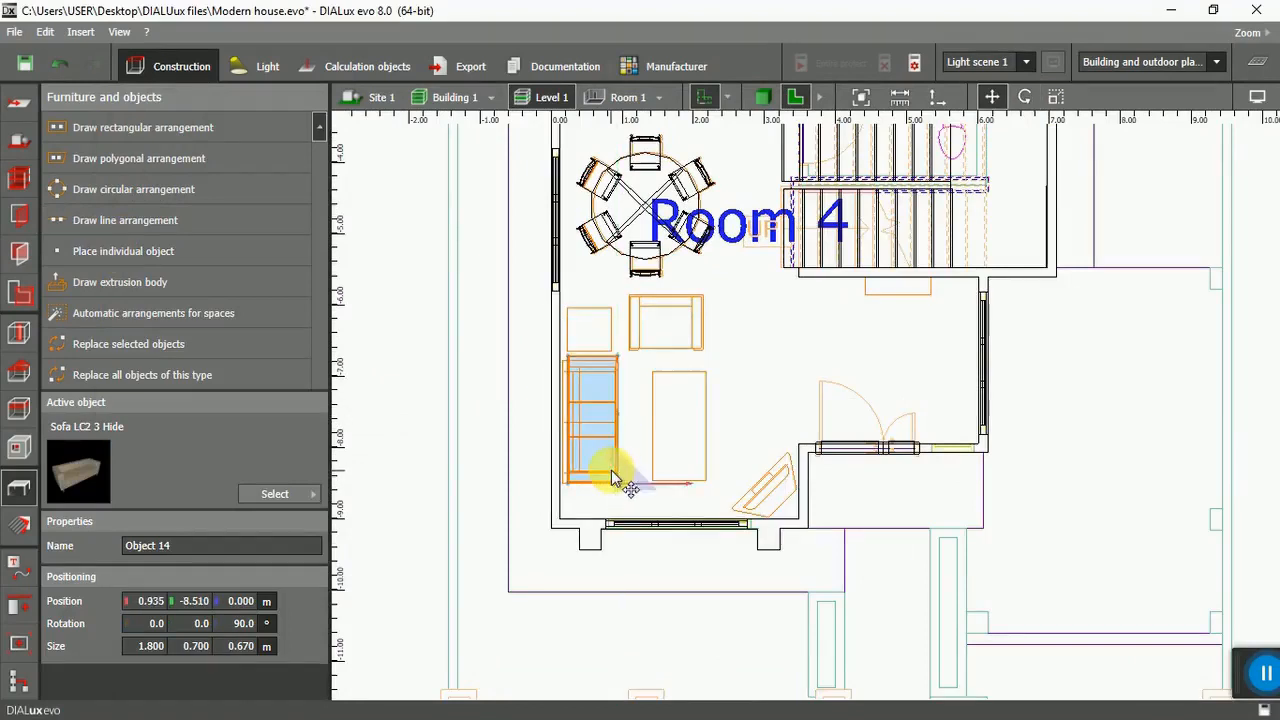
{"action": "left_click", "coordinate": [749, 400]}
Choose "Armchair LC3 Hide" from the object catalog and place it on the armchair outline in Room 4.
{"action": "left_click", "coordinate": [277, 493]}
{"action": "left_click", "coordinate": [395, 170]}
{"action": "scroll", "coordinate": [497, 416], "scroll_direction": "down", "scroll_amount": 10}
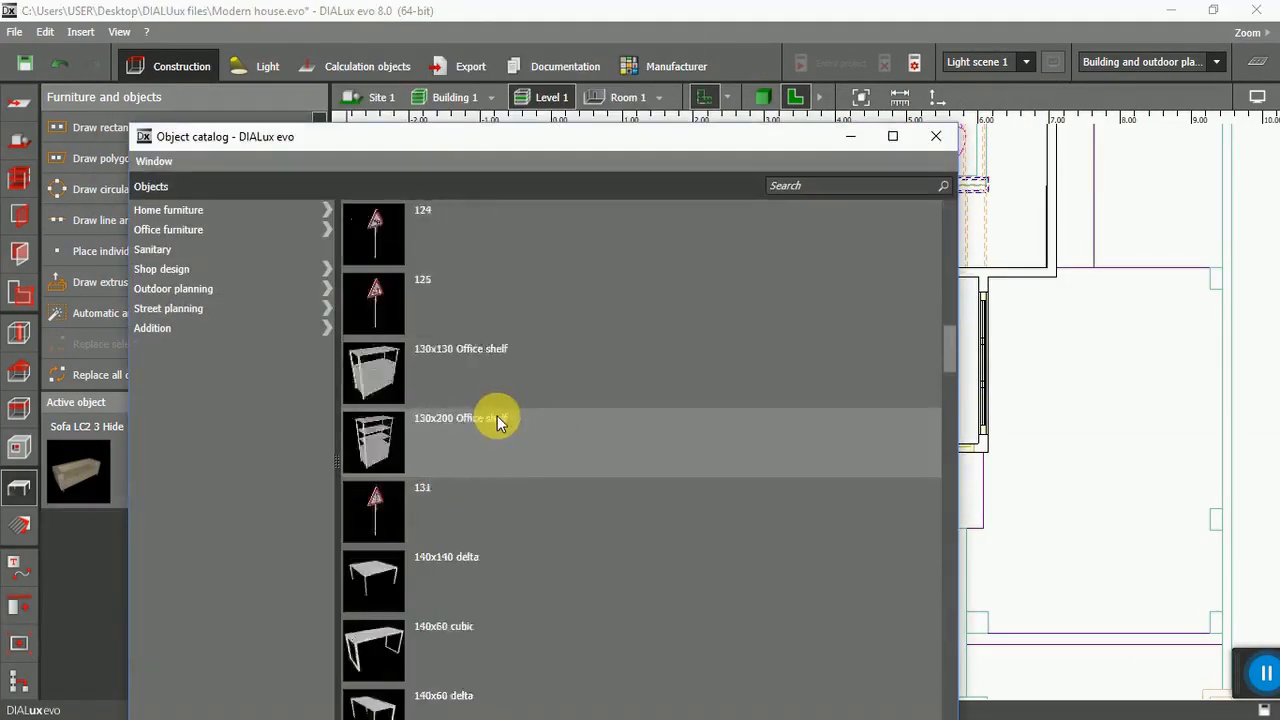
{"action": "left_click", "coordinate": [952, 390]}
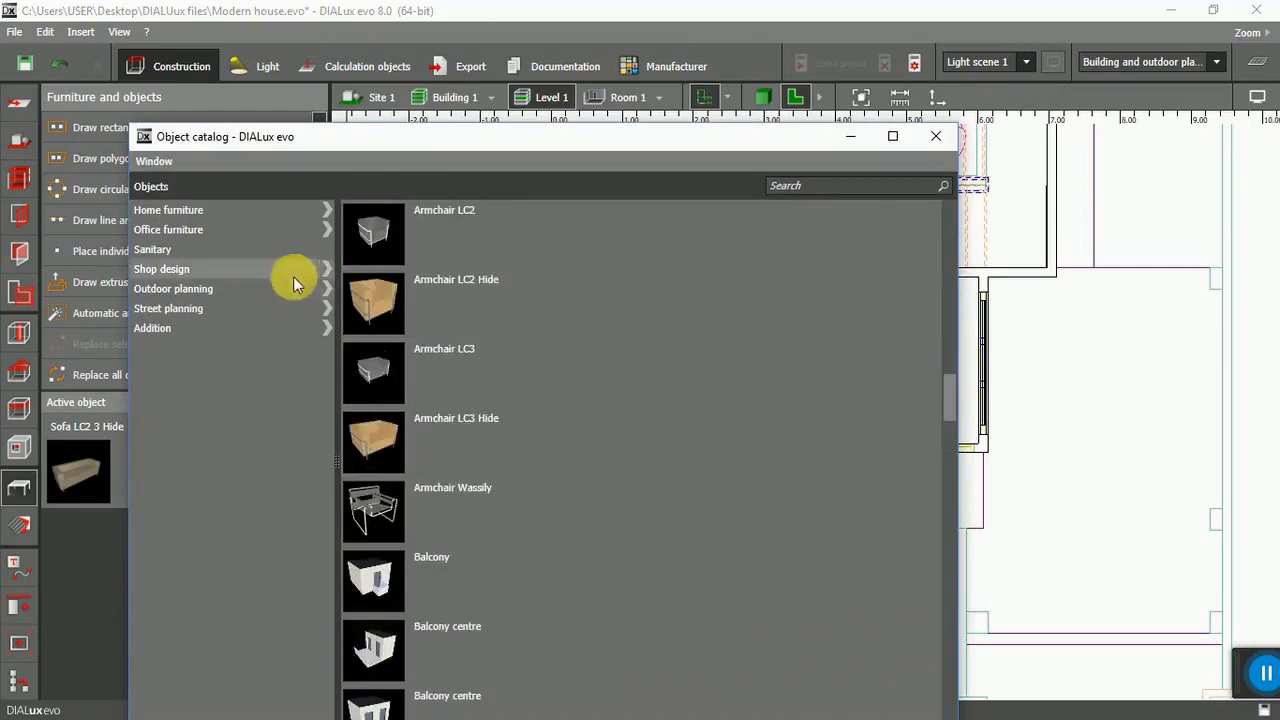
{"action": "left_click", "coordinate": [394, 434]}
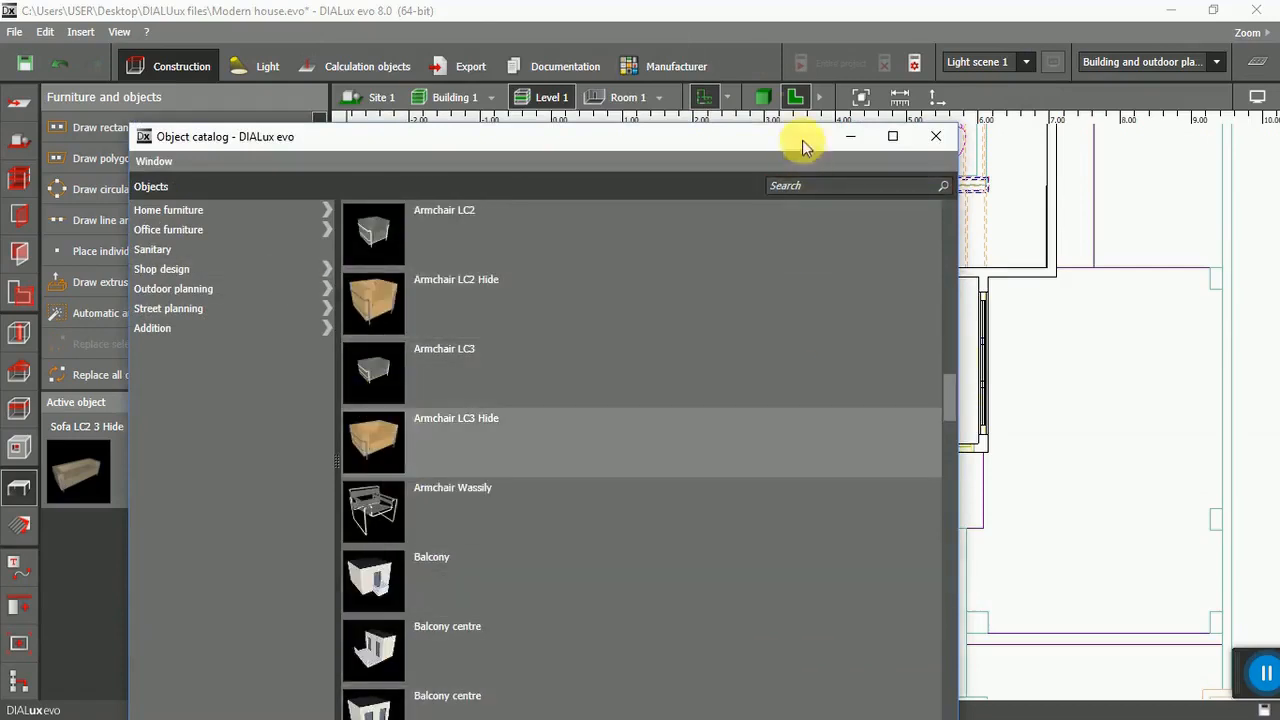
{"action": "left_click_drag", "start_coordinate": [809, 143], "coordinate": [767, 38]}
{"action": "left_click", "coordinate": [871, 655]}
{"action": "left_click", "coordinate": [292, 256]}
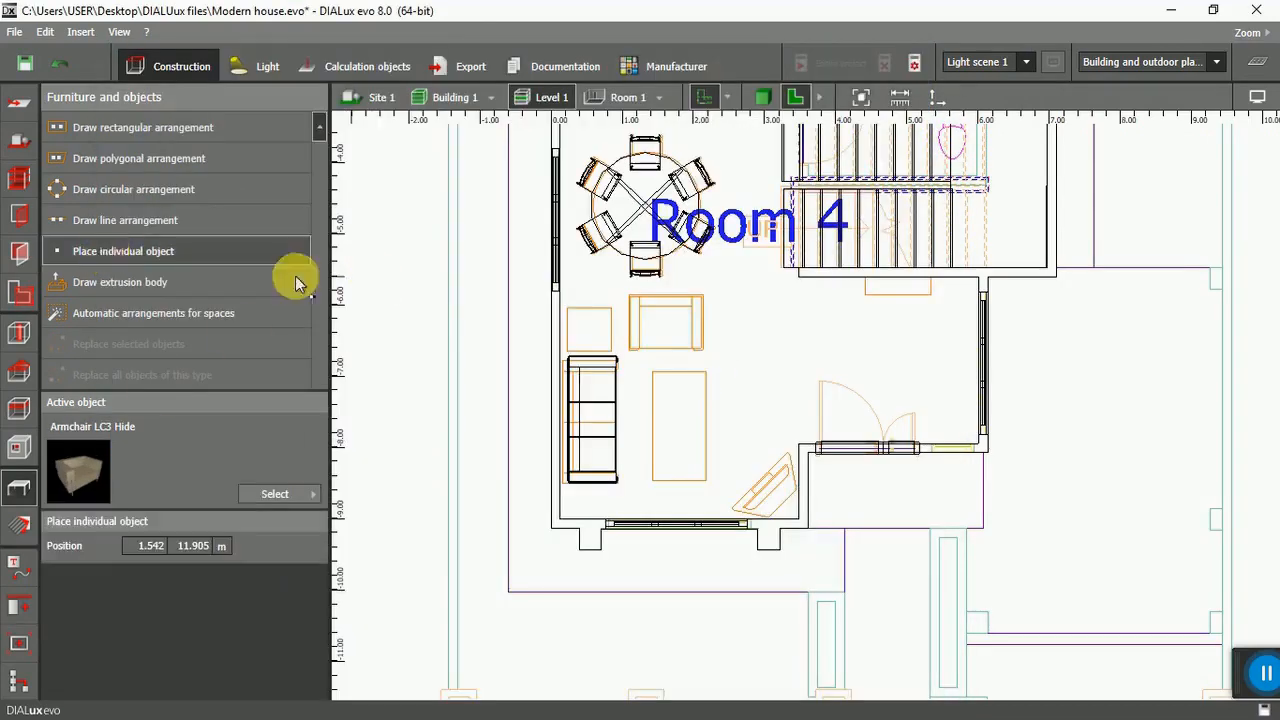
{"action": "left_click", "coordinate": [669, 318]}
{"action": "left_click", "coordinate": [741, 399]}
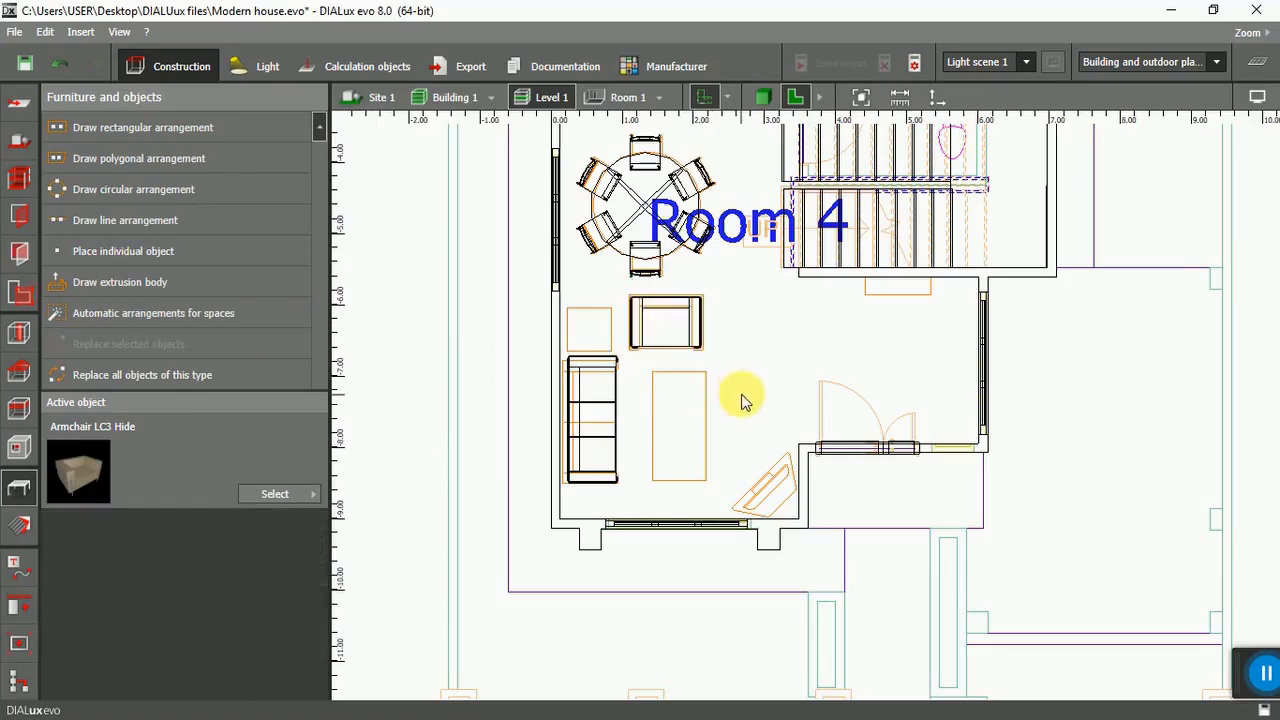
Choose the "60x90 couch" table from the home furniture tables in the object catalog.
{"action": "left_click", "coordinate": [275, 494]}
{"action": "left_click", "coordinate": [384, 152]}
{"action": "left_click", "coordinate": [300, 236]}
{"action": "scroll", "coordinate": [489, 339], "scroll_direction": "down", "scroll_amount": 10}
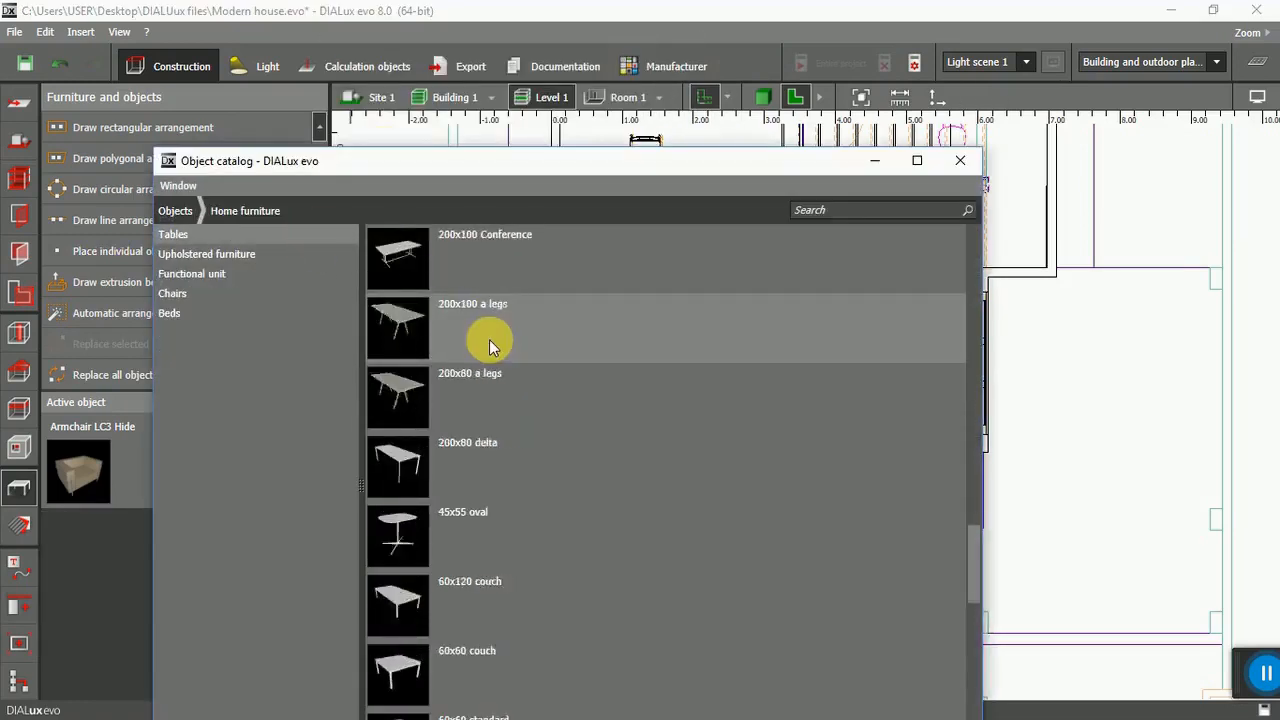
{"action": "scroll", "coordinate": [489, 339], "scroll_direction": "up", "scroll_amount": 8}
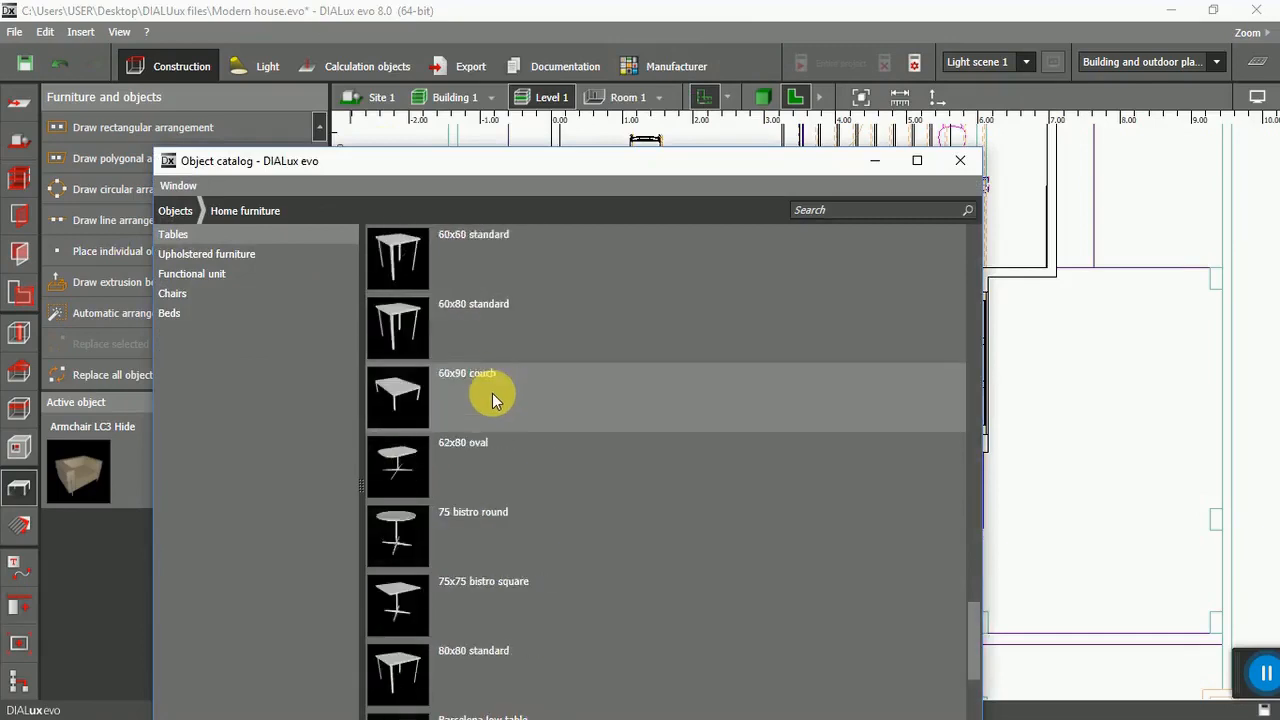
{"action": "scroll", "coordinate": [482, 415], "scroll_direction": "down", "scroll_amount": 6}
{"action": "scroll", "coordinate": [486, 391], "scroll_direction": "up", "scroll_amount": 3}
{"action": "left_click_drag", "start_coordinate": [770, 168], "coordinate": [720, 21]}
{"action": "left_click", "coordinate": [880, 615]}
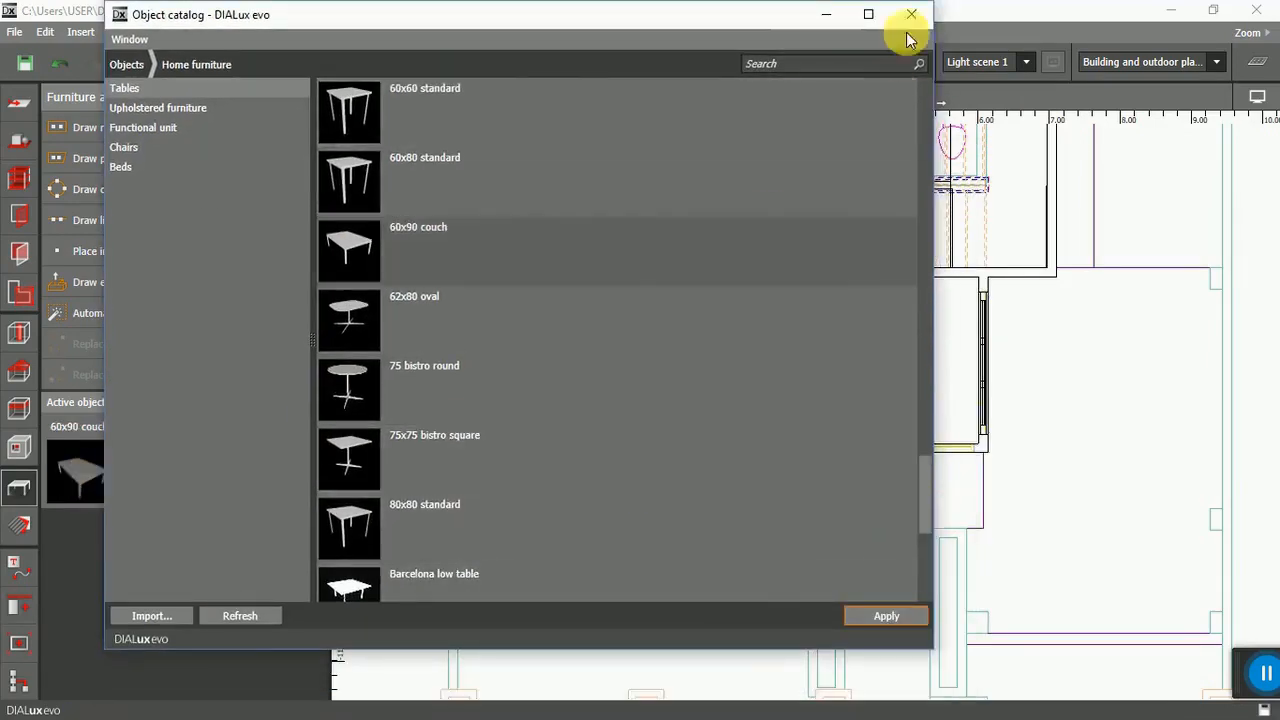
{"action": "left_click", "coordinate": [911, 15]}
Place the couch table on the coffee table outline in Room 4 and scale it to fit, about 1.53 m long.
{"action": "left_click", "coordinate": [110, 253]}
{"action": "left_click", "coordinate": [680, 430]}
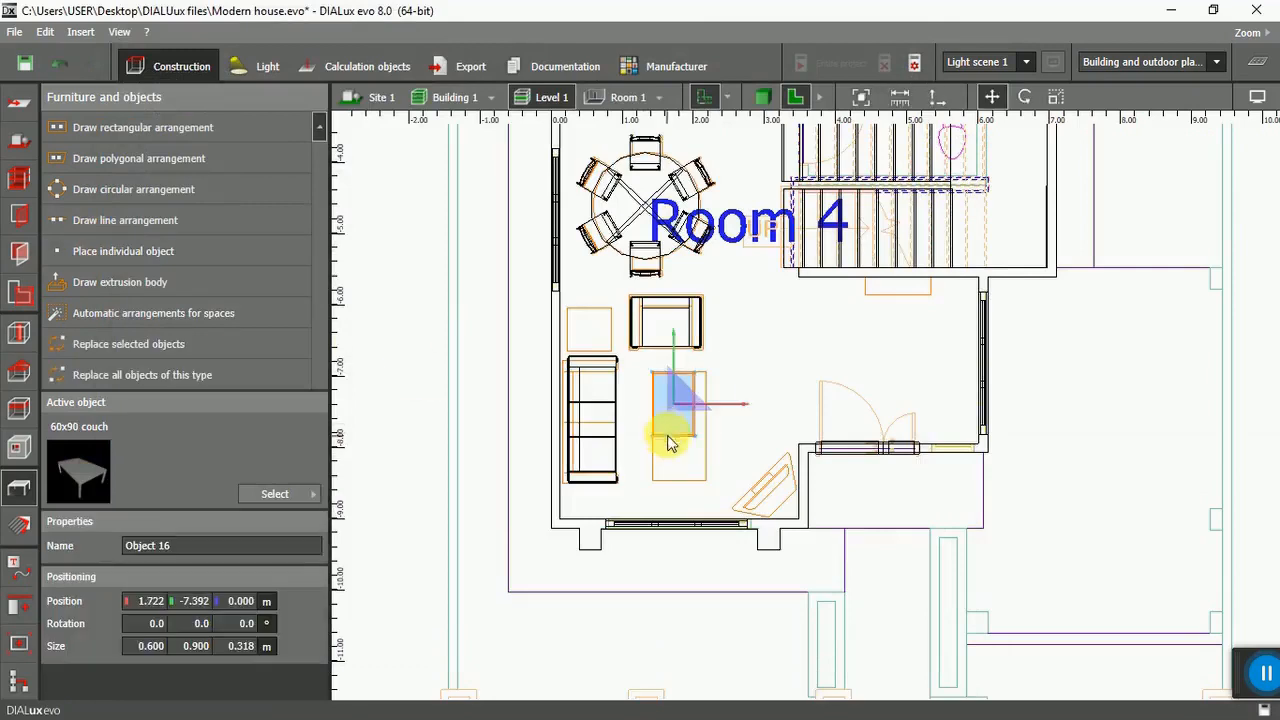
{"action": "right_click", "coordinate": [667, 428]}
{"action": "left_click", "coordinate": [690, 480]}
{"action": "left_click_drag", "start_coordinate": [679, 437], "coordinate": [681, 481]}
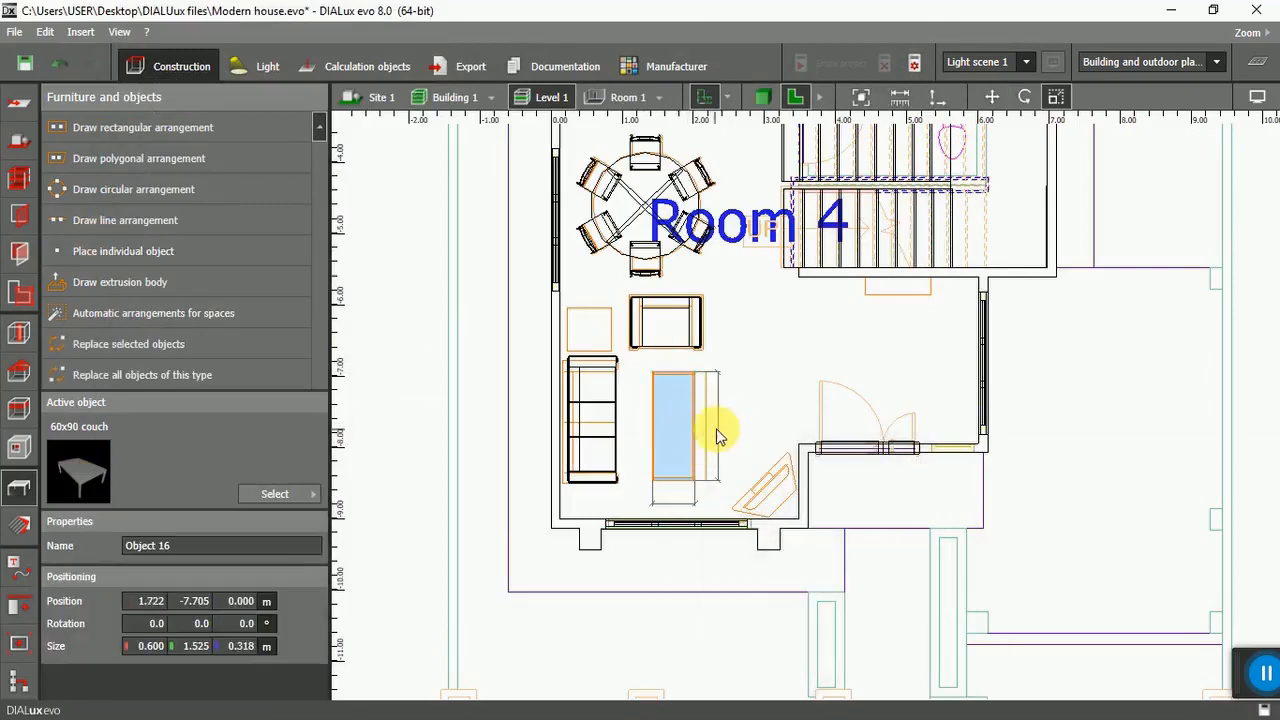
{"action": "left_click", "coordinate": [305, 495]}
Copy the coffee table onto the square outline beside the sofa and scale the copy to about 0.61 m by 0.57 m.
{"action": "right_click", "coordinate": [676, 431]}
{"action": "left_click", "coordinate": [694, 572]}
{"action": "right_click", "coordinate": [642, 414]}
{"action": "left_click", "coordinate": [720, 511]}
{"action": "left_click_drag", "start_coordinate": [674, 434], "coordinate": [591, 357]}
{"action": "right_click", "coordinate": [603, 387]}
{"action": "left_click", "coordinate": [643, 443]}
{"action": "left_click_drag", "start_coordinate": [604, 402], "coordinate": [612, 350]}
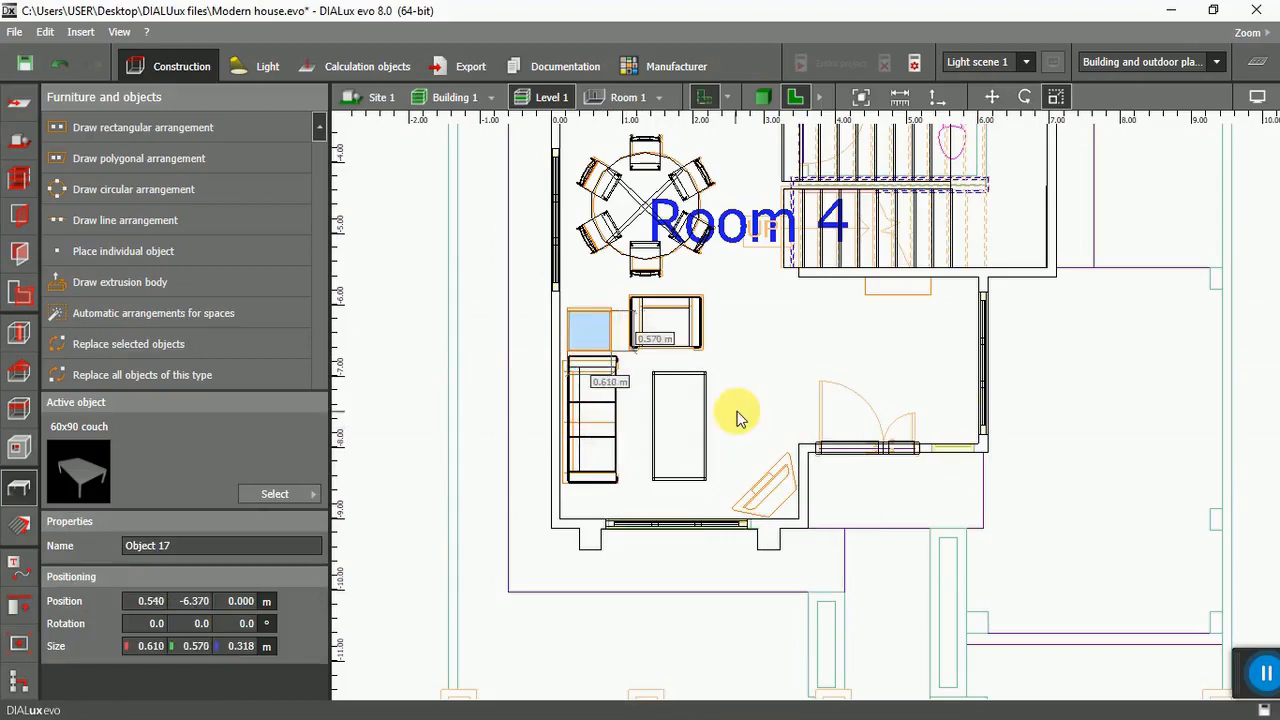
Fine-tune the position and size of the small side table so it fits the square outline beside the sofa.
{"action": "scroll", "coordinate": [595, 331], "scroll_direction": "up", "scroll_amount": 1}
{"action": "right_click", "coordinate": [596, 333]}
{"action": "left_click", "coordinate": [606, 341]}
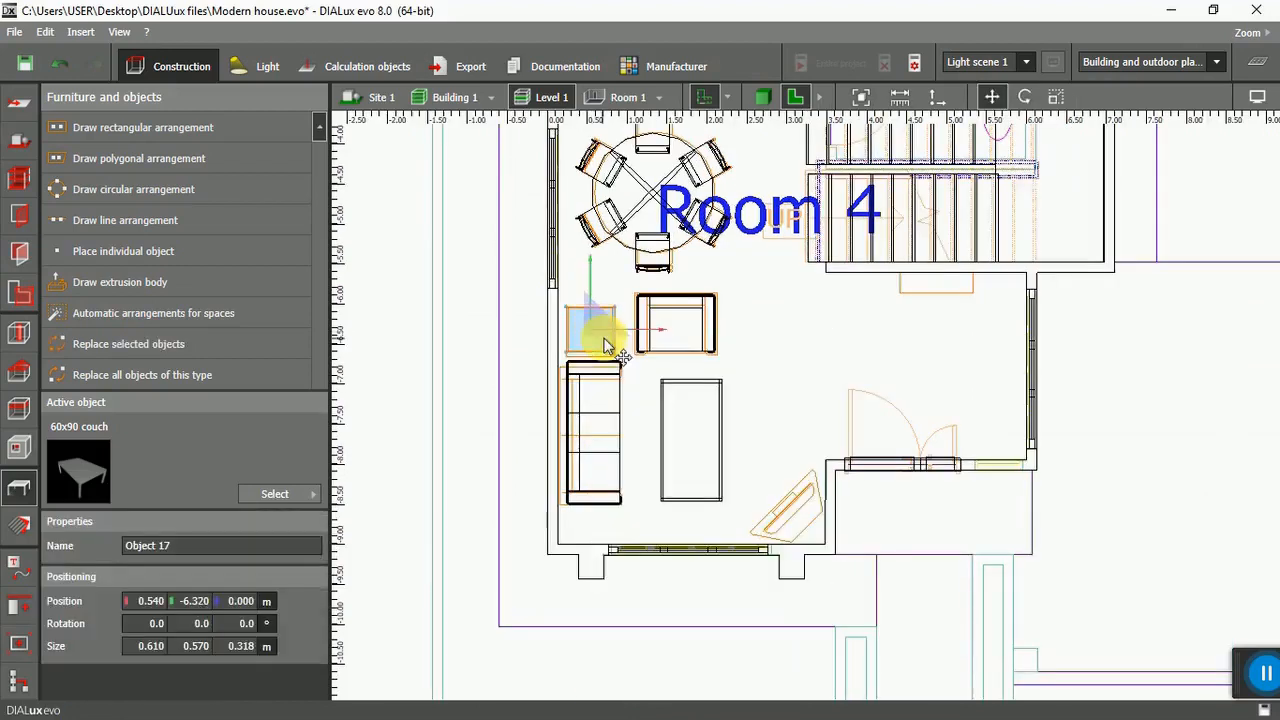
{"action": "left_click", "coordinate": [490, 423]}
{"action": "scroll", "coordinate": [583, 346], "scroll_direction": "up", "scroll_amount": 4}
{"action": "left_click", "coordinate": [606, 322]}
{"action": "right_click", "coordinate": [605, 321]}
{"action": "left_click", "coordinate": [614, 329]}
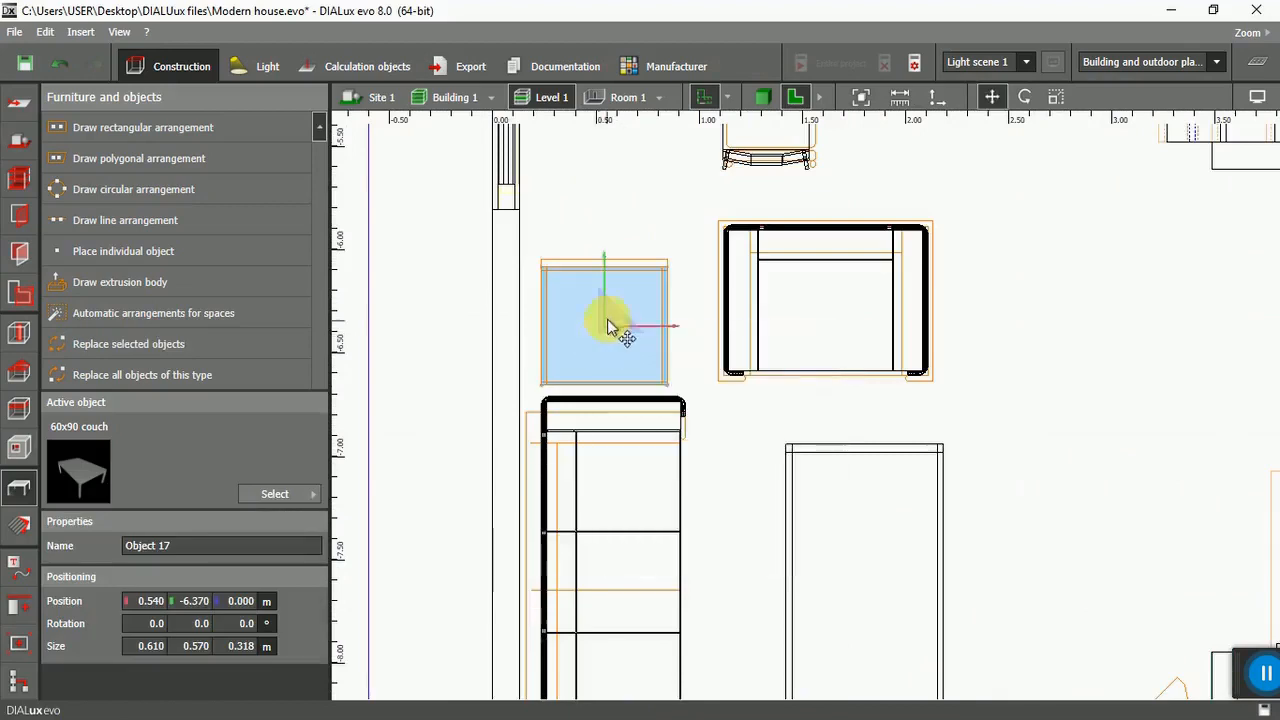
{"action": "right_click", "coordinate": [605, 328]}
{"action": "left_click", "coordinate": [614, 384]}
{"action": "left_click", "coordinate": [530, 455]}
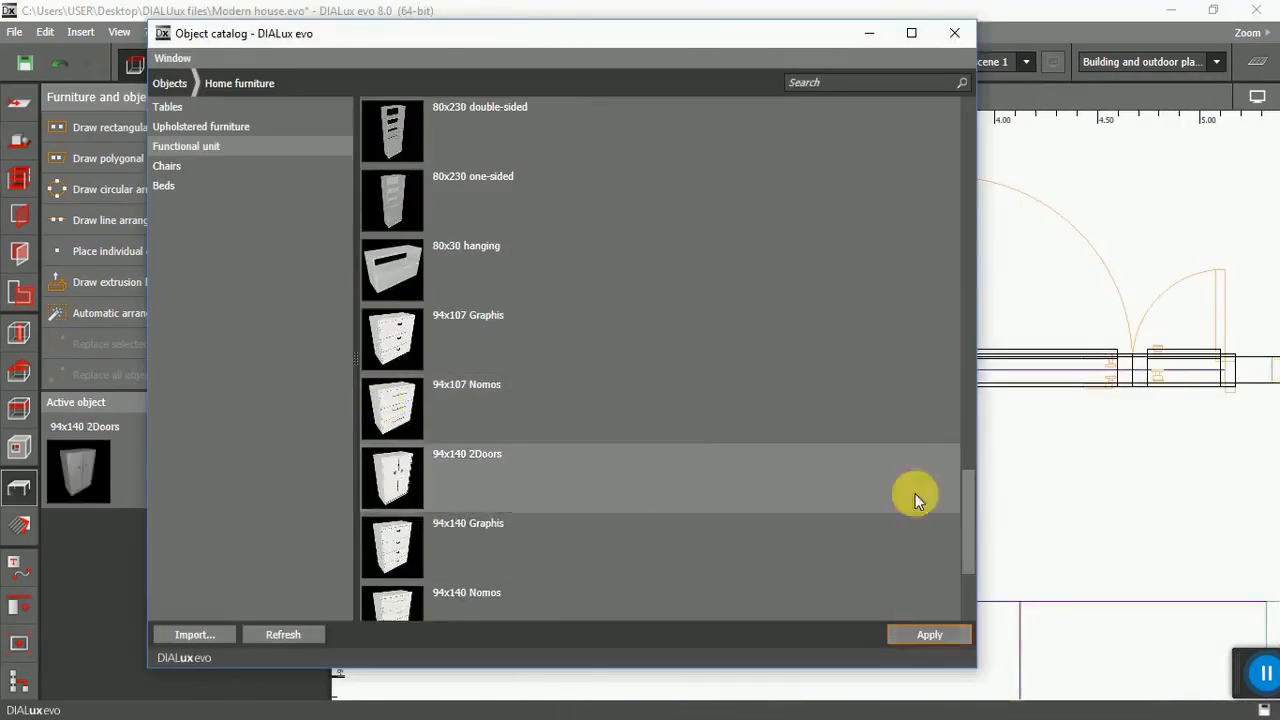
Choose the "94x140 2Doors" functional unit and place it in Room 1 near the wardrobe outline.
{"action": "left_click", "coordinate": [920, 628]}
{"action": "scroll", "coordinate": [535, 463], "scroll_direction": "down", "scroll_amount": 4}
{"action": "scroll", "coordinate": [534, 459], "scroll_direction": "down", "scroll_amount": 4}
{"action": "scroll", "coordinate": [600, 192], "scroll_direction": "up", "scroll_amount": 5}
{"action": "left_click", "coordinate": [123, 251]}
{"action": "left_click", "coordinate": [638, 338]}
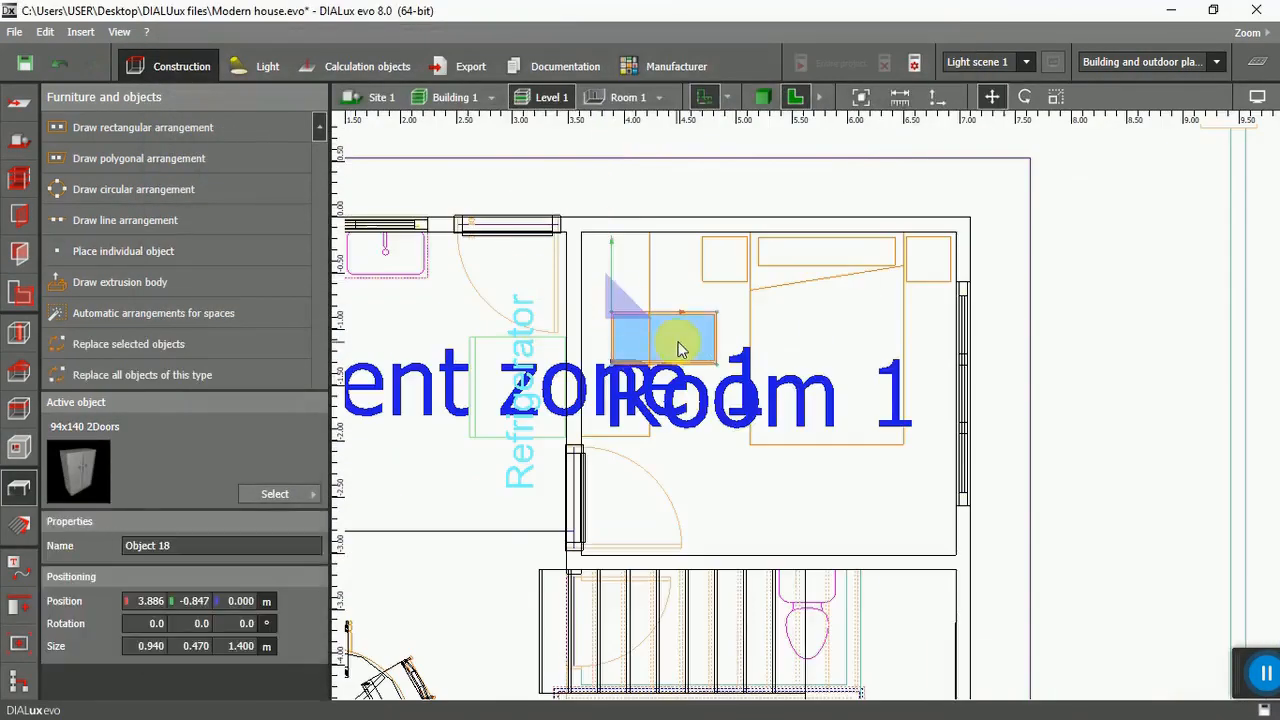
Rotate, move and scale the two-door wardrobe so it fills the wardrobe outline along Room 1's wall.
{"action": "right_click", "coordinate": [679, 344]}
{"action": "left_click", "coordinate": [690, 378]}
{"action": "right_click", "coordinate": [636, 270]}
{"action": "left_click_drag", "start_coordinate": [704, 300], "coordinate": [609, 294]}
{"action": "left_click", "coordinate": [644, 285]}
{"action": "right_click", "coordinate": [611, 291]}
{"action": "left_click", "coordinate": [631, 346]}
{"action": "left_click_drag", "start_coordinate": [610, 338], "coordinate": [652, 328]}
Examine the furnished rooms in 3D to check the furniture placement, and return to the floor plan.
{"action": "left_click", "coordinate": [763, 97]}
{"action": "left_click", "coordinate": [1003, 326]}
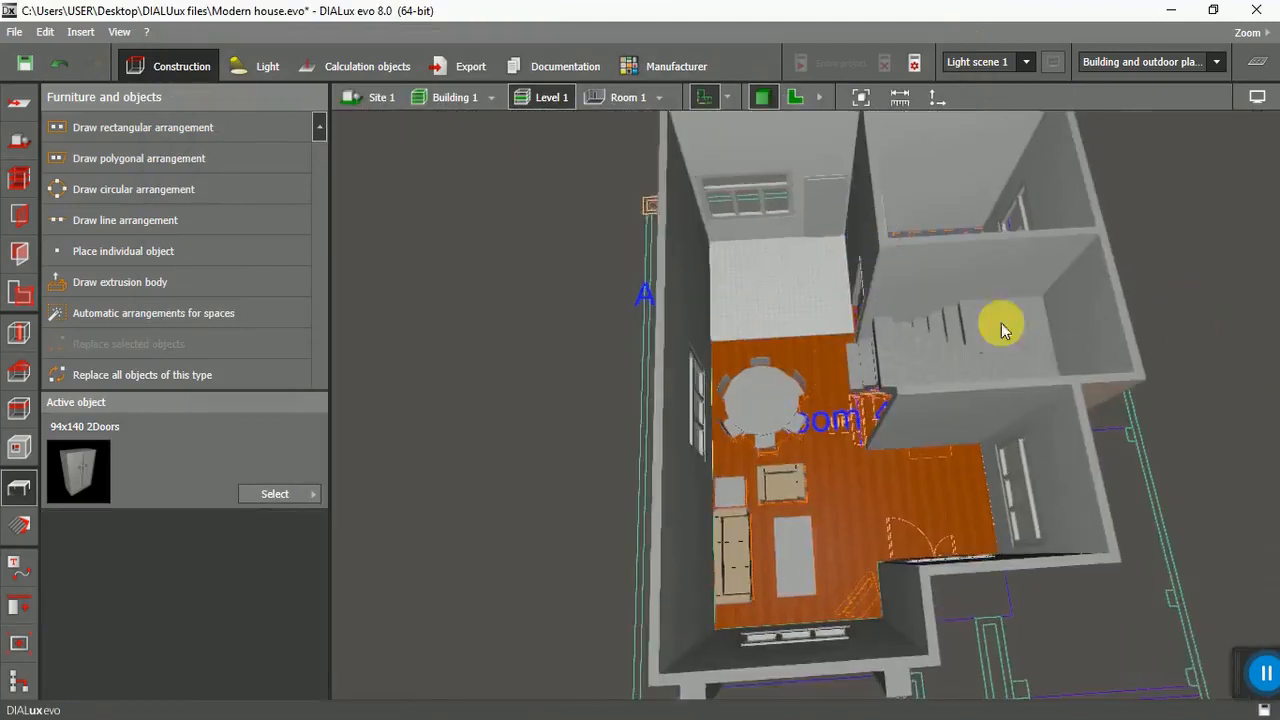
{"action": "right_click_drag", "start_coordinate": [1001, 323], "coordinate": [926, 502]}
{"action": "scroll", "coordinate": [910, 490], "scroll_direction": "up", "scroll_amount": 5}
{"action": "left_click", "coordinate": [795, 97]}
Copy the small side table from Room 4 and place the copy on the bedside outline nearer the wardrobe in Room 1.
{"action": "scroll", "coordinate": [657, 325], "scroll_direction": "down", "scroll_amount": 3}
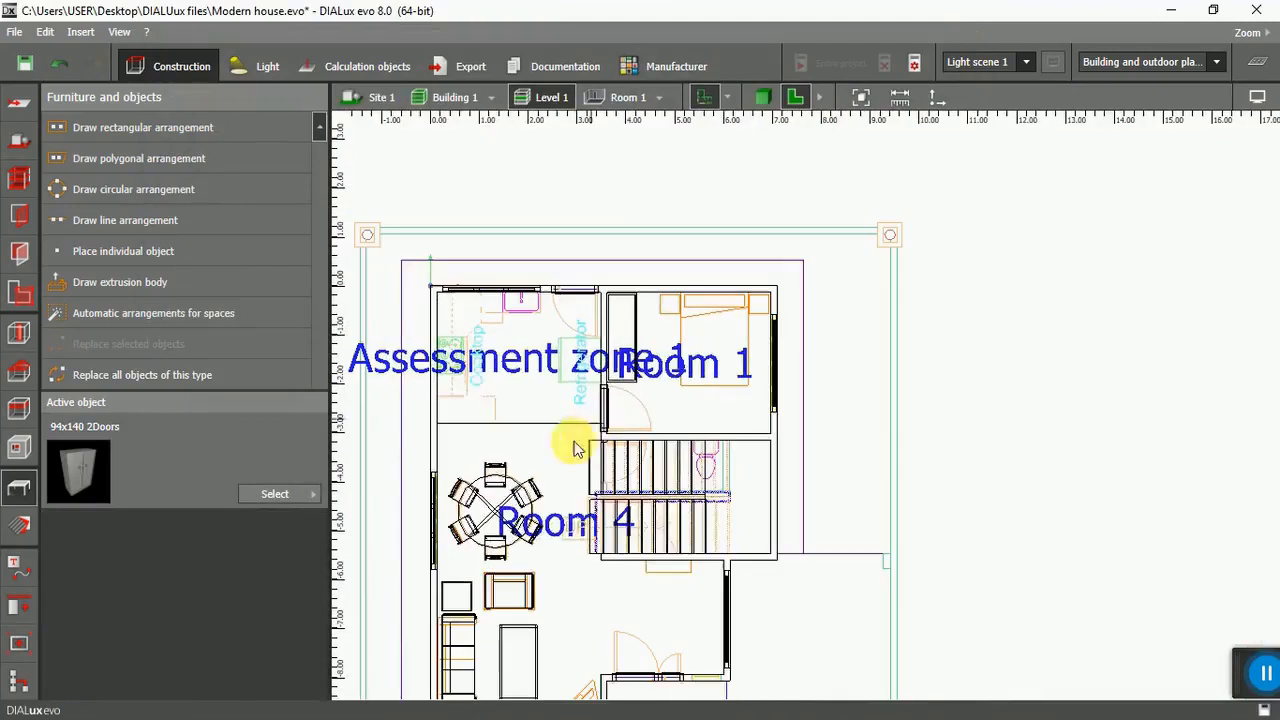
{"action": "left_click", "coordinate": [457, 594]}
{"action": "right_click", "coordinate": [460, 592]}
{"action": "left_click", "coordinate": [520, 486]}
{"action": "right_click", "coordinate": [551, 437]}
{"action": "left_click", "coordinate": [588, 523]}
{"action": "left_click_drag", "start_coordinate": [456, 597], "coordinate": [667, 315]}
{"action": "scroll", "coordinate": [660, 292], "scroll_direction": "up", "scroll_amount": 6}
{"action": "left_click_drag", "start_coordinate": [690, 452], "coordinate": [657, 402]}
{"action": "left_click_drag", "start_coordinate": [609, 354], "coordinate": [1145, 338]}
Duplicate the bedside table onto the outline on the window side of the bed in Room 1.
{"action": "right_click", "coordinate": [692, 358]}
{"action": "left_click", "coordinate": [745, 500]}
{"action": "right_click", "coordinate": [696, 458]}
{"action": "left_click", "coordinate": [735, 543]}
{"action": "scroll", "coordinate": [731, 406], "scroll_direction": "down", "scroll_amount": 3}
{"action": "left_click", "coordinate": [731, 420]}
Choose "bed1 broad" from the home furniture catalog and place it near the bed outline in Room 1.
{"action": "left_click", "coordinate": [303, 496]}
{"action": "left_click", "coordinate": [194, 112]}
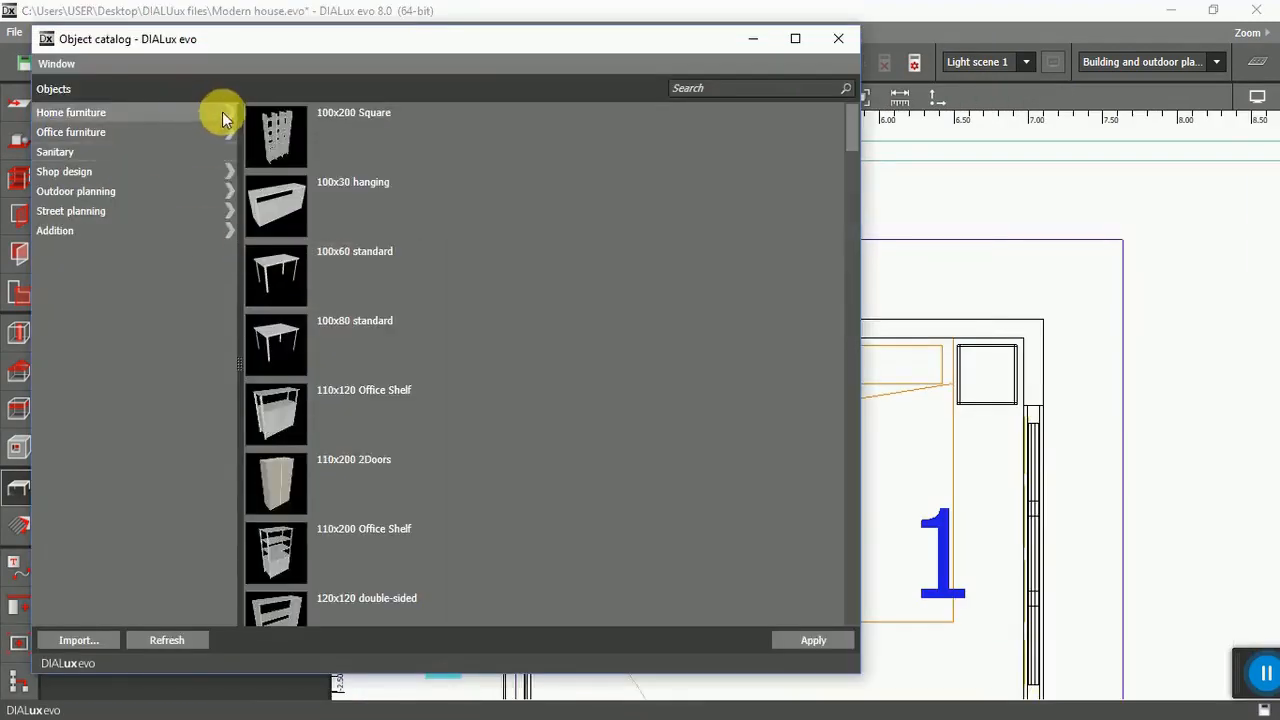
{"action": "left_click", "coordinate": [224, 117]}
{"action": "left_click", "coordinate": [813, 640]}
{"action": "left_click", "coordinate": [86, 251]}
{"action": "left_click", "coordinate": [849, 462]}
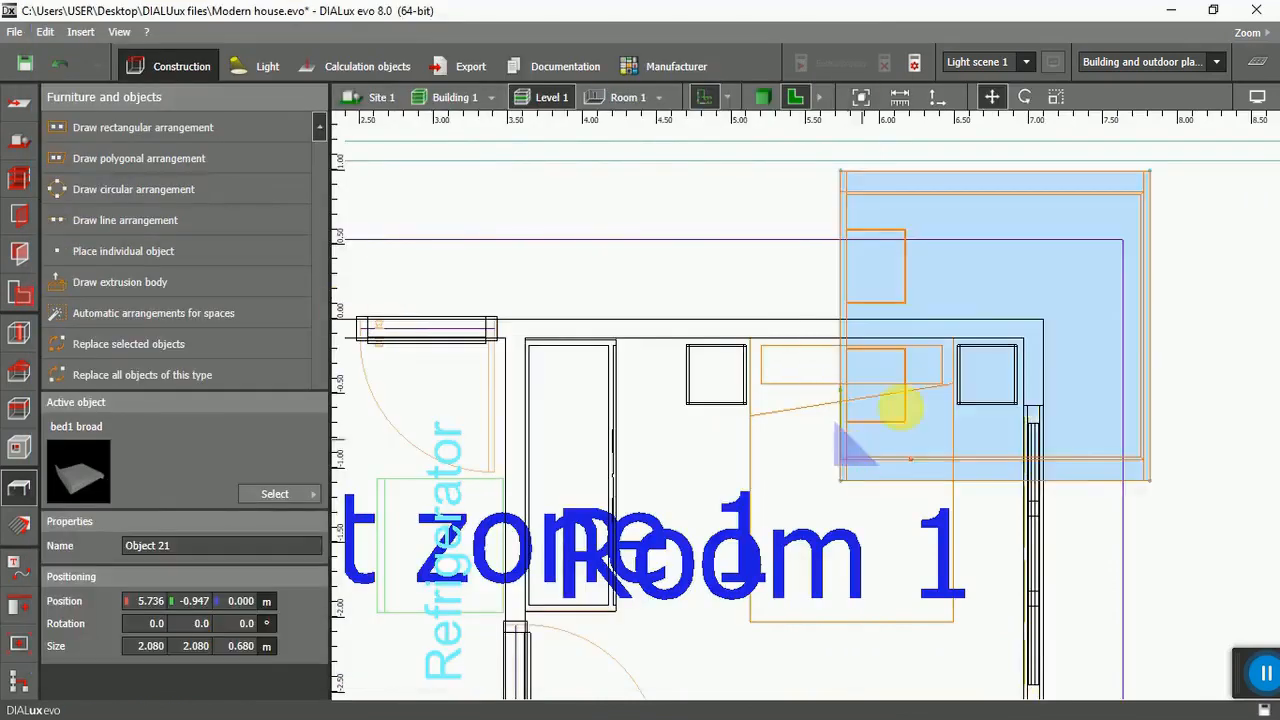
Rotate the bed so its pillows face the wall between the bedside tables and move it towards the bed outline.
{"action": "scroll", "coordinate": [908, 328], "scroll_direction": "down", "scroll_amount": 2}
{"action": "right_click", "coordinate": [965, 275]}
{"action": "left_click", "coordinate": [994, 311]}
{"action": "left_click_drag", "start_coordinate": [923, 430], "coordinate": [884, 588]}
{"action": "right_click", "coordinate": [912, 528]}
{"action": "left_click", "coordinate": [1009, 288]}
{"action": "left_click_drag", "start_coordinate": [868, 438], "coordinate": [810, 337]}
Scale the bed in width and length so it fits the bed outline between the two bedside tables.
{"action": "right_click", "coordinate": [928, 496]}
{"action": "left_click", "coordinate": [976, 296]}
{"action": "left_click_drag", "start_coordinate": [1033, 448], "coordinate": [947, 450]}
{"action": "left_click_drag", "start_coordinate": [873, 593], "coordinate": [877, 567]}
{"action": "left_click", "coordinate": [850, 628]}
Choose the "American cherry2 wood-32" indoor floor texture from the wood materials and apply it to the wardrobe in Room 1.
{"action": "scroll", "coordinate": [803, 465], "scroll_direction": "down", "scroll_amount": 4}
{"action": "left_click", "coordinate": [763, 97]}
{"action": "right_click_drag", "start_coordinate": [640, 450], "coordinate": [860, 440]}
{"action": "left_click", "coordinate": [22, 522]}
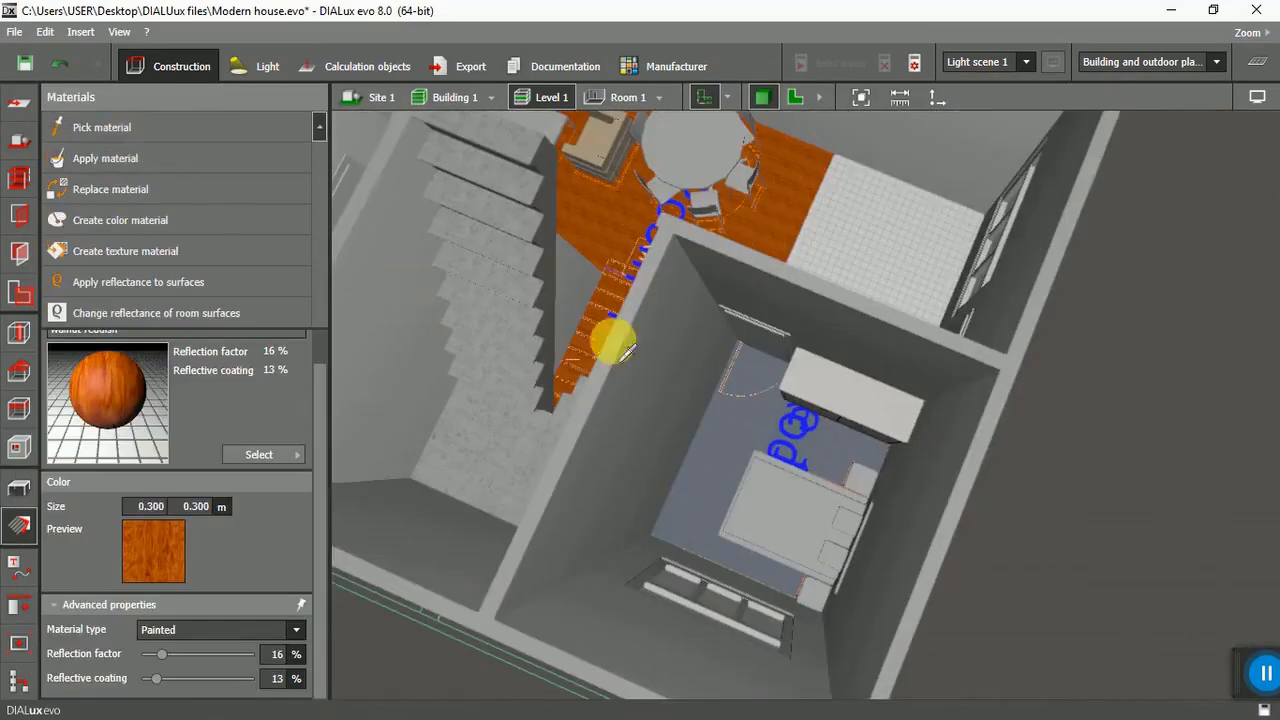
{"action": "left_click", "coordinate": [266, 458]}
{"action": "scroll", "coordinate": [594, 389], "scroll_direction": "up", "scroll_amount": 1}
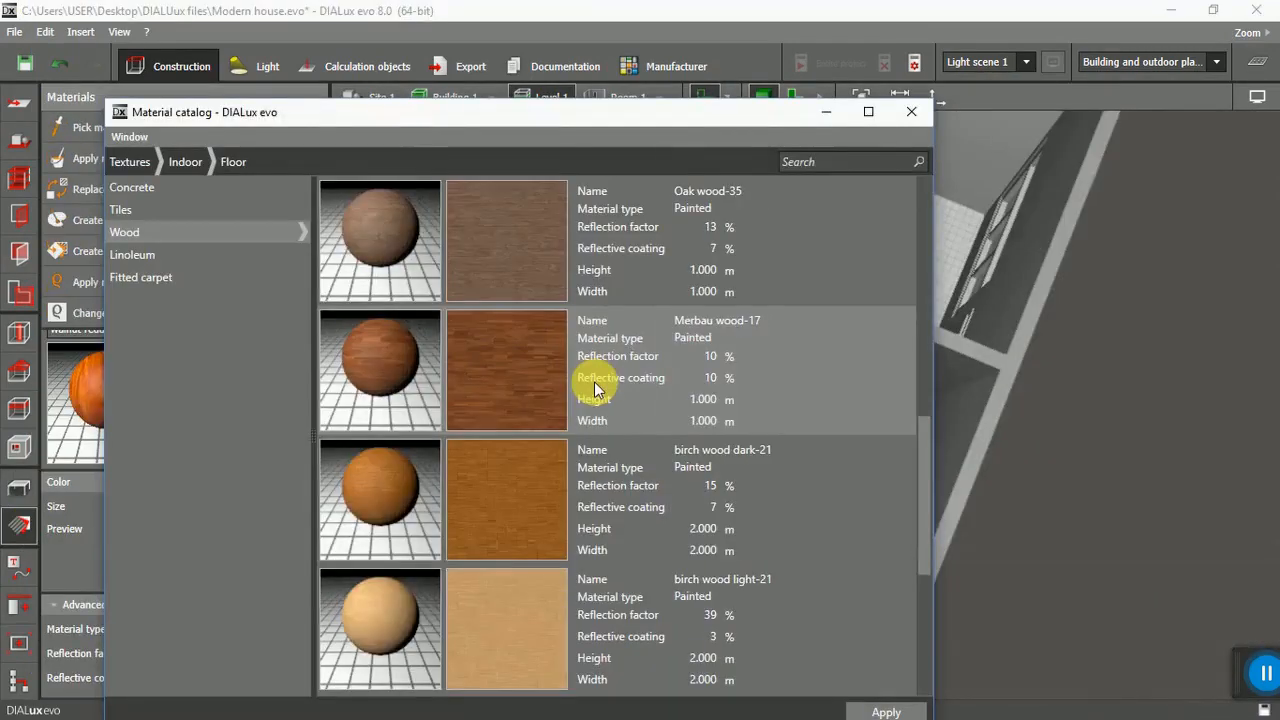
{"action": "scroll", "coordinate": [594, 389], "scroll_direction": "down", "scroll_amount": 1}
{"action": "scroll", "coordinate": [594, 388], "scroll_direction": "up", "scroll_amount": 4}
{"action": "scroll", "coordinate": [594, 388], "scroll_direction": "down", "scroll_amount": 1}
{"action": "left_click", "coordinate": [500, 251]}
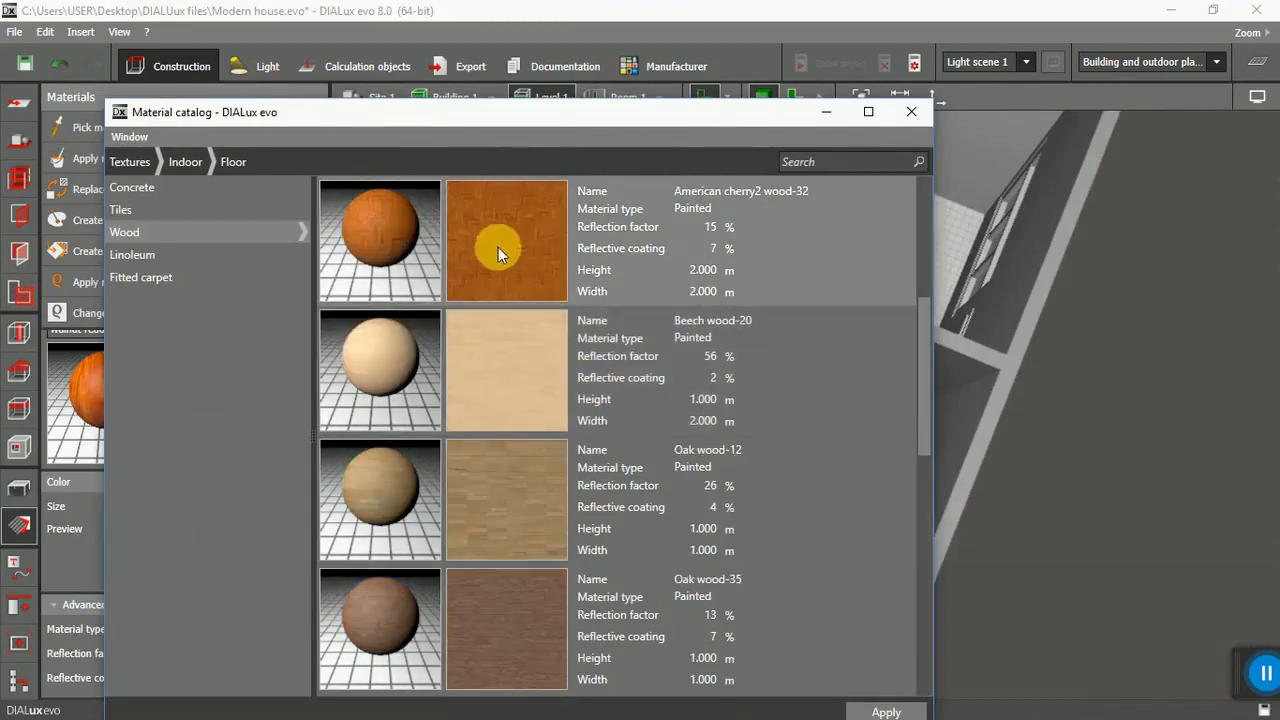
{"action": "left_click", "coordinate": [886, 711]}
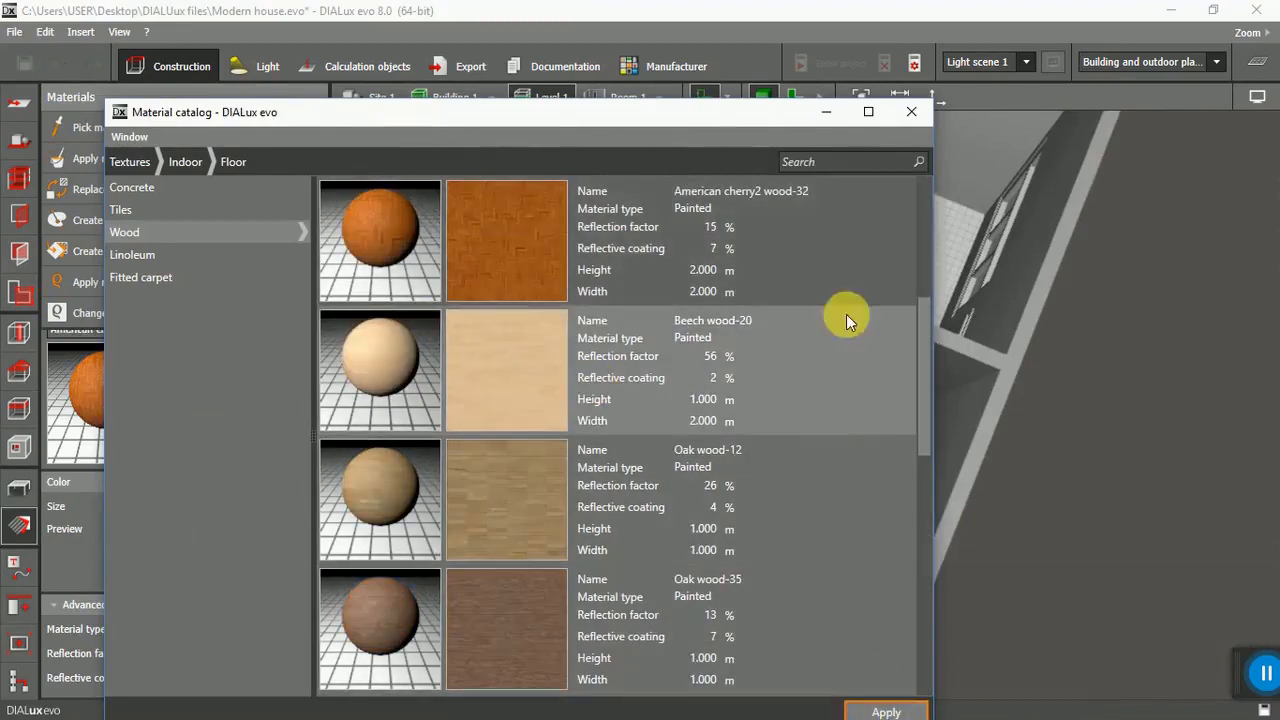
{"action": "left_click", "coordinate": [911, 111]}
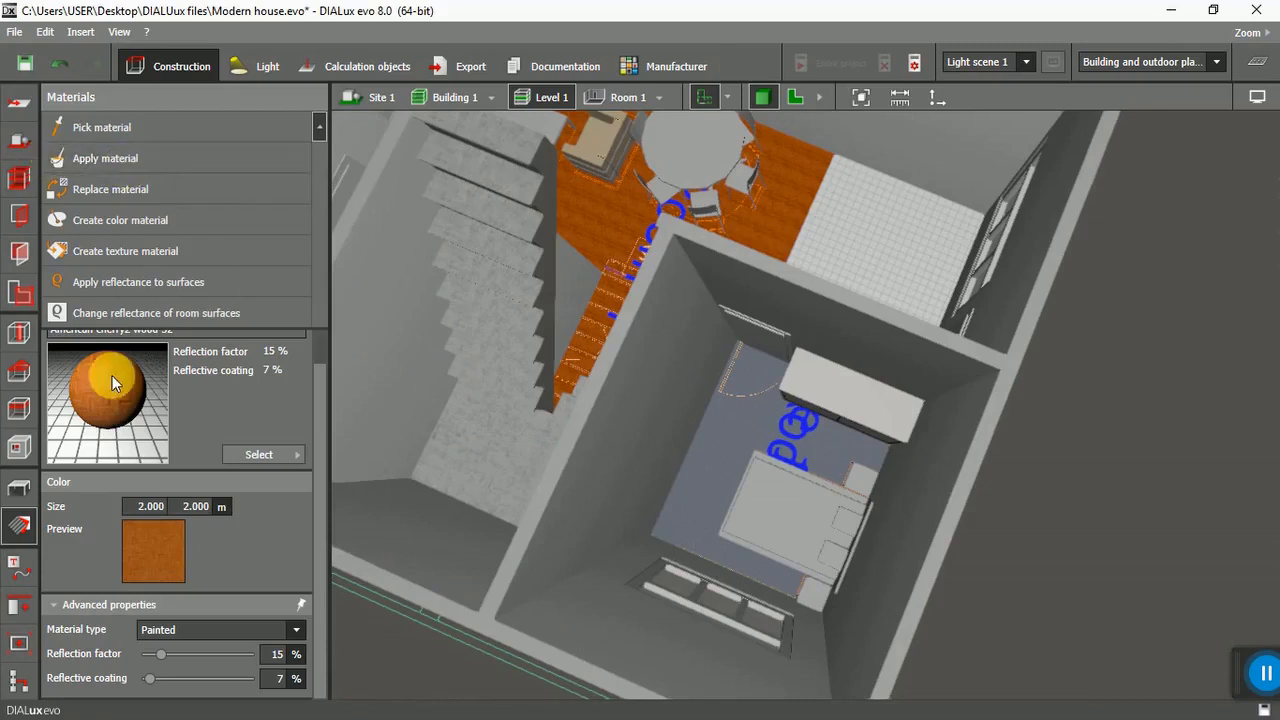
{"action": "left_click", "coordinate": [820, 384]}
{"action": "right_click_drag", "start_coordinate": [784, 423], "coordinate": [702, 478]}
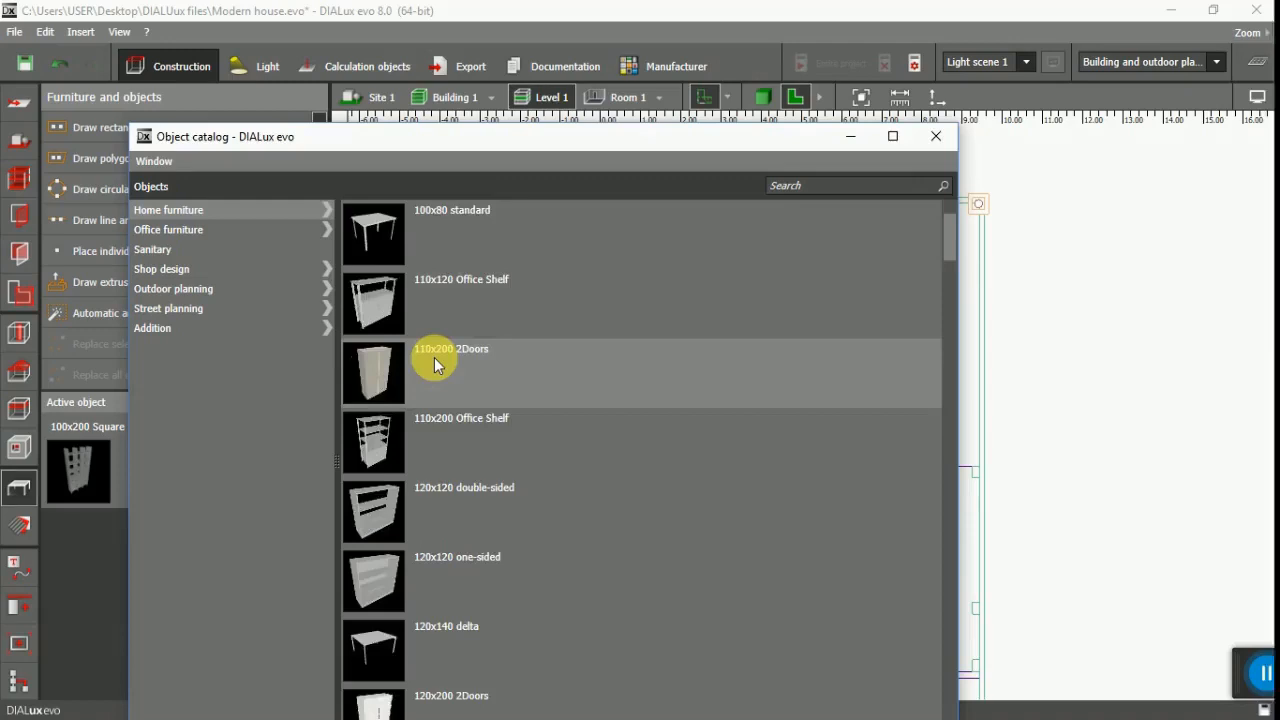
Place a "100x200 Square" shelf on the furniture outline against the staircase wall in Room 4 and align it with the wall.
{"action": "scroll", "coordinate": [434, 357], "scroll_direction": "up", "scroll_amount": 3}
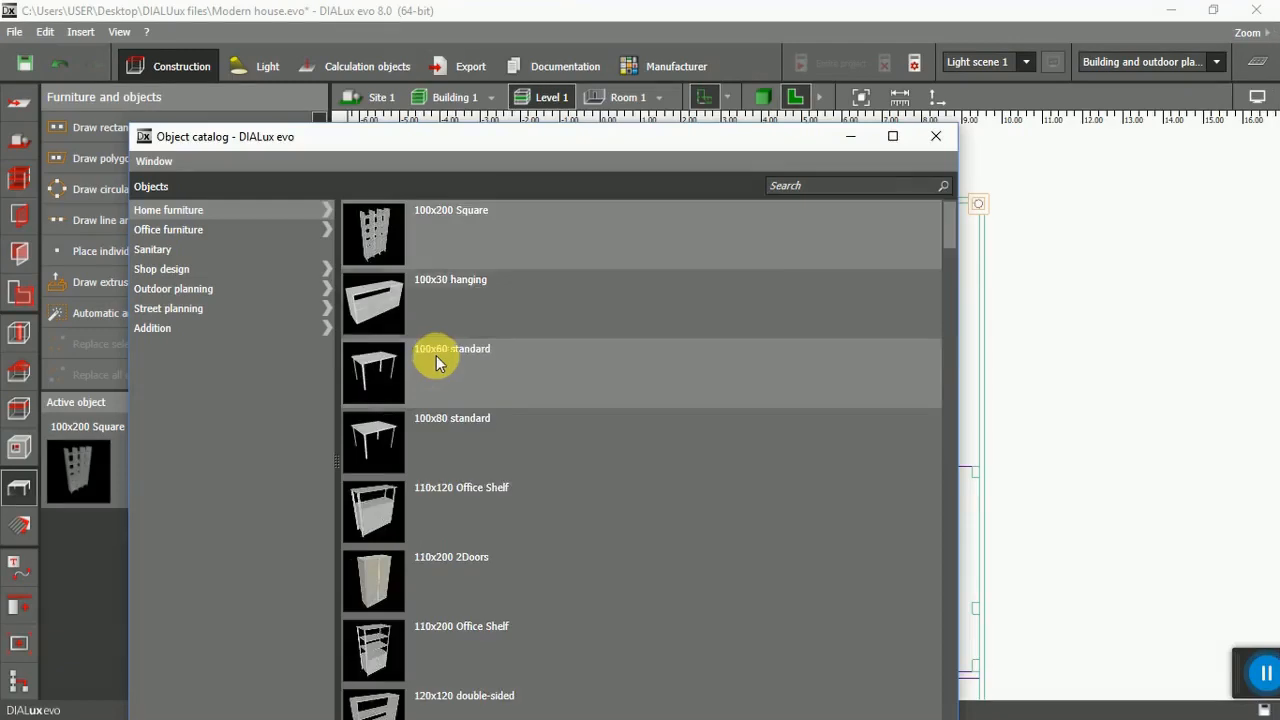
{"action": "left_click", "coordinate": [934, 138]}
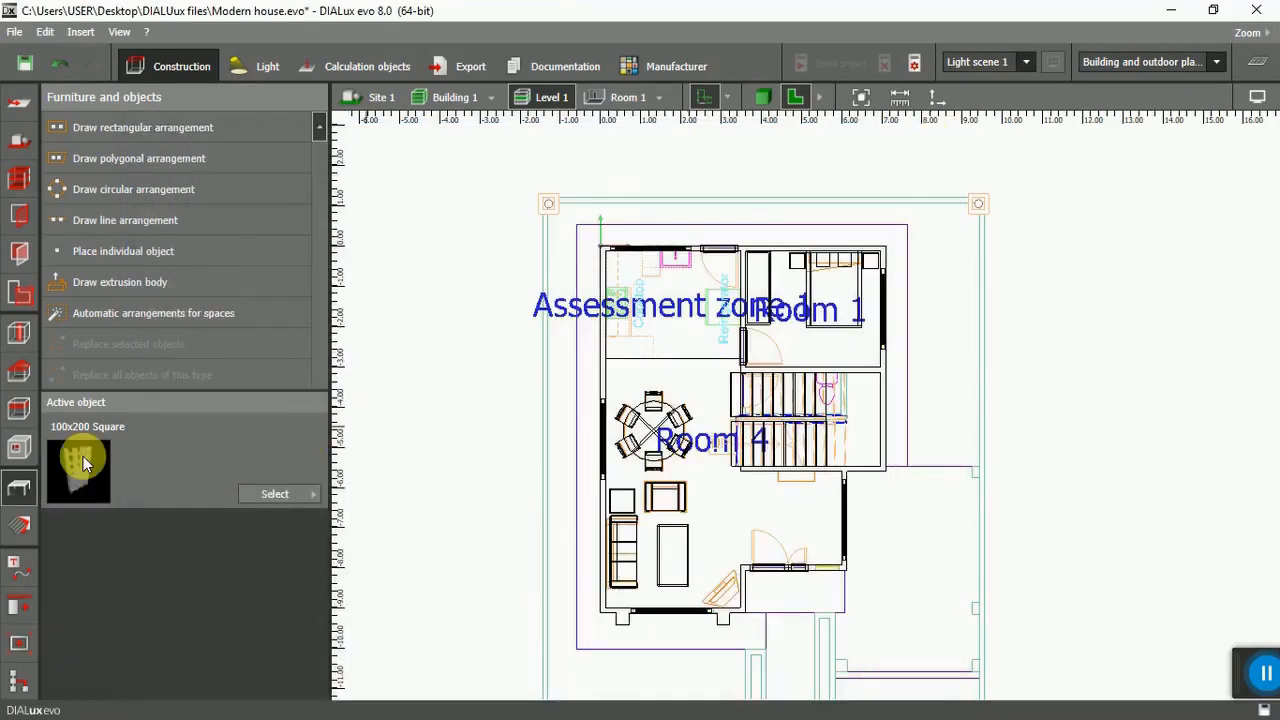
{"action": "left_click", "coordinate": [129, 251]}
{"action": "scroll", "coordinate": [800, 485], "scroll_direction": "up", "scroll_amount": 5}
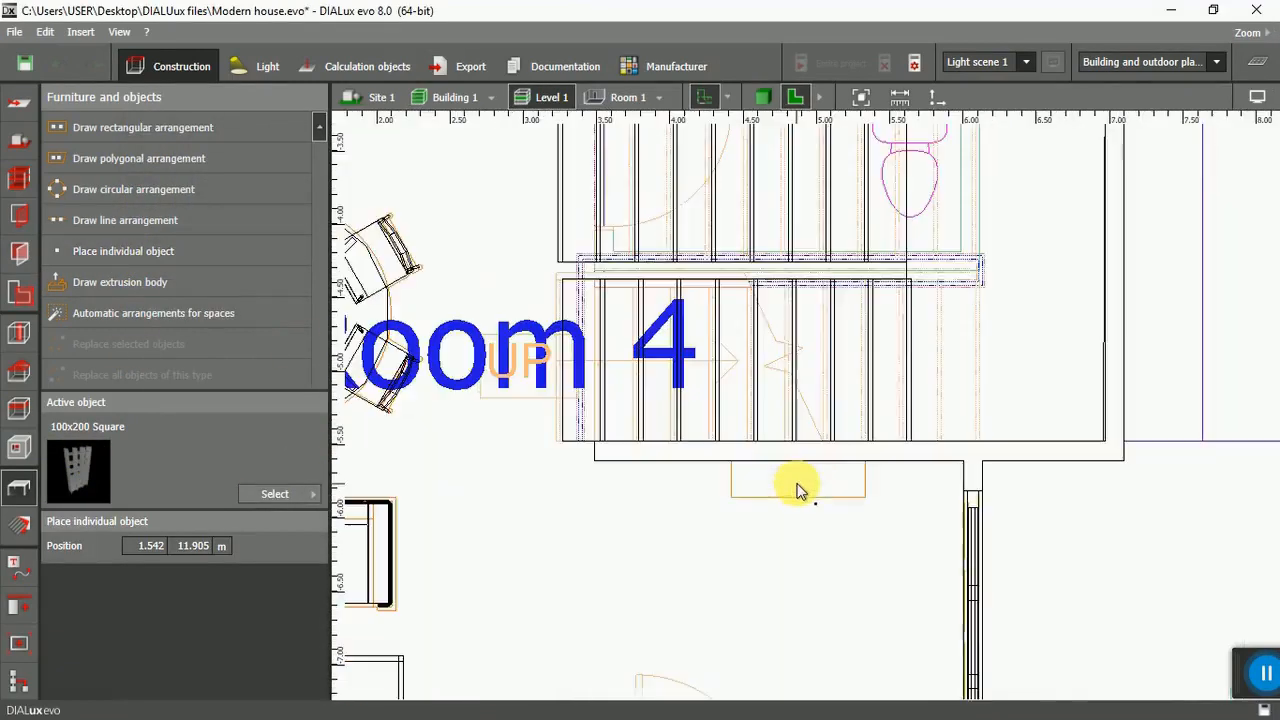
{"action": "left_click", "coordinate": [800, 490]}
{"action": "left_click_drag", "start_coordinate": [829, 500], "coordinate": [730, 455]}
Scale the shelf to about 0.936 m wide and 0.253 m deep to fit its outline.
{"action": "right_click", "coordinate": [740, 481]}
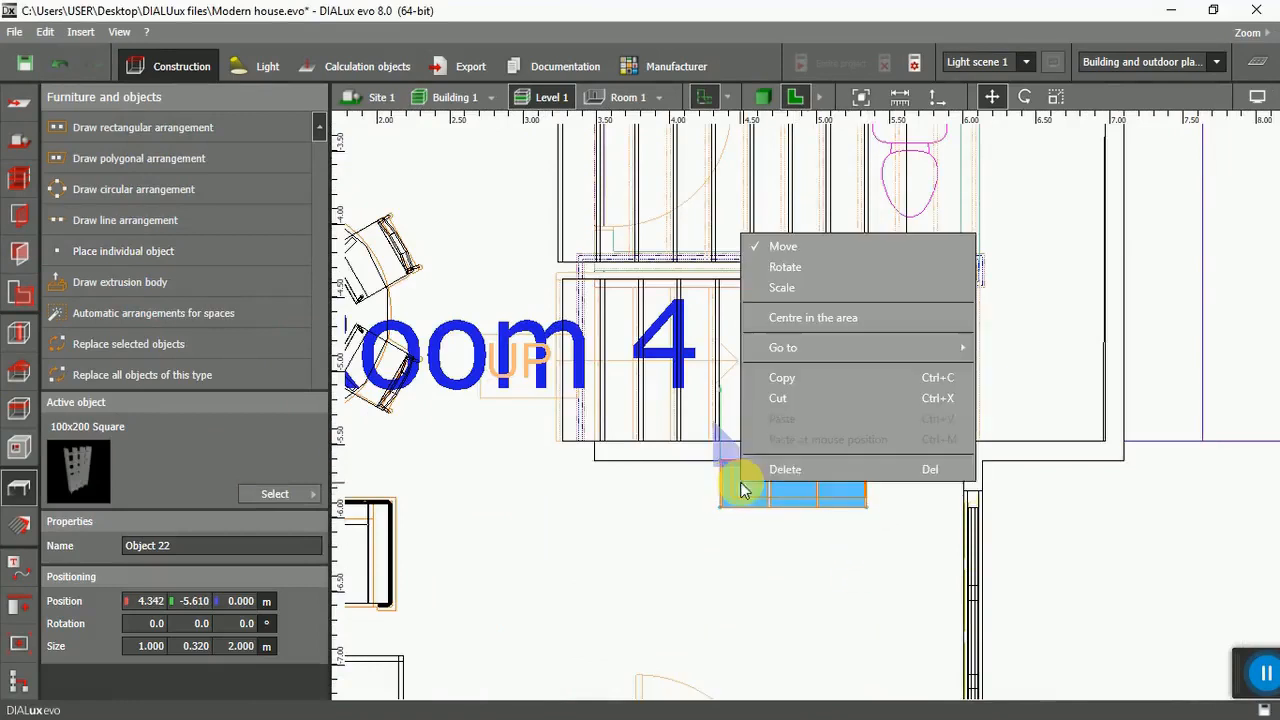
{"action": "left_click", "coordinate": [784, 286]}
{"action": "scroll", "coordinate": [805, 552], "scroll_direction": "up", "scroll_amount": 1}
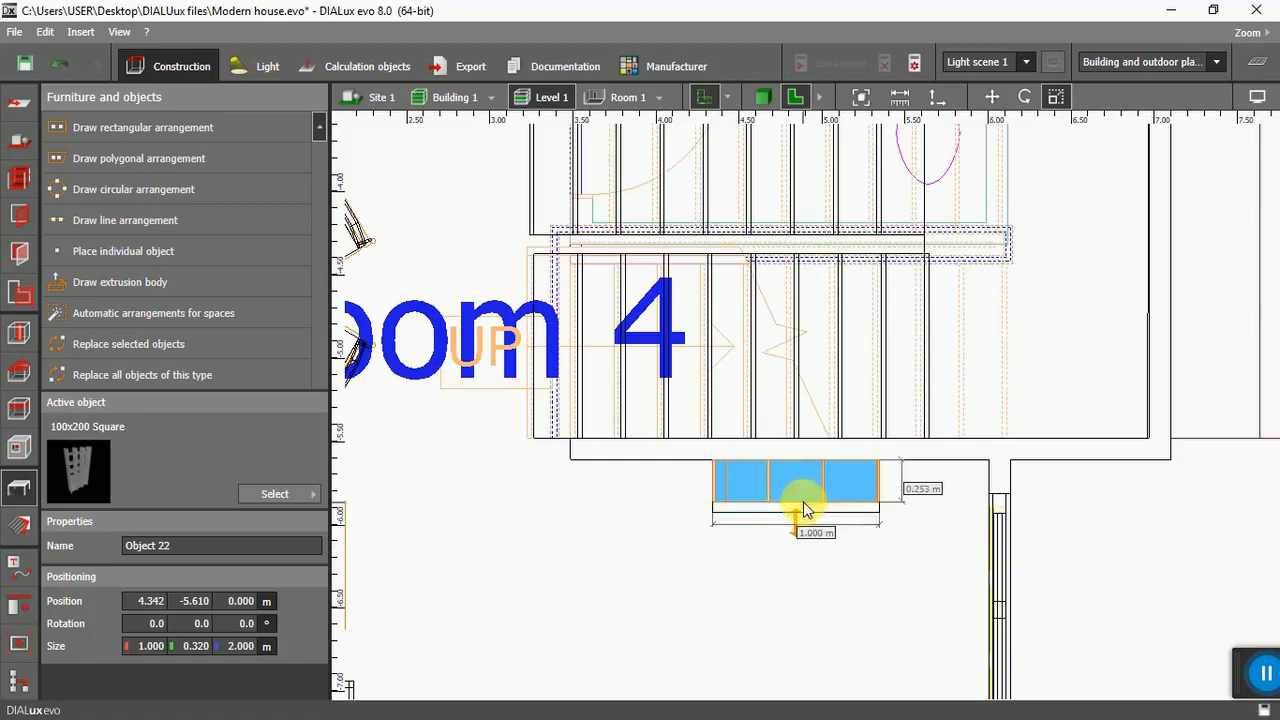
{"action": "left_click_drag", "start_coordinate": [804, 510], "coordinate": [804, 511]}
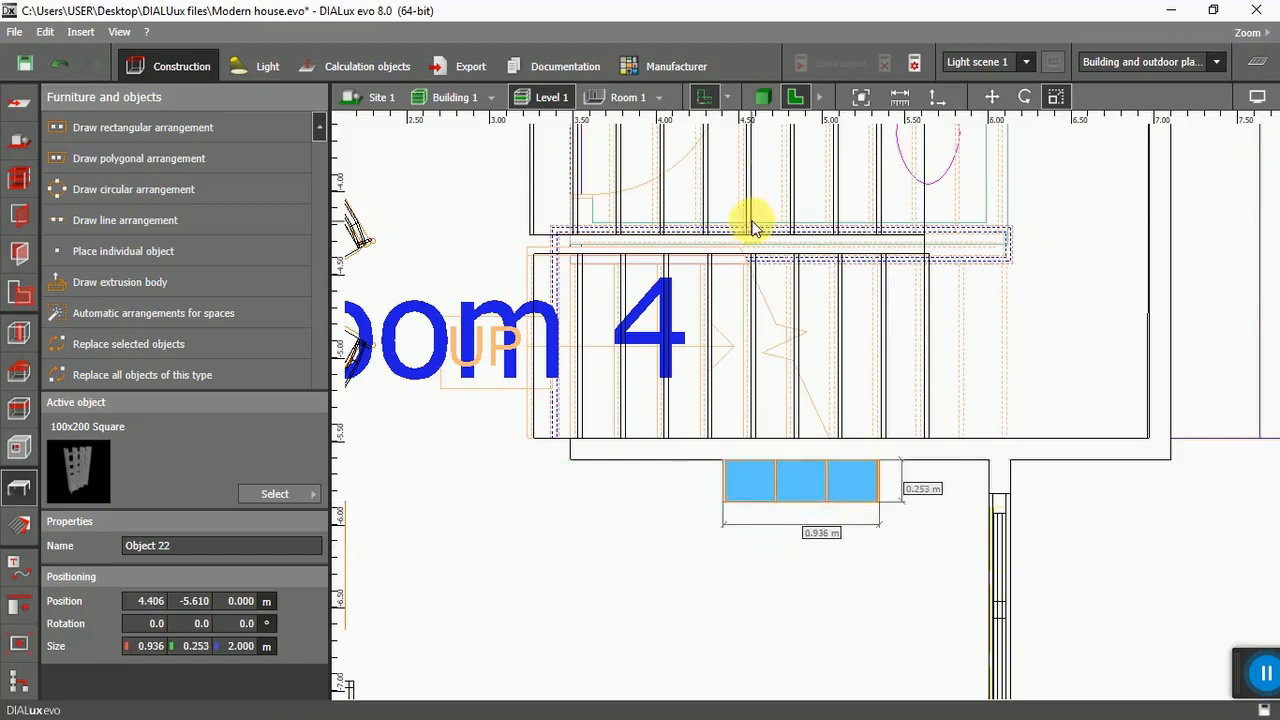
Apply the "American cherry2 wood-32" material to the shelf against the staircase wall in the 3D view.
{"action": "left_click", "coordinate": [762, 97]}
{"action": "scroll", "coordinate": [773, 511], "scroll_direction": "up", "scroll_amount": 5}
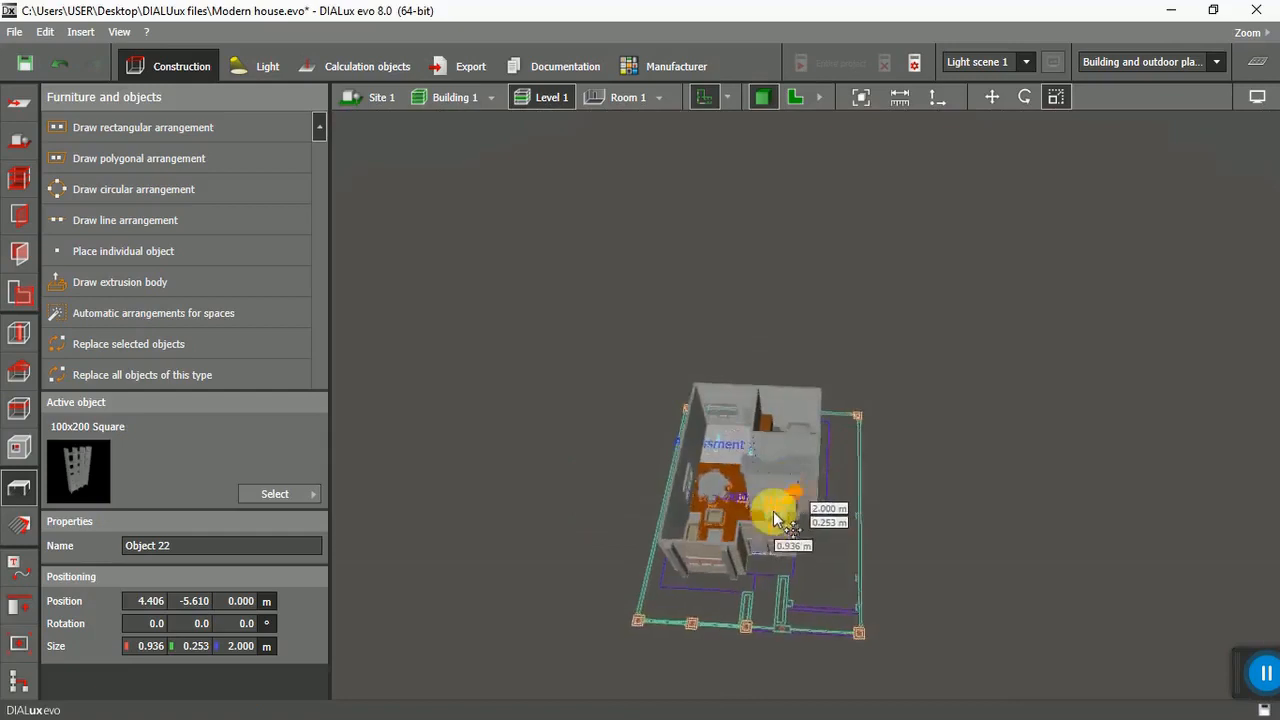
{"action": "left_click", "coordinate": [1083, 498]}
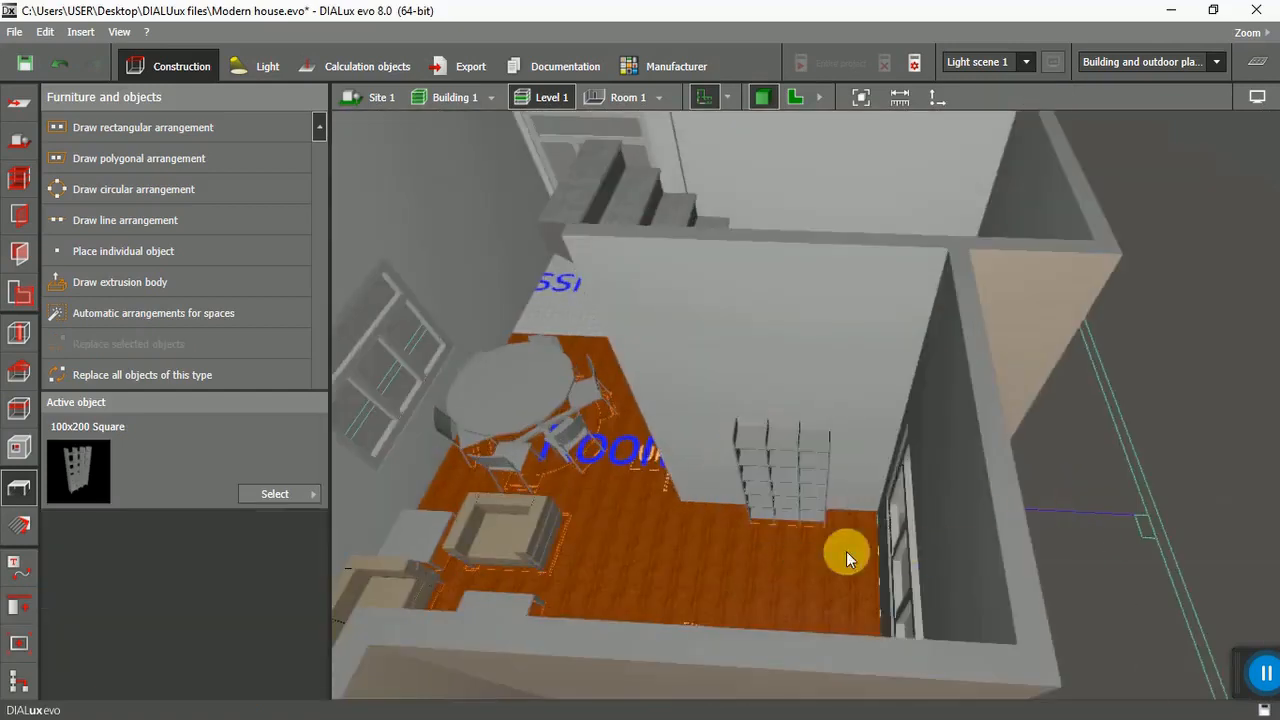
{"action": "scroll", "coordinate": [766, 517], "scroll_direction": "up", "scroll_amount": 6}
{"action": "scroll", "coordinate": [751, 546], "scroll_direction": "down", "scroll_amount": 2}
{"action": "scroll", "coordinate": [743, 484], "scroll_direction": "down", "scroll_amount": 2}
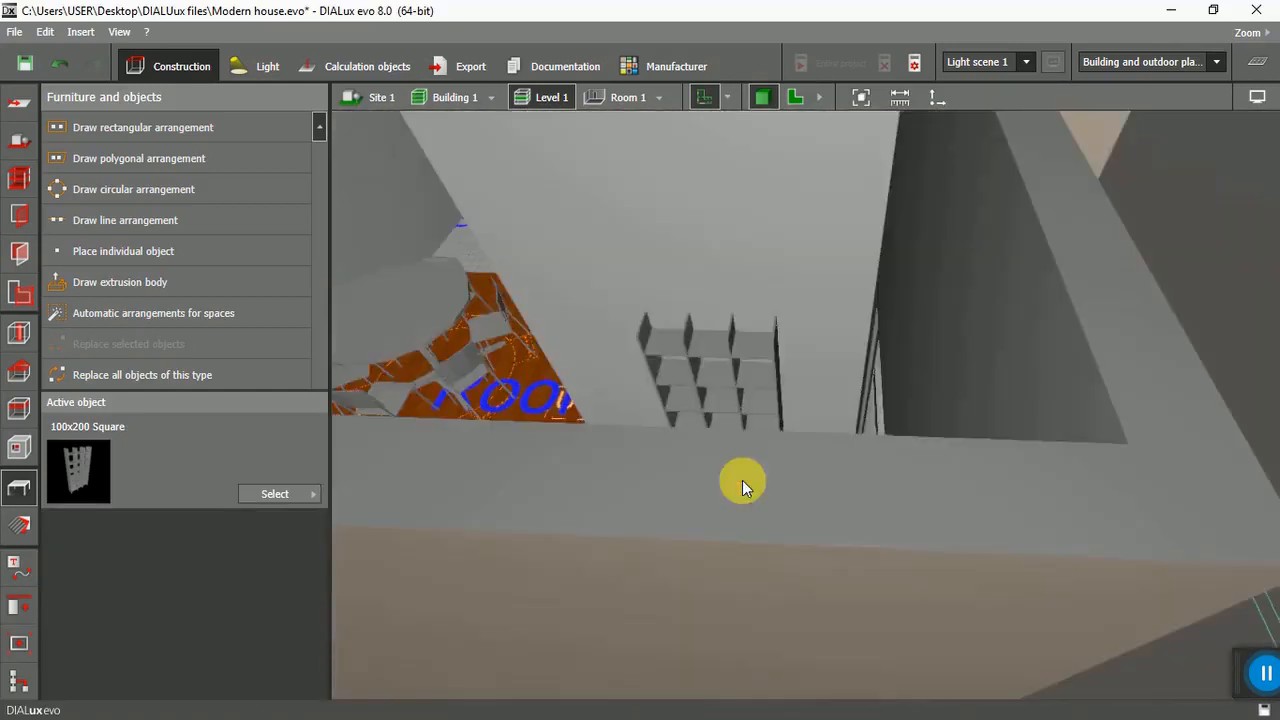
{"action": "scroll", "coordinate": [772, 470], "scroll_direction": "down", "scroll_amount": 2}
{"action": "scroll", "coordinate": [699, 426], "scroll_direction": "up", "scroll_amount": 4}
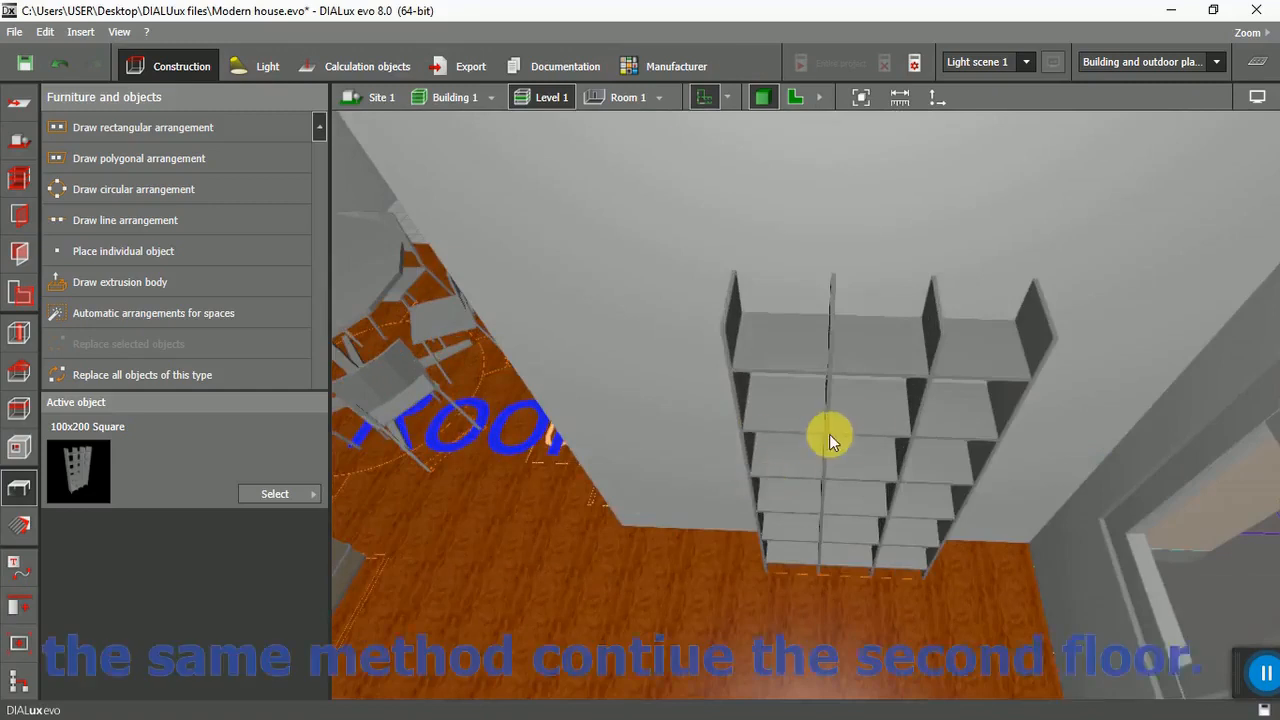
{"action": "scroll", "coordinate": [800, 434], "scroll_direction": "down", "scroll_amount": 1}
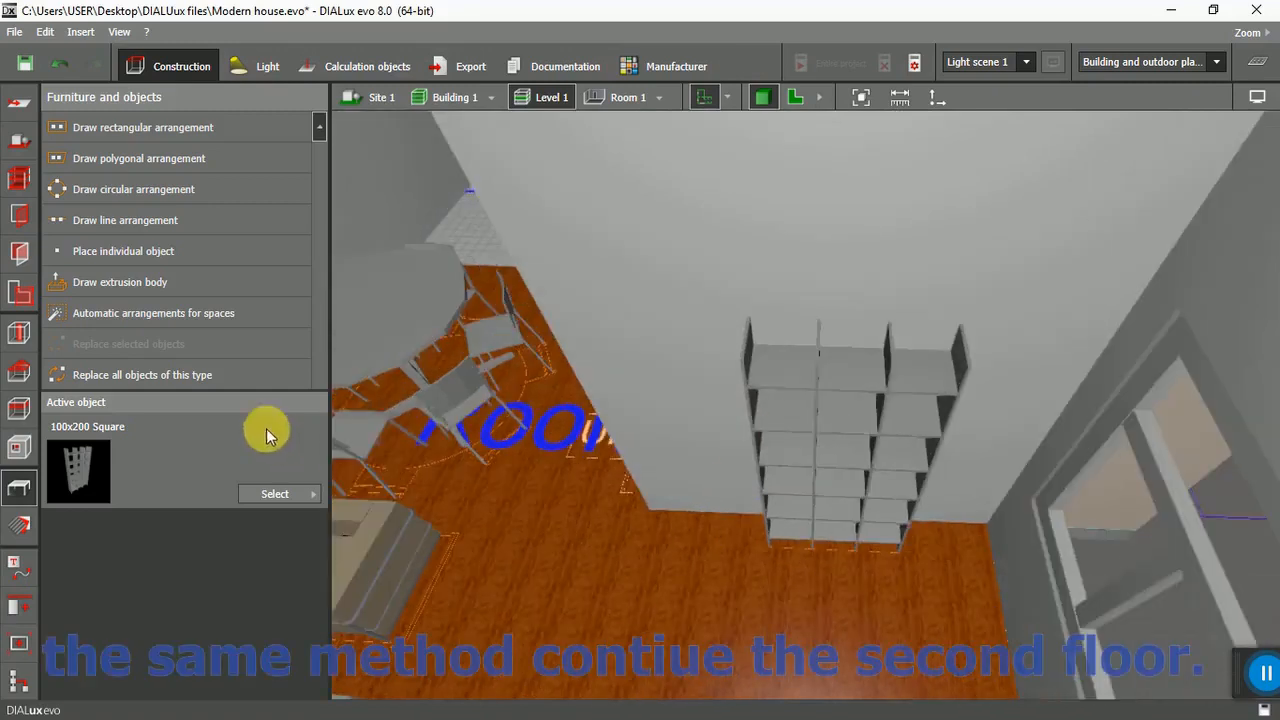
{"action": "left_click", "coordinate": [19, 522]}
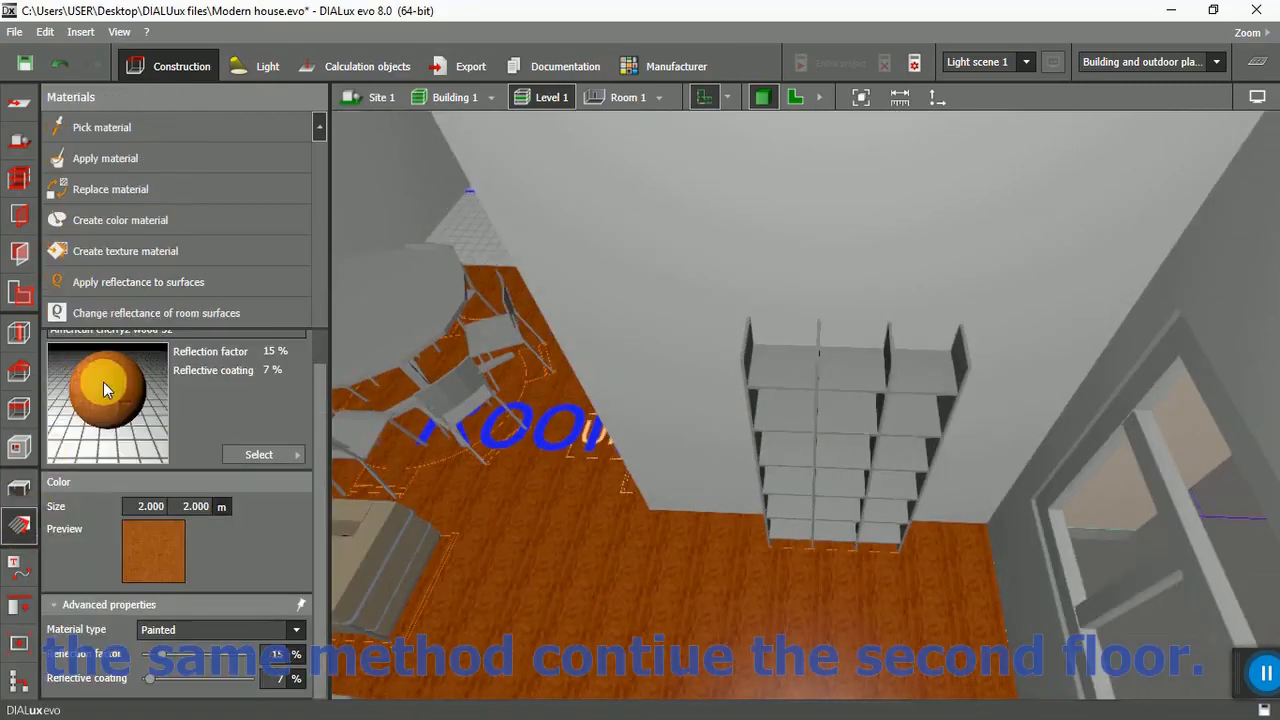
{"action": "left_click", "coordinate": [881, 462]}
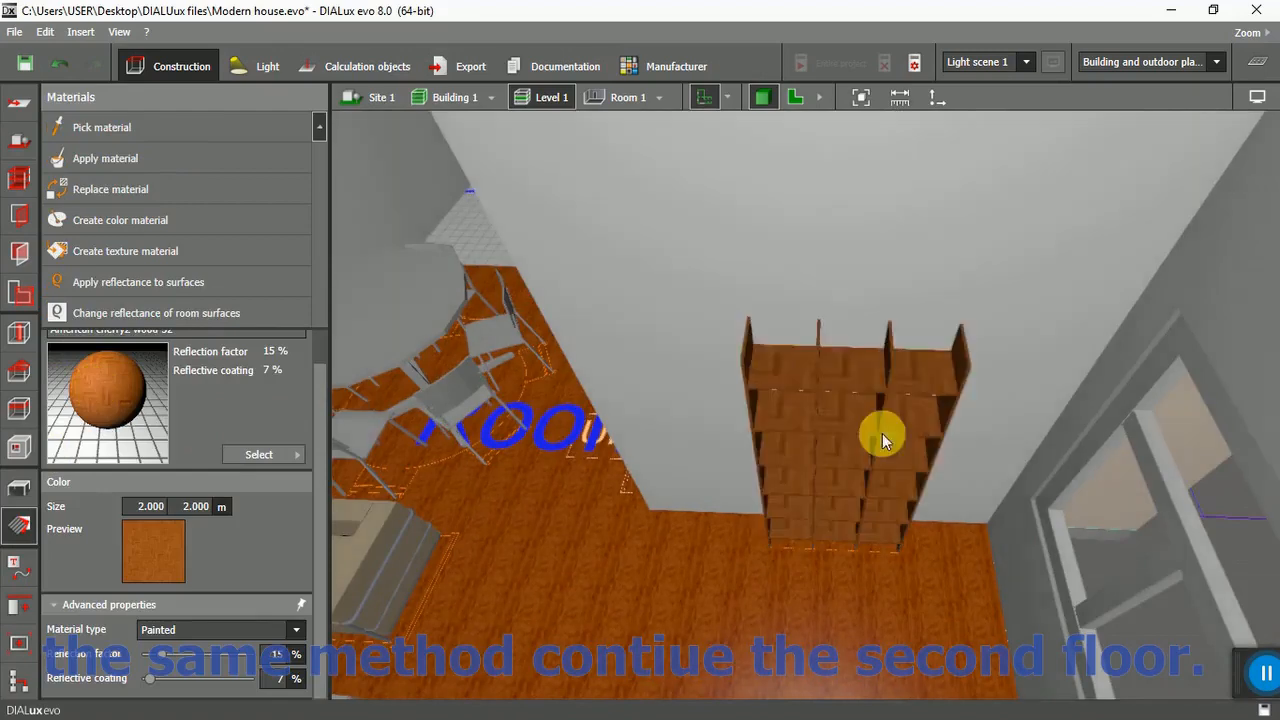
{"action": "left_click", "coordinate": [826, 555]}
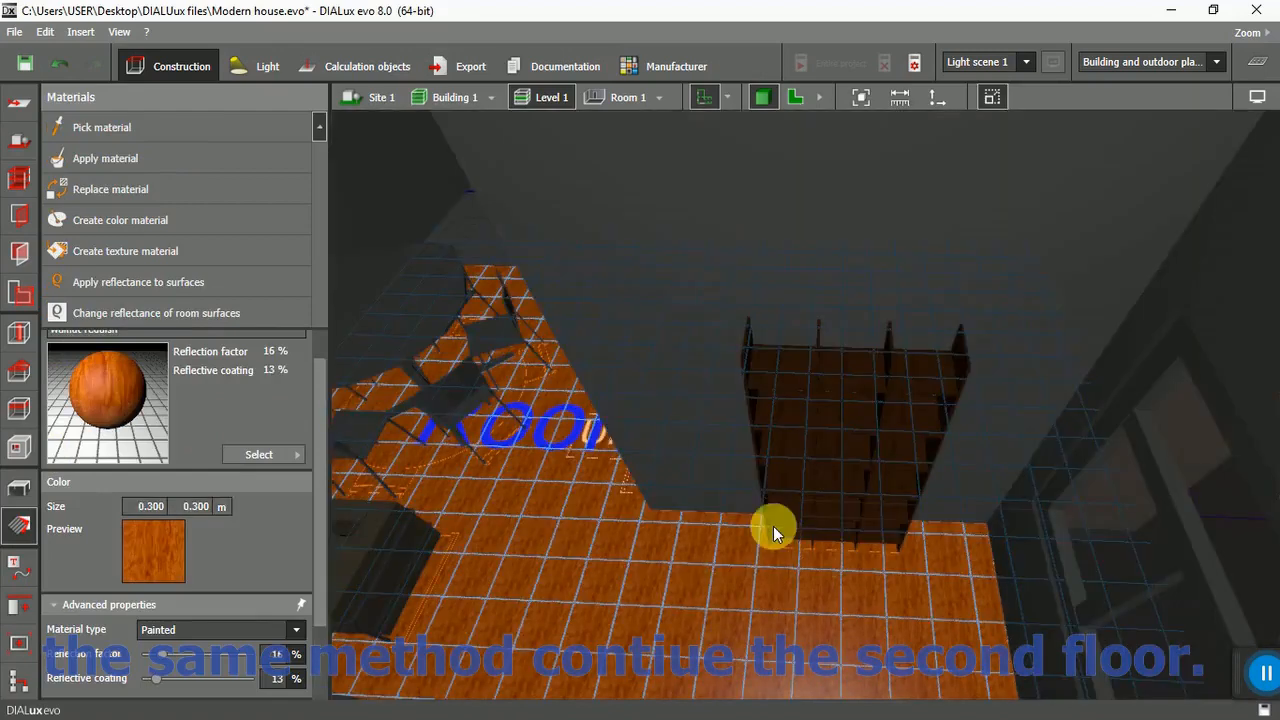
{"action": "key", "text": "Escape"}
{"action": "scroll", "coordinate": [773, 526], "scroll_direction": "down", "scroll_amount": 5}
{"action": "right_click_drag", "start_coordinate": [763, 557], "coordinate": [803, 521]}
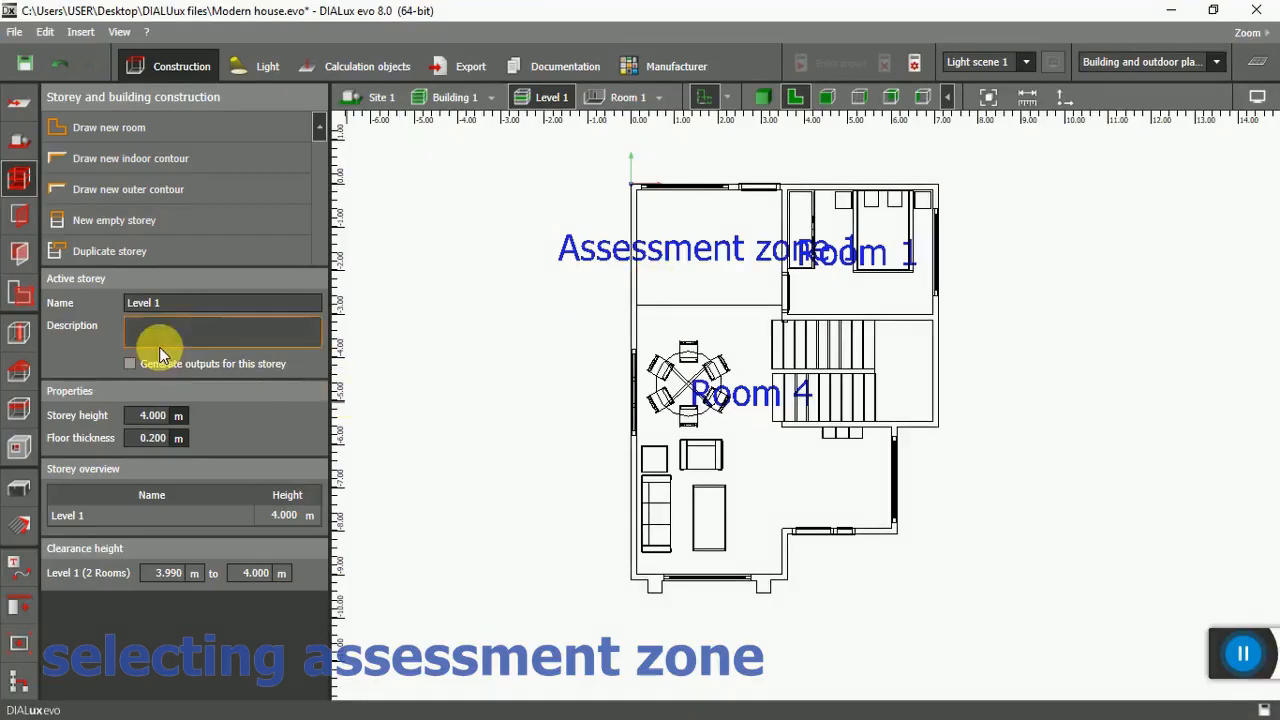
Rename Assessment zone 1 on Level 1 as "Kitchen".
{"action": "left_click", "coordinate": [19, 293]}
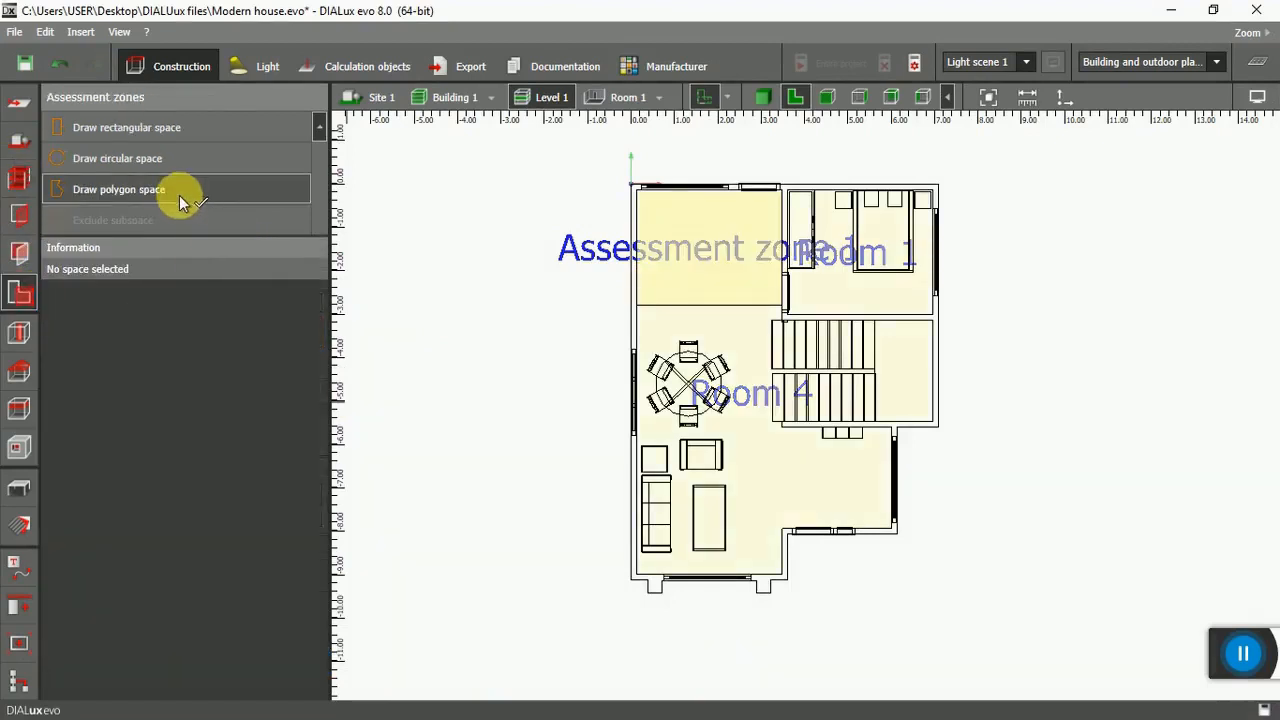
{"action": "left_click", "coordinate": [178, 190]}
{"action": "left_click", "coordinate": [727, 276]}
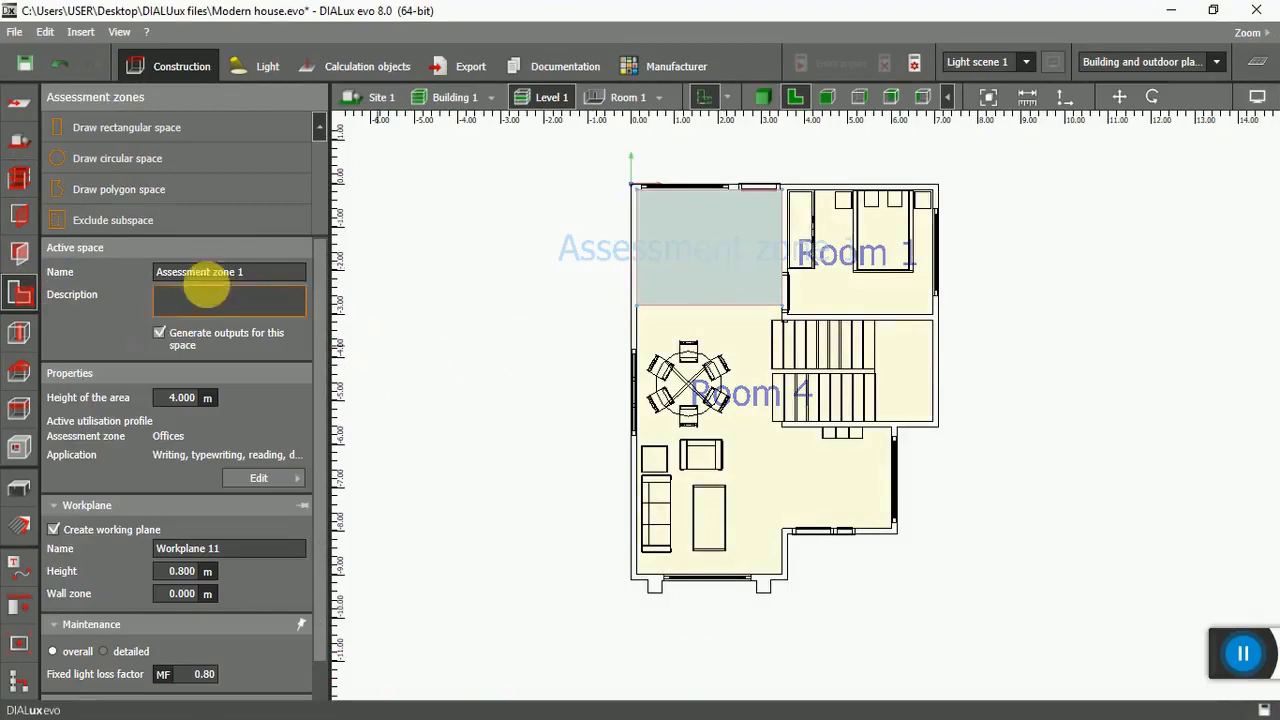
{"action": "left_click", "coordinate": [273, 281]}
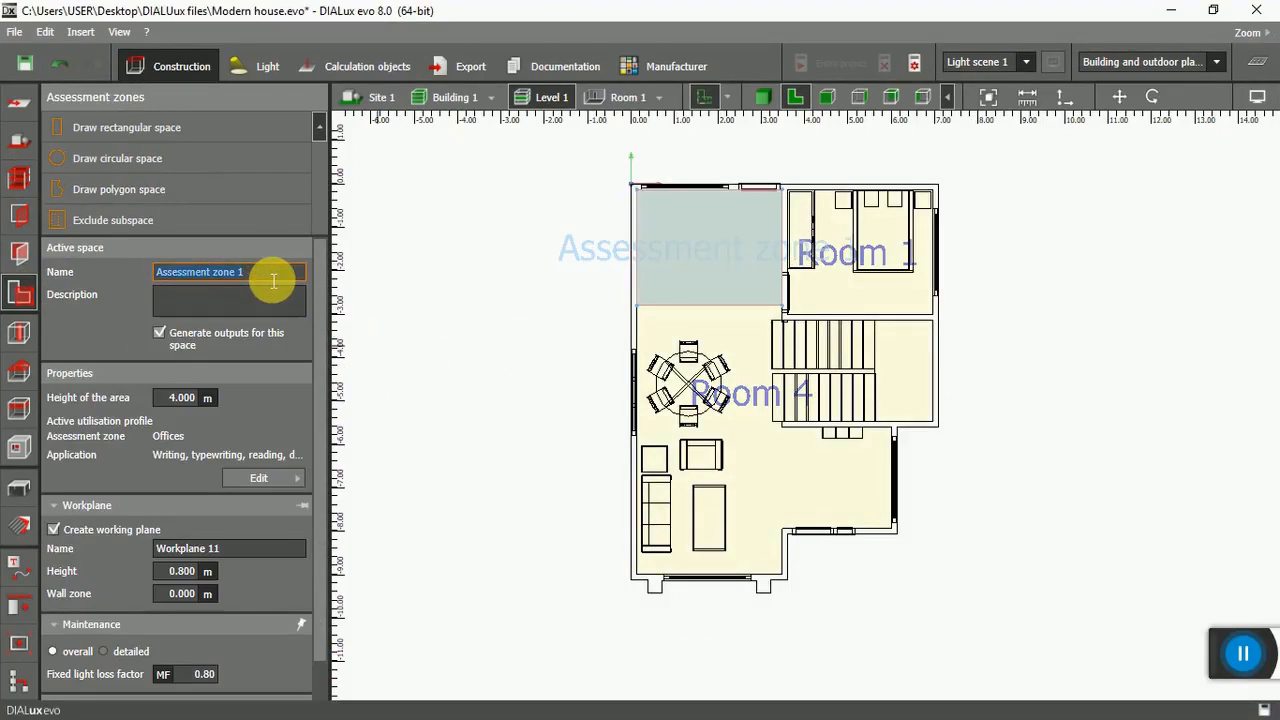
{"action": "type", "text": "Kitchen"}
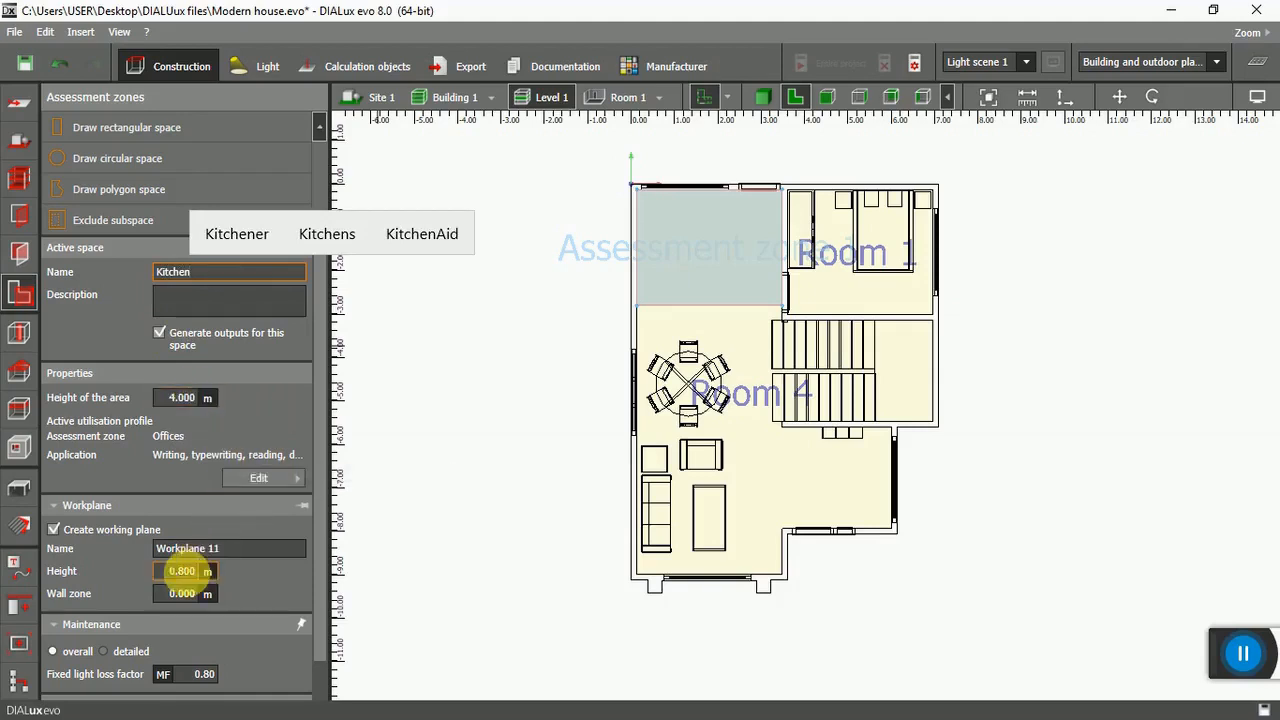
Set the Kitchen zone's utilisation profile to the "Educational buildings" template with the "Kitchens" application.
{"action": "left_click", "coordinate": [293, 478]}
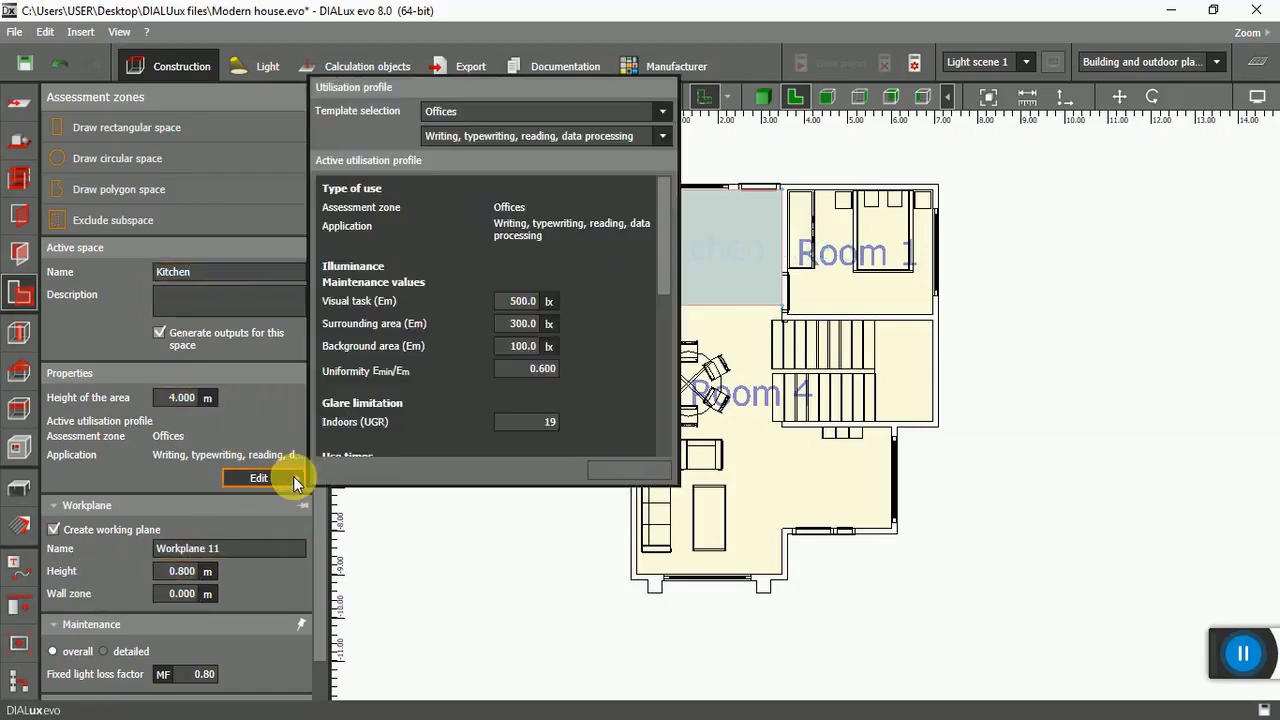
{"action": "left_click", "coordinate": [651, 133]}
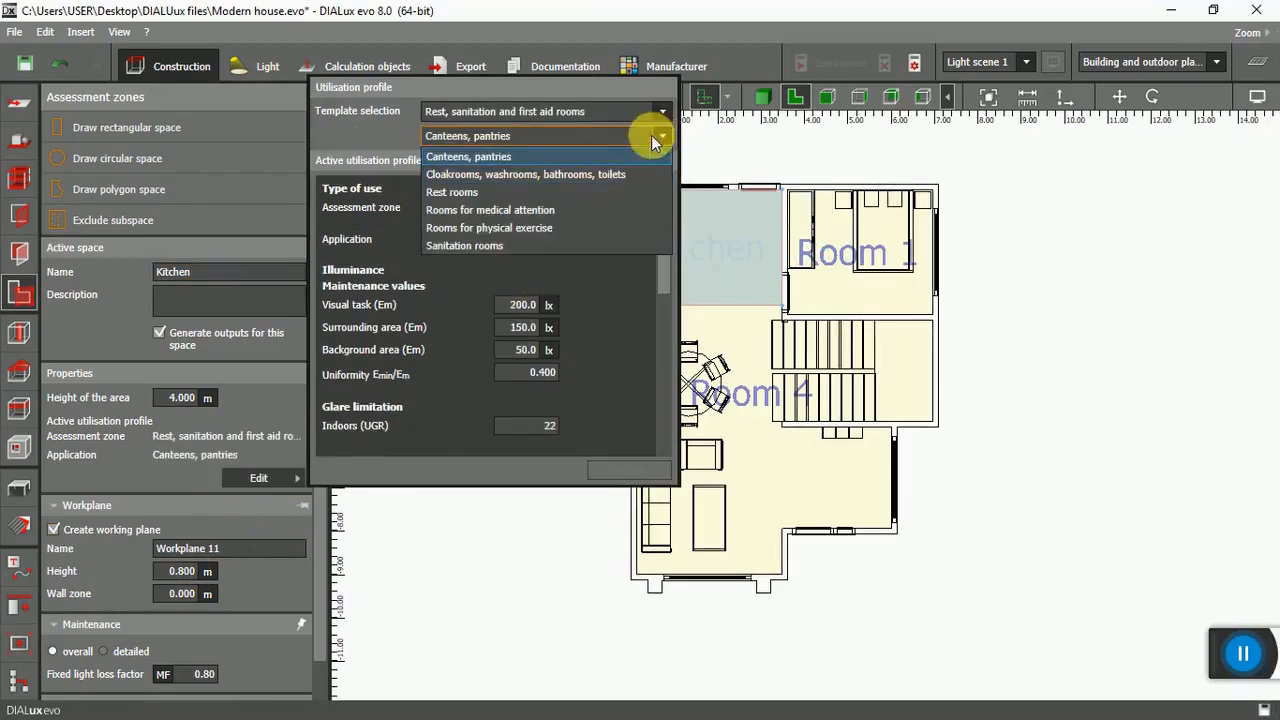
{"action": "left_click", "coordinate": [662, 110]}
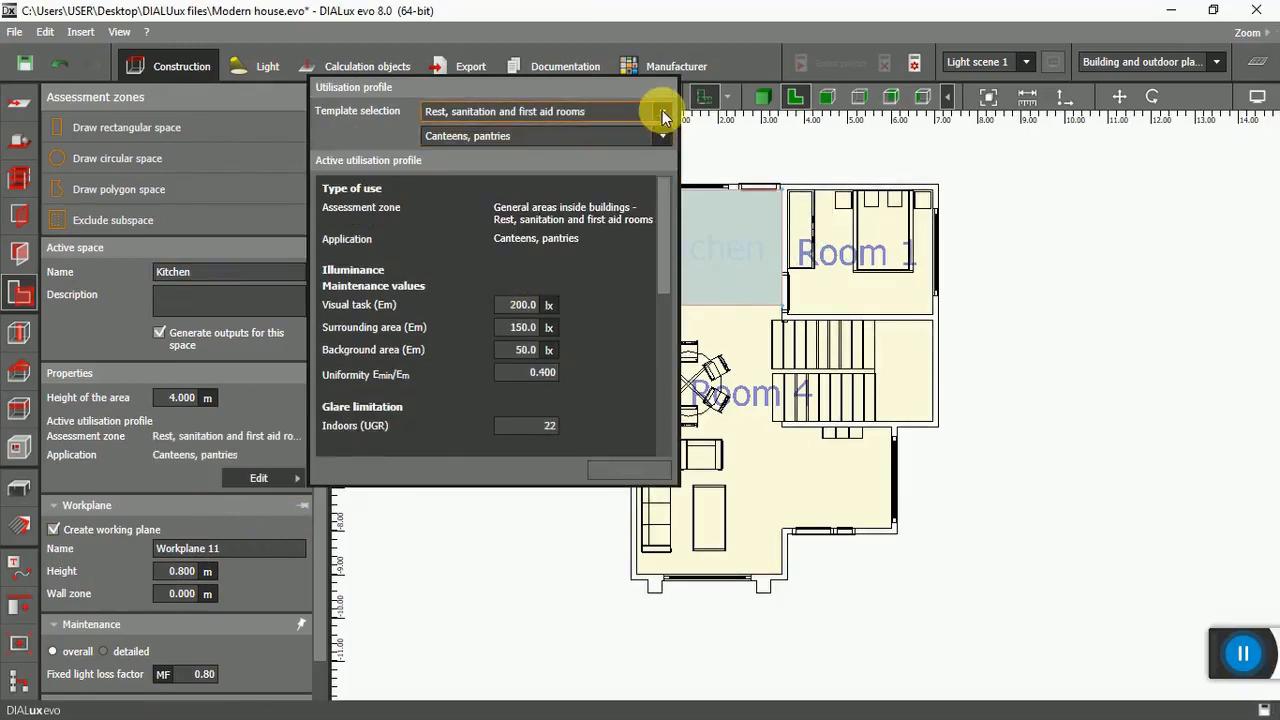
{"action": "left_click", "coordinate": [662, 110]}
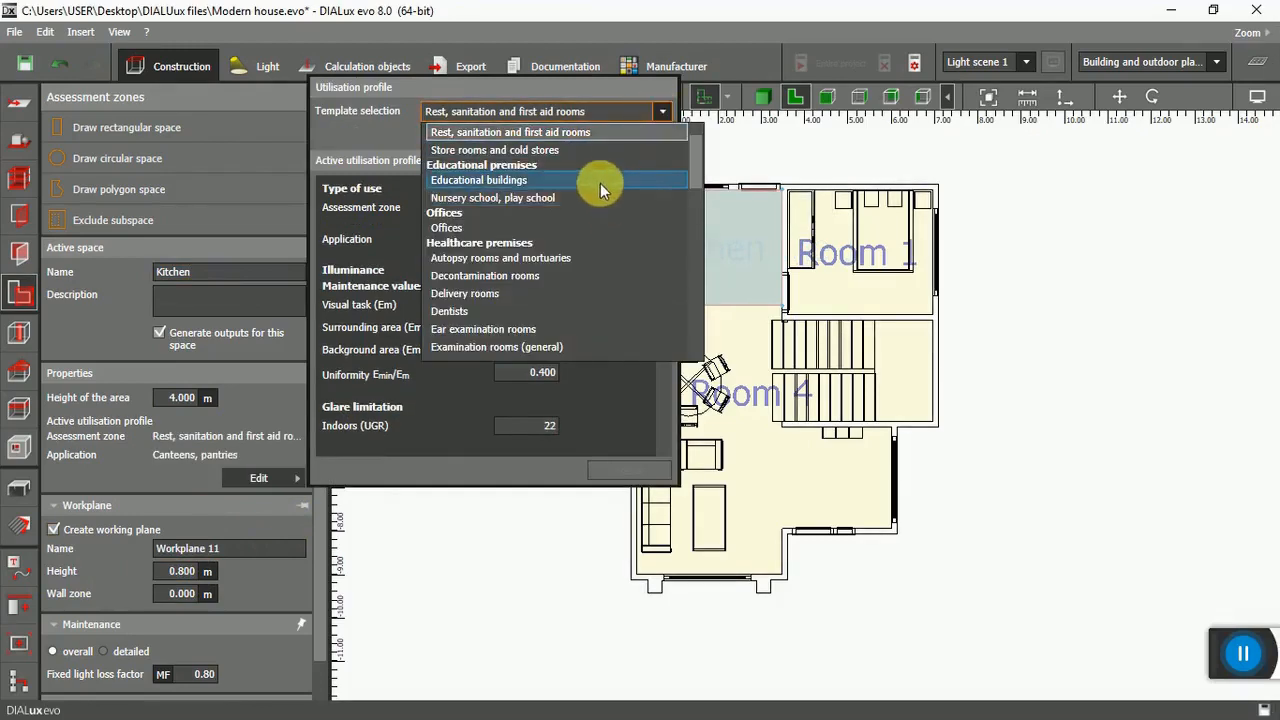
{"action": "left_click", "coordinate": [600, 180]}
{"action": "left_click", "coordinate": [658, 137]}
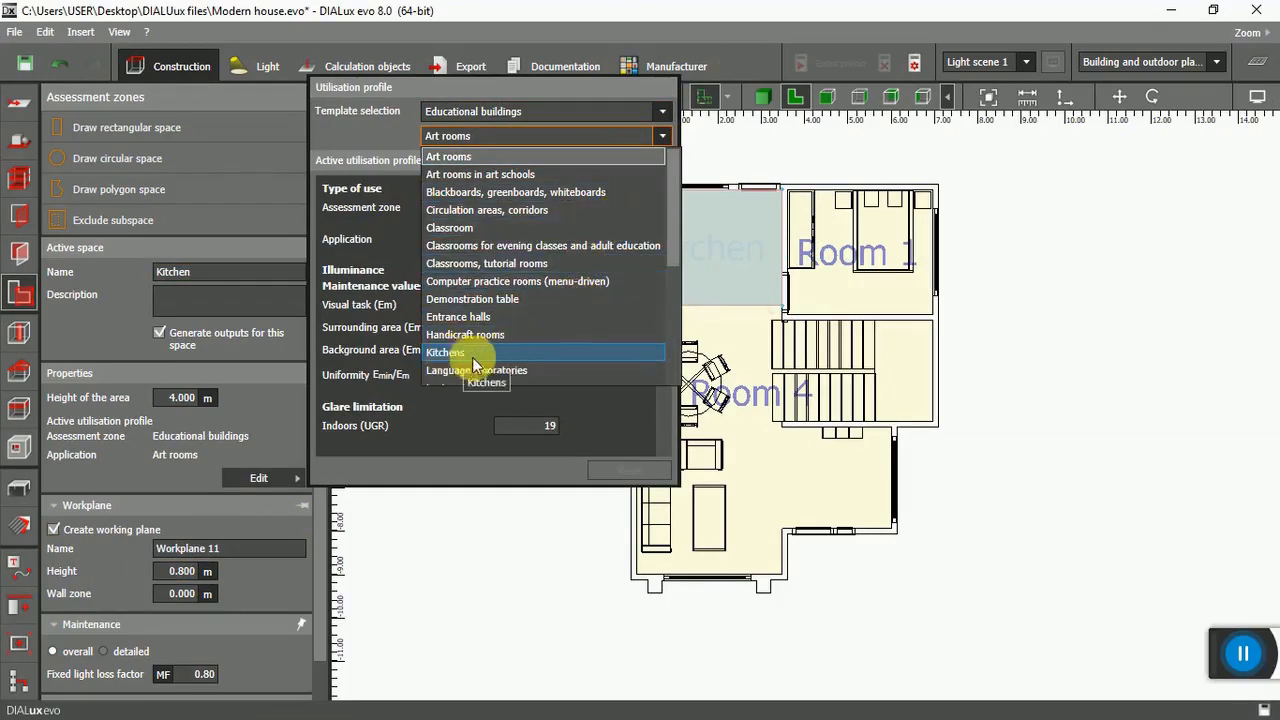
{"action": "left_click", "coordinate": [460, 352]}
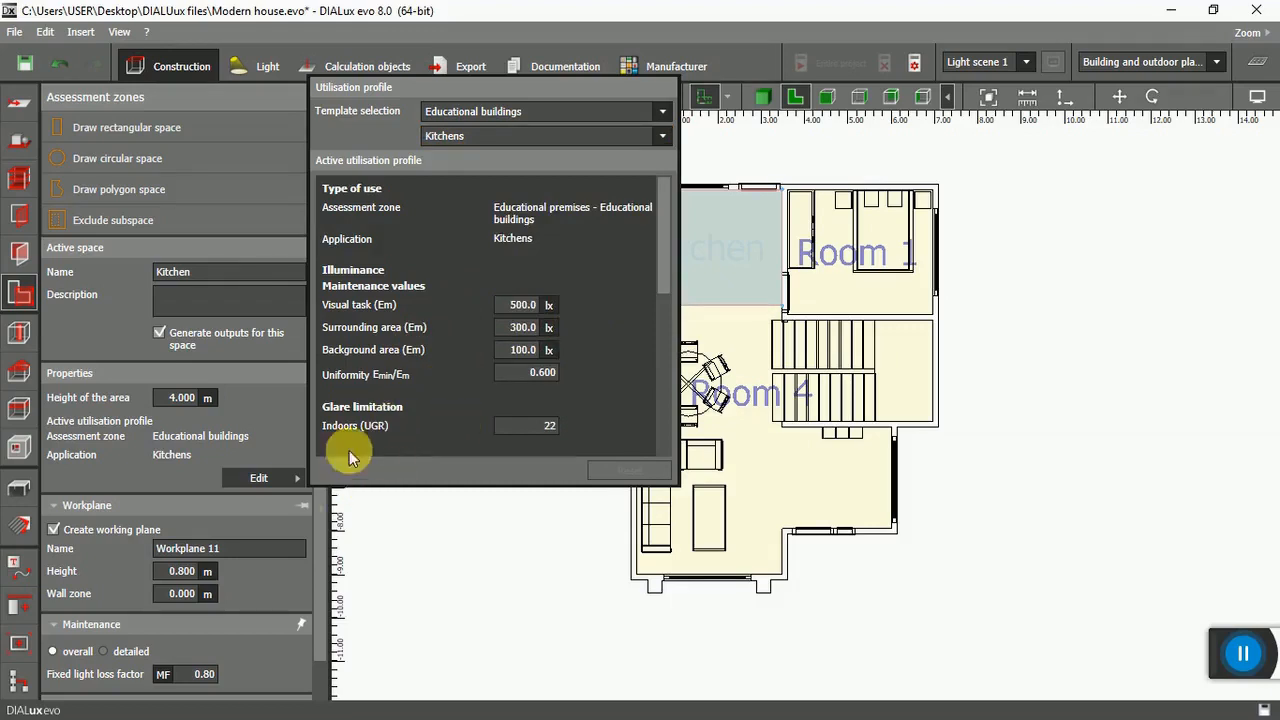
{"action": "left_click", "coordinate": [252, 576]}
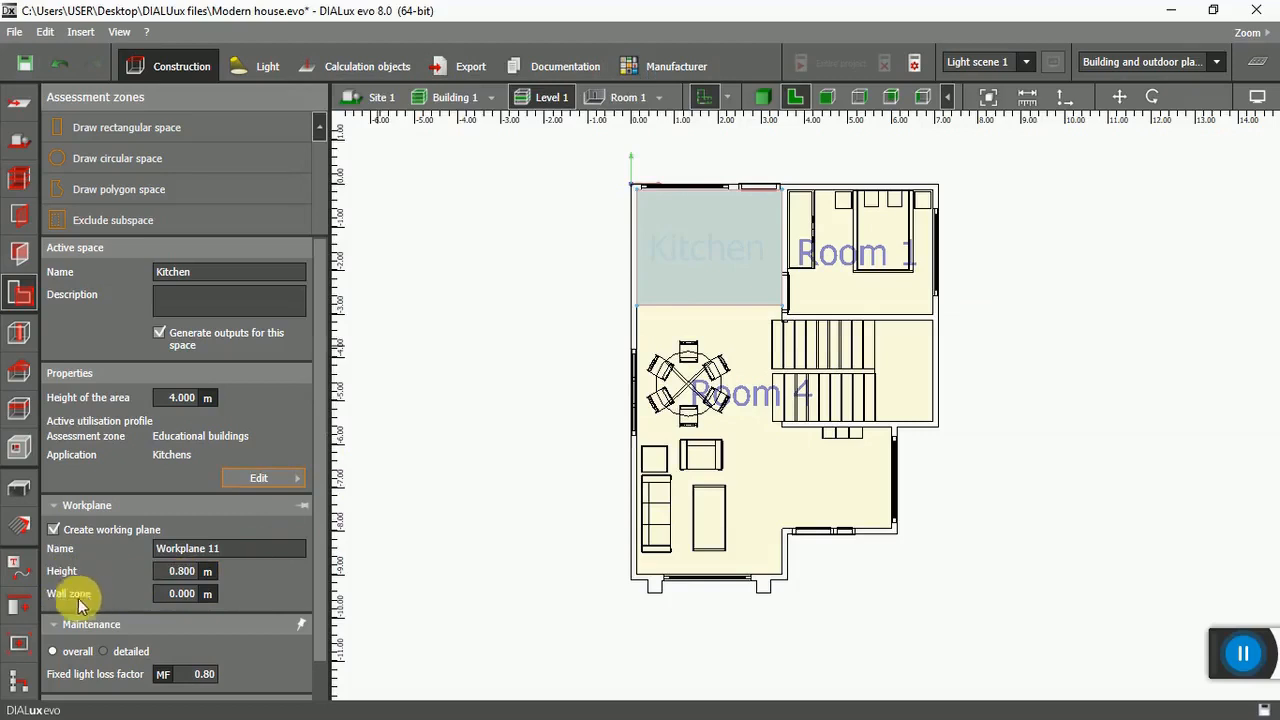
Review the Kitchen zone's workplane, maintenance and positioning properties.
{"action": "left_click", "coordinate": [249, 553]}
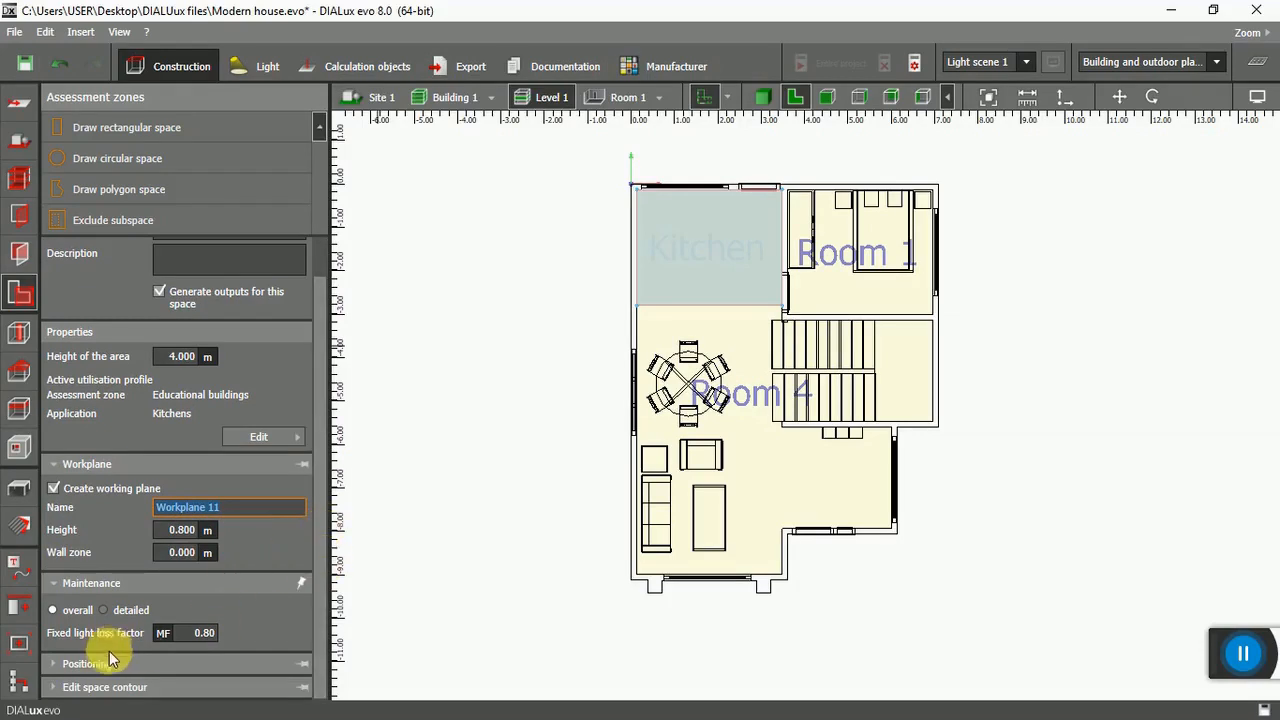
{"action": "left_click", "coordinate": [50, 664]}
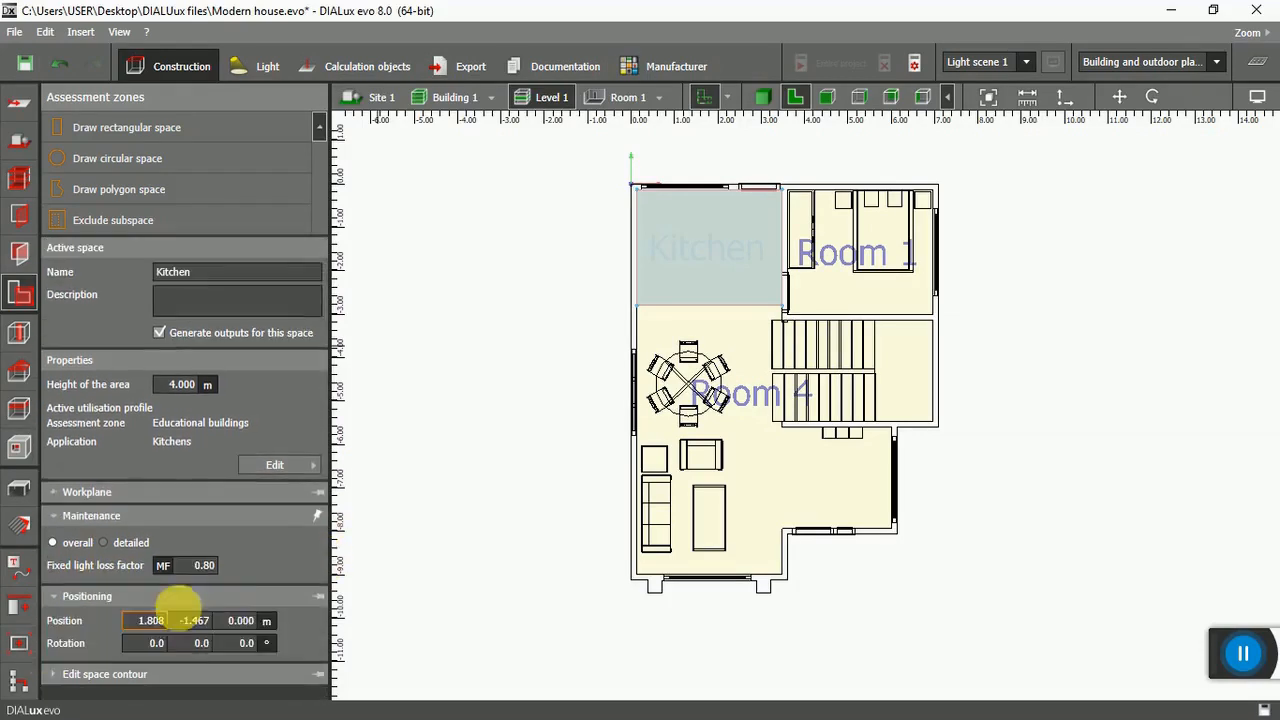
{"action": "left_click", "coordinate": [250, 621]}
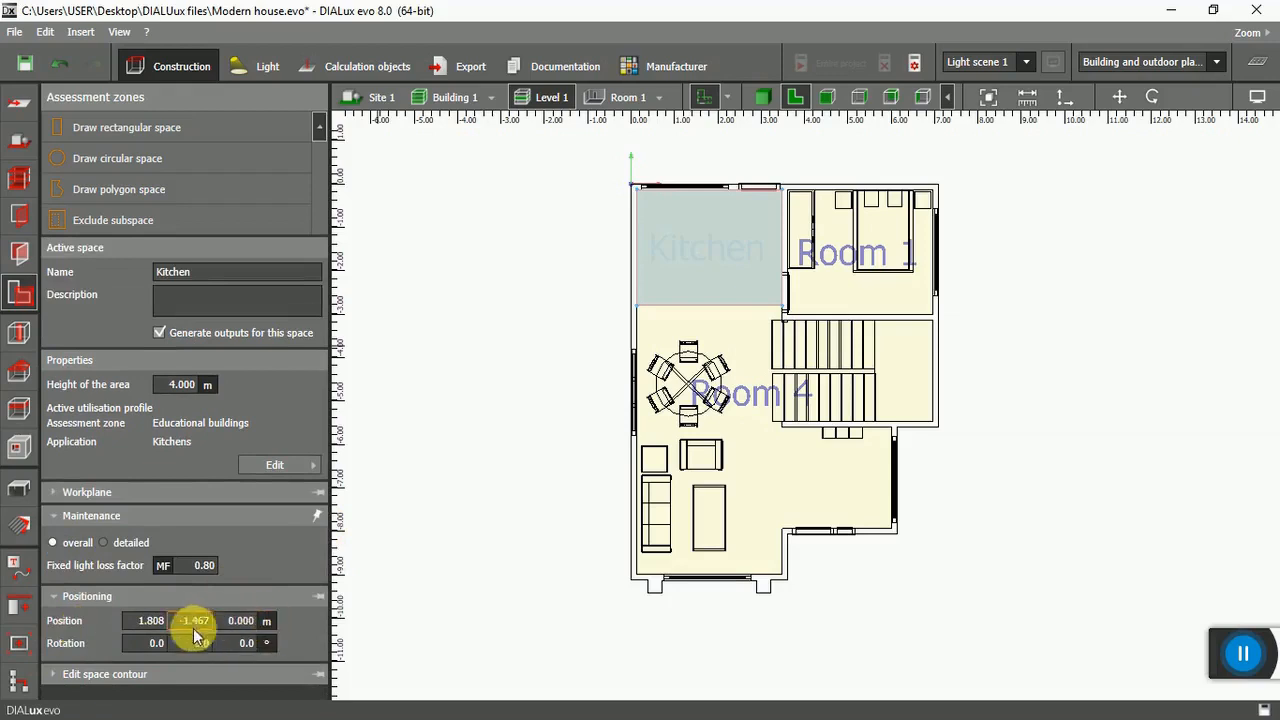
Review the Kitchen zone's space contour coordinates, lengths and angles, and deselect the zone.
{"action": "left_click", "coordinate": [56, 598]}
{"action": "left_click", "coordinate": [53, 621]}
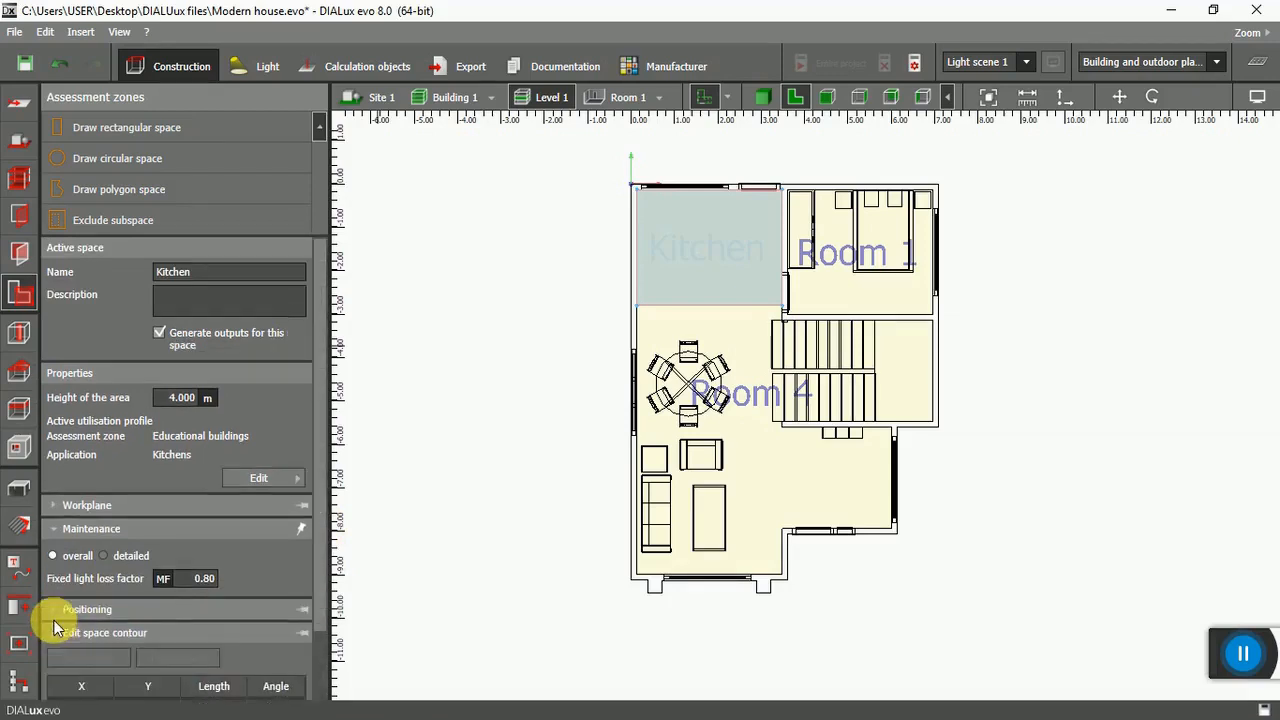
{"action": "scroll", "coordinate": [143, 606], "scroll_direction": "down", "scroll_amount": 2}
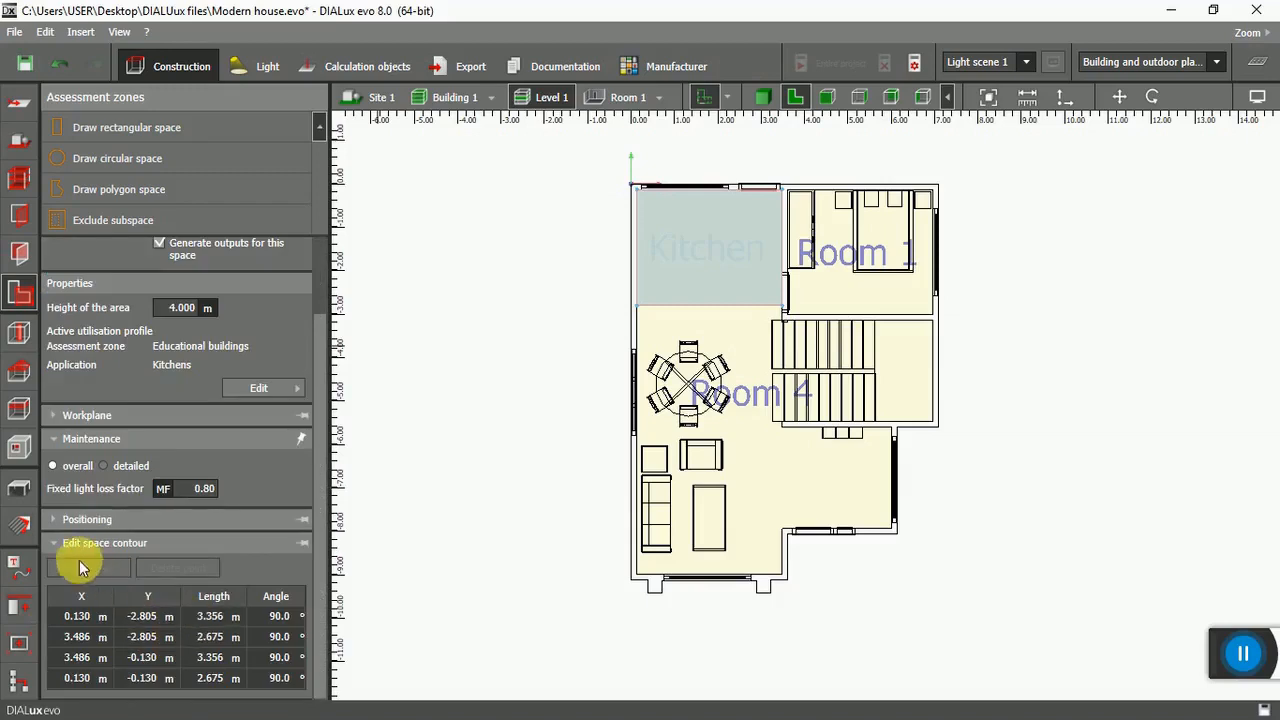
{"action": "left_click", "coordinate": [54, 543]}
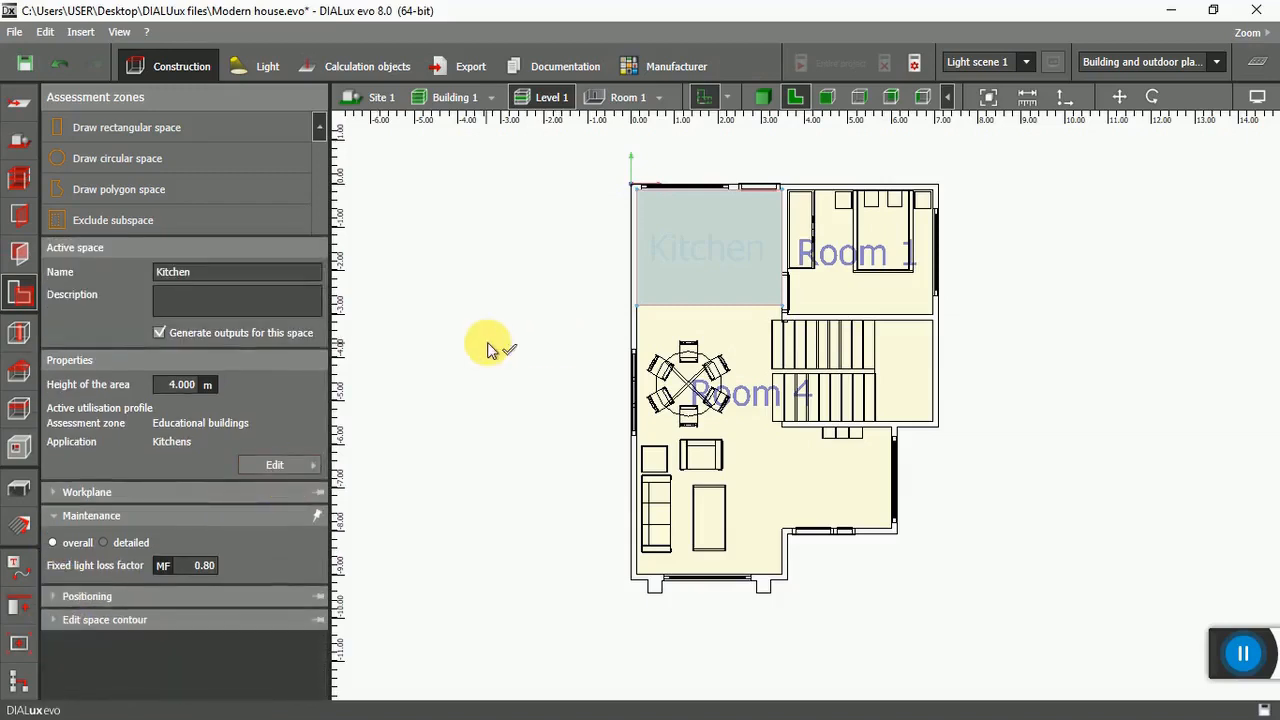
{"action": "left_click", "coordinate": [487, 347]}
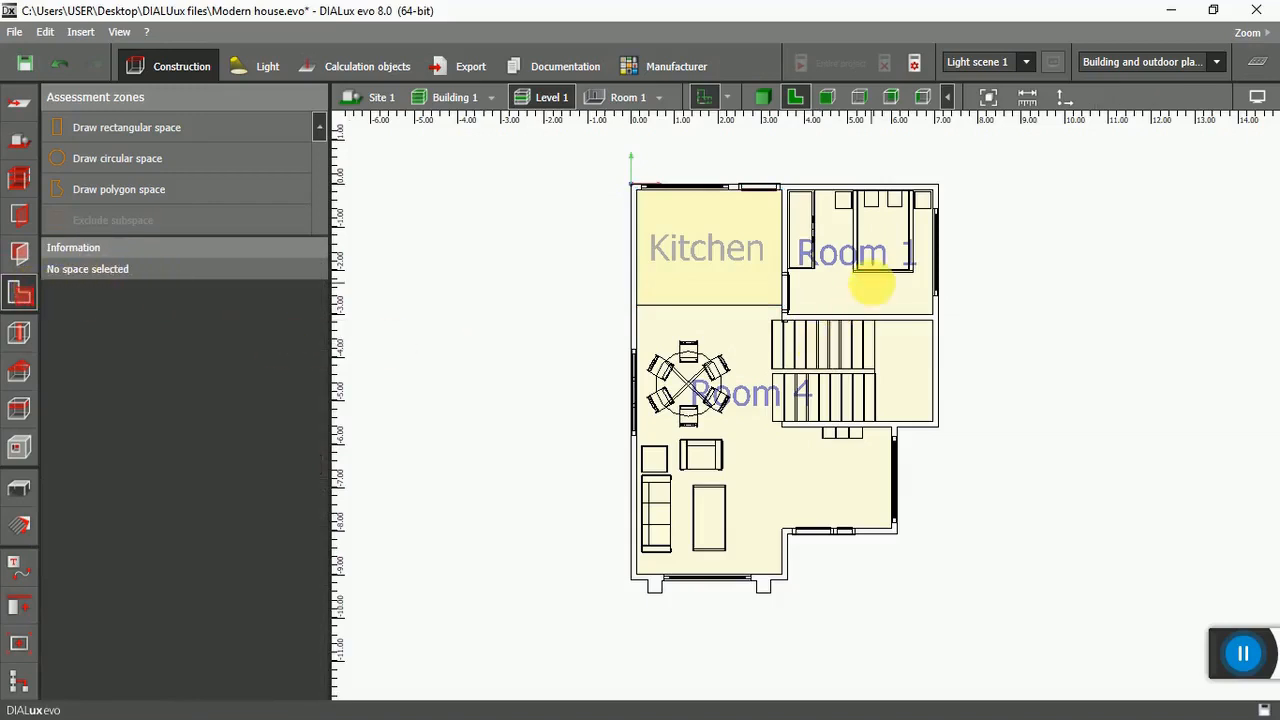
Review Room 1's utilisation profile and workplane height on Level 1.
{"action": "left_click", "coordinate": [873, 284]}
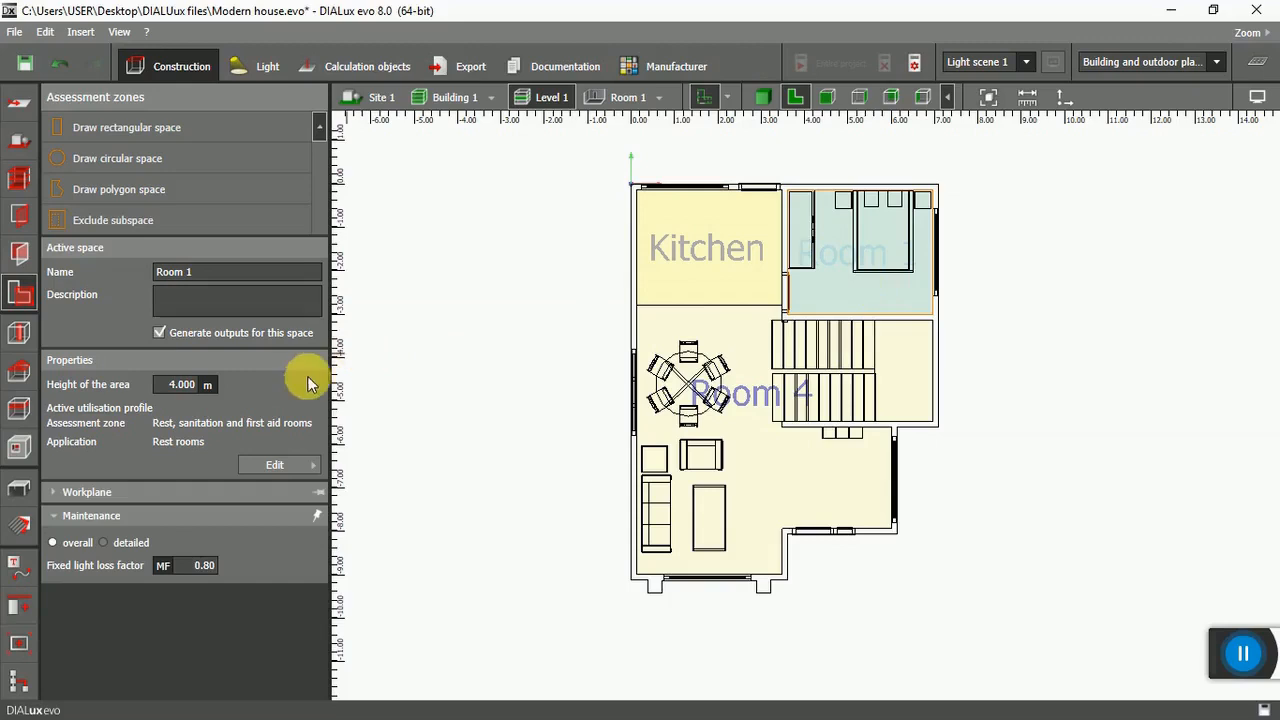
{"action": "left_click", "coordinate": [310, 465]}
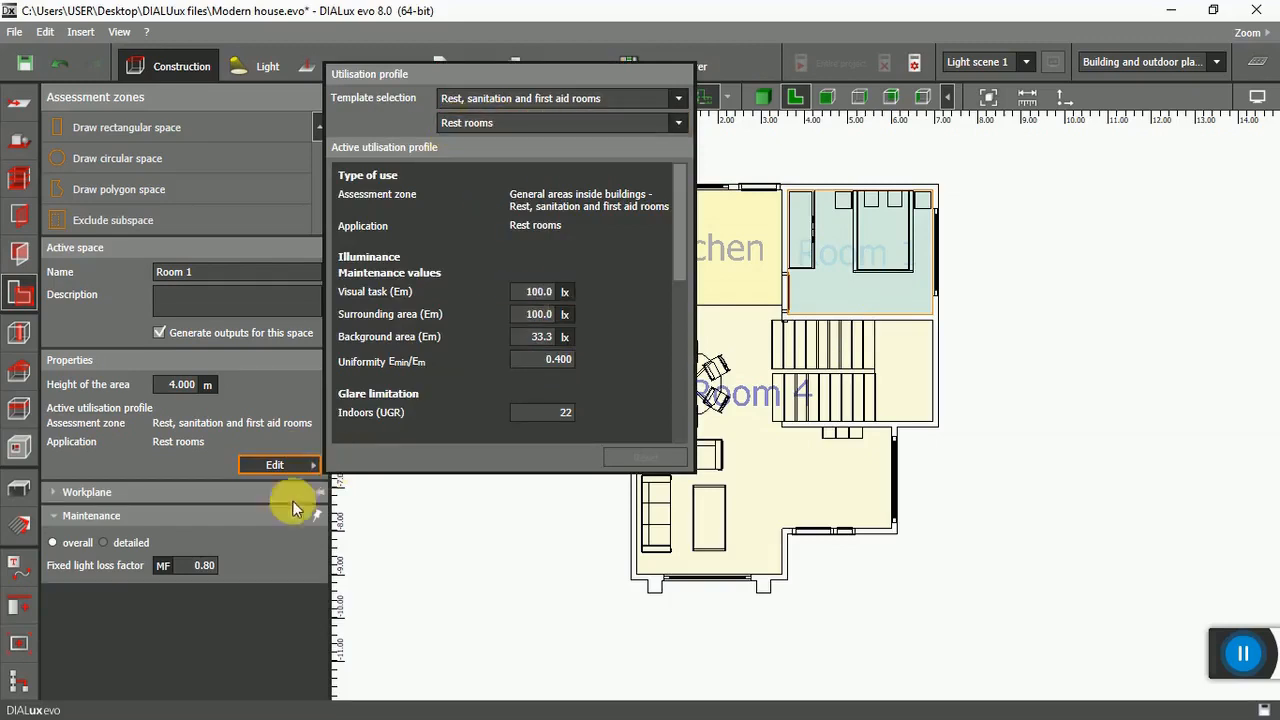
{"action": "left_click", "coordinate": [297, 385]}
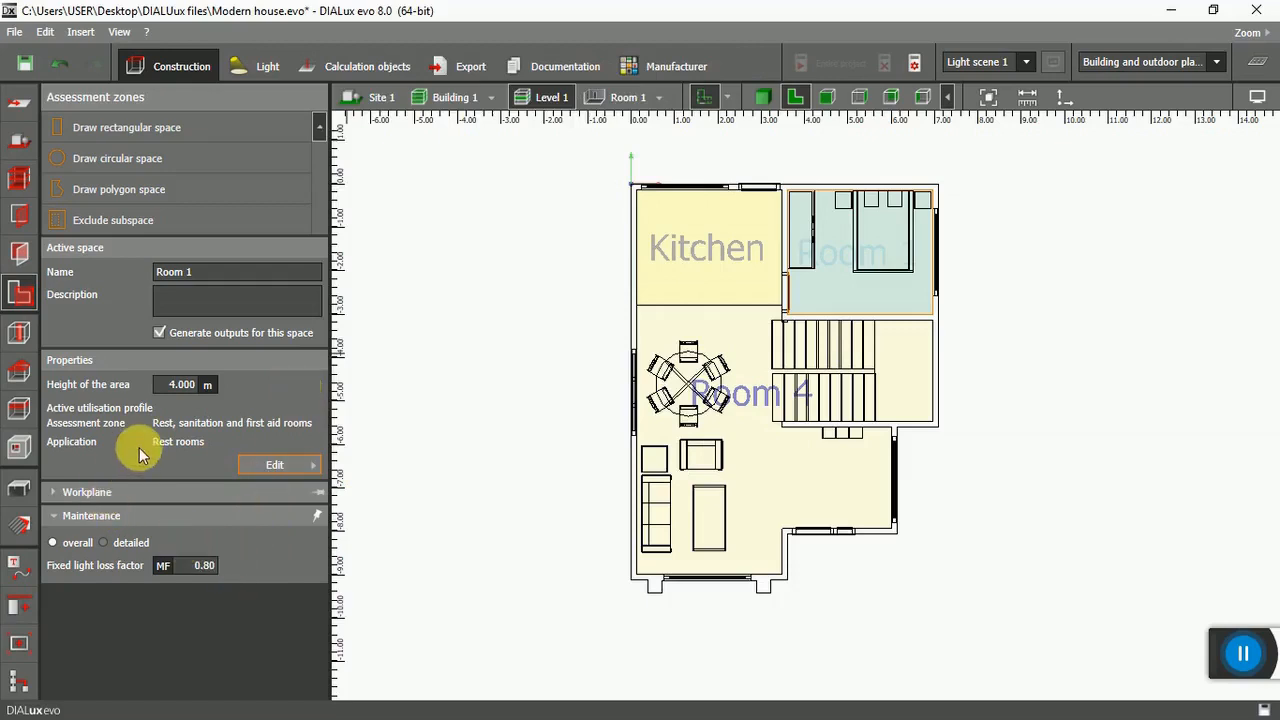
{"action": "left_click", "coordinate": [53, 492]}
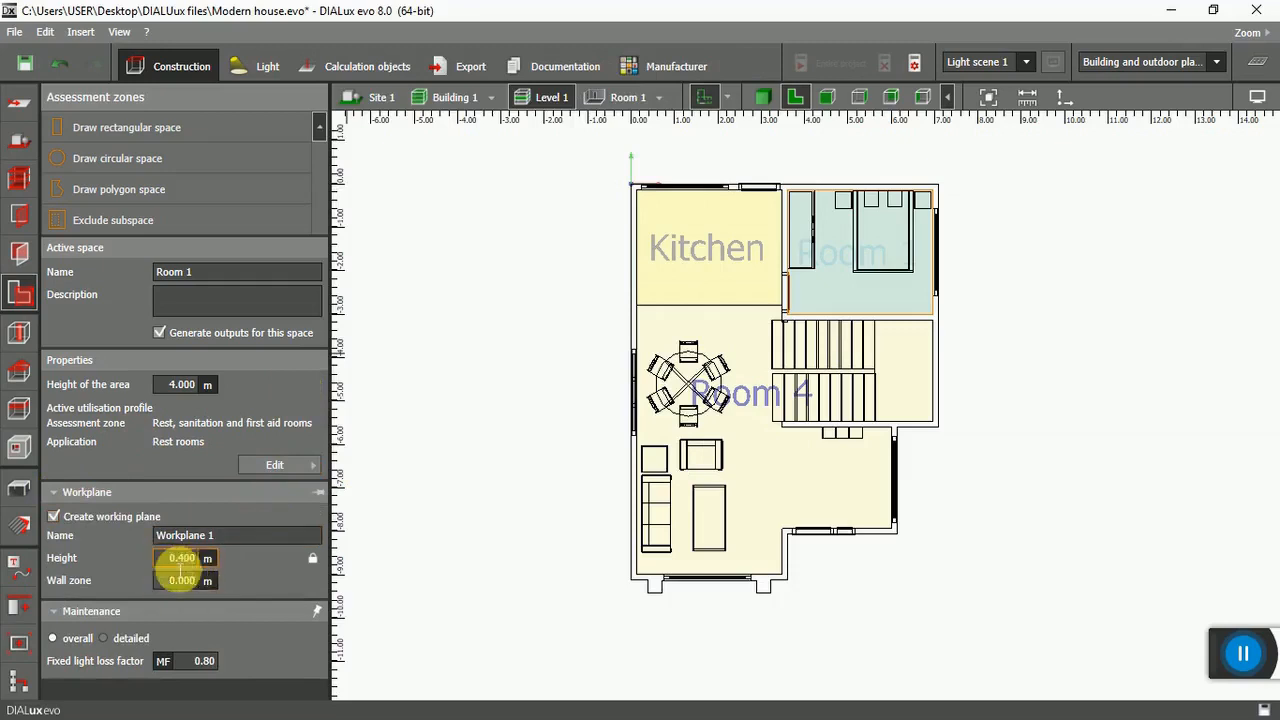
{"action": "left_click", "coordinate": [189, 565]}
{"action": "left_click", "coordinate": [245, 557]}
{"action": "left_click", "coordinate": [483, 450]}
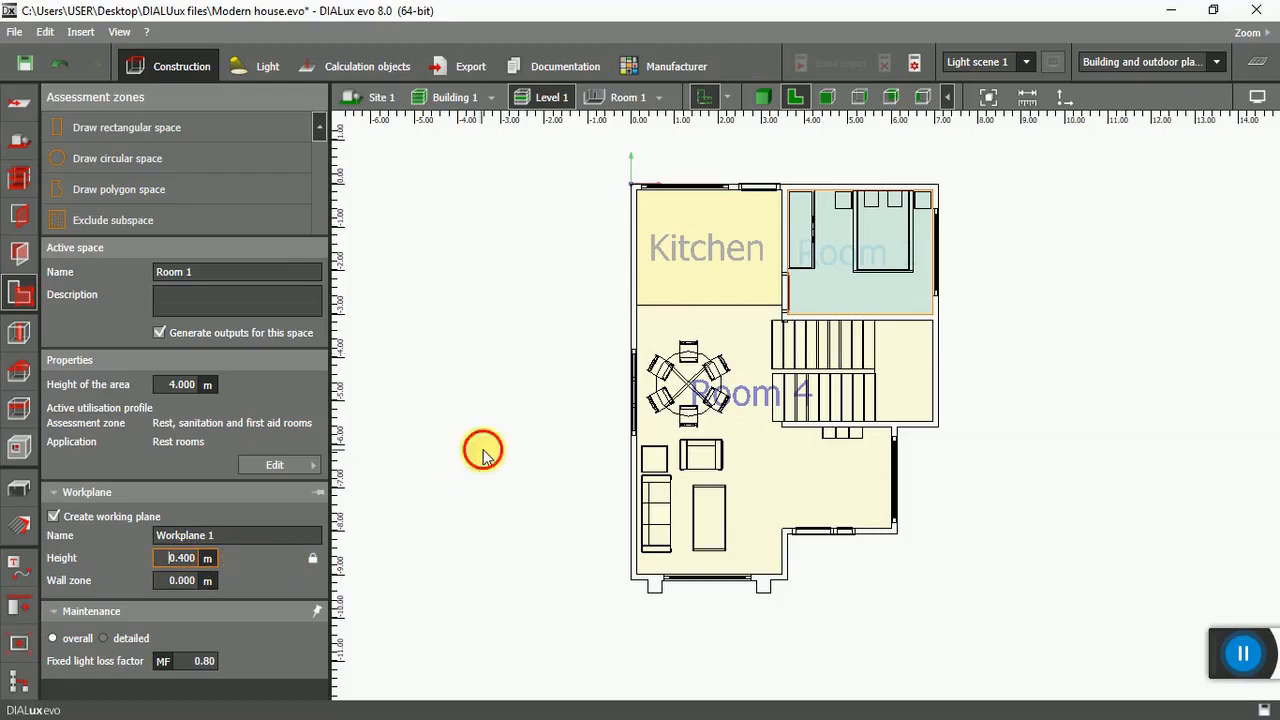
Rename Room 4 on Level 1 as "Hall".
{"action": "left_click", "coordinate": [724, 345]}
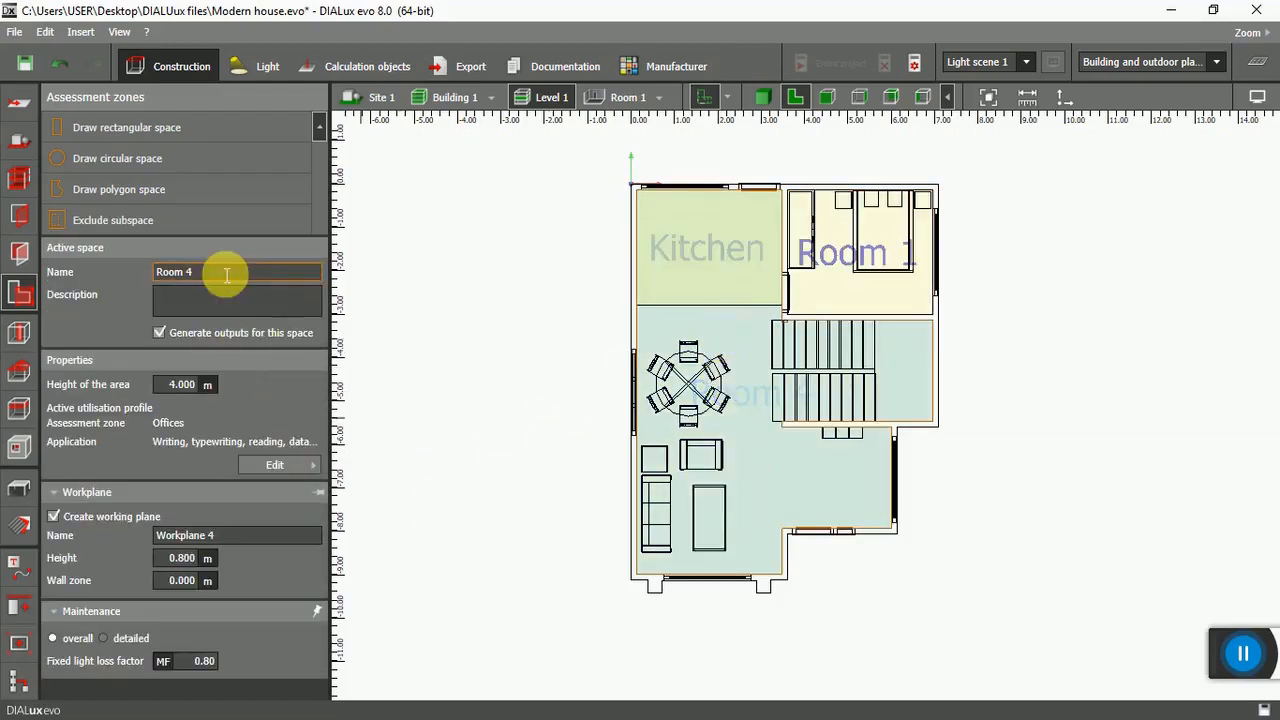
{"action": "left_click_drag", "start_coordinate": [225, 276], "coordinate": [160, 273]}
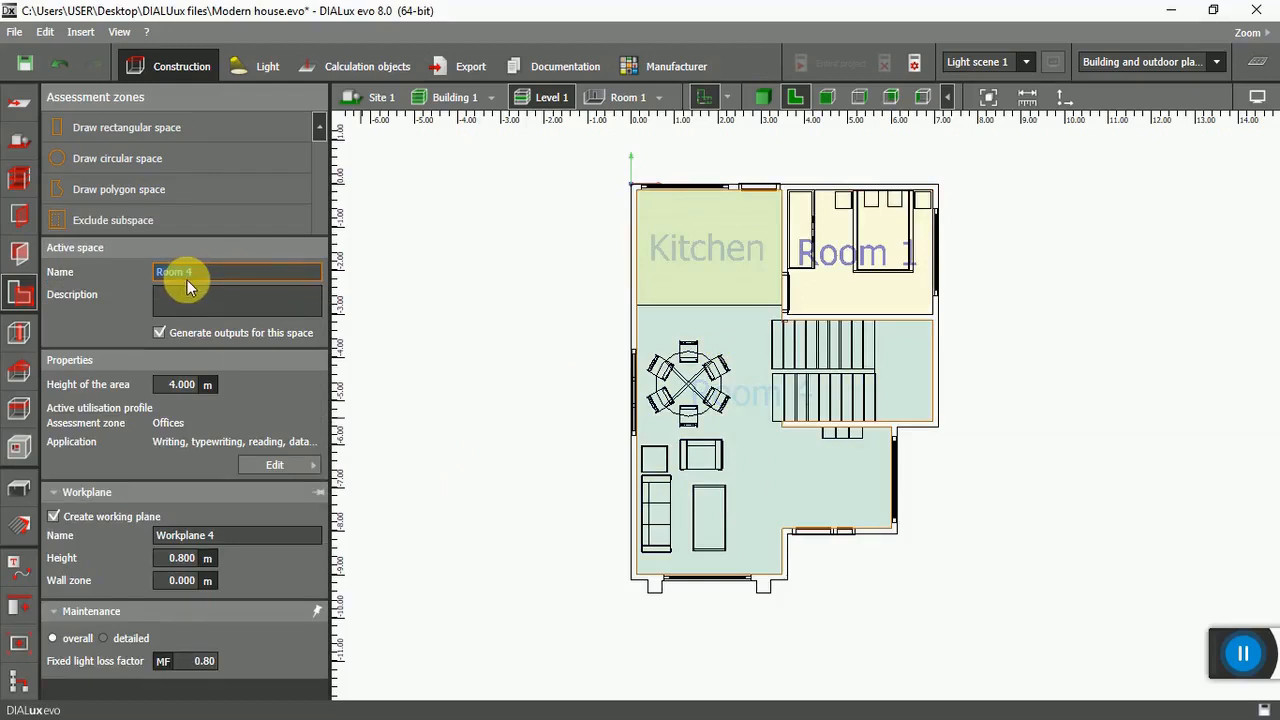
{"action": "type", "text": "Hall"}
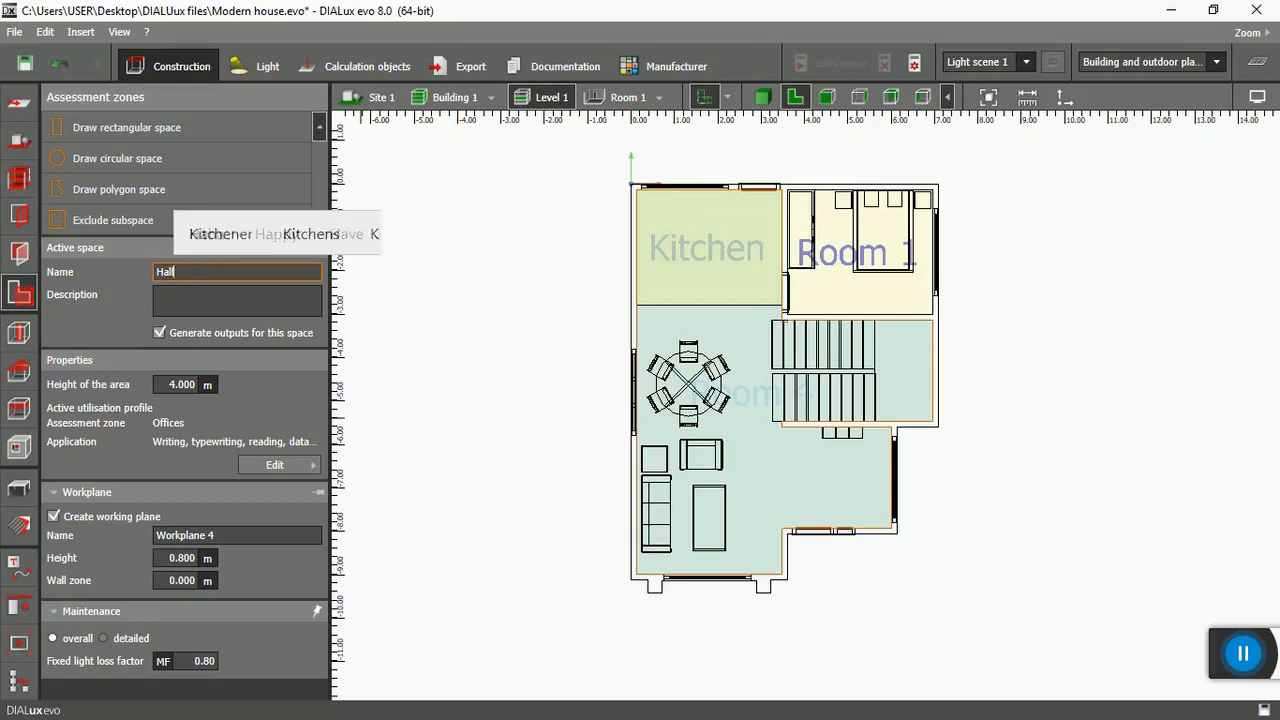
{"action": "left_click", "coordinate": [212, 310]}
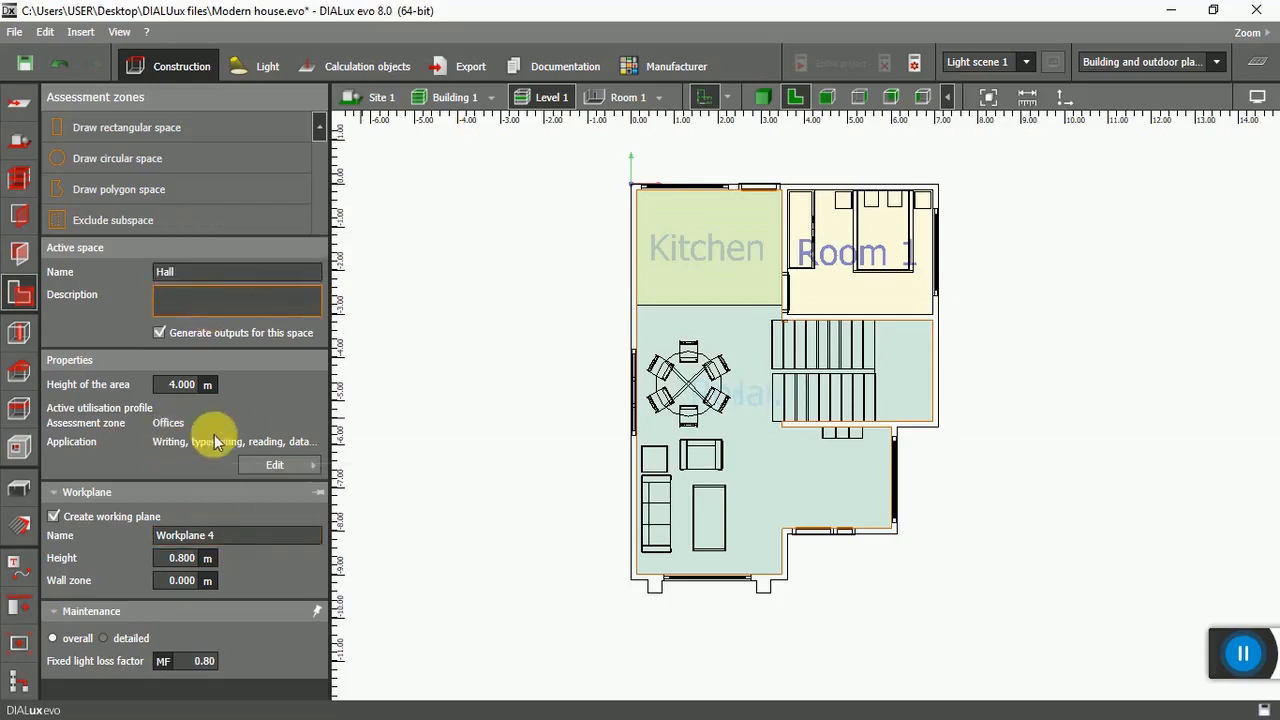
Set the Hall's utilisation profile to the "Educational buildings" template with the "Circulation areas, corridors" application.
{"action": "left_click", "coordinate": [306, 465]}
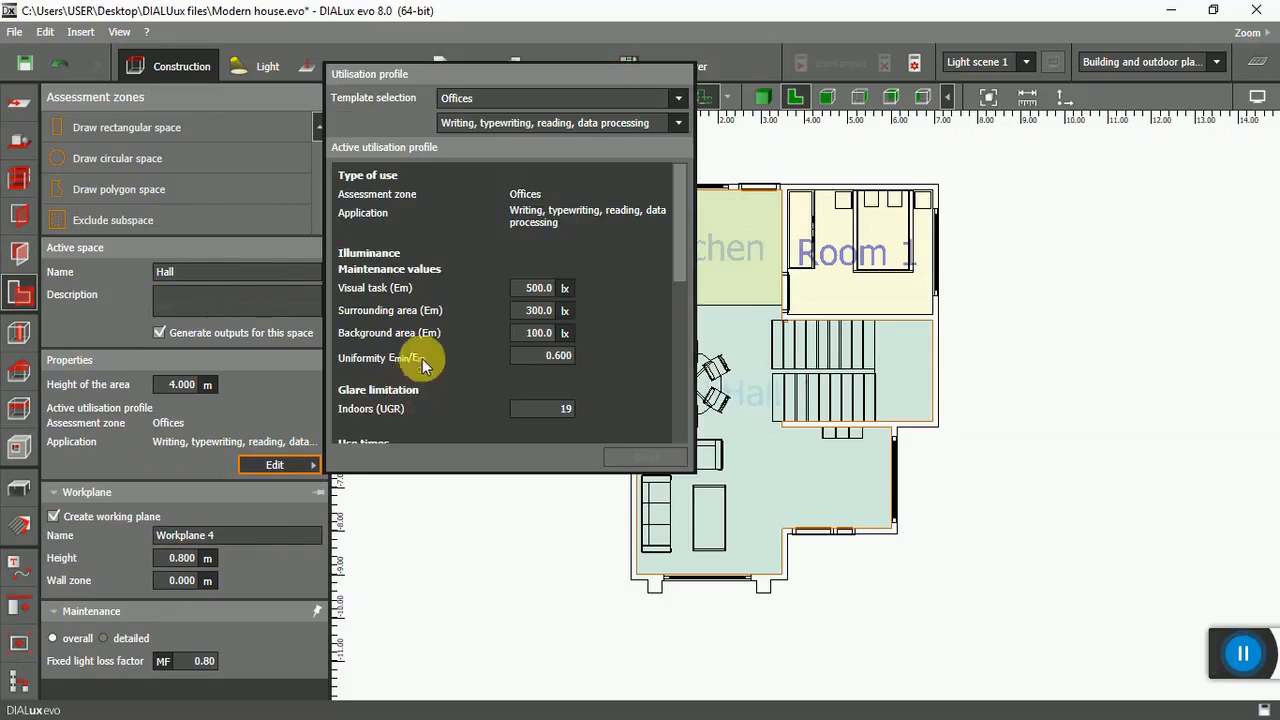
{"action": "left_click", "coordinate": [680, 124]}
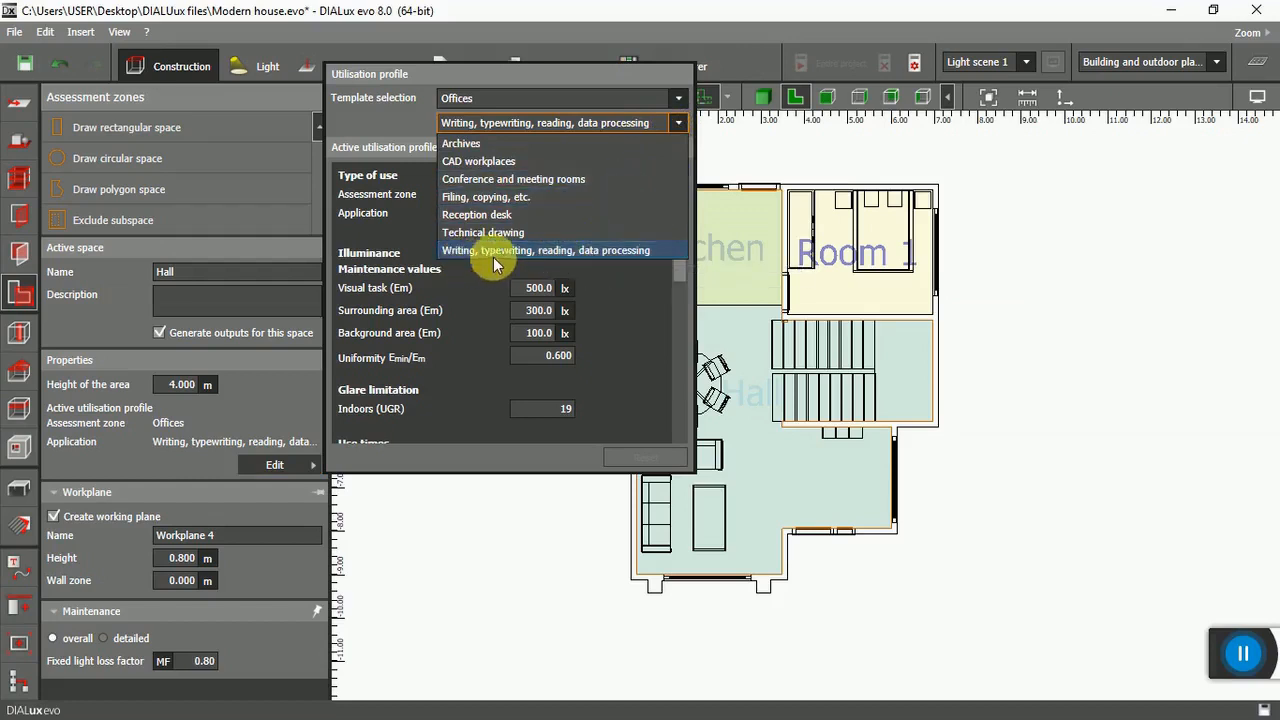
{"action": "left_click", "coordinate": [679, 99]}
{"action": "left_click", "coordinate": [679, 99]}
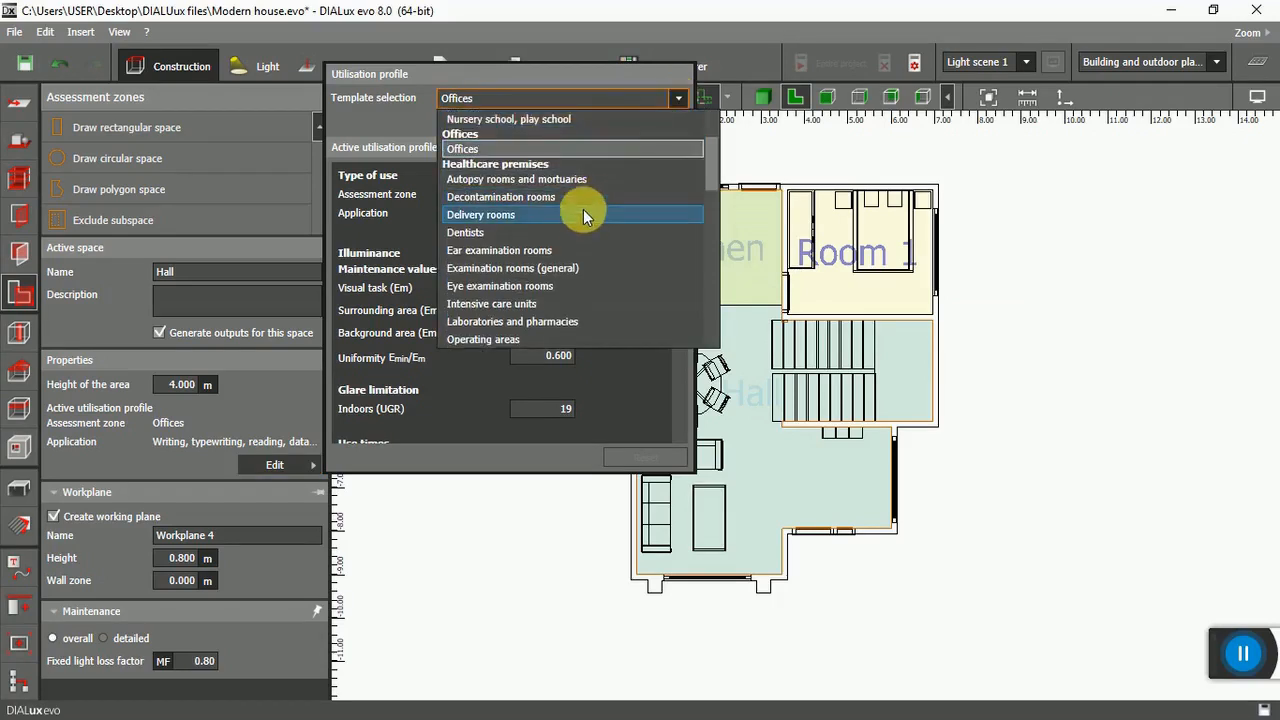
{"action": "scroll", "coordinate": [594, 207], "scroll_direction": "up", "scroll_amount": 2}
{"action": "scroll", "coordinate": [594, 207], "scroll_direction": "down", "scroll_amount": 2}
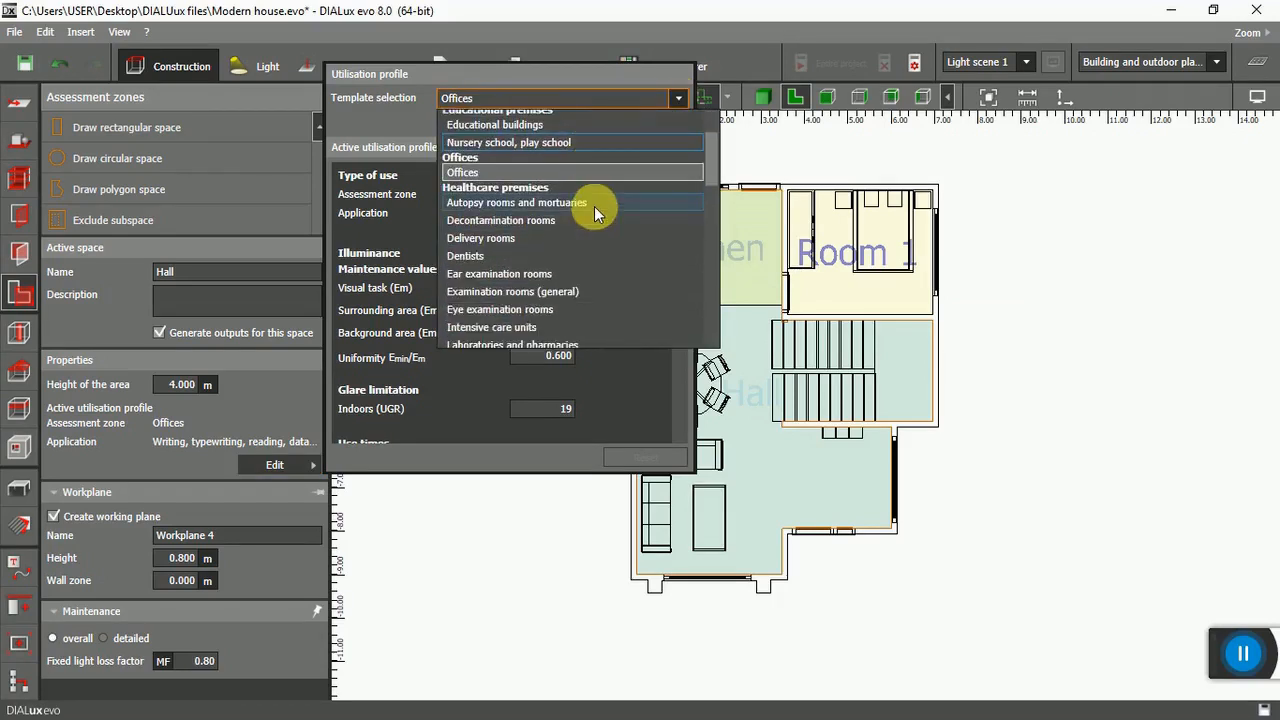
{"action": "scroll", "coordinate": [594, 207], "scroll_direction": "up", "scroll_amount": 1}
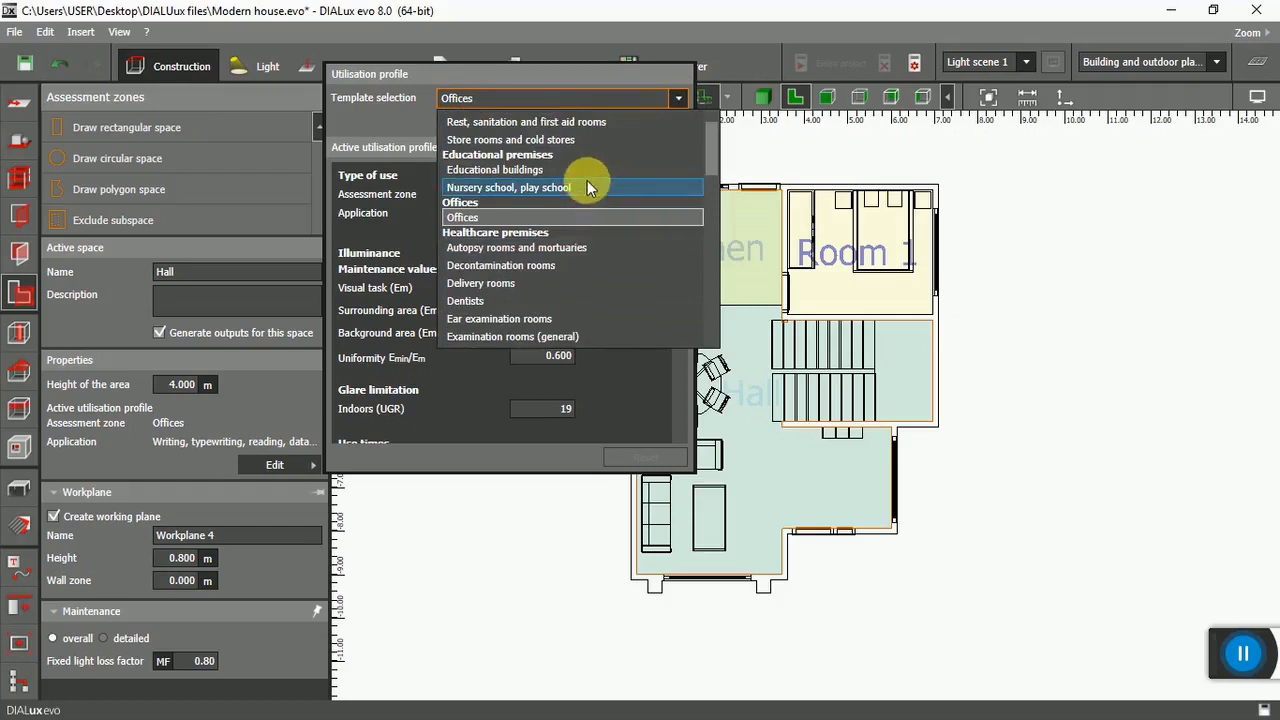
{"action": "left_click", "coordinate": [585, 171]}
{"action": "left_click", "coordinate": [678, 122]}
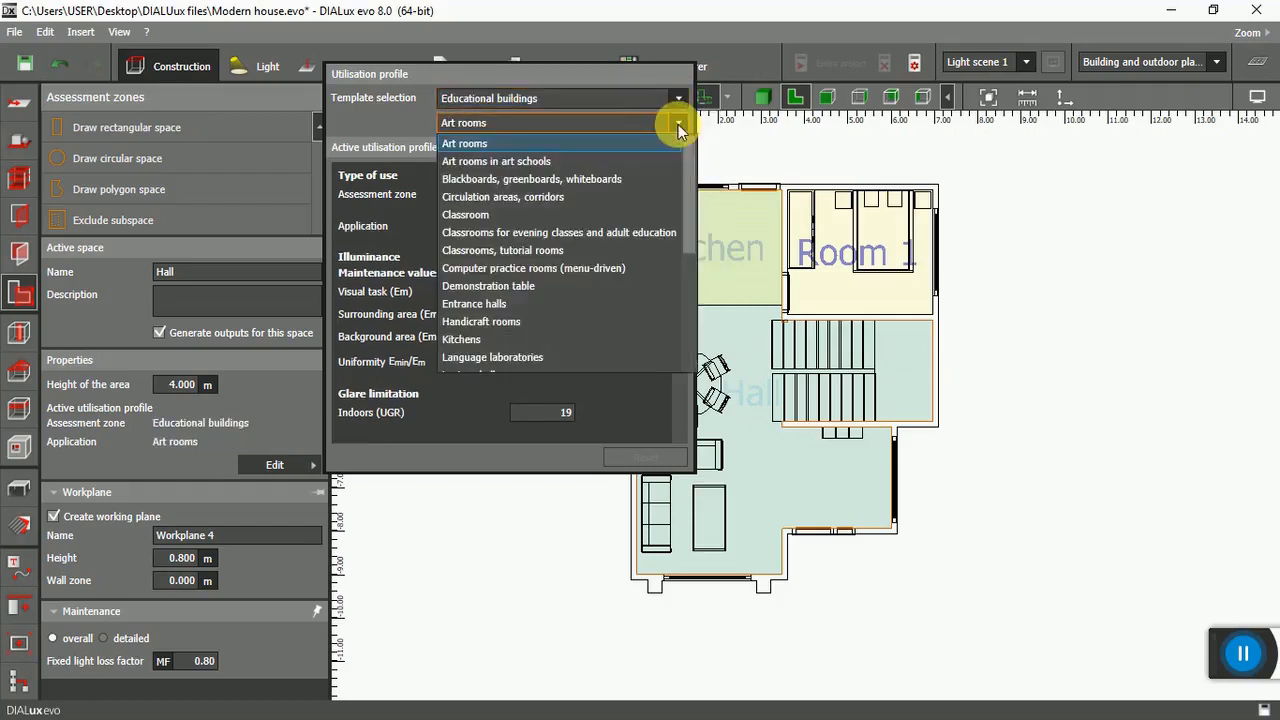
{"action": "left_click", "coordinate": [524, 197]}
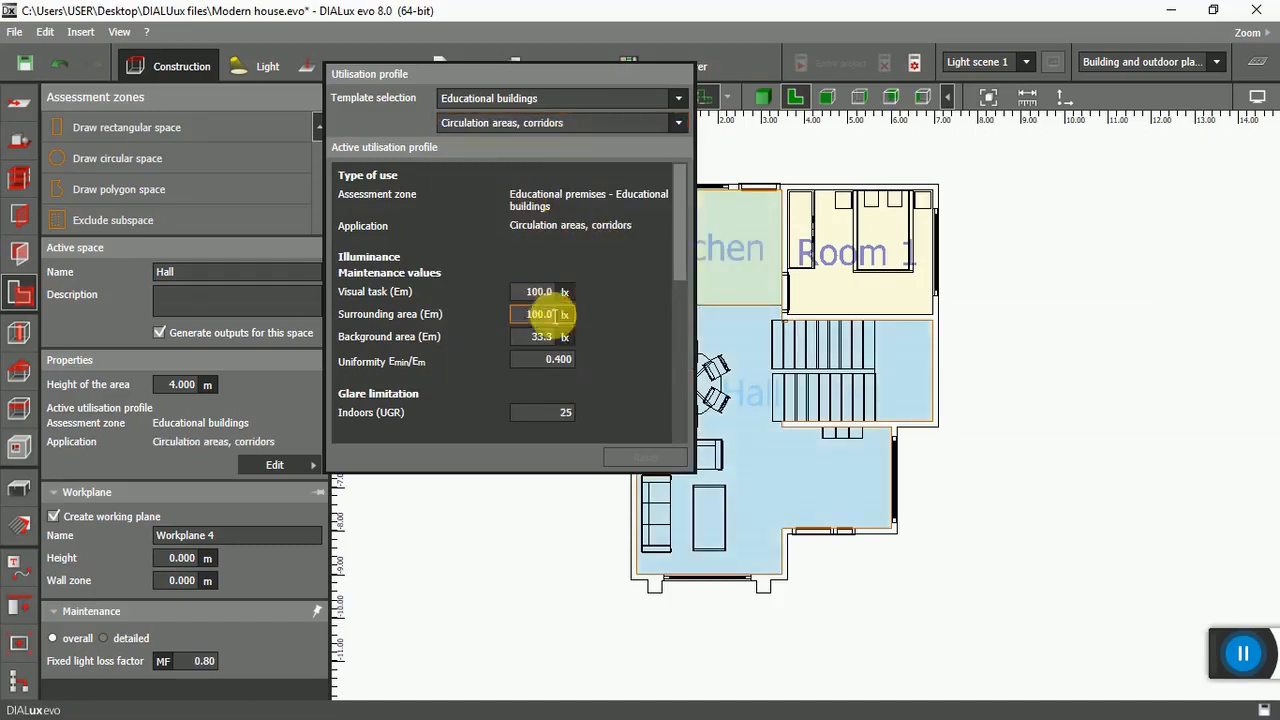
Set the Hall's workplane height to 0.1 m and deselect the space.
{"action": "left_click", "coordinate": [298, 563]}
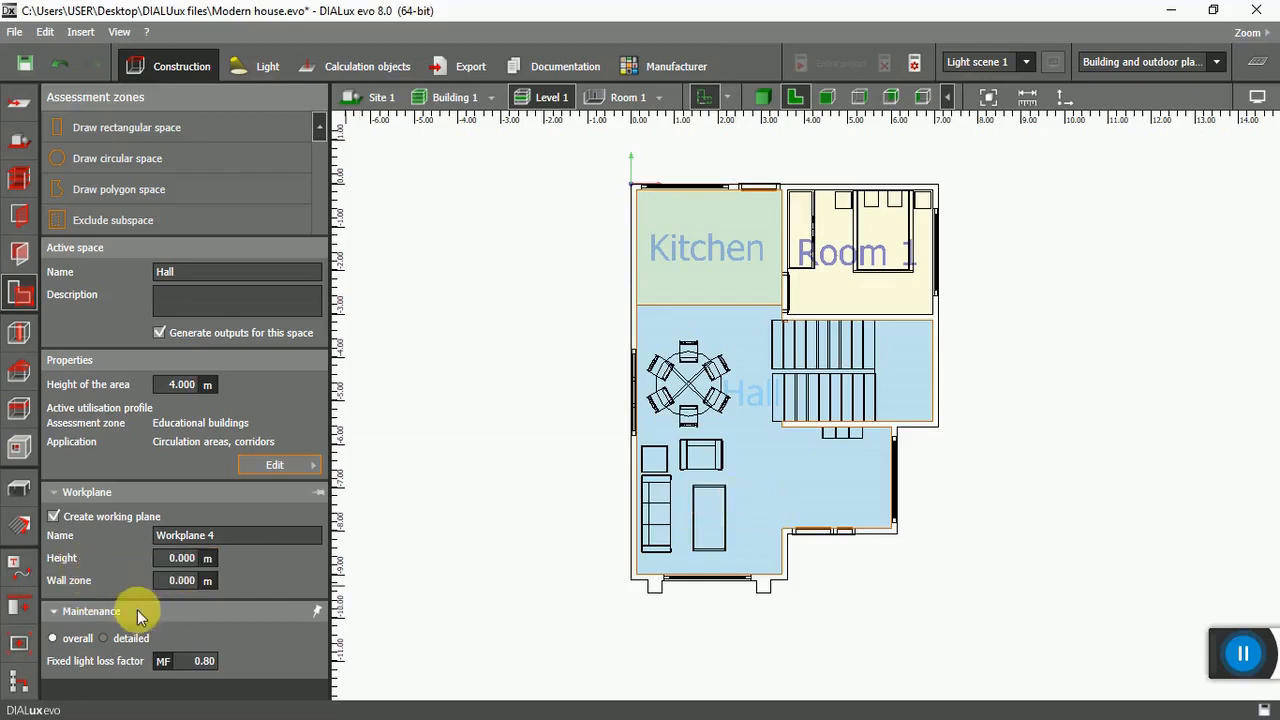
{"action": "left_click", "coordinate": [188, 558]}
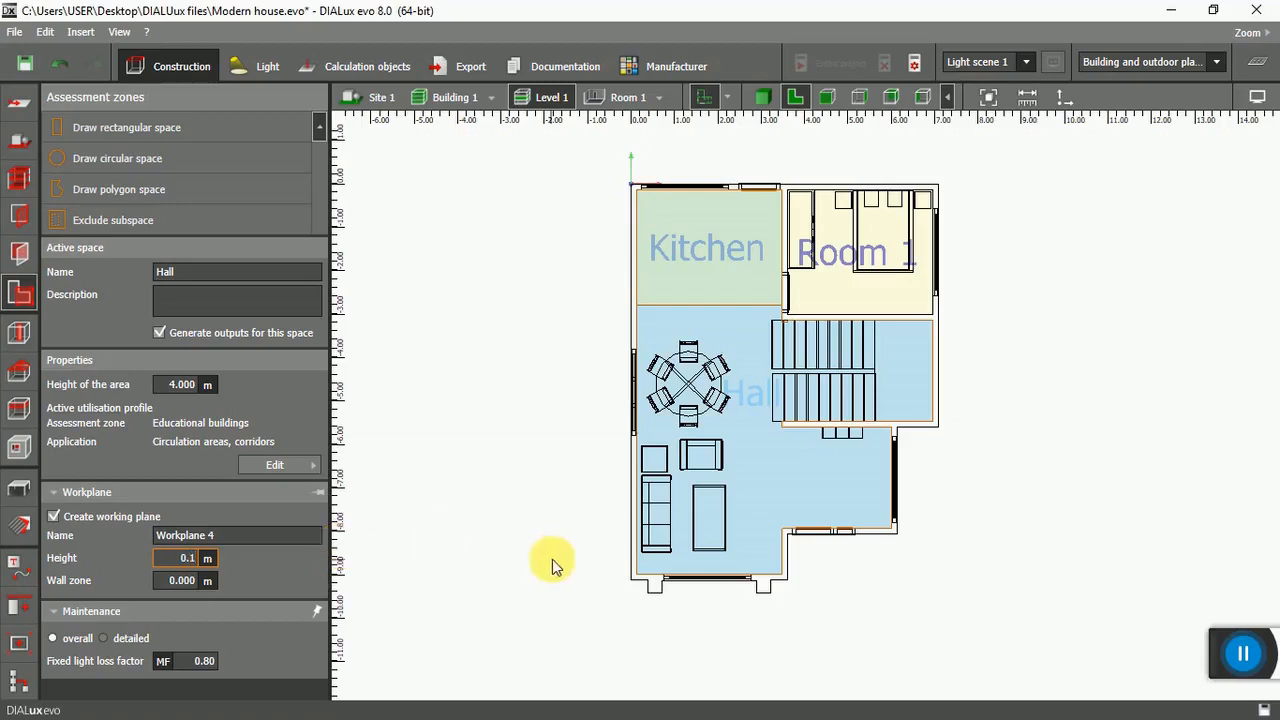
{"action": "left_click", "coordinate": [500, 503]}
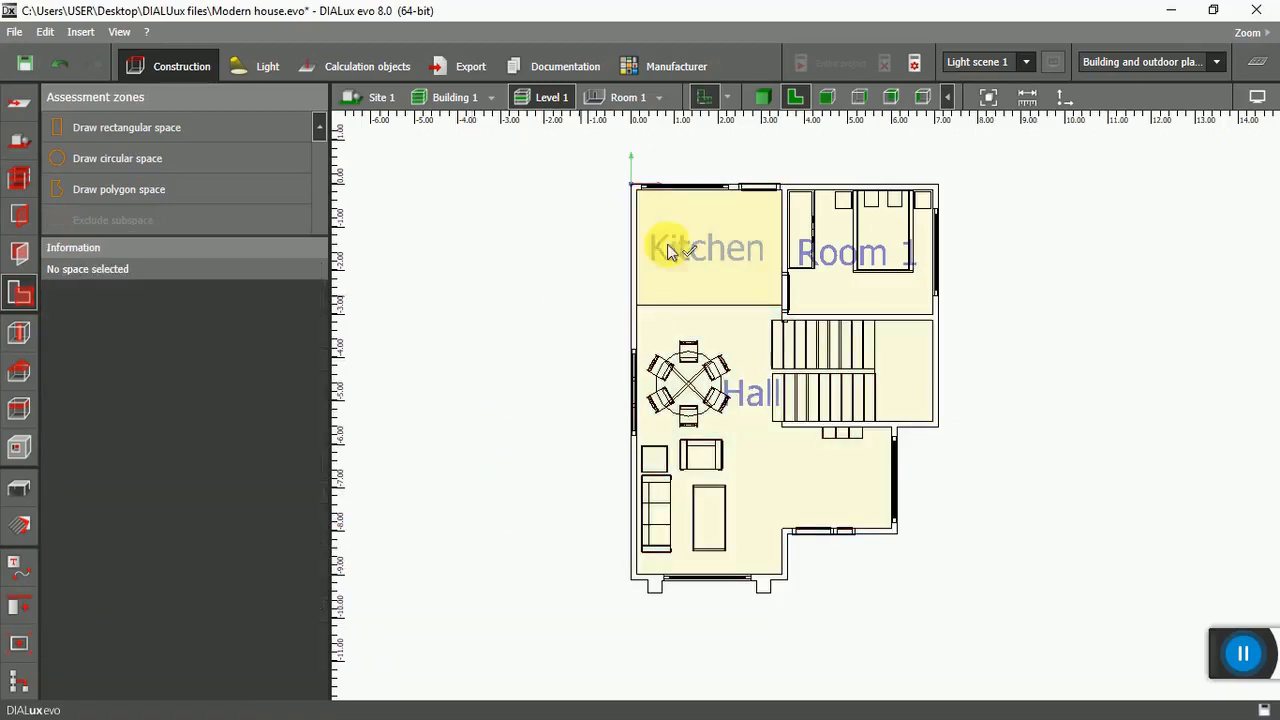
Switch the floor plan from Building 1 to Building 2 to show the second-floor rooms.
{"action": "left_click", "coordinate": [659, 98]}
{"action": "left_click", "coordinate": [660, 97]}
{"action": "left_click", "coordinate": [492, 97]}
{"action": "left_click", "coordinate": [493, 130]}
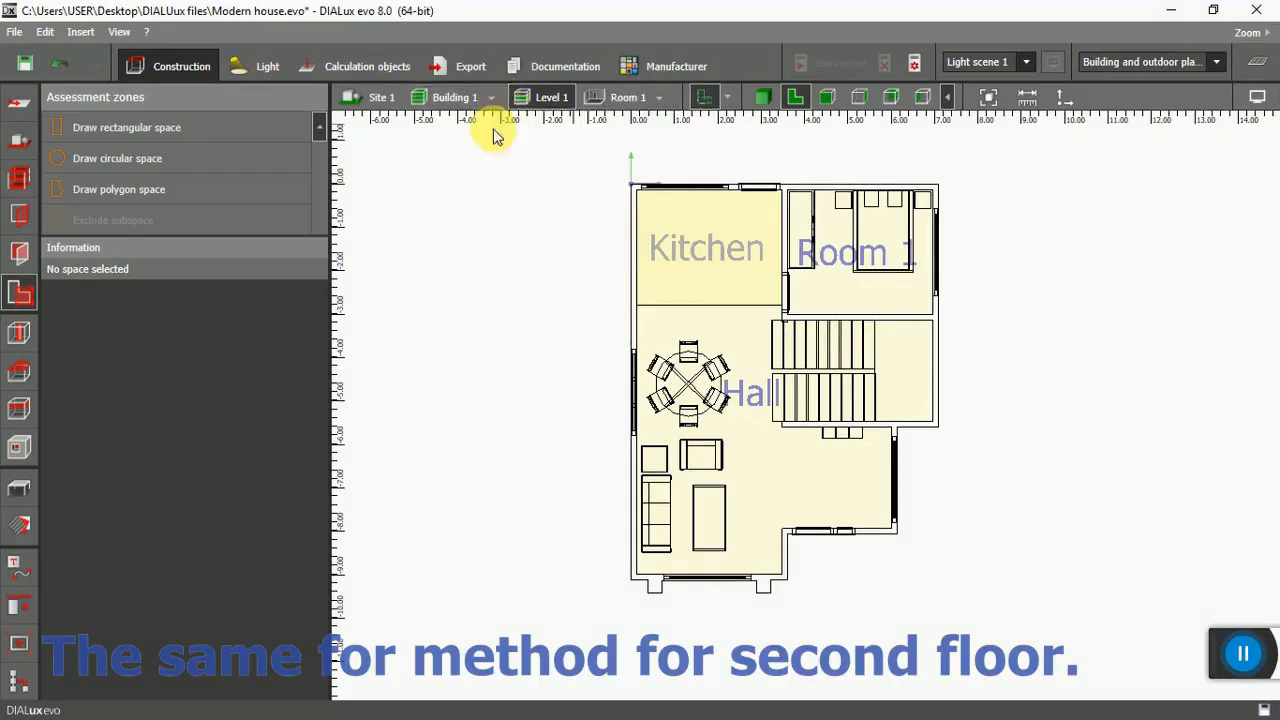
{"action": "left_click", "coordinate": [492, 97]}
{"action": "left_click", "coordinate": [497, 137]}
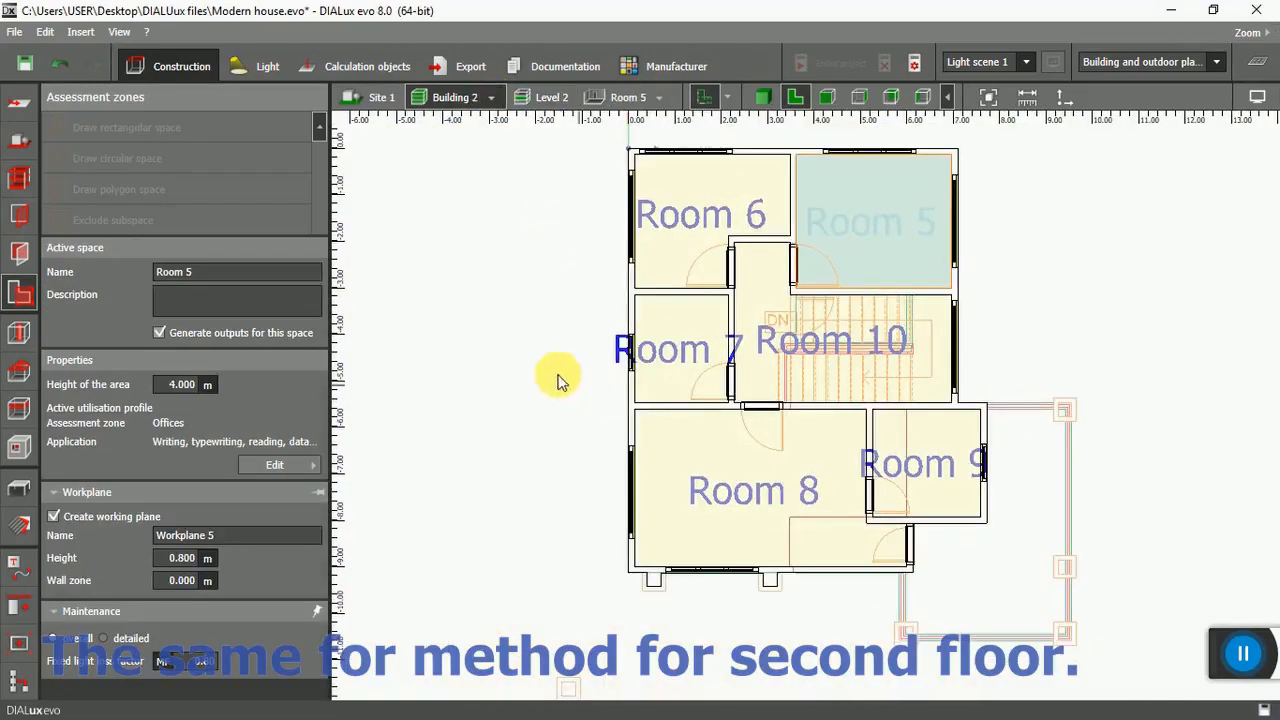
{"action": "left_click", "coordinate": [523, 362]}
Set Room 5's utilisation profile to "Rest, sanitation and first aid rooms" with "Rest rooms", and its workplane height to 0.4 m.
{"action": "left_click", "coordinate": [850, 240]}
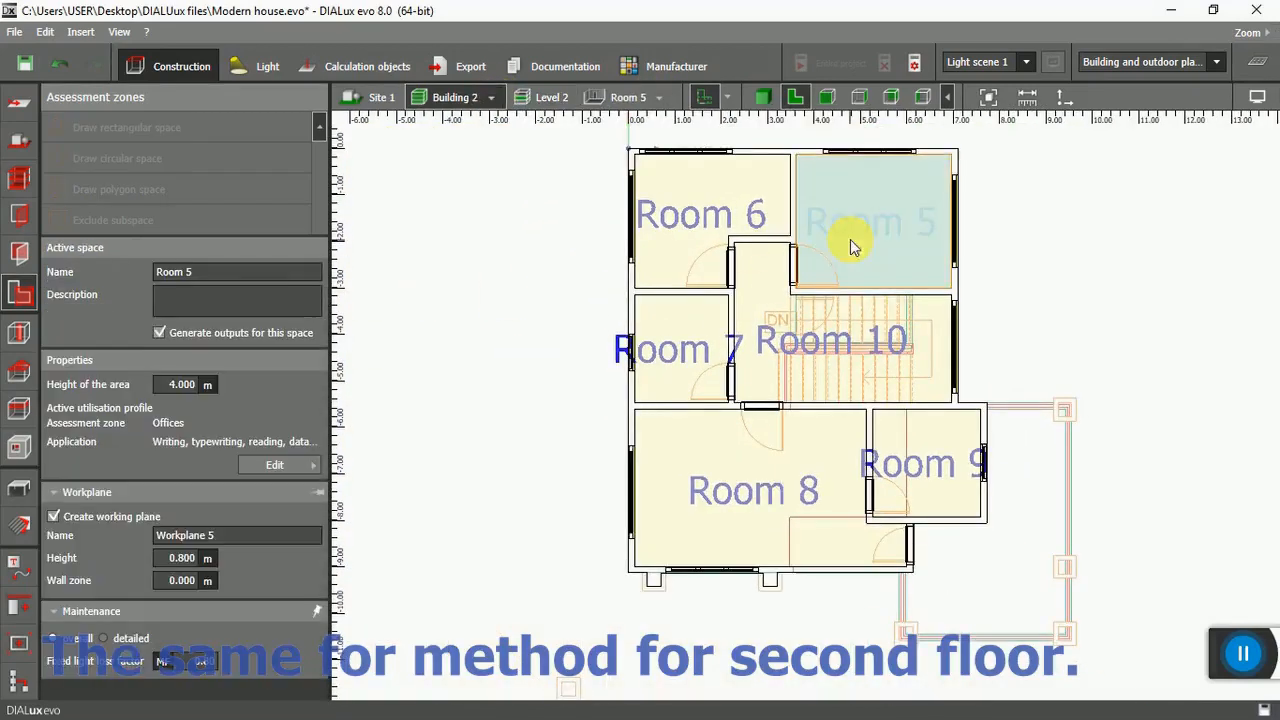
{"action": "left_click", "coordinate": [310, 468]}
{"action": "left_click", "coordinate": [678, 100]}
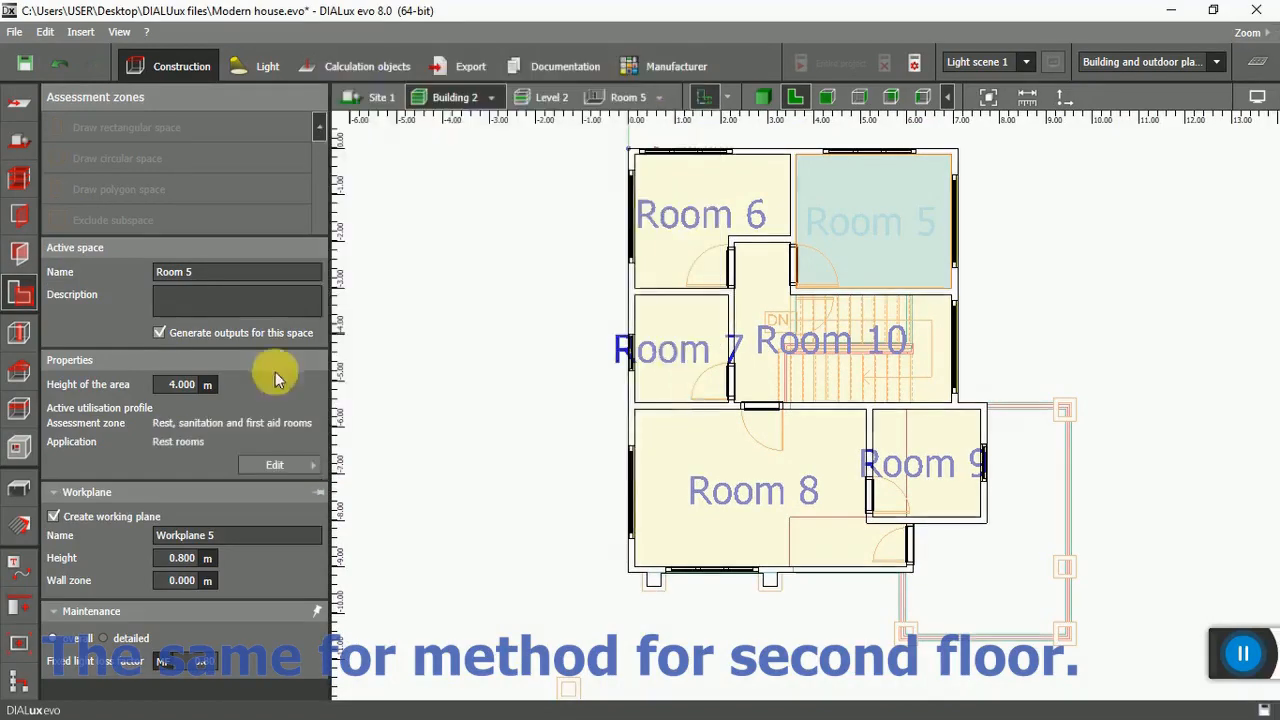
{"action": "left_click", "coordinate": [275, 465]}
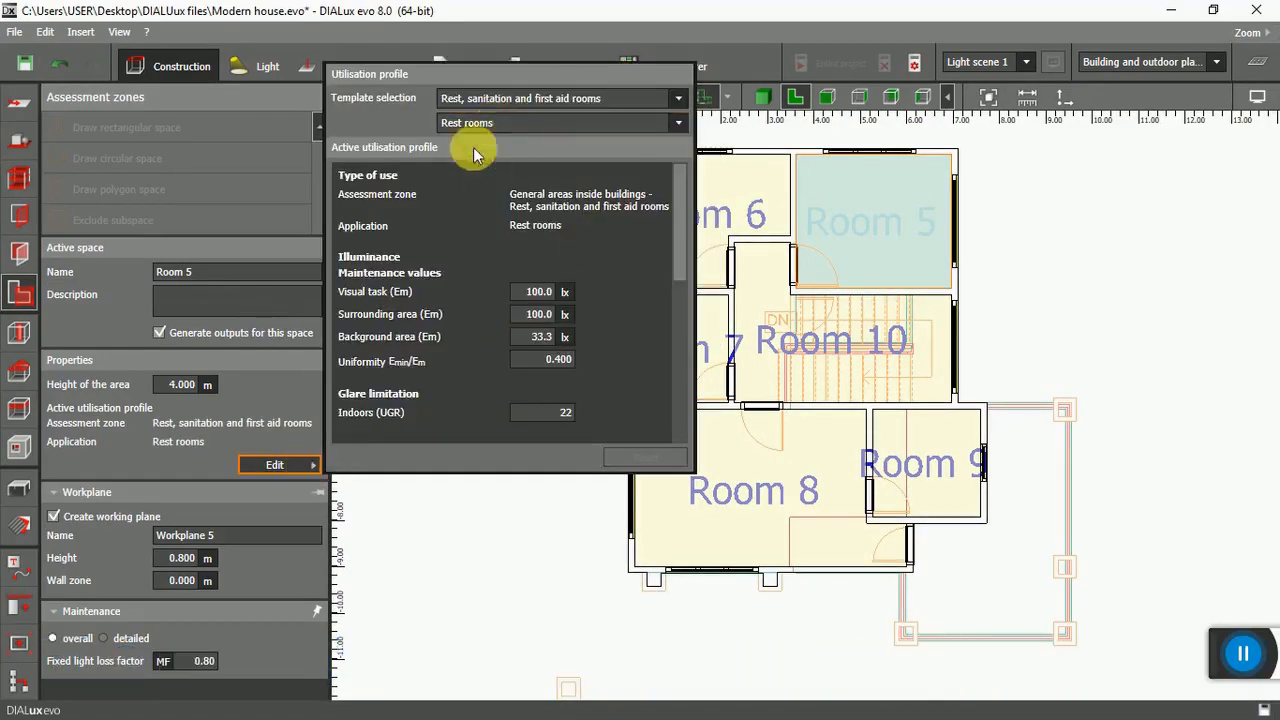
{"action": "left_click", "coordinate": [281, 505]}
{"action": "left_click", "coordinate": [176, 558]}
{"action": "type", "text": "0.4"}
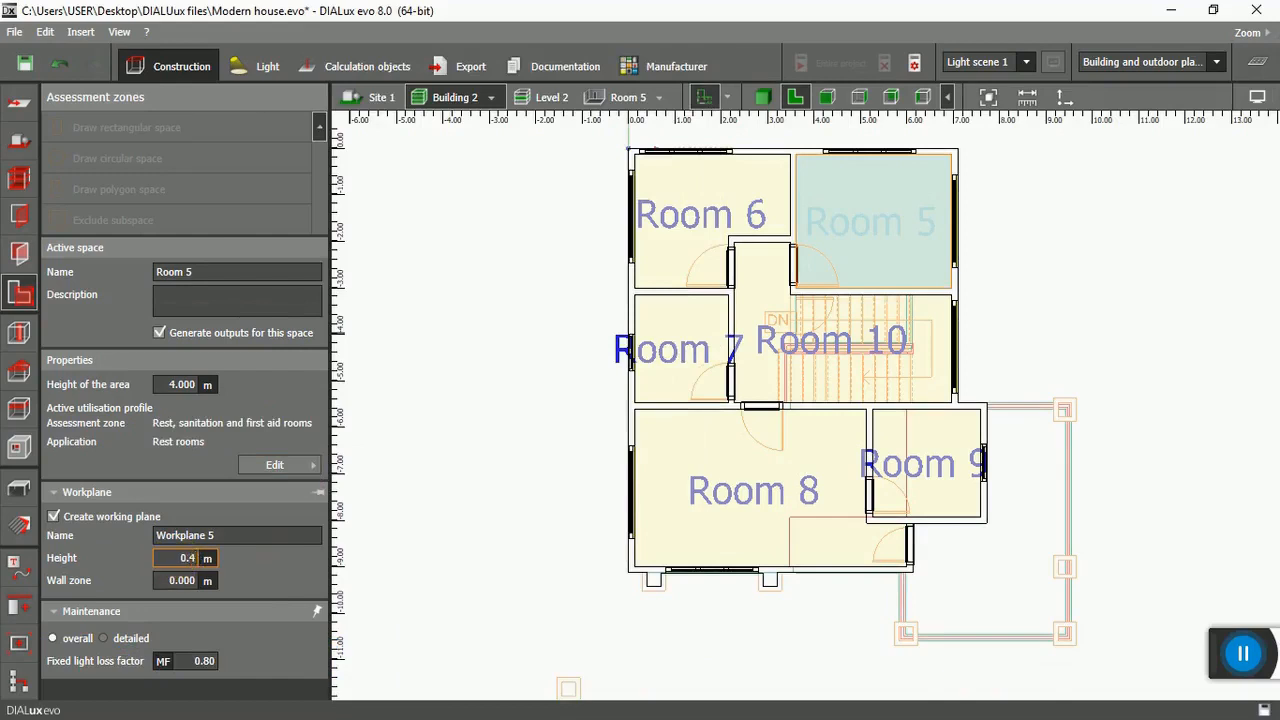
Set Room 6's utilisation profile to "Rest, sanitation and first aid rooms" with "Rest rooms", and its workplane height to 0.4 m.
{"action": "left_click", "coordinate": [680, 282]}
{"action": "left_click", "coordinate": [308, 465]}
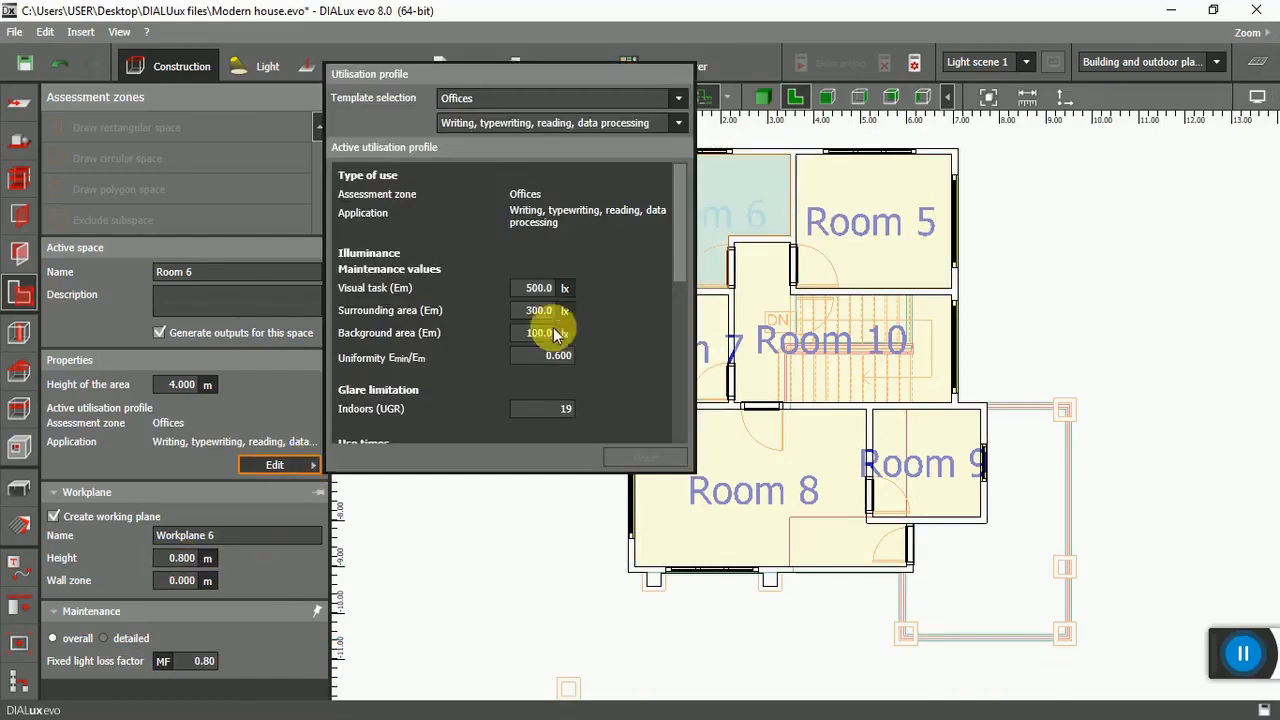
{"action": "left_click", "coordinate": [686, 103]}
{"action": "scroll", "coordinate": [690, 150], "scroll_direction": "up", "scroll_amount": 3}
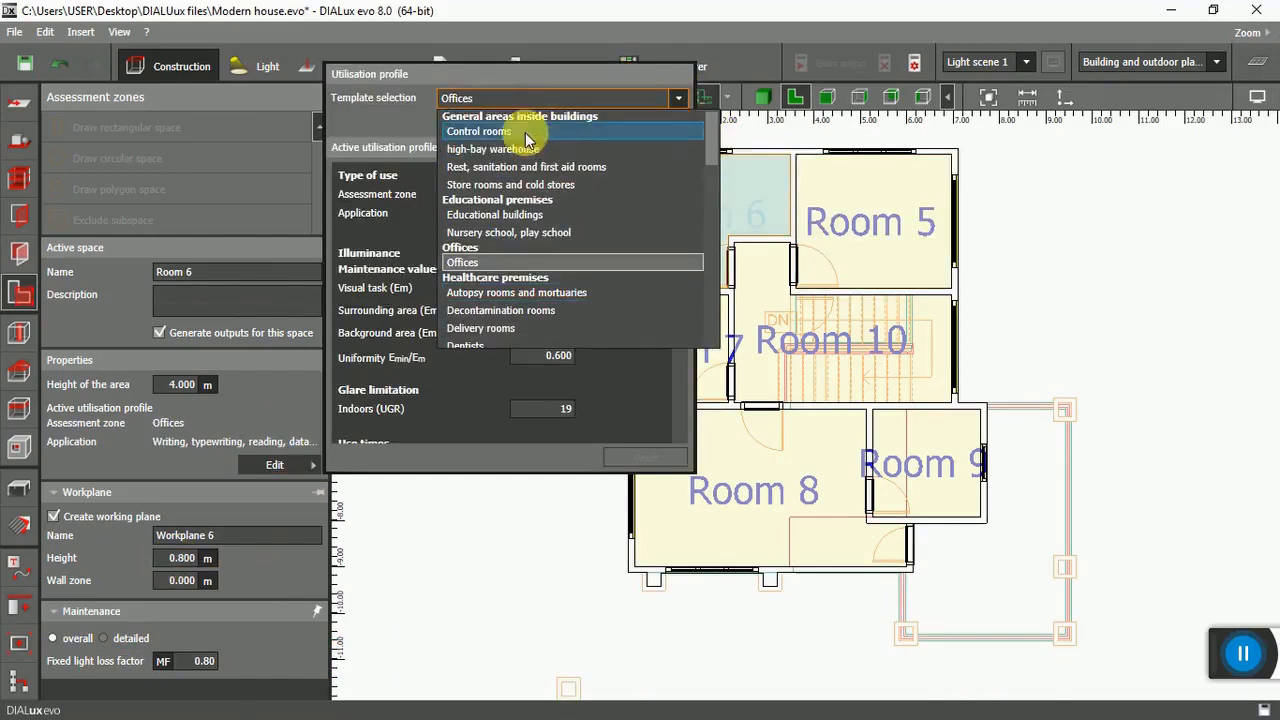
{"action": "left_click", "coordinate": [643, 152]}
{"action": "left_click", "coordinate": [641, 124]}
{"action": "left_click", "coordinate": [563, 177]}
{"action": "left_click", "coordinate": [183, 559]}
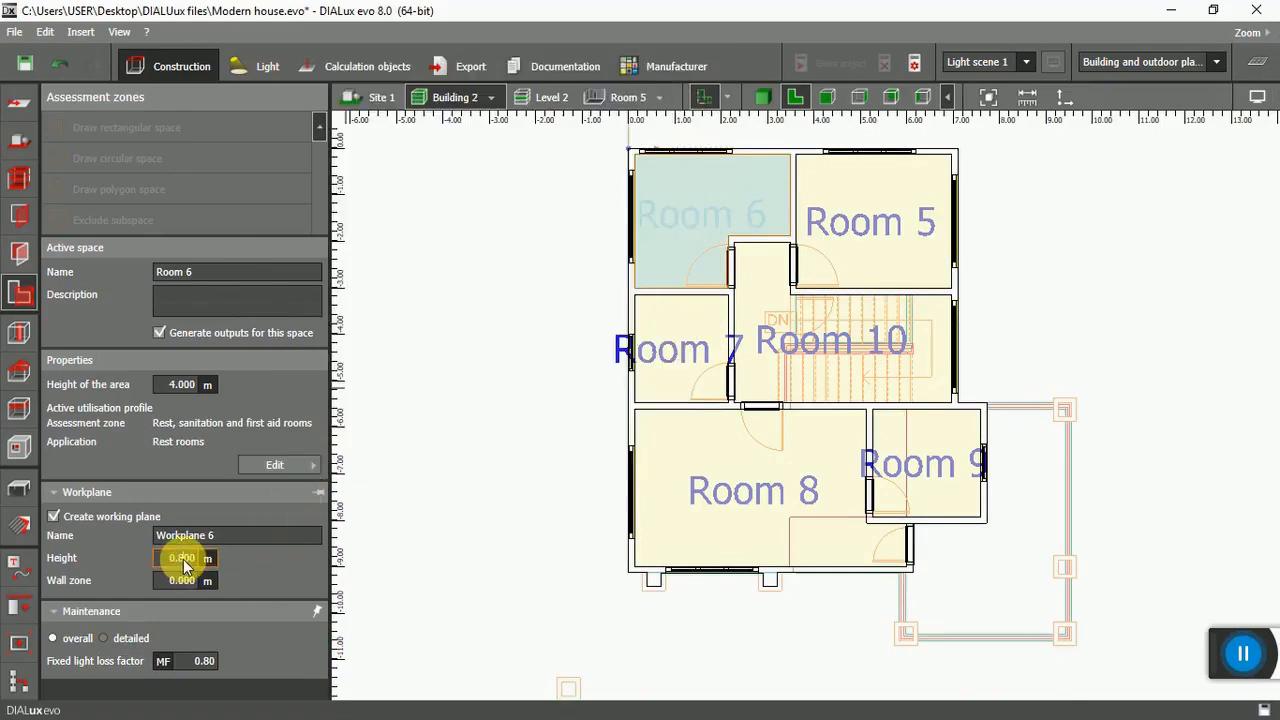
{"action": "double_click", "coordinate": [183, 559]}
{"action": "type", "text": "0.4"}
Set Room 8's utilisation profile to the "Rest, sanitation and first aid rooms" template with the "Rest rooms" application.
{"action": "left_click", "coordinate": [738, 519]}
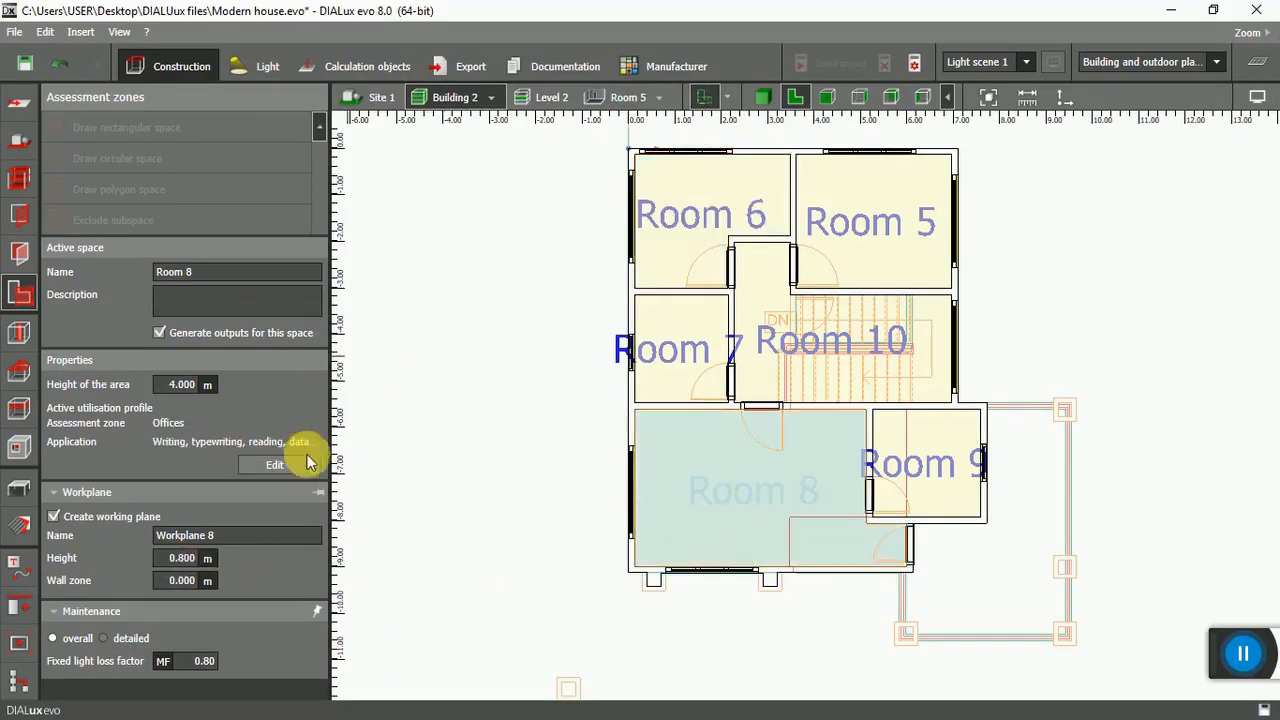
{"action": "left_click", "coordinate": [308, 460]}
{"action": "left_click", "coordinate": [678, 99]}
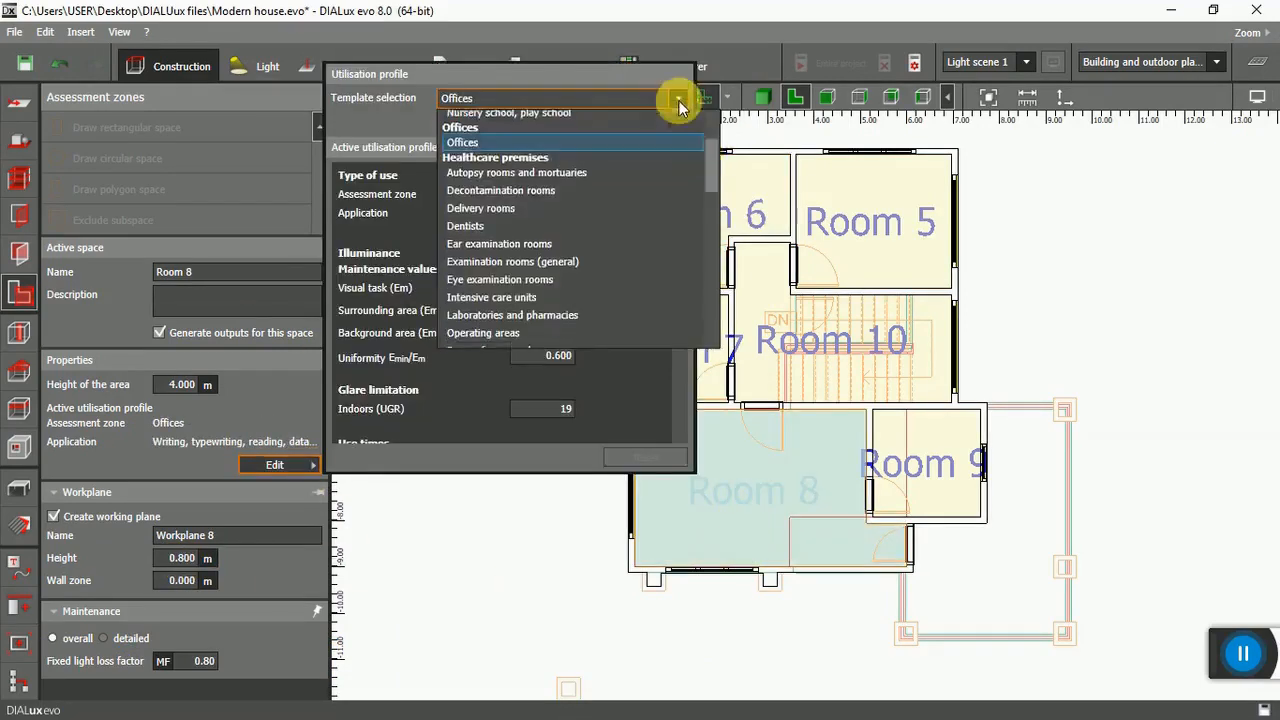
{"action": "left_click", "coordinate": [630, 167]}
{"action": "left_click", "coordinate": [679, 121]}
{"action": "left_click", "coordinate": [520, 177]}
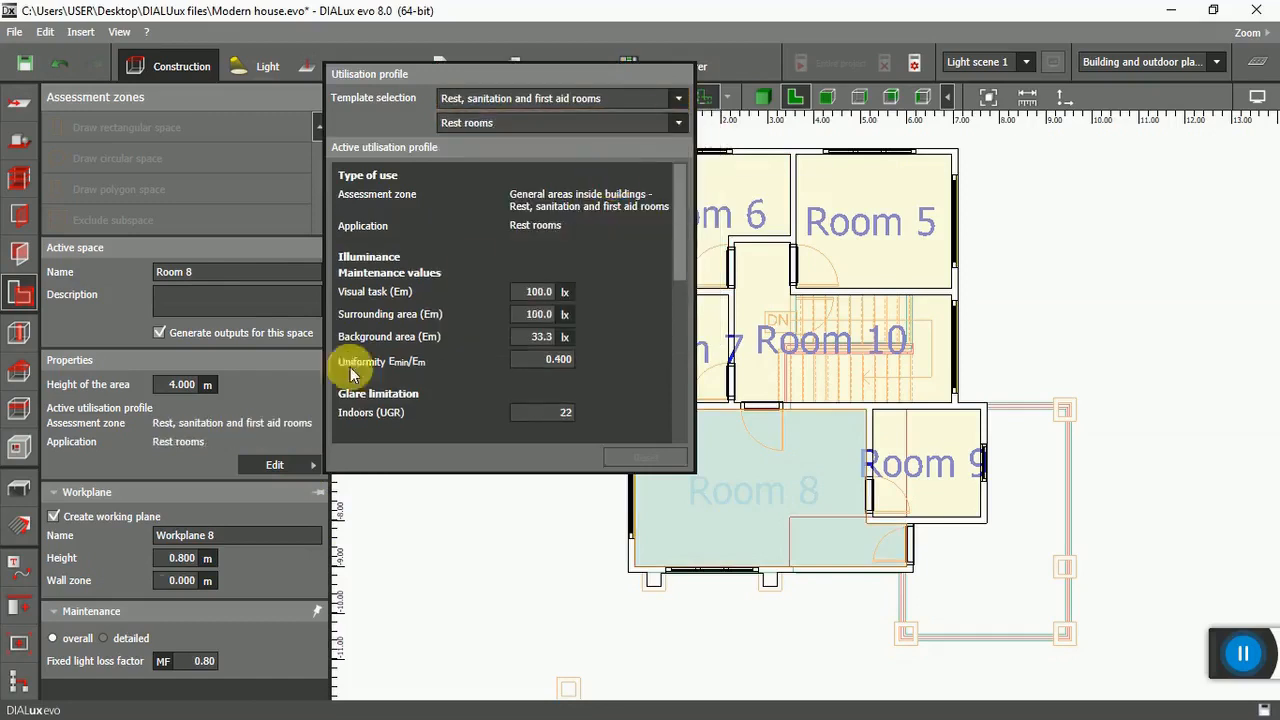
Set Room 8's workplane height to 0.4 m.
{"action": "left_click", "coordinate": [190, 560]}
{"action": "type", "text": "0.0"}
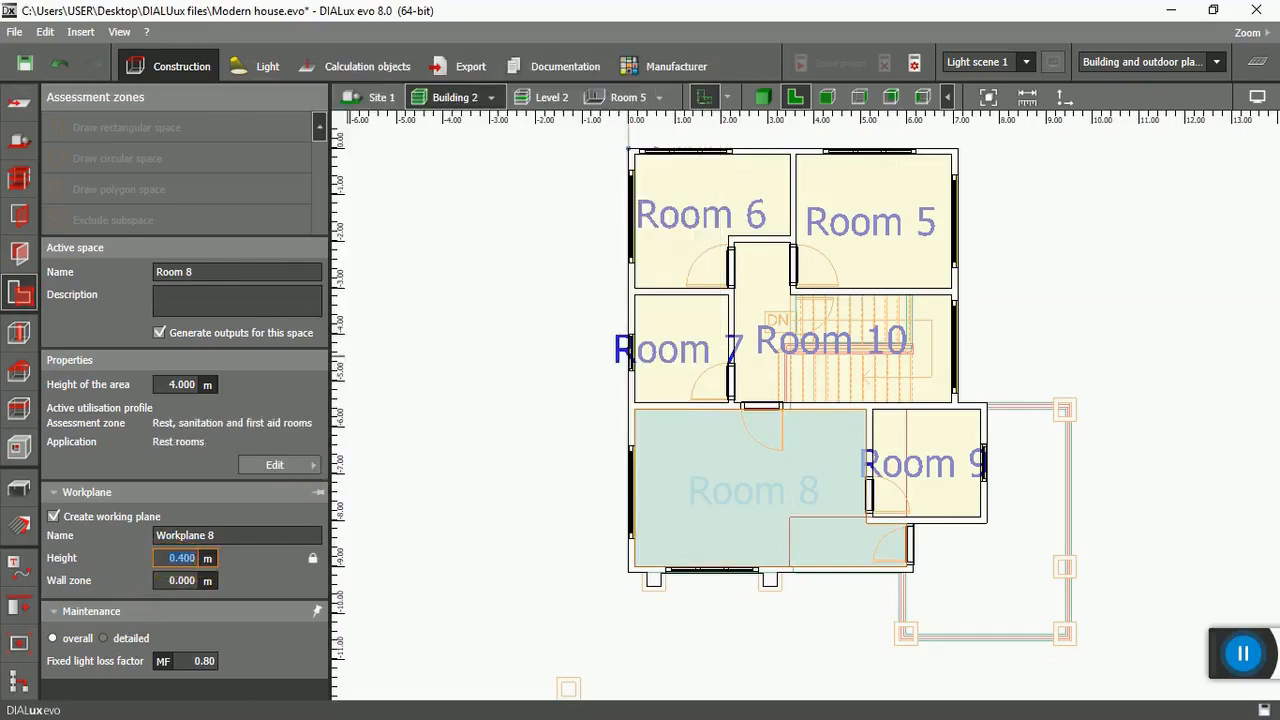
Set Room 7's utilisation profile to "Rest, sanitation and first aid rooms" with "Cloakrooms, washrooms, bathrooms, toilets".
{"action": "left_click", "coordinate": [670, 387]}
{"action": "left_click", "coordinate": [275, 465]}
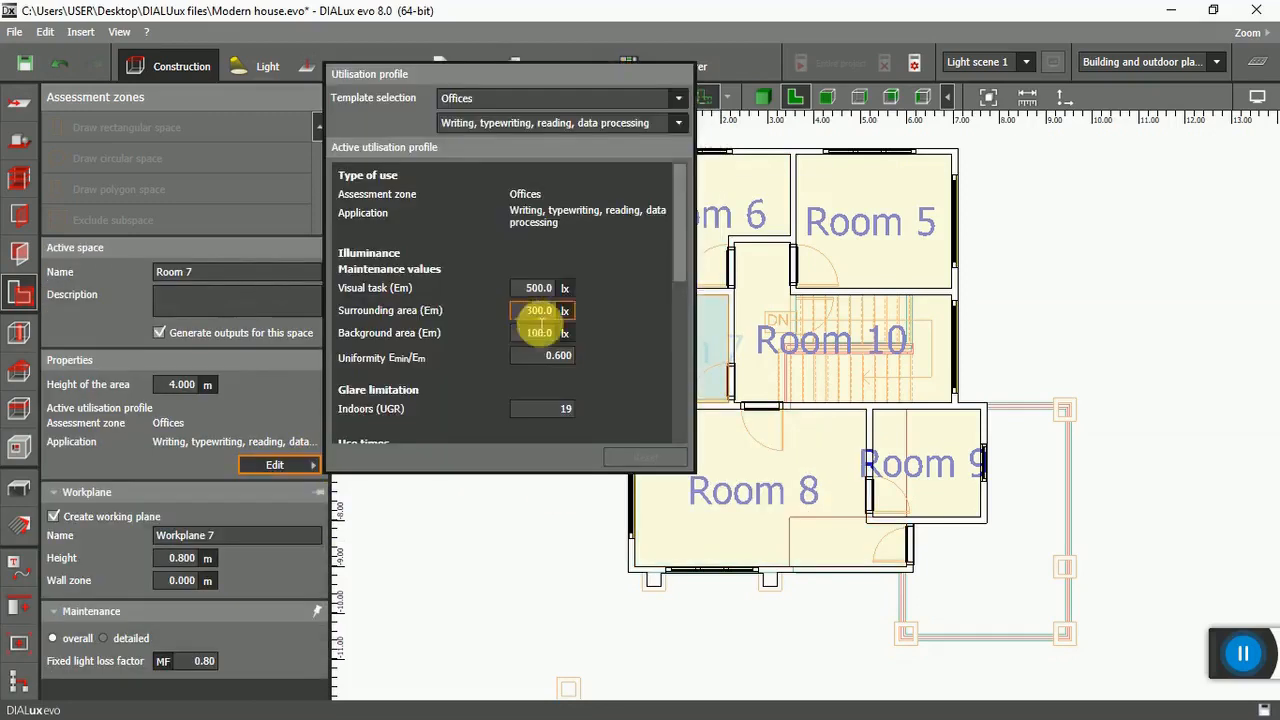
{"action": "left_click", "coordinate": [679, 98]}
{"action": "scroll", "coordinate": [651, 155], "scroll_direction": "up", "scroll_amount": 5}
{"action": "left_click", "coordinate": [646, 163]}
{"action": "left_click", "coordinate": [677, 123]}
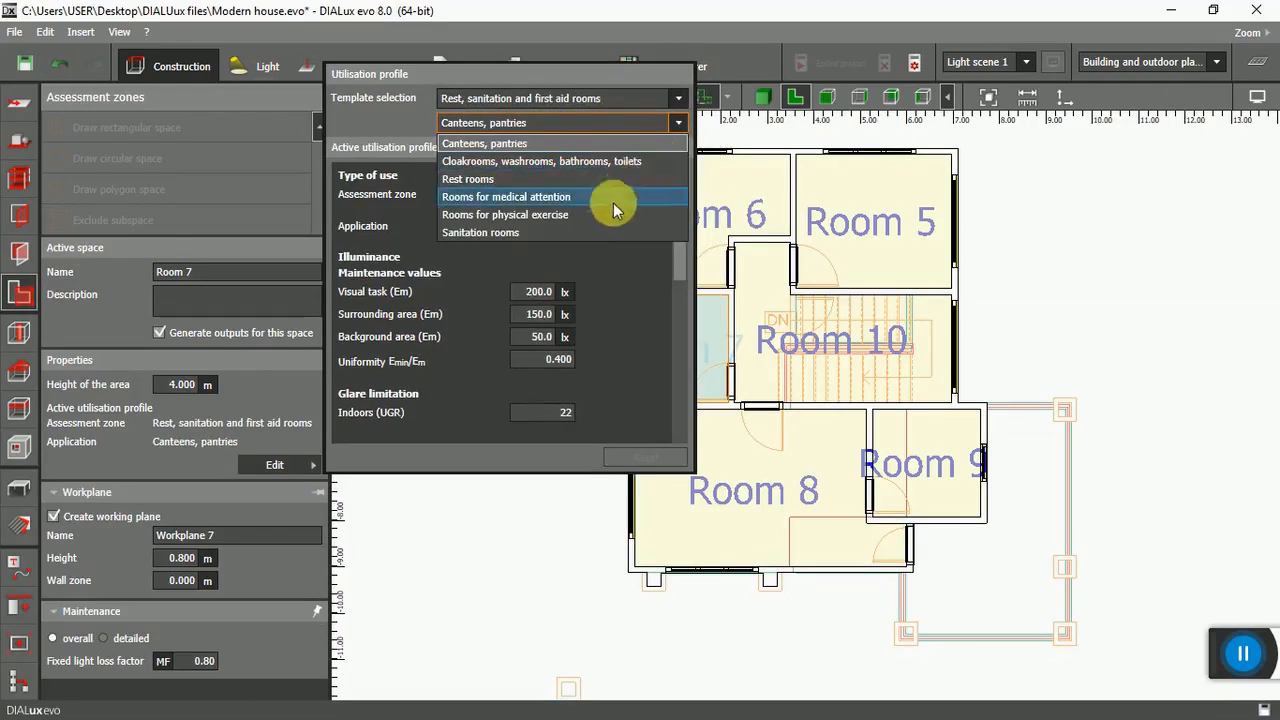
{"action": "left_click", "coordinate": [604, 161]}
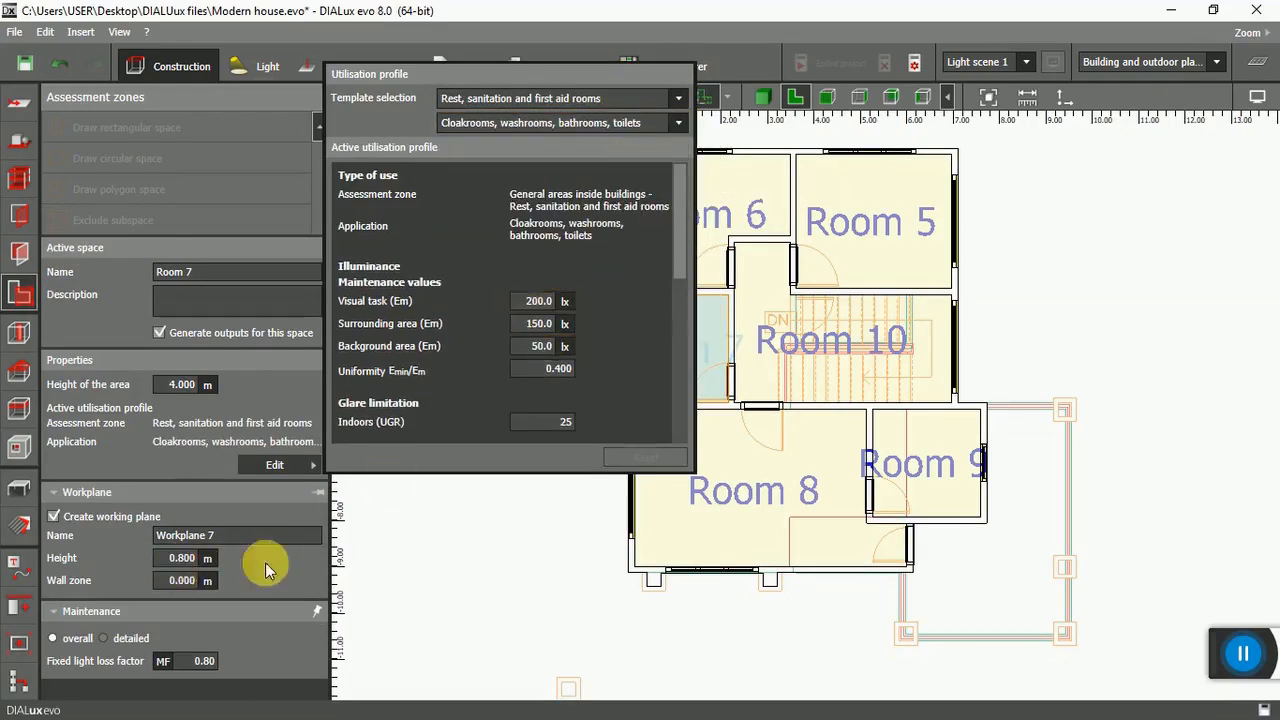
Set Room 9's utilisation profile to "Rest, sanitation and first aid rooms" with "Cloakrooms, washrooms, bathrooms, toilets".
{"action": "left_click", "coordinate": [866, 508]}
{"action": "left_click", "coordinate": [678, 99]}
{"action": "left_click_drag", "start_coordinate": [706, 158], "coordinate": [704, 123]}
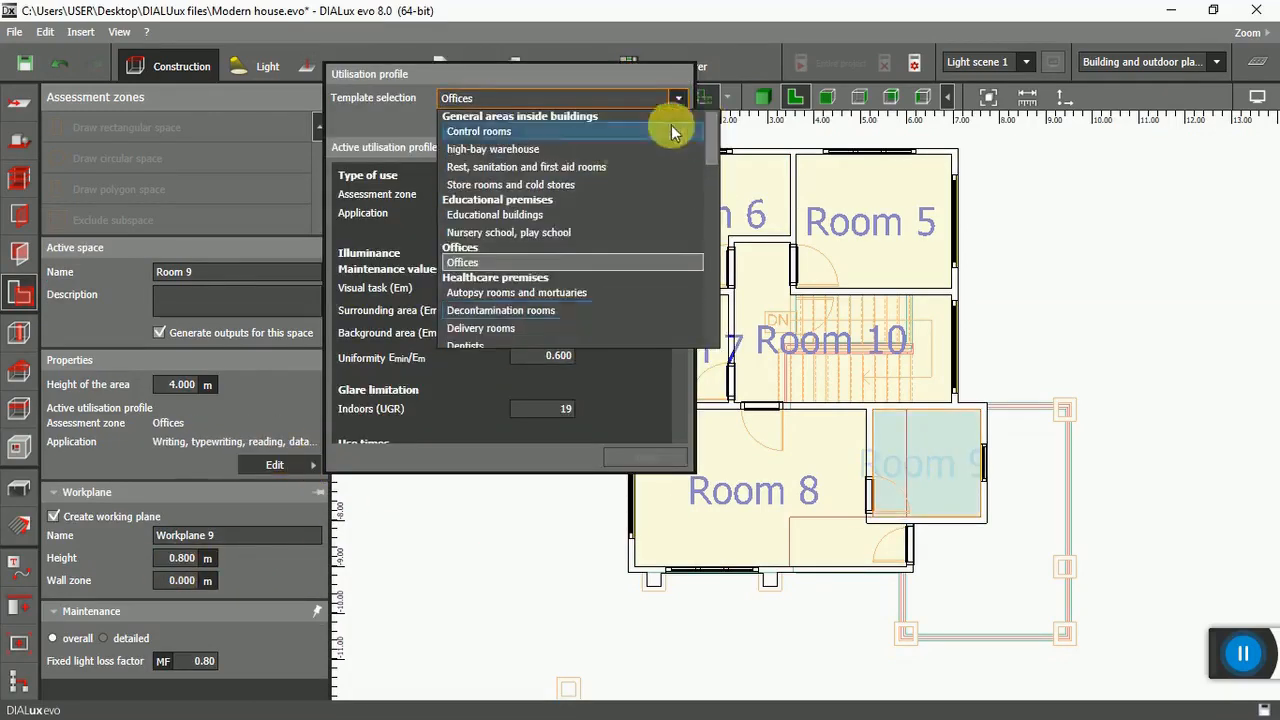
{"action": "left_click", "coordinate": [664, 164]}
{"action": "left_click", "coordinate": [680, 124]}
{"action": "left_click", "coordinate": [620, 160]}
{"action": "left_click", "coordinate": [300, 565]}
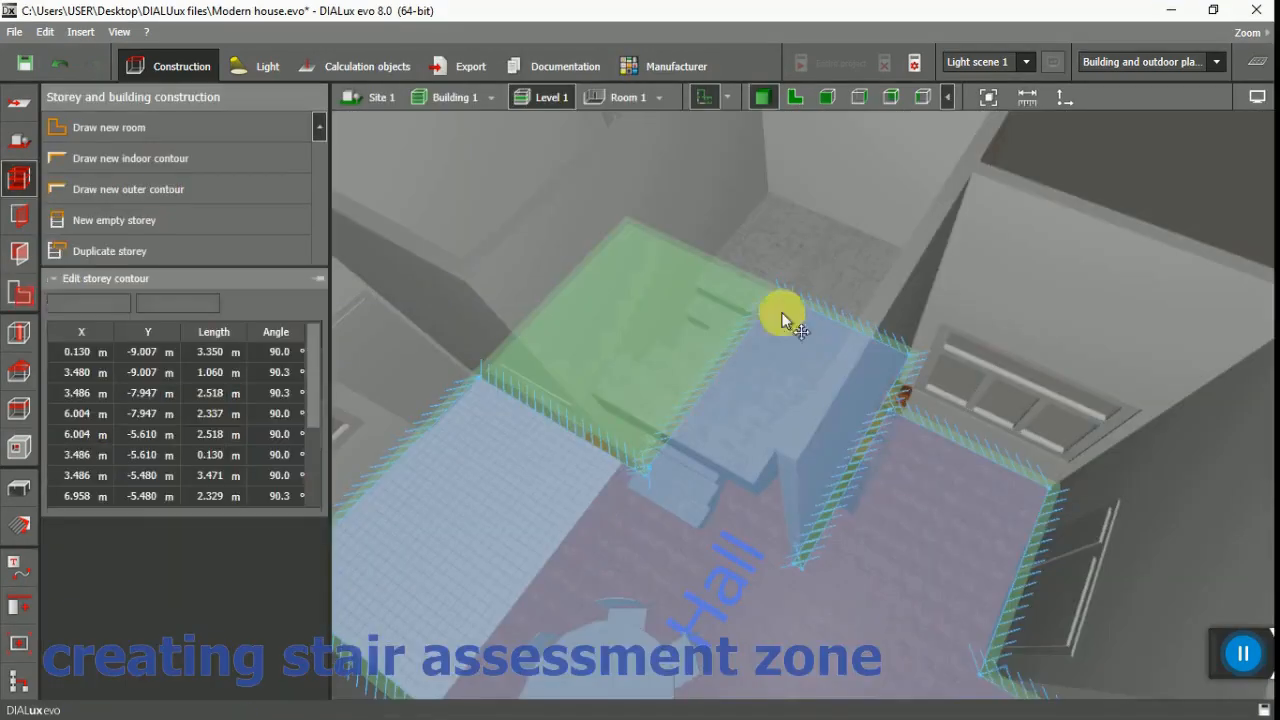
Draw a rectangular calculation surface about 1.11 by 2.37 m over the stair flight nearest Room 1 in the Level 1 floor plan.
{"action": "key", "text": "Escape"}
{"action": "scroll", "coordinate": [689, 337], "scroll_direction": "down", "scroll_amount": 2}
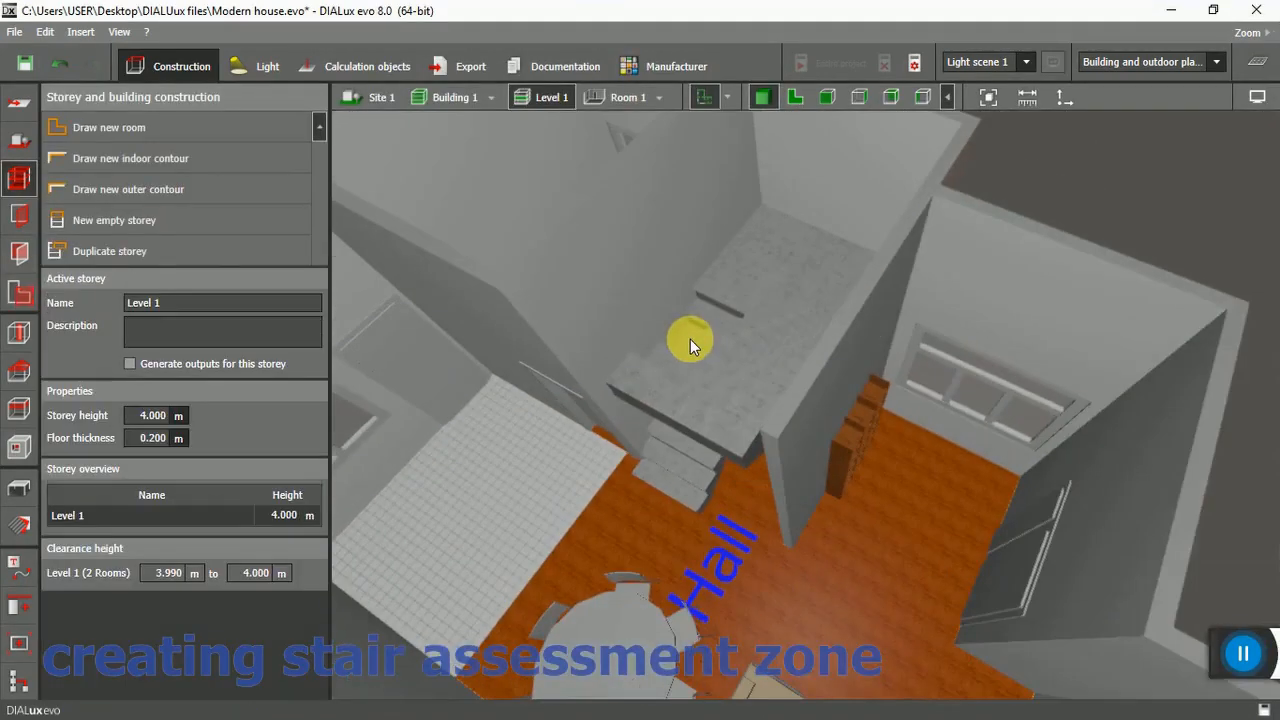
{"action": "left_click", "coordinate": [791, 100]}
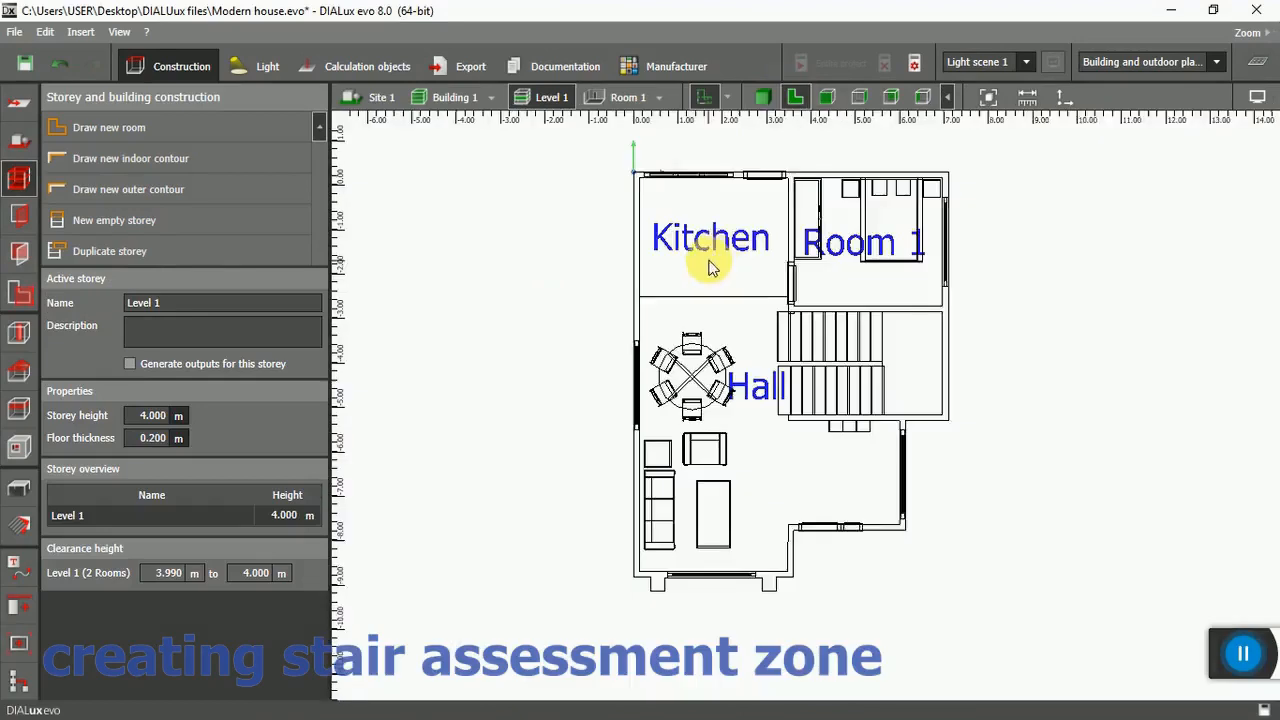
{"action": "left_click", "coordinate": [366, 70]}
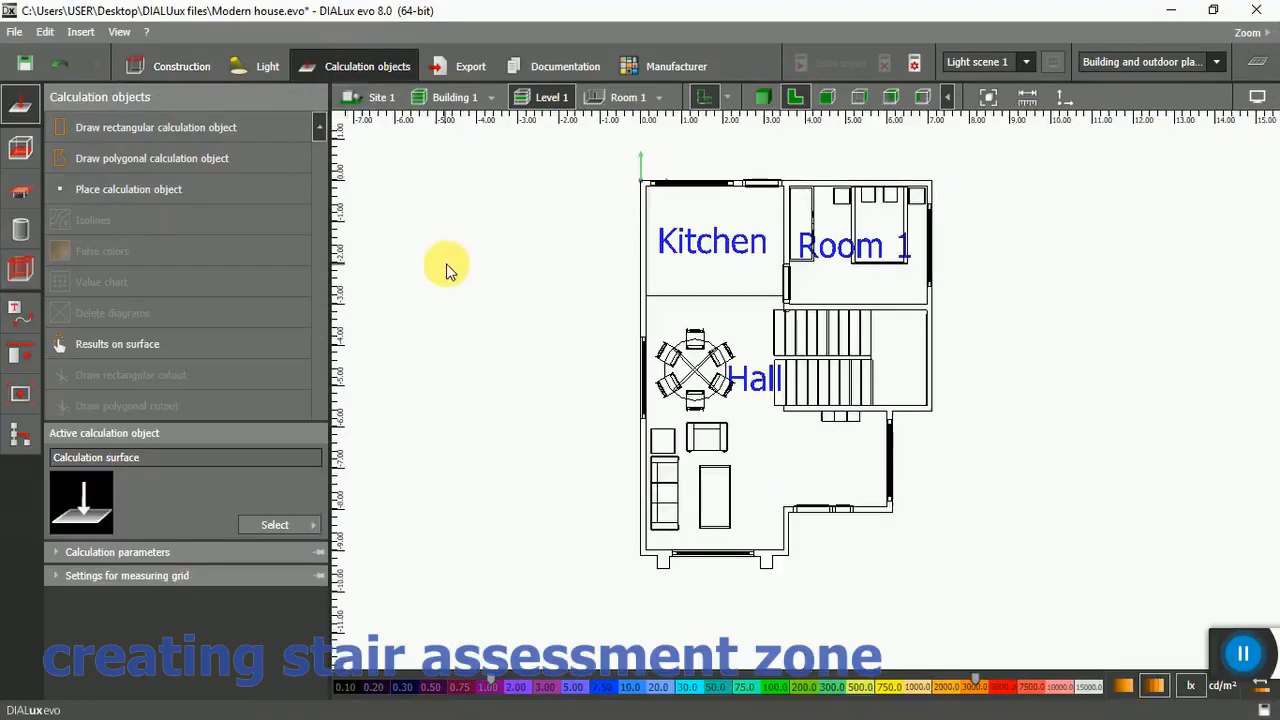
{"action": "left_click", "coordinate": [209, 129]}
{"action": "scroll", "coordinate": [872, 312], "scroll_direction": "up", "scroll_amount": 1}
{"action": "scroll", "coordinate": [868, 330], "scroll_direction": "up", "scroll_amount": 3}
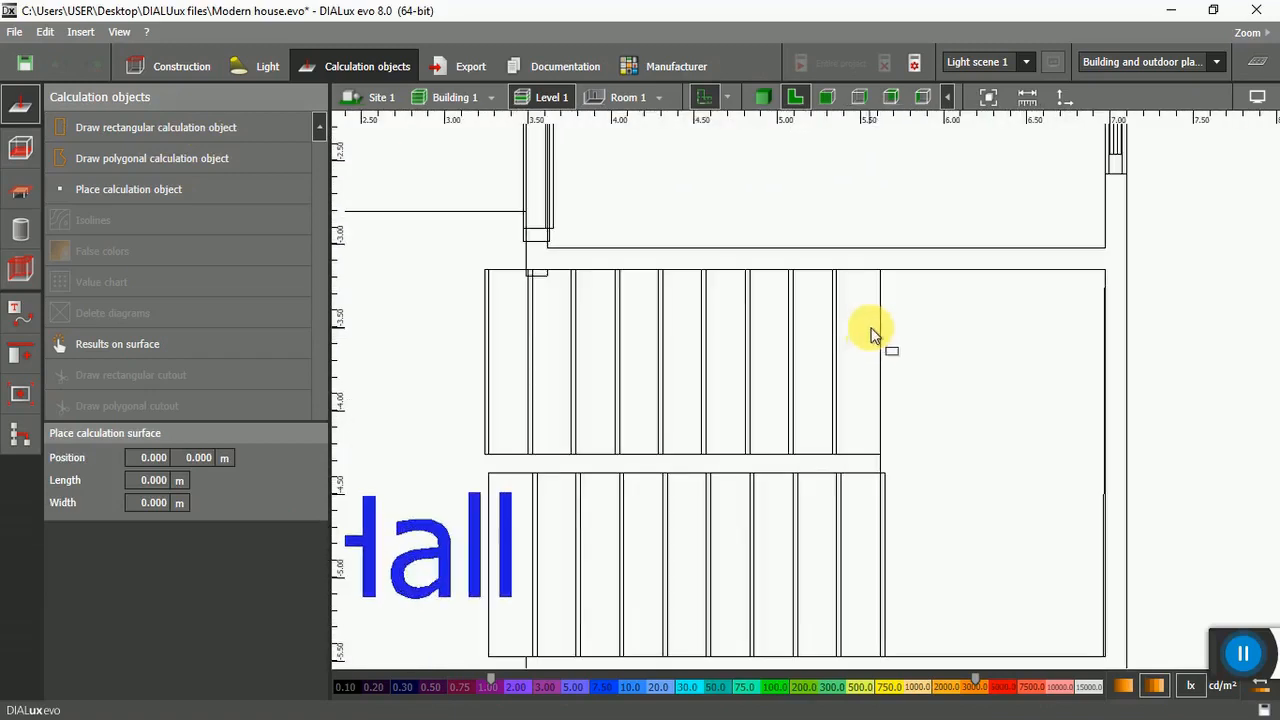
{"action": "left_click", "coordinate": [880, 271]}
{"action": "left_click", "coordinate": [879, 454]}
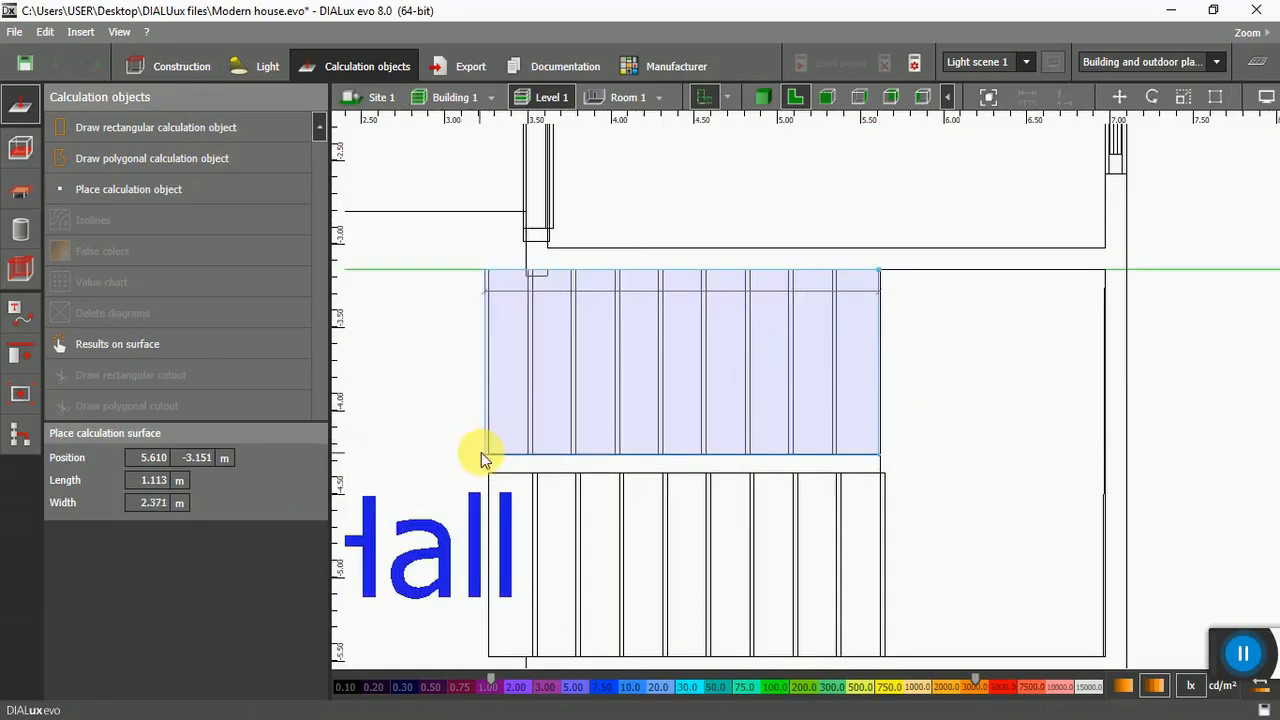
{"action": "left_click", "coordinate": [481, 452]}
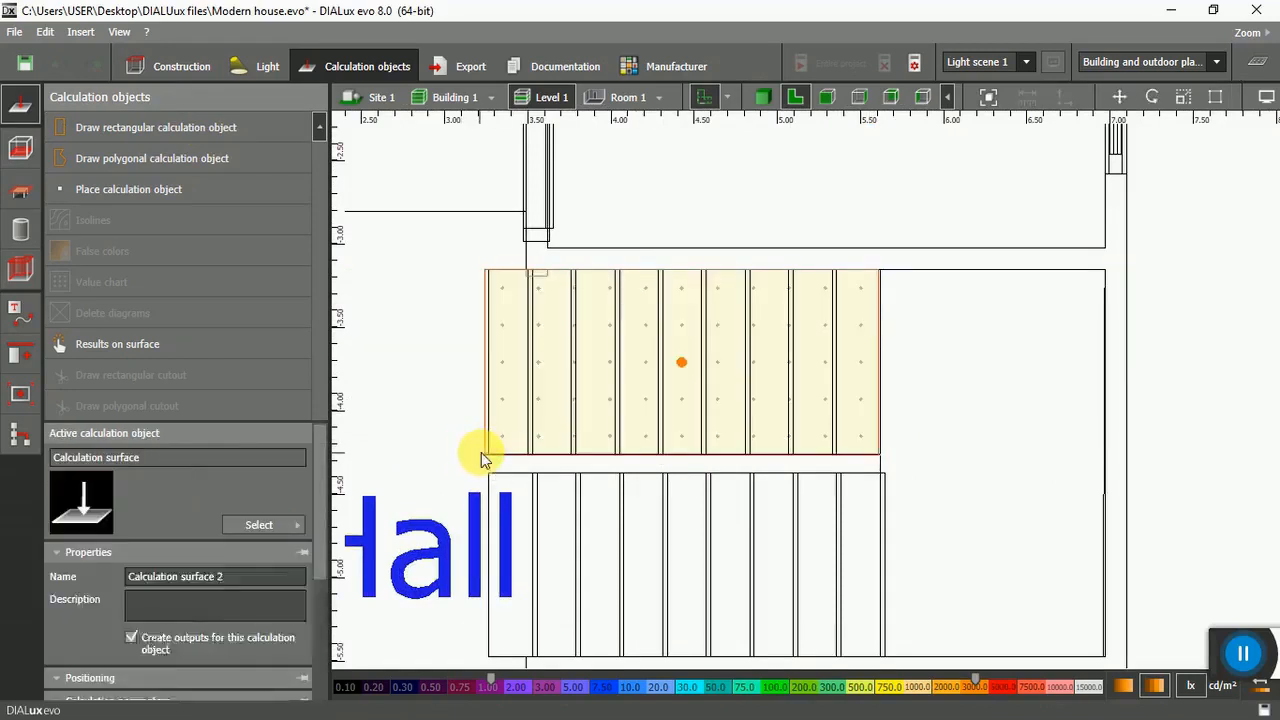
Tilt the calculation surface to the stair slope in a side view by setting its X rotation to 40.5°.
{"action": "left_click", "coordinate": [859, 97]}
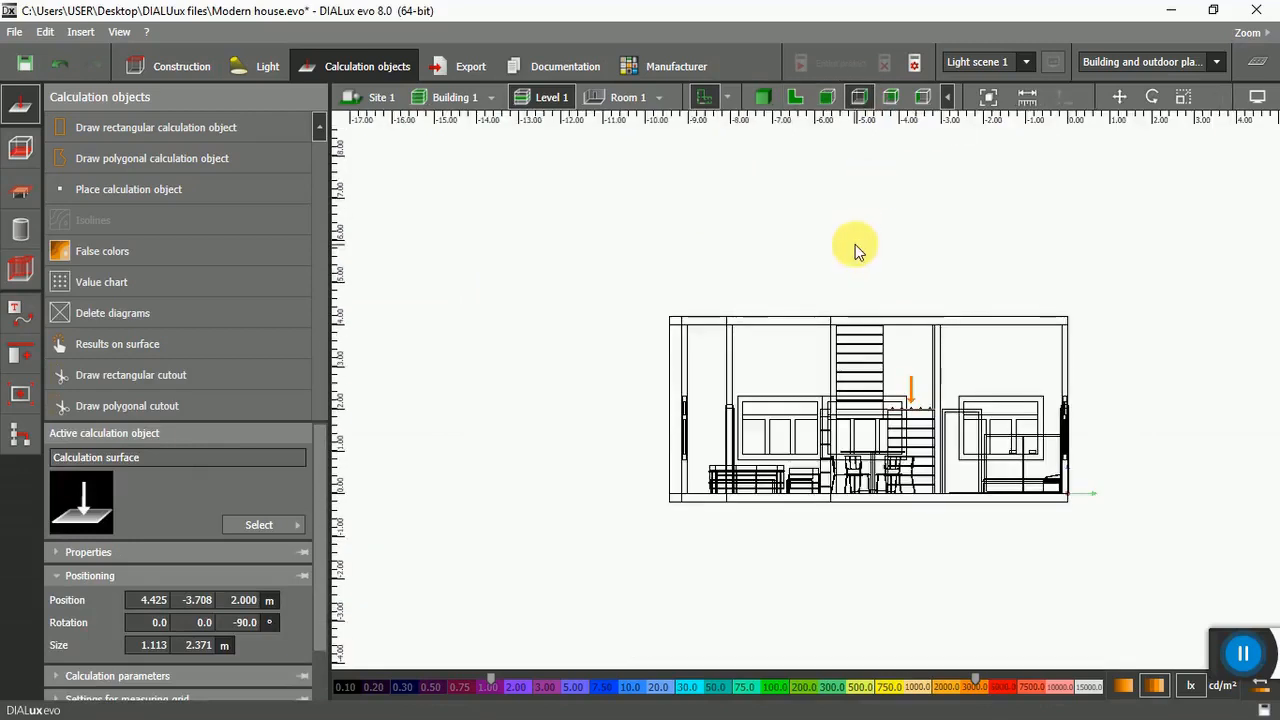
{"action": "left_click", "coordinate": [890, 98]}
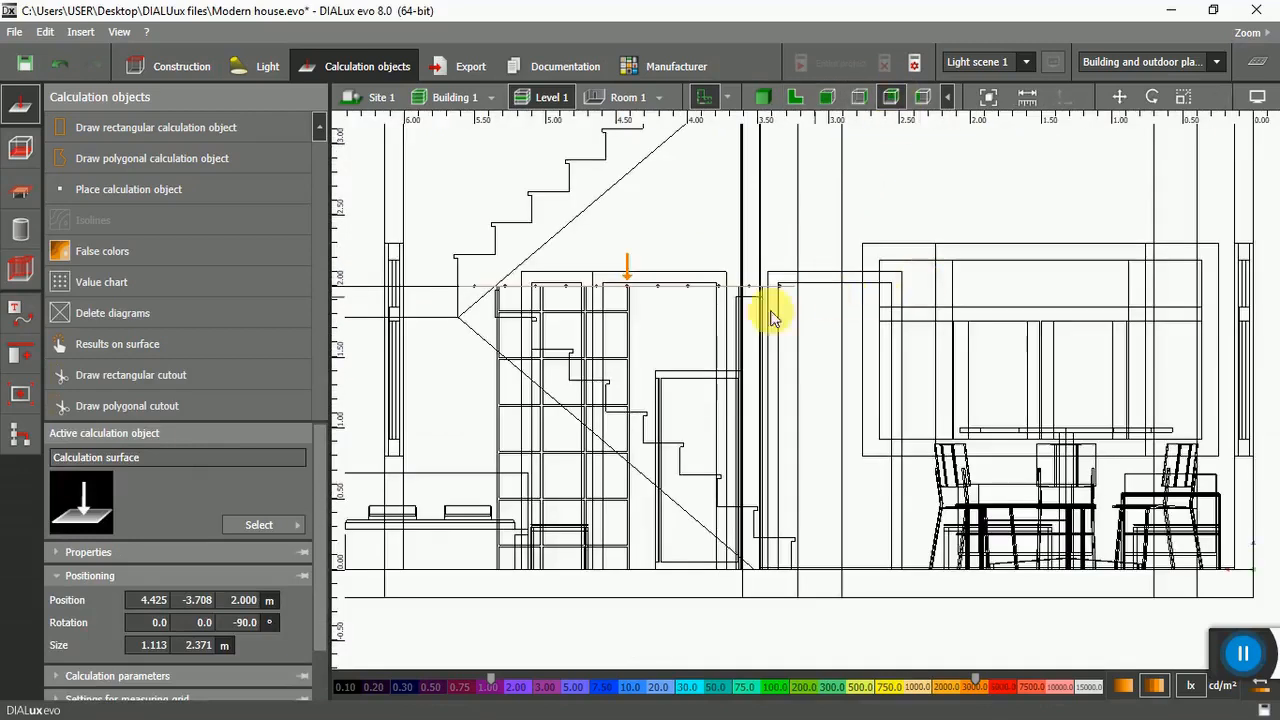
{"action": "scroll", "coordinate": [733, 285], "scroll_direction": "down", "scroll_amount": 2}
{"action": "scroll", "coordinate": [479, 287], "scroll_direction": "up", "scroll_amount": 3}
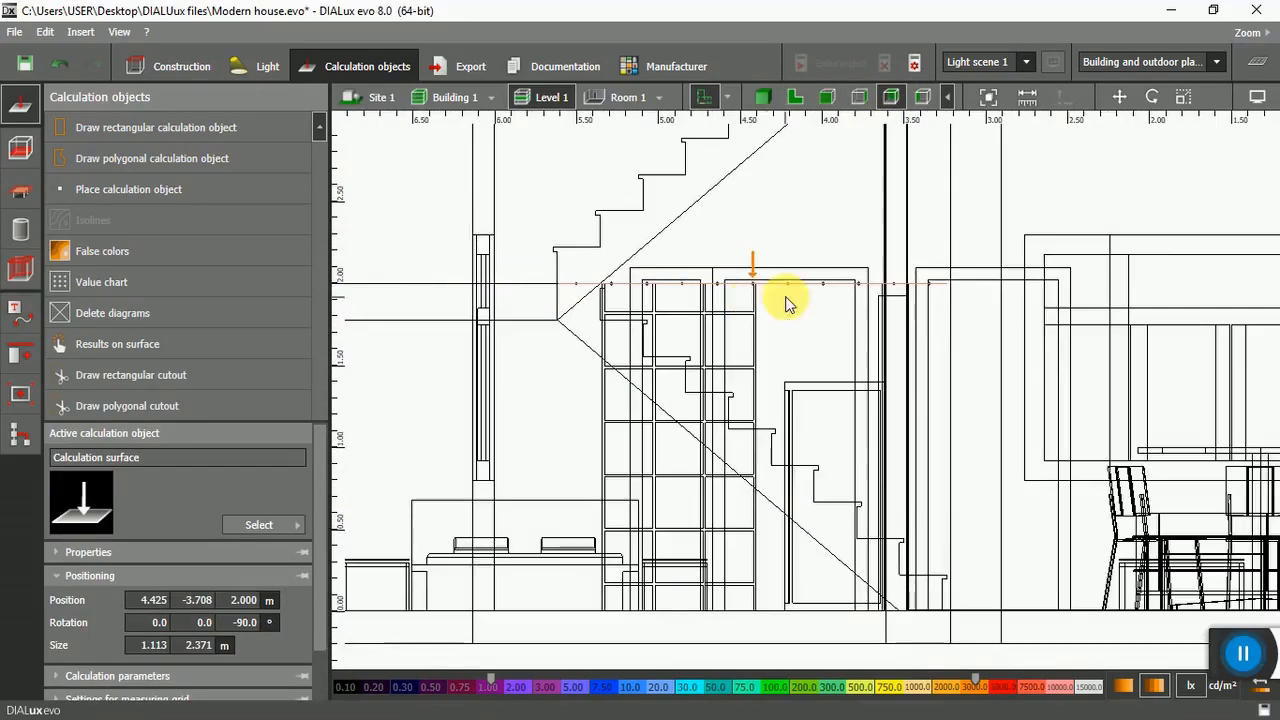
{"action": "left_click", "coordinate": [153, 645]}
{"action": "scroll", "coordinate": [137, 639], "scroll_direction": "down", "scroll_amount": 1}
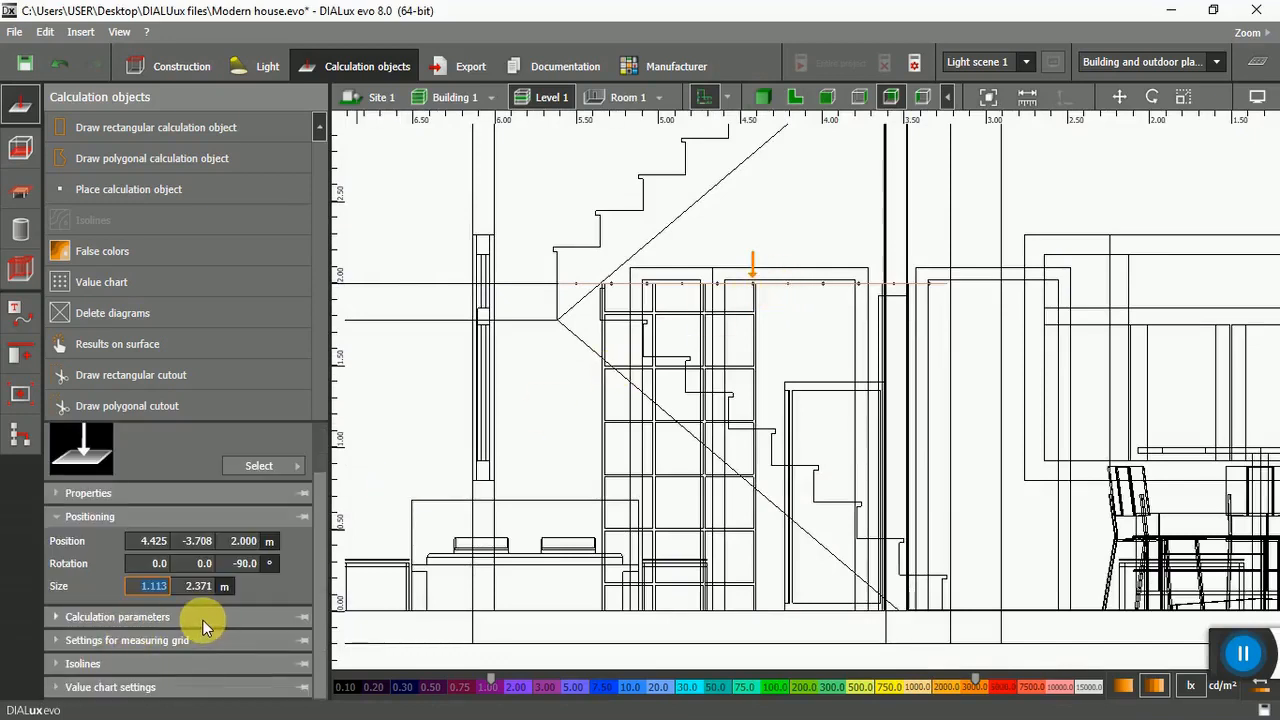
{"action": "left_click", "coordinate": [168, 566]}
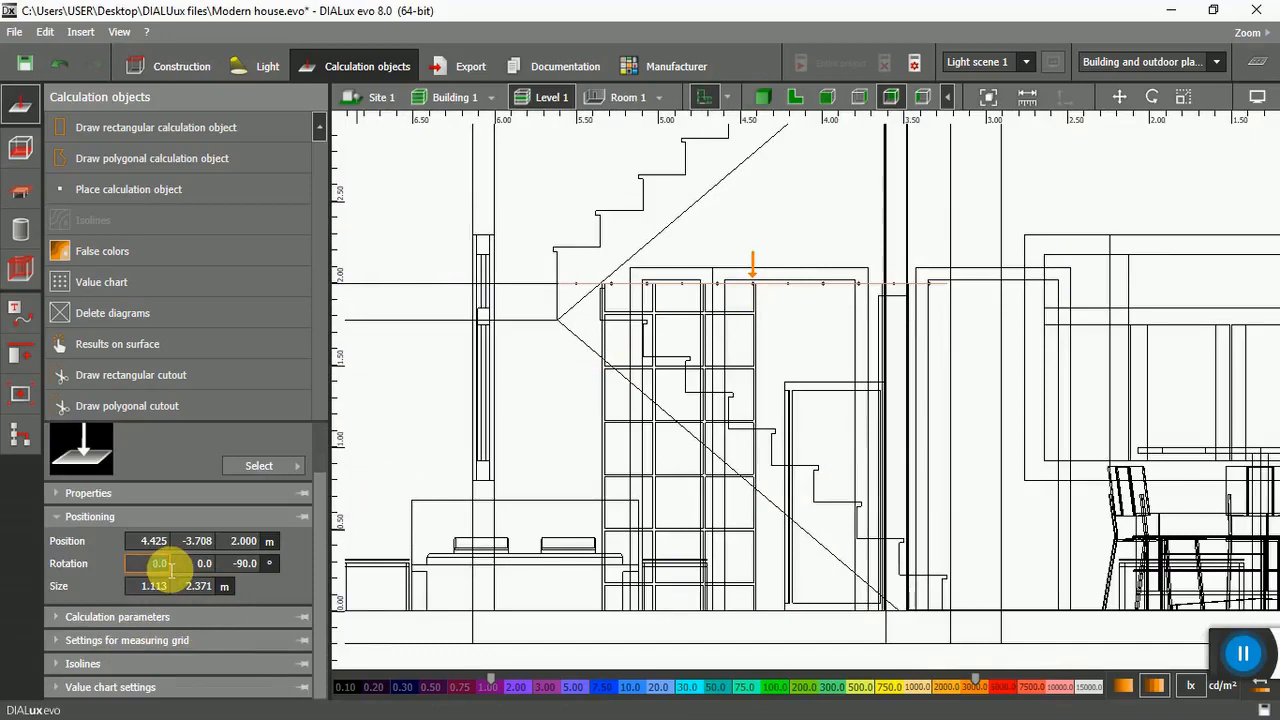
{"action": "left_click", "coordinate": [205, 587]}
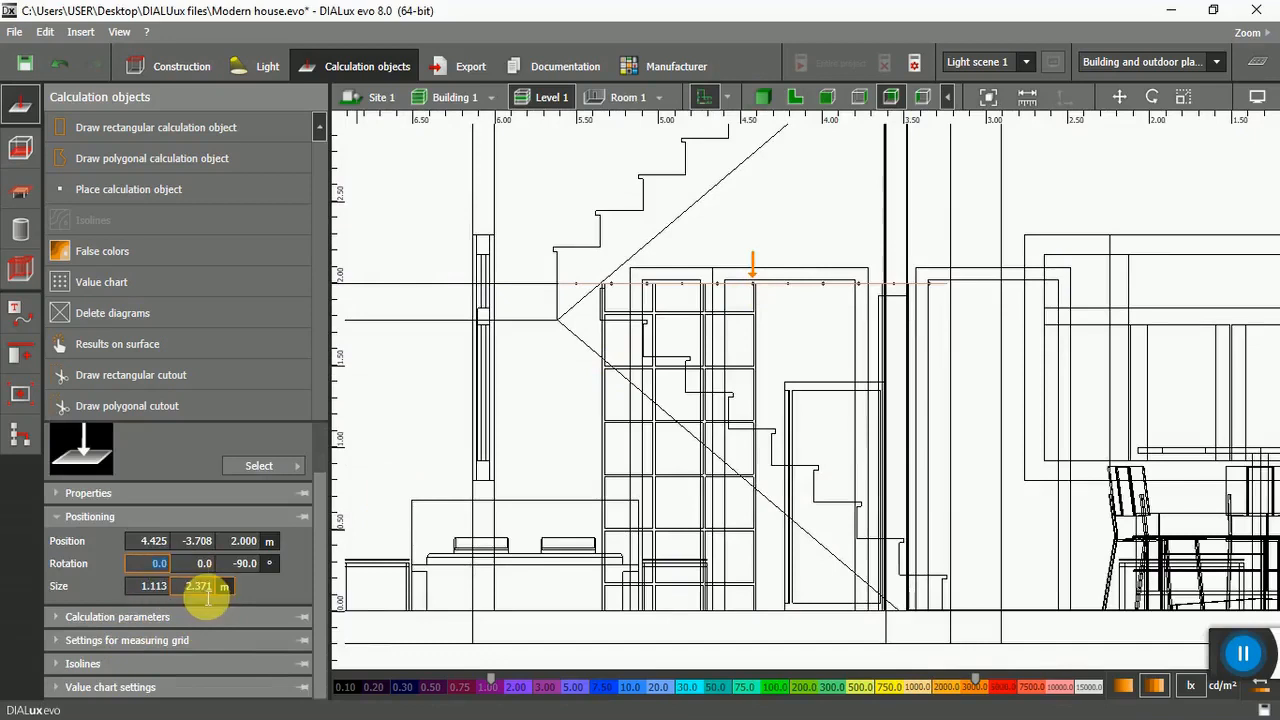
{"action": "type", "text": "40."}
{"action": "key", "text": "Return"}
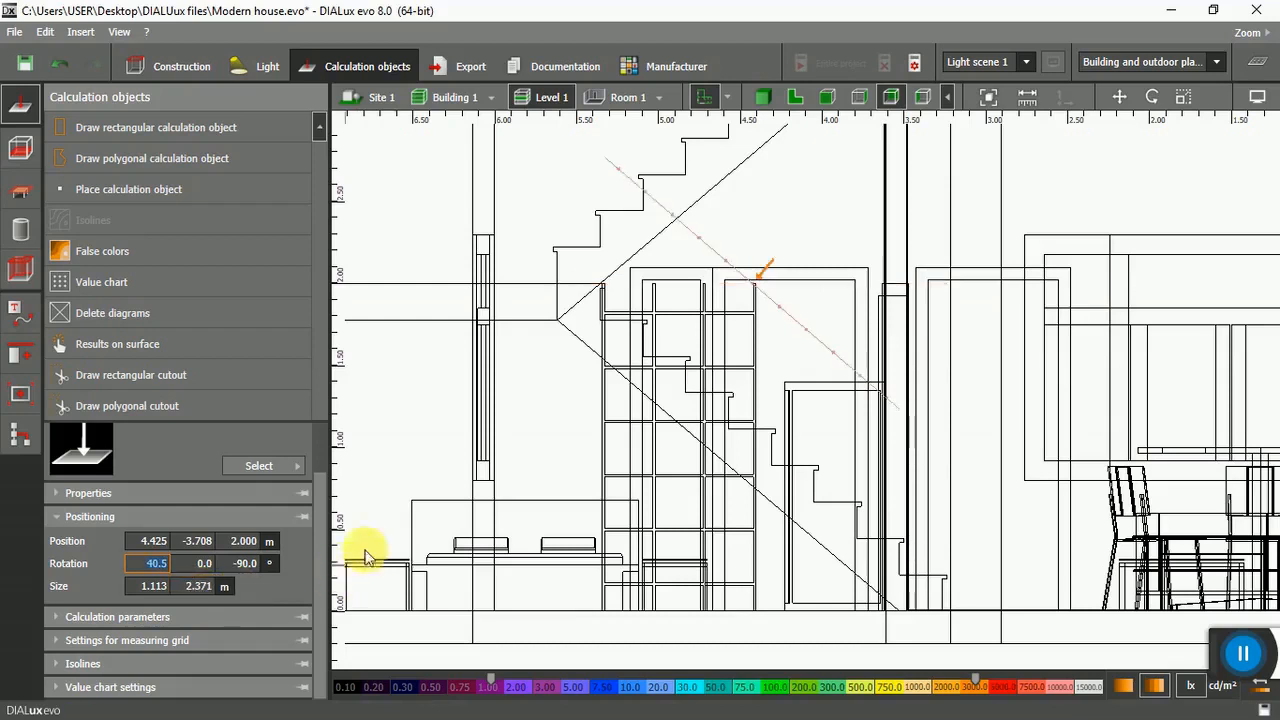
Move the tilted calculation surface down onto the step edges of the lower stair flight, at a height of about 1.23 m.
{"action": "right_click", "coordinate": [752, 279]}
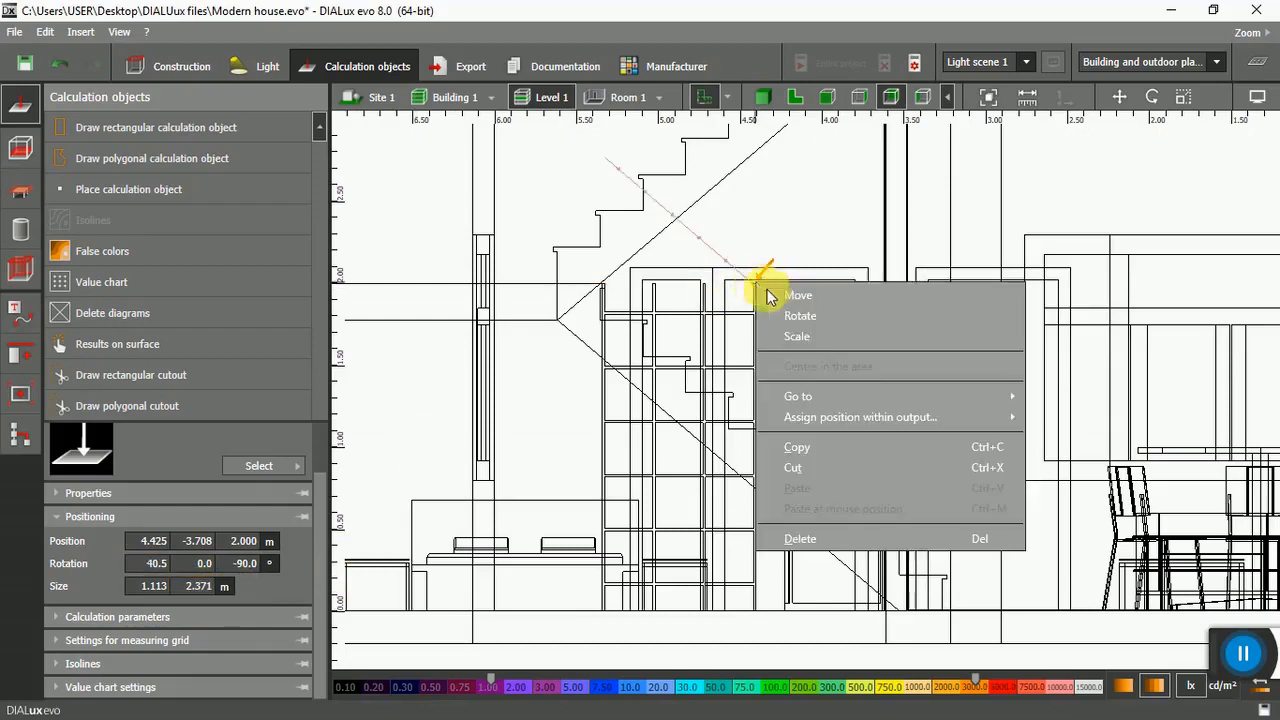
{"action": "left_click", "coordinate": [799, 302]}
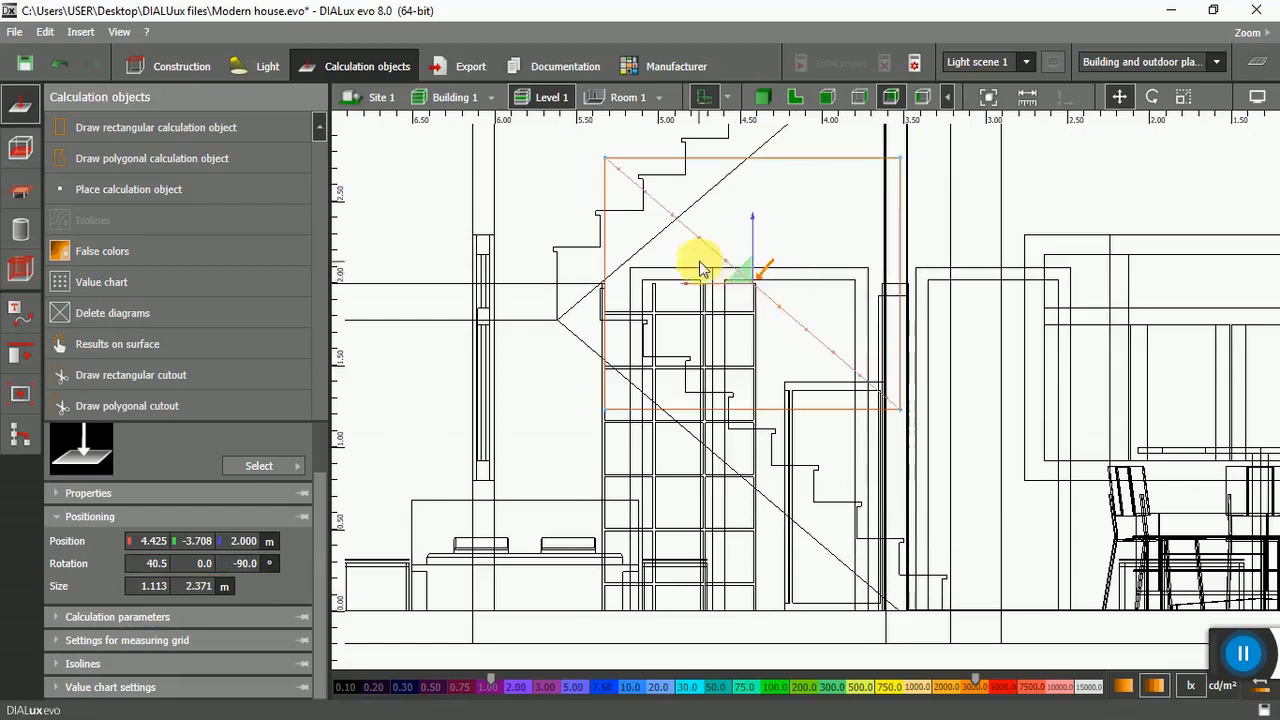
{"action": "left_click_drag", "start_coordinate": [743, 271], "coordinate": [738, 398]}
{"action": "scroll", "coordinate": [785, 454], "scroll_direction": "up", "scroll_amount": 1}
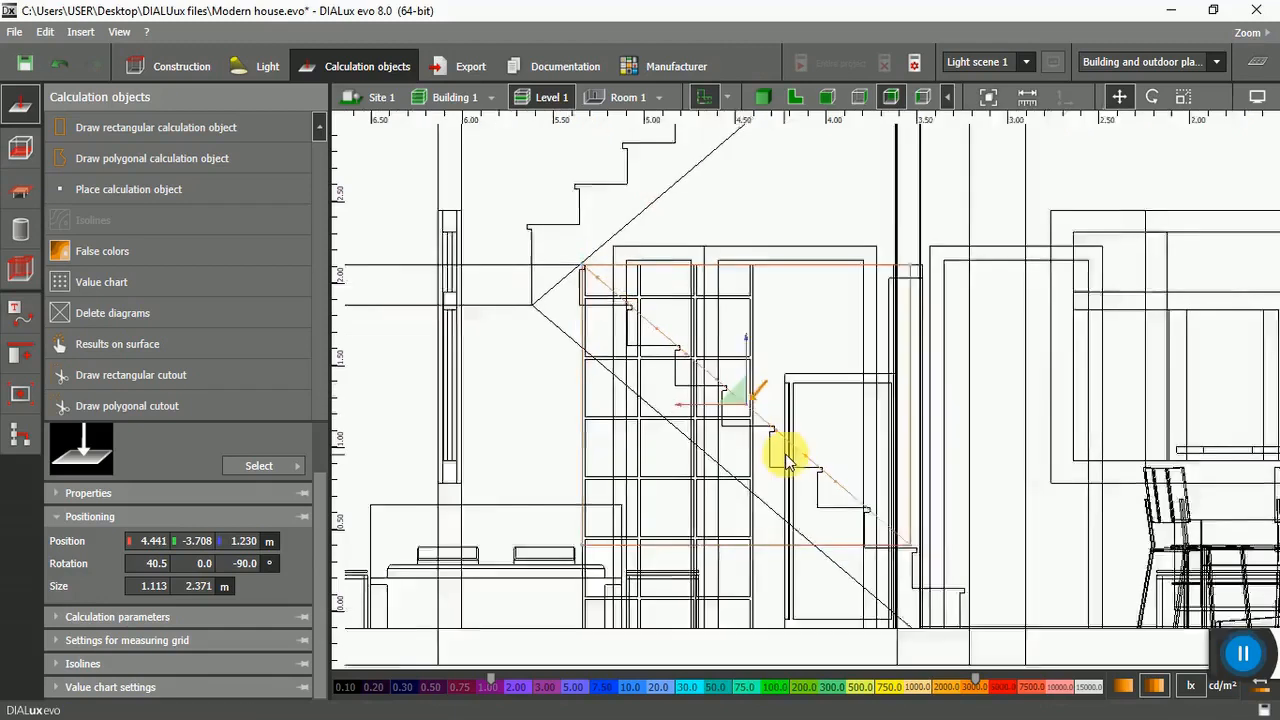
{"action": "scroll", "coordinate": [785, 458], "scroll_direction": "up", "scroll_amount": 1}
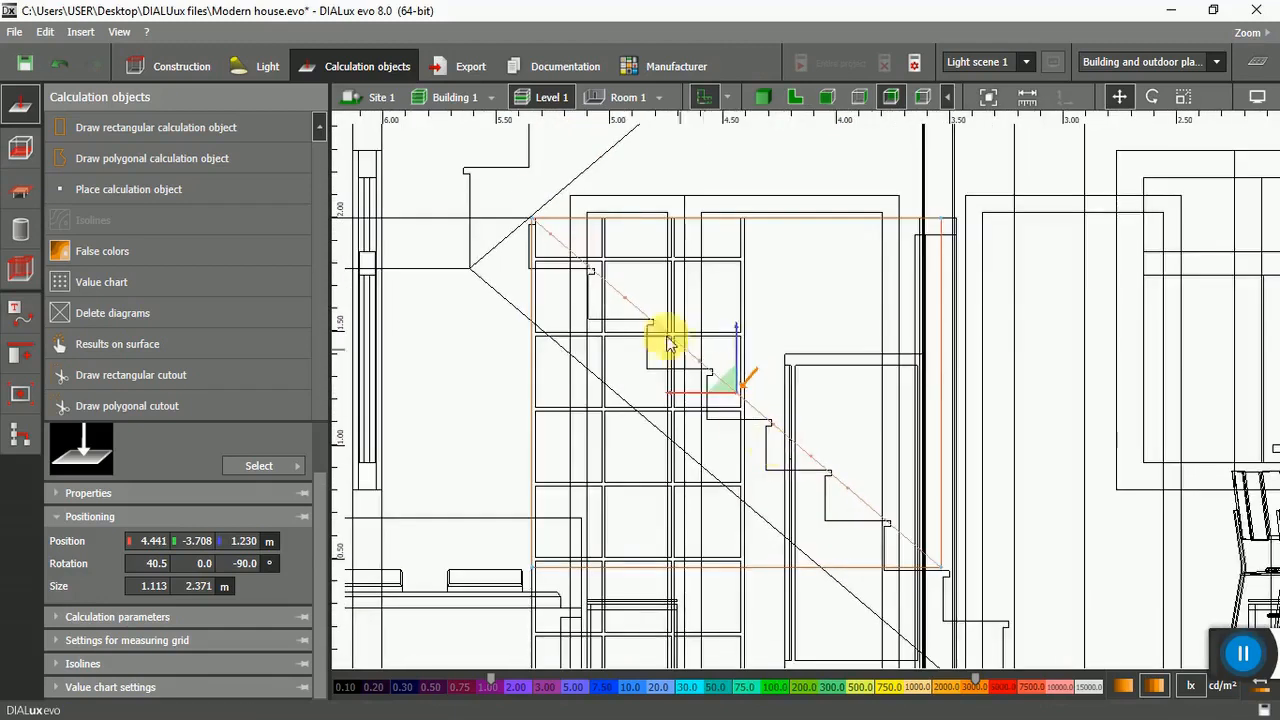
{"action": "scroll", "coordinate": [543, 234], "scroll_direction": "down", "scroll_amount": 1}
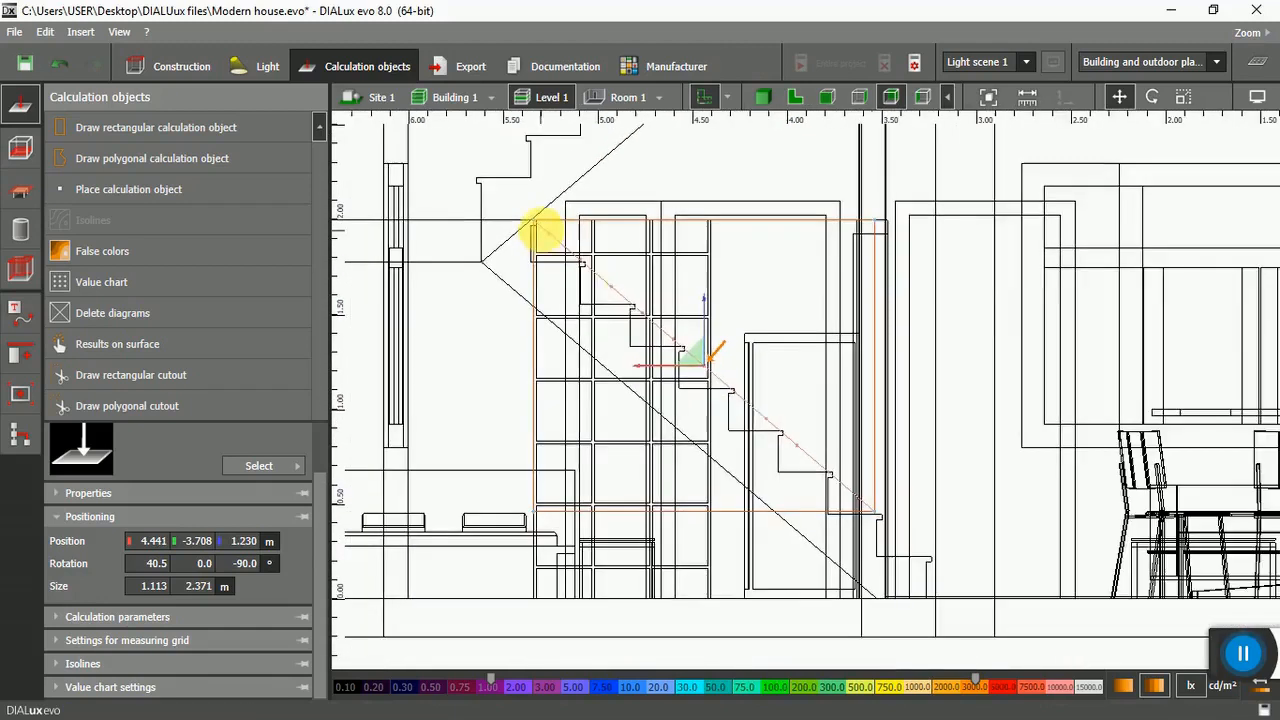
Scale the calculation surface along the lower stair flight down to the floor, to a length of about 3.0 m.
{"action": "right_click", "coordinate": [699, 362]}
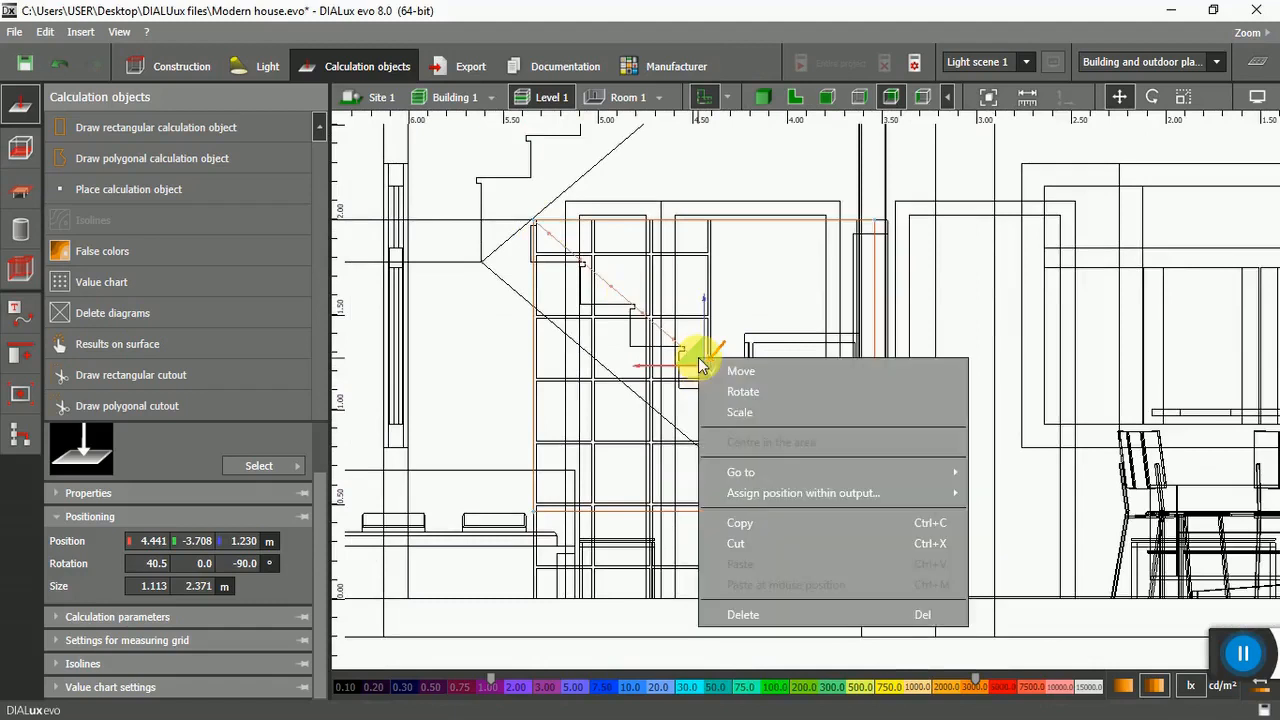
{"action": "left_click", "coordinate": [714, 410]}
{"action": "scroll", "coordinate": [720, 349], "scroll_direction": "down", "scroll_amount": 2}
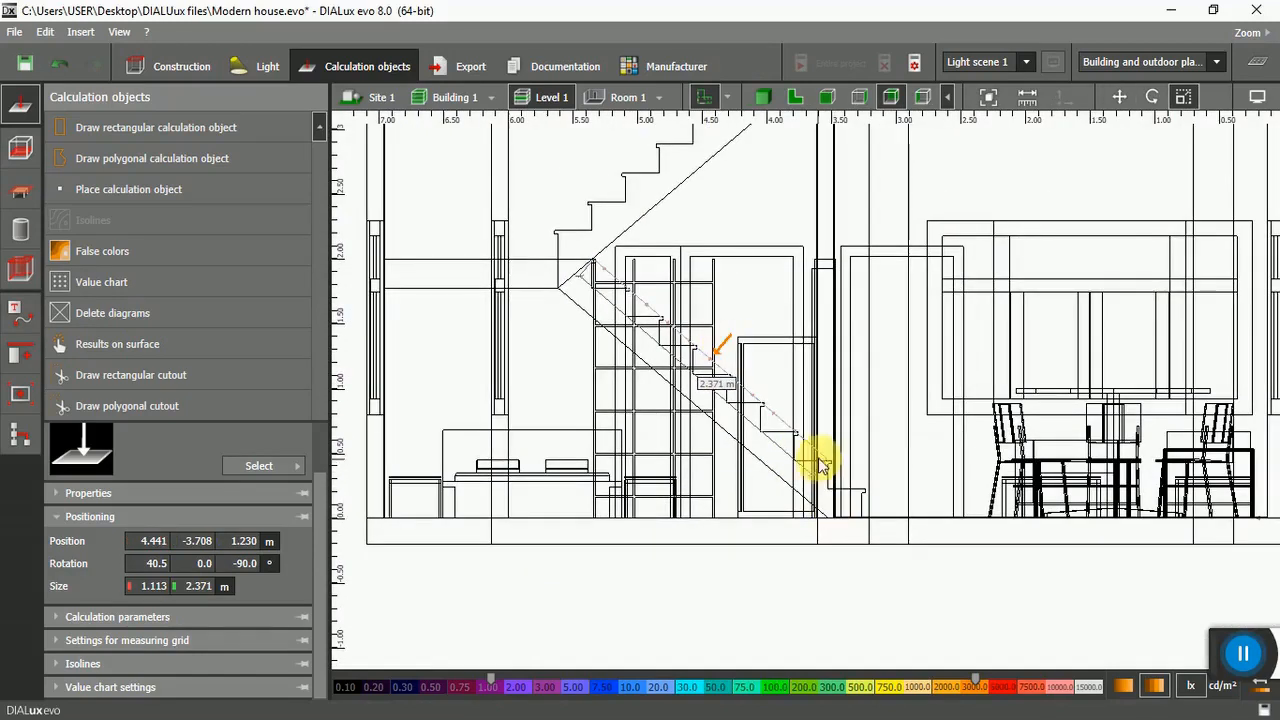
{"action": "left_click", "coordinate": [893, 515]}
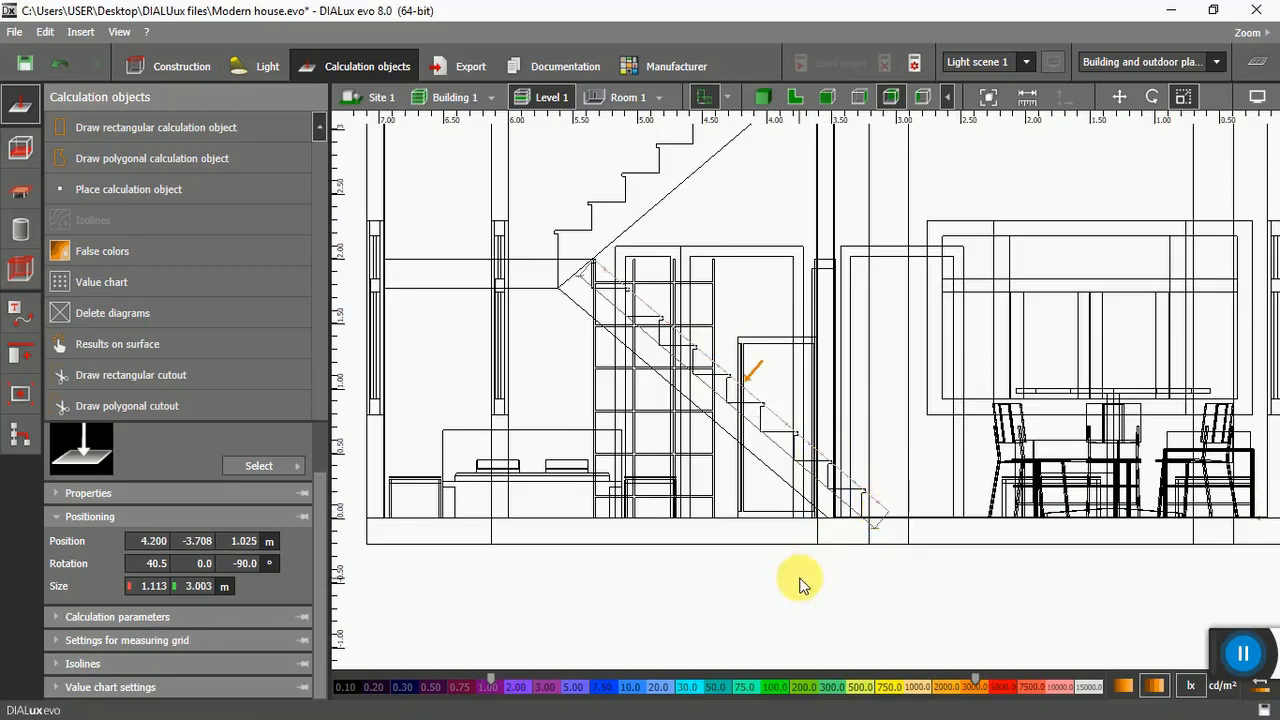
{"action": "left_click", "coordinate": [800, 585]}
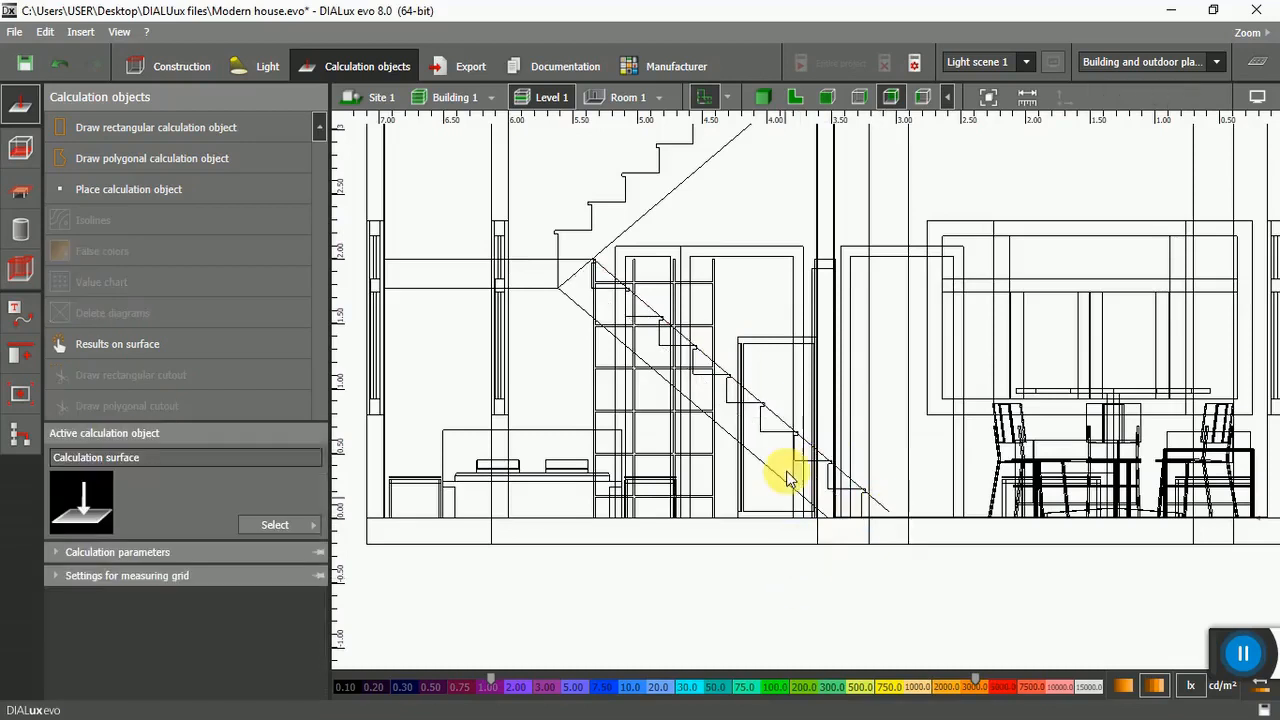
Try to duplicate the lower stair flight's calculation surface in the side view.
{"action": "left_click", "coordinate": [752, 396]}
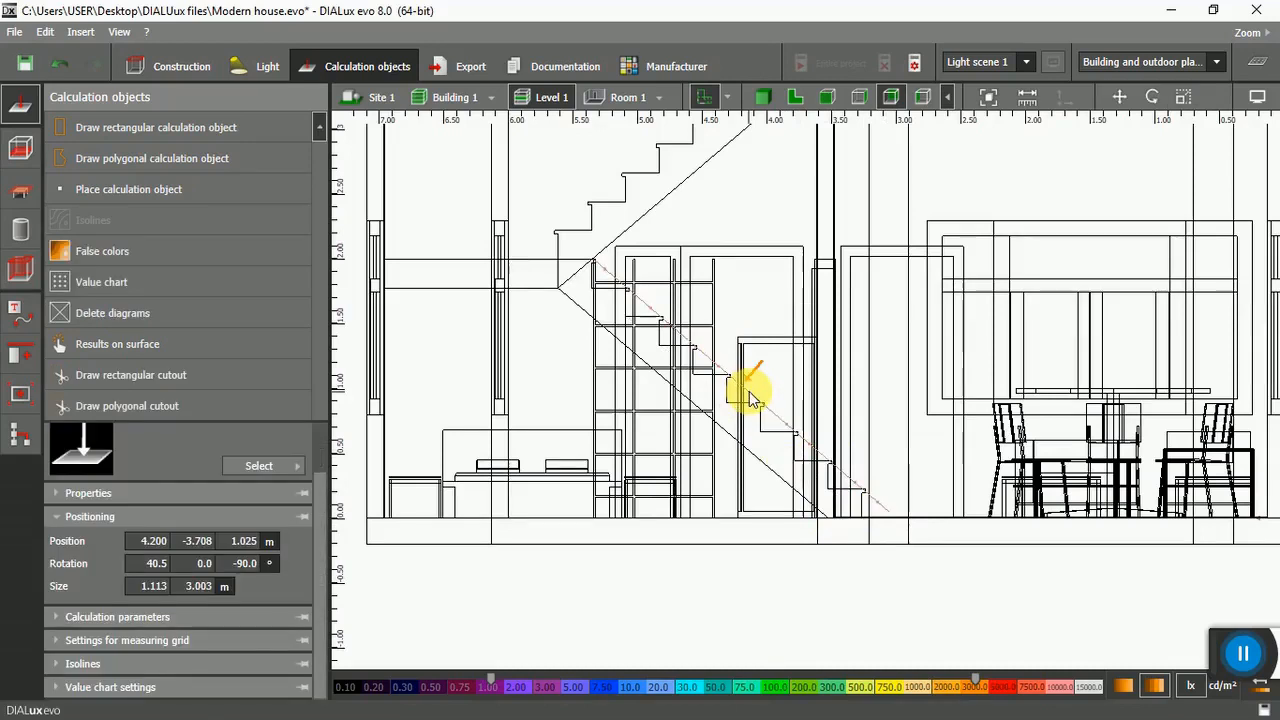
{"action": "left_click", "coordinate": [156, 563]}
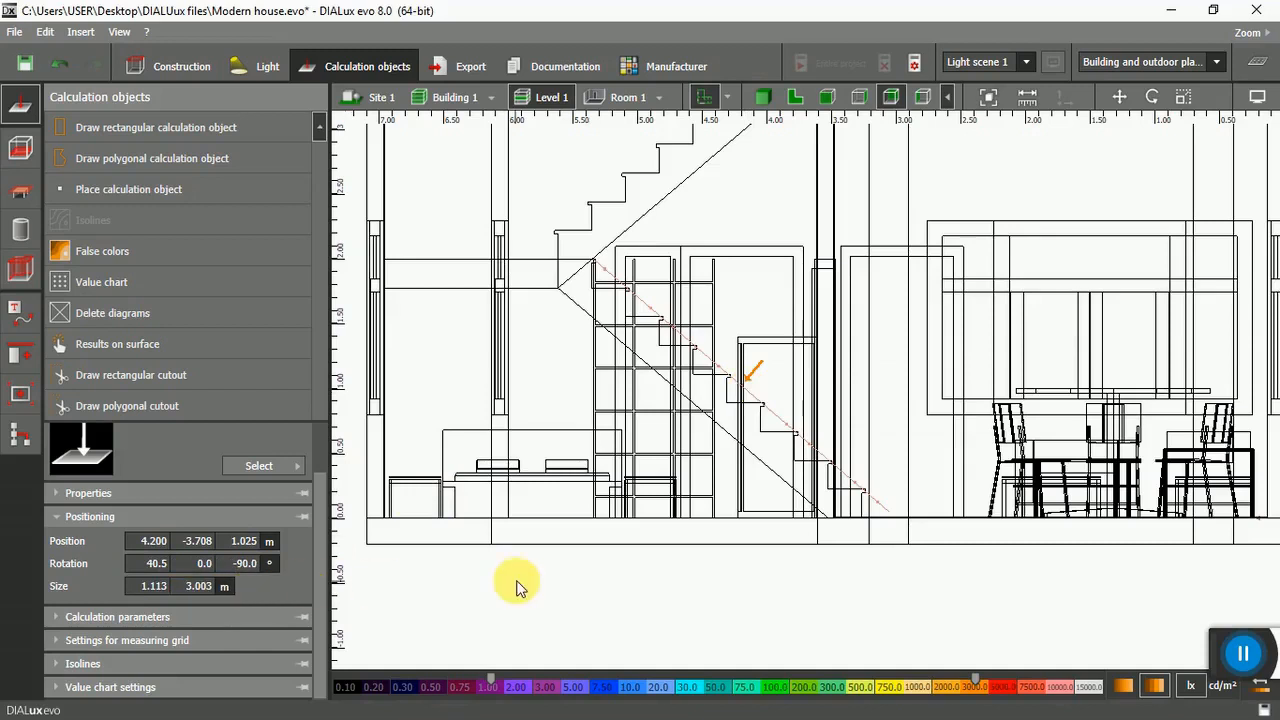
{"action": "right_click", "coordinate": [744, 377]}
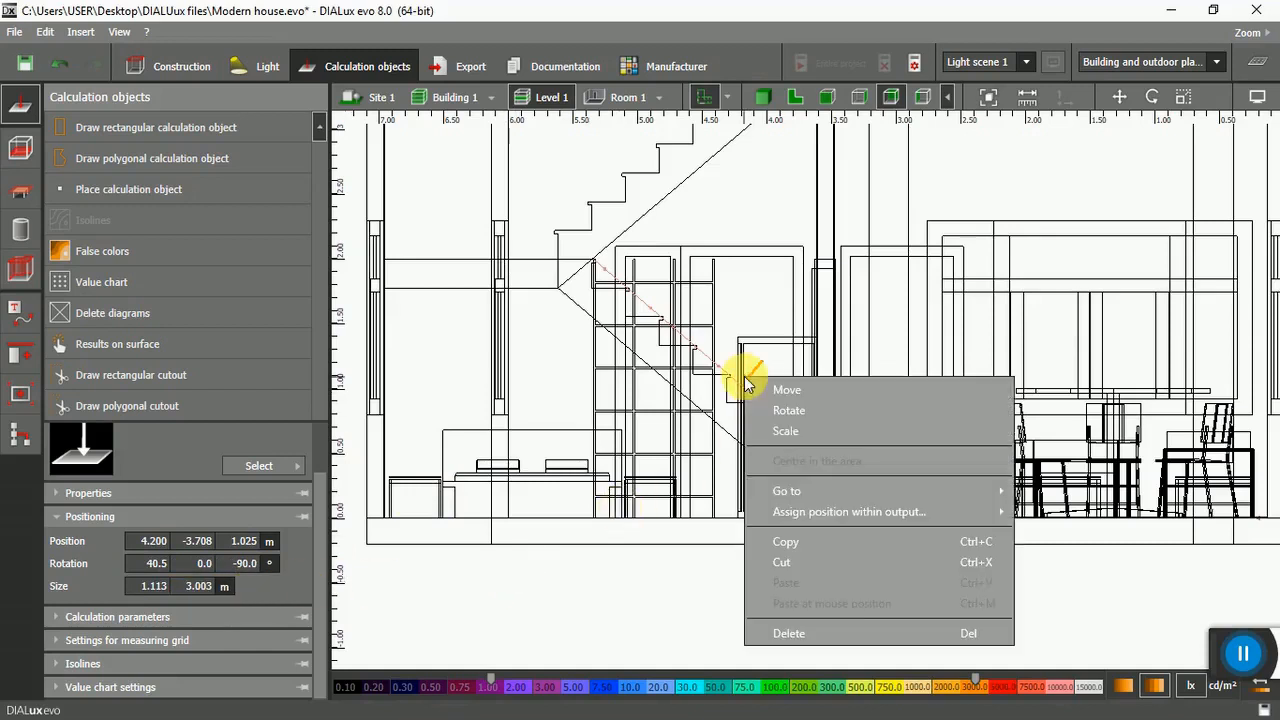
{"action": "left_click", "coordinate": [754, 540]}
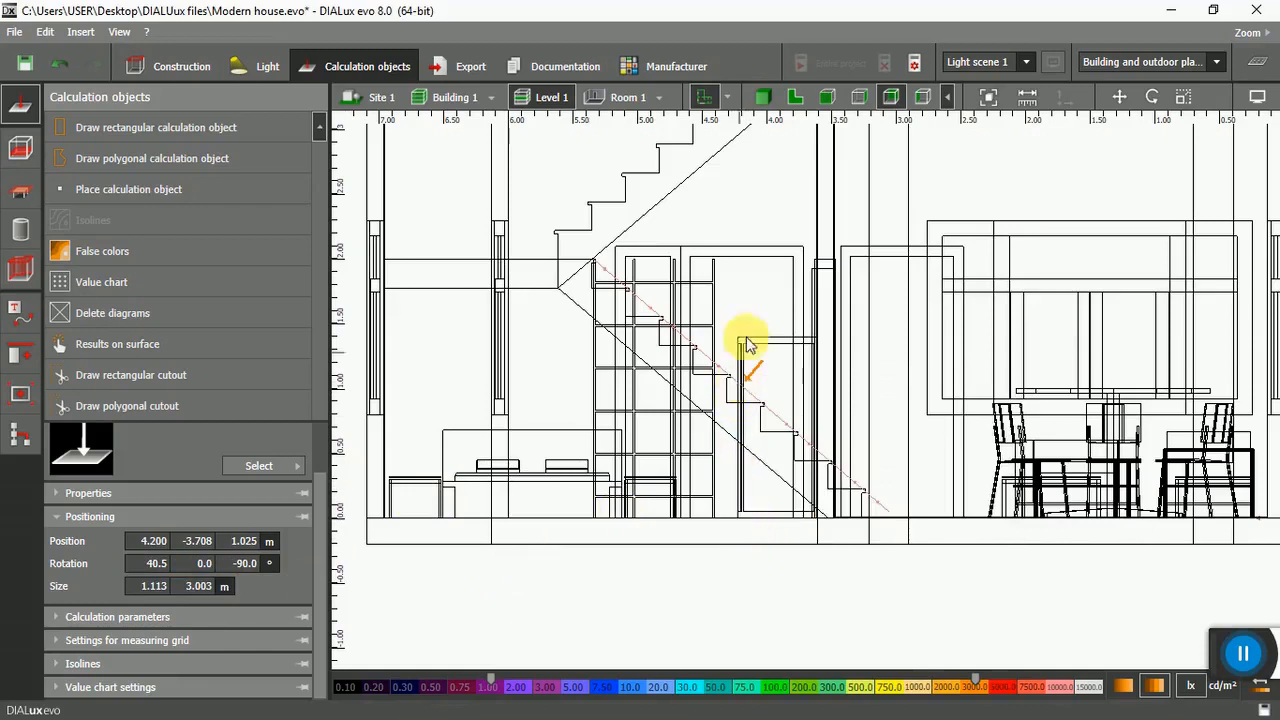
{"action": "right_click", "coordinate": [751, 299]}
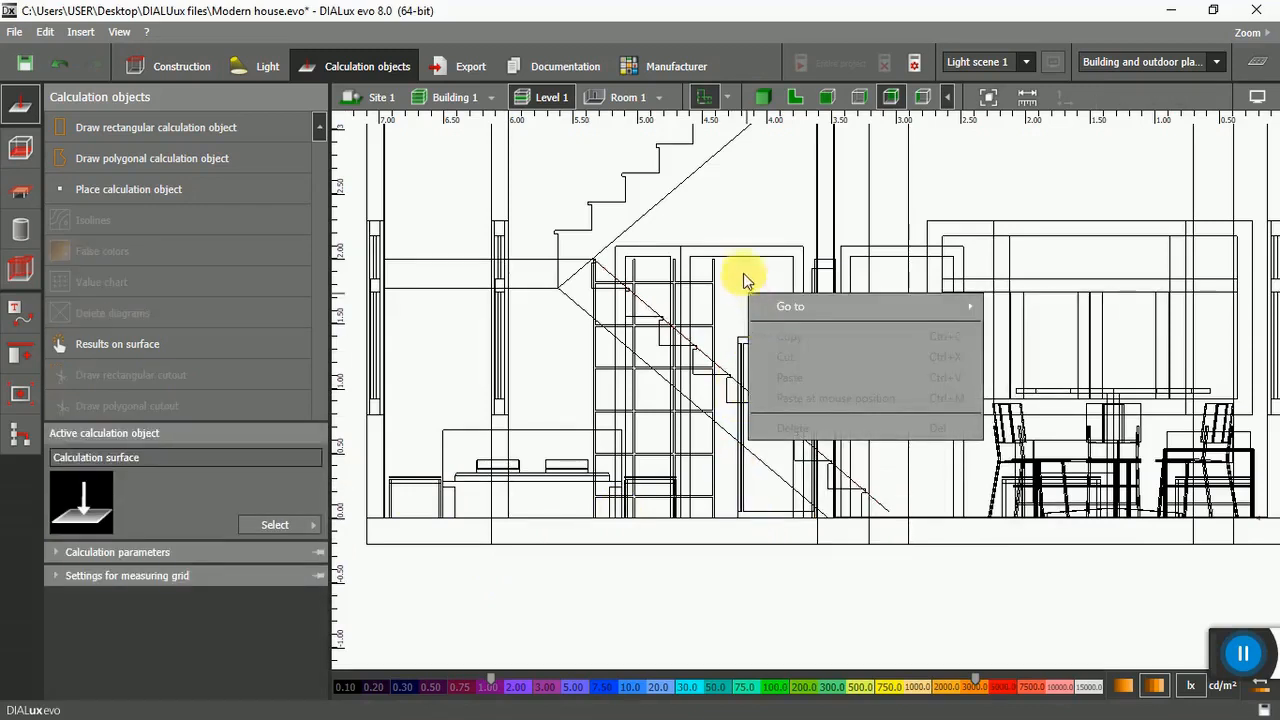
{"action": "right_click", "coordinate": [740, 285]}
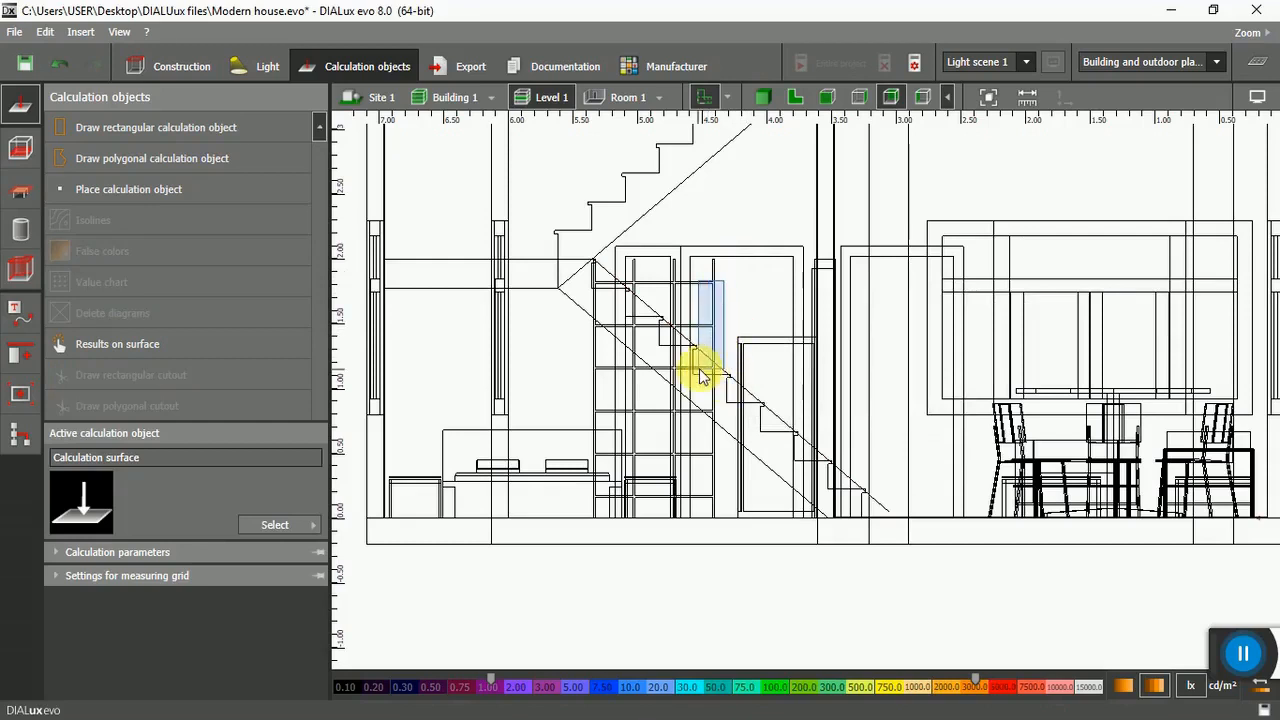
{"action": "left_click", "coordinate": [715, 370]}
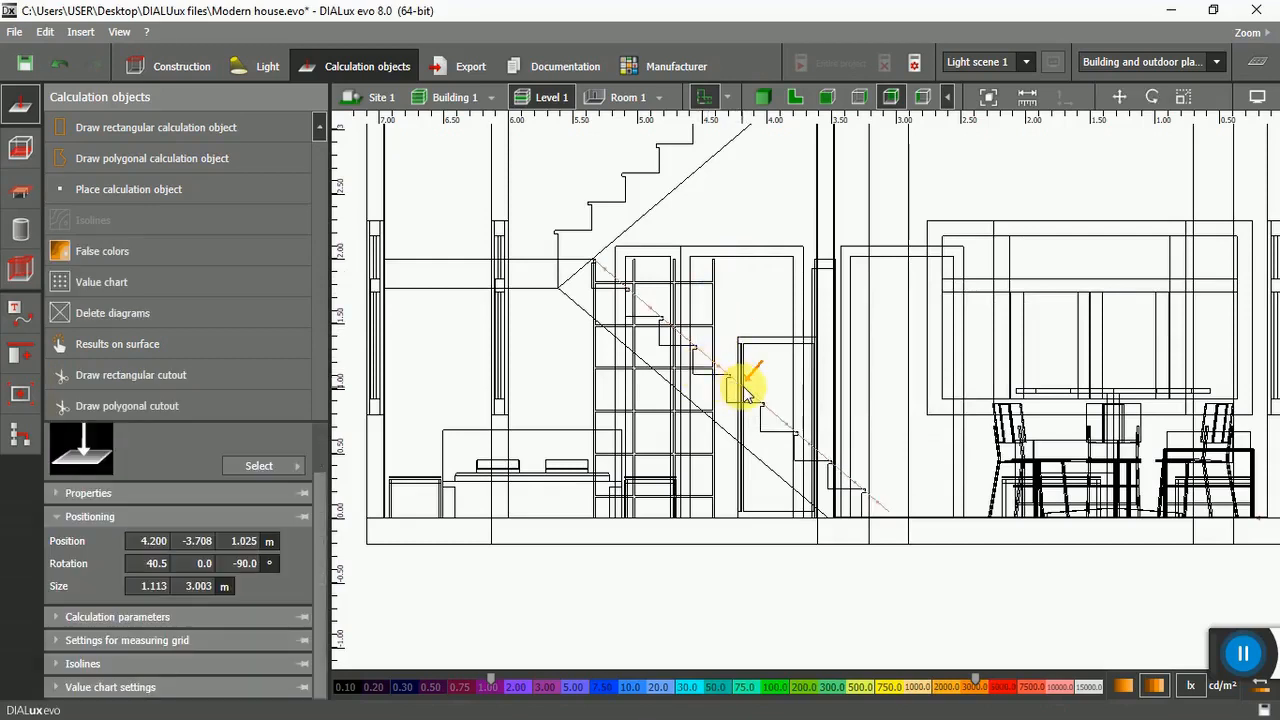
{"action": "right_click", "coordinate": [745, 393]}
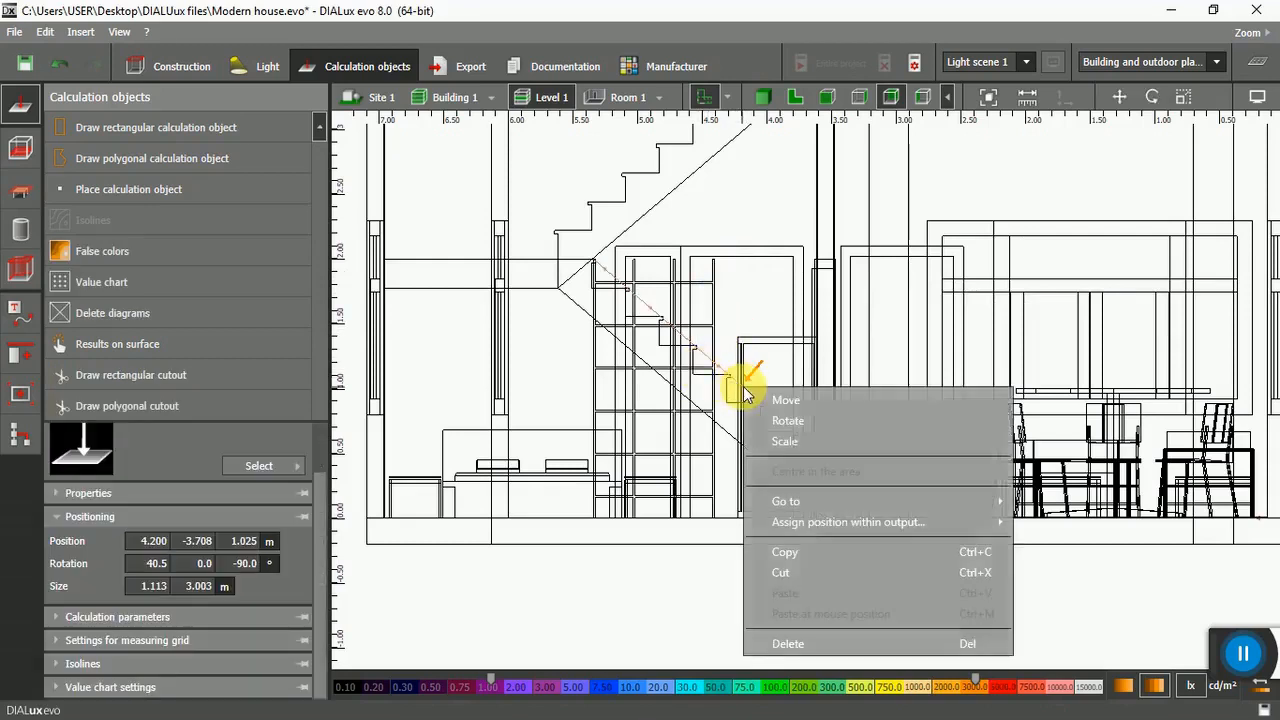
{"action": "left_click", "coordinate": [772, 553]}
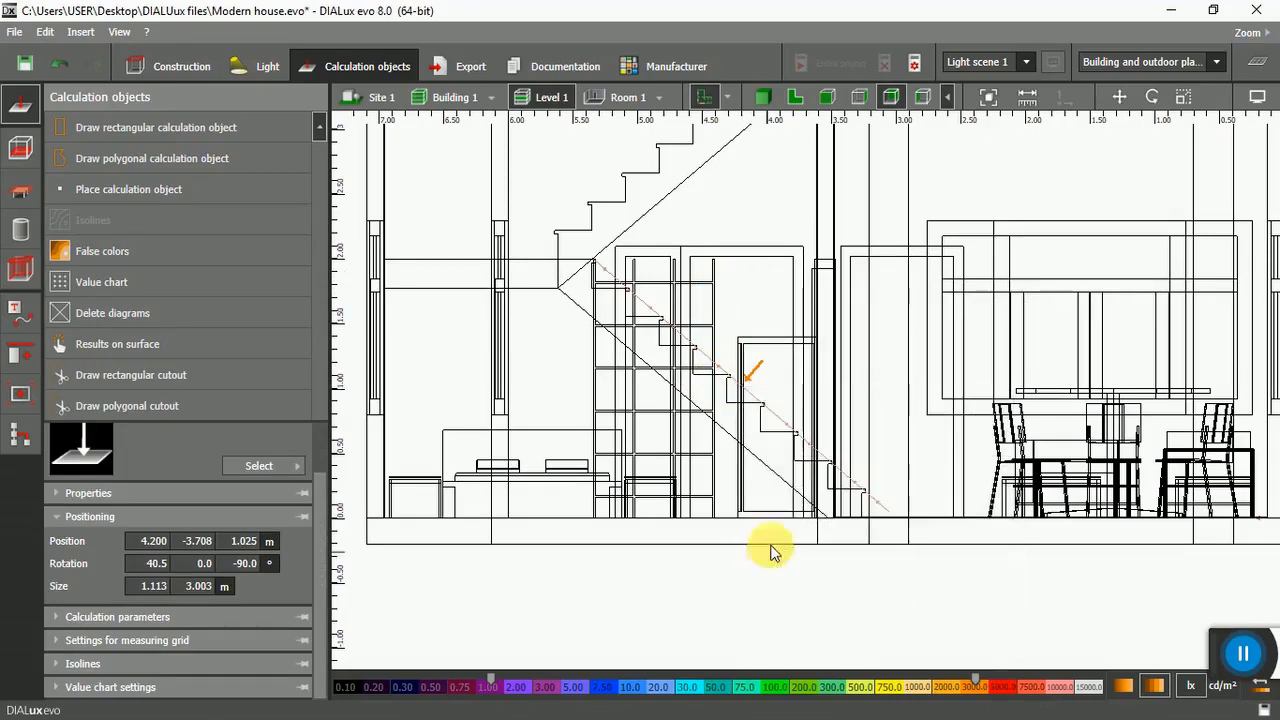
{"action": "left_click", "coordinate": [773, 283]}
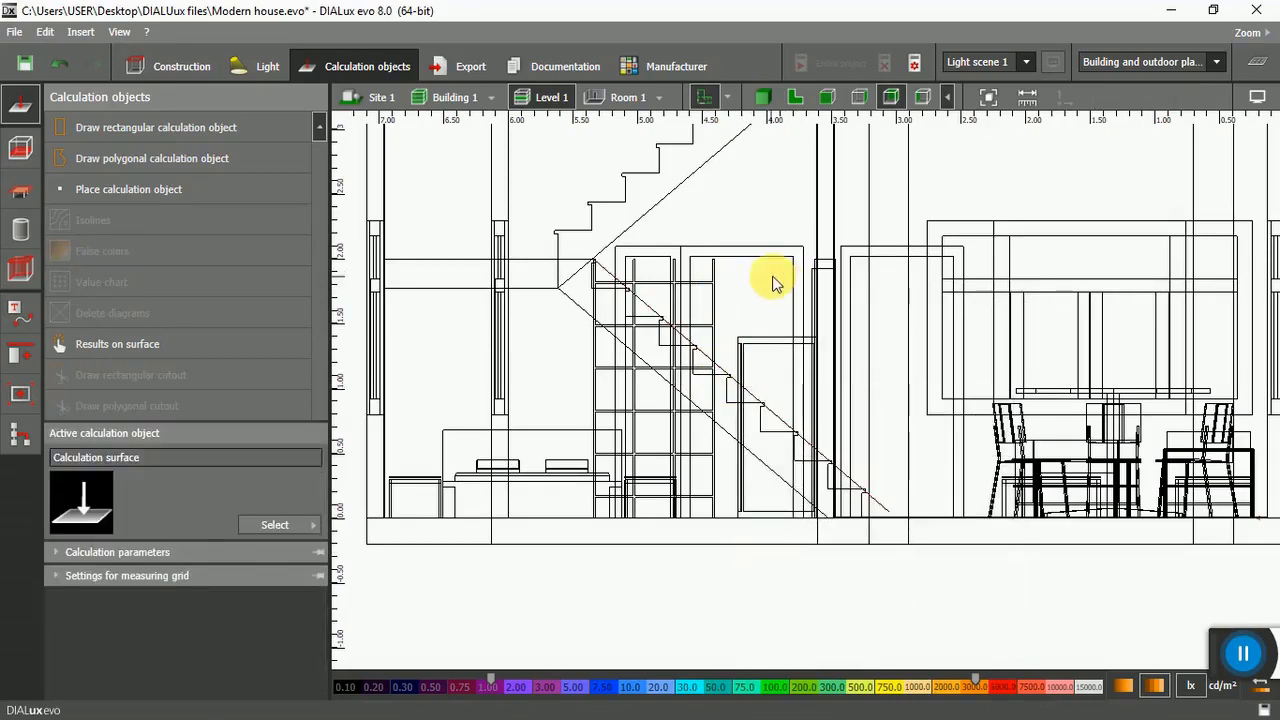
Duplicate the lower flight's calculation surface in the floor plan onto the other stair flight and set the copy's X rotation to -40.5°.
{"action": "left_click", "coordinate": [795, 97]}
{"action": "scroll", "coordinate": [831, 330], "scroll_direction": "down", "scroll_amount": 2}
{"action": "left_click", "coordinate": [752, 360]}
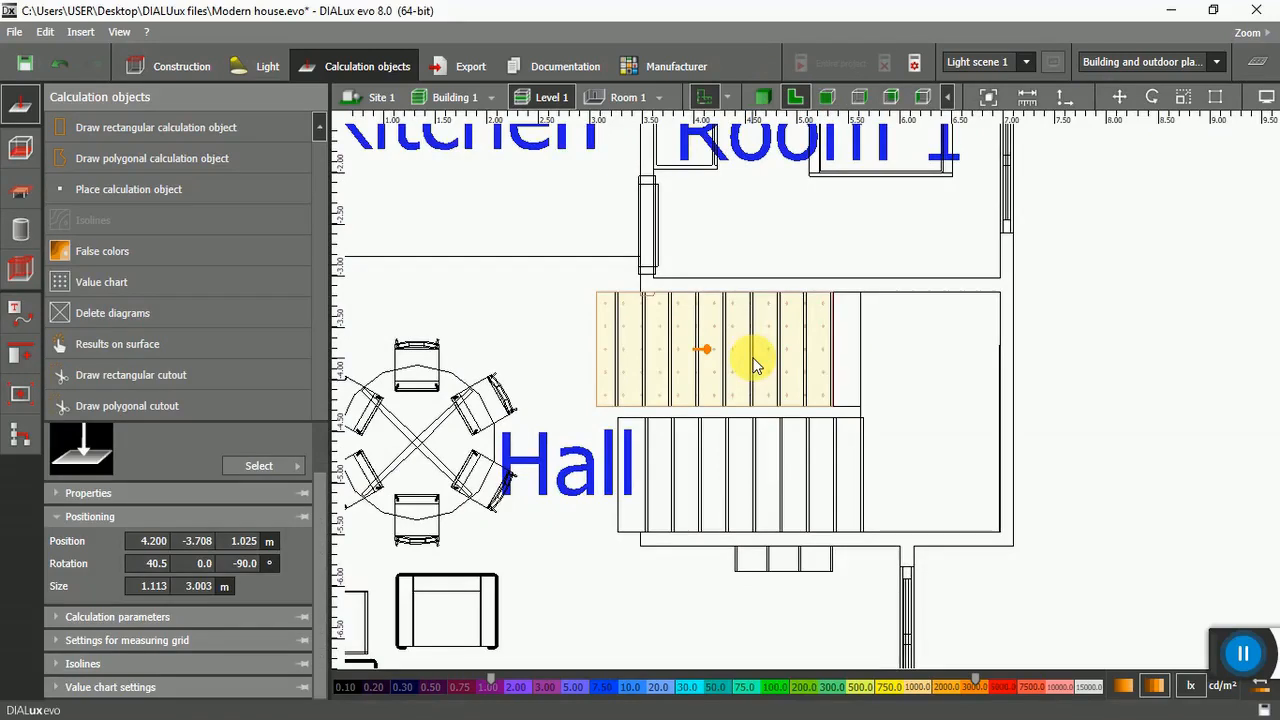
{"action": "right_click", "coordinate": [753, 358]}
{"action": "left_click", "coordinate": [792, 543]}
{"action": "right_click", "coordinate": [897, 371]}
{"action": "left_click", "coordinate": [937, 470]}
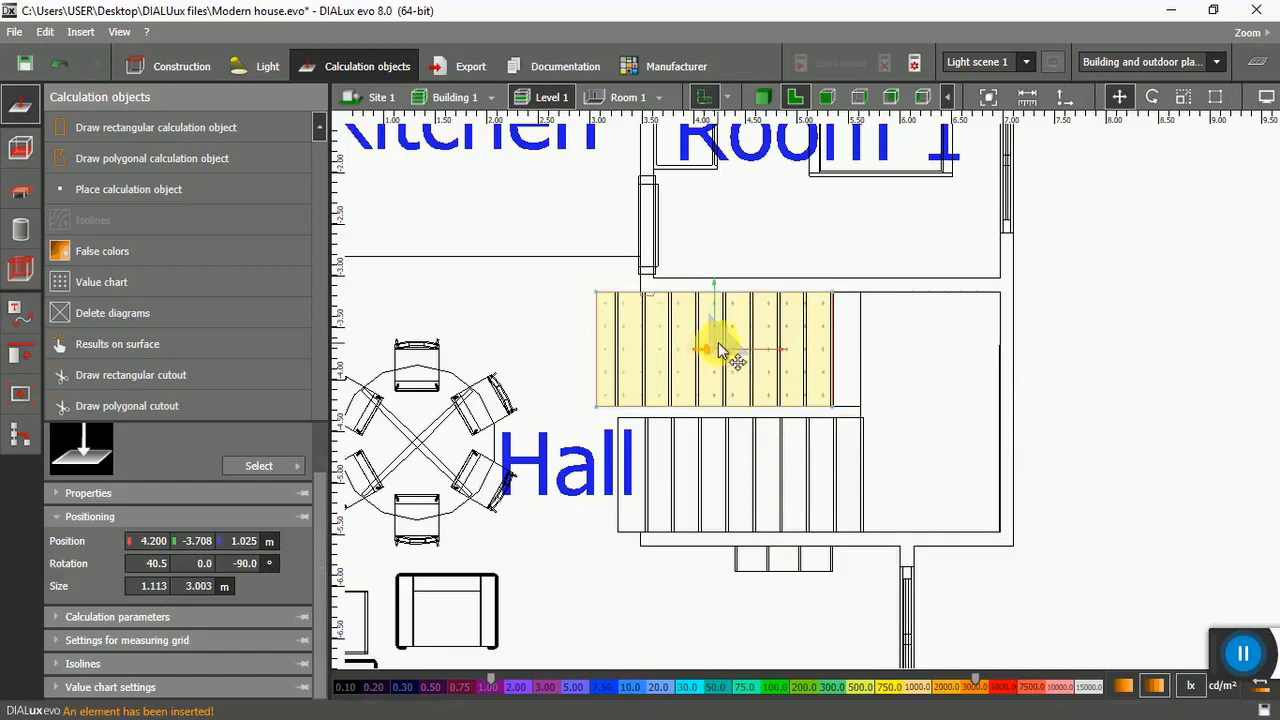
{"action": "left_click_drag", "start_coordinate": [720, 378], "coordinate": [746, 478]}
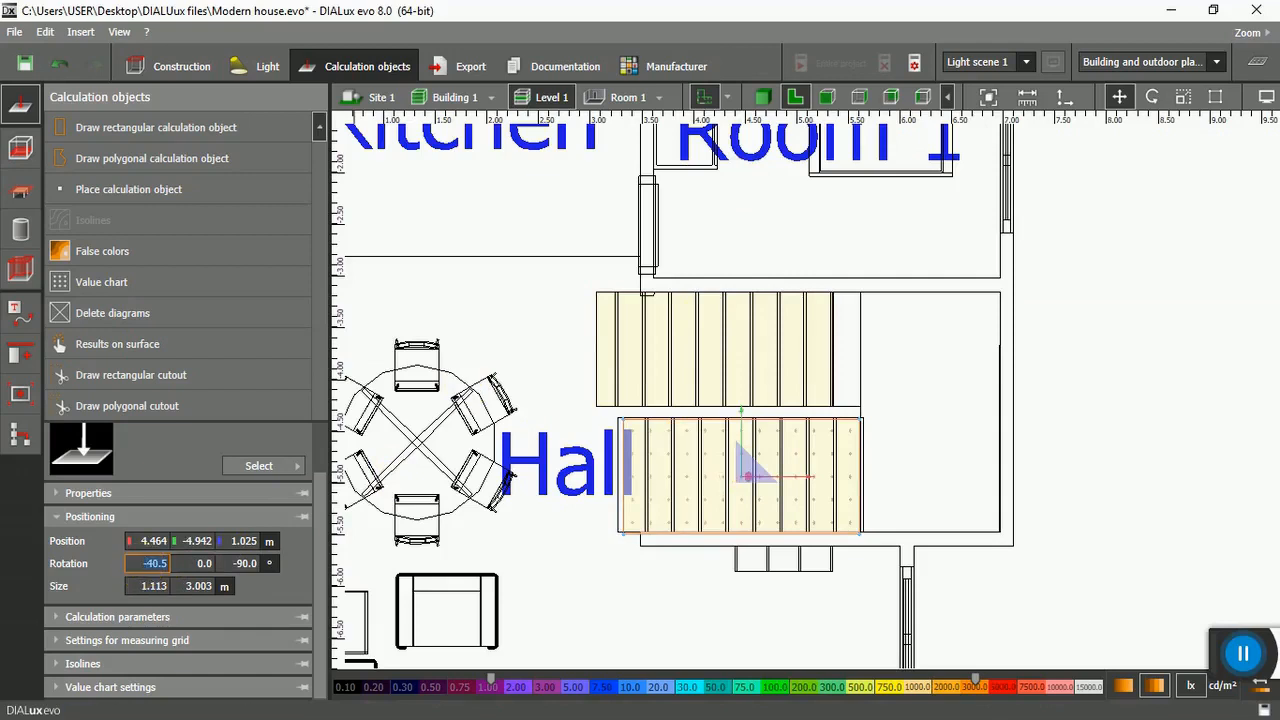
Raise the copied calculation surface in a side view onto the step edges of the upper stair flight, at a height of about 3.03 m.
{"action": "left_click", "coordinate": [861, 97]}
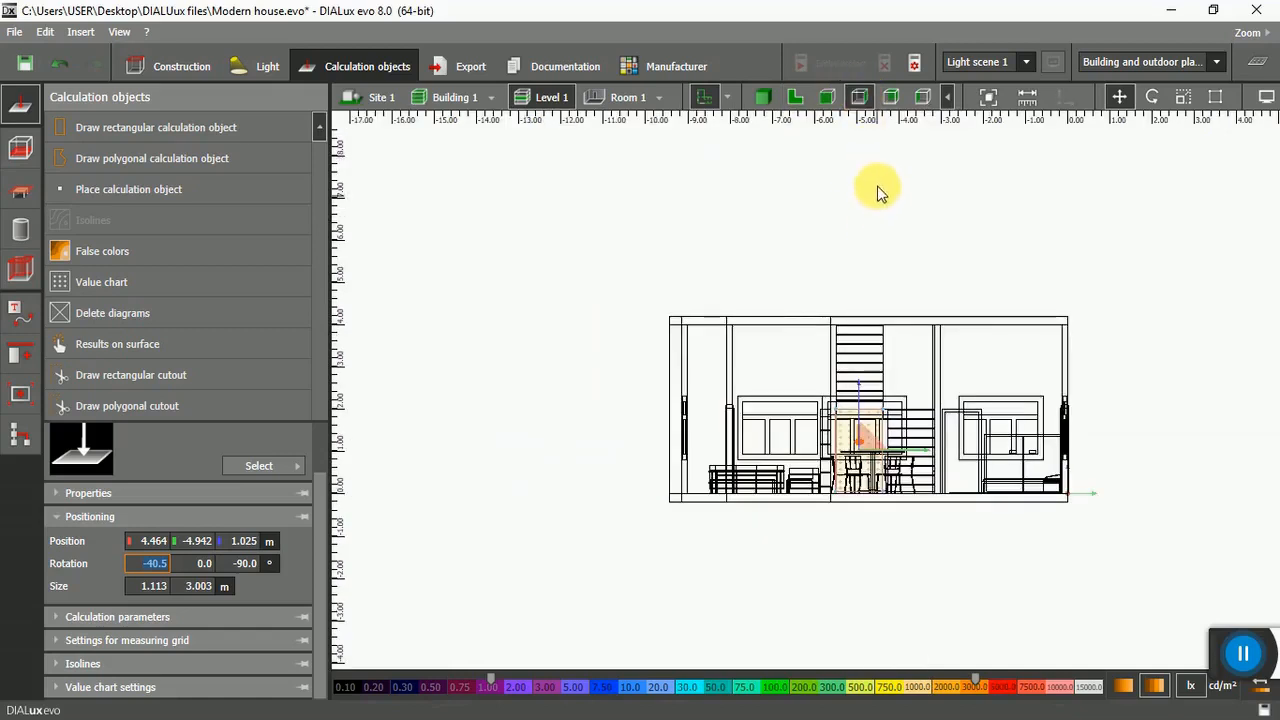
{"action": "left_click", "coordinate": [888, 98]}
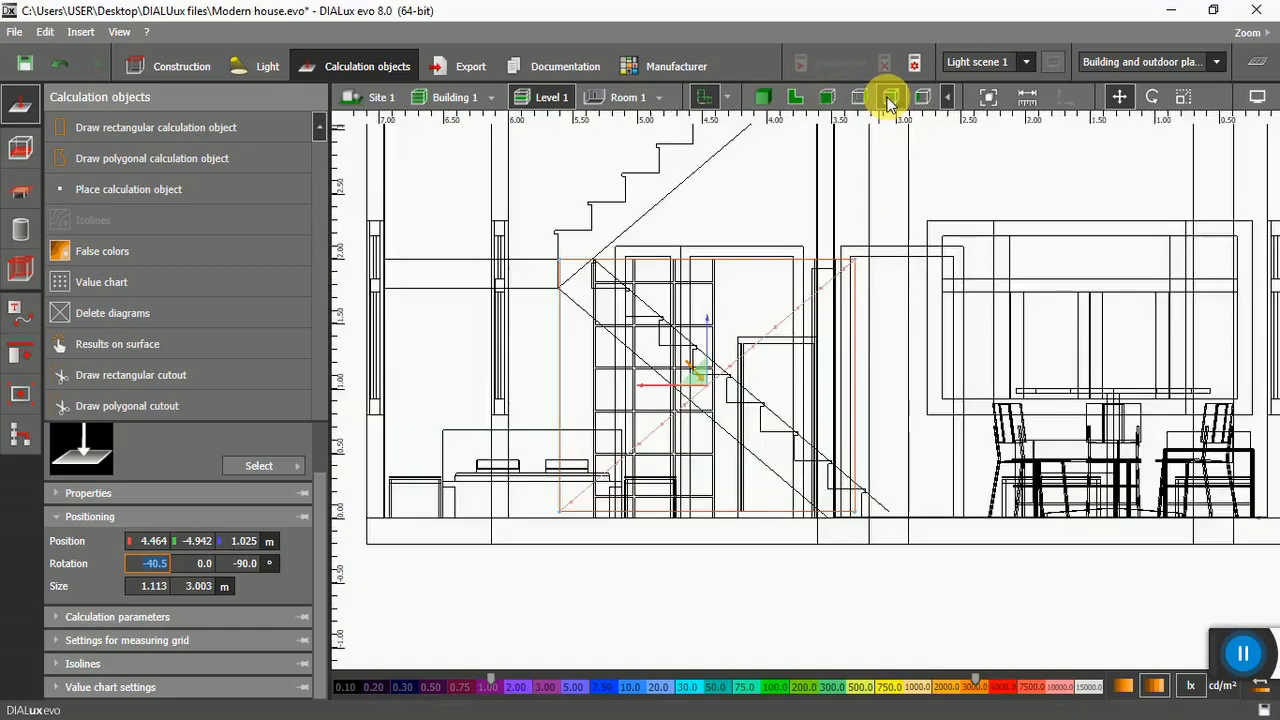
{"action": "scroll", "coordinate": [792, 515], "scroll_direction": "down", "scroll_amount": 1}
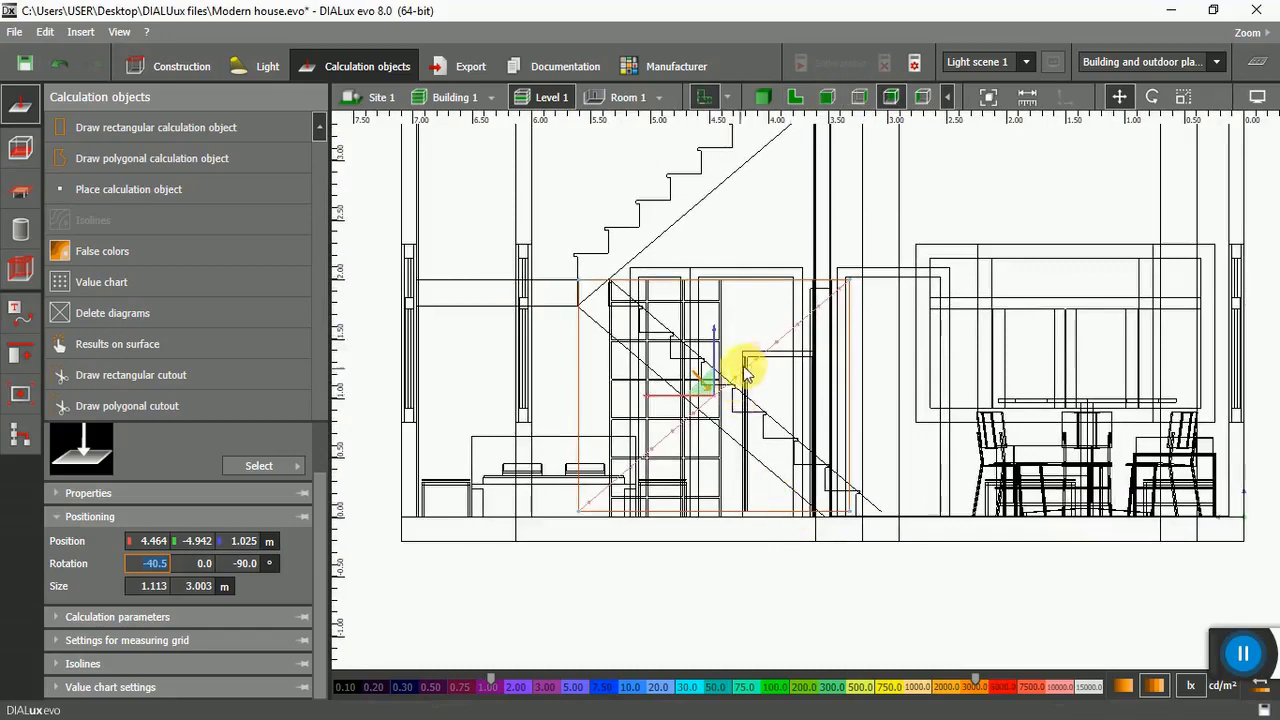
{"action": "left_click_drag", "start_coordinate": [714, 386], "coordinate": [694, 137]}
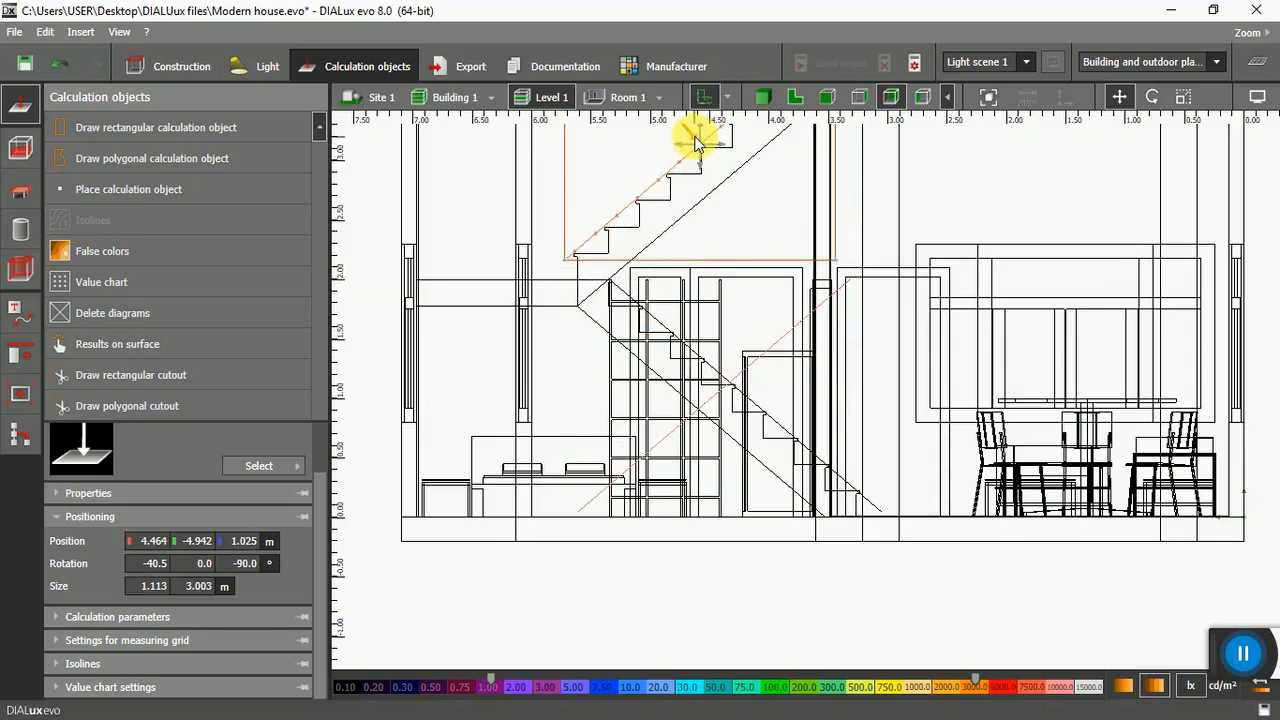
{"action": "scroll", "coordinate": [580, 425], "scroll_direction": "down", "scroll_amount": 4}
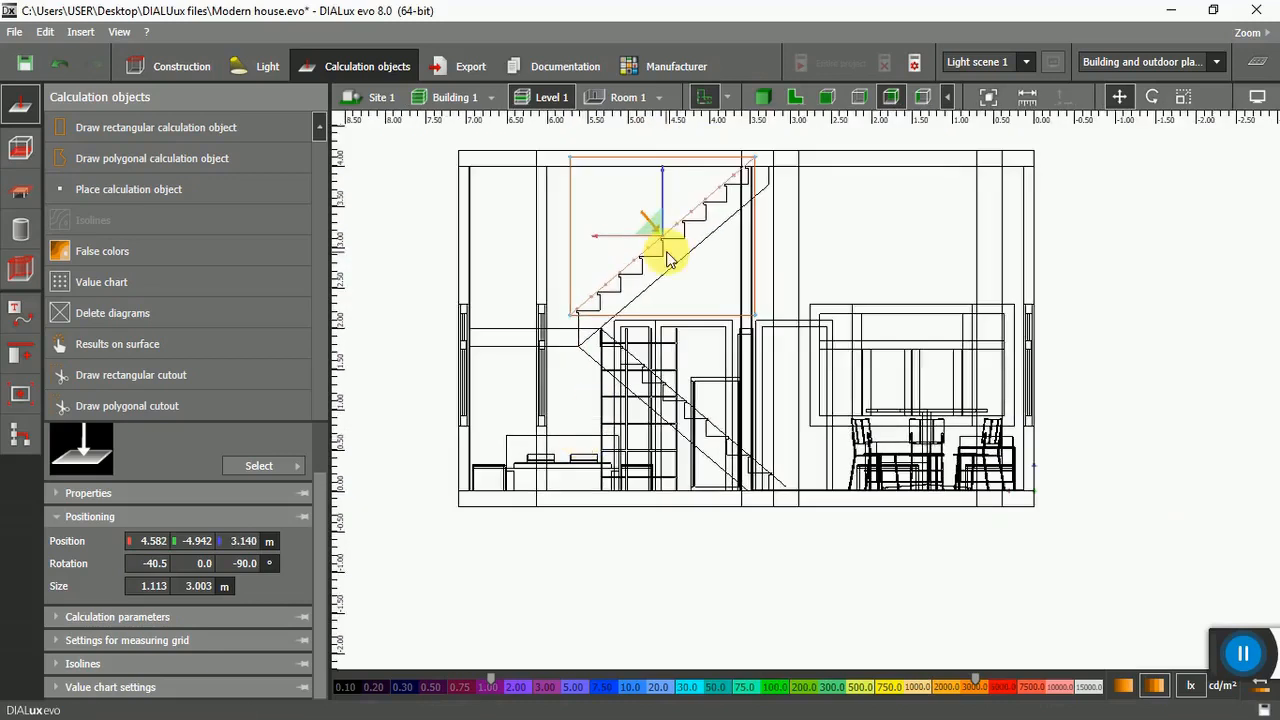
{"action": "scroll", "coordinate": [650, 152], "scroll_direction": "up", "scroll_amount": 4}
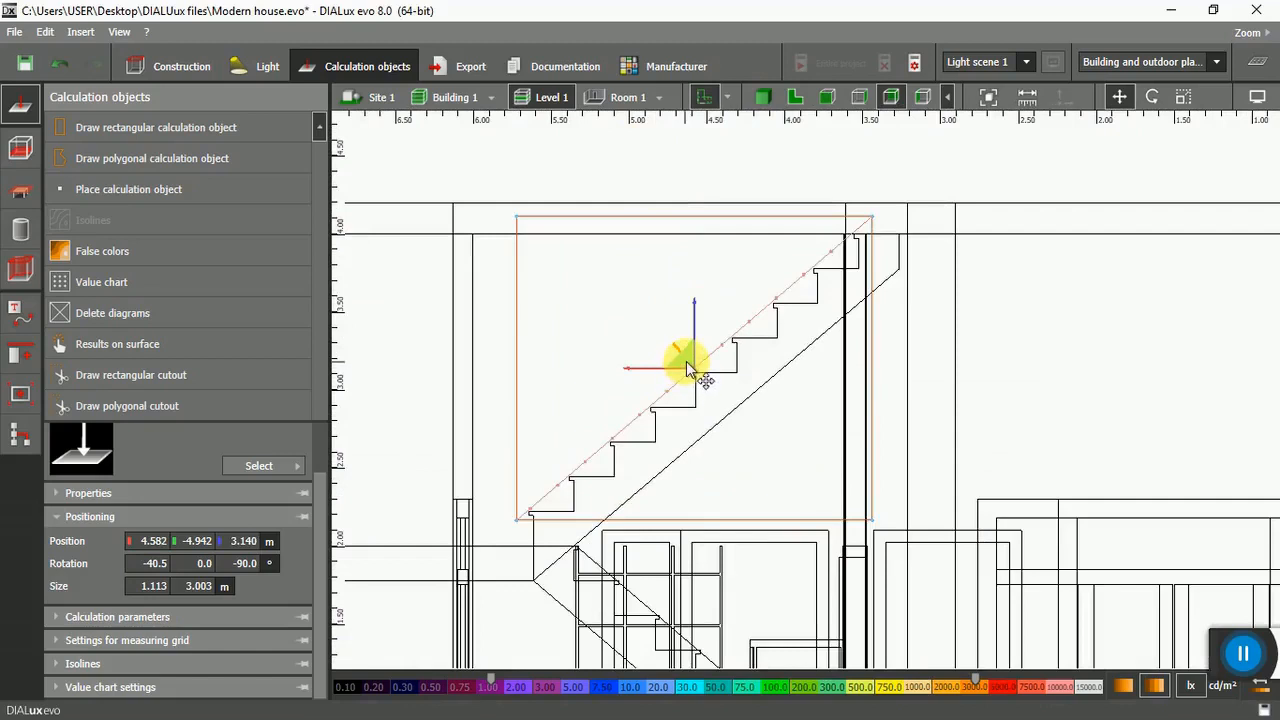
{"action": "left_click_drag", "start_coordinate": [688, 368], "coordinate": [666, 372]}
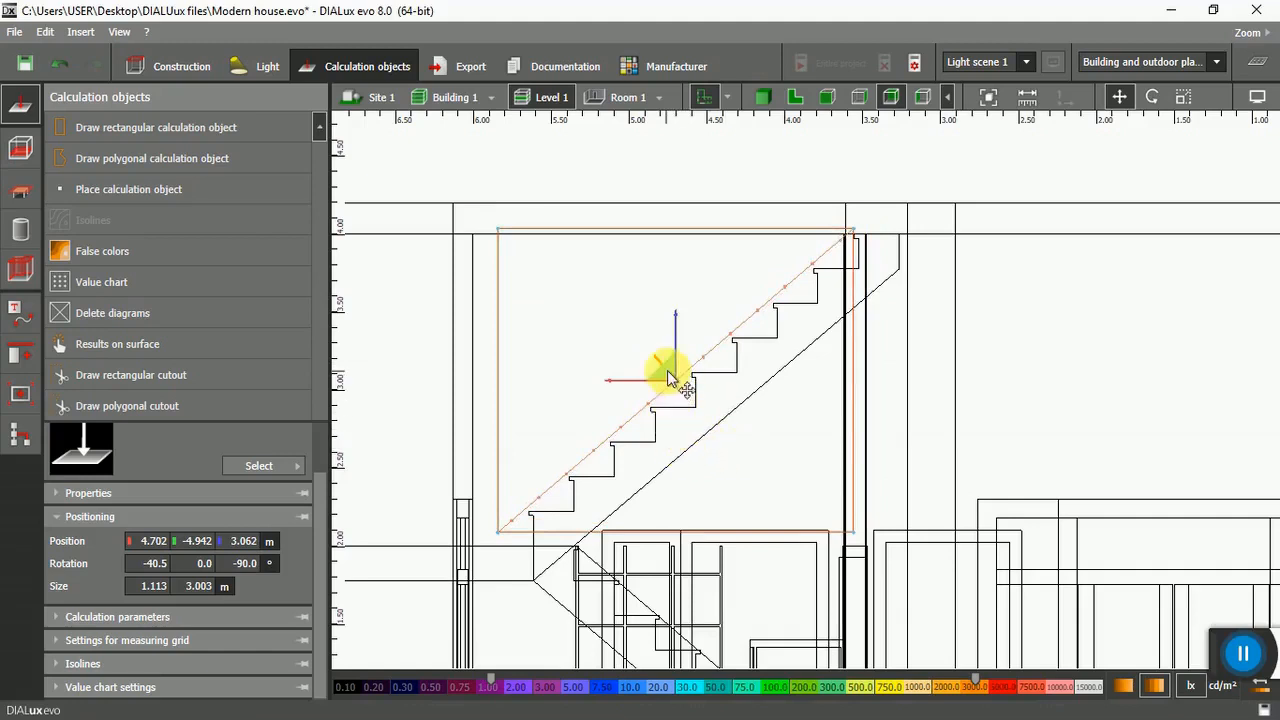
{"action": "left_click_drag", "start_coordinate": [670, 380], "coordinate": [671, 377]}
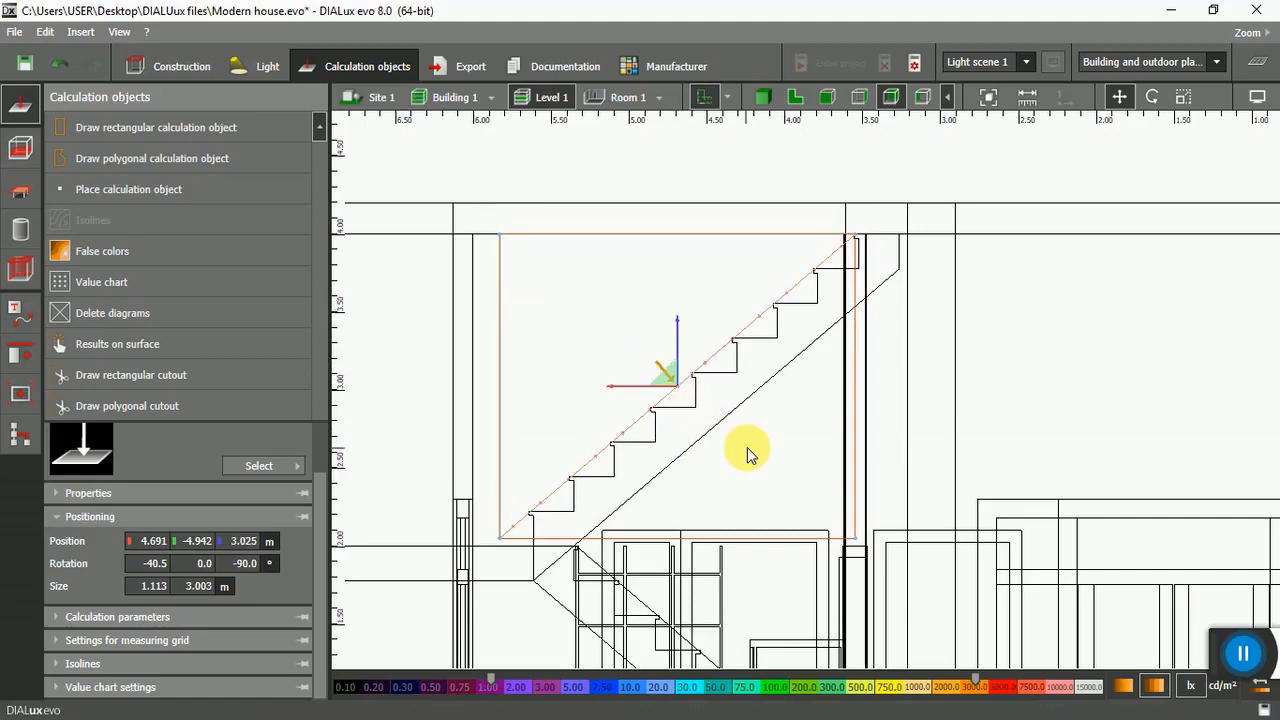
Deselect the copied surface and examine the calculation surfaces on both stair flights in the 3D view.
{"action": "scroll", "coordinate": [798, 408], "scroll_direction": "down", "scroll_amount": 2}
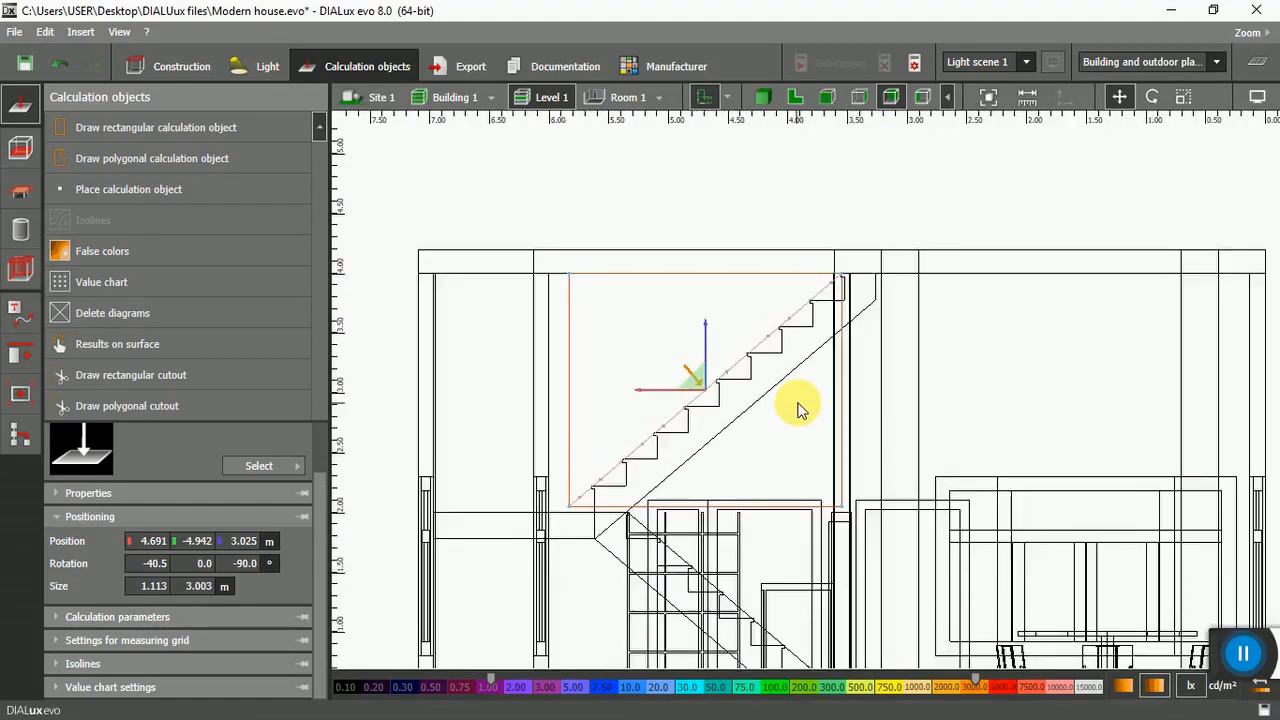
{"action": "scroll", "coordinate": [798, 408], "scroll_direction": "up", "scroll_amount": 1}
{"action": "left_click", "coordinate": [783, 440]}
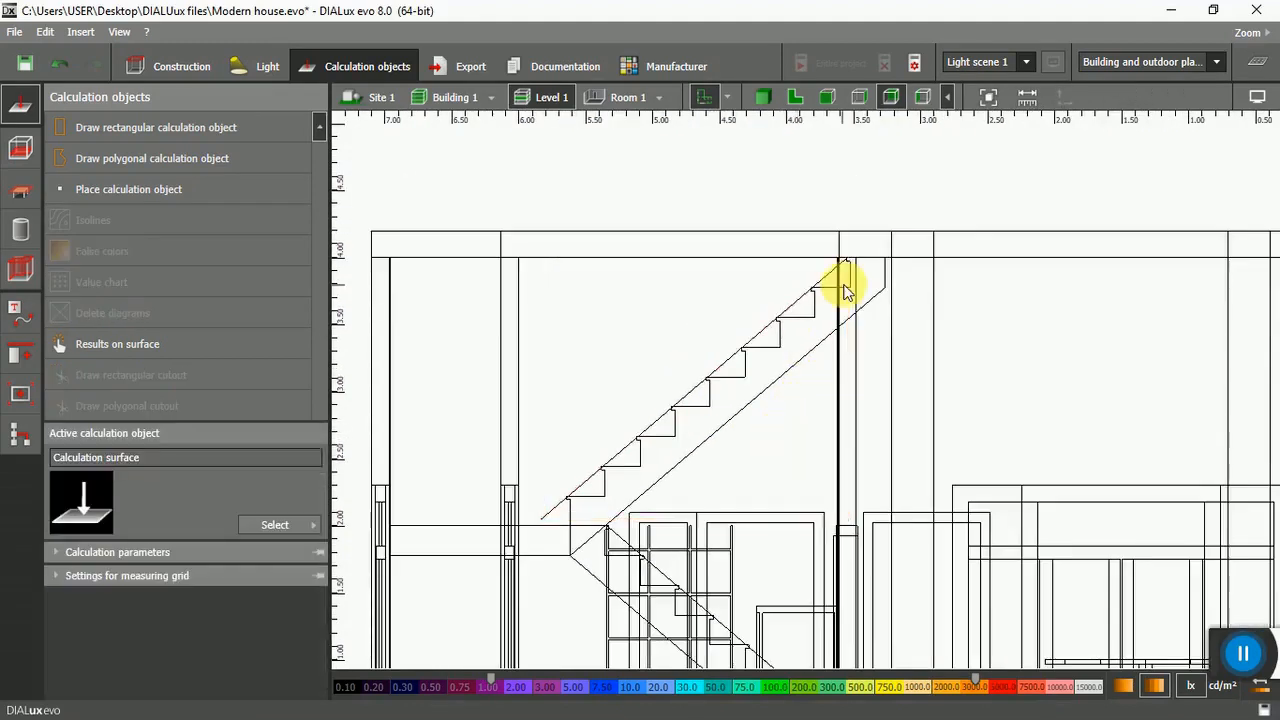
{"action": "left_click", "coordinate": [762, 97]}
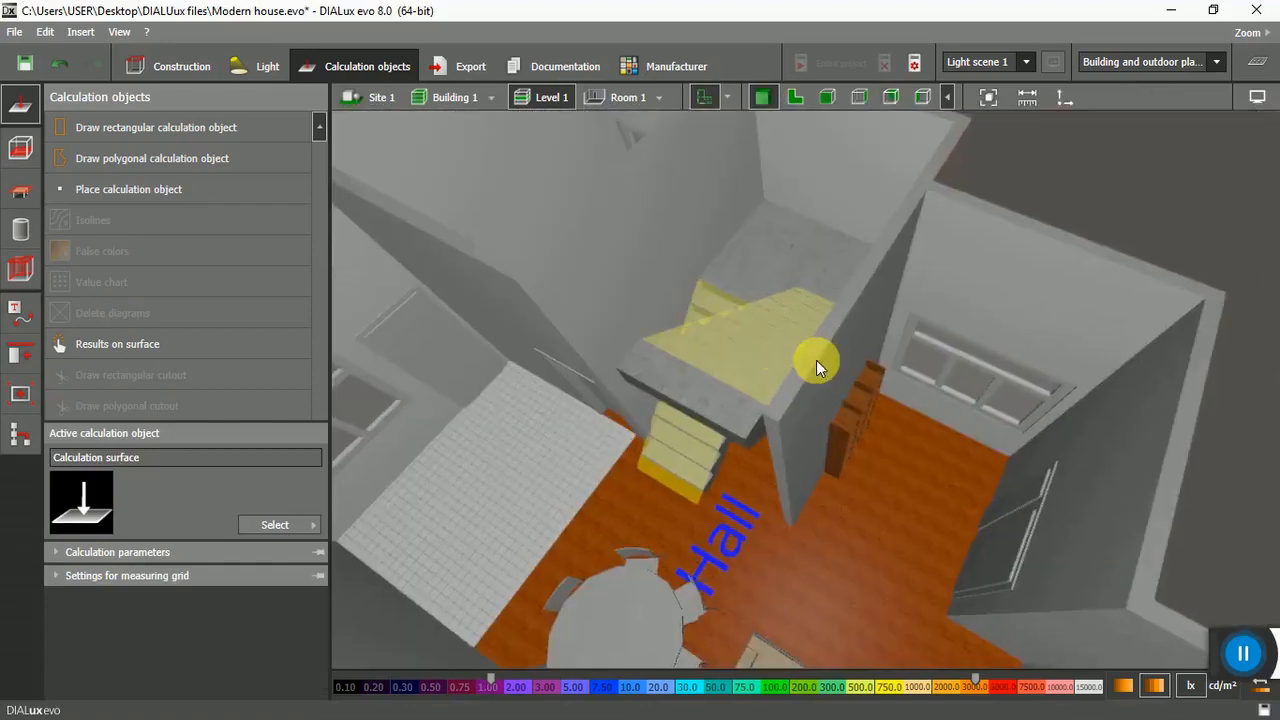
{"action": "scroll", "coordinate": [816, 360], "scroll_direction": "down", "scroll_amount": 1}
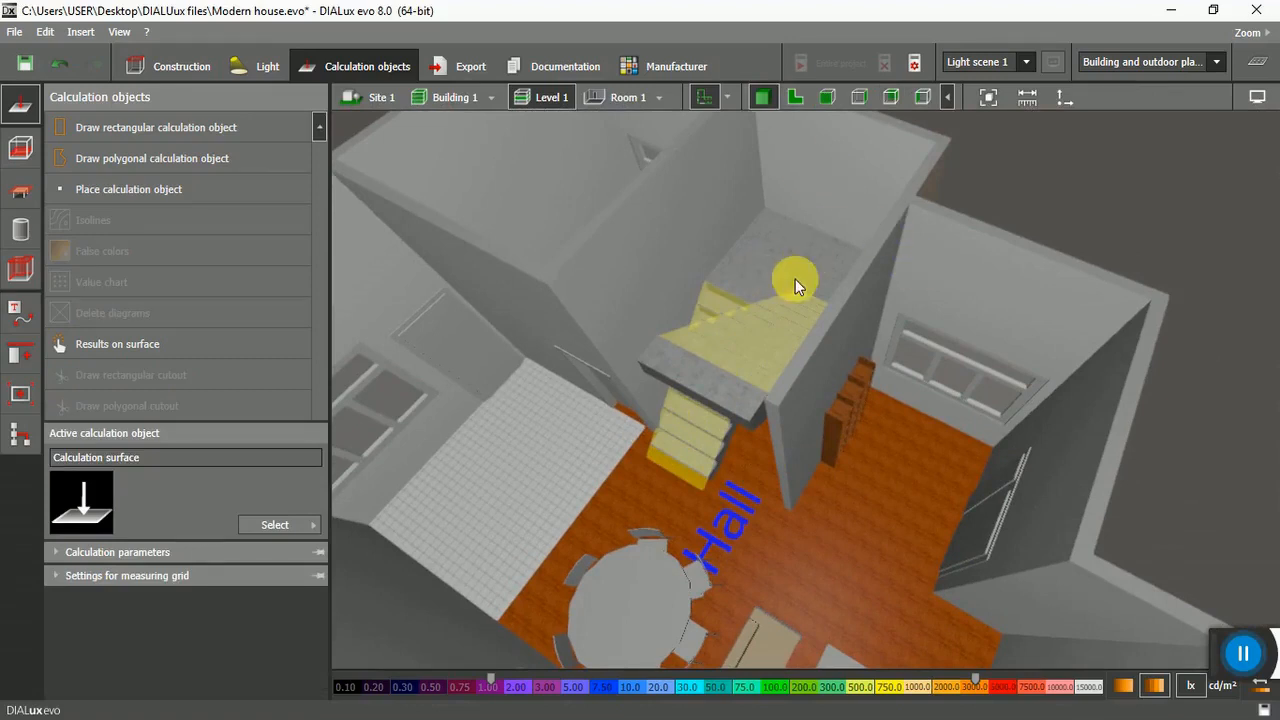
Draw a rectangular calculation surface of about 1.347 × 2.329 m over the stair landing in the floor plan.
{"action": "left_click", "coordinate": [797, 97]}
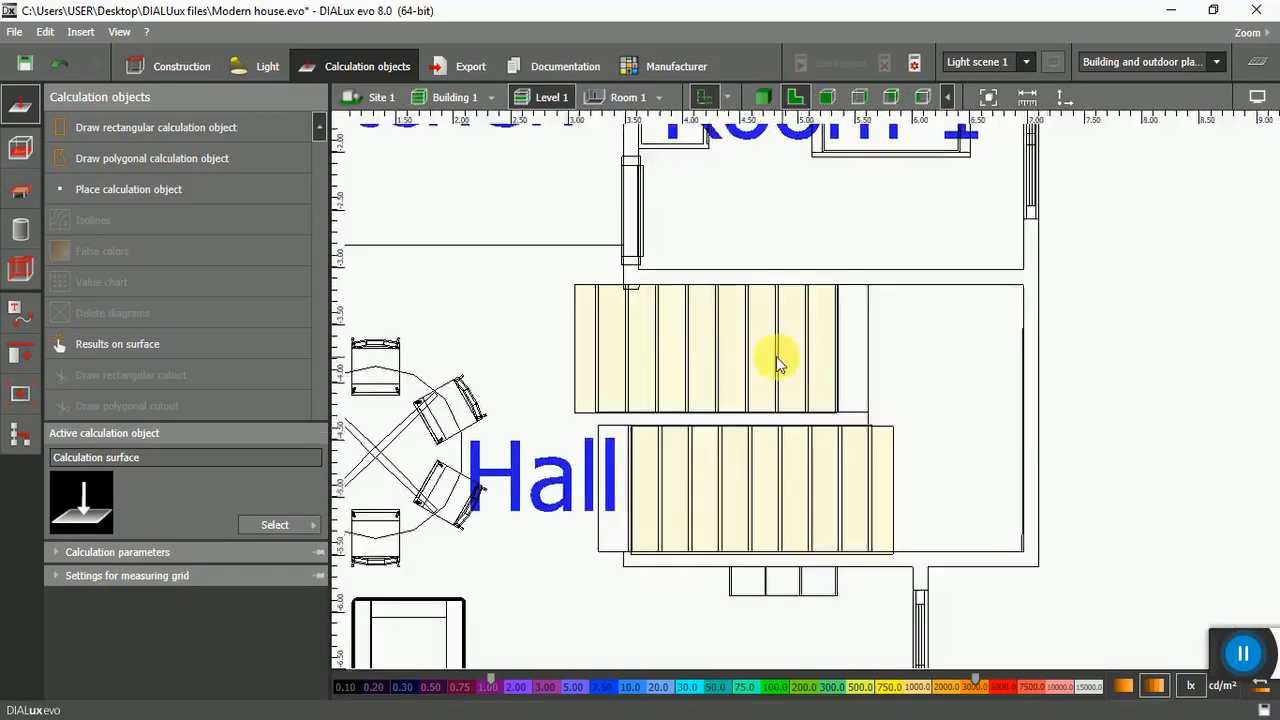
{"action": "scroll", "coordinate": [500, 305], "scroll_direction": "down", "scroll_amount": 2}
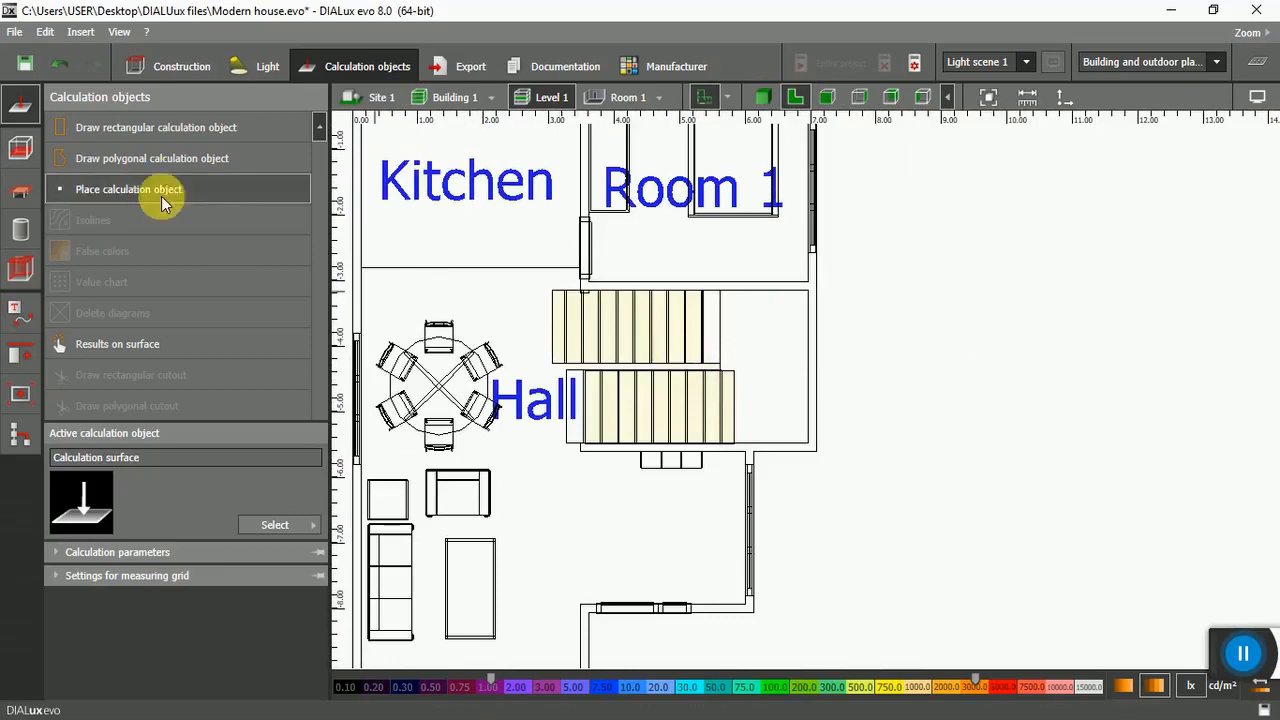
{"action": "left_click", "coordinate": [160, 128]}
{"action": "scroll", "coordinate": [750, 373], "scroll_direction": "up", "scroll_amount": 2}
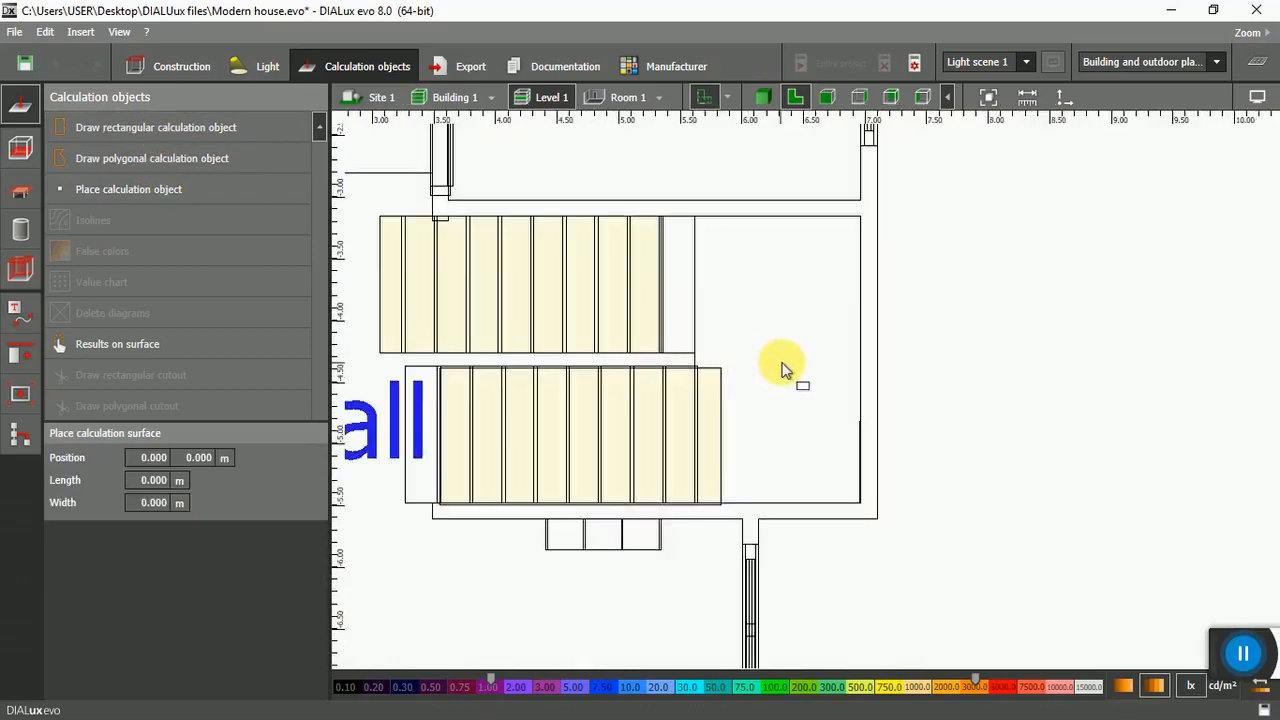
{"action": "left_click", "coordinate": [695, 217]}
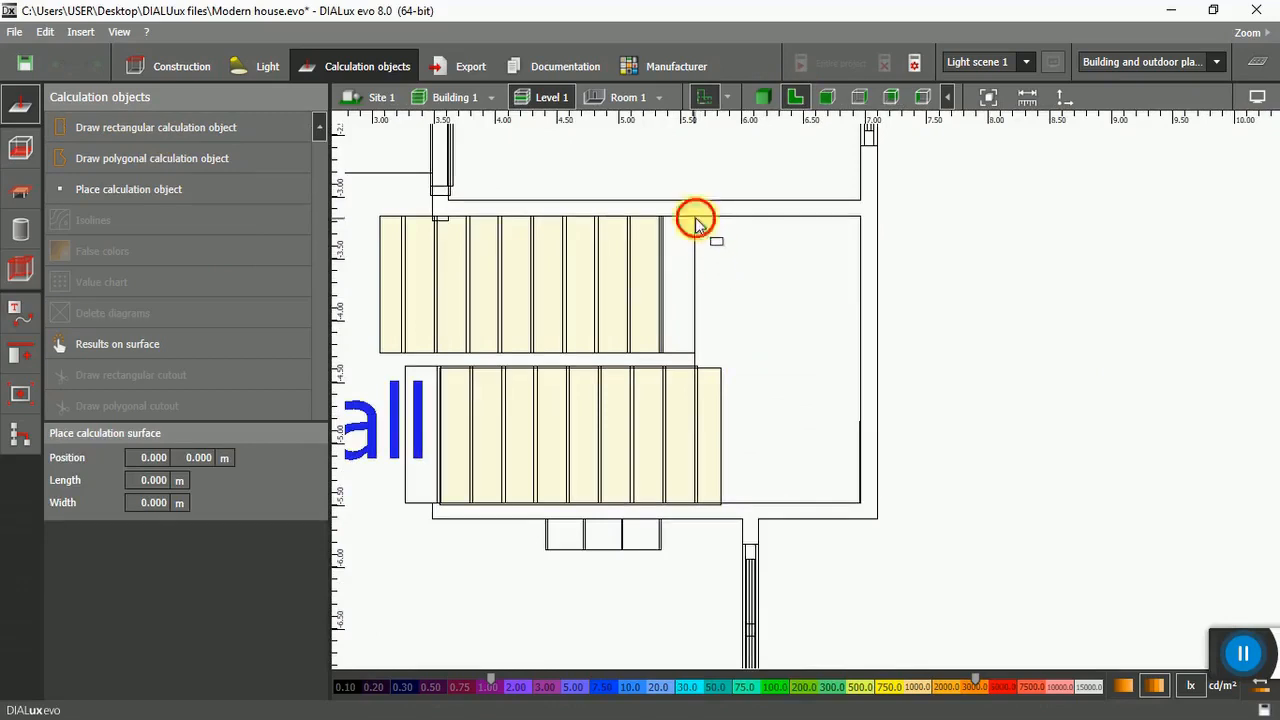
{"action": "left_click", "coordinate": [861, 218]}
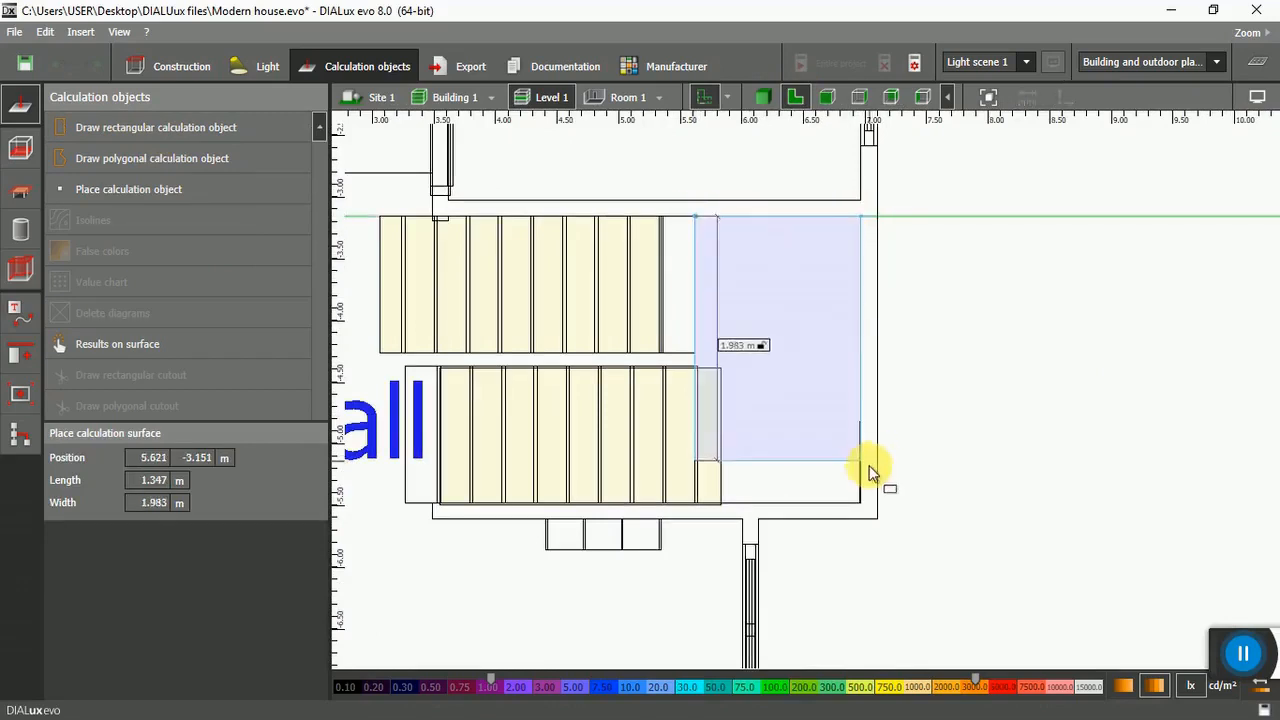
{"action": "left_click", "coordinate": [861, 502]}
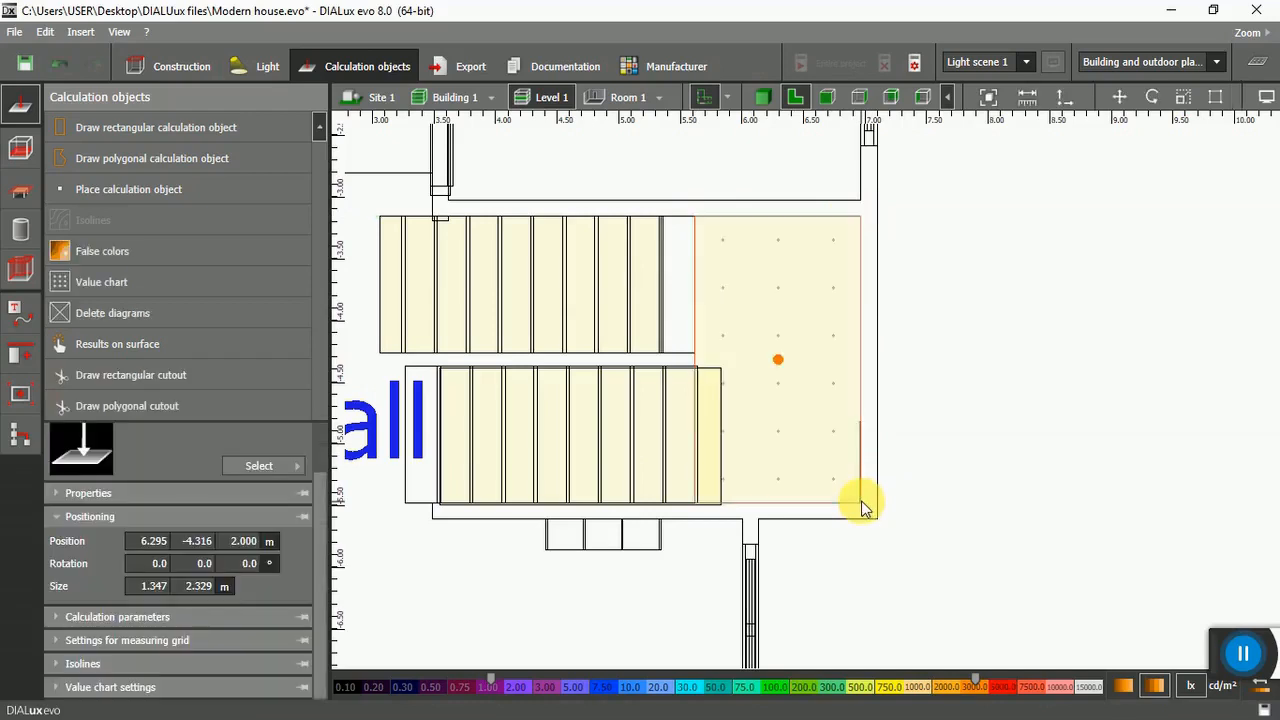
{"action": "scroll", "coordinate": [967, 453], "scroll_direction": "down", "scroll_amount": 2}
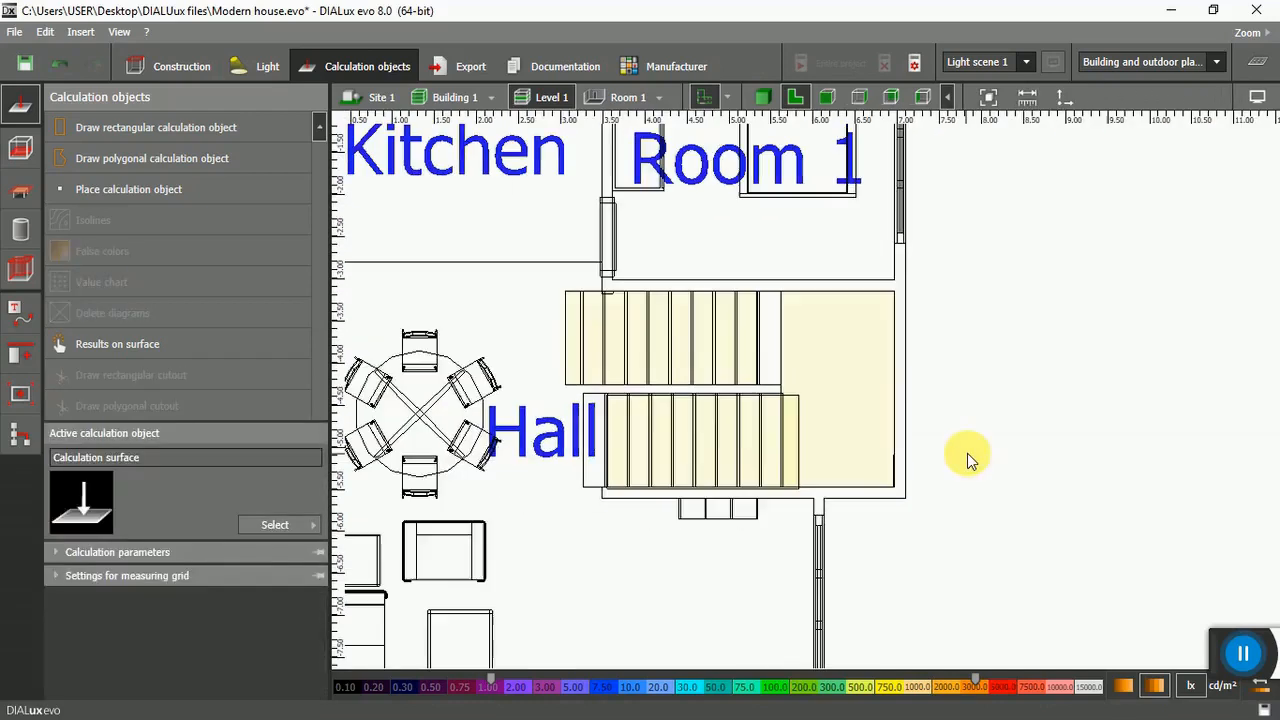
Try to move the upper stair flight's calculation surface slightly in the floor plan.
{"action": "left_click", "coordinate": [727, 430]}
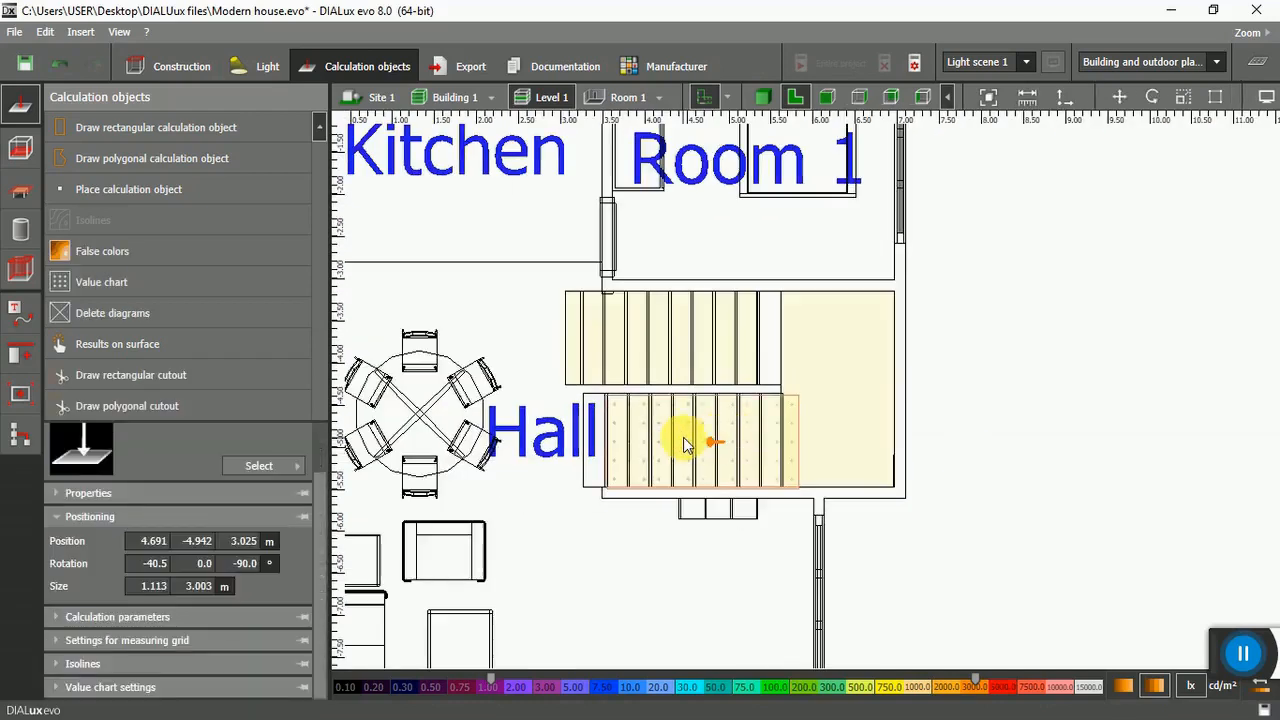
{"action": "right_click", "coordinate": [684, 438]}
{"action": "left_click", "coordinate": [745, 160]}
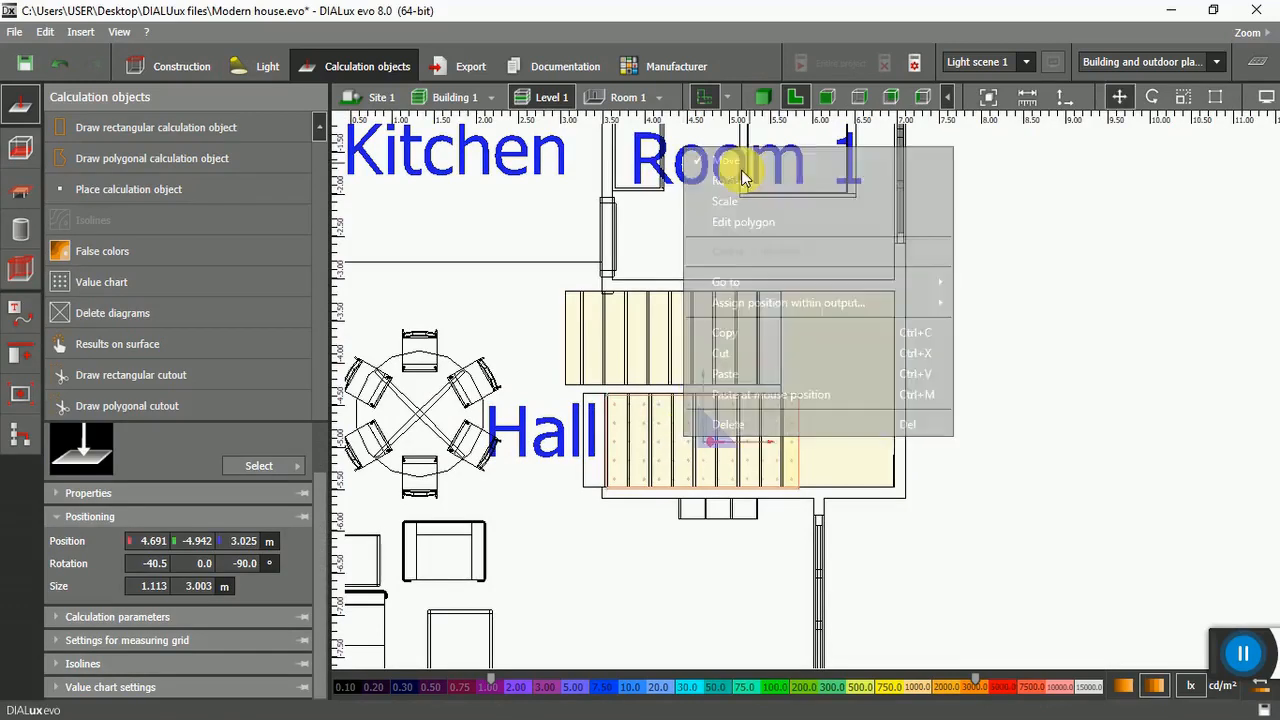
{"action": "scroll", "coordinate": [537, 458], "scroll_direction": "up", "scroll_amount": 2}
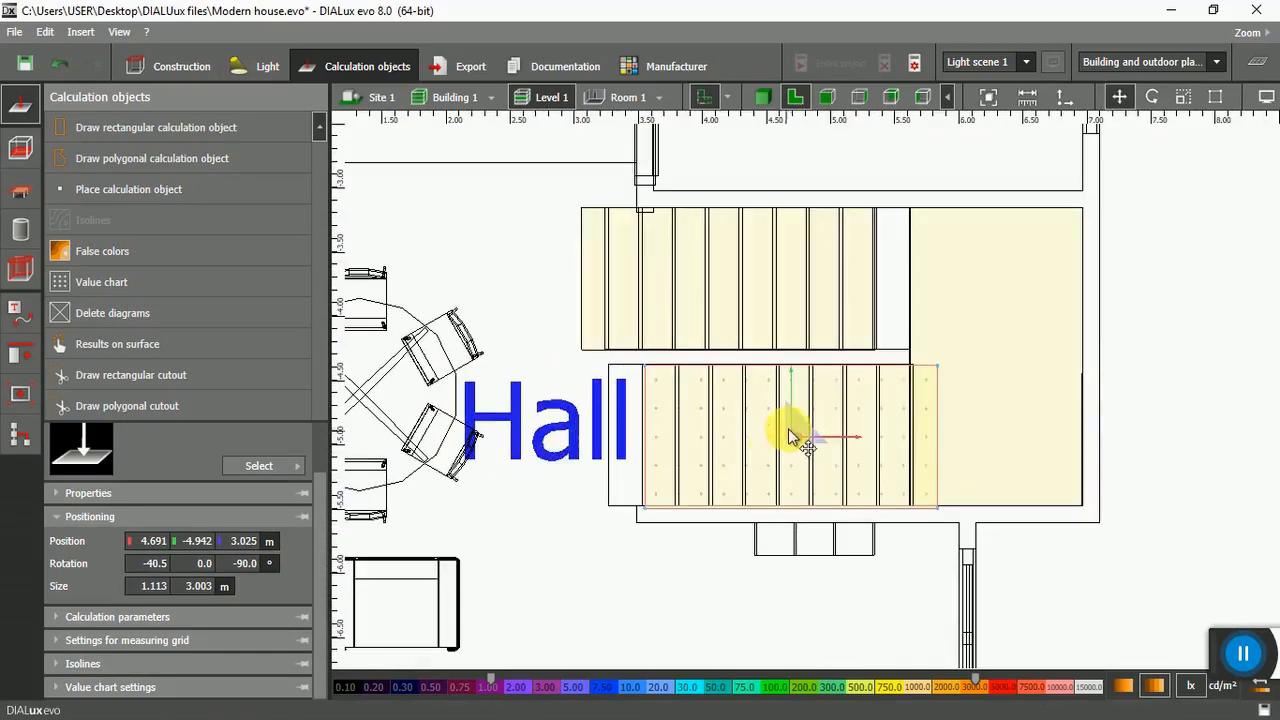
{"action": "left_click_drag", "start_coordinate": [790, 432], "coordinate": [786, 436]}
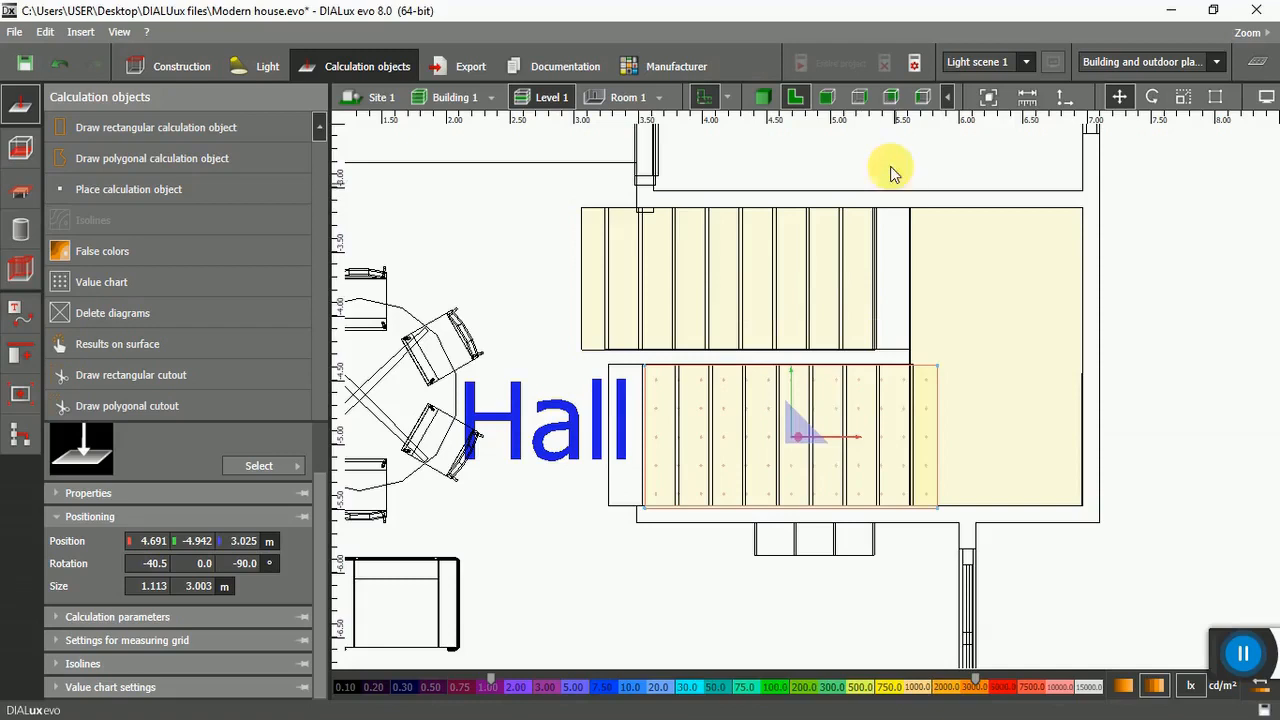
Check the slope and position of the upper flight's calculation surface against the steps in a side elevation.
{"action": "left_click", "coordinate": [892, 96]}
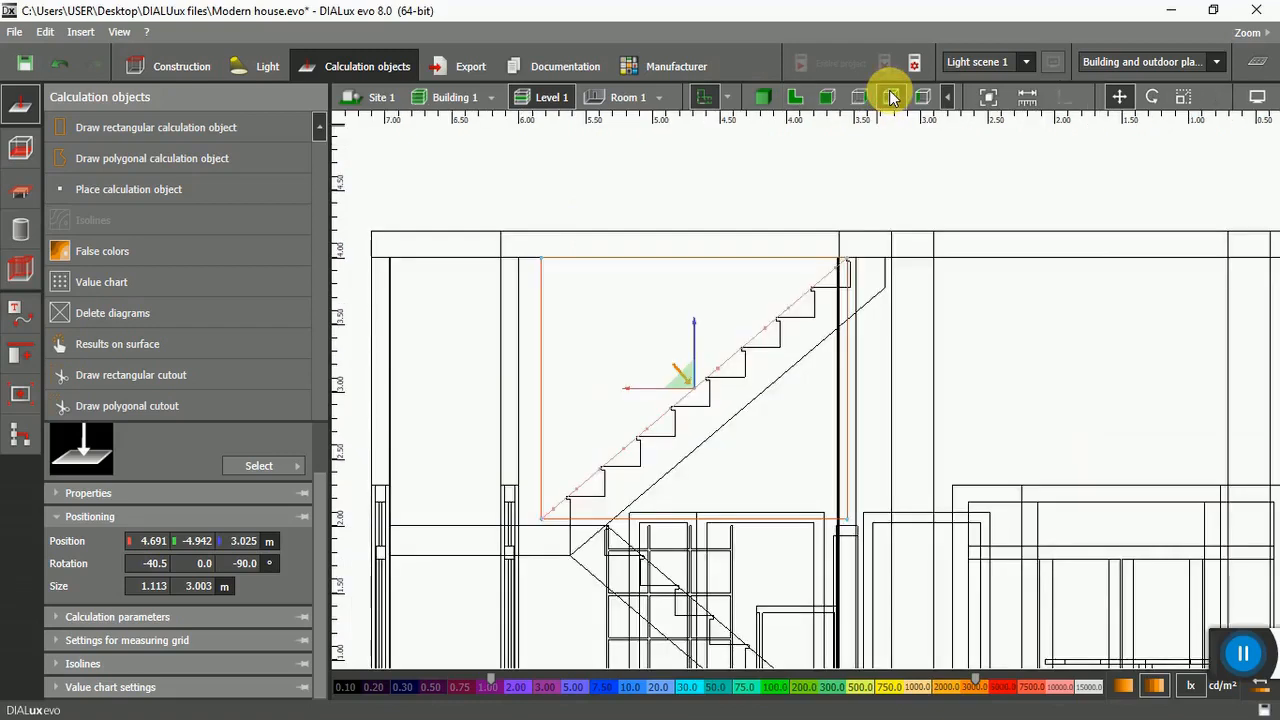
{"action": "scroll", "coordinate": [693, 188], "scroll_direction": "up", "scroll_amount": 1}
{"action": "scroll", "coordinate": [693, 188], "scroll_direction": "down", "scroll_amount": 2}
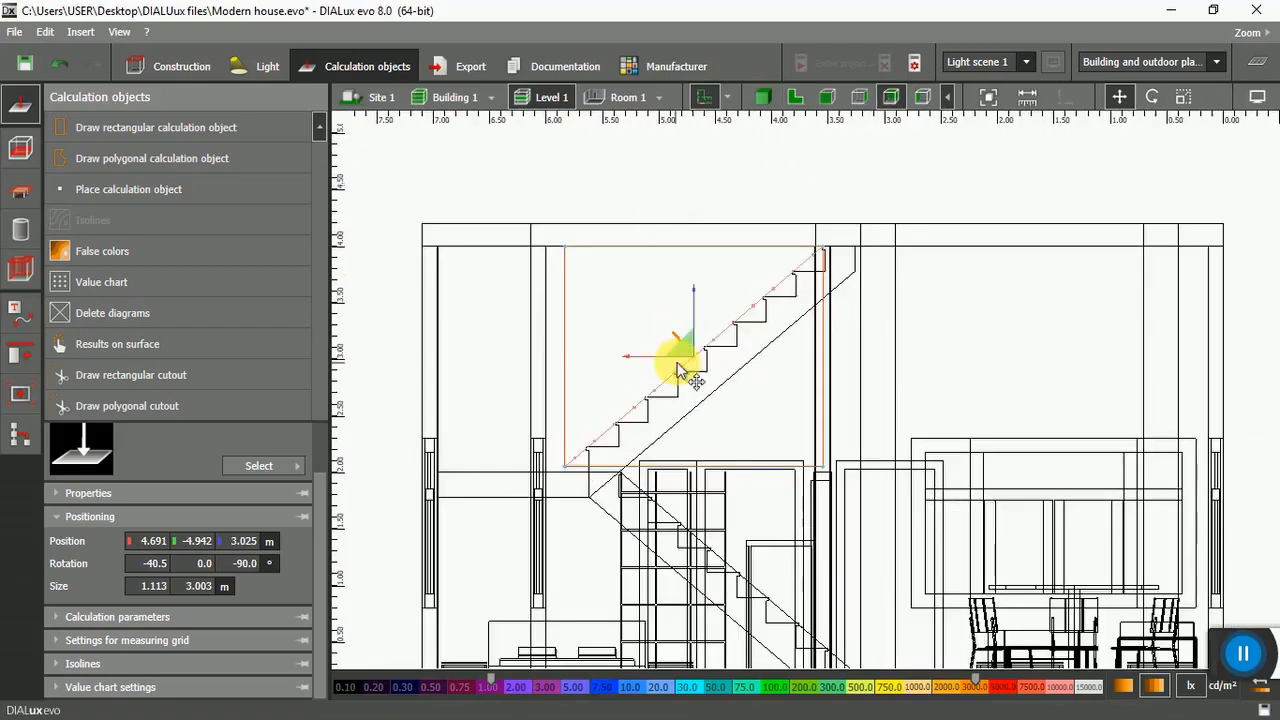
{"action": "scroll", "coordinate": [668, 330], "scroll_direction": "down", "scroll_amount": 1}
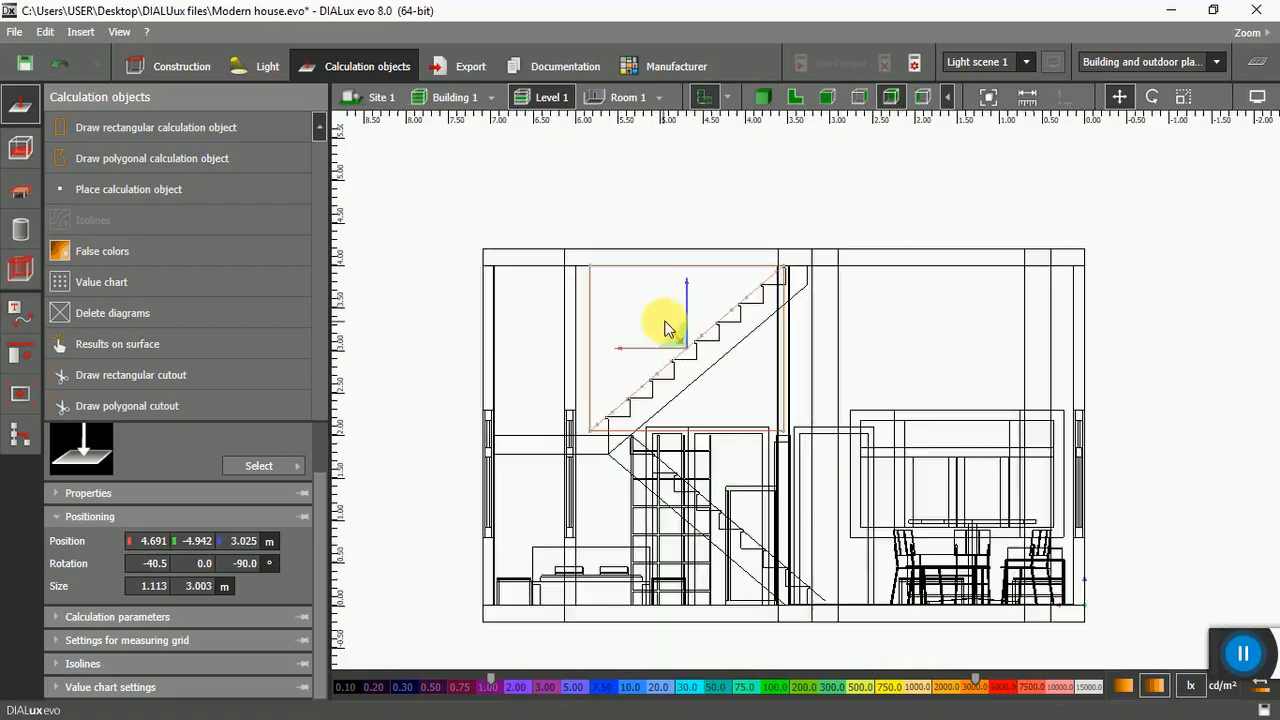
{"action": "left_click", "coordinate": [733, 176]}
Select the landing's calculation surface and check its height and position in two elevations, then view the storey in 3D.
{"action": "left_click", "coordinate": [795, 97]}
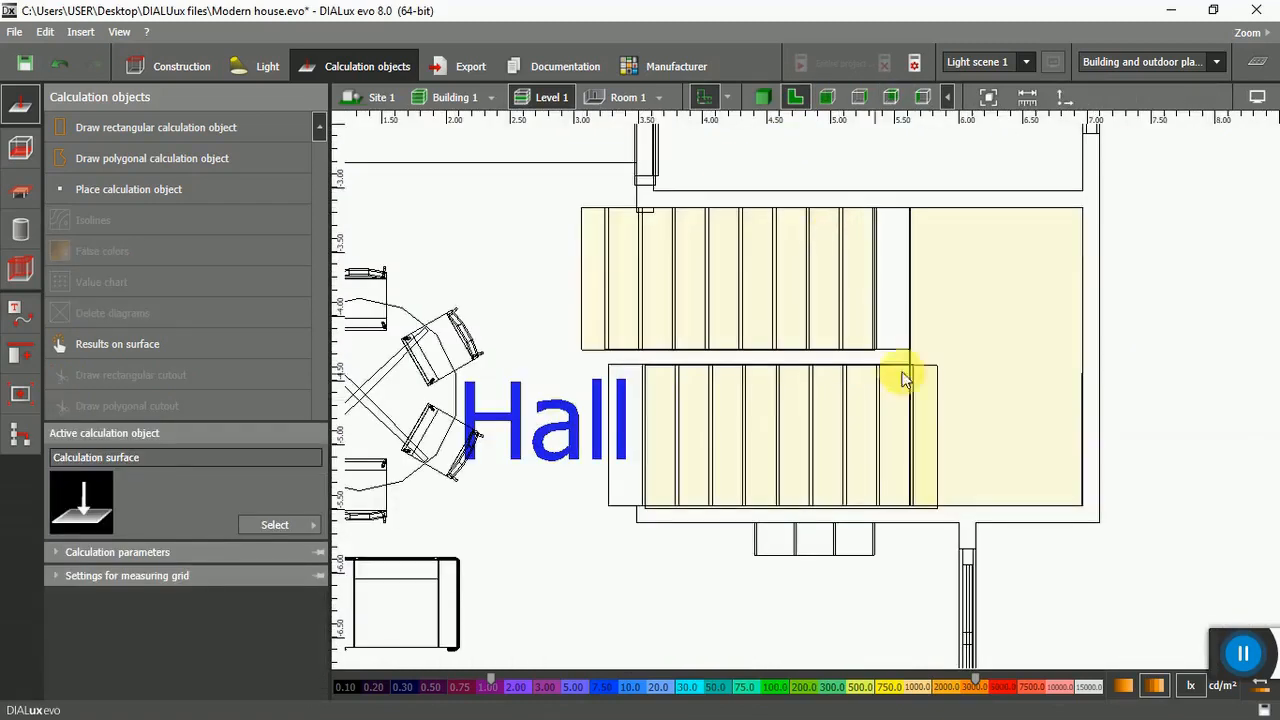
{"action": "left_click", "coordinate": [978, 375]}
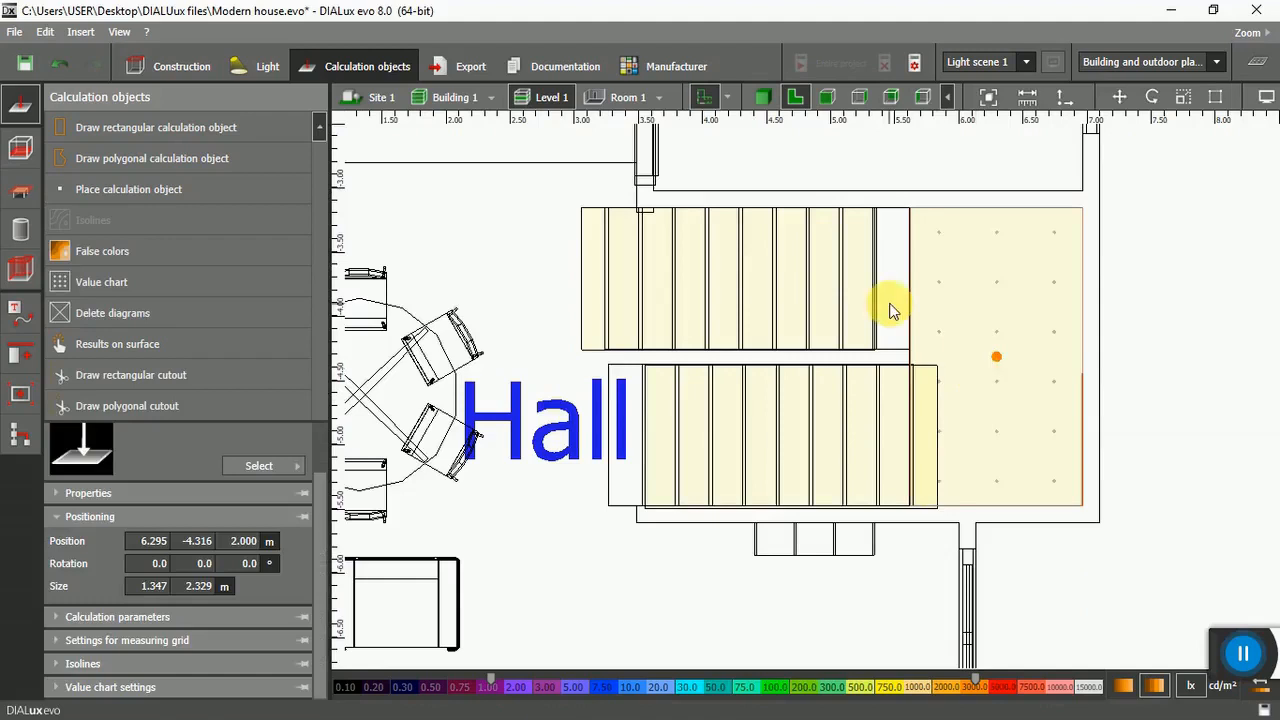
{"action": "left_click", "coordinate": [859, 98]}
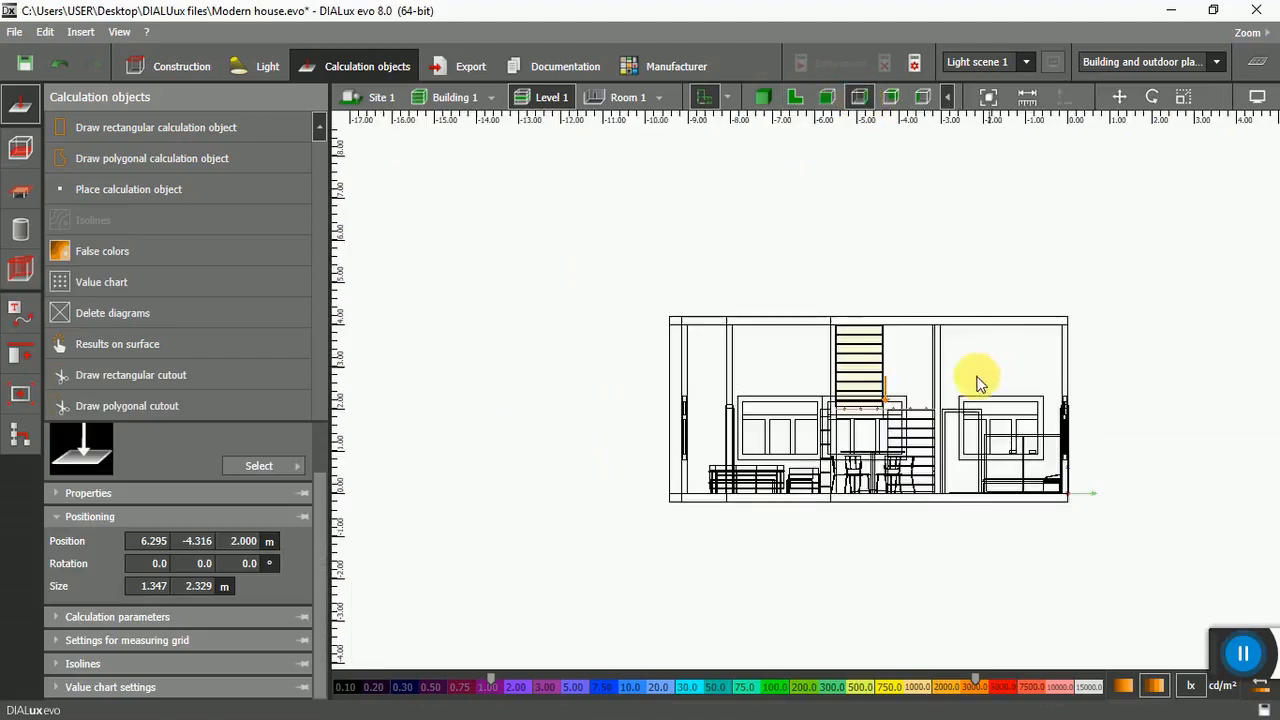
{"action": "scroll", "coordinate": [920, 418], "scroll_direction": "up", "scroll_amount": 4}
{"action": "scroll", "coordinate": [891, 413], "scroll_direction": "up", "scroll_amount": 3}
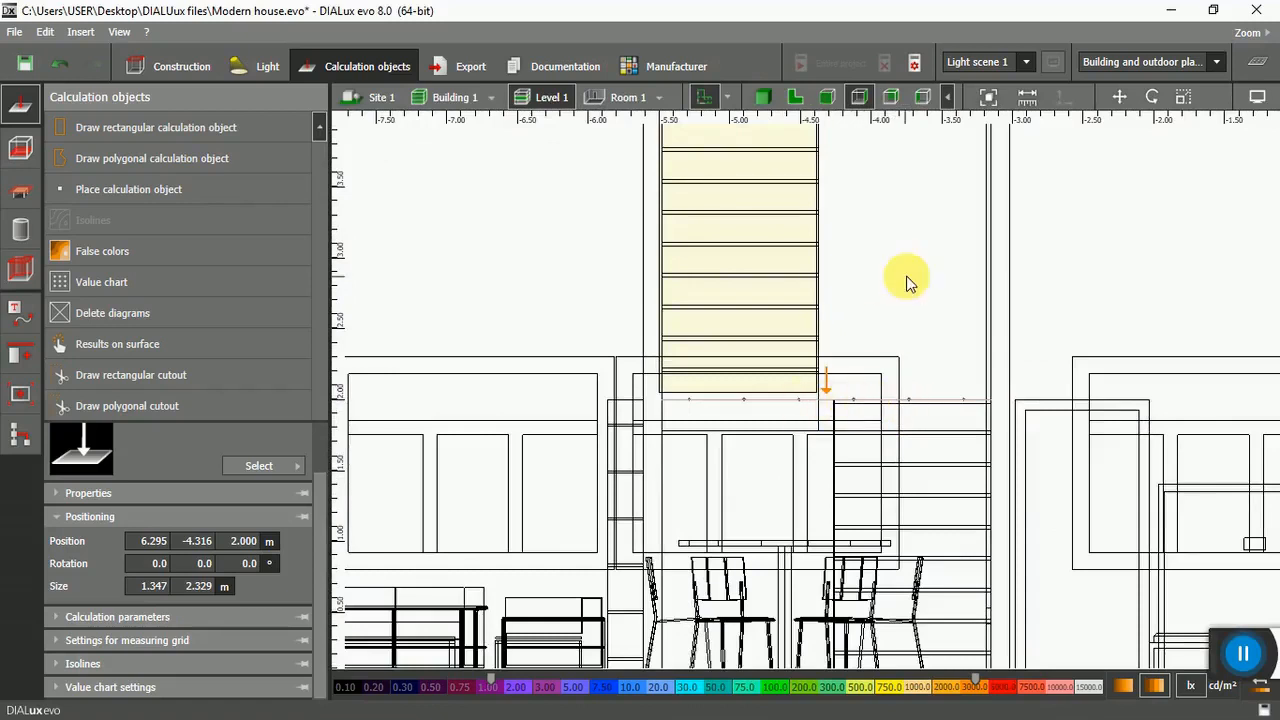
{"action": "left_click", "coordinate": [890, 97]}
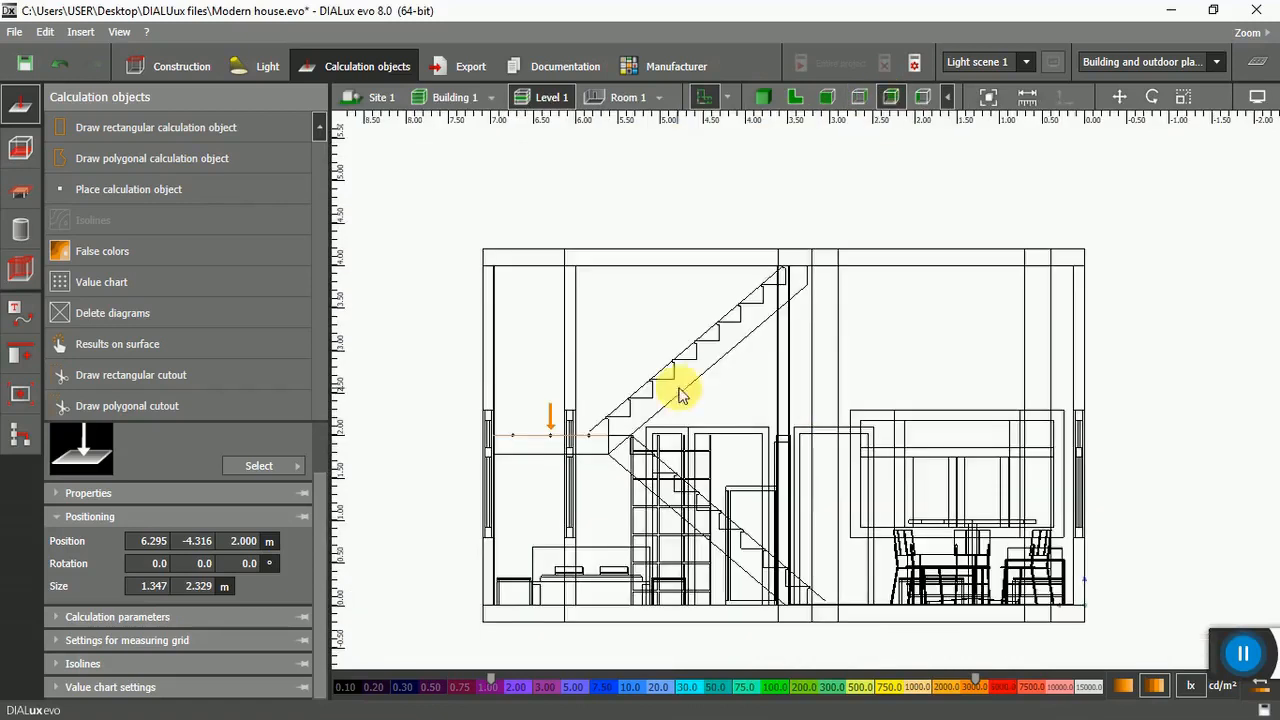
{"action": "scroll", "coordinate": [530, 460], "scroll_direction": "up", "scroll_amount": 3}
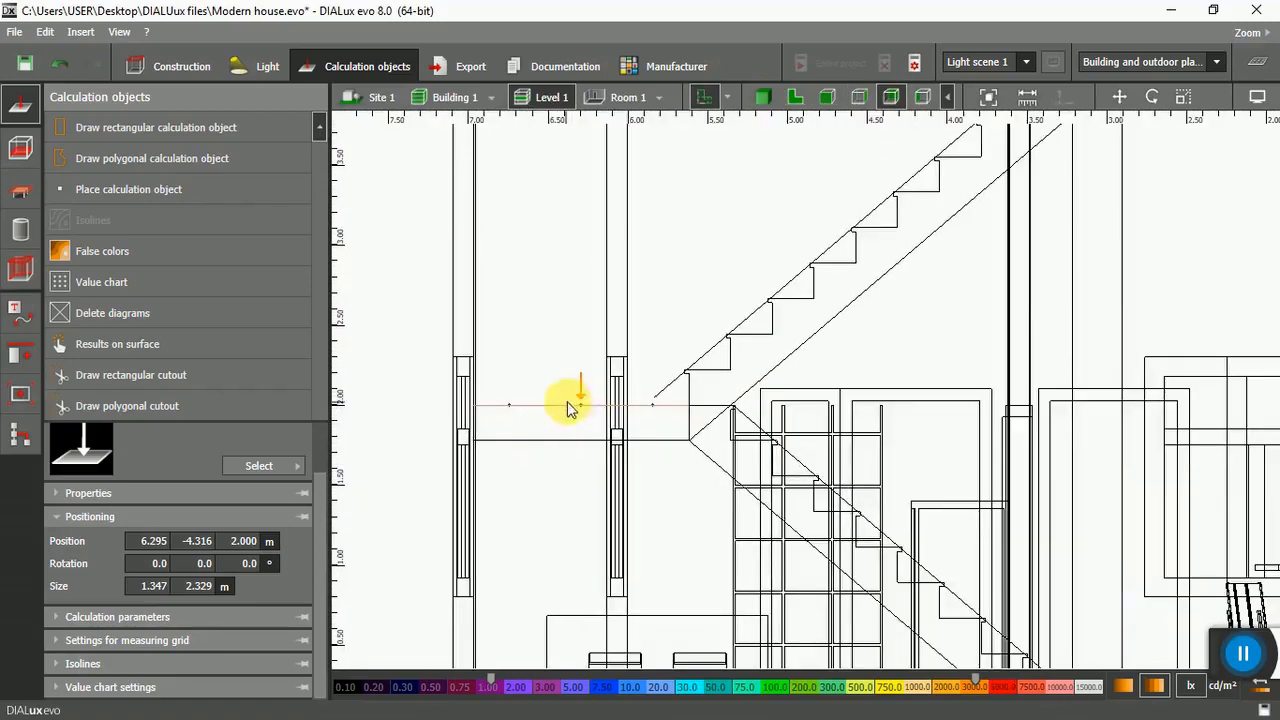
{"action": "scroll", "coordinate": [520, 408], "scroll_direction": "up", "scroll_amount": 2}
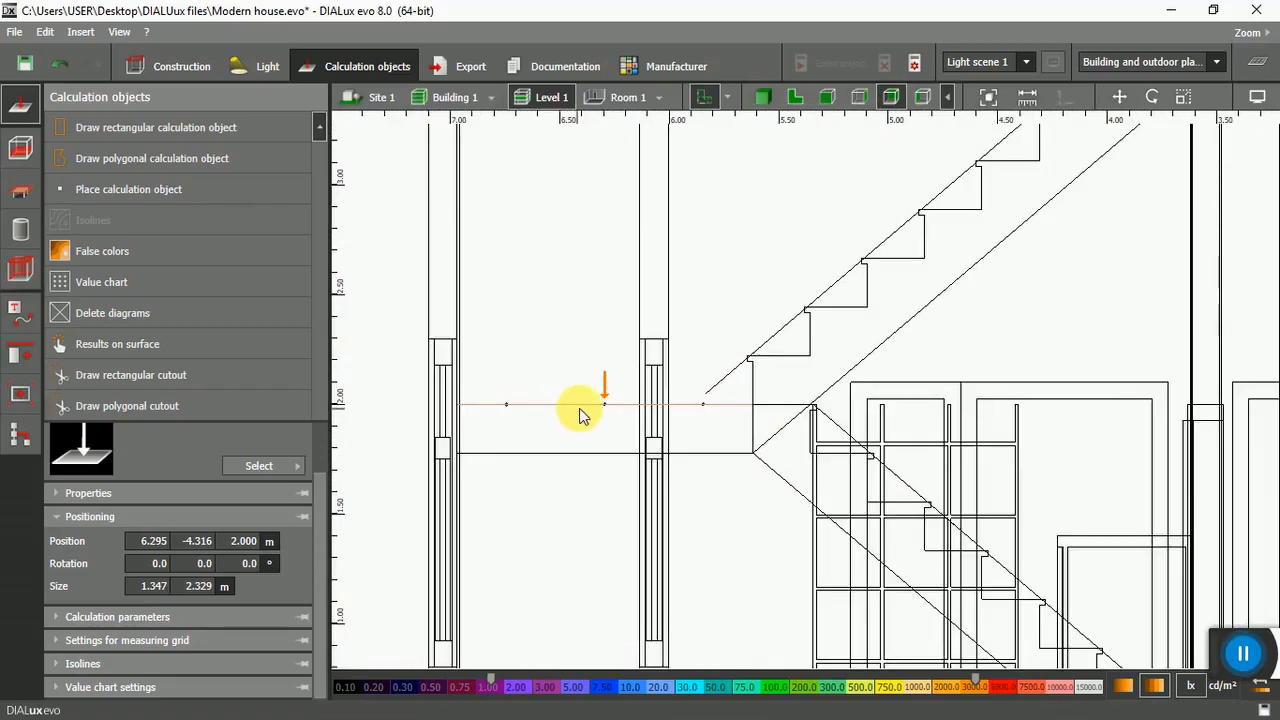
{"action": "scroll", "coordinate": [757, 337], "scroll_direction": "down", "scroll_amount": 5}
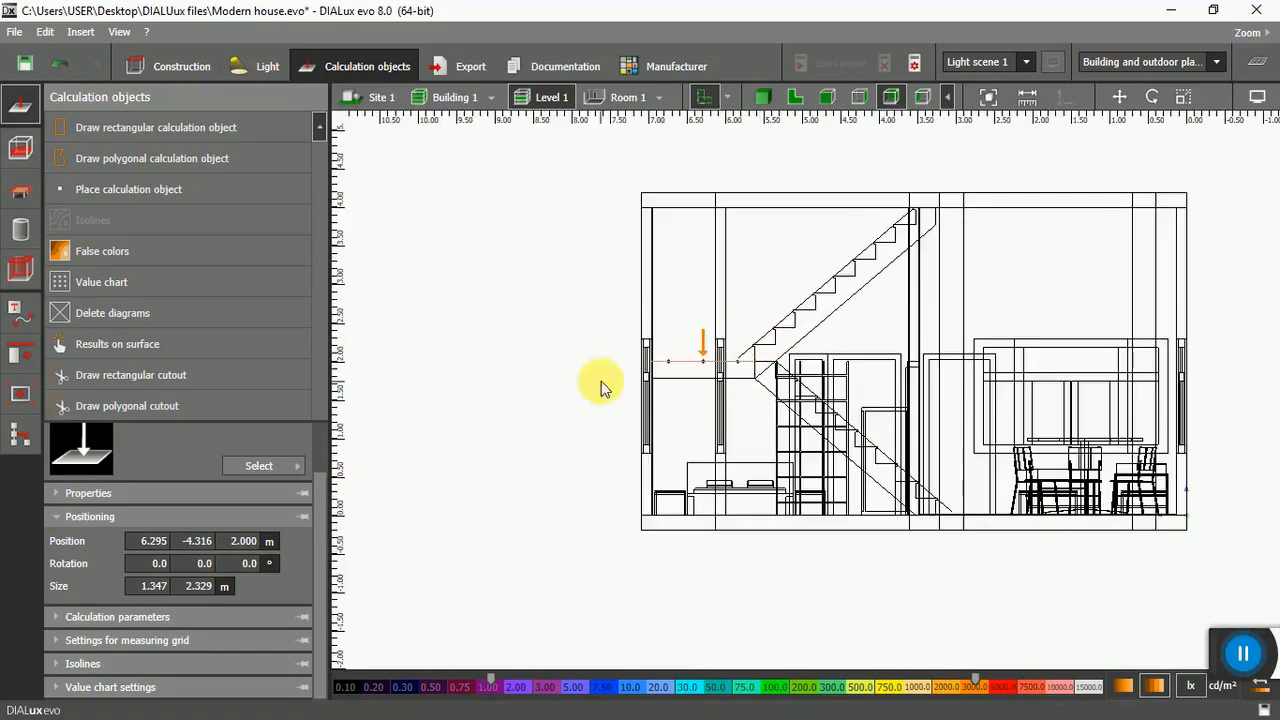
{"action": "left_click", "coordinate": [604, 382]}
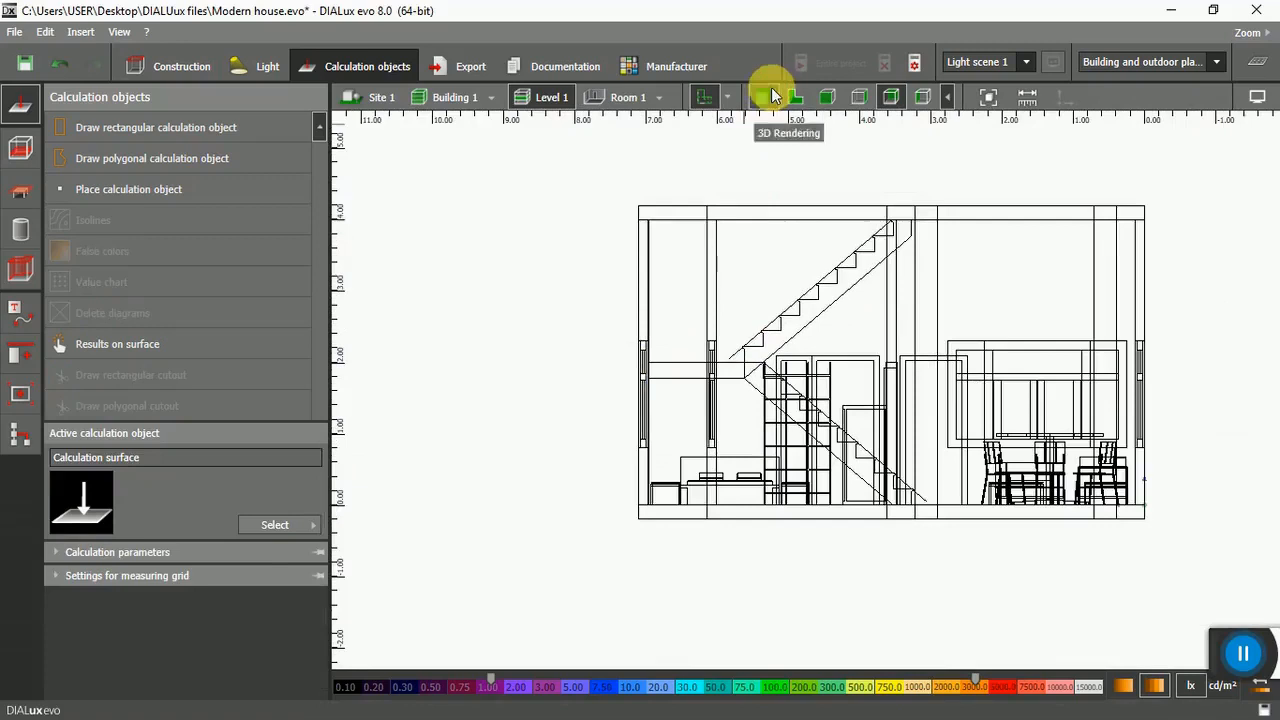
{"action": "left_click", "coordinate": [766, 93]}
{"action": "scroll", "coordinate": [695, 258], "scroll_direction": "down", "scroll_amount": 4}
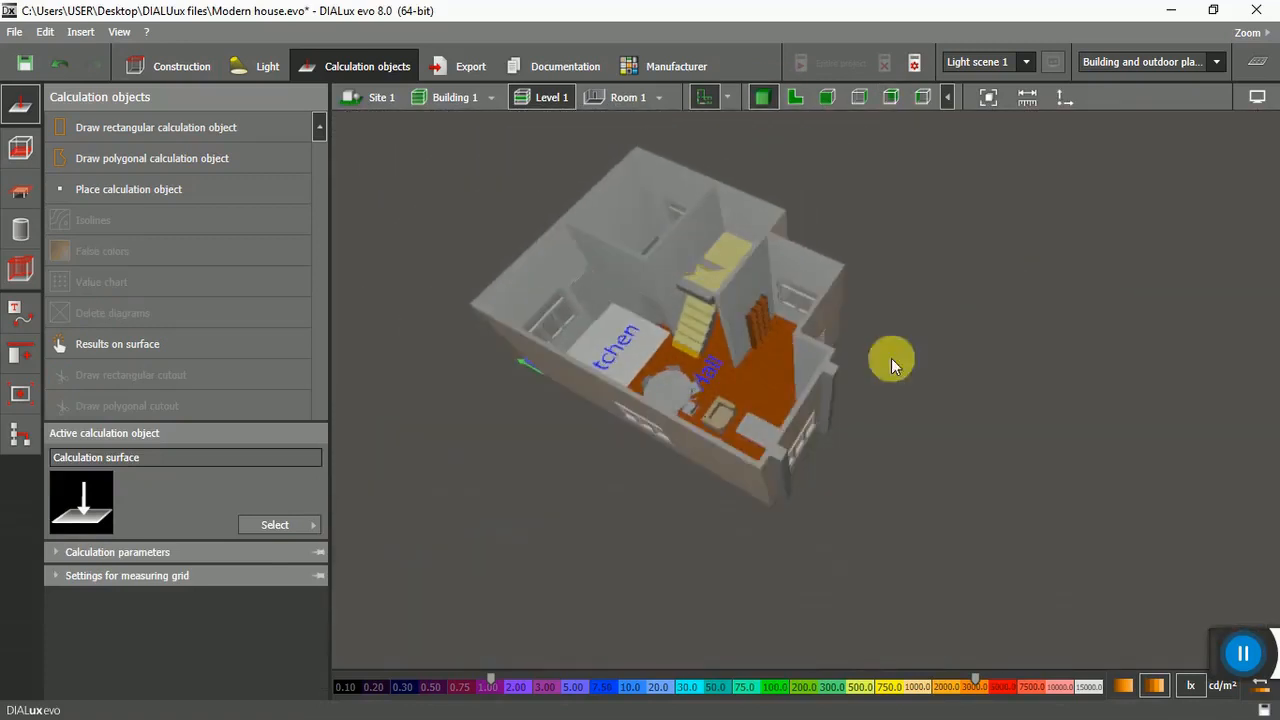
Open the ceiling construction tools and show the whole of Level 1 in the floor plan.
{"action": "left_click", "coordinate": [170, 64]}
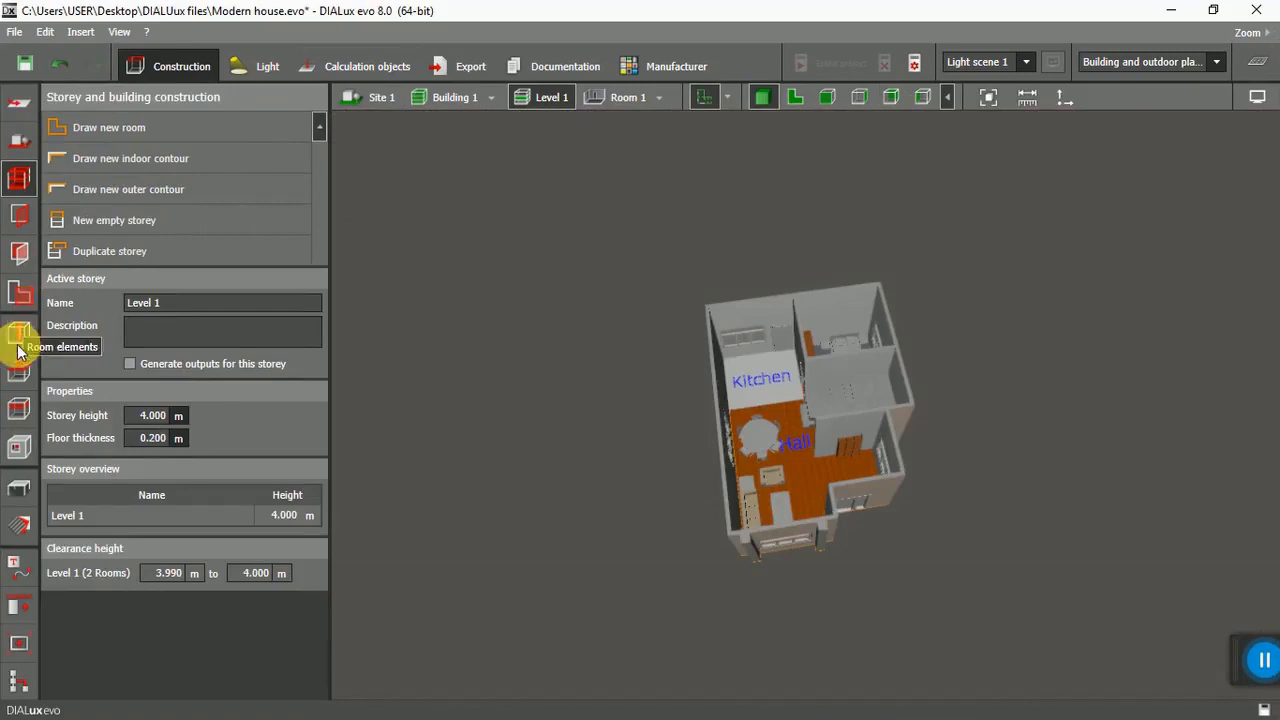
{"action": "left_click", "coordinate": [15, 408]}
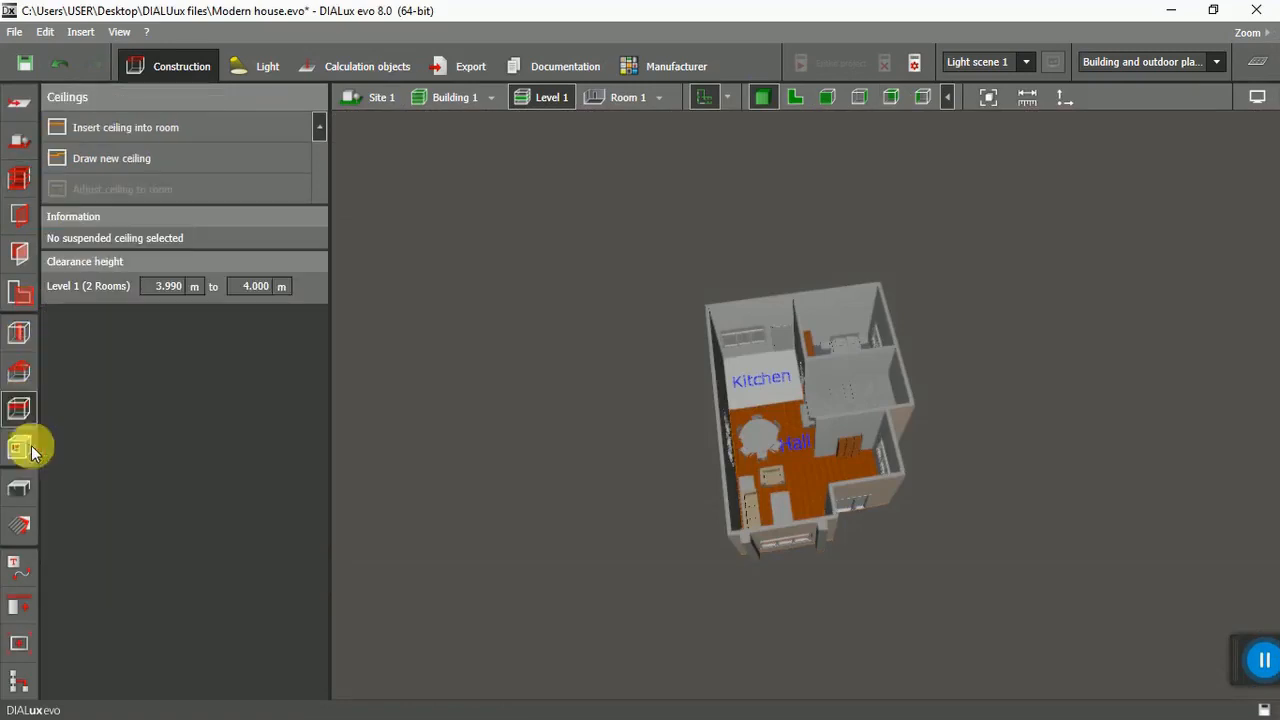
{"action": "left_click", "coordinate": [799, 96]}
{"action": "scroll", "coordinate": [877, 312], "scroll_direction": "down", "scroll_amount": 5}
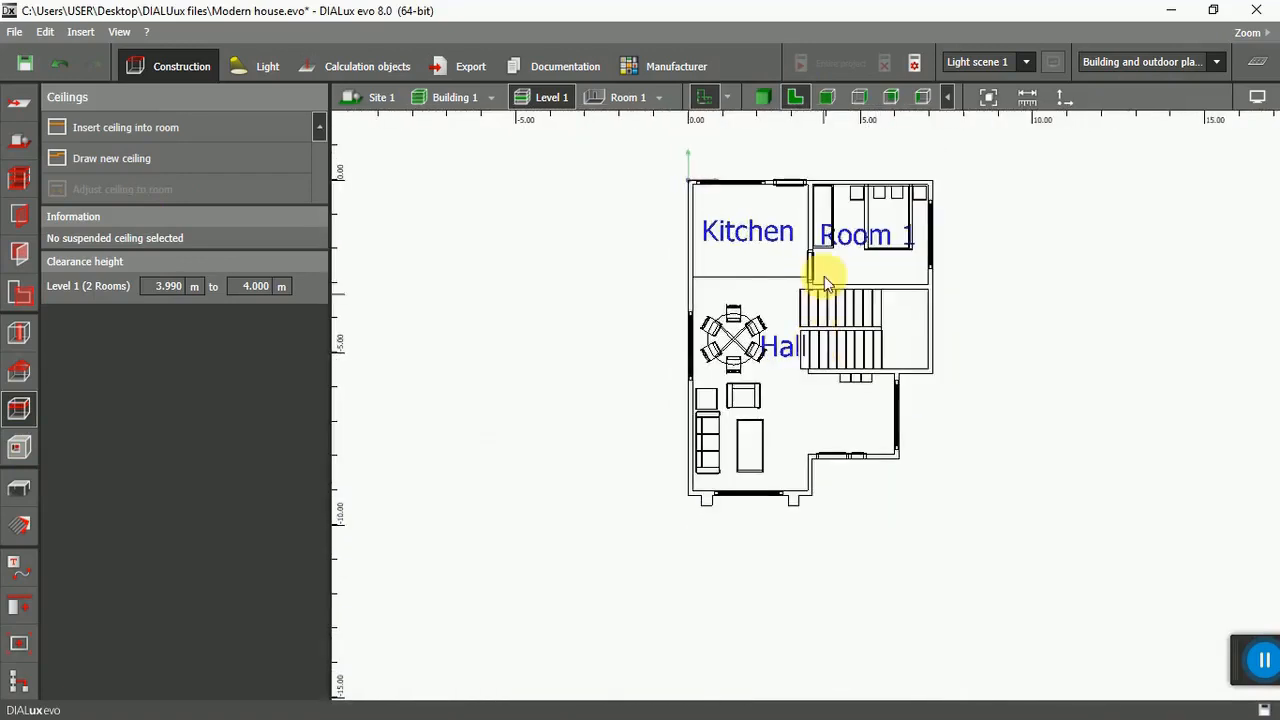
{"action": "scroll", "coordinate": [808, 163], "scroll_direction": "up", "scroll_amount": 2}
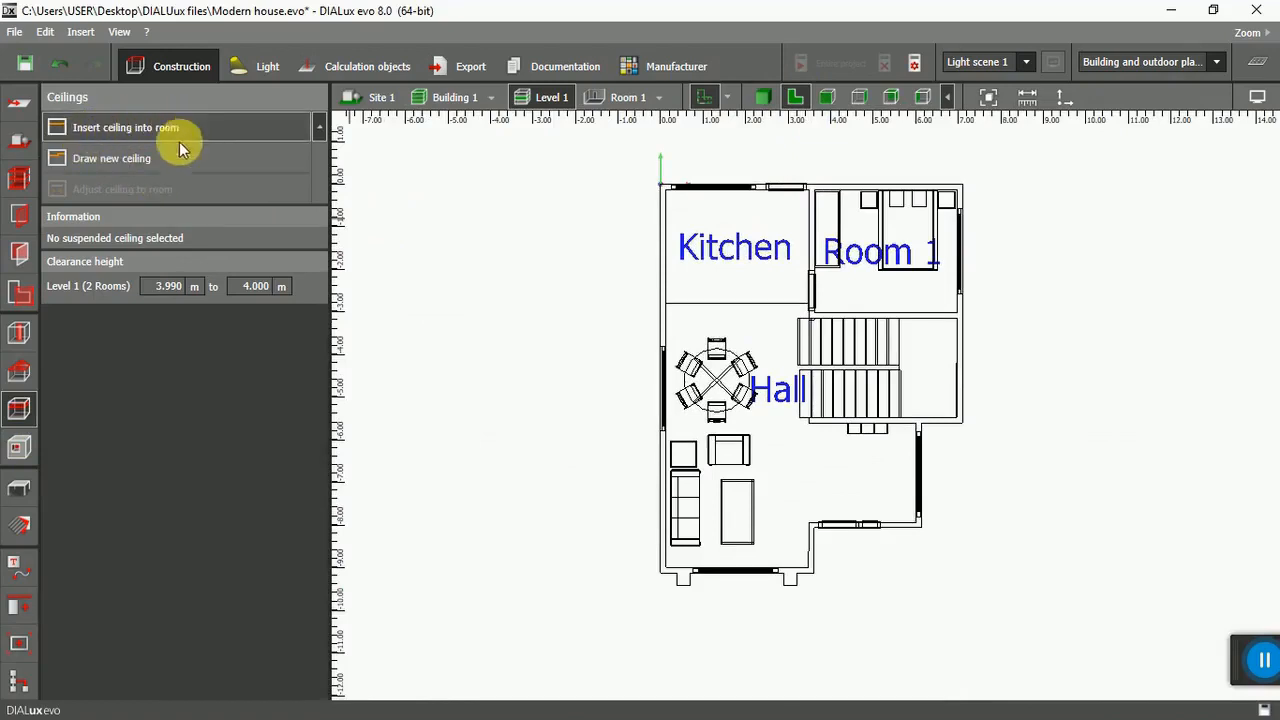
Start a new ceiling contour at the Kitchen's upper-left inside corner and run it about 6.84 m to Room 1's upper-right inside corner.
{"action": "left_click", "coordinate": [106, 159]}
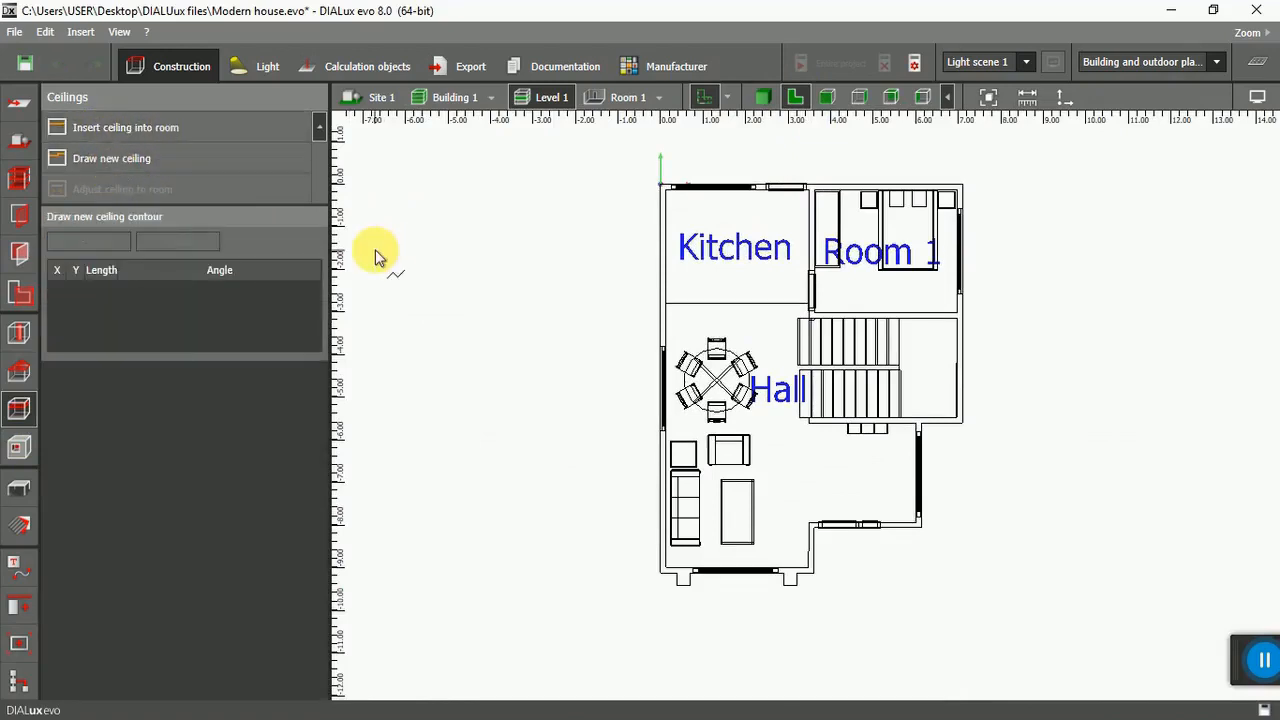
{"action": "scroll", "coordinate": [495, 319], "scroll_direction": "down", "scroll_amount": 1}
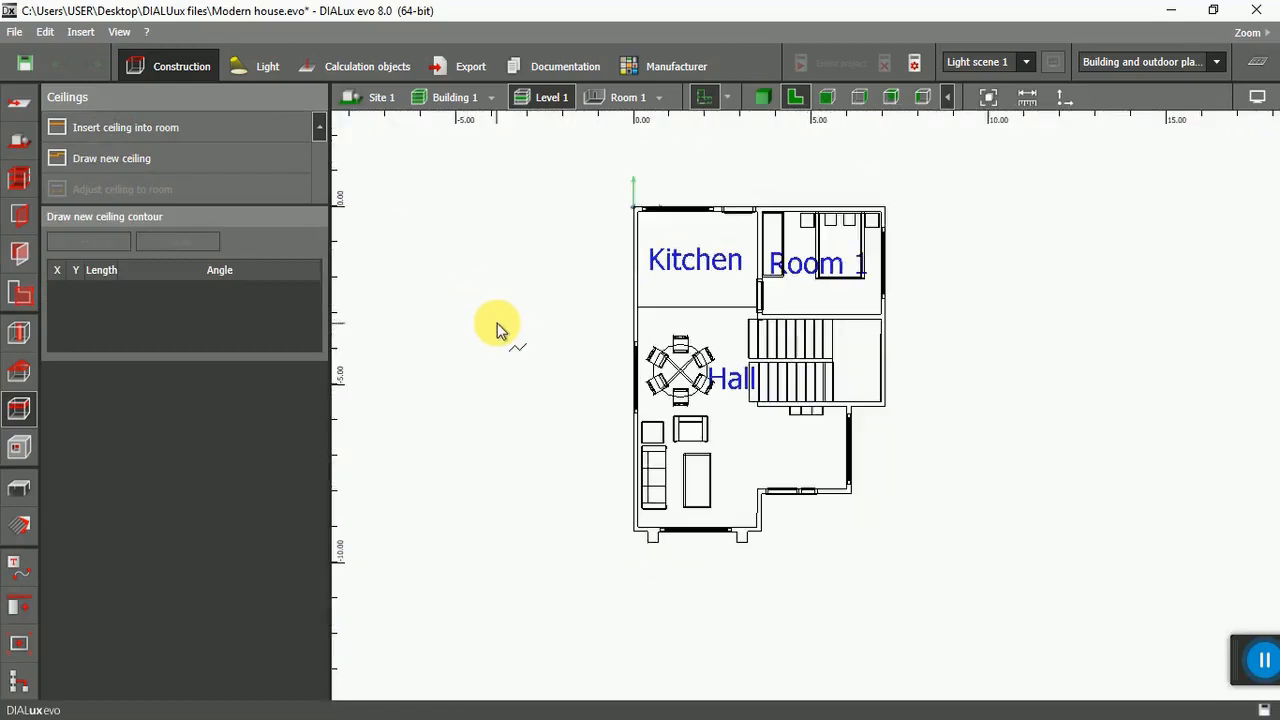
{"action": "scroll", "coordinate": [679, 183], "scroll_direction": "up", "scroll_amount": 2}
{"action": "scroll", "coordinate": [660, 197], "scroll_direction": "up", "scroll_amount": 3}
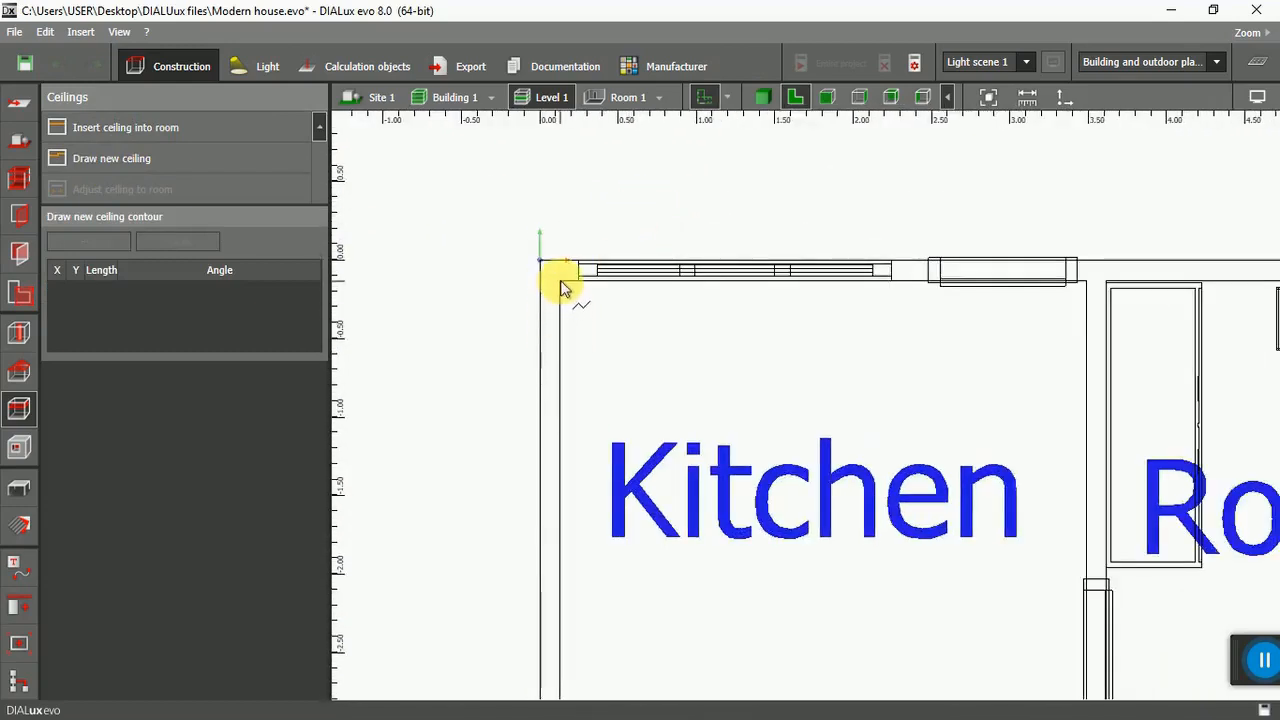
{"action": "left_click", "coordinate": [560, 282]}
{"action": "scroll", "coordinate": [578, 336], "scroll_direction": "down", "scroll_amount": 3}
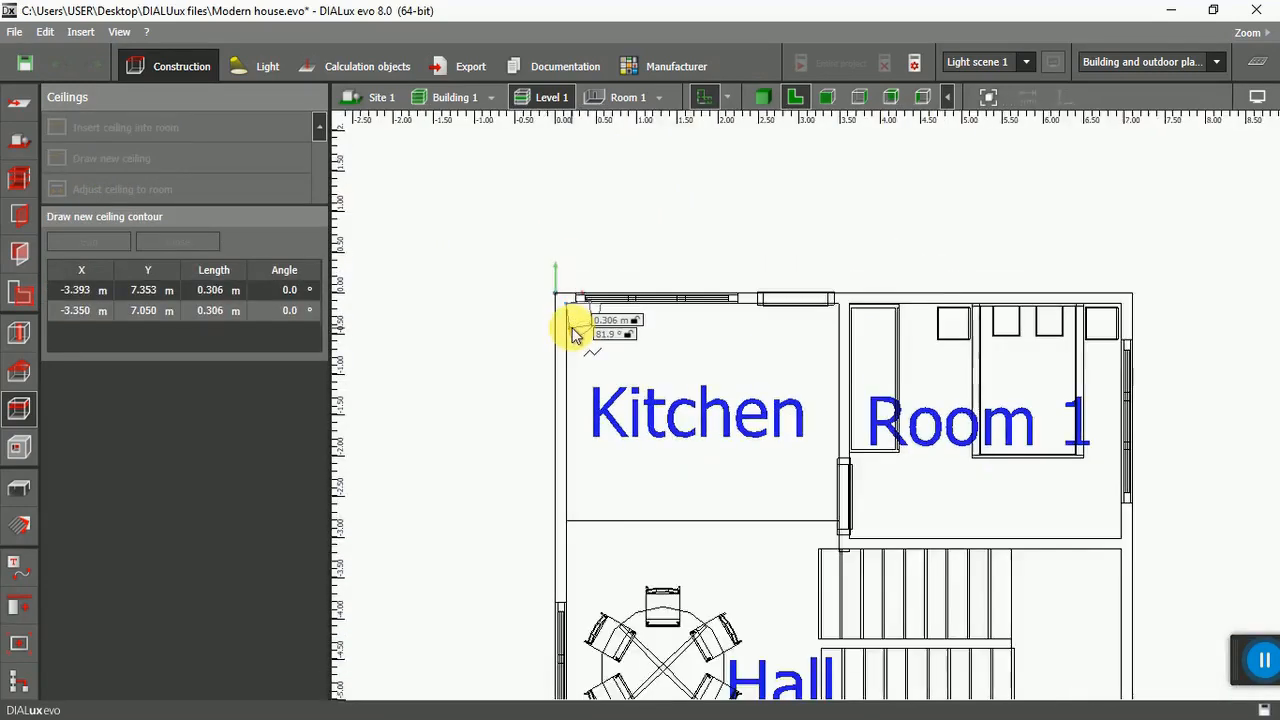
{"action": "scroll", "coordinate": [575, 335], "scroll_direction": "down", "scroll_amount": 1}
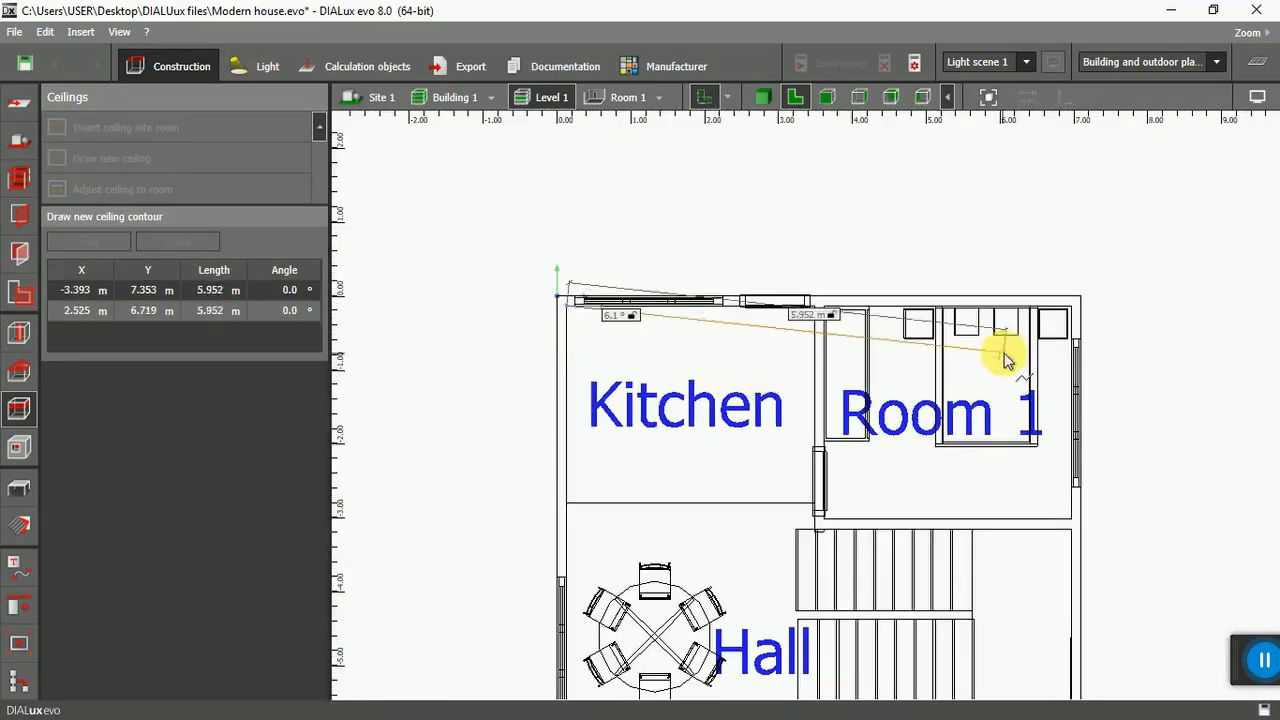
{"action": "scroll", "coordinate": [1088, 345], "scroll_direction": "up", "scroll_amount": 4}
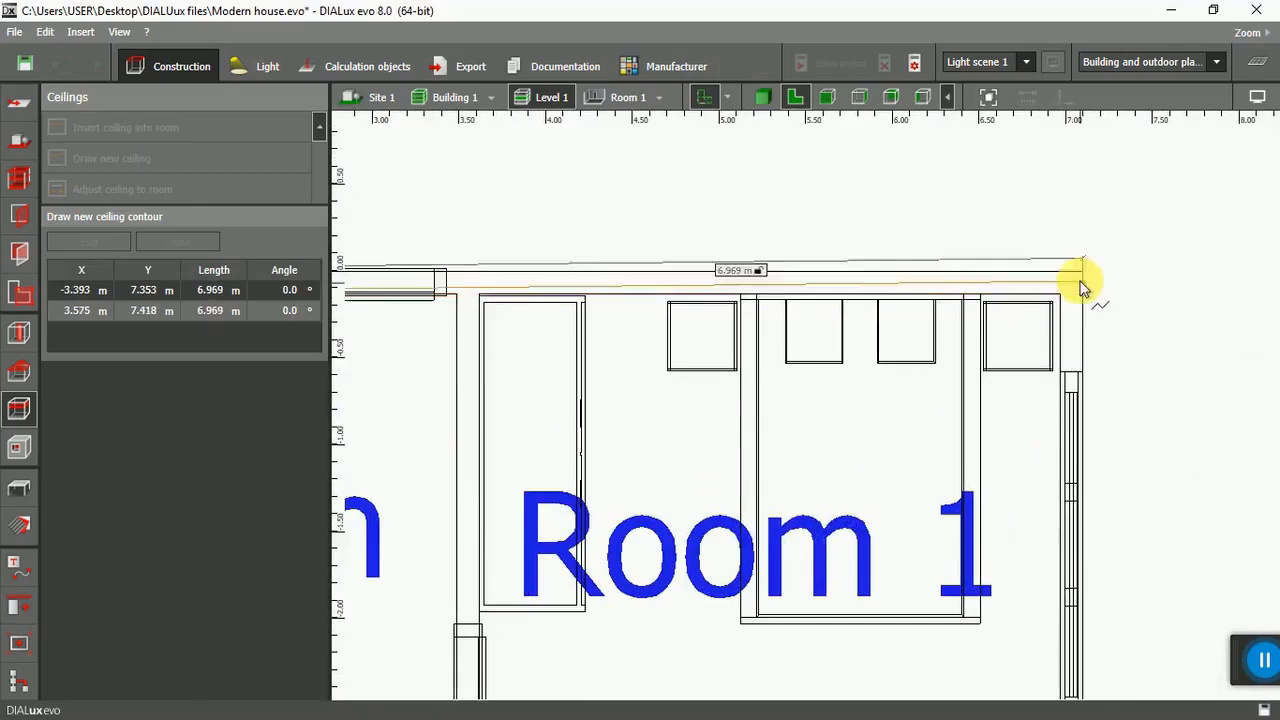
{"action": "scroll", "coordinate": [1082, 287], "scroll_direction": "up", "scroll_amount": 1}
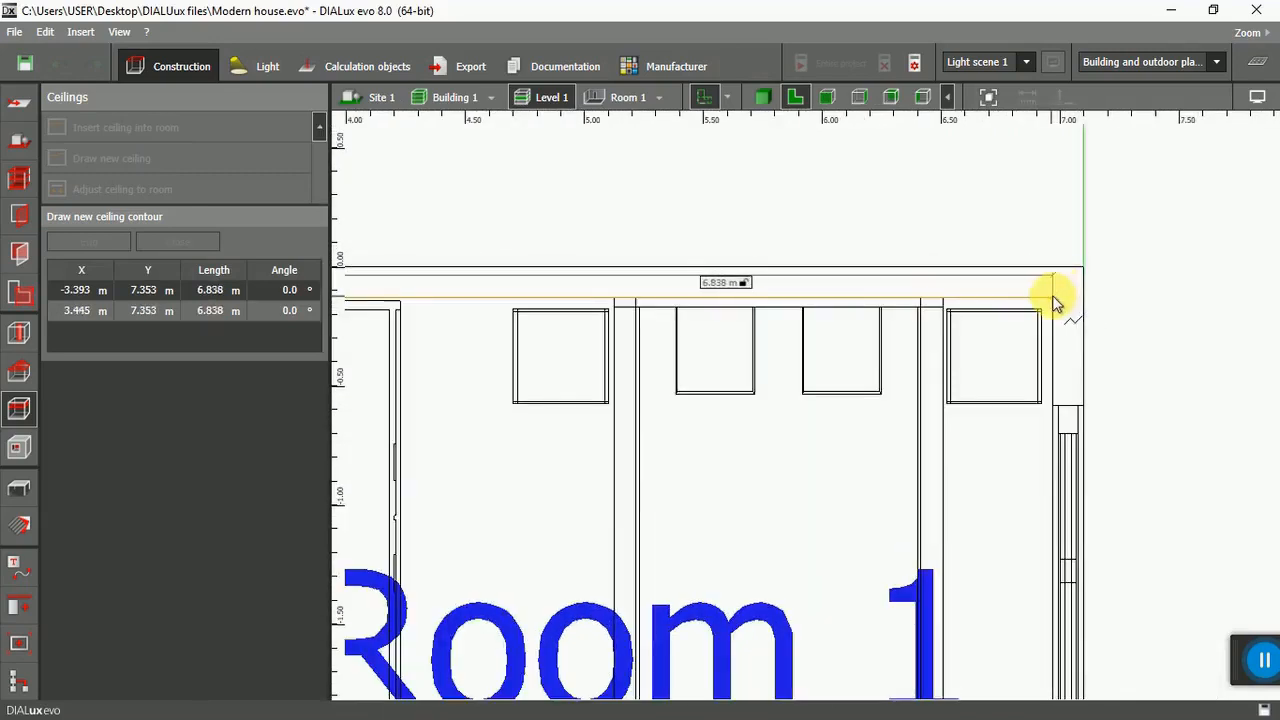
{"action": "left_click", "coordinate": [1053, 299]}
{"action": "scroll", "coordinate": [1010, 335], "scroll_direction": "down", "scroll_amount": 5}
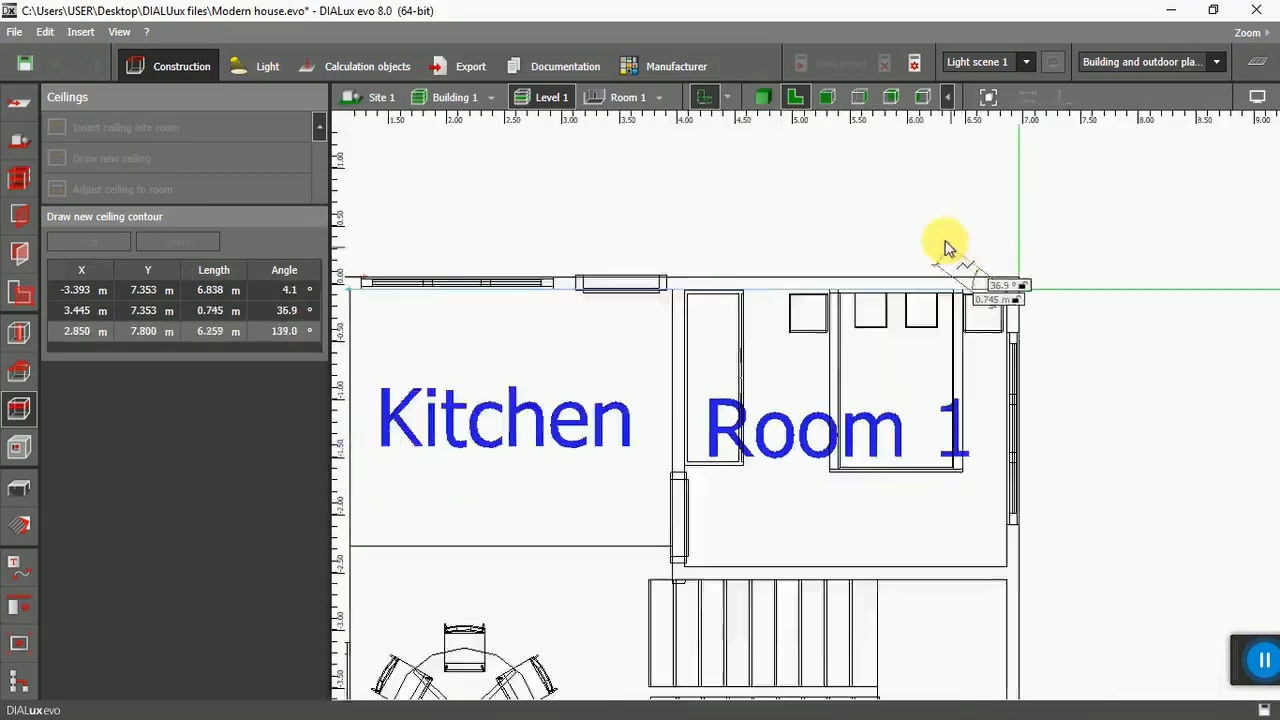
Continue the ceiling contour about 2.89 m down Room 1's outer wall and about 3.48 m back along its stair-side wall.
{"action": "scroll", "coordinate": [960, 280], "scroll_direction": "down", "scroll_amount": 2}
{"action": "scroll", "coordinate": [971, 486], "scroll_direction": "up", "scroll_amount": 3}
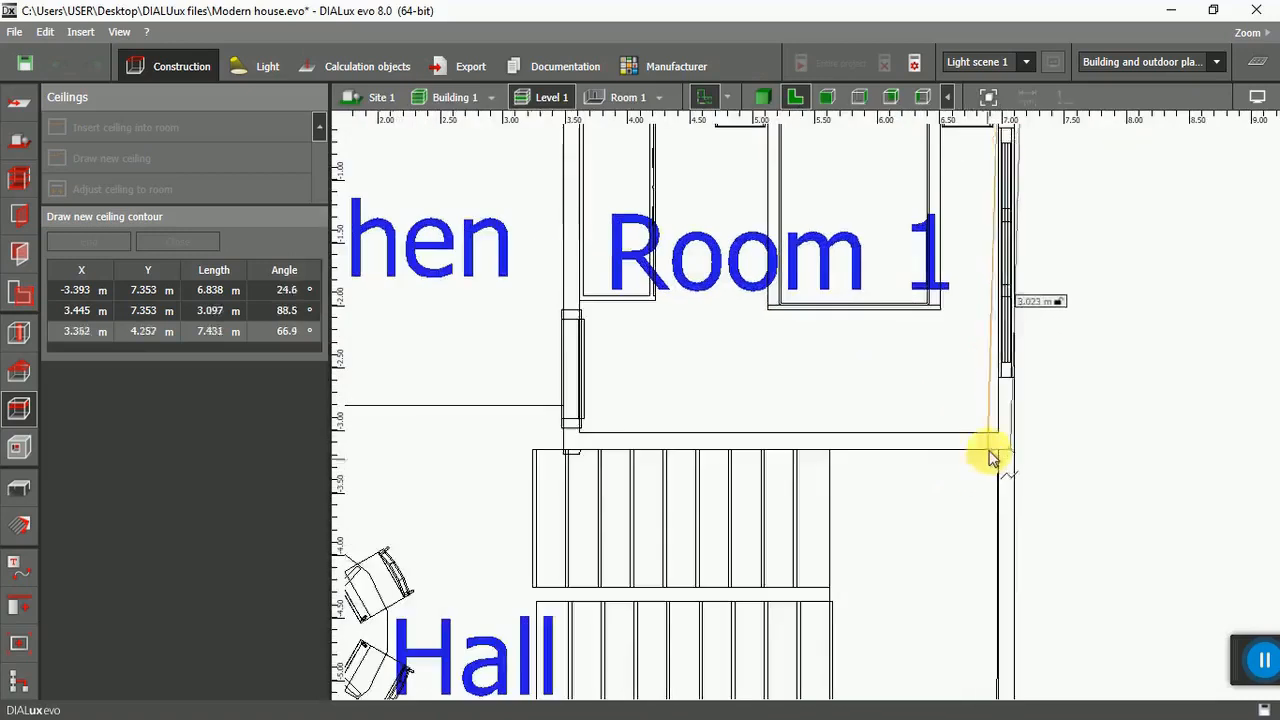
{"action": "scroll", "coordinate": [988, 465], "scroll_direction": "up", "scroll_amount": 2}
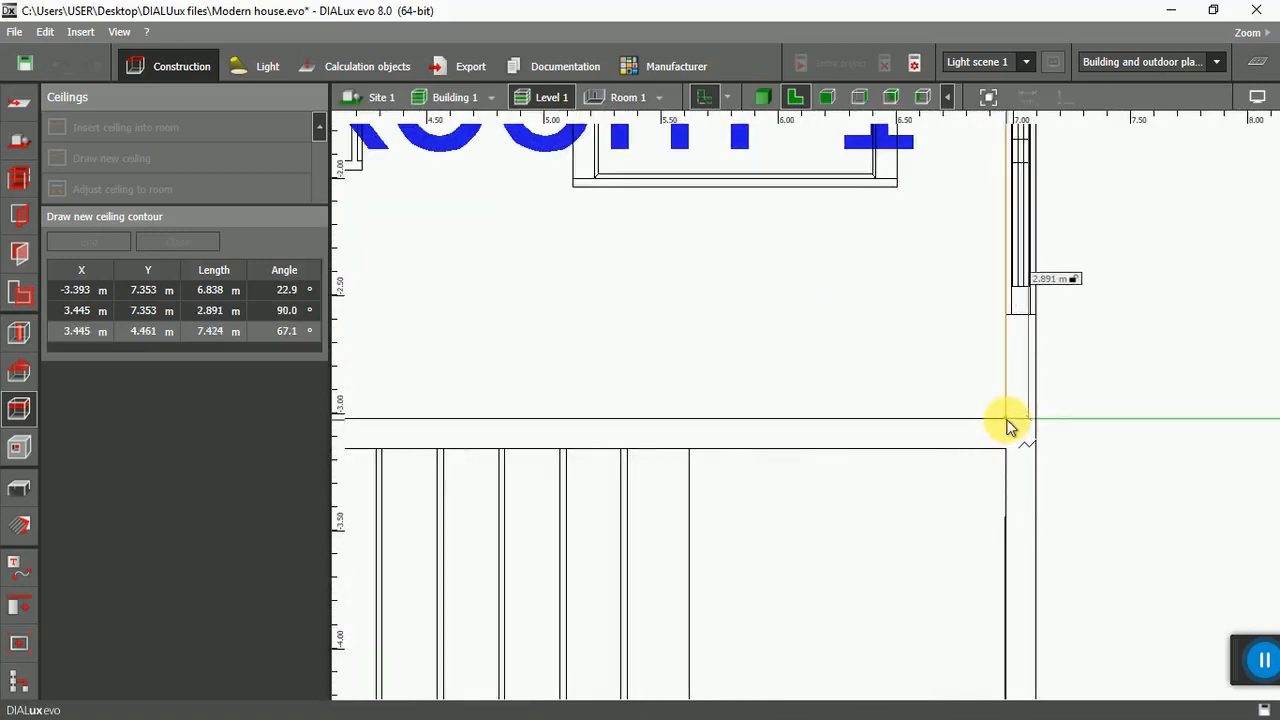
{"action": "left_click", "coordinate": [1007, 425]}
{"action": "scroll", "coordinate": [966, 432], "scroll_direction": "down", "scroll_amount": 3}
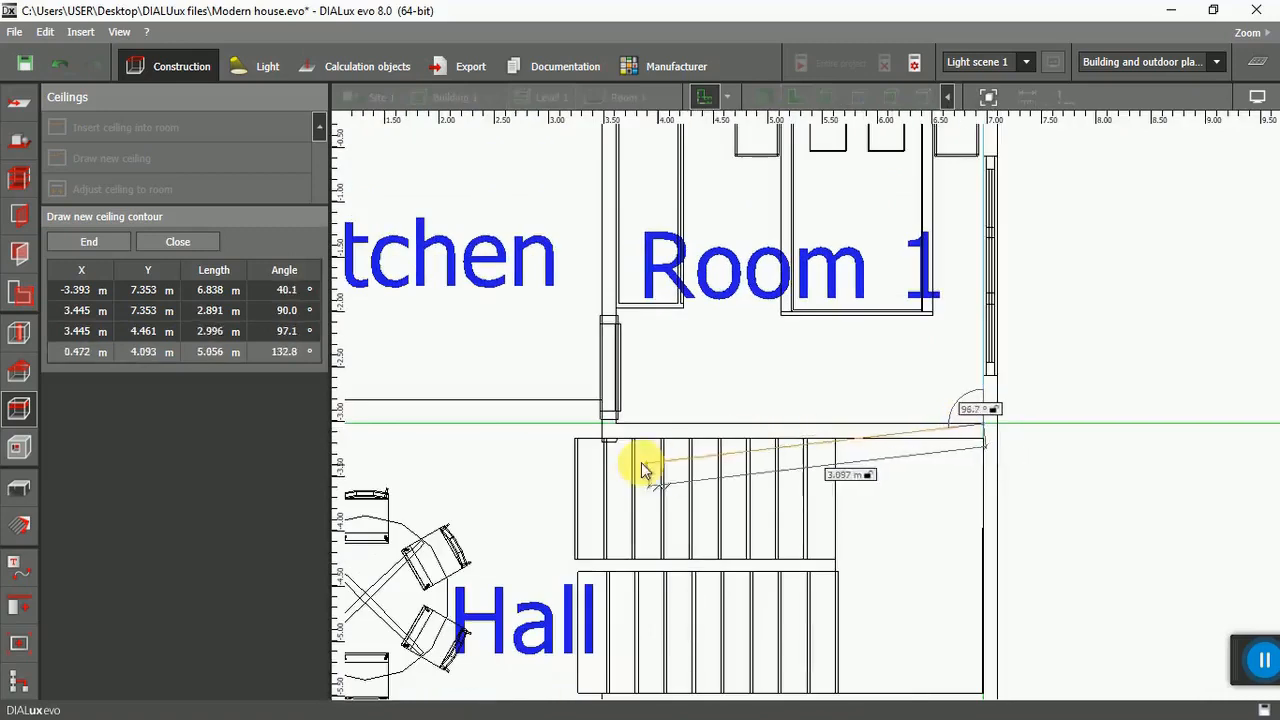
{"action": "scroll", "coordinate": [603, 425], "scroll_direction": "up", "scroll_amount": 3}
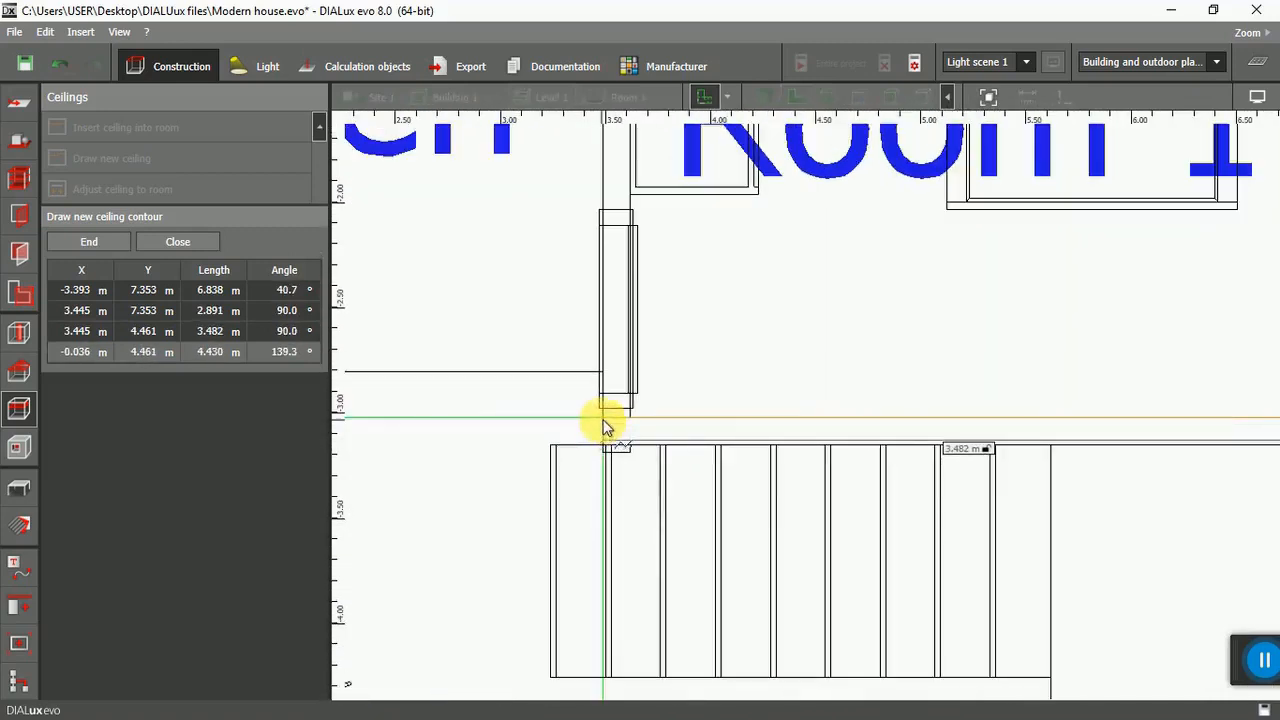
{"action": "left_click", "coordinate": [603, 425]}
{"action": "scroll", "coordinate": [604, 425], "scroll_direction": "down", "scroll_amount": 3}
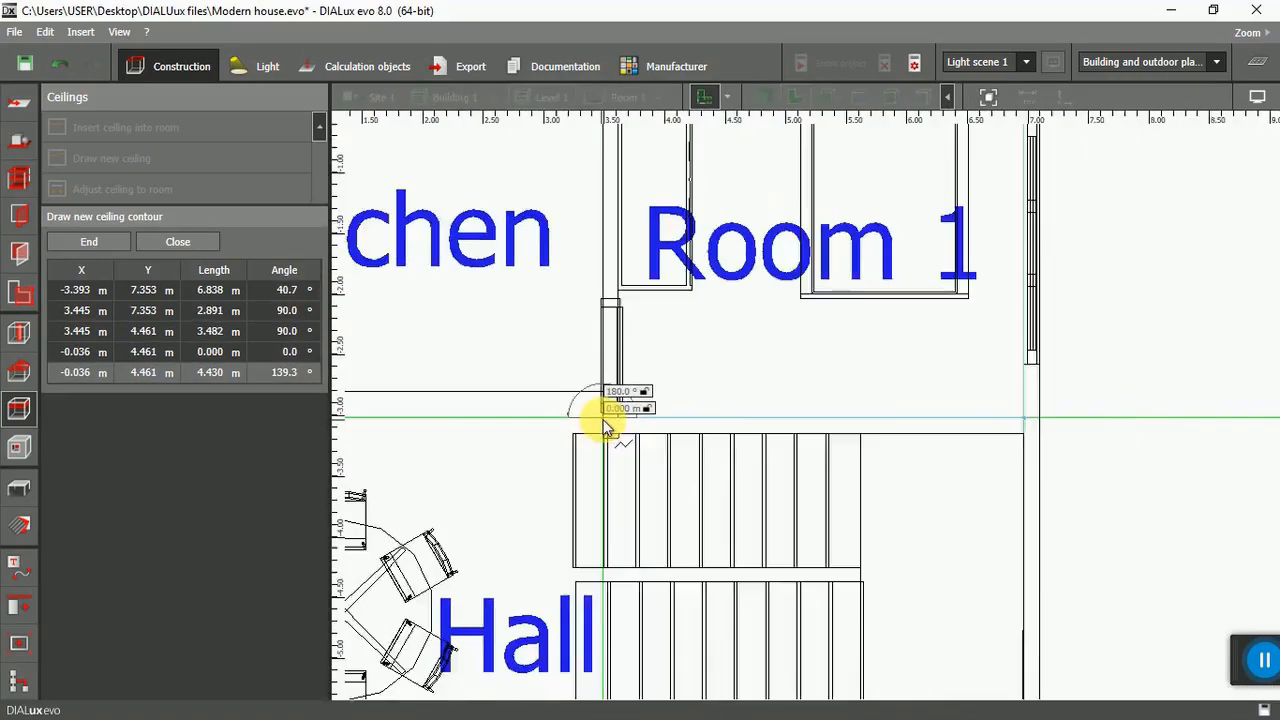
Extend the ceiling contour about 2.59 m past the open end of the stairs and about 2.52 m along the wall below them.
{"action": "scroll", "coordinate": [606, 620], "scroll_direction": "up", "scroll_amount": 3}
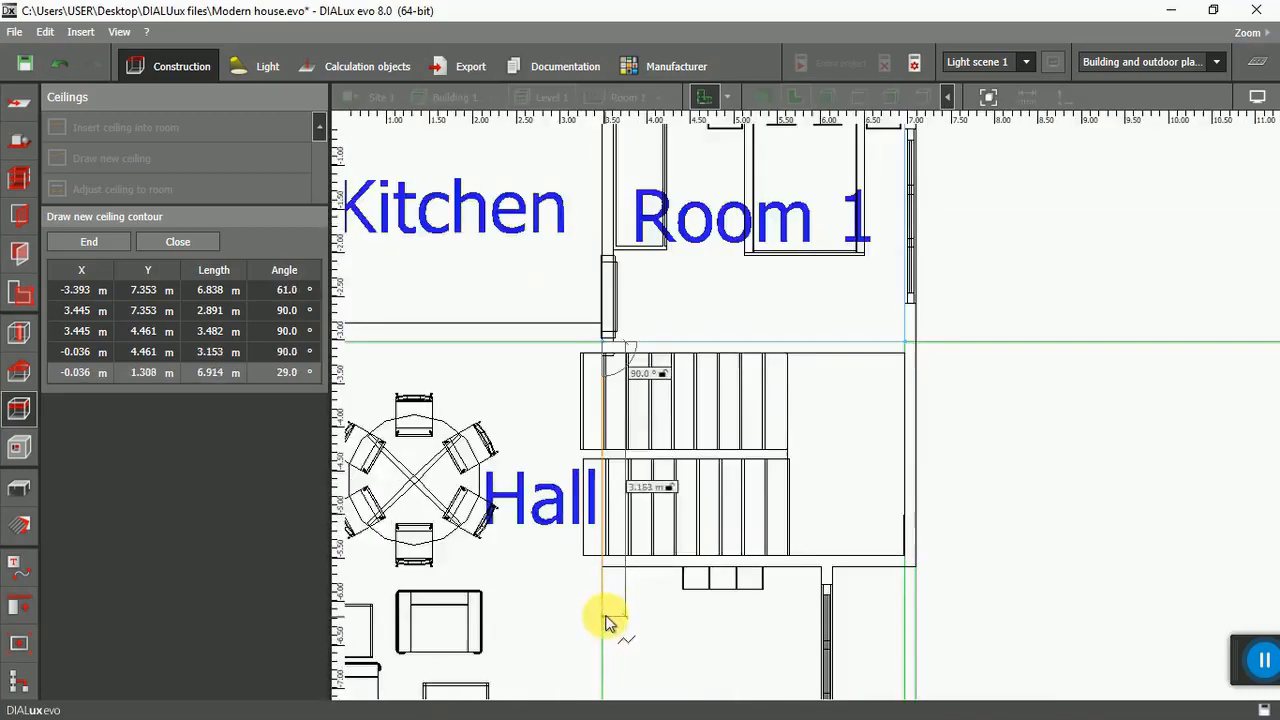
{"action": "left_click", "coordinate": [599, 549]}
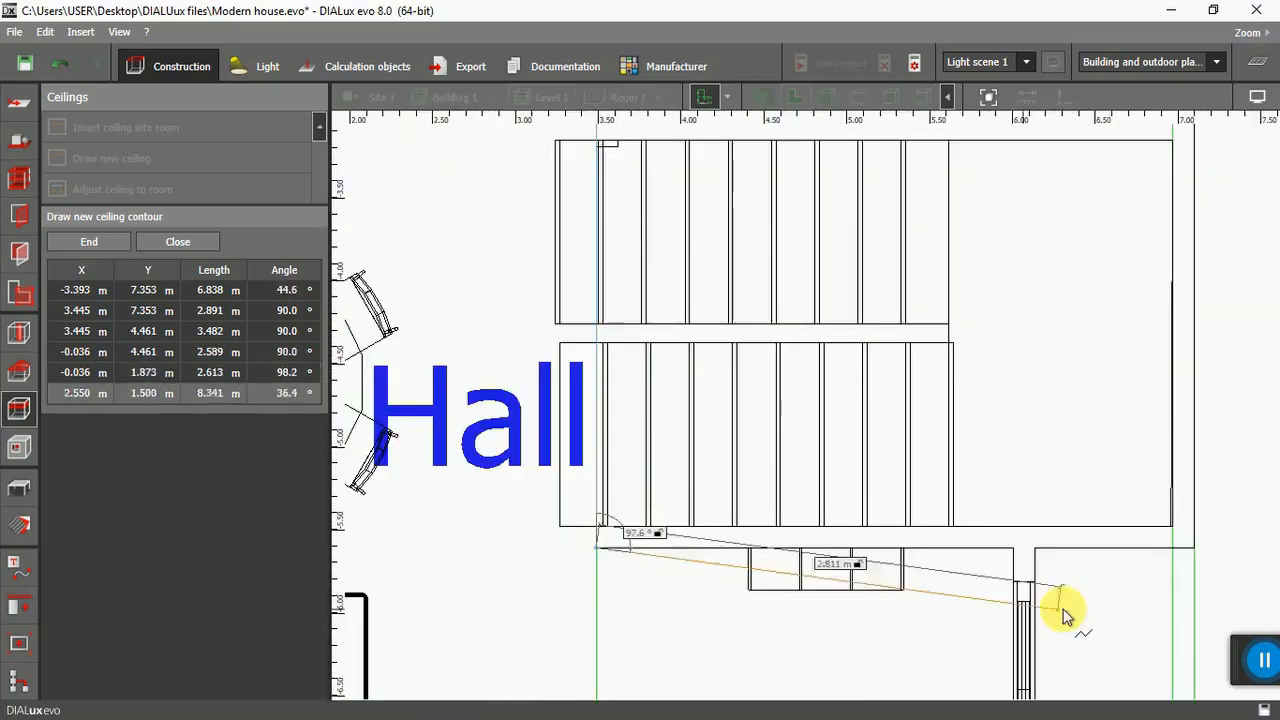
{"action": "left_click", "coordinate": [1014, 549]}
{"action": "scroll", "coordinate": [1014, 549], "scroll_direction": "down", "scroll_amount": 5}
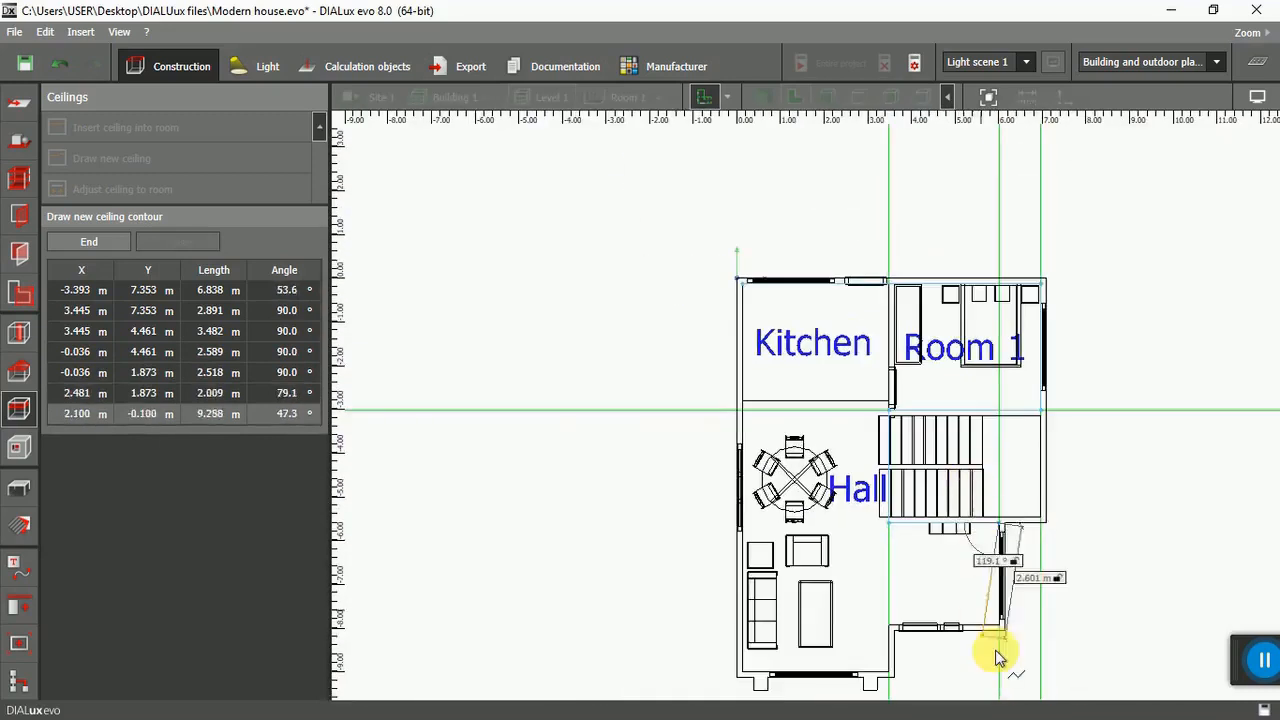
Trace the Hall's side recess with contour edges of about 2.34 m down its window wall and 2.52 m back along its lower wall.
{"action": "scroll", "coordinate": [997, 660], "scroll_direction": "up", "scroll_amount": 4}
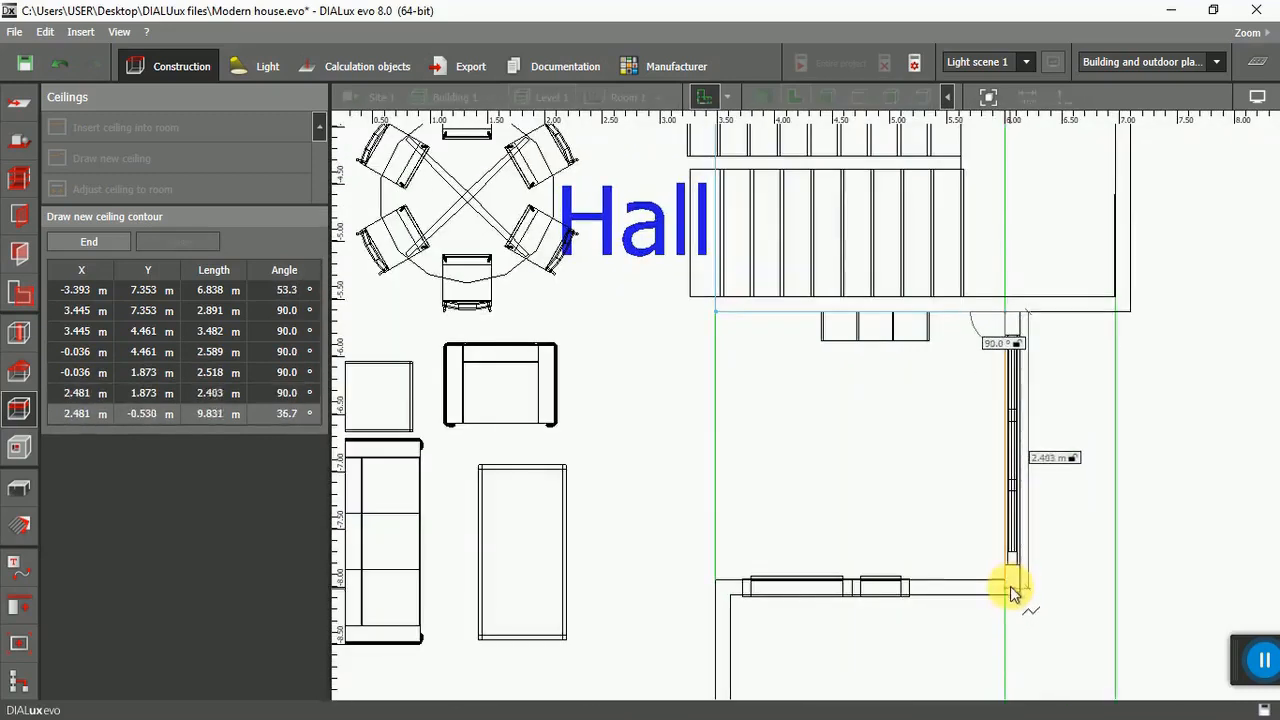
{"action": "left_click", "coordinate": [1007, 585]}
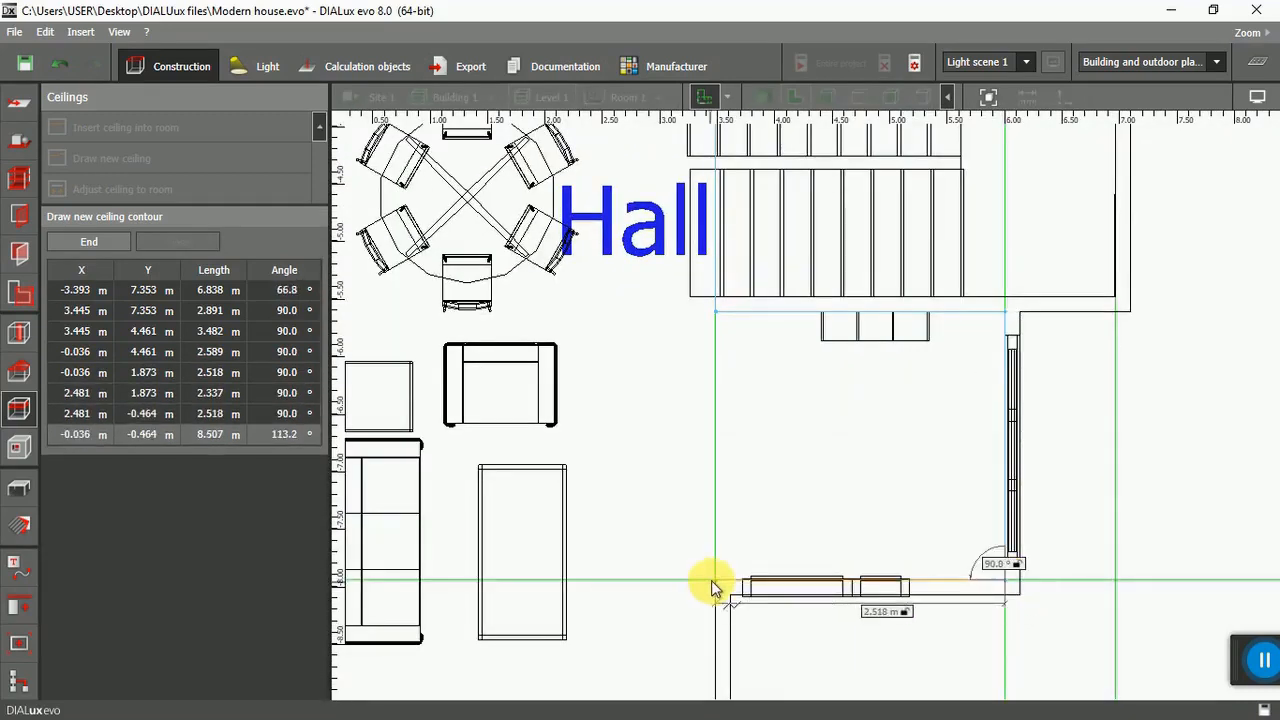
{"action": "left_click", "coordinate": [712, 579]}
{"action": "scroll", "coordinate": [712, 579], "scroll_direction": "down", "scroll_amount": 2}
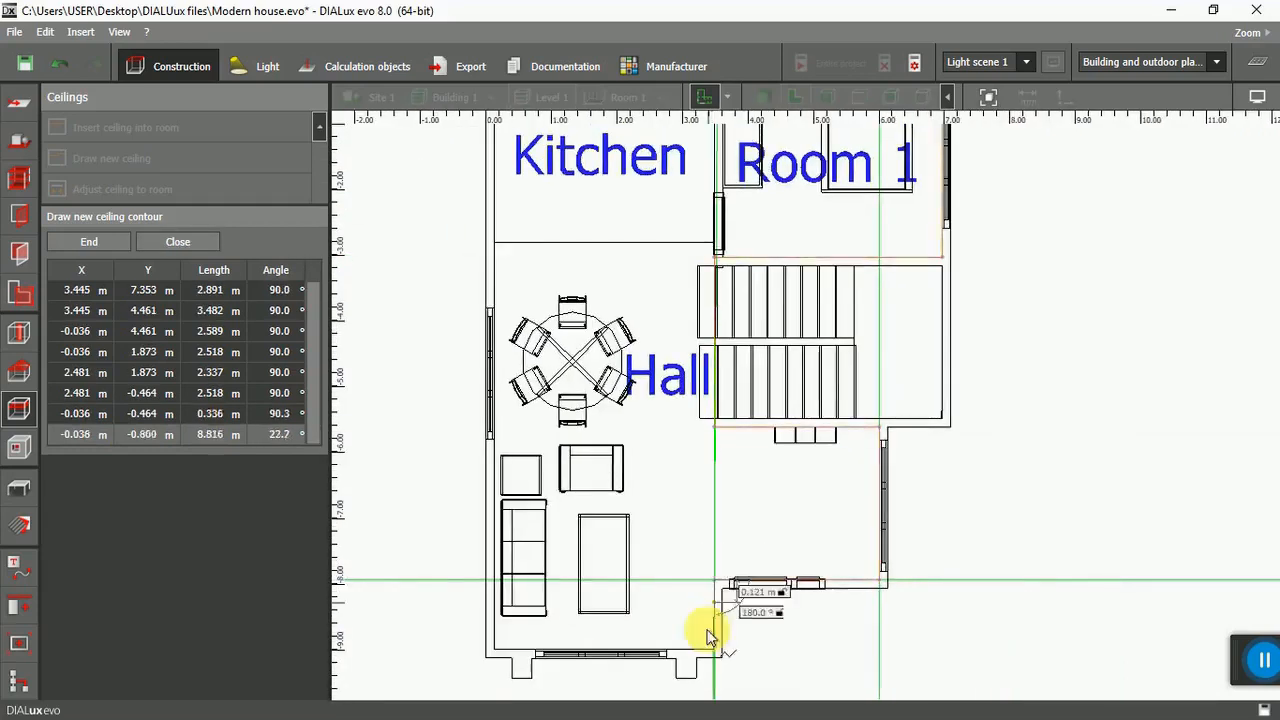
Continue the ceiling contour about 1.06 m down to the Hall's lower wall and about 3.35 m across to its far inside corner.
{"action": "scroll", "coordinate": [709, 634], "scroll_direction": "up", "scroll_amount": 2}
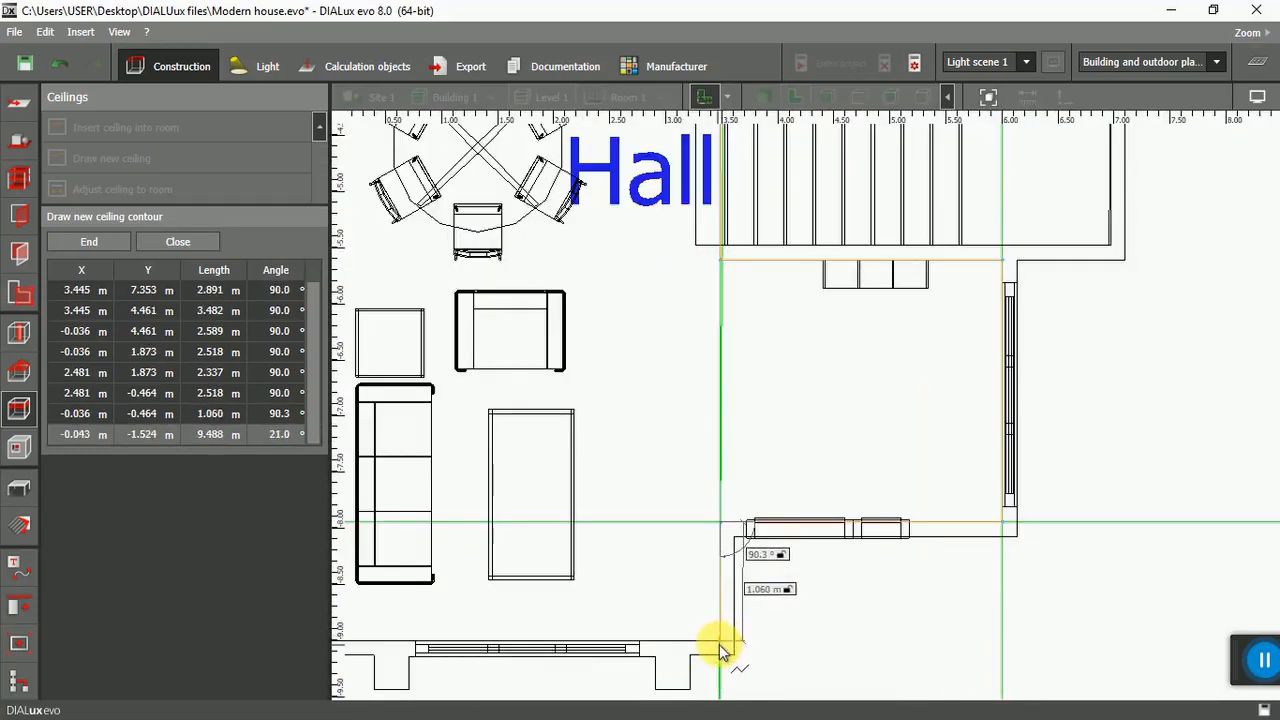
{"action": "left_click", "coordinate": [724, 650]}
{"action": "scroll", "coordinate": [729, 651], "scroll_direction": "down", "scroll_amount": 2}
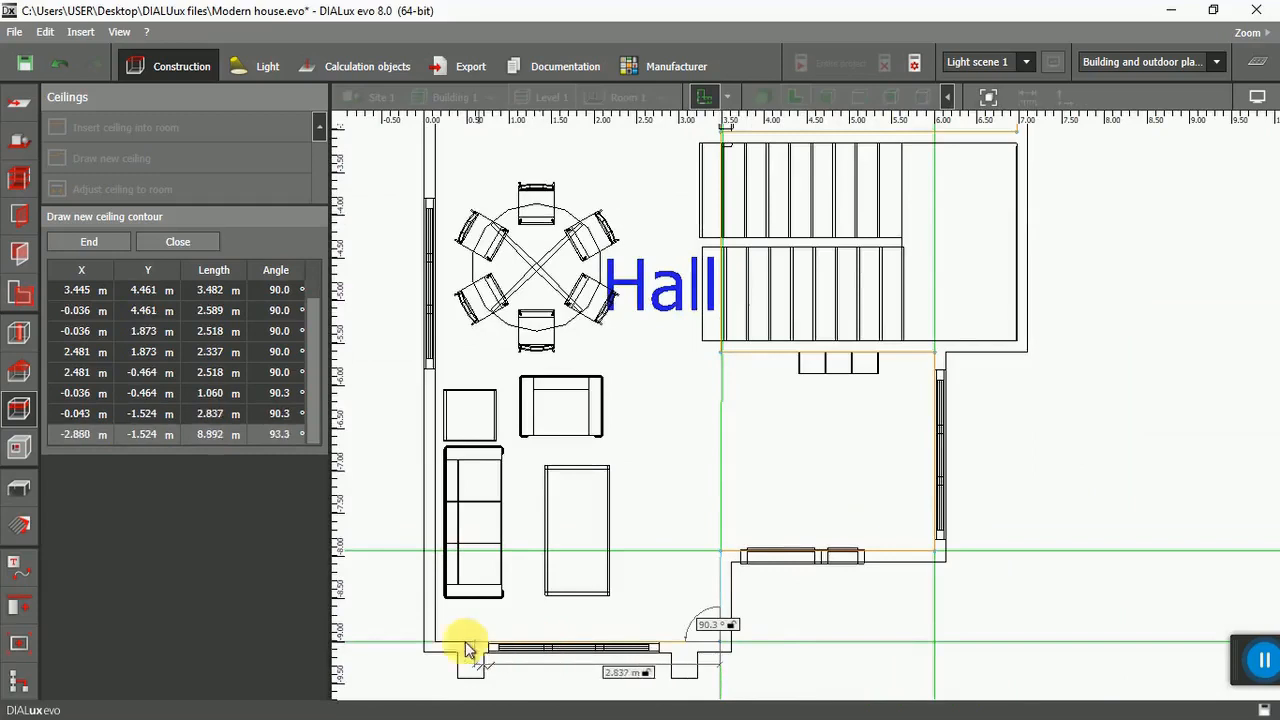
{"action": "left_click", "coordinate": [435, 648]}
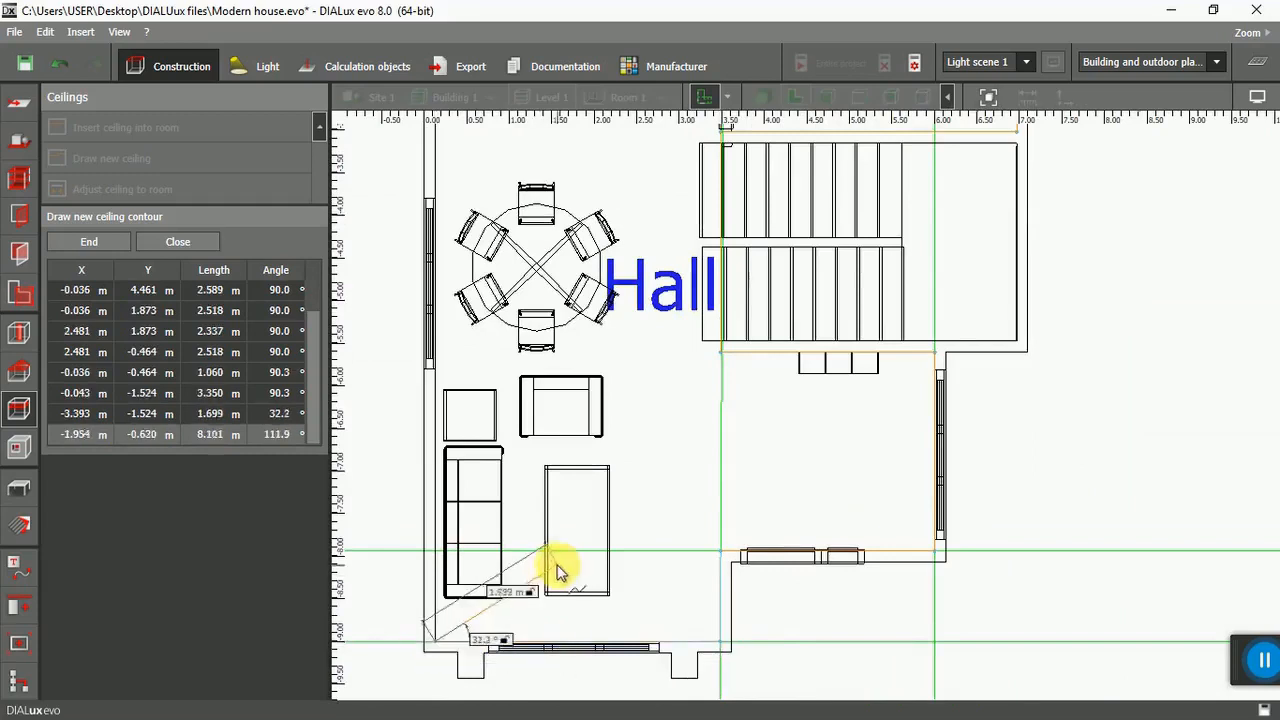
Close the ceiling contour along the long outer wall at its starting corner in the Kitchen and deselect the new ceiling.
{"action": "scroll", "coordinate": [560, 572], "scroll_direction": "down", "scroll_amount": 4}
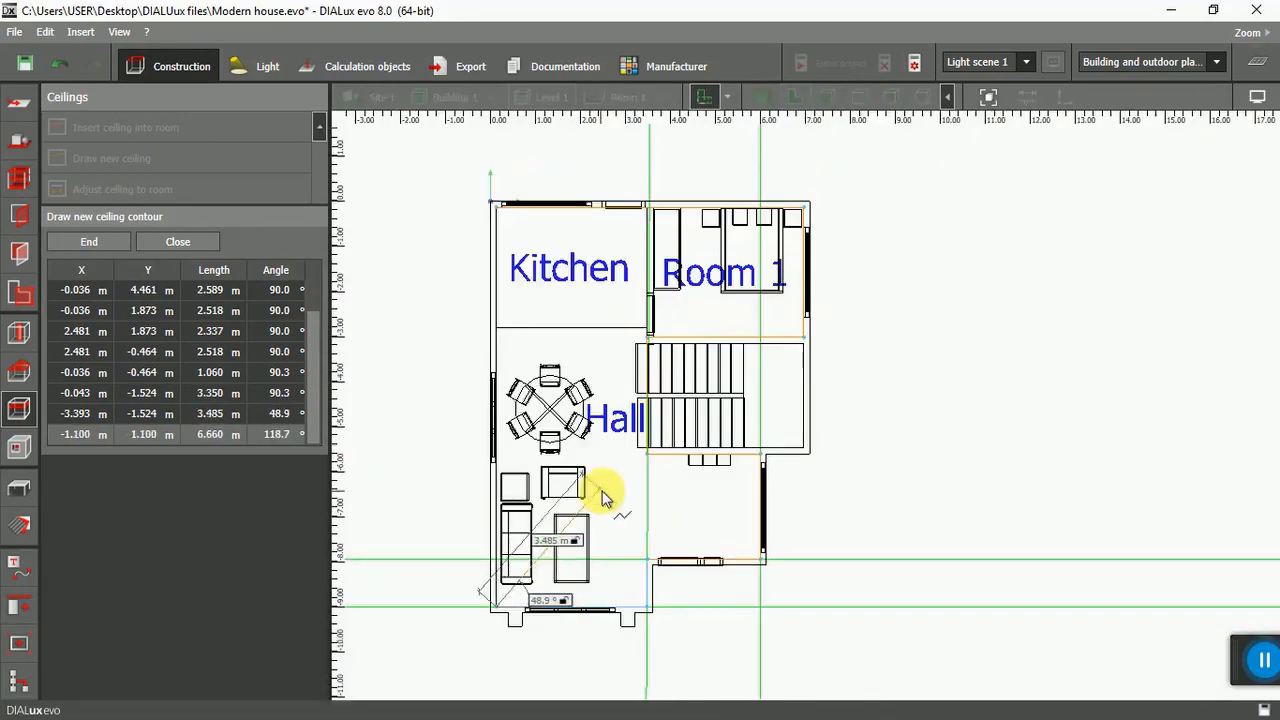
{"action": "scroll", "coordinate": [494, 200], "scroll_direction": "up", "scroll_amount": 3}
{"action": "scroll", "coordinate": [490, 230], "scroll_direction": "up", "scroll_amount": 1}
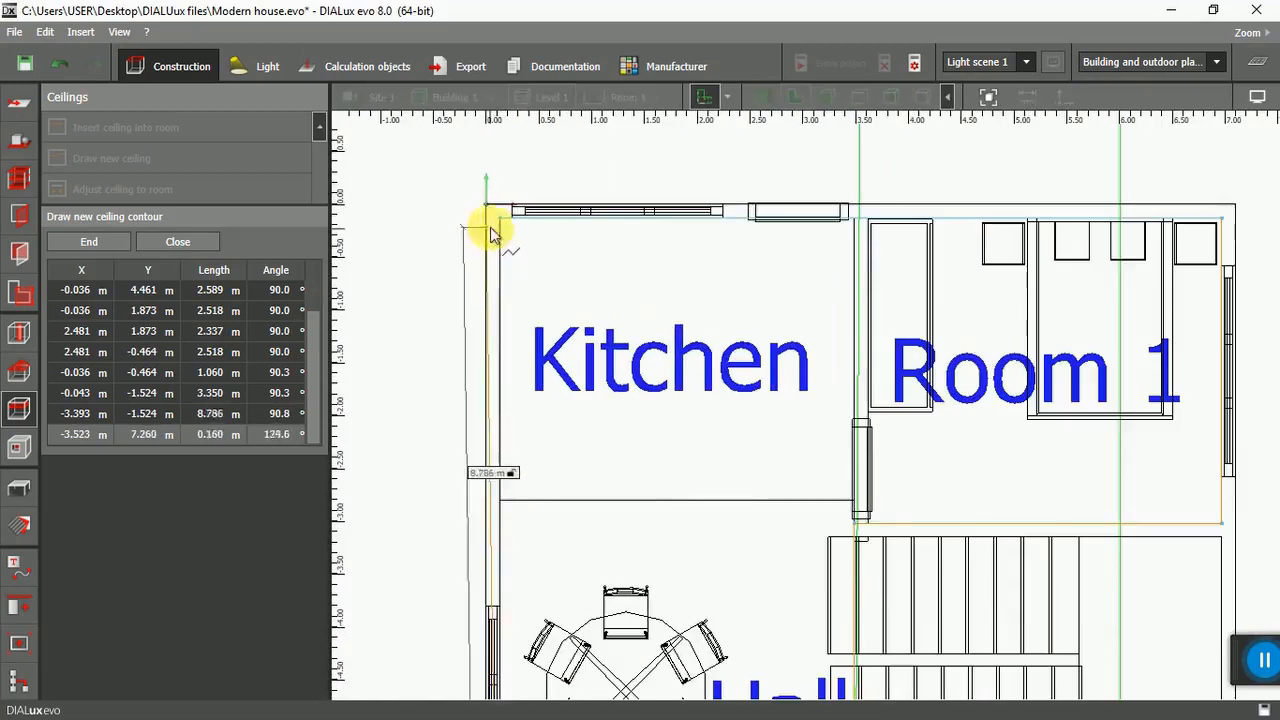
{"action": "left_click", "coordinate": [499, 220]}
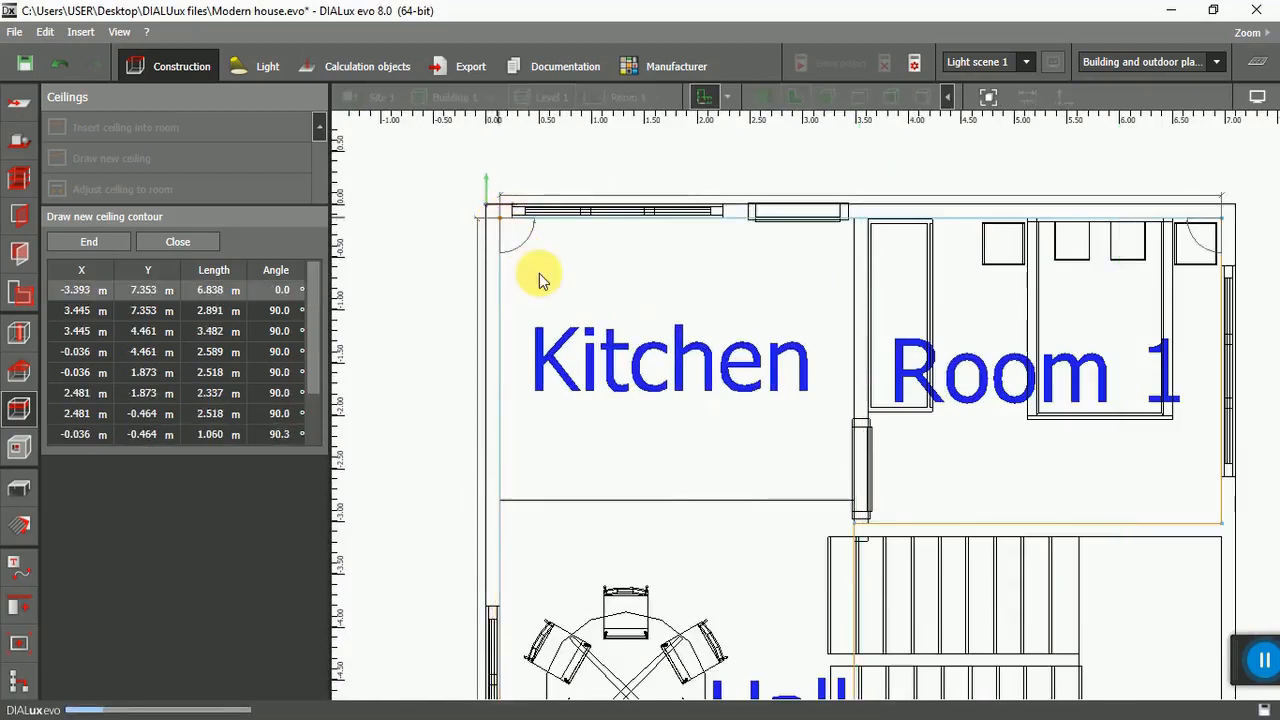
{"action": "scroll", "coordinate": [588, 286], "scroll_direction": "down", "scroll_amount": 2}
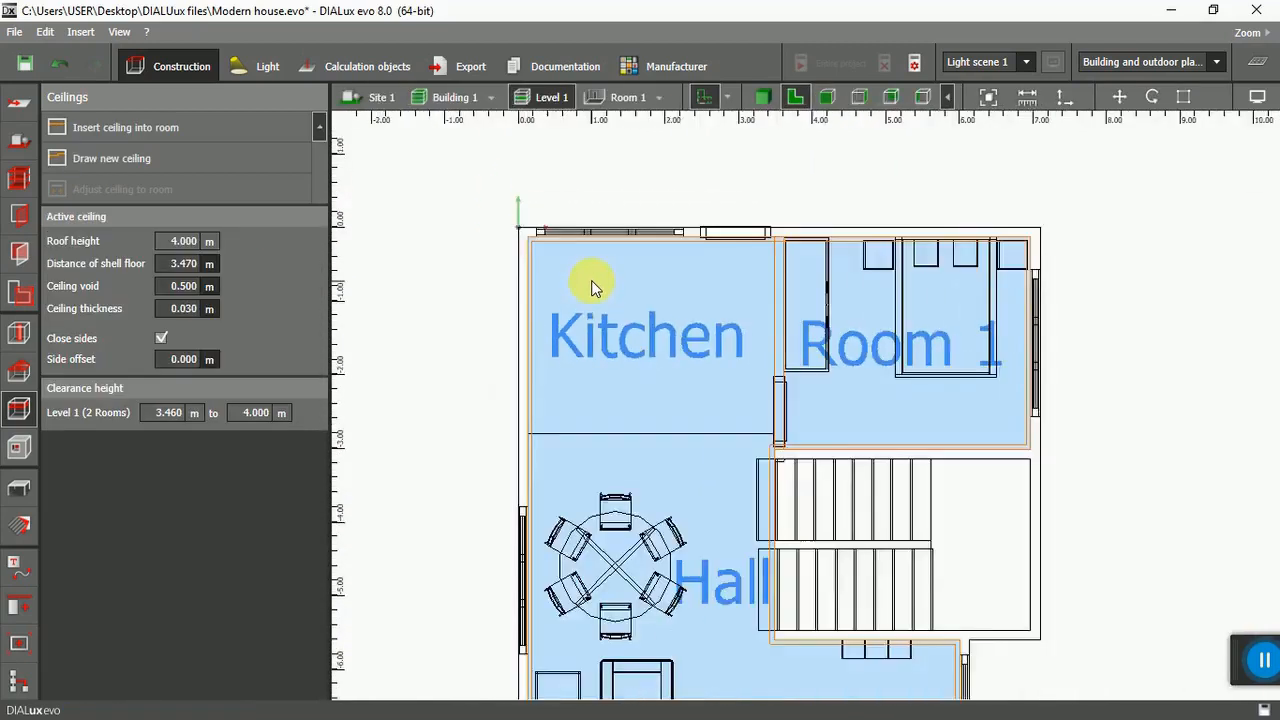
{"action": "scroll", "coordinate": [591, 280], "scroll_direction": "down", "scroll_amount": 3}
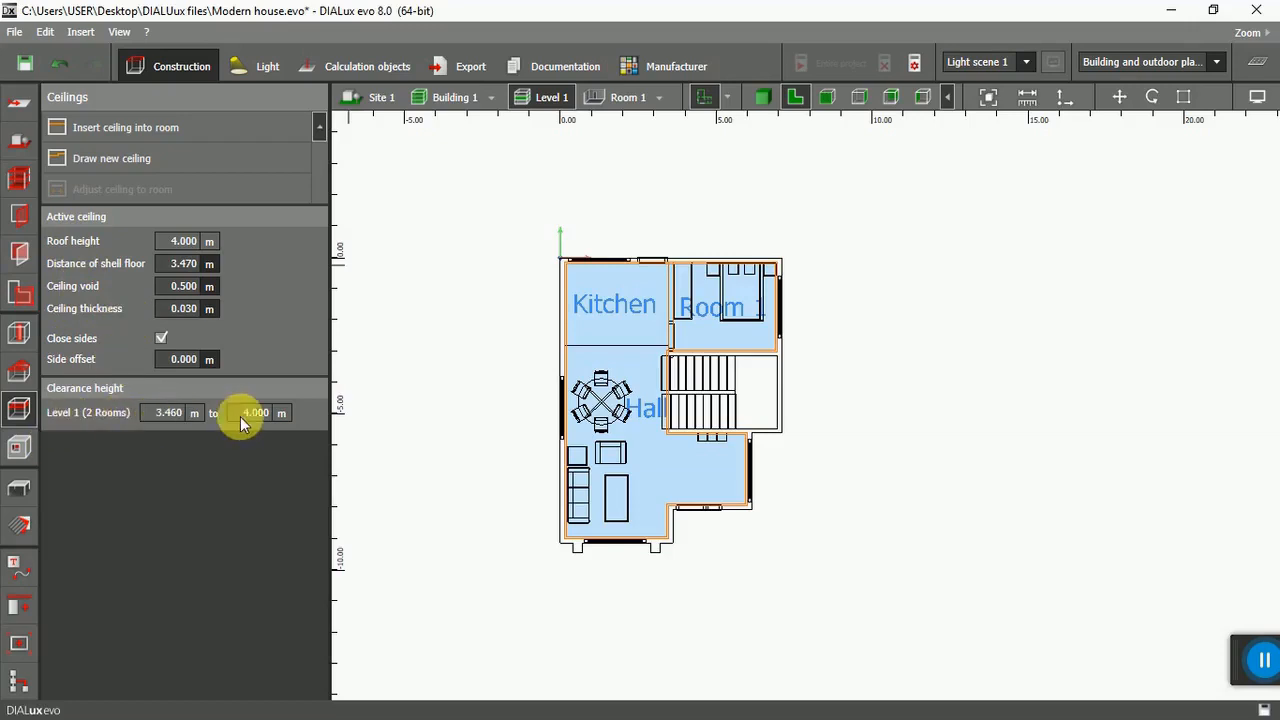
{"action": "left_click", "coordinate": [485, 418]}
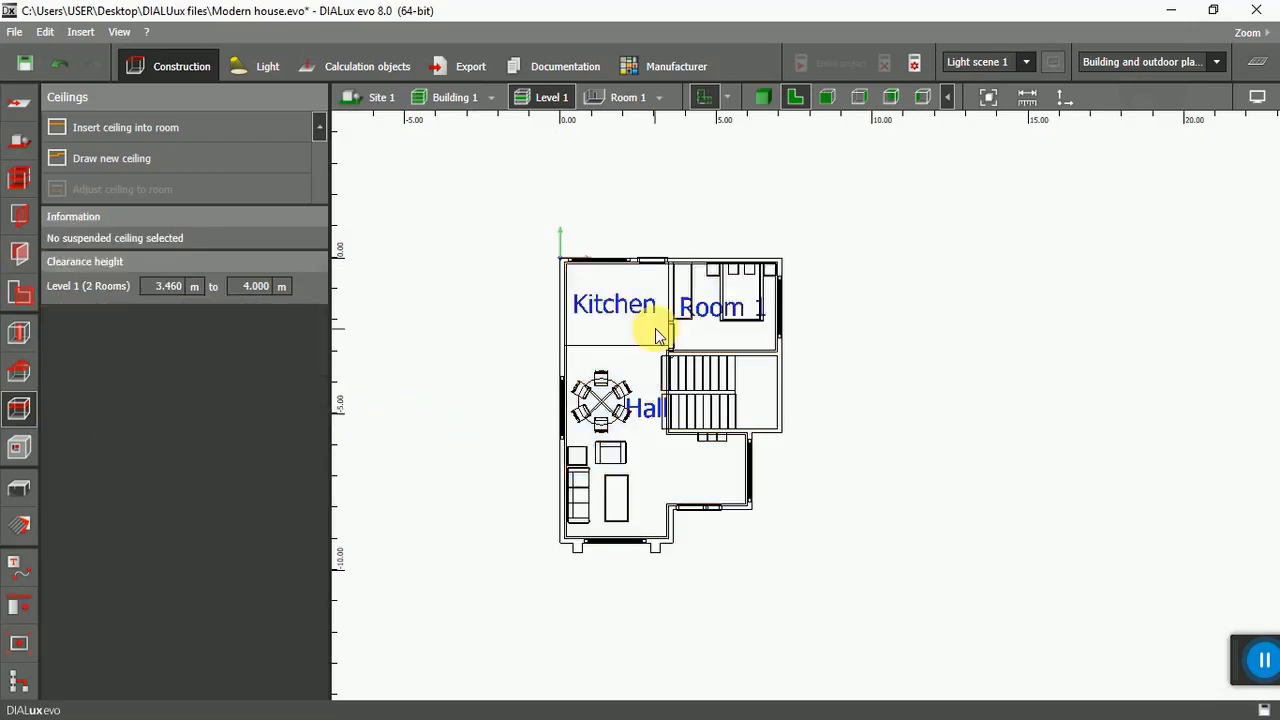
Inspect Level 1 and the new ceiling around the staircase opening in 3D.
{"action": "left_click", "coordinate": [764, 96]}
{"action": "right_click_drag", "start_coordinate": [918, 560], "coordinate": [650, 479]}
{"action": "scroll", "coordinate": [767, 352], "scroll_direction": "up", "scroll_amount": 5}
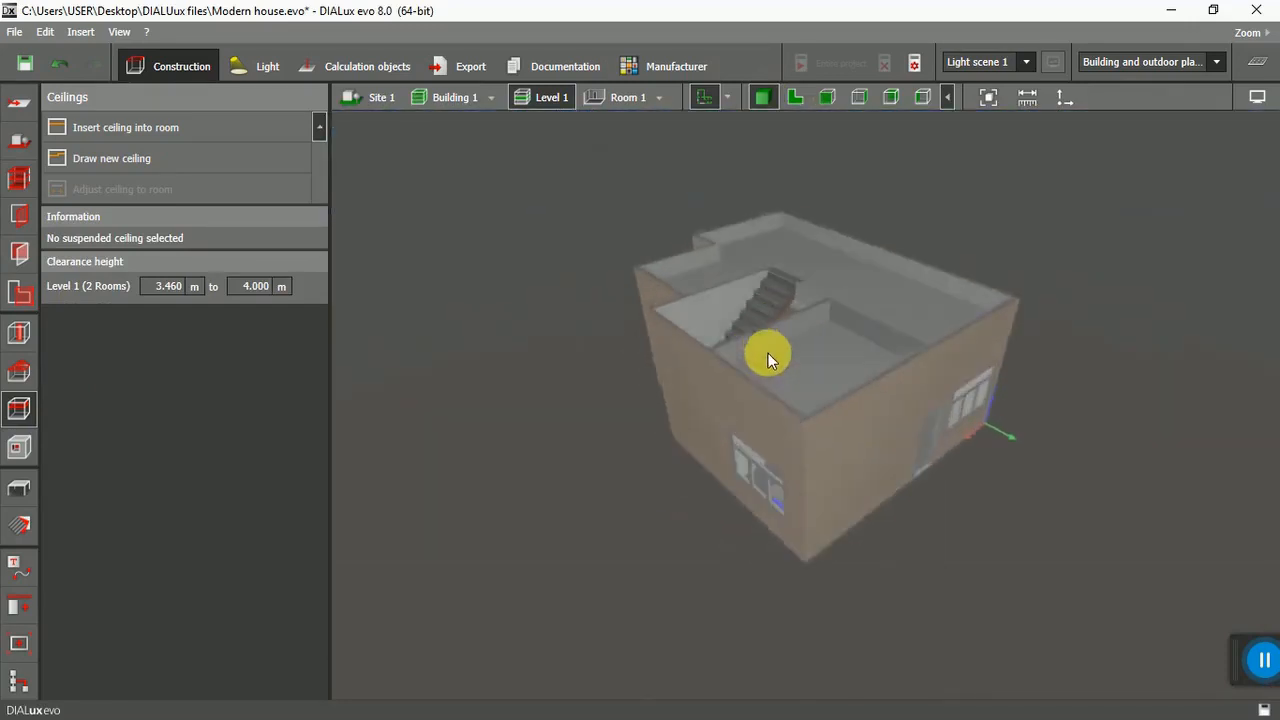
{"action": "right_click_drag", "start_coordinate": [817, 468], "coordinate": [697, 455]}
{"action": "left_click", "coordinate": [795, 97]}
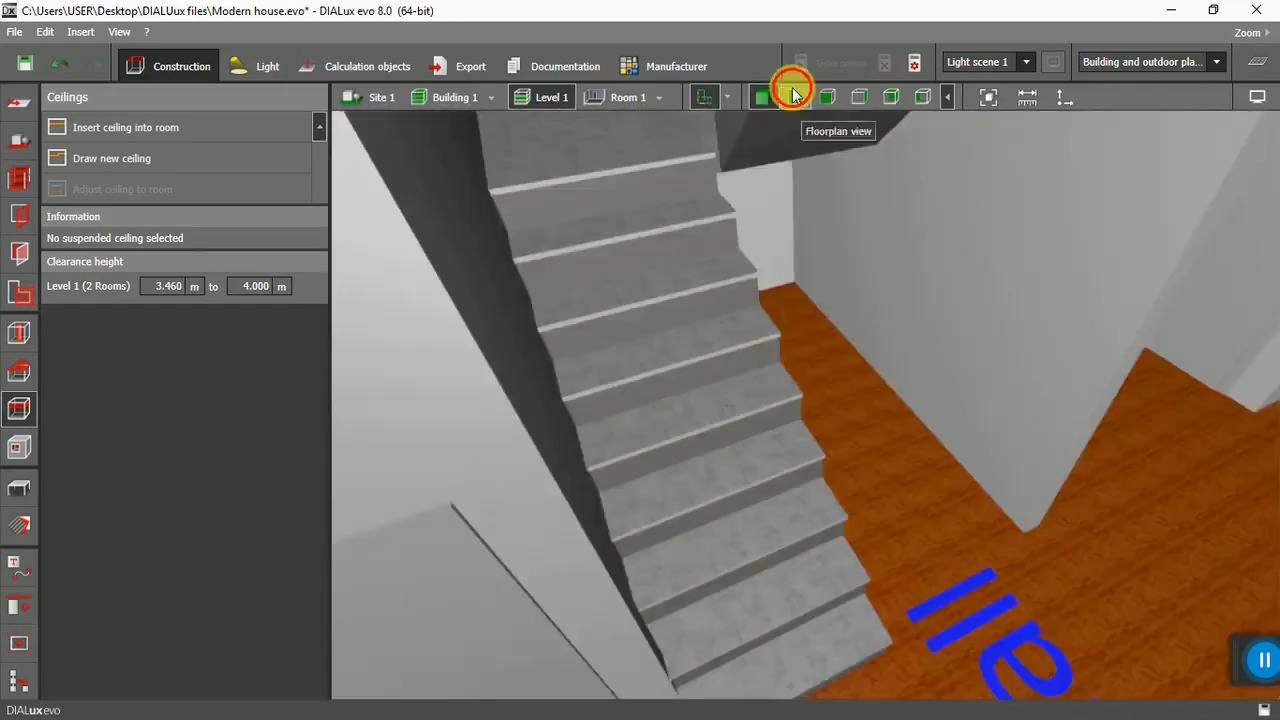
Select the new suspended ceiling in a side elevation and check its height and void against the storey and stairs.
{"action": "left_click", "coordinate": [859, 97]}
{"action": "scroll", "coordinate": [766, 334], "scroll_direction": "down", "scroll_amount": 5}
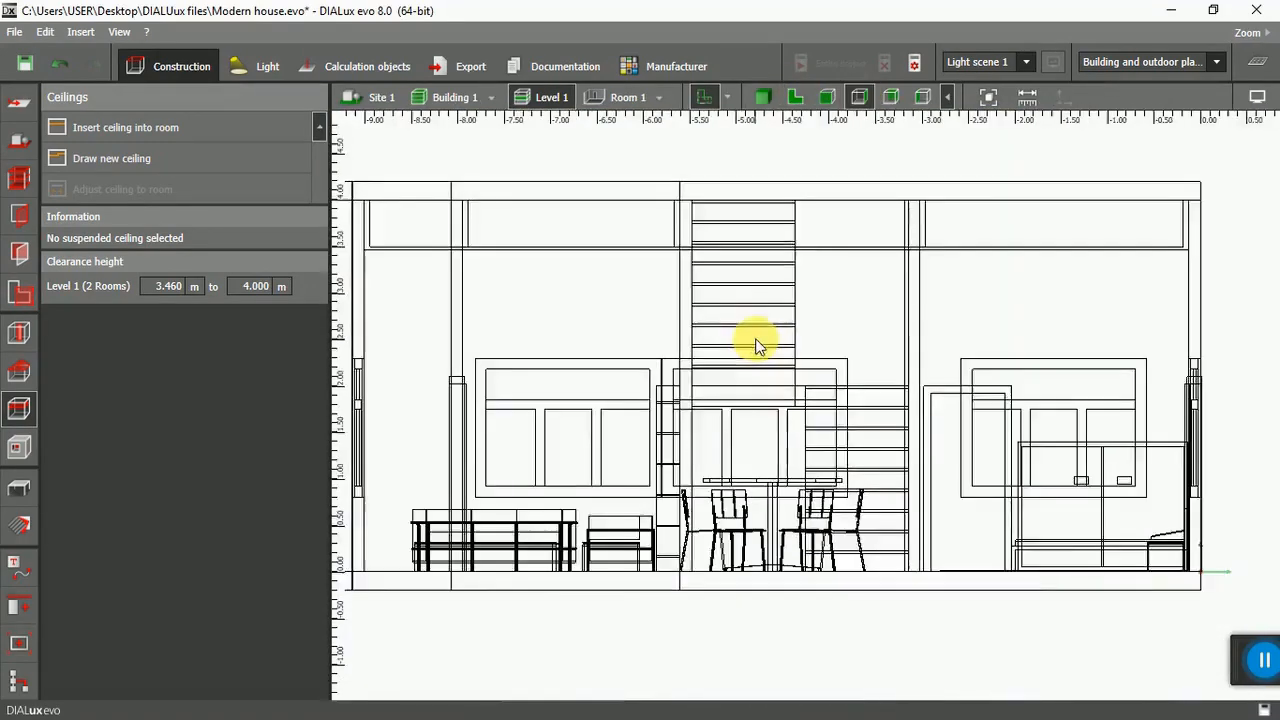
{"action": "scroll", "coordinate": [609, 268], "scroll_direction": "up", "scroll_amount": 3}
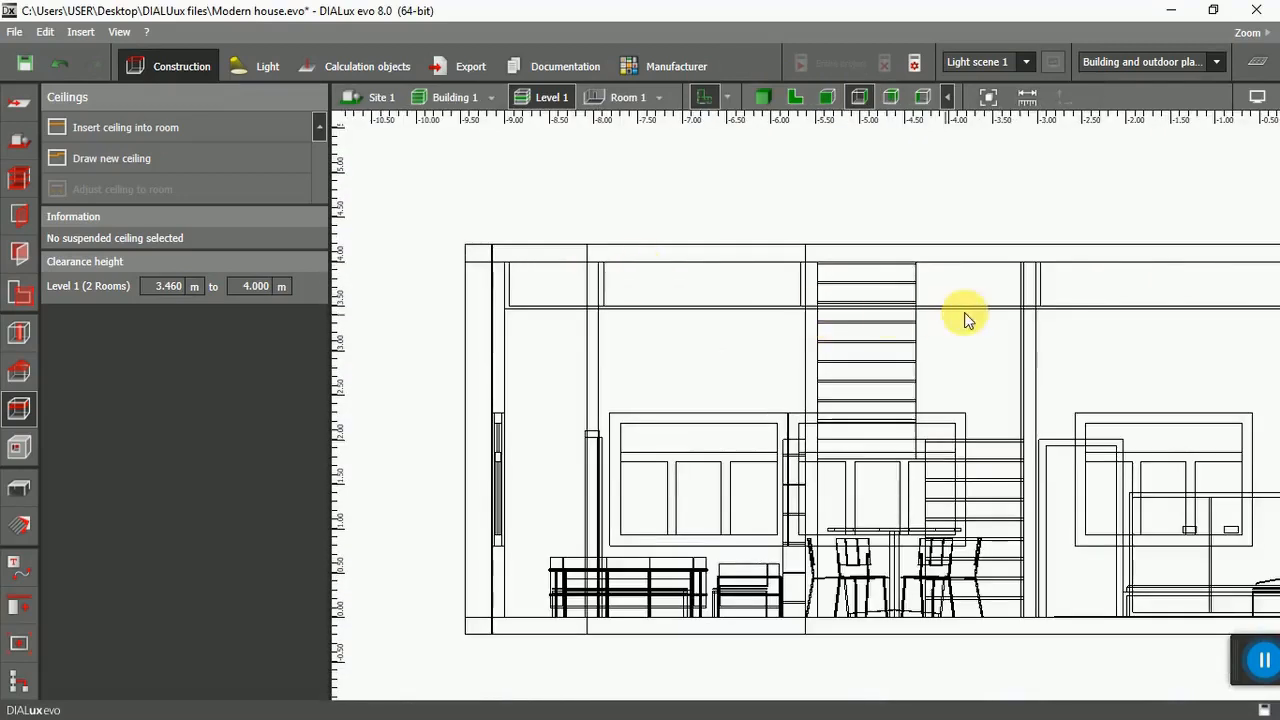
{"action": "left_click", "coordinate": [1076, 301]}
{"action": "scroll", "coordinate": [710, 311], "scroll_direction": "down", "scroll_amount": 2}
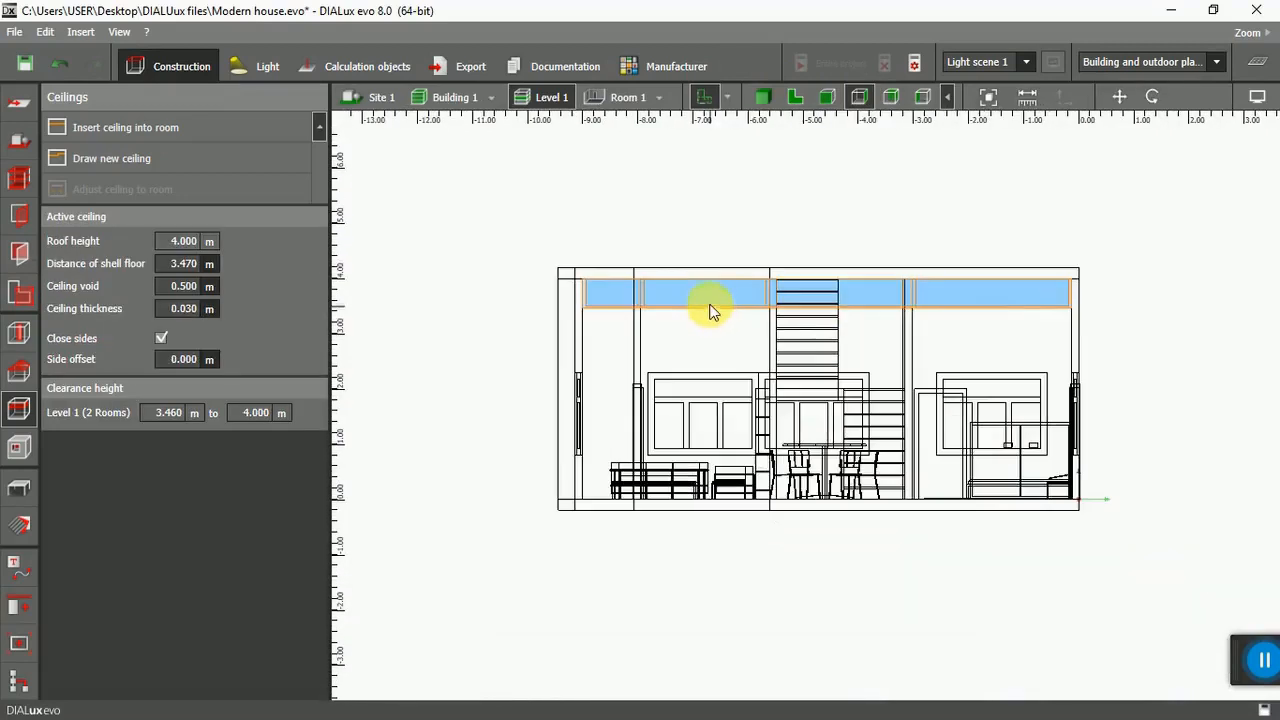
{"action": "left_click", "coordinate": [1160, 302]}
{"action": "scroll", "coordinate": [1190, 303], "scroll_direction": "up", "scroll_amount": 1}
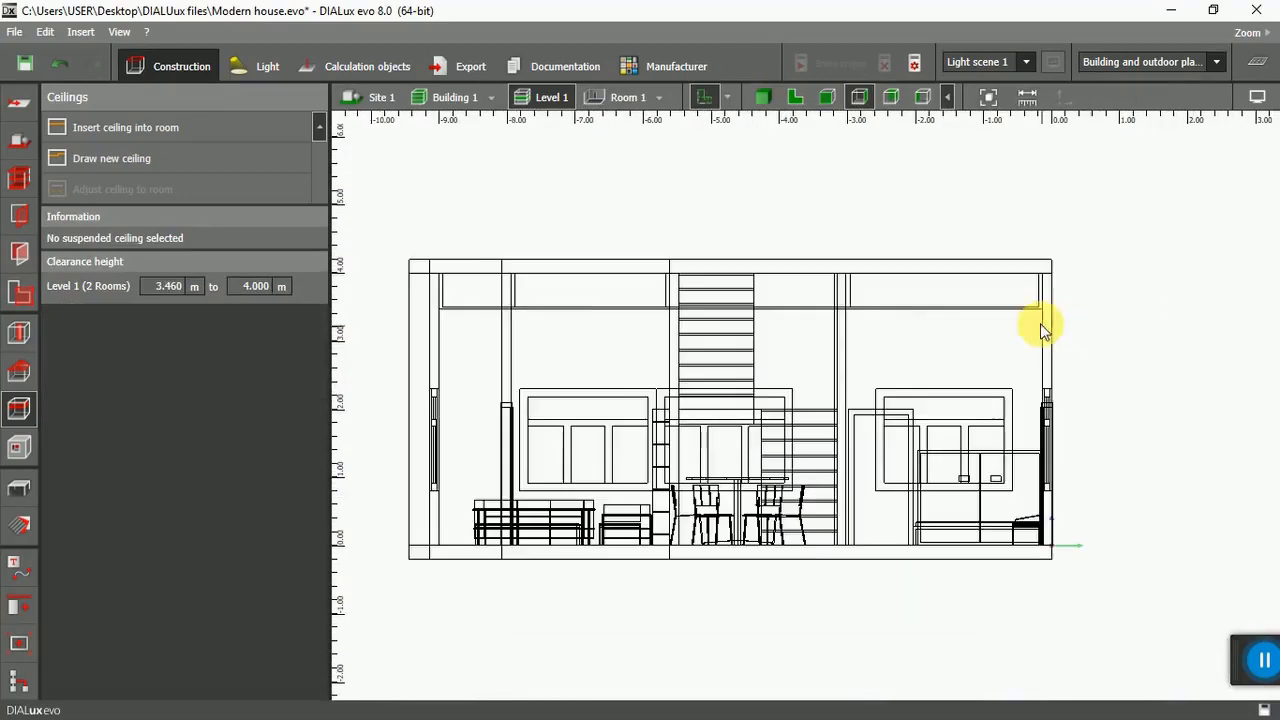
{"action": "left_click", "coordinate": [1022, 312]}
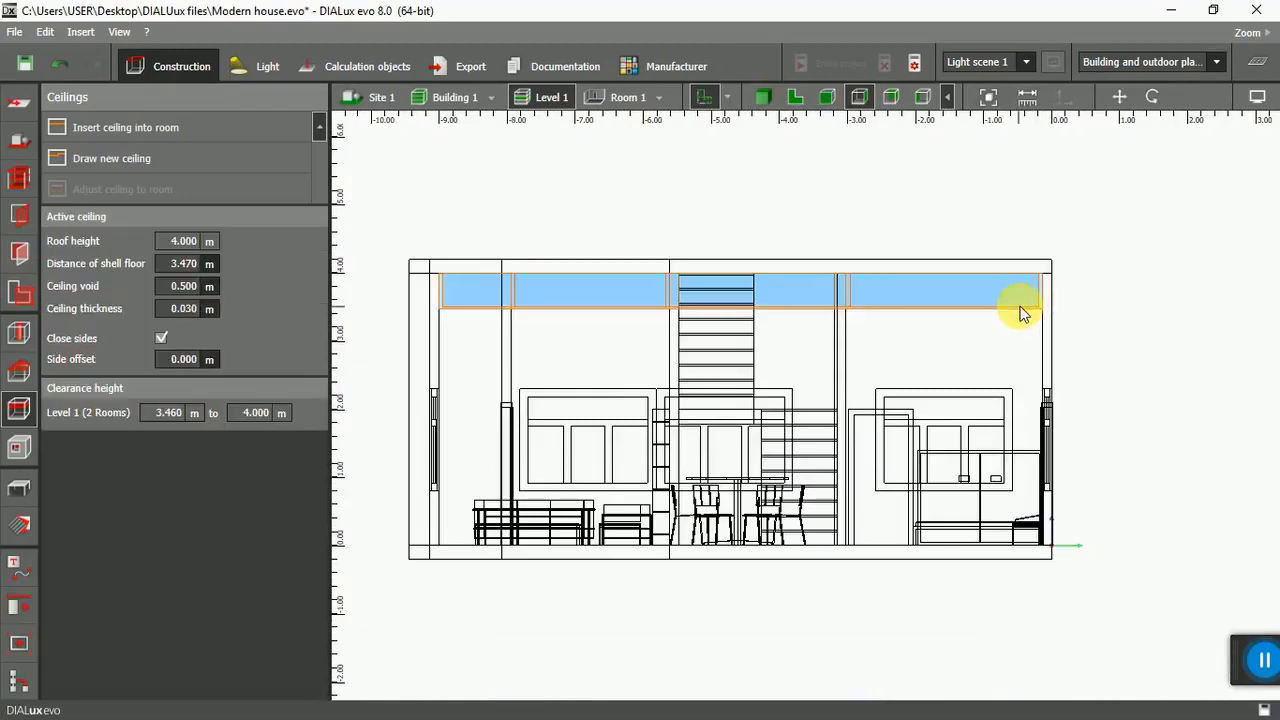
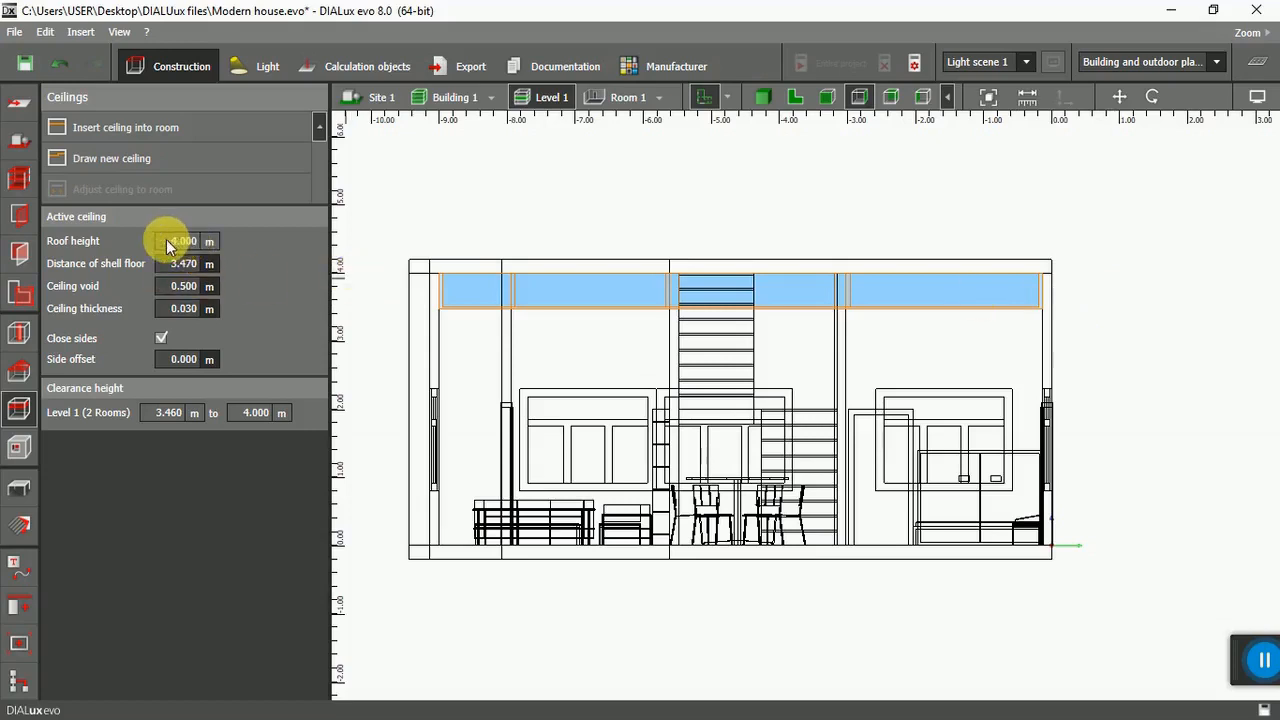
Set the selected suspended ceiling's distance of shell floor to 3.5 m and try a ceiling void of 0.1 m.
{"action": "scroll", "coordinate": [740, 370], "scroll_direction": "down", "scroll_amount": 1}
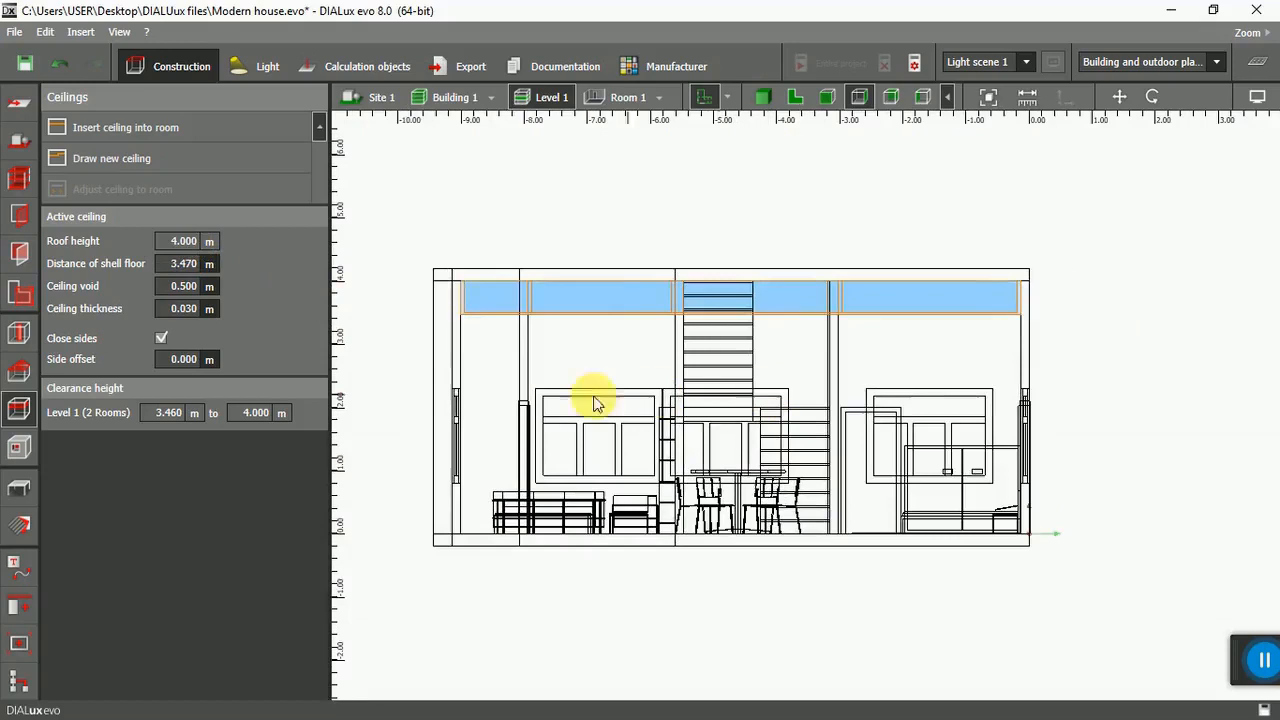
{"action": "left_click", "coordinate": [407, 383]}
{"action": "left_click", "coordinate": [561, 320]}
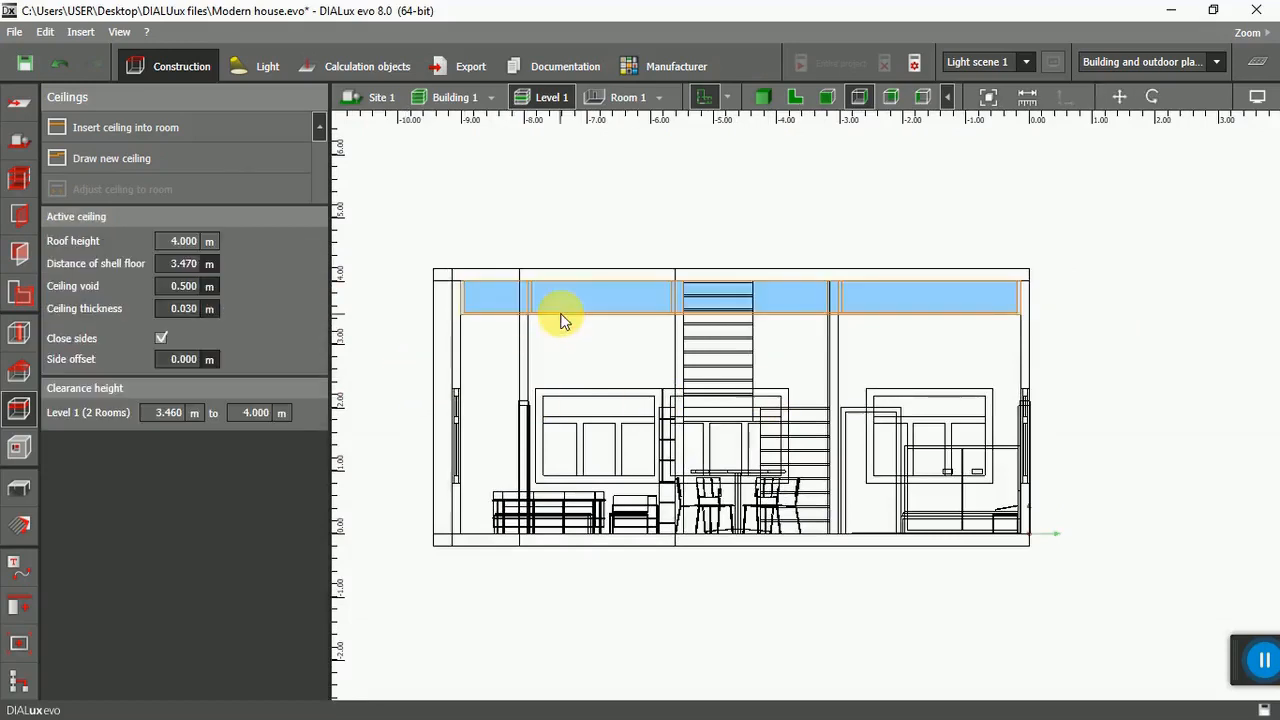
{"action": "left_click", "coordinate": [193, 266]}
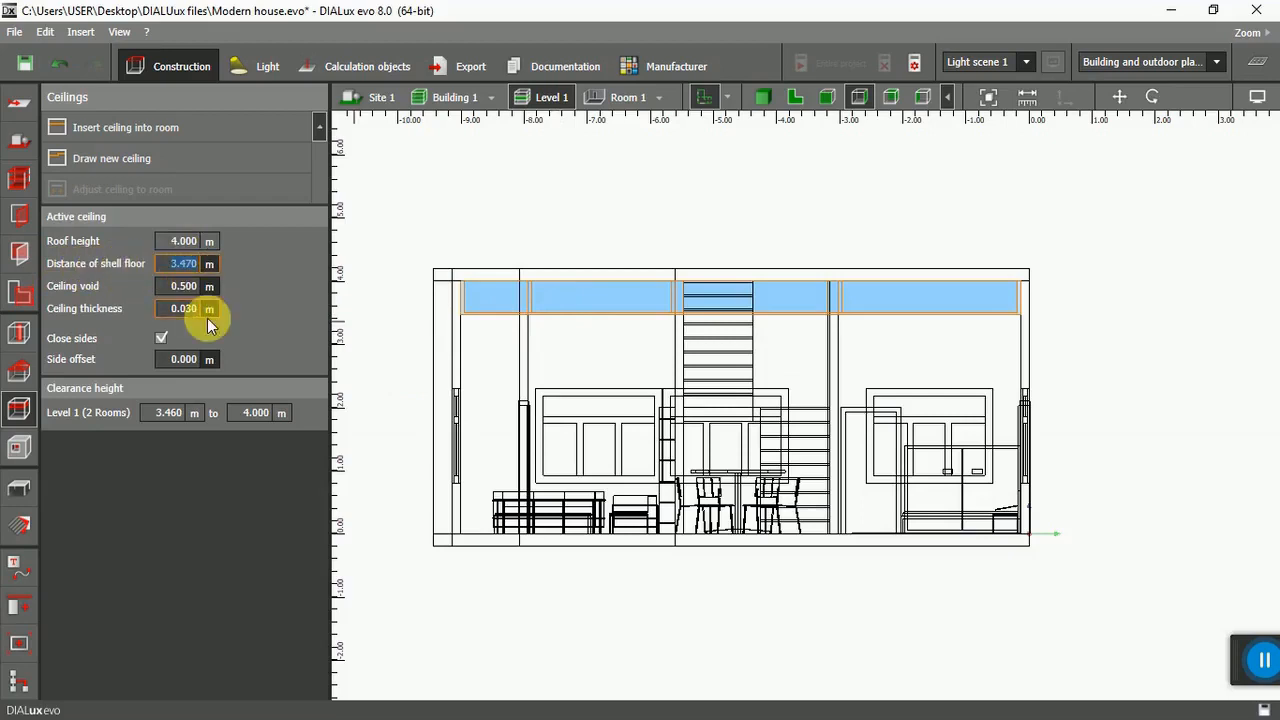
{"action": "type", "text": "35"}
{"action": "key", "text": "BackSpace"}
{"action": "type", "text": ".5"}
{"action": "key", "text": "Return"}
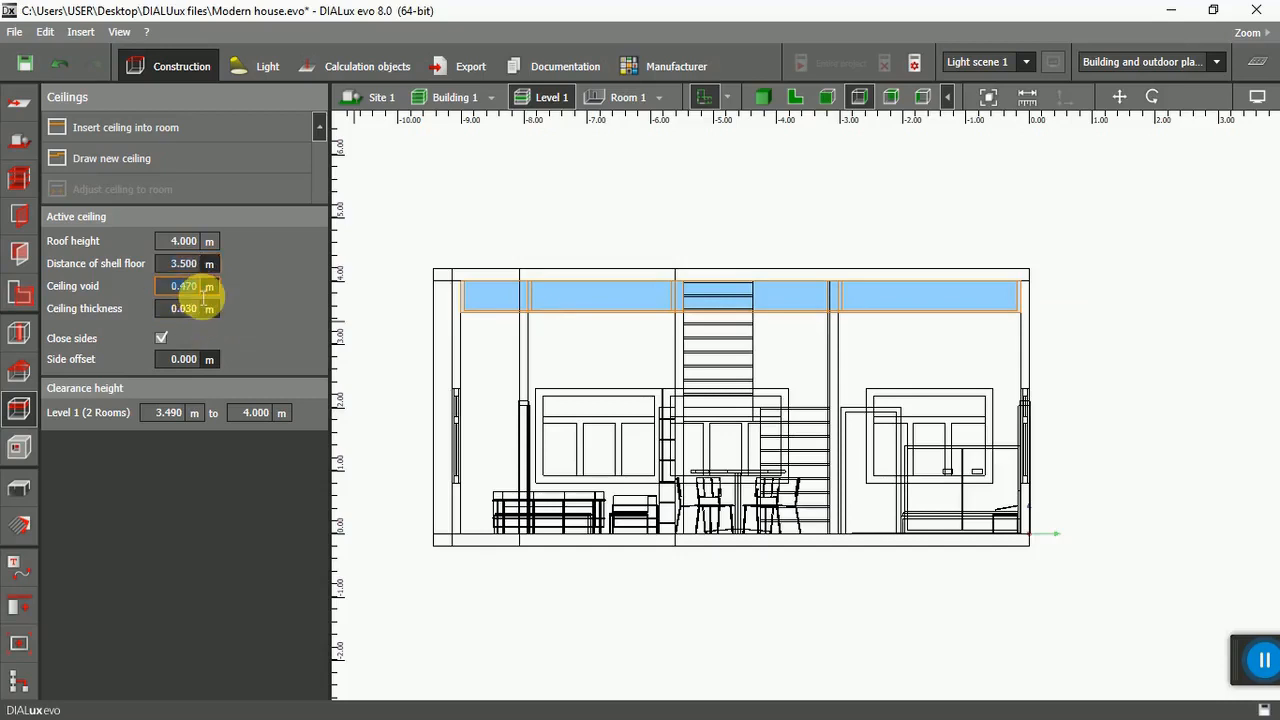
{"action": "type", "text": "0.1"}
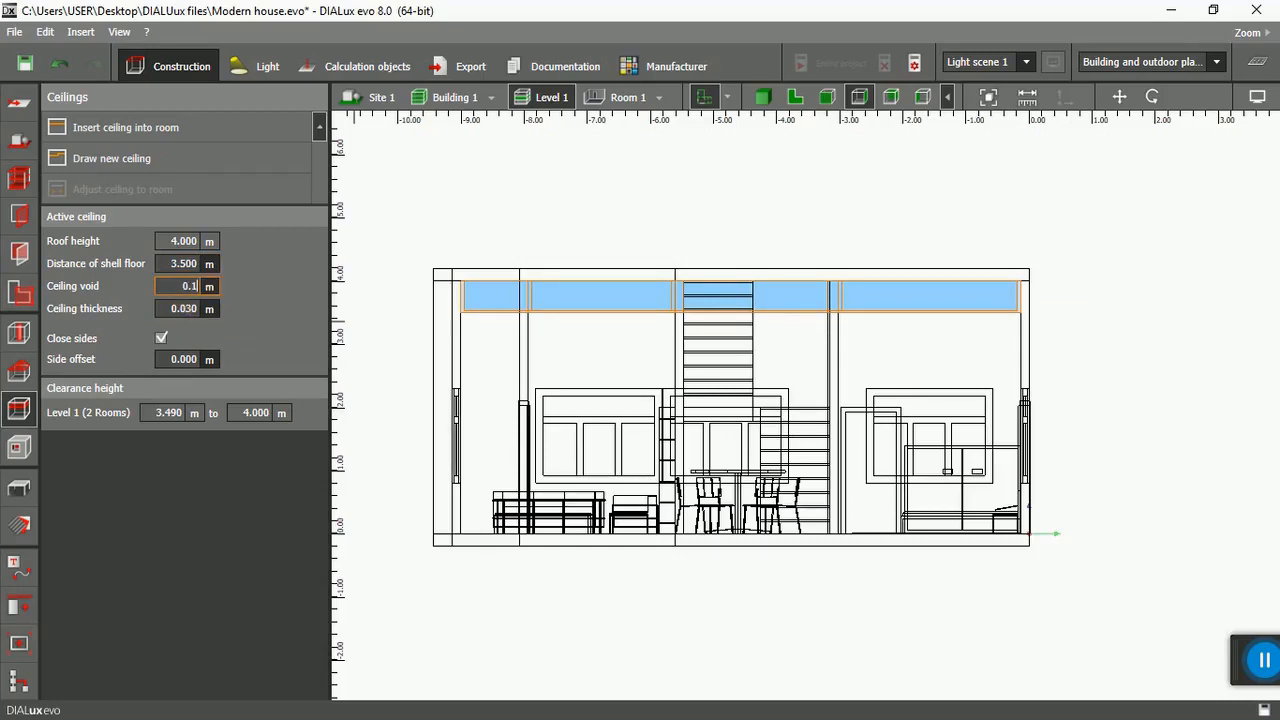
{"action": "key", "text": "Return"}
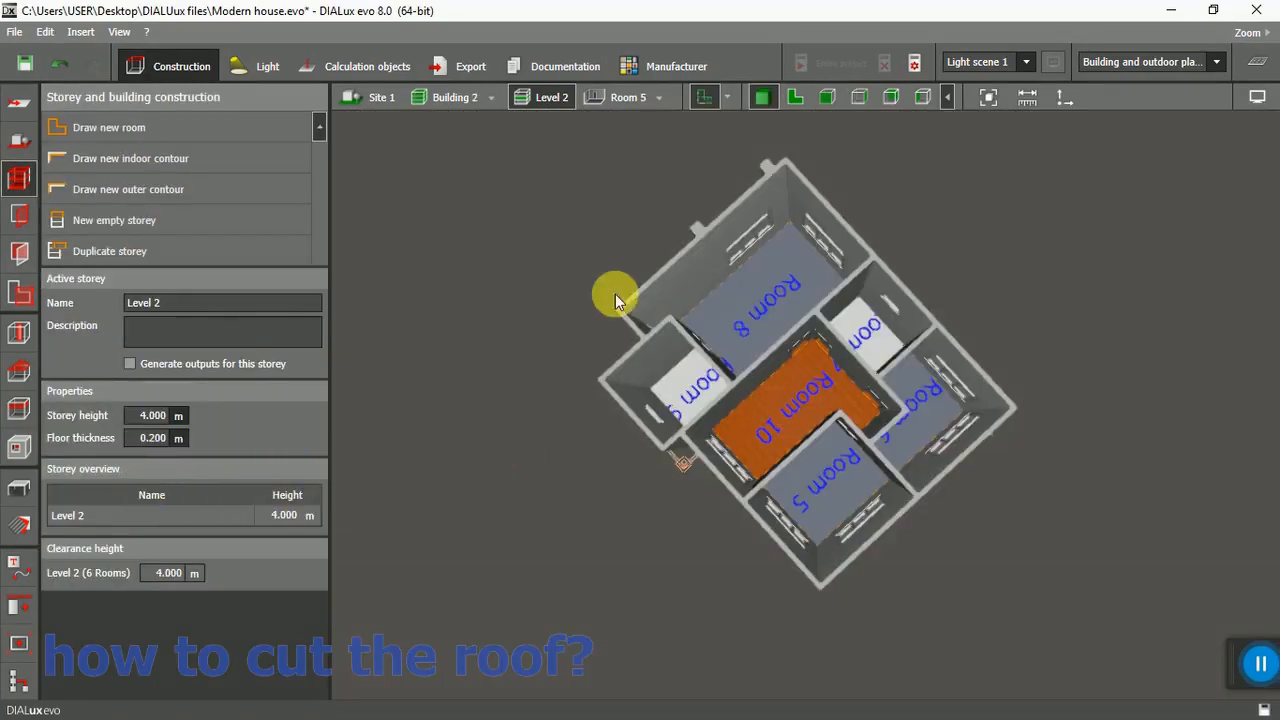
Draw a rectangular cutout about 3.48 m by 2.33 m over the stairs in Room 10 on Level 2's floor plan.
{"action": "left_click", "coordinate": [795, 97]}
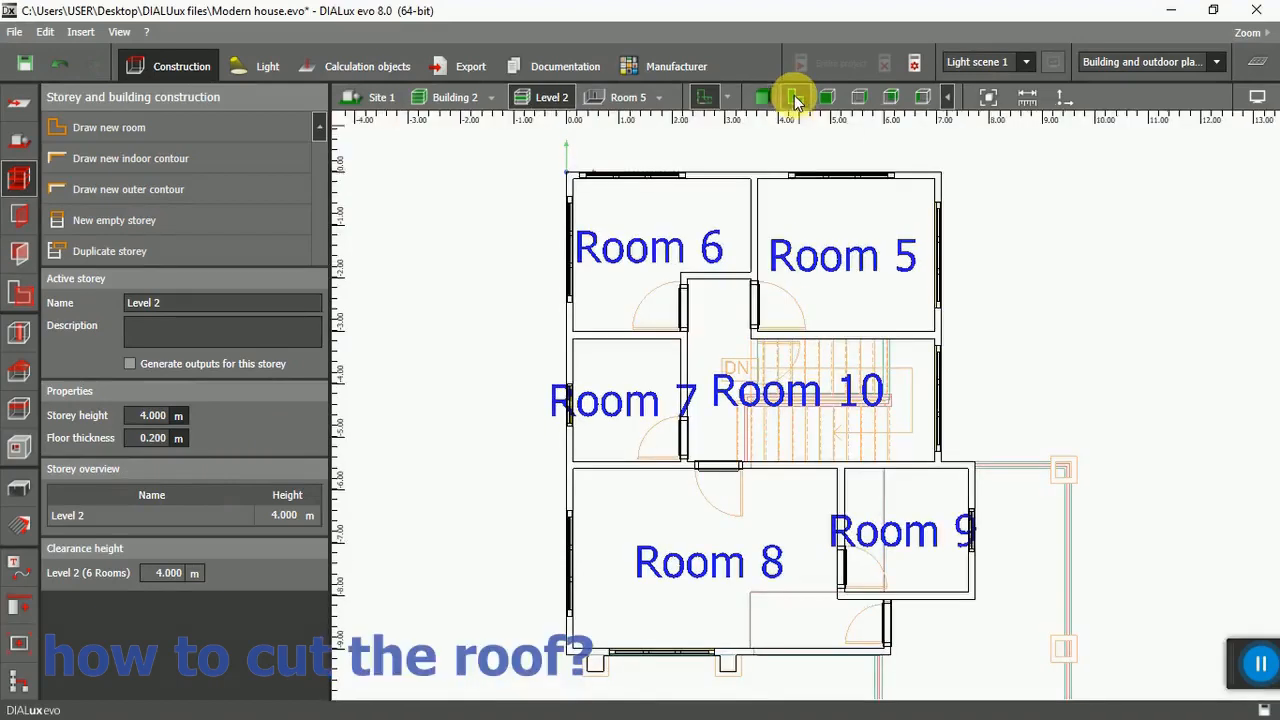
{"action": "left_click", "coordinate": [16, 450]}
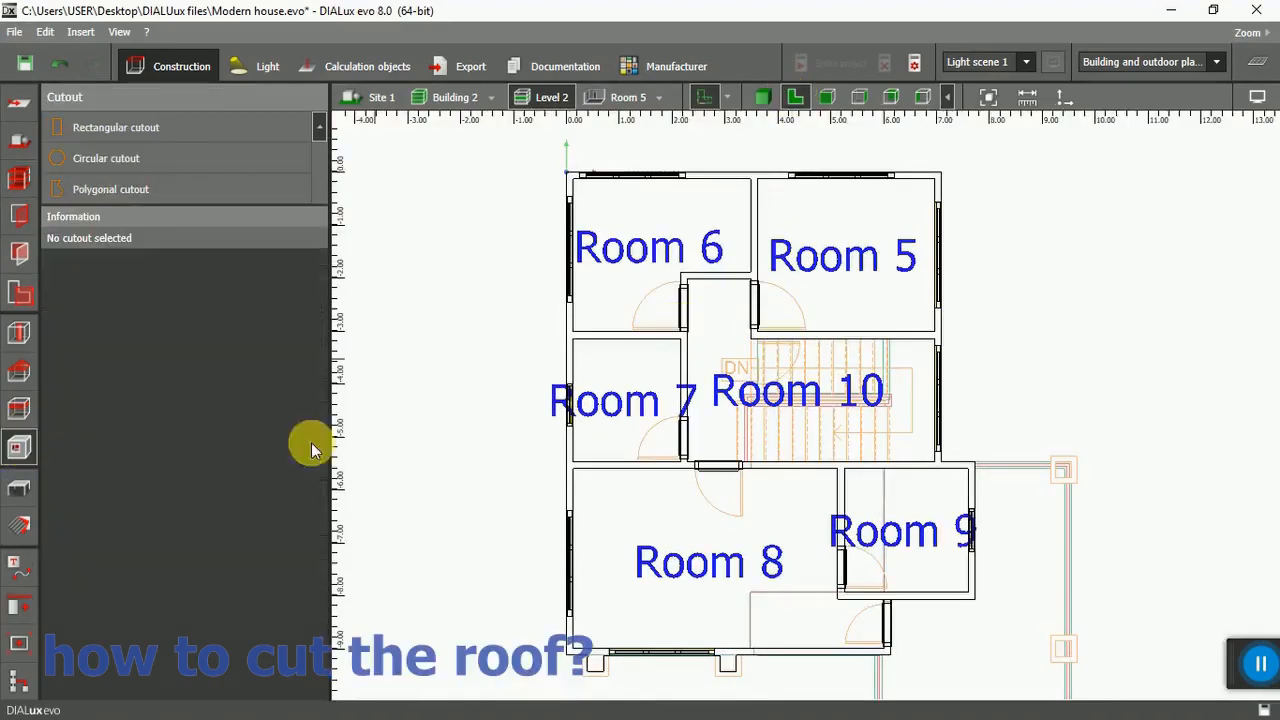
{"action": "left_click", "coordinate": [108, 127]}
{"action": "scroll", "coordinate": [944, 366], "scroll_direction": "up", "scroll_amount": 2}
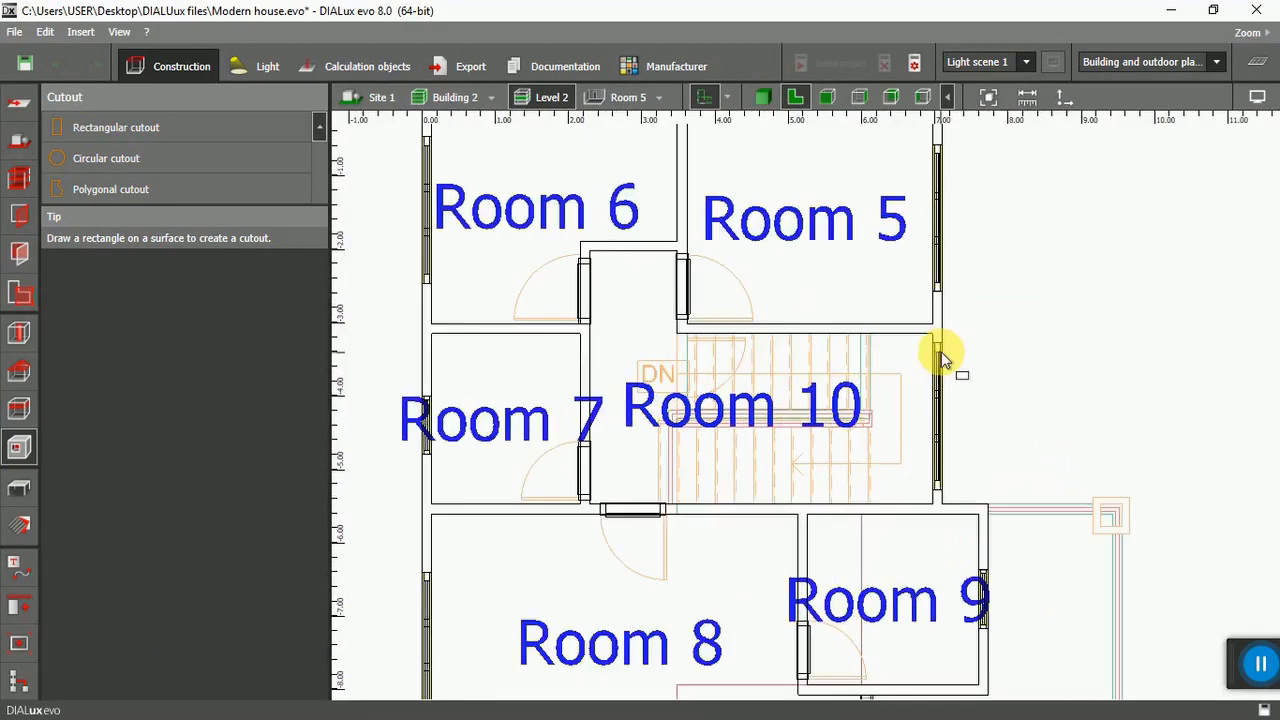
{"action": "scroll", "coordinate": [680, 345], "scroll_direction": "up", "scroll_amount": 5}
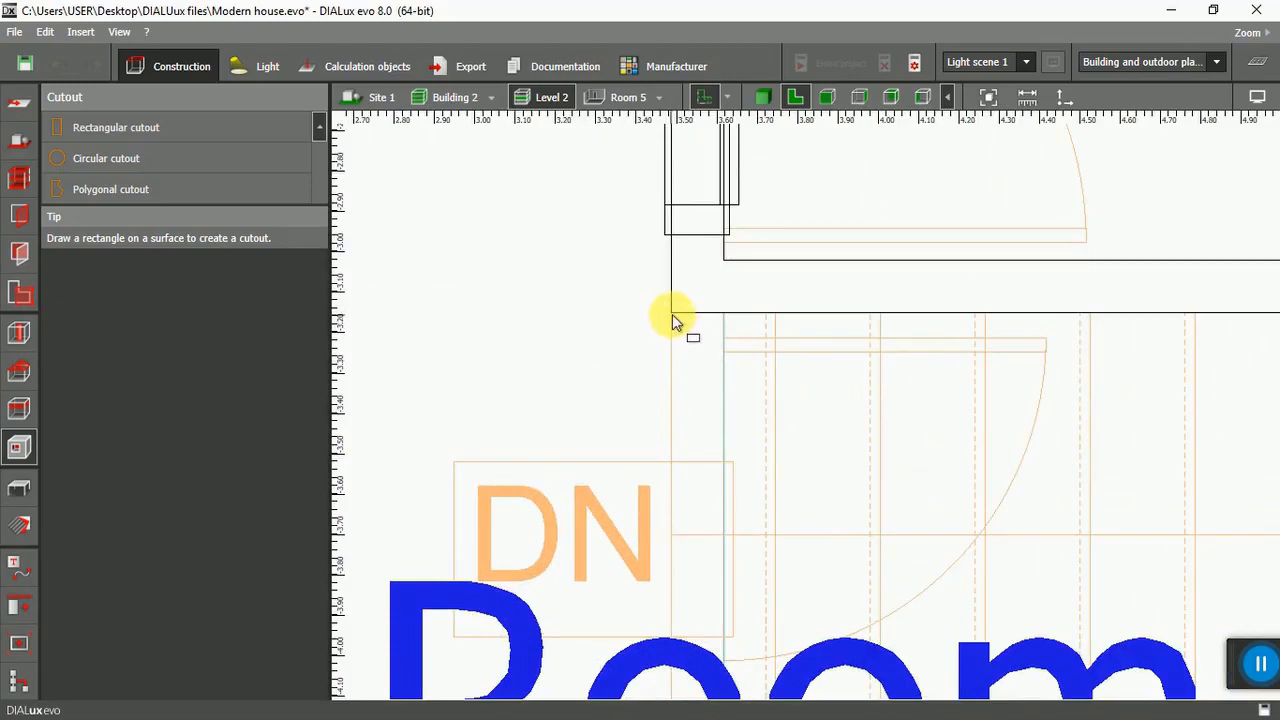
{"action": "left_click", "coordinate": [672, 313]}
{"action": "scroll", "coordinate": [700, 375], "scroll_direction": "down", "scroll_amount": 3}
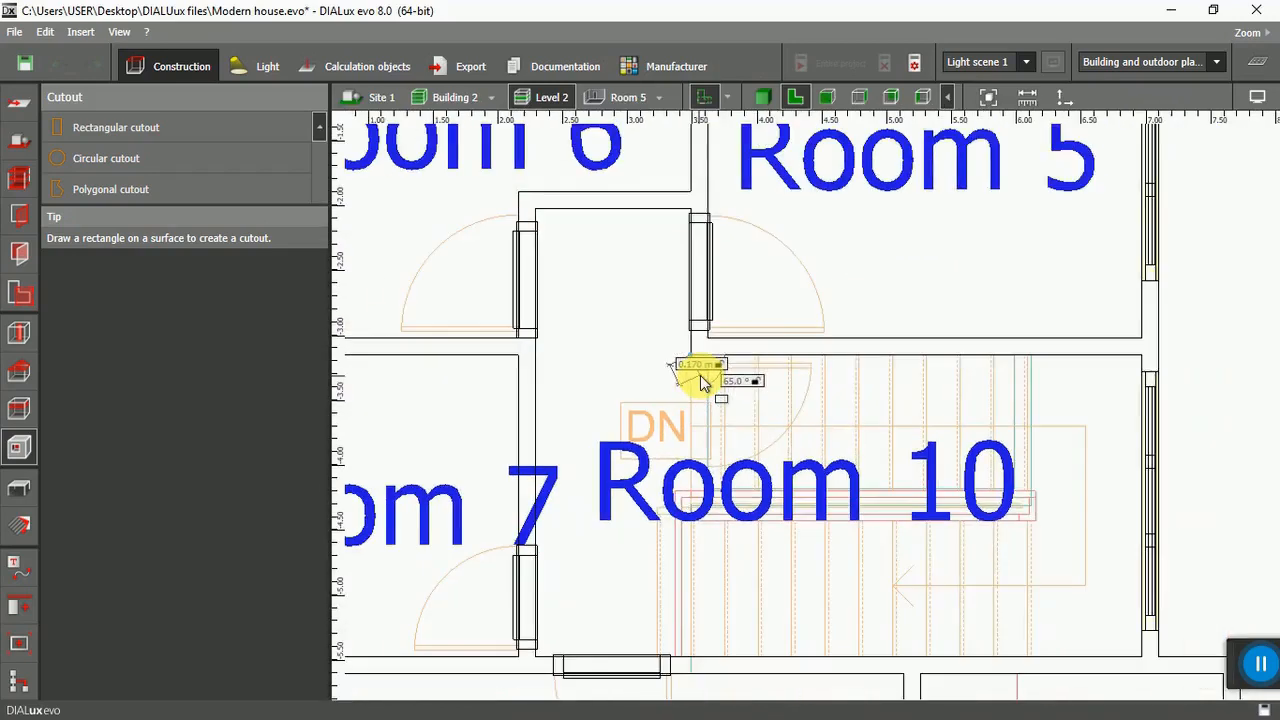
{"action": "scroll", "coordinate": [1149, 354], "scroll_direction": "up", "scroll_amount": 2}
{"action": "left_click", "coordinate": [1134, 356]}
{"action": "scroll", "coordinate": [1134, 356], "scroll_direction": "down", "scroll_amount": 2}
{"action": "scroll", "coordinate": [1132, 354], "scroll_direction": "down", "scroll_amount": 2}
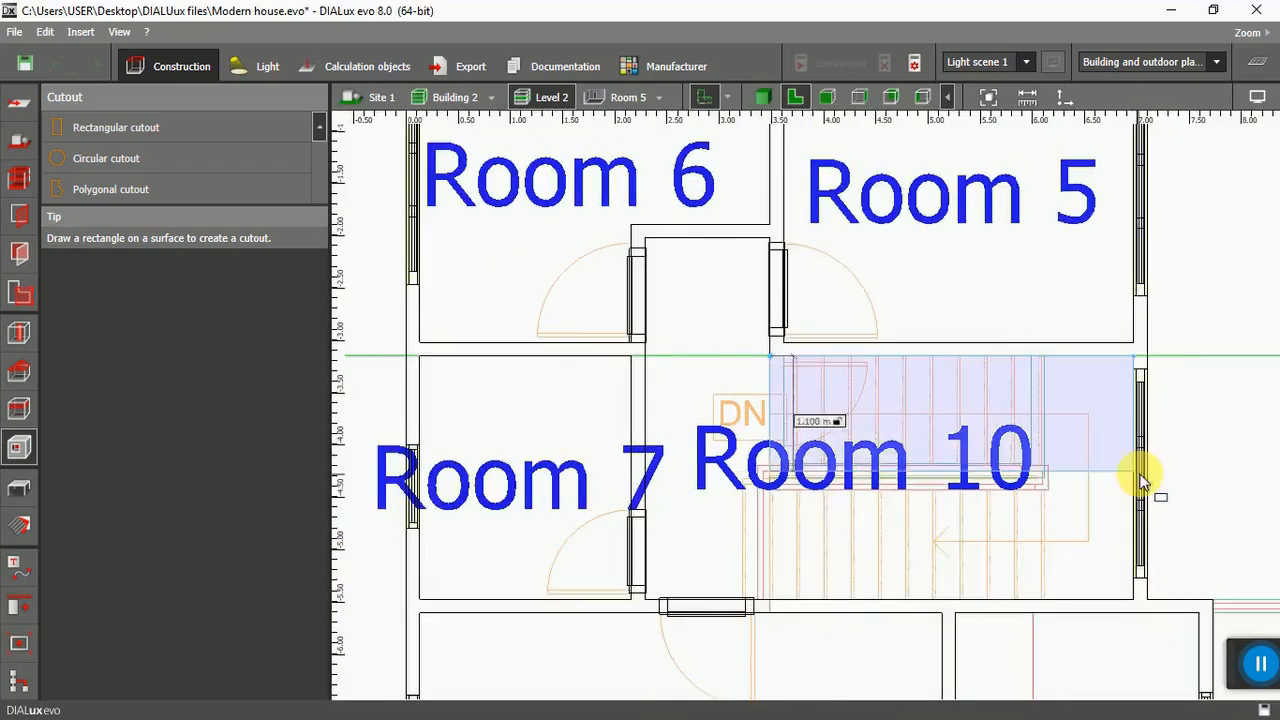
{"action": "scroll", "coordinate": [1134, 600], "scroll_direction": "up", "scroll_amount": 2}
{"action": "left_click", "coordinate": [1134, 592]}
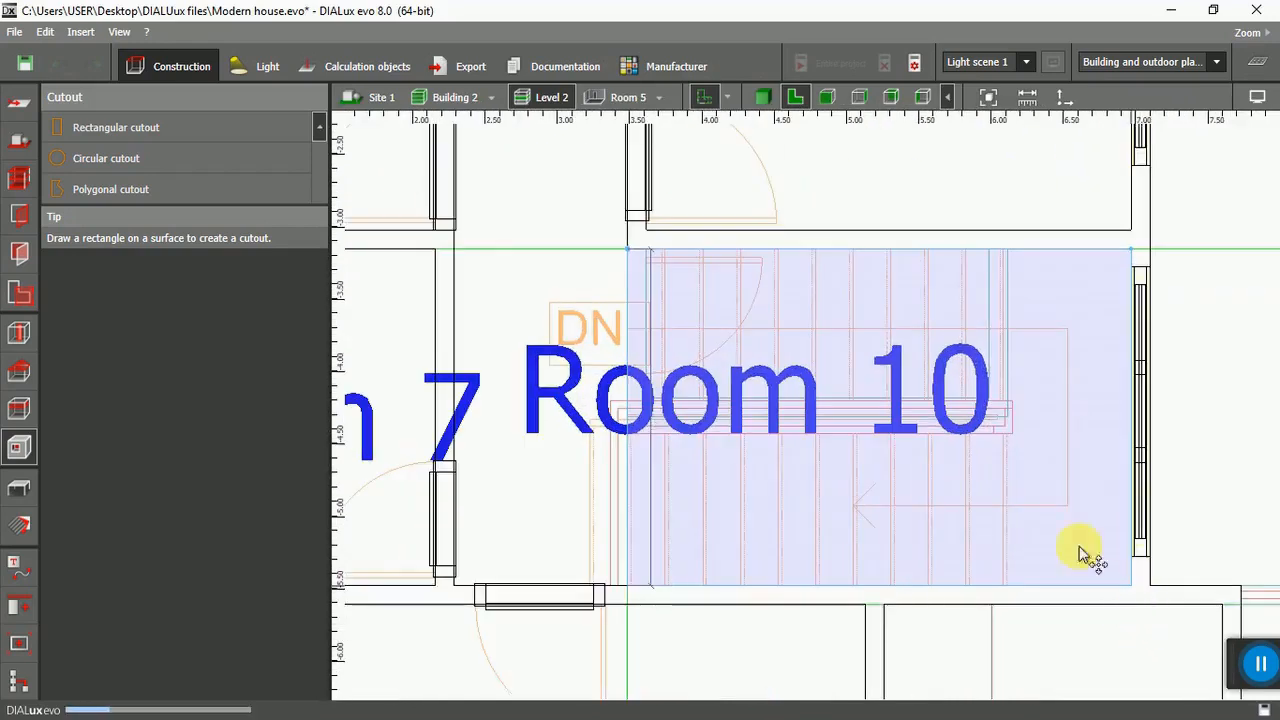
Check the stairwell cutout in side elevation, limit its cutting depth to 0.2 m and deselect it.
{"action": "left_click", "coordinate": [891, 97]}
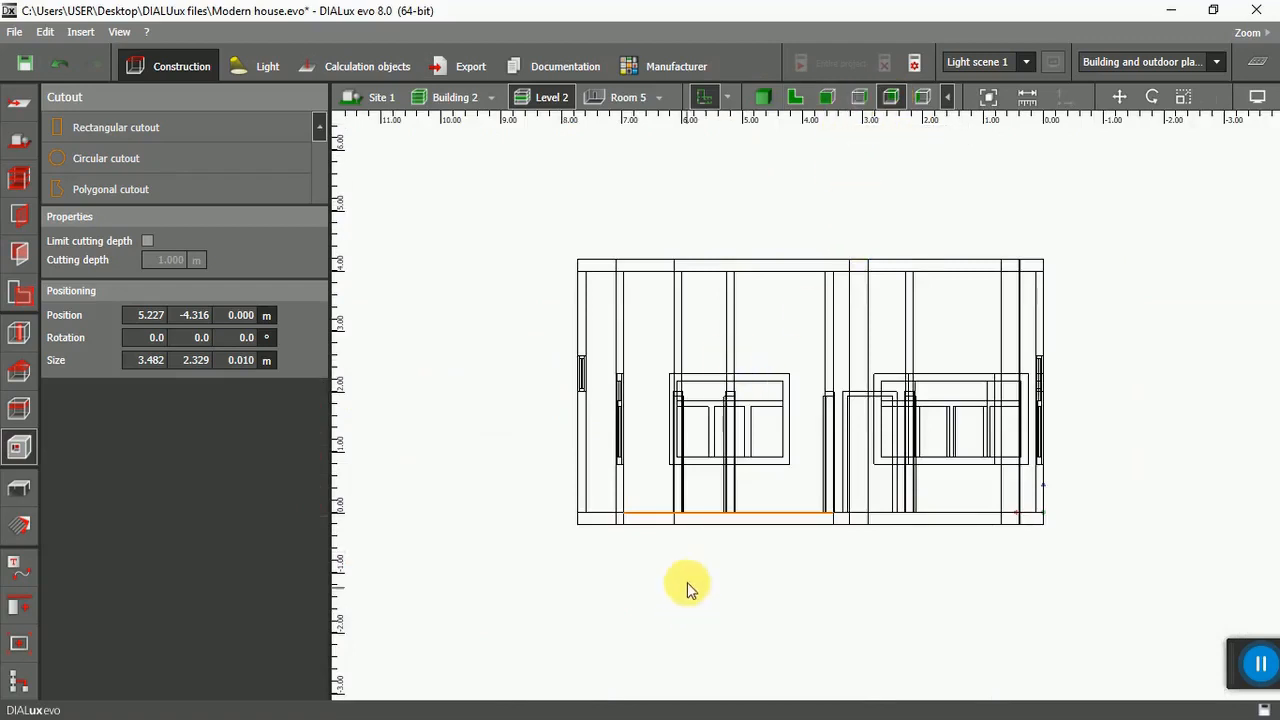
{"action": "scroll", "coordinate": [686, 578], "scroll_direction": "up", "scroll_amount": 2}
{"action": "left_click", "coordinate": [859, 97]}
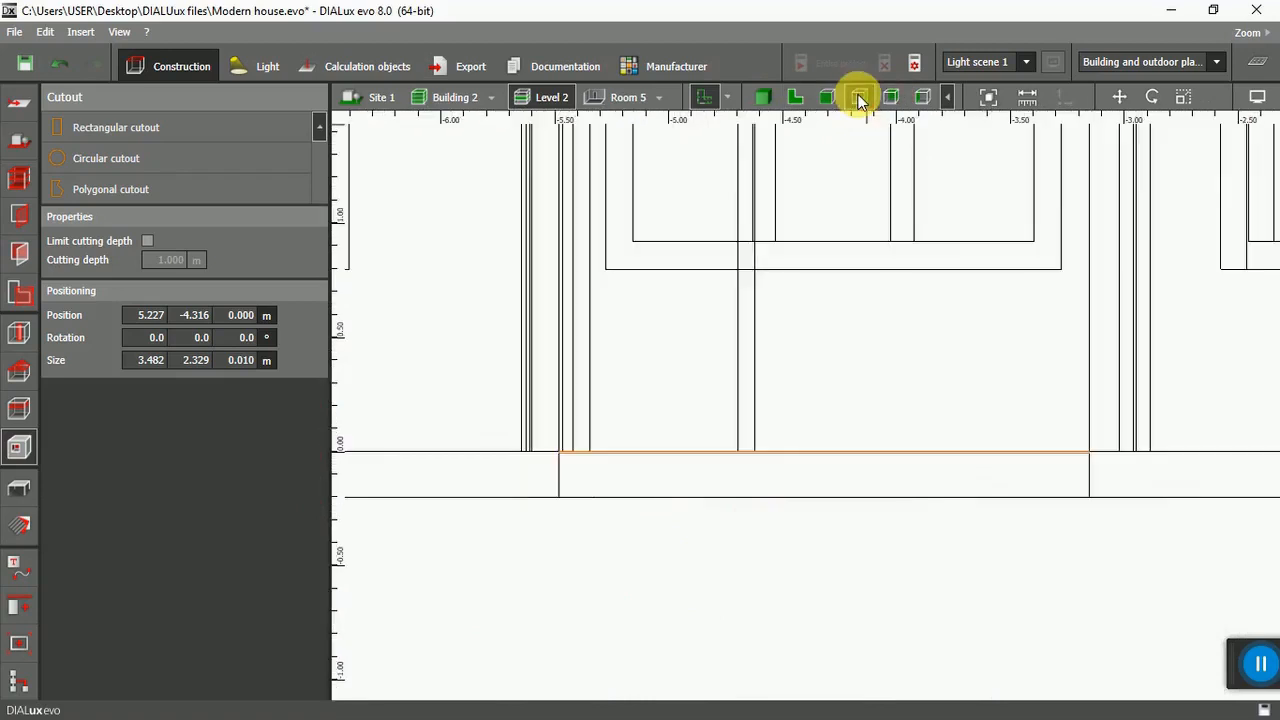
{"action": "left_click", "coordinate": [243, 360]}
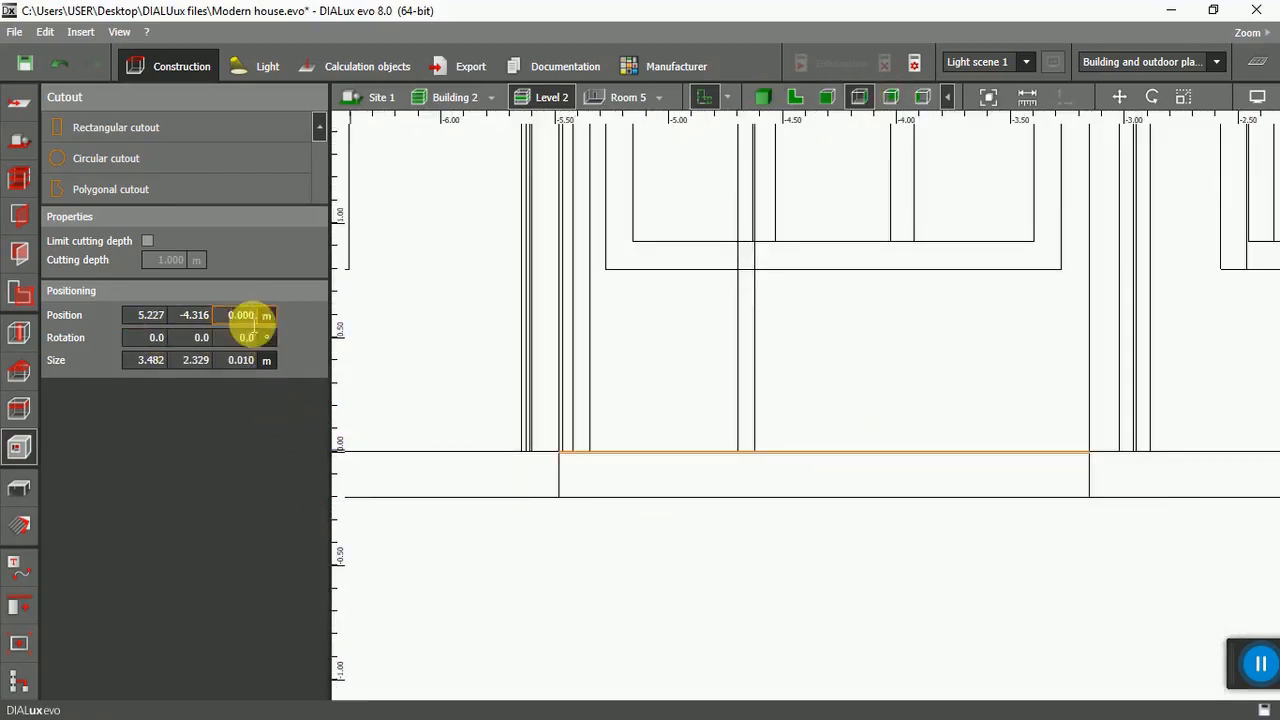
{"action": "left_click", "coordinate": [231, 342]}
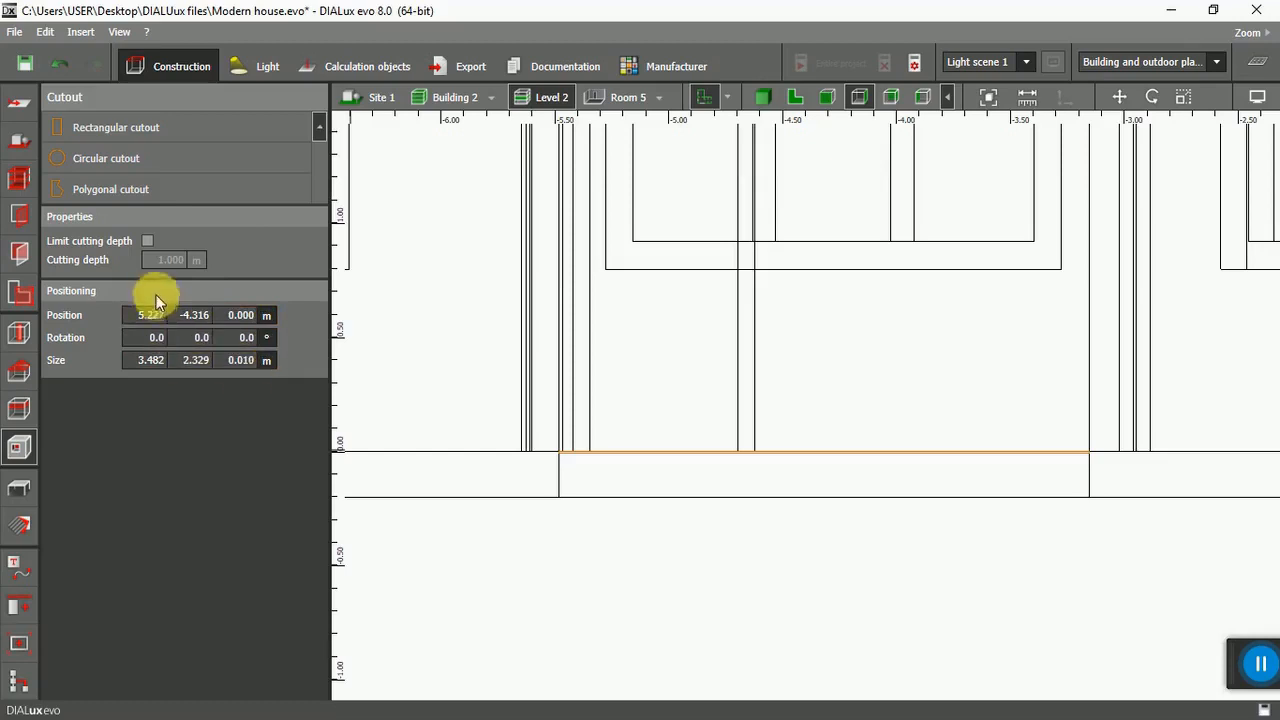
{"action": "left_click", "coordinate": [148, 242]}
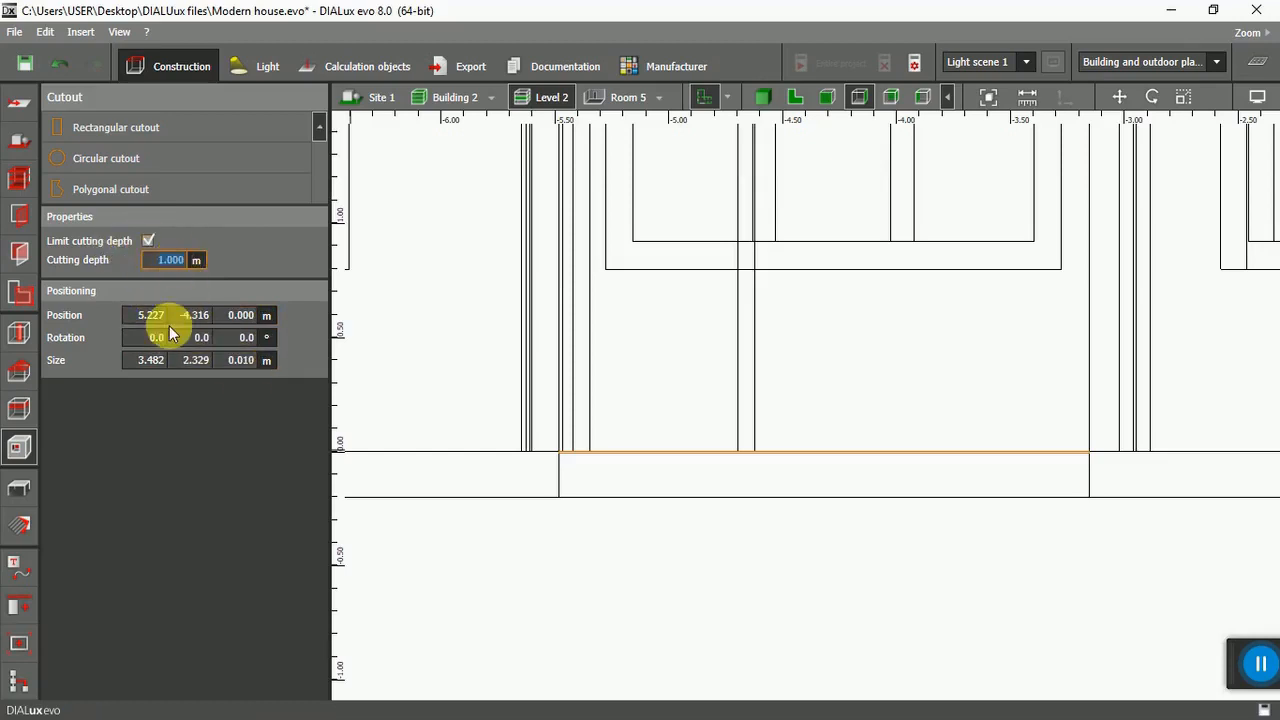
{"action": "type", "text": "0.2"}
{"action": "key", "text": "Return"}
{"action": "left_click", "coordinate": [474, 343]}
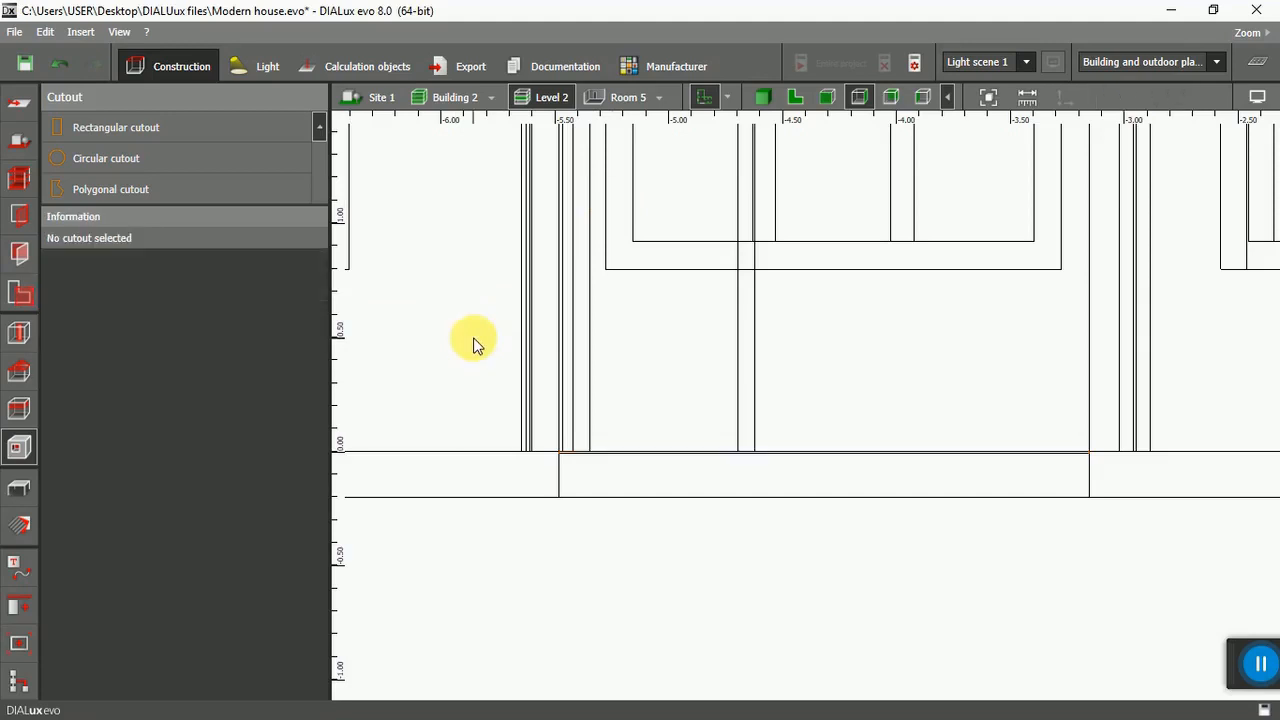
Inspect the stairwell opening in Room 10's floor in 3D from several angles, looking through it from Level 2.
{"action": "left_click", "coordinate": [762, 97]}
{"action": "scroll", "coordinate": [738, 437], "scroll_direction": "up", "scroll_amount": 3}
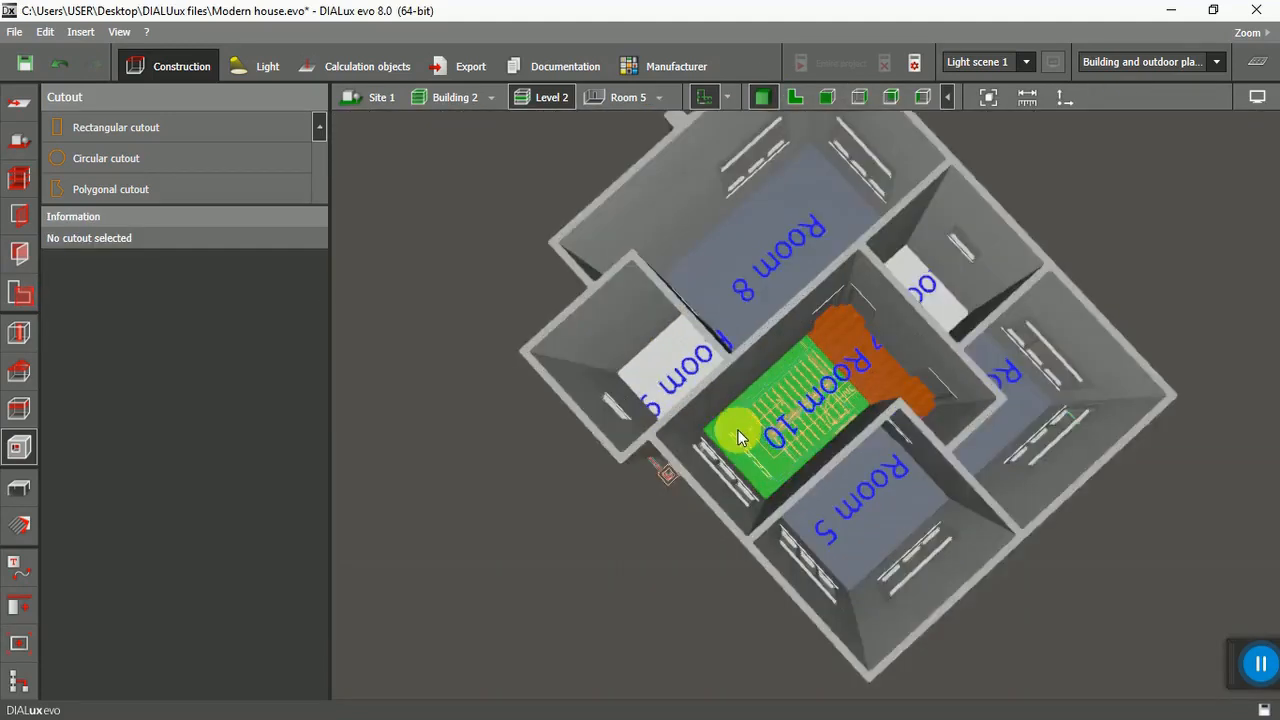
{"action": "scroll", "coordinate": [738, 437], "scroll_direction": "up", "scroll_amount": 1}
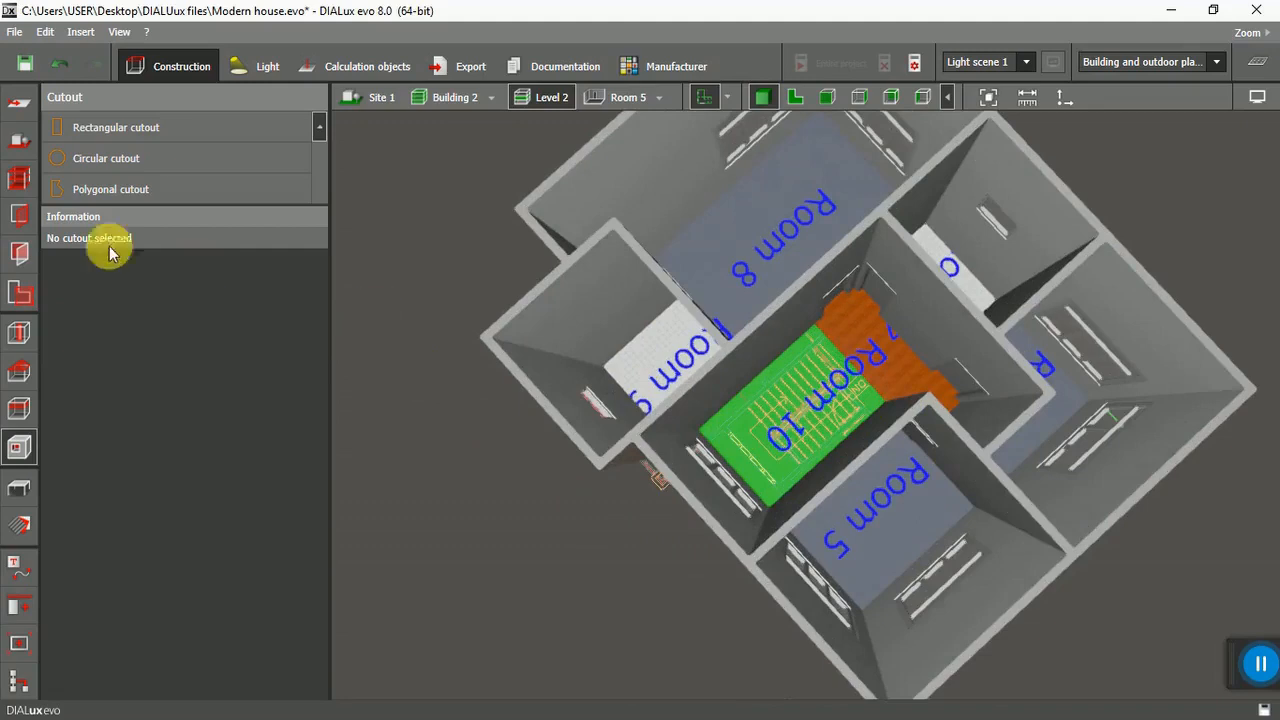
{"action": "left_click", "coordinate": [20, 179]}
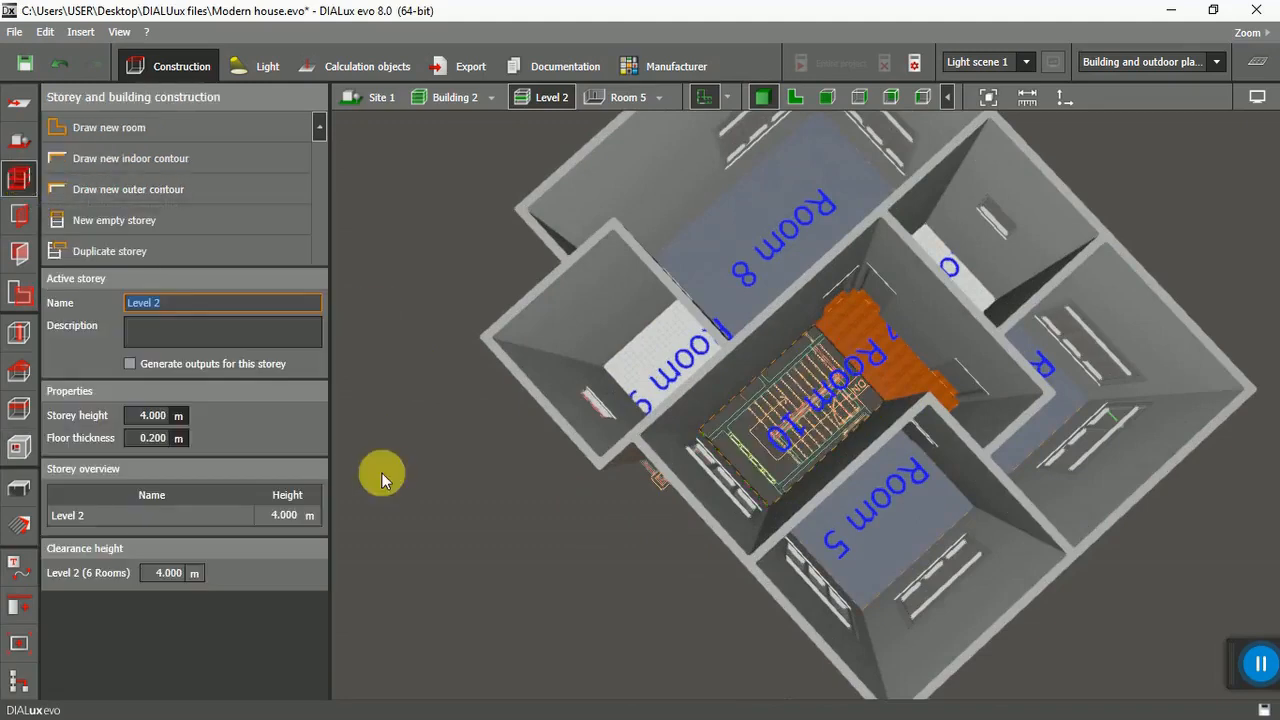
{"action": "mouse_move", "coordinate": [757, 472]}
{"action": "middle_mouse_down"}
{"action": "mouse_move", "coordinate": [791, 407]}
{"action": "mouse_move", "coordinate": [837, 428]}
{"action": "mouse_move", "coordinate": [955, 438]}
{"action": "mouse_move", "coordinate": [898, 448]}
{"action": "mouse_move", "coordinate": [793, 397]}
{"action": "mouse_move", "coordinate": [791, 470]}
{"action": "mouse_move", "coordinate": [837, 436]}
{"action": "mouse_move", "coordinate": [843, 414]}
{"action": "mouse_move", "coordinate": [729, 441]}
{"action": "mouse_move", "coordinate": [763, 455]}
{"action": "mouse_move", "coordinate": [761, 477]}
{"action": "mouse_move", "coordinate": [775, 448]}
{"action": "mouse_move", "coordinate": [752, 484]}
{"action": "middle_mouse_up"}
{"action": "scroll", "coordinate": [793, 397], "scroll_direction": "up", "scroll_amount": 5}
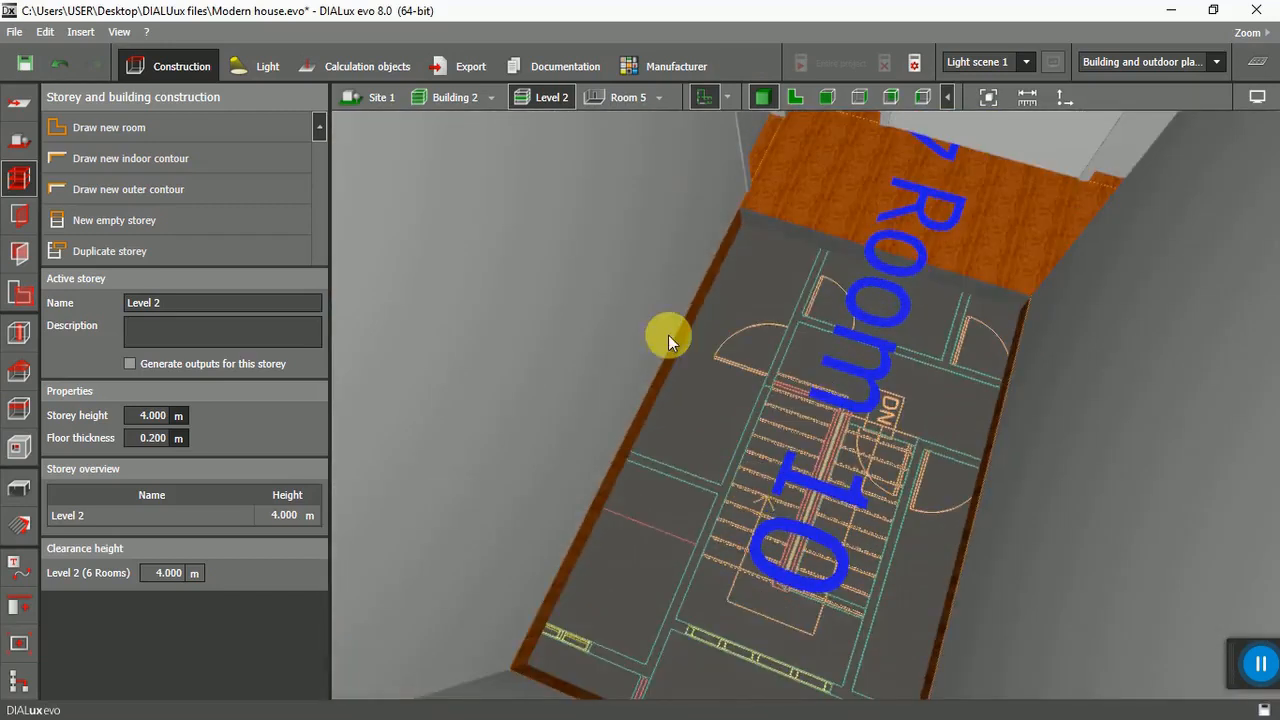
{"action": "middle_click_drag", "start_coordinate": [423, 203], "coordinate": [595, 287]}
{"action": "scroll", "coordinate": [654, 320], "scroll_direction": "up", "scroll_amount": 5}
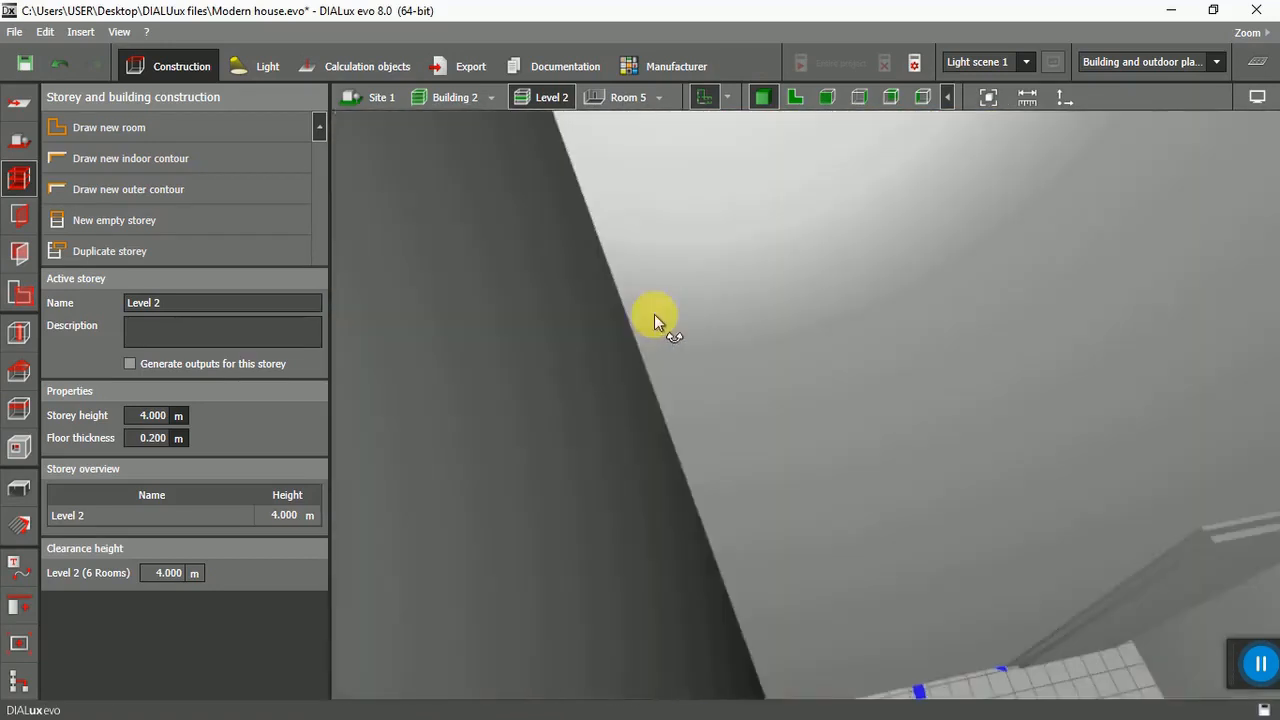
{"action": "scroll", "coordinate": [739, 330], "scroll_direction": "down", "scroll_amount": 10}
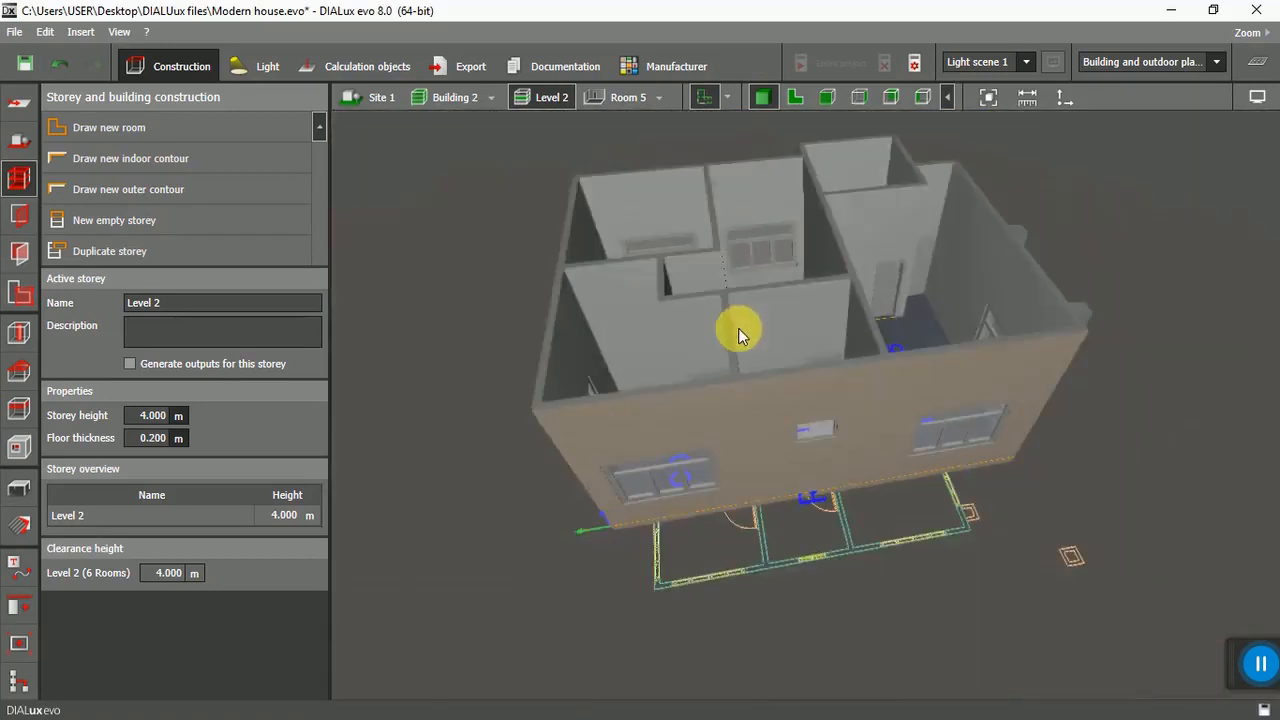
{"action": "middle_click_drag", "start_coordinate": [779, 542], "coordinate": [689, 355]}
{"action": "scroll", "coordinate": [788, 359], "scroll_direction": "up", "scroll_amount": 5}
{"action": "right_click_drag", "start_coordinate": [790, 506], "coordinate": [766, 396]}
{"action": "right_click_drag", "start_coordinate": [750, 262], "coordinate": [776, 450]}
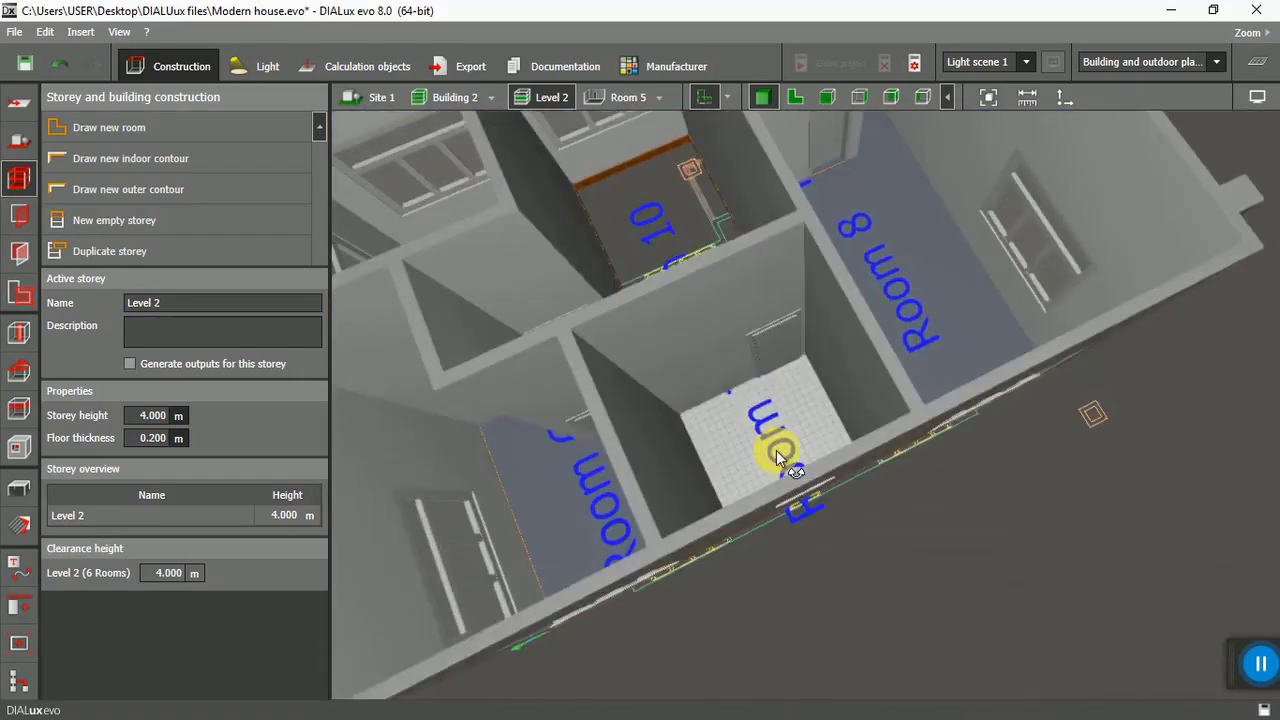
{"action": "scroll", "coordinate": [756, 434], "scroll_direction": "down", "scroll_amount": 4}
{"action": "scroll", "coordinate": [622, 244], "scroll_direction": "up", "scroll_amount": 6}
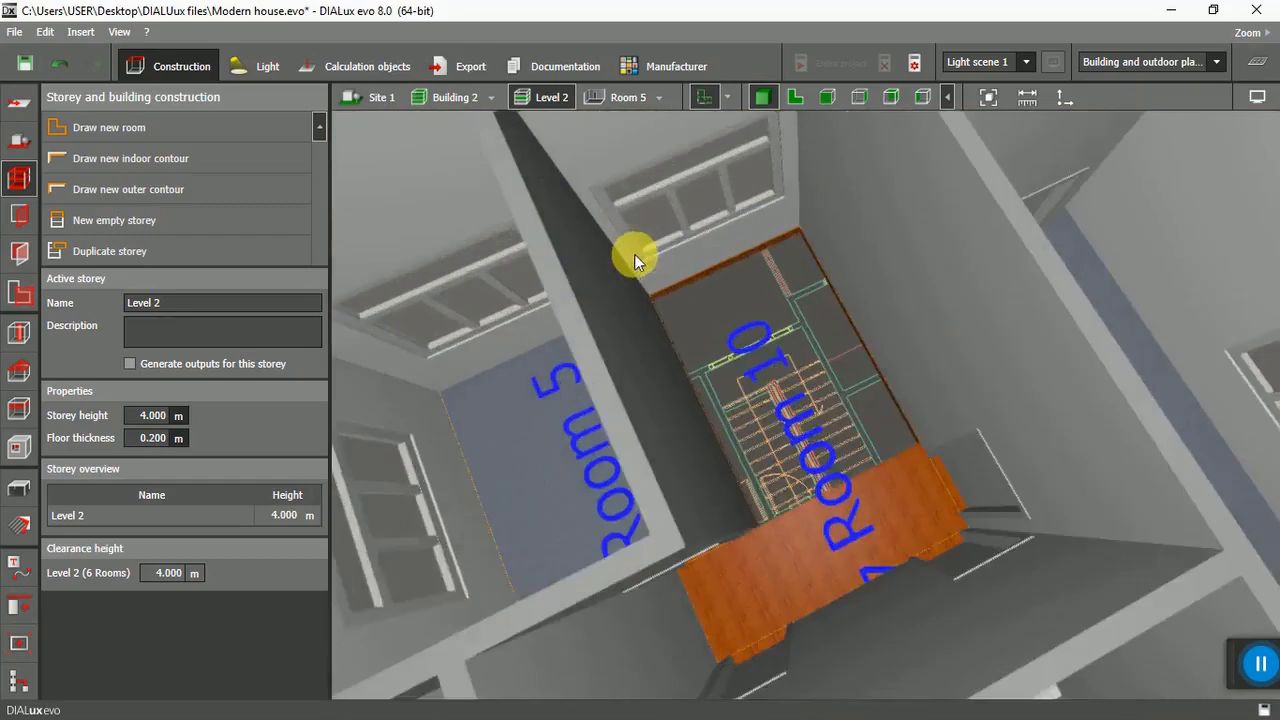
{"action": "scroll", "coordinate": [725, 412], "scroll_direction": "up", "scroll_amount": 4}
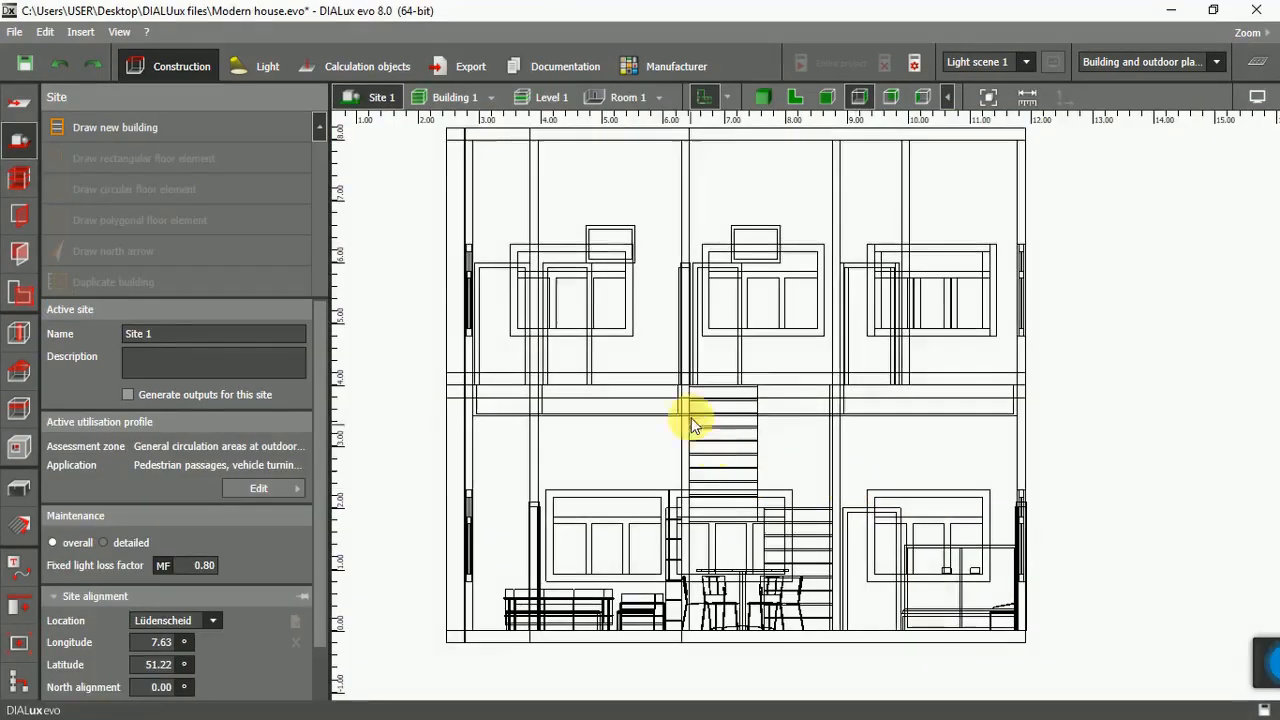
Examine how the two storeys meet in the site's side elevation and measure from the top of Level 1's roof slab down to its floor.
{"action": "scroll", "coordinate": [732, 400], "scroll_direction": "up", "scroll_amount": 1}
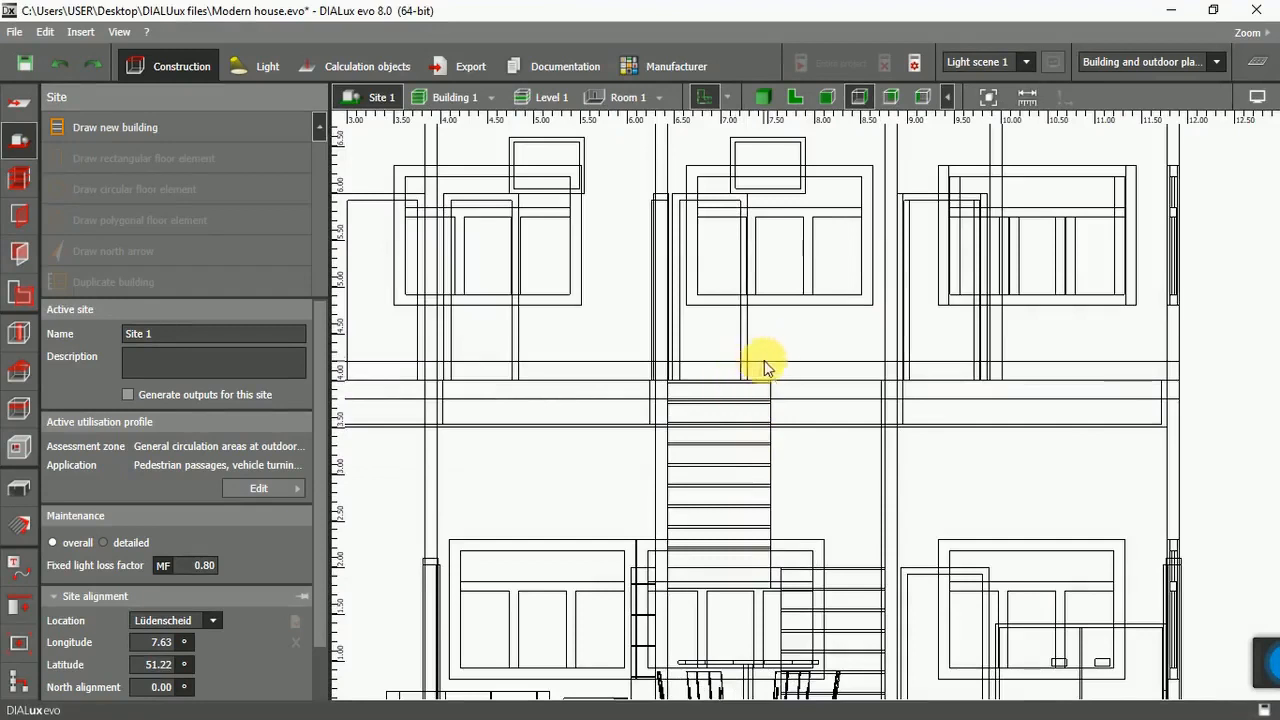
{"action": "scroll", "coordinate": [706, 361], "scroll_direction": "down", "scroll_amount": 2}
{"action": "left_click", "coordinate": [1025, 96]}
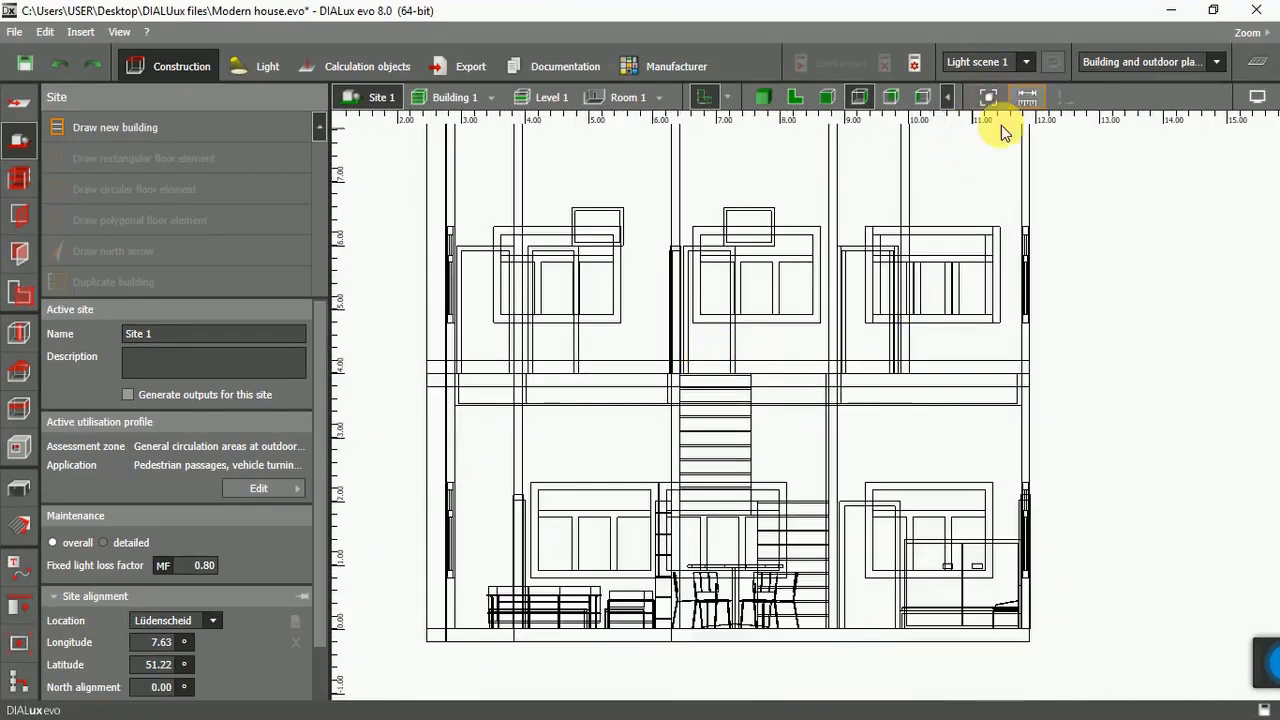
{"action": "left_click", "coordinate": [815, 362]}
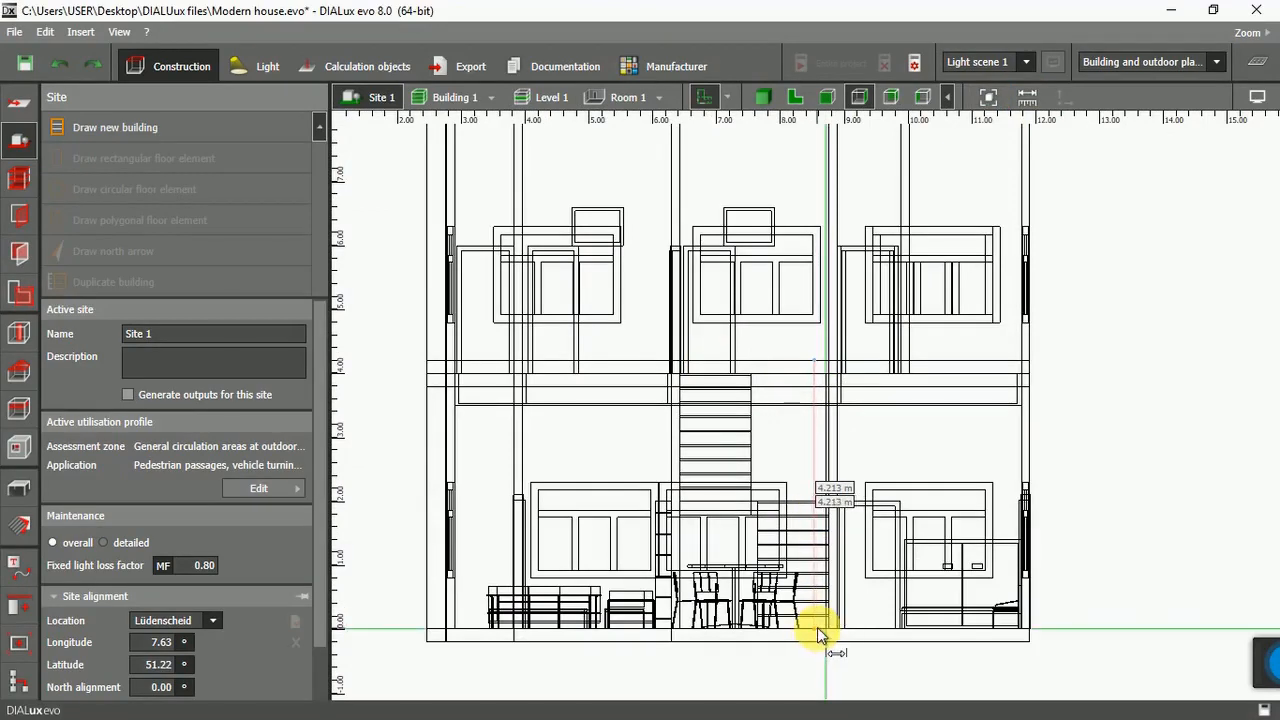
{"action": "key", "text": "Escape"}
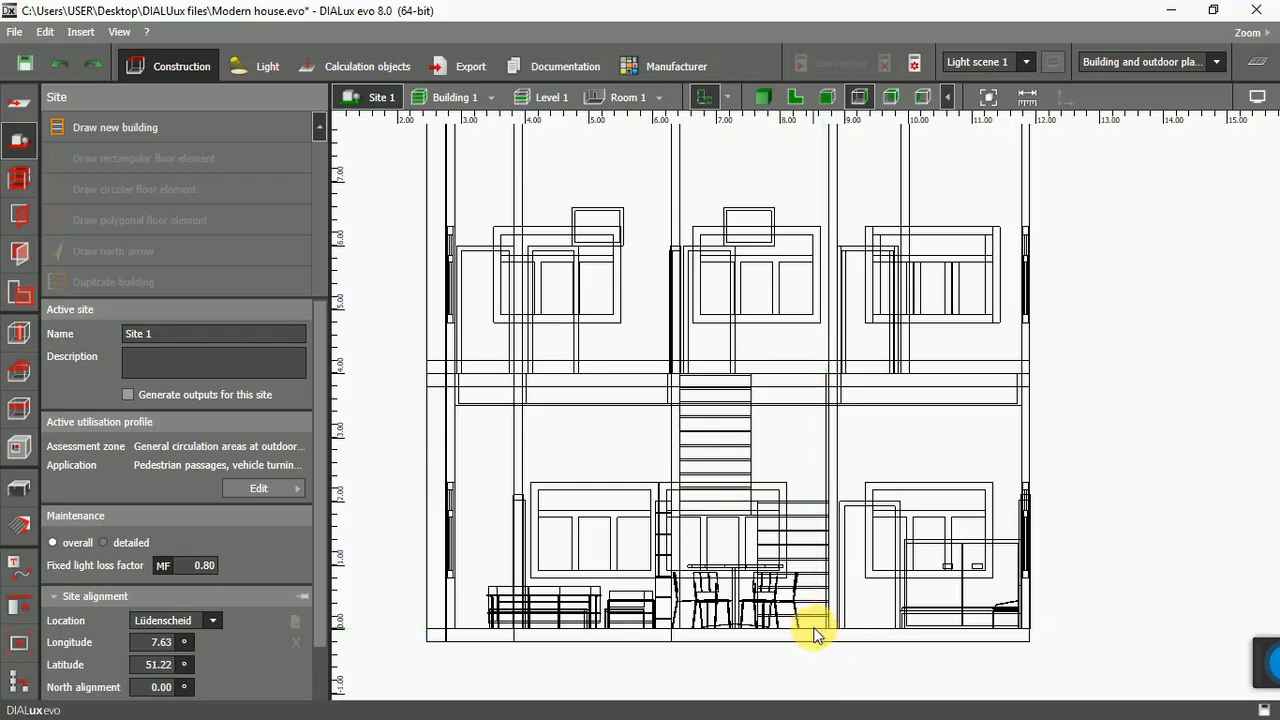
{"action": "scroll", "coordinate": [800, 600], "scroll_direction": "down", "scroll_amount": 1}
{"action": "scroll", "coordinate": [750, 490], "scroll_direction": "up", "scroll_amount": 2}
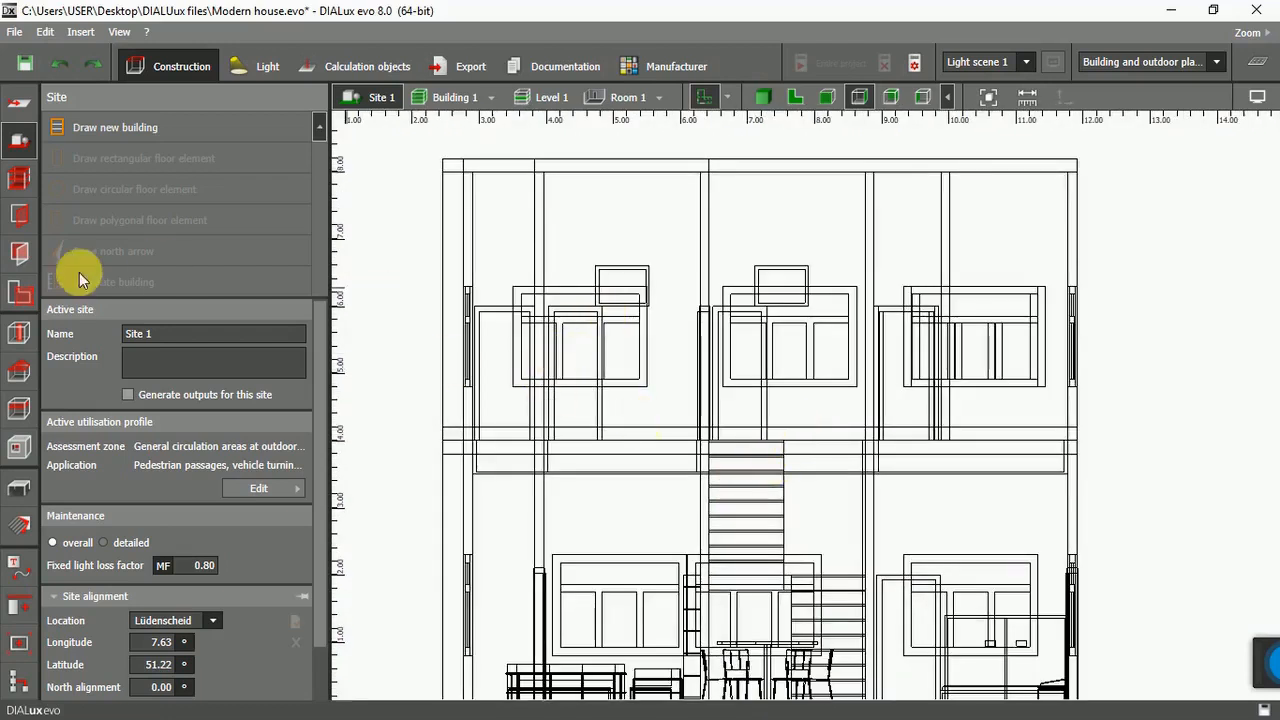
Set Level 1's storey height to 3.8 m.
{"action": "left_click", "coordinate": [16, 184]}
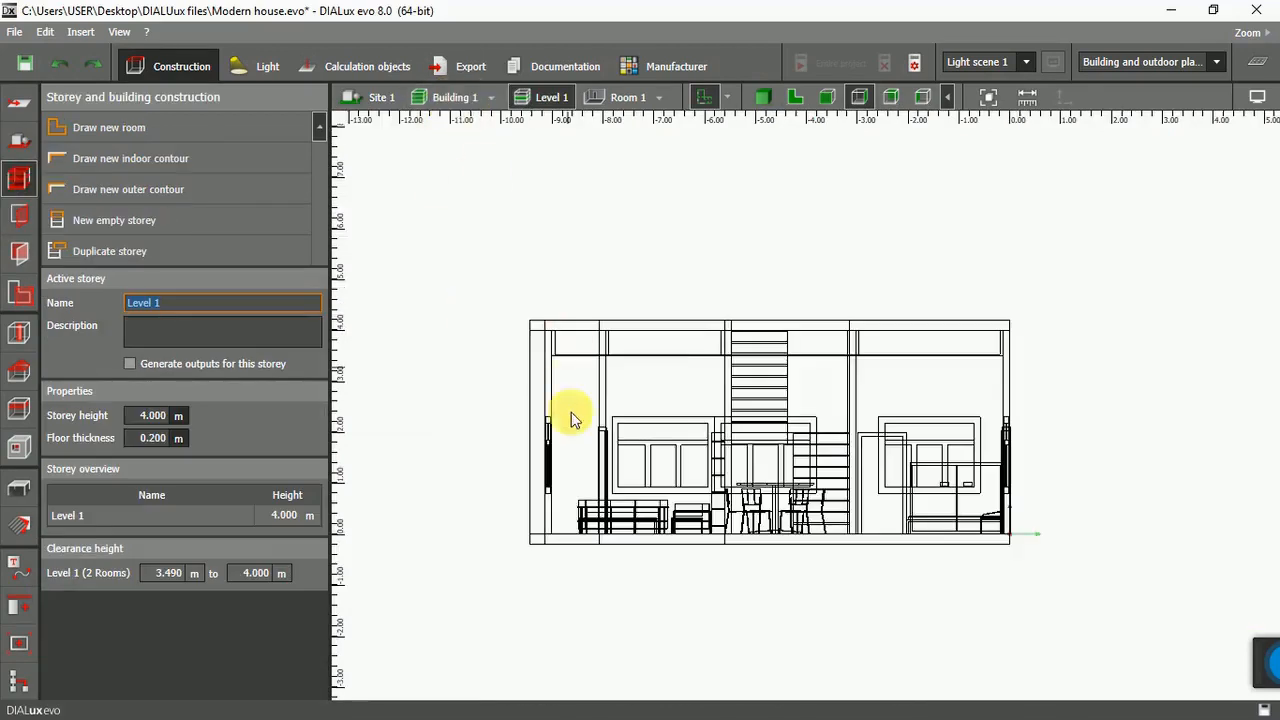
{"action": "left_click", "coordinate": [160, 416]}
{"action": "type", "text": "3"}
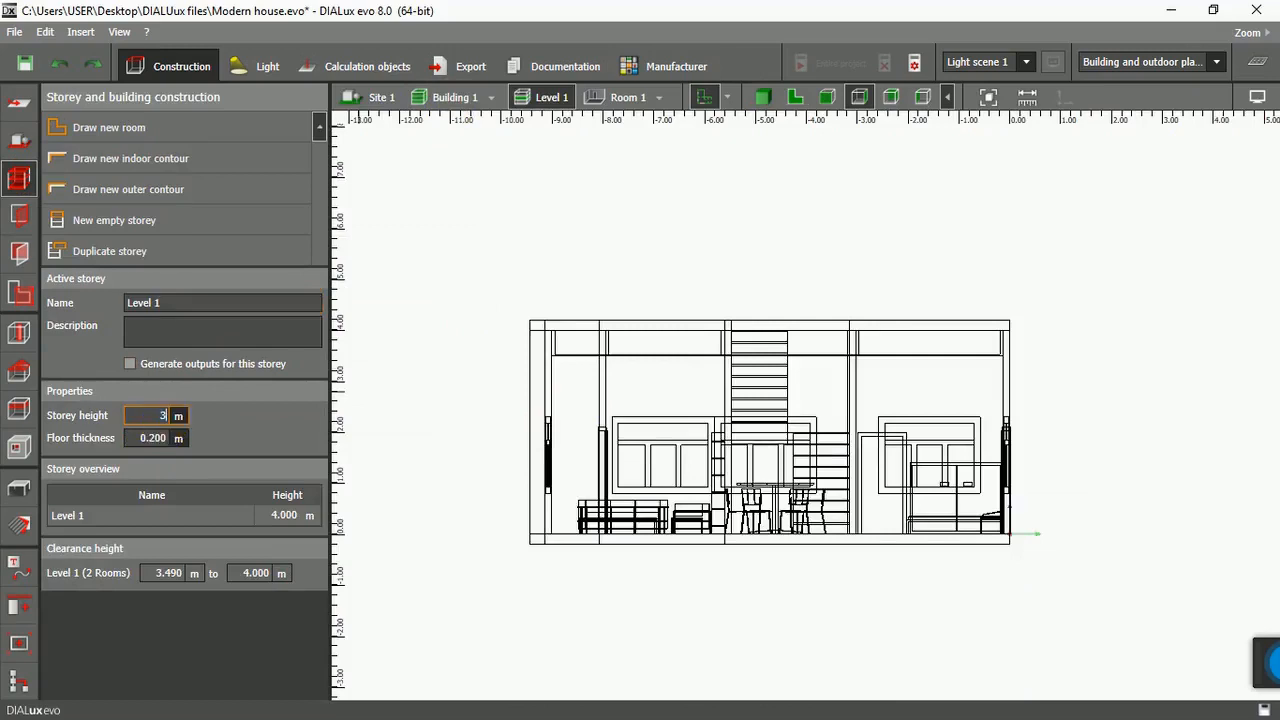
{"action": "type", "text": ".8"}
{"action": "key", "text": "Return"}
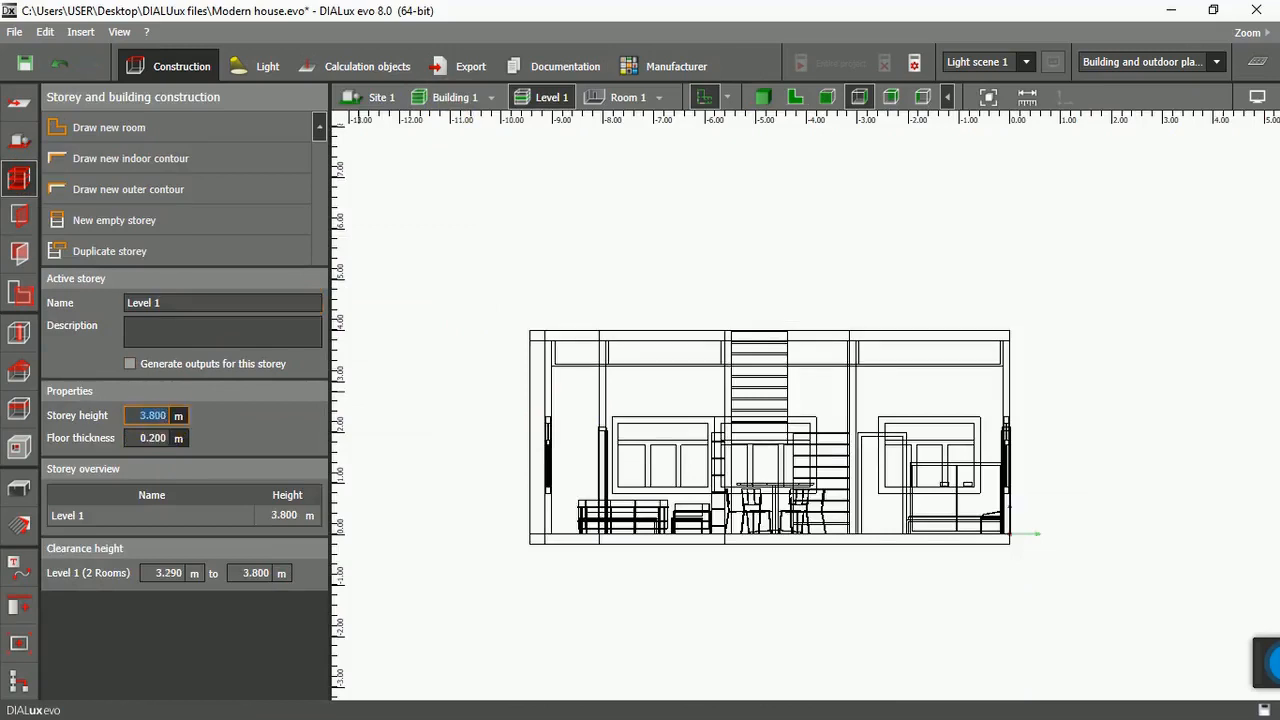
Check how Level 1's roof slab and the stairs meet Level 2's floor, in the site's side elevation and in 3D.
{"action": "left_click", "coordinate": [19, 140]}
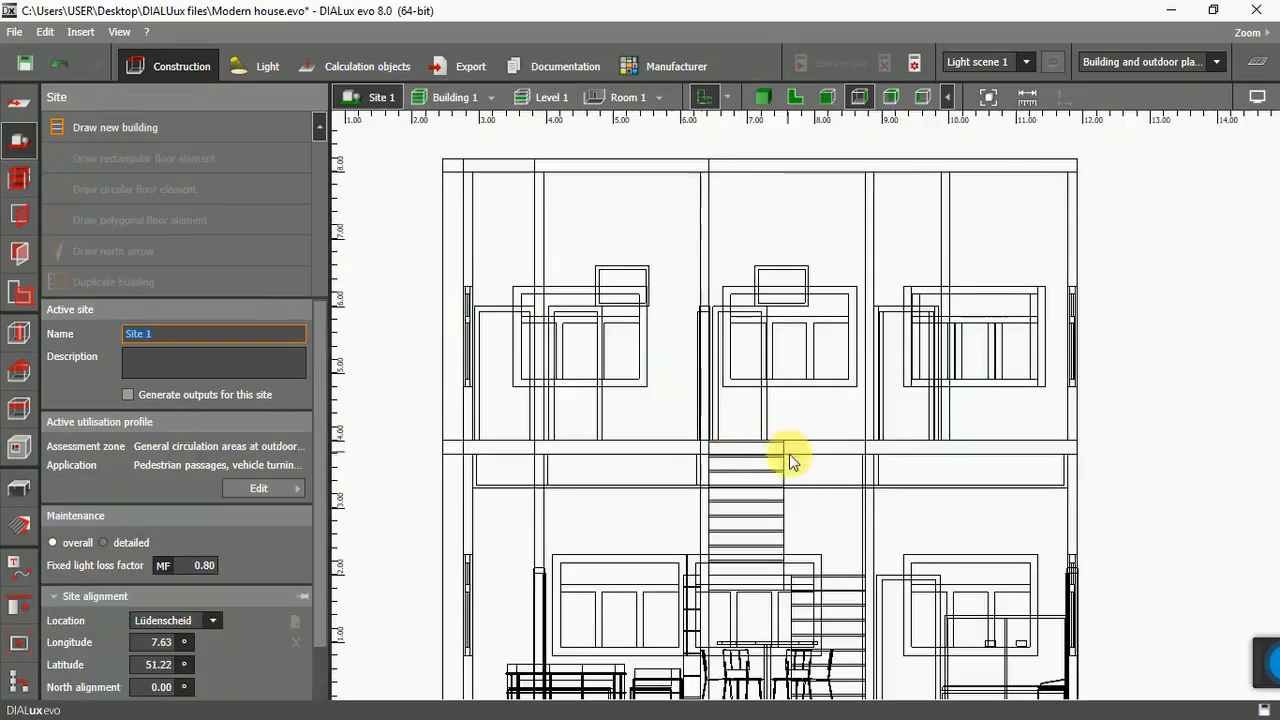
{"action": "scroll", "coordinate": [700, 414], "scroll_direction": "down", "scroll_amount": 2}
{"action": "scroll", "coordinate": [757, 516], "scroll_direction": "up", "scroll_amount": 3}
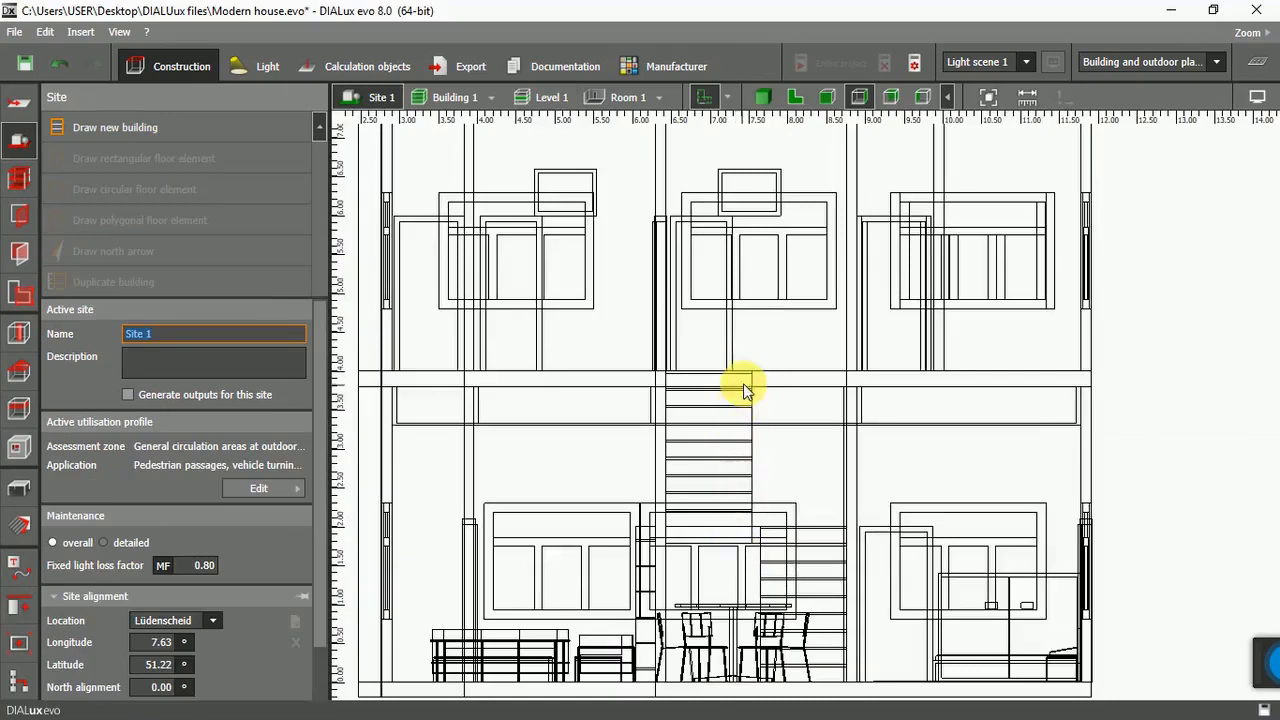
{"action": "scroll", "coordinate": [771, 432], "scroll_direction": "down", "scroll_amount": 3}
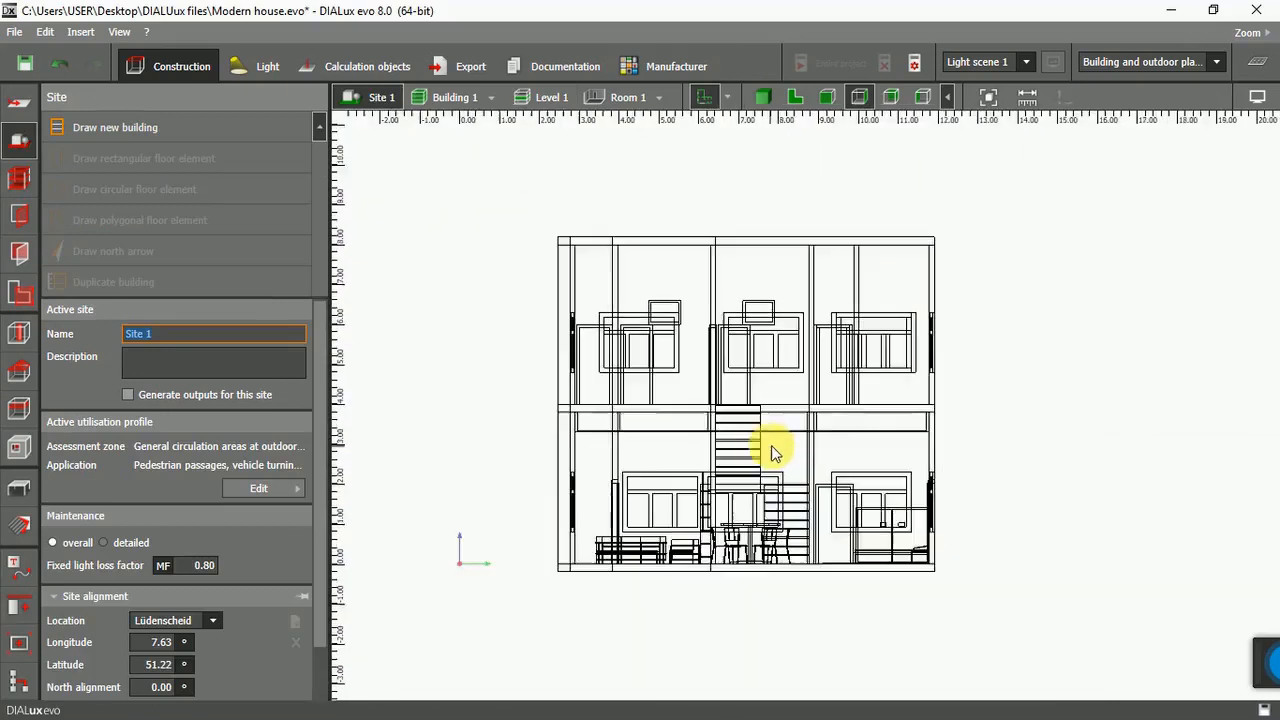
{"action": "left_click", "coordinate": [763, 97]}
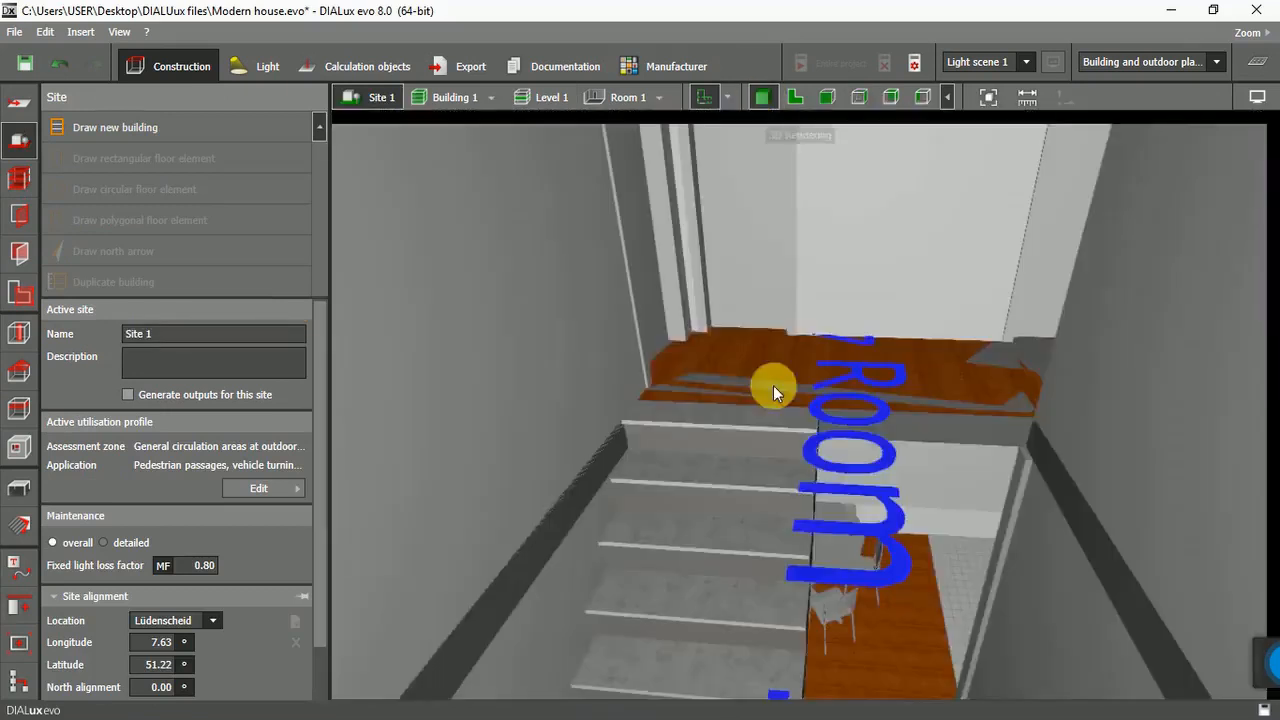
{"action": "scroll", "coordinate": [757, 425], "scroll_direction": "up", "scroll_amount": 3}
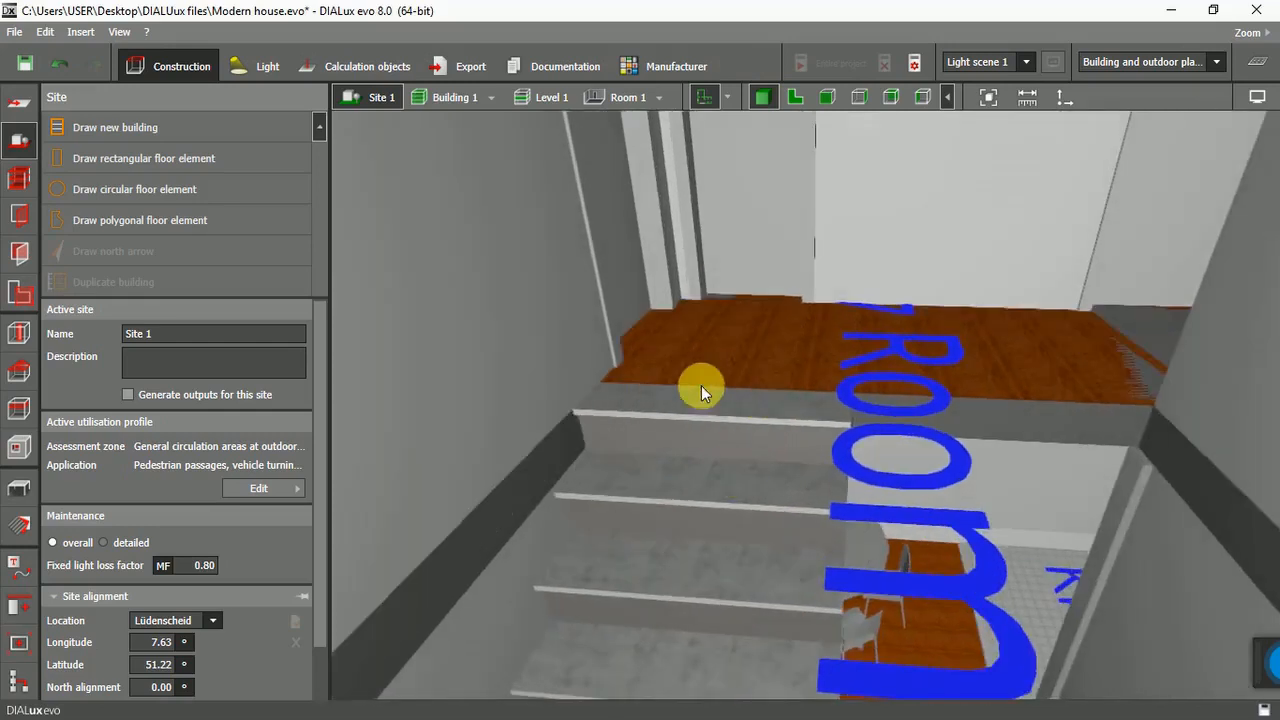
{"action": "scroll", "coordinate": [748, 362], "scroll_direction": "down", "scroll_amount": 3}
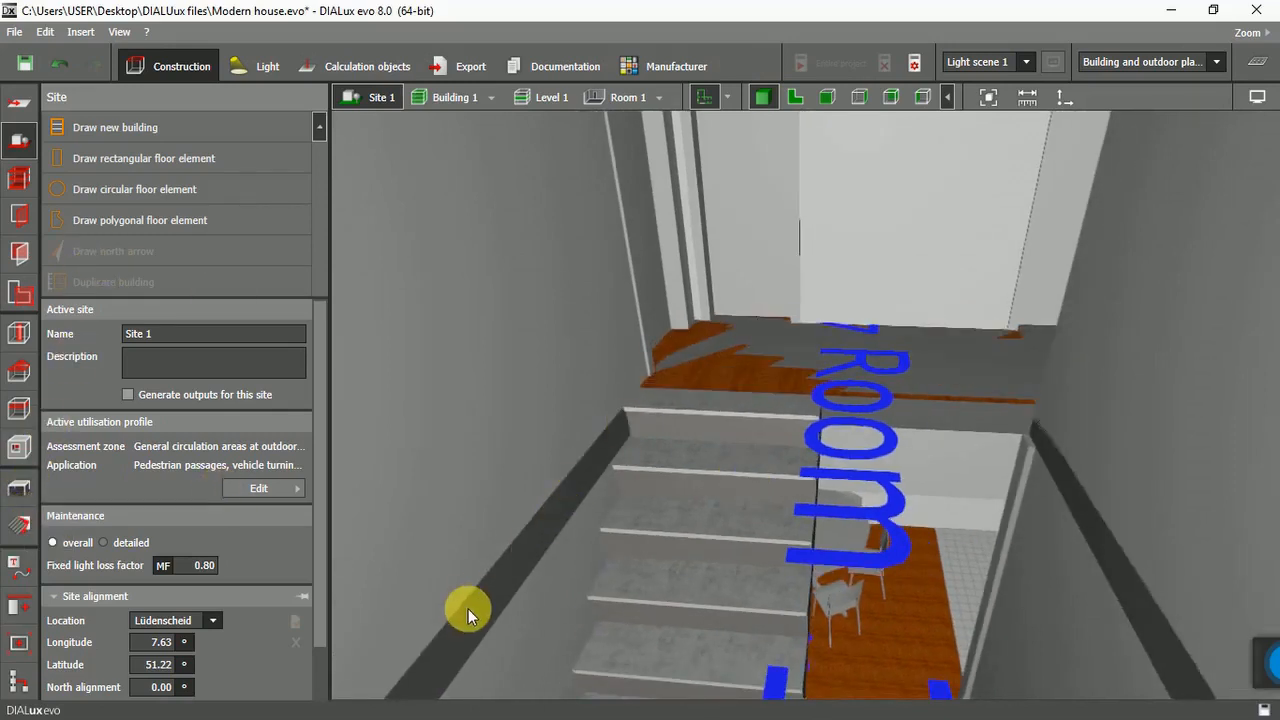
Pick the Signal white material from the stairwell wall and apply it to the dark bands along both sides of the stairs.
{"action": "left_click", "coordinate": [20, 522]}
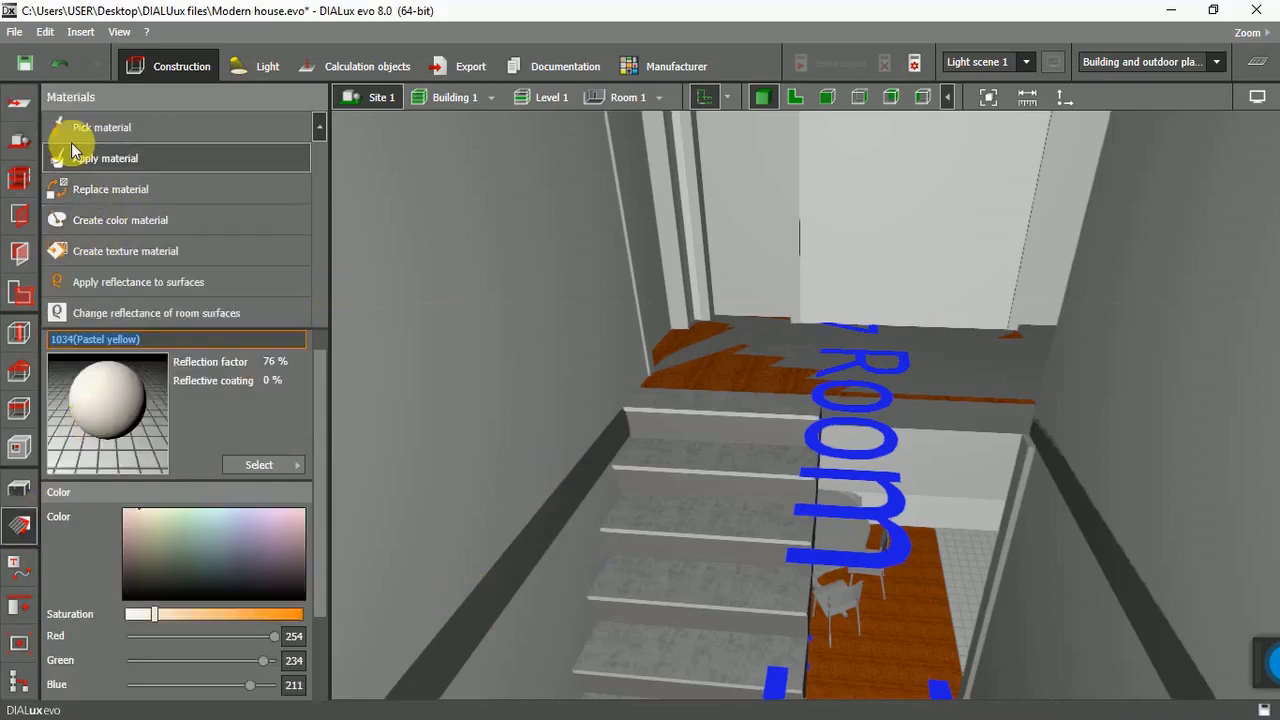
{"action": "left_click", "coordinate": [117, 126]}
{"action": "left_click", "coordinate": [546, 388]}
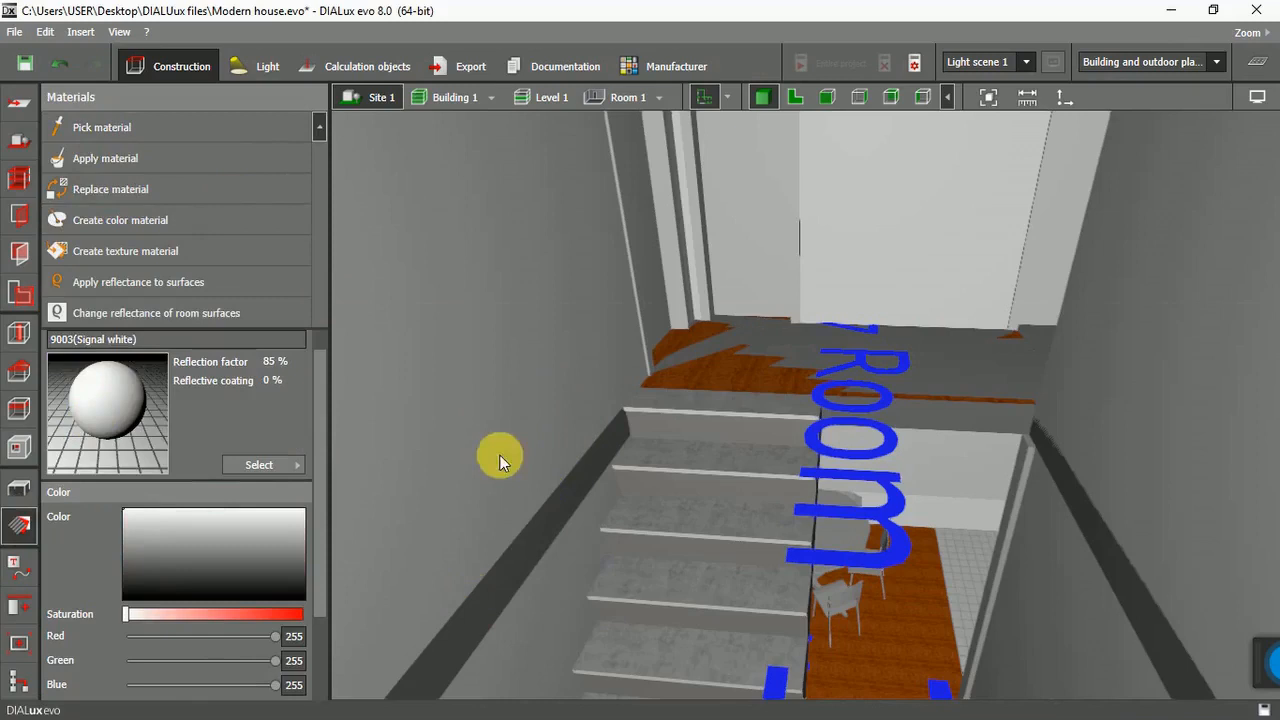
{"action": "left_click", "coordinate": [100, 157]}
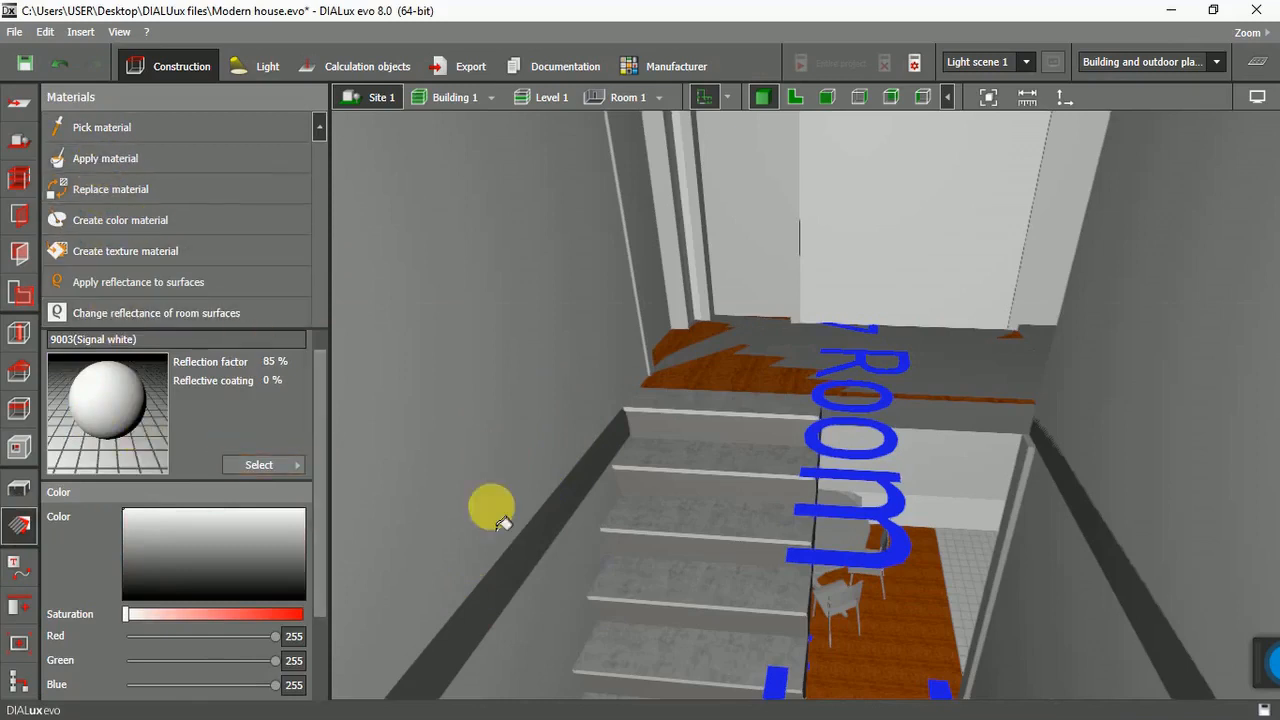
{"action": "left_click", "coordinate": [523, 541]}
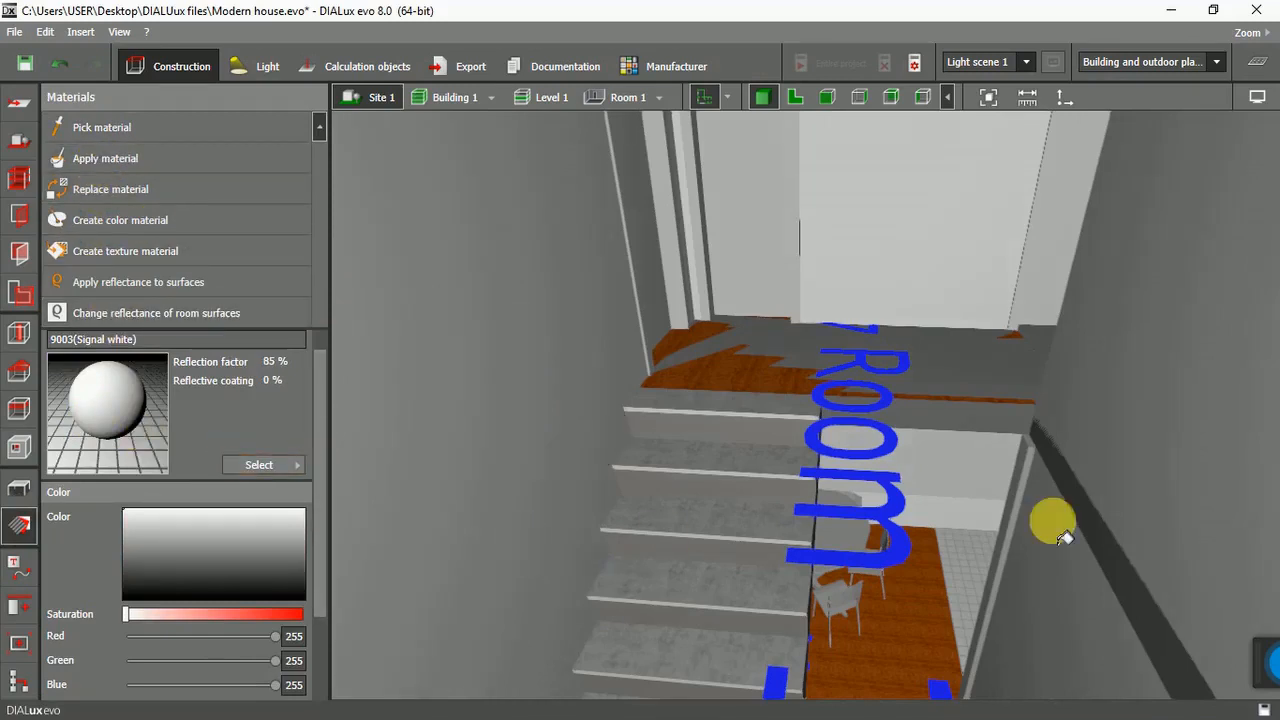
{"action": "left_click", "coordinate": [1080, 508]}
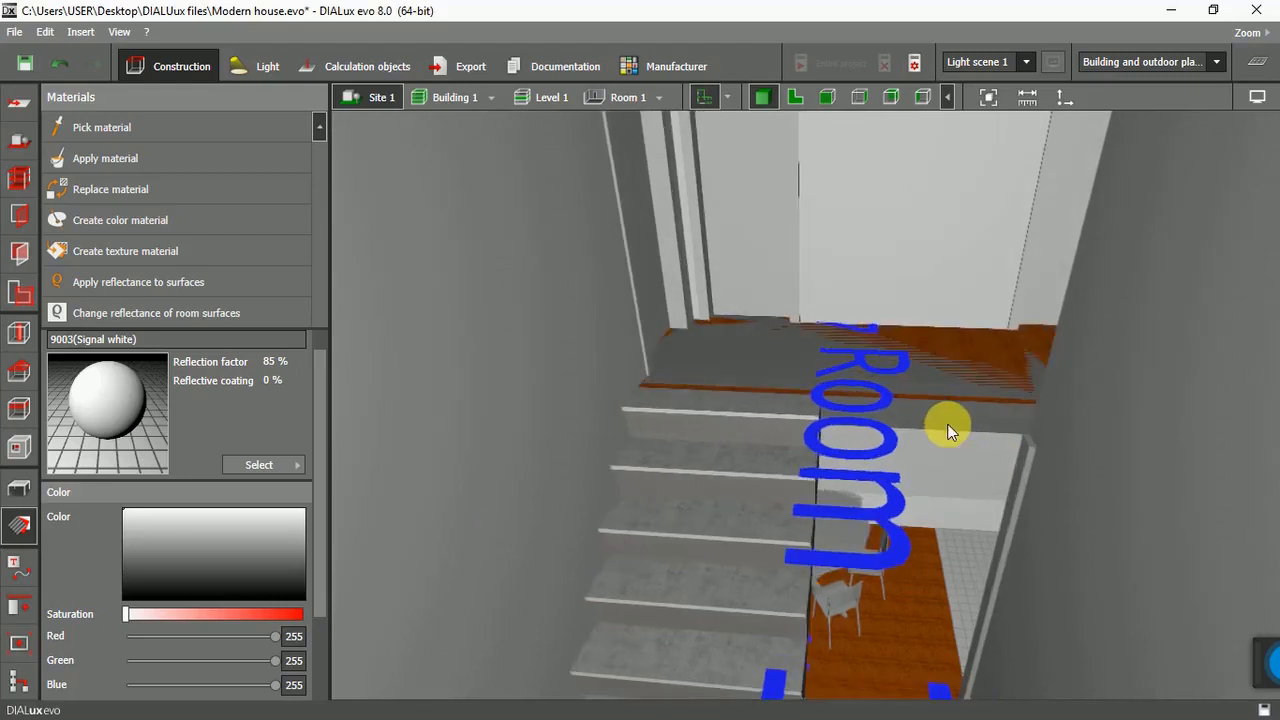
Inspect Level 2's Room 10 floor and Building 1's stairwell opening in 3D from several angles.
{"action": "left_click", "coordinate": [19, 179]}
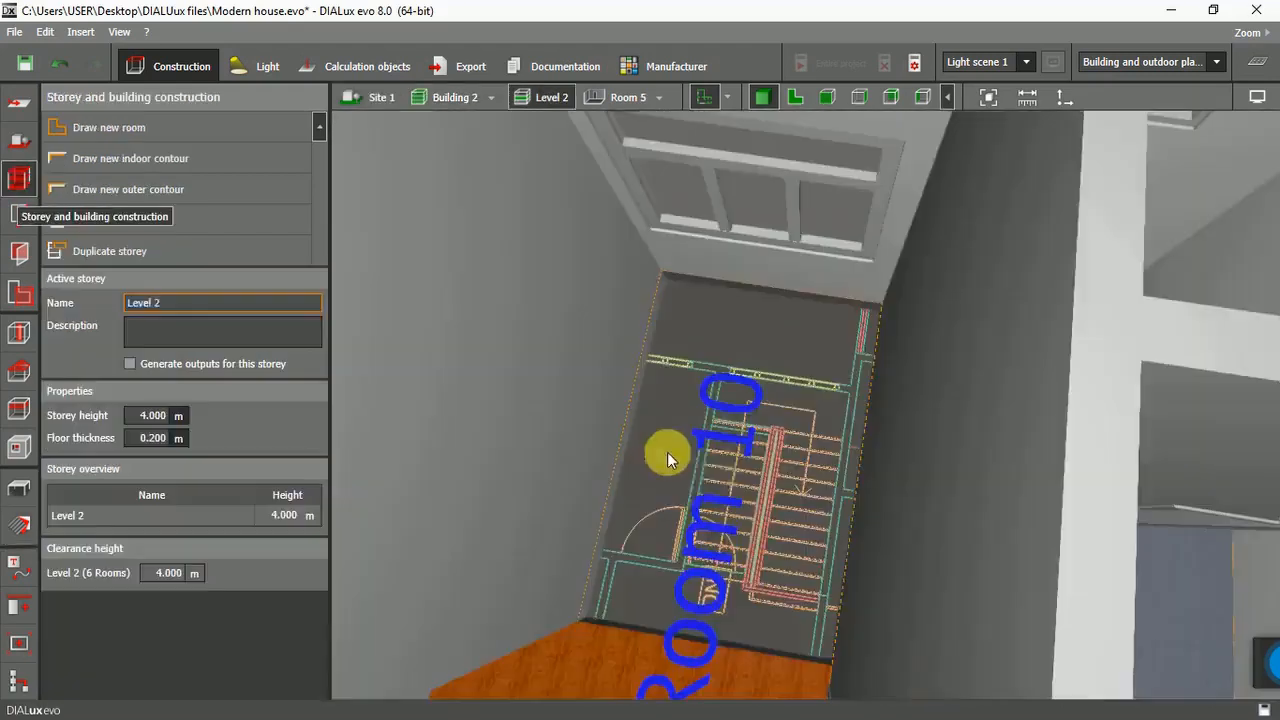
{"action": "scroll", "coordinate": [744, 427], "scroll_direction": "down", "scroll_amount": 5}
{"action": "right_click_drag", "start_coordinate": [744, 427], "coordinate": [846, 586]}
{"action": "right_click_drag", "start_coordinate": [787, 447], "coordinate": [717, 277]}
{"action": "left_click", "coordinate": [491, 97]}
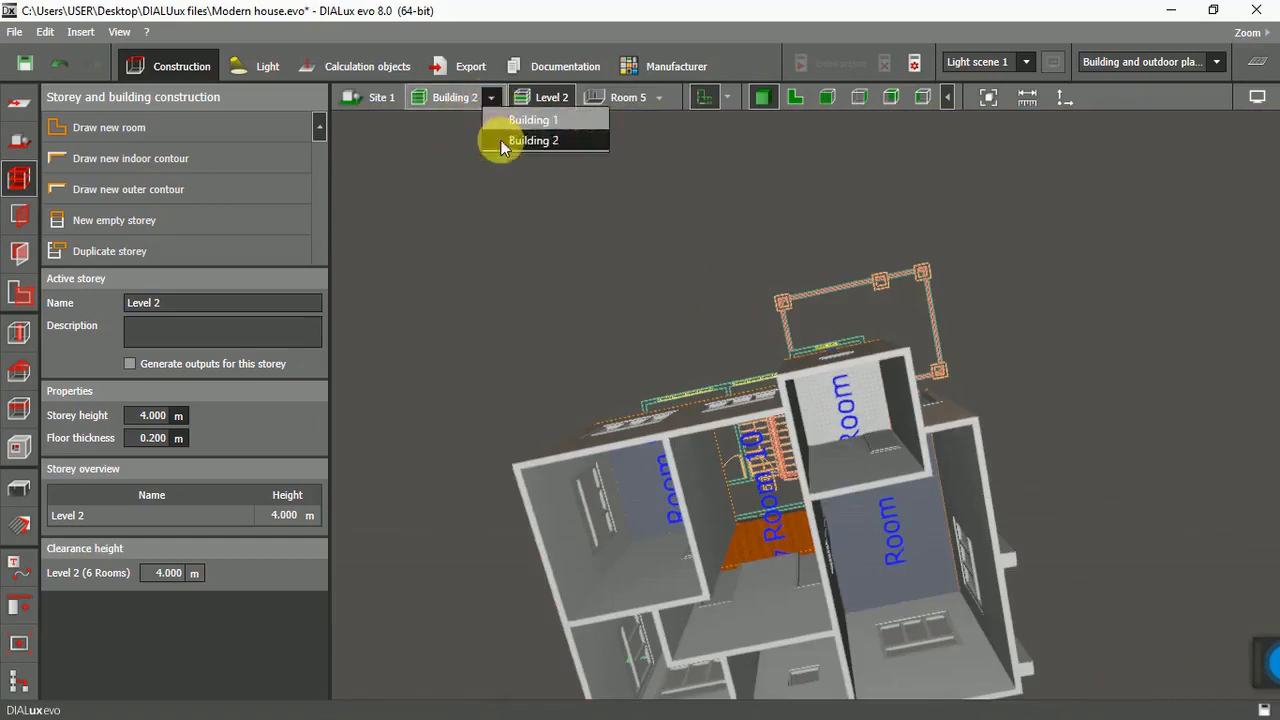
{"action": "left_click", "coordinate": [533, 119]}
{"action": "right_click_drag", "start_coordinate": [634, 309], "coordinate": [804, 336]}
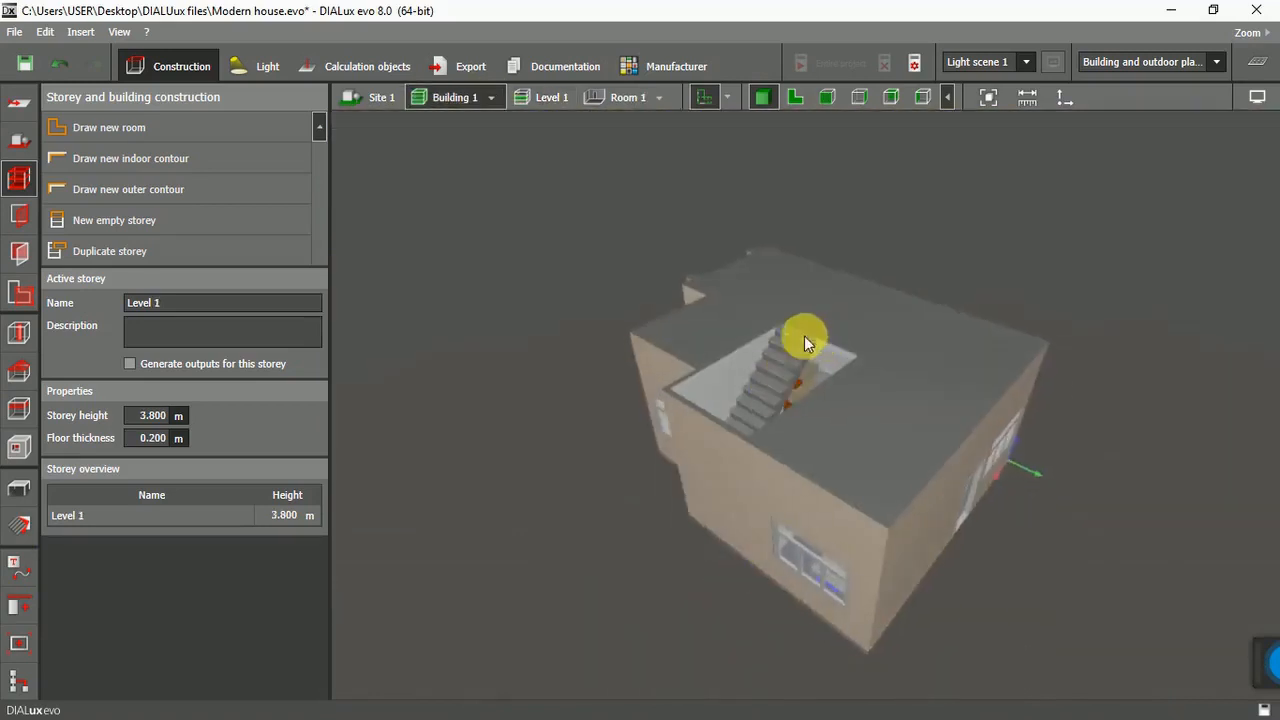
{"action": "scroll", "coordinate": [804, 336], "scroll_direction": "up", "scroll_amount": 5}
{"action": "scroll", "coordinate": [788, 337], "scroll_direction": "up", "scroll_amount": 5}
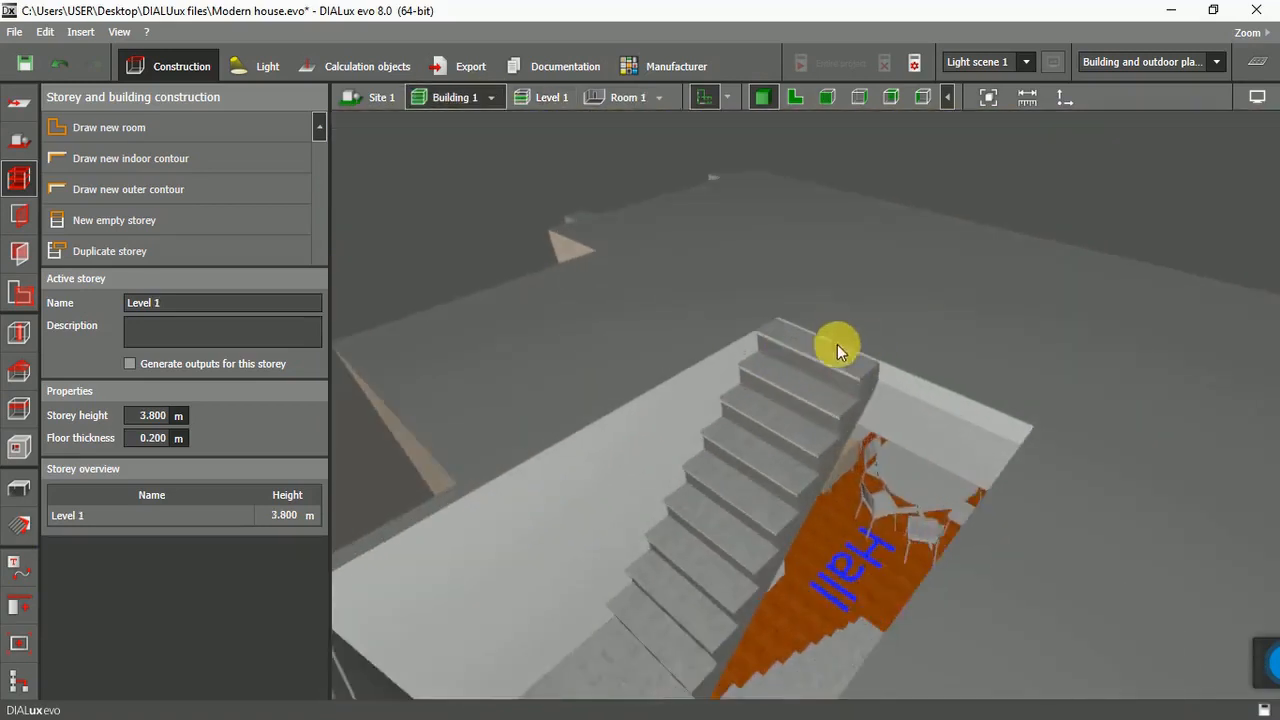
{"action": "right_click_drag", "start_coordinate": [828, 412], "coordinate": [791, 450]}
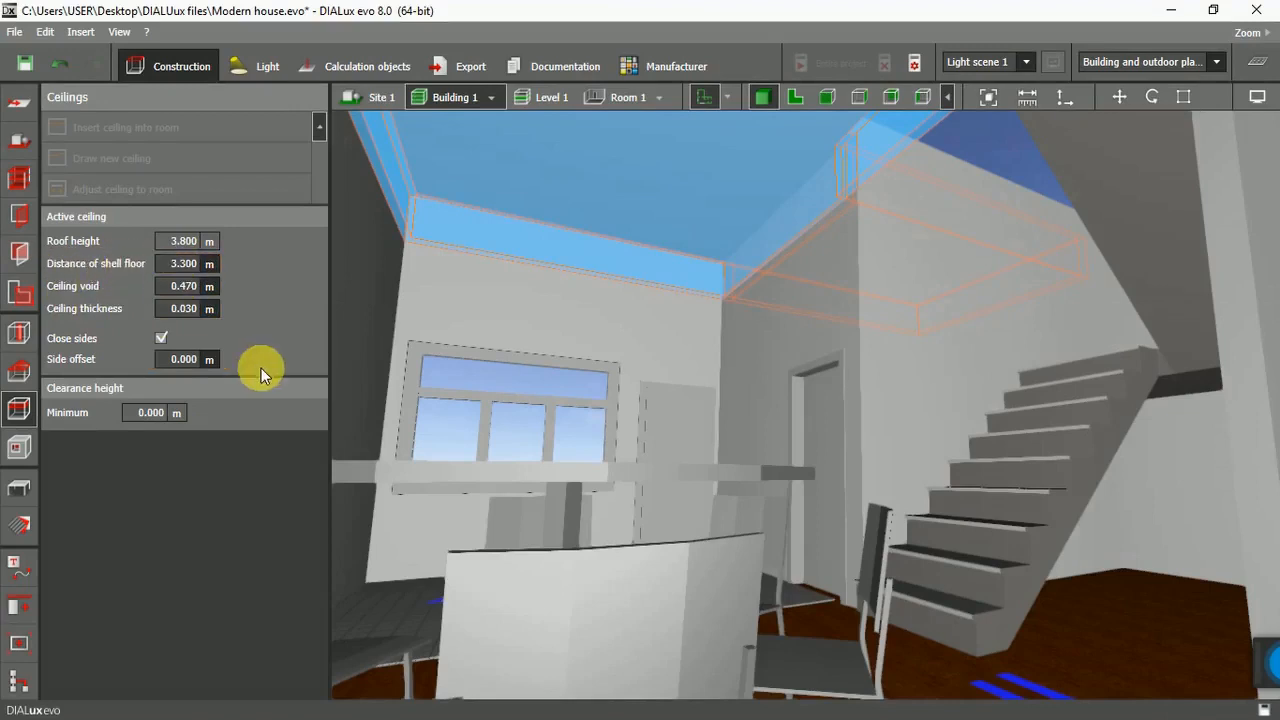
Set the distance of Level 1's suspended ceiling from the shell floor to 3.5 m and deselect the ceiling.
{"action": "left_click", "coordinate": [189, 265]}
{"action": "key", "text": "Return"}
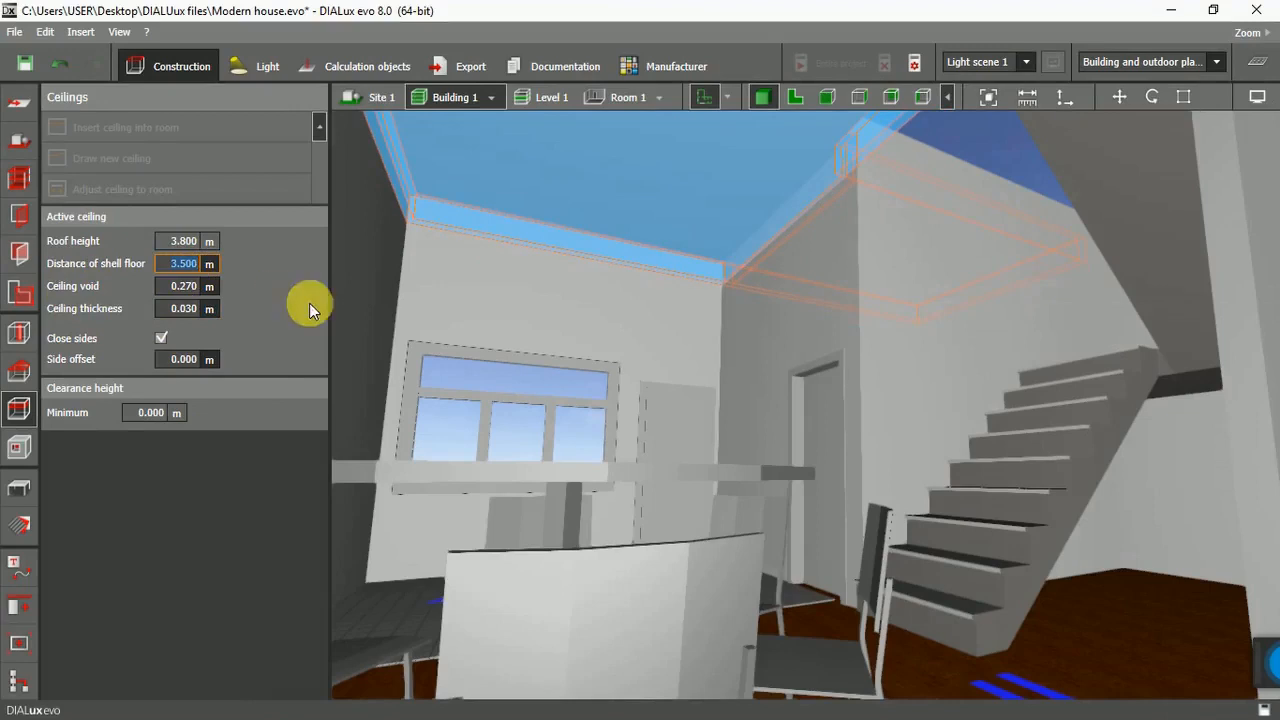
{"action": "left_click", "coordinate": [469, 304]}
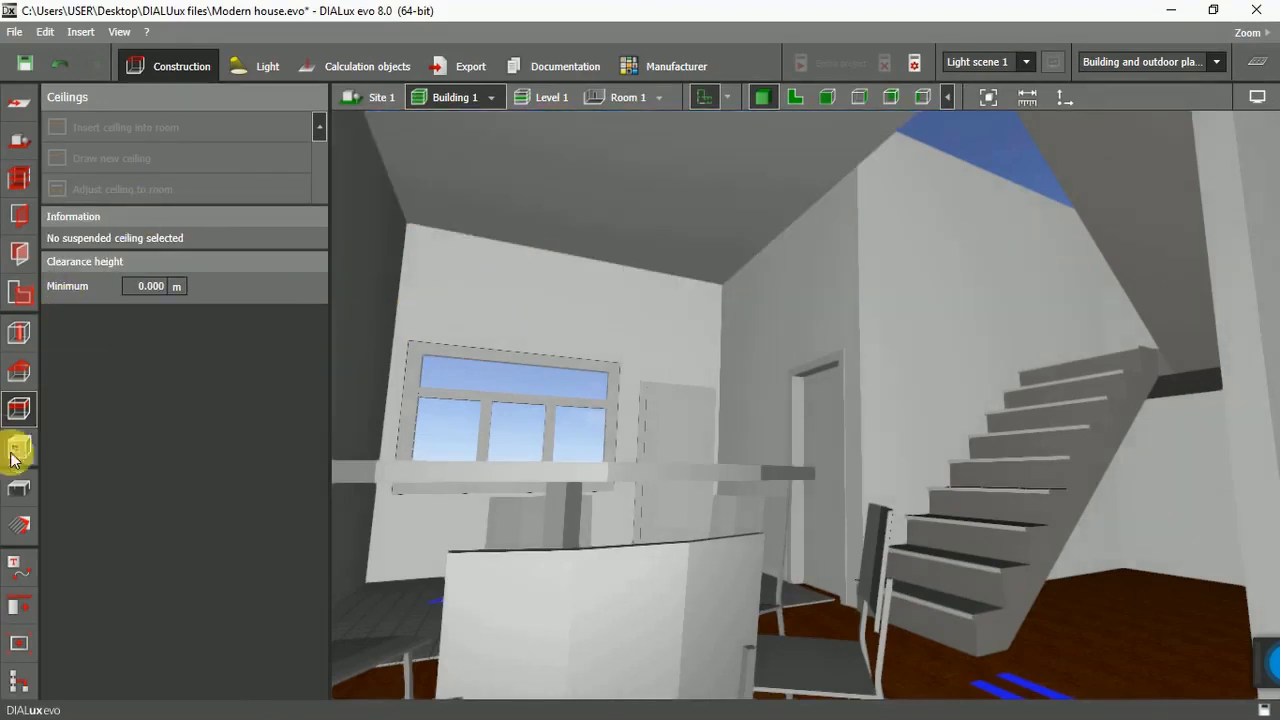
Apply the Signal white material to Level 1's suspended ceiling.
{"action": "left_click", "coordinate": [19, 523]}
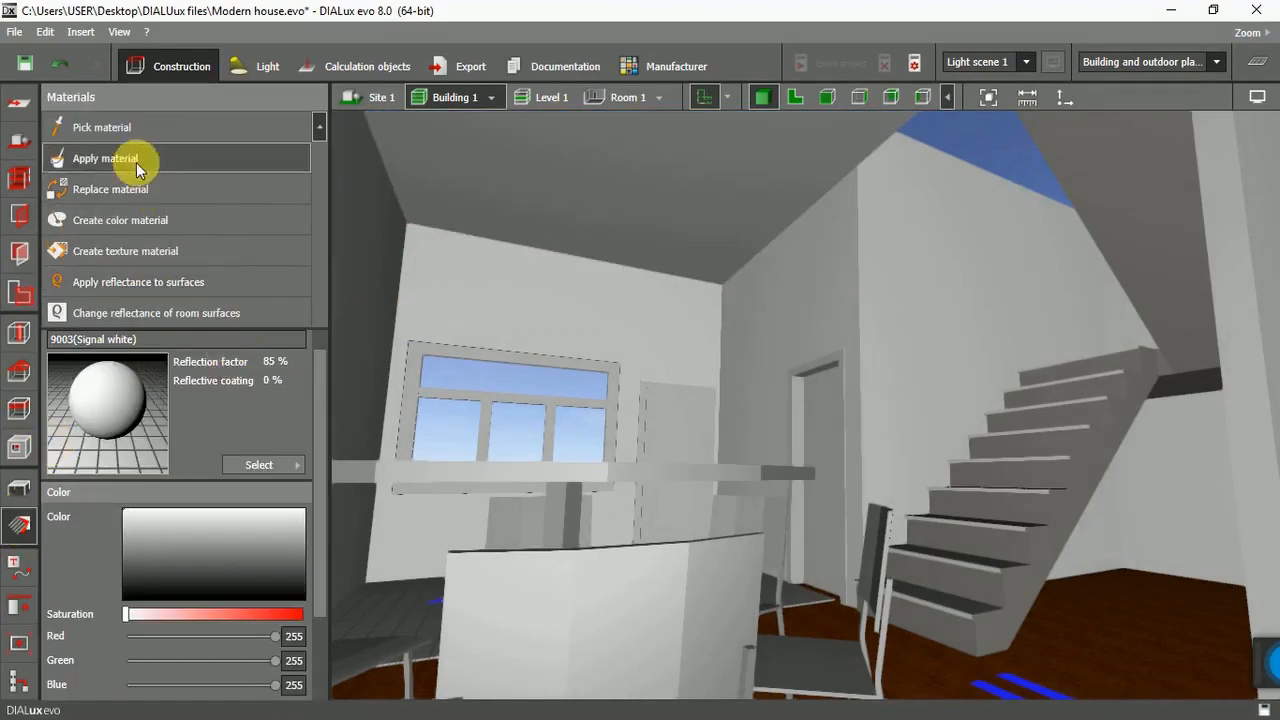
{"action": "left_click_drag", "start_coordinate": [136, 412], "coordinate": [662, 184]}
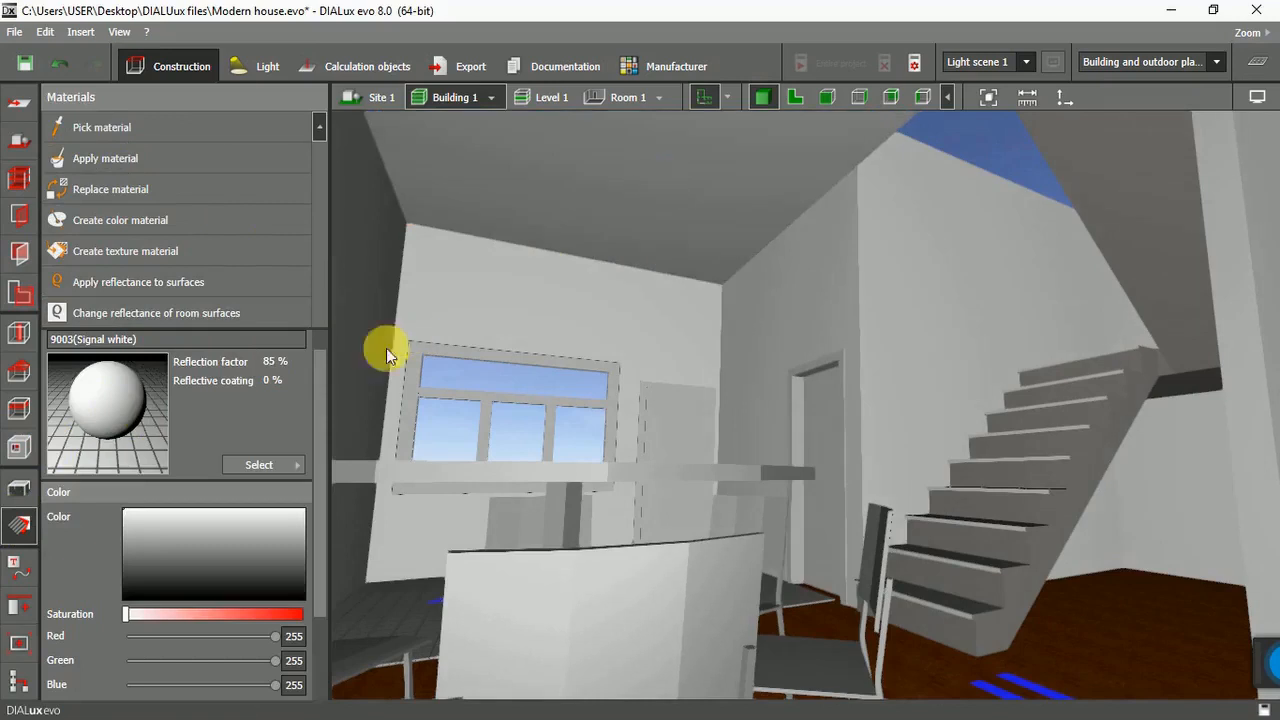
{"action": "left_click_drag", "start_coordinate": [112, 412], "coordinate": [731, 155]}
Make Building 2's Level 2 the active storey and show its floor plan with all rooms in view.
{"action": "scroll", "coordinate": [735, 317], "scroll_direction": "down", "scroll_amount": 6}
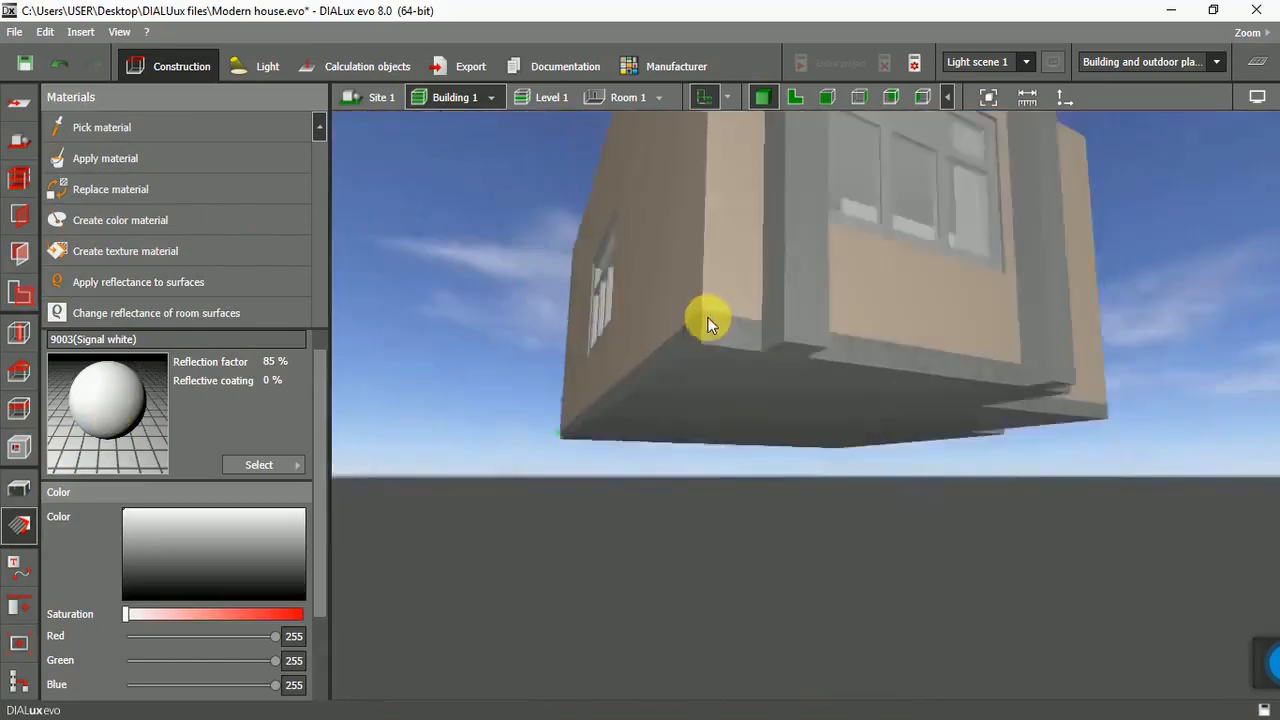
{"action": "left_click_drag", "start_coordinate": [707, 322], "coordinate": [590, 326]}
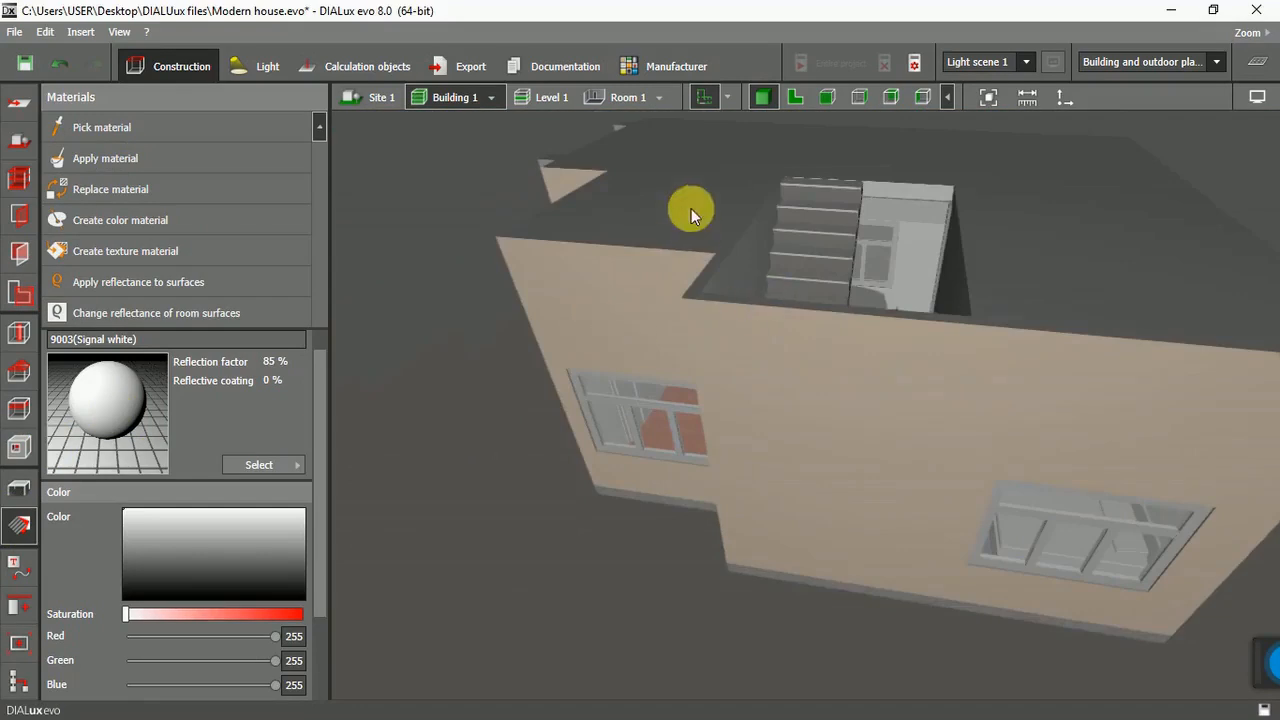
{"action": "left_click", "coordinate": [490, 97]}
{"action": "left_click", "coordinate": [499, 143]}
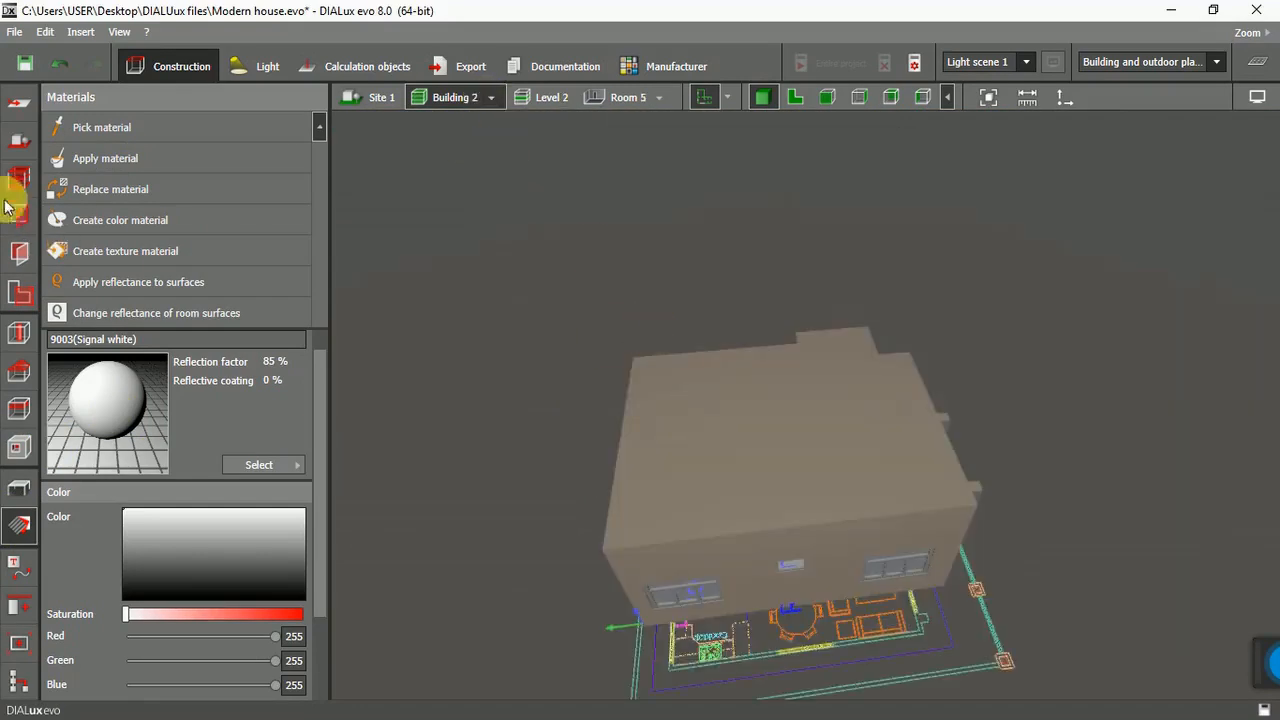
{"action": "left_click", "coordinate": [18, 180]}
{"action": "left_click_drag", "start_coordinate": [737, 534], "coordinate": [654, 438]}
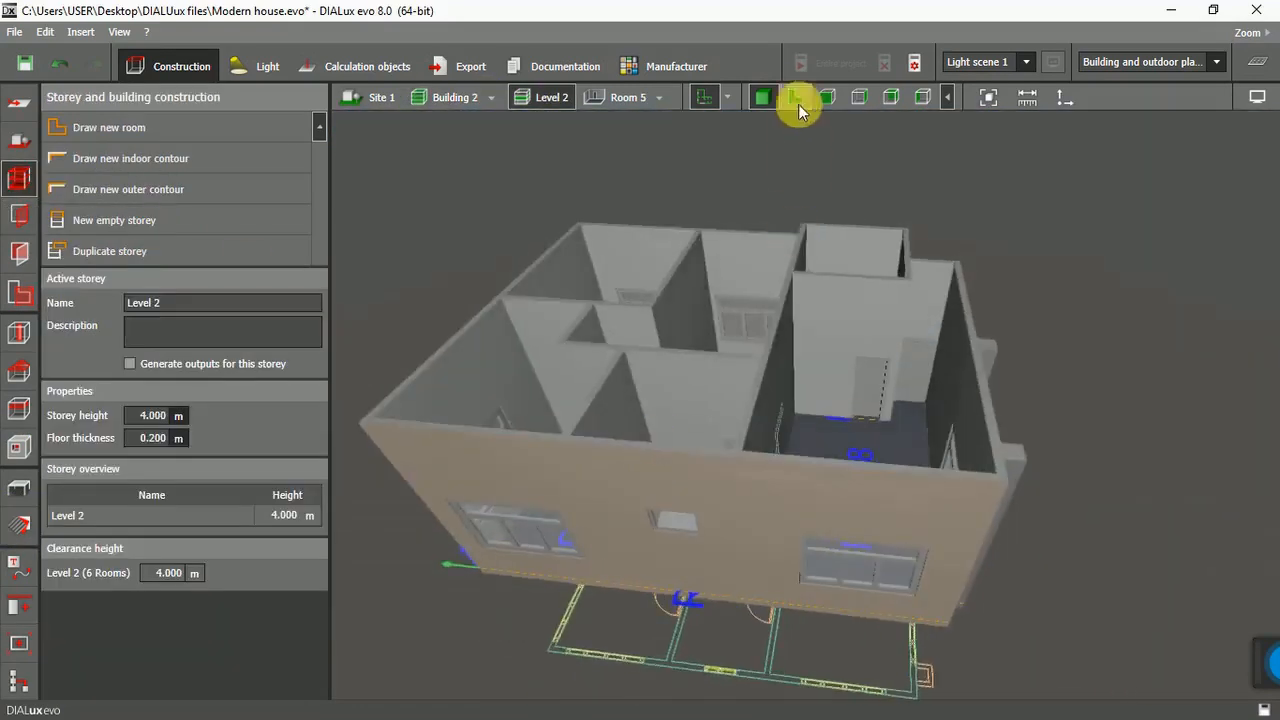
{"action": "left_click", "coordinate": [795, 97]}
{"action": "scroll", "coordinate": [815, 285], "scroll_direction": "down", "scroll_amount": 5}
{"action": "scroll", "coordinate": [814, 471], "scroll_direction": "up", "scroll_amount": 1}
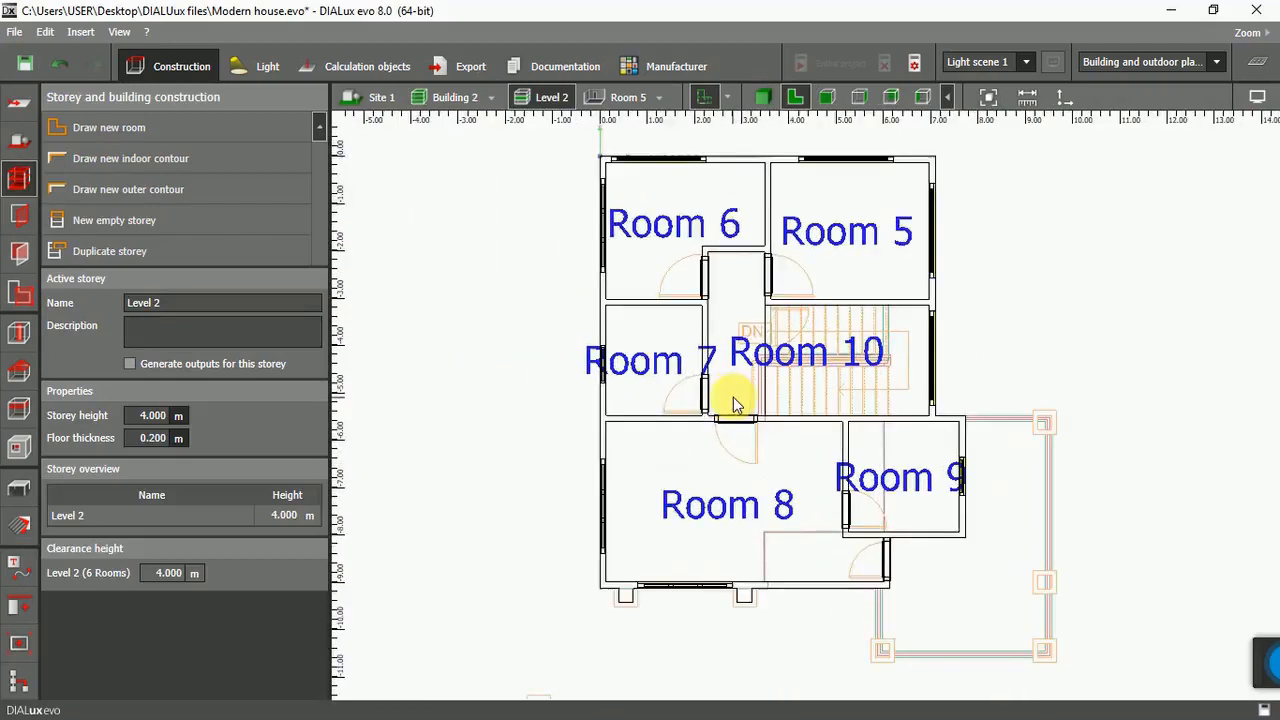
{"action": "scroll", "coordinate": [734, 403], "scroll_direction": "down", "scroll_amount": 1}
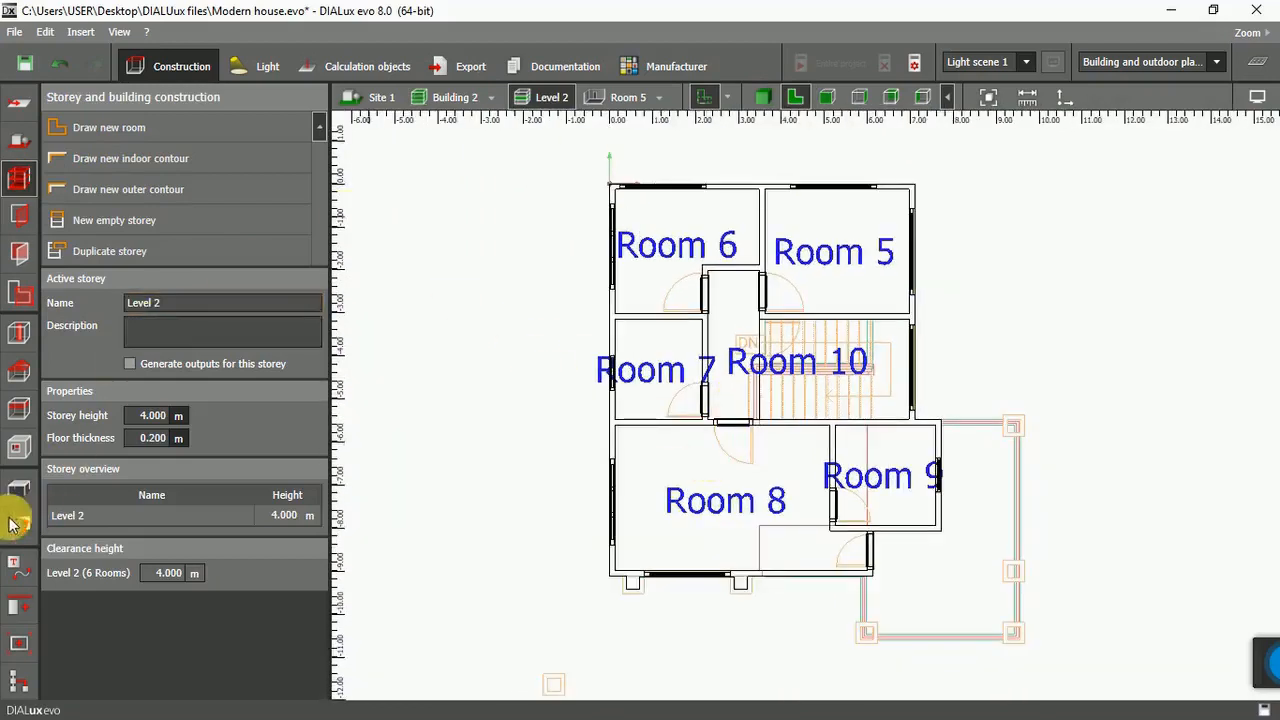
Insert a suspended ceiling into Room 6 on Level 2.
{"action": "left_click", "coordinate": [17, 408]}
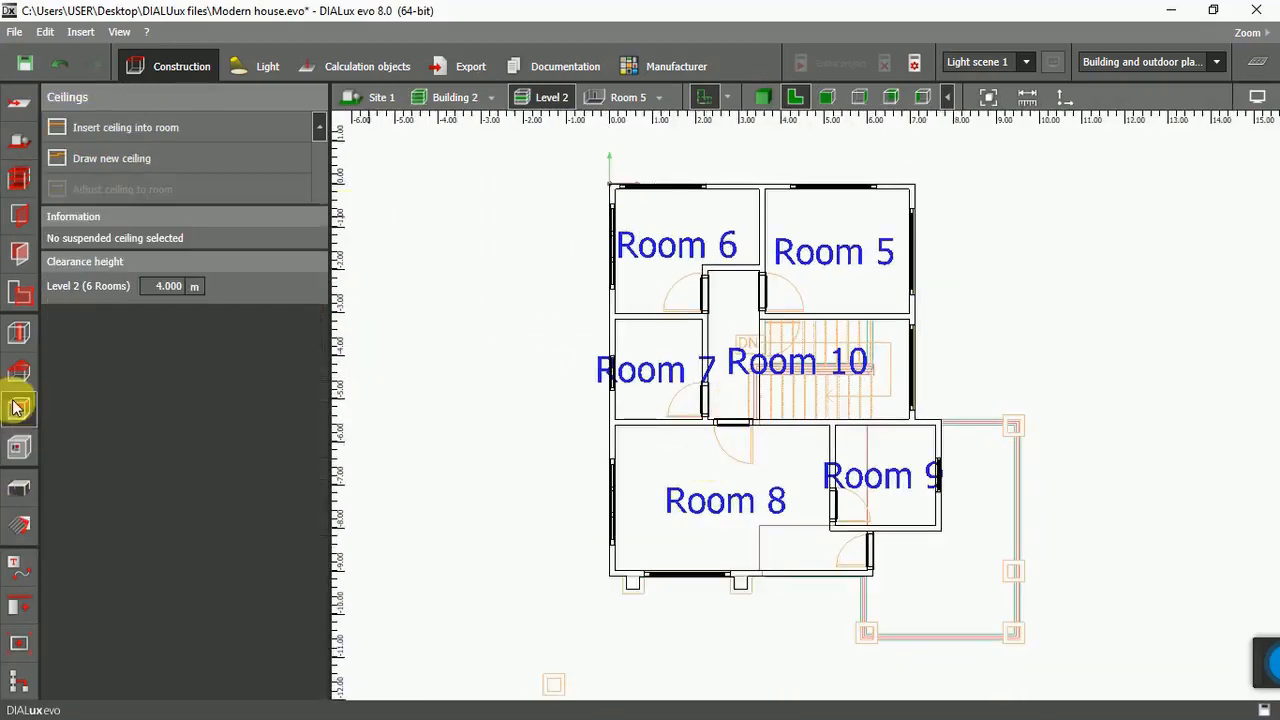
{"action": "left_click", "coordinate": [128, 160]}
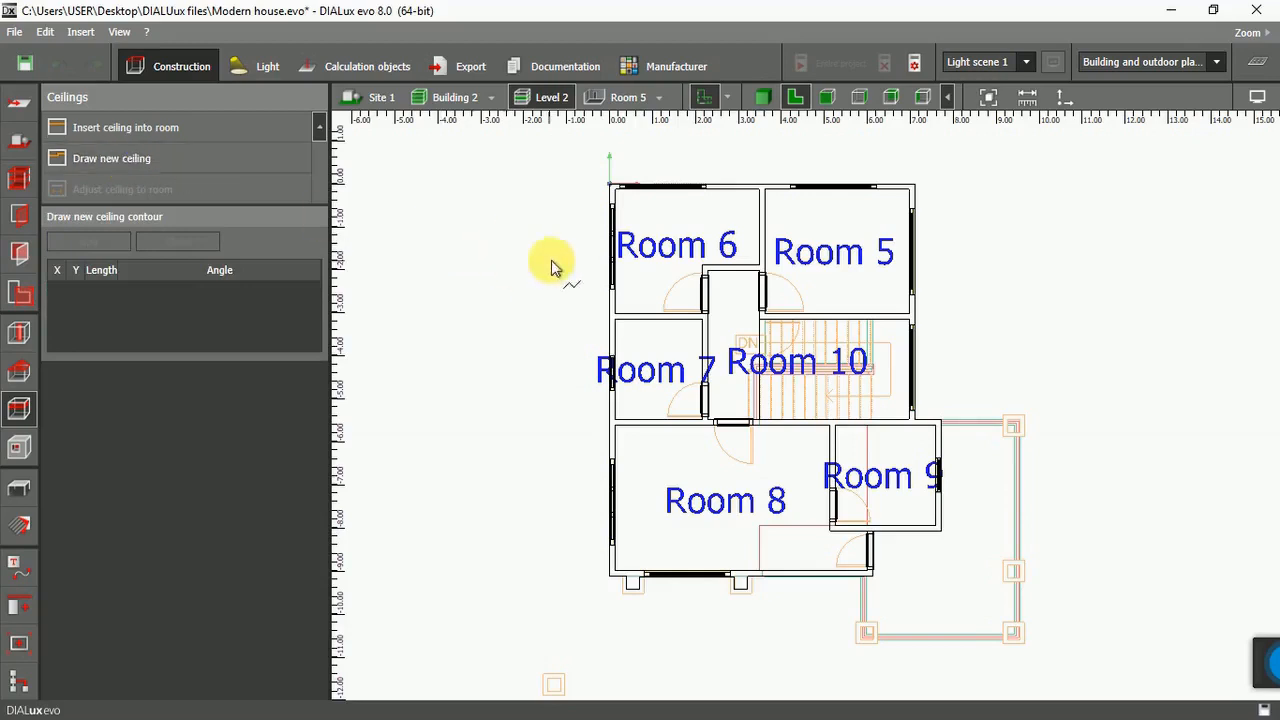
{"action": "scroll", "coordinate": [634, 171], "scroll_direction": "up", "scroll_amount": 2}
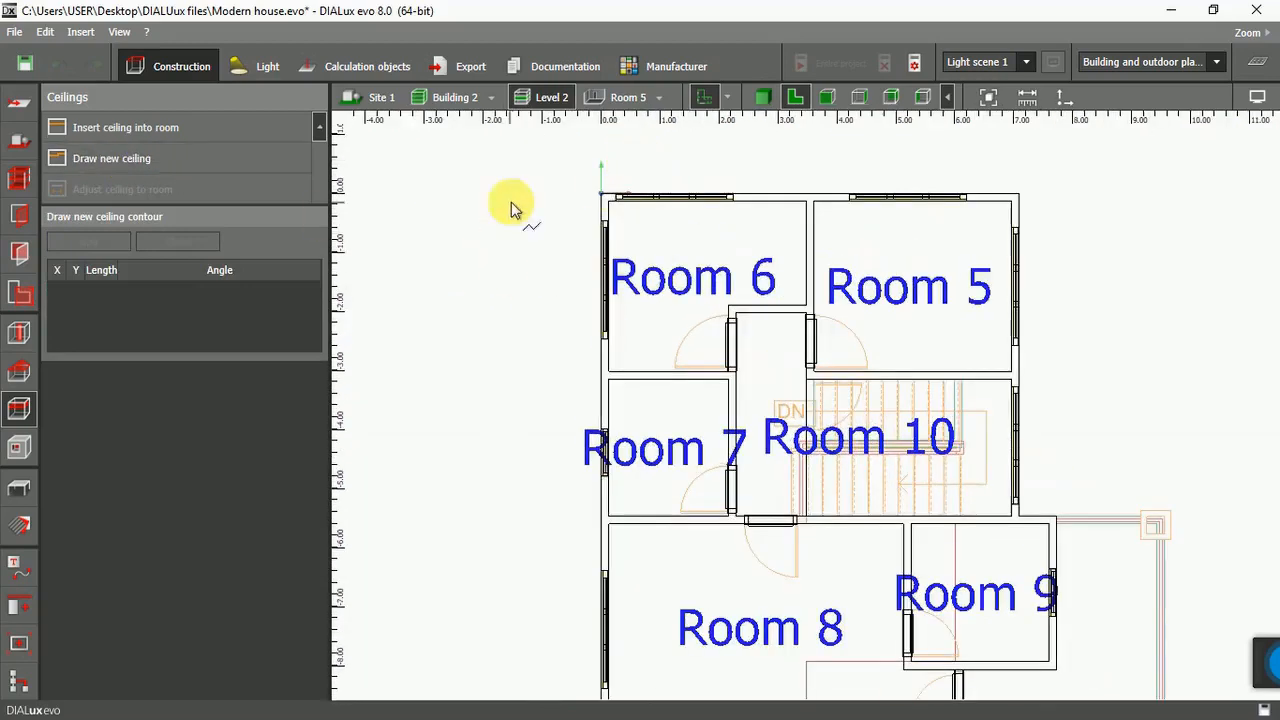
{"action": "left_click", "coordinate": [96, 127]}
{"action": "left_click", "coordinate": [751, 251]}
{"action": "scroll", "coordinate": [666, 258], "scroll_direction": "down", "scroll_amount": 2}
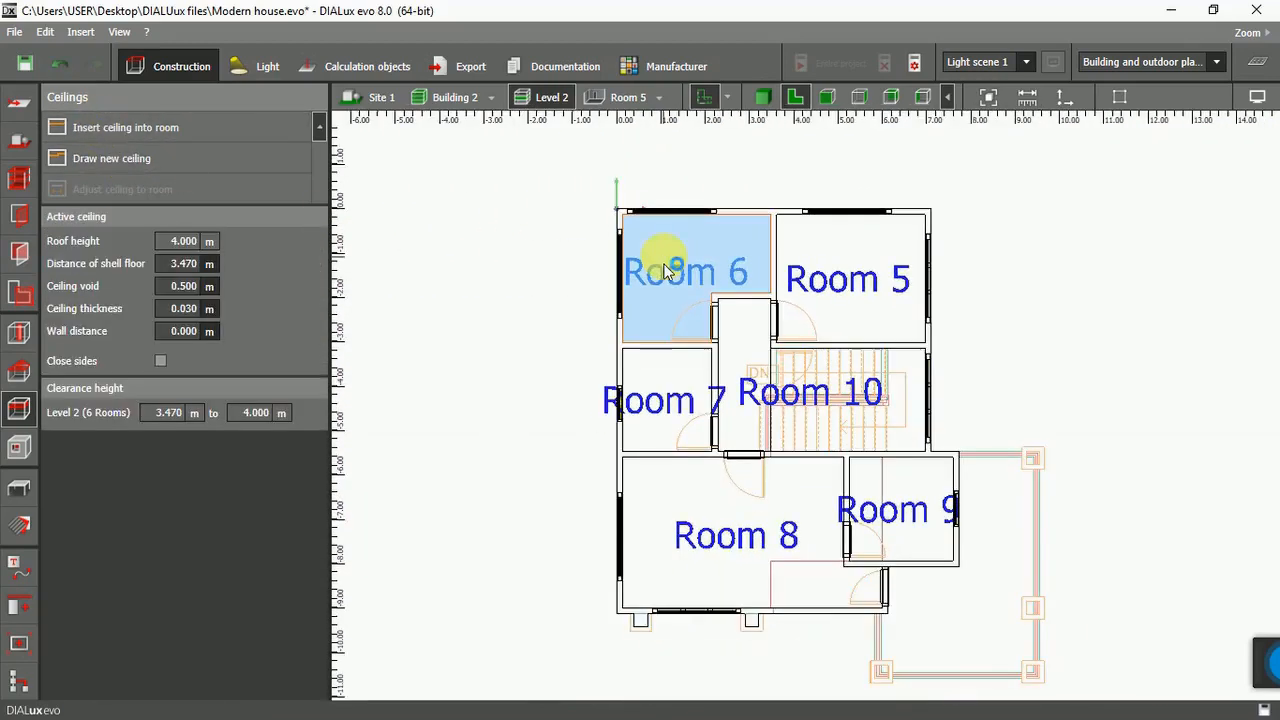
Set the distance of Room 6's suspended ceiling from the shell floor to 3.5 m.
{"action": "left_click", "coordinate": [660, 307]}
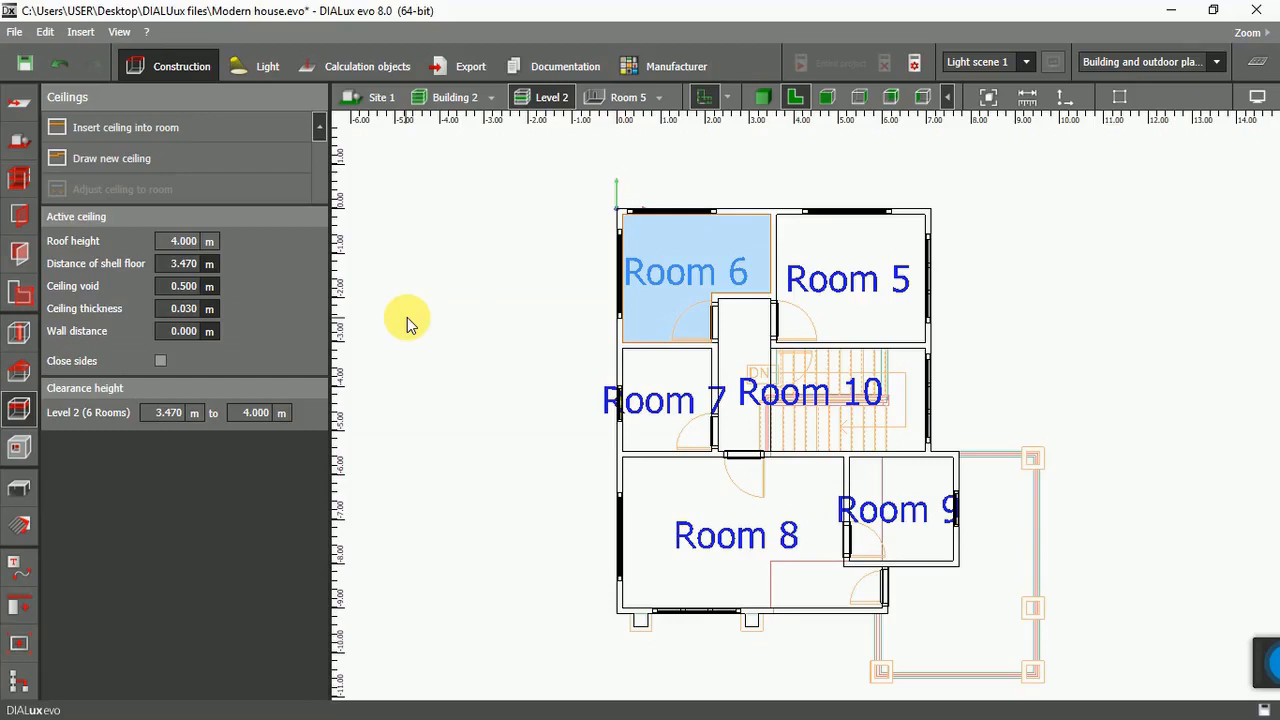
{"action": "left_click", "coordinate": [190, 266]}
{"action": "type", "text": "3.5"}
{"action": "key", "text": "Return"}
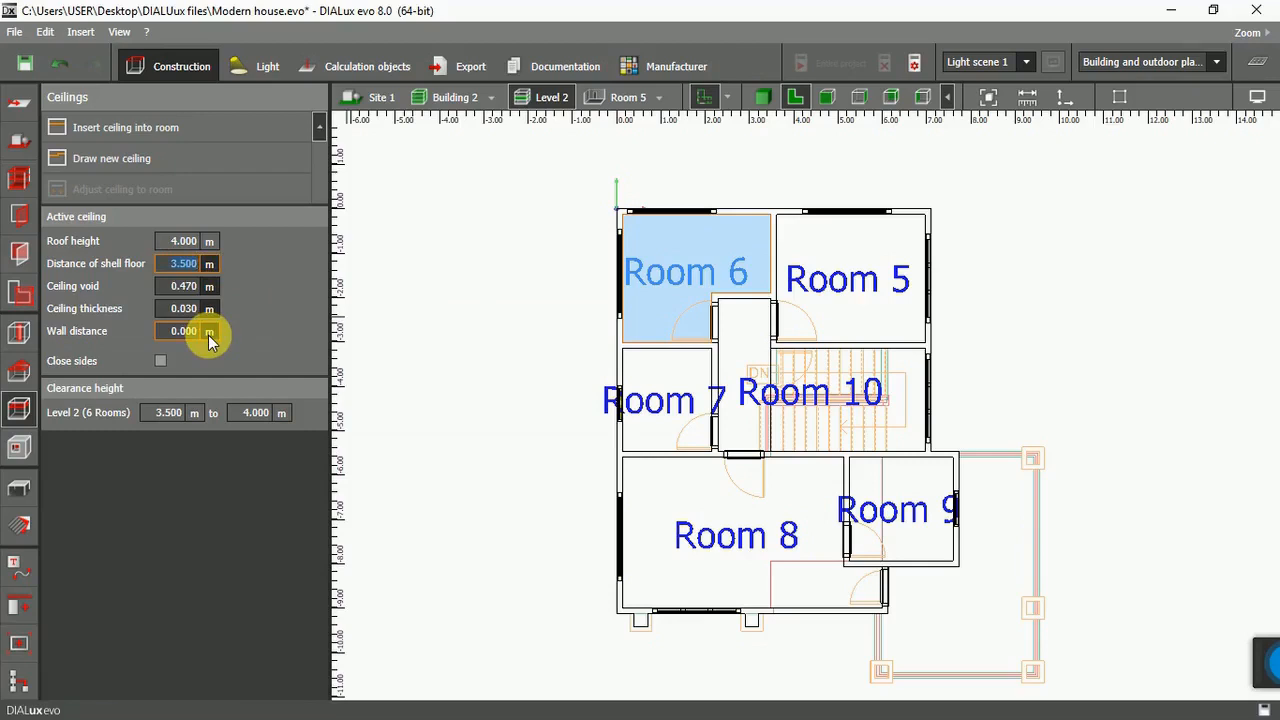
Insert suspended ceilings into Room 5 and Room 7 on Level 2.
{"action": "left_click", "coordinate": [160, 128]}
{"action": "left_click", "coordinate": [813, 338]}
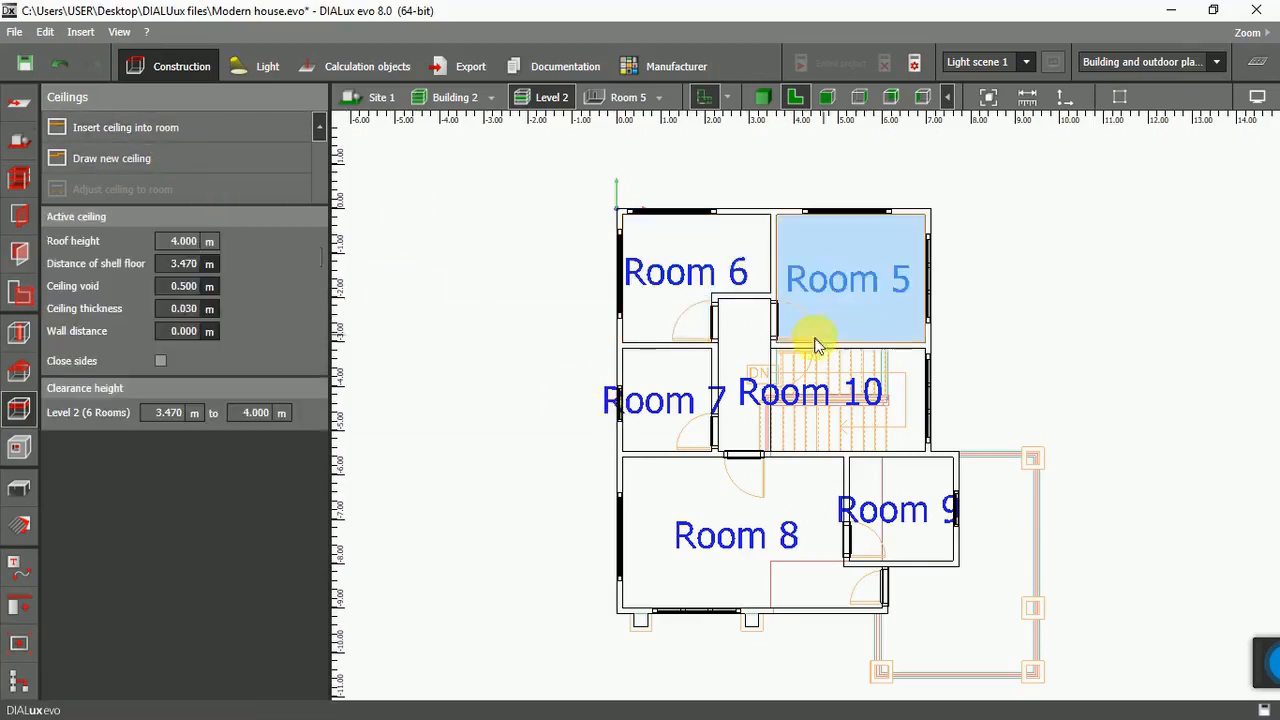
{"action": "left_click", "coordinate": [160, 130]}
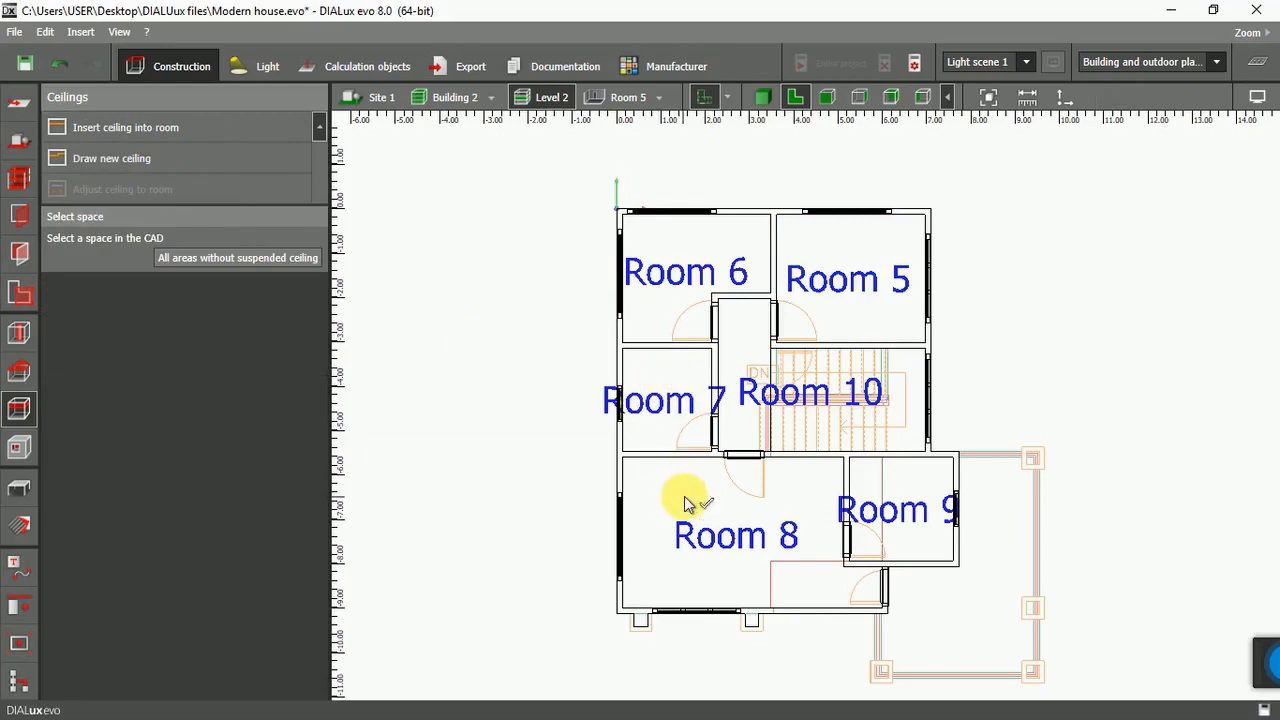
{"action": "left_click", "coordinate": [672, 393]}
{"action": "left_click", "coordinate": [700, 503]}
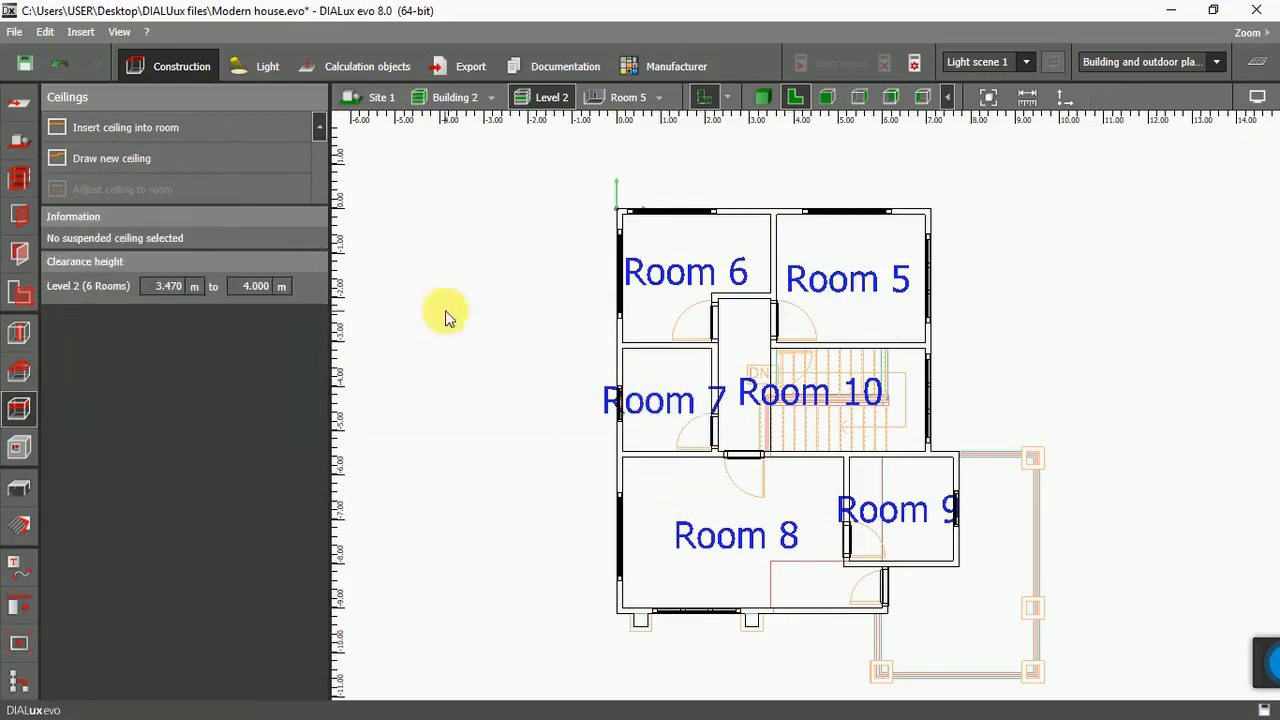
Insert suspended ceilings into Rooms 8, 9 and 10 on Level 2.
{"action": "left_click", "coordinate": [126, 129]}
{"action": "left_click", "coordinate": [663, 529]}
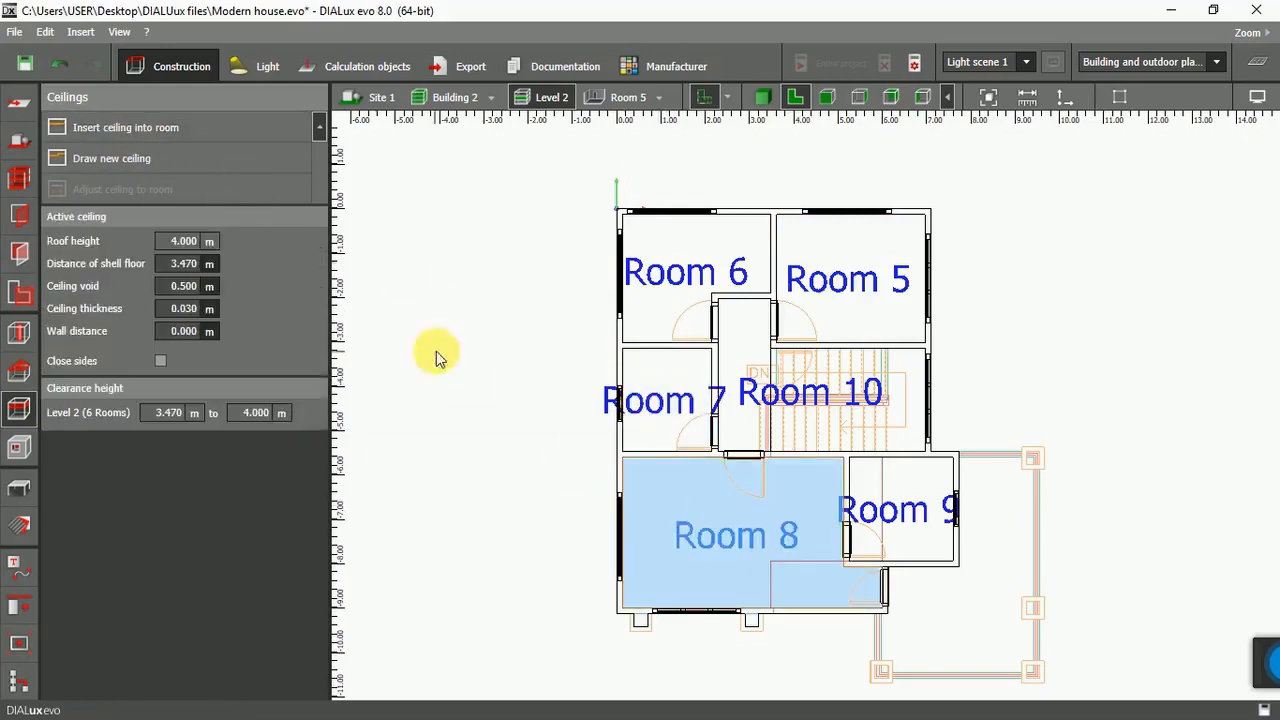
{"action": "left_click", "coordinate": [179, 130]}
{"action": "left_click", "coordinate": [943, 508]}
{"action": "left_click", "coordinate": [130, 128]}
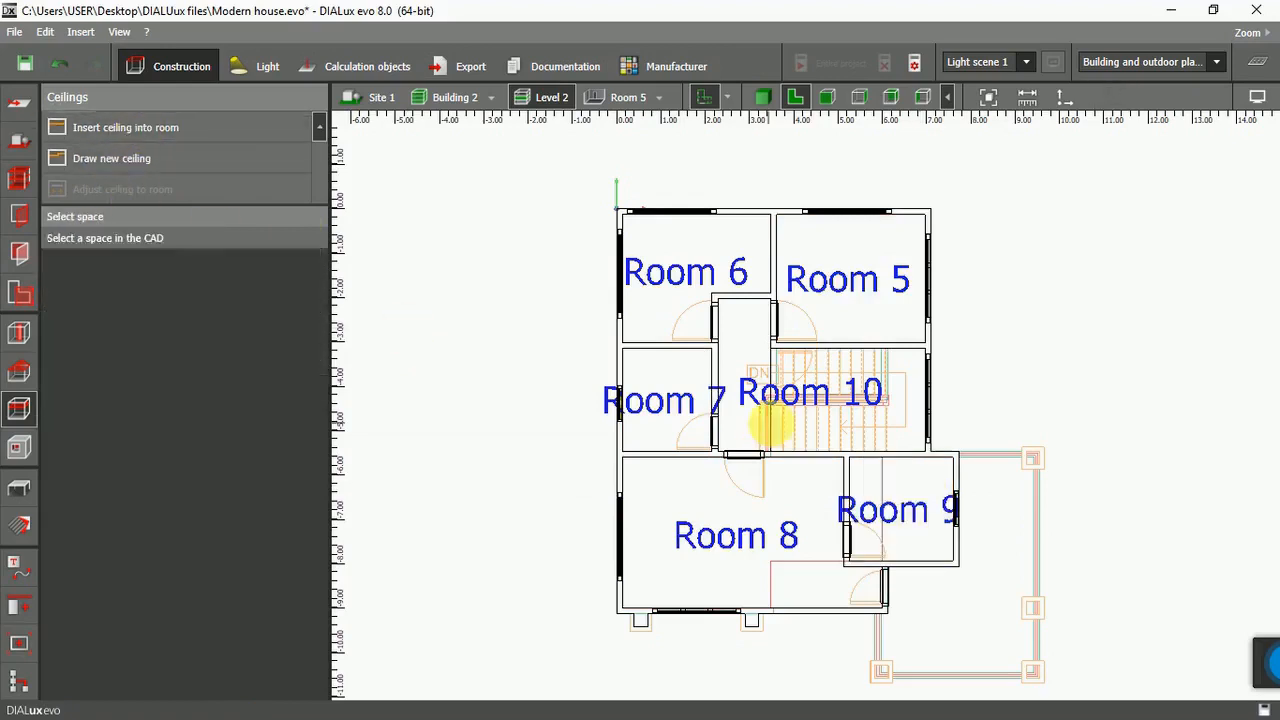
{"action": "left_click", "coordinate": [744, 360]}
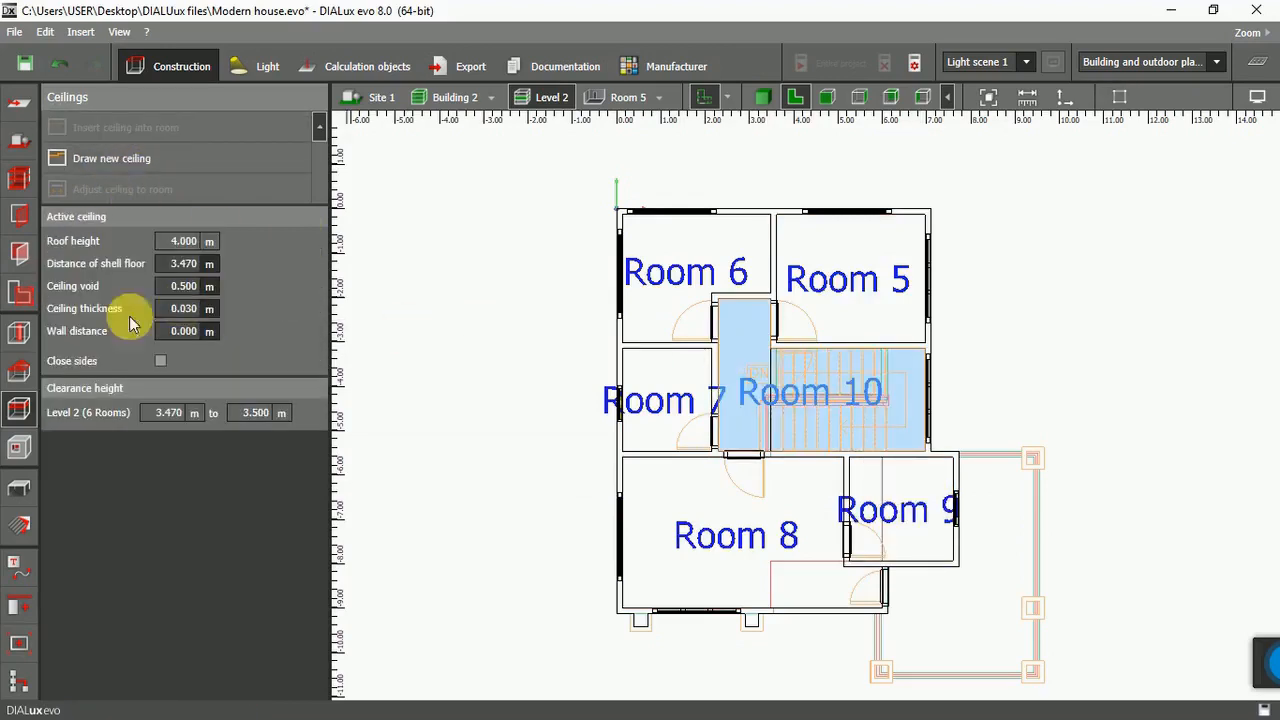
Set the distance of the suspended ceilings in Rooms 10, 9 and 8 from the shell floor to 3.5 m.
{"action": "left_click", "coordinate": [190, 263]}
{"action": "type", "text": "3.5"}
{"action": "key", "text": "Return"}
{"action": "left_click", "coordinate": [930, 508]}
{"action": "left_click", "coordinate": [189, 265]}
{"action": "key", "text": "Return"}
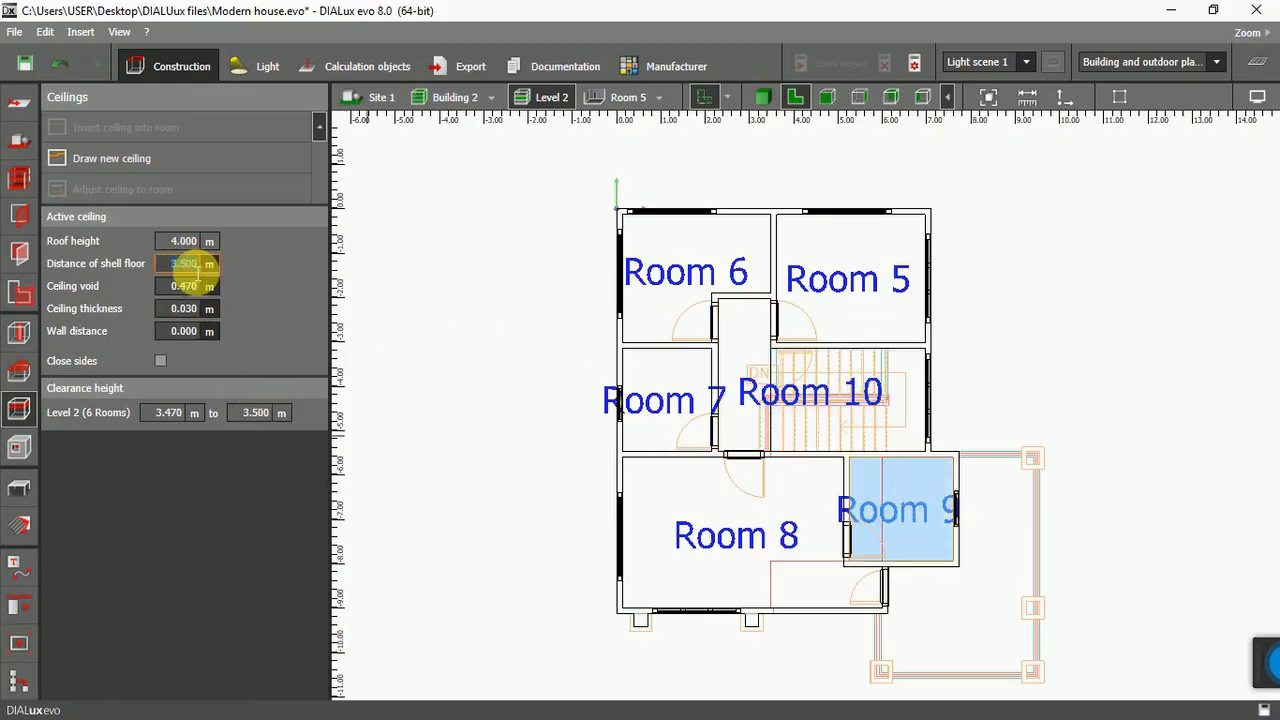
{"action": "left_click", "coordinate": [695, 580]}
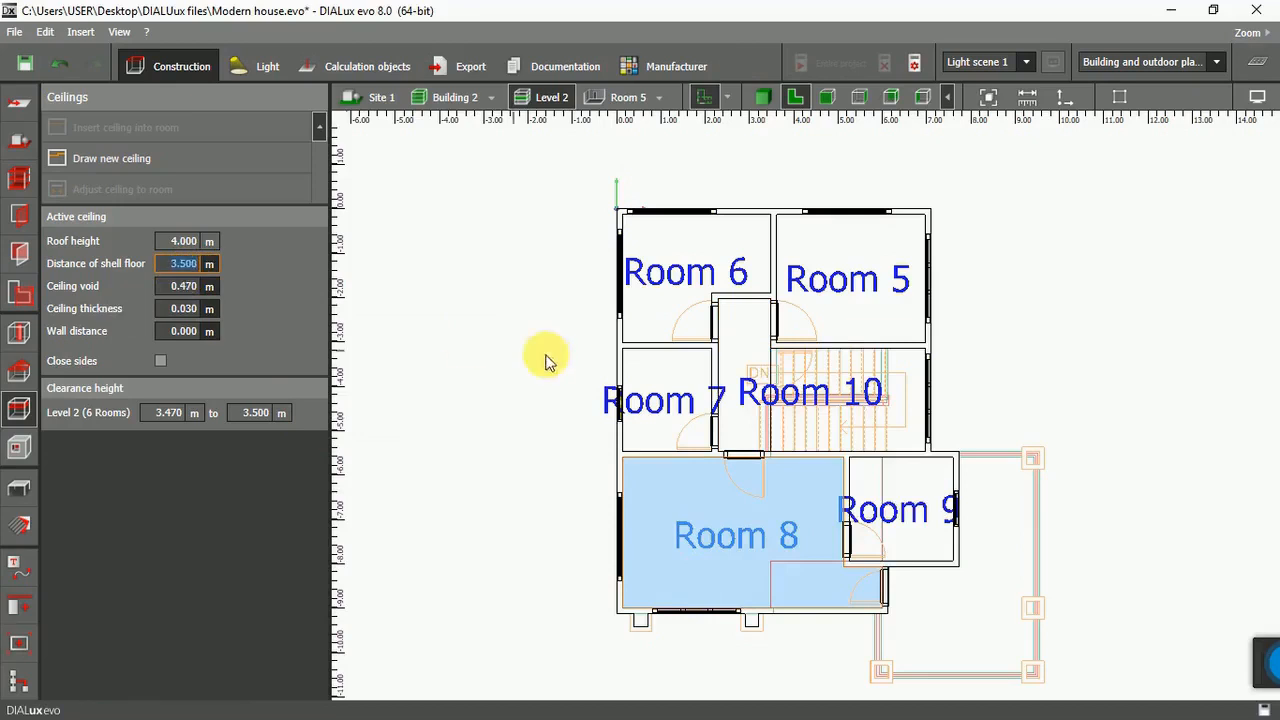
Set the suspended ceilings in Rooms 7 and 5 to 3.5 m from the shell floor and check the other rooms' ceilings.
{"action": "left_click", "coordinate": [686, 374]}
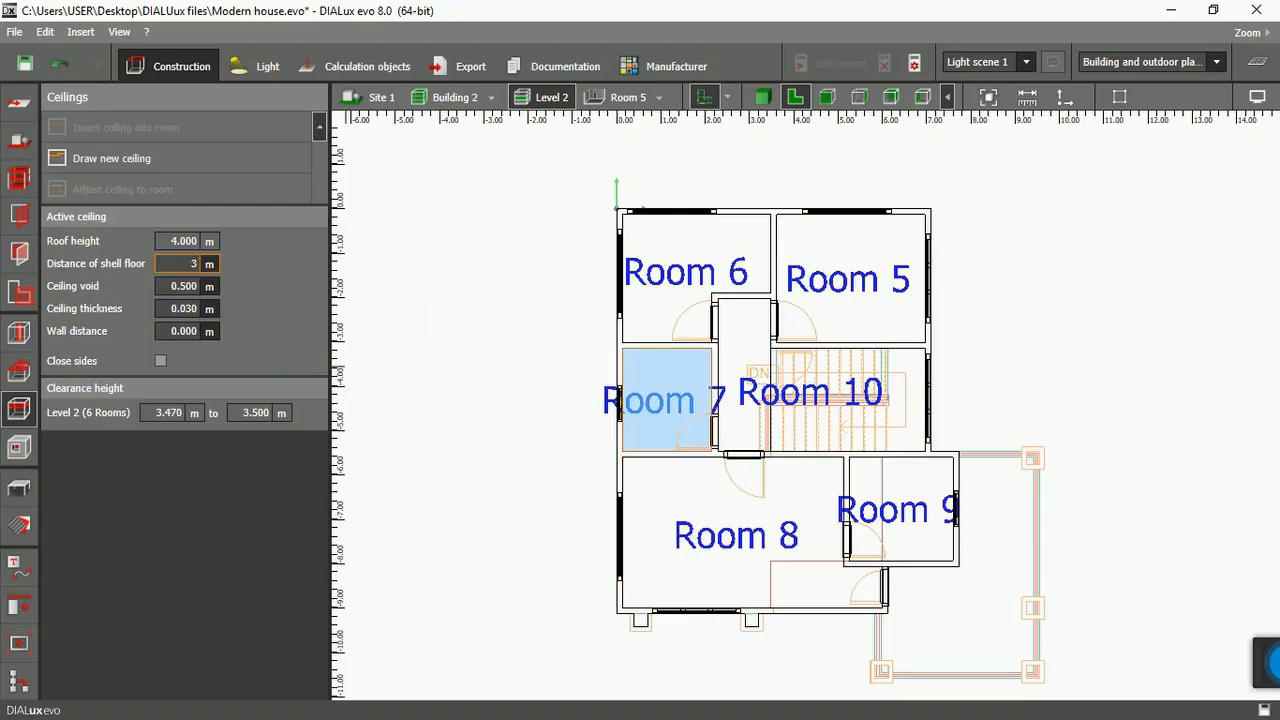
{"action": "left_click", "coordinate": [655, 282]}
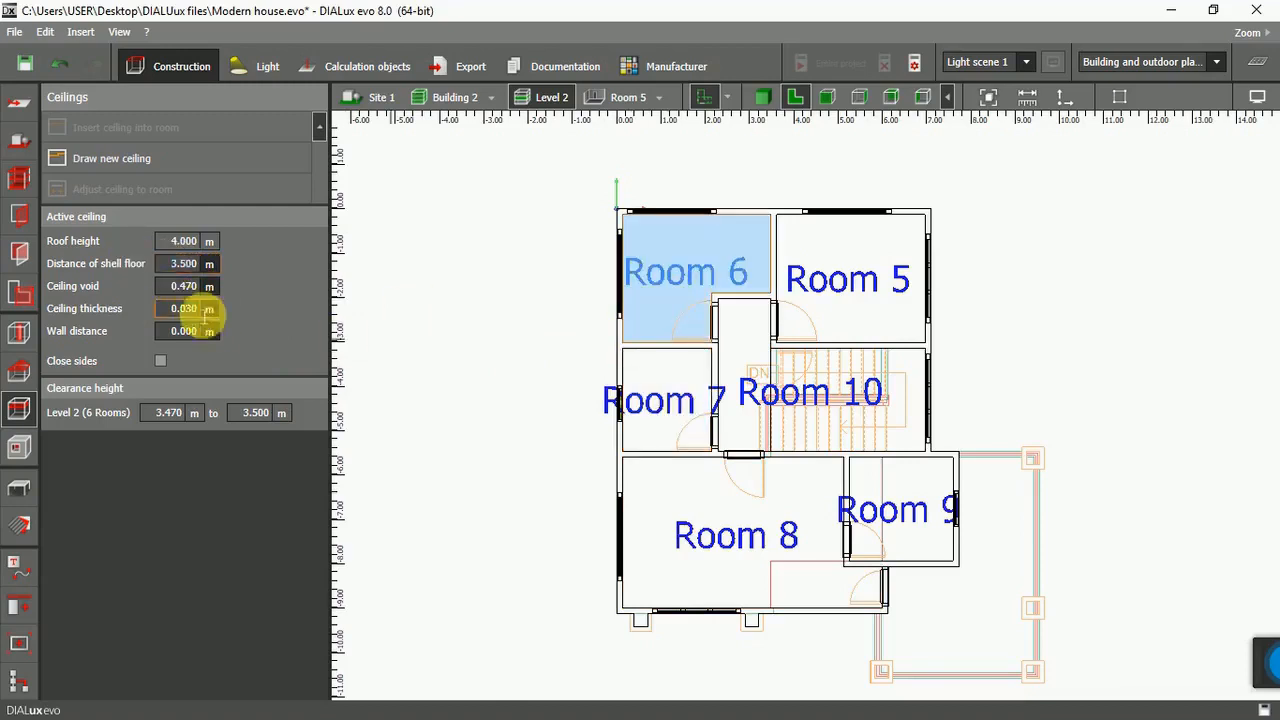
{"action": "left_click", "coordinate": [864, 315]}
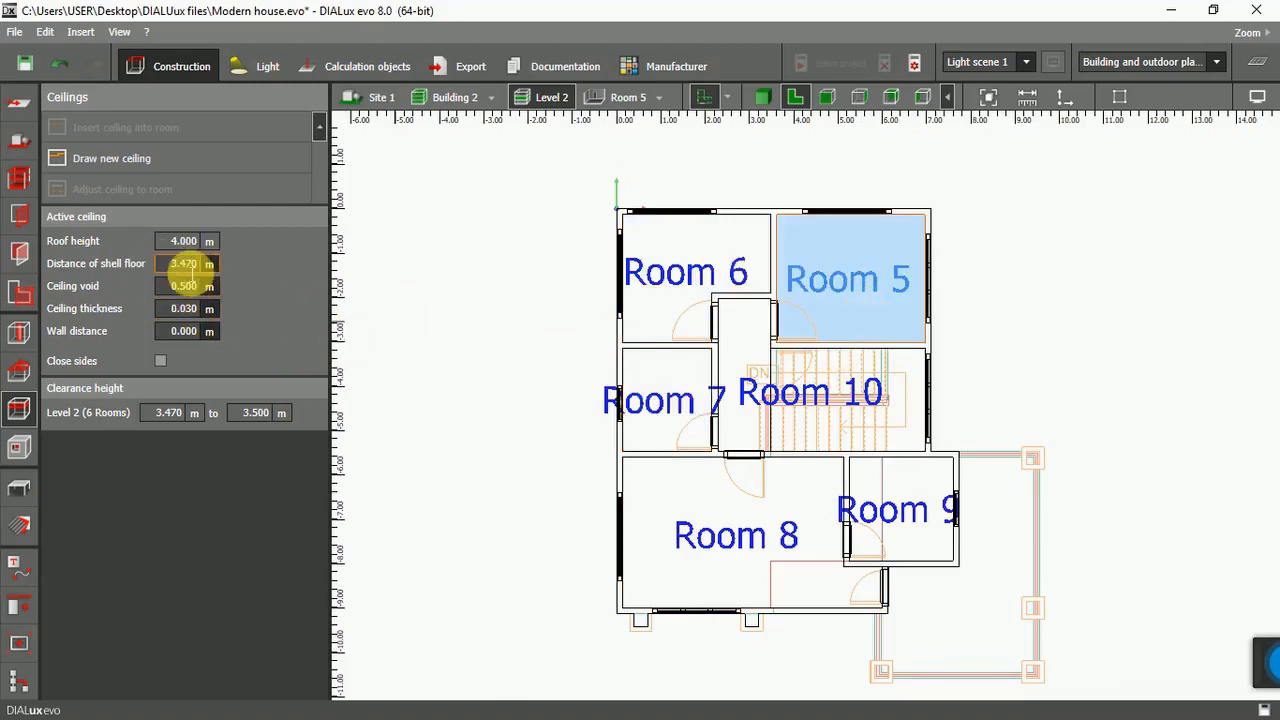
{"action": "left_click", "coordinate": [686, 352]}
{"action": "left_click", "coordinate": [912, 495]}
{"action": "left_click", "coordinate": [709, 543]}
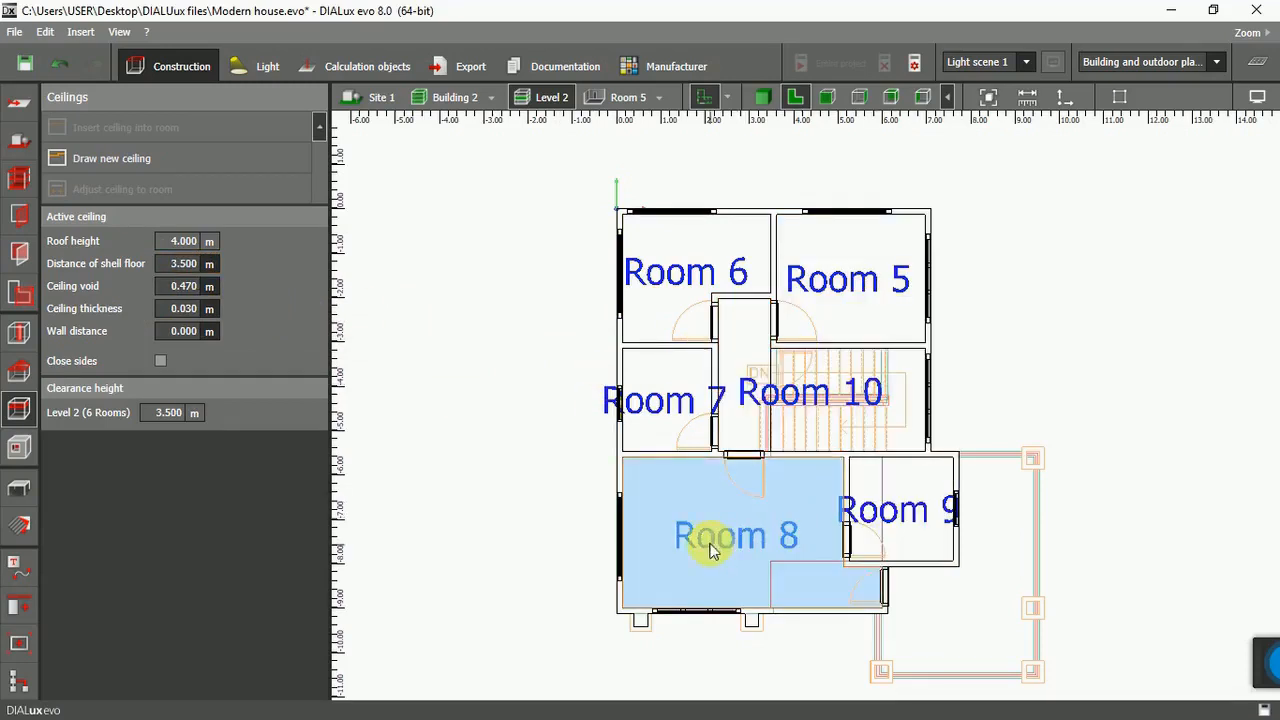
{"action": "left_click", "coordinate": [677, 414]}
{"action": "left_click", "coordinate": [762, 97]}
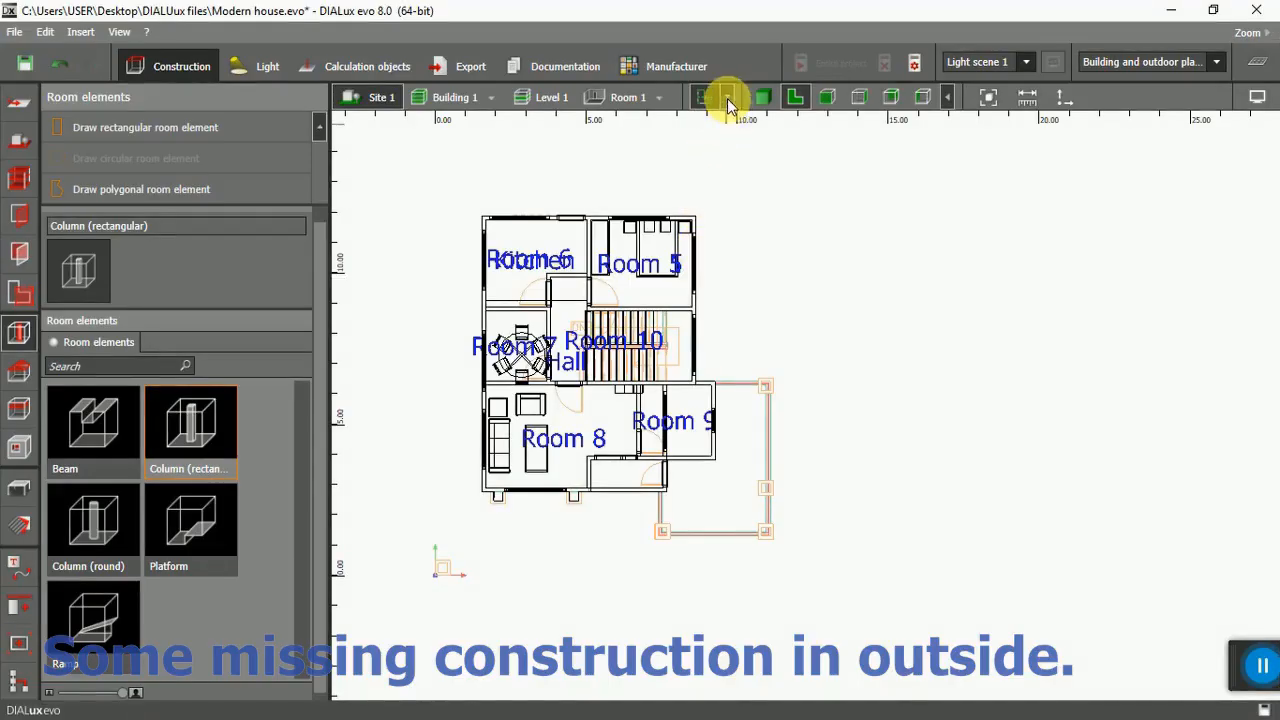
Draw a rectangular column about 0.3 × 0.3 m on the inner outline of the outdoor area's northeast footing.
{"action": "left_click", "coordinate": [728, 100]}
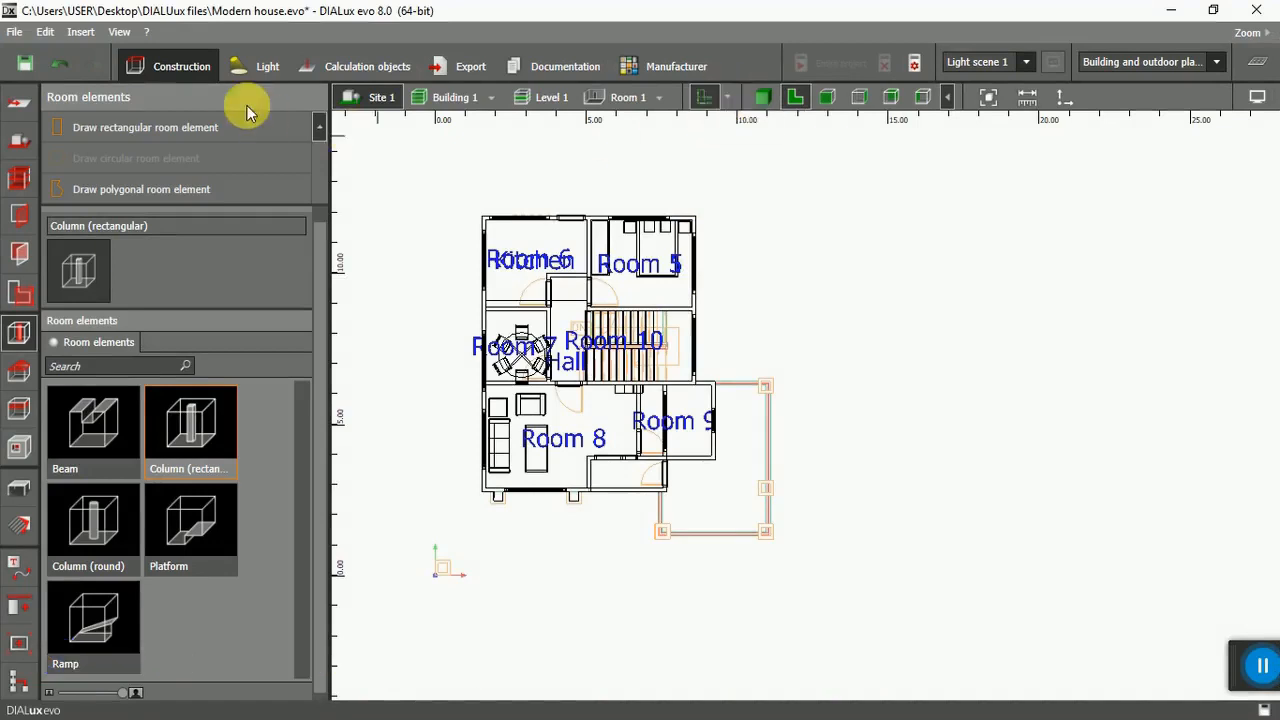
{"action": "left_click", "coordinate": [19, 331]}
{"action": "left_click", "coordinate": [19, 331]}
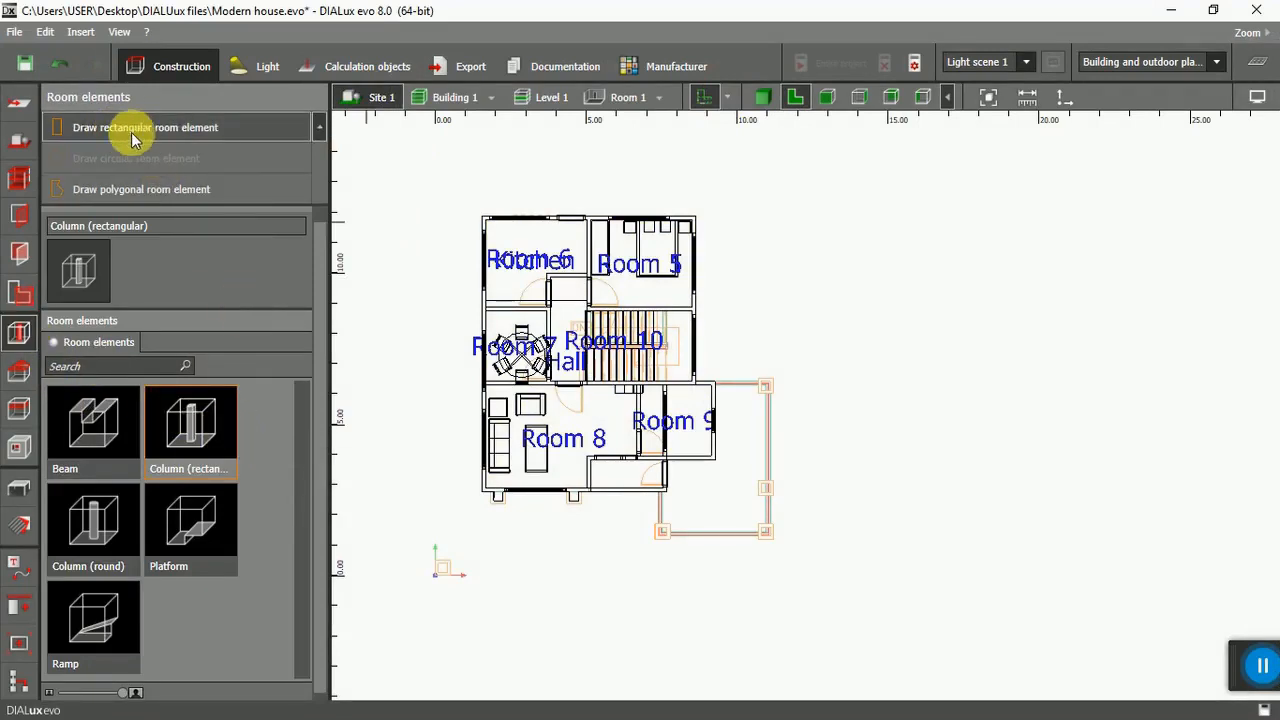
{"action": "left_click", "coordinate": [165, 129]}
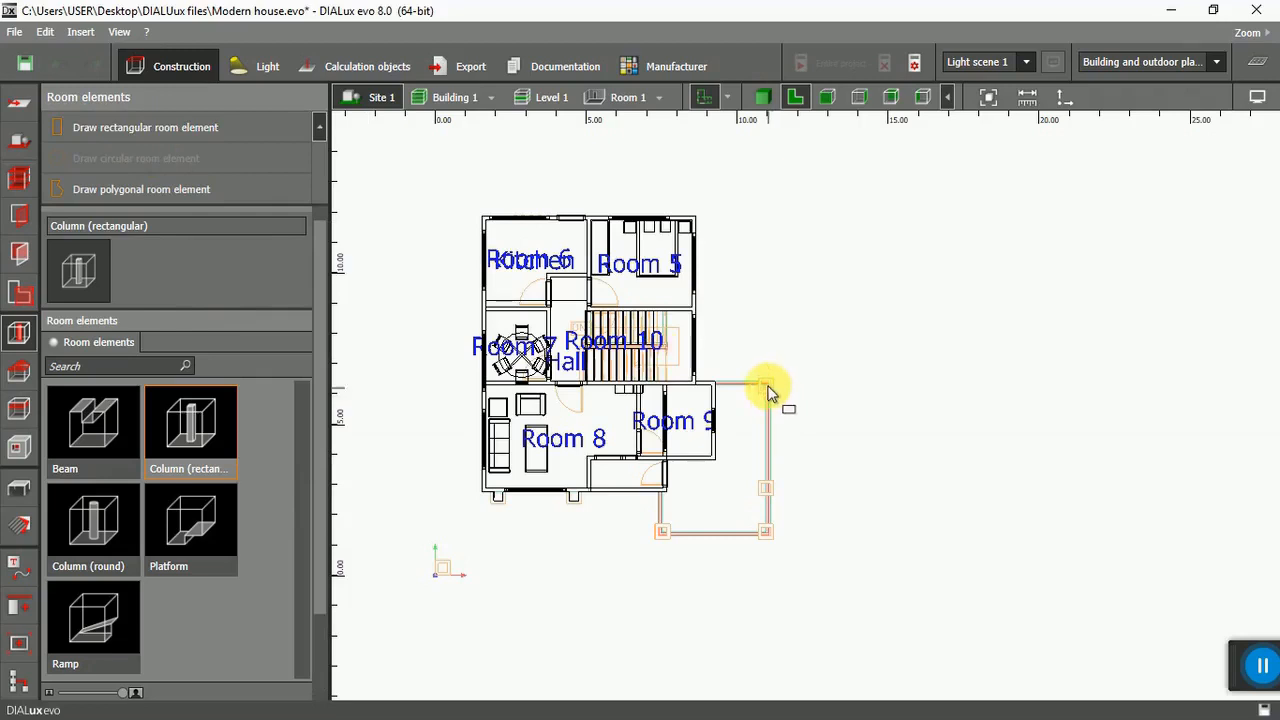
{"action": "scroll", "coordinate": [770, 395], "scroll_direction": "up", "scroll_amount": 6}
{"action": "scroll", "coordinate": [758, 360], "scroll_direction": "up", "scroll_amount": 4}
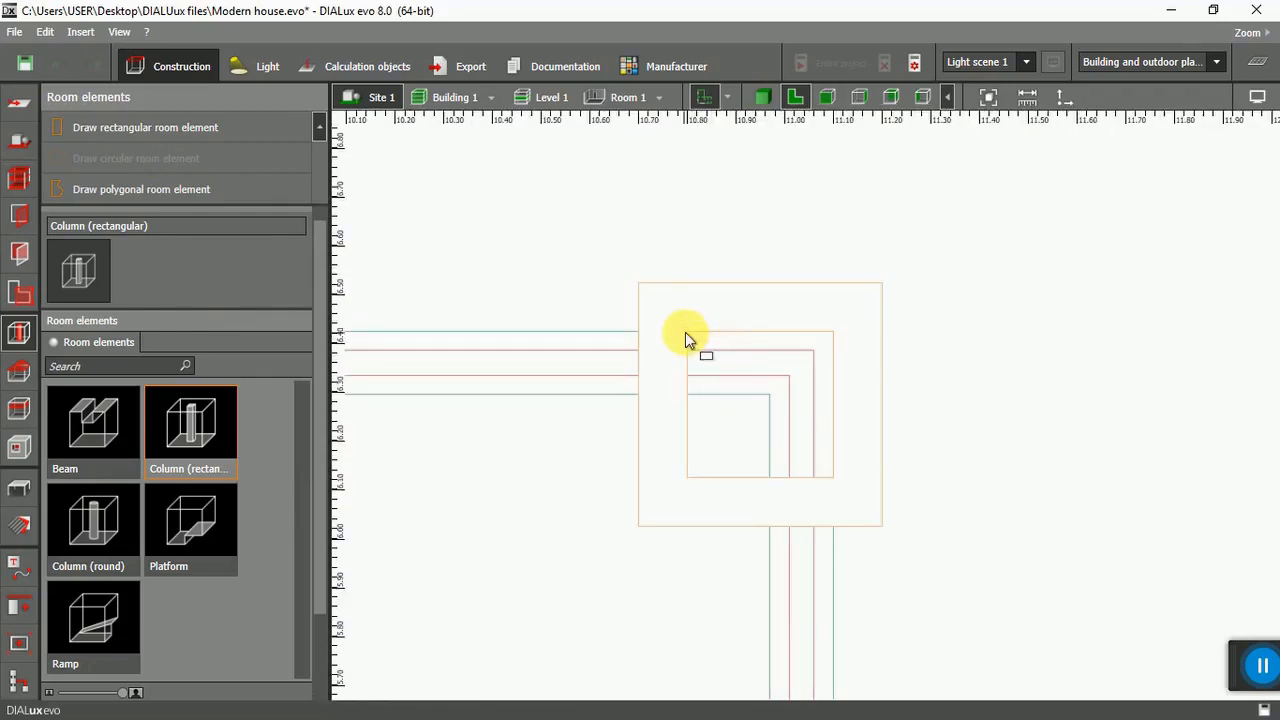
{"action": "left_click", "coordinate": [686, 332]}
{"action": "left_click", "coordinate": [834, 332]}
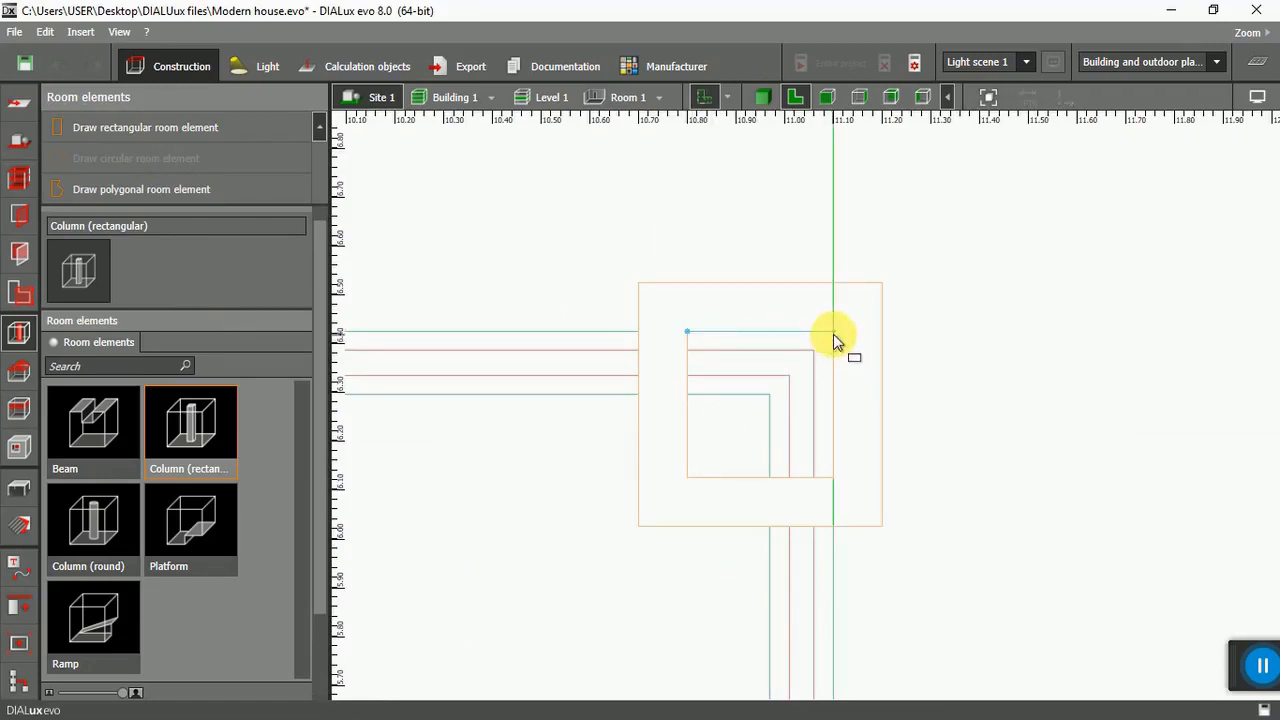
{"action": "left_click", "coordinate": [834, 477]}
{"action": "scroll", "coordinate": [737, 366], "scroll_direction": "down", "scroll_amount": 2}
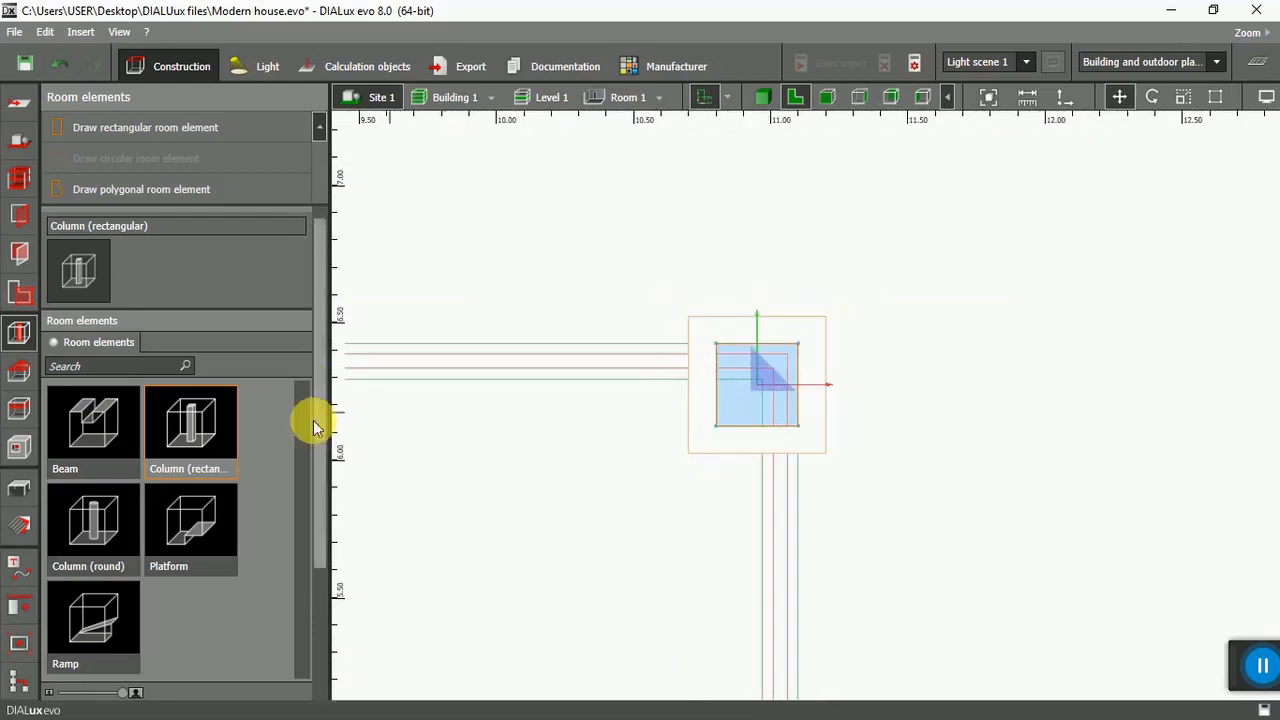
Set the new column's height to 3.8 m and compare it with the house in a side elevation.
{"action": "left_click_drag", "start_coordinate": [324, 420], "coordinate": [322, 641]}
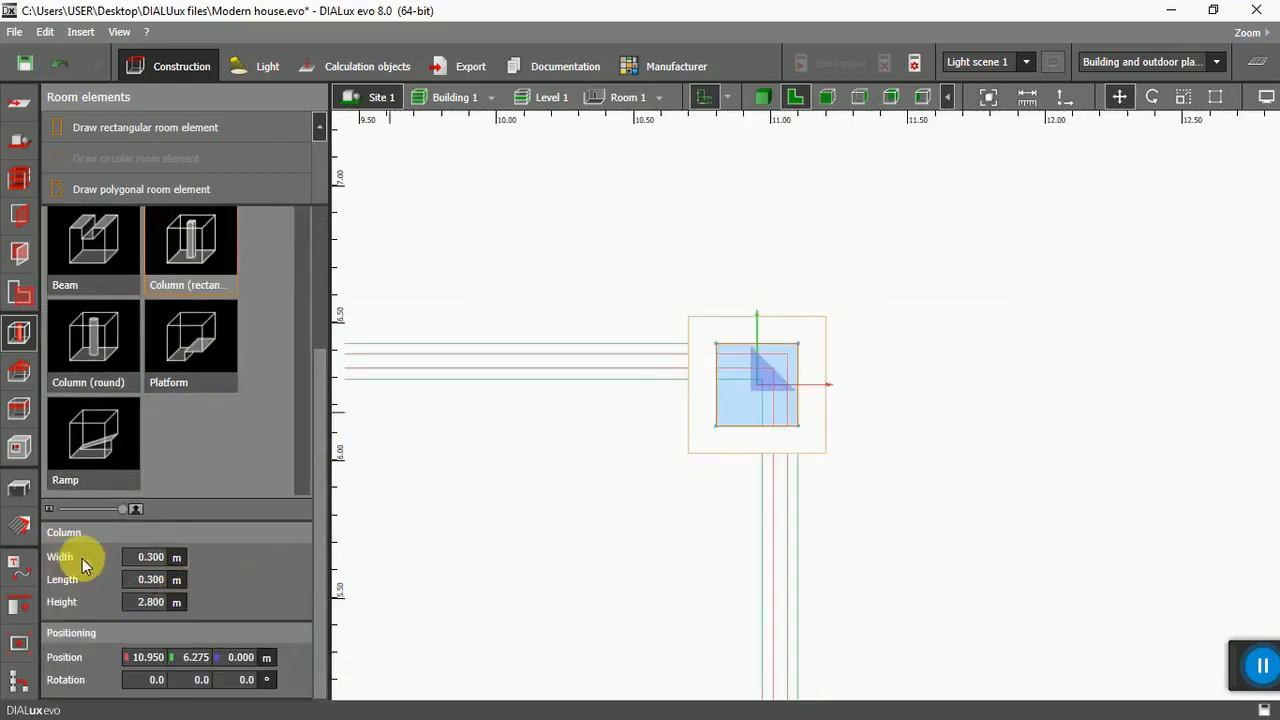
{"action": "left_click", "coordinate": [143, 603]}
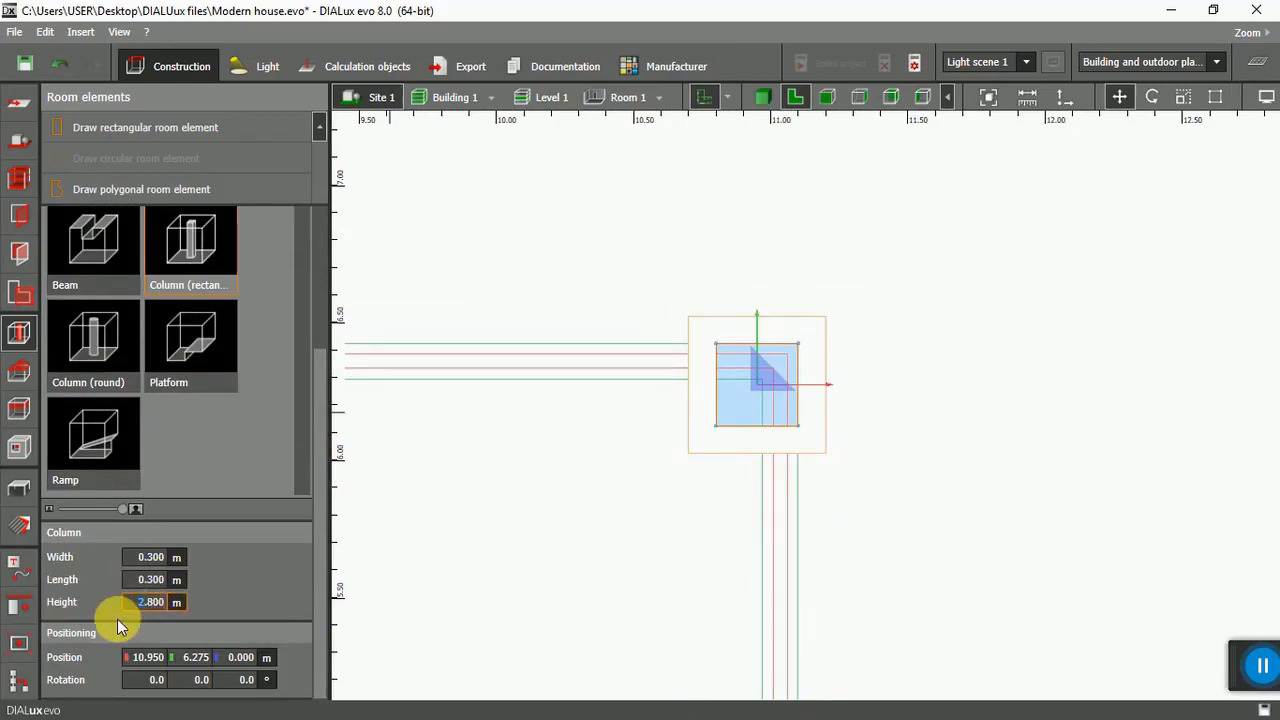
{"action": "type", "text": "3.800"}
{"action": "key", "text": "Return"}
{"action": "left_click", "coordinate": [545, 545]}
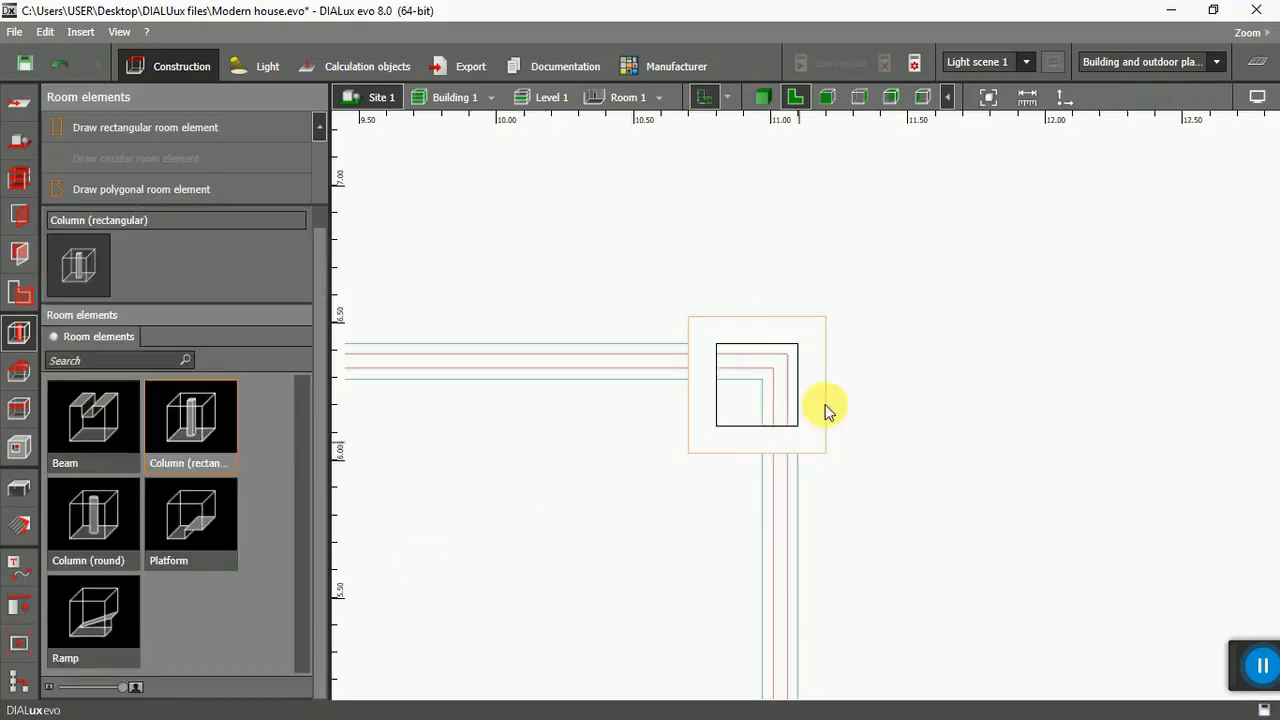
{"action": "left_click", "coordinate": [891, 96]}
{"action": "scroll", "coordinate": [583, 309], "scroll_direction": "down", "scroll_amount": 2}
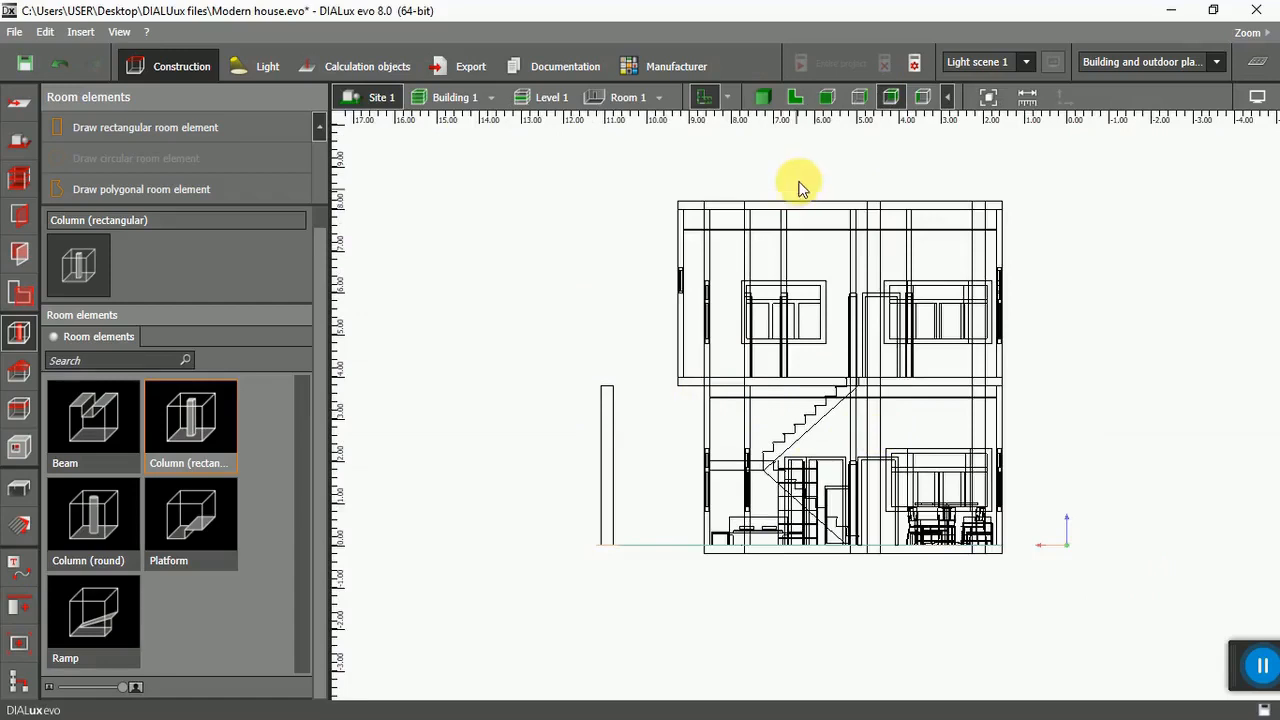
Copy the northeast outdoor column in the site floor plan and paste a duplicate of it.
{"action": "left_click", "coordinate": [794, 97]}
{"action": "scroll", "coordinate": [657, 359], "scroll_direction": "down", "scroll_amount": 2}
{"action": "left_click", "coordinate": [698, 380]}
{"action": "scroll", "coordinate": [766, 278], "scroll_direction": "down", "scroll_amount": 4}
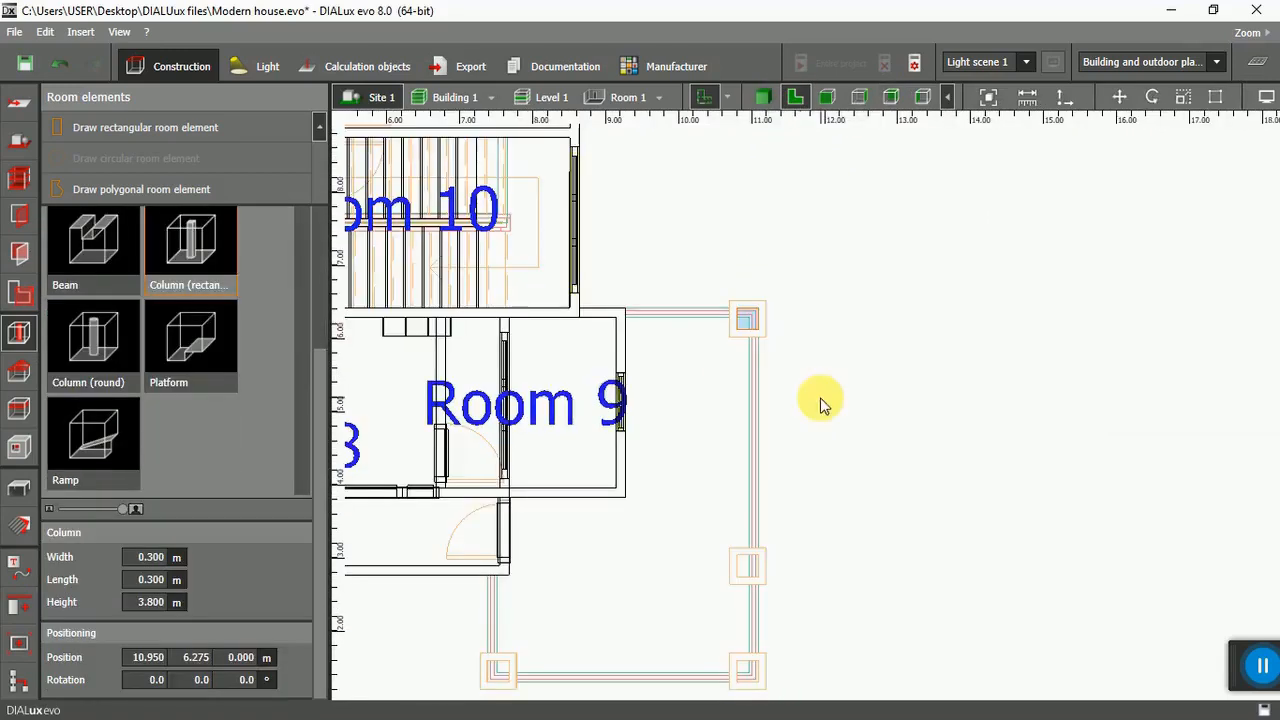
{"action": "scroll", "coordinate": [820, 402], "scroll_direction": "down", "scroll_amount": 3}
{"action": "scroll", "coordinate": [759, 588], "scroll_direction": "up", "scroll_amount": 3}
{"action": "right_click", "coordinate": [762, 235]}
{"action": "left_click", "coordinate": [790, 398]}
{"action": "right_click", "coordinate": [812, 302]}
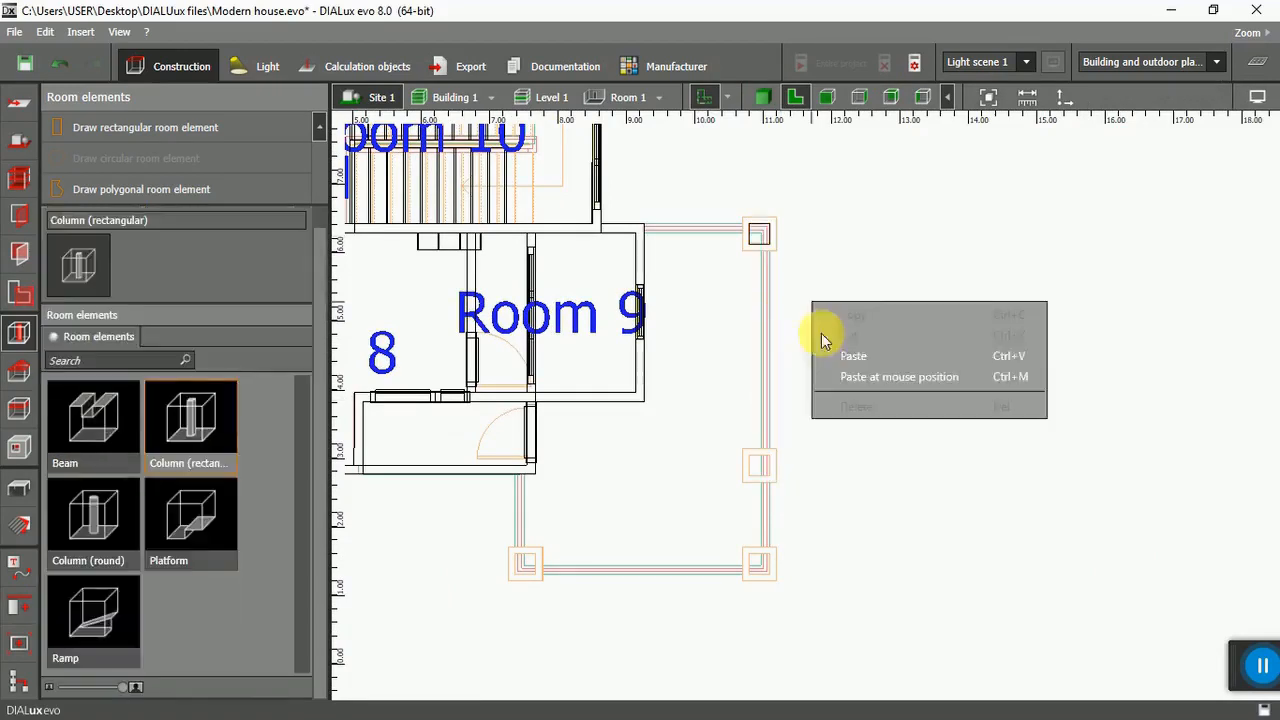
{"action": "left_click", "coordinate": [852, 356]}
Move the duplicate column onto the intermediate footing outline along the outdoor area's east edge.
{"action": "left_click_drag", "start_coordinate": [769, 232], "coordinate": [770, 457]}
{"action": "scroll", "coordinate": [788, 468], "scroll_direction": "up", "scroll_amount": 3}
{"action": "scroll", "coordinate": [790, 463], "scroll_direction": "up", "scroll_amount": 2}
{"action": "left_click_drag", "start_coordinate": [792, 389], "coordinate": [806, 389]}
{"action": "scroll", "coordinate": [722, 367], "scroll_direction": "up", "scroll_amount": 2}
{"action": "middle_click_drag", "start_coordinate": [722, 367], "coordinate": [780, 404]}
{"action": "right_click", "coordinate": [836, 440]}
{"action": "left_click", "coordinate": [835, 449]}
{"action": "scroll", "coordinate": [848, 429], "scroll_direction": "down", "scroll_amount": 3}
{"action": "scroll", "coordinate": [862, 496], "scroll_direction": "down", "scroll_amount": 3}
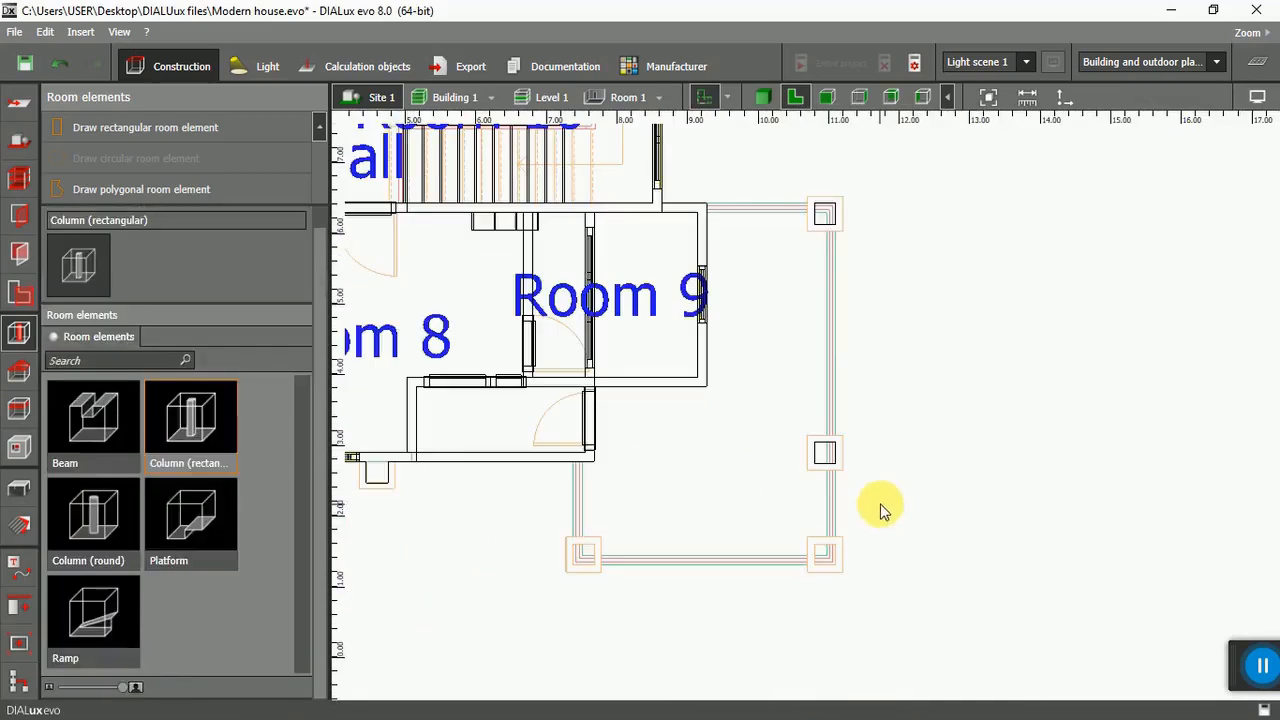
Paste another column and align it with the footing outline at the outdoor area's southwest corner.
{"action": "left_click", "coordinate": [834, 543]}
{"action": "left_click", "coordinate": [897, 391]}
{"action": "key", "text": "ctrl+v"}
{"action": "left_click_drag", "start_coordinate": [828, 212], "coordinate": [585, 556]}
{"action": "scroll", "coordinate": [587, 554], "scroll_direction": "up", "scroll_amount": 3}
{"action": "scroll", "coordinate": [606, 520], "scroll_direction": "up", "scroll_amount": 5}
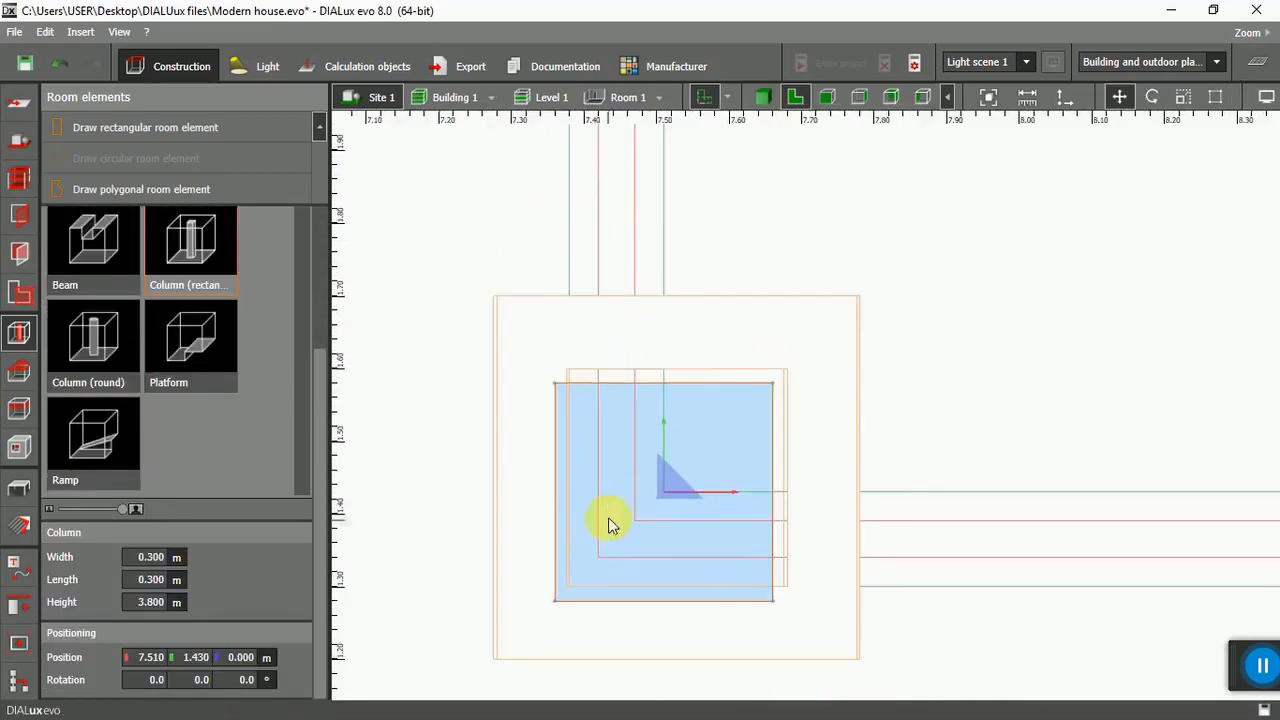
{"action": "scroll", "coordinate": [680, 477], "scroll_direction": "down", "scroll_amount": 5}
Place another copy of the column on the outdoor area's southeast footing and inspect all the columns in 3D.
{"action": "middle_click_drag", "start_coordinate": [660, 479], "coordinate": [305, 493]}
{"action": "scroll", "coordinate": [1035, 498], "scroll_direction": "up", "scroll_amount": 3}
{"action": "left_click", "coordinate": [849, 452]}
{"action": "right_click", "coordinate": [812, 445]}
{"action": "left_click", "coordinate": [846, 458]}
{"action": "scroll", "coordinate": [798, 476], "scroll_direction": "up", "scroll_amount": 4}
{"action": "left_click_drag", "start_coordinate": [810, 389], "coordinate": [791, 485]}
{"action": "scroll", "coordinate": [791, 485], "scroll_direction": "down", "scroll_amount": 3}
{"action": "left_click", "coordinate": [929, 413]}
{"action": "left_click", "coordinate": [770, 98]}
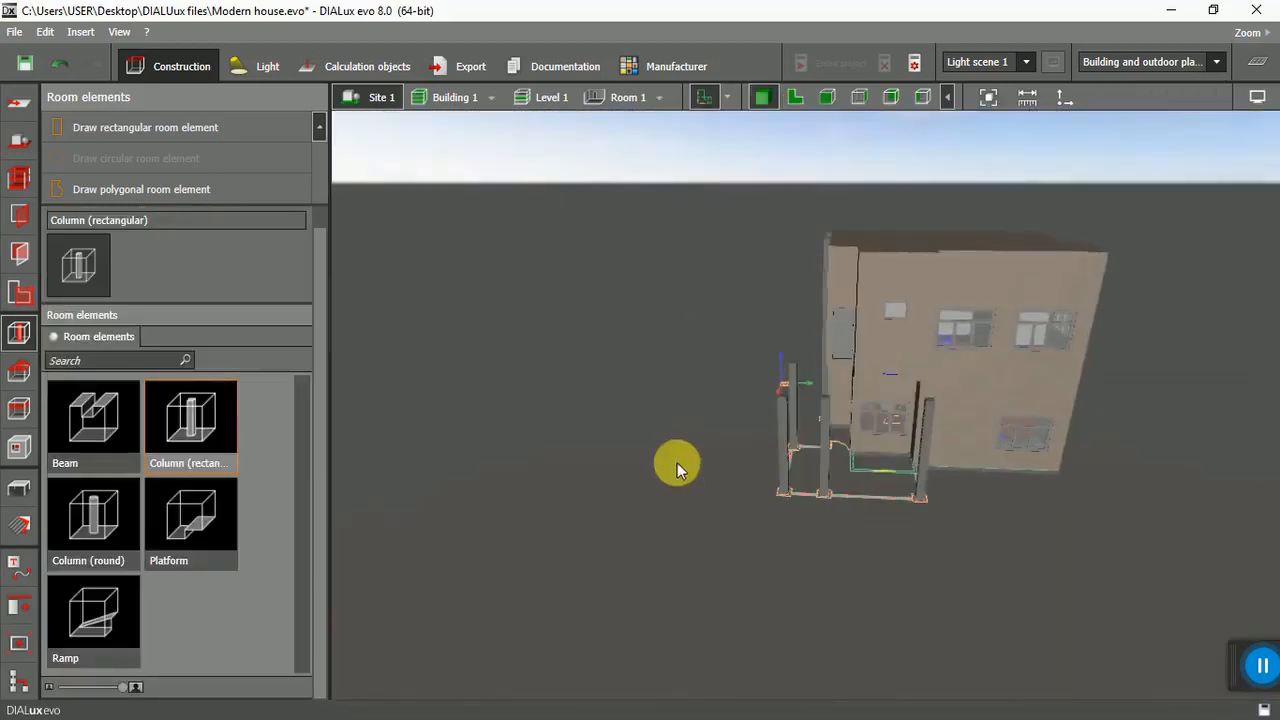
{"action": "right_click_drag", "start_coordinate": [677, 464], "coordinate": [783, 518]}
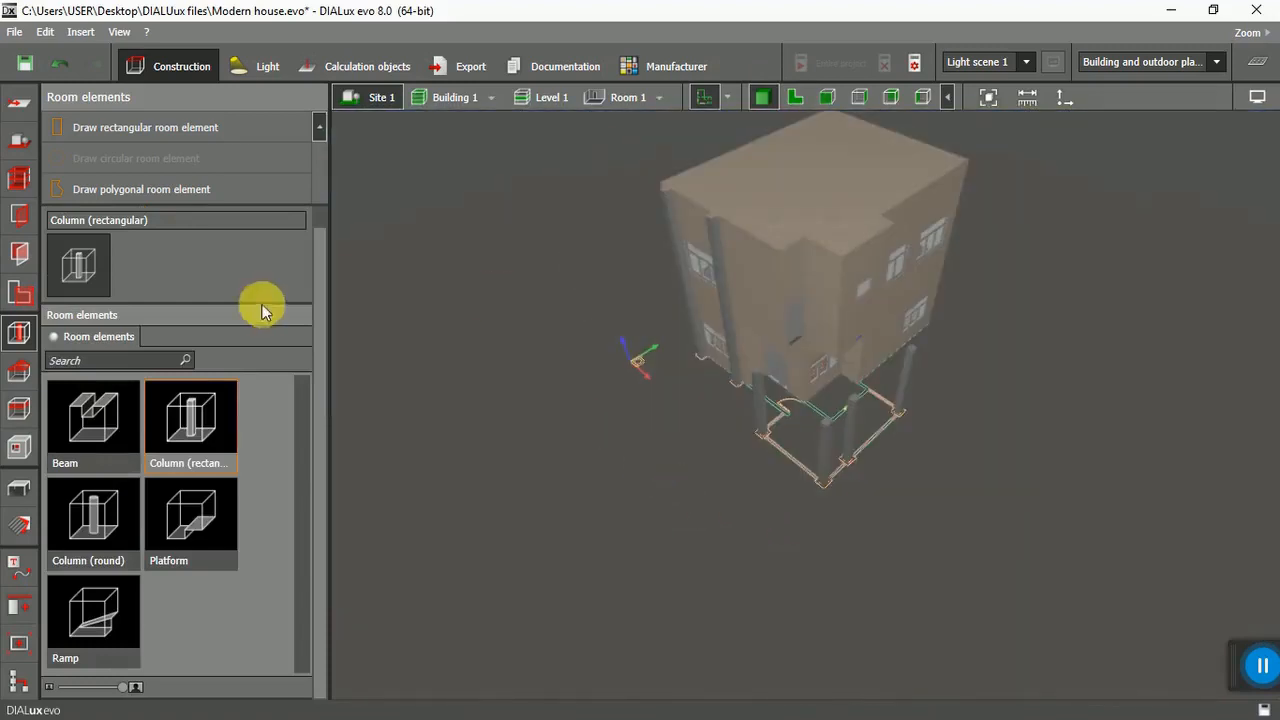
Start a polygonal platform in the site floor plan, running from Room 9's outer northeast corner to the northeast column's outer corner.
{"action": "left_click", "coordinate": [211, 511]}
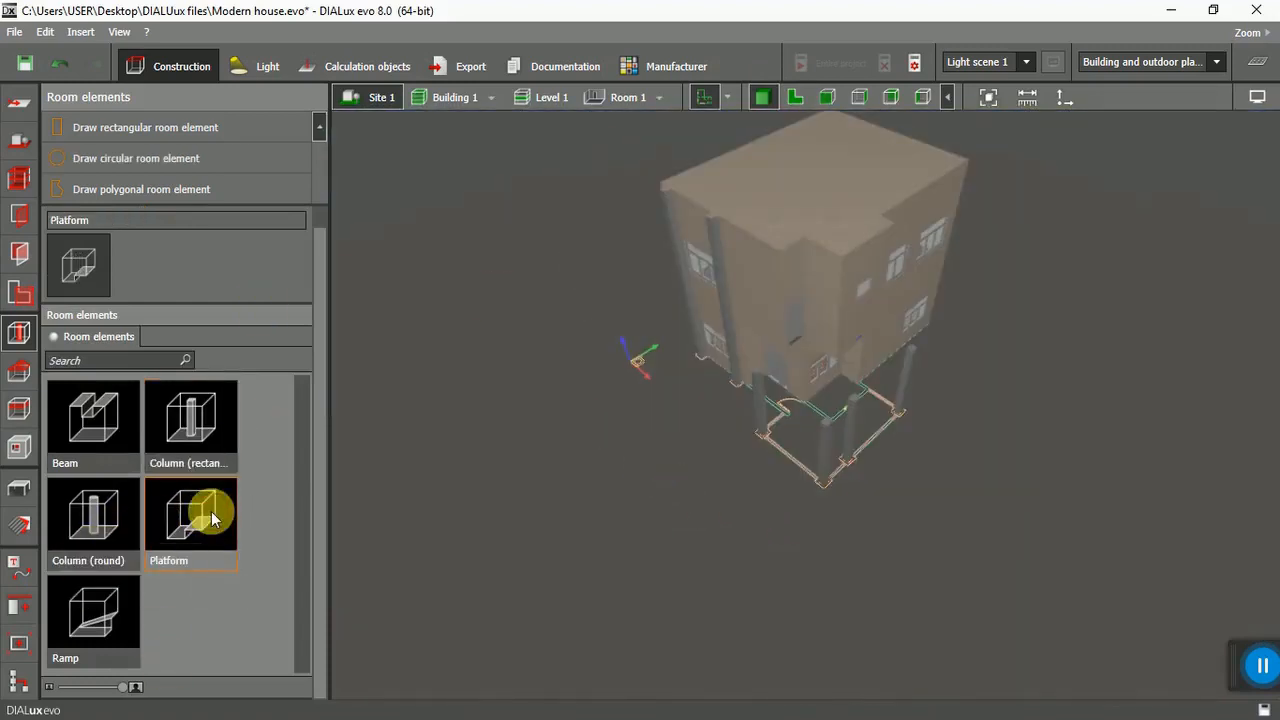
{"action": "left_click", "coordinate": [795, 97]}
{"action": "scroll", "coordinate": [841, 466], "scroll_direction": "down", "scroll_amount": 5}
{"action": "scroll", "coordinate": [805, 400], "scroll_direction": "up", "scroll_amount": 3}
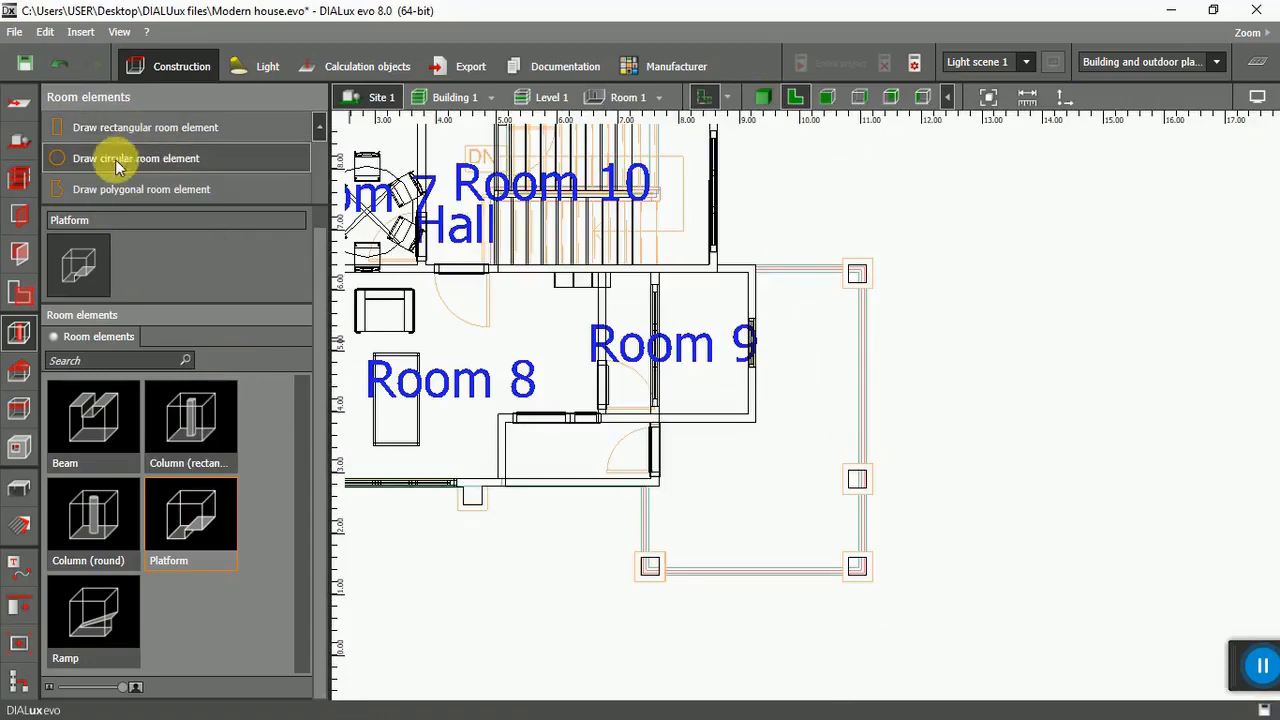
{"action": "left_click", "coordinate": [113, 188]}
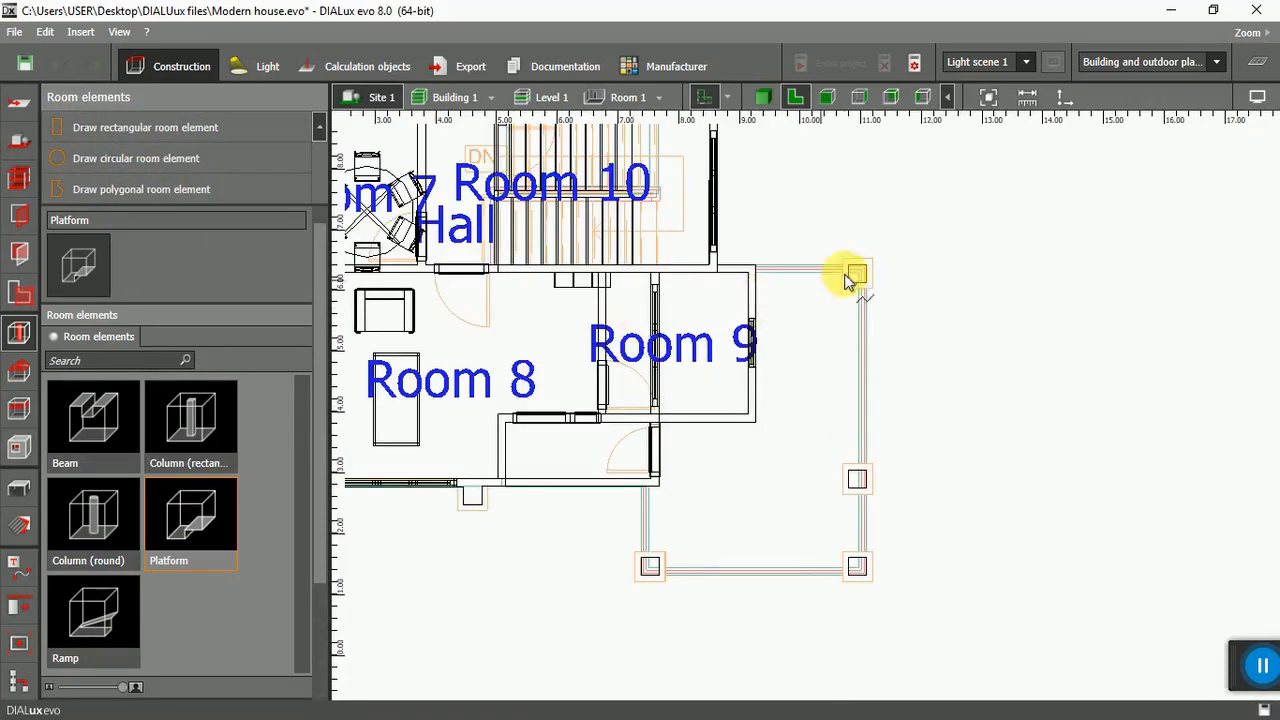
{"action": "scroll", "coordinate": [848, 277], "scroll_direction": "up", "scroll_amount": 3}
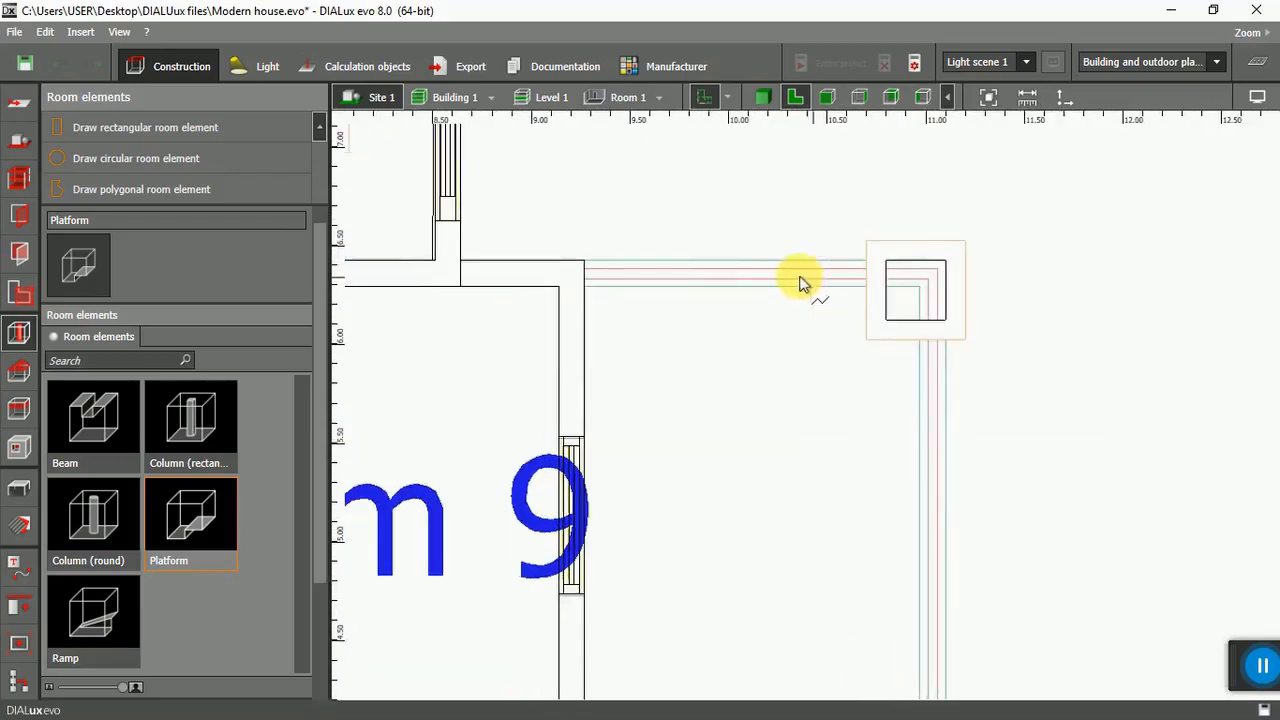
{"action": "scroll", "coordinate": [588, 272], "scroll_direction": "up", "scroll_amount": 2}
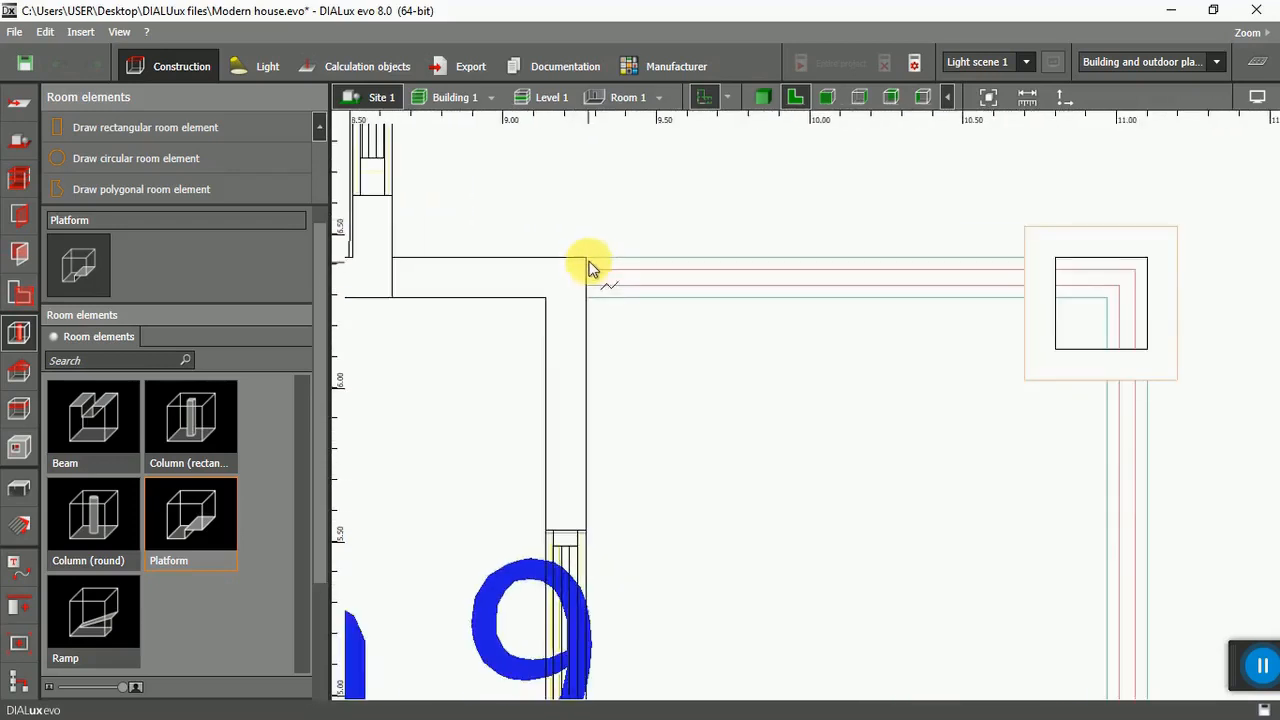
{"action": "left_click", "coordinate": [586, 259]}
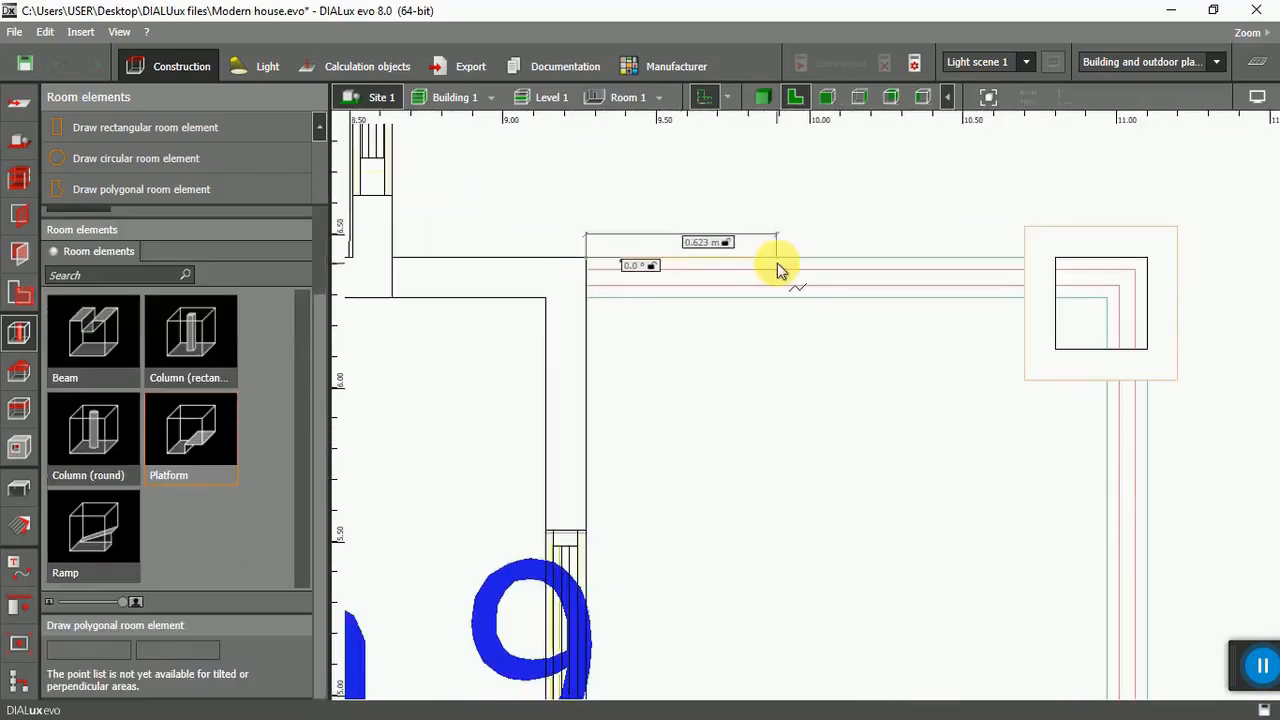
{"action": "left_click", "coordinate": [1147, 259]}
Continue the platform outline along the outdoor area's east and south edges, through the outer corners of the southeast and southwest columns.
{"action": "scroll", "coordinate": [980, 286], "scroll_direction": "down", "scroll_amount": 4}
{"action": "scroll", "coordinate": [1015, 598], "scroll_direction": "up", "scroll_amount": 3}
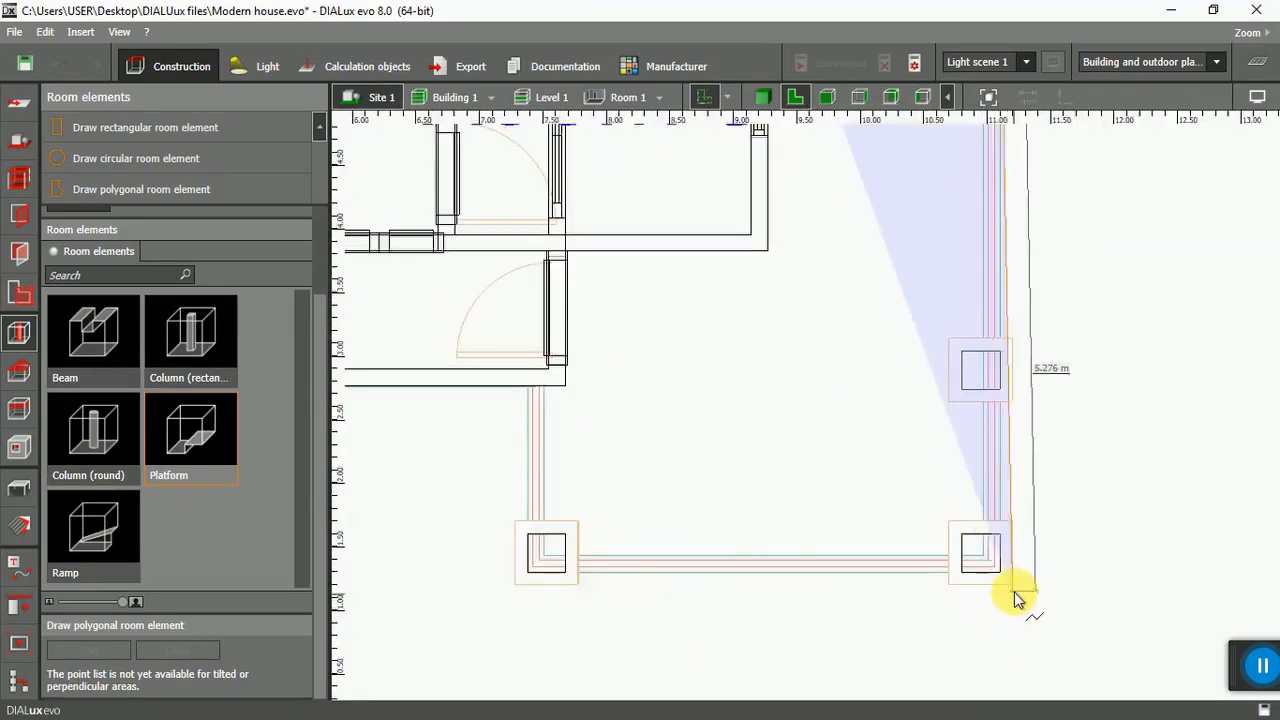
{"action": "scroll", "coordinate": [1015, 596], "scroll_direction": "up", "scroll_amount": 2}
{"action": "left_click", "coordinate": [988, 563]}
{"action": "scroll", "coordinate": [985, 555], "scroll_direction": "down", "scroll_amount": 3}
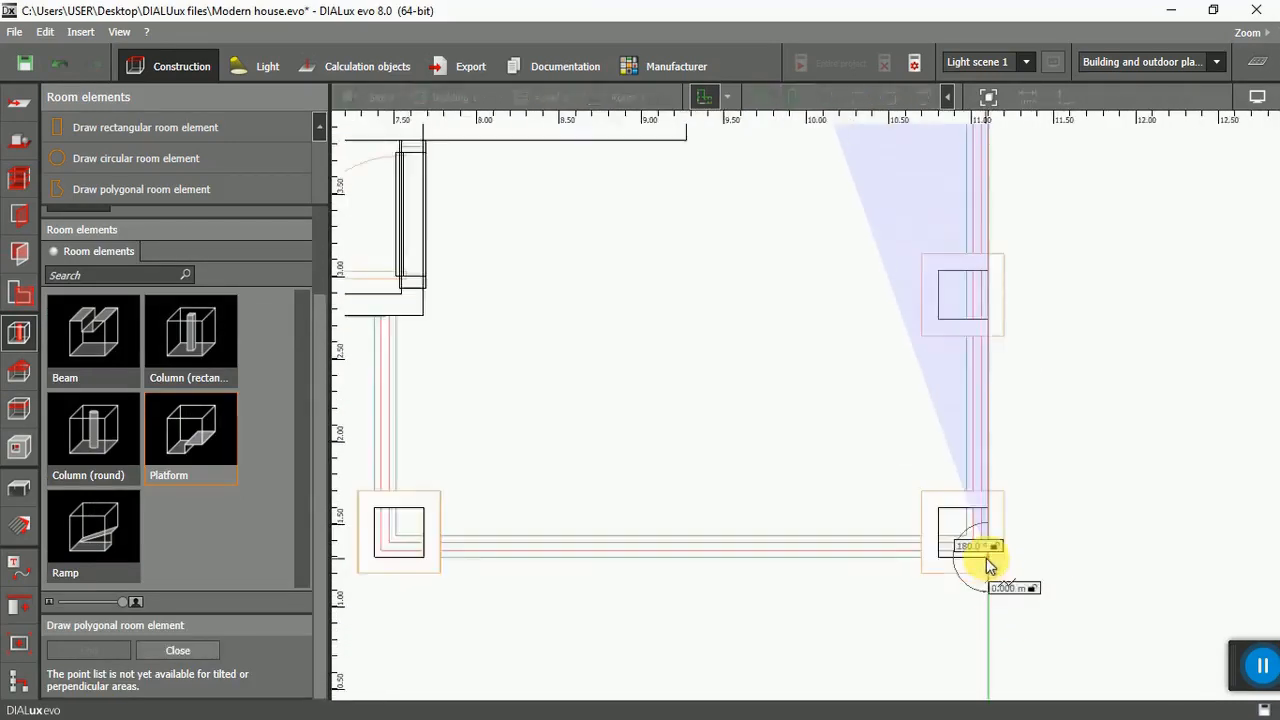
{"action": "scroll", "coordinate": [520, 562], "scroll_direction": "up", "scroll_amount": 4}
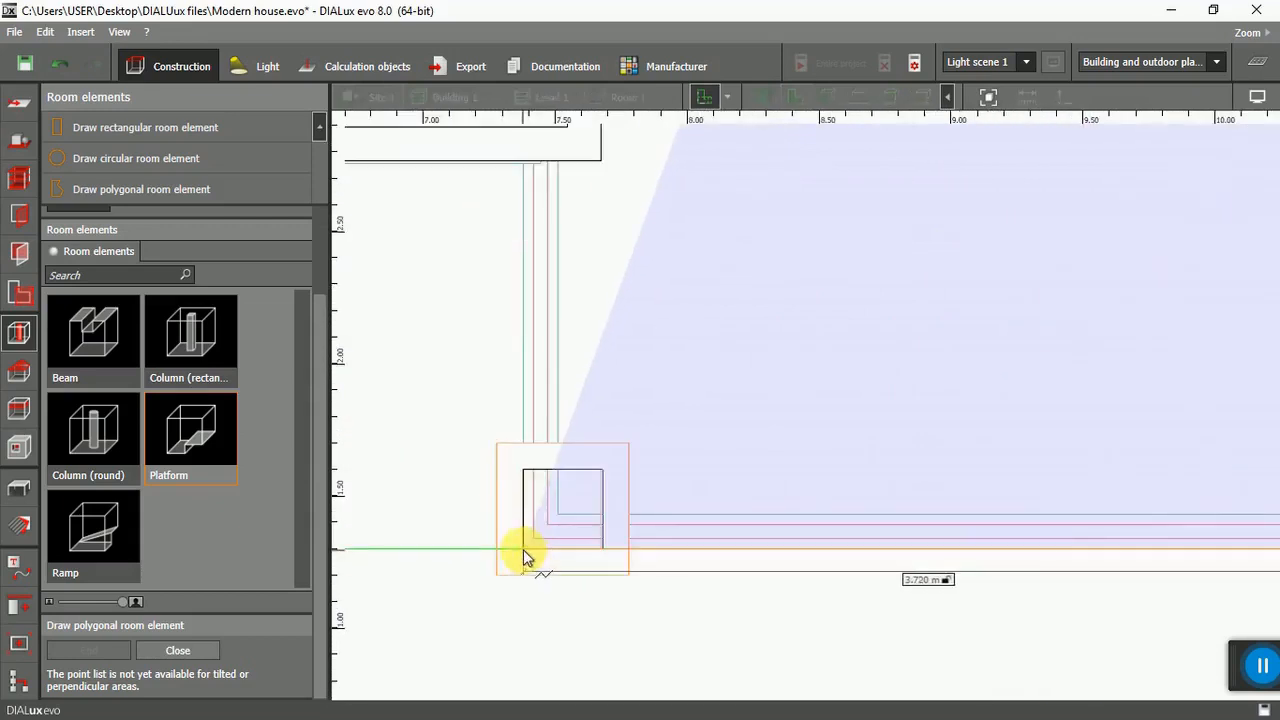
{"action": "left_click", "coordinate": [524, 550]}
{"action": "scroll", "coordinate": [528, 551], "scroll_direction": "down", "scroll_amount": 2}
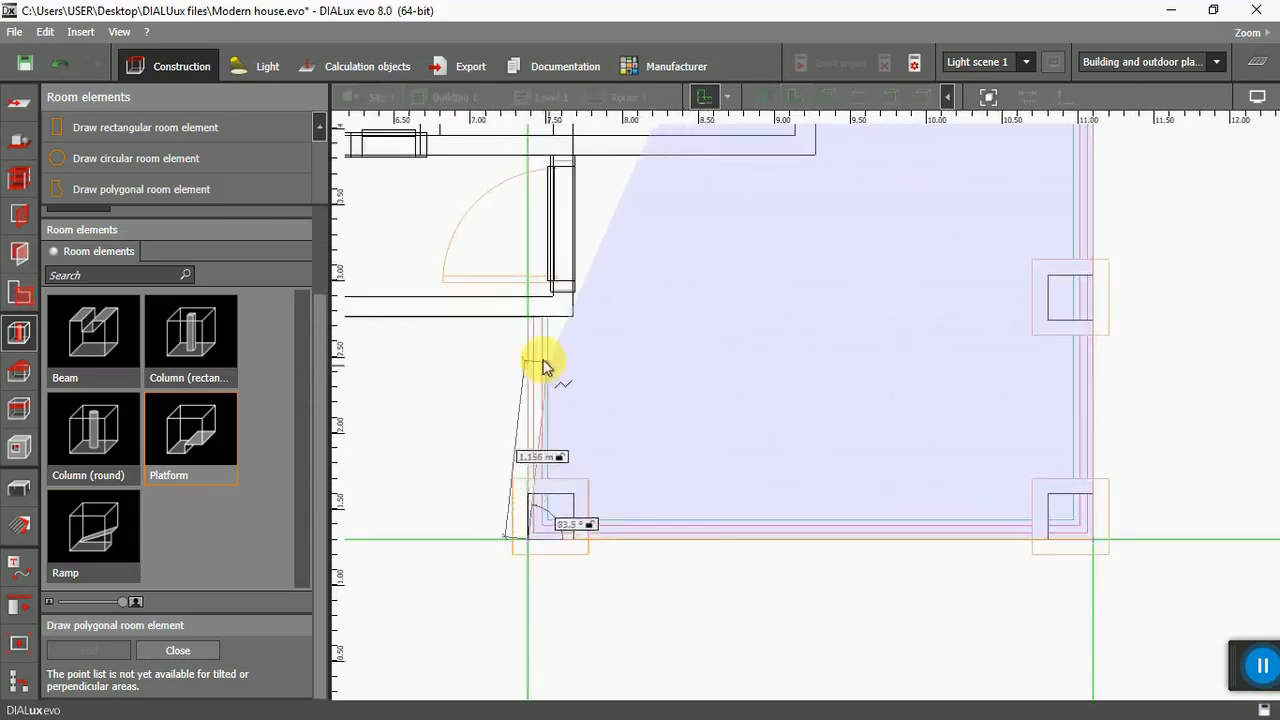
Trace the remaining platform outline along the building's outer walls beside the entrance door and Room 9, and close the polygon.
{"action": "scroll", "coordinate": [528, 330], "scroll_direction": "up", "scroll_amount": 5}
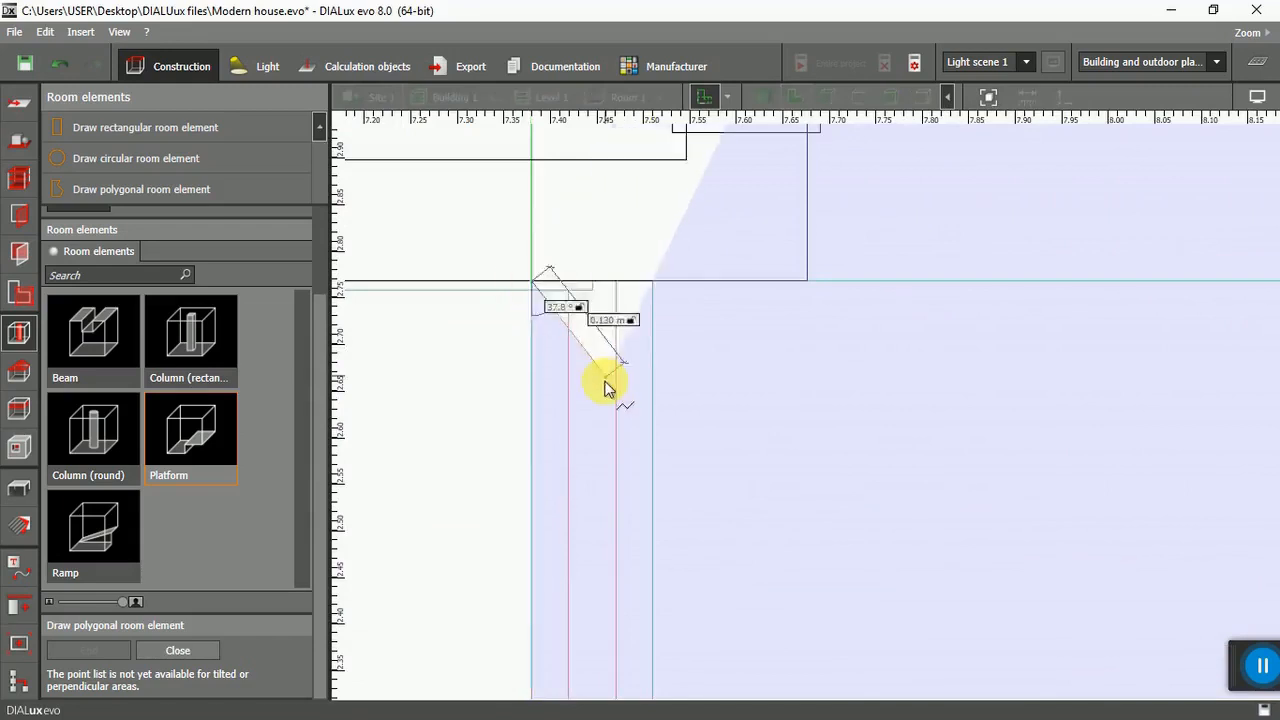
{"action": "scroll", "coordinate": [610, 400], "scroll_direction": "down", "scroll_amount": 6}
{"action": "scroll", "coordinate": [662, 402], "scroll_direction": "up", "scroll_amount": 1}
{"action": "left_click", "coordinate": [657, 391]}
{"action": "scroll", "coordinate": [690, 256], "scroll_direction": "down", "scroll_amount": 1}
{"action": "left_click", "coordinate": [668, 165]}
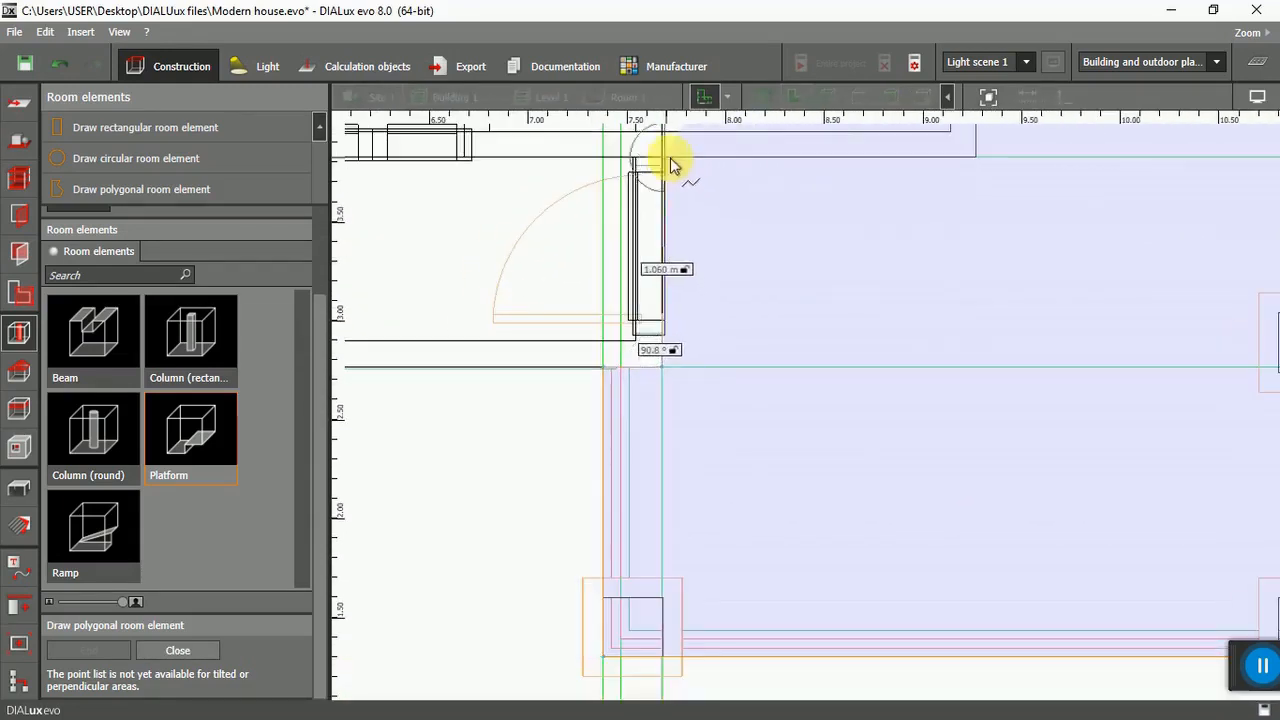
{"action": "left_click", "coordinate": [976, 172]}
{"action": "scroll", "coordinate": [843, 392], "scroll_direction": "down", "scroll_amount": 5}
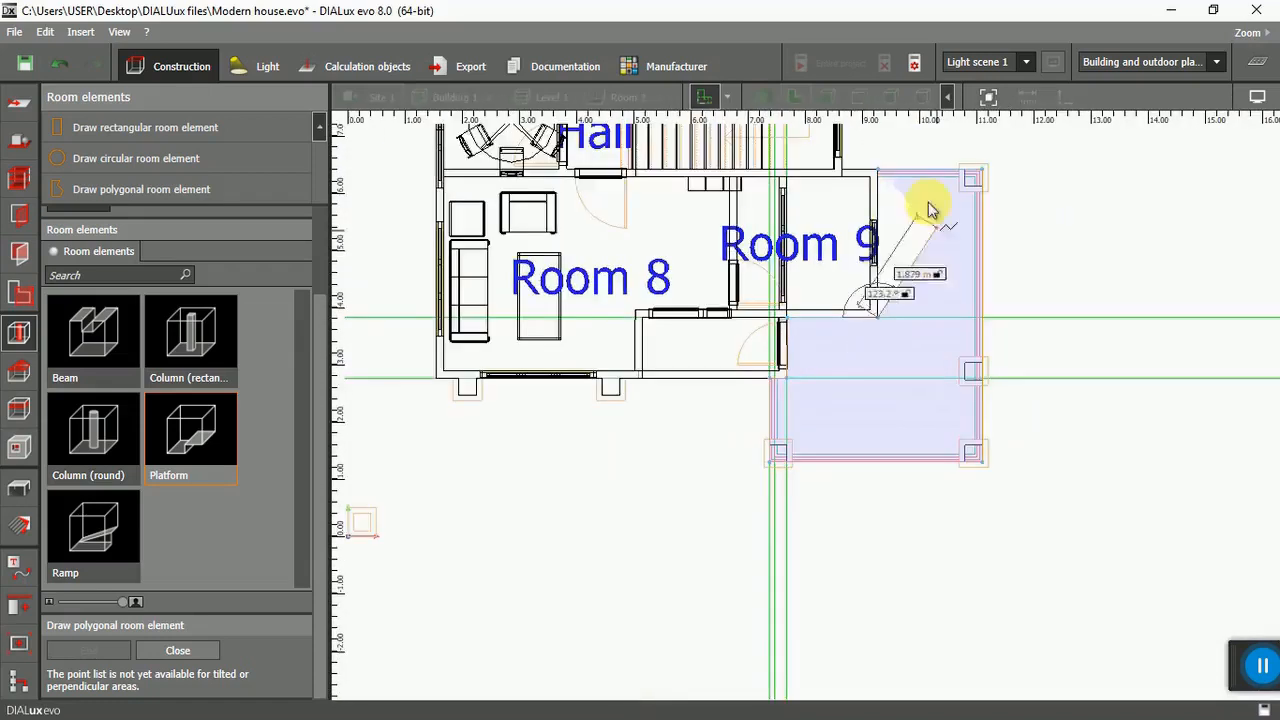
{"action": "scroll", "coordinate": [890, 225], "scroll_direction": "up", "scroll_amount": 4}
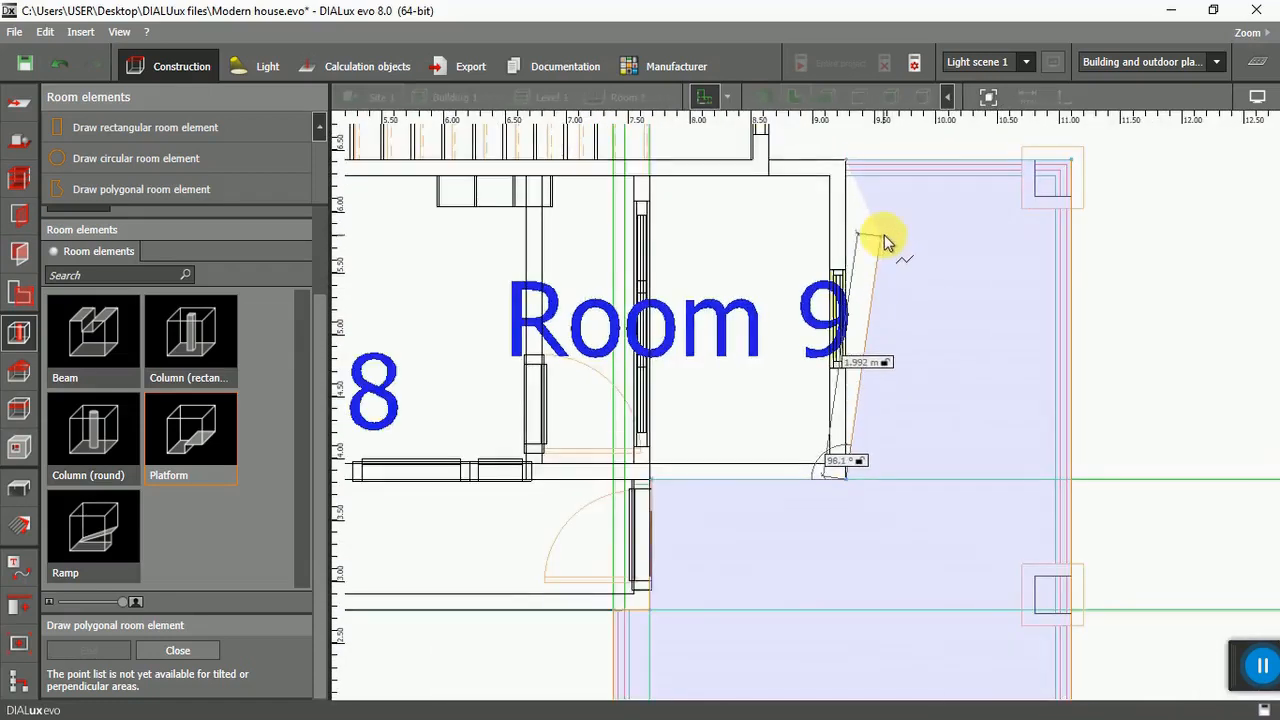
{"action": "right_click", "coordinate": [884, 240]}
{"action": "left_click", "coordinate": [910, 255]}
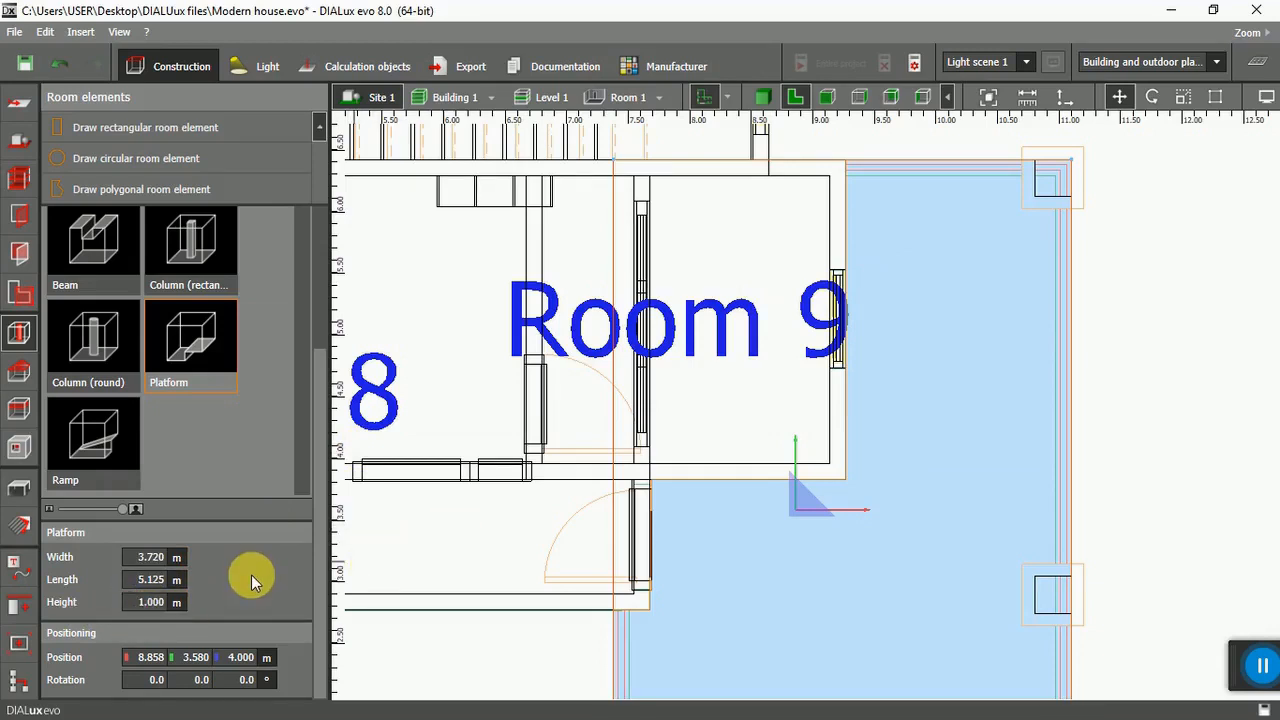
Set the platform's height to 0.2 m while viewing the building in side elevation.
{"action": "left_click", "coordinate": [891, 97]}
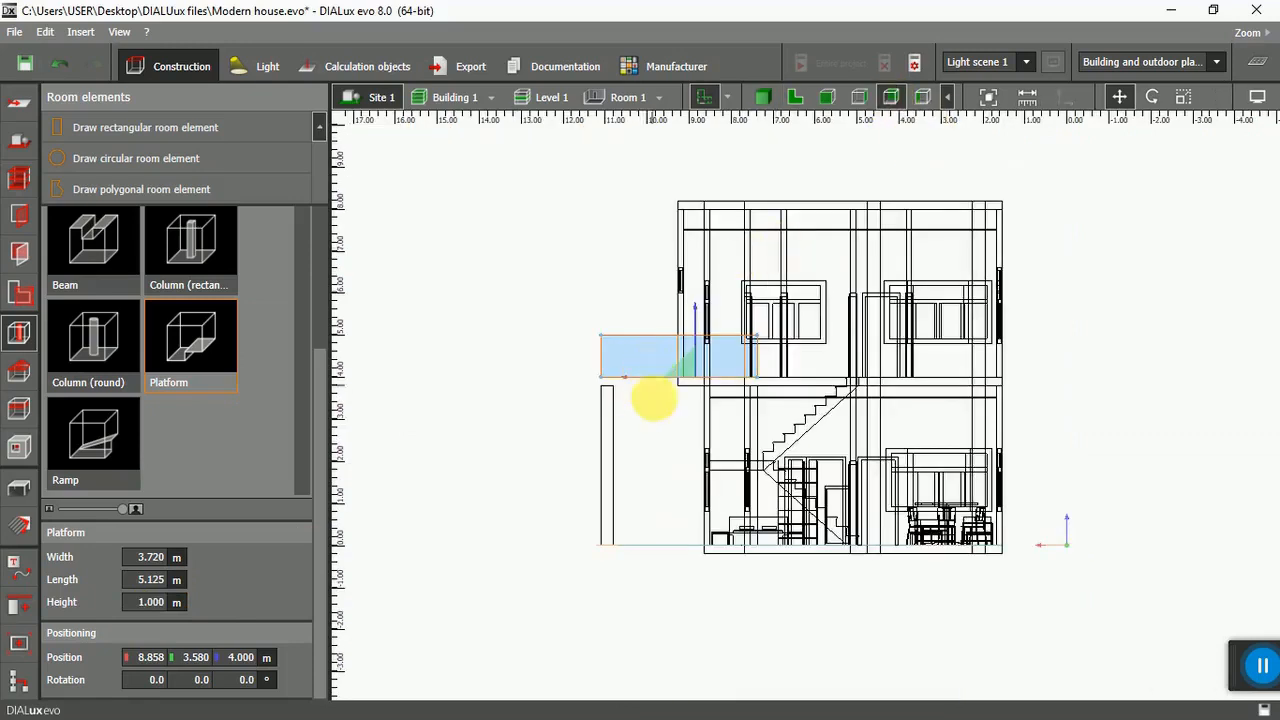
{"action": "scroll", "coordinate": [654, 400], "scroll_direction": "up", "scroll_amount": 3}
{"action": "left_click", "coordinate": [152, 602]}
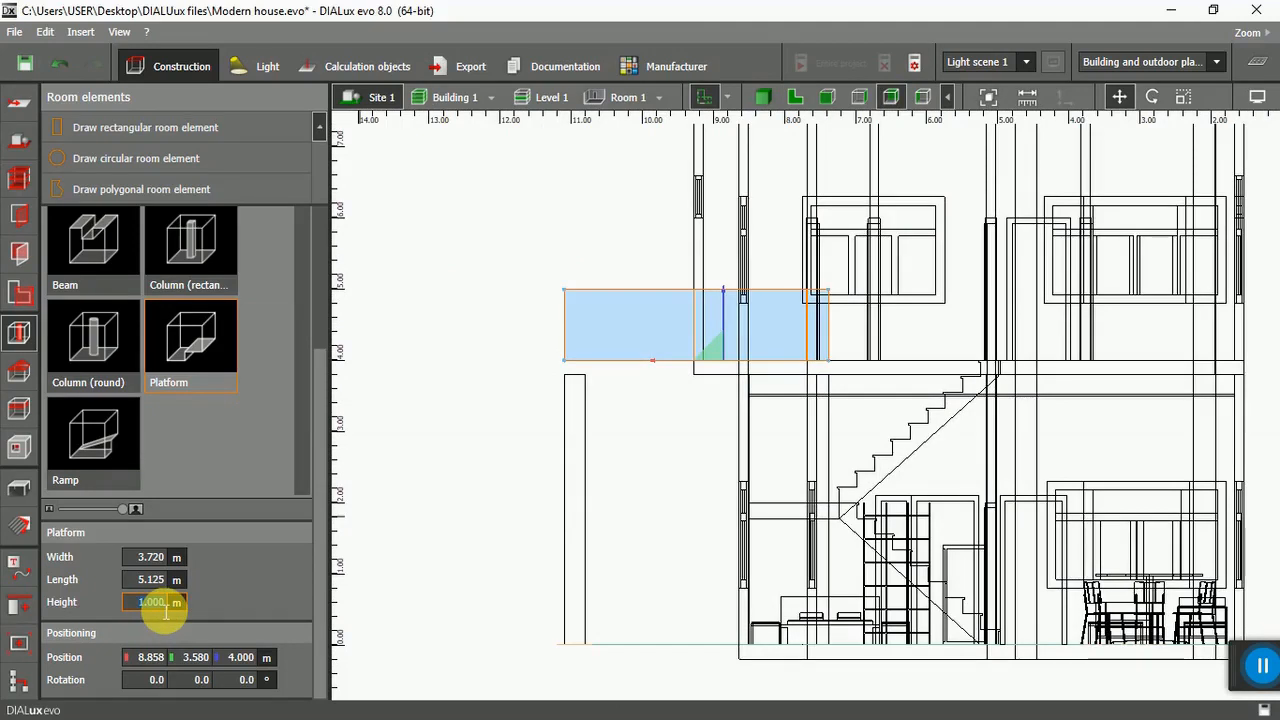
{"action": "type", "text": "0"}
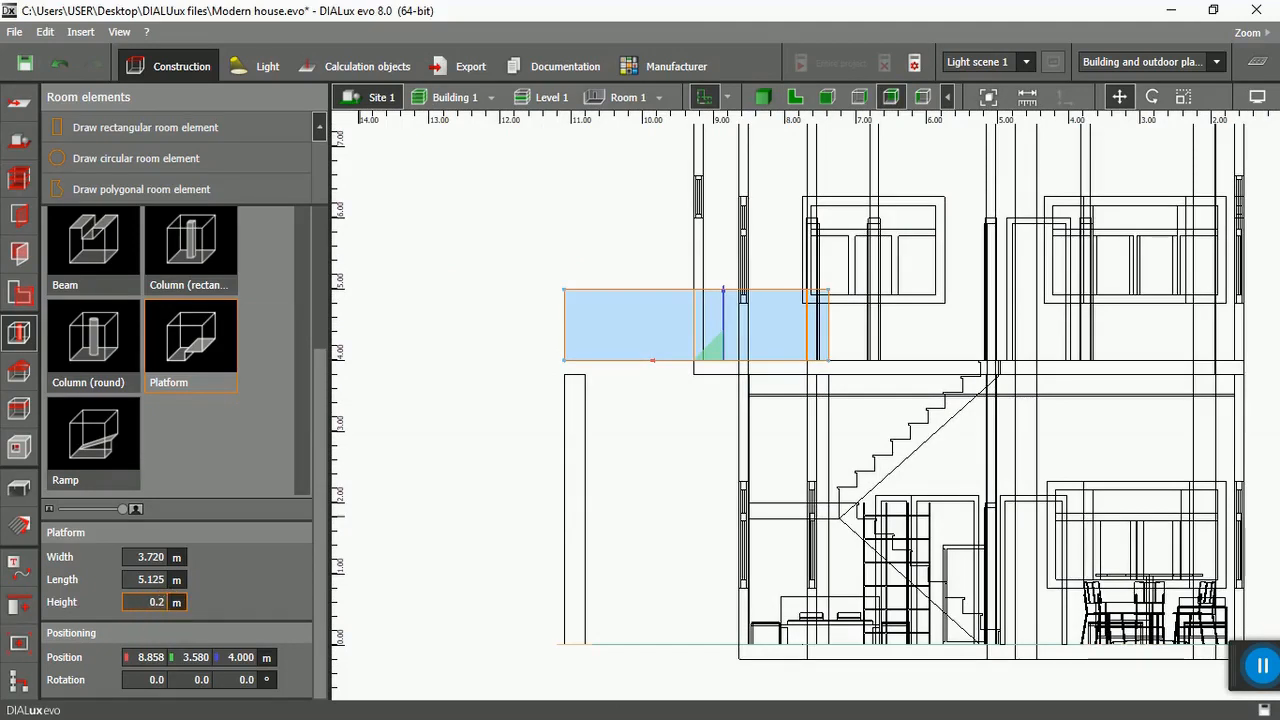
{"action": "type", "text": ".2"}
{"action": "key", "text": "Return"}
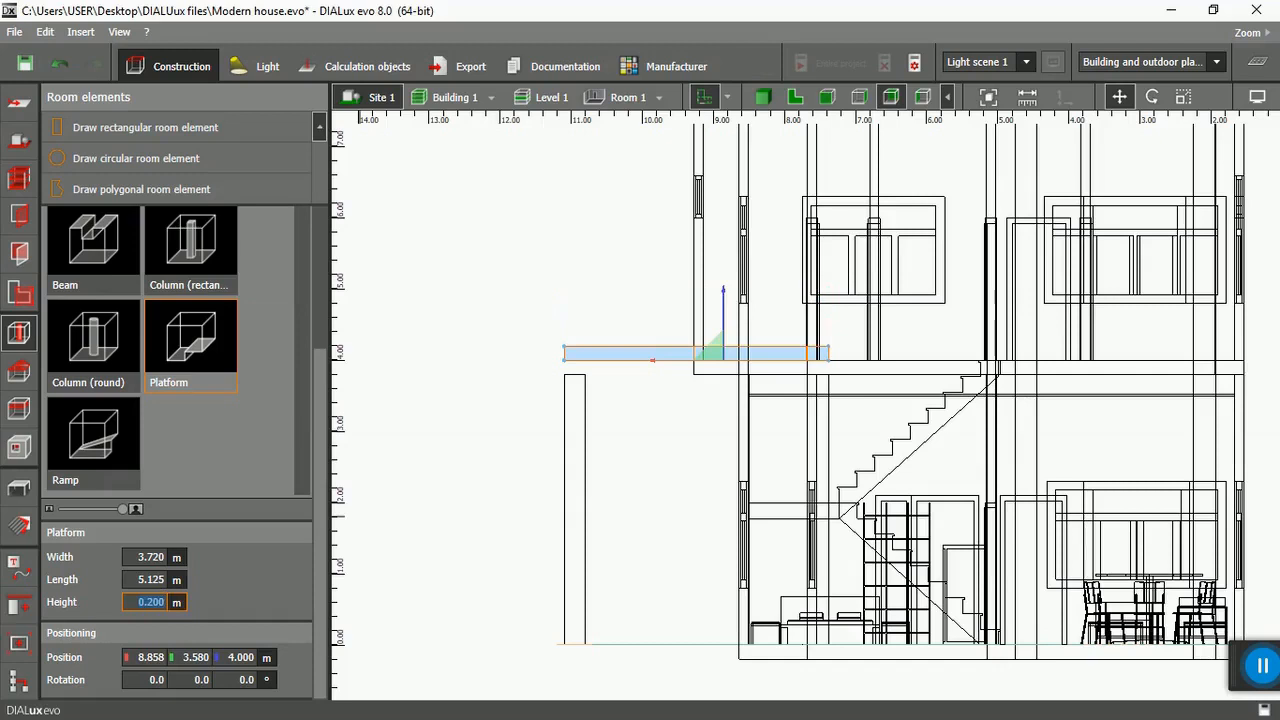
Set the platform's vertical position to 3.8 m so it rests on top of the columns.
{"action": "left_click", "coordinate": [242, 660]}
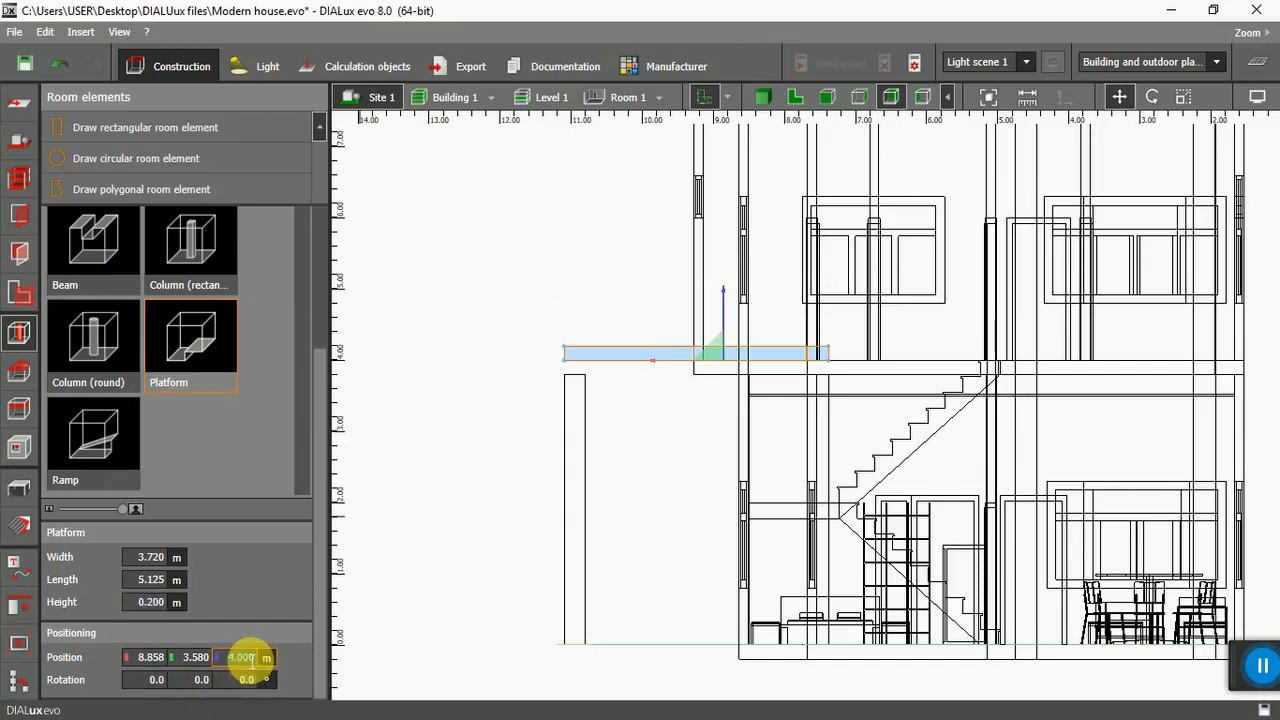
{"action": "type", "text": "3"}
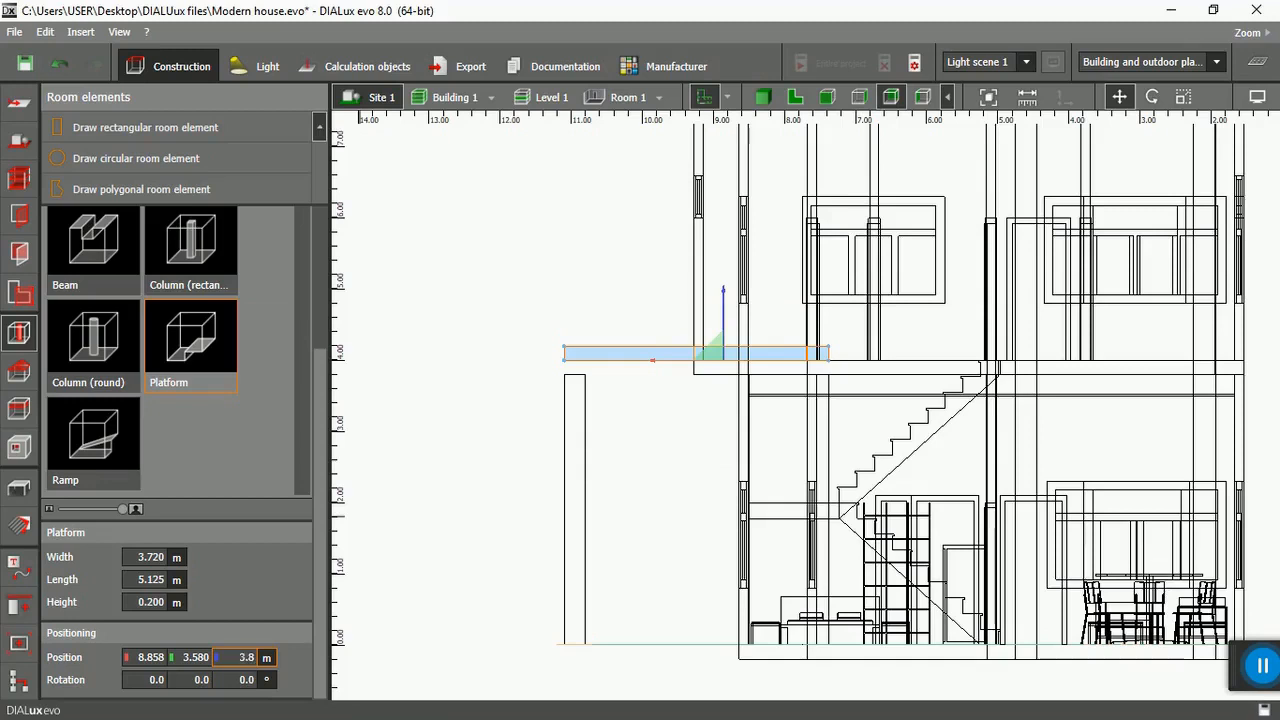
{"action": "type", "text": ".8"}
{"action": "key", "text": "Return"}
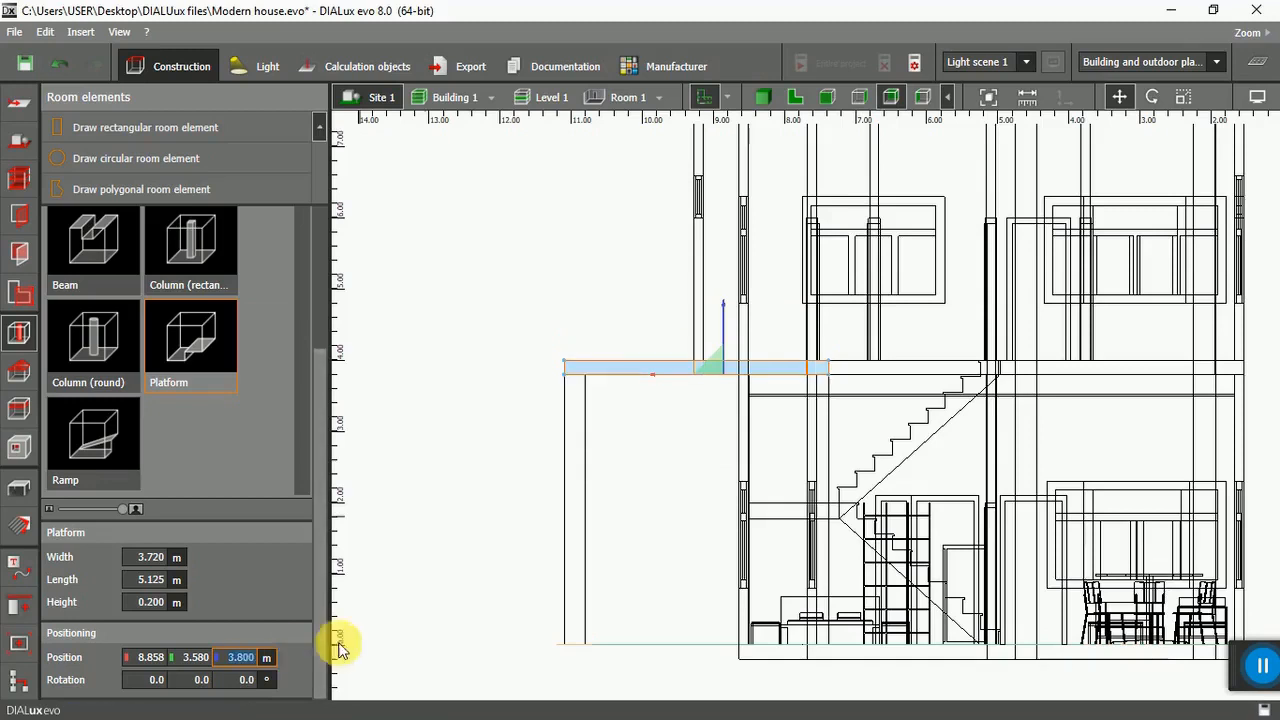
{"action": "left_click", "coordinate": [523, 459]}
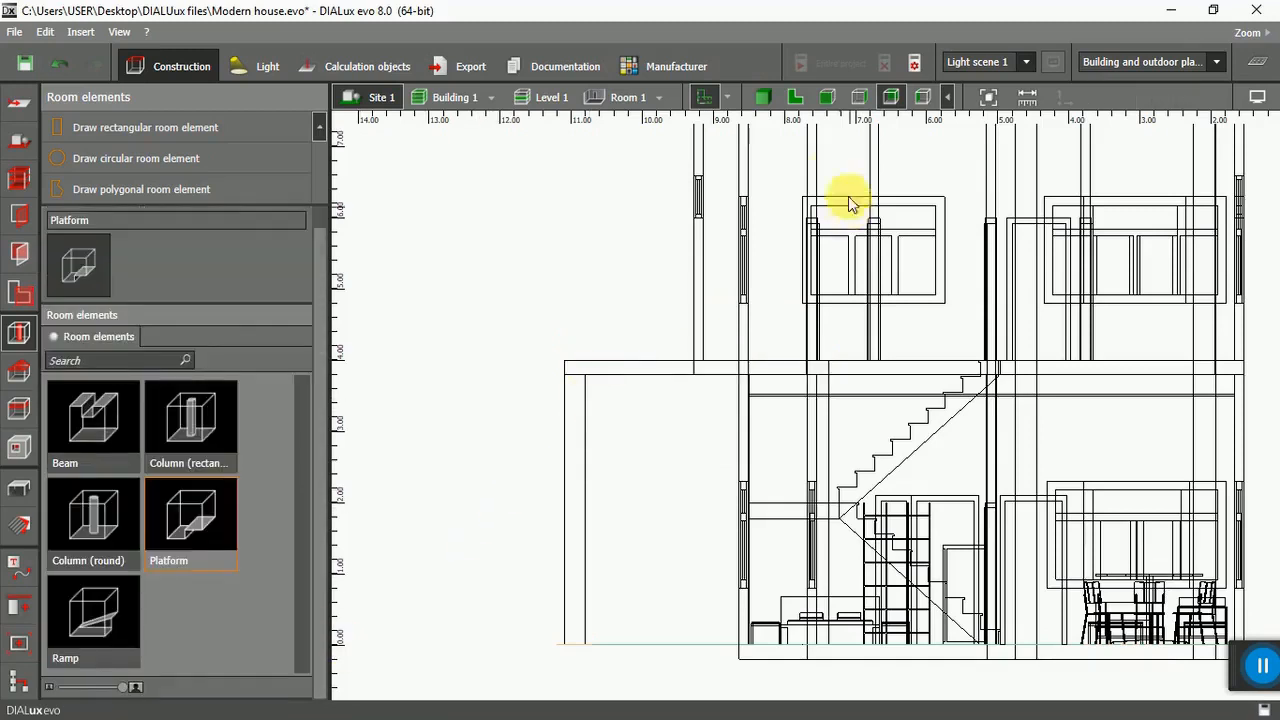
Examine in 3D how the platform sits on the outdoor columns and meets the building facade.
{"action": "left_click", "coordinate": [762, 96]}
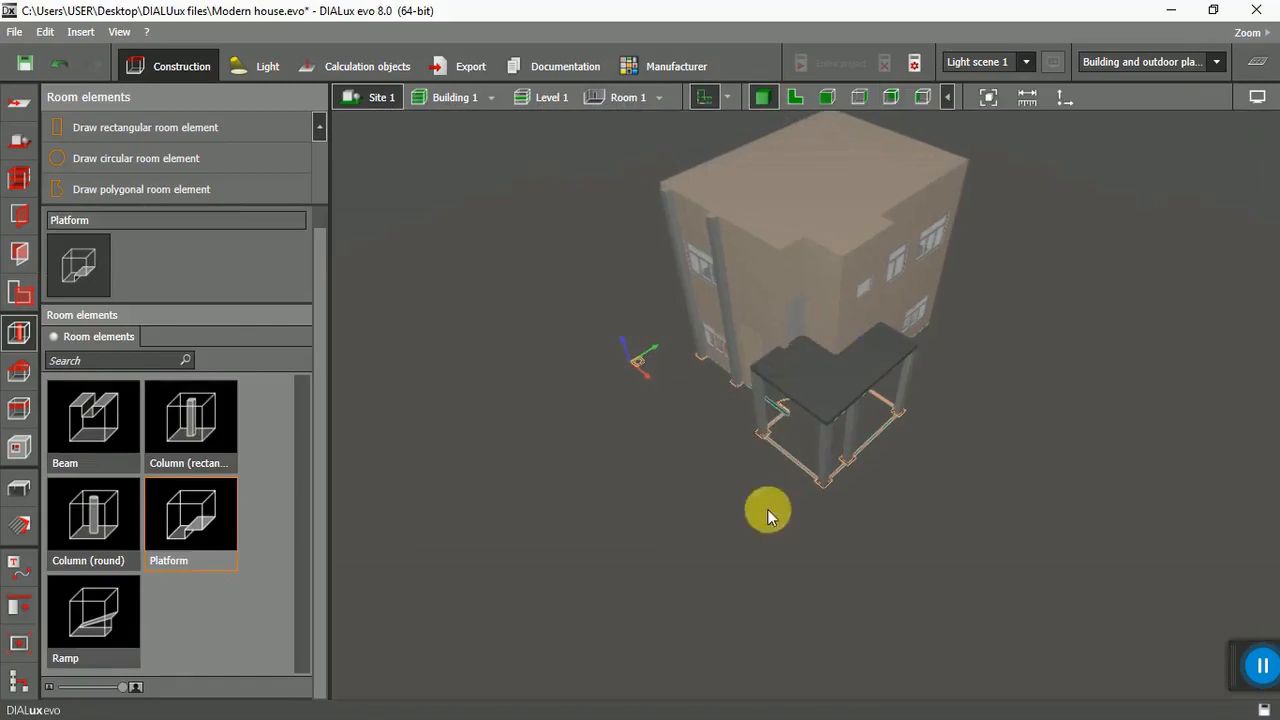
{"action": "scroll", "coordinate": [806, 384], "scroll_direction": "up", "scroll_amount": 5}
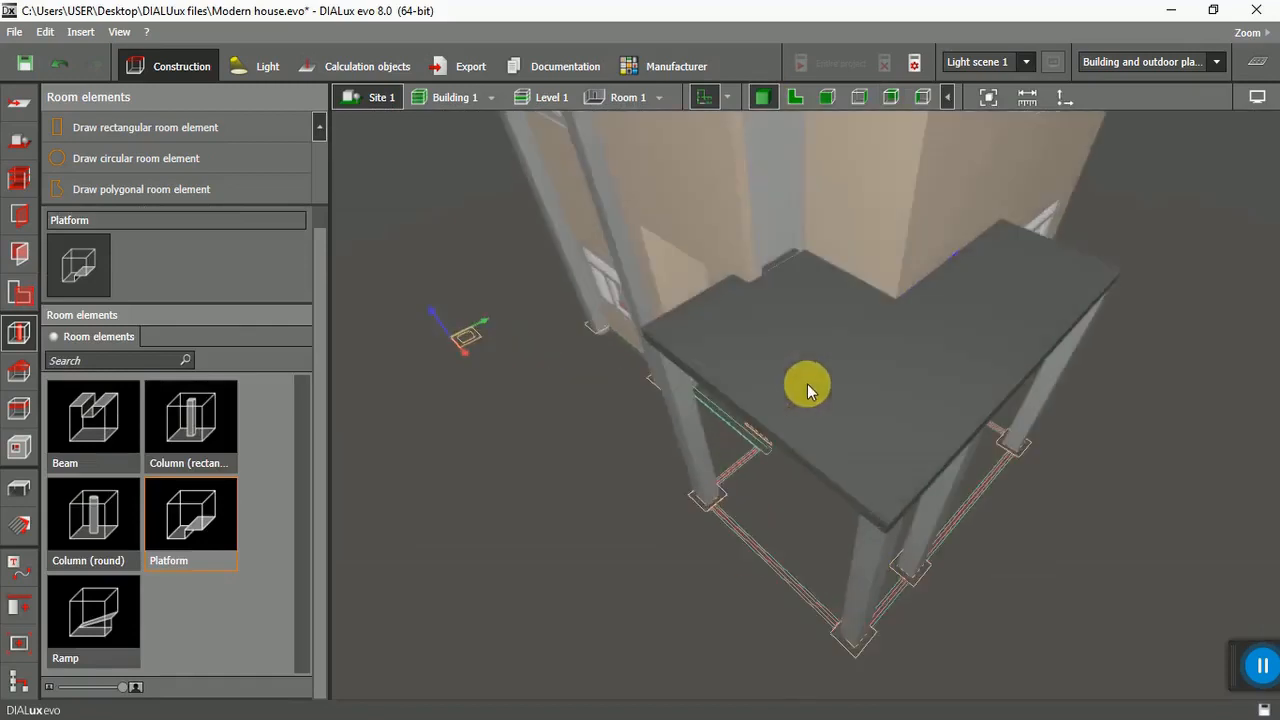
{"action": "middle_click_drag", "start_coordinate": [651, 517], "coordinate": [723, 579]}
{"action": "scroll", "coordinate": [702, 425], "scroll_direction": "up", "scroll_amount": 6}
{"action": "scroll", "coordinate": [720, 565], "scroll_direction": "down", "scroll_amount": 5}
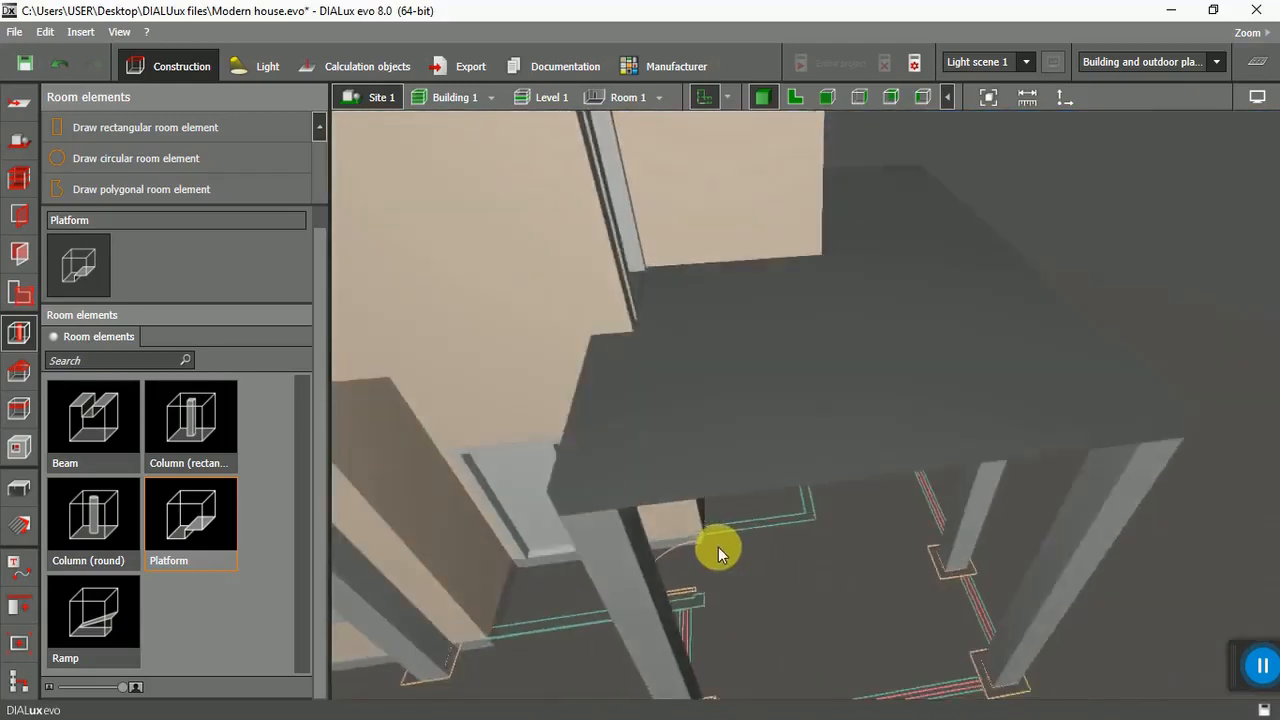
{"action": "right_click_drag", "start_coordinate": [717, 543], "coordinate": [725, 493]}
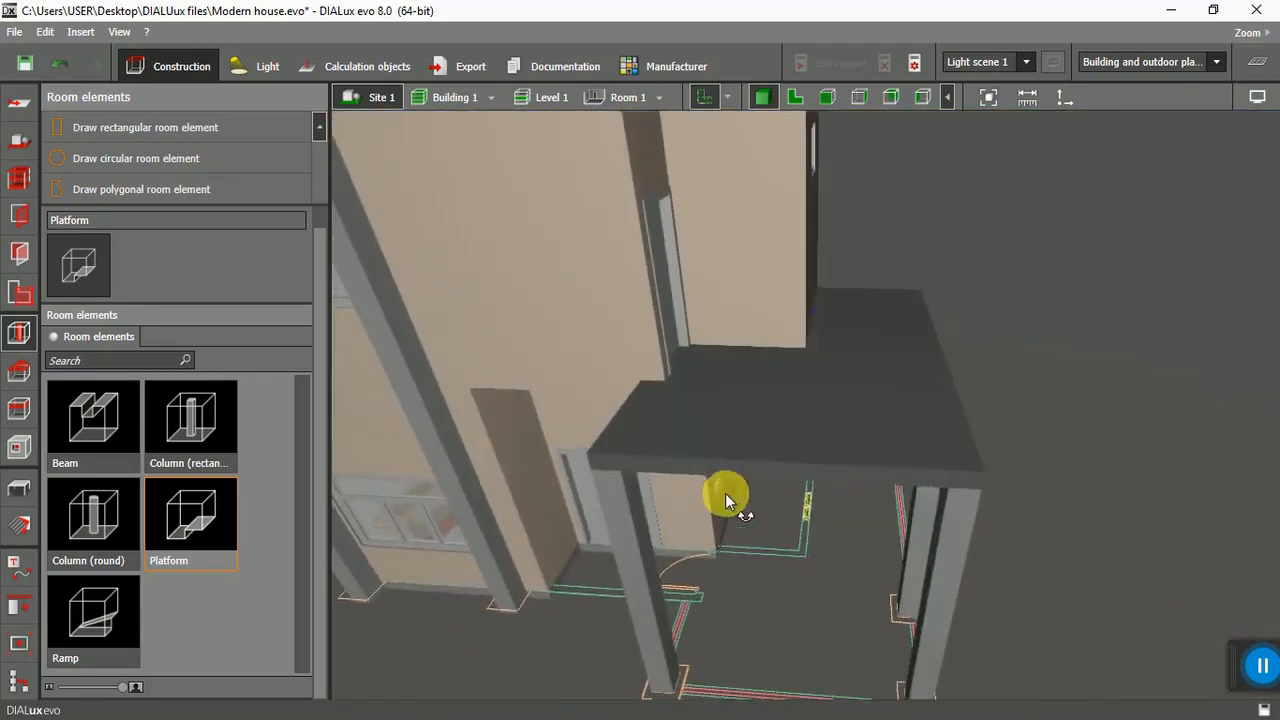
{"action": "right_click_drag", "start_coordinate": [529, 621], "coordinate": [606, 459]}
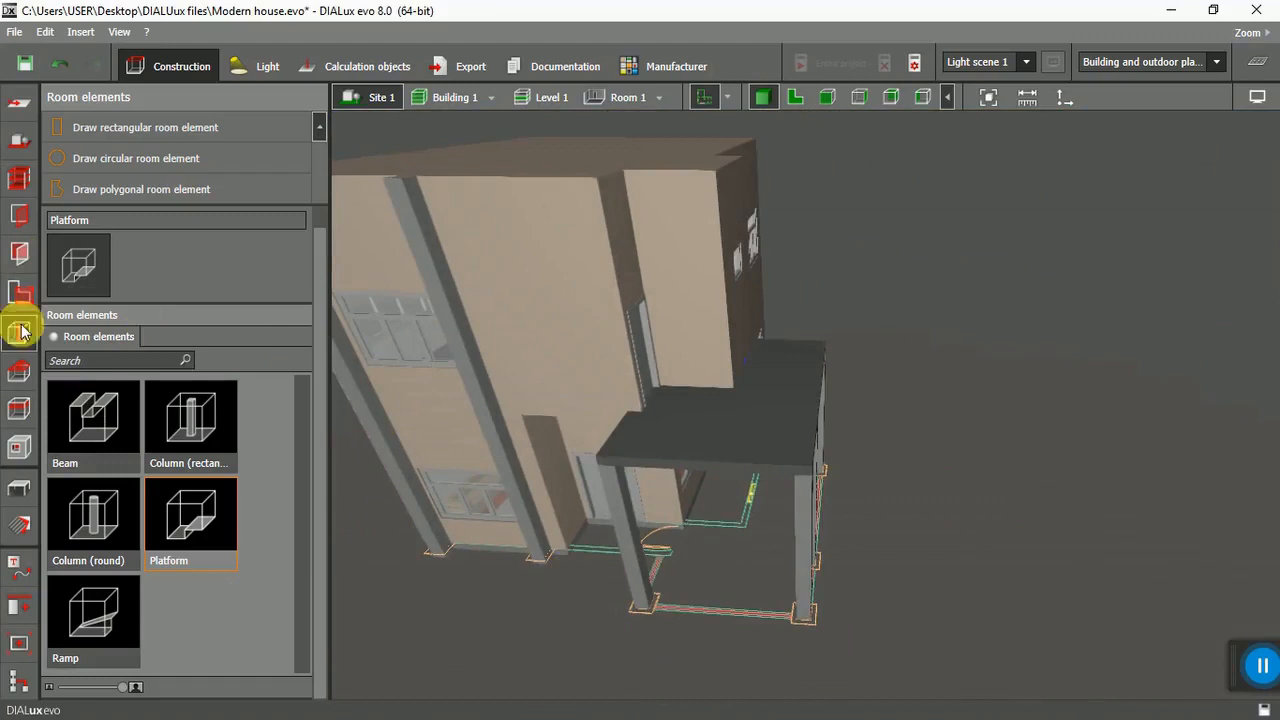
Pick the Pastel yellow material from the building's exterior wall and apply it to the platform.
{"action": "left_click", "coordinate": [19, 527]}
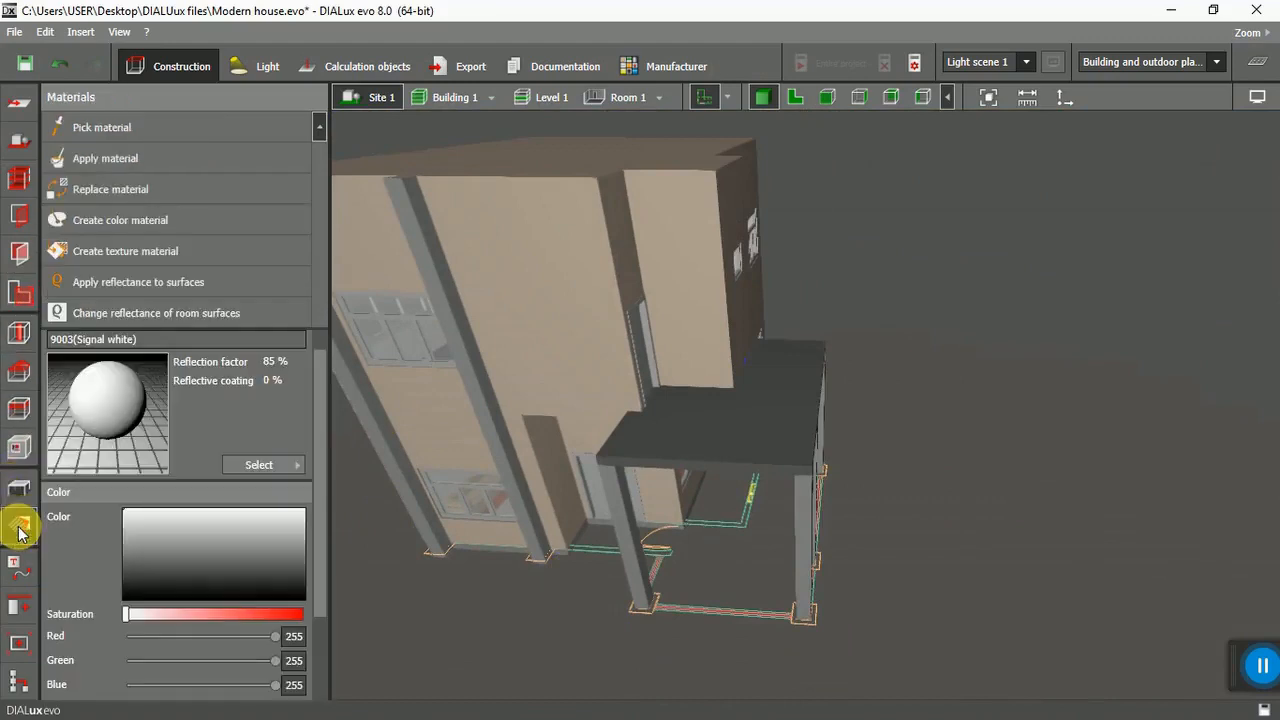
{"action": "left_click", "coordinate": [101, 127]}
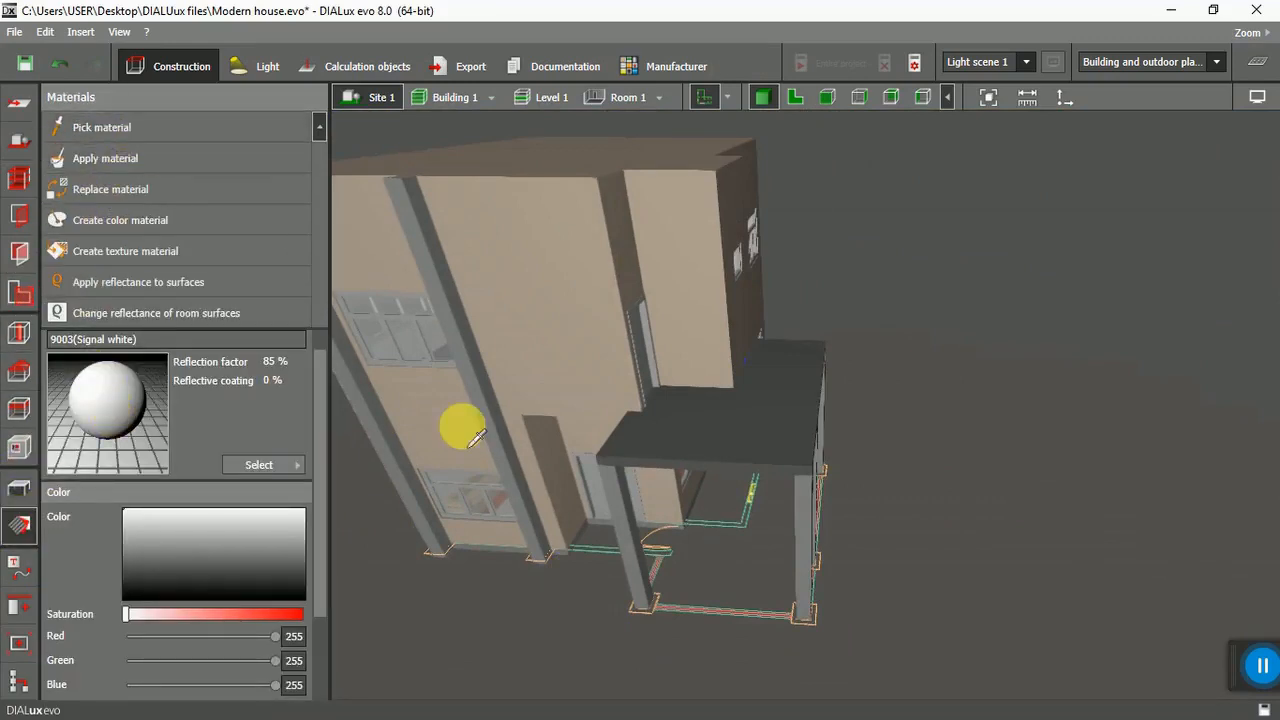
{"action": "left_click", "coordinate": [579, 377]}
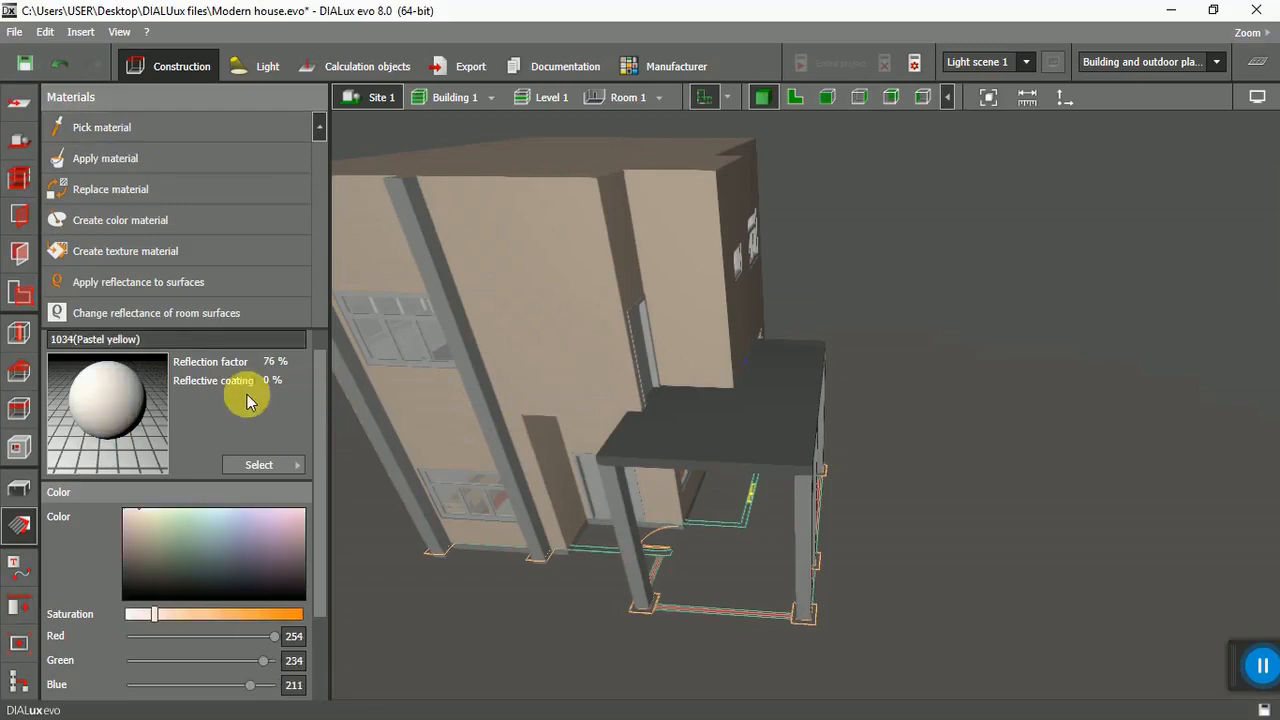
{"action": "left_click", "coordinate": [711, 430]}
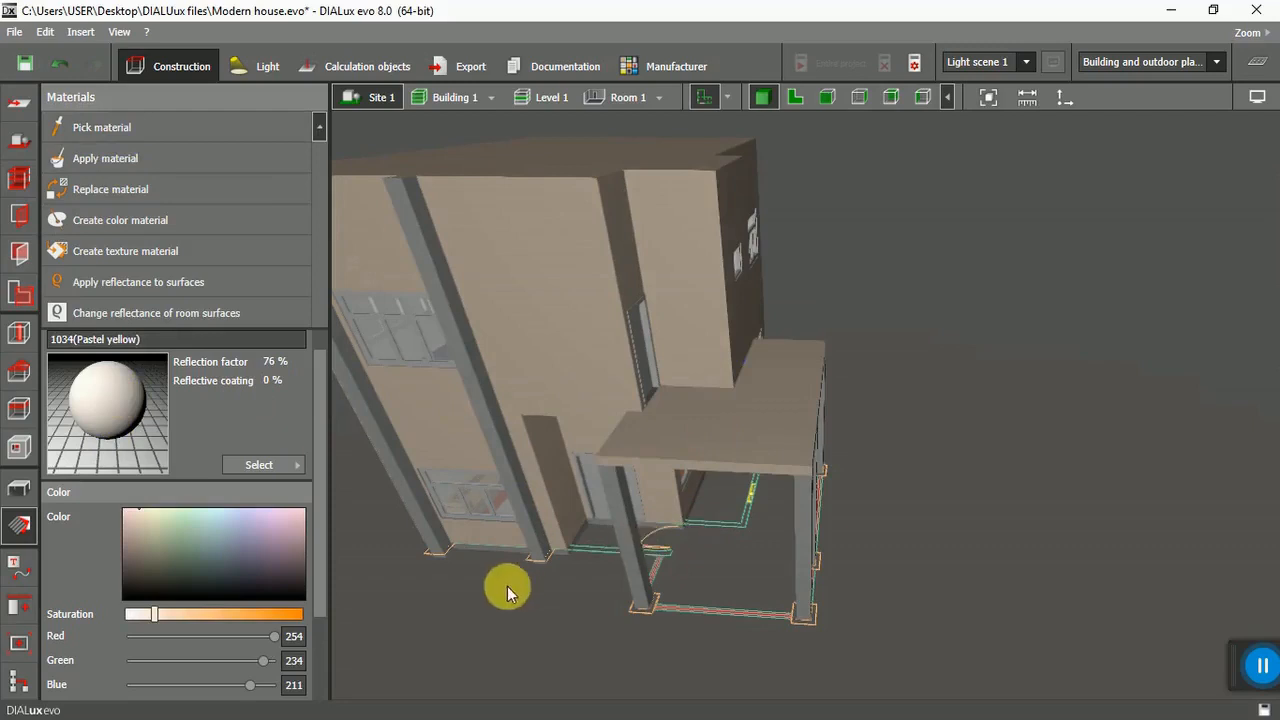
Pick DefaultWallMaterial from the column on the building facade and apply it to the outdoor columns supporting the platform.
{"action": "left_click", "coordinate": [105, 158]}
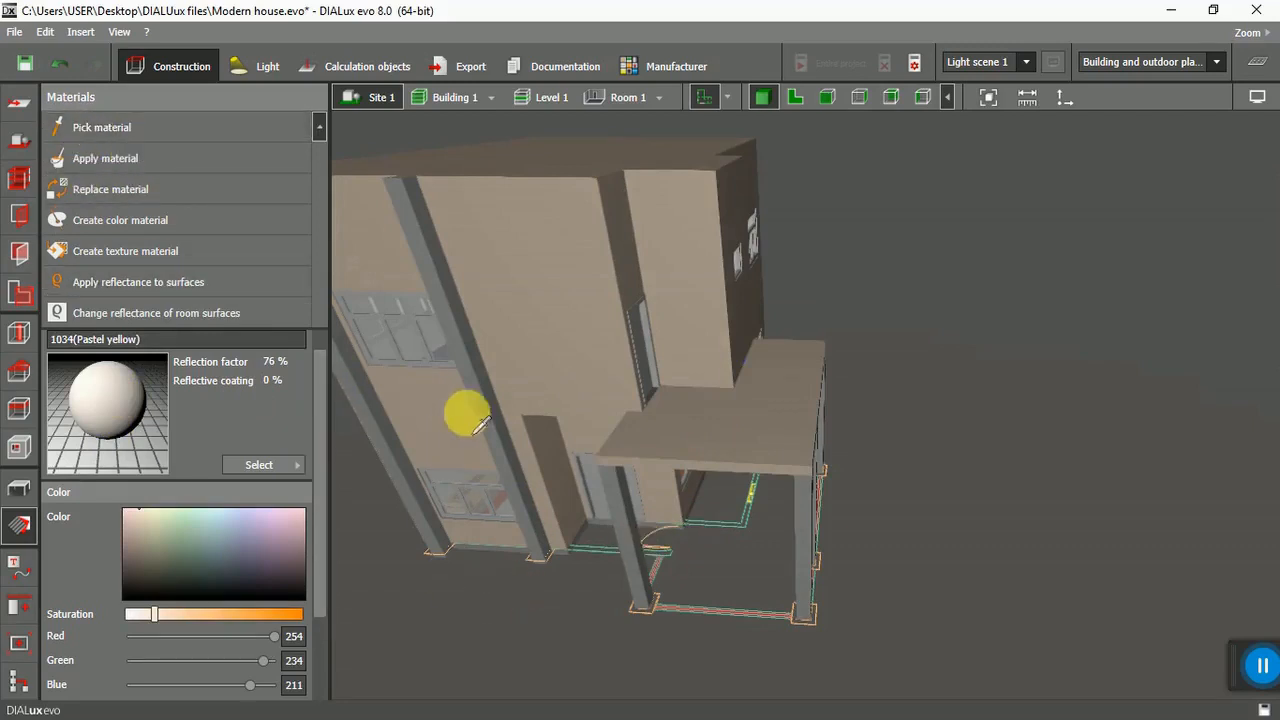
{"action": "left_click", "coordinate": [478, 394]}
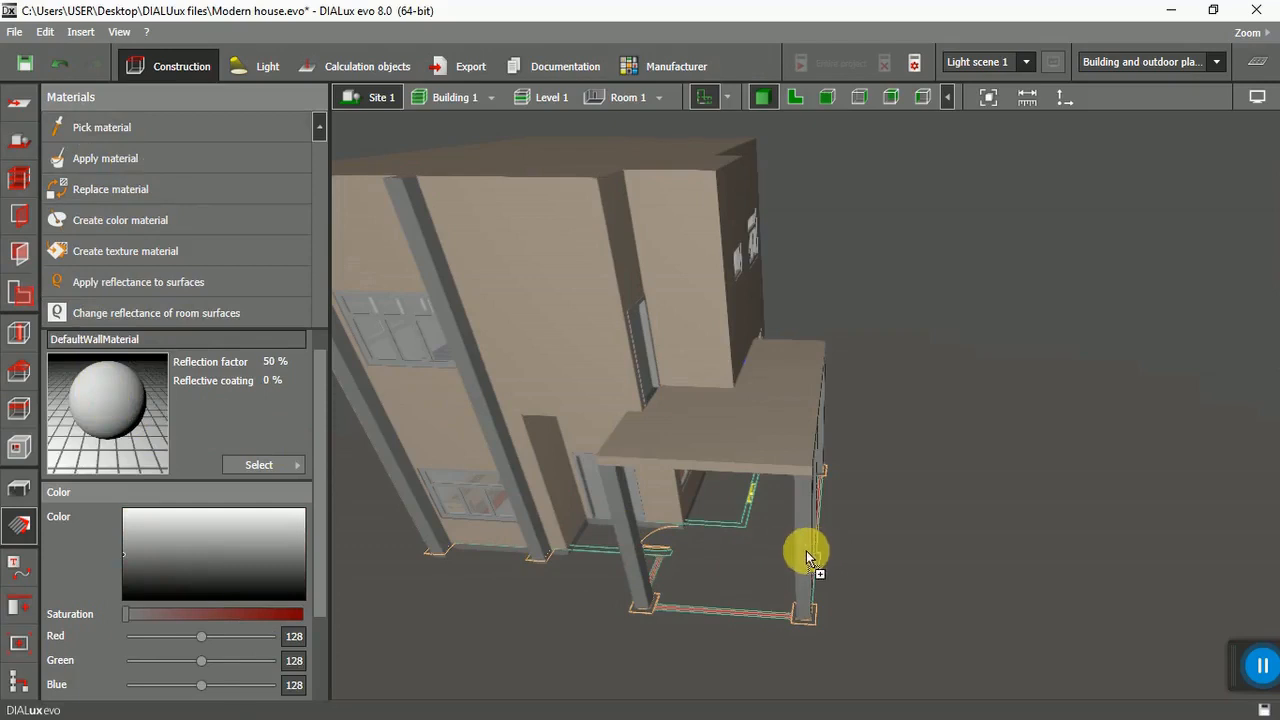
{"action": "right_click_drag", "start_coordinate": [753, 580], "coordinate": [669, 554]}
{"action": "scroll", "coordinate": [797, 522], "scroll_direction": "up", "scroll_amount": 5}
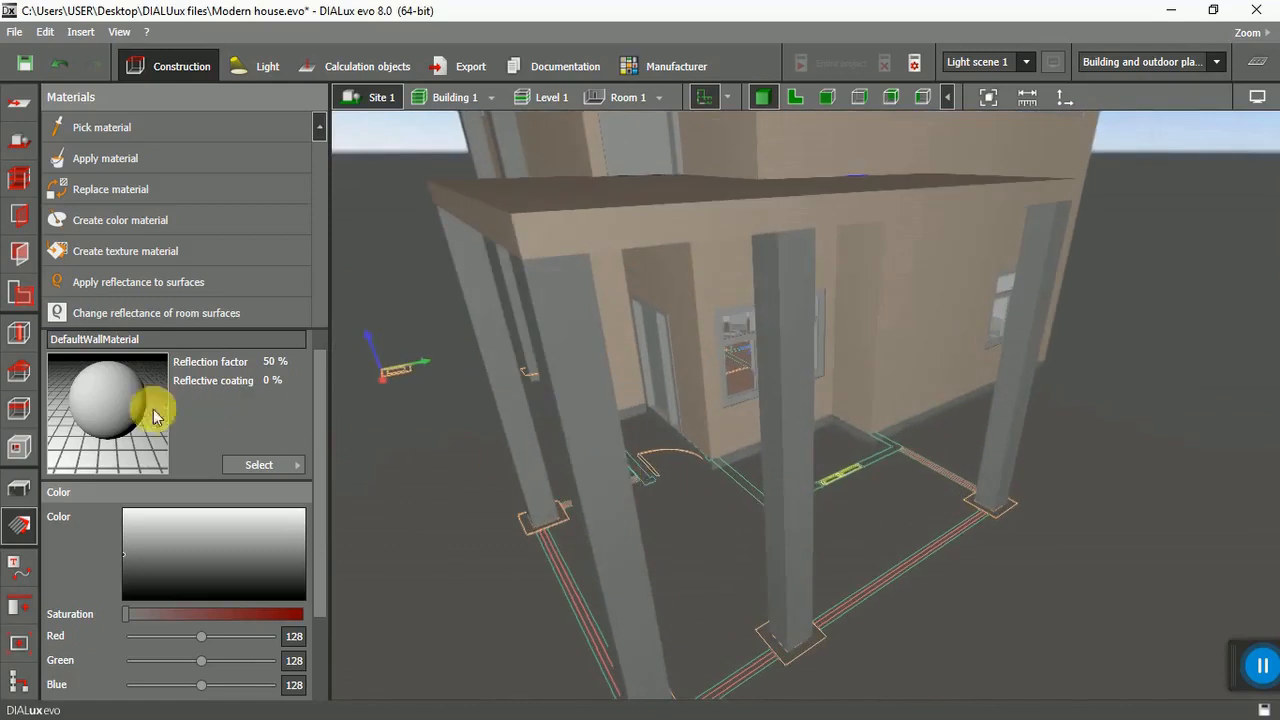
{"action": "left_click_drag", "start_coordinate": [128, 407], "coordinate": [792, 435]}
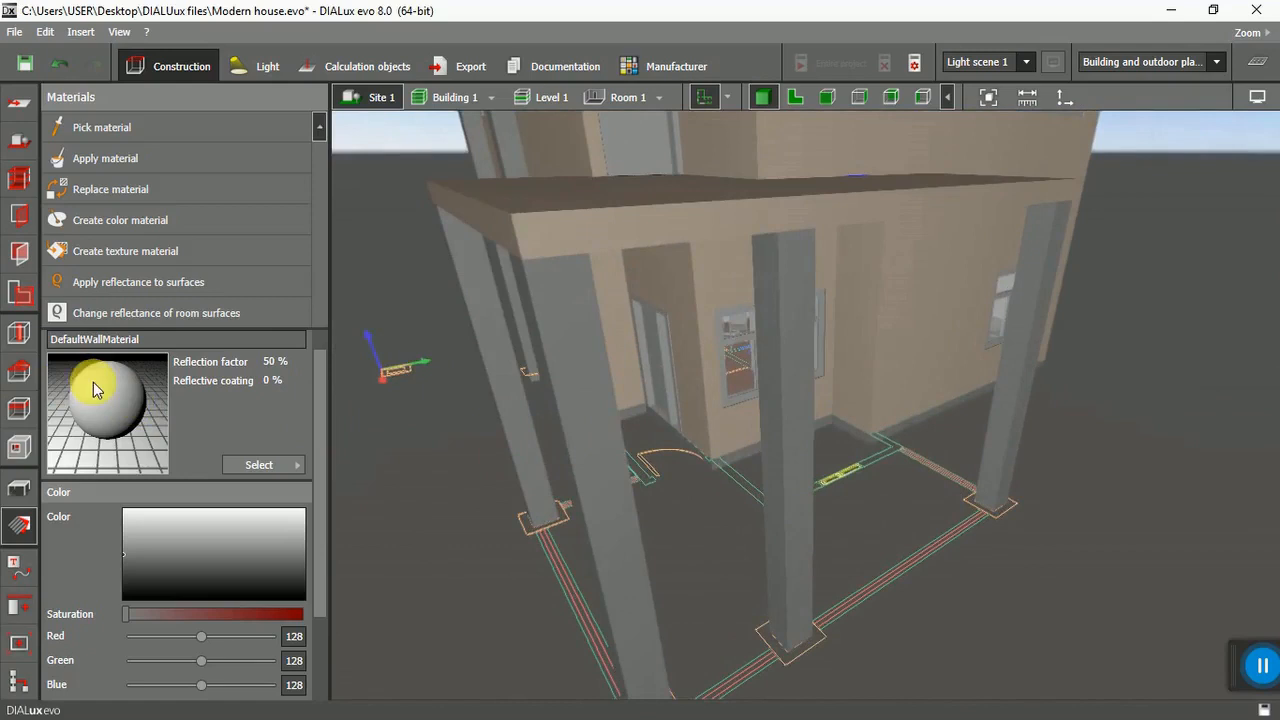
{"action": "left_click_drag", "start_coordinate": [139, 383], "coordinate": [1013, 418]}
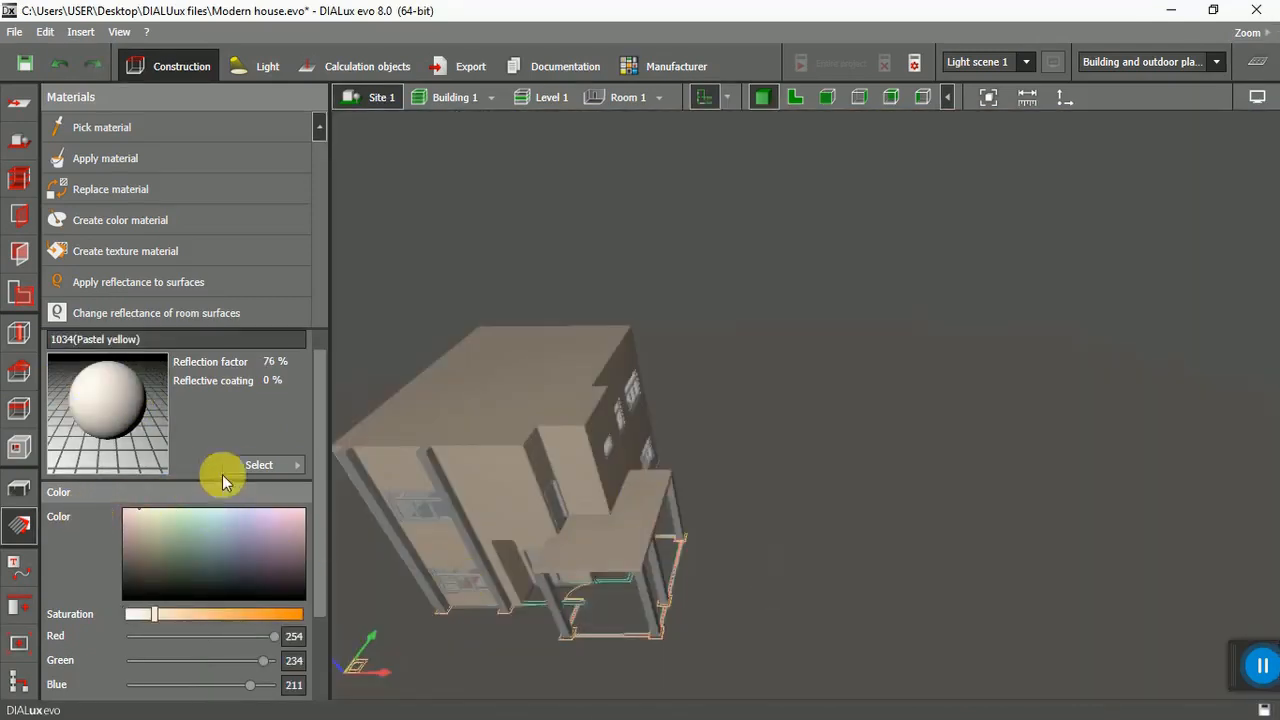
Choose the outdoor concrete floor texture "undressed concrete light" from the material catalog and apply it to the top of the platform roof.
{"action": "left_click", "coordinate": [294, 466]}
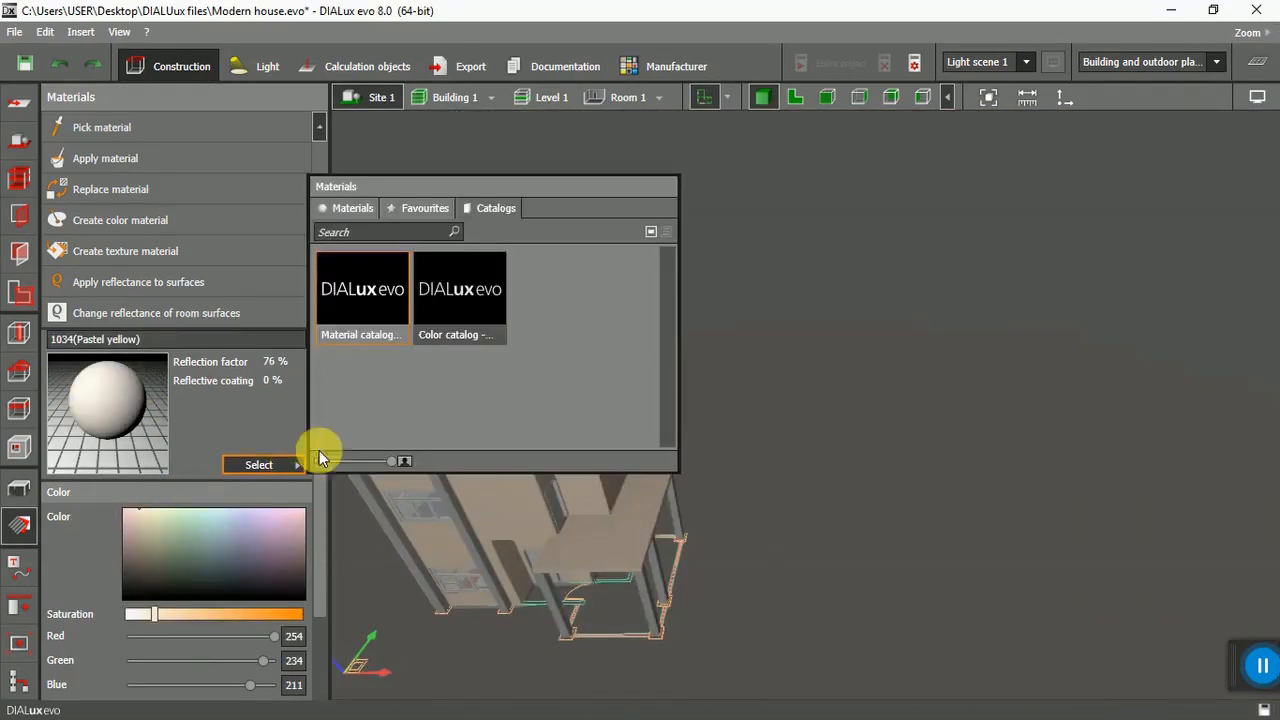
{"action": "left_click", "coordinate": [372, 287]}
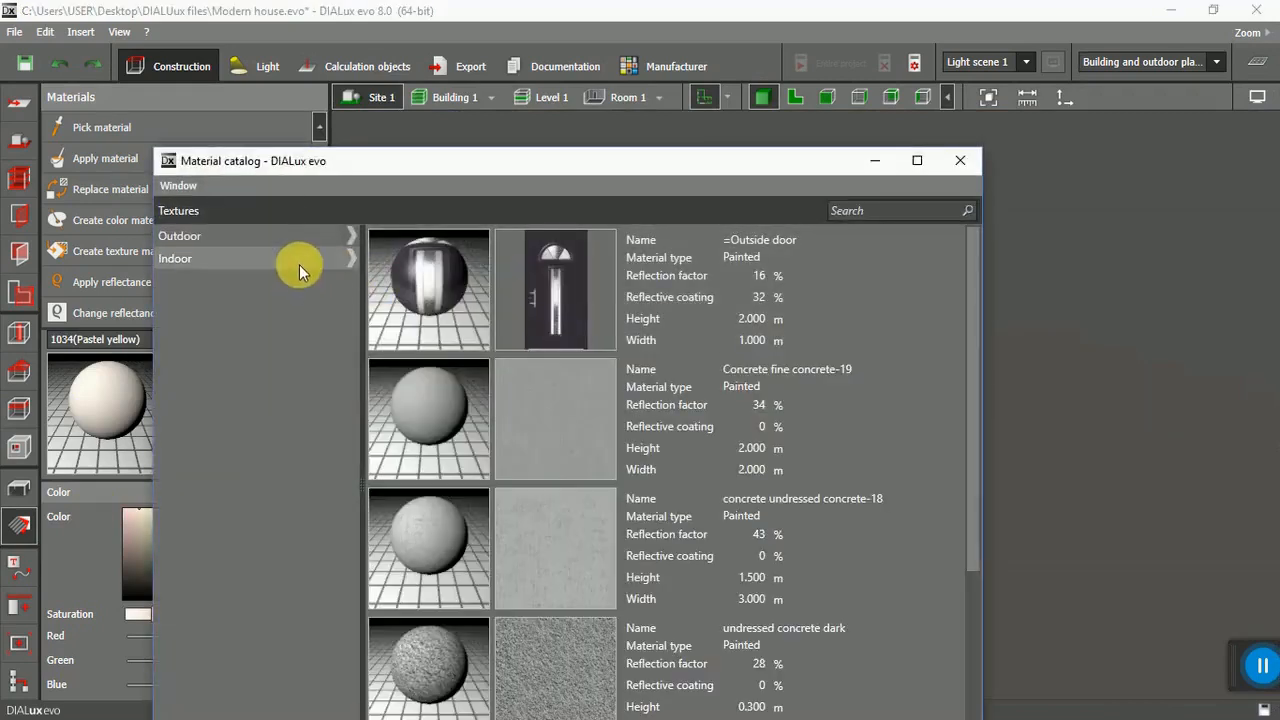
{"action": "left_click", "coordinate": [338, 234]}
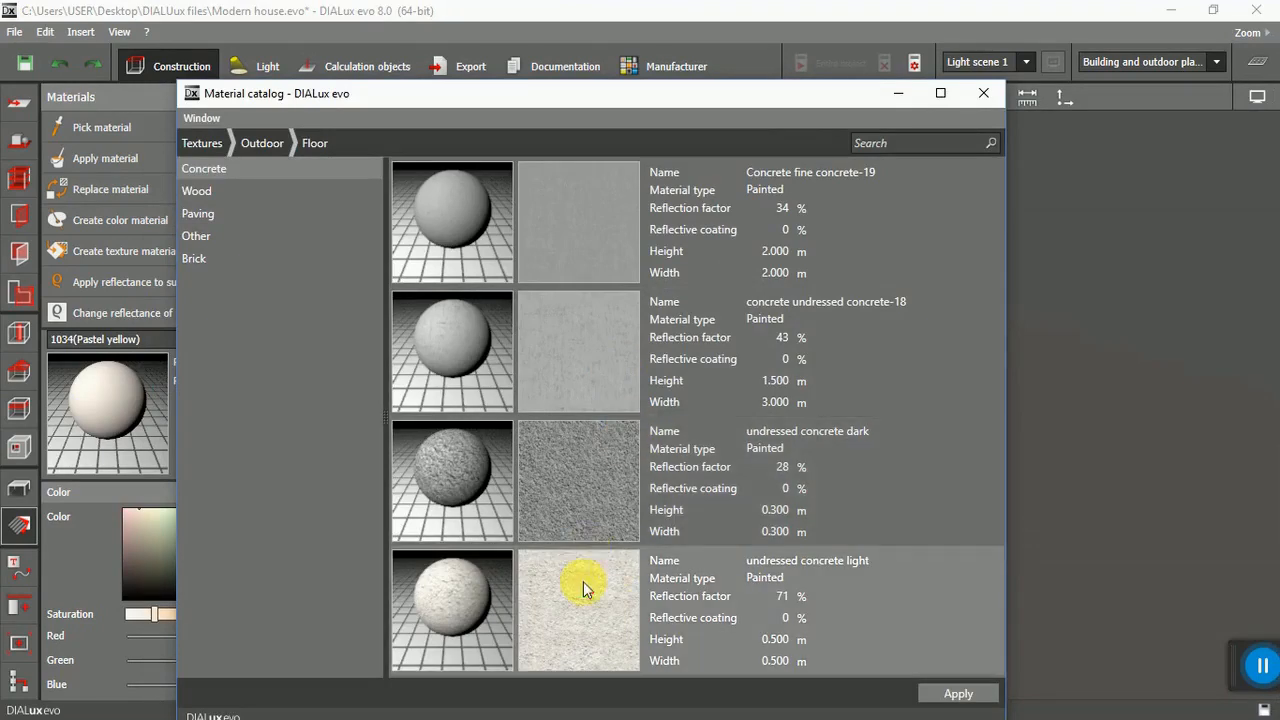
{"action": "left_click", "coordinate": [926, 691]}
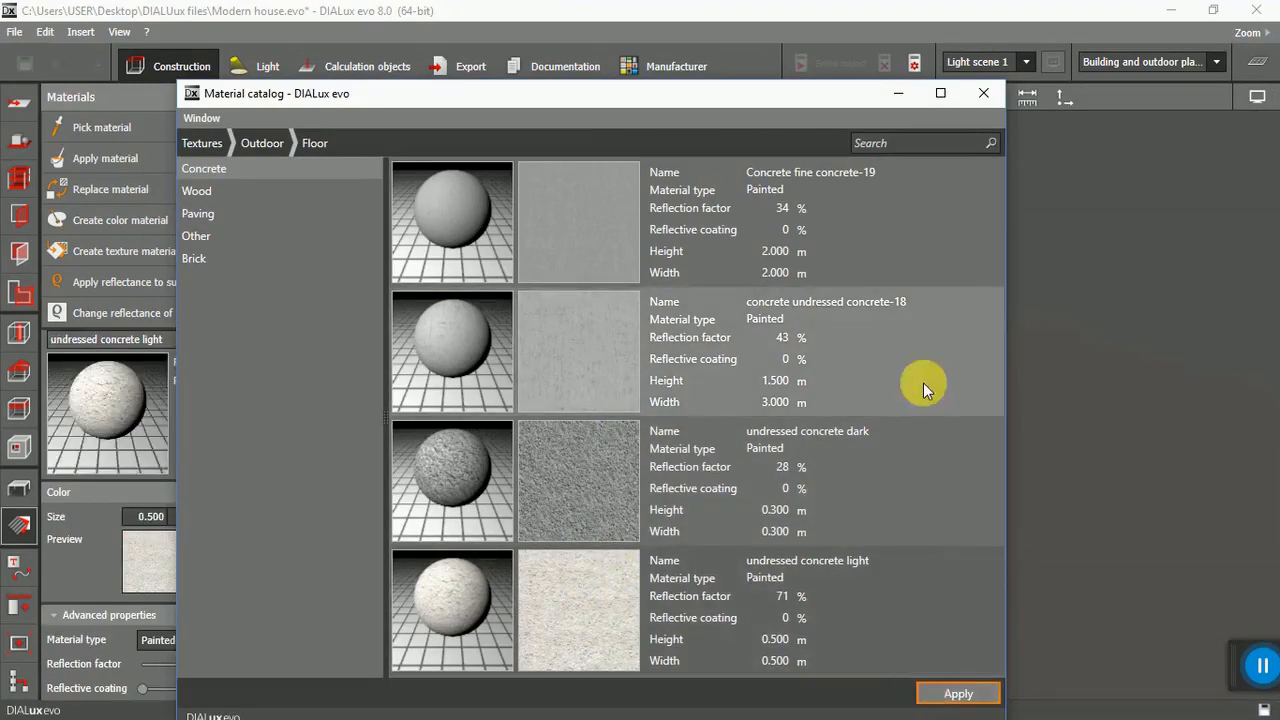
{"action": "left_click", "coordinate": [982, 92]}
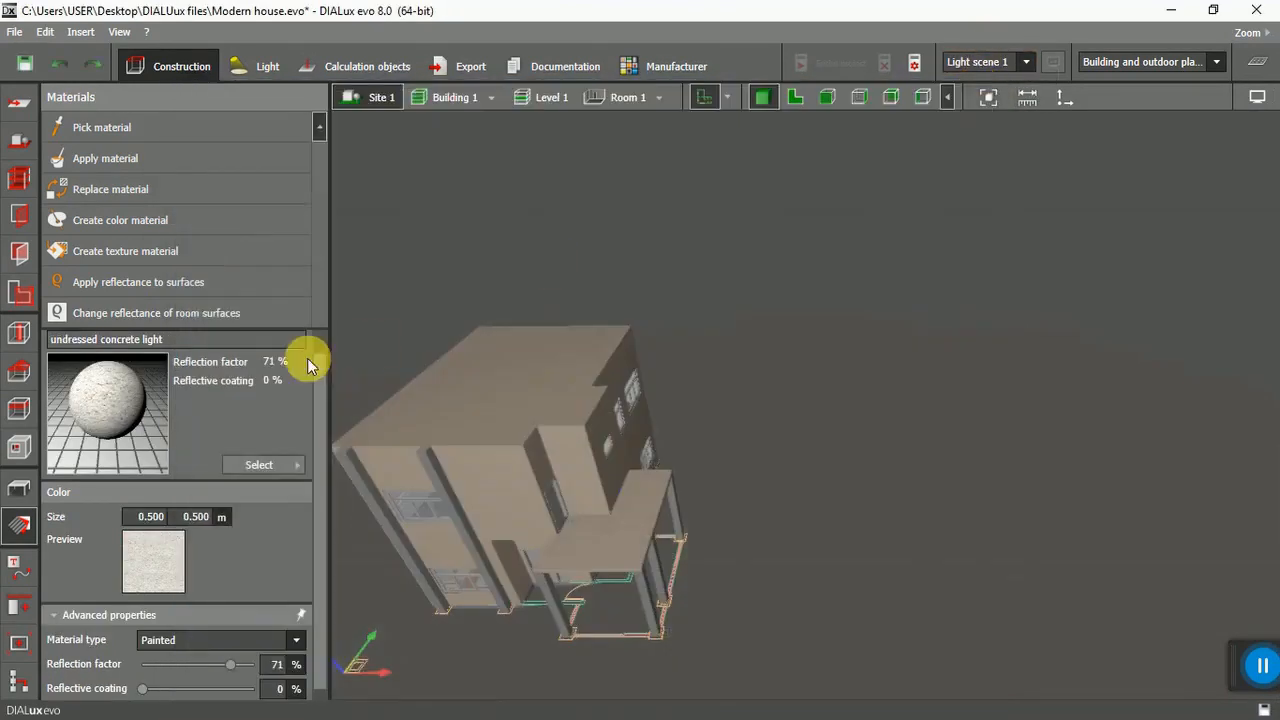
{"action": "left_click", "coordinate": [166, 160]}
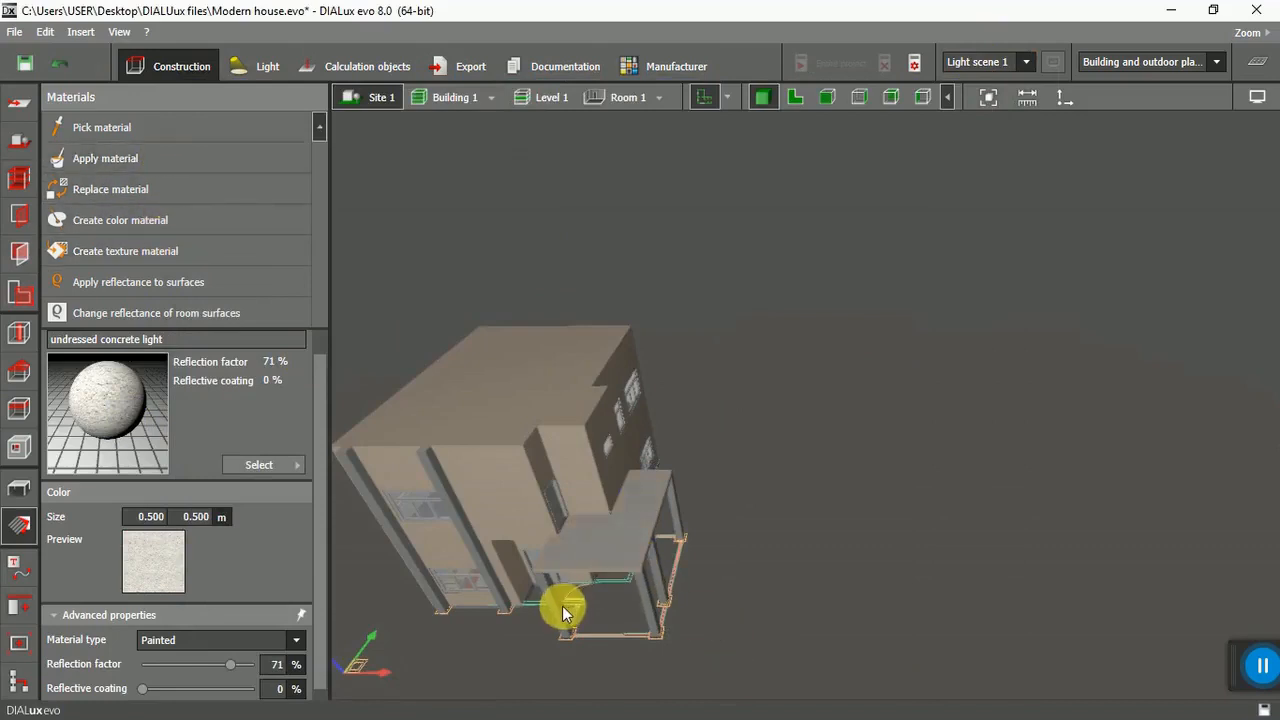
{"action": "scroll", "coordinate": [561, 605], "scroll_direction": "up", "scroll_amount": 5}
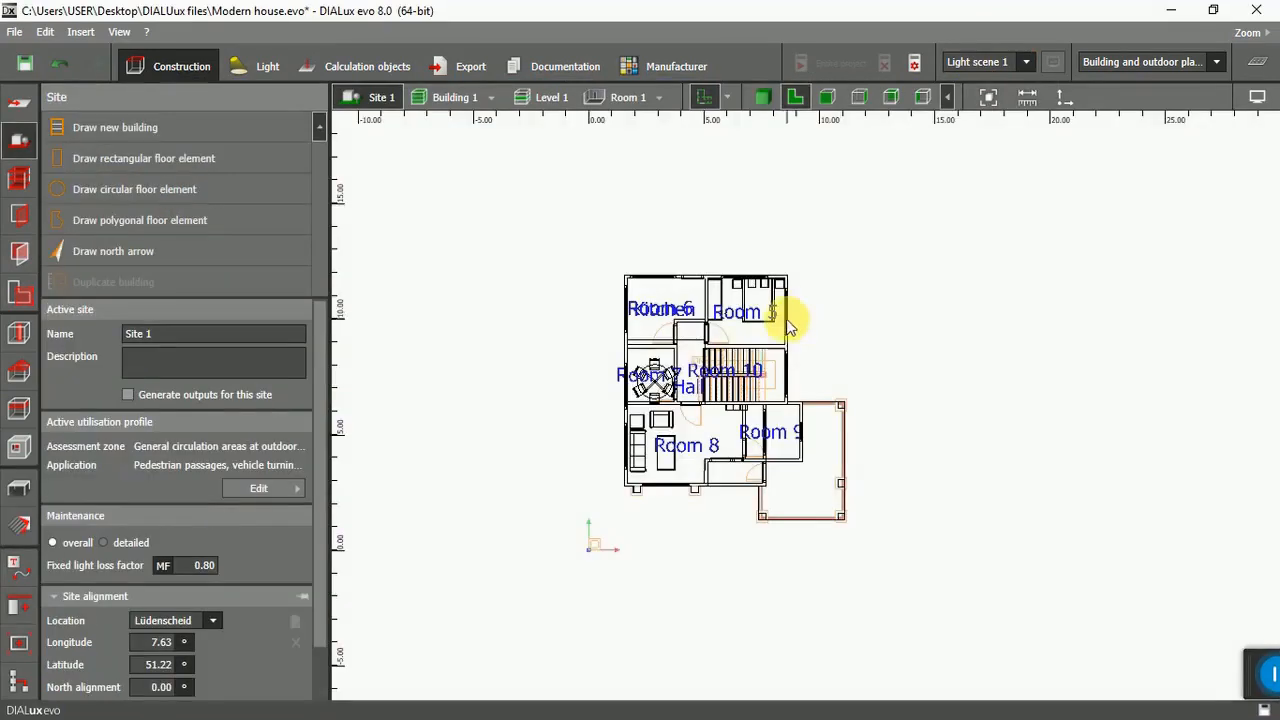
Display the imported Level 1 plan in the floor plan view of the site.
{"action": "left_click", "coordinate": [728, 98]}
{"action": "left_click", "coordinate": [733, 125]}
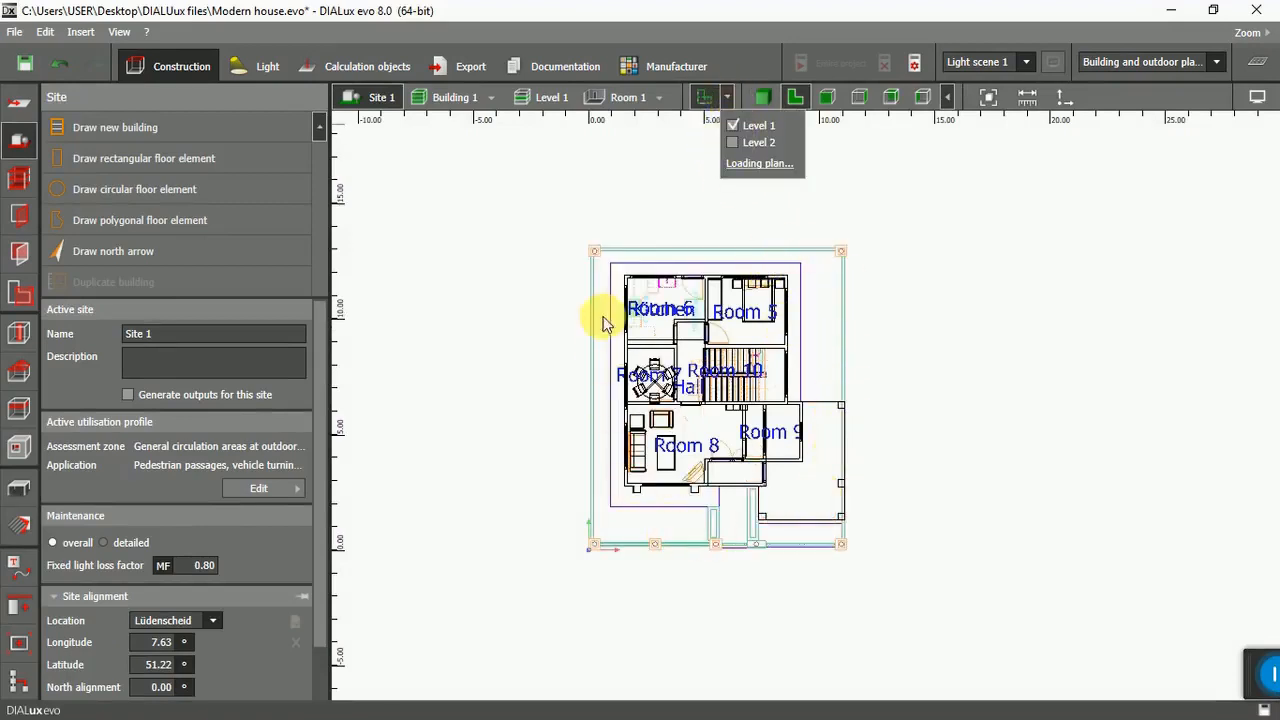
{"action": "left_click", "coordinate": [537, 391]}
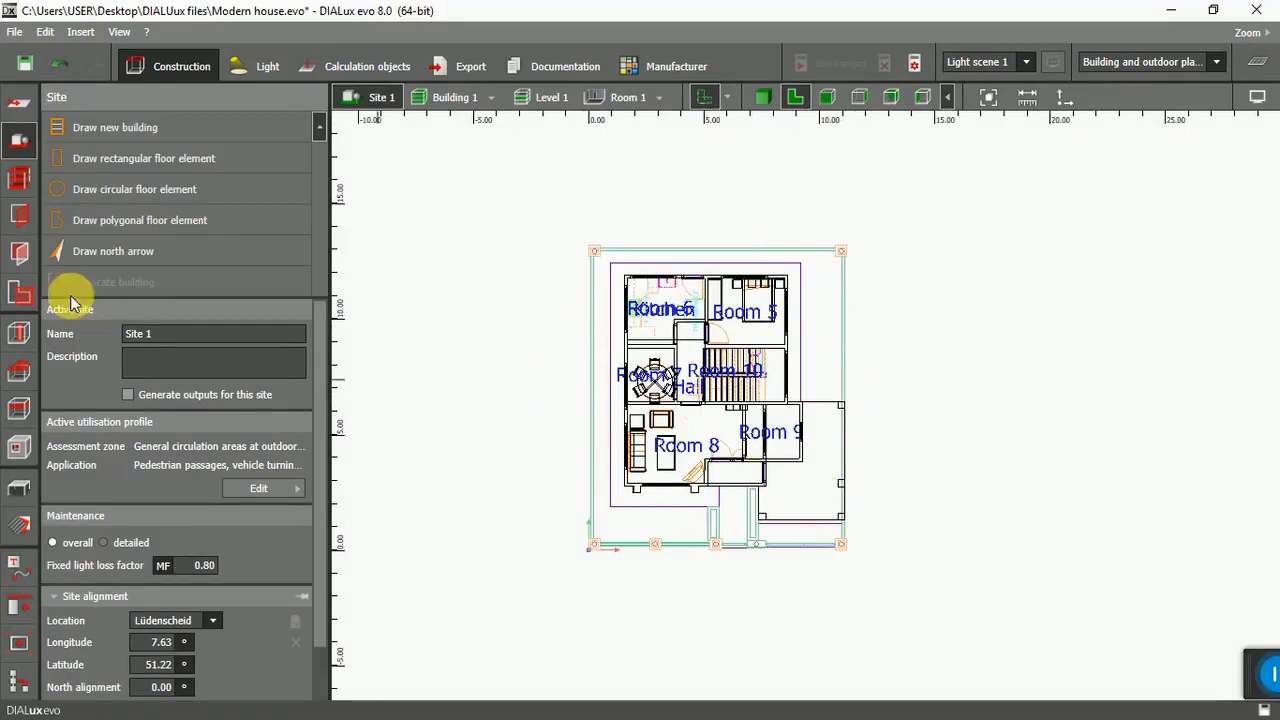
{"action": "left_click", "coordinate": [19, 185]}
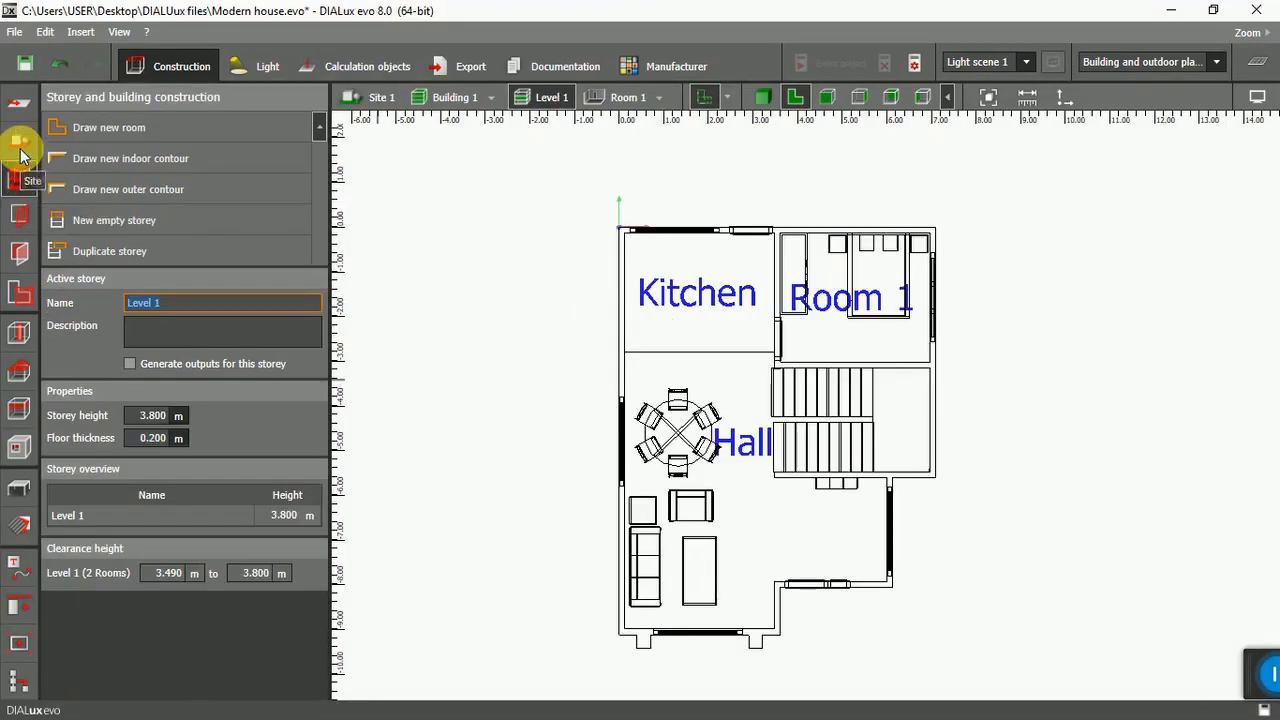
{"action": "left_click", "coordinate": [20, 142]}
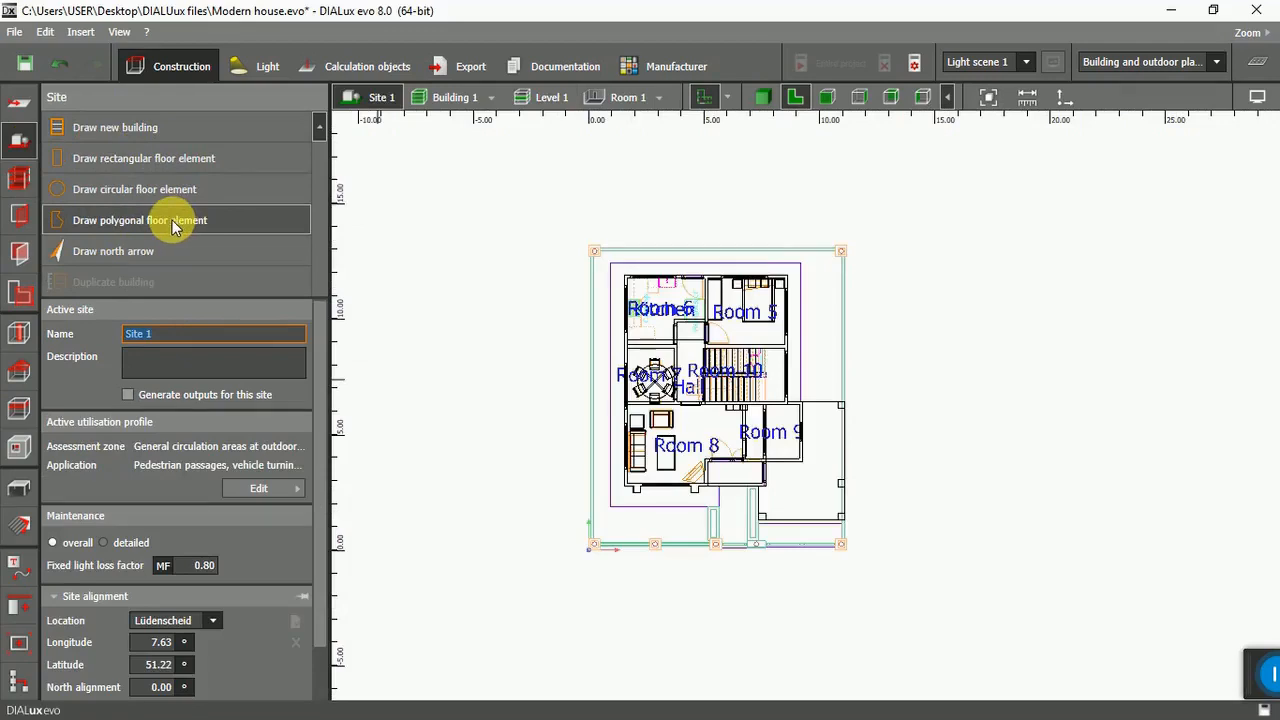
Draw an 11 m by 13 m rectangular floor element across the plot, between the outer corners of the boundary columns.
{"action": "left_click", "coordinate": [183, 160]}
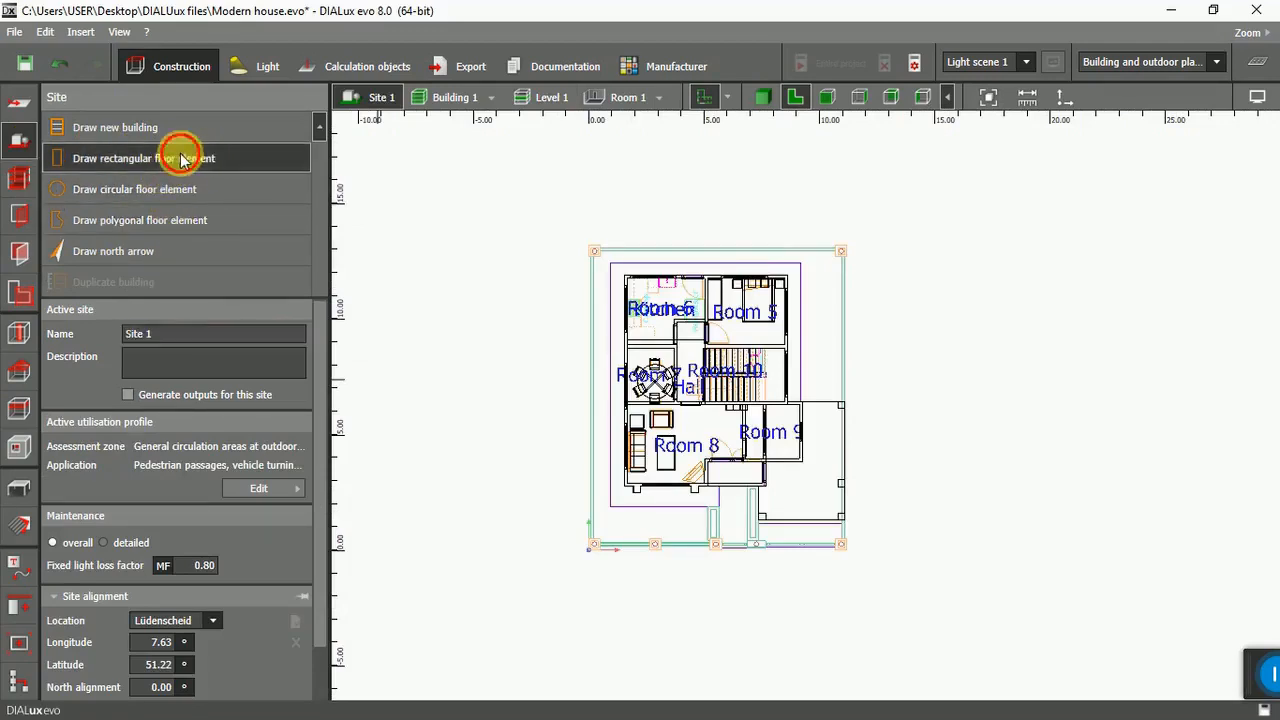
{"action": "scroll", "coordinate": [600, 250], "scroll_direction": "up", "scroll_amount": 2}
{"action": "scroll", "coordinate": [598, 252], "scroll_direction": "up", "scroll_amount": 5}
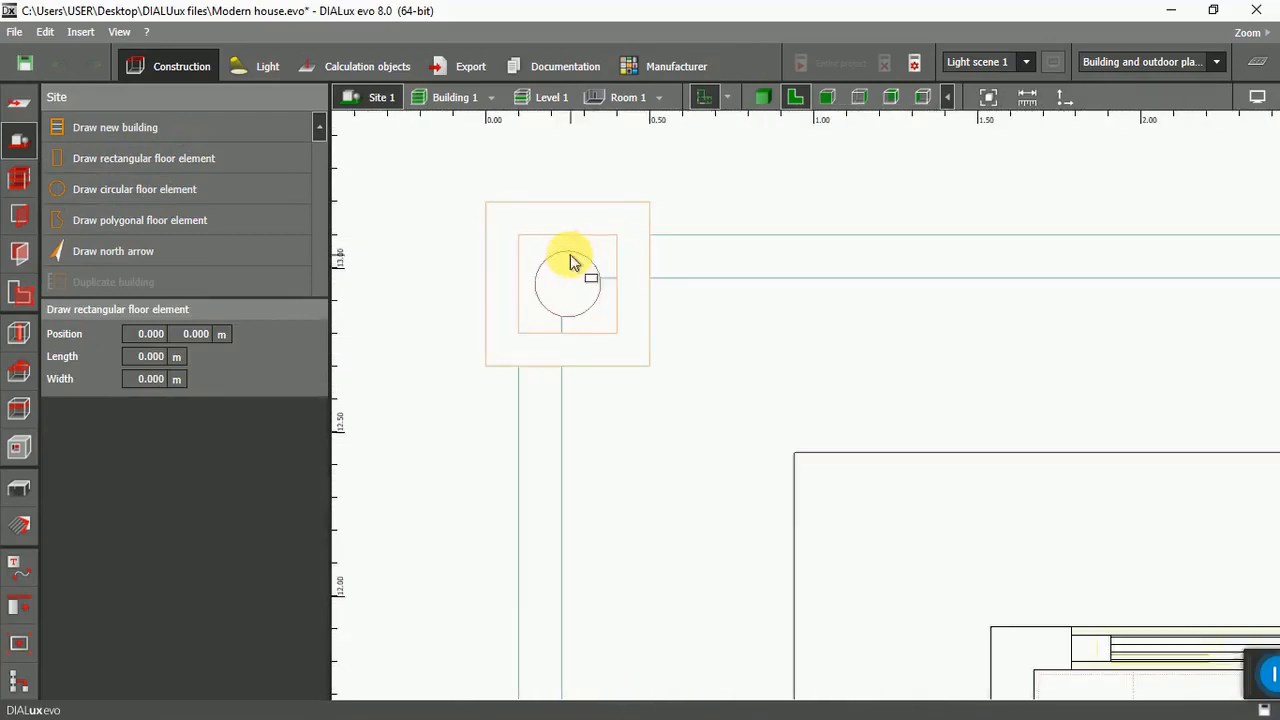
{"action": "left_click", "coordinate": [518, 235]}
{"action": "scroll", "coordinate": [545, 272], "scroll_direction": "down", "scroll_amount": 6}
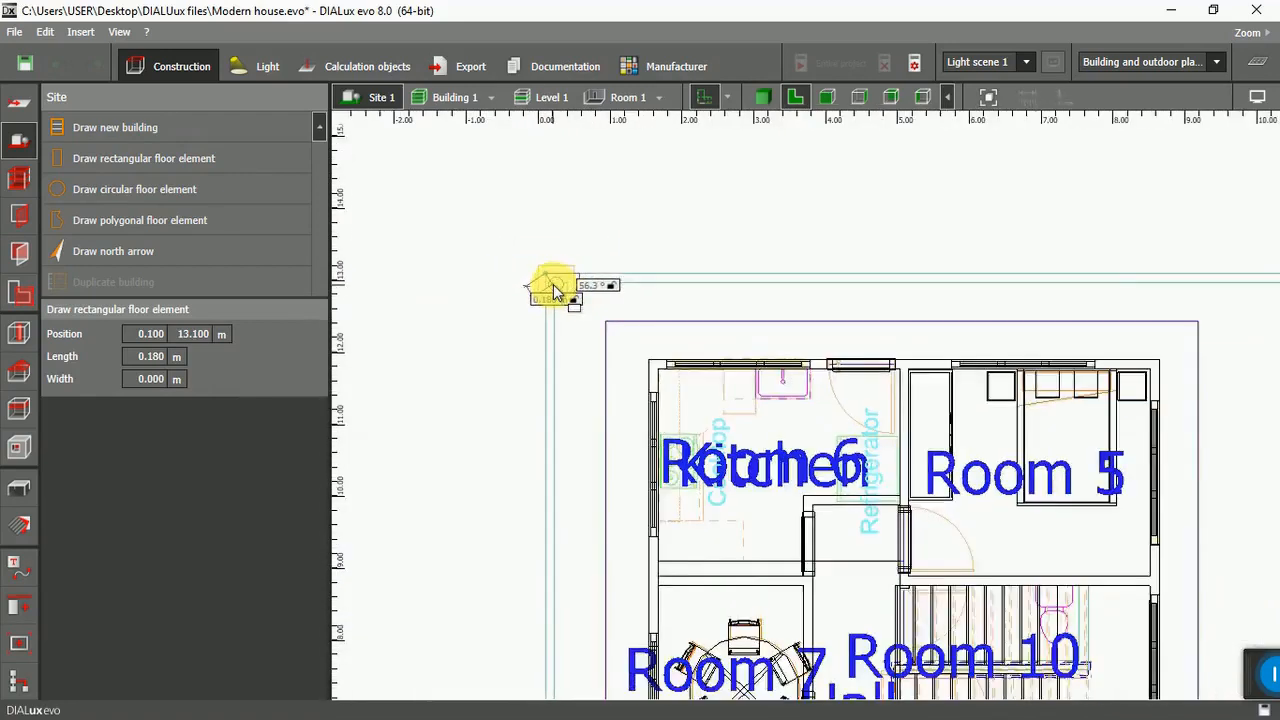
{"action": "scroll", "coordinate": [553, 290], "scroll_direction": "down", "scroll_amount": 2}
{"action": "scroll", "coordinate": [1166, 292], "scroll_direction": "up", "scroll_amount": 2}
{"action": "scroll", "coordinate": [1163, 286], "scroll_direction": "up", "scroll_amount": 3}
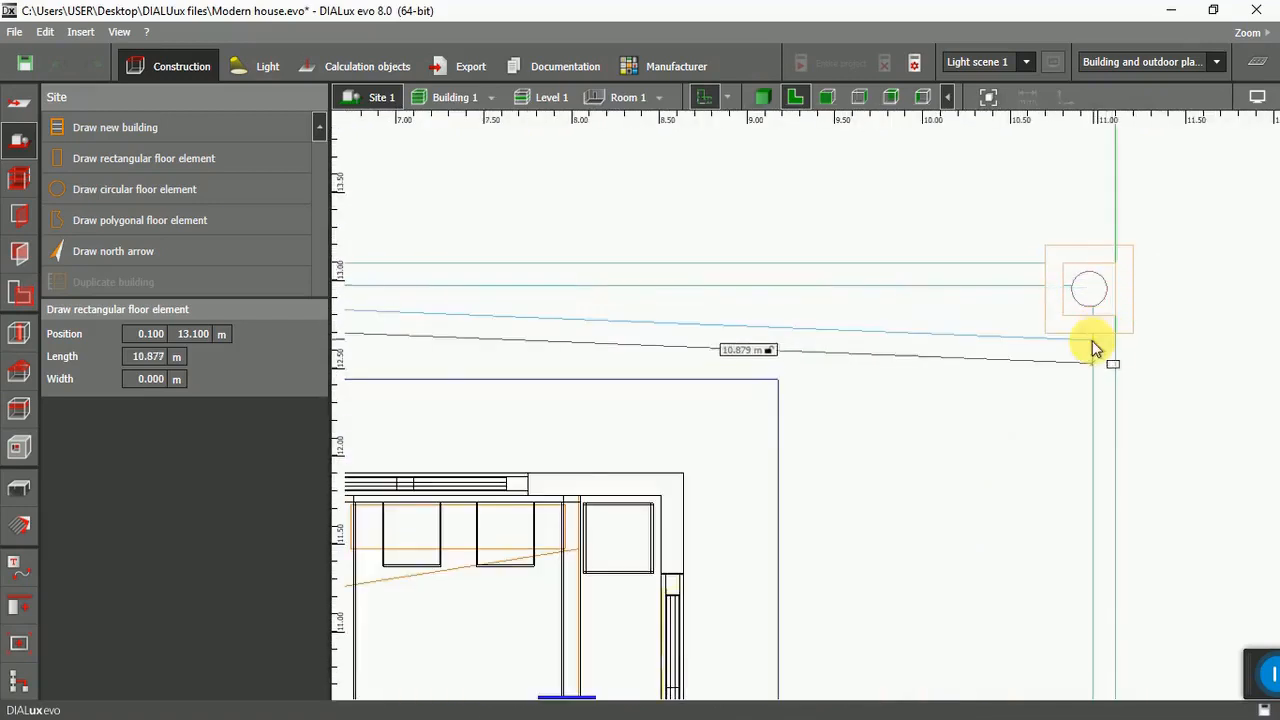
{"action": "left_click", "coordinate": [1116, 270]}
{"action": "scroll", "coordinate": [1022, 345], "scroll_direction": "down", "scroll_amount": 4}
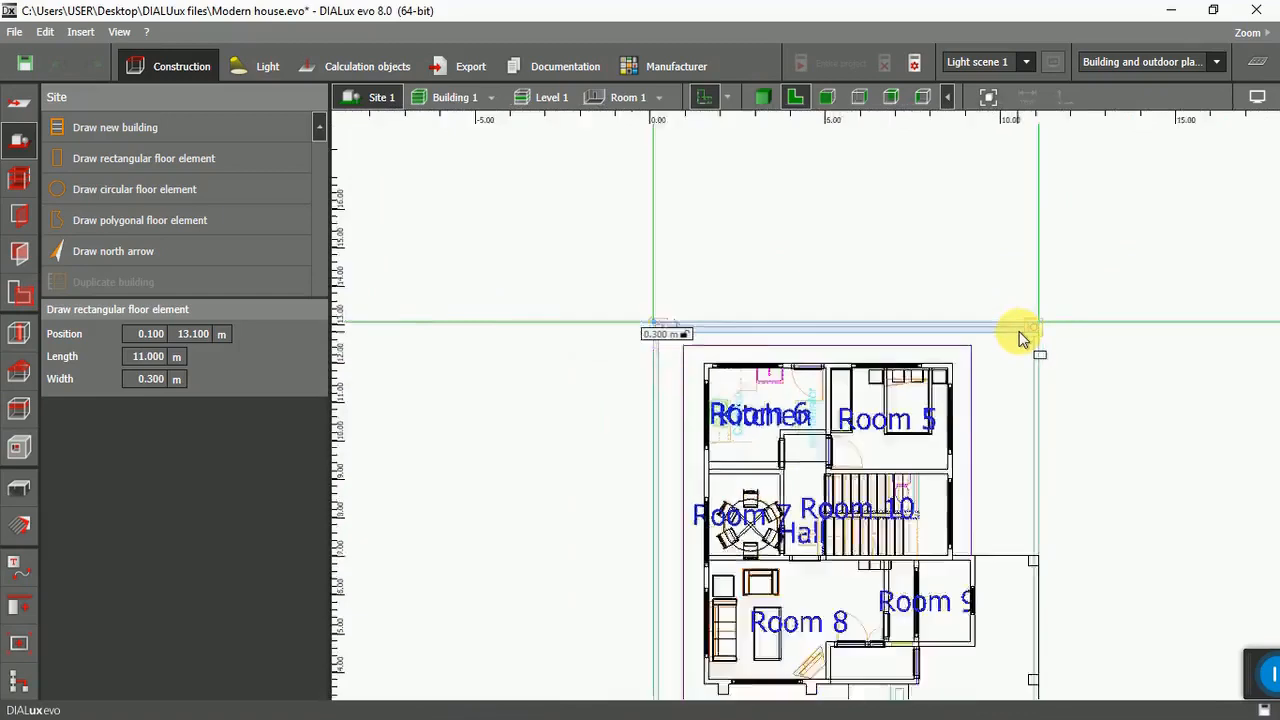
{"action": "scroll", "coordinate": [1019, 331], "scroll_direction": "down", "scroll_amount": 3}
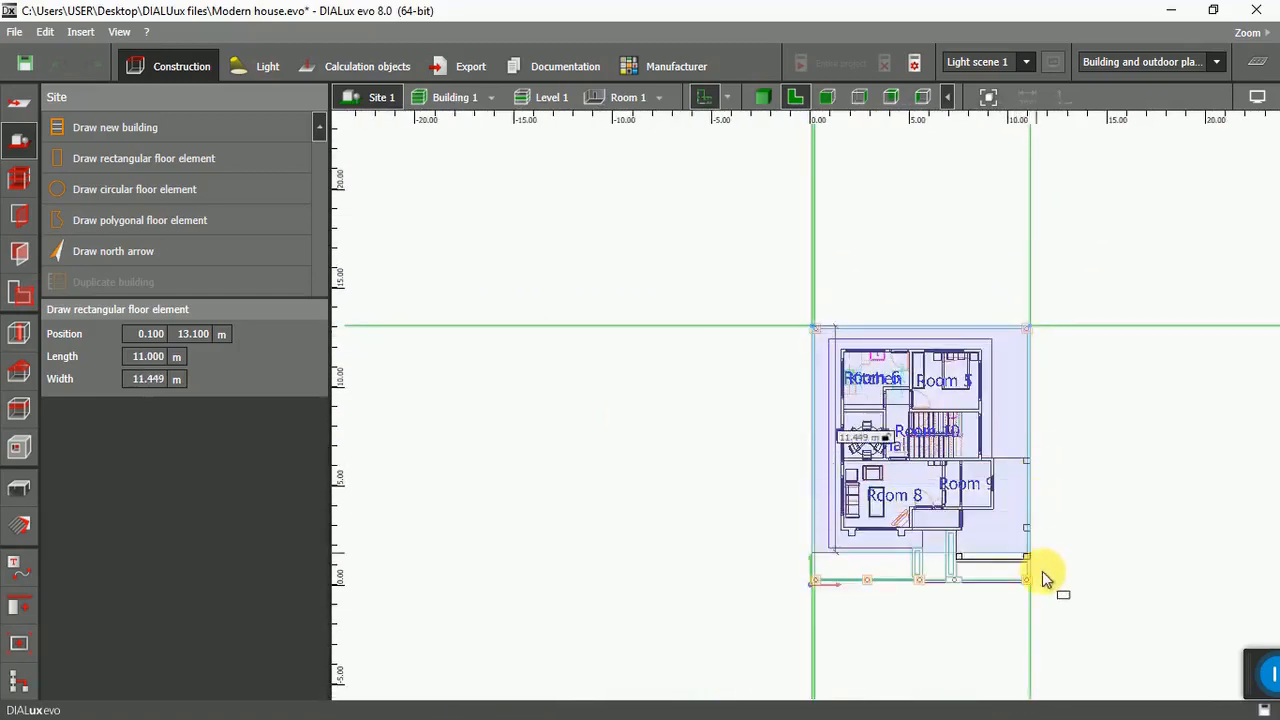
{"action": "scroll", "coordinate": [1051, 608], "scroll_direction": "up", "scroll_amount": 6}
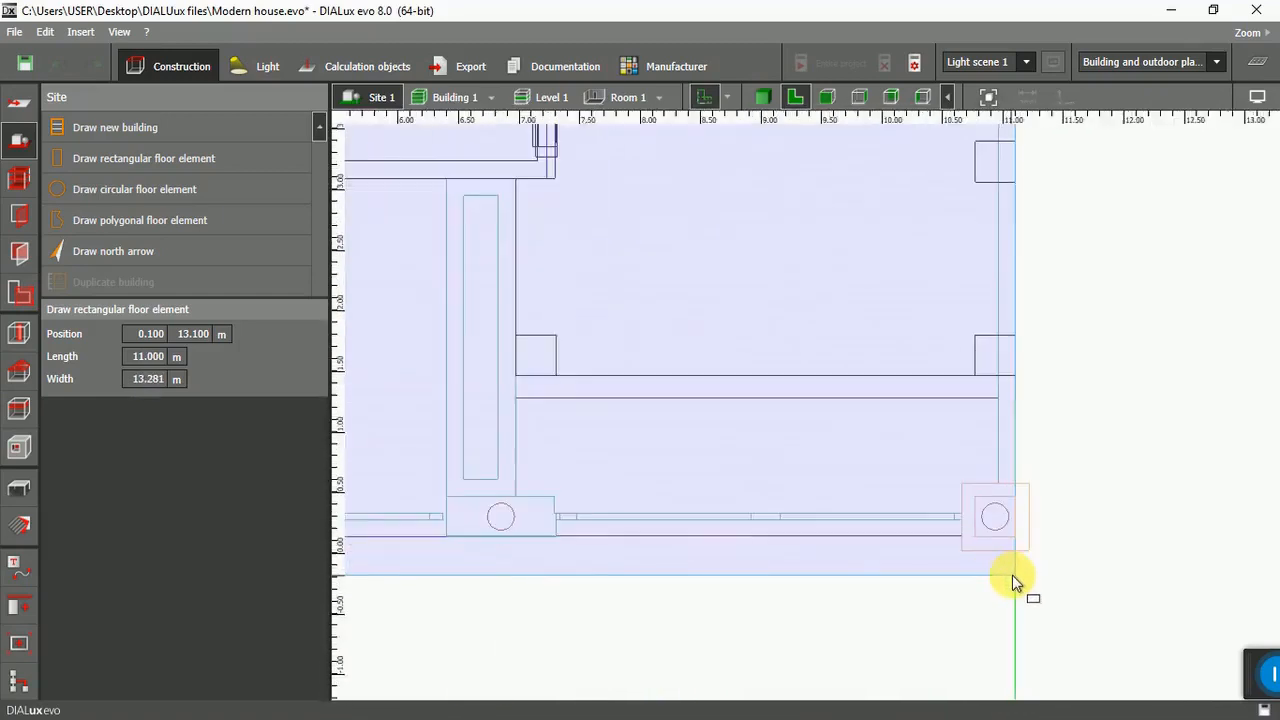
{"action": "scroll", "coordinate": [1011, 573], "scroll_direction": "up", "scroll_amount": 3}
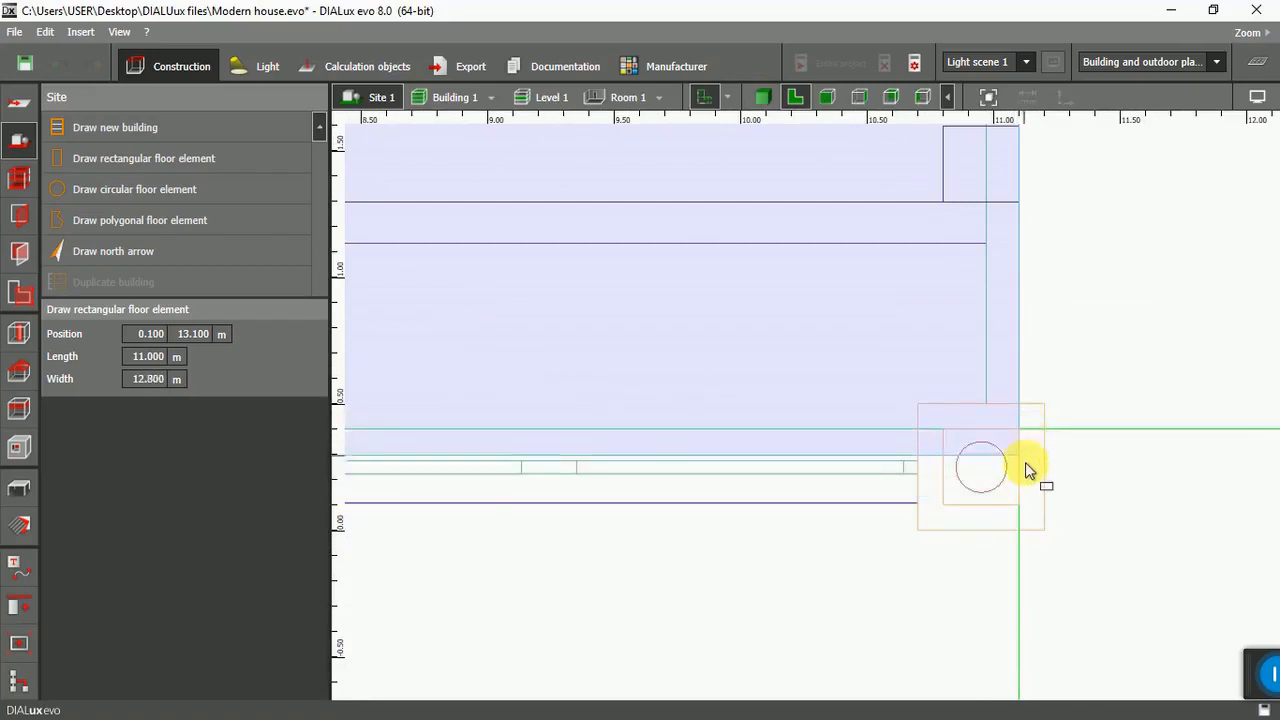
{"action": "left_click", "coordinate": [1033, 518]}
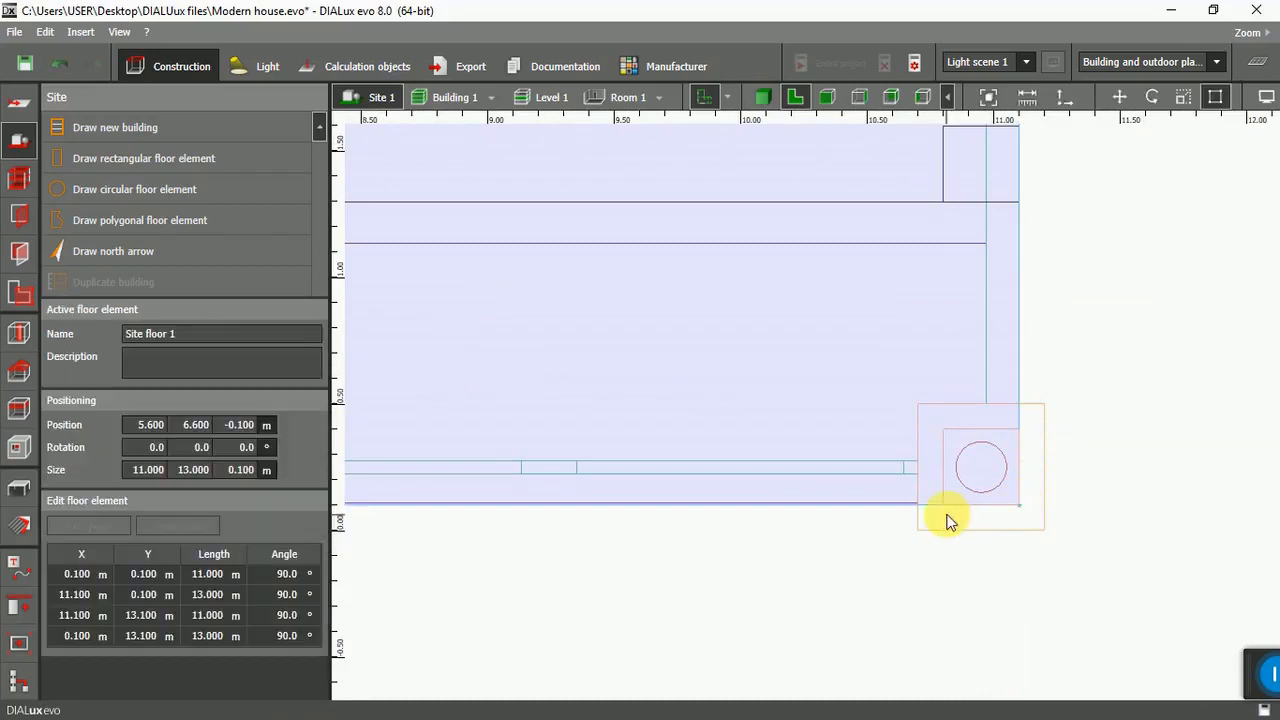
Set the site floor's vertical position to -0.2 m in side elevation, and return to the 3D view.
{"action": "scroll", "coordinate": [875, 527], "scroll_direction": "down", "scroll_amount": 2}
{"action": "scroll", "coordinate": [875, 527], "scroll_direction": "down", "scroll_amount": 4}
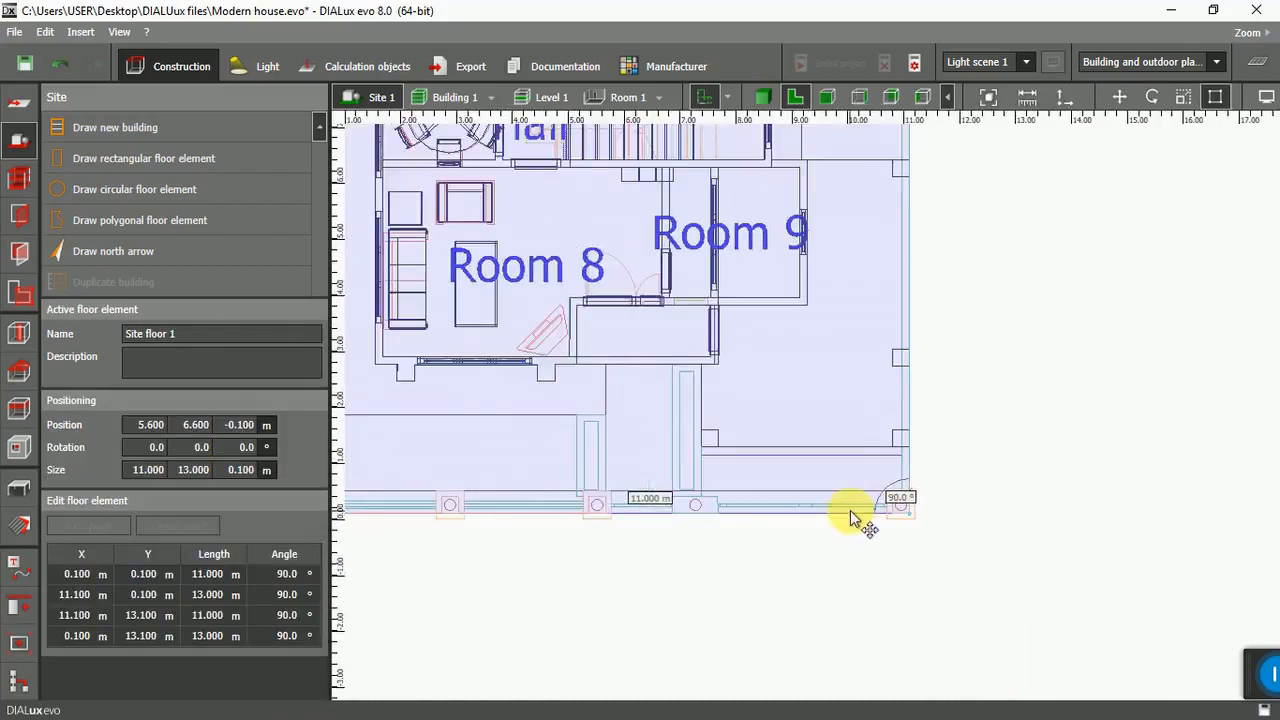
{"action": "scroll", "coordinate": [900, 558], "scroll_direction": "down", "scroll_amount": 1}
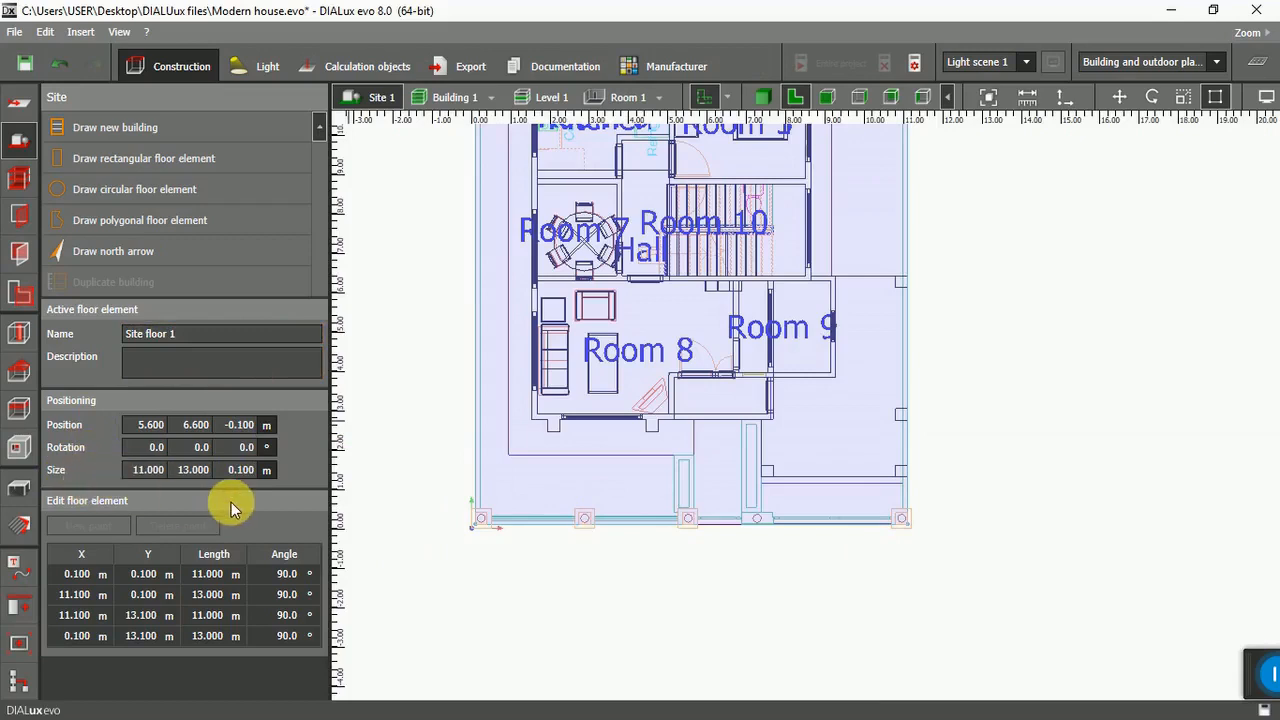
{"action": "left_click", "coordinate": [891, 97]}
{"action": "scroll", "coordinate": [623, 343], "scroll_direction": "down", "scroll_amount": 3}
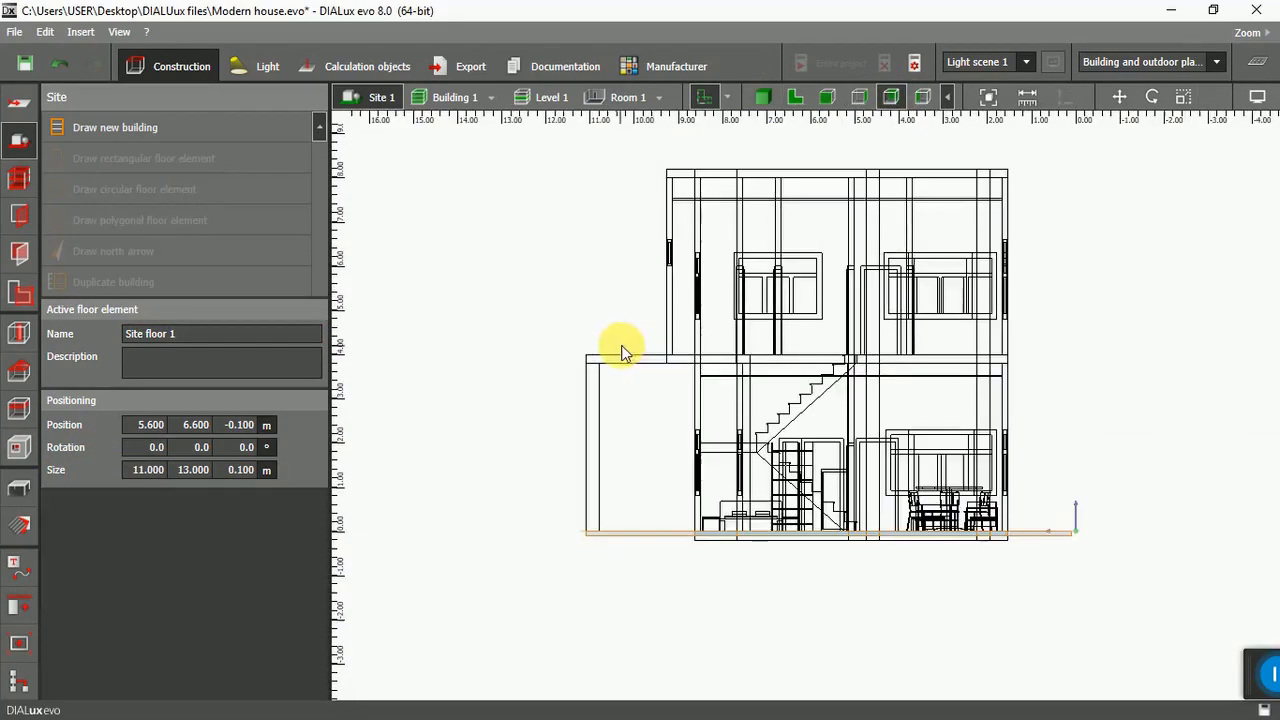
{"action": "scroll", "coordinate": [702, 548], "scroll_direction": "up", "scroll_amount": 5}
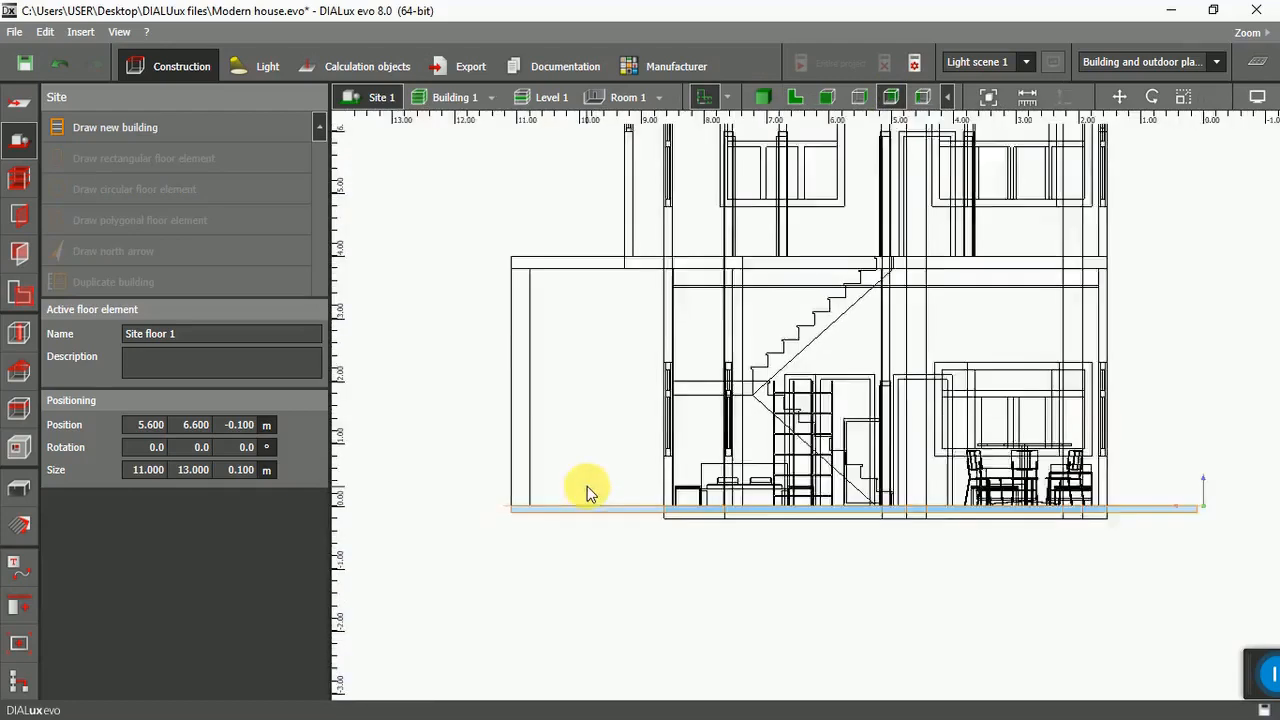
{"action": "scroll", "coordinate": [600, 562], "scroll_direction": "up", "scroll_amount": 1}
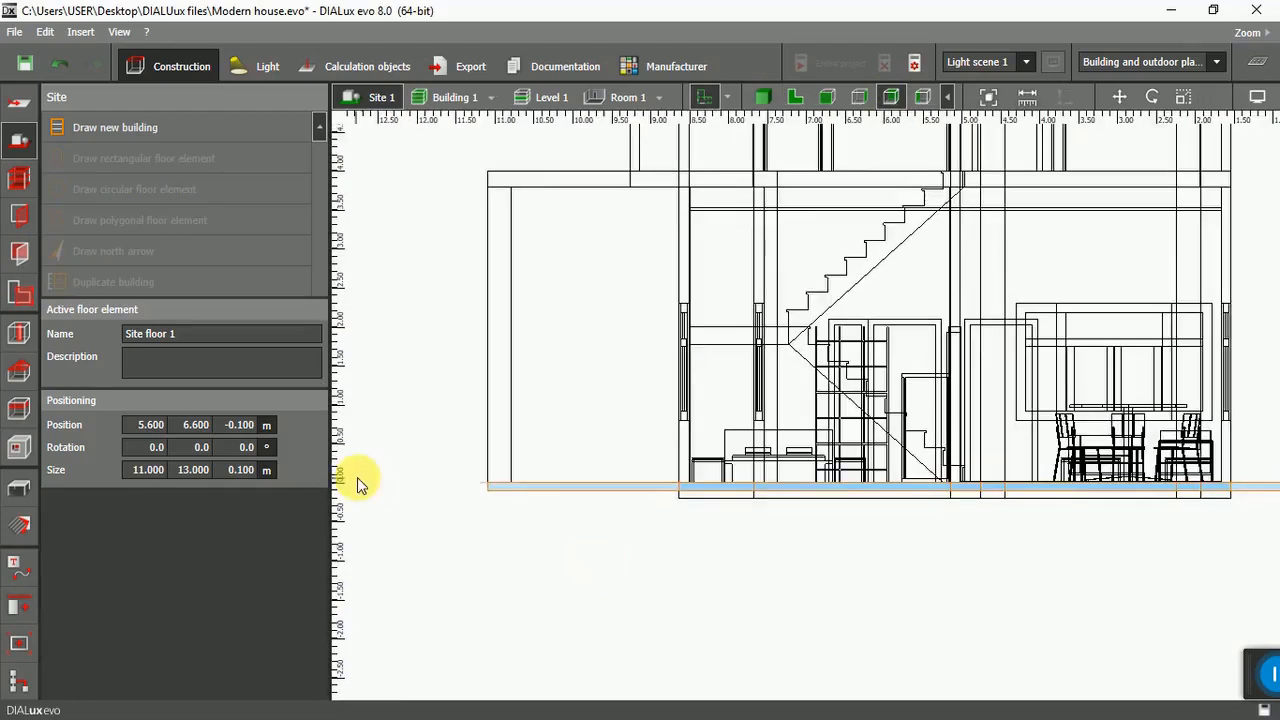
{"action": "scroll", "coordinate": [471, 490], "scroll_direction": "down", "scroll_amount": 1}
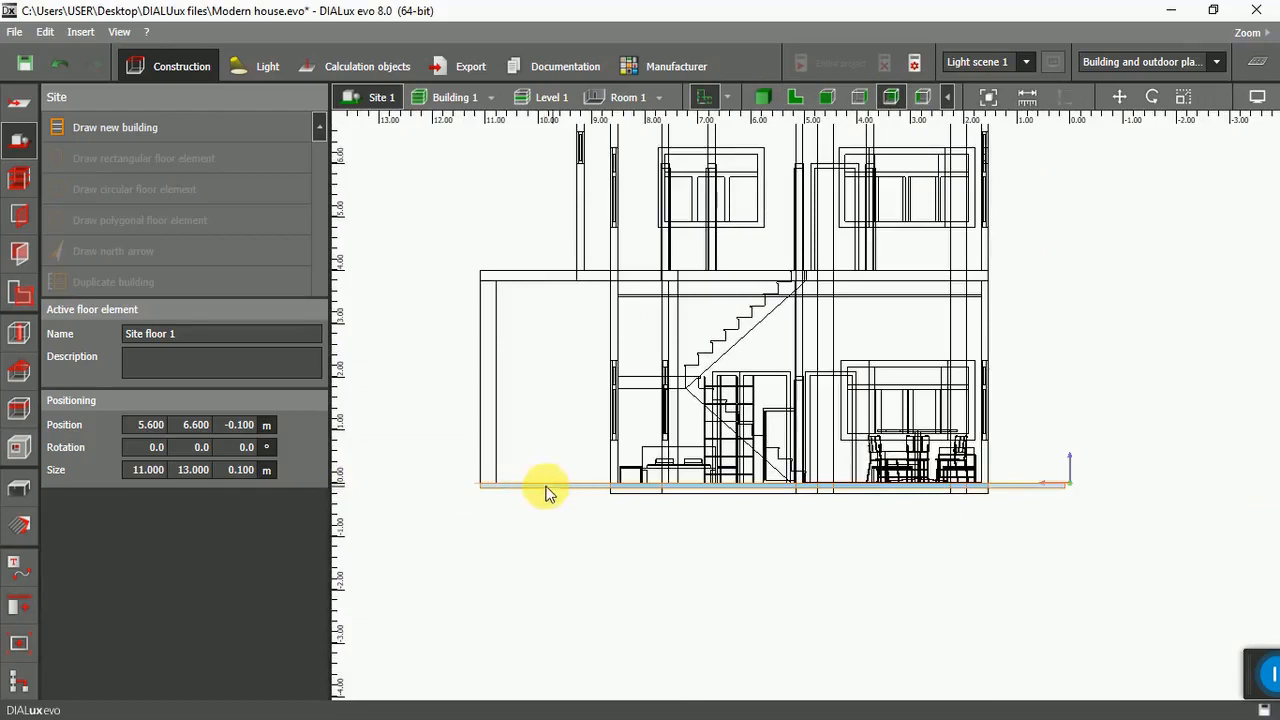
{"action": "left_click", "coordinate": [245, 425]}
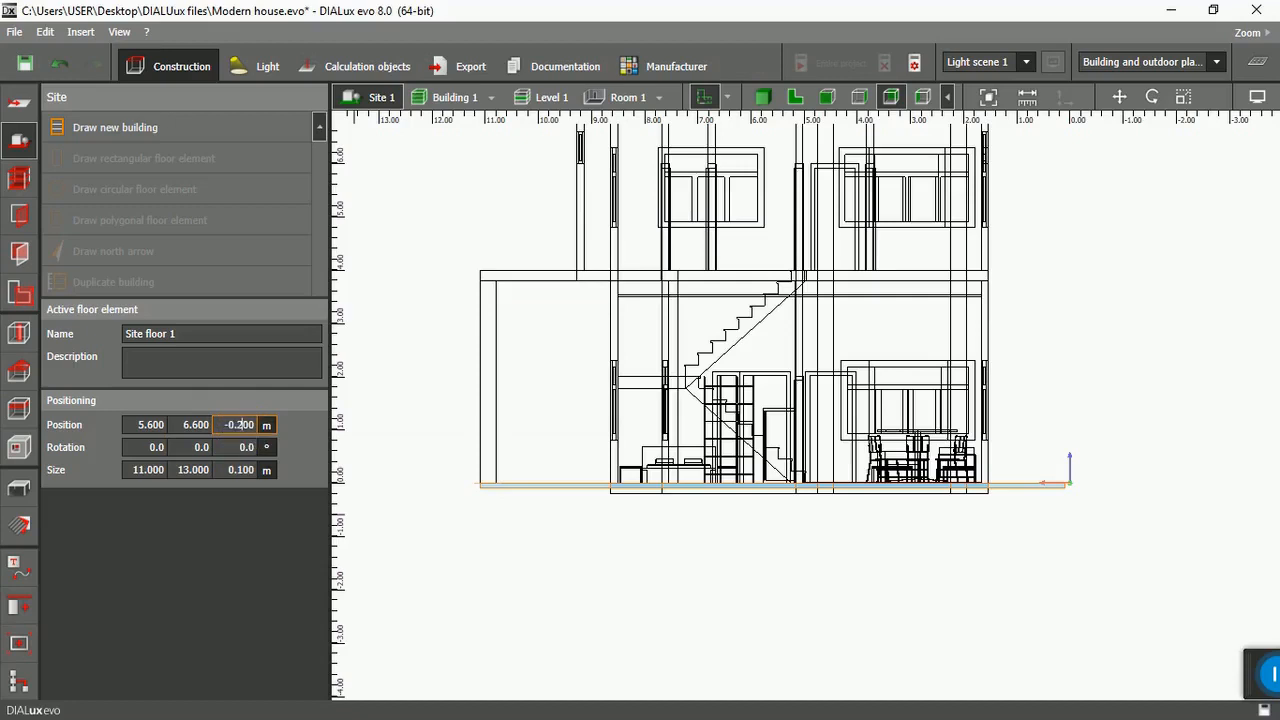
{"action": "key", "text": "Return"}
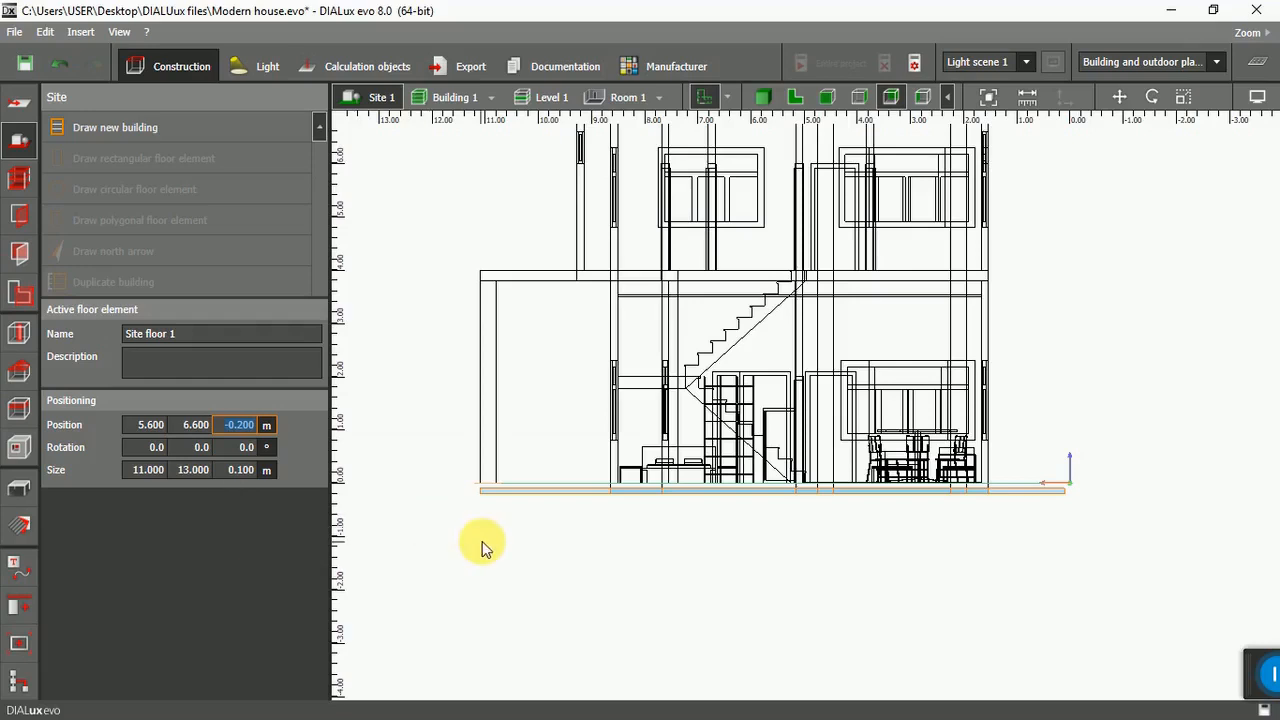
{"action": "left_click", "coordinate": [555, 531]}
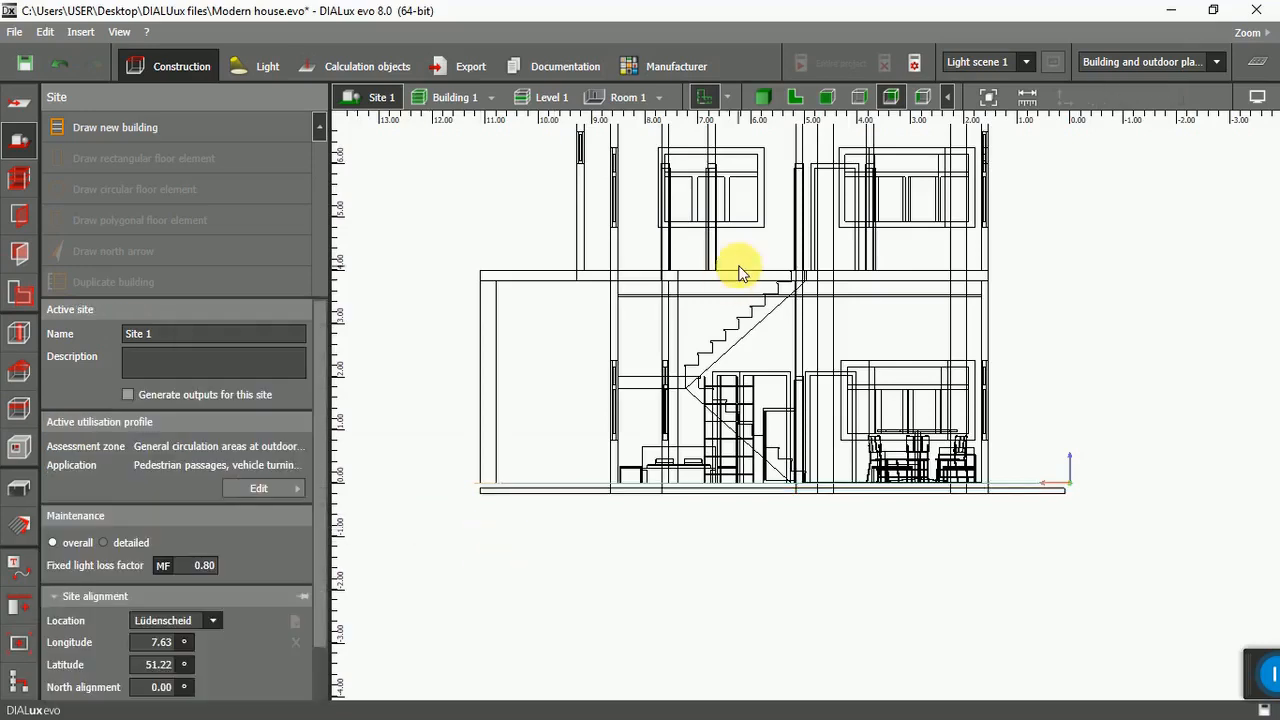
{"action": "left_click", "coordinate": [762, 97]}
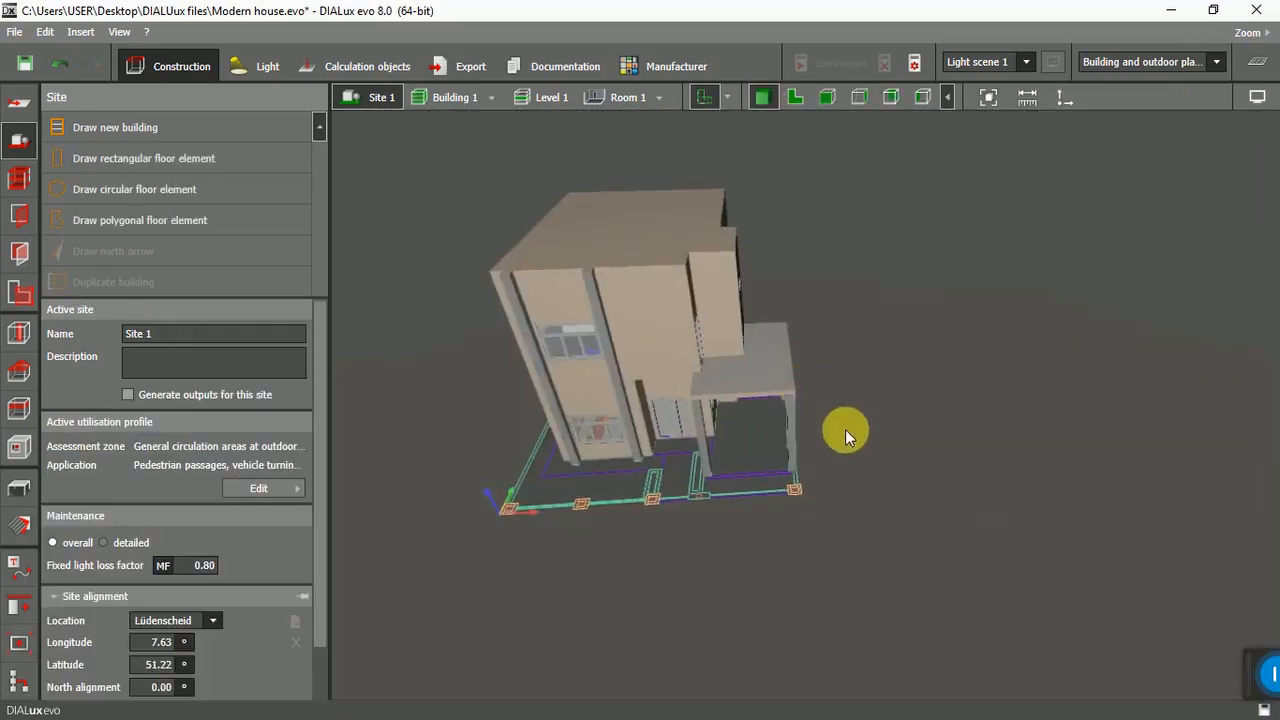
Examine the site floor under the house in the 3D view and check its position and size.
{"action": "right_click_drag", "start_coordinate": [850, 428], "coordinate": [894, 419]}
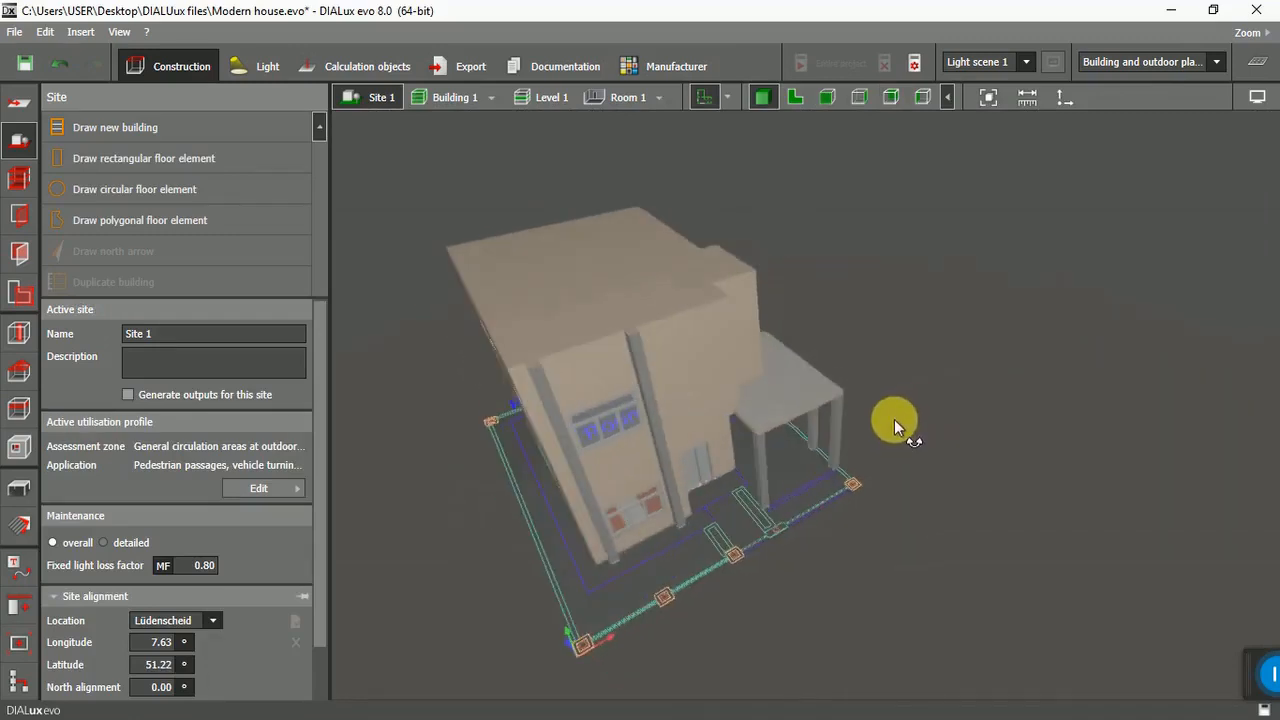
{"action": "scroll", "coordinate": [851, 289], "scroll_direction": "down", "scroll_amount": 3}
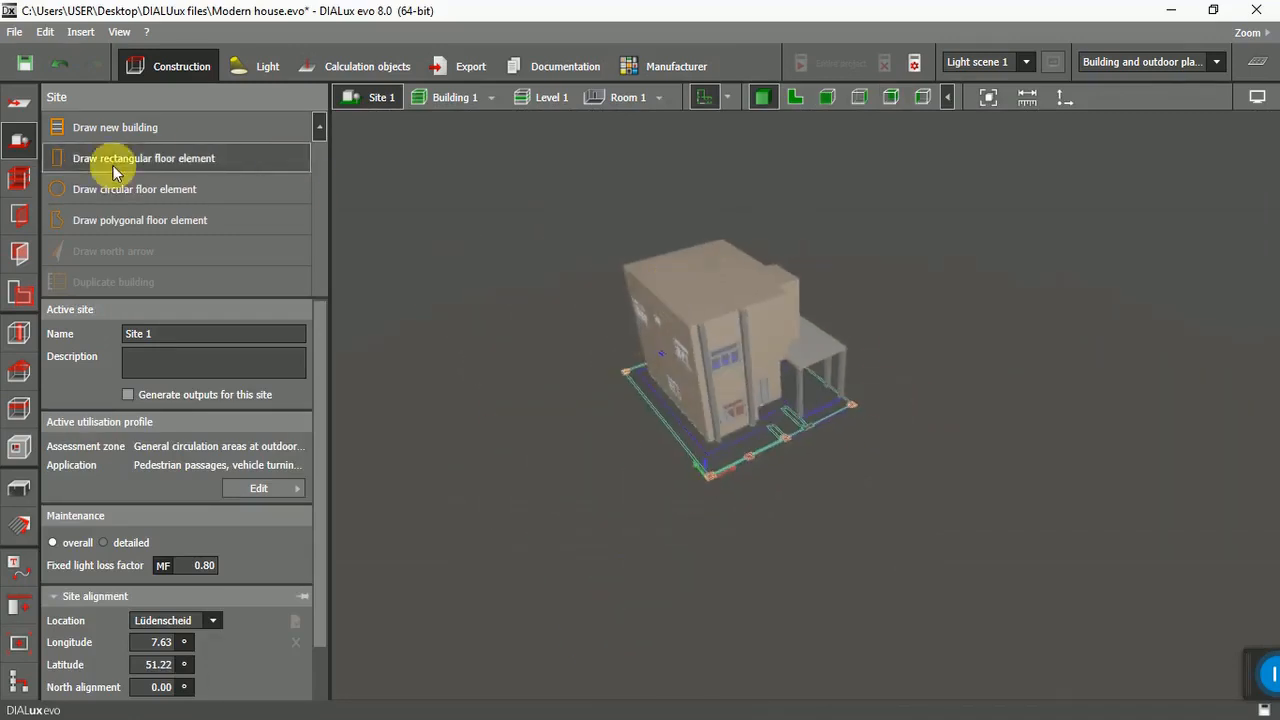
{"action": "left_click", "coordinate": [24, 109]}
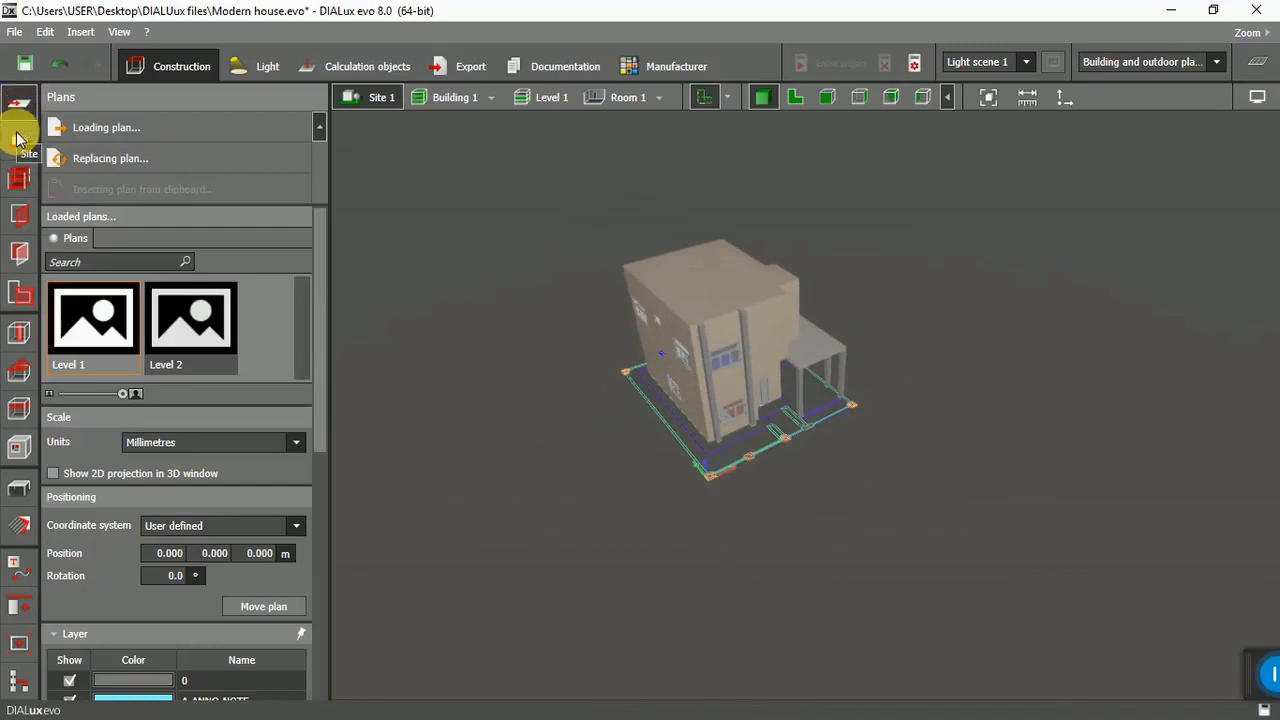
{"action": "left_click", "coordinate": [19, 139]}
{"action": "left_click", "coordinate": [493, 253]}
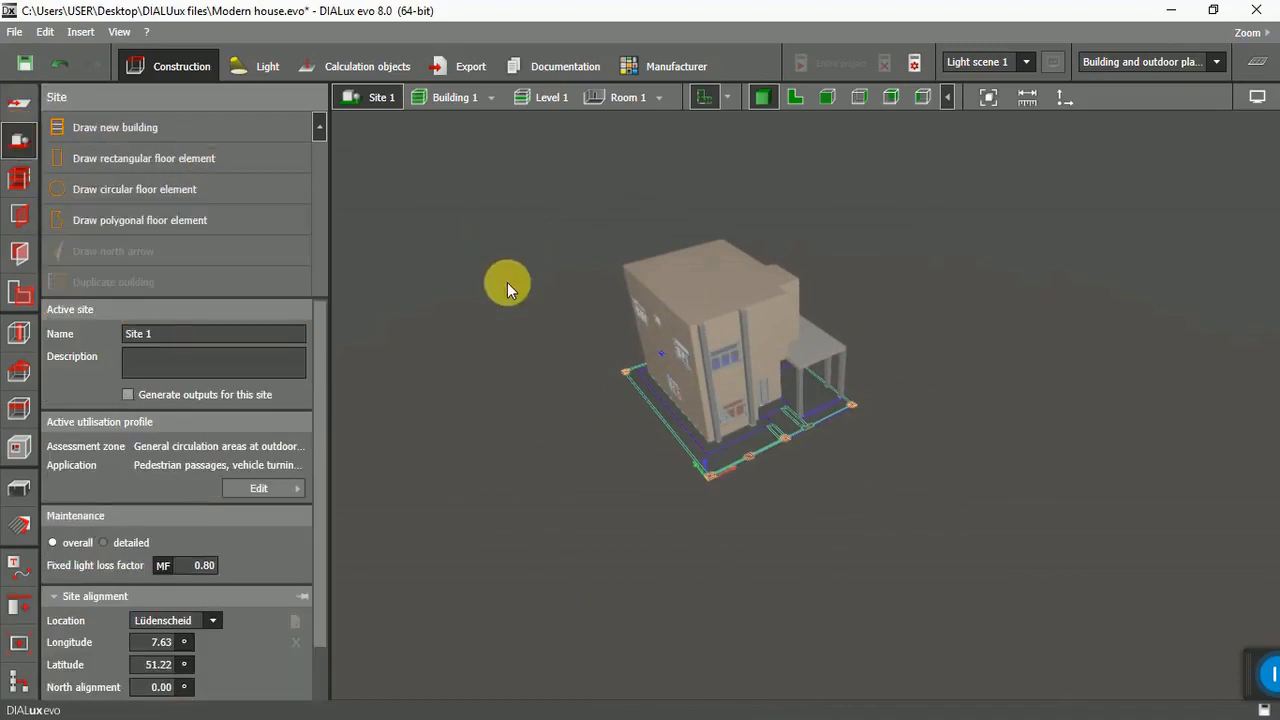
{"action": "scroll", "coordinate": [507, 282], "scroll_direction": "down", "scroll_amount": 2}
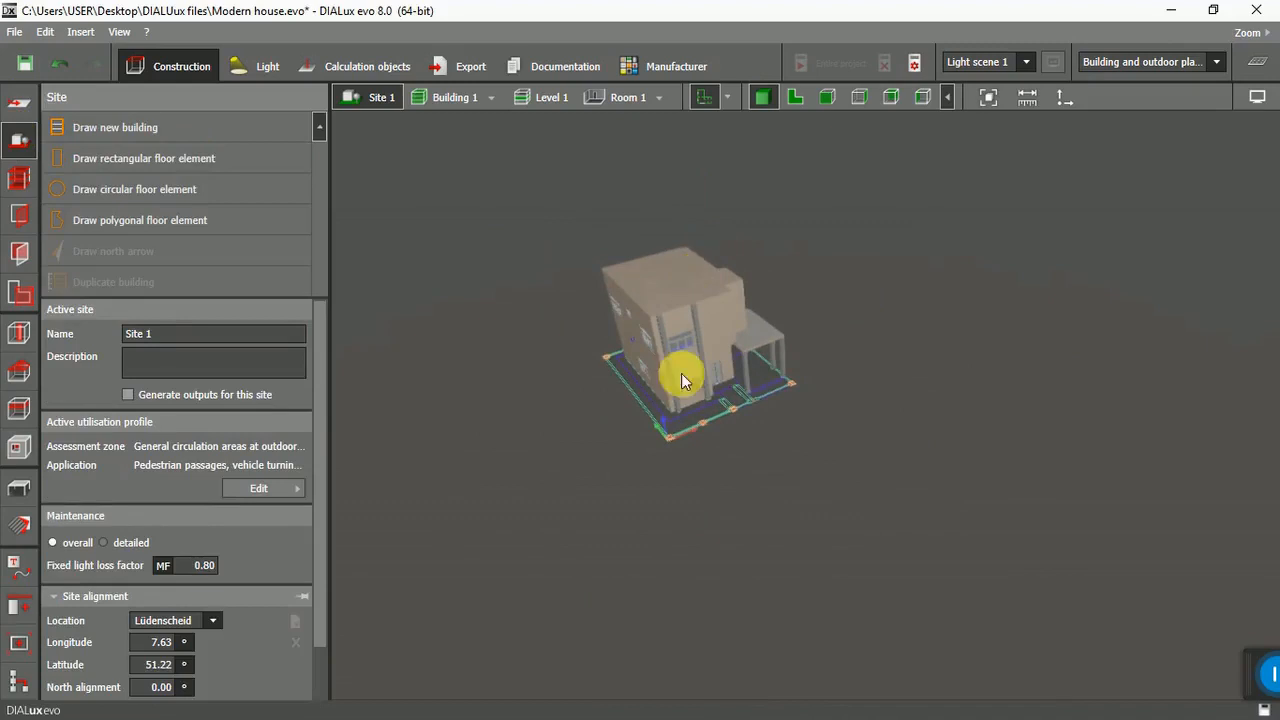
{"action": "scroll", "coordinate": [668, 385], "scroll_direction": "up", "scroll_amount": 5}
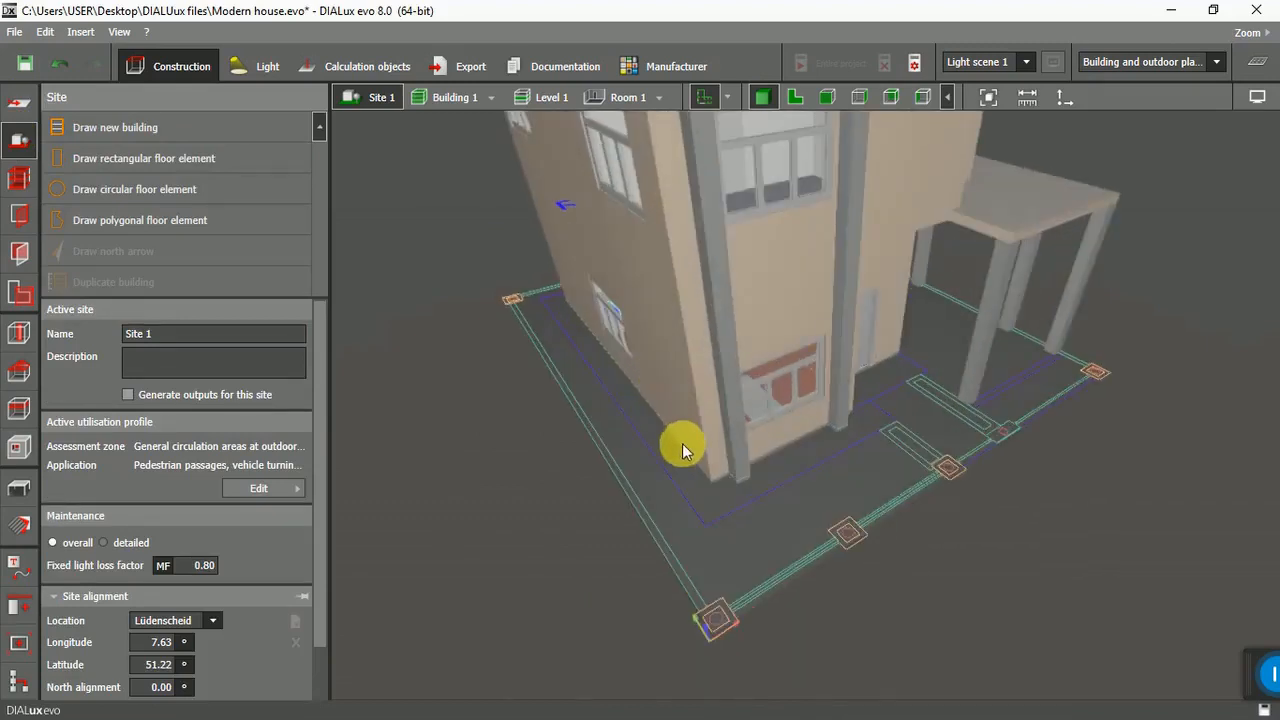
{"action": "left_click", "coordinate": [698, 531]}
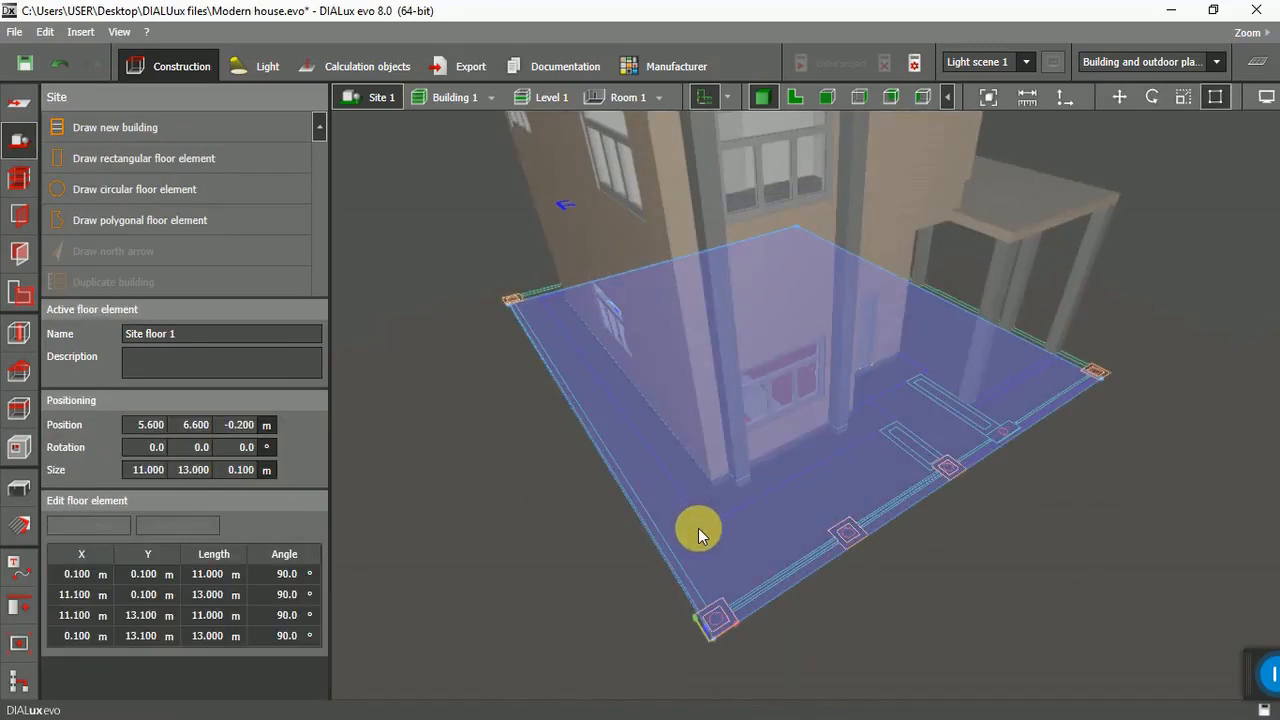
{"action": "left_click", "coordinate": [578, 545]}
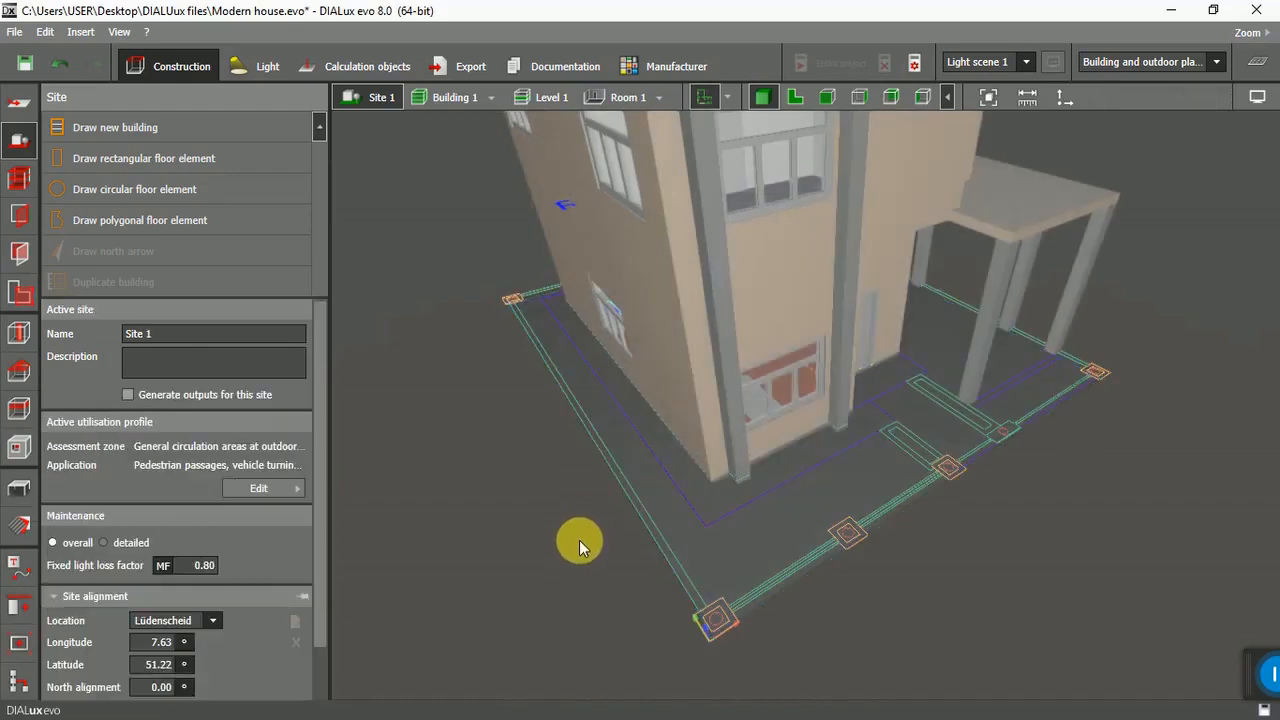
{"action": "left_click", "coordinate": [776, 533]}
{"action": "left_click", "coordinate": [856, 634]}
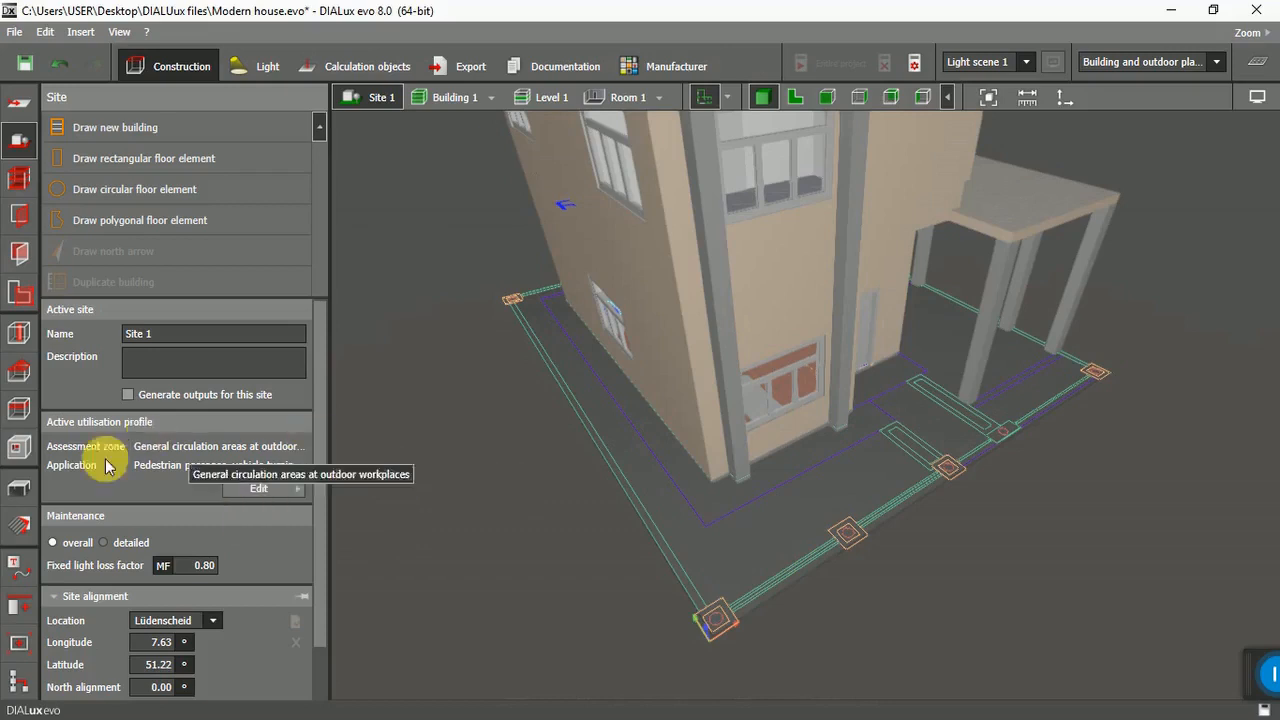
Choose the outdoor floor texture "Grass" from the material catalog and apply it to the site floor.
{"action": "left_click", "coordinate": [19, 522]}
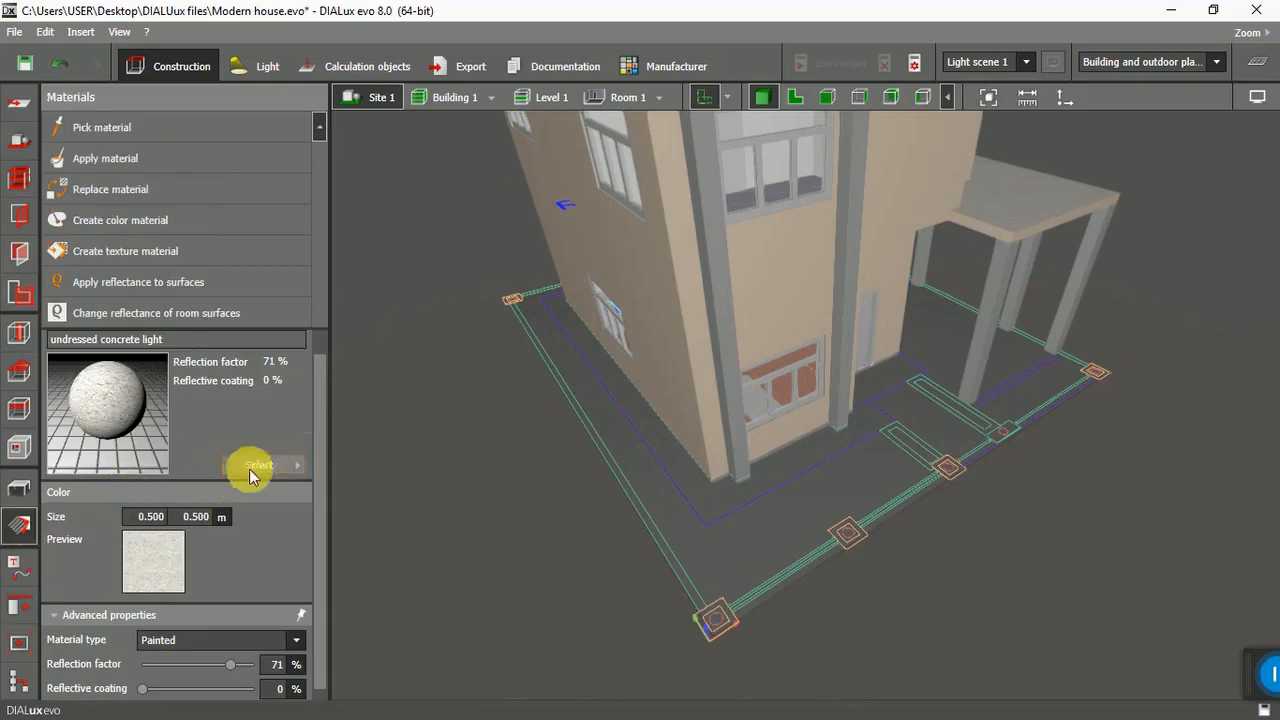
{"action": "left_click", "coordinate": [299, 470]}
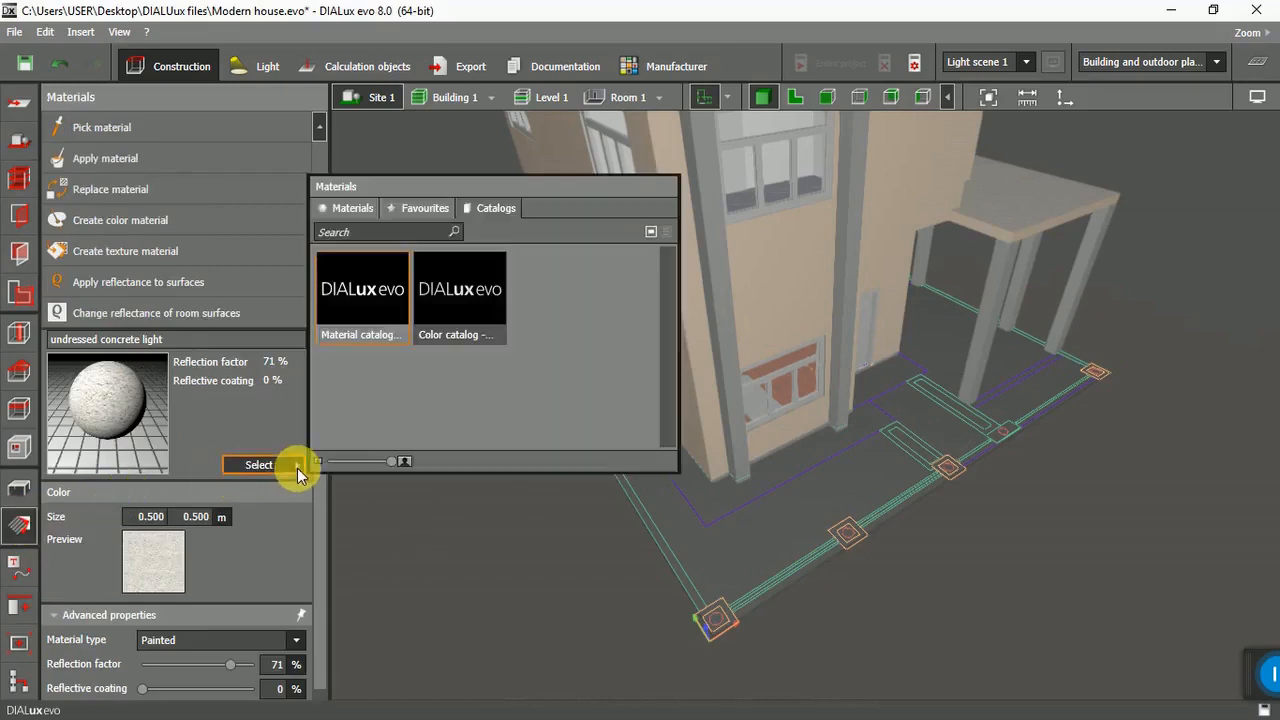
{"action": "left_click", "coordinate": [362, 300]}
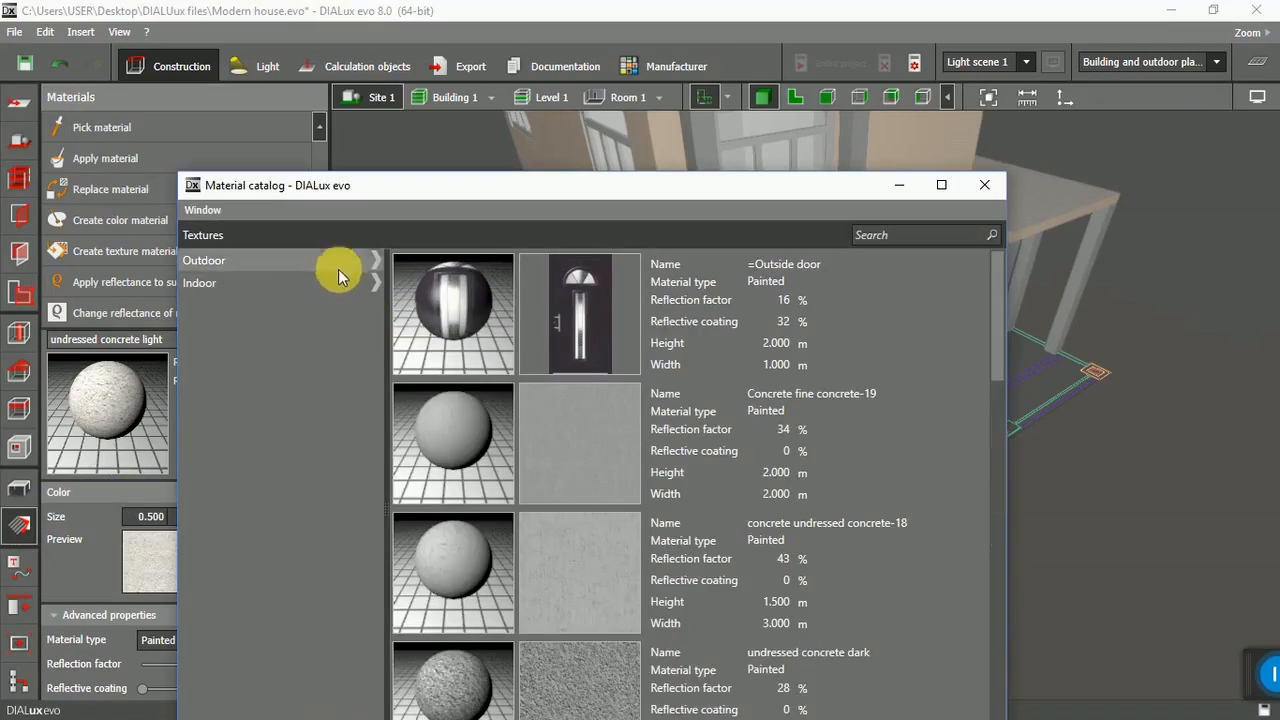
{"action": "left_click", "coordinate": [343, 266]}
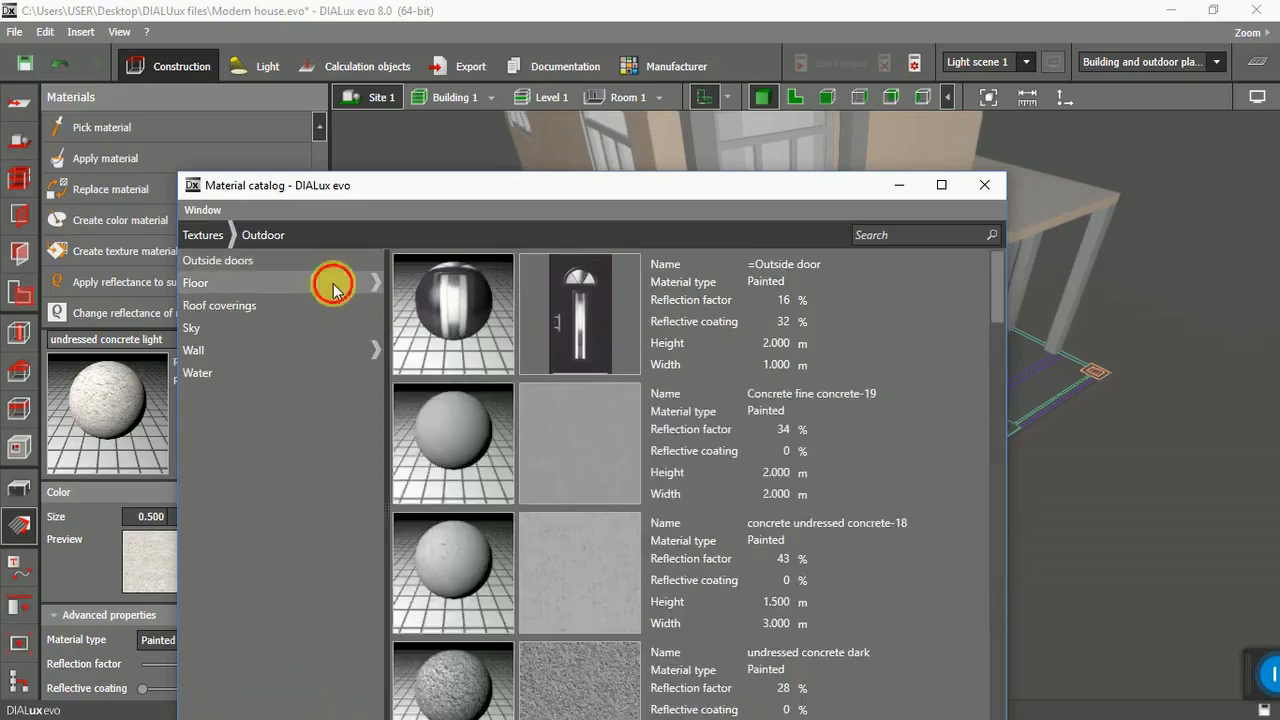
{"action": "left_click", "coordinate": [333, 283]}
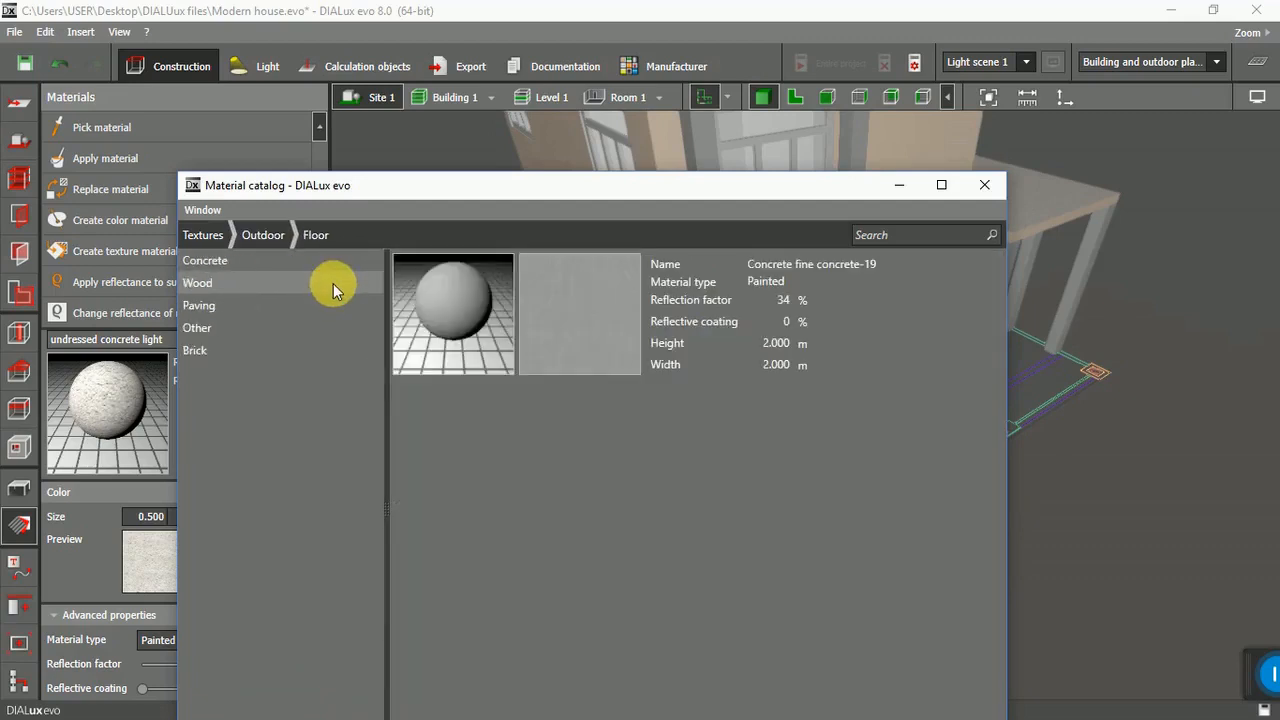
{"action": "left_click", "coordinate": [306, 328]}
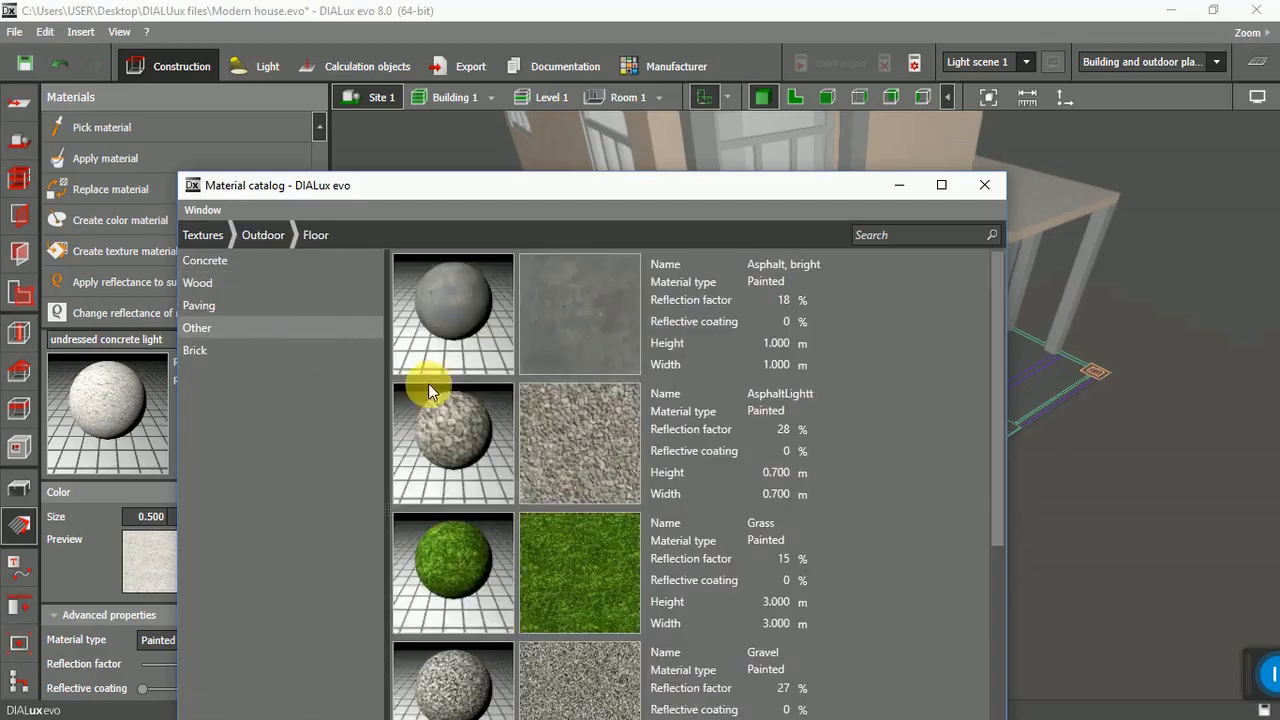
{"action": "left_click", "coordinate": [550, 542]}
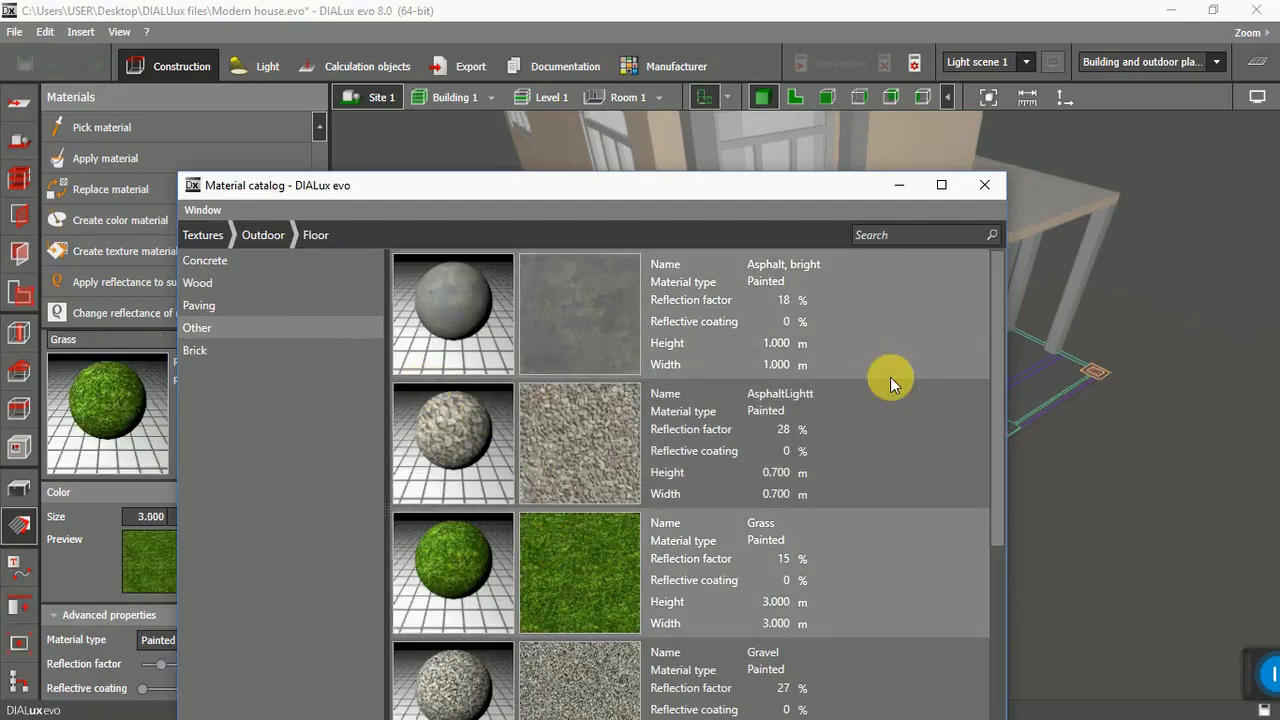
{"action": "left_click", "coordinate": [988, 182]}
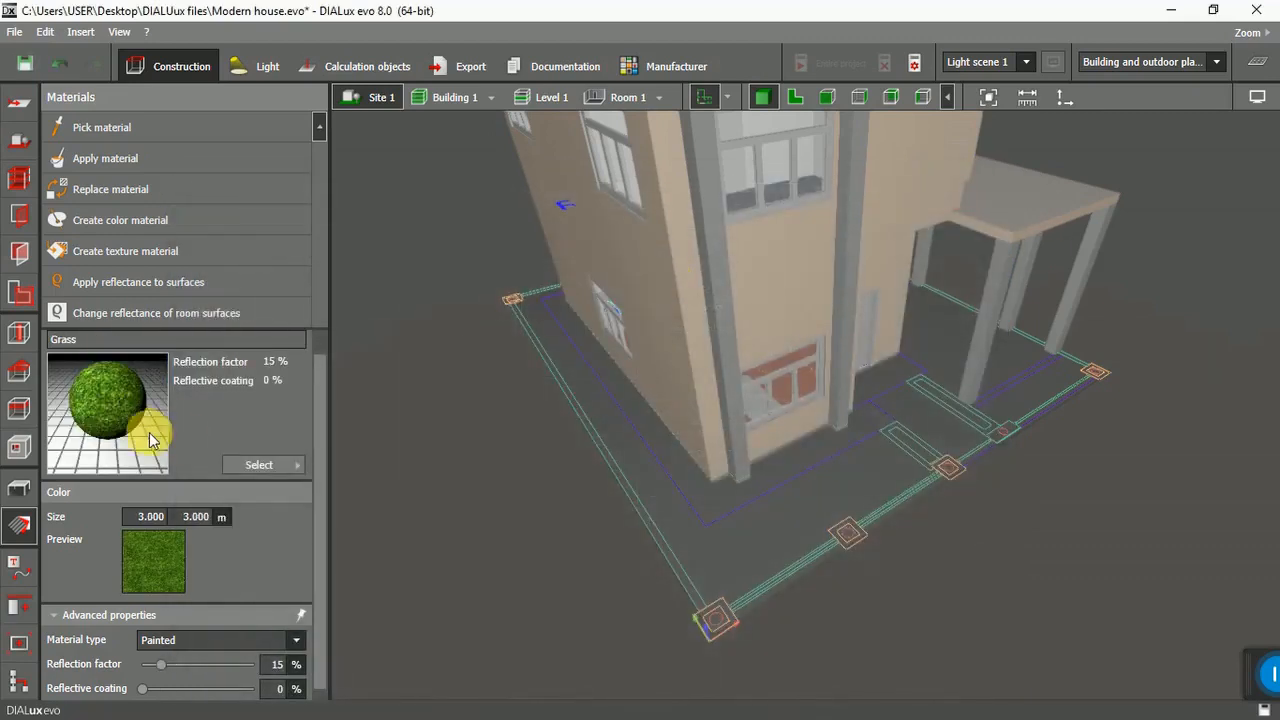
{"action": "left_click_drag", "start_coordinate": [707, 526], "coordinate": [719, 526]}
{"action": "left_click", "coordinate": [528, 586]}
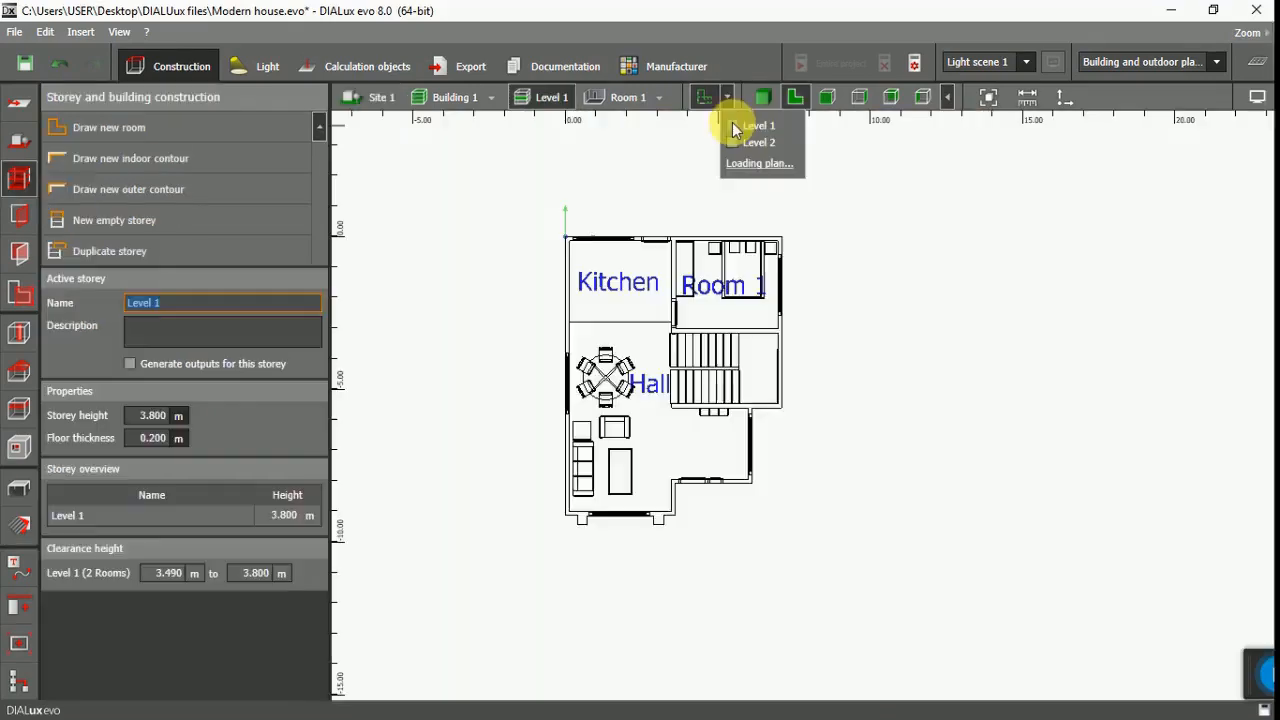
Display the imported Level 1 plan in the floor plan view of the Level 1 storey.
{"action": "left_click", "coordinate": [733, 126]}
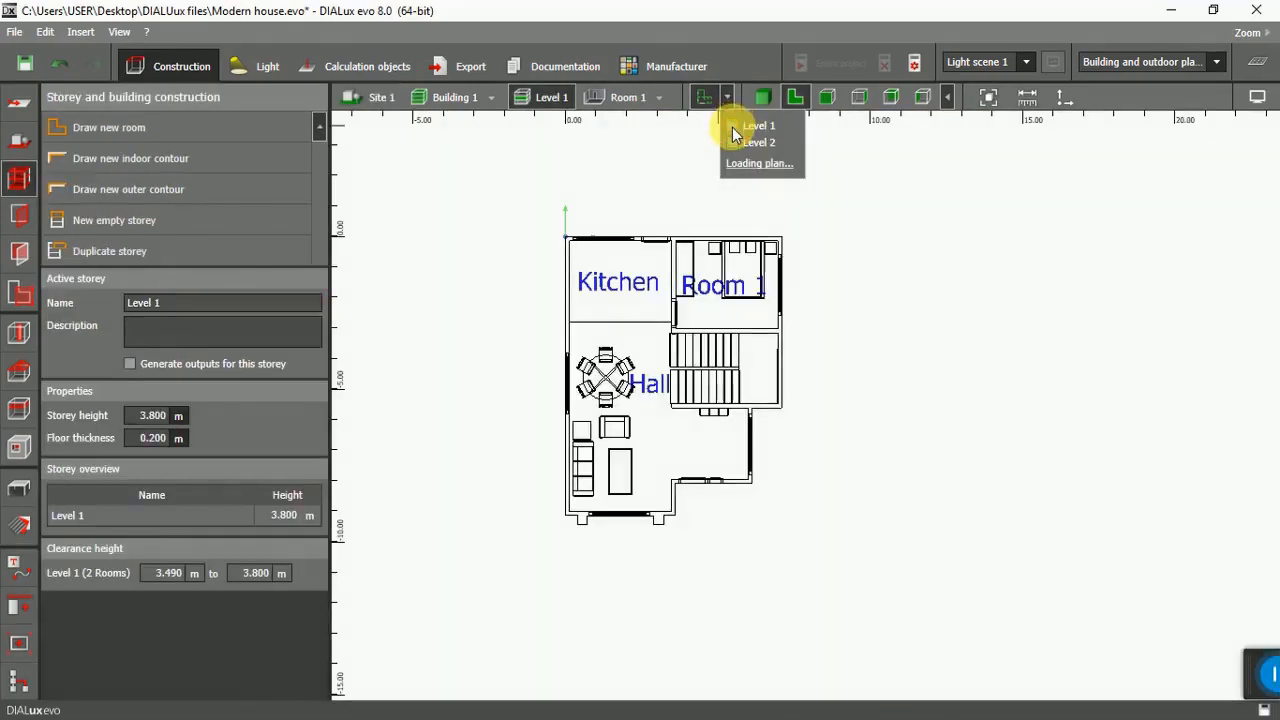
{"action": "left_click", "coordinate": [932, 533]}
{"action": "scroll", "coordinate": [930, 572], "scroll_direction": "up", "scroll_amount": 1}
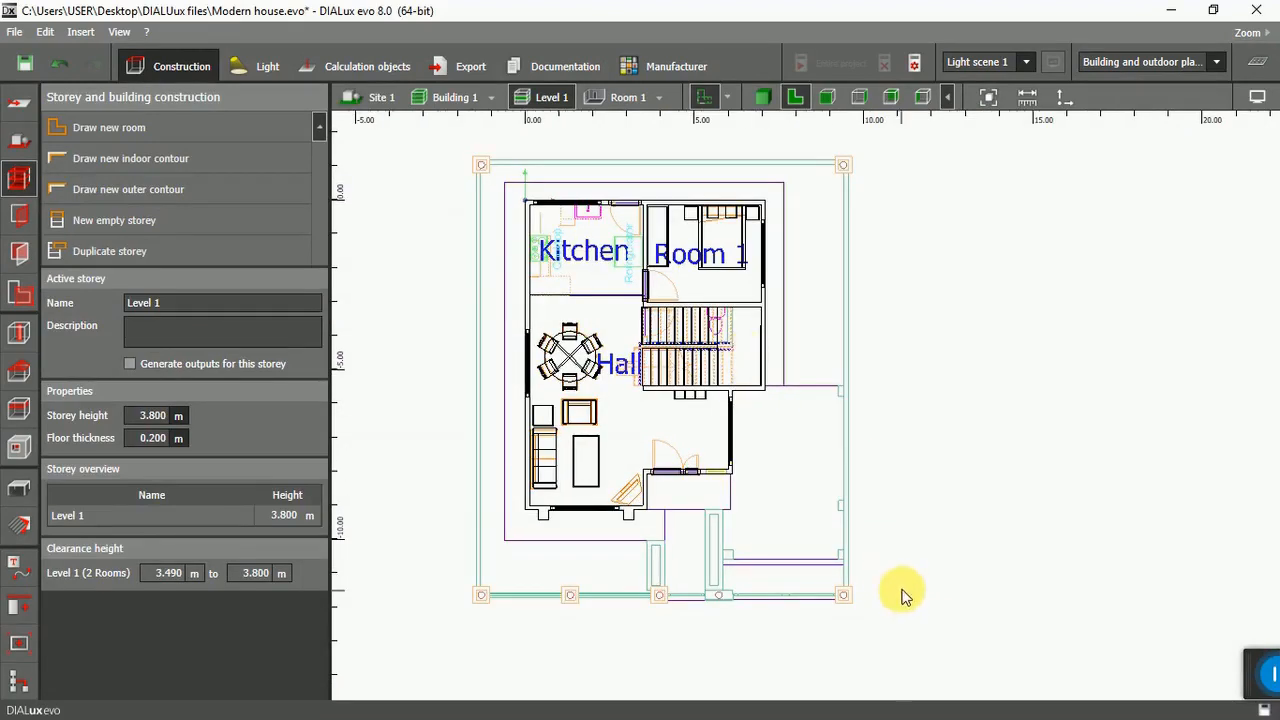
{"action": "scroll", "coordinate": [902, 596], "scroll_direction": "up", "scroll_amount": 1}
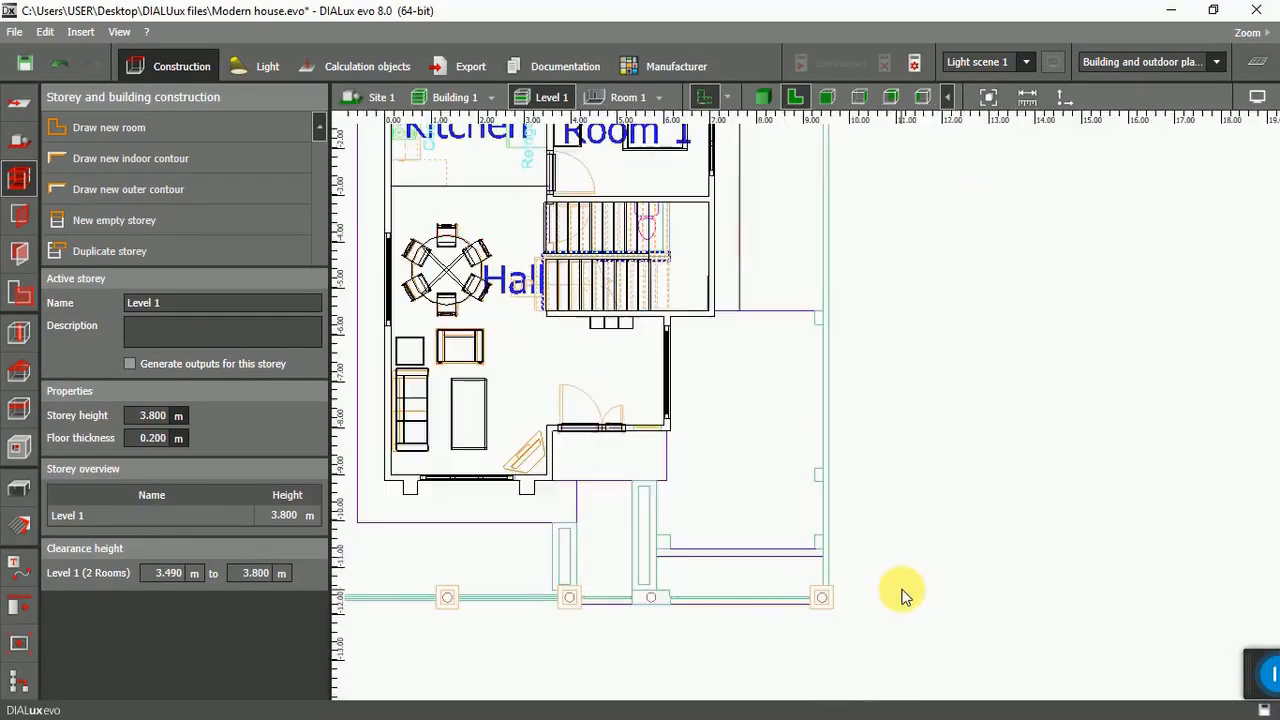
Start a polygonal site floor element at the platform's outer rear corner, tracing 2.460 m, 0.130 m and 0.964 m edges along the house wall.
{"action": "left_click", "coordinate": [26, 136]}
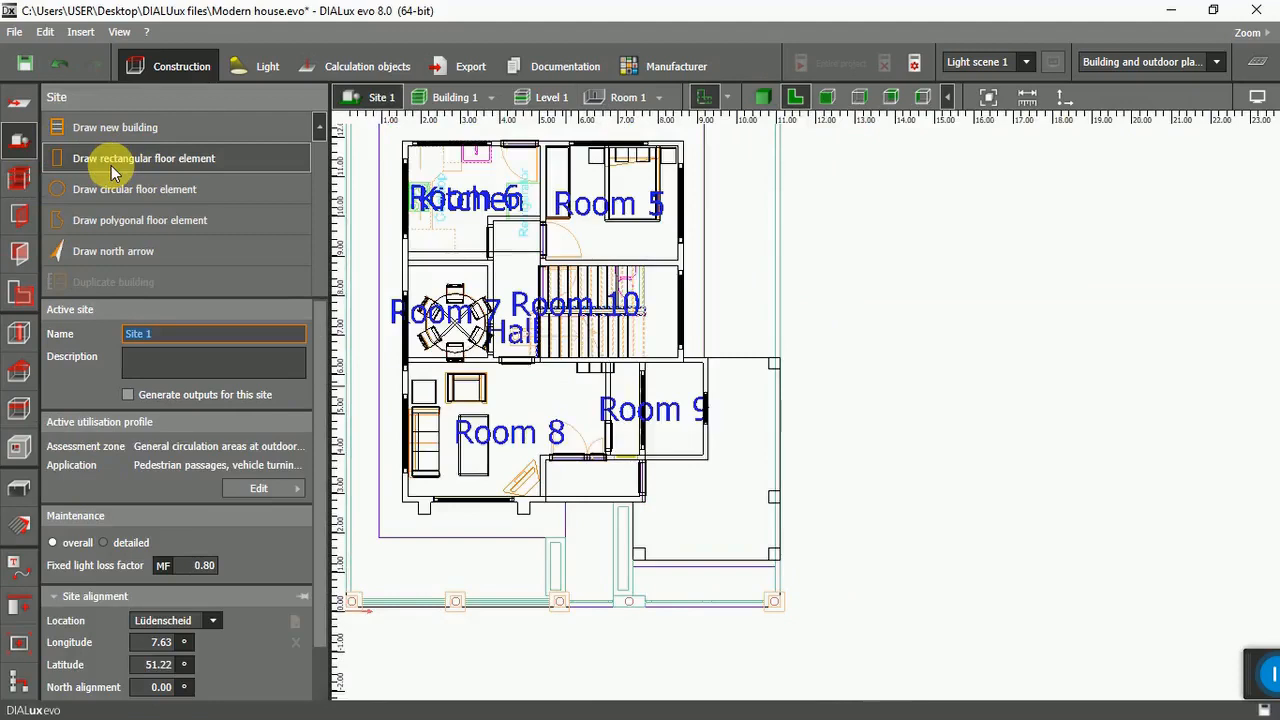
{"action": "left_click", "coordinate": [106, 220]}
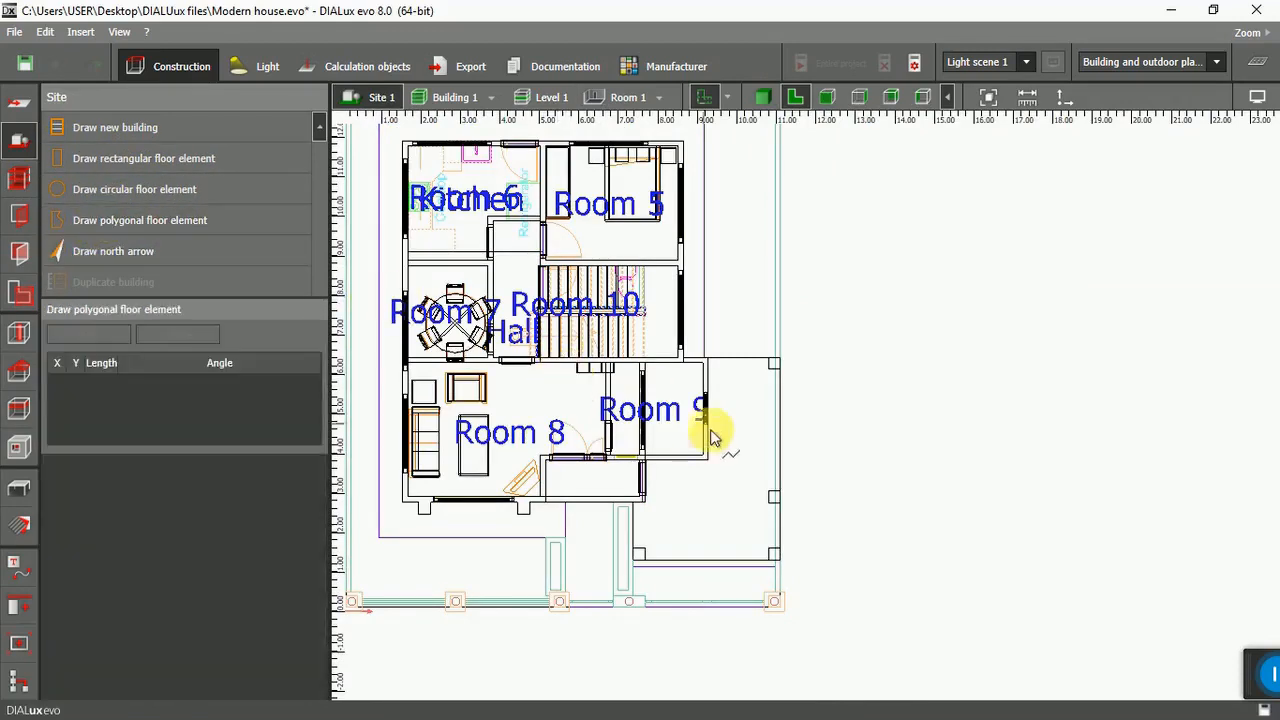
{"action": "scroll", "coordinate": [645, 370], "scroll_direction": "up", "scroll_amount": 1}
{"action": "scroll", "coordinate": [645, 370], "scroll_direction": "up", "scroll_amount": 1}
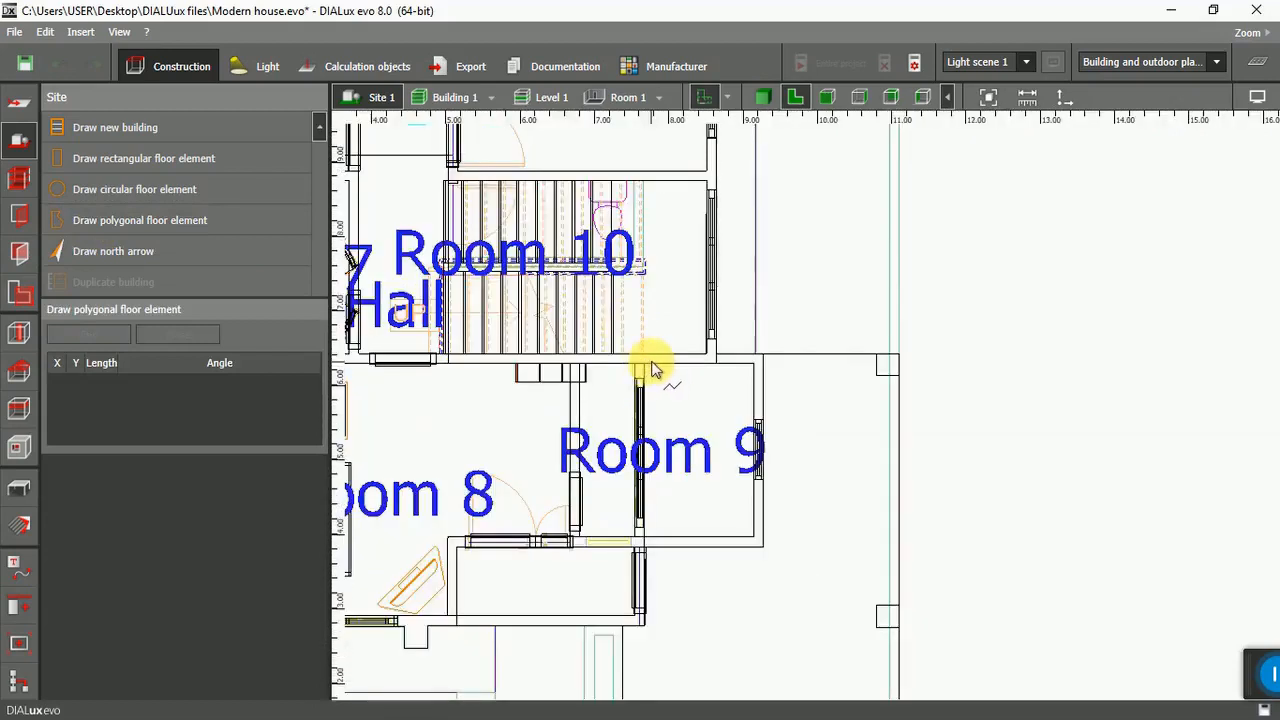
{"action": "scroll", "coordinate": [660, 378], "scroll_direction": "up", "scroll_amount": 1}
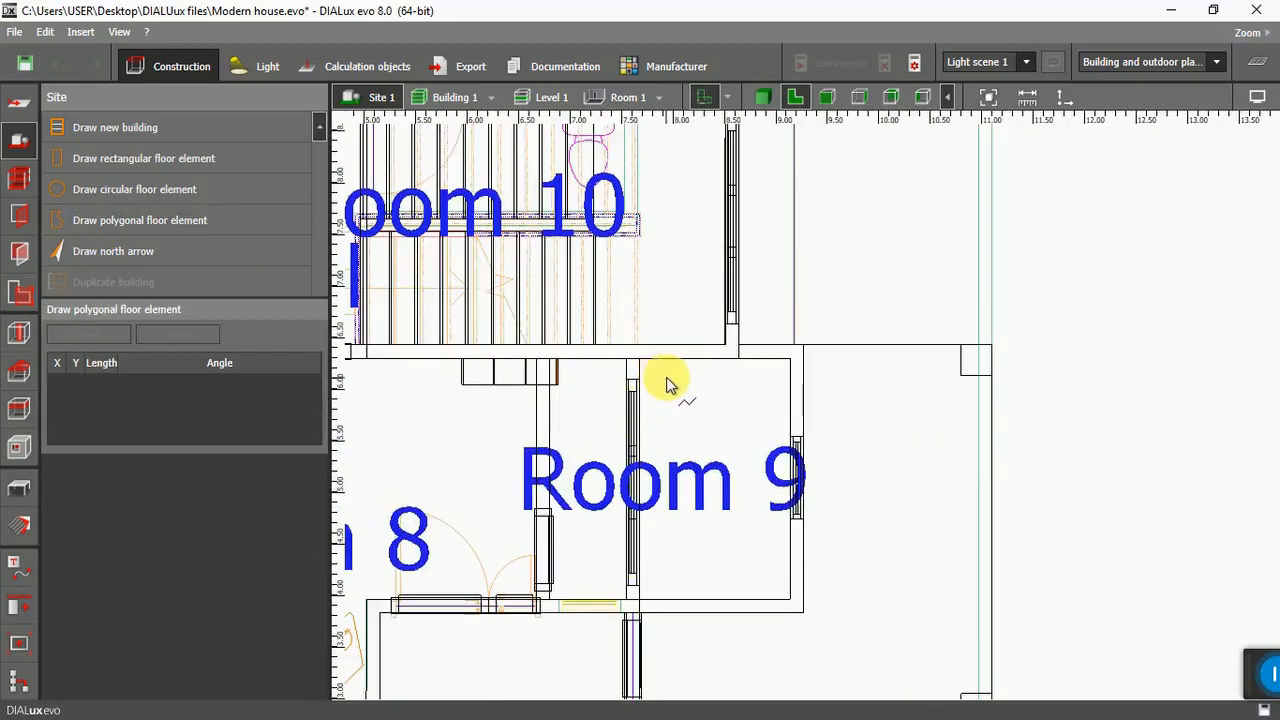
{"action": "scroll", "coordinate": [668, 384], "scroll_direction": "up", "scroll_amount": 2}
{"action": "scroll", "coordinate": [668, 384], "scroll_direction": "up", "scroll_amount": 1}
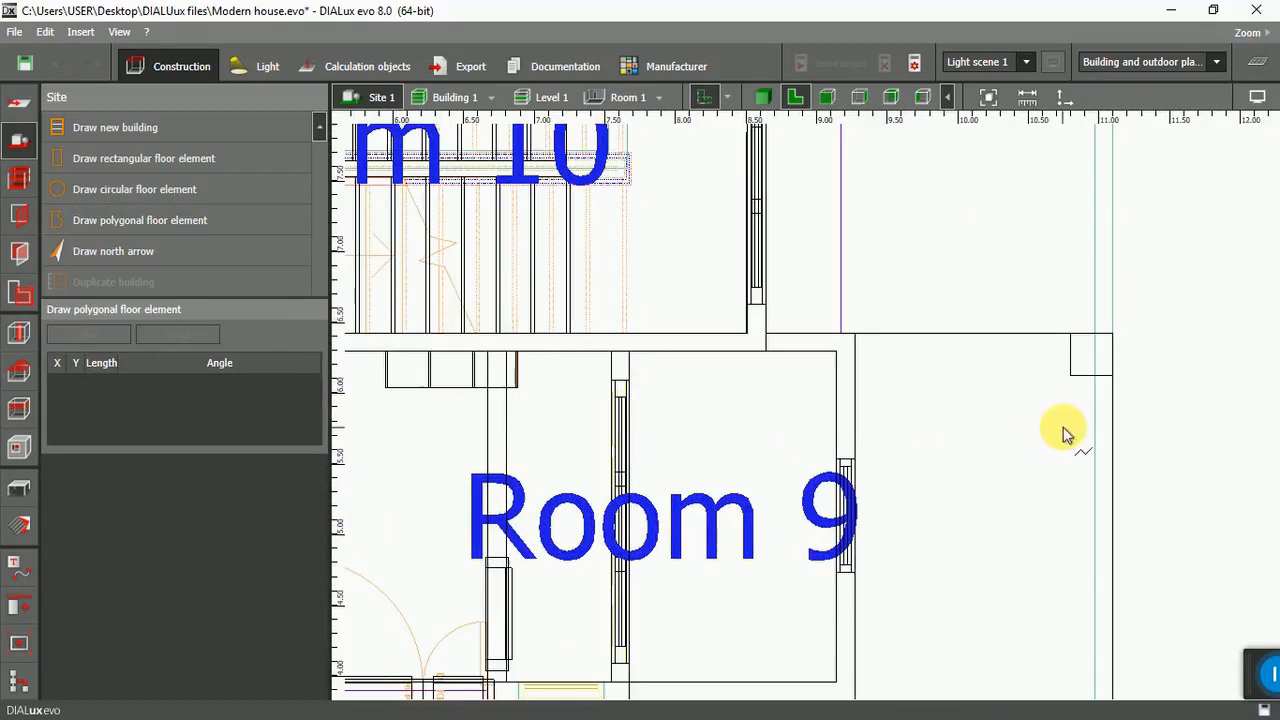
{"action": "left_click", "coordinate": [1113, 342]}
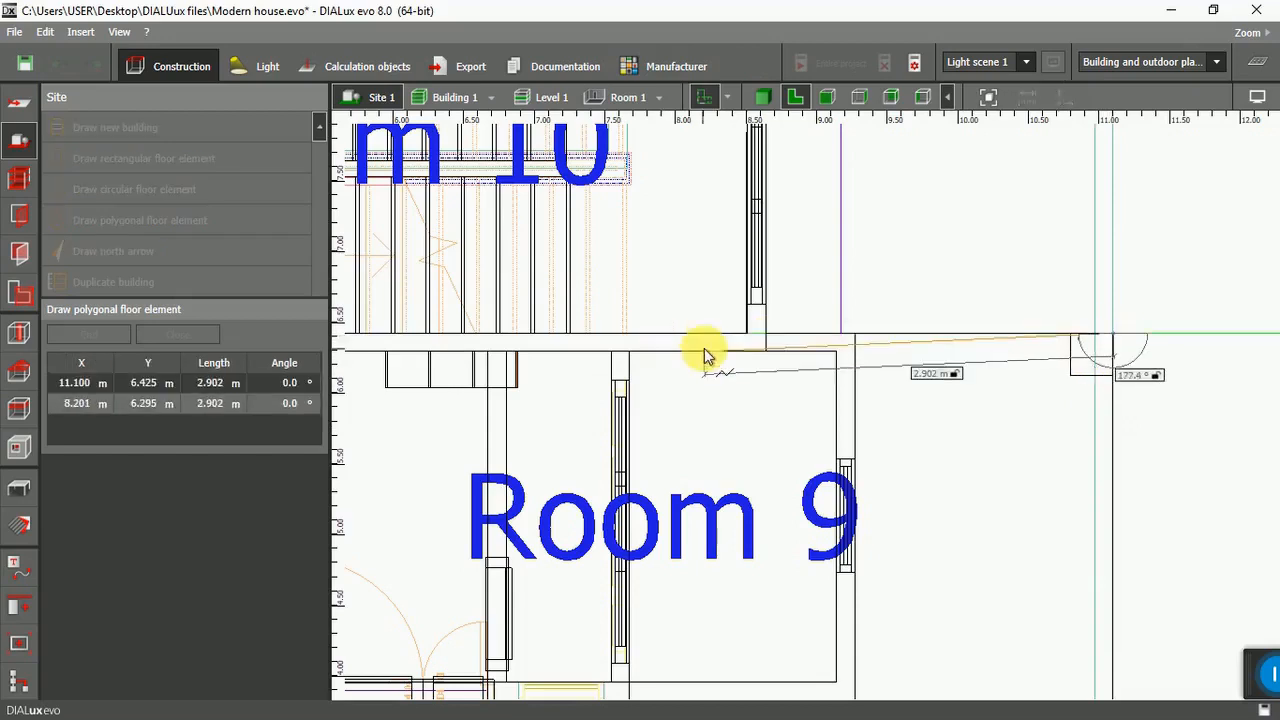
{"action": "left_click", "coordinate": [766, 336]}
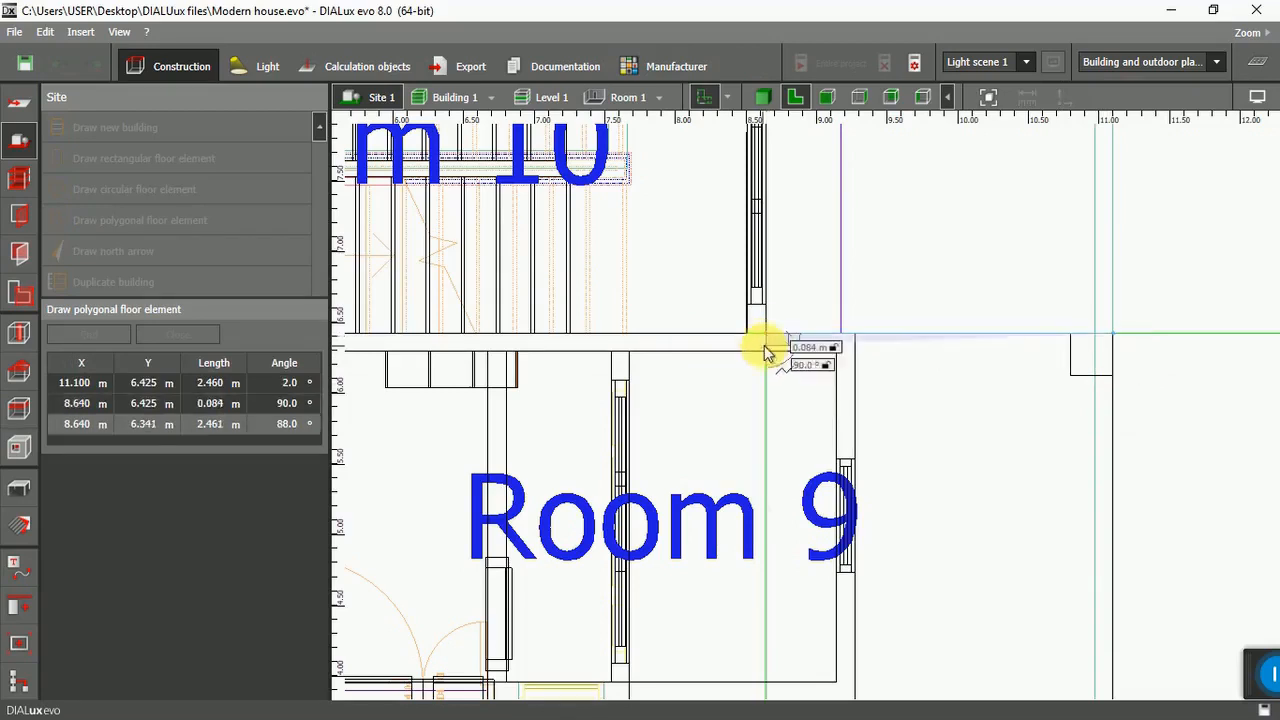
{"action": "left_click", "coordinate": [765, 351]}
{"action": "left_click", "coordinate": [629, 350]}
Continue the polygon 3.527 m along the house's side wall and 0.296 m across to the inner edge of the platform area.
{"action": "scroll", "coordinate": [629, 345], "scroll_direction": "down", "scroll_amount": 3}
{"action": "scroll", "coordinate": [631, 348], "scroll_direction": "down", "scroll_amount": 3}
{"action": "scroll", "coordinate": [632, 488], "scroll_direction": "up", "scroll_amount": 5}
{"action": "left_click", "coordinate": [636, 511]}
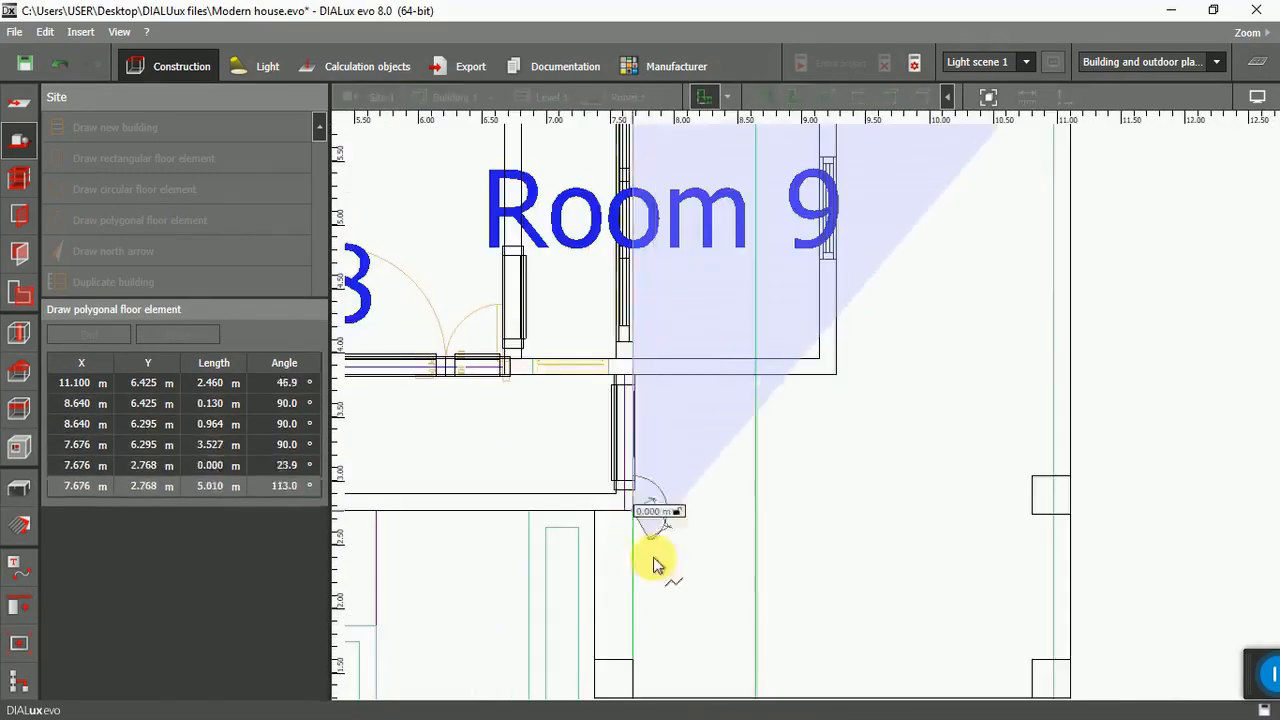
{"action": "scroll", "coordinate": [653, 558], "scroll_direction": "down", "scroll_amount": 5}
{"action": "scroll", "coordinate": [649, 583], "scroll_direction": "up", "scroll_amount": 5}
{"action": "scroll", "coordinate": [613, 548], "scroll_direction": "up", "scroll_amount": 2}
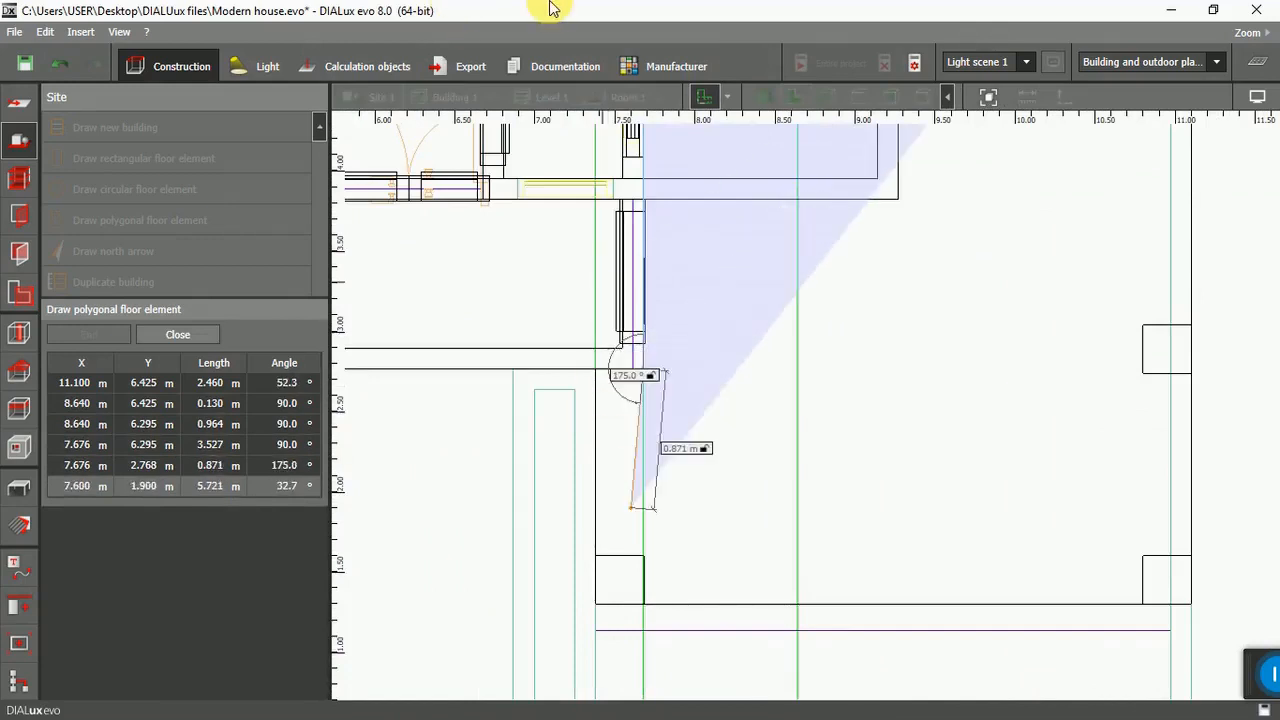
{"action": "left_click", "coordinate": [596, 370]}
Trace the polygon to the plot's front boundary, across about 3.73 m to the outer corner column, and close it.
{"action": "scroll", "coordinate": [600, 447], "scroll_direction": "down", "scroll_amount": 3}
{"action": "scroll", "coordinate": [620, 655], "scroll_direction": "up", "scroll_amount": 3}
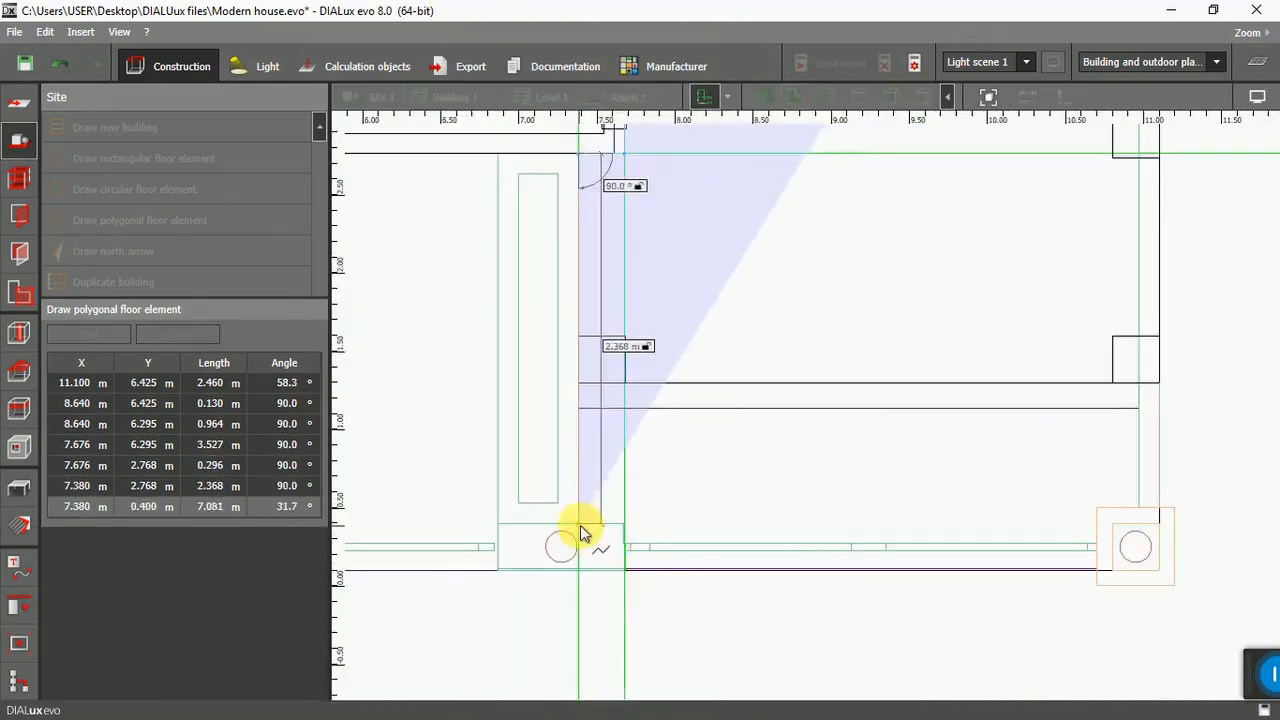
{"action": "left_click", "coordinate": [579, 525]}
{"action": "left_click", "coordinate": [580, 563]}
{"action": "left_click", "coordinate": [1157, 577]}
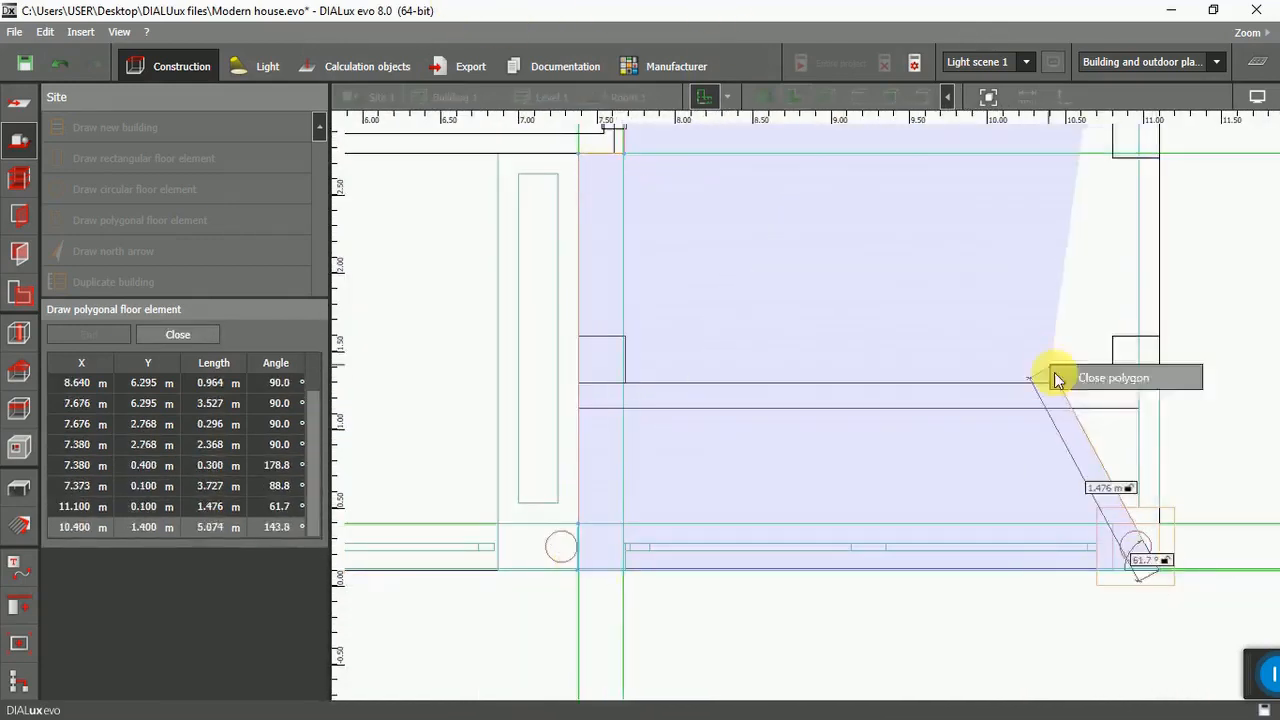
{"action": "left_click", "coordinate": [1063, 371]}
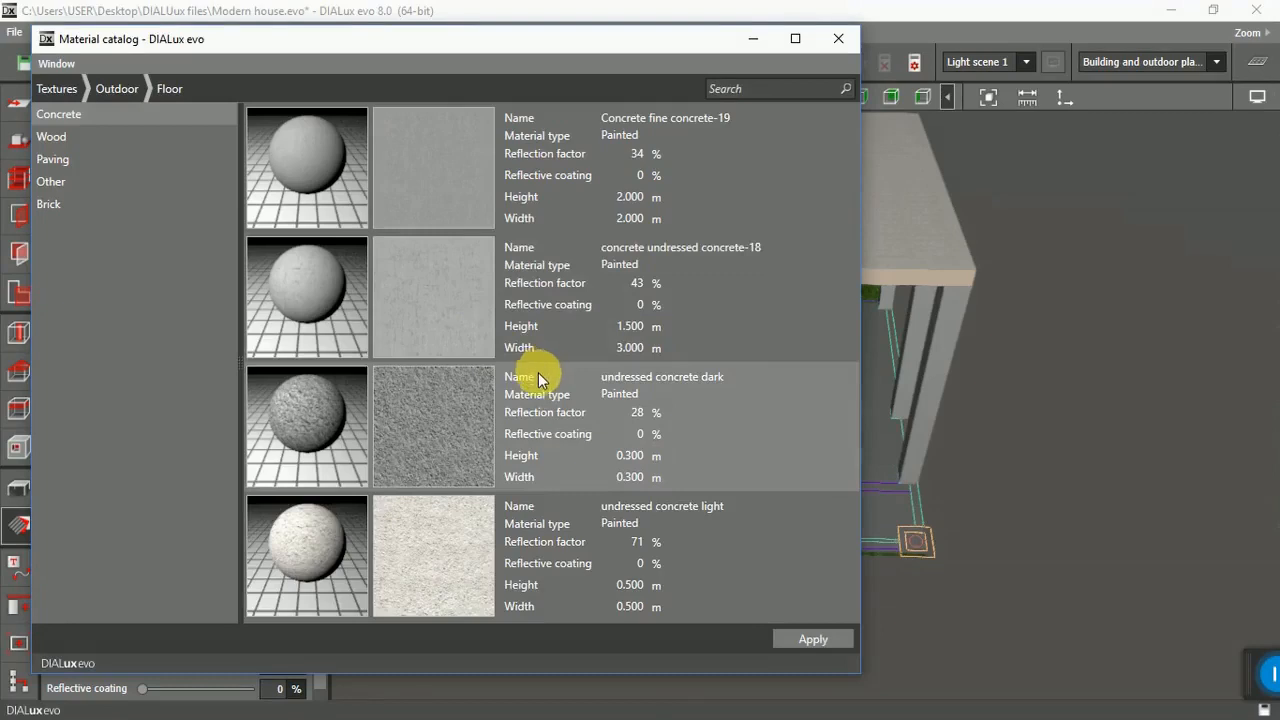
Apply the outdoor floor material "undressed concrete light" to the paved floor under the platform.
{"action": "left_click", "coordinate": [460, 552]}
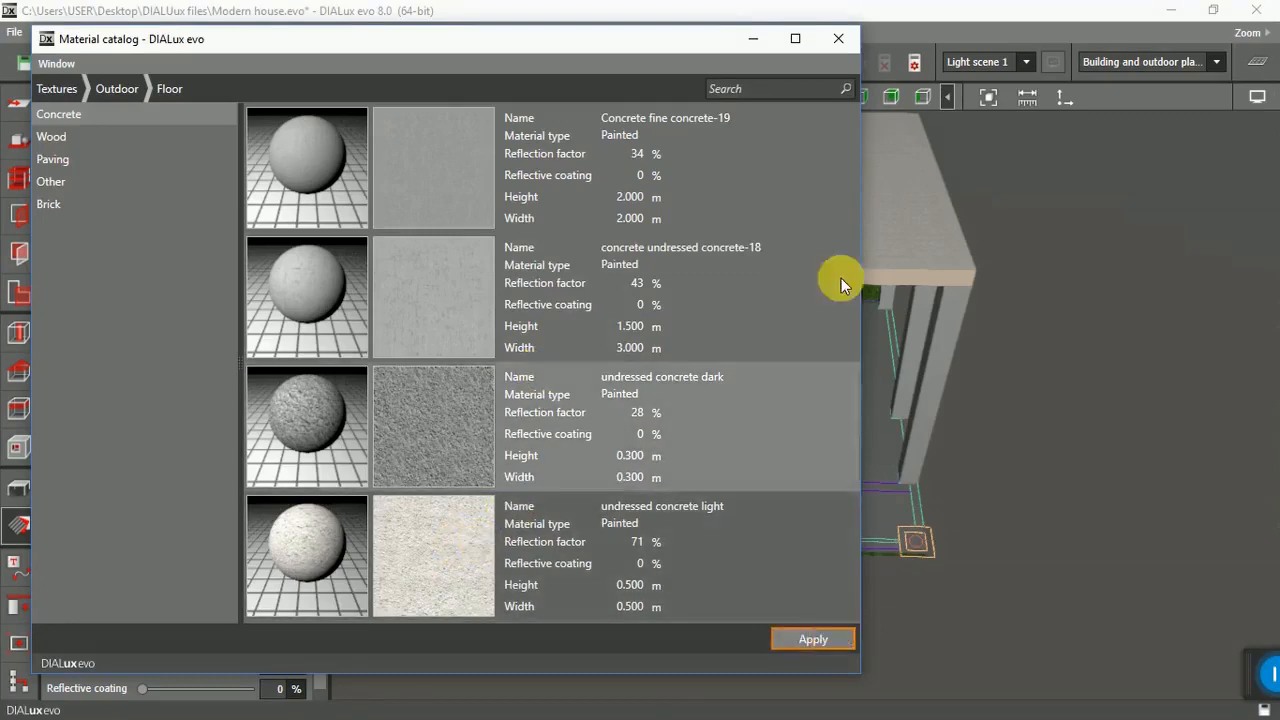
{"action": "left_click", "coordinate": [838, 38]}
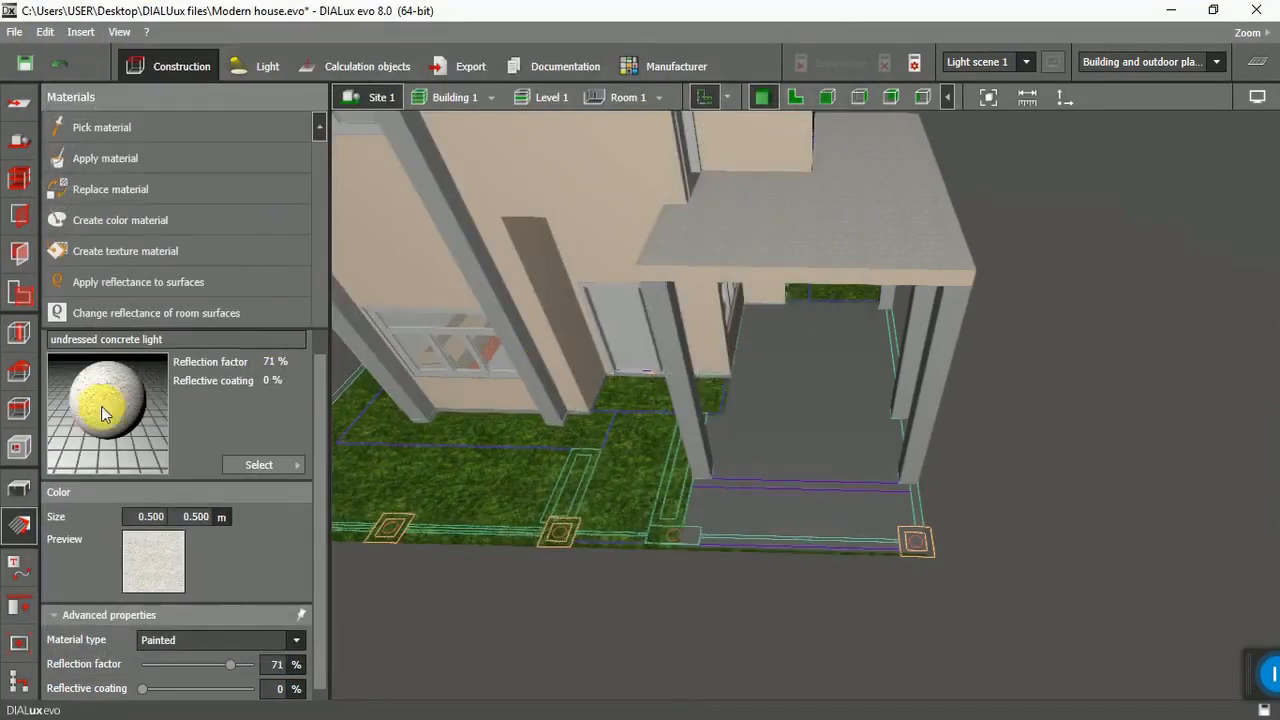
{"action": "left_click_drag", "start_coordinate": [104, 400], "coordinate": [816, 546]}
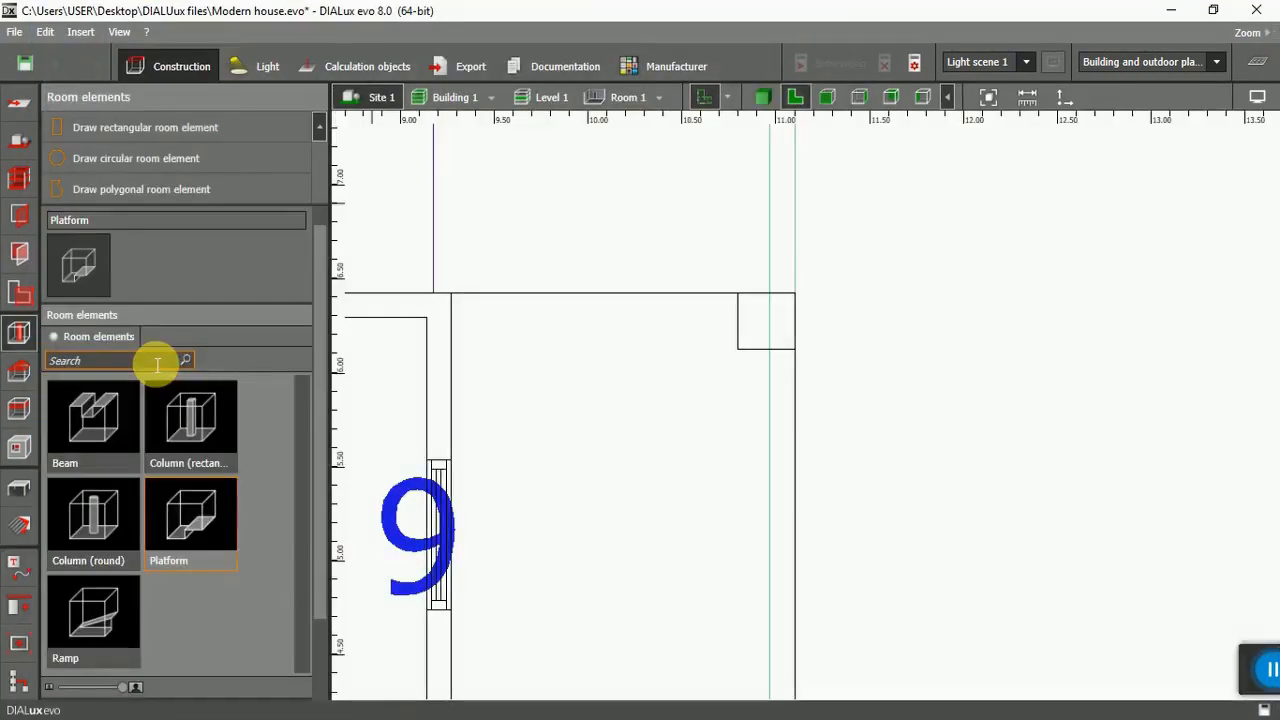
Draw a beam 0.300 m wide and 4.825 m long along the platform's outer side edge, from the rear column to the front edge.
{"action": "left_click", "coordinate": [110, 415]}
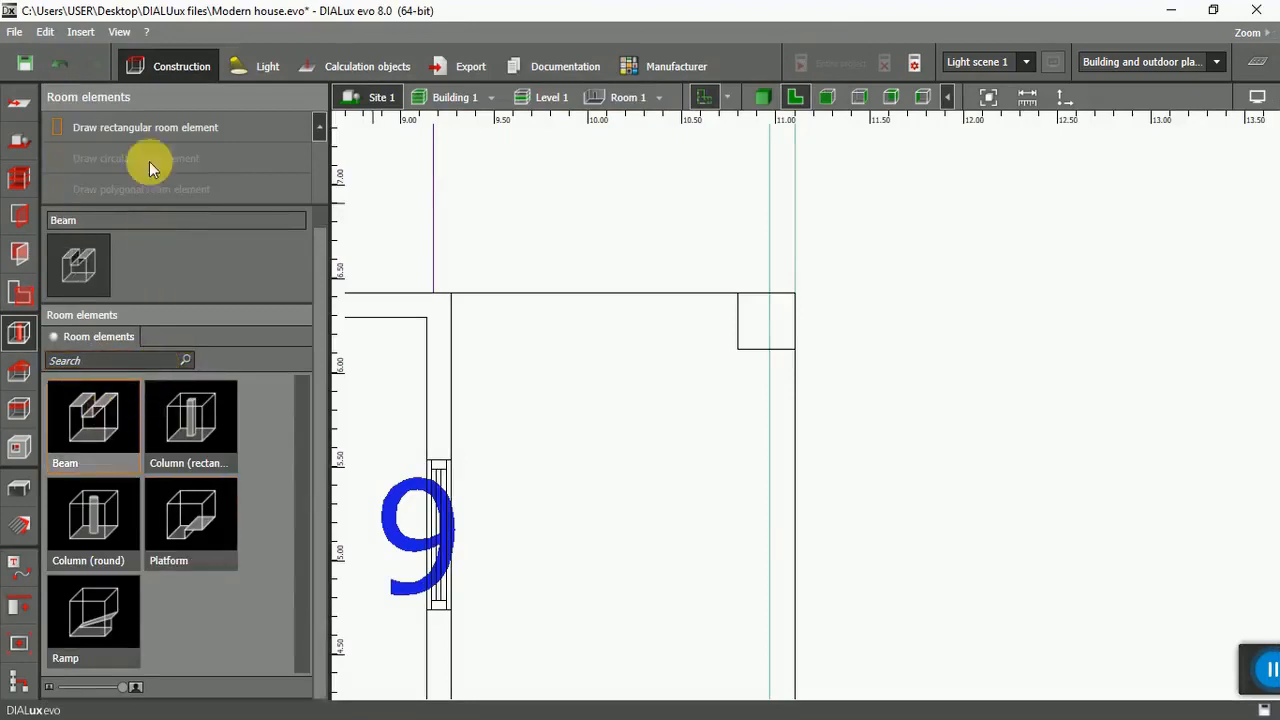
{"action": "left_click", "coordinate": [158, 128]}
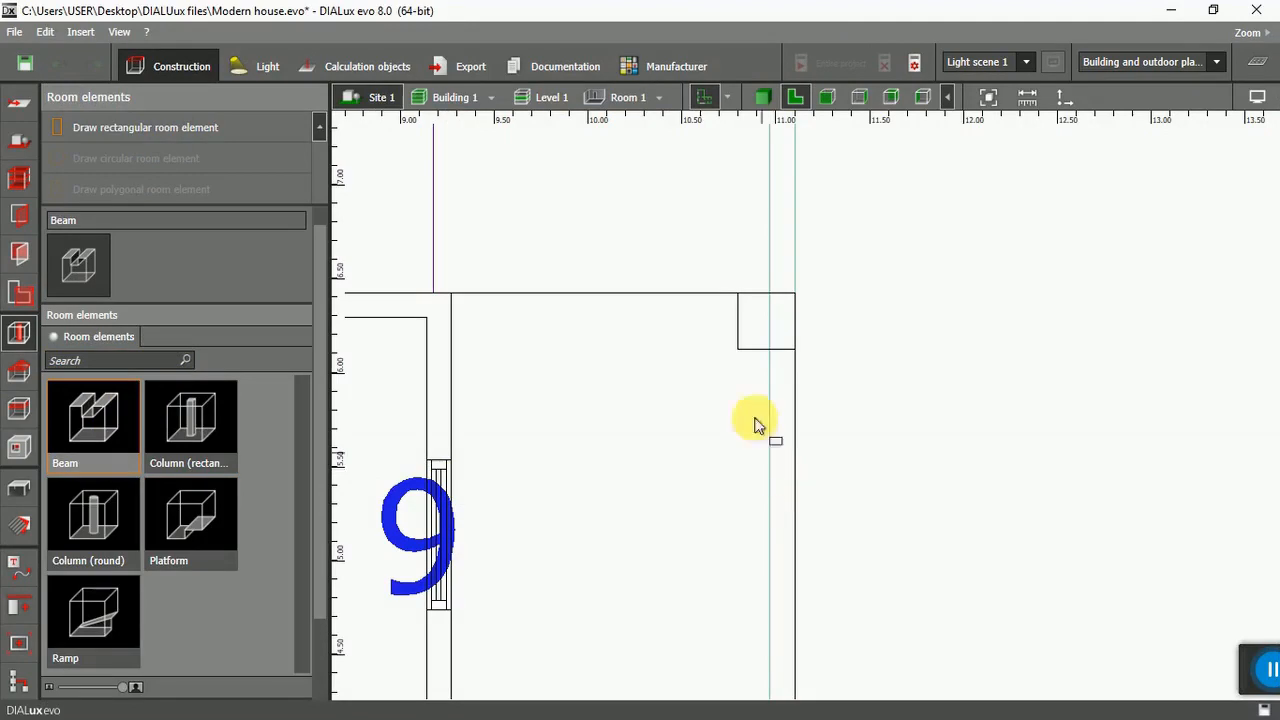
{"action": "left_click", "coordinate": [744, 345]}
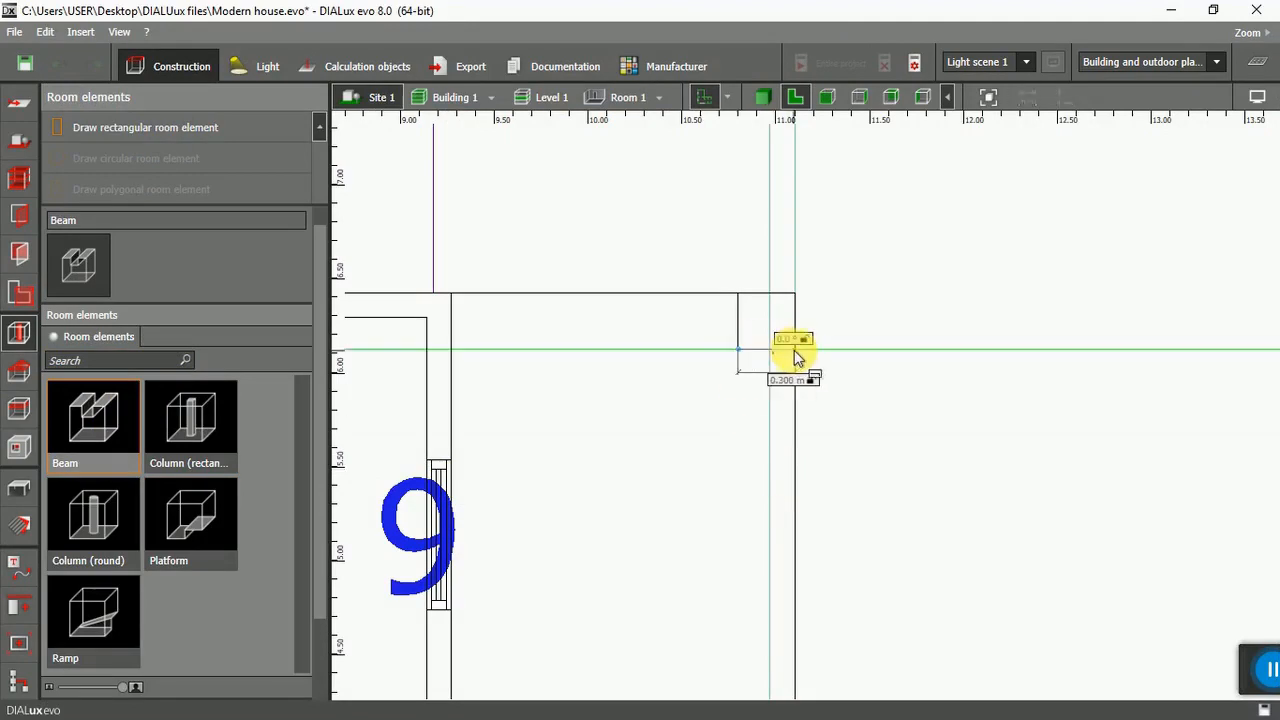
{"action": "left_click", "coordinate": [794, 350]}
{"action": "scroll", "coordinate": [775, 440], "scroll_direction": "down", "scroll_amount": 5}
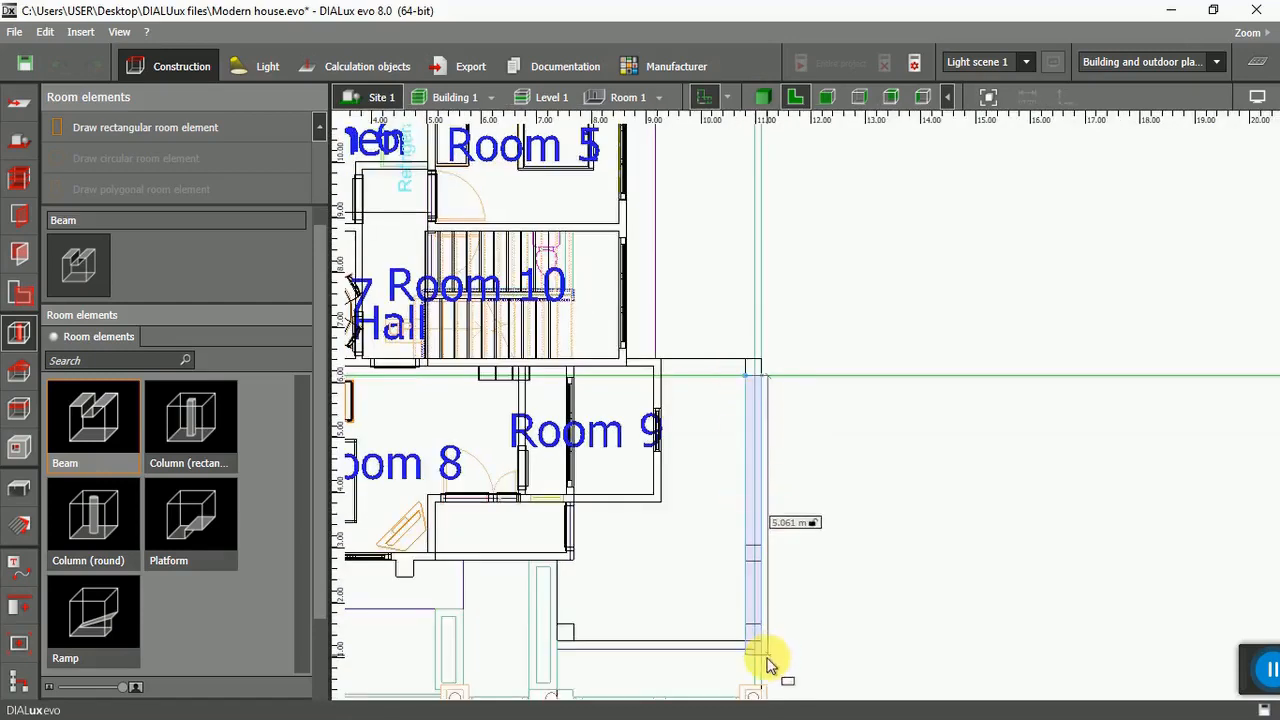
{"action": "scroll", "coordinate": [766, 666], "scroll_direction": "up", "scroll_amount": 3}
{"action": "scroll", "coordinate": [762, 668], "scroll_direction": "up", "scroll_amount": 3}
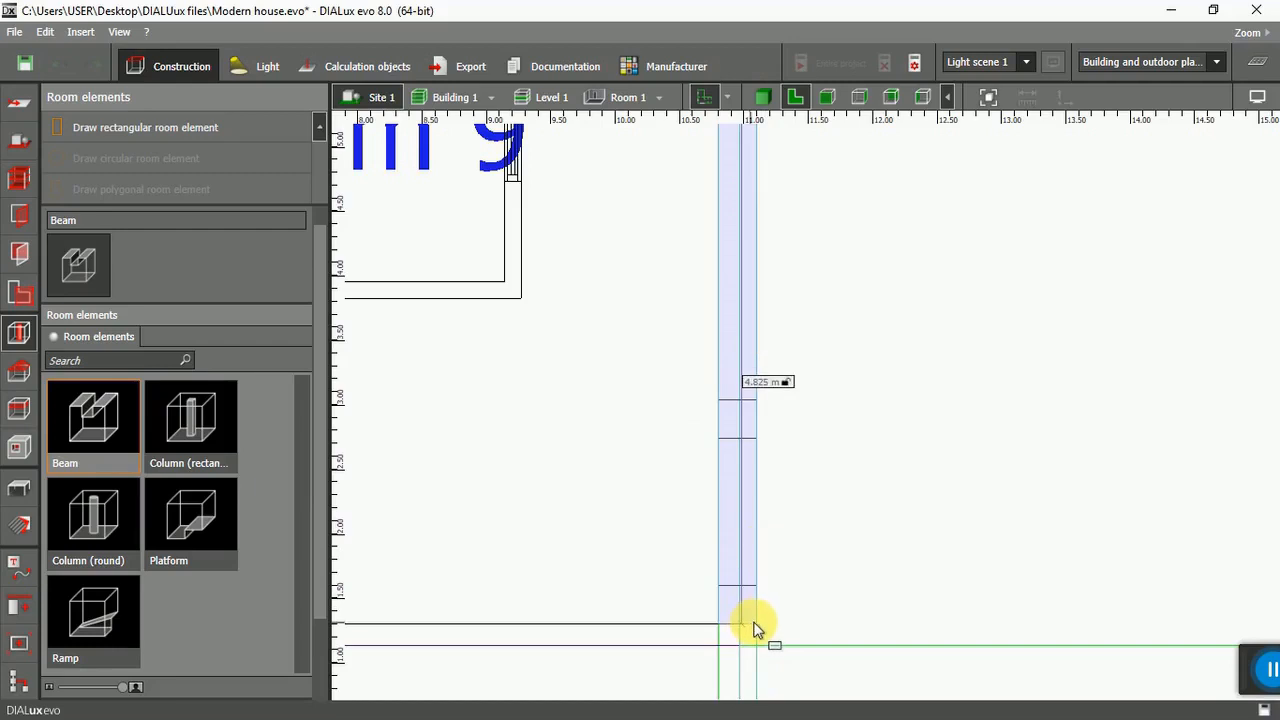
{"action": "left_click", "coordinate": [758, 628]}
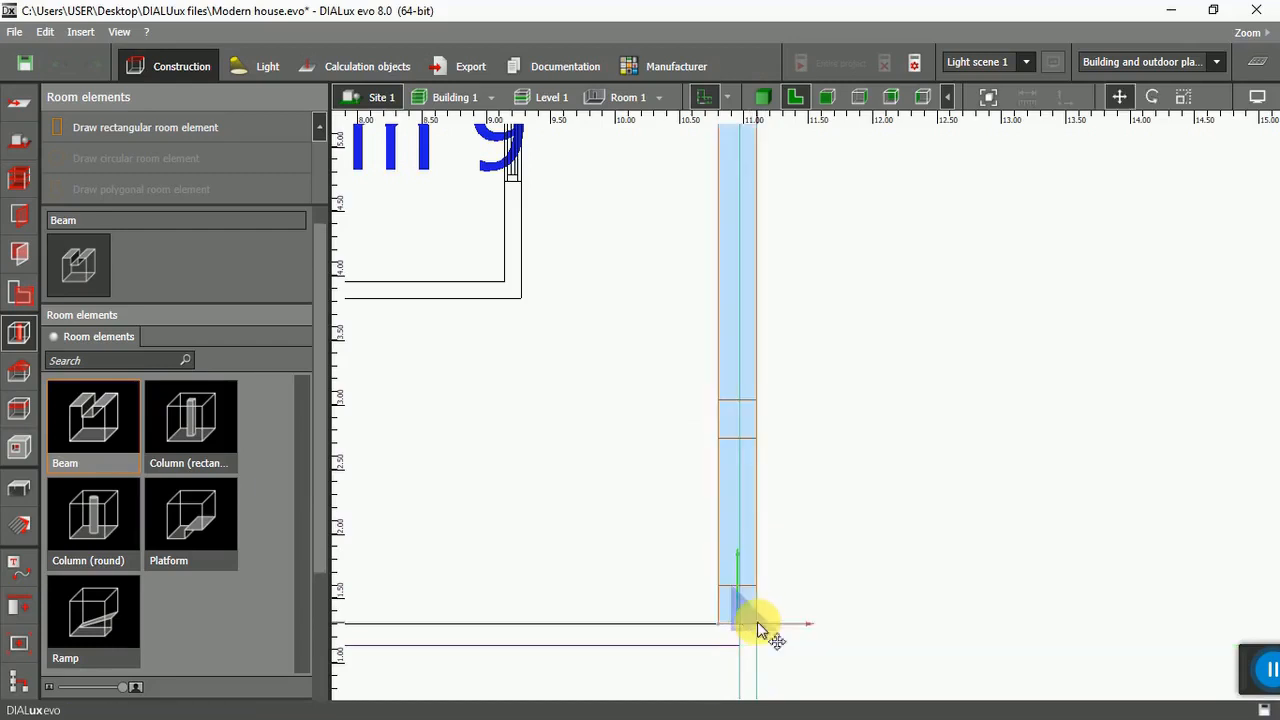
{"action": "scroll", "coordinate": [785, 600], "scroll_direction": "down", "scroll_amount": 3}
{"action": "scroll", "coordinate": [784, 603], "scroll_direction": "down", "scroll_amount": 1}
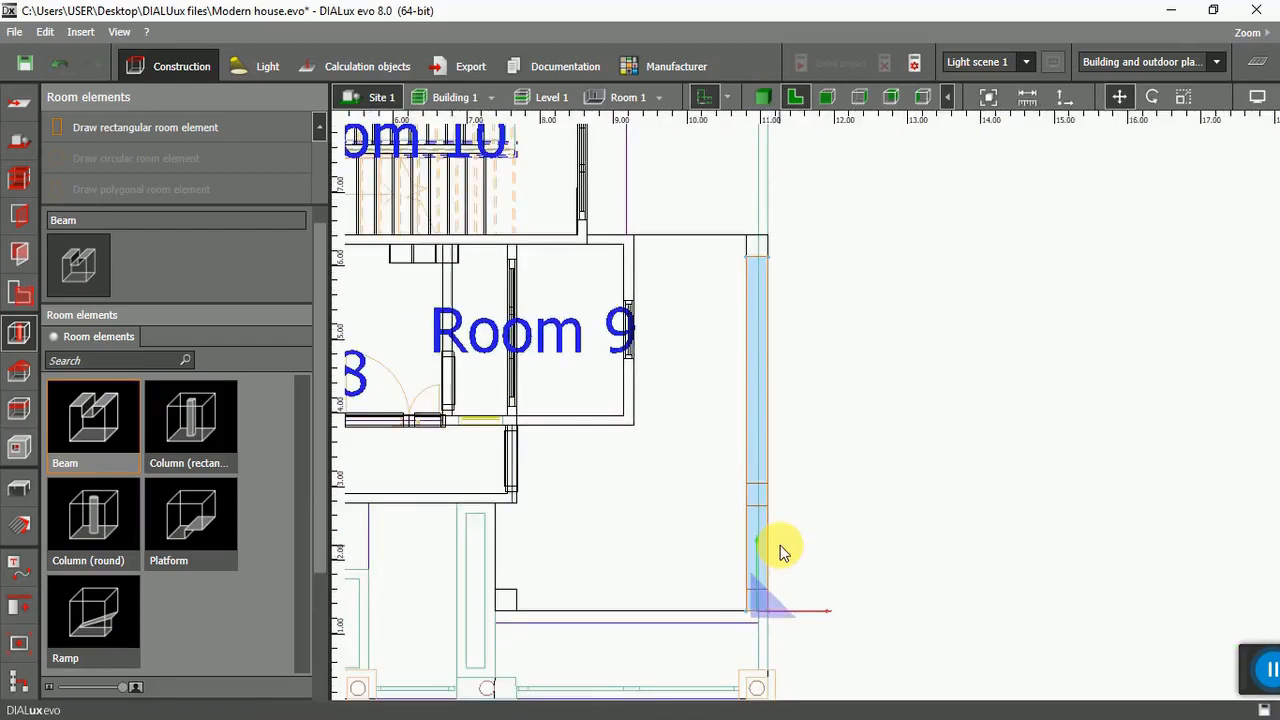
Try lengths of 5 m, 5.2 m and 5.1 m for the outer side beam.
{"action": "left_click_drag", "start_coordinate": [325, 493], "coordinate": [325, 650]}
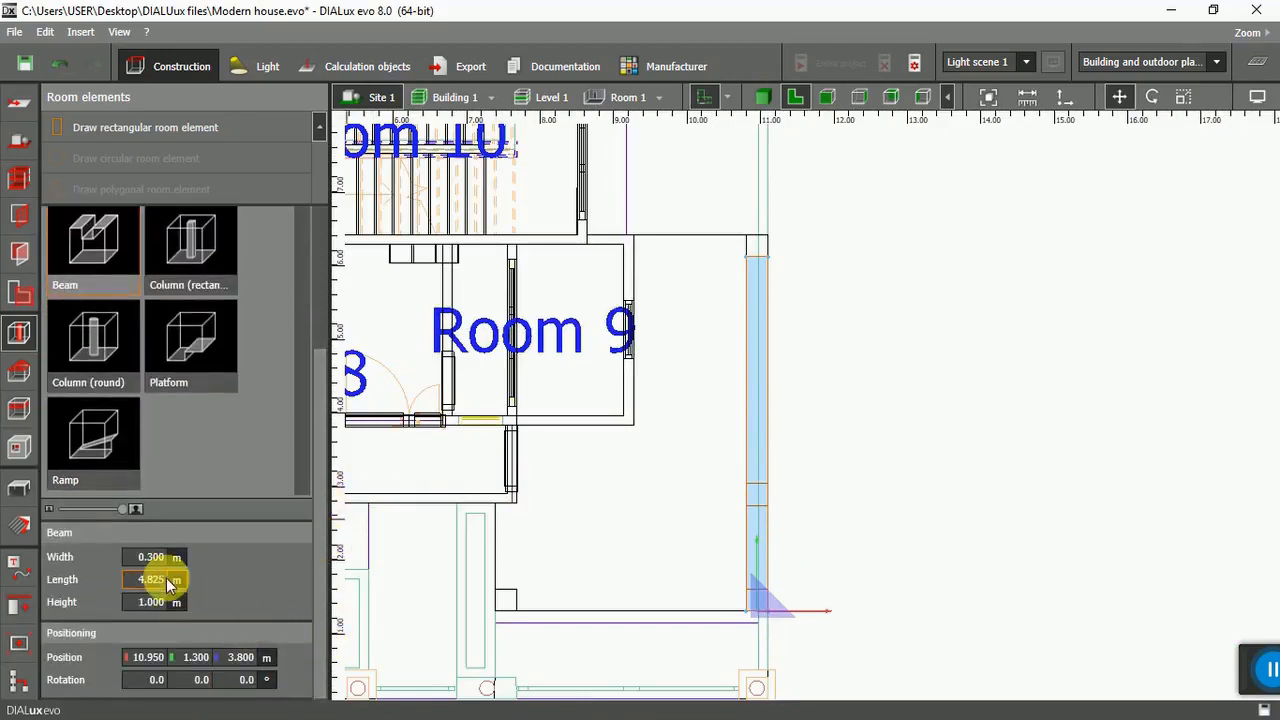
{"action": "left_click", "coordinate": [160, 557]}
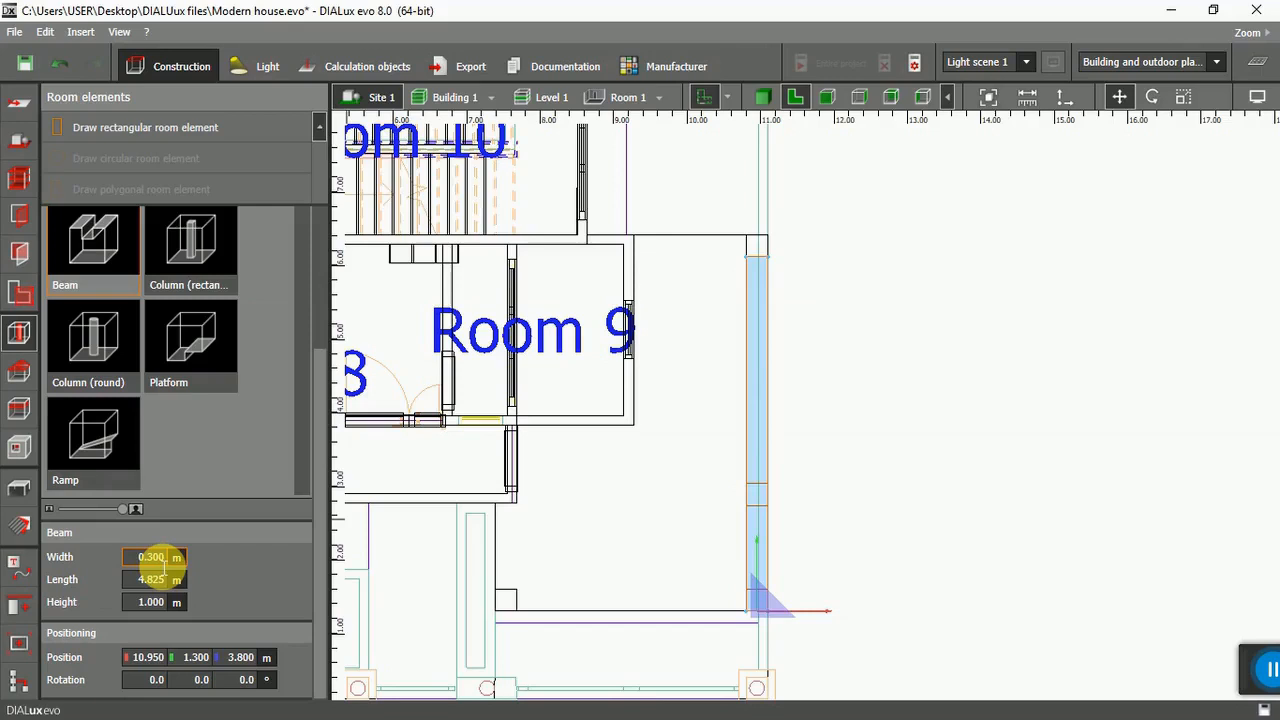
{"action": "left_click", "coordinate": [155, 580]}
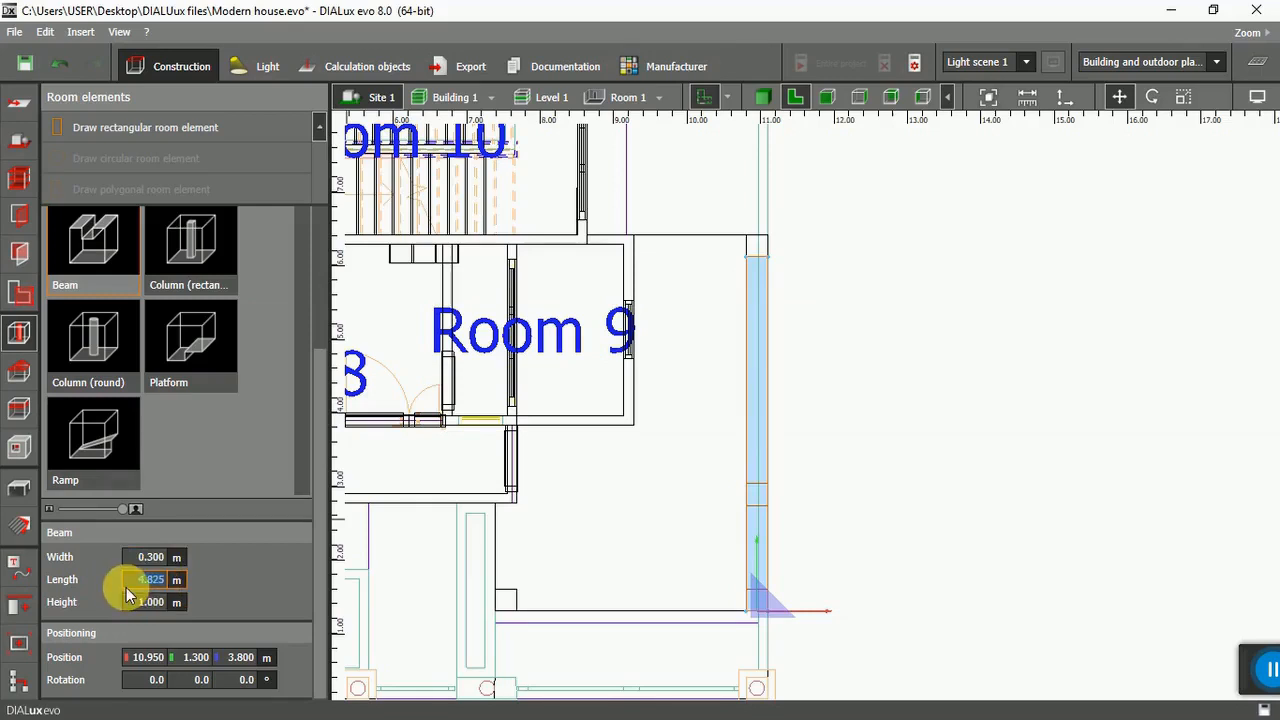
{"action": "type", "text": "5"}
{"action": "key", "text": "Return"}
{"action": "type", "text": "5.2"}
{"action": "key", "text": "Return"}
{"action": "type", "text": "5"}
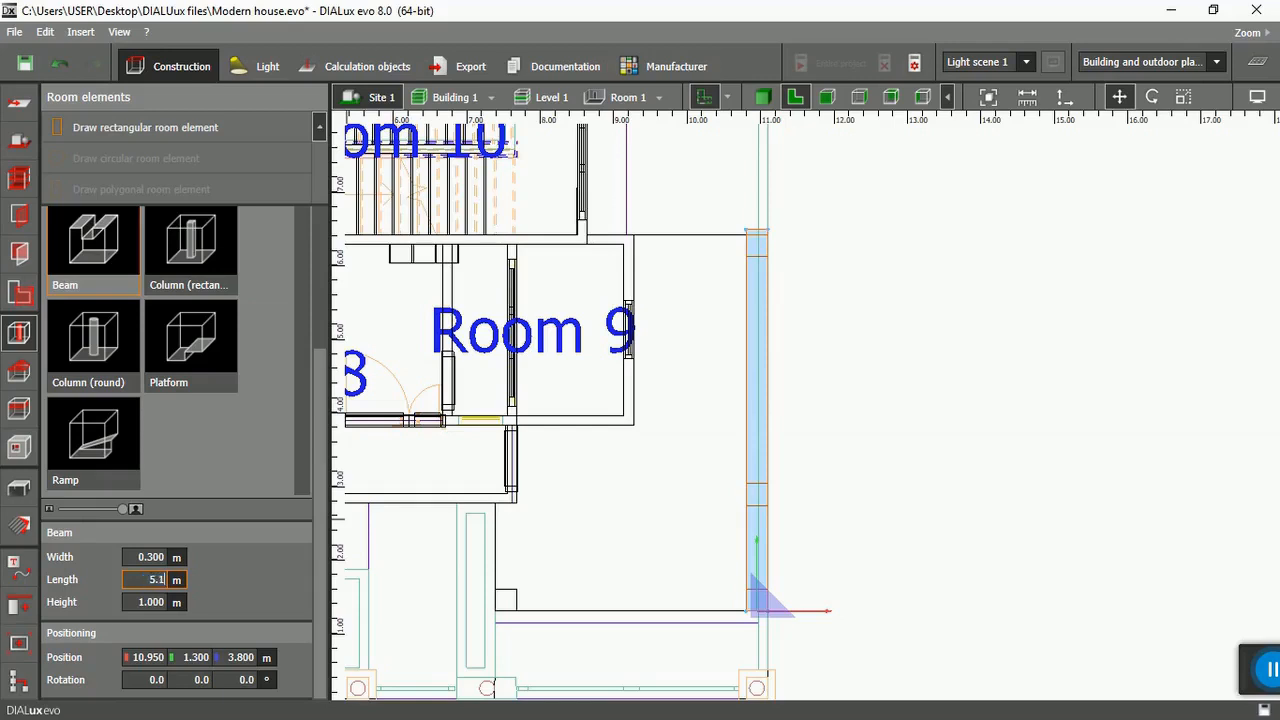
{"action": "key", "text": "Return"}
Scale the outer side beam to the platform's rear edge, giving it a length of 5.125 m.
{"action": "right_click", "coordinate": [757, 320]}
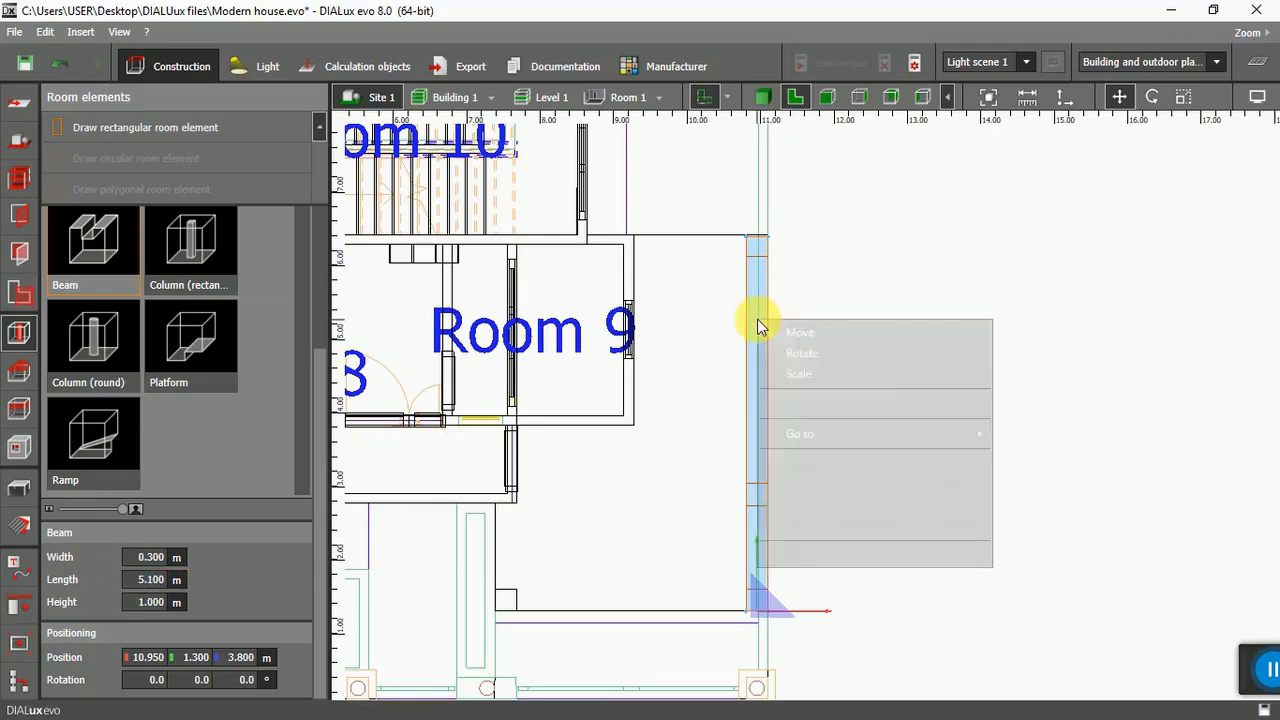
{"action": "left_click", "coordinate": [798, 374]}
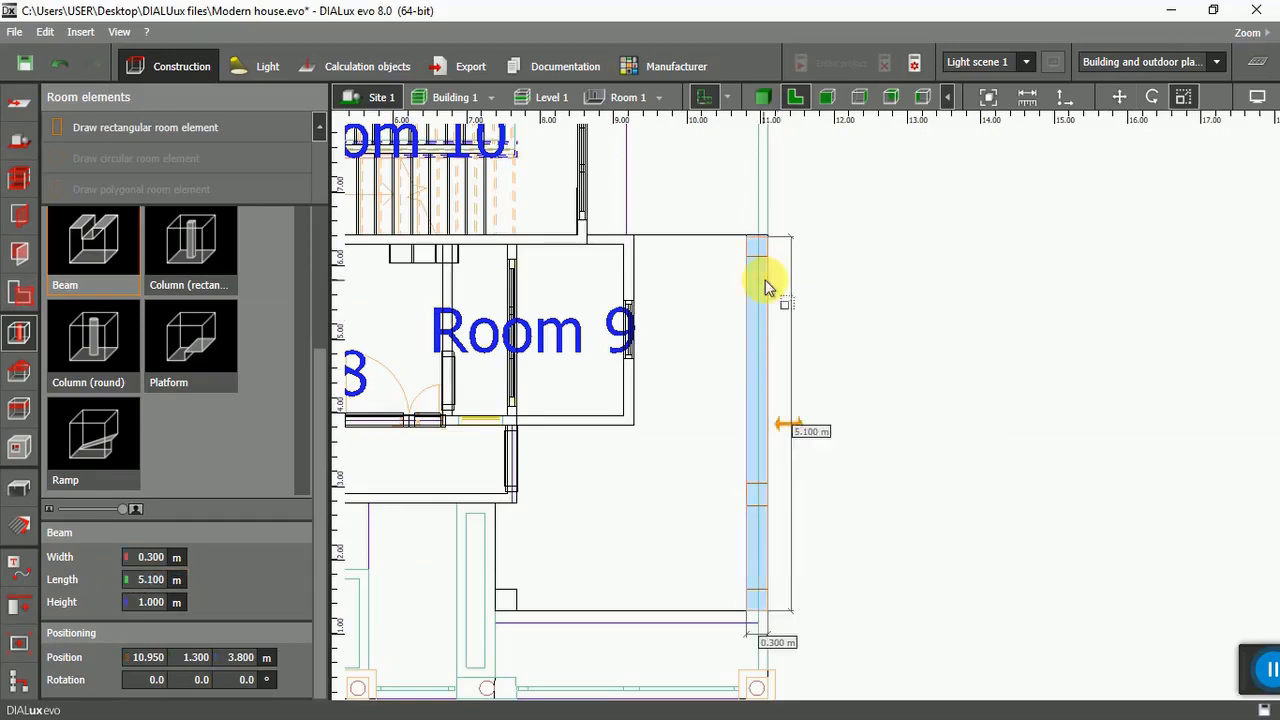
{"action": "scroll", "coordinate": [757, 208], "scroll_direction": "up", "scroll_amount": 3}
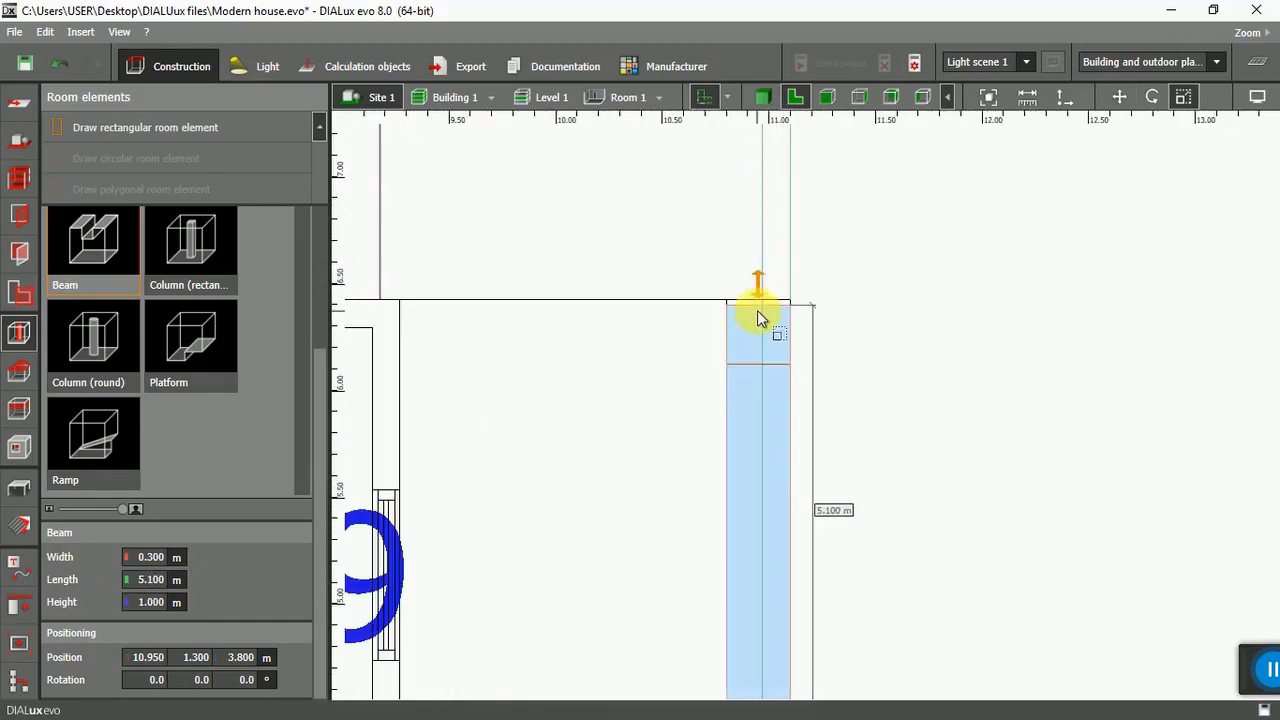
{"action": "left_click", "coordinate": [757, 300]}
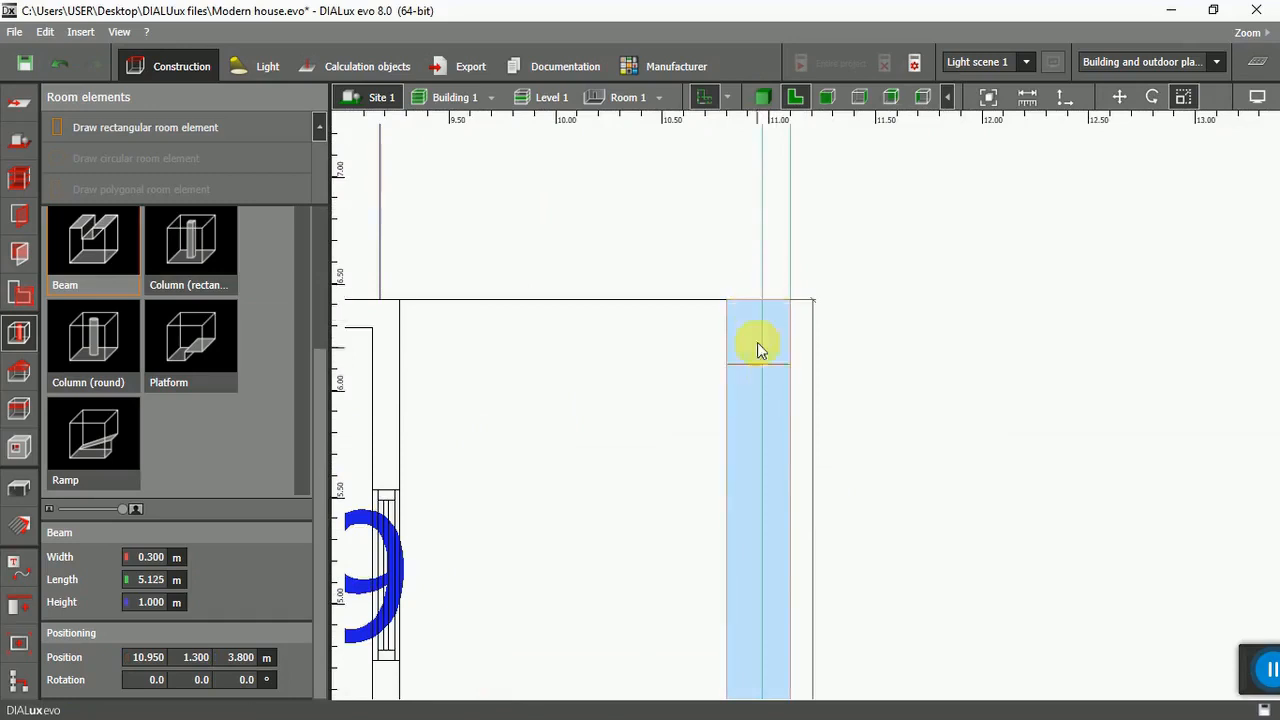
{"action": "scroll", "coordinate": [730, 310], "scroll_direction": "down", "scroll_amount": 4}
{"action": "scroll", "coordinate": [722, 300], "scroll_direction": "down", "scroll_amount": 4}
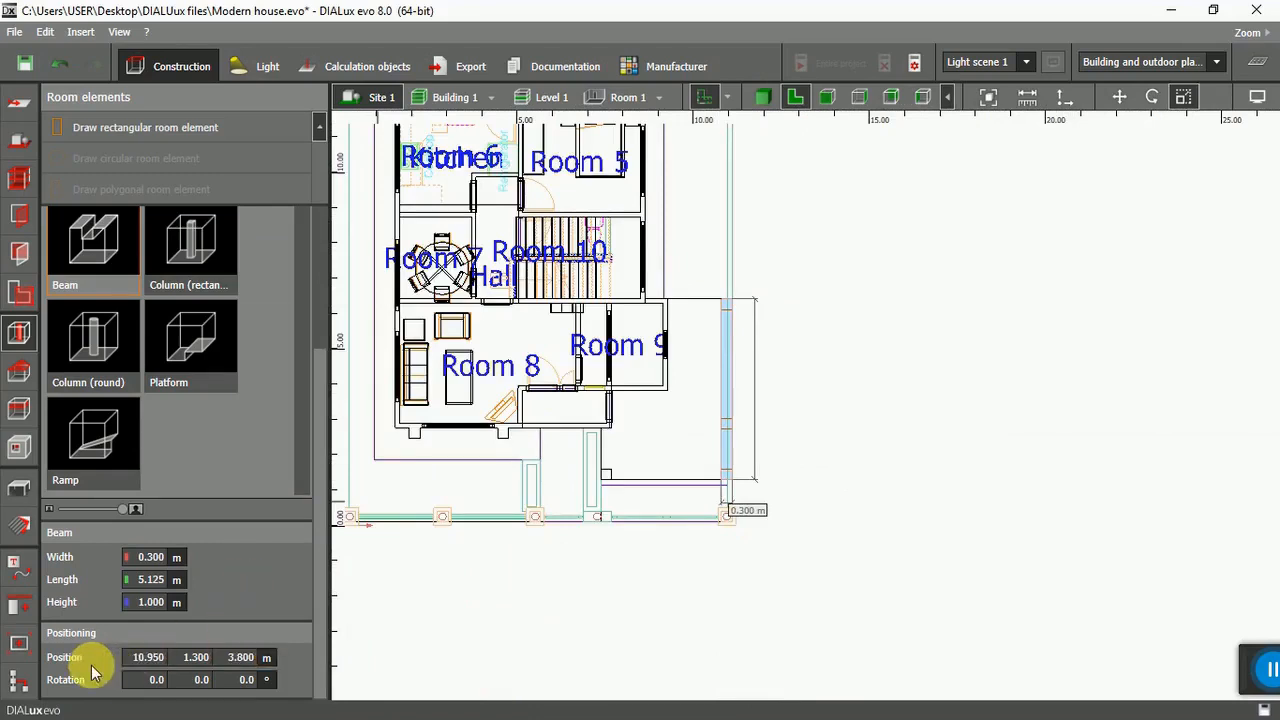
Set the outer beam's elevation to 4.800 m and its height to 0.800 m, and inspect it in 3D.
{"action": "left_click", "coordinate": [243, 657]}
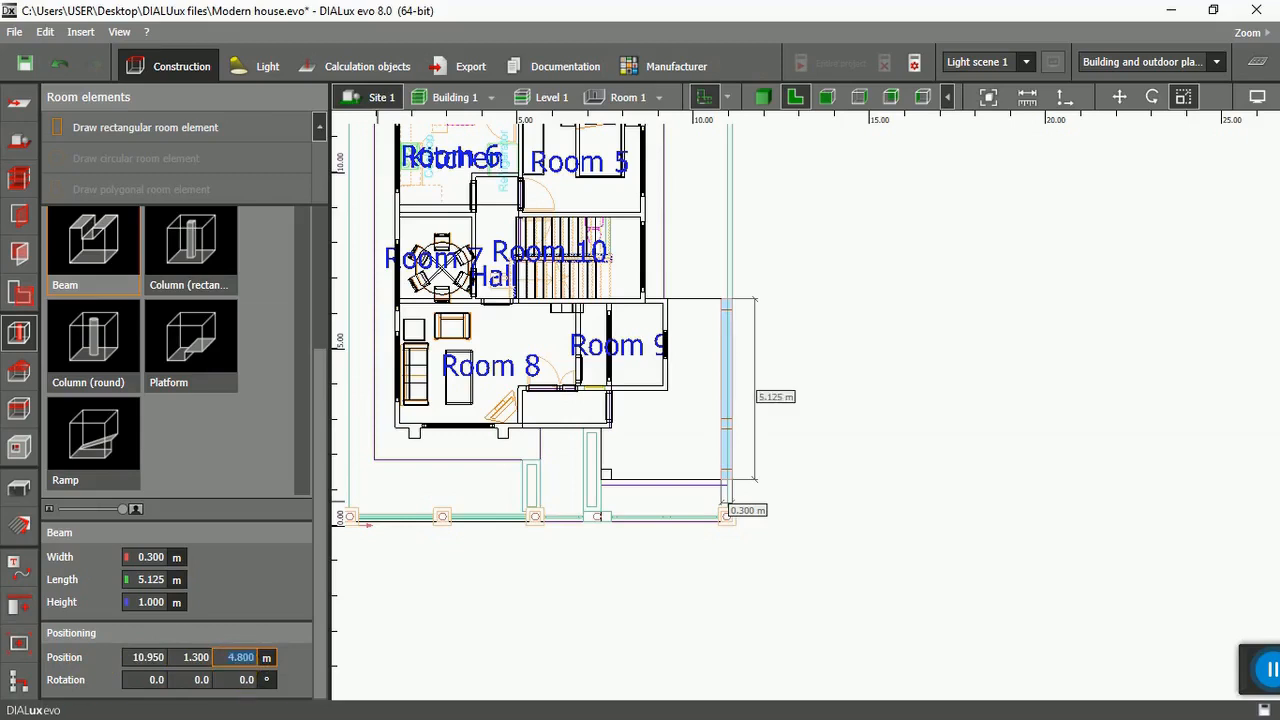
{"action": "left_click", "coordinate": [148, 557]}
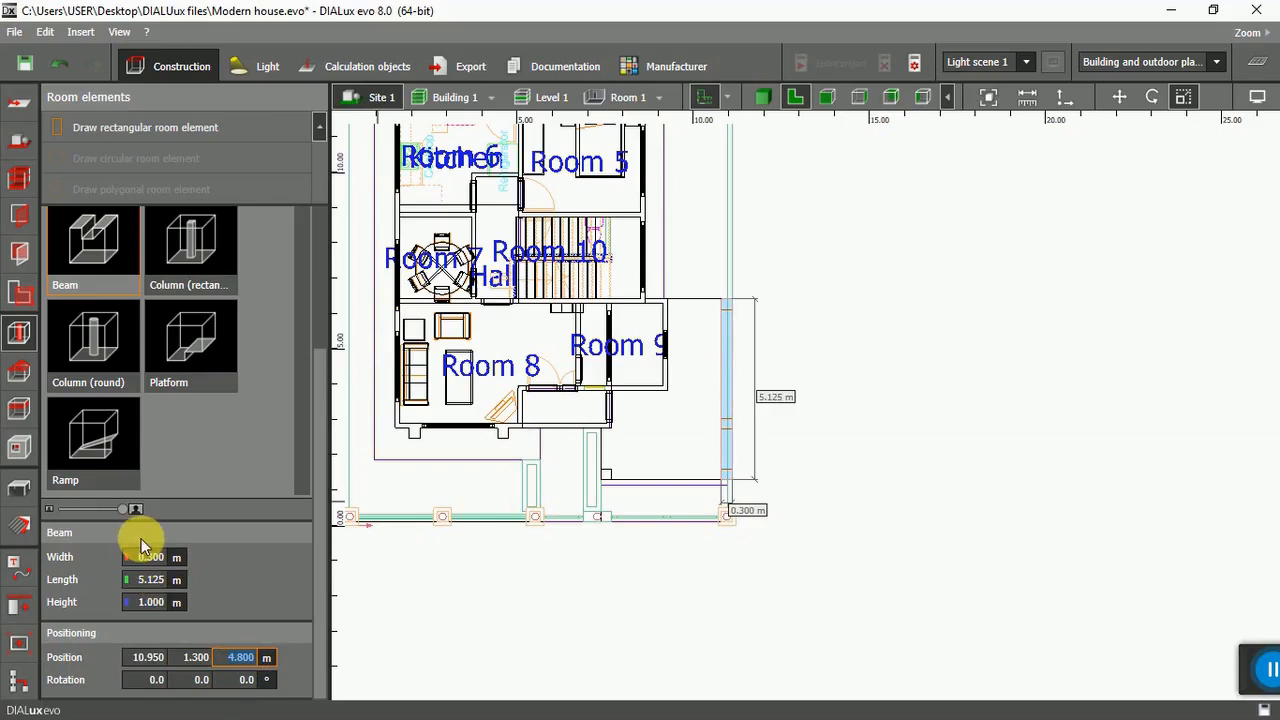
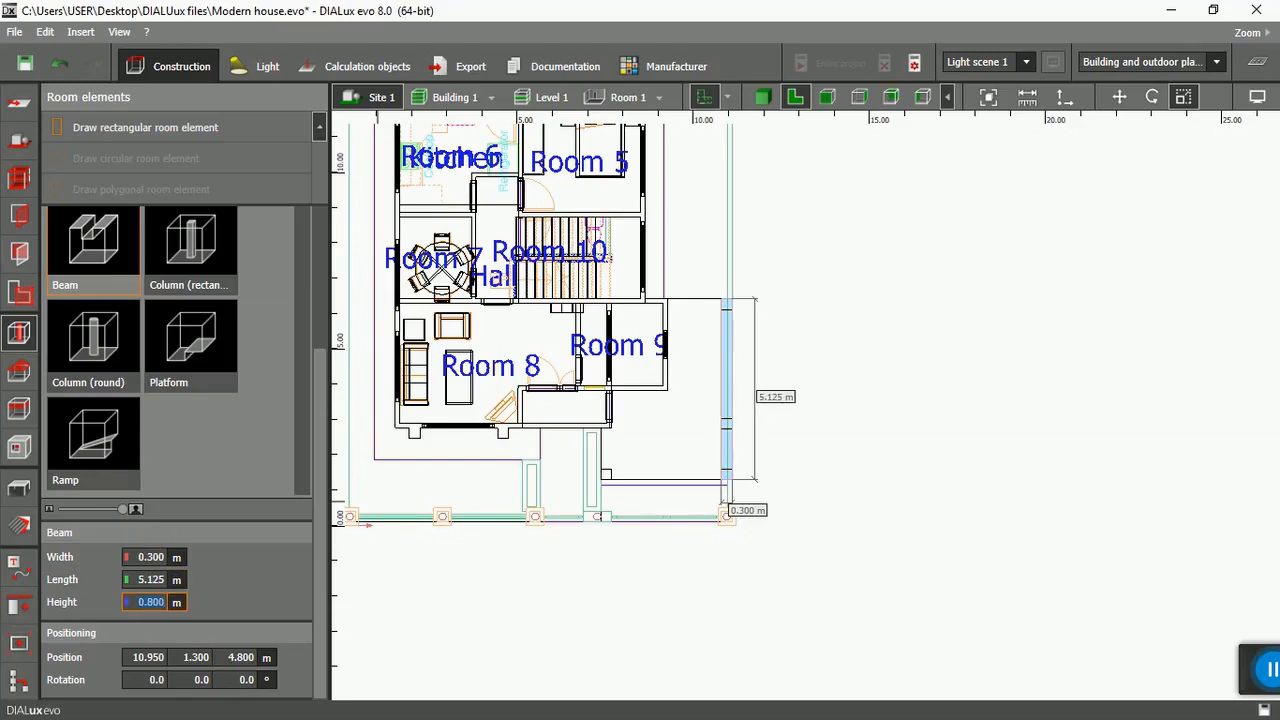
{"action": "left_click", "coordinate": [763, 97]}
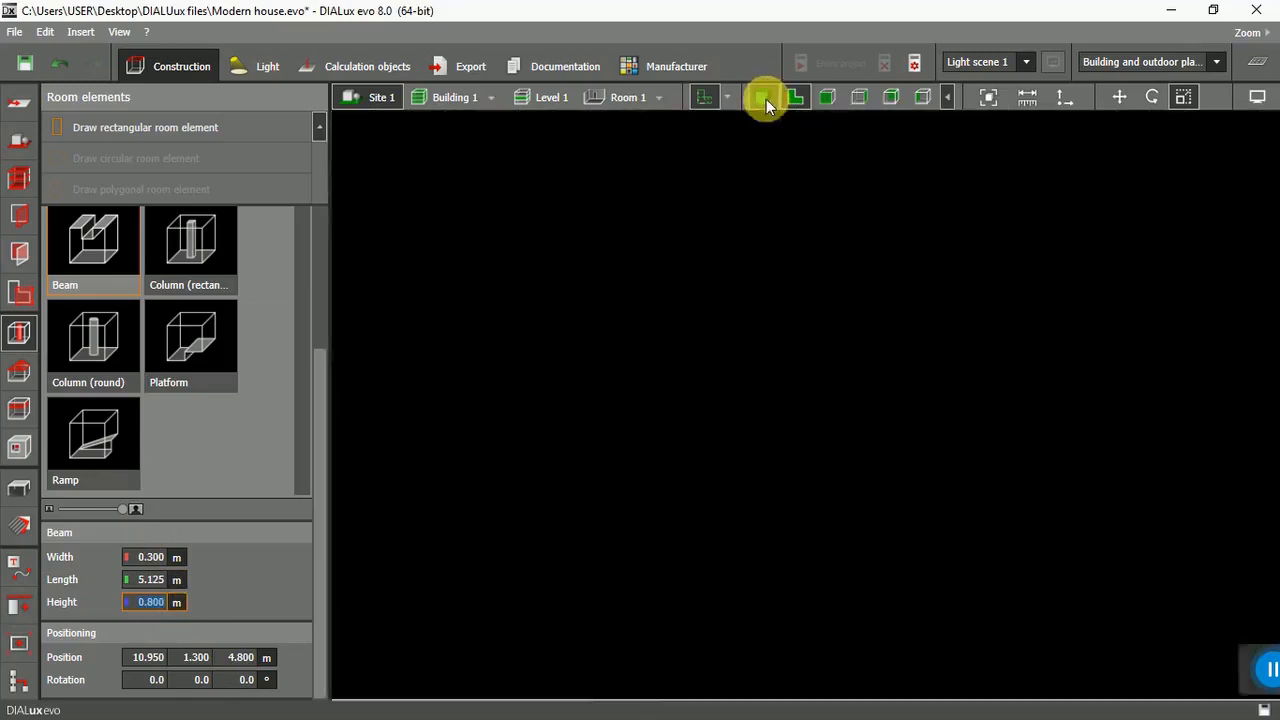
{"action": "right_click_drag", "start_coordinate": [952, 638], "coordinate": [1007, 618]}
{"action": "left_click", "coordinate": [957, 539]}
{"action": "right_click_drag", "start_coordinate": [940, 491], "coordinate": [856, 398]}
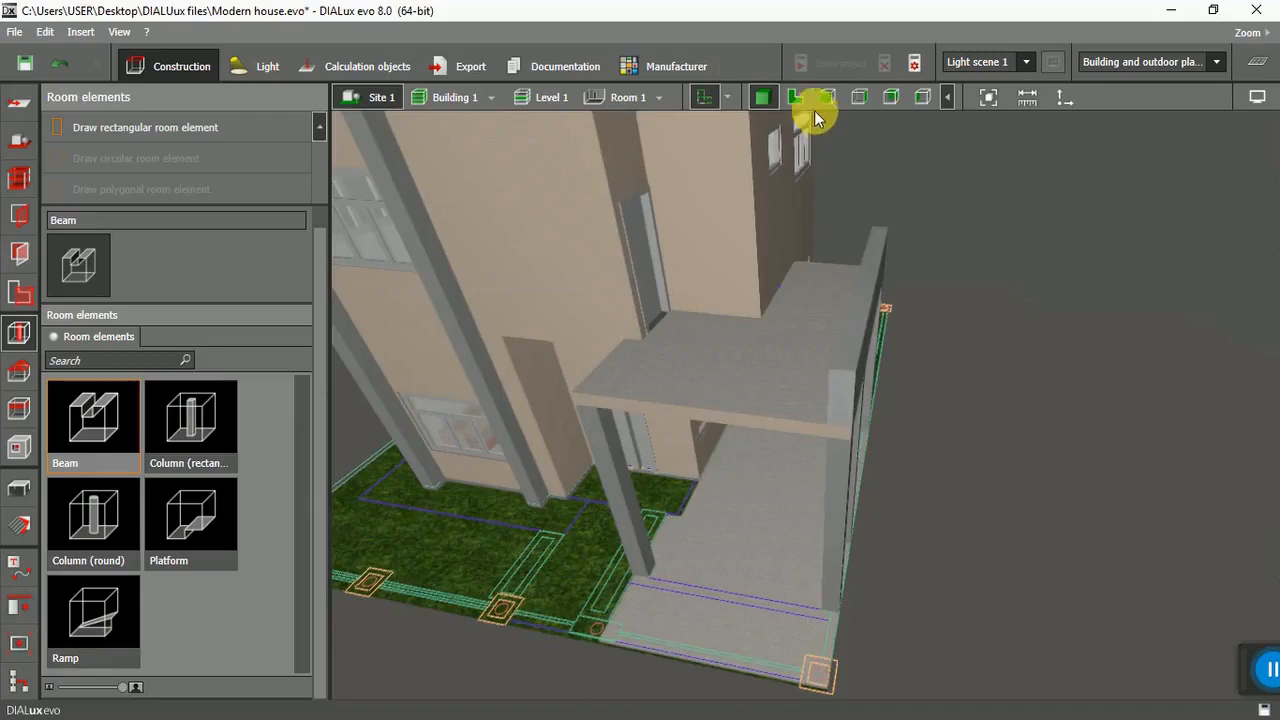
Duplicate the outer beam in the floor plan and move the copy to the platform's inner side edge, at X 7.530 m.
{"action": "left_click", "coordinate": [796, 98]}
{"action": "scroll", "coordinate": [762, 462], "scroll_direction": "up", "scroll_amount": 5}
{"action": "left_click", "coordinate": [773, 354]}
{"action": "right_click", "coordinate": [773, 353]}
{"action": "left_click", "coordinate": [859, 449]}
{"action": "right_click", "coordinate": [883, 383]}
{"action": "left_click_drag", "start_coordinate": [774, 400], "coordinate": [568, 502]}
{"action": "scroll", "coordinate": [593, 537], "scroll_direction": "up", "scroll_amount": 3}
{"action": "scroll", "coordinate": [592, 538], "scroll_direction": "down", "scroll_amount": 4}
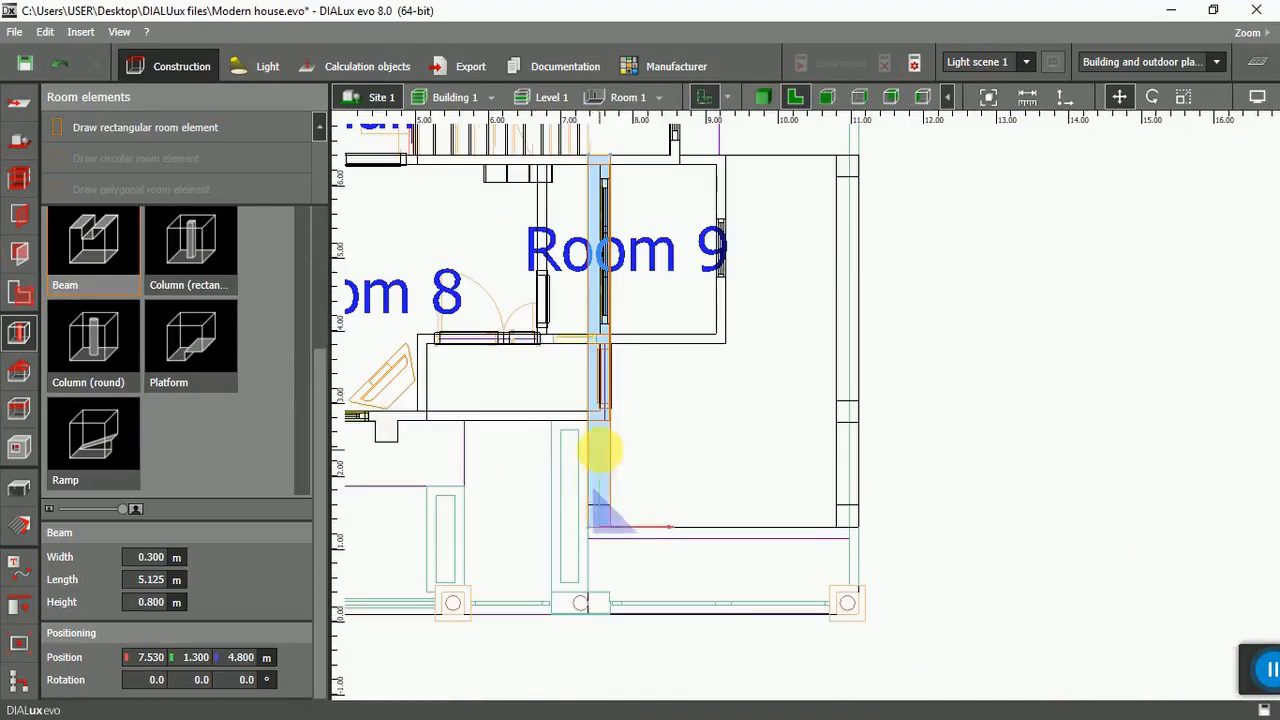
Shorten the copied inner beam so that it runs only from the platform's front edge to the house wall.
{"action": "right_click", "coordinate": [600, 449]}
{"action": "left_click", "coordinate": [617, 509]}
{"action": "left_click_drag", "start_coordinate": [598, 150], "coordinate": [599, 420]}
{"action": "scroll", "coordinate": [599, 420], "scroll_direction": "up", "scroll_amount": 5}
{"action": "scroll", "coordinate": [738, 315], "scroll_direction": "down", "scroll_amount": 3}
{"action": "scroll", "coordinate": [590, 474], "scroll_direction": "down", "scroll_amount": 3}
{"action": "left_click", "coordinate": [710, 448]}
{"action": "left_click", "coordinate": [897, 446]}
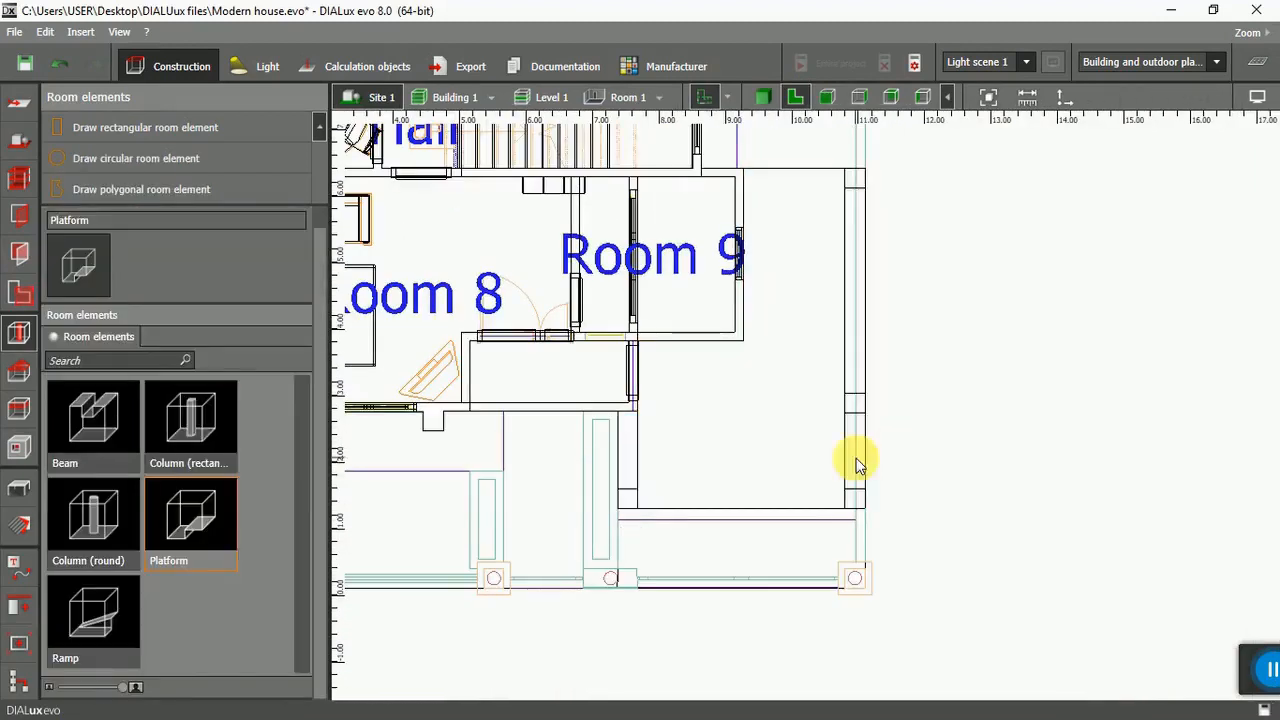
Duplicate the outer beam, rotate the copy 90° onto the platform's front edge, and shorten it to 3.120 m between the side beams.
{"action": "left_click", "coordinate": [851, 466]}
{"action": "right_click", "coordinate": [851, 466]}
{"action": "left_click", "coordinate": [900, 646]}
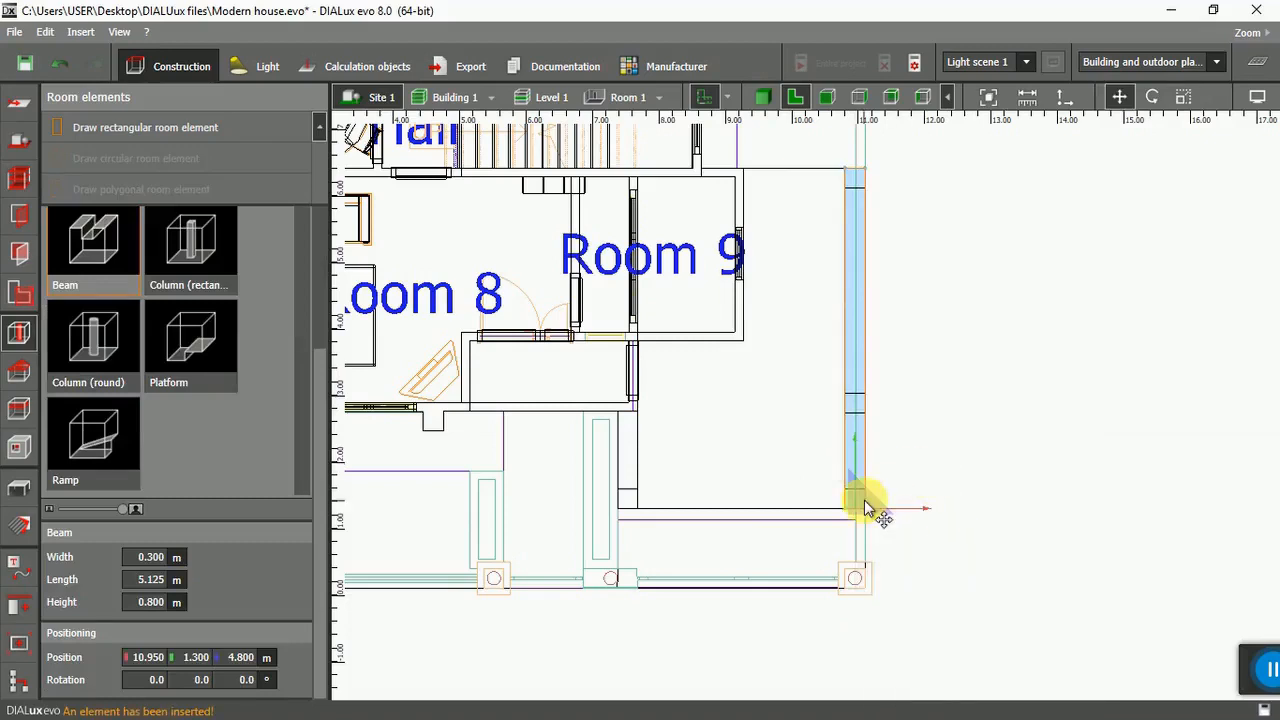
{"action": "left_click_drag", "start_coordinate": [866, 507], "coordinate": [800, 523]}
{"action": "right_click", "coordinate": [771, 312]}
{"action": "left_click", "coordinate": [779, 343]}
{"action": "scroll", "coordinate": [779, 338], "scroll_direction": "down", "scroll_amount": 2}
{"action": "left_click_drag", "start_coordinate": [779, 340], "coordinate": [849, 409]}
{"action": "scroll", "coordinate": [766, 451], "scroll_direction": "up", "scroll_amount": 3}
{"action": "scroll", "coordinate": [760, 412], "scroll_direction": "down", "scroll_amount": 2}
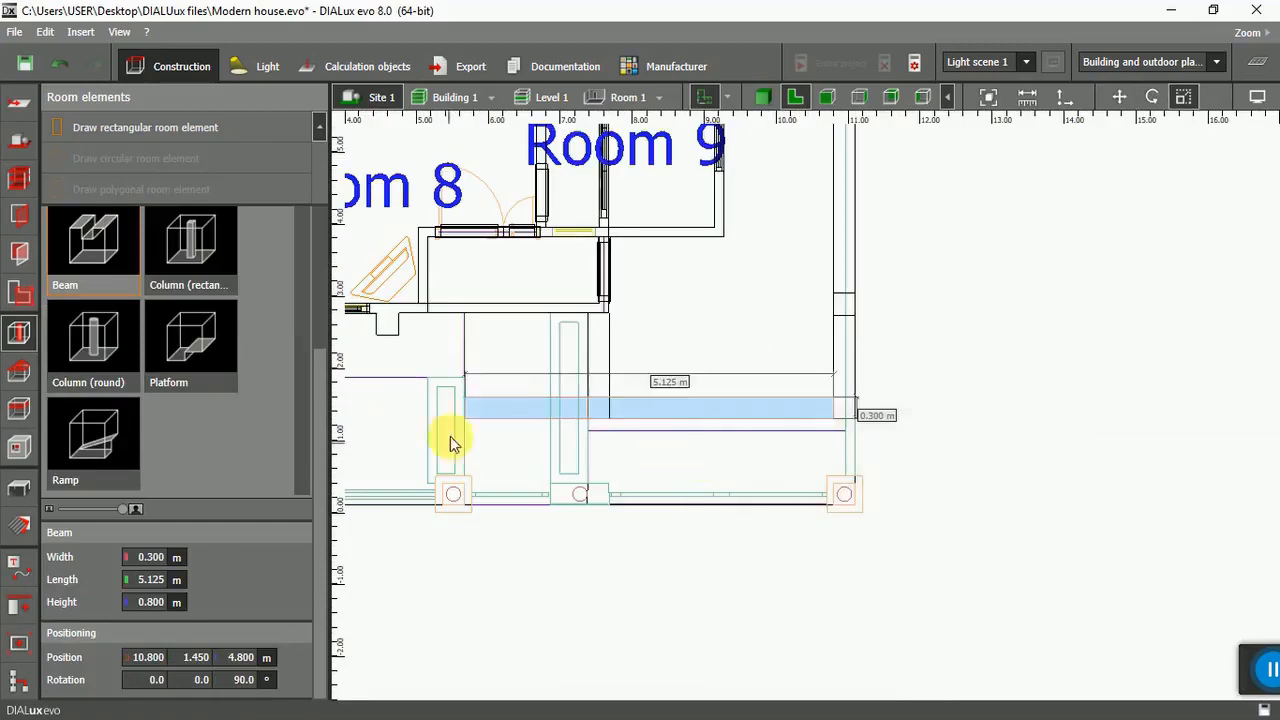
{"action": "left_click_drag", "start_coordinate": [490, 405], "coordinate": [609, 410]}
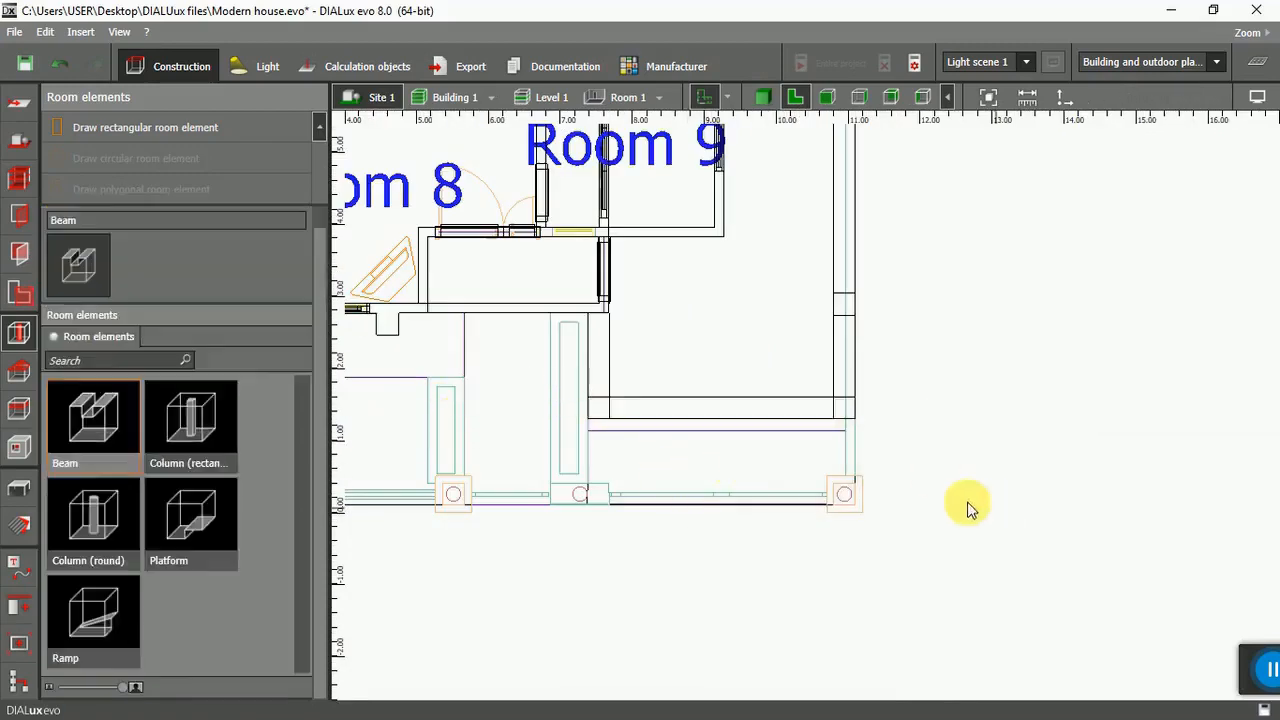
Duplicate the front beam and move the copy to the platform's rear edge beside the outer corner column.
{"action": "right_click", "coordinate": [737, 409]}
{"action": "left_click", "coordinate": [786, 549]}
{"action": "right_click", "coordinate": [954, 411]}
{"action": "left_click", "coordinate": [972, 400]}
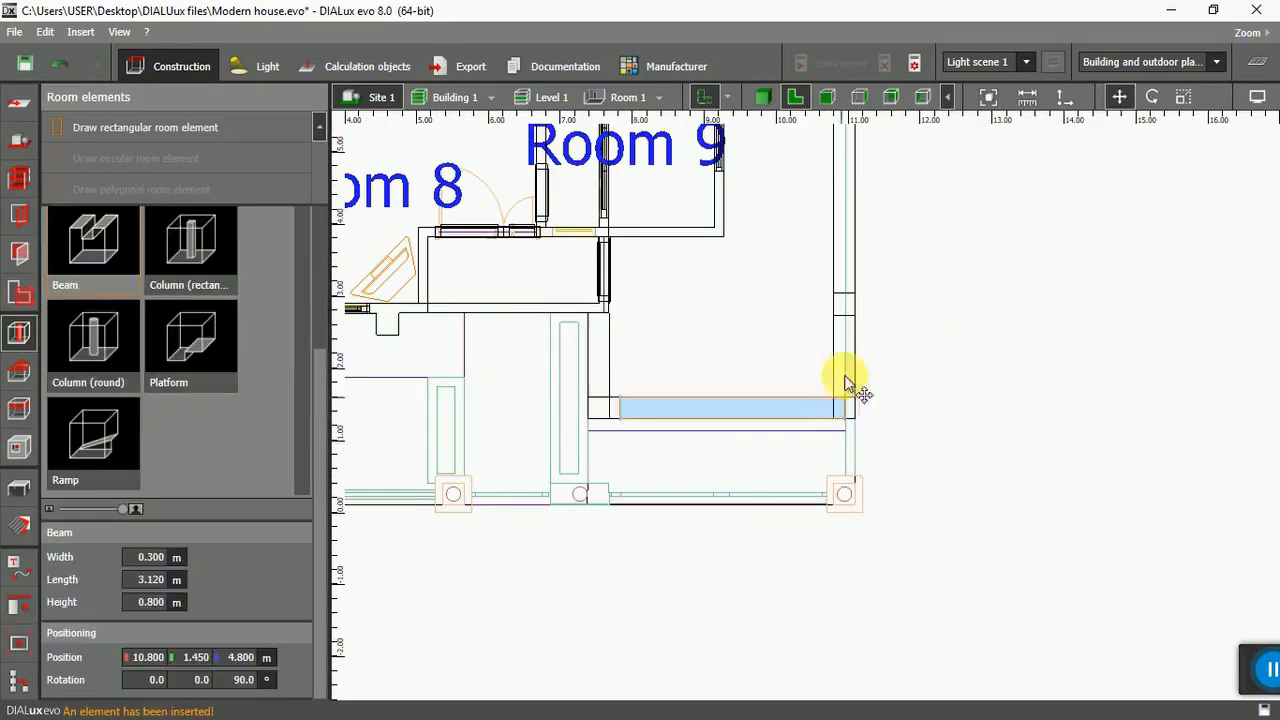
{"action": "scroll", "coordinate": [860, 300], "scroll_direction": "down", "scroll_amount": 3}
{"action": "scroll", "coordinate": [886, 171], "scroll_direction": "up", "scroll_amount": 4}
{"action": "left_click_drag", "start_coordinate": [823, 580], "coordinate": [847, 303]}
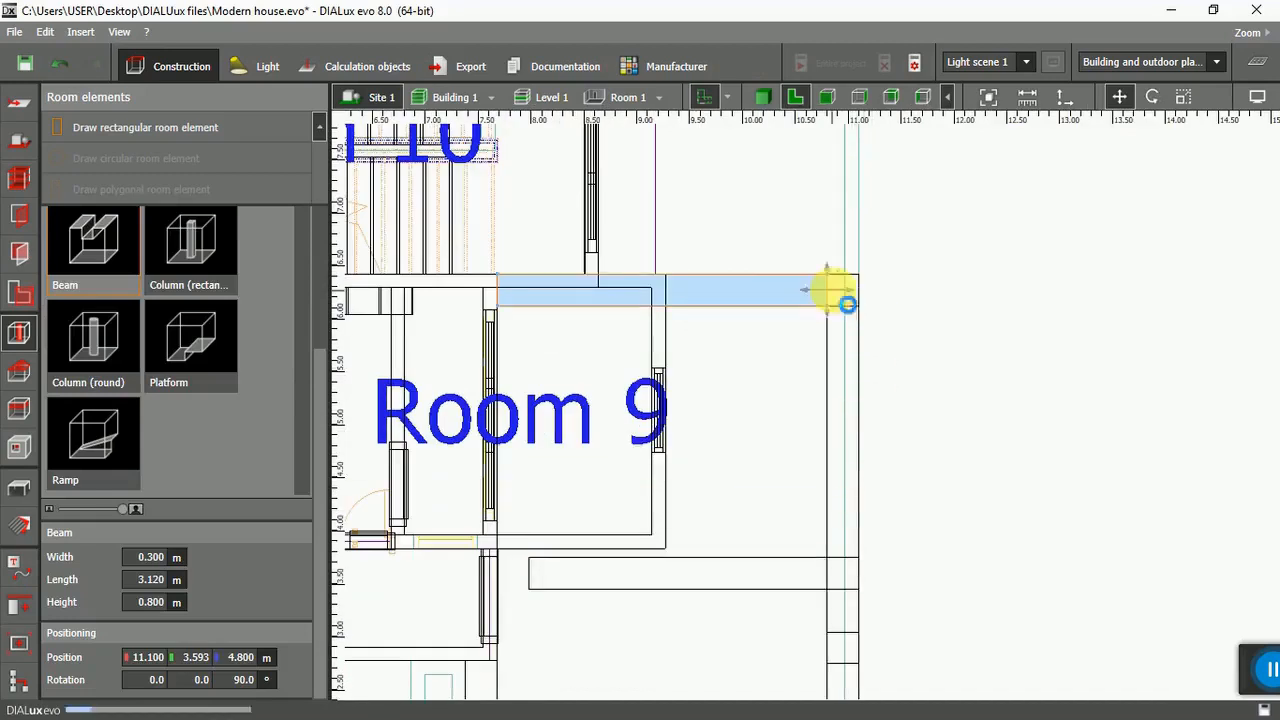
Shorten the rear beam so that it ends at the house's outer wall.
{"action": "right_click", "coordinate": [731, 287]}
{"action": "left_click", "coordinate": [757, 297]}
{"action": "left_click_drag", "start_coordinate": [671, 287], "coordinate": [667, 287]}
{"action": "left_click", "coordinate": [918, 401]}
Apply the wall material 1034 (Pastel yellow) to the beam surfaces around the platform in the 3D view.
{"action": "left_click", "coordinate": [763, 97]}
{"action": "scroll", "coordinate": [853, 338], "scroll_direction": "up", "scroll_amount": 1}
{"action": "right_click_drag", "start_coordinate": [922, 385], "coordinate": [782, 383]}
{"action": "scroll", "coordinate": [782, 383], "scroll_direction": "up", "scroll_amount": 3}
{"action": "left_click", "coordinate": [18, 522]}
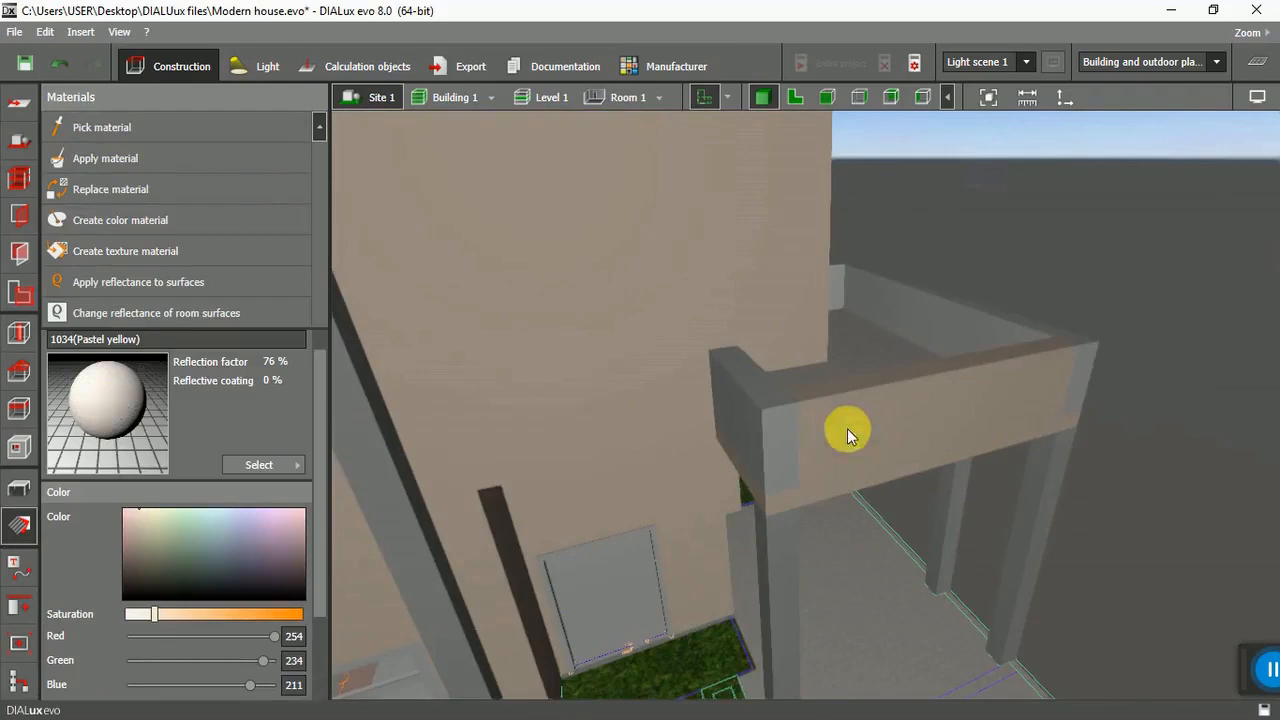
{"action": "left_click", "coordinate": [733, 427]}
{"action": "left_click_drag", "start_coordinate": [107, 410], "coordinate": [840, 277]}
{"action": "right_click_drag", "start_coordinate": [840, 277], "coordinate": [806, 268]}
Duplicate the rectangular column at the platform roof's front outer corner.
{"action": "scroll", "coordinate": [806, 268], "scroll_direction": "down", "scroll_amount": 5}
{"action": "left_click", "coordinate": [19, 333]}
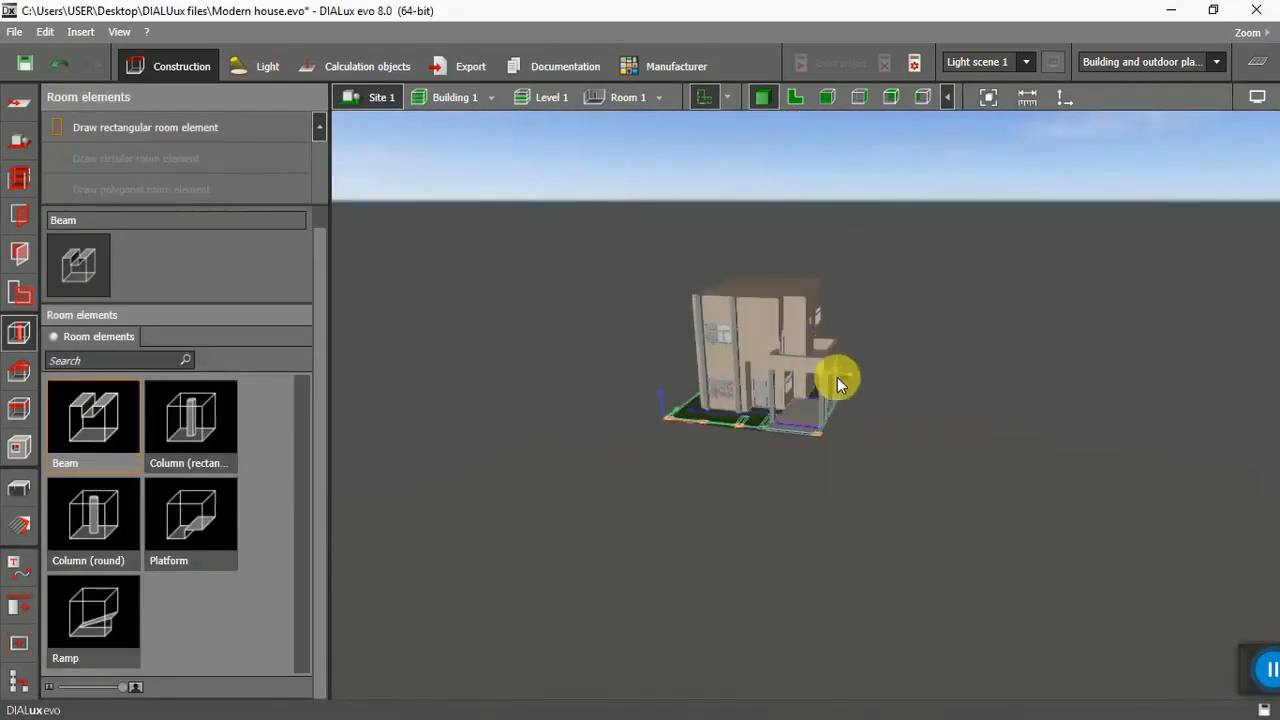
{"action": "scroll", "coordinate": [837, 377], "scroll_direction": "up", "scroll_amount": 3}
{"action": "left_click", "coordinate": [827, 400]}
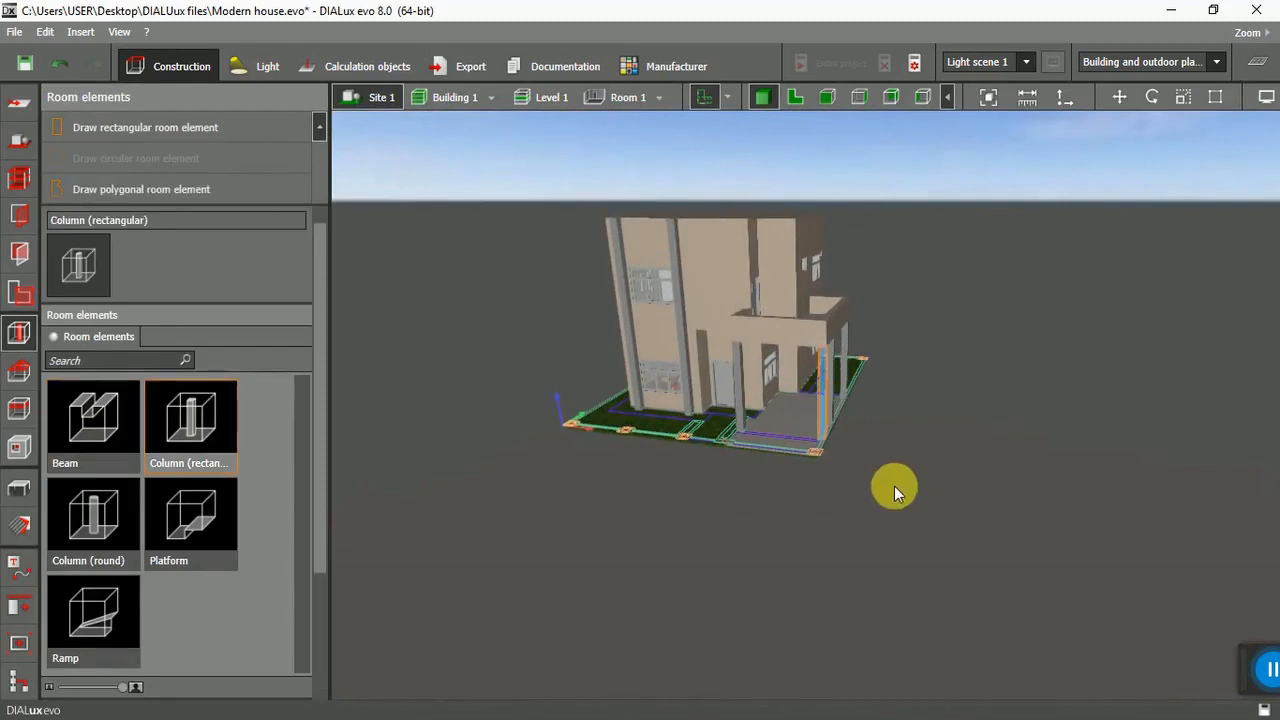
{"action": "scroll", "coordinate": [836, 409], "scroll_direction": "up", "scroll_amount": 8}
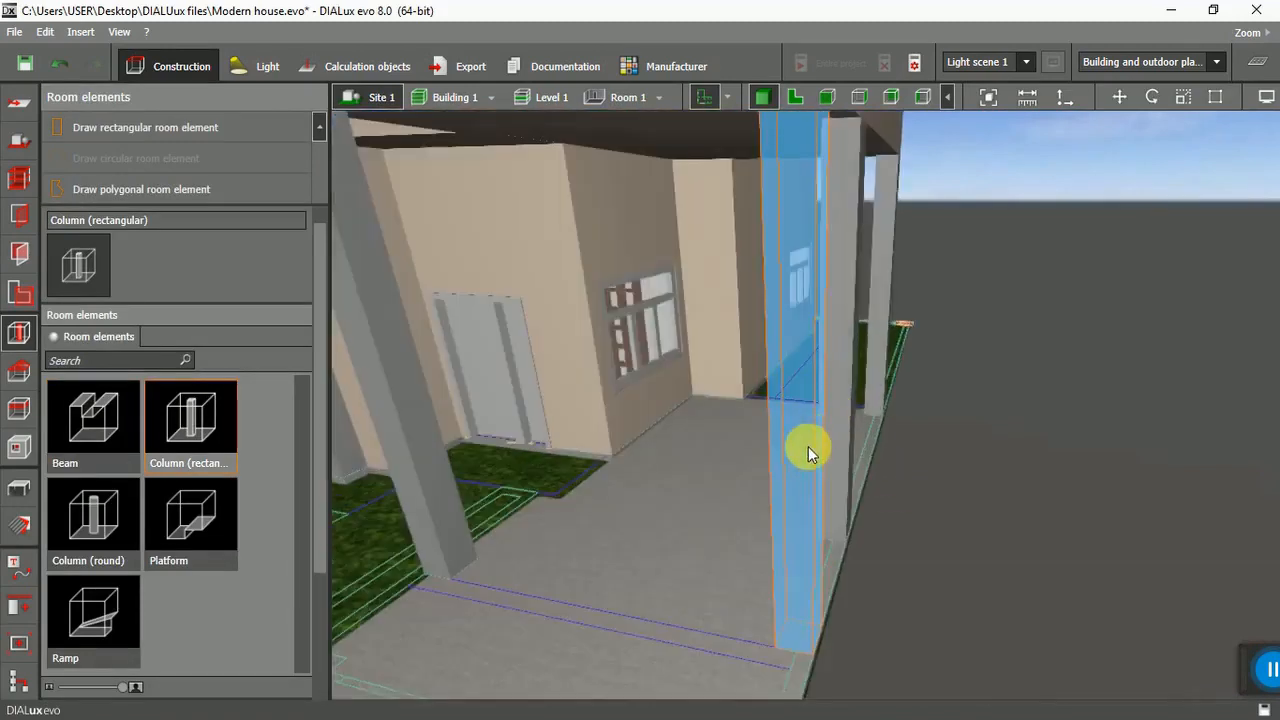
{"action": "right_click", "coordinate": [799, 443]}
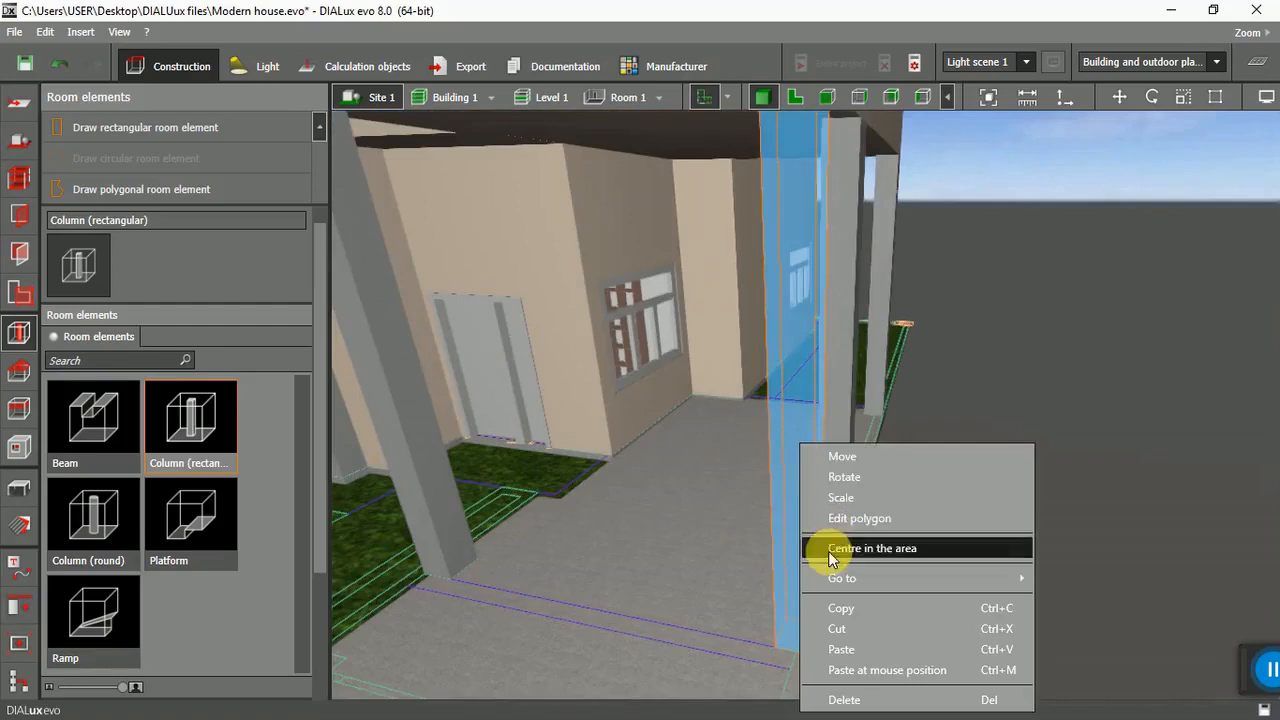
{"action": "left_click", "coordinate": [835, 612]}
{"action": "right_click", "coordinate": [952, 437]}
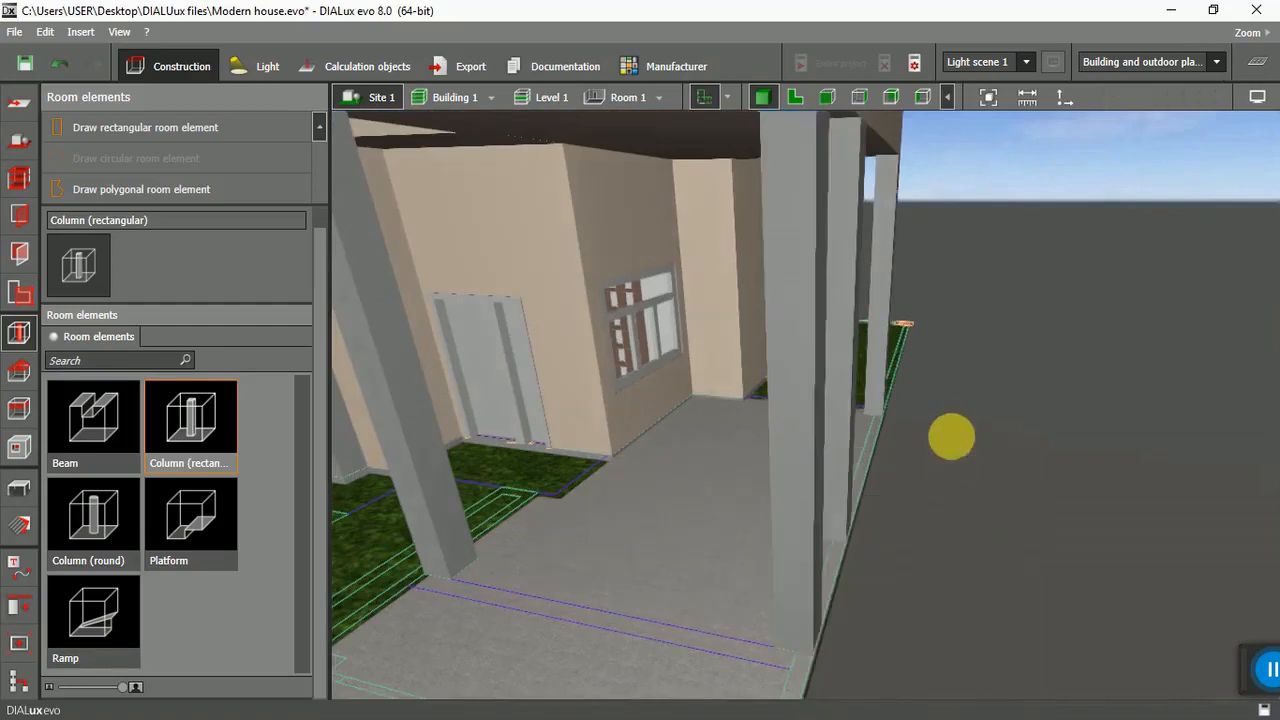
{"action": "left_click", "coordinate": [975, 490]}
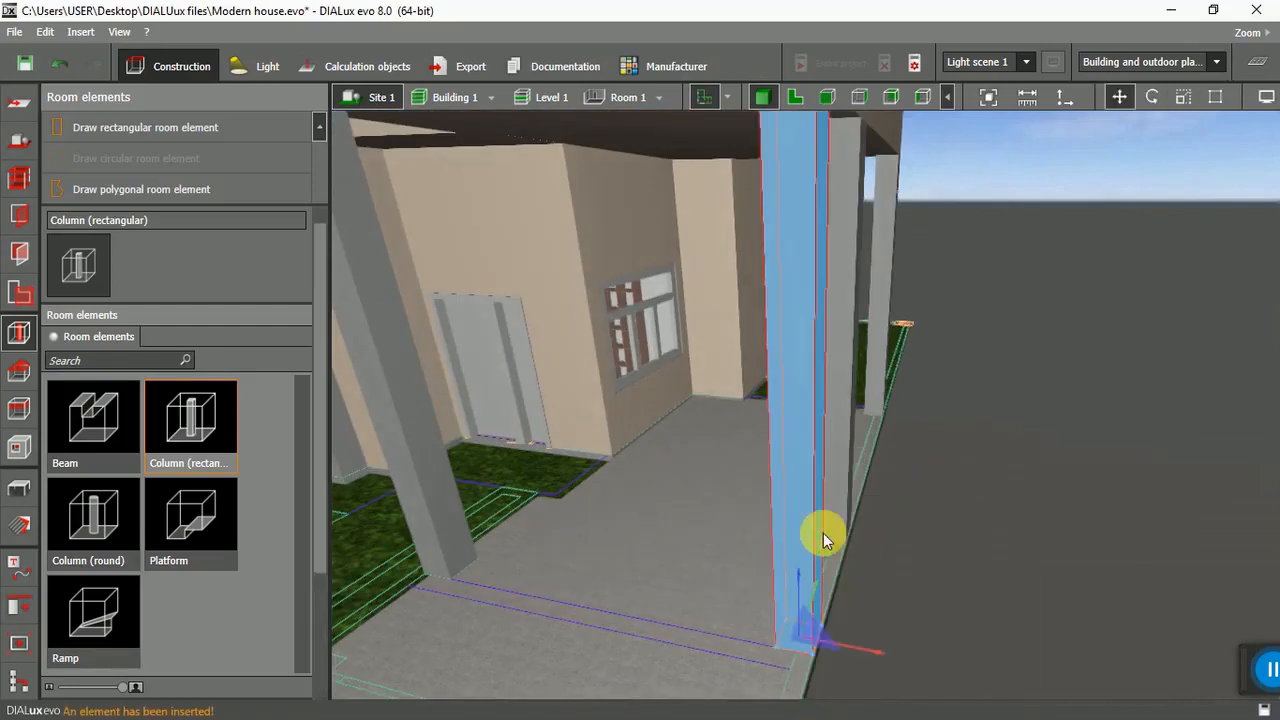
Move the column copy into the square footprint at the site's front outer corner, at position 10.950, 0.250 m.
{"action": "left_click_drag", "start_coordinate": [805, 632], "coordinate": [764, 682]}
{"action": "scroll", "coordinate": [880, 243], "scroll_direction": "down", "scroll_amount": 5}
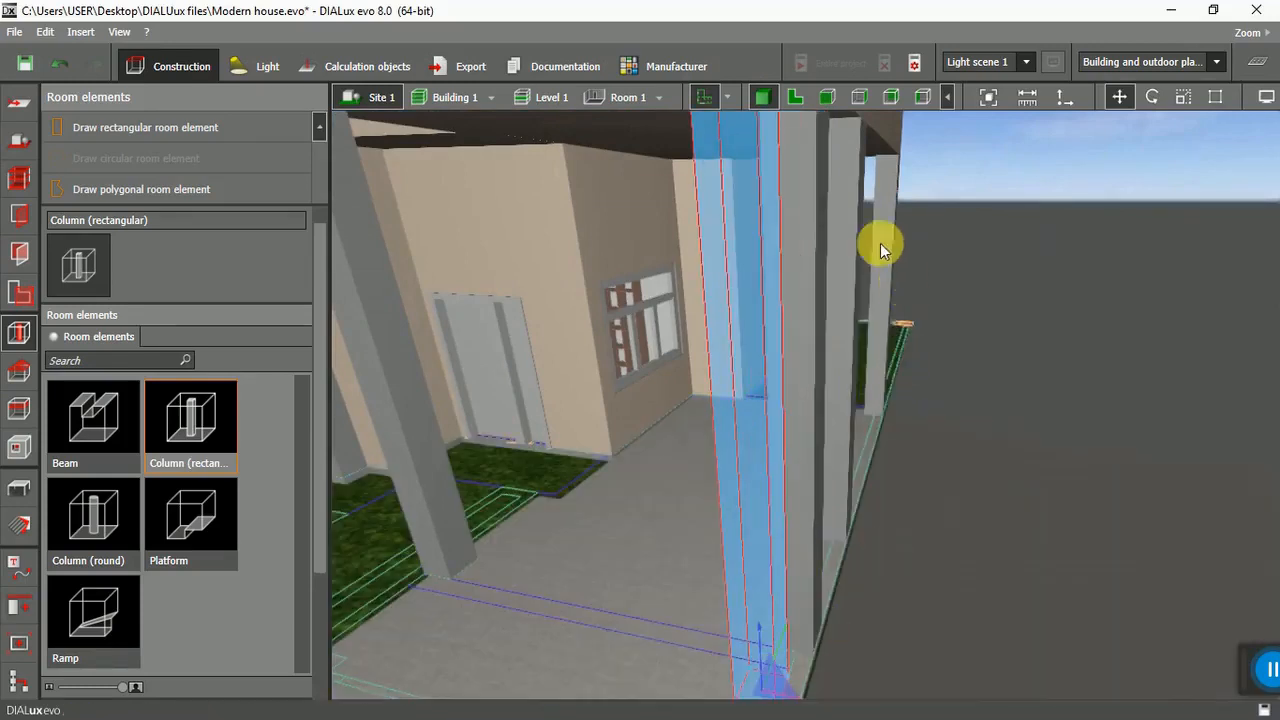
{"action": "scroll", "coordinate": [814, 399], "scroll_direction": "up", "scroll_amount": 5}
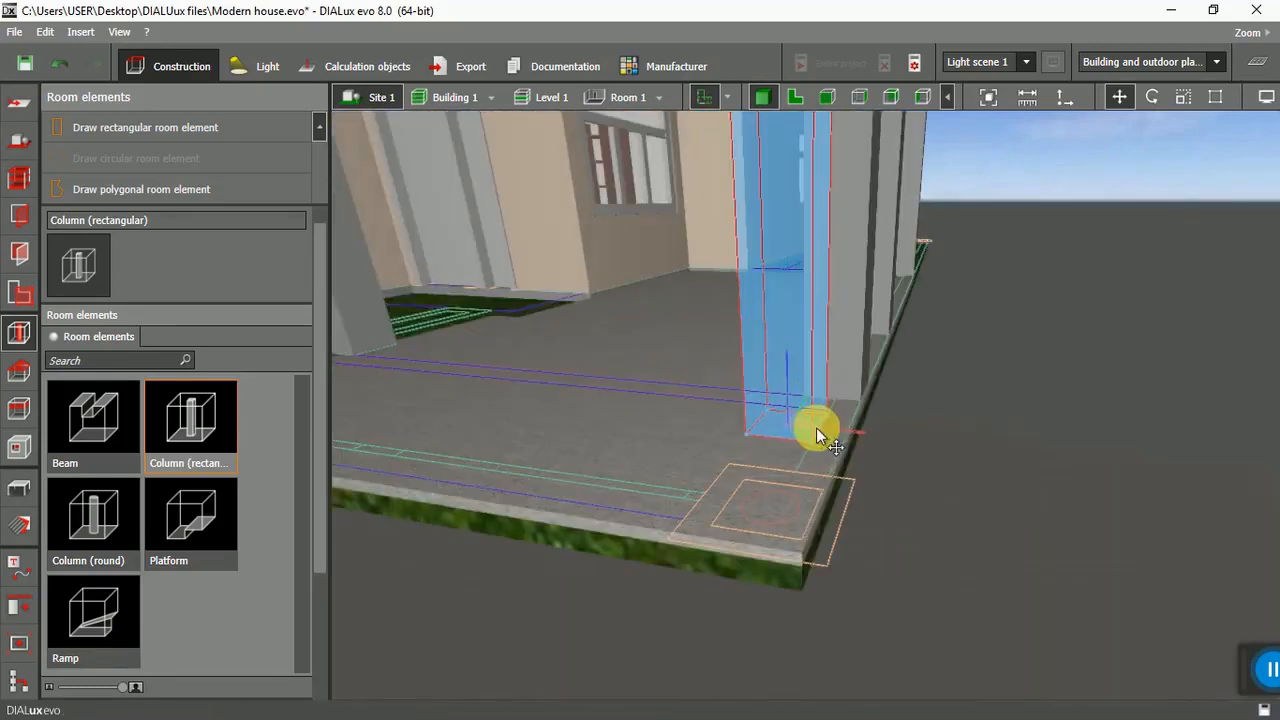
{"action": "left_click_drag", "start_coordinate": [804, 420], "coordinate": [760, 508]}
{"action": "left_click", "coordinate": [795, 97]}
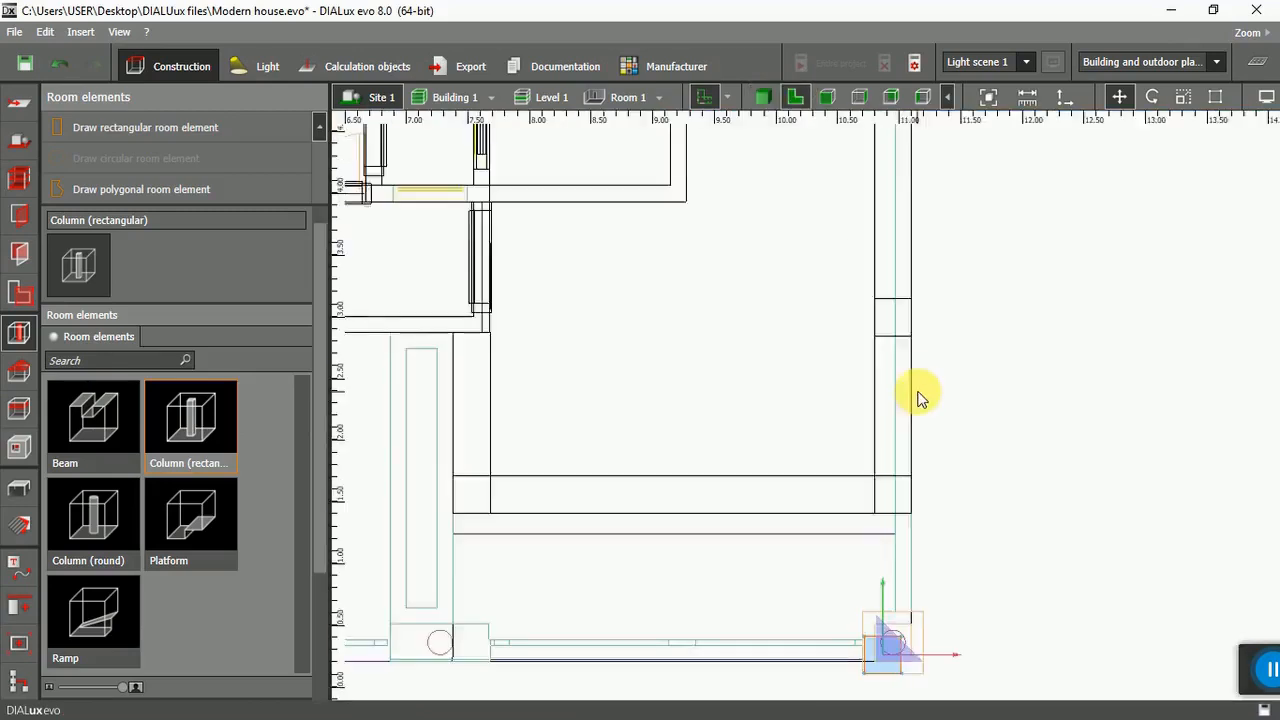
{"action": "scroll", "coordinate": [860, 420], "scroll_direction": "down", "scroll_amount": 3}
{"action": "scroll", "coordinate": [886, 509], "scroll_direction": "up", "scroll_amount": 6}
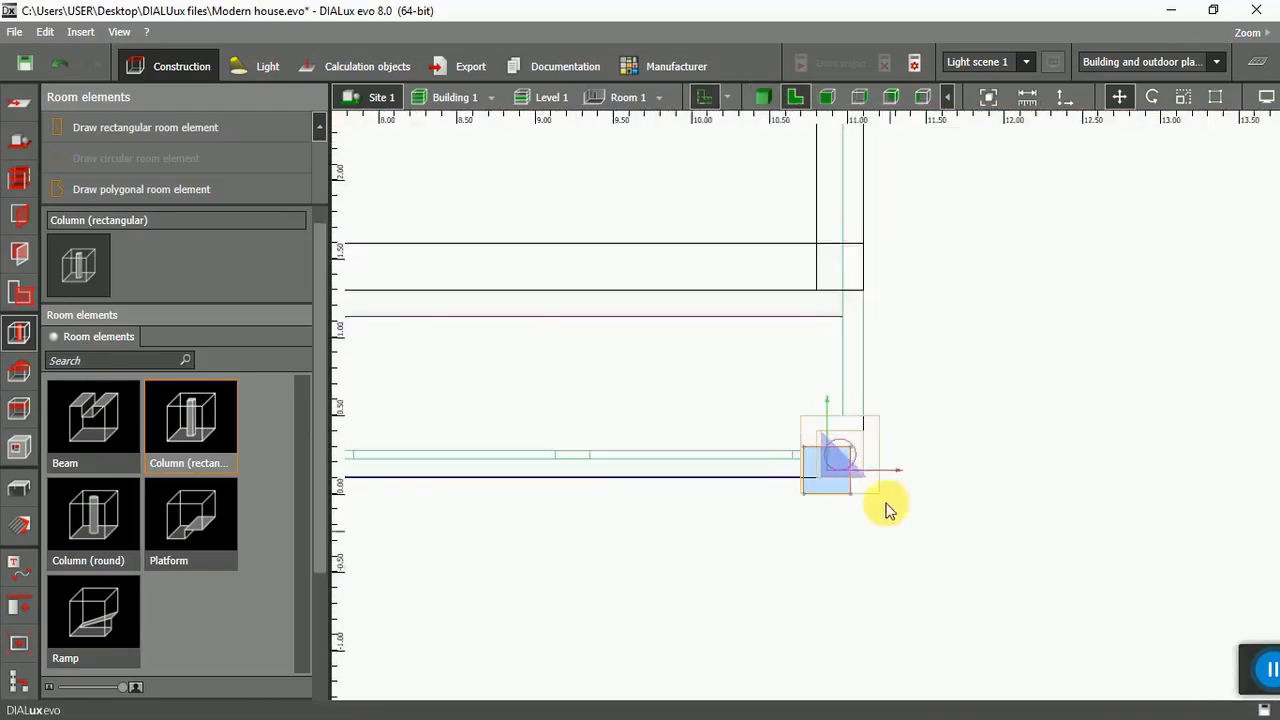
{"action": "scroll", "coordinate": [840, 483], "scroll_direction": "up", "scroll_amount": 2}
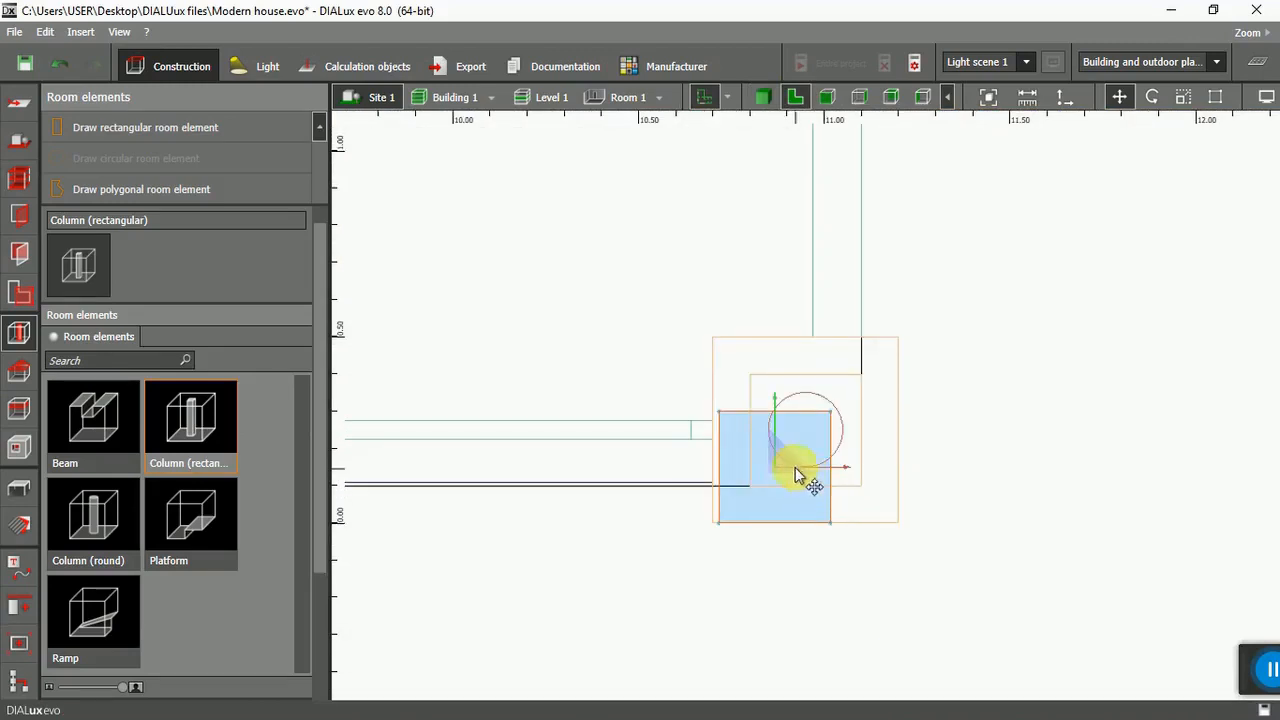
{"action": "scroll", "coordinate": [795, 467], "scroll_direction": "up", "scroll_amount": 1}
{"action": "left_click_drag", "start_coordinate": [791, 461], "coordinate": [817, 427]}
{"action": "left_click", "coordinate": [911, 203]}
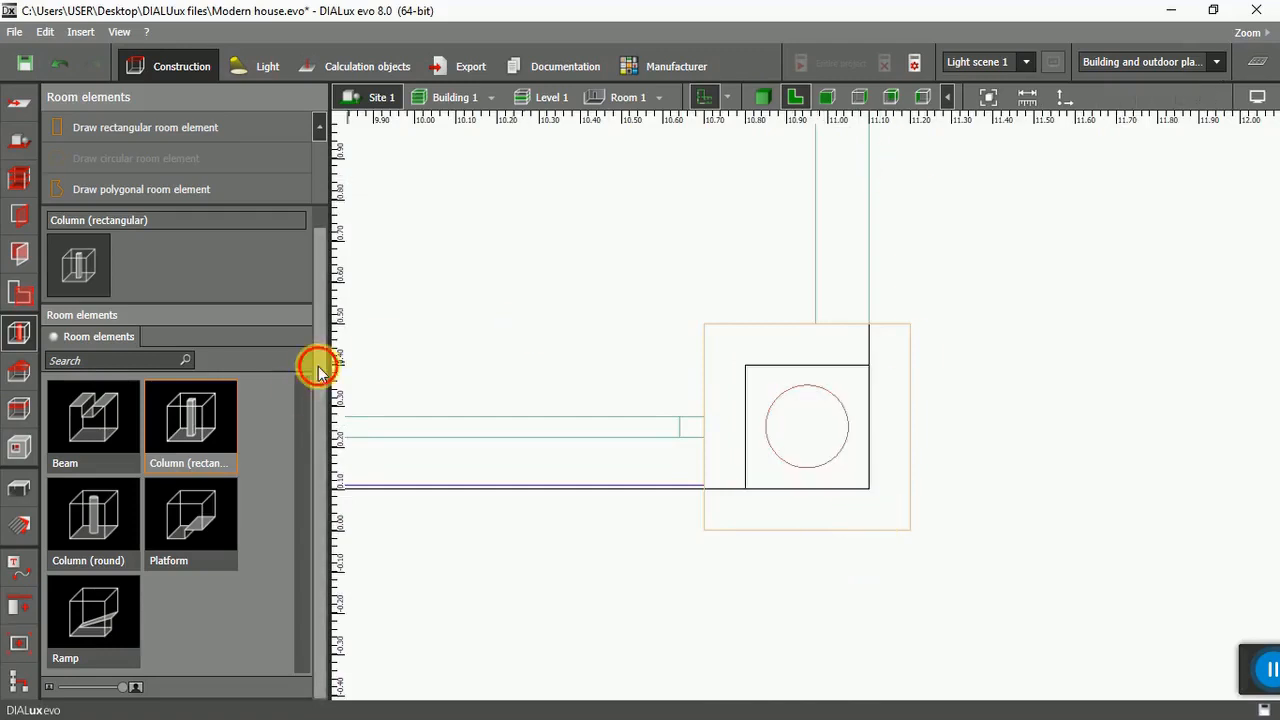
Set the height of the column at the site's front outer corner to 1.8 m.
{"action": "scroll", "coordinate": [522, 415], "scroll_direction": "down", "scroll_amount": 2}
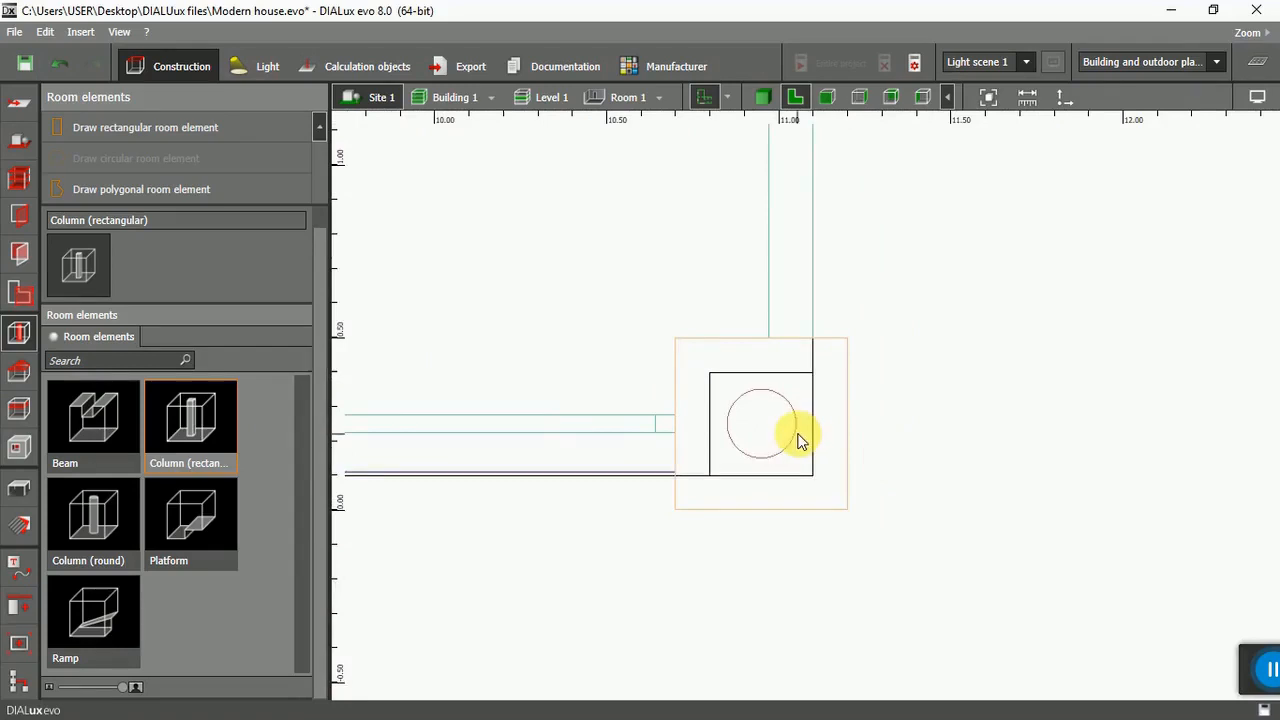
{"action": "left_click", "coordinate": [800, 441]}
{"action": "left_click_drag", "start_coordinate": [324, 530], "coordinate": [324, 668]}
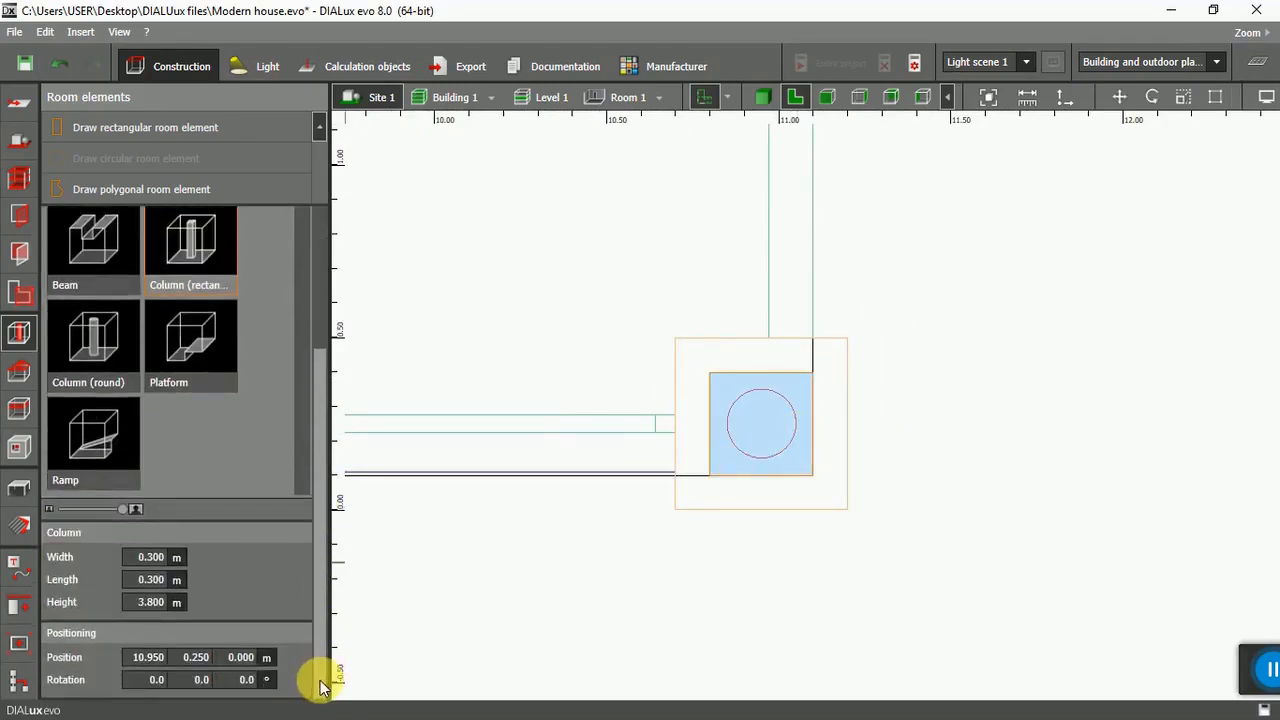
{"action": "left_click", "coordinate": [196, 657]}
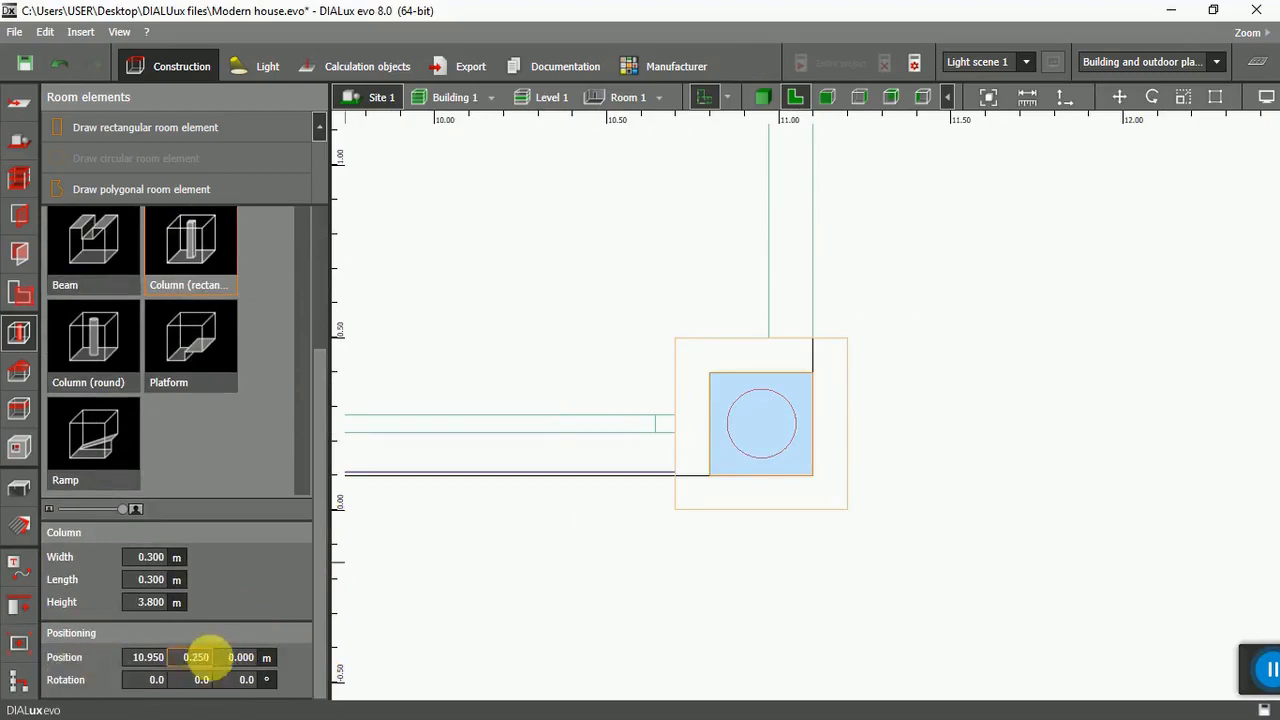
{"action": "left_click", "coordinate": [184, 683]}
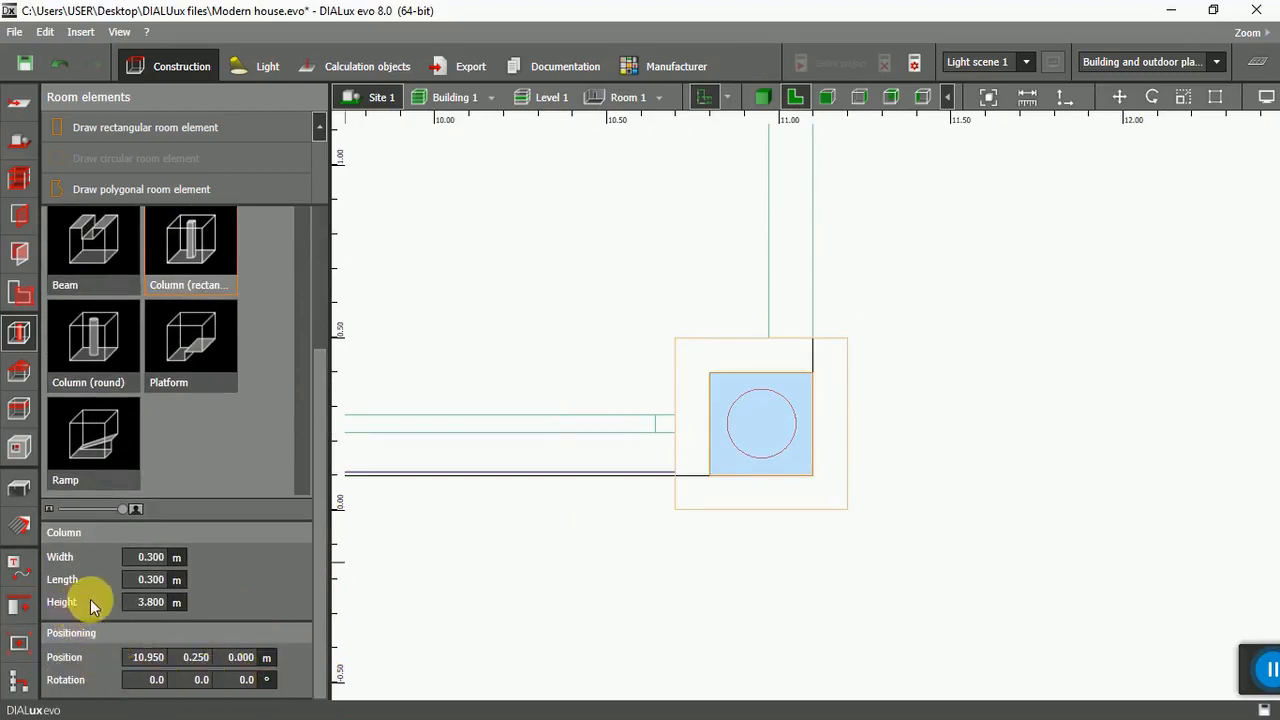
{"action": "left_click", "coordinate": [155, 602]}
{"action": "type", "text": "1.8"}
{"action": "key", "text": "Return"}
{"action": "key", "text": "Escape"}
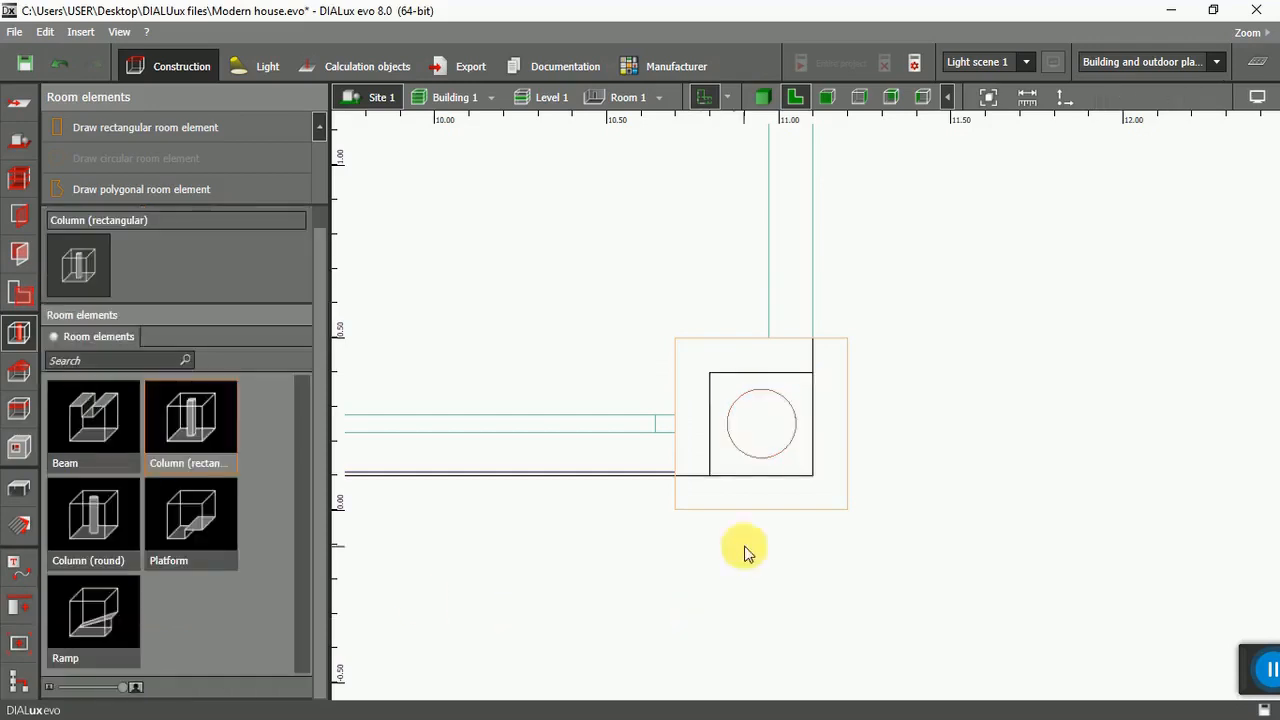
Duplicate the 1.8 m column at the site's front outer corner in the floor plan.
{"action": "left_click", "coordinate": [766, 96]}
{"action": "scroll", "coordinate": [976, 416], "scroll_direction": "down", "scroll_amount": 5}
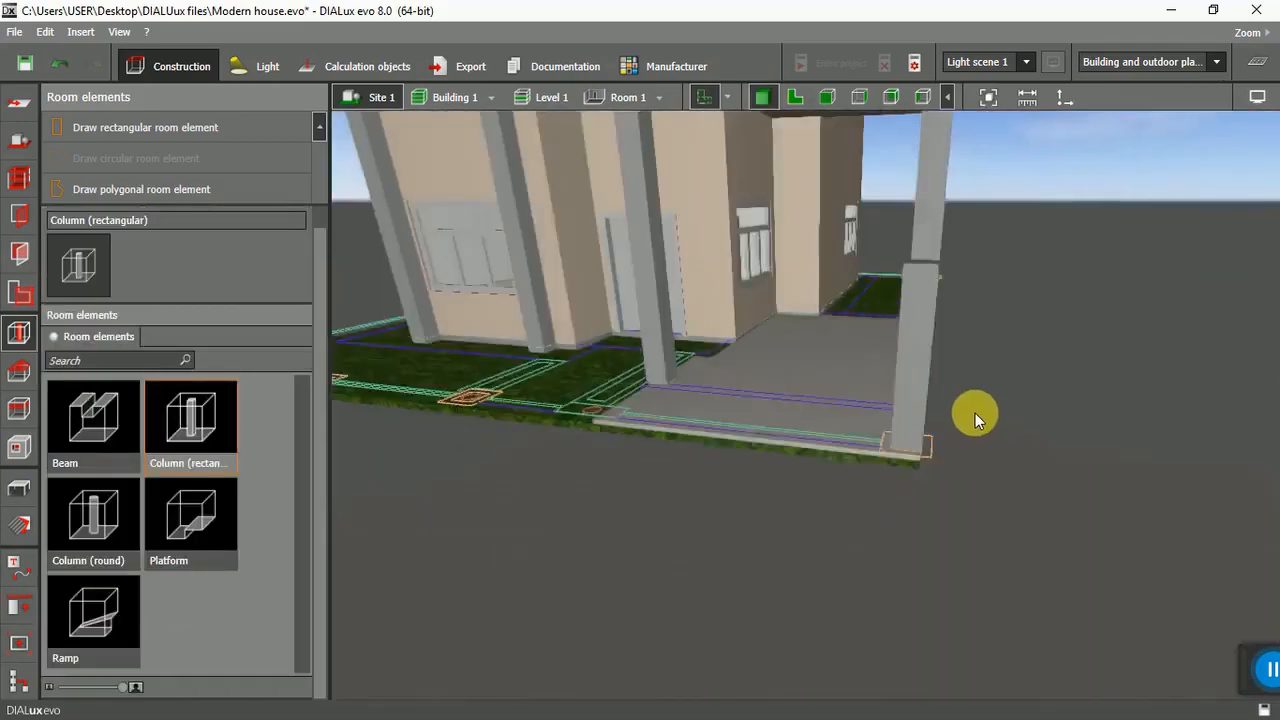
{"action": "right_click_drag", "start_coordinate": [942, 477], "coordinate": [811, 525]}
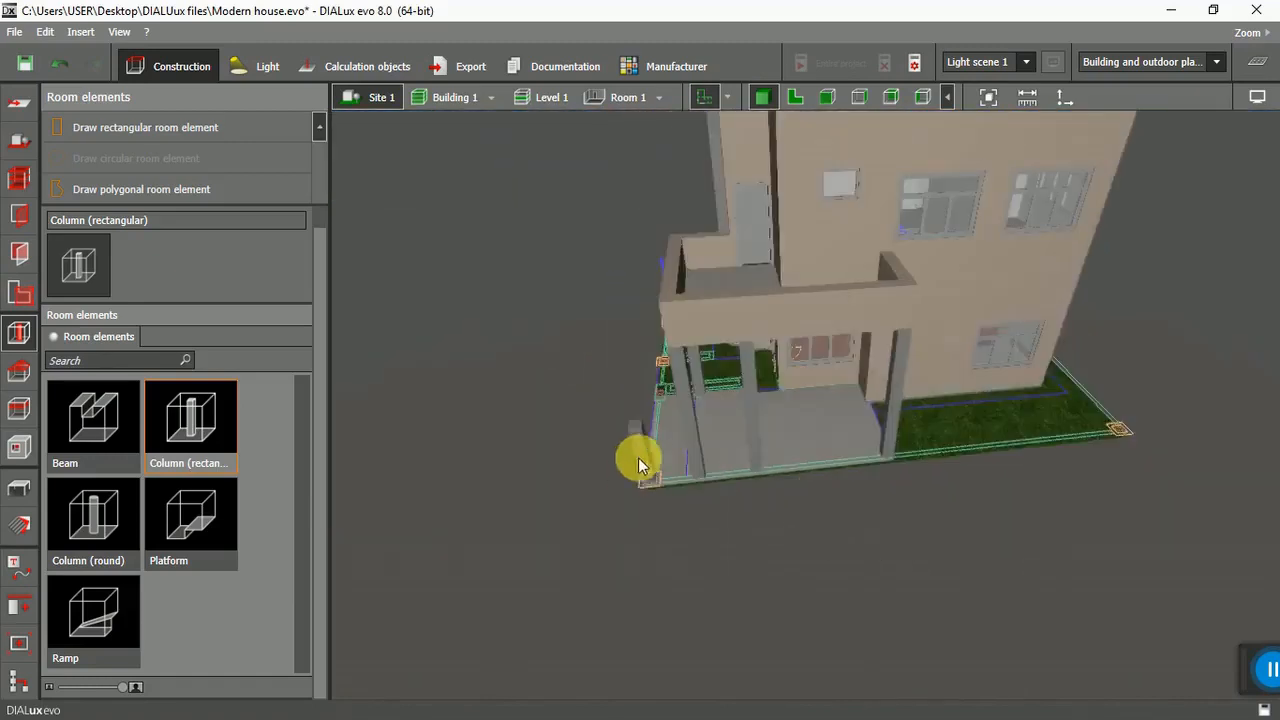
{"action": "left_click", "coordinate": [793, 96]}
{"action": "left_click", "coordinate": [883, 460]}
{"action": "right_click", "coordinate": [884, 461]}
{"action": "left_click", "coordinate": [924, 356]}
{"action": "right_click", "coordinate": [765, 578]}
{"action": "left_click", "coordinate": [800, 545]}
Move the column copy along the front boundary into the wide rectangular footprint beside the driveway.
{"action": "left_click_drag", "start_coordinate": [894, 457], "coordinate": [590, 490]}
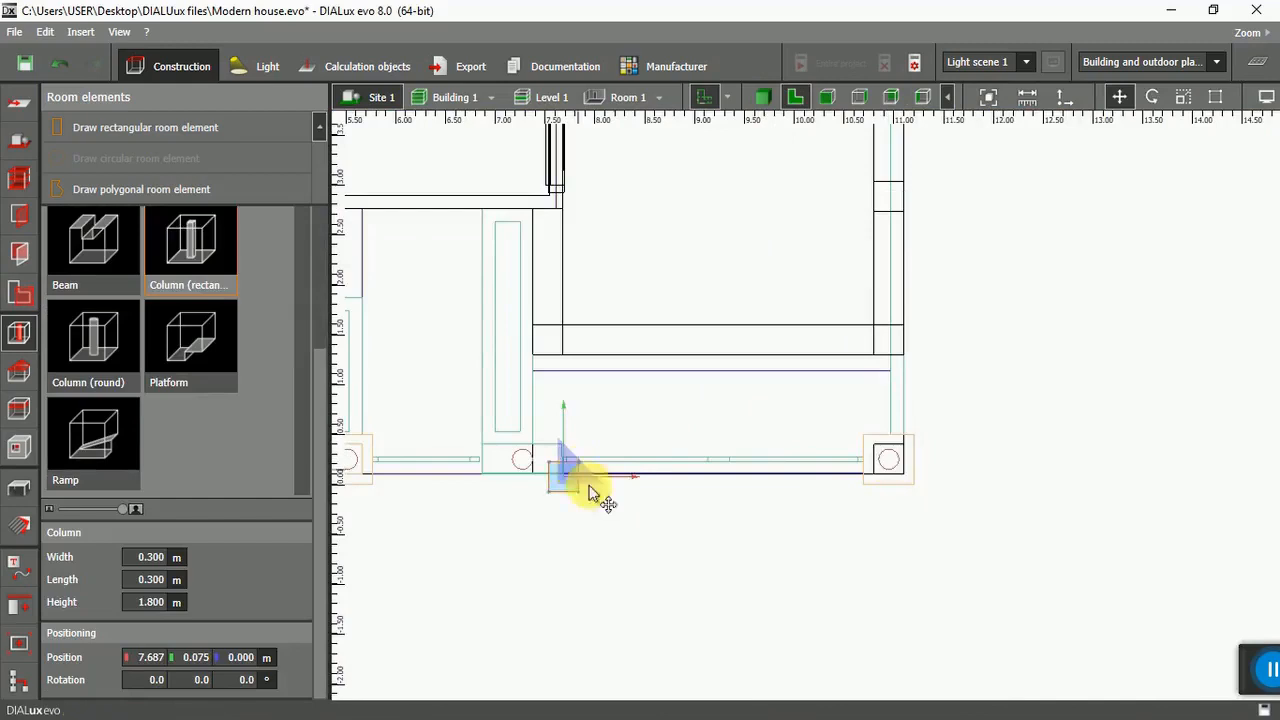
{"action": "scroll", "coordinate": [655, 534], "scroll_direction": "down", "scroll_amount": 3}
{"action": "scroll", "coordinate": [556, 558], "scroll_direction": "up", "scroll_amount": 7}
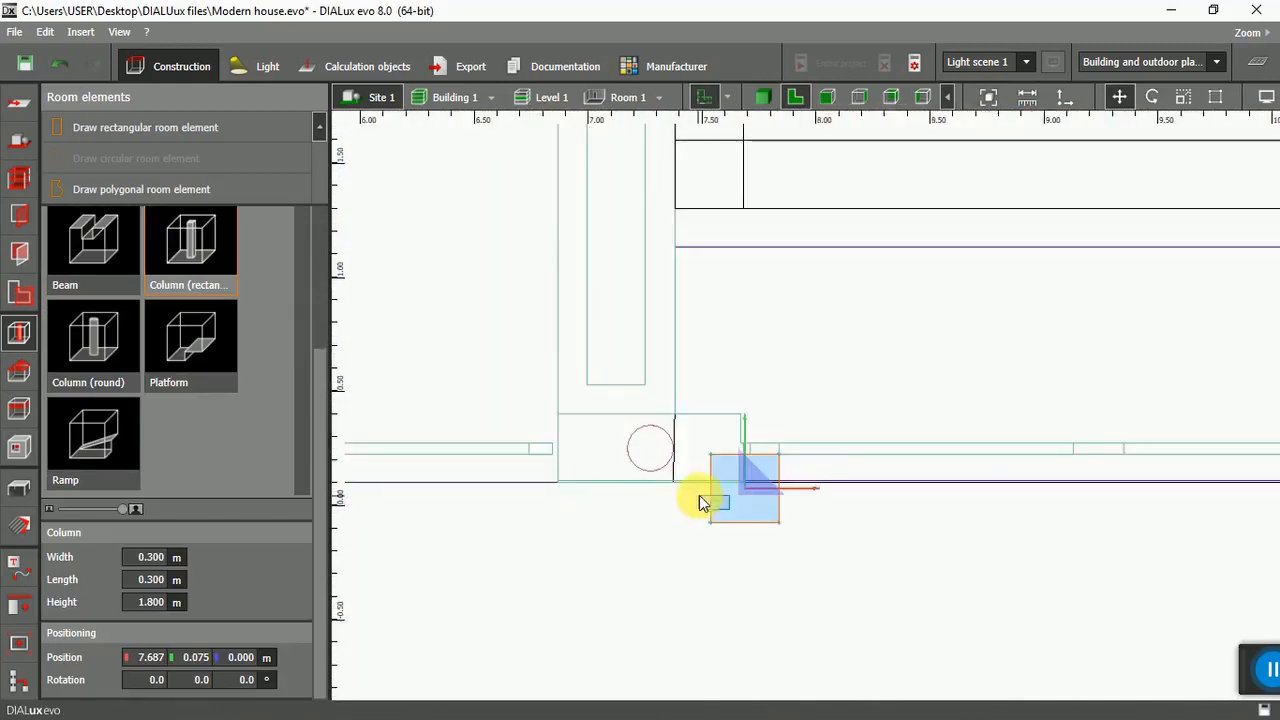
{"action": "right_click", "coordinate": [749, 499]}
{"action": "left_click", "coordinate": [800, 240]}
{"action": "scroll", "coordinate": [718, 440], "scroll_direction": "up", "scroll_amount": 3}
{"action": "left_click_drag", "start_coordinate": [705, 469], "coordinate": [577, 478]}
Scale the column in the wide front footprint to a width of 0.804 m so that it fills the footprint.
{"action": "right_click", "coordinate": [669, 479]}
{"action": "left_click", "coordinate": [718, 264]}
{"action": "scroll", "coordinate": [806, 467], "scroll_direction": "down", "scroll_amount": 1}
{"action": "scroll", "coordinate": [808, 467], "scroll_direction": "down", "scroll_amount": 2}
{"action": "left_click", "coordinate": [716, 522]}
{"action": "left_click", "coordinate": [735, 472]}
{"action": "right_click", "coordinate": [735, 472]}
{"action": "left_click", "coordinate": [771, 257]}
{"action": "scroll", "coordinate": [790, 480], "scroll_direction": "up", "scroll_amount": 2}
{"action": "scroll", "coordinate": [794, 455], "scroll_direction": "up", "scroll_amount": 1}
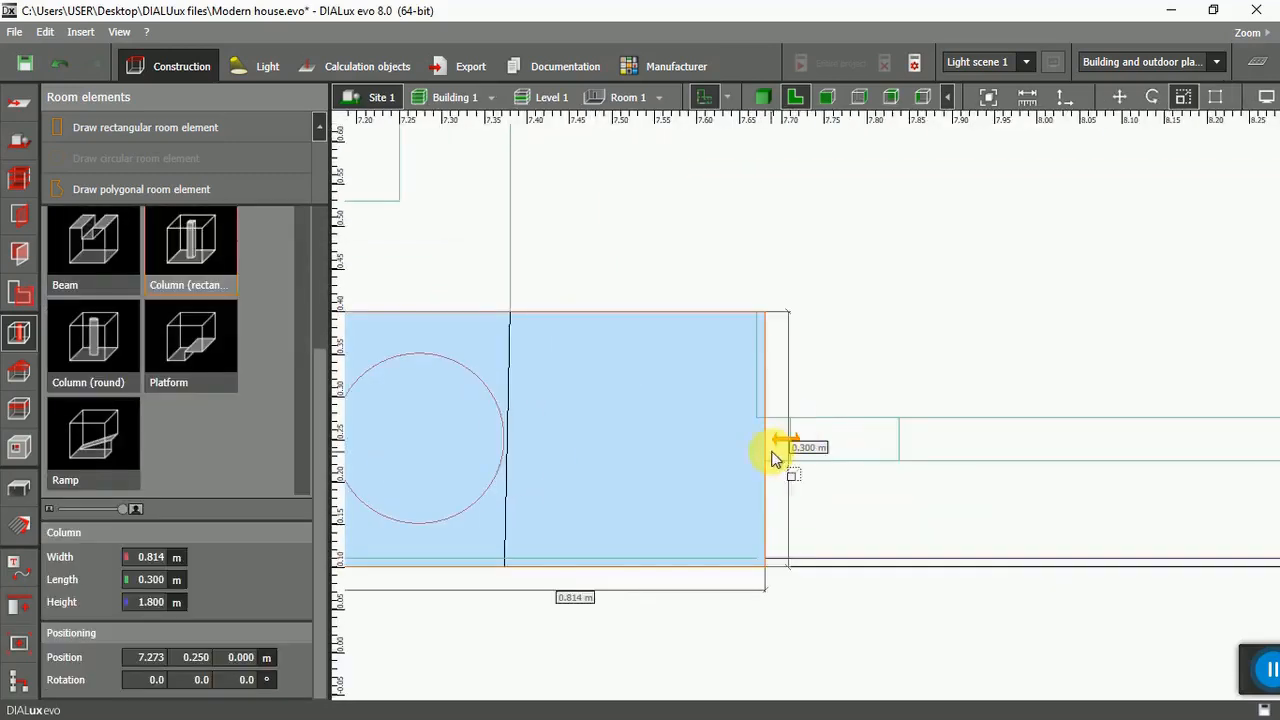
{"action": "right_click", "coordinate": [776, 450]}
{"action": "left_click", "coordinate": [750, 496]}
{"action": "left_click_drag", "start_coordinate": [770, 452], "coordinate": [758, 446]}
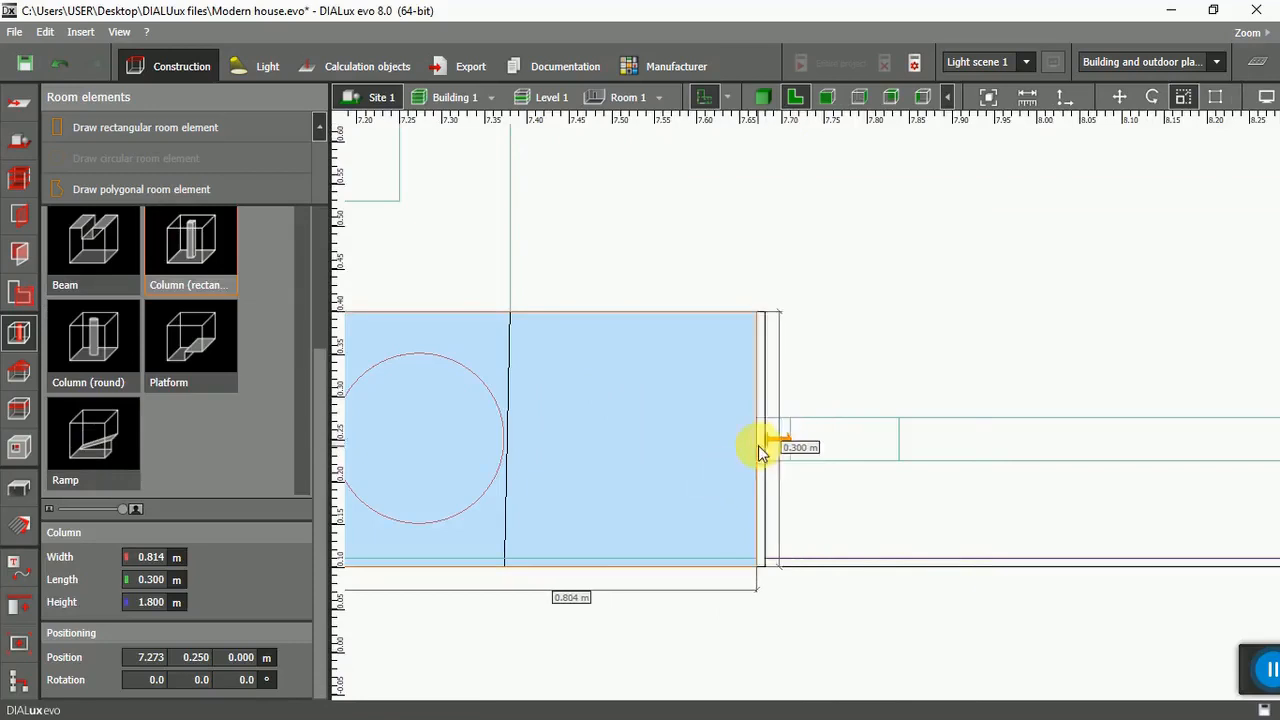
{"action": "scroll", "coordinate": [784, 477], "scroll_direction": "down", "scroll_amount": 3}
{"action": "left_click", "coordinate": [787, 543]}
Paste another 0.300 m square column and move it into the next front footprint, at position 5.515, 0.250 m.
{"action": "scroll", "coordinate": [781, 498], "scroll_direction": "down", "scroll_amount": 4}
{"action": "left_click", "coordinate": [1133, 486]}
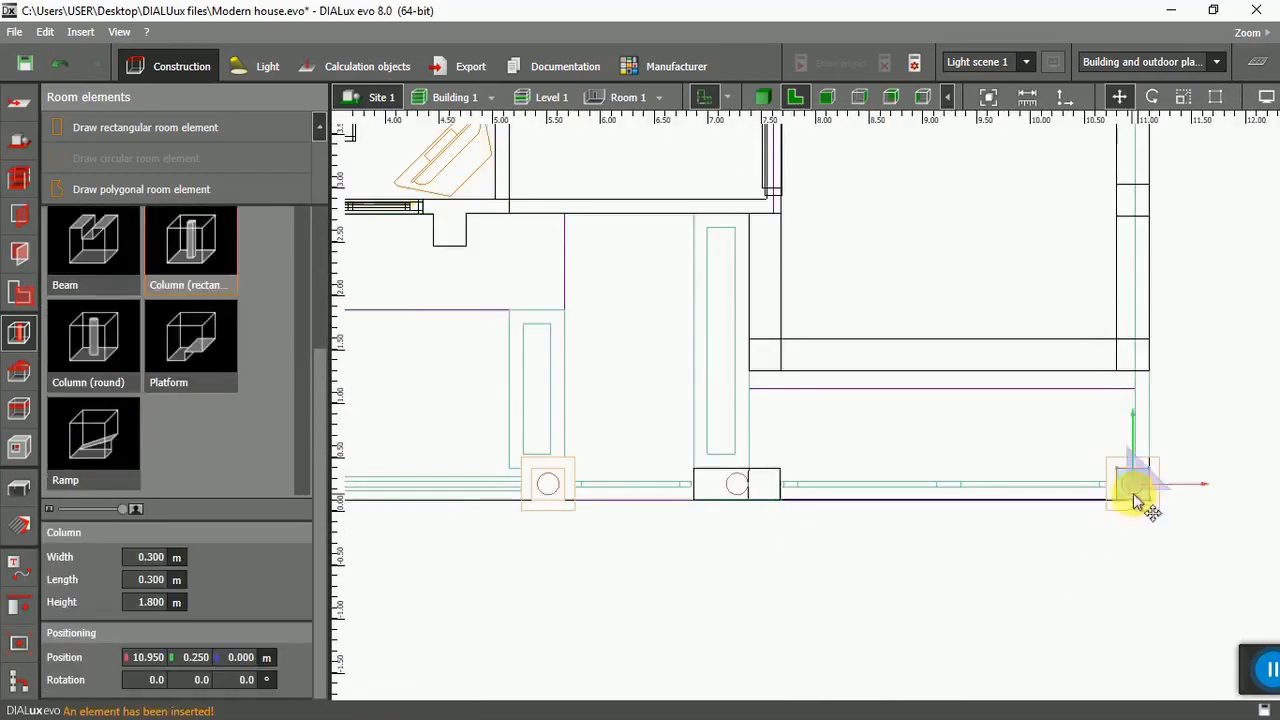
{"action": "left_click", "coordinate": [549, 482]}
{"action": "scroll", "coordinate": [514, 506], "scroll_direction": "up", "scroll_amount": 4}
{"action": "left_click_drag", "start_coordinate": [570, 487], "coordinate": [586, 452]}
Paste another column and move it into the middle footprint of the front boundary, at position 2.882, 0.250 m.
{"action": "key", "text": "ctrl+v"}
{"action": "scroll", "coordinate": [820, 508], "scroll_direction": "down", "scroll_amount": 6}
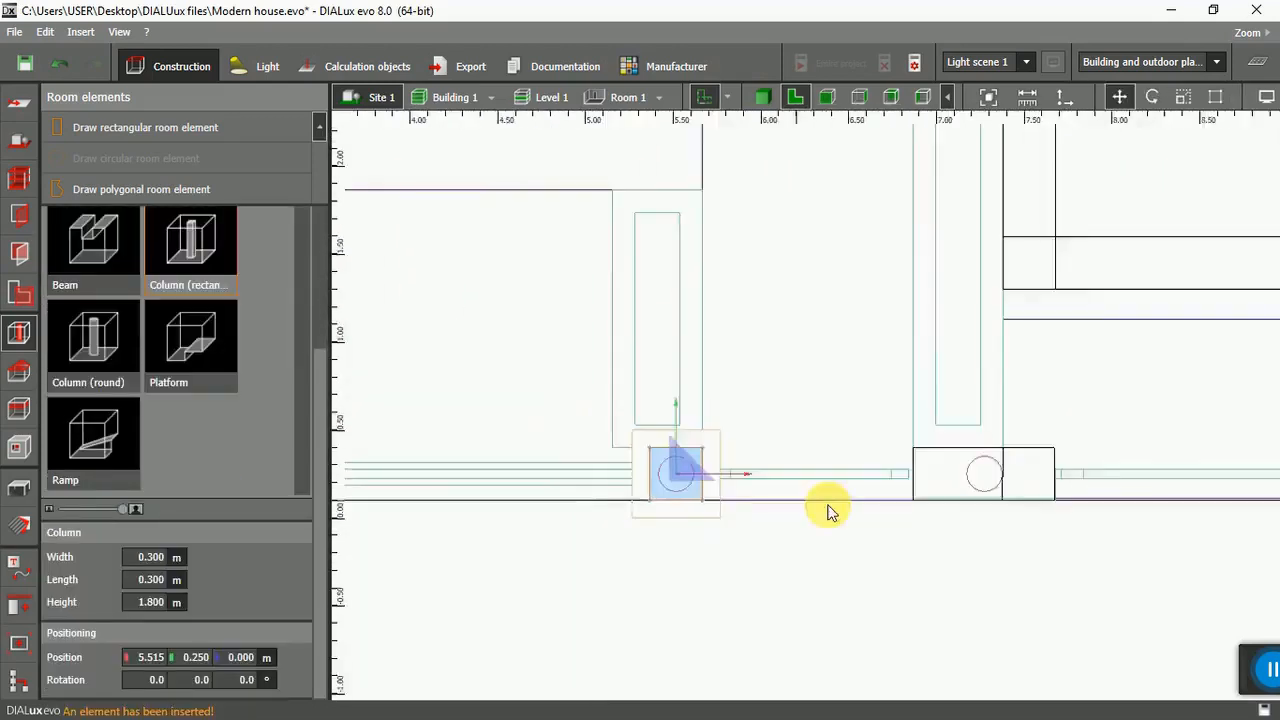
{"action": "scroll", "coordinate": [533, 492], "scroll_direction": "up", "scroll_amount": 1}
{"action": "left_click_drag", "start_coordinate": [760, 492], "coordinate": [408, 523]}
{"action": "scroll", "coordinate": [533, 492], "scroll_direction": "up", "scroll_amount": 4}
{"action": "scroll", "coordinate": [582, 514], "scroll_direction": "up", "scroll_amount": 1}
{"action": "scroll", "coordinate": [590, 516], "scroll_direction": "down", "scroll_amount": 2}
Paste another column and place it in the front corner footprint by the origin, at position 0.250, 0.250 m.
{"action": "key", "text": "ctrl+v"}
{"action": "scroll", "coordinate": [615, 519], "scroll_direction": "down", "scroll_amount": 5}
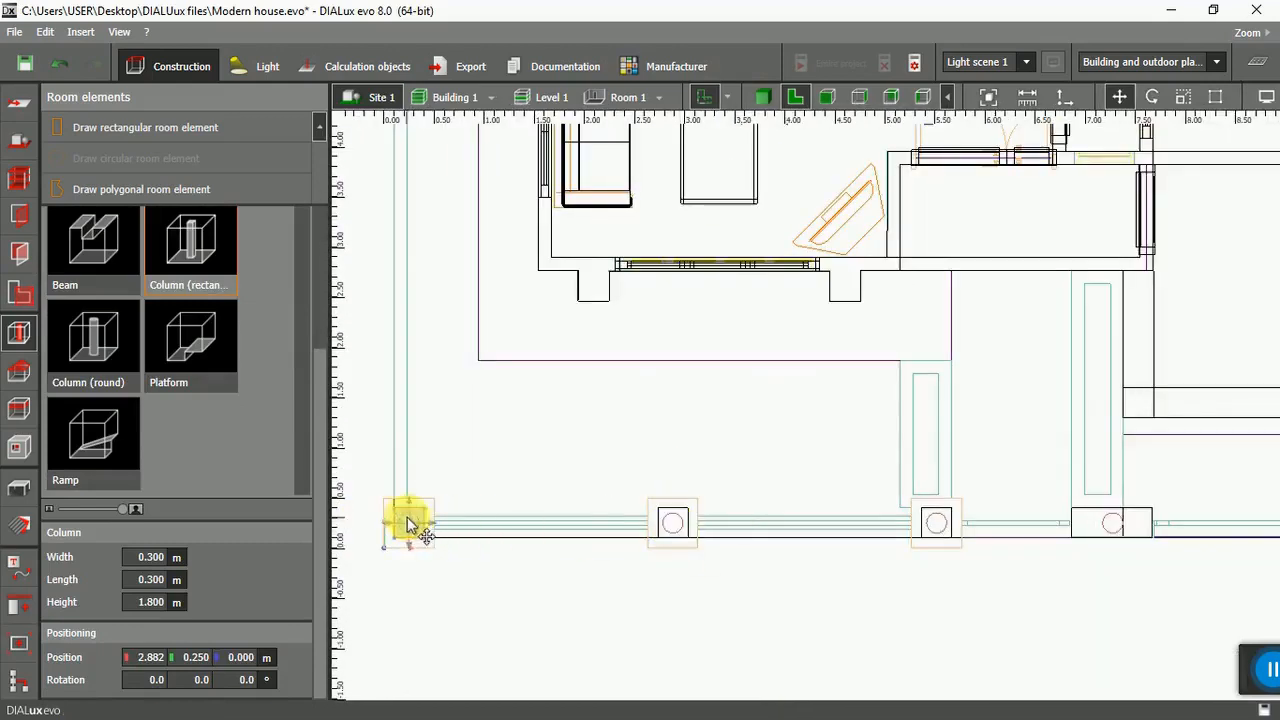
{"action": "scroll", "coordinate": [420, 524], "scroll_direction": "up", "scroll_amount": 5}
{"action": "scroll", "coordinate": [585, 555], "scroll_direction": "down", "scroll_amount": 10}
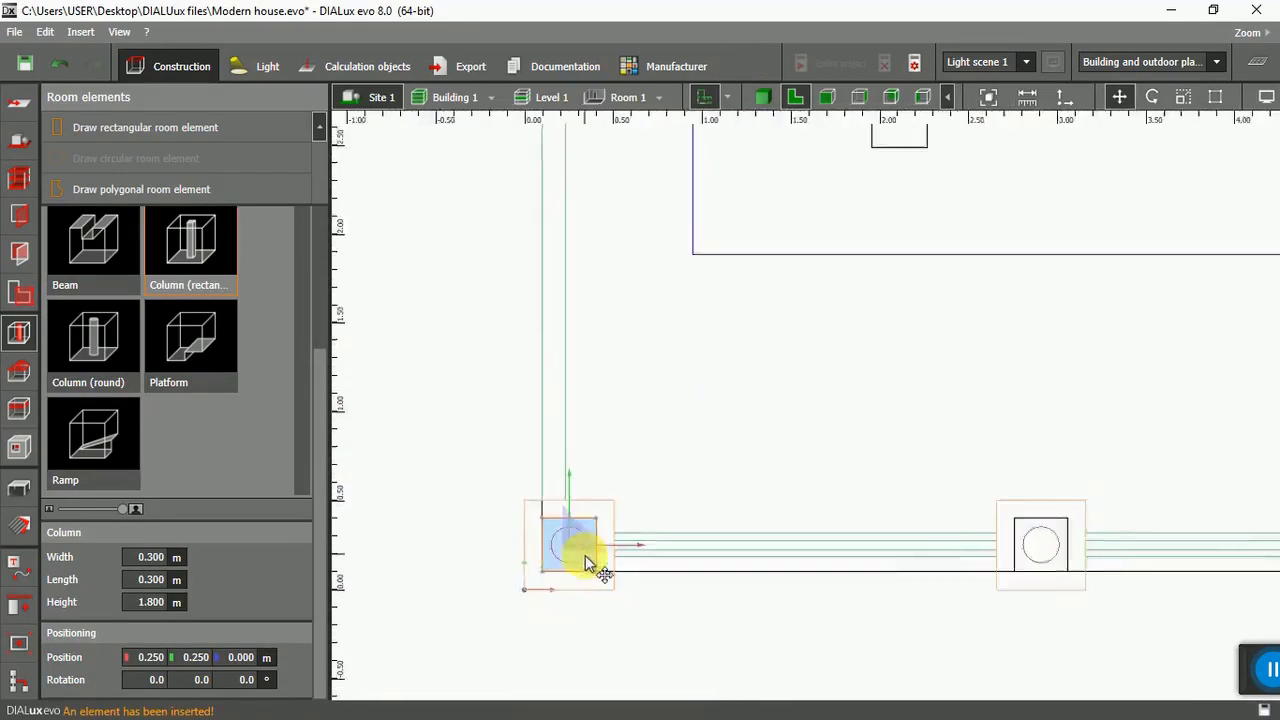
Place further copies of the column in the footprints at the site's two rear corners.
{"action": "left_click_drag", "start_coordinate": [585, 555], "coordinate": [546, 251]}
{"action": "middle_click_drag", "start_coordinate": [546, 251], "coordinate": [543, 425]}
{"action": "scroll", "coordinate": [543, 425], "scroll_direction": "down", "scroll_amount": 2}
{"action": "scroll", "coordinate": [537, 185], "scroll_direction": "up", "scroll_amount": 2}
{"action": "left_click_drag", "start_coordinate": [545, 577], "coordinate": [592, 257]}
{"action": "scroll", "coordinate": [596, 243], "scroll_direction": "up", "scroll_amount": 8}
{"action": "left_click_drag", "start_coordinate": [611, 418], "coordinate": [980, 371]}
{"action": "scroll", "coordinate": [430, 380], "scroll_direction": "down", "scroll_amount": 8}
{"action": "left_click_drag", "start_coordinate": [490, 378], "coordinate": [624, 508]}
{"action": "scroll", "coordinate": [1035, 395], "scroll_direction": "up", "scroll_amount": 8}
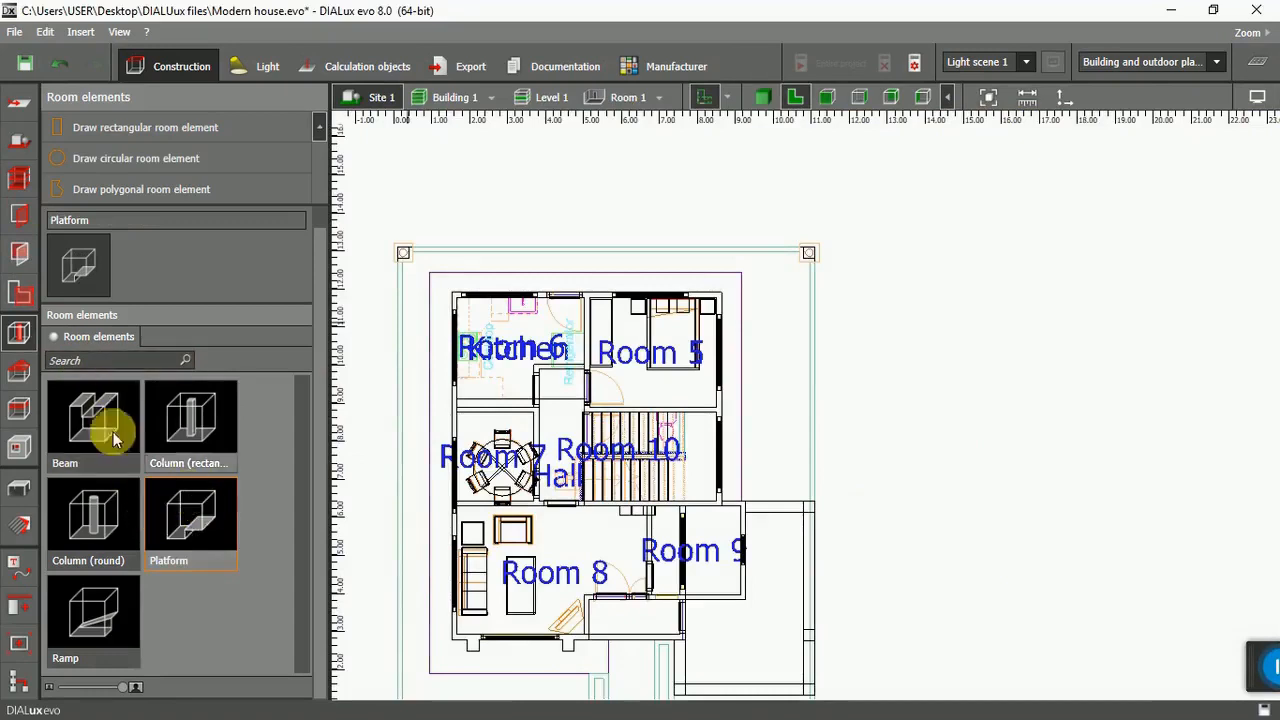
Draw a rectangular platform about 0.150 m wide and 1.530 m long along the outer side boundary from the rear corner column.
{"action": "left_click", "coordinate": [20, 340]}
{"action": "left_click", "coordinate": [20, 337]}
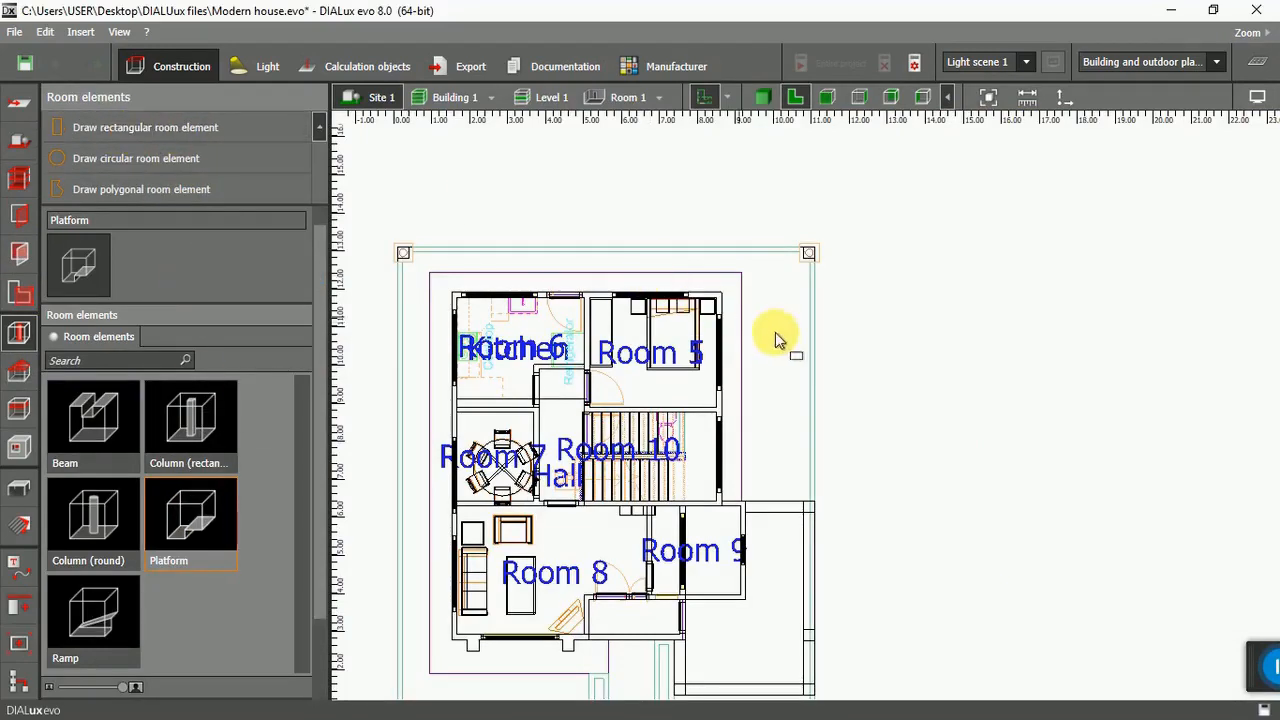
{"action": "scroll", "coordinate": [814, 257], "scroll_direction": "up", "scroll_amount": 3}
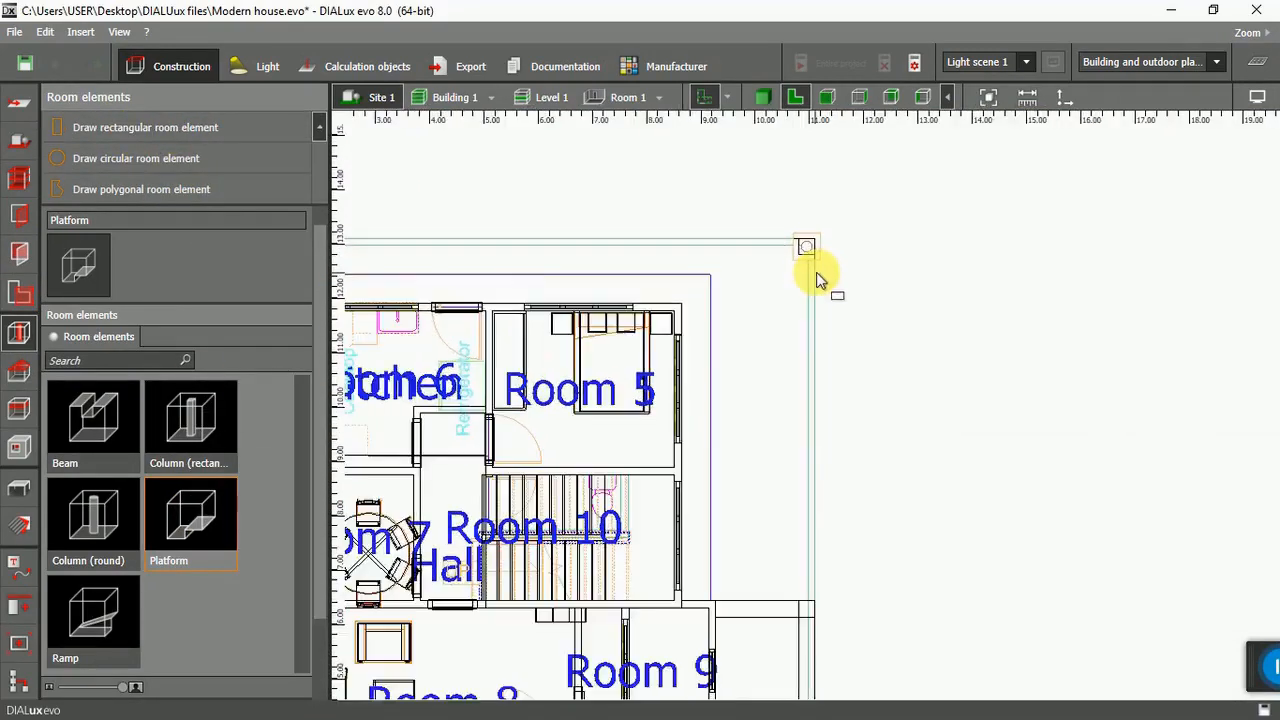
{"action": "scroll", "coordinate": [803, 225], "scroll_direction": "up", "scroll_amount": 4}
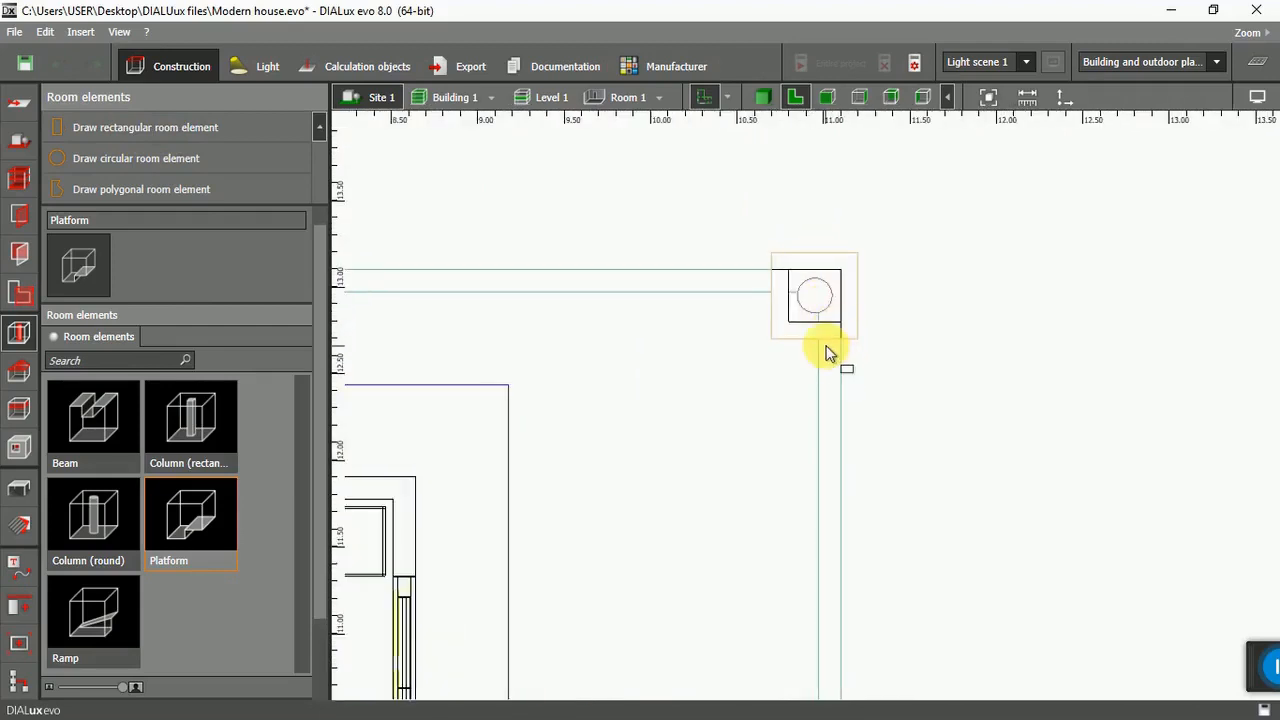
{"action": "scroll", "coordinate": [826, 352], "scroll_direction": "up", "scroll_amount": 3}
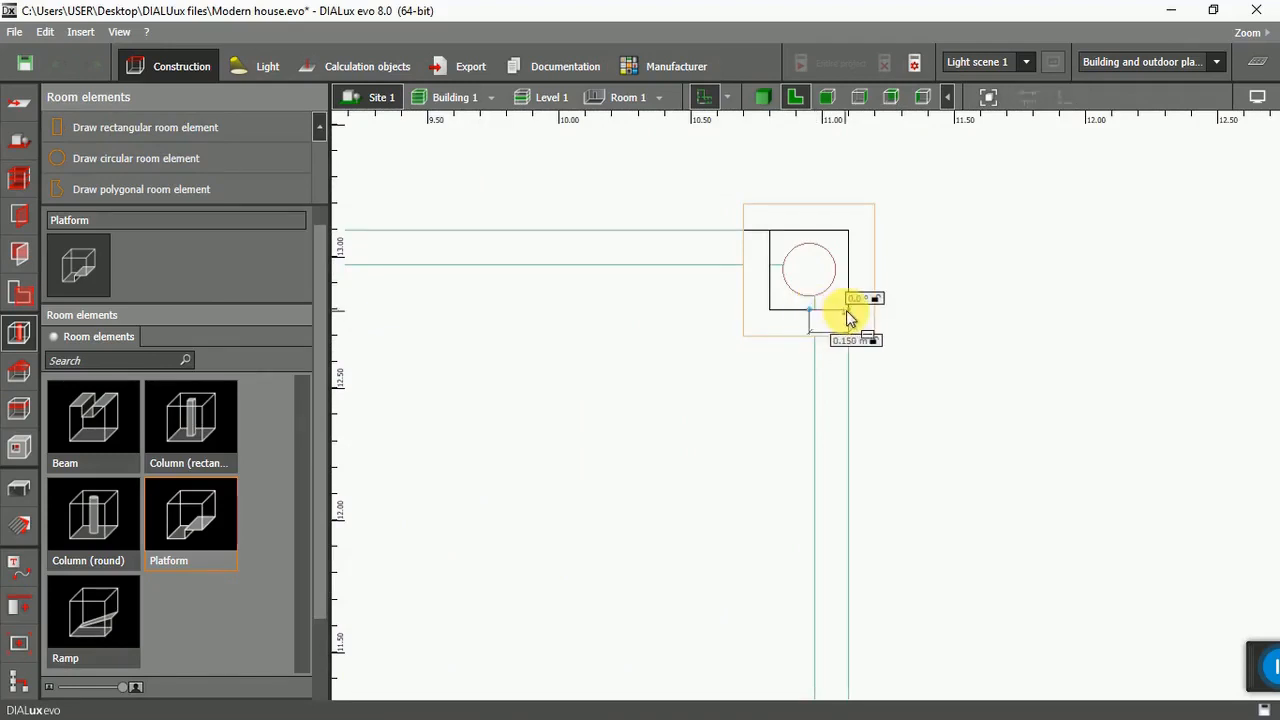
{"action": "left_click", "coordinate": [846, 310]}
{"action": "scroll", "coordinate": [835, 390], "scroll_direction": "down", "scroll_amount": 3}
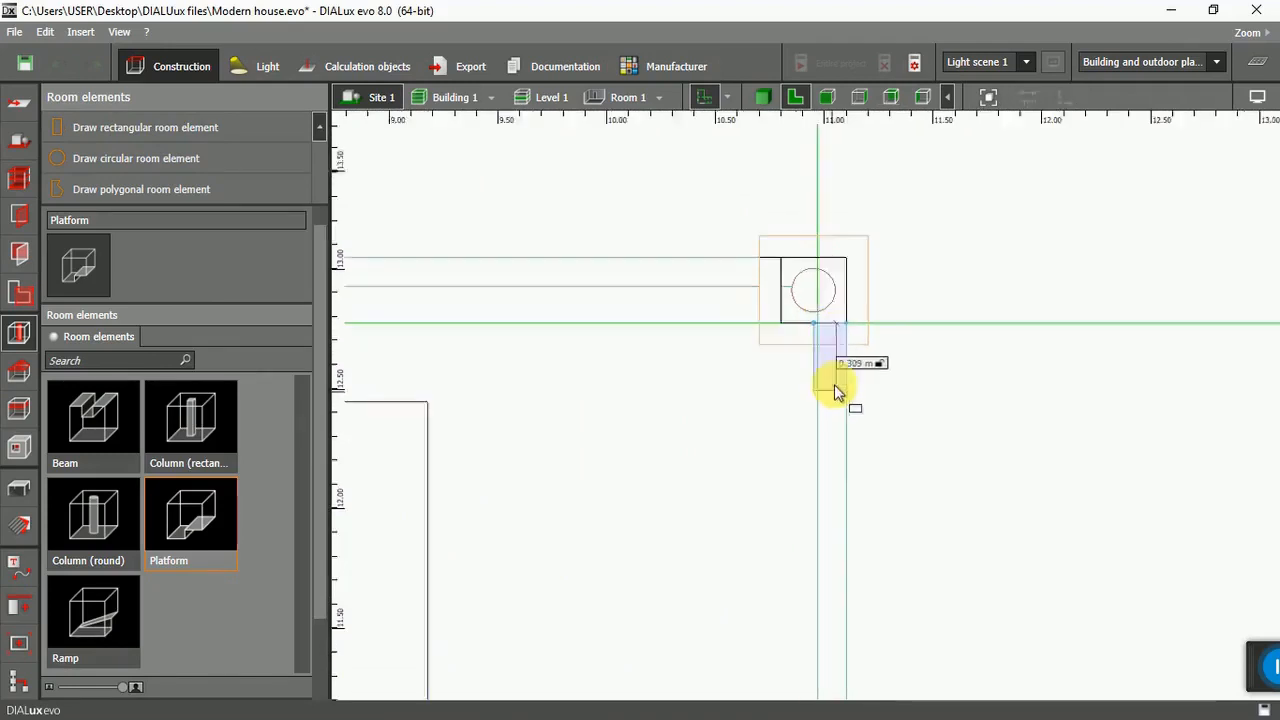
{"action": "left_click", "coordinate": [842, 590]}
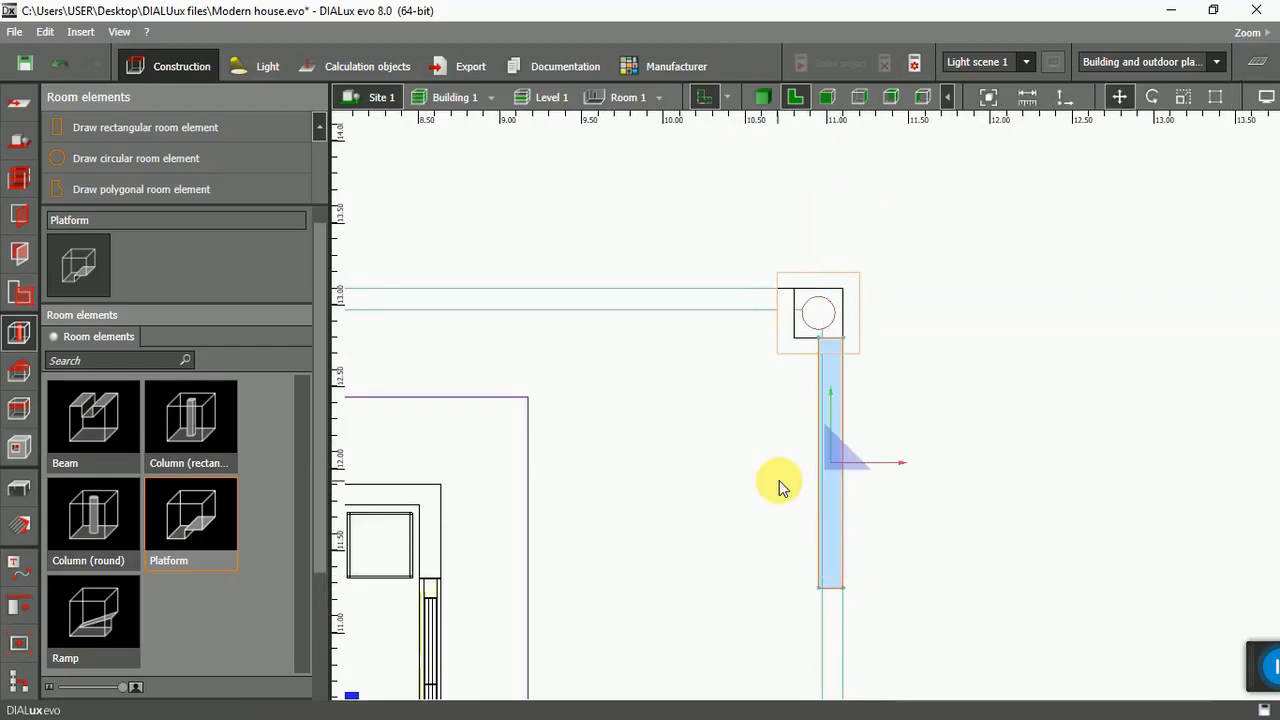
{"action": "left_click_drag", "start_coordinate": [320, 500], "coordinate": [310, 652]}
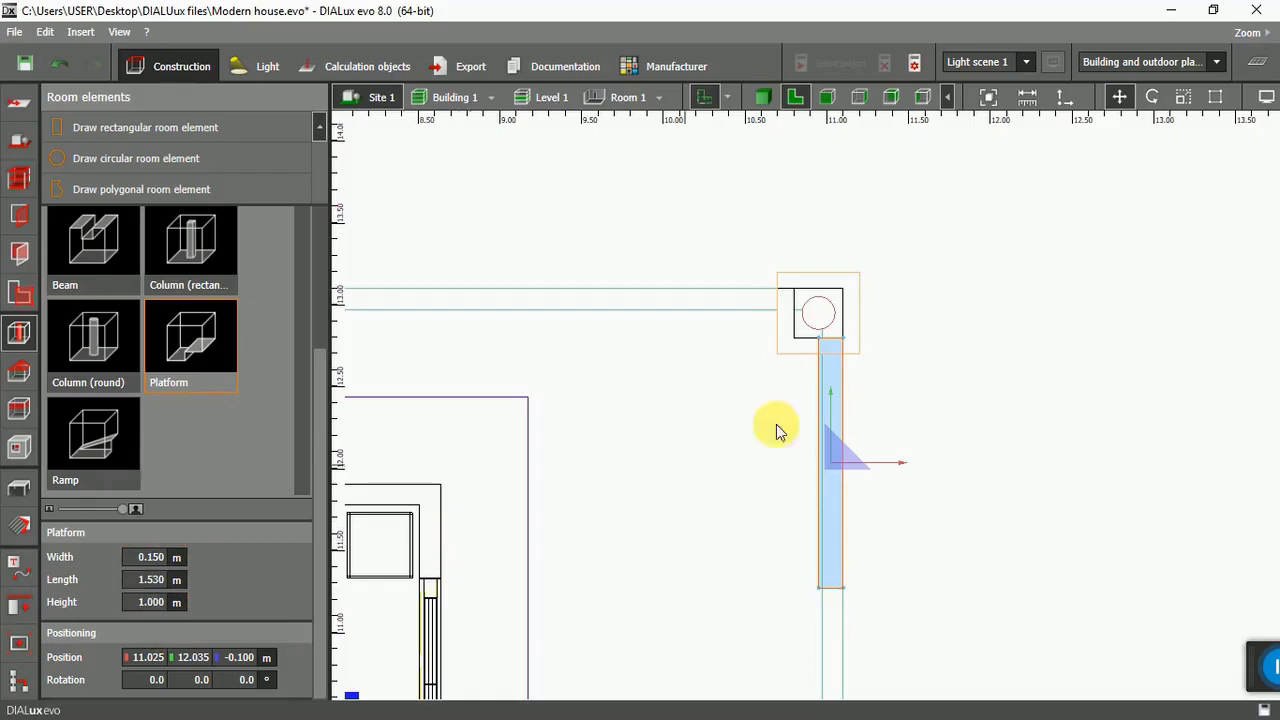
Set the height of the new fence platform on the side boundary to 1.600 m.
{"action": "scroll", "coordinate": [849, 357], "scroll_direction": "up", "scroll_amount": 2}
{"action": "scroll", "coordinate": [663, 294], "scroll_direction": "down", "scroll_amount": 2}
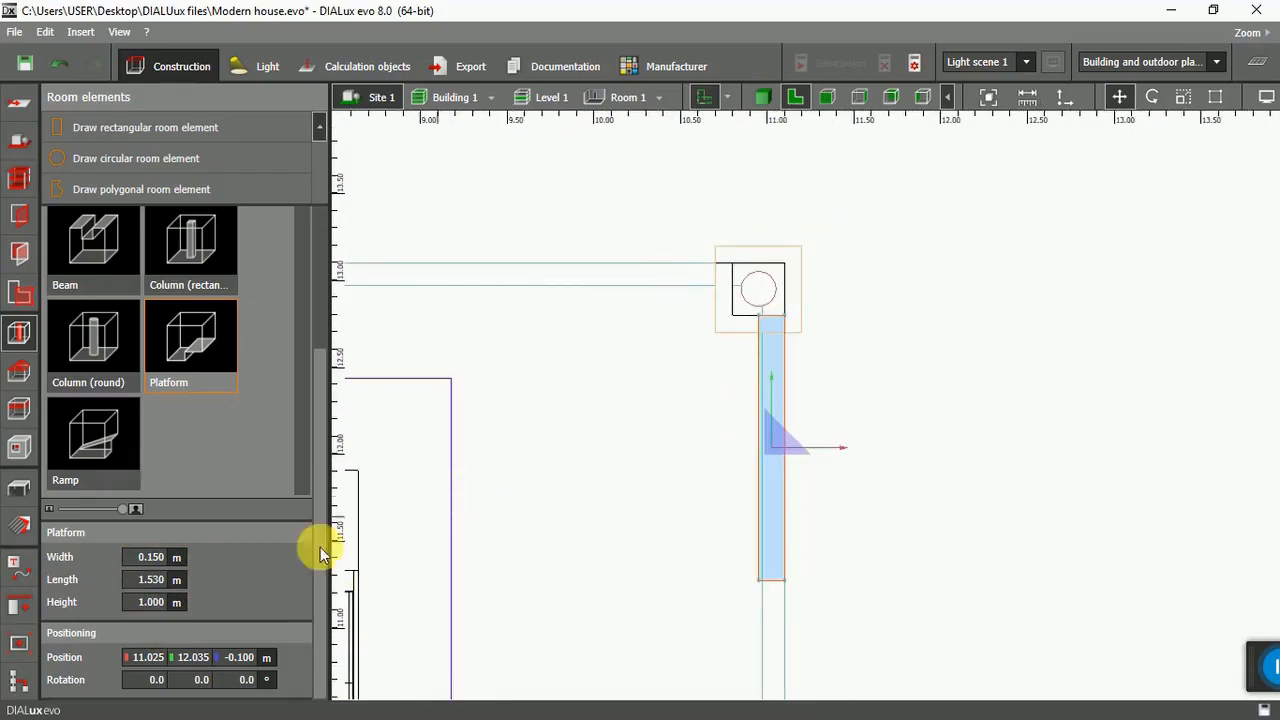
{"action": "left_click", "coordinate": [158, 557]}
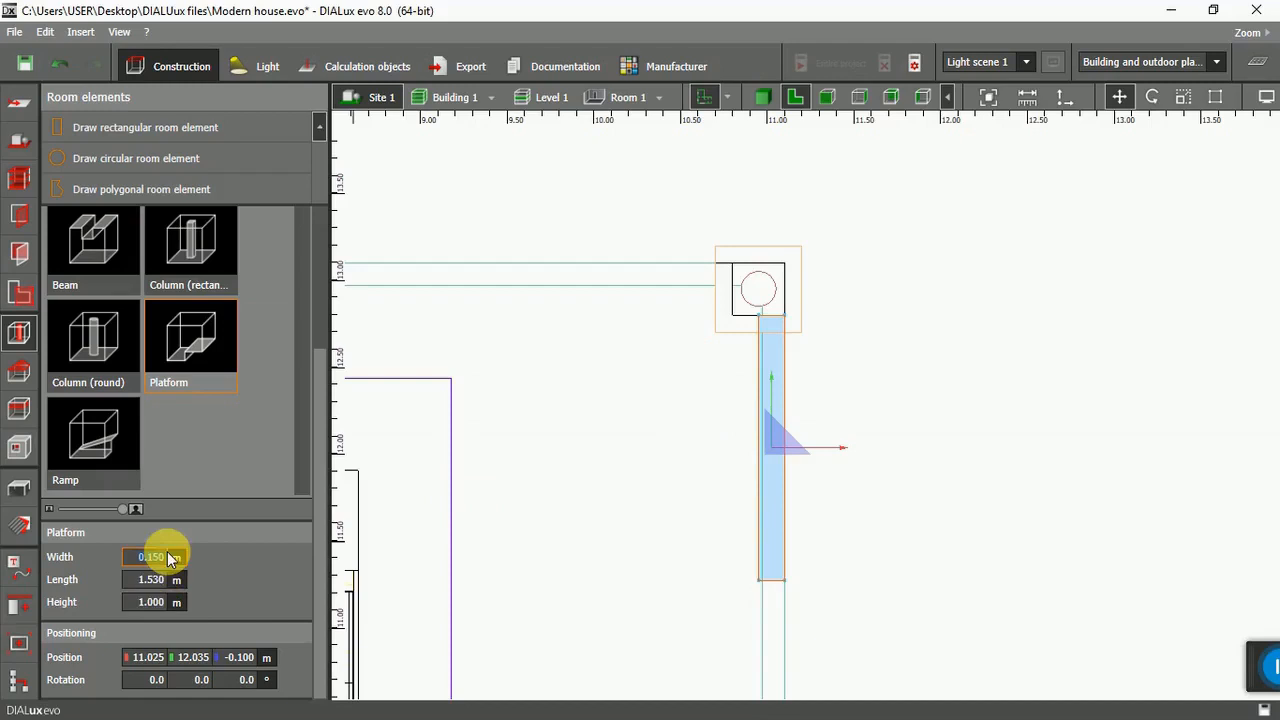
{"action": "left_click", "coordinate": [171, 606]}
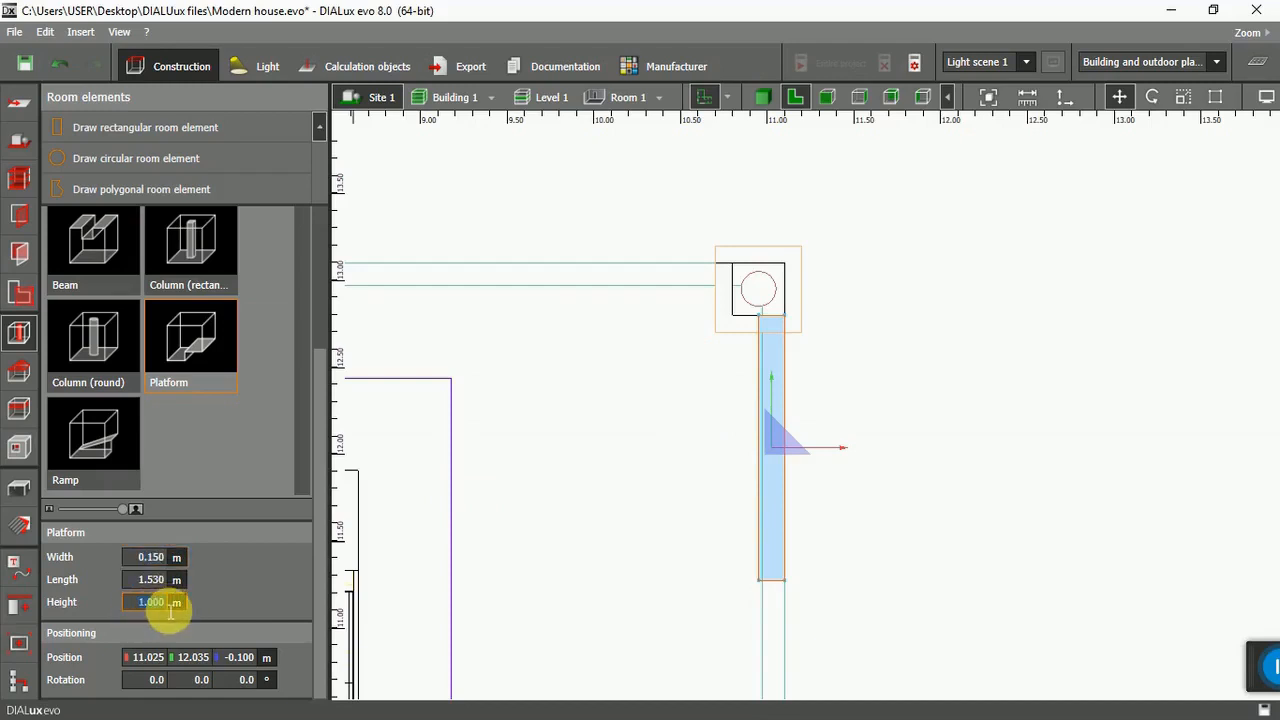
{"action": "type", "text": "1"}
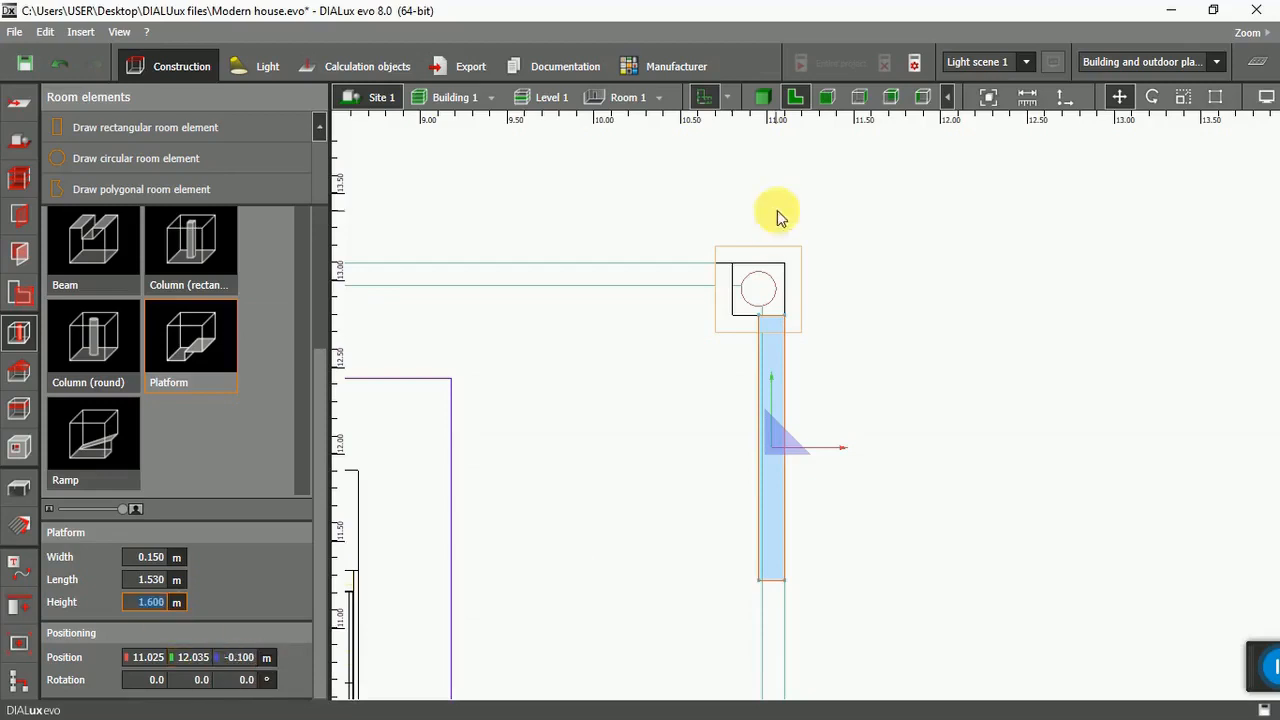
In the 3D view, set the side fence platform's vertical position to -0.200 m.
{"action": "left_click", "coordinate": [762, 97]}
{"action": "left_click", "coordinate": [848, 436]}
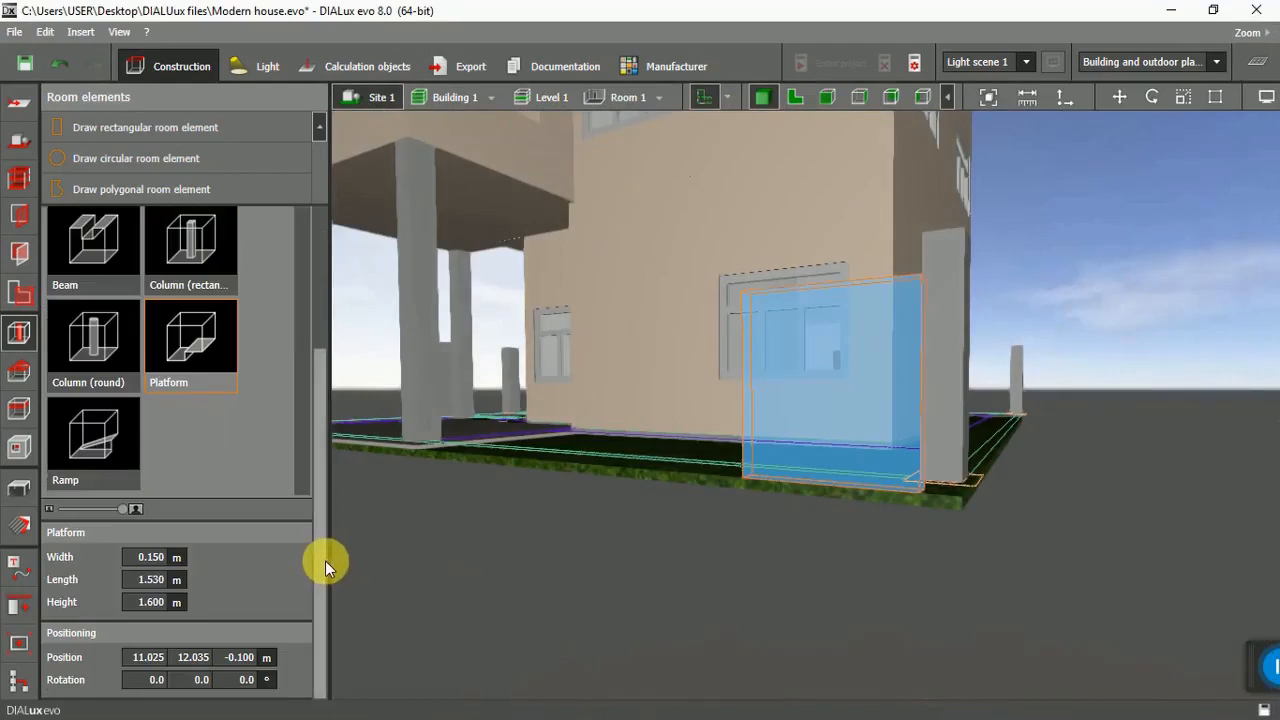
{"action": "left_click", "coordinate": [247, 662]}
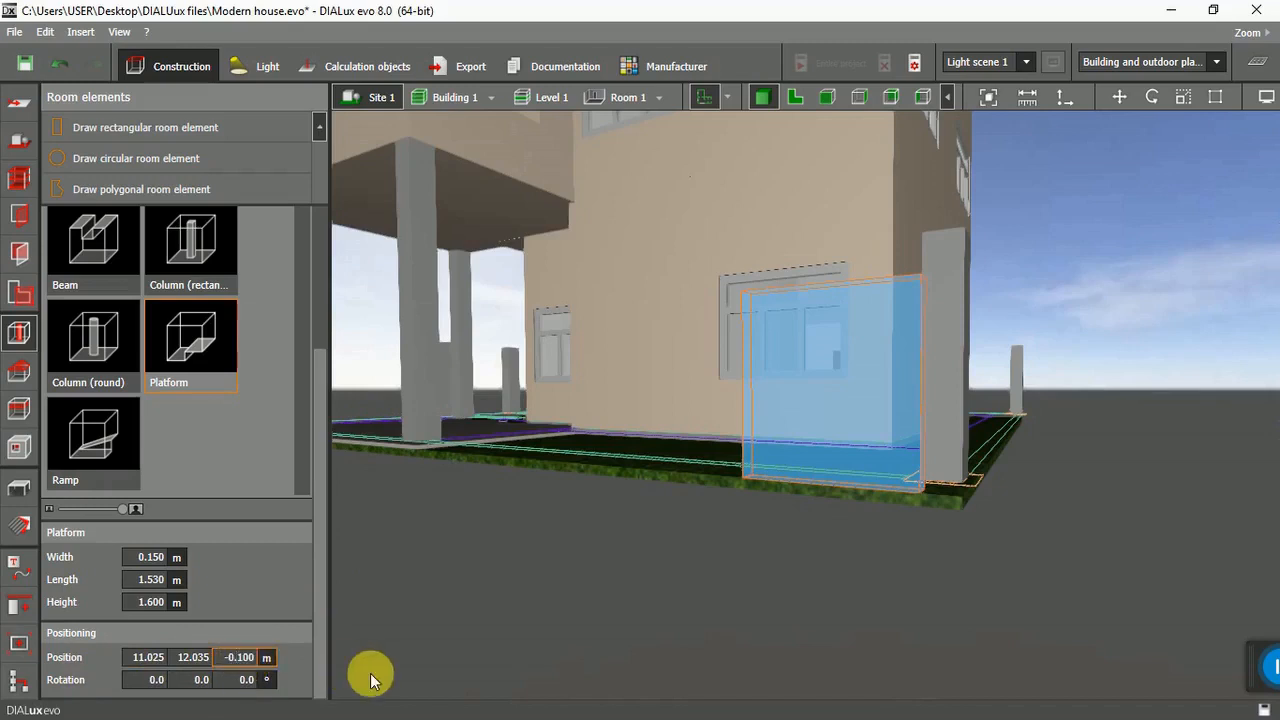
{"action": "key", "text": "Delete"}
{"action": "type", "text": "2"}
{"action": "key", "text": "Return"}
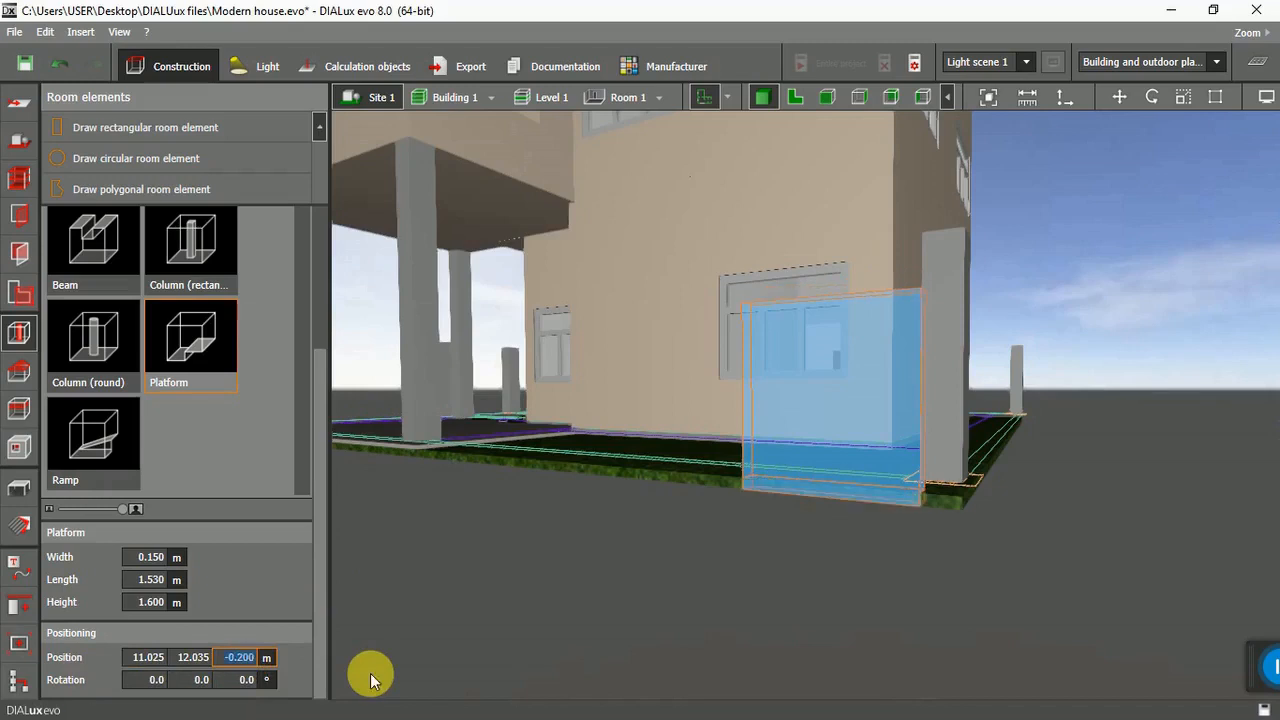
{"action": "left_click", "coordinate": [615, 629]}
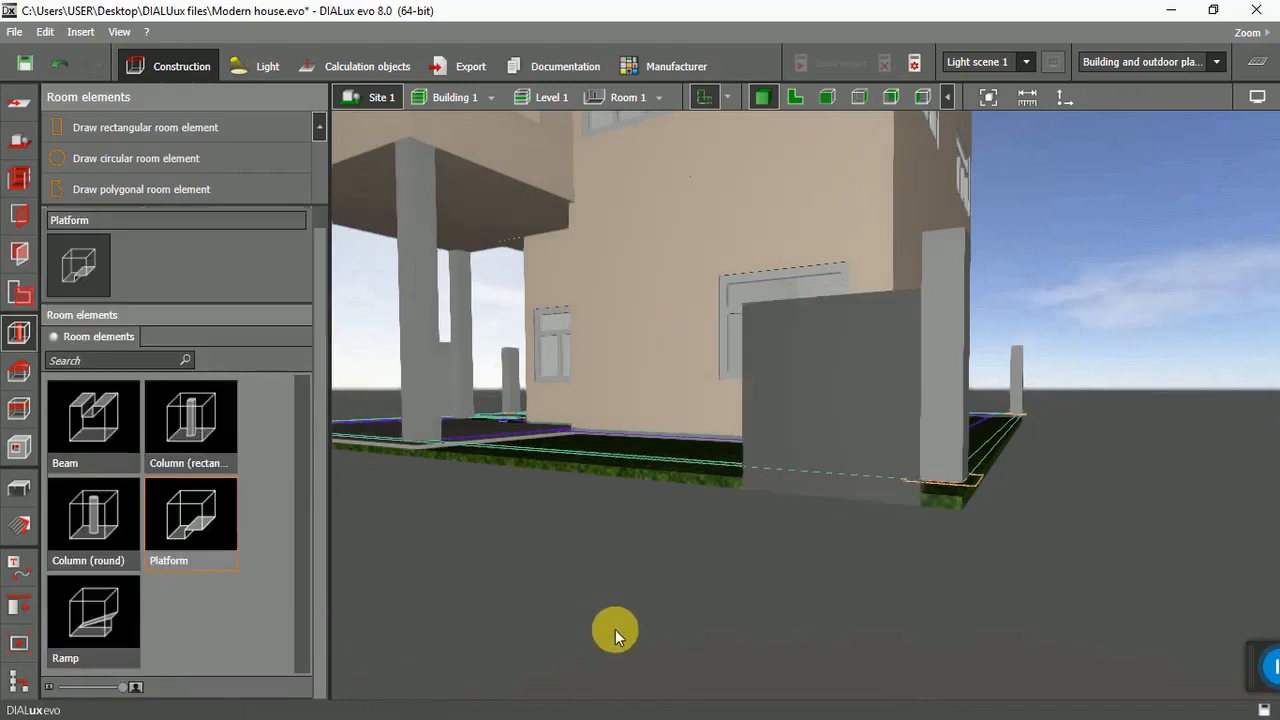
Lower the rear corner column beside the fence platform to a vertical position of -0.200 m.
{"action": "right_click_drag", "start_coordinate": [750, 595], "coordinate": [722, 602]}
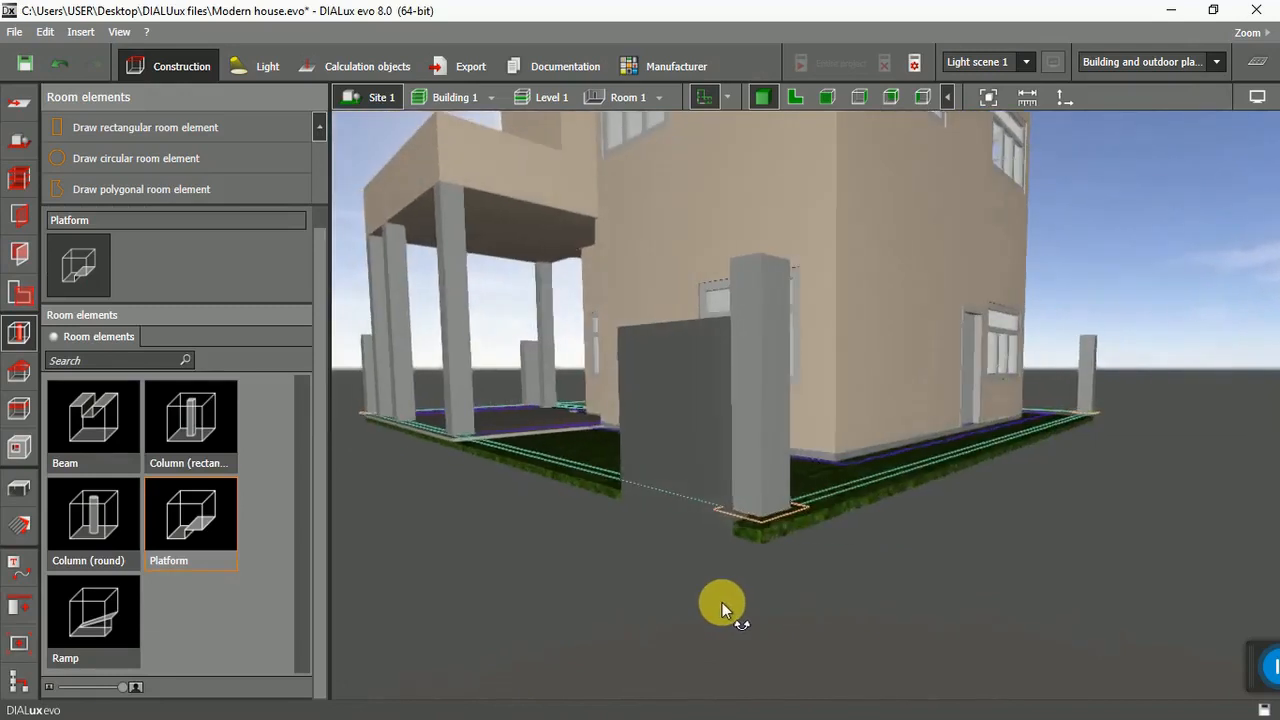
{"action": "left_click", "coordinate": [772, 463]}
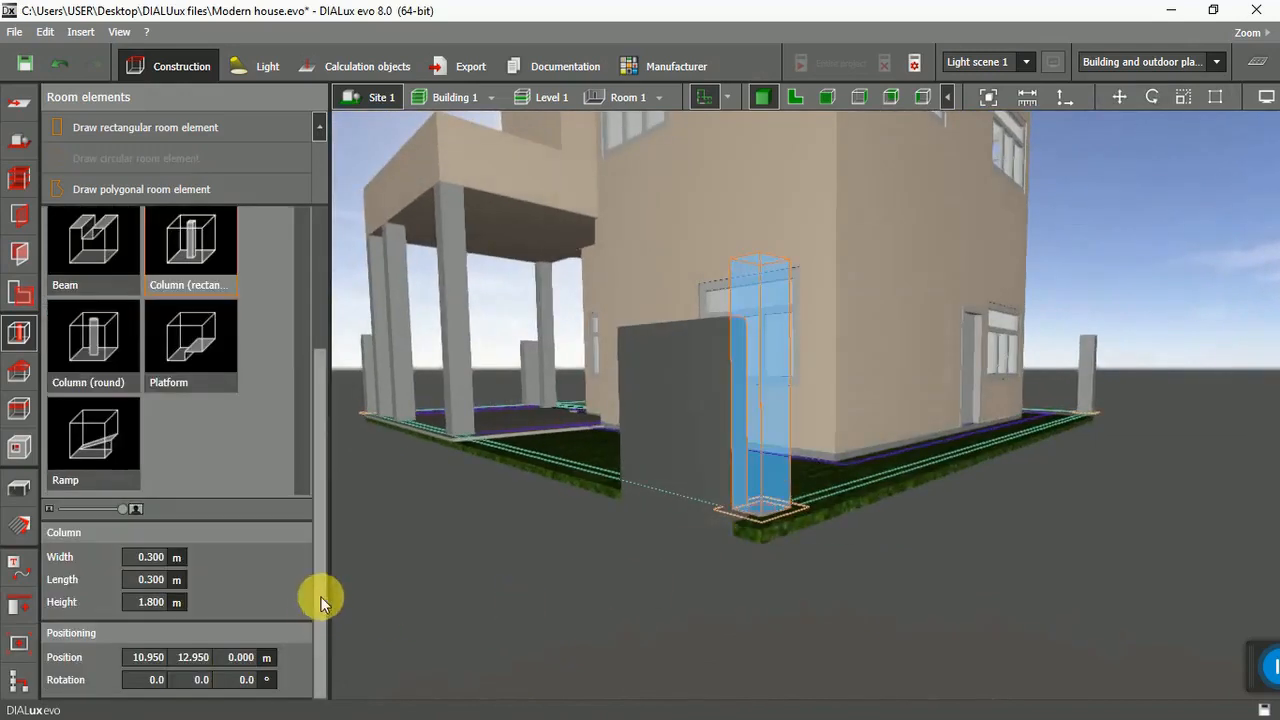
{"action": "left_click", "coordinate": [247, 658]}
{"action": "type", "text": "-"}
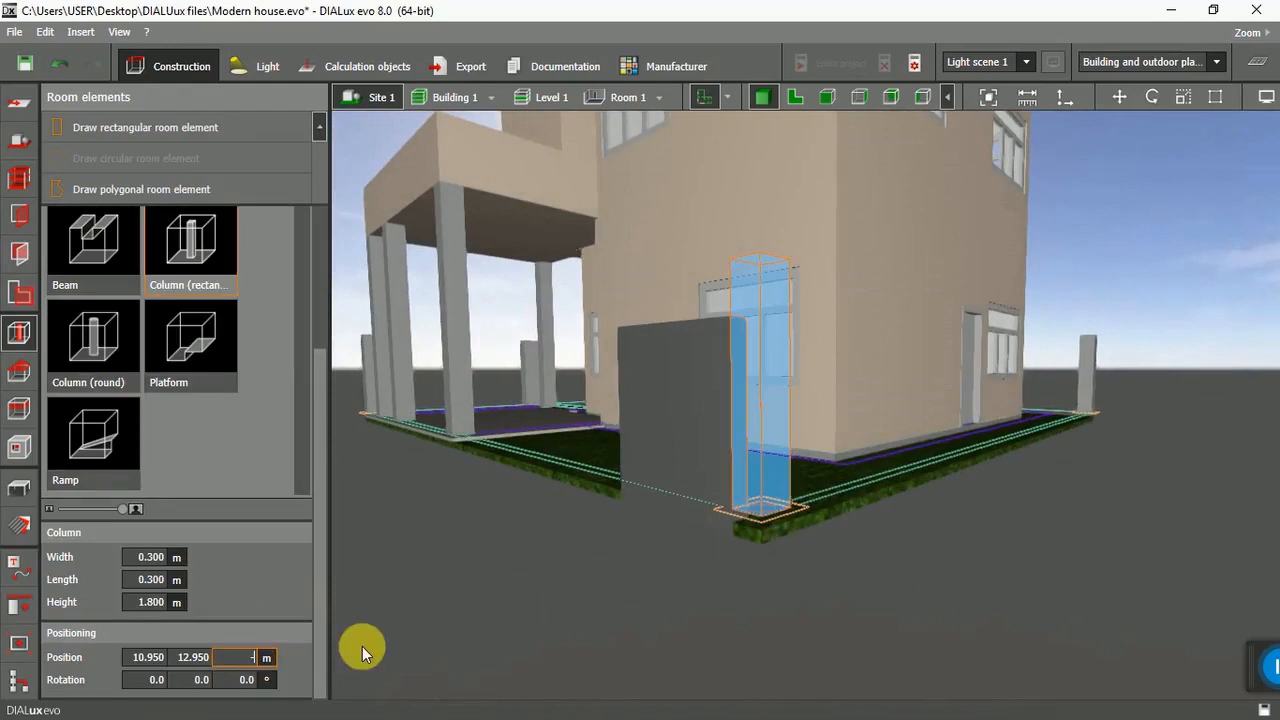
{"action": "type", "text": "0.2"}
{"action": "key", "text": "Return"}
{"action": "left_click", "coordinate": [512, 610]}
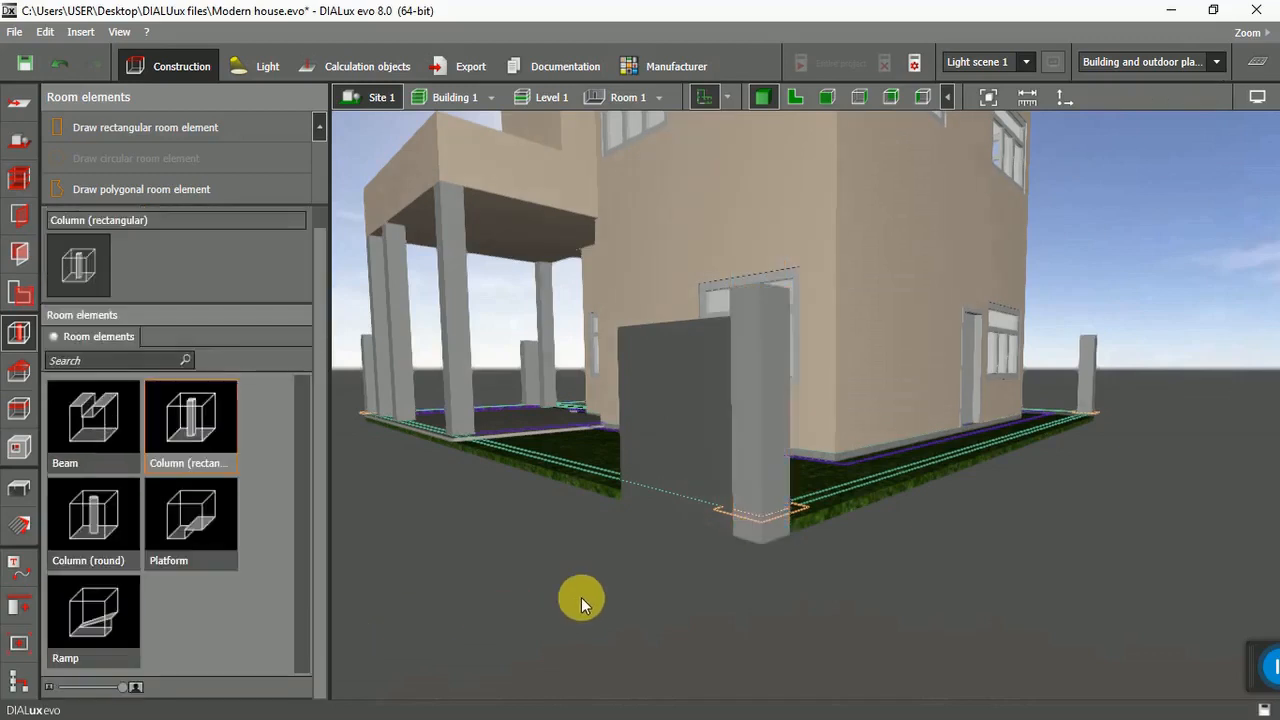
{"action": "scroll", "coordinate": [590, 594], "scroll_direction": "up", "scroll_amount": 3}
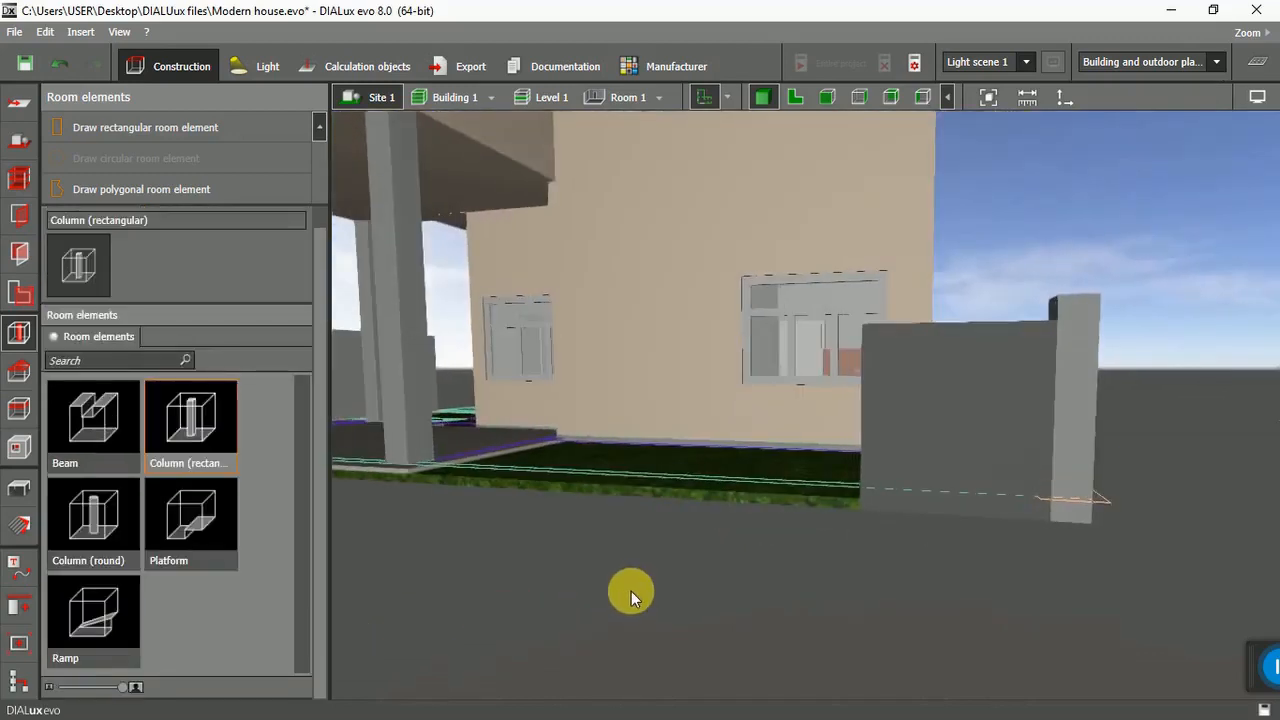
In the floor plan, scale the side fence platform towards the front boundary to a length of about 10.060 m.
{"action": "left_click", "coordinate": [796, 97]}
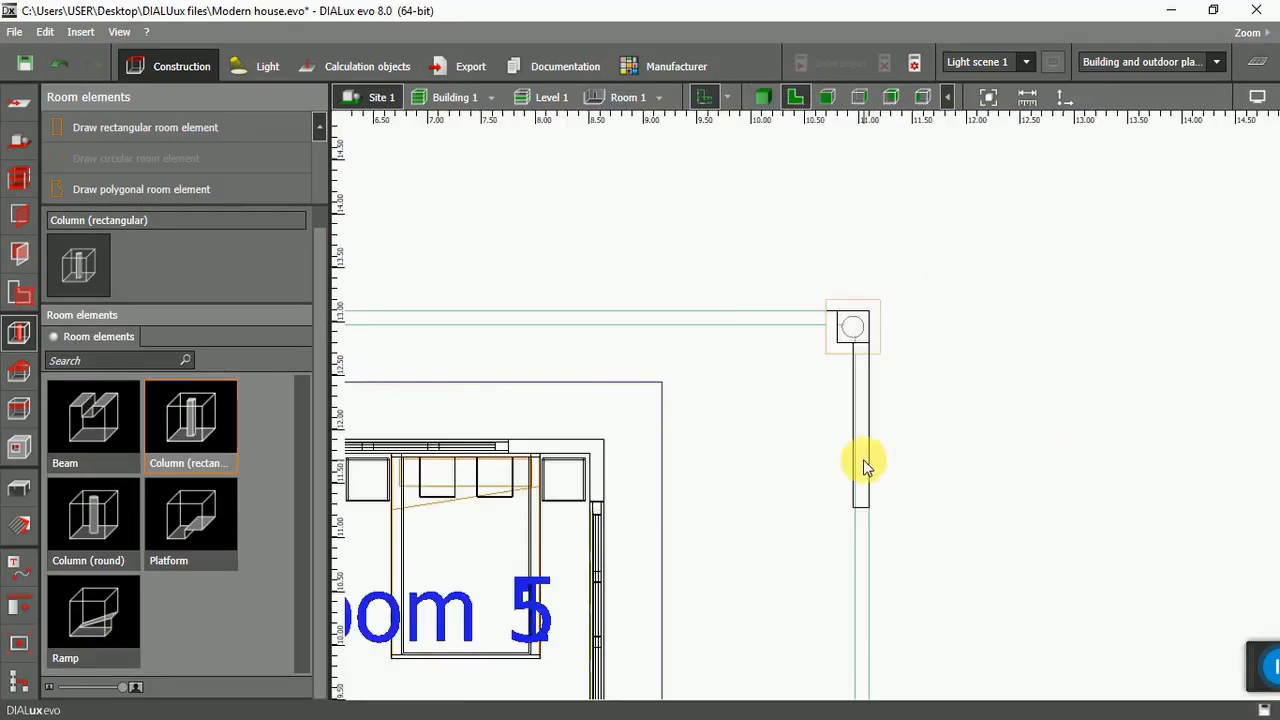
{"action": "left_click", "coordinate": [863, 461]}
{"action": "right_click", "coordinate": [863, 461]}
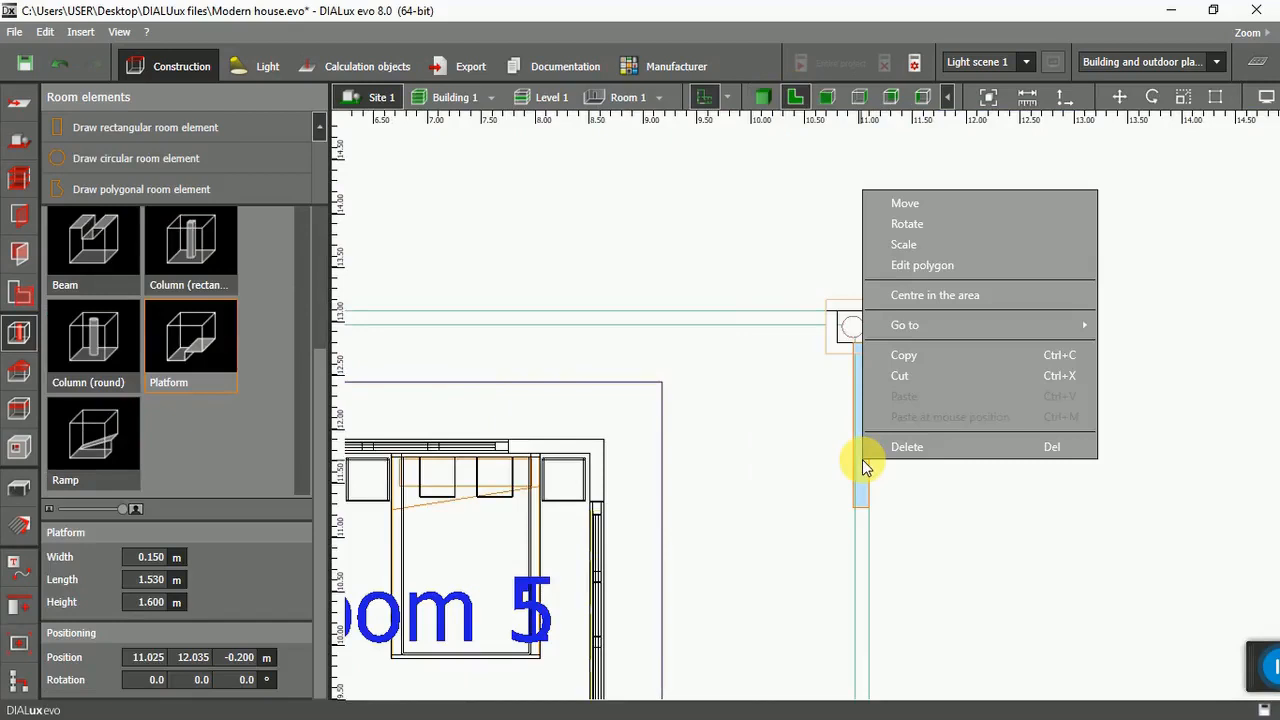
{"action": "left_click", "coordinate": [902, 244]}
{"action": "scroll", "coordinate": [720, 403], "scroll_direction": "down", "scroll_amount": 5}
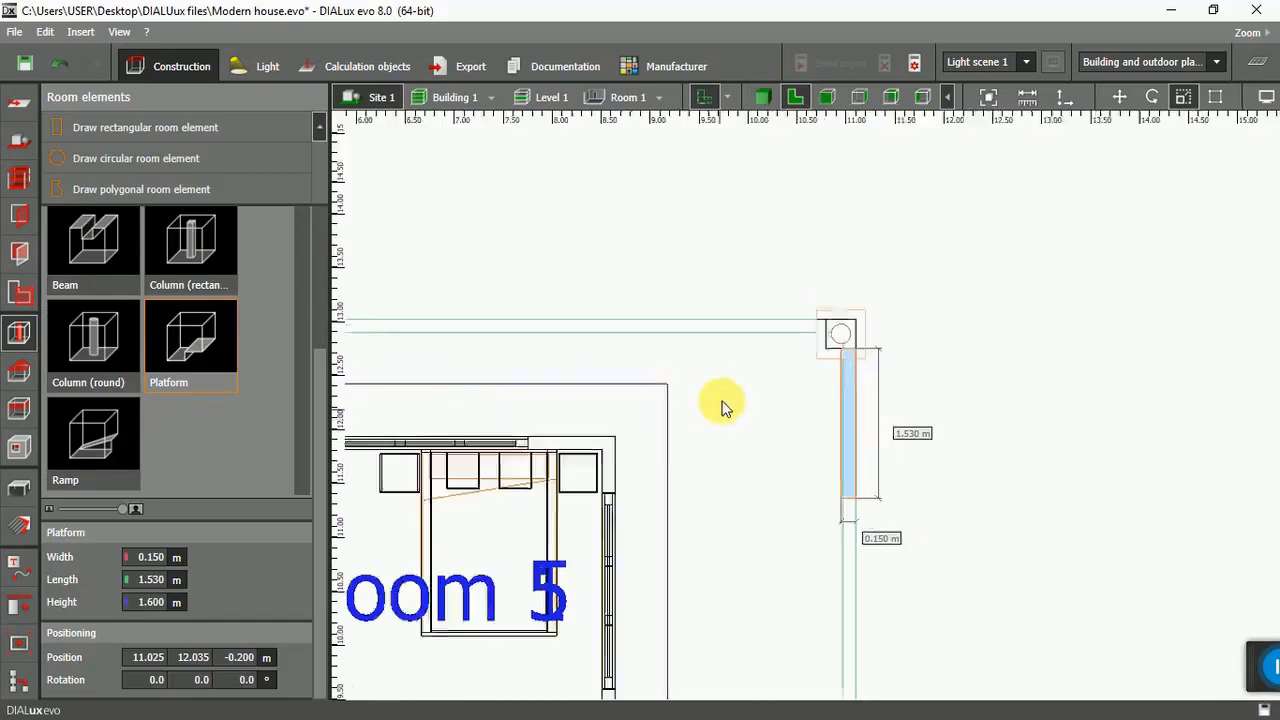
{"action": "scroll", "coordinate": [728, 380], "scroll_direction": "down", "scroll_amount": 3}
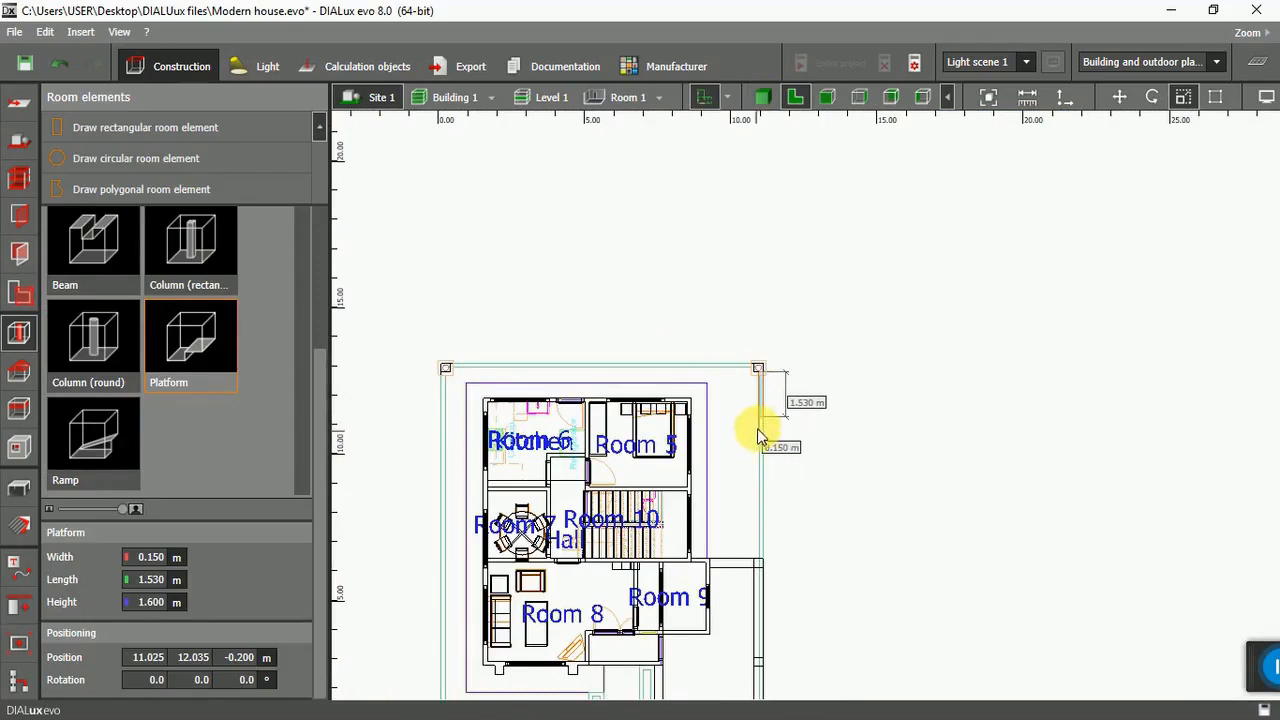
{"action": "left_click_drag", "start_coordinate": [757, 414], "coordinate": [763, 663]}
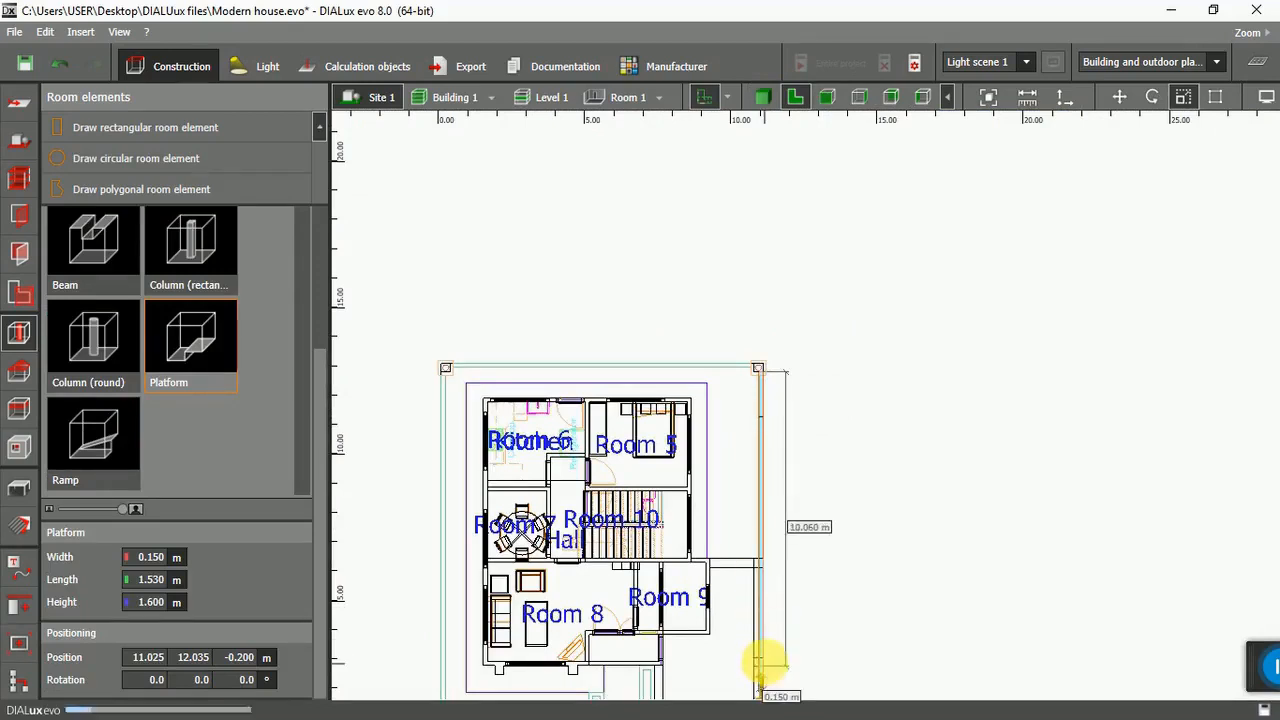
Extend the side fence platform to 12.400 m so it meets the front corner column.
{"action": "scroll", "coordinate": [763, 394], "scroll_direction": "down", "scroll_amount": 4}
{"action": "scroll", "coordinate": [760, 637], "scroll_direction": "up", "scroll_amount": 5}
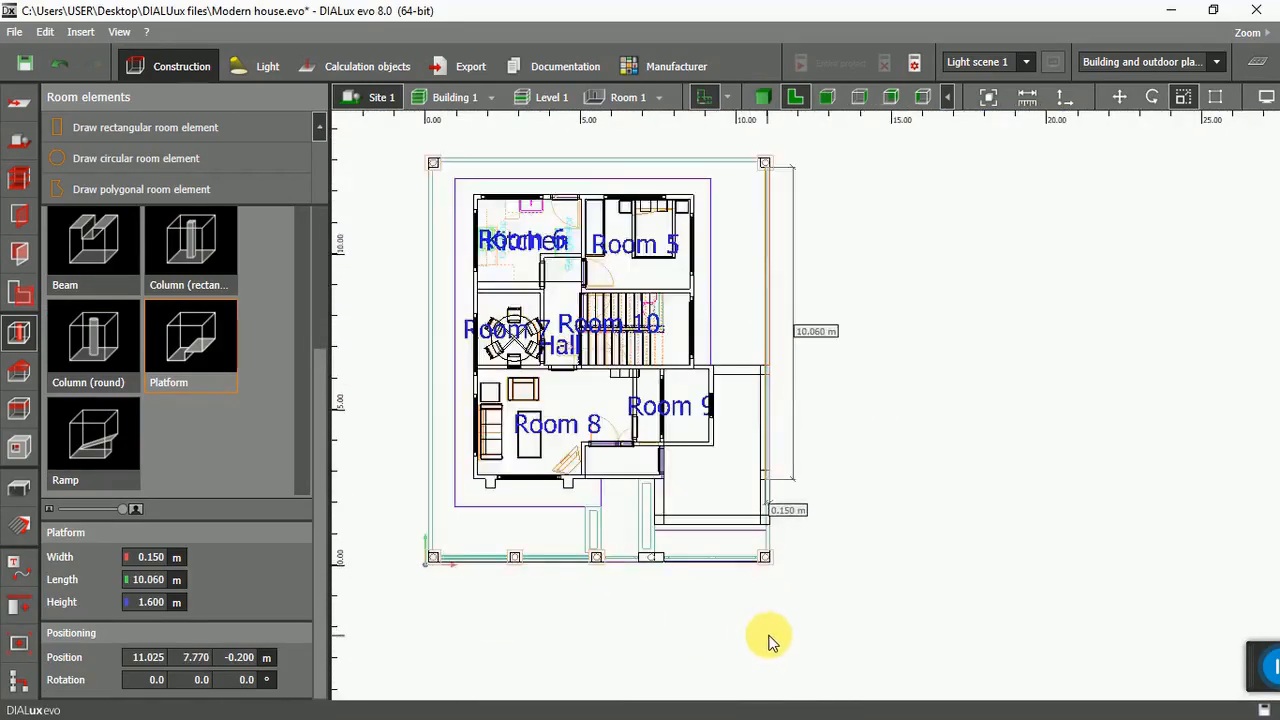
{"action": "scroll", "coordinate": [772, 500], "scroll_direction": "down", "scroll_amount": 1}
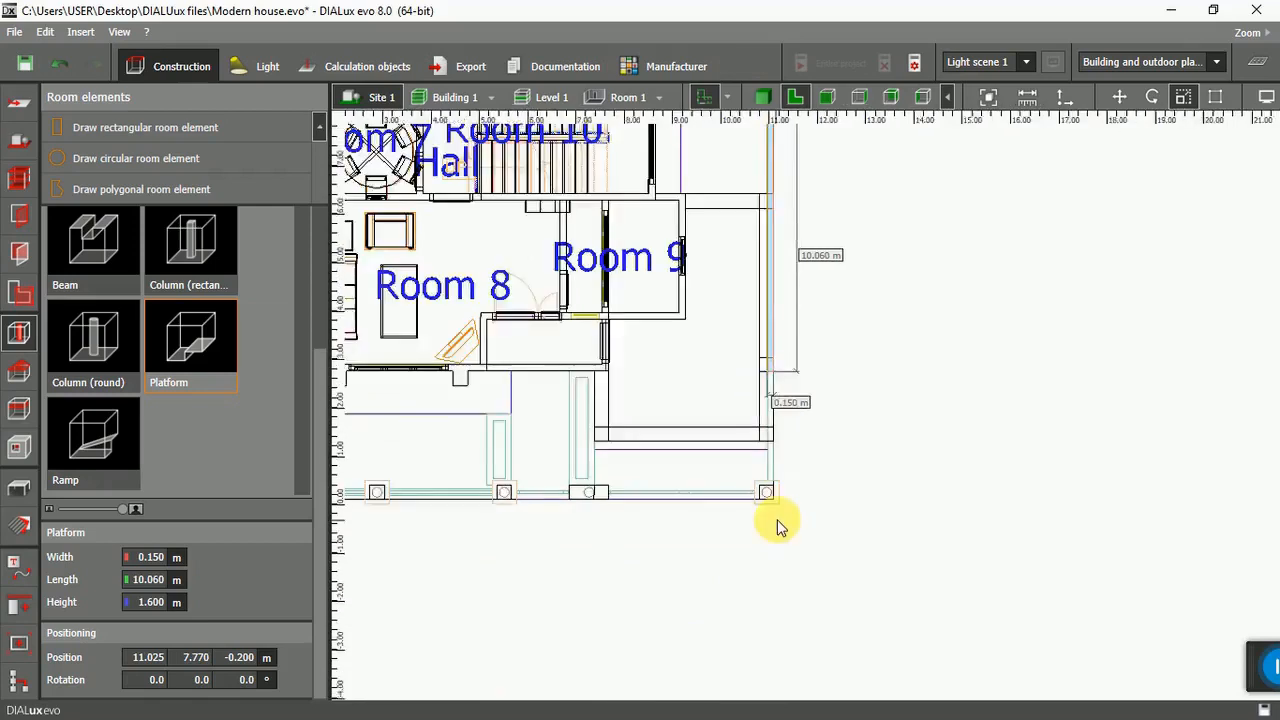
{"action": "scroll", "coordinate": [780, 470], "scroll_direction": "up", "scroll_amount": 3}
{"action": "left_click_drag", "start_coordinate": [777, 338], "coordinate": [787, 533]}
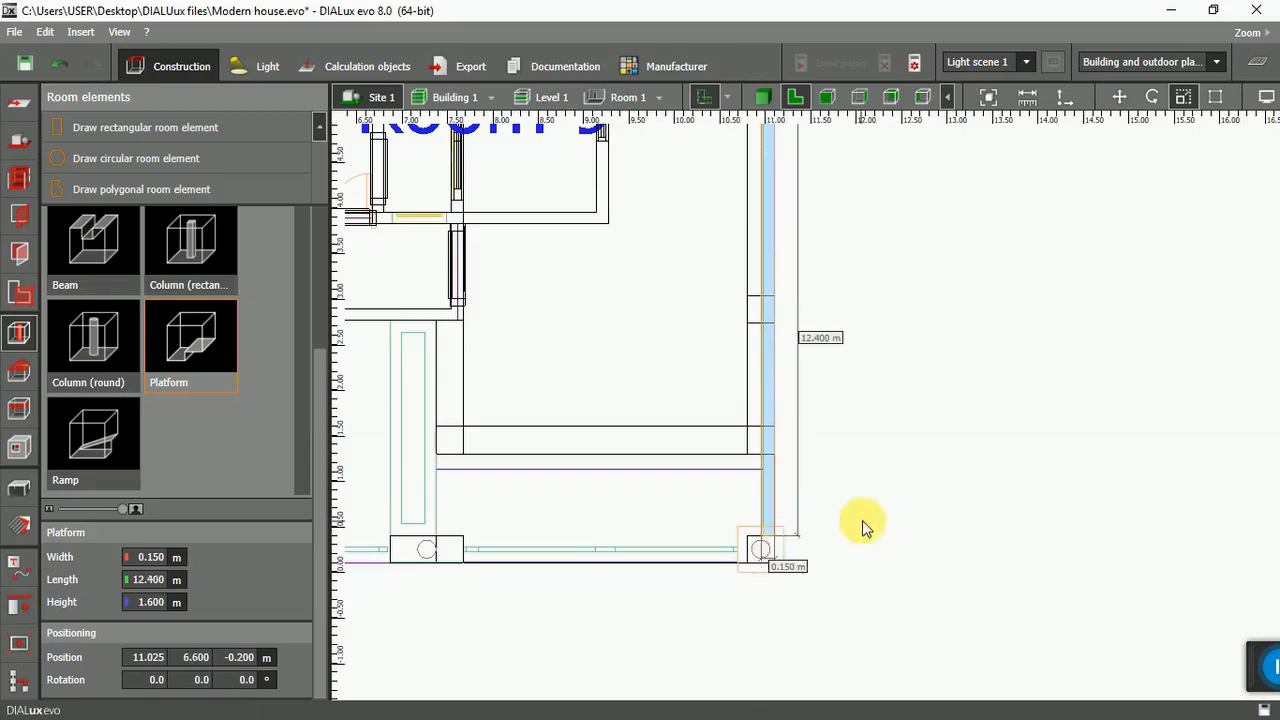
{"action": "left_click", "coordinate": [939, 530]}
{"action": "scroll", "coordinate": [955, 540], "scroll_direction": "down", "scroll_amount": 5}
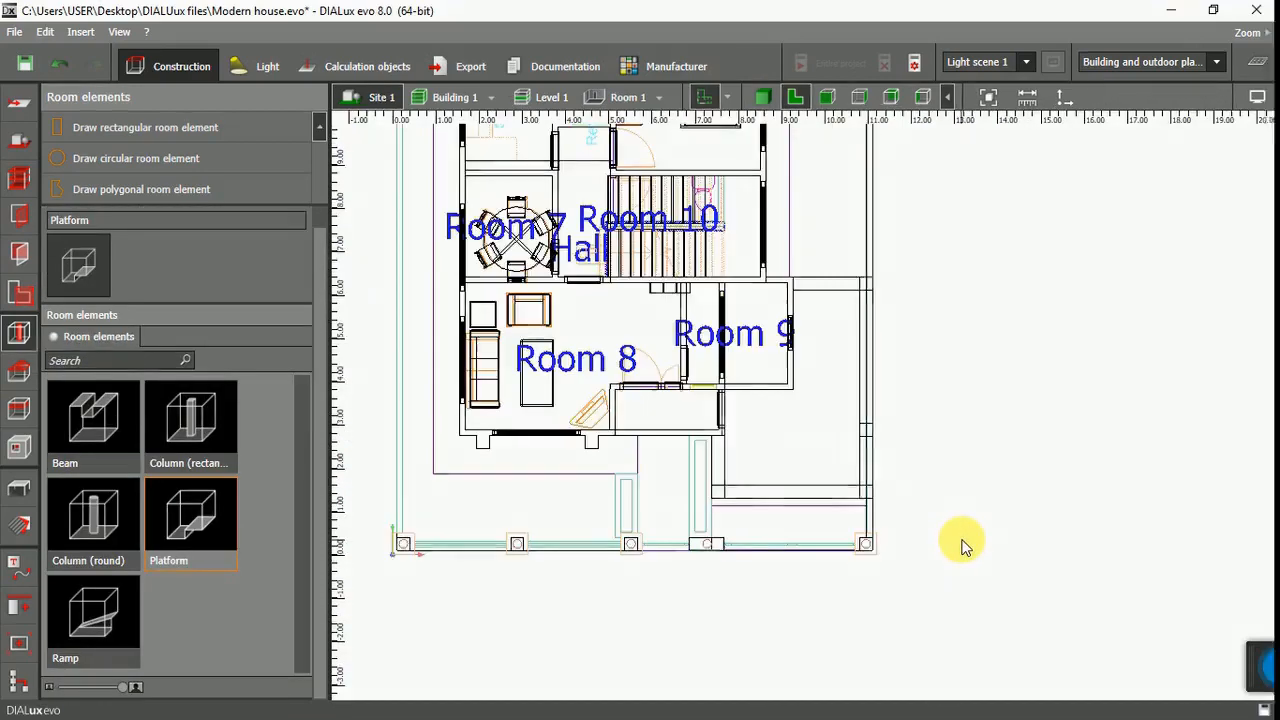
Copy the side fence platform and place the copy along the opposite side boundary, at position 0.175, 6.582 m.
{"action": "scroll", "coordinate": [940, 525], "scroll_direction": "up", "scroll_amount": 1}
{"action": "right_click", "coordinate": [864, 534]}
{"action": "left_click", "coordinate": [925, 400]}
{"action": "right_click", "coordinate": [933, 594]}
{"action": "left_click", "coordinate": [975, 659]}
{"action": "scroll", "coordinate": [1010, 500], "scroll_direction": "down", "scroll_amount": 2}
{"action": "left_click_drag", "start_coordinate": [915, 329], "coordinate": [803, 349]}
{"action": "scroll", "coordinate": [548, 505], "scroll_direction": "up", "scroll_amount": 6}
{"action": "scroll", "coordinate": [544, 505], "scroll_direction": "down", "scroll_amount": 3}
{"action": "right_click", "coordinate": [545, 503]}
{"action": "left_click", "coordinate": [604, 369]}
{"action": "scroll", "coordinate": [503, 518], "scroll_direction": "down", "scroll_amount": 1}
{"action": "scroll", "coordinate": [531, 182], "scroll_direction": "up", "scroll_amount": 5}
{"action": "scroll", "coordinate": [655, 400], "scroll_direction": "down", "scroll_amount": 6}
{"action": "scroll", "coordinate": [661, 611], "scroll_direction": "up", "scroll_amount": 7}
Scale both ends of the copied side platform to fit between its corner columns, 12.400 m long at position 0.175, 6.600 m.
{"action": "right_click", "coordinate": [675, 366]}
{"action": "left_click", "coordinate": [716, 420]}
{"action": "left_click_drag", "start_coordinate": [671, 488], "coordinate": [670, 477]}
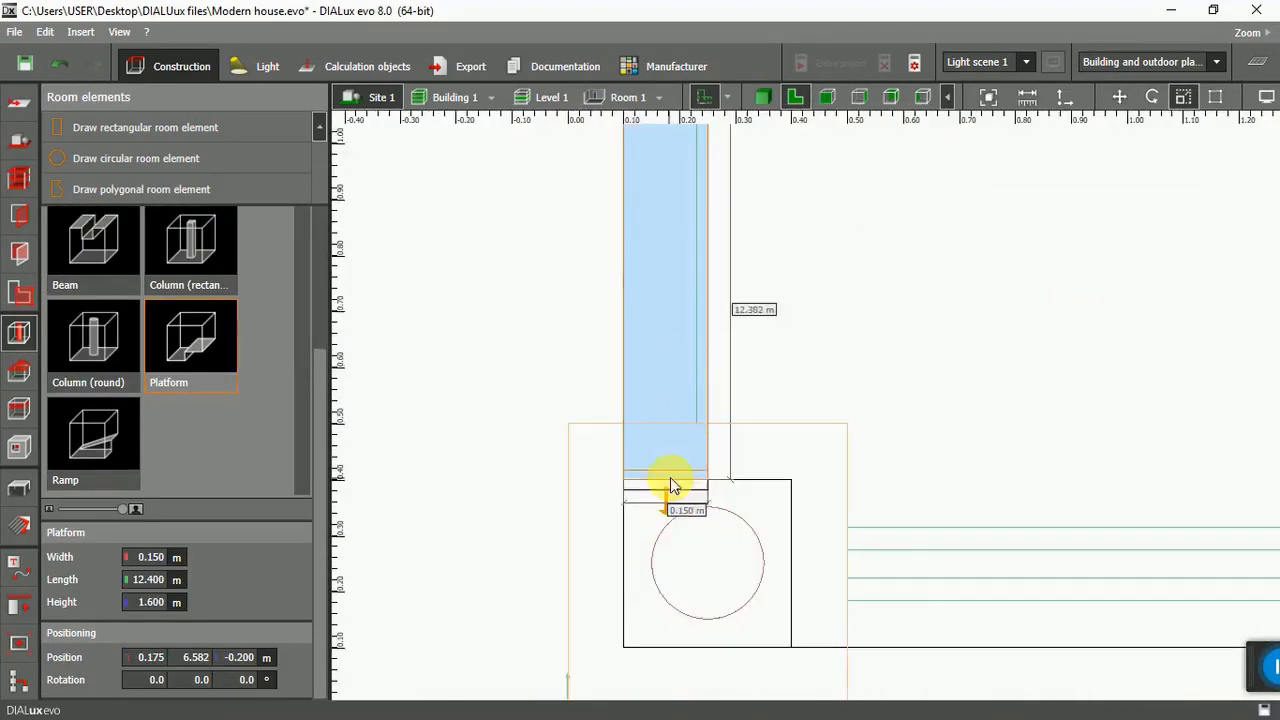
{"action": "scroll", "coordinate": [650, 543], "scroll_direction": "down", "scroll_amount": 9}
{"action": "scroll", "coordinate": [659, 243], "scroll_direction": "up", "scroll_amount": 9}
{"action": "left_click_drag", "start_coordinate": [632, 375], "coordinate": [632, 364]}
{"action": "scroll", "coordinate": [632, 364], "scroll_direction": "down", "scroll_amount": 7}
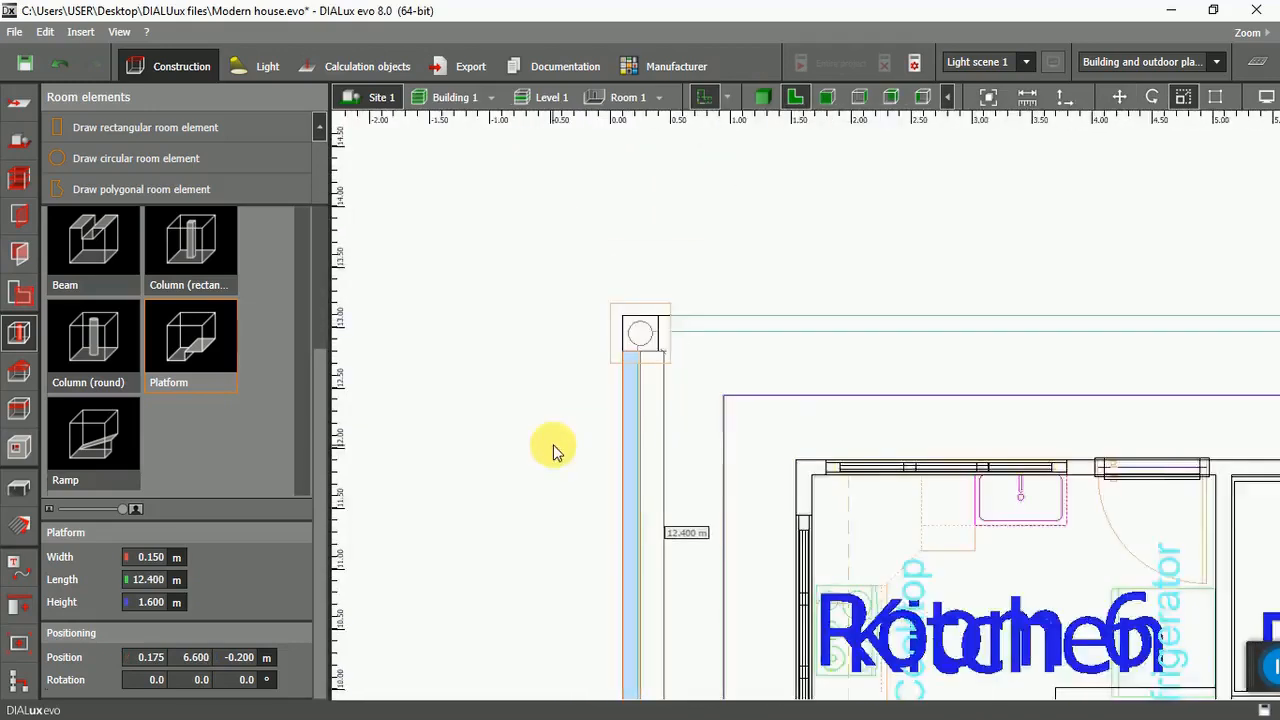
Copy the side fence platform again, paste it and move the new copy beyond the rear boundary.
{"action": "scroll", "coordinate": [553, 444], "scroll_direction": "down", "scroll_amount": 2}
{"action": "right_click", "coordinate": [592, 448]}
{"action": "left_click", "coordinate": [634, 614]}
{"action": "key", "text": "ctrl+v"}
{"action": "scroll", "coordinate": [620, 402], "scroll_direction": "down", "scroll_amount": 5}
{"action": "left_click_drag", "start_coordinate": [617, 540], "coordinate": [737, 305]}
Rotate the pasted platform to -90° and move it onto the rear boundary at position 4.657, 13.025 m.
{"action": "right_click", "coordinate": [736, 319]}
{"action": "right_click", "coordinate": [728, 267]}
{"action": "left_click", "coordinate": [768, 297]}
{"action": "left_click", "coordinate": [730, 366]}
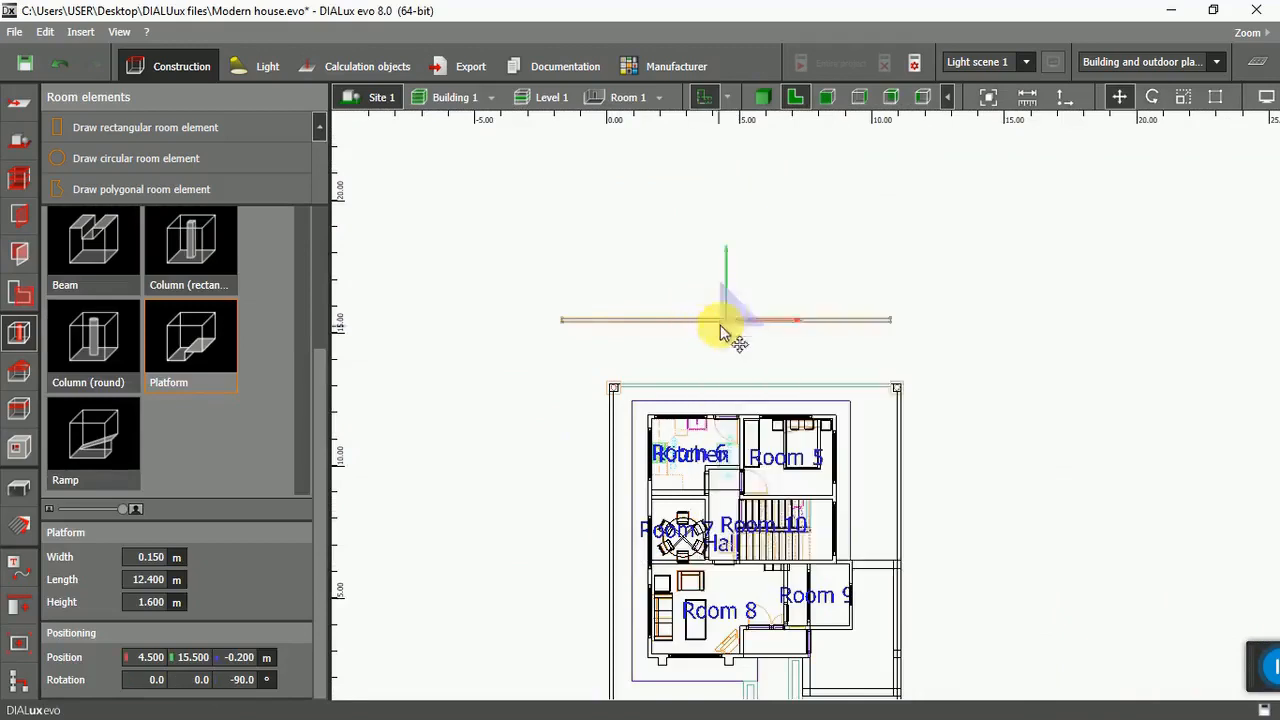
{"action": "scroll", "coordinate": [728, 386], "scroll_direction": "up", "scroll_amount": 10}
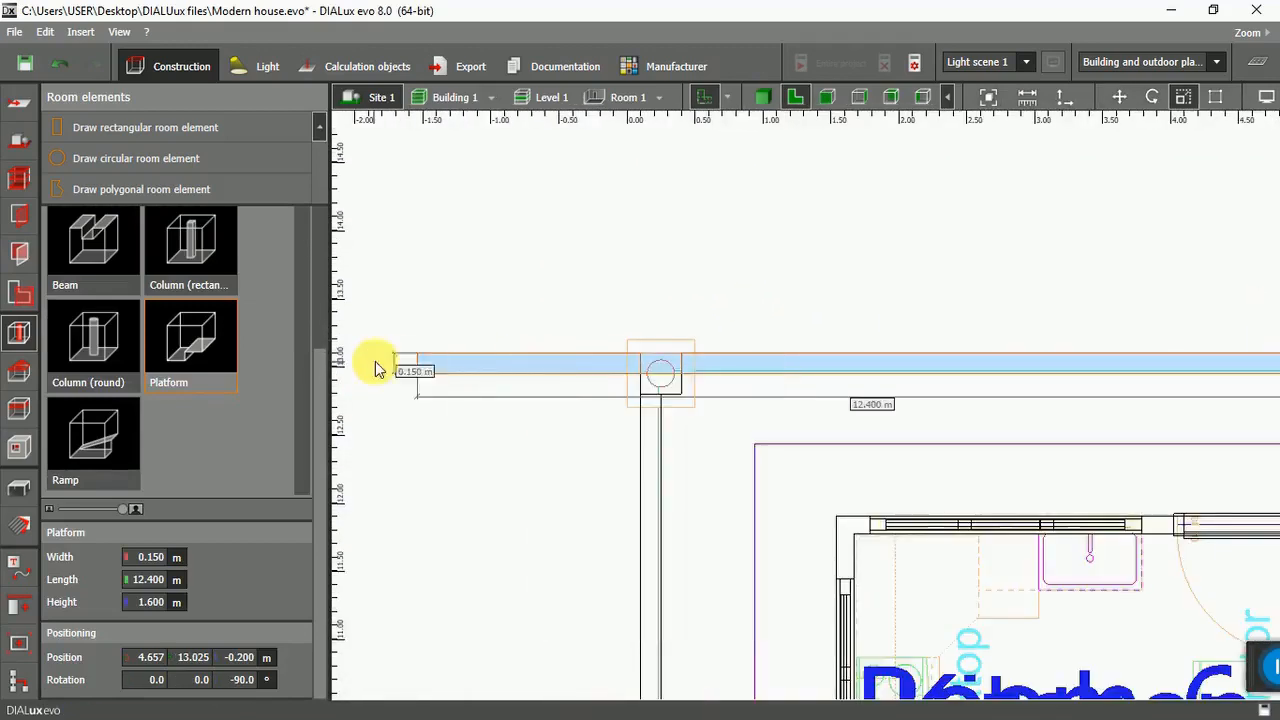
Scale both ends of the rear platform to fit between the rear corner columns, 10.400 m long.
{"action": "left_click_drag", "start_coordinate": [396, 365], "coordinate": [683, 364]}
{"action": "scroll", "coordinate": [697, 362], "scroll_direction": "down", "scroll_amount": 6}
{"action": "scroll", "coordinate": [979, 345], "scroll_direction": "up", "scroll_amount": 10}
{"action": "left_click_drag", "start_coordinate": [876, 363], "coordinate": [856, 361]}
{"action": "scroll", "coordinate": [1034, 420], "scroll_direction": "down", "scroll_amount": 6}
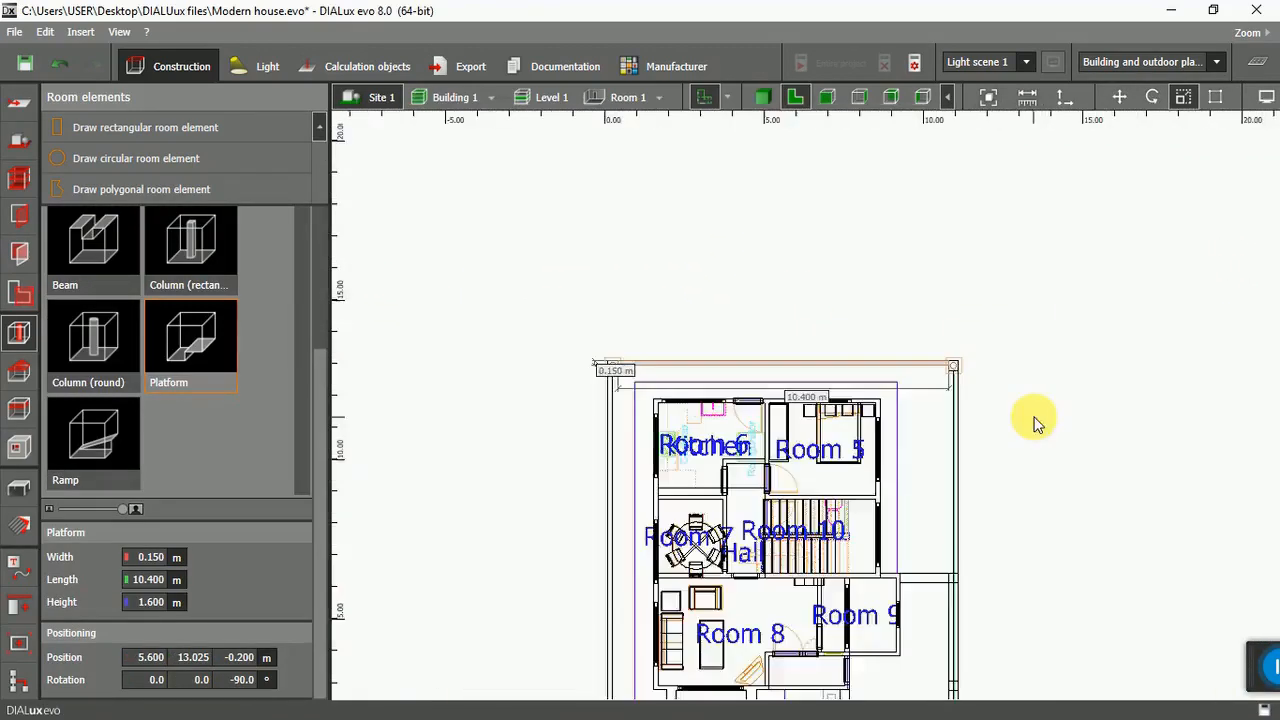
Paste a copy of the rear platform and move it onto the front boundary at position 5.046, 0.175 m.
{"action": "scroll", "coordinate": [806, 510], "scroll_direction": "up", "scroll_amount": 8}
{"action": "scroll", "coordinate": [806, 510], "scroll_direction": "up", "scroll_amount": 10}
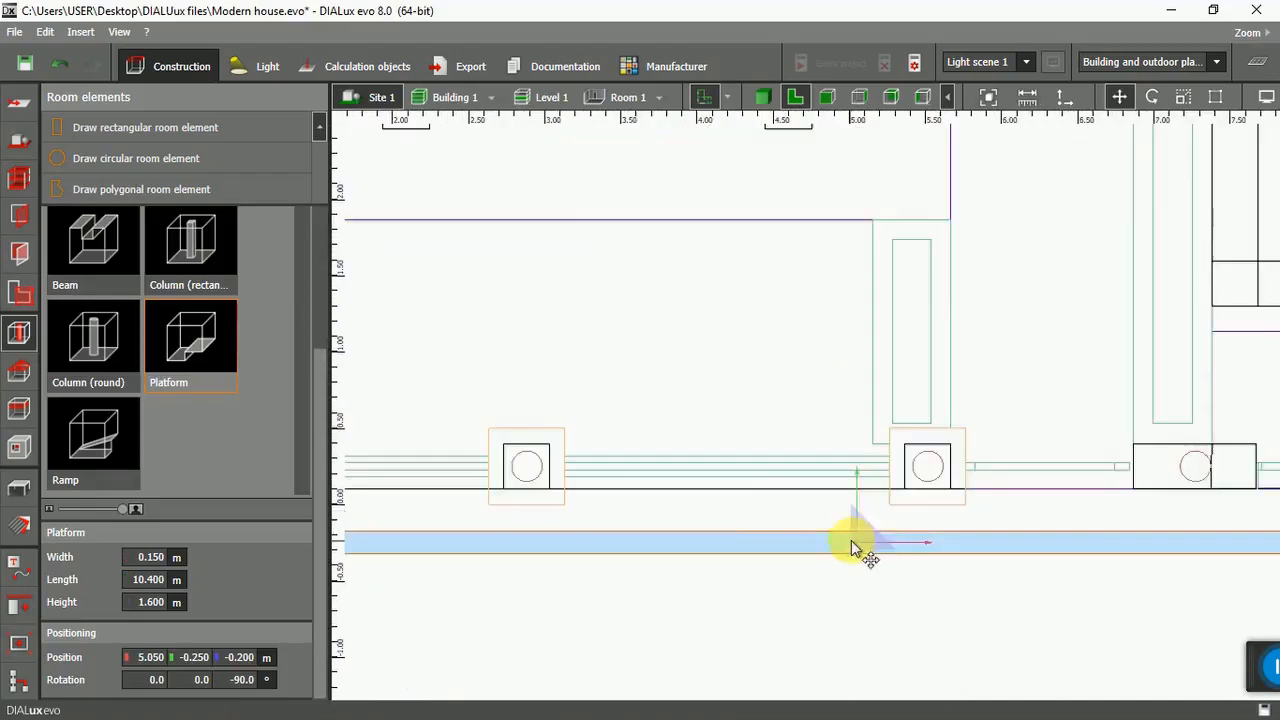
{"action": "left_click_drag", "start_coordinate": [902, 413], "coordinate": [901, 419]}
{"action": "scroll", "coordinate": [901, 511], "scroll_direction": "down", "scroll_amount": 8}
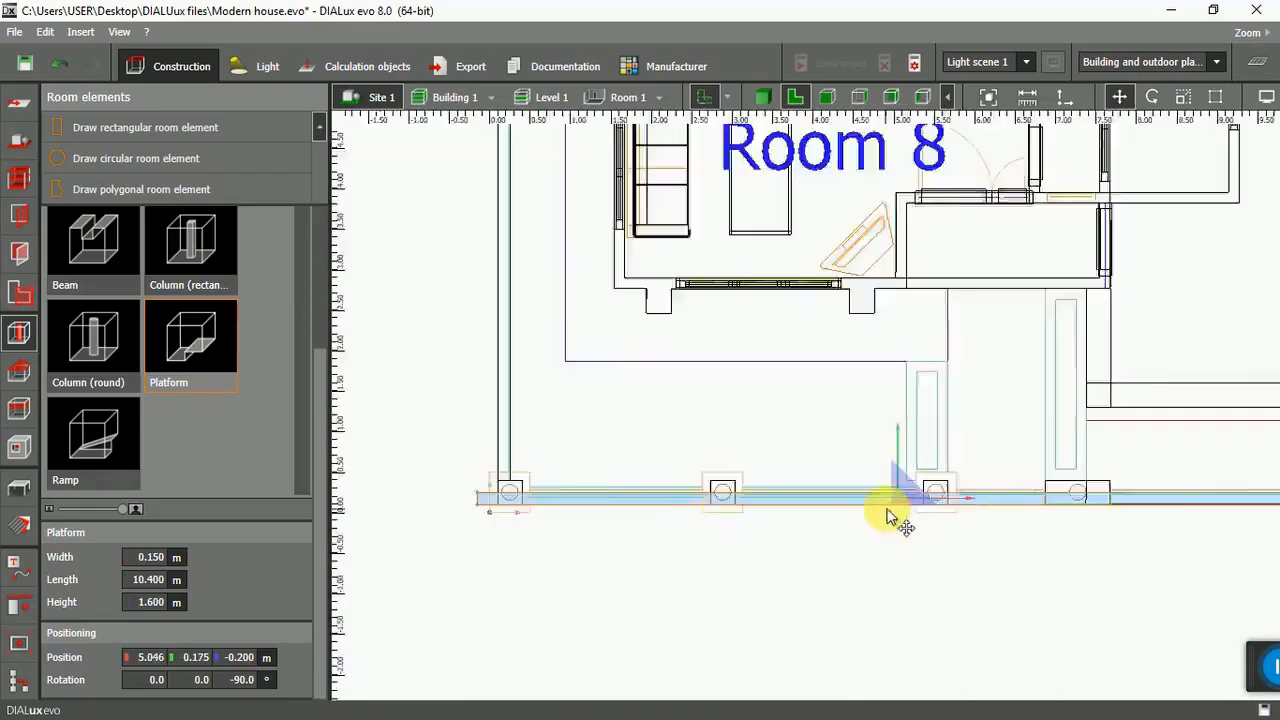
Scale the front platform to span from the corner column by the origin to the column at 5.515 m.
{"action": "scroll", "coordinate": [740, 508], "scroll_direction": "up", "scroll_amount": 5}
{"action": "right_click", "coordinate": [737, 480]}
{"action": "left_click", "coordinate": [786, 267]}
{"action": "left_click_drag", "start_coordinate": [545, 479], "coordinate": [636, 478]}
{"action": "scroll", "coordinate": [577, 571], "scroll_direction": "down", "scroll_amount": 7}
{"action": "scroll", "coordinate": [882, 530], "scroll_direction": "up", "scroll_amount": 5}
{"action": "left_click_drag", "start_coordinate": [1203, 490], "coordinate": [665, 497]}
{"action": "left_click", "coordinate": [756, 582]}
In the 3D view, set the vertical position of the front corner column at 10.950, 0.250 m to -0.200 m.
{"action": "scroll", "coordinate": [756, 582], "scroll_direction": "down", "scroll_amount": 5}
{"action": "left_click", "coordinate": [762, 97]}
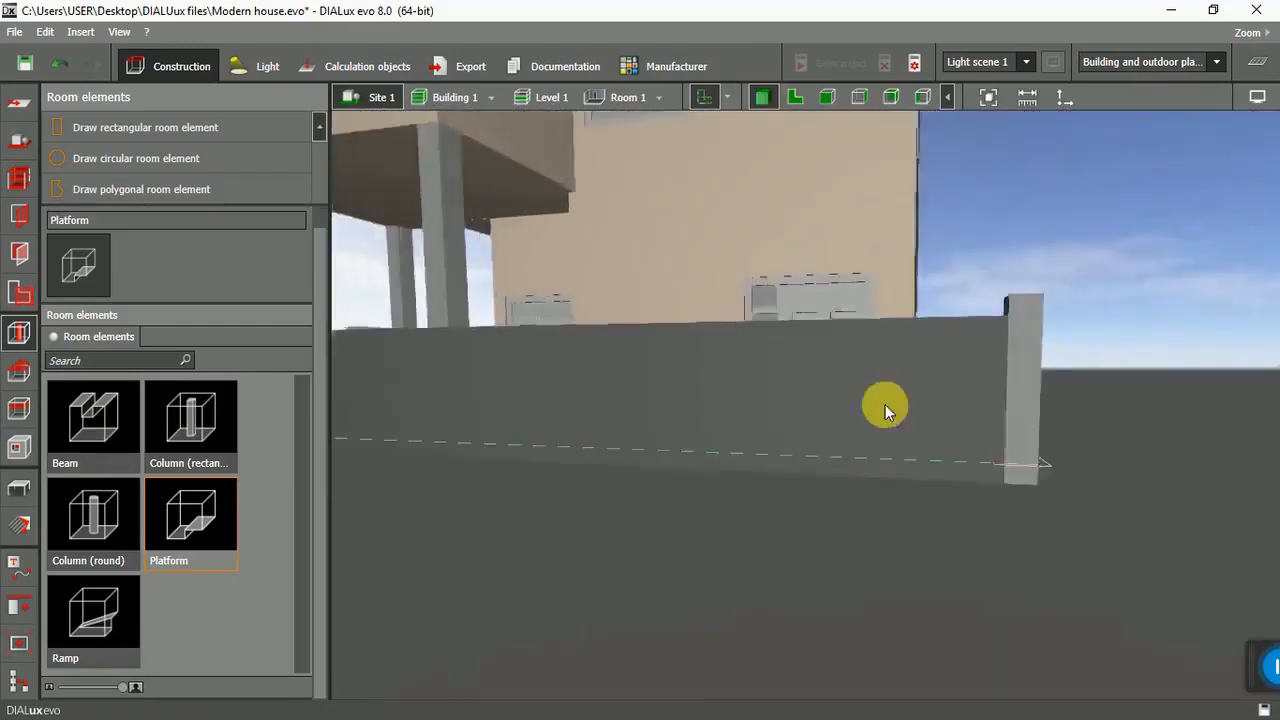
{"action": "left_click", "coordinate": [1075, 405]}
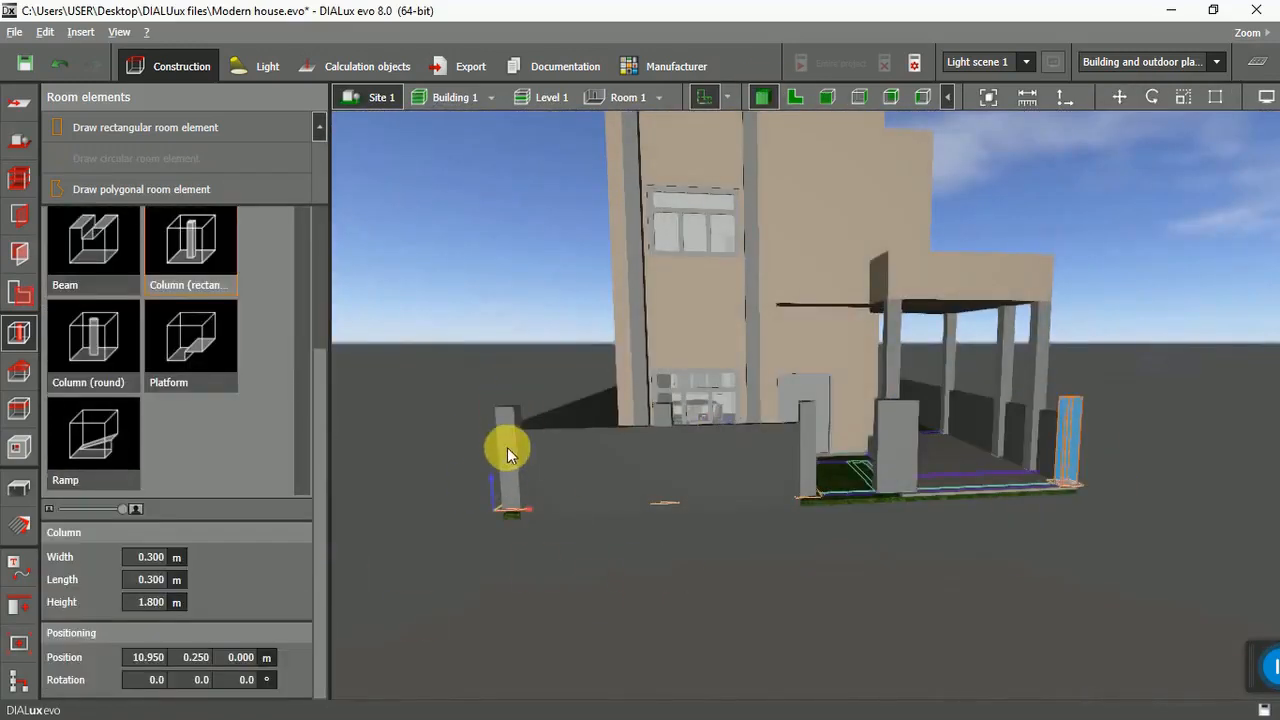
{"action": "left_click_drag", "start_coordinate": [224, 658], "coordinate": [414, 626]}
{"action": "type", "text": "-0.2"}
{"action": "key", "text": "Return"}
Set the vertical position of the front boundary column at 5.515, 0.250 m to -0.200 m.
{"action": "left_click", "coordinate": [1043, 425]}
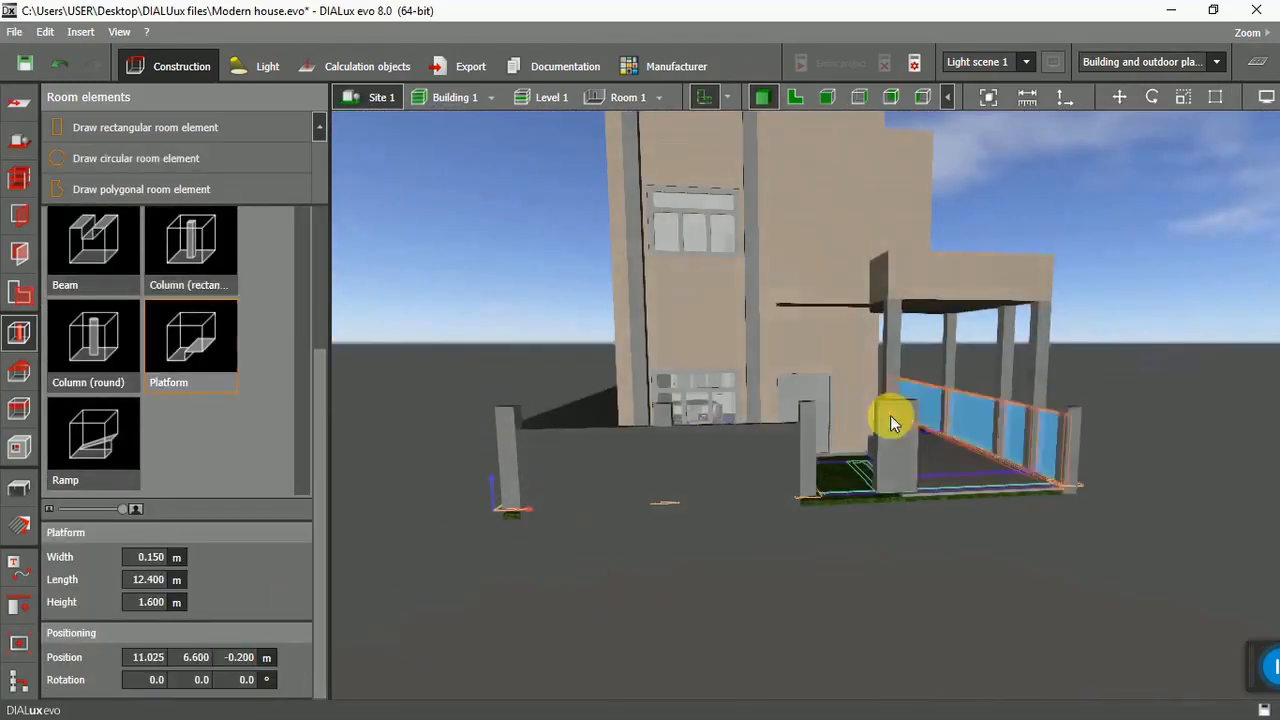
{"action": "left_click", "coordinate": [892, 420]}
{"action": "scroll", "coordinate": [903, 487], "scroll_direction": "up", "scroll_amount": 4}
{"action": "left_click", "coordinate": [737, 438]}
{"action": "double_click", "coordinate": [240, 657]}
{"action": "type", "text": "-0.2"}
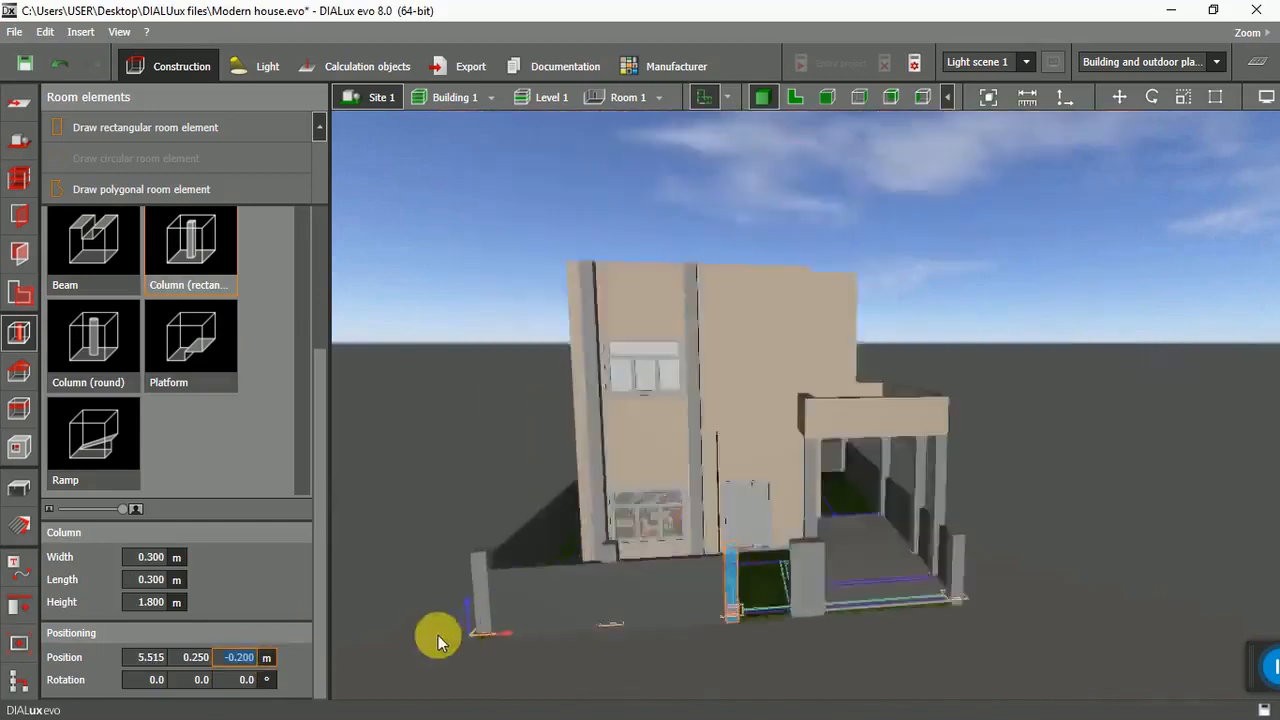
Start entering a negative vertical position for the rear corner column on the origin side.
{"action": "scroll", "coordinate": [434, 634], "scroll_direction": "up", "scroll_amount": 5}
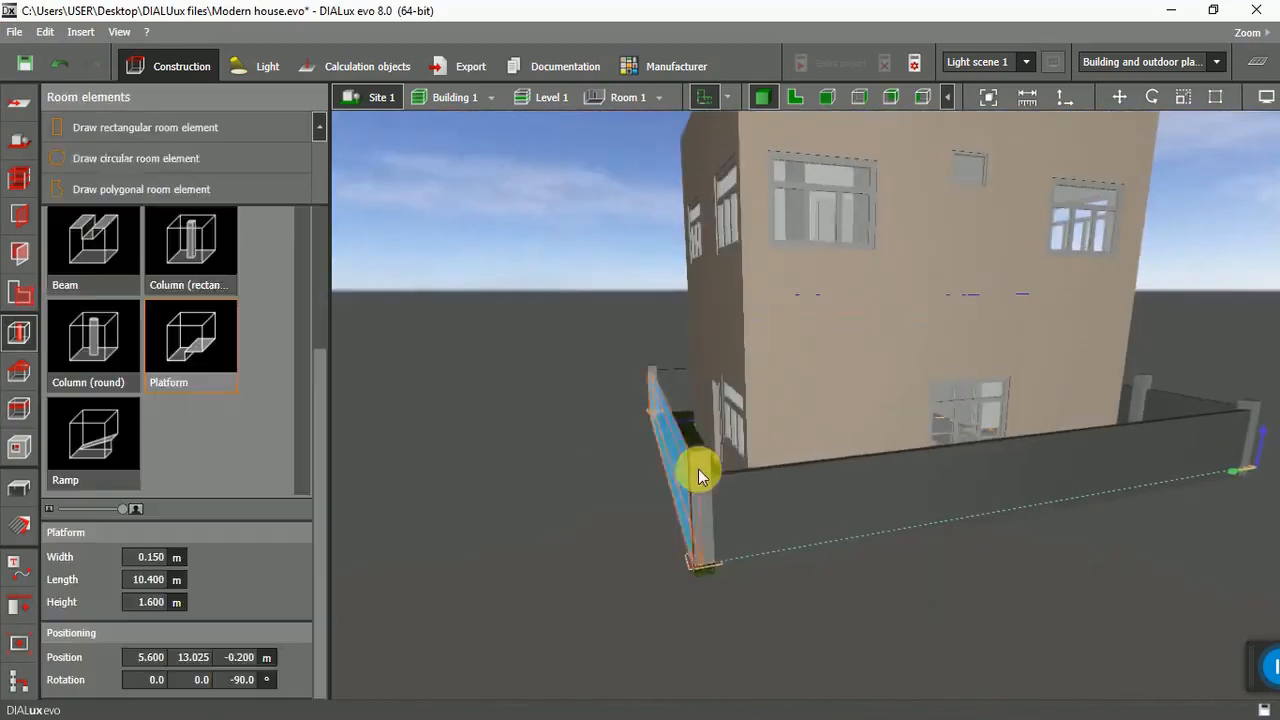
{"action": "type", "text": "-"}
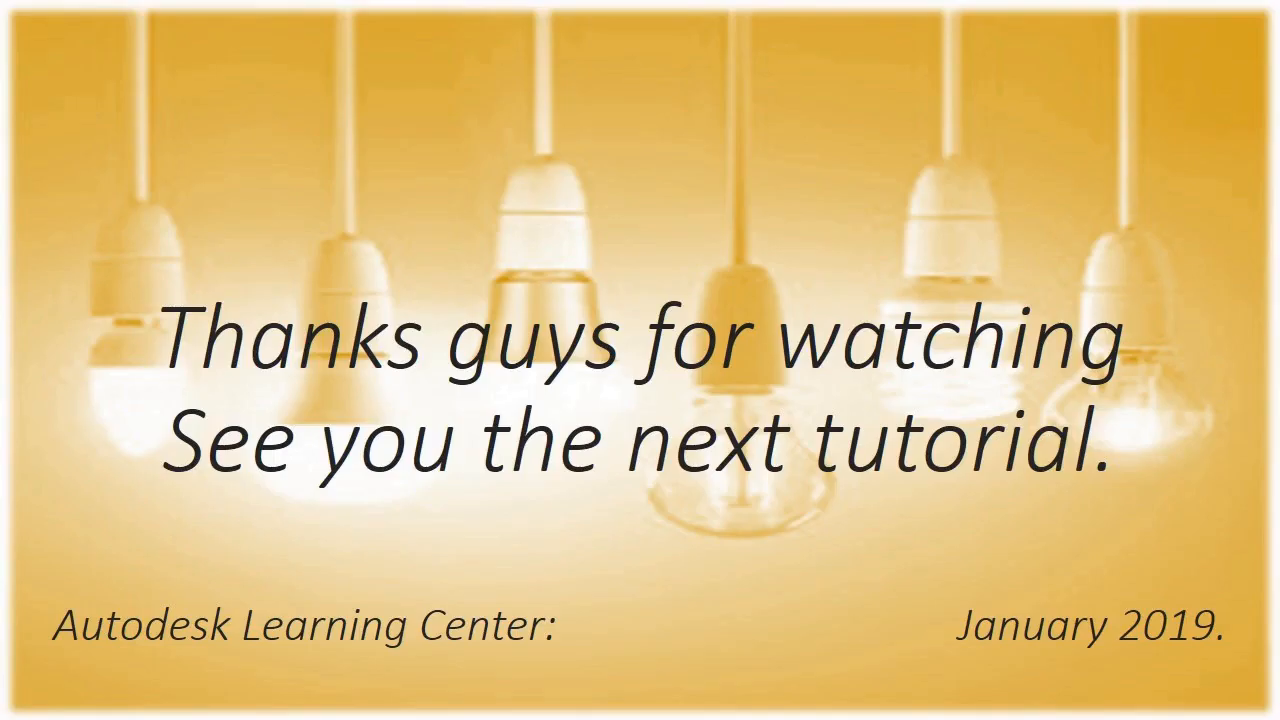